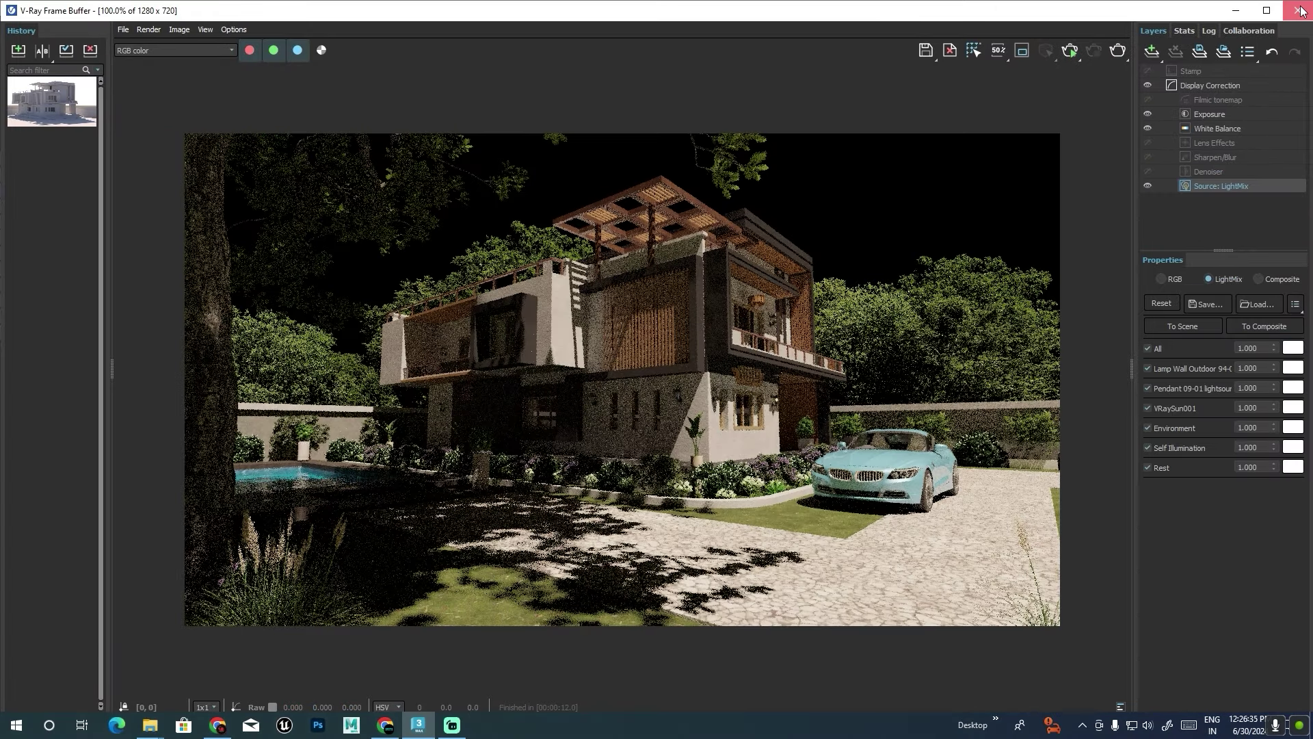
# Close the V-Ray Frame Buffer and Render Setup windows and frame the scene.
pyautogui.click(1302, 10)
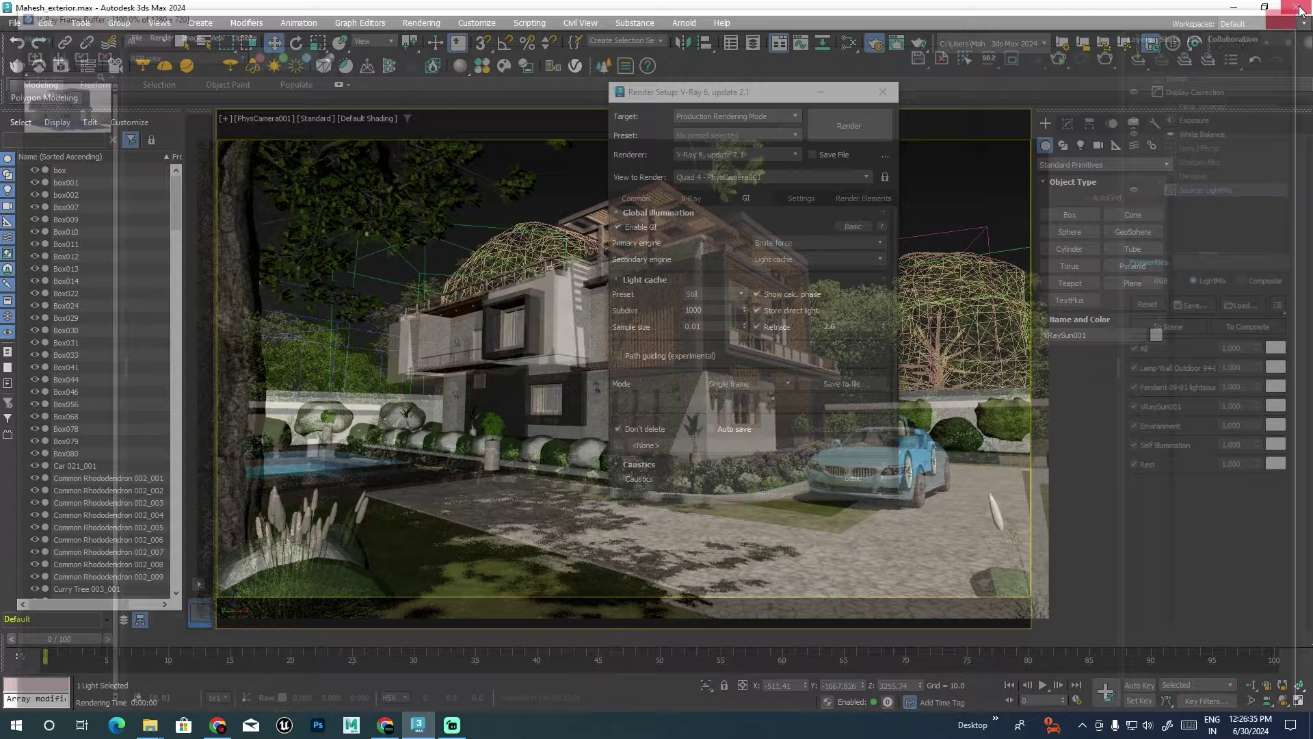
pyautogui.click(884, 93)
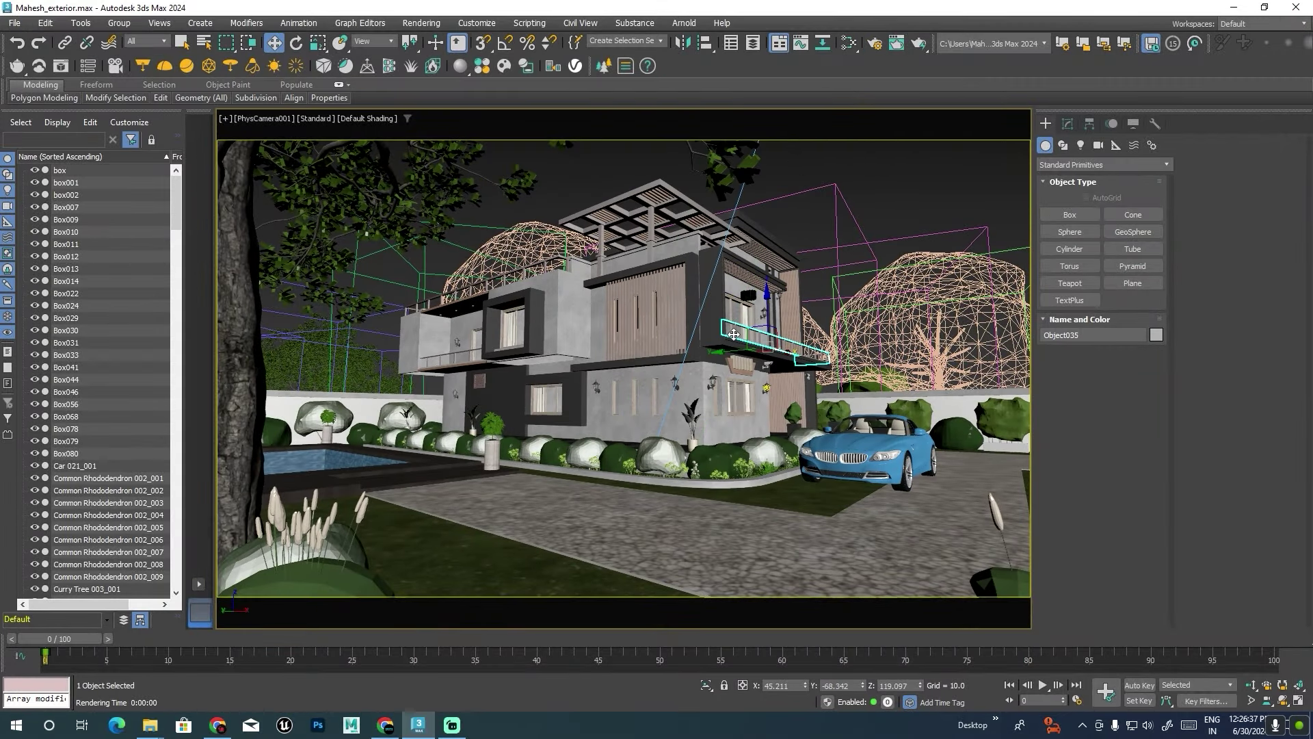
pyautogui.press('z')
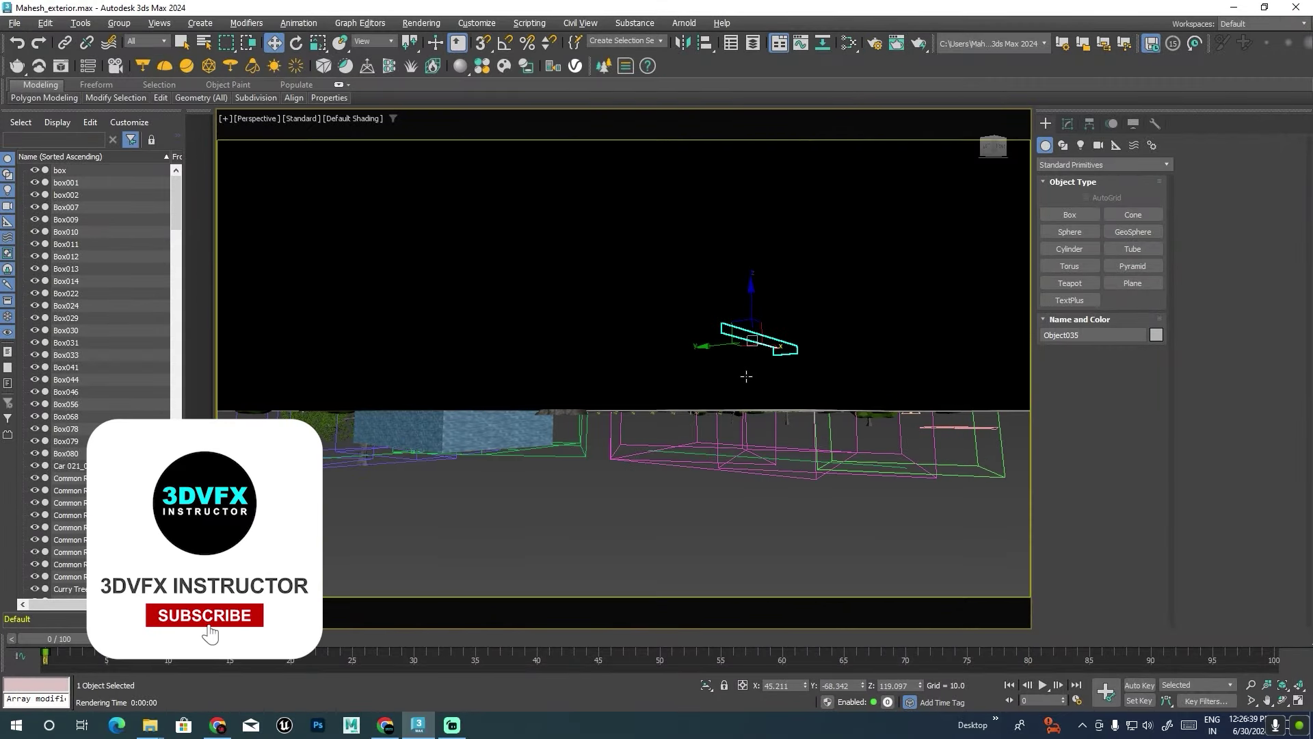
# Orbit and zoom out around the villa, then select the VRaySun001 sun.
pyautogui.keyDown('alt'); pyautogui.moveTo(728, 335); pyautogui.dragTo(734, 386, button='middle'); pyautogui.keyUp('alt')
pyautogui.scroll(-3, 734, 385)
pyautogui.scroll(-3, 726, 370)
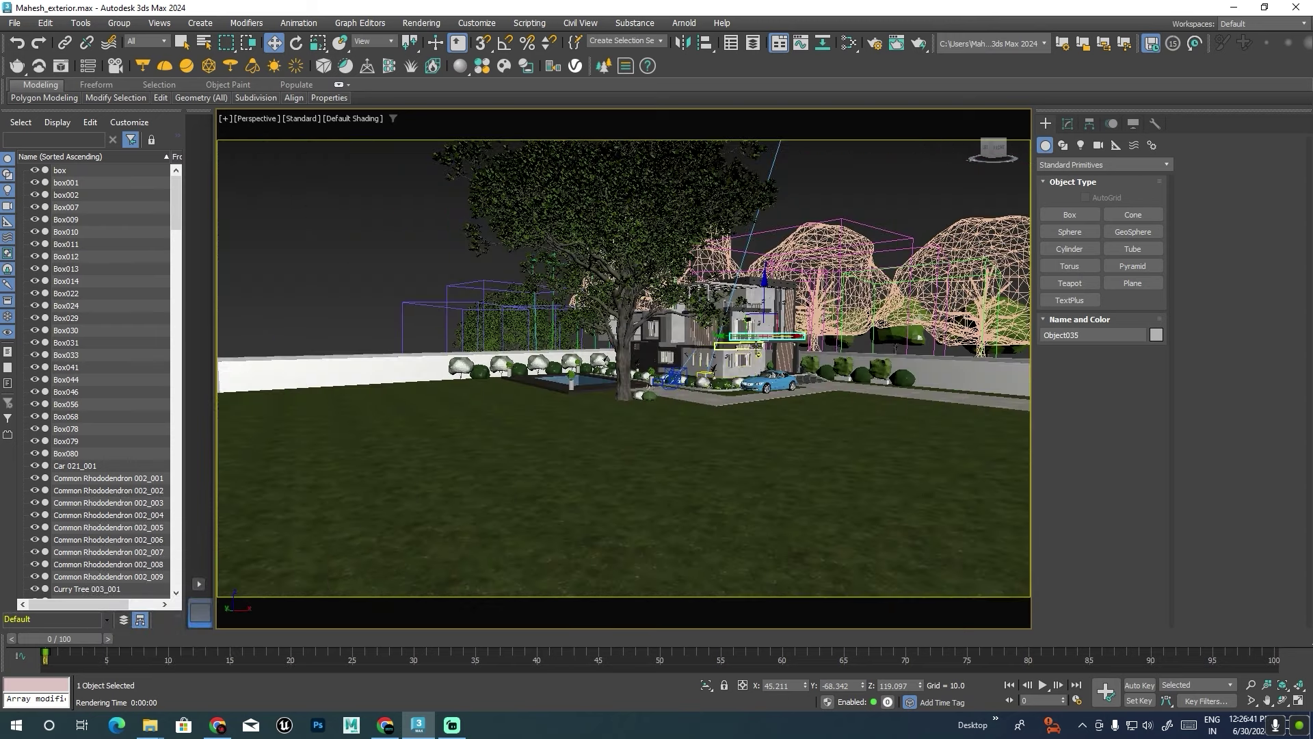
pyautogui.scroll(-3, 711, 355)
pyautogui.keyDown('alt'); pyautogui.moveTo(704, 348); pyautogui.dragTo(678, 294, button='middle'); pyautogui.keyUp('alt')
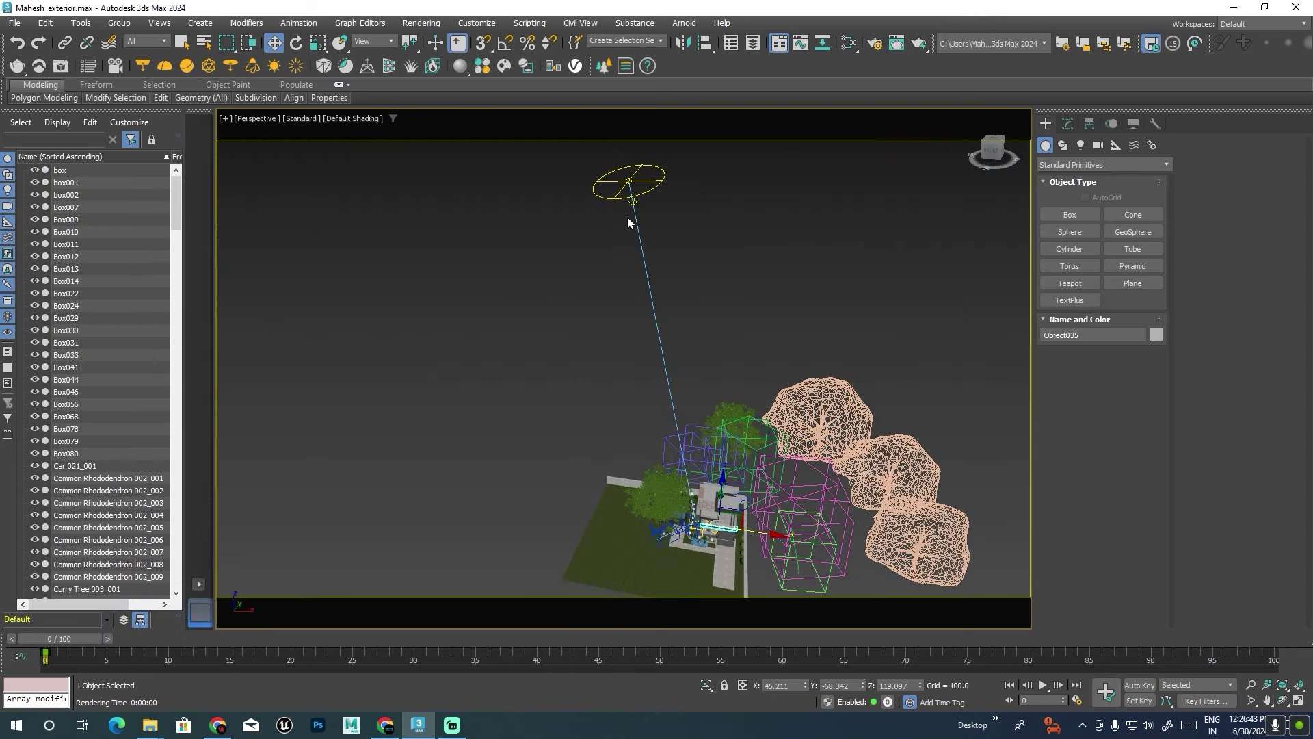
pyautogui.click(630, 183)
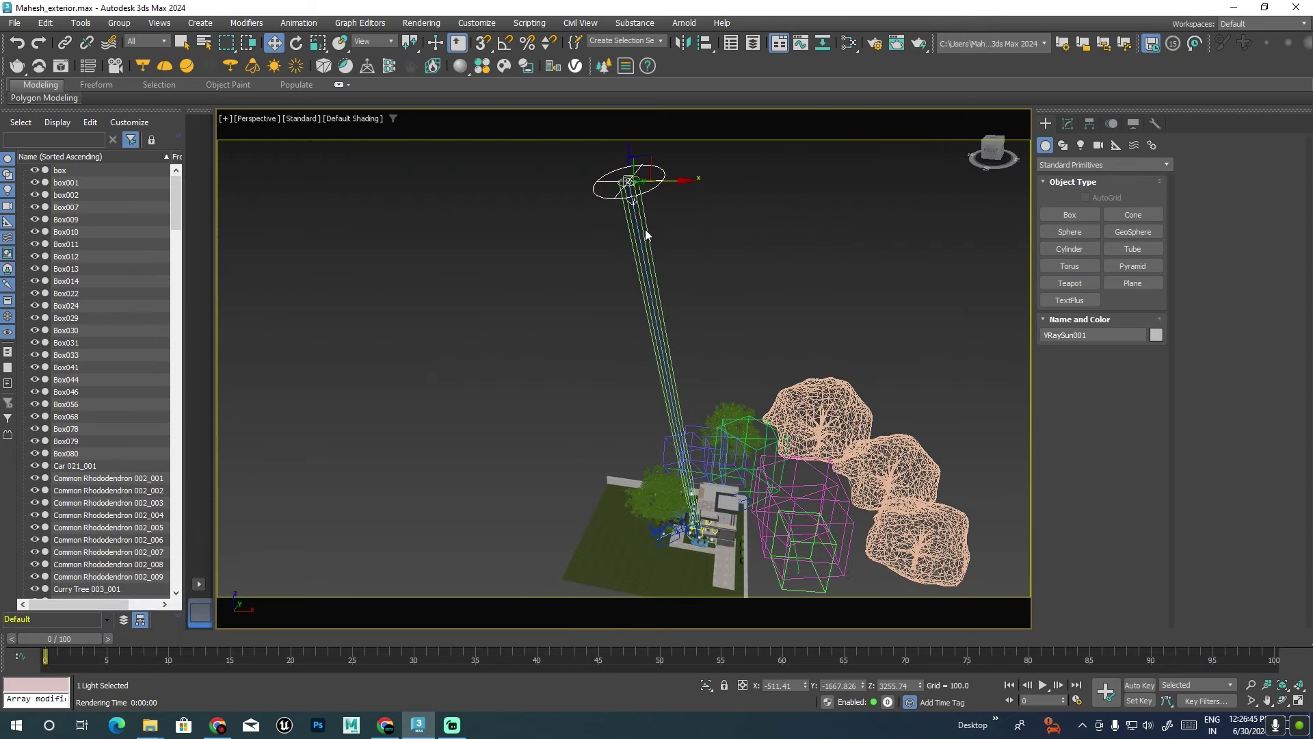
# Open Environment and Effects and begin choosing an environment background map.
pyautogui.click(423, 28)
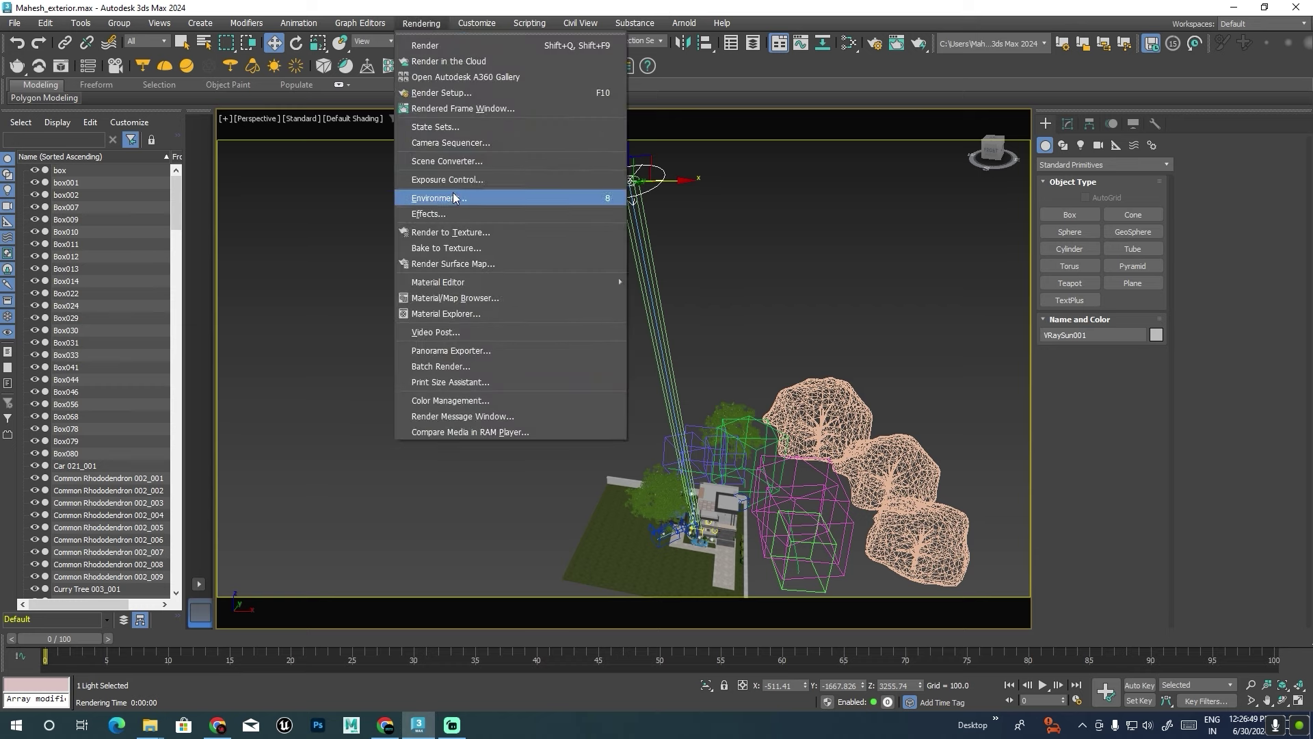
pyautogui.click(455, 198)
pyautogui.moveTo(457, 178); pyautogui.dragTo(647, 145)
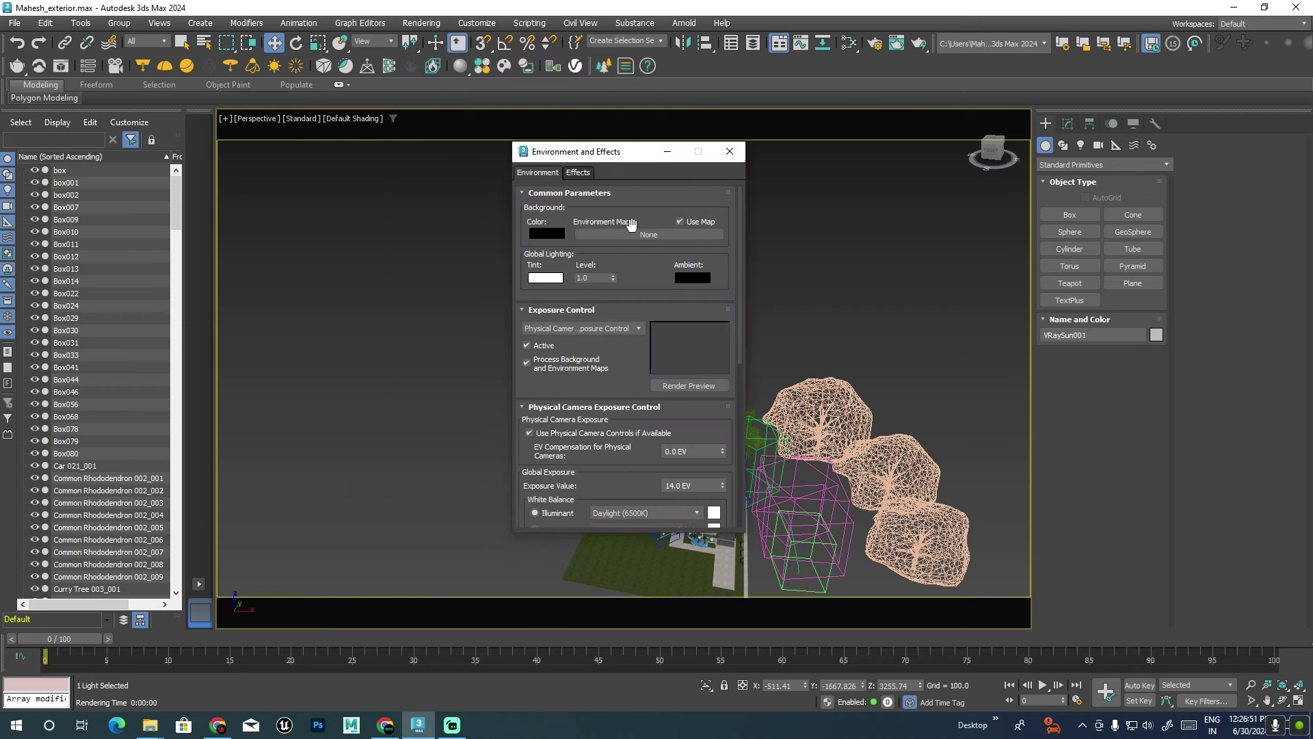
pyautogui.click(658, 235)
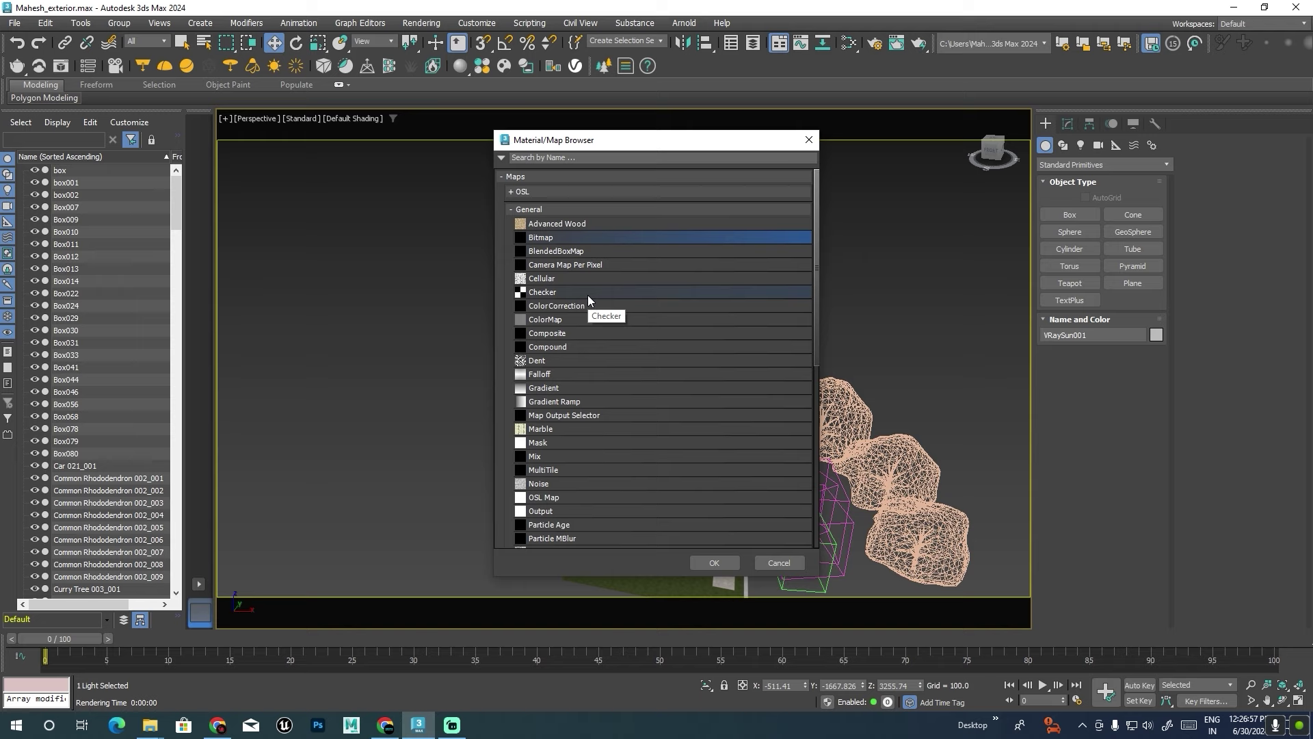
# Assign VRaySky from the V-Ray maps as the environment map, close the dialog, and deselect.
pyautogui.scroll(-2, 572, 381)
pyautogui.scroll(2, 572, 381)
pyautogui.click(508, 209)
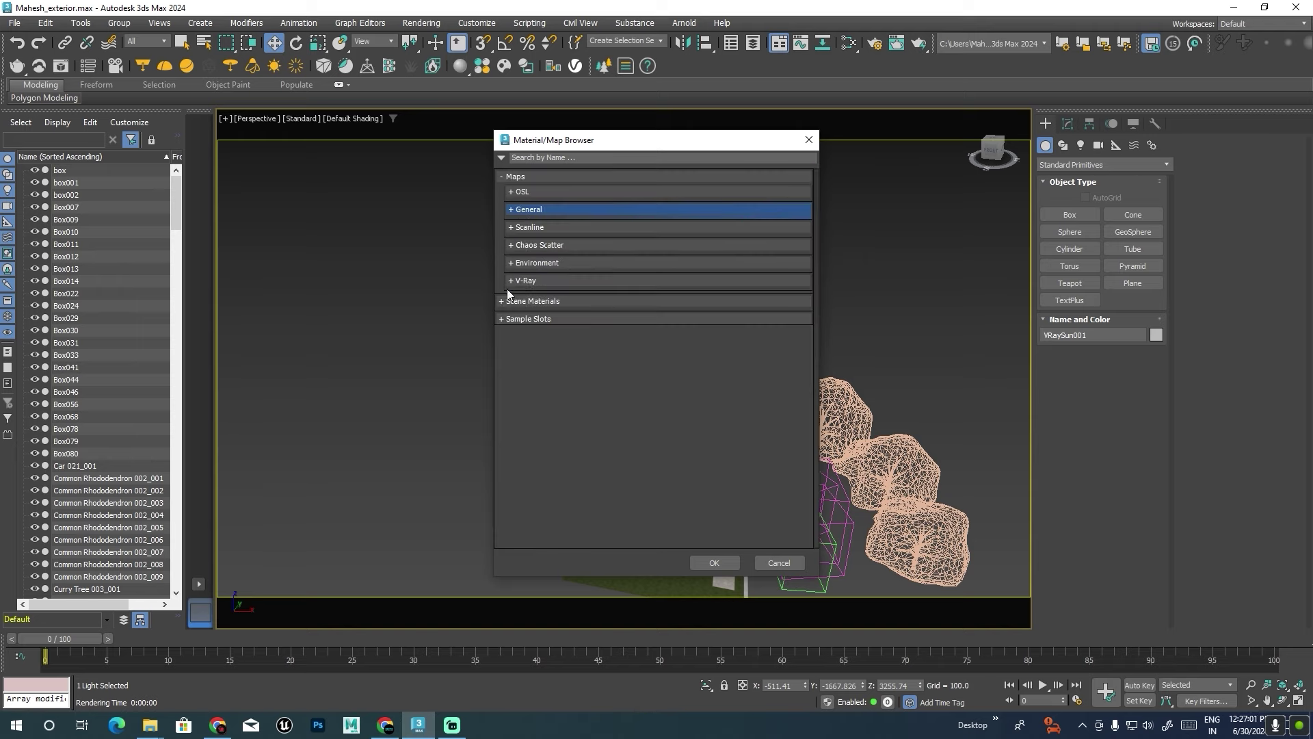
pyautogui.click(516, 284)
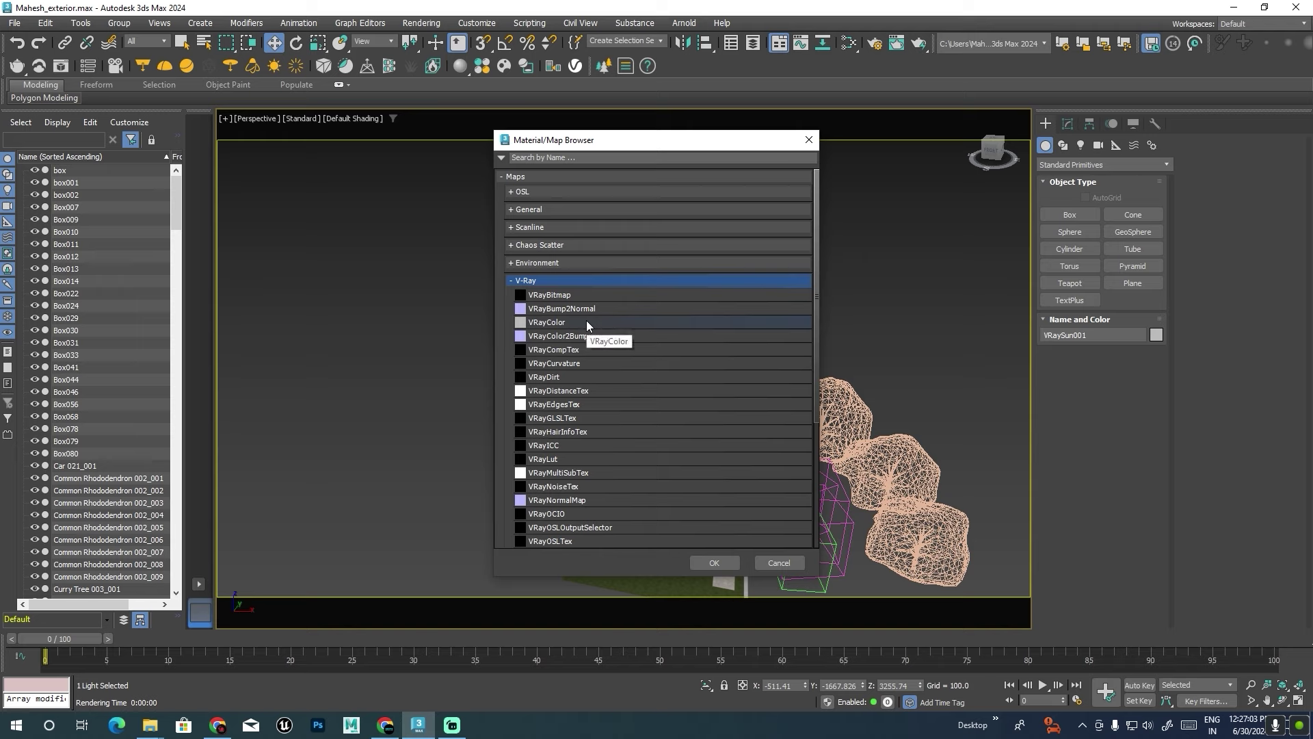
pyautogui.scroll(-1, 581, 420)
pyautogui.scroll(-1, 581, 420)
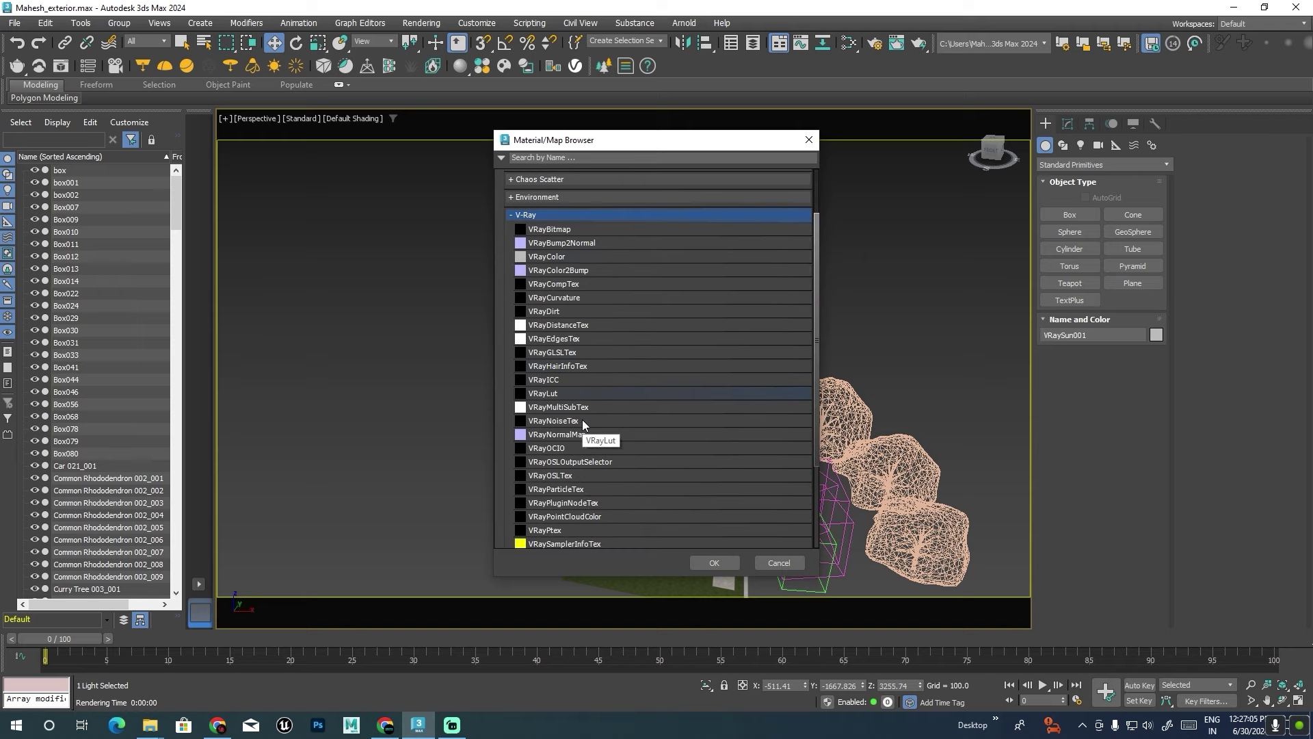
pyautogui.scroll(-1, 582, 420)
pyautogui.scroll(-1, 582, 420)
pyautogui.click(546, 509)
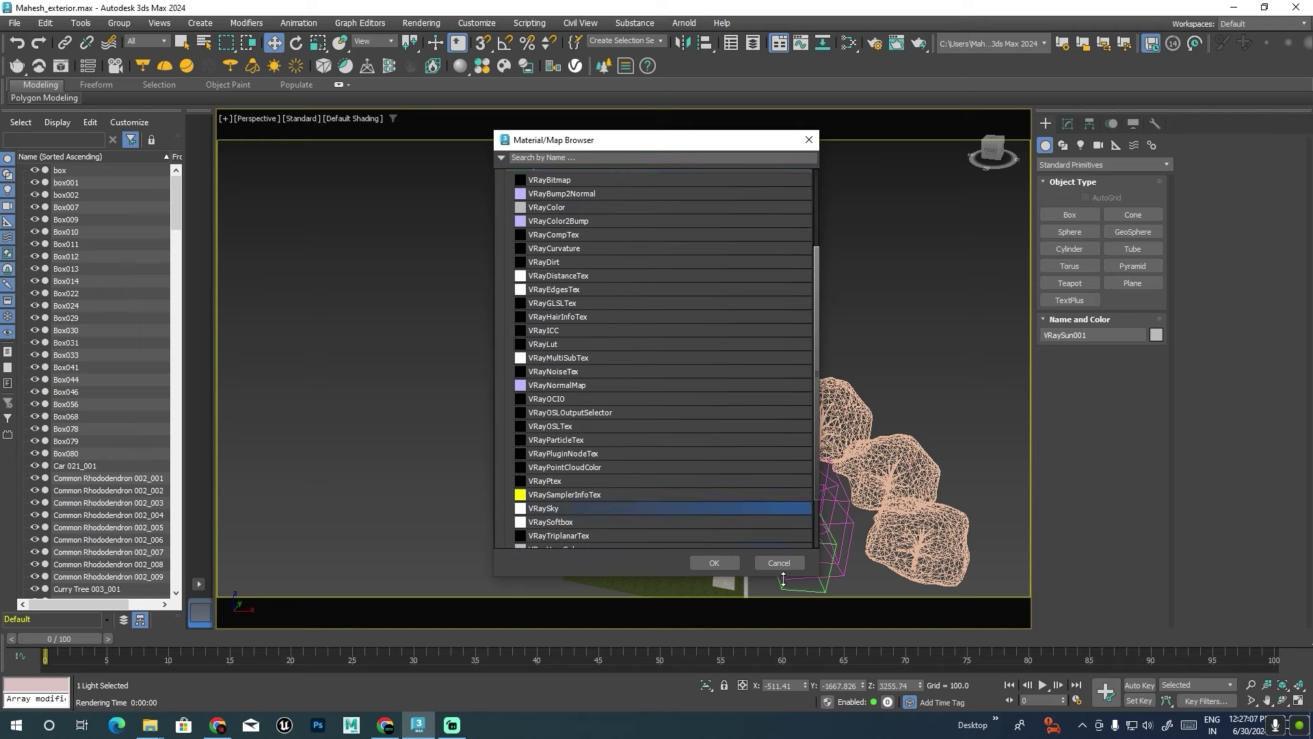
pyautogui.click(717, 563)
pyautogui.click(730, 152)
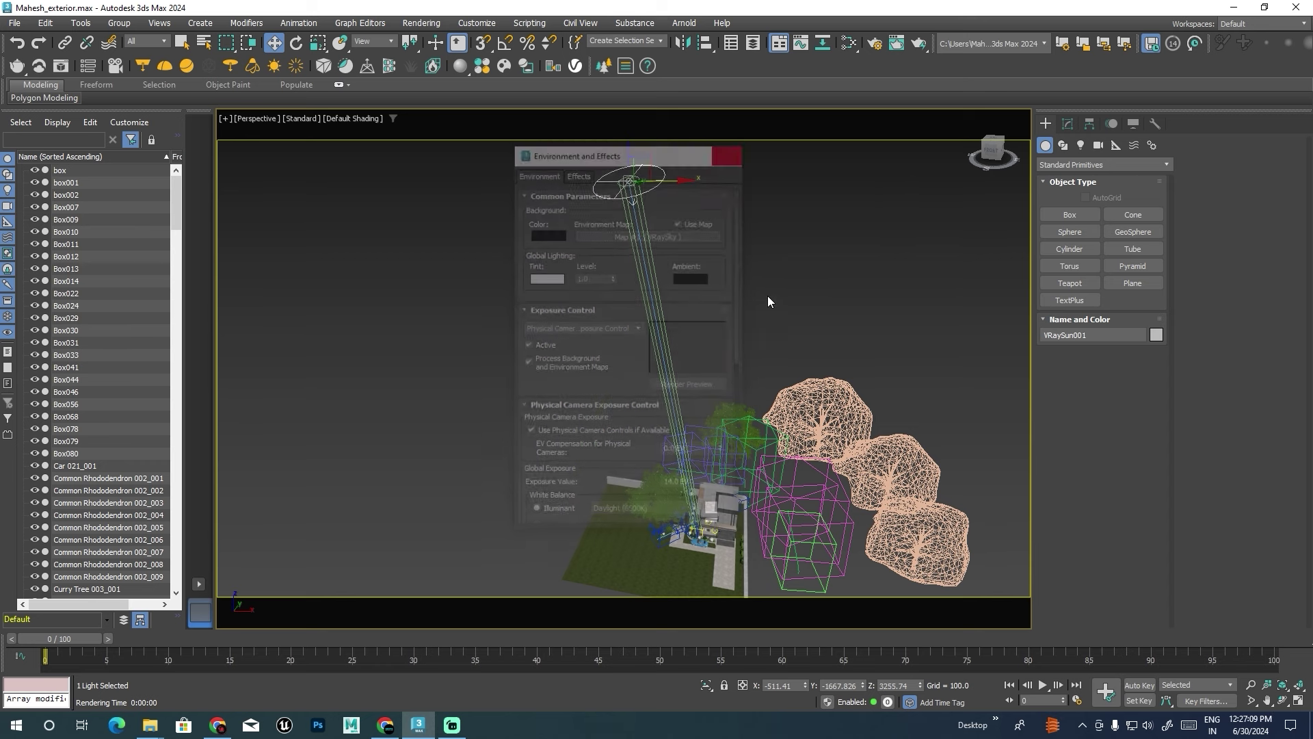
pyautogui.click(791, 321)
# Render the PhysCamera001 view and stop the progressive render.
pyautogui.press('c')
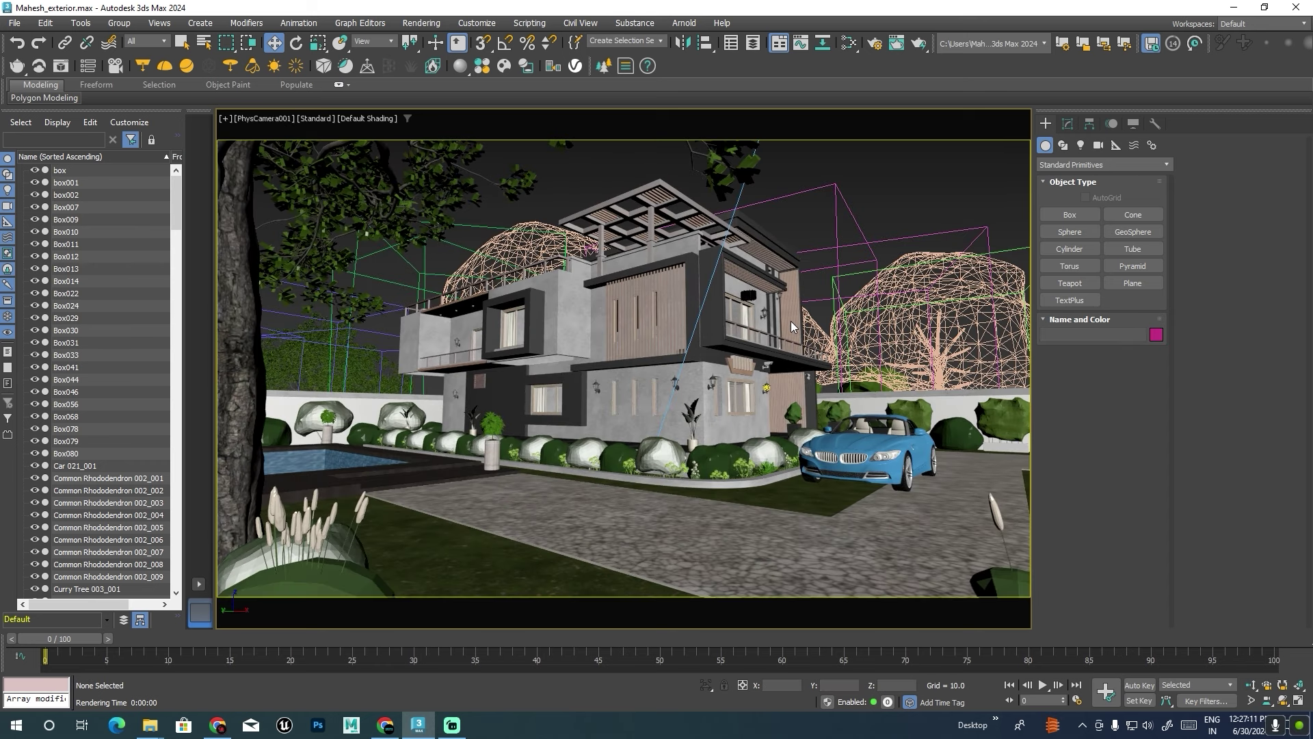
pyautogui.hotkey('shift', 'q')
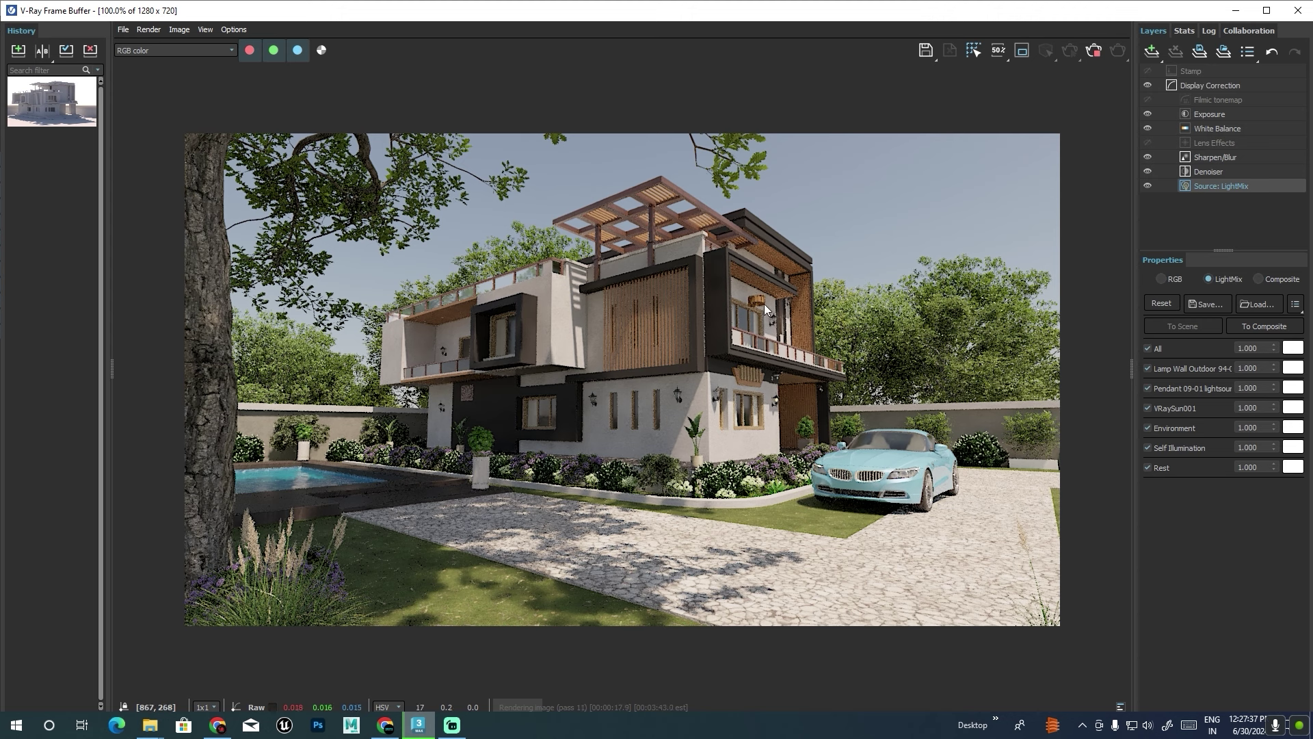
pyautogui.click(1093, 55)
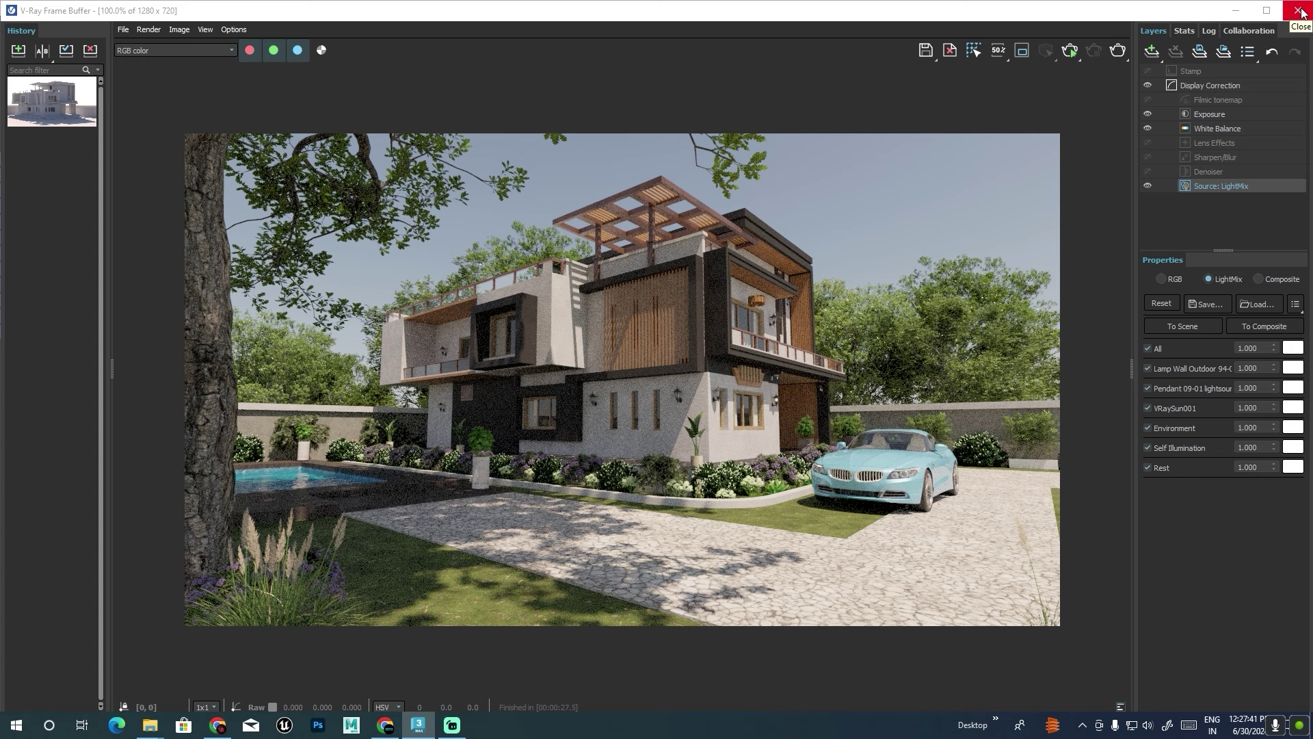
# Turn off the VRaySun001 and Environment contributions in LightMix.
pyautogui.scroll(2, 772, 405)
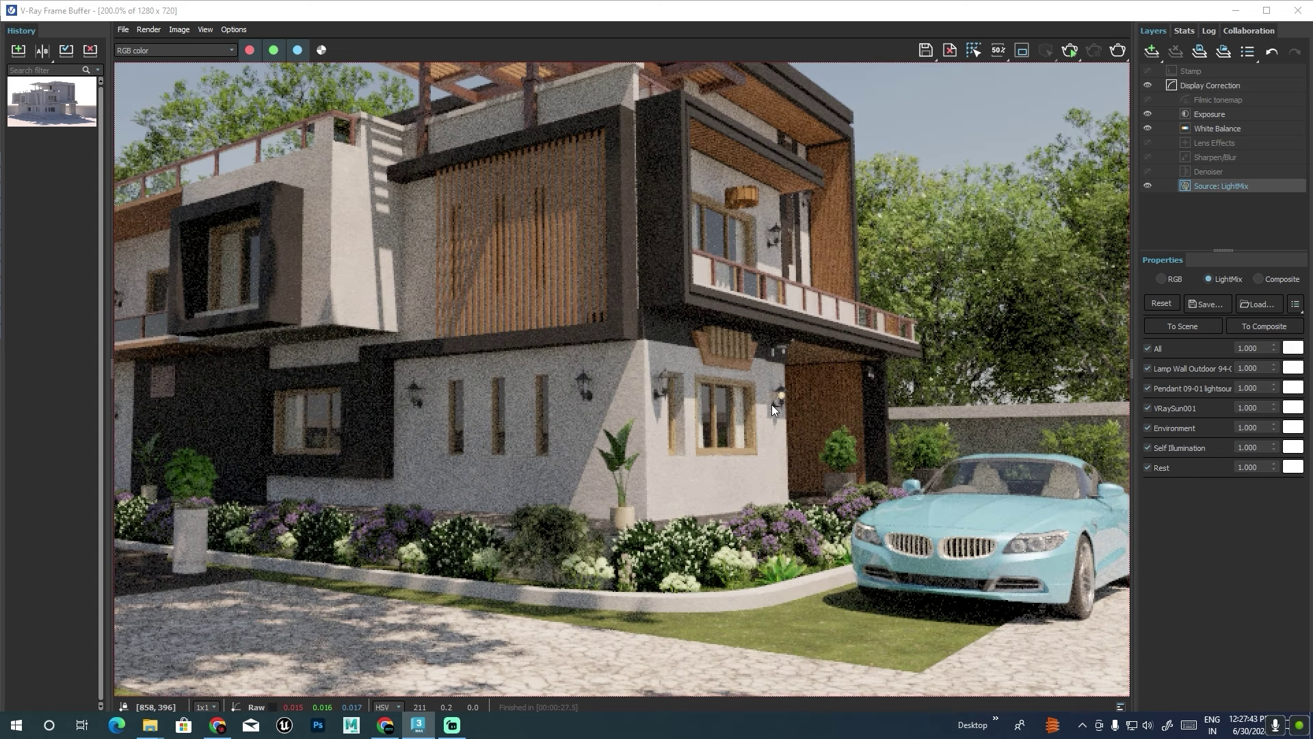
pyautogui.scroll(-2, 786, 400)
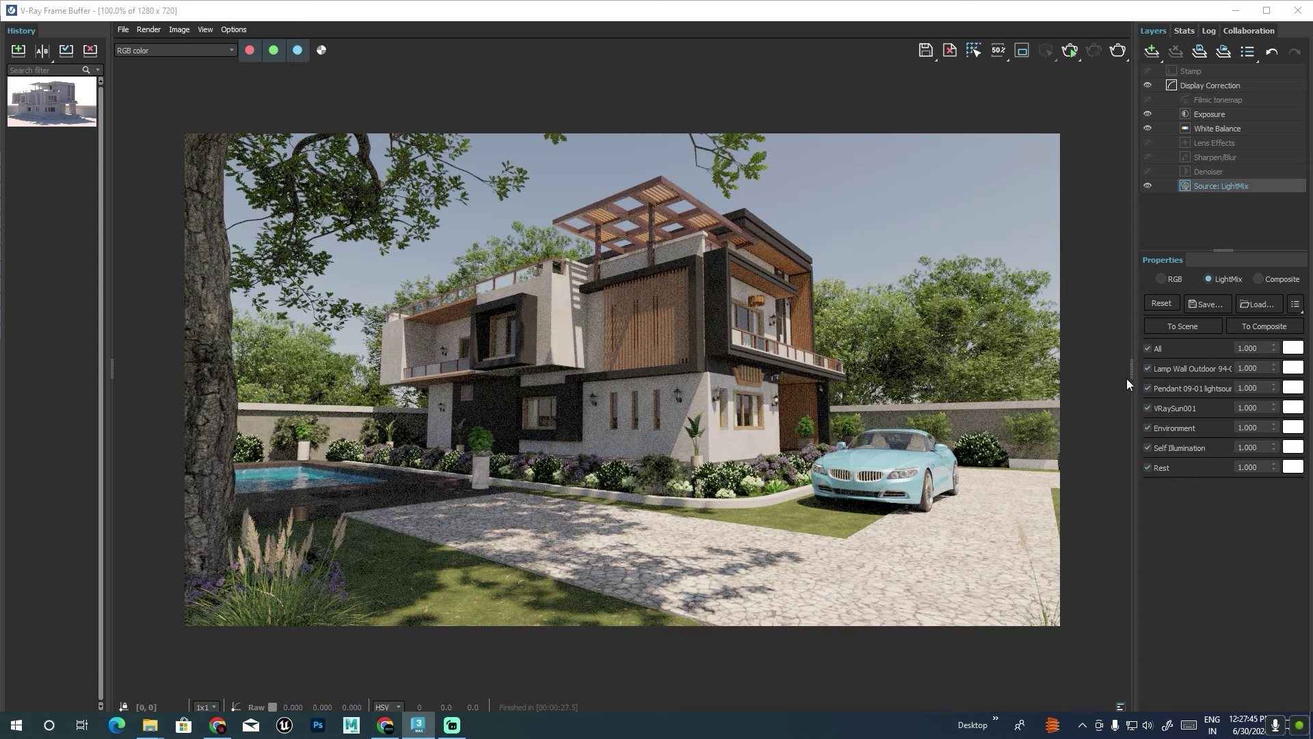
pyautogui.click(1147, 408)
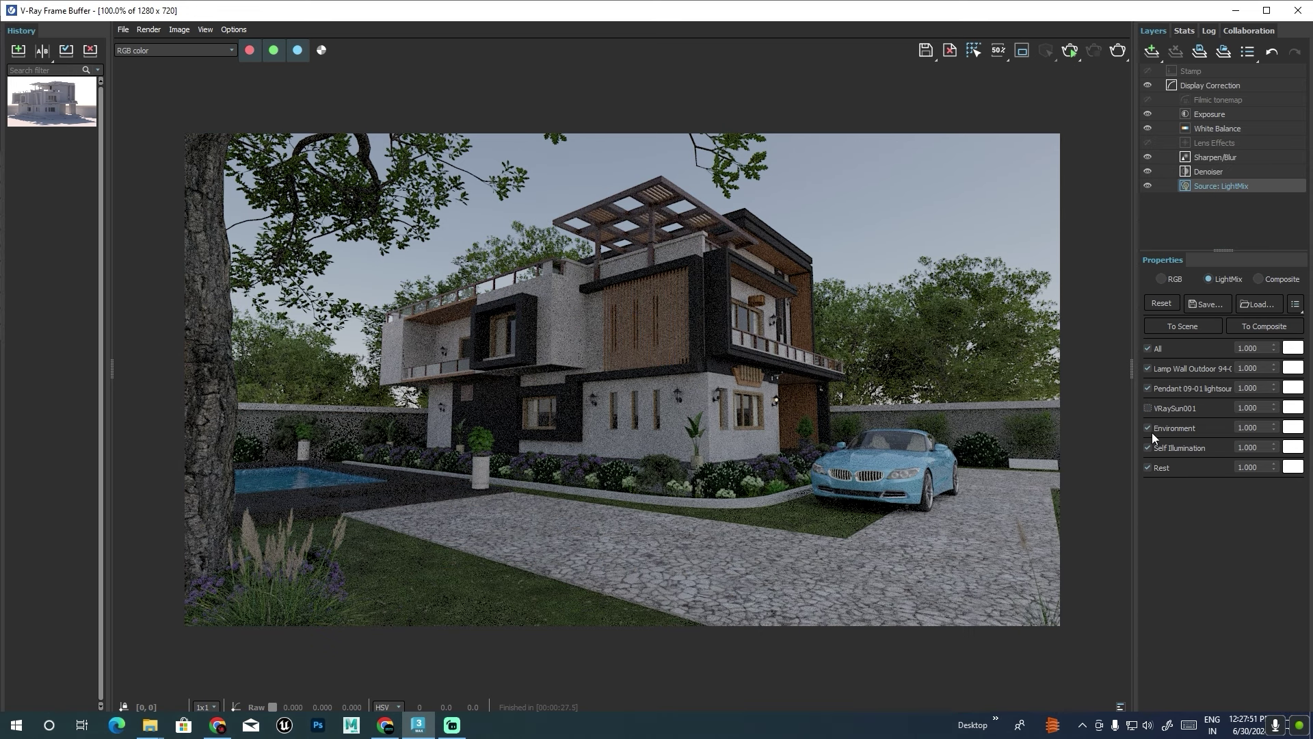
pyautogui.click(1149, 428)
pyautogui.scroll(2, 774, 410)
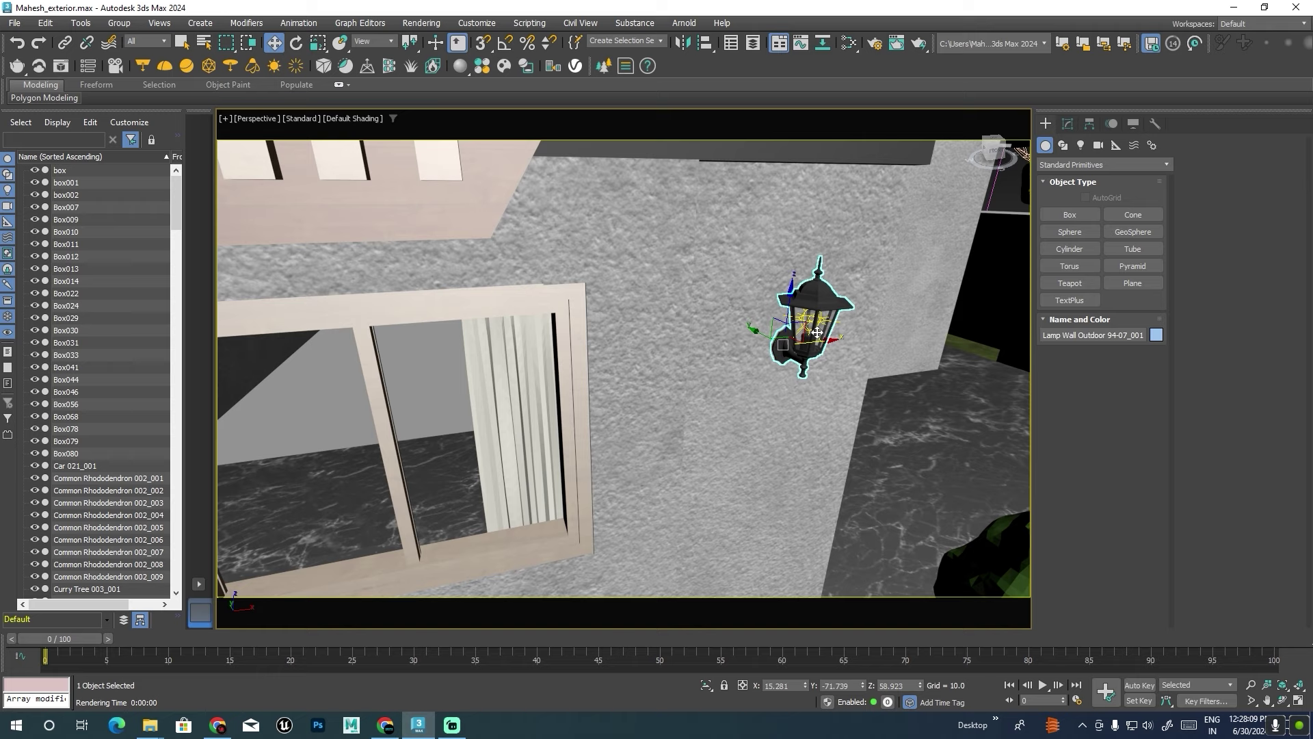
# Zoom and orbit around the wall lamp proxy and display it as whole mesh.
pyautogui.scroll(-5, 774, 307)
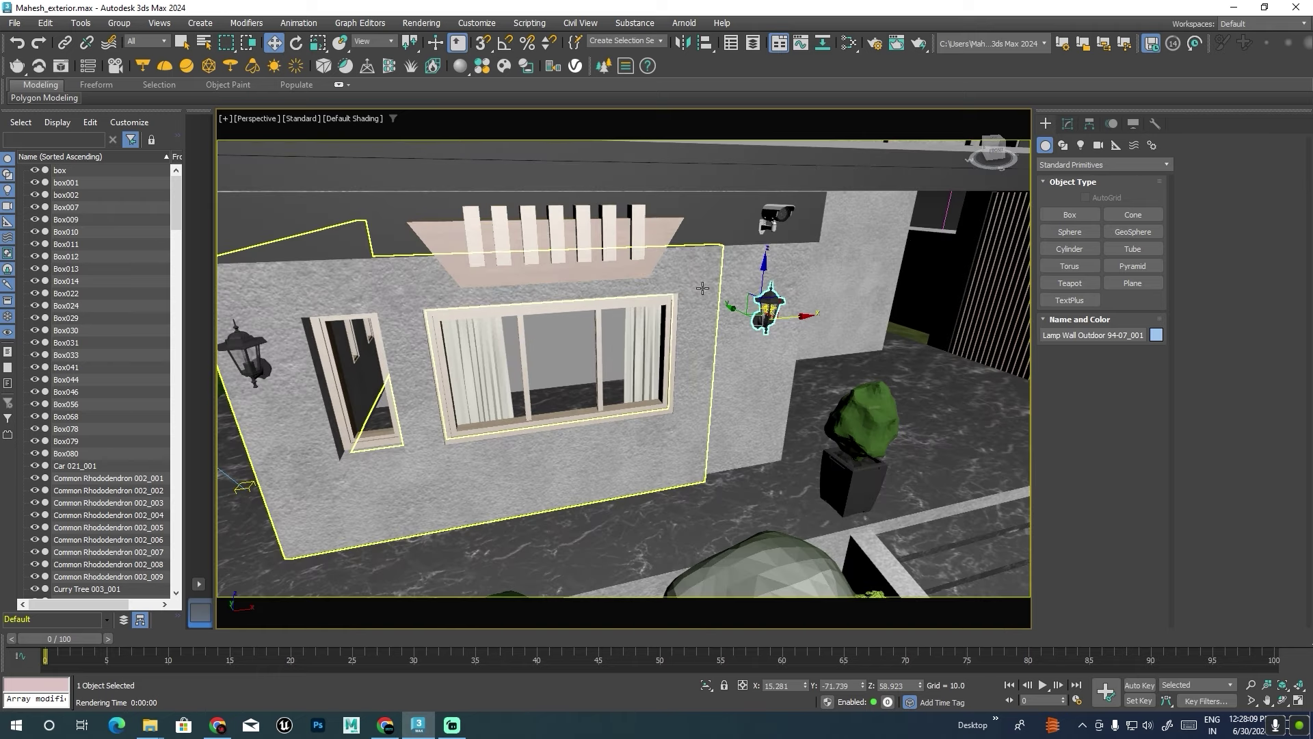
pyautogui.scroll(5, 726, 343)
pyautogui.scroll(2, 726, 342)
pyautogui.scroll(-4, 711, 294)
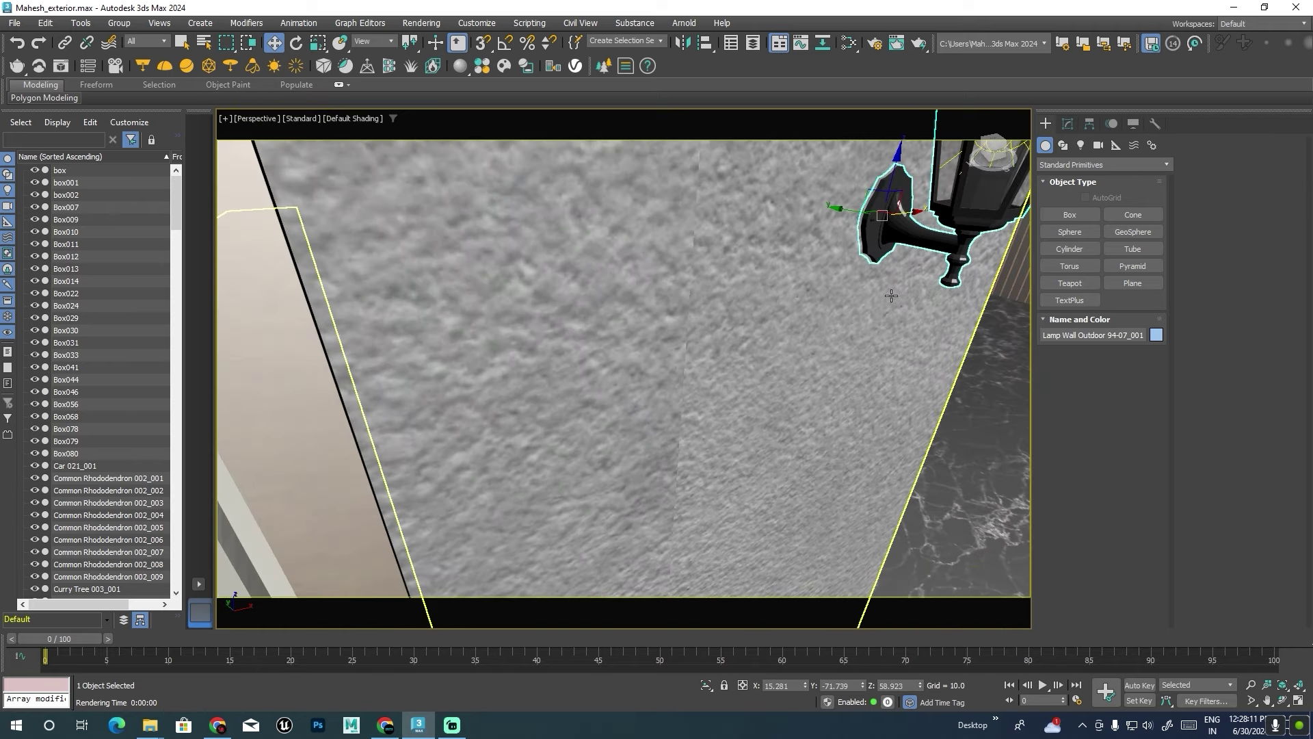
pyautogui.scroll(4, 699, 255)
pyautogui.keyDown('alt'); pyautogui.moveTo(699, 255); pyautogui.dragTo(694, 280, button='middle'); pyautogui.keyUp('alt')
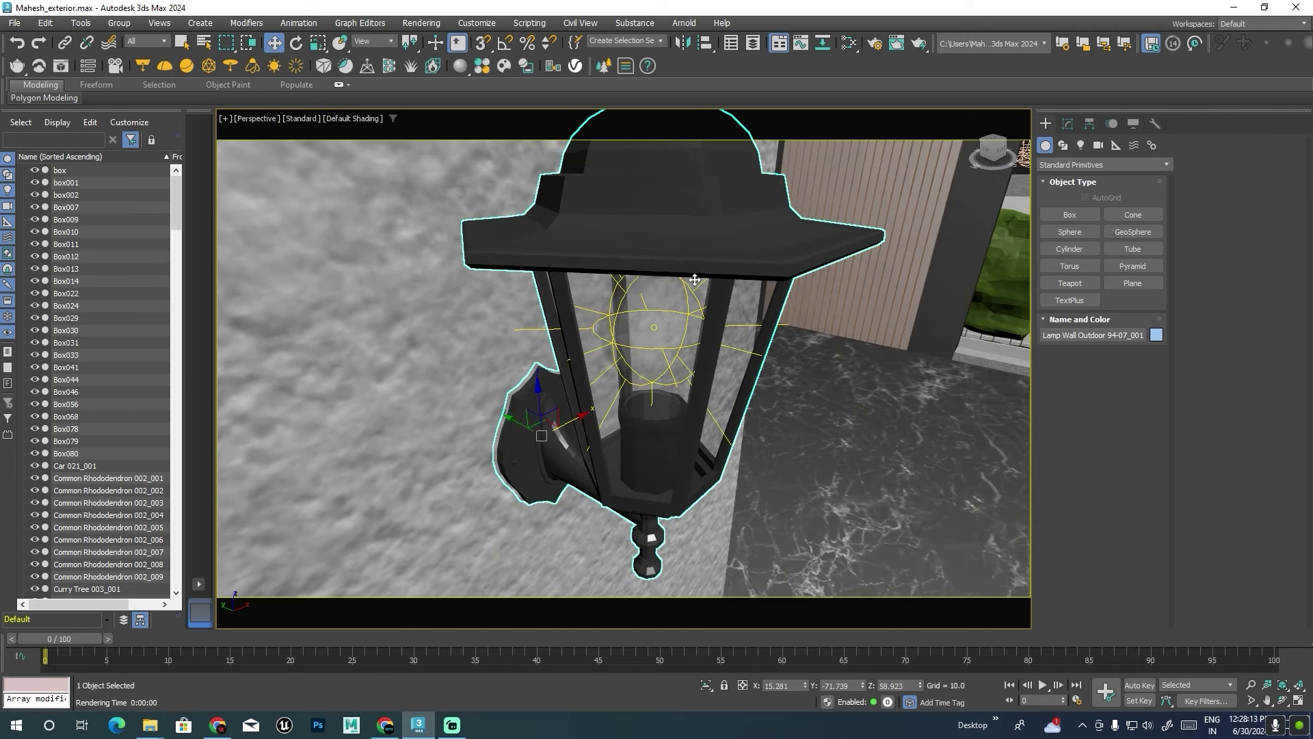
pyautogui.click(1068, 124)
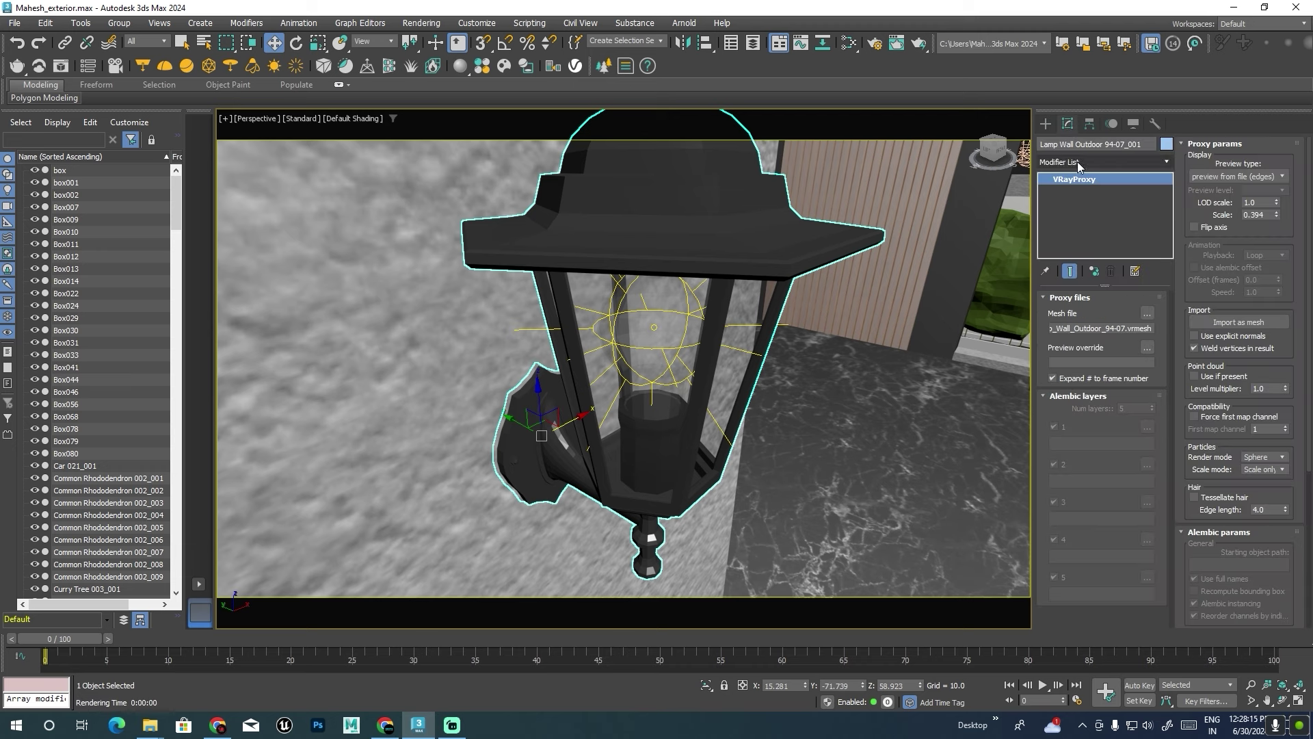
pyautogui.click(1240, 178)
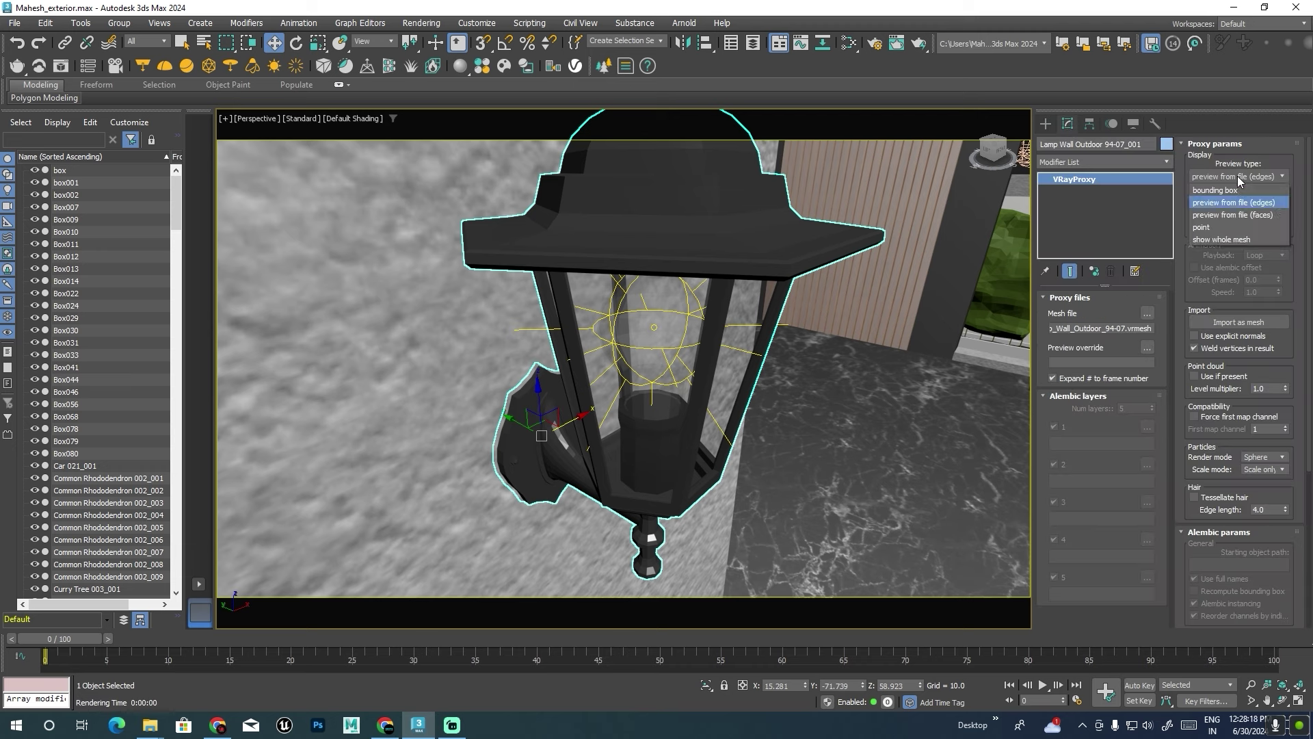
pyautogui.click(1223, 239)
# Try faces and bounding box previews, settling the lamp proxy on 'preview from file (edges)'.
pyautogui.keyDown('alt'); pyautogui.moveTo(866, 380); pyautogui.dragTo(873, 354, button='middle'); pyautogui.keyUp('alt')
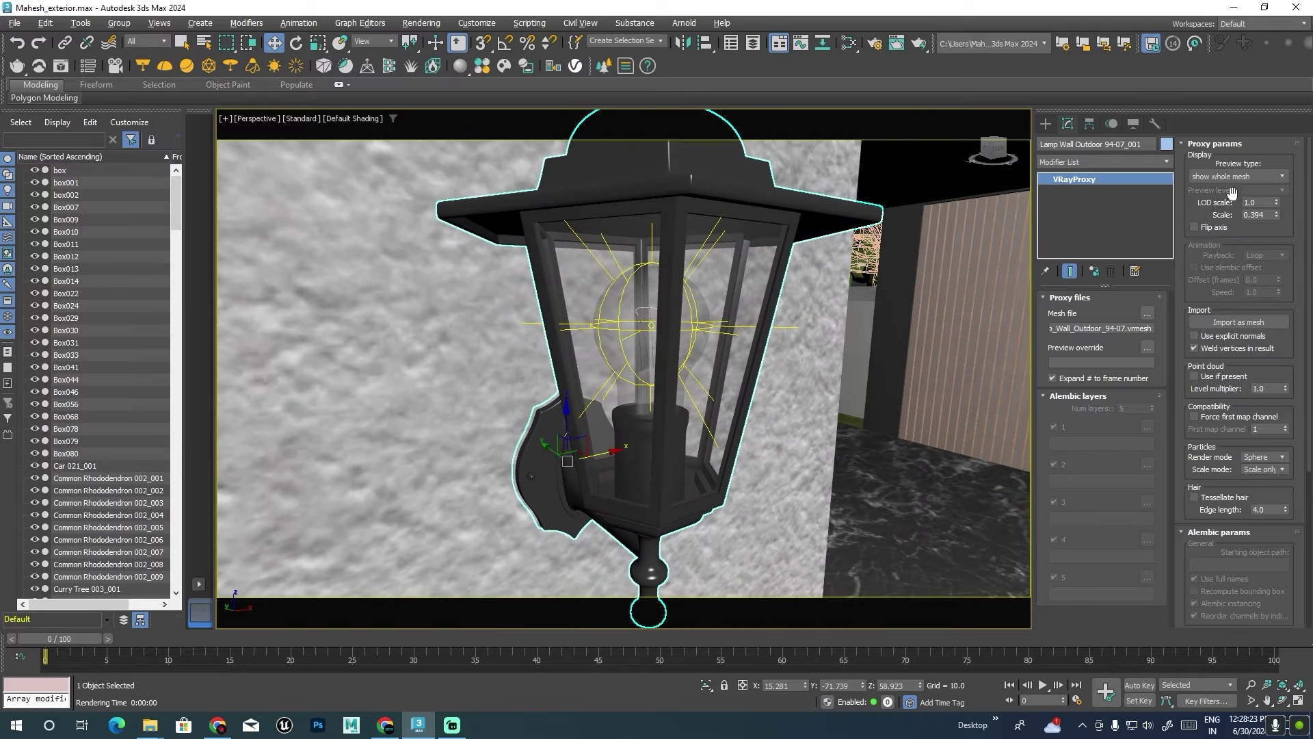
pyautogui.click(1235, 177)
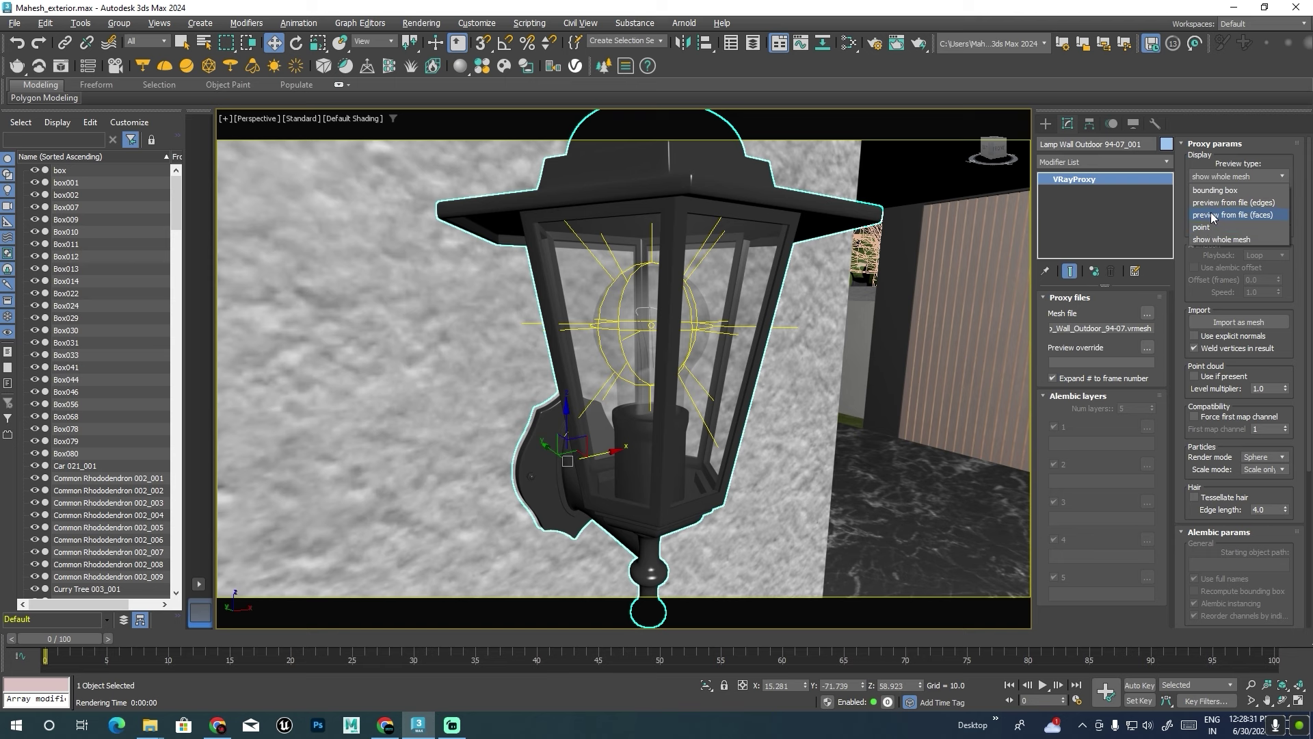
pyautogui.click(1210, 215)
pyautogui.click(1215, 176)
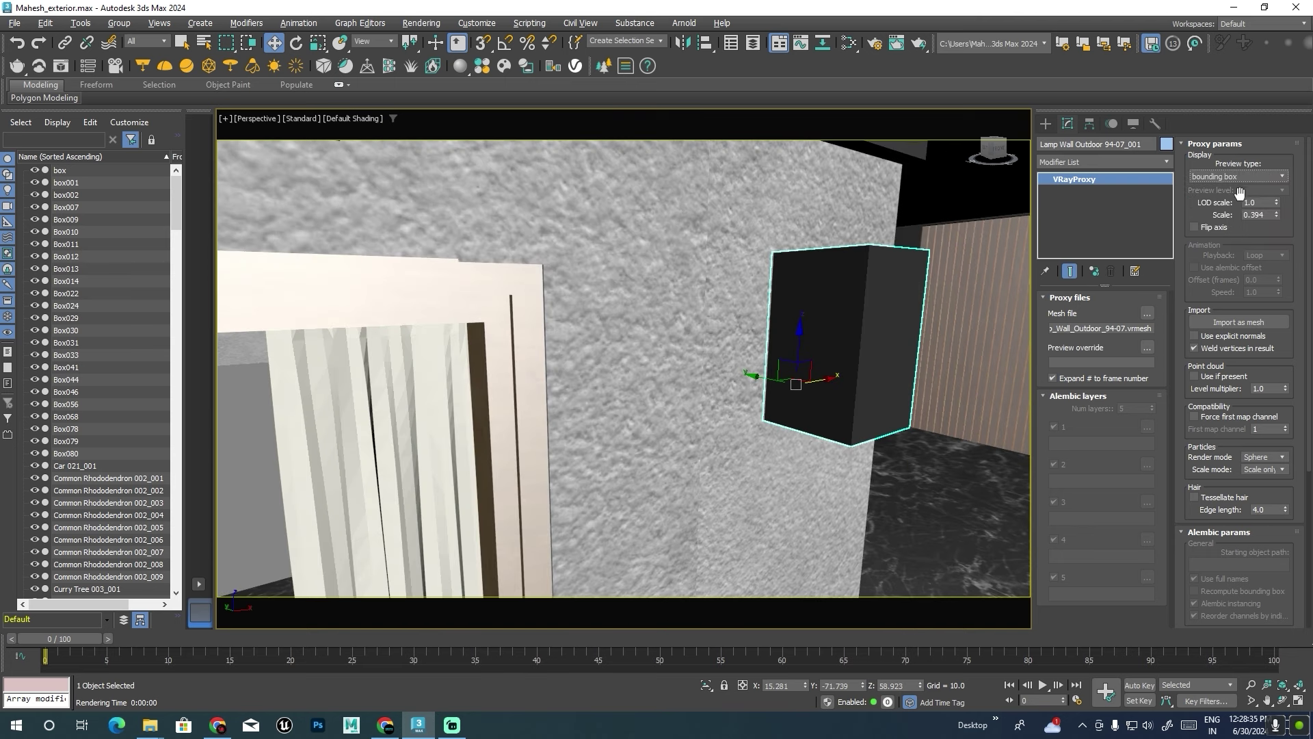
pyautogui.click(1228, 178)
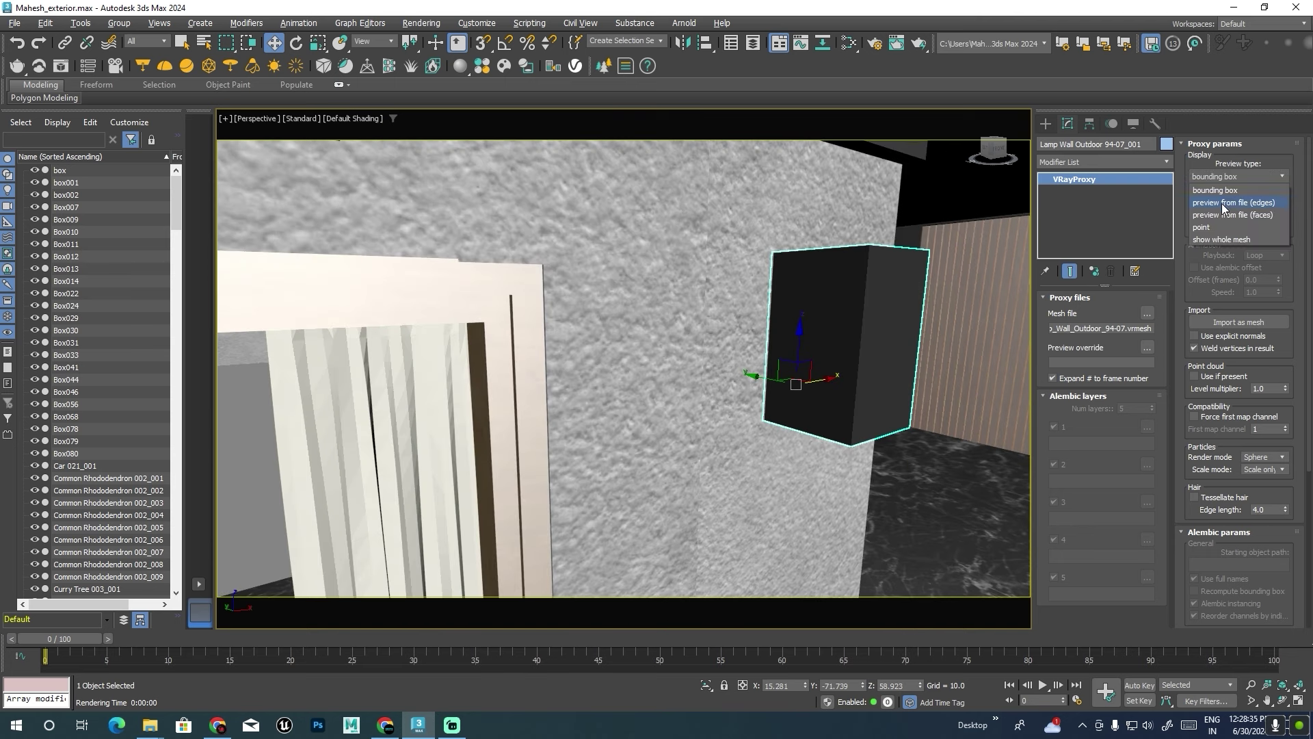
pyautogui.click(1224, 202)
pyautogui.scroll(3, 785, 410)
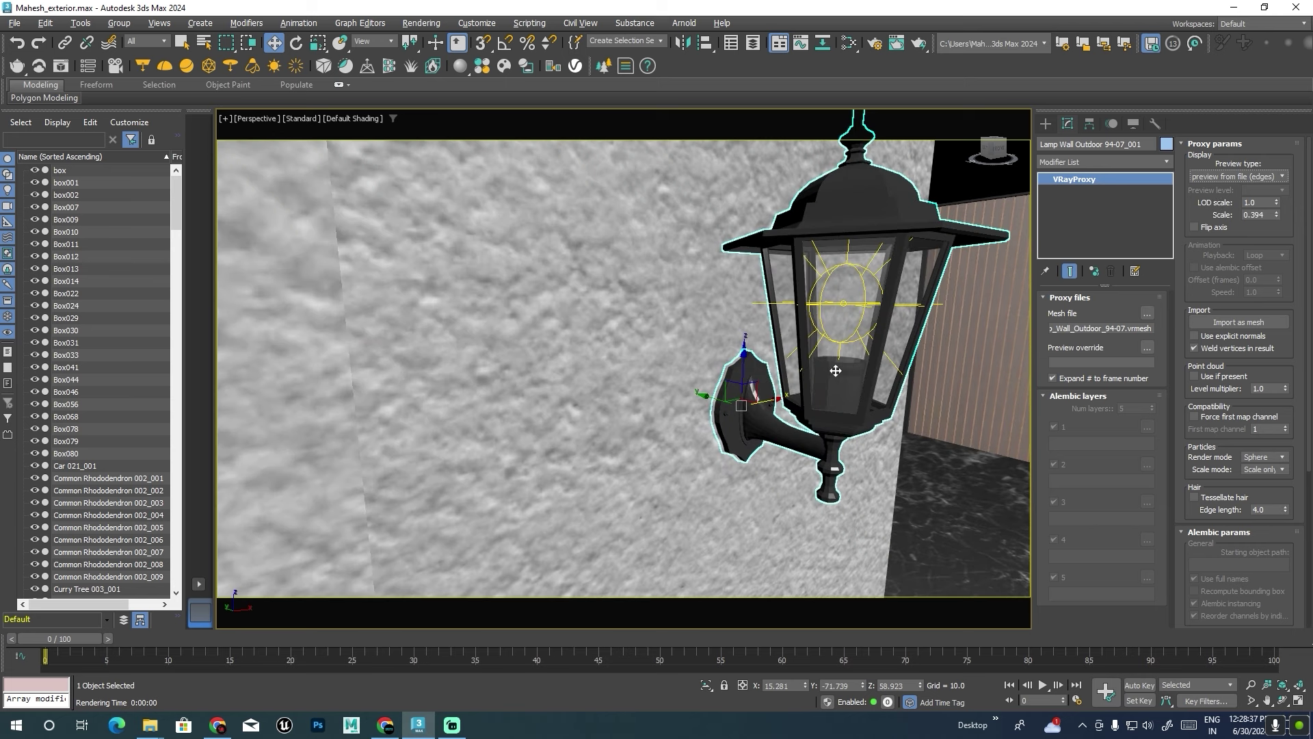
pyautogui.scroll(2, 785, 409)
pyautogui.scroll(-4, 784, 409)
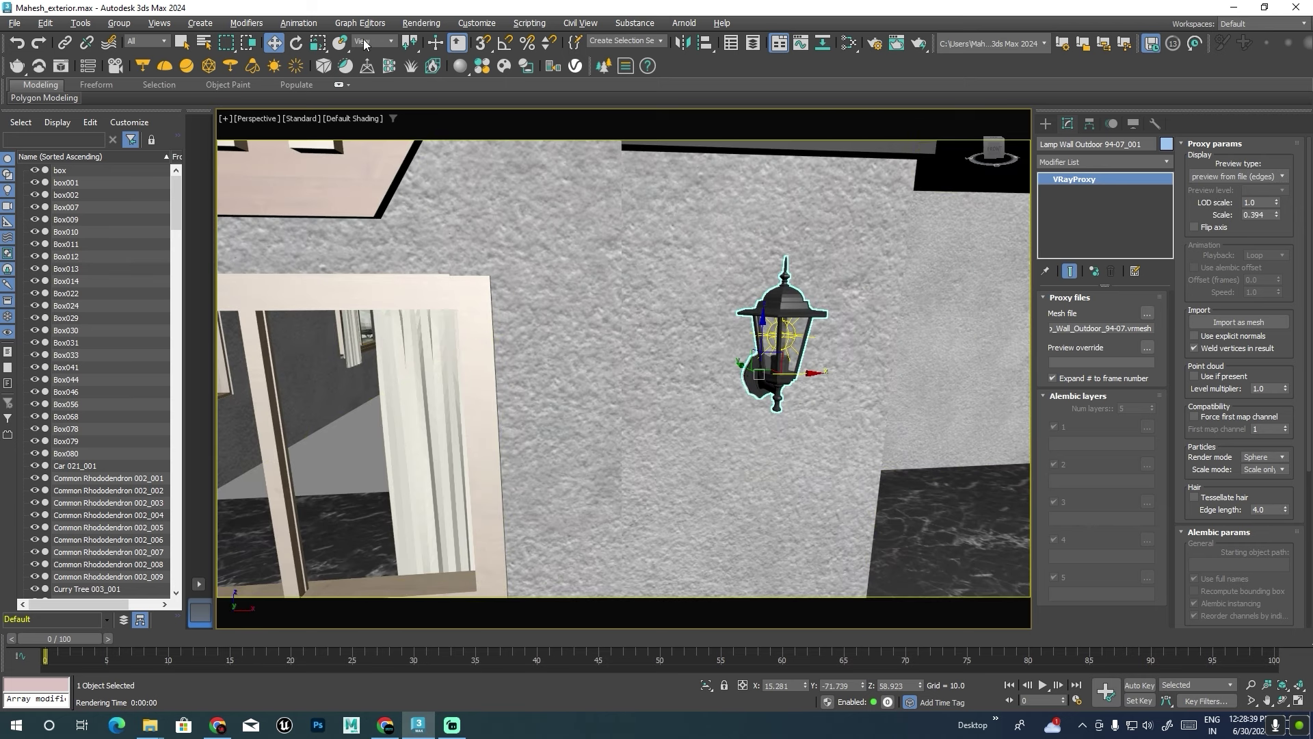
# Set the Selection Filter to Lights and select the wall lamp's VRayLight.
pyautogui.click(152, 41)
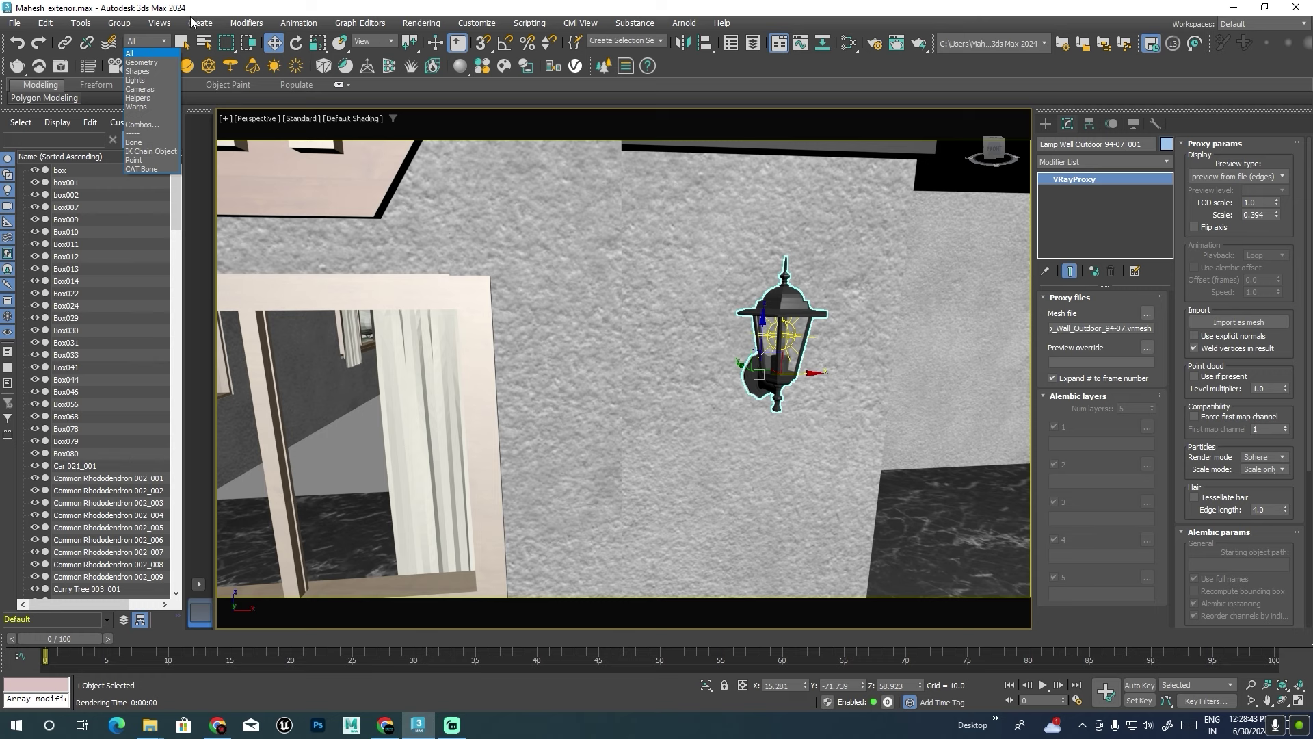
pyautogui.click(136, 80)
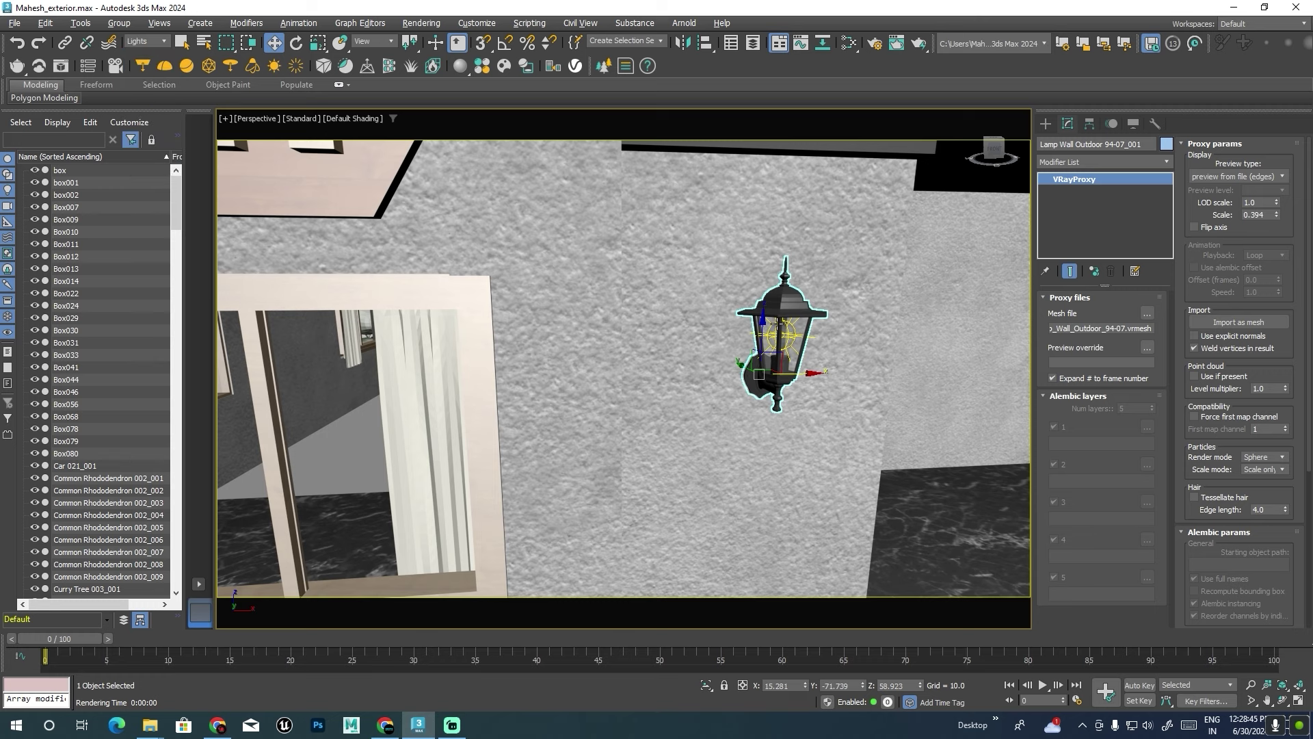
pyautogui.click(780, 327)
pyautogui.scroll(-3, 705, 408)
pyautogui.scroll(-2, 695, 414)
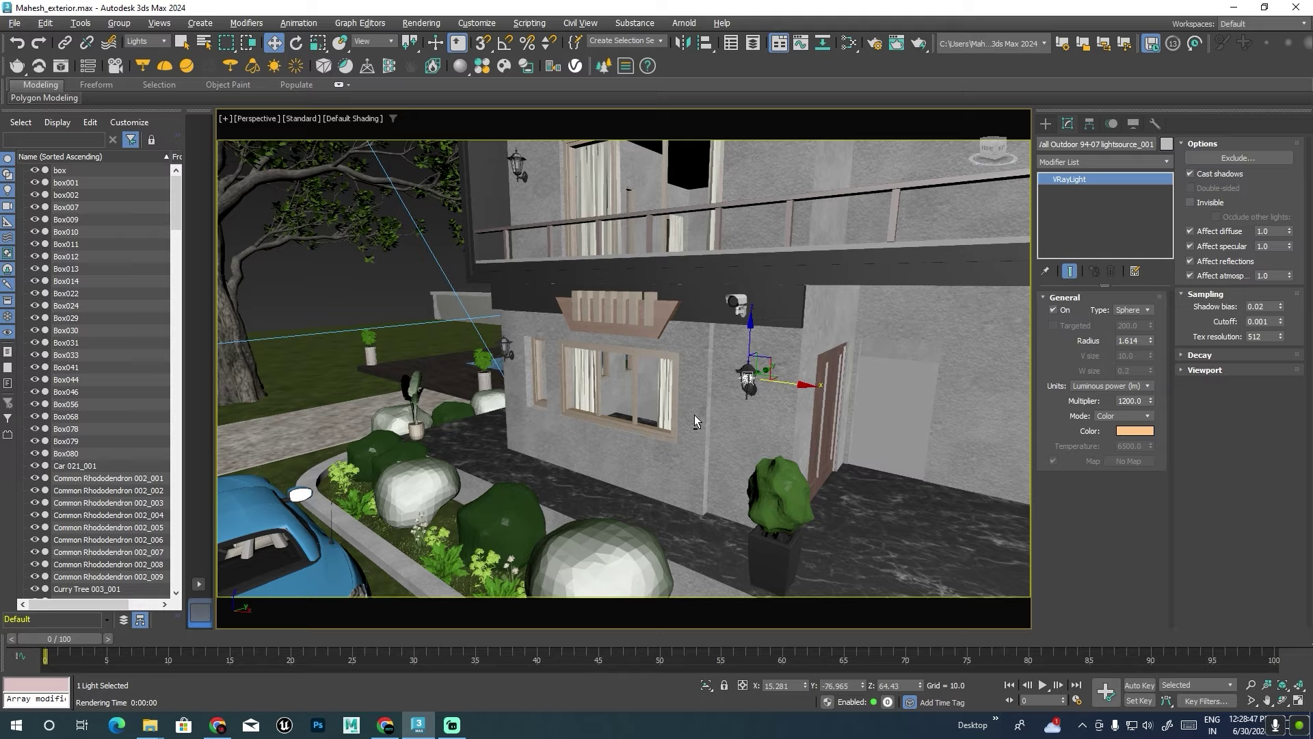
pyautogui.moveTo(695, 415)
pyautogui.keyDown('alt'); pyautogui.mouseDown(button='middle')
pyautogui.moveTo(739, 415)
pyautogui.moveTo(756, 384)
pyautogui.moveTo(1024, 367)
pyautogui.mouseUp(button='middle'); pyautogui.keyUp('alt')
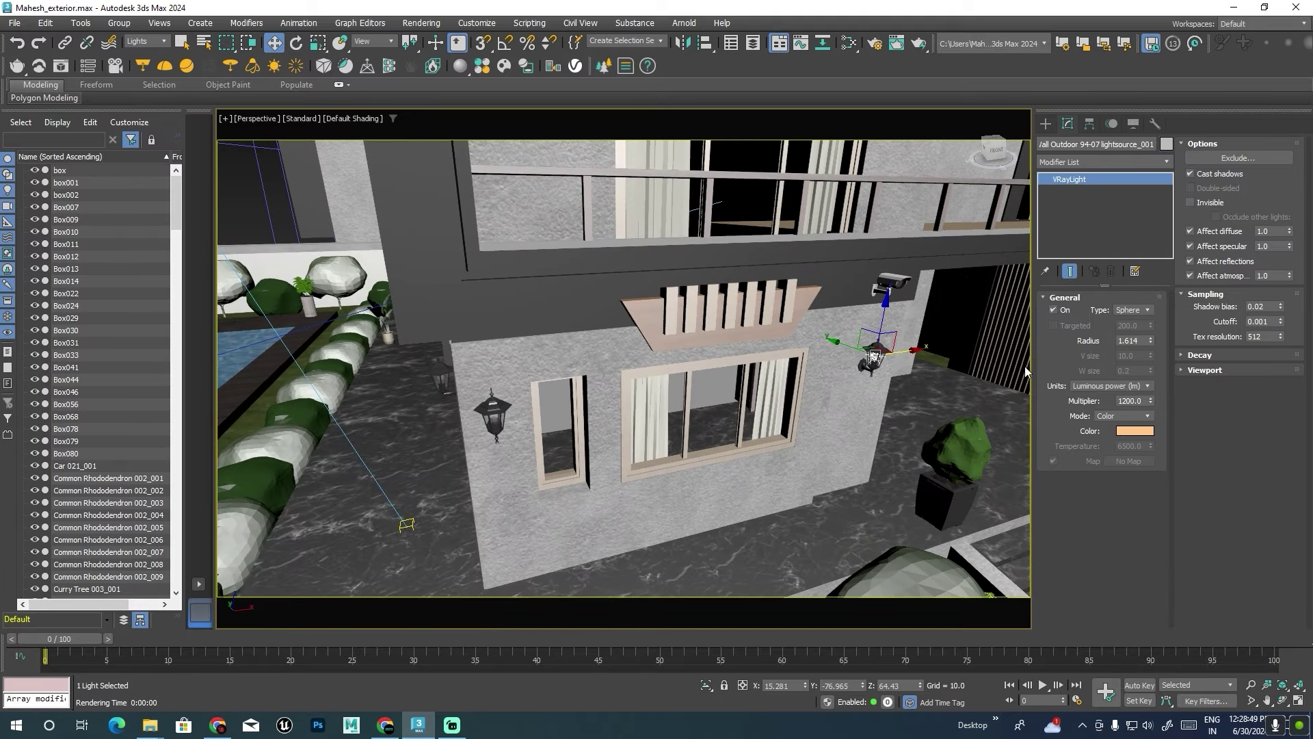
# Shift-copy the light as an instance and position it inside the left wall lamp.
pyautogui.moveTo(918, 354)
pyautogui.keyDown('shift'); pyautogui.mouseDown()
pyautogui.moveTo(732, 363)
pyautogui.moveTo(564, 411)
pyautogui.moveTo(554, 428)
pyautogui.mouseUp(); pyautogui.keyUp('shift')
pyautogui.click(586, 333)
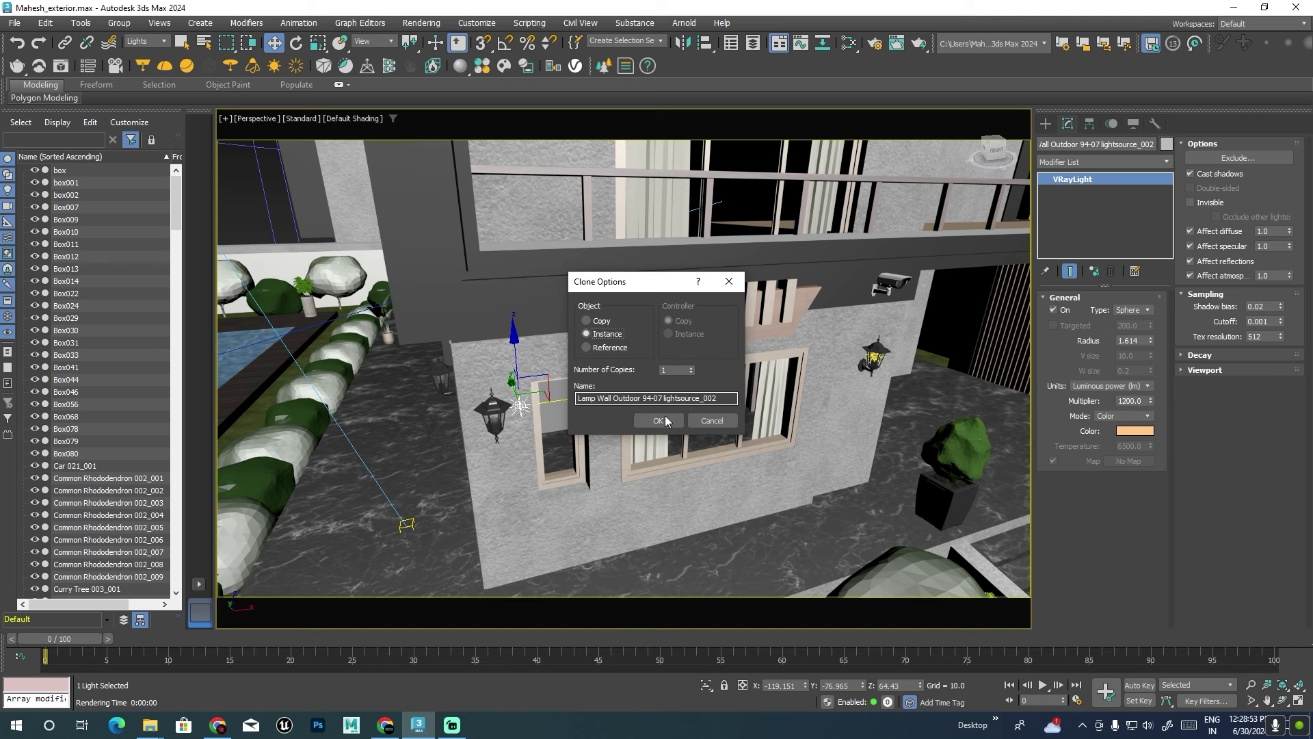
pyautogui.click(658, 422)
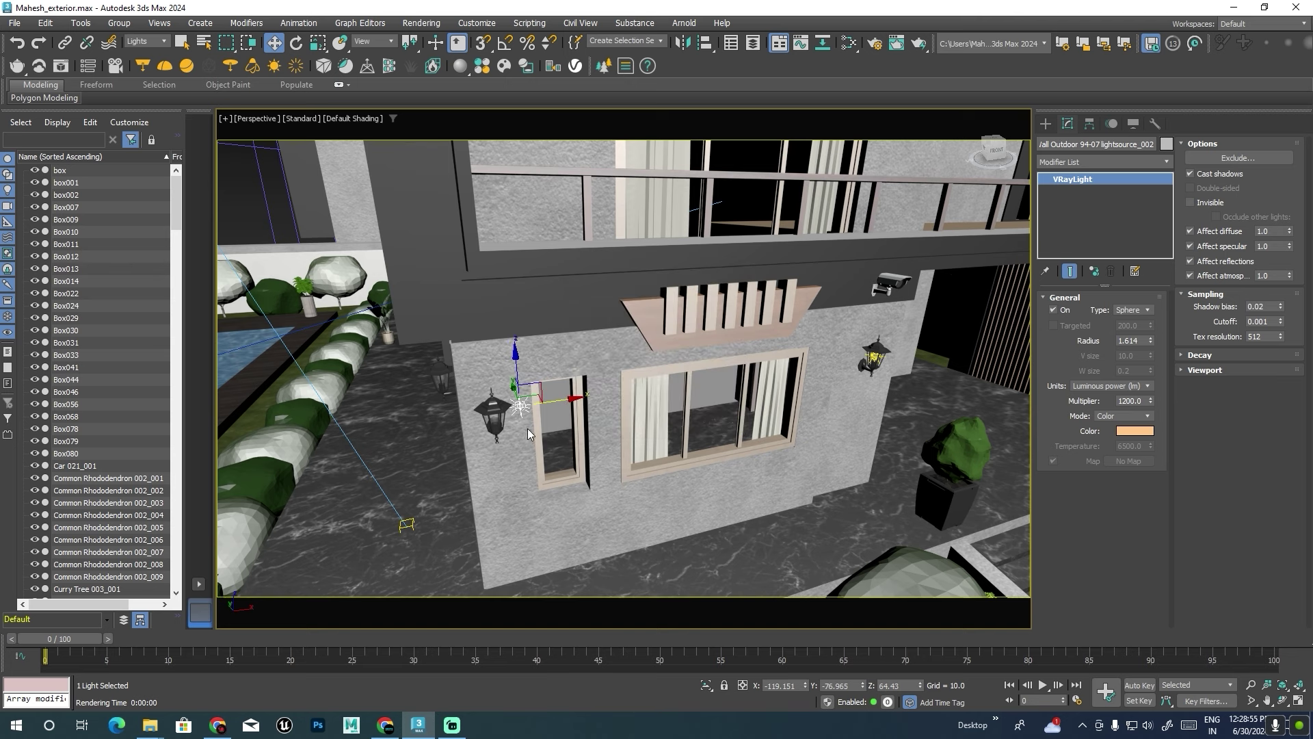
pyautogui.moveTo(527, 418)
pyautogui.mouseDown(button='middle')
pyautogui.moveTo(622, 400)
pyautogui.moveTo(670, 358)
pyautogui.mouseUp(button='middle')
pyautogui.scroll(5, 622, 400)
pyautogui.scroll(-3, 751, 360)
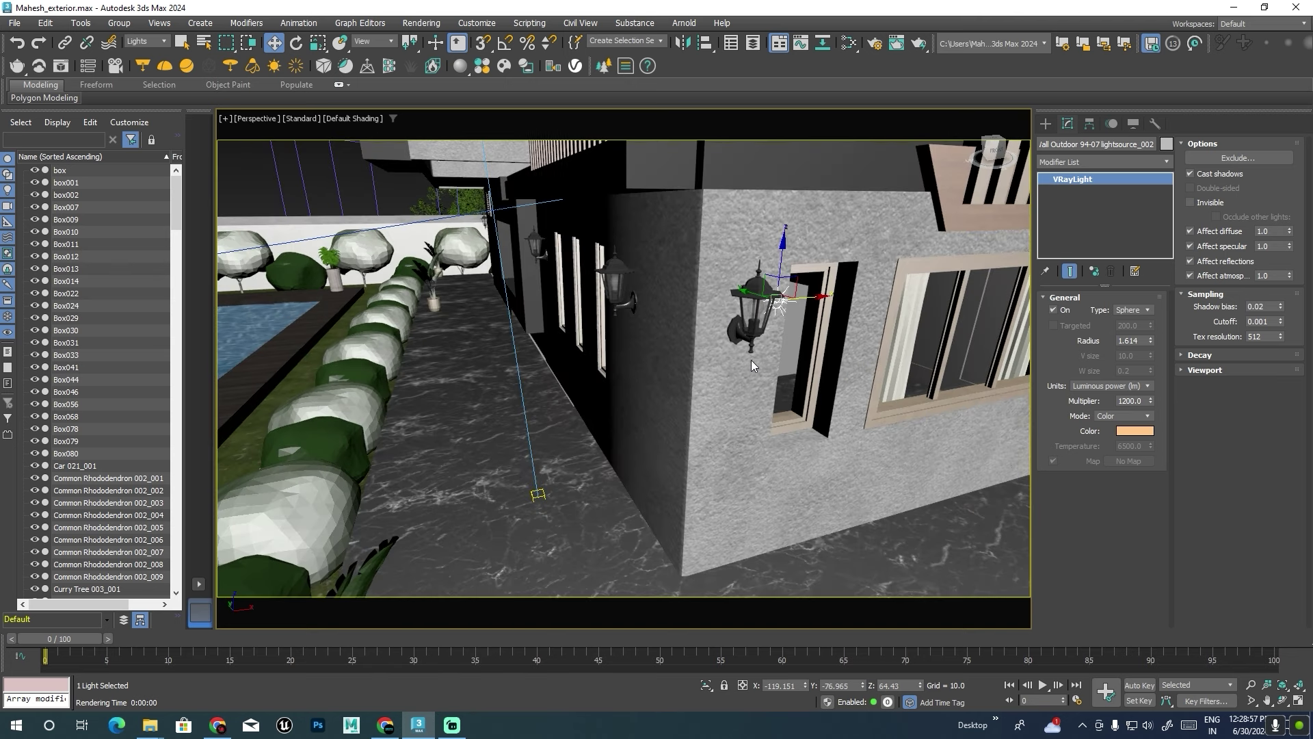
pyautogui.moveTo(806, 295); pyautogui.dragTo(782, 308)
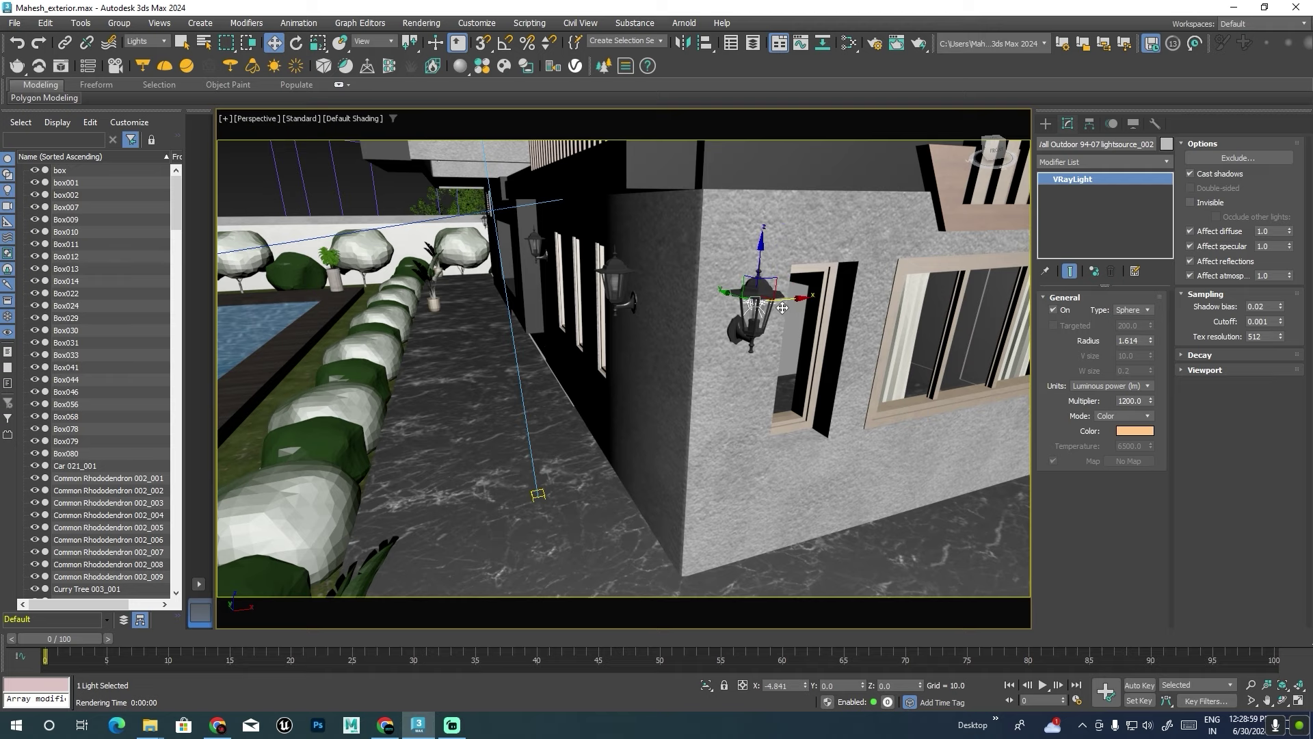
pyautogui.keyDown('alt'); pyautogui.moveTo(782, 308); pyautogui.dragTo(803, 376, button='middle'); pyautogui.keyUp('alt')
pyautogui.scroll(5, 750, 316)
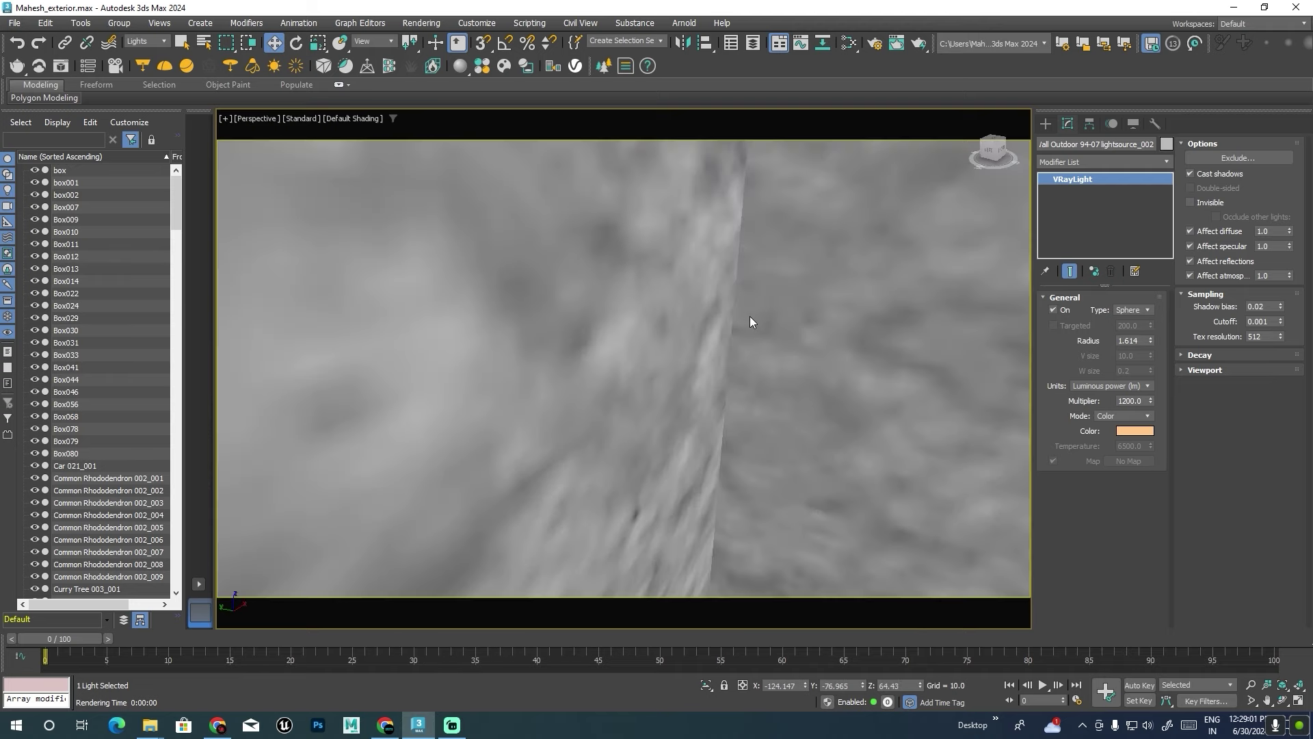
pyautogui.moveTo(750, 316)
pyautogui.keyDown('alt'); pyautogui.mouseDown(button='middle')
pyautogui.moveTo(748, 328)
pyautogui.moveTo(761, 296)
pyautogui.mouseUp(button='middle'); pyautogui.keyUp('alt')
pyautogui.scroll(-4, 762, 338)
pyautogui.scroll(-5, 759, 296)
# Check the balcony wall lamp's light, then render the PhysCamera001 view.
pyautogui.click(306, 229)
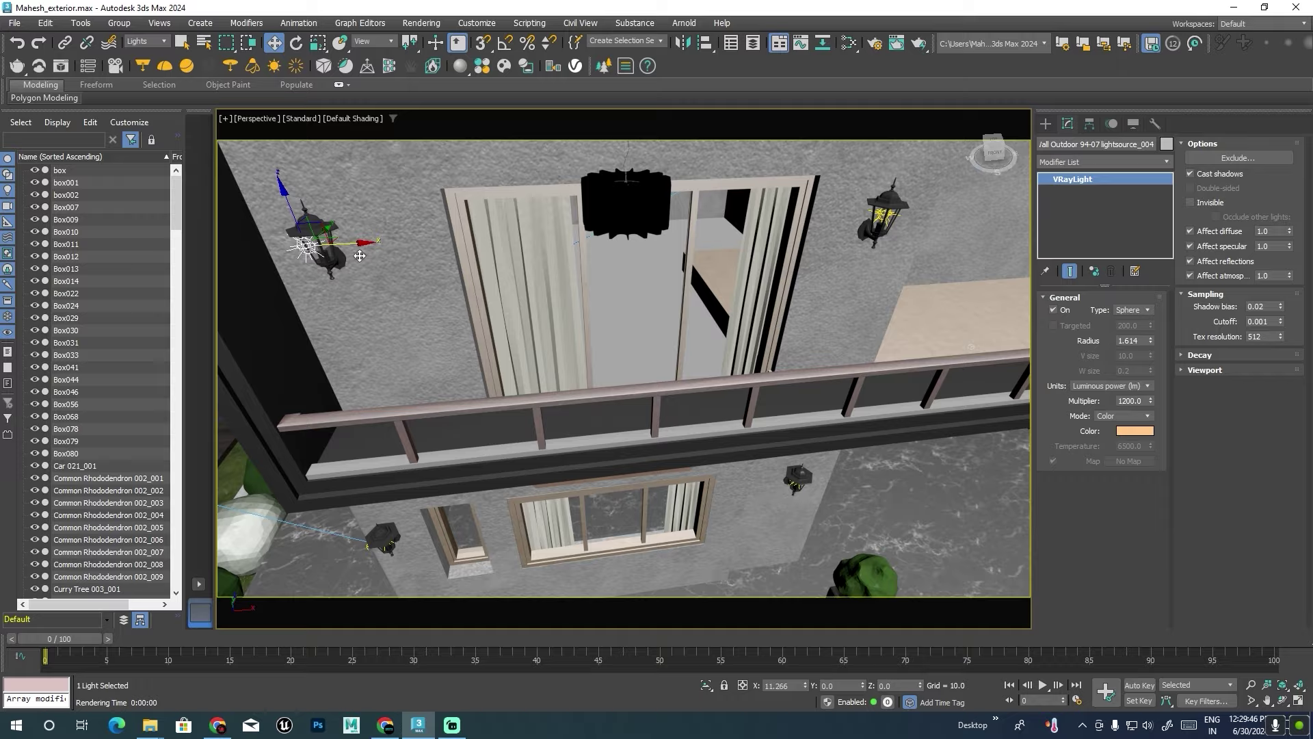
pyautogui.press('z')
pyautogui.moveTo(520, 322)
pyautogui.keyDown('alt'); pyautogui.mouseDown(button='middle')
pyautogui.moveTo(557, 337)
pyautogui.moveTo(497, 322)
pyautogui.mouseUp(button='middle'); pyautogui.keyUp('alt')
pyautogui.scroll(-1, 536, 383)
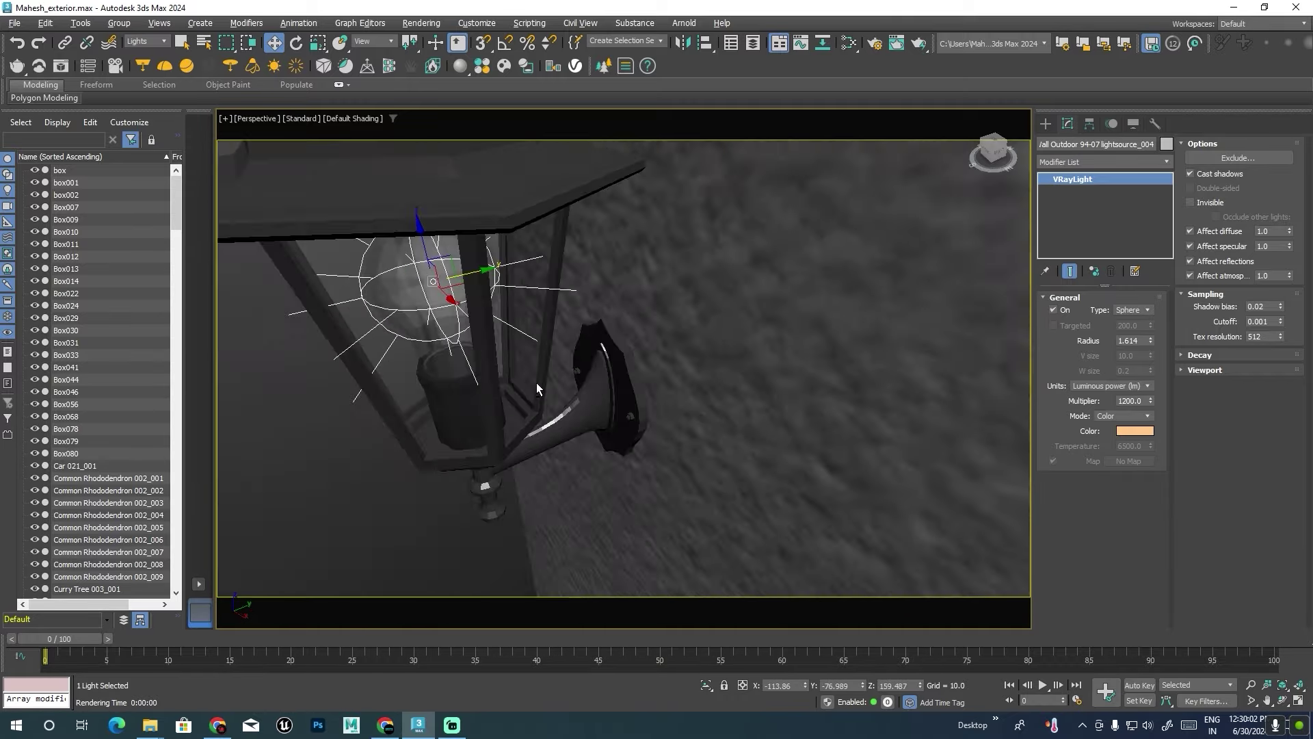
pyautogui.scroll(-5, 906, 343)
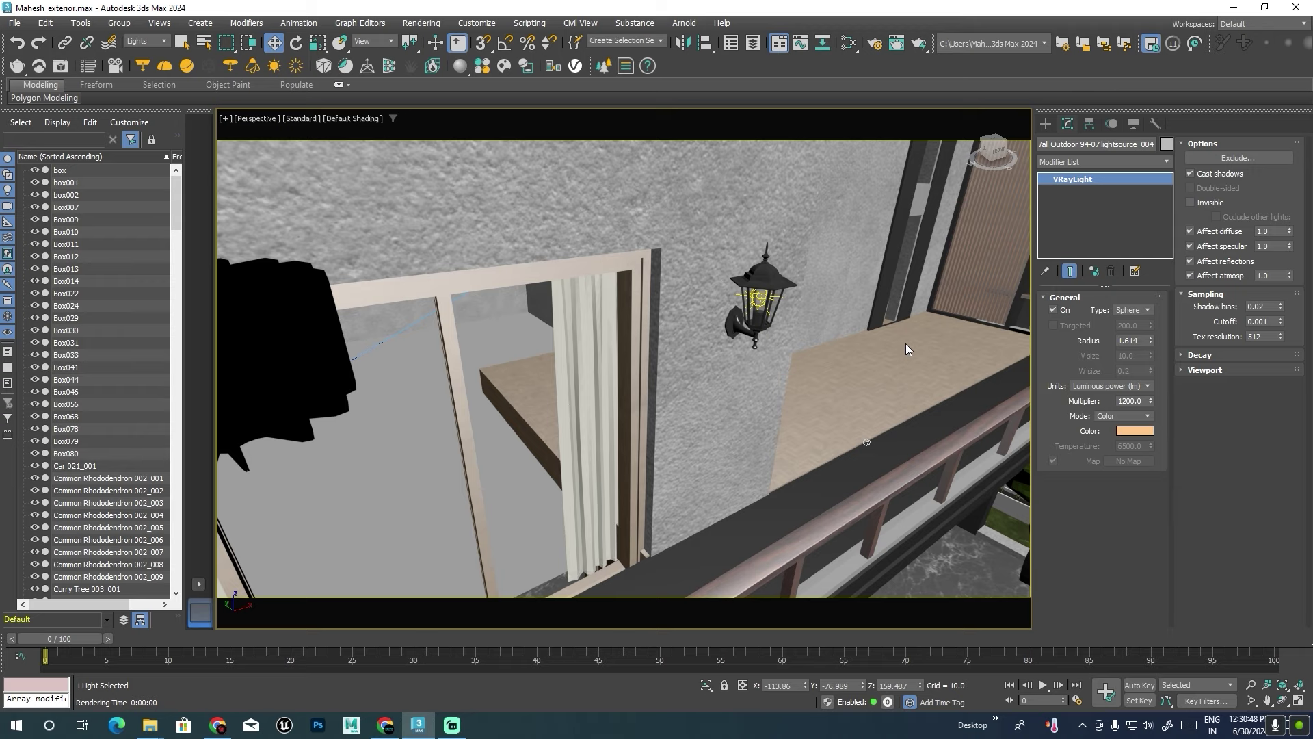
pyautogui.press('c')
pyautogui.hotkey('shift', 'q')
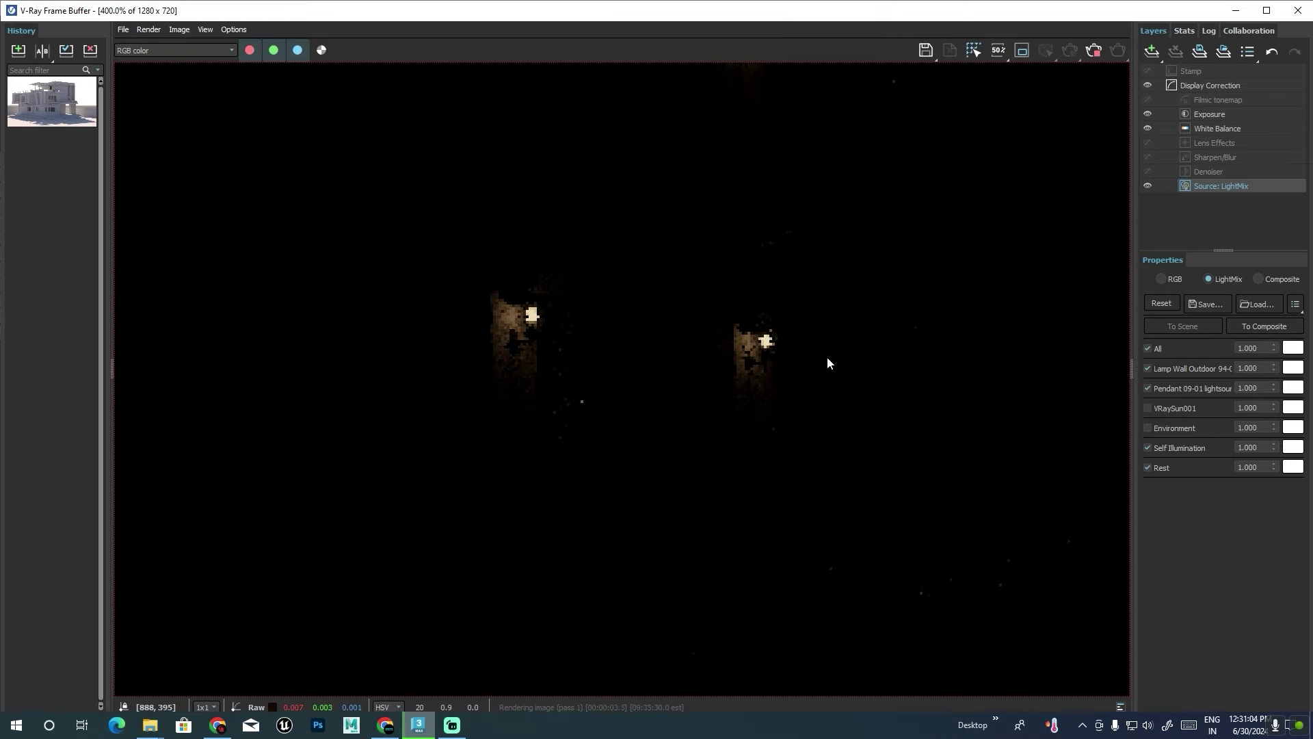
# Zoom out on the partial two-lamp render in the V-Ray Frame Buffer.
pyautogui.scroll(-1, 827, 363)
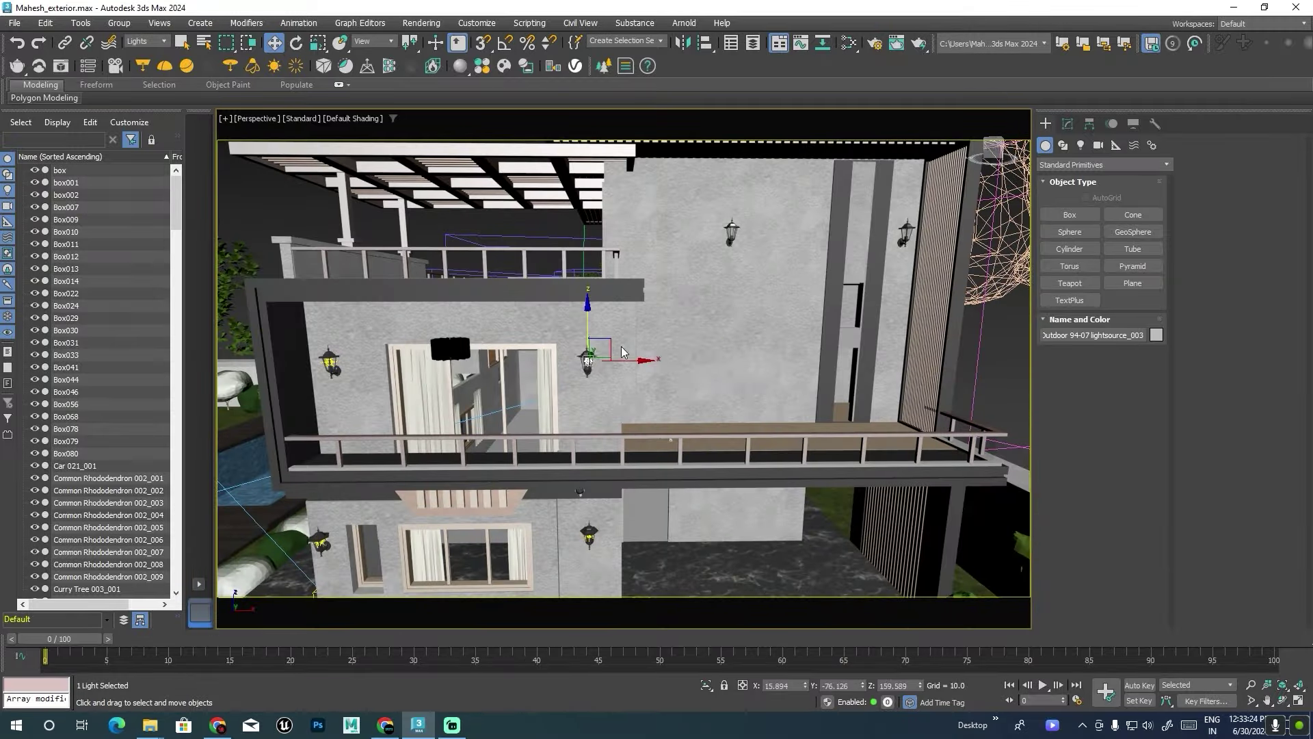
# Place an instanced VRayLight in the upper wall lamp, then render the PhysCamera001 view.
pyautogui.moveTo(780, 298)
pyautogui.mouseDown(button='middle')
pyautogui.moveTo(566, 273)
pyautogui.moveTo(679, 290)
pyautogui.moveTo(740, 207)
pyautogui.mouseUp(button='middle')
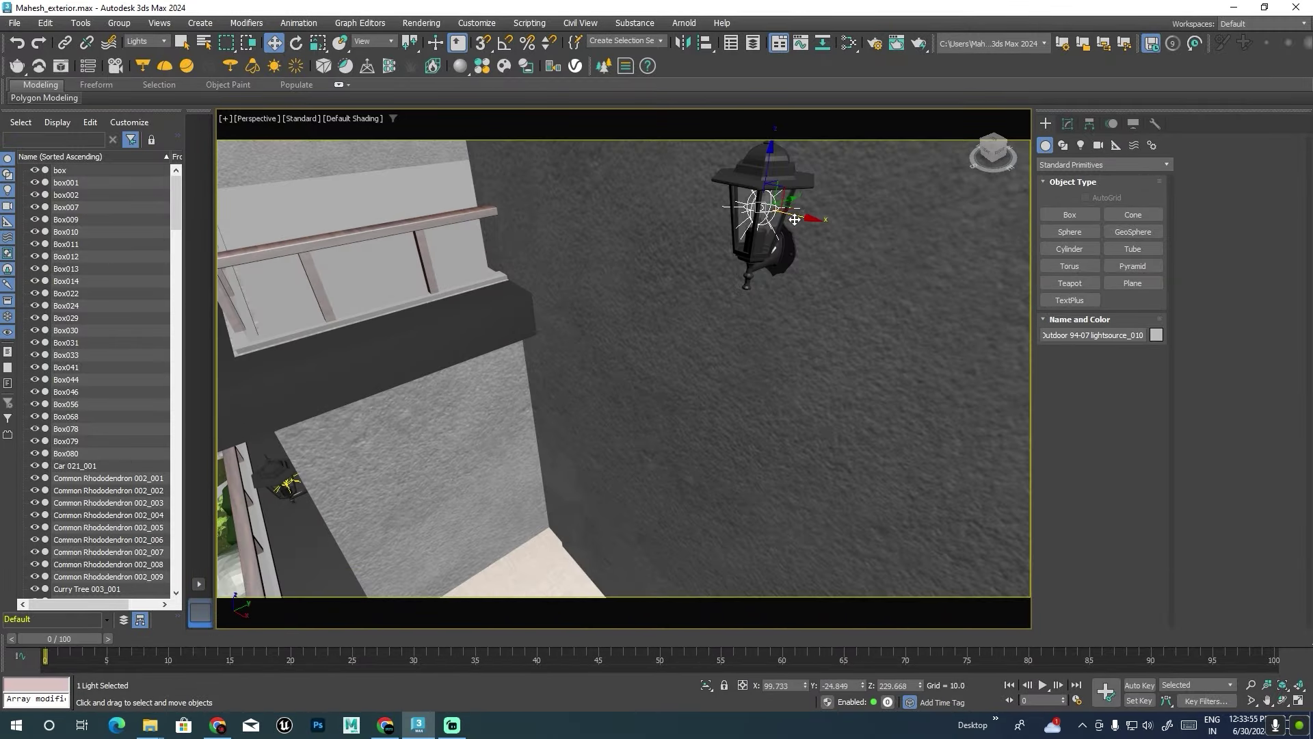
pyautogui.scroll(-5, 801, 217)
pyautogui.scroll(-3, 872, 293)
pyautogui.scroll(5, 872, 293)
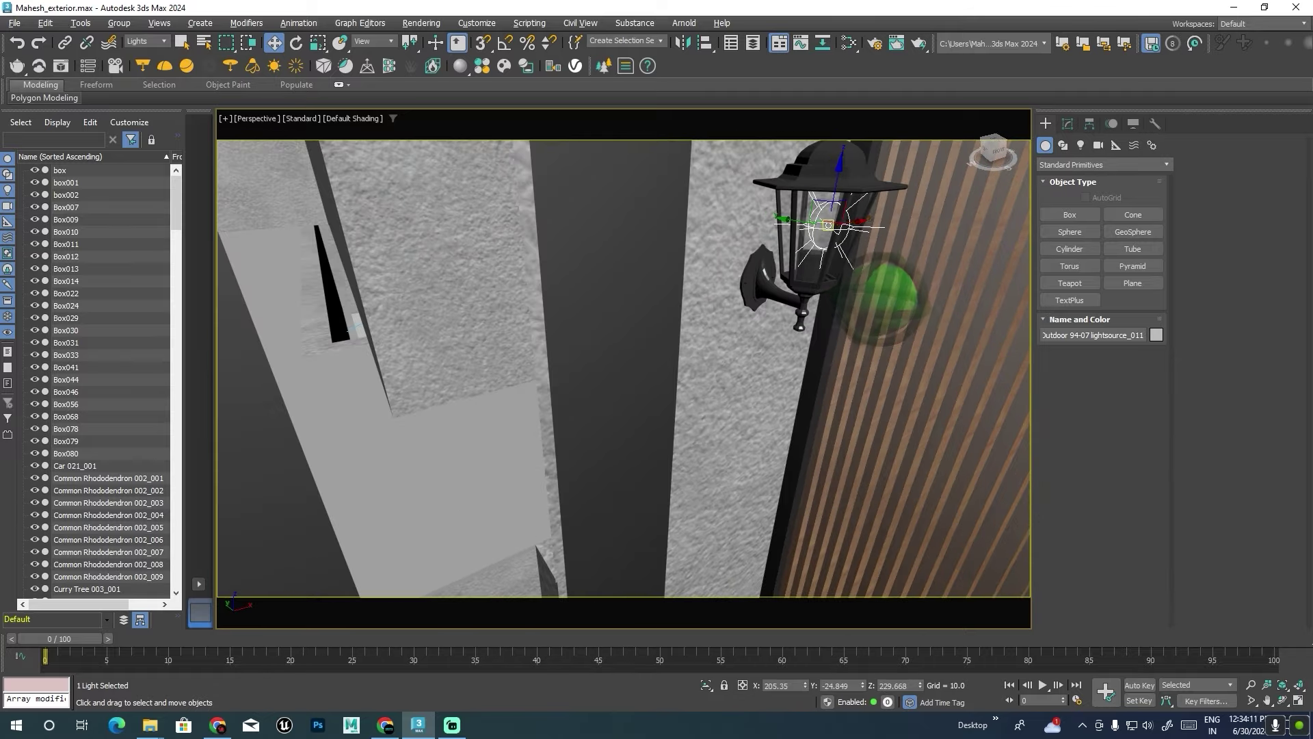
pyautogui.scroll(3, 872, 293)
pyautogui.moveTo(871, 293)
pyautogui.keyDown('alt'); pyautogui.mouseDown(button='middle')
pyautogui.moveTo(787, 313)
pyautogui.moveTo(853, 253)
pyautogui.mouseUp(button='middle'); pyautogui.keyUp('alt')
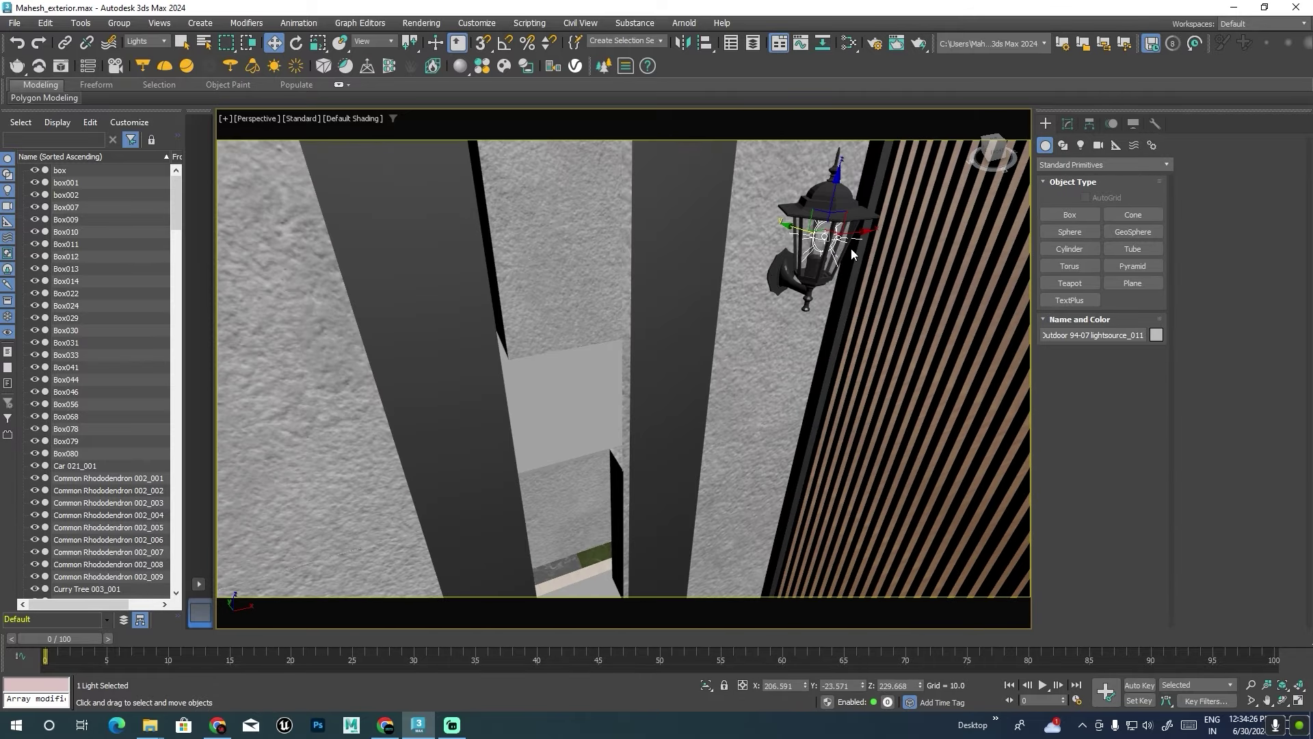
pyautogui.press('c')
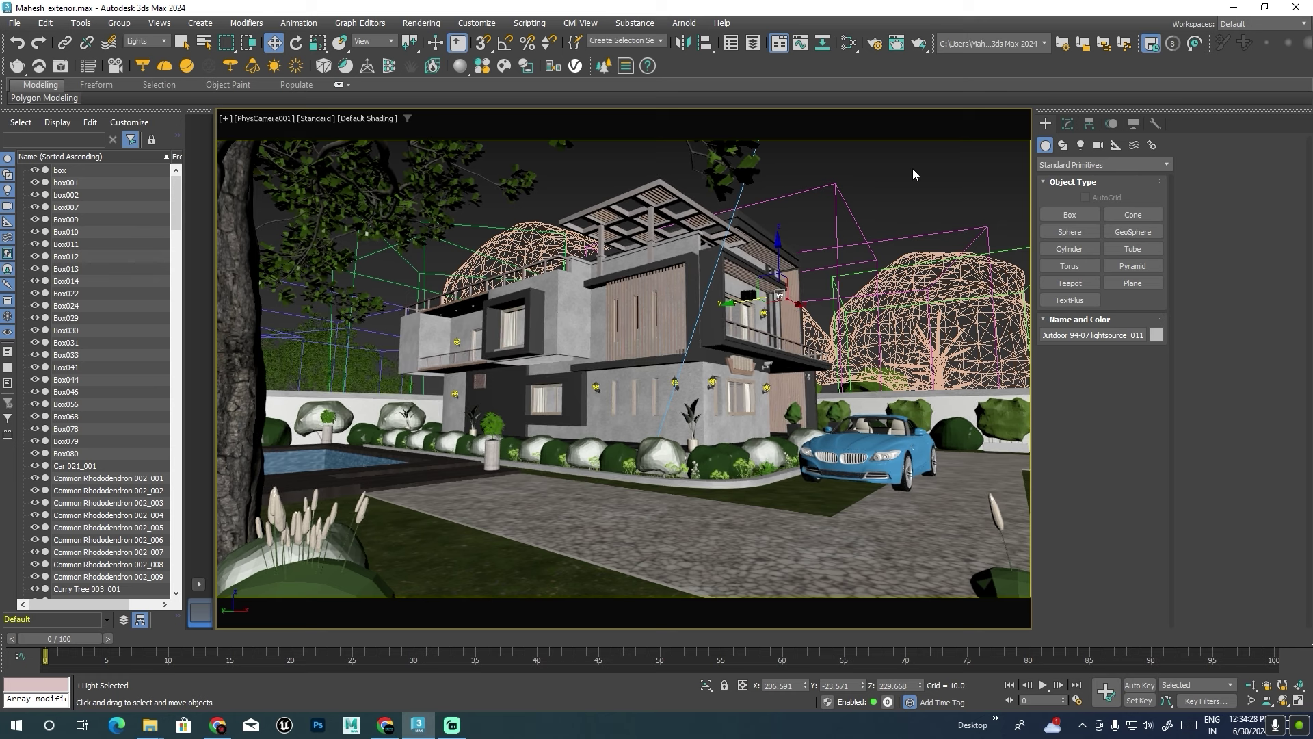
pyautogui.hotkey('shift', 'q')
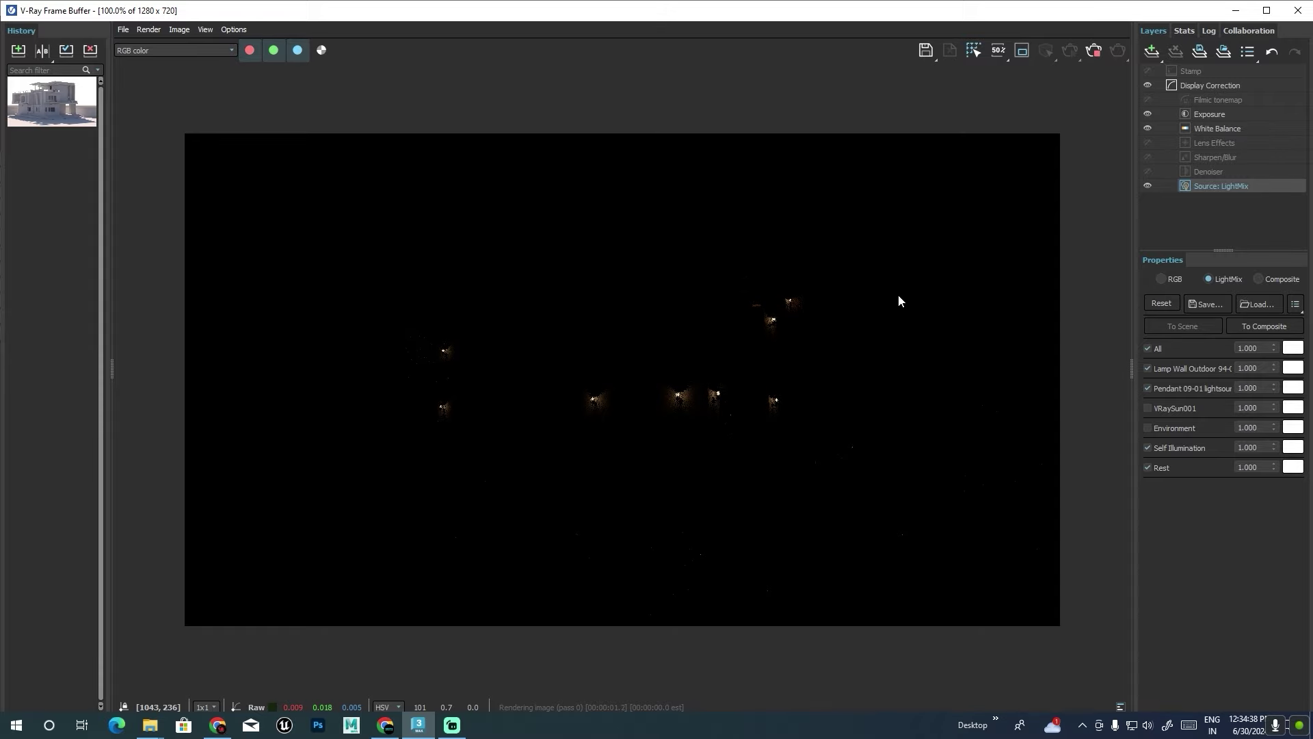
# Re-enable Environment in LightMix and toggle VRaySun001 on then back off.
pyautogui.click(1148, 428)
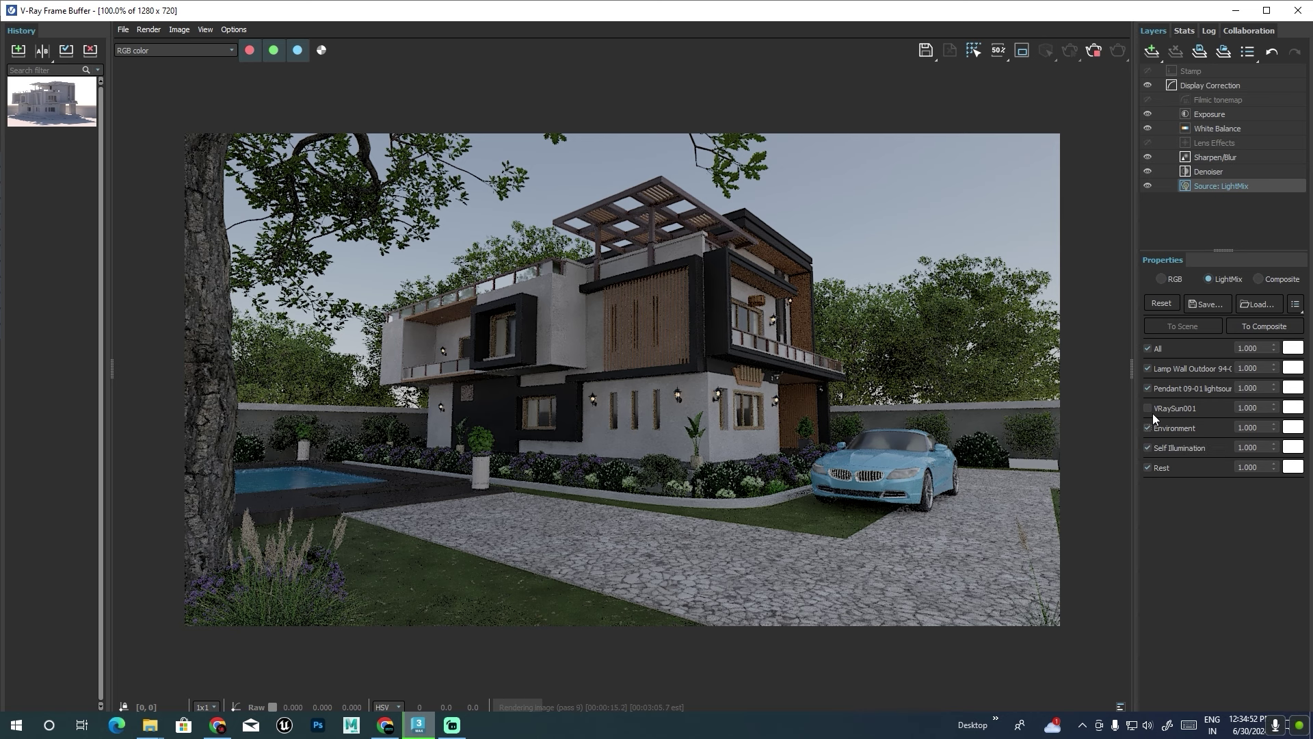
pyautogui.click(1151, 412)
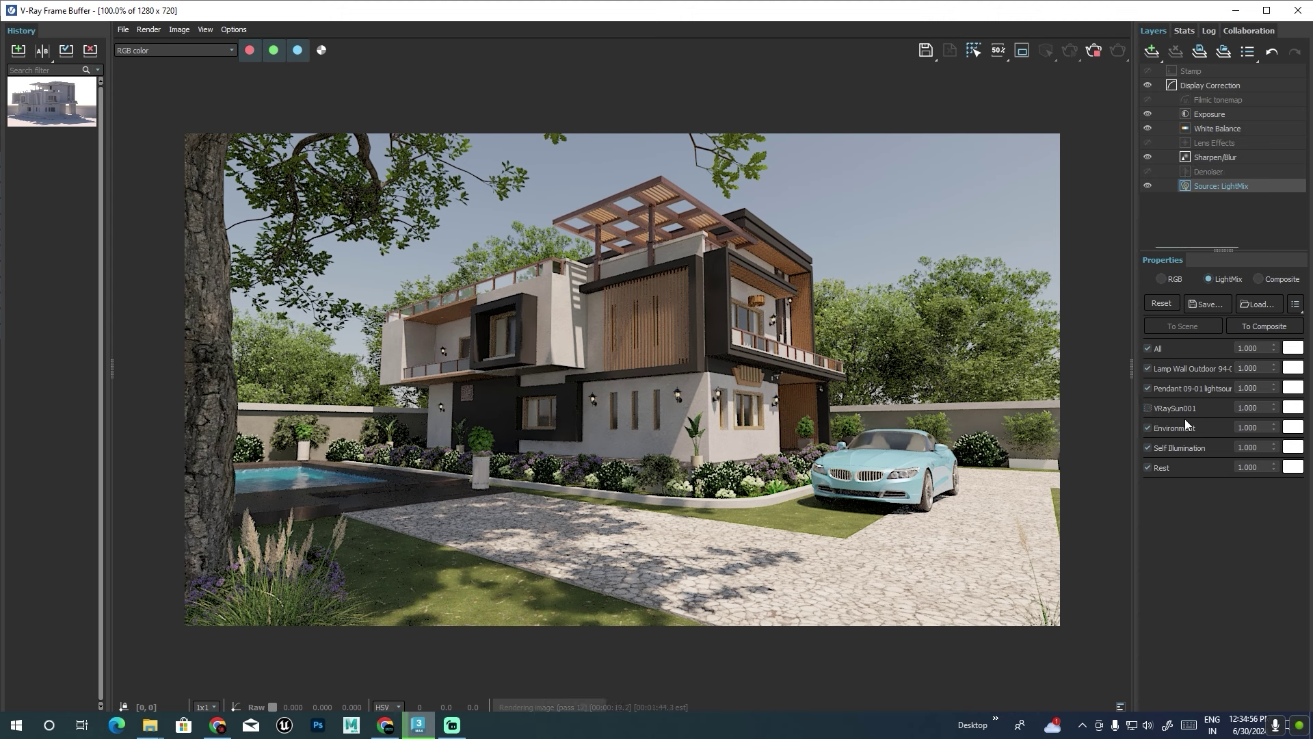
pyautogui.click(1151, 410)
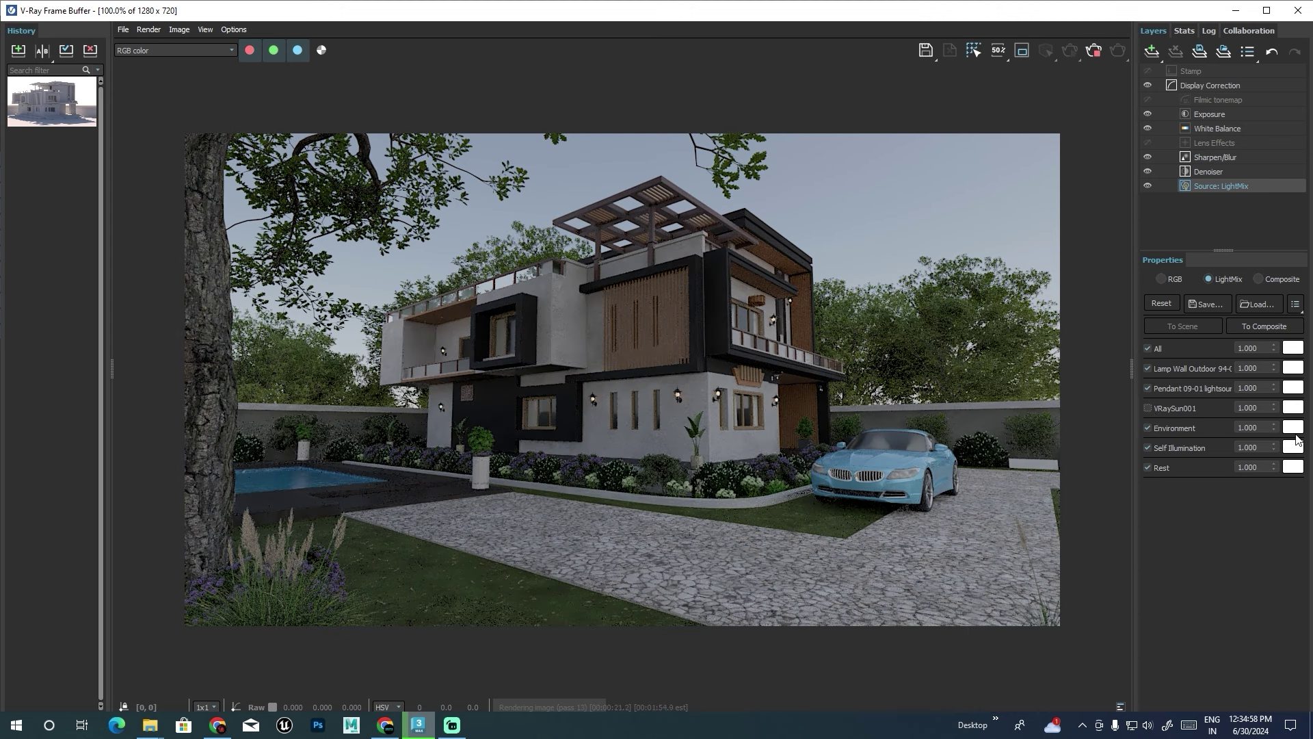
# Lower the LightMix Environment strength through 0.5 and 0.2 to 0.1.
pyautogui.doubleClick(1248, 427)
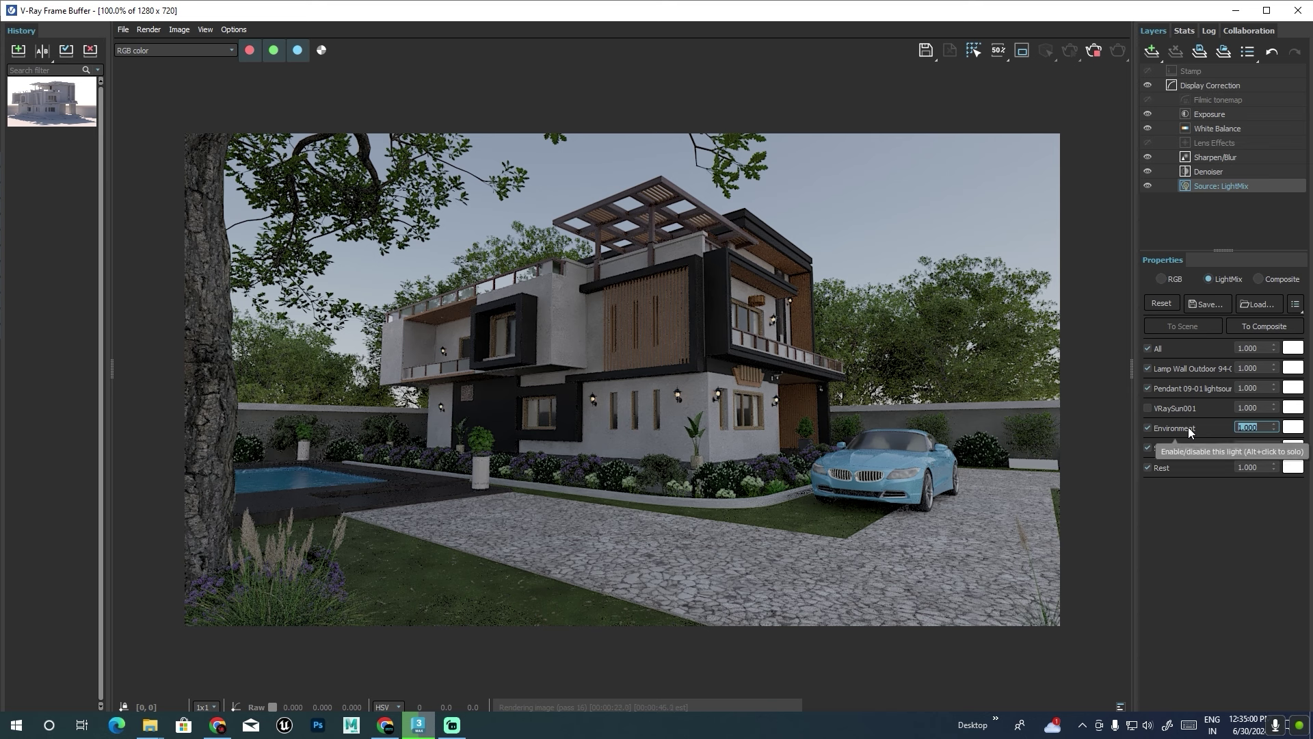
pyautogui.write('0.5')
pyautogui.press('Return')
pyautogui.write('0.2')
pyautogui.press('Return')
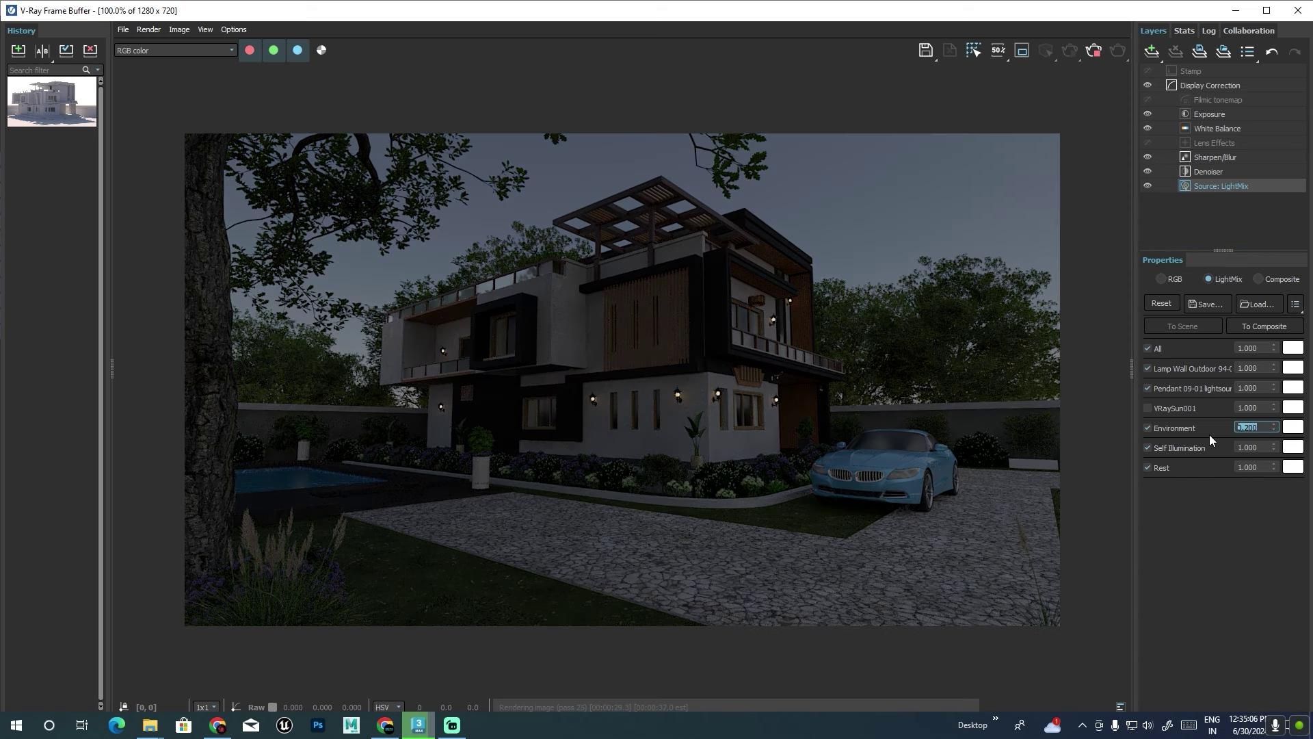
pyautogui.write('0.1')
pyautogui.press('Return')
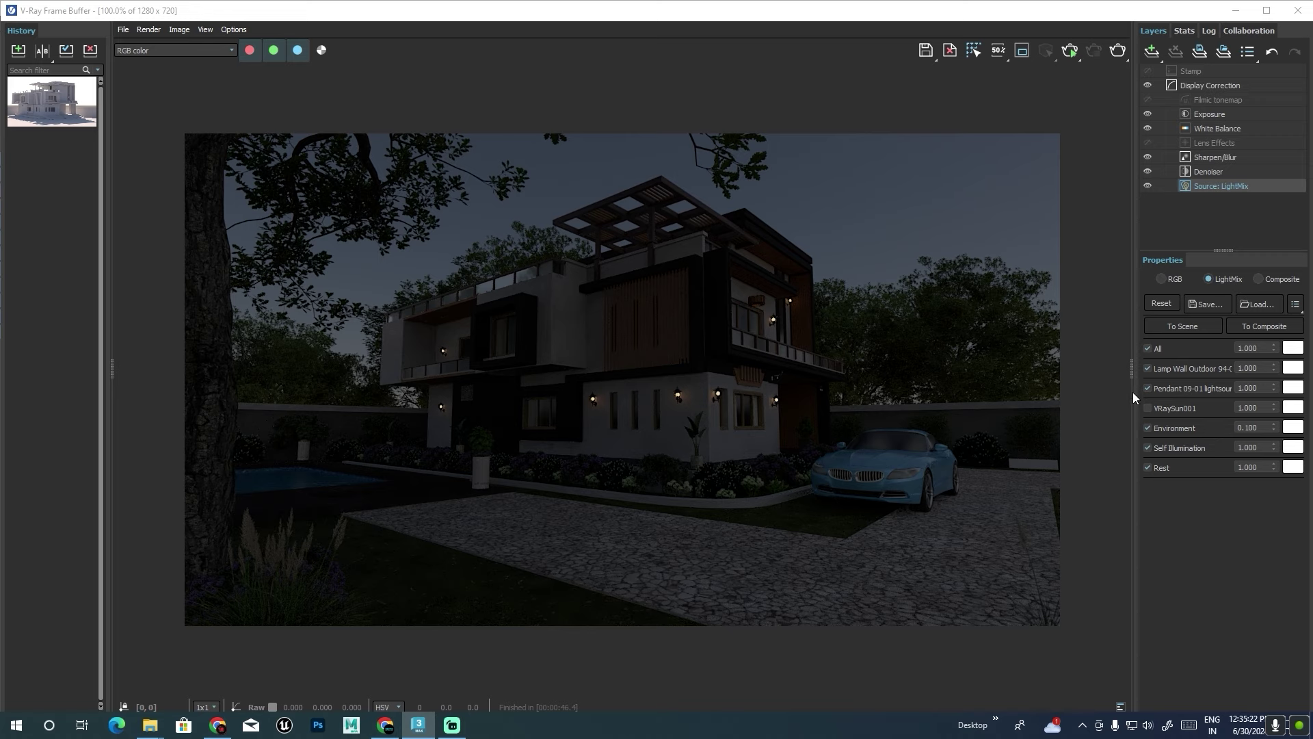
# Start and stop a fresh 1465 x 824 render, then close the frame buffer.
pyautogui.click(1071, 52)
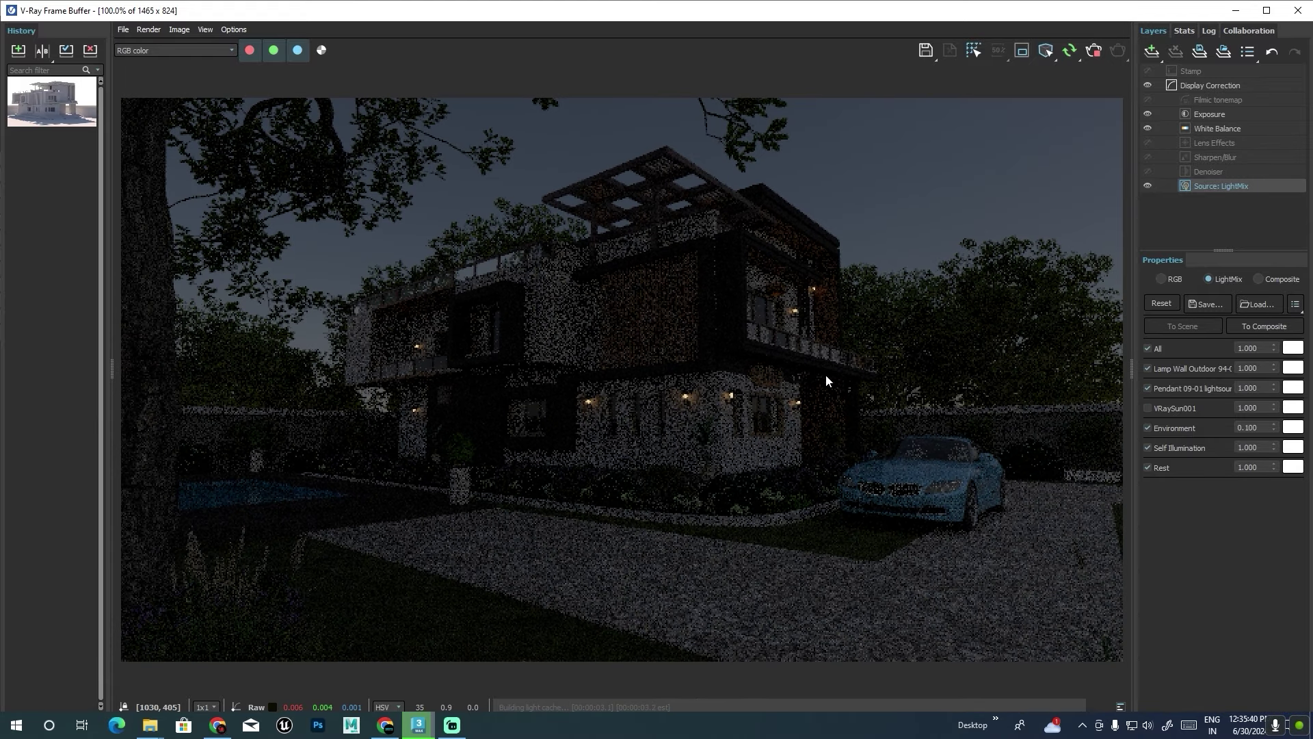
pyautogui.click(1093, 49)
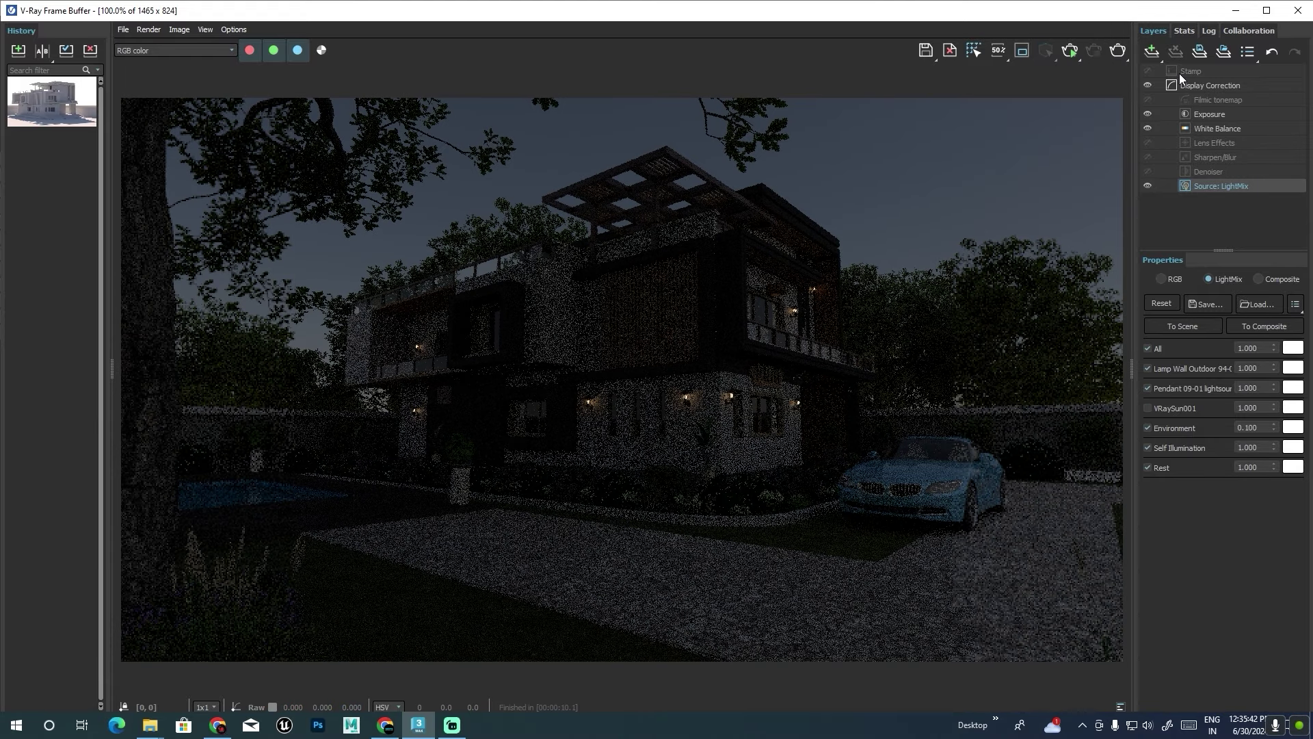
pyautogui.click(1298, 11)
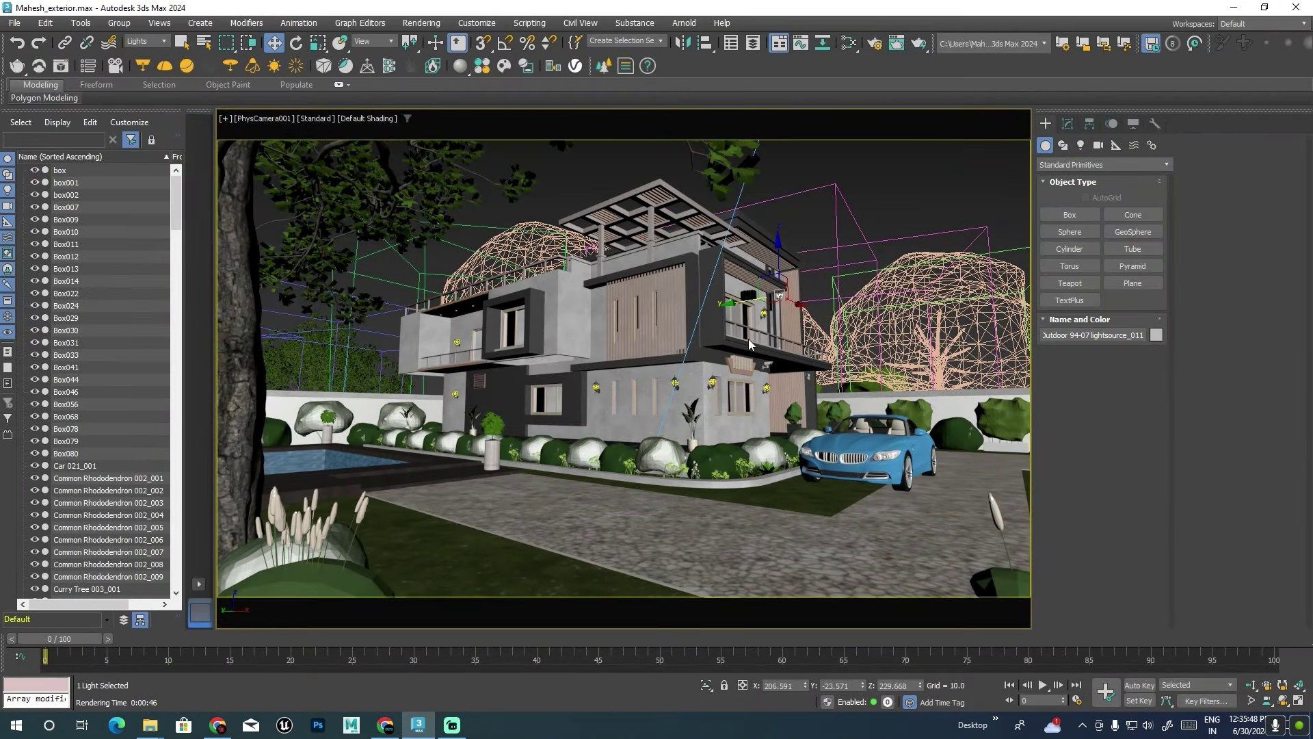
# Switch to Perspective and orbit to a raised view of the villa.
pyautogui.press('p')
pyautogui.moveTo(711, 340)
pyautogui.keyDown('alt'); pyautogui.mouseDown(button='middle')
pyautogui.moveTo(708, 350)
pyautogui.moveTo(731, 351)
pyautogui.mouseUp(button='middle'); pyautogui.keyUp('alt')
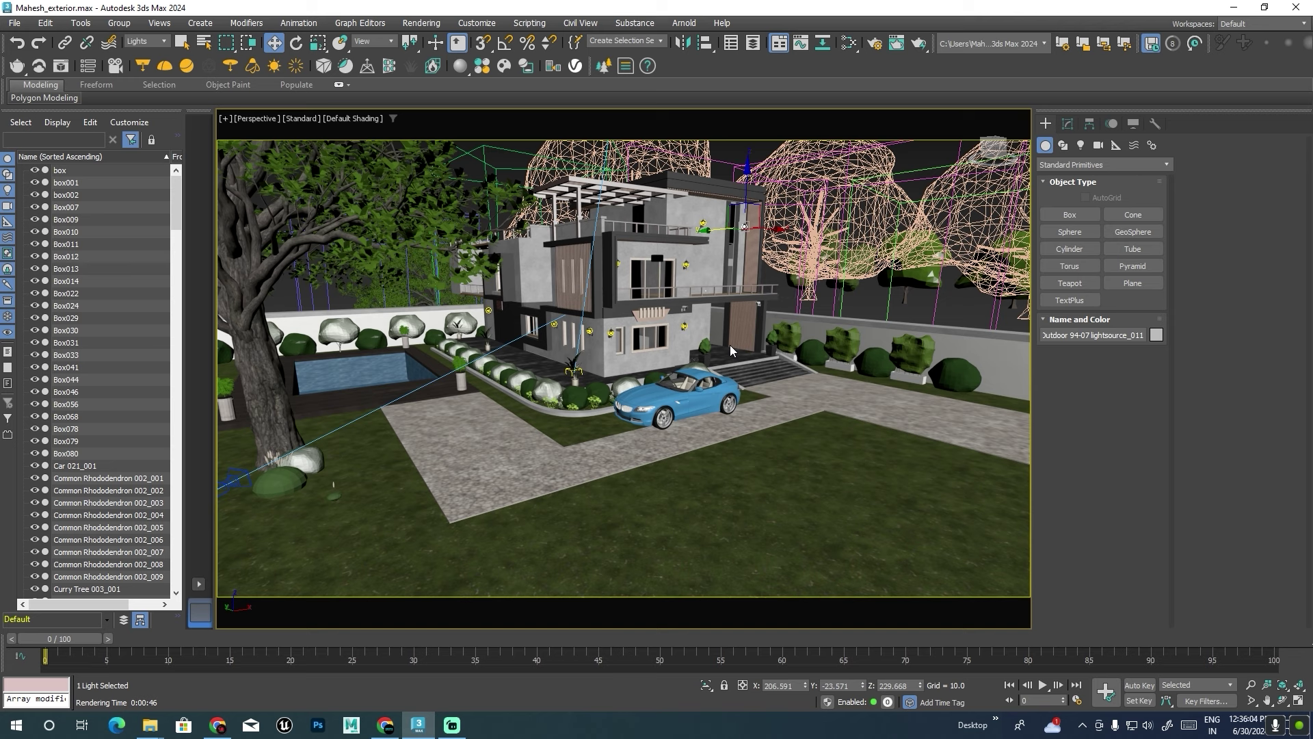
pyautogui.scroll(5, 678, 286)
pyautogui.scroll(-5, 640, 285)
# Open the Chaos Cosmos browser and search the downloaded assets for 'light'.
pyautogui.click(504, 66)
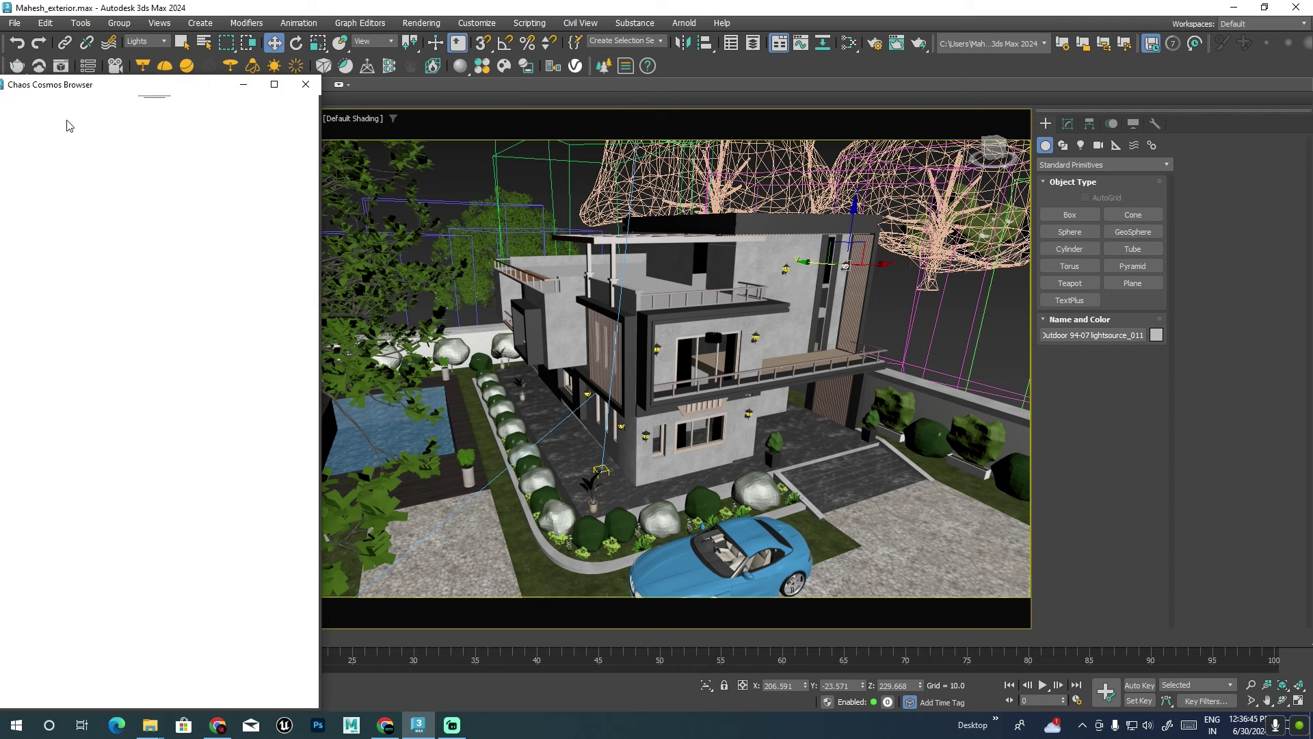
pyautogui.moveTo(45, 92); pyautogui.dragTo(216, 118)
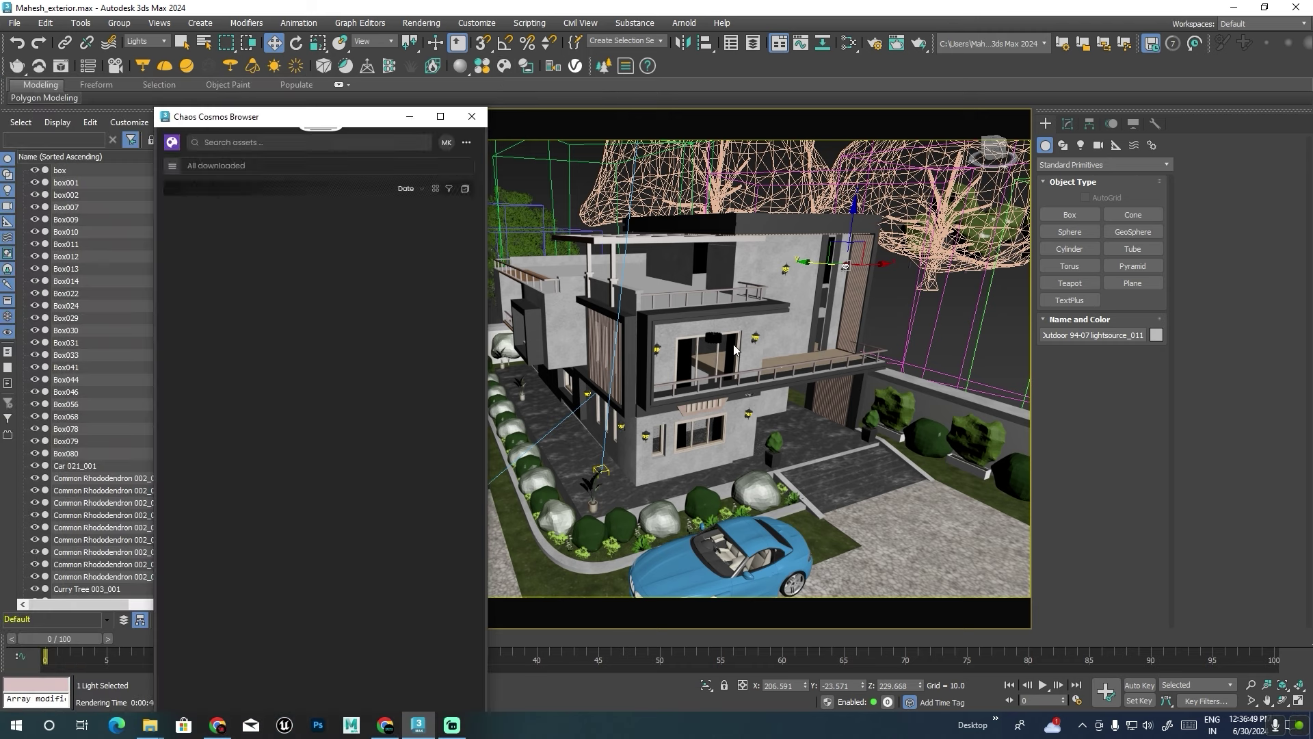
pyautogui.keyDown('alt'); pyautogui.moveTo(705, 344); pyautogui.dragTo(753, 329, button='middle'); pyautogui.keyUp('alt')
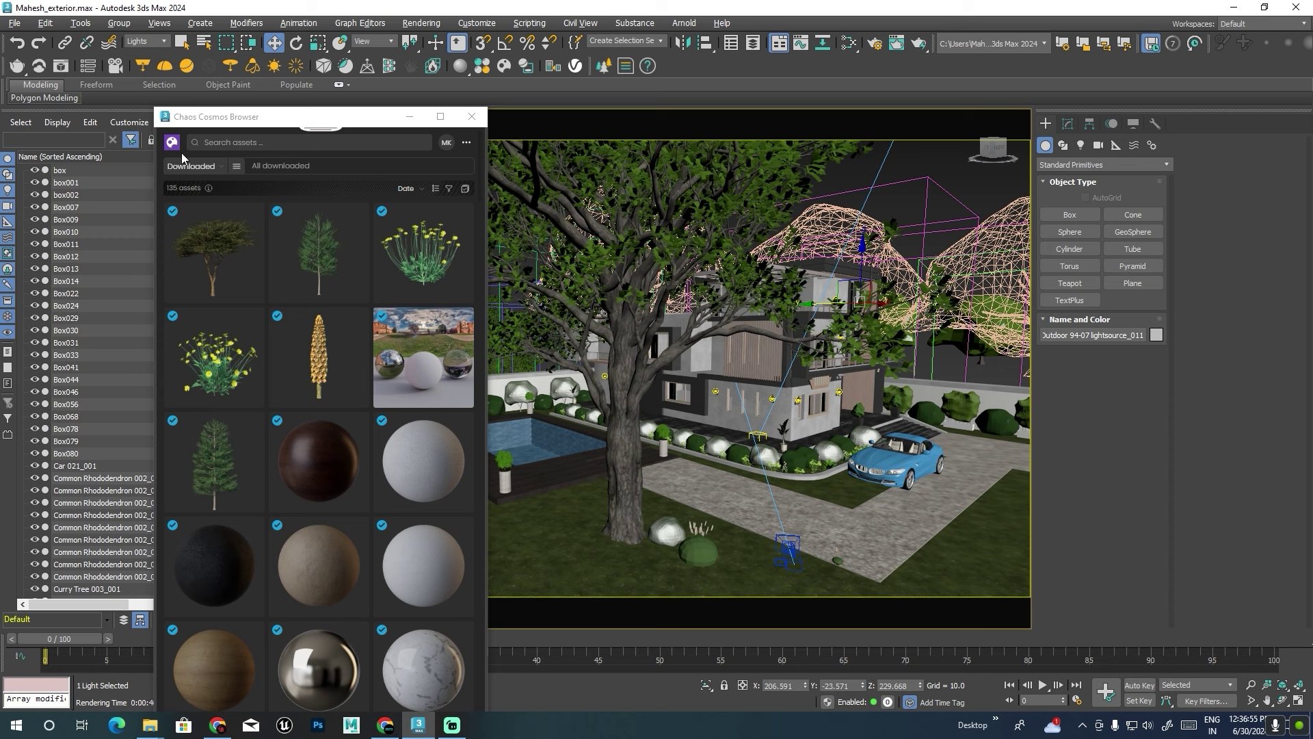
pyautogui.moveTo(264, 116); pyautogui.dragTo(248, 118)
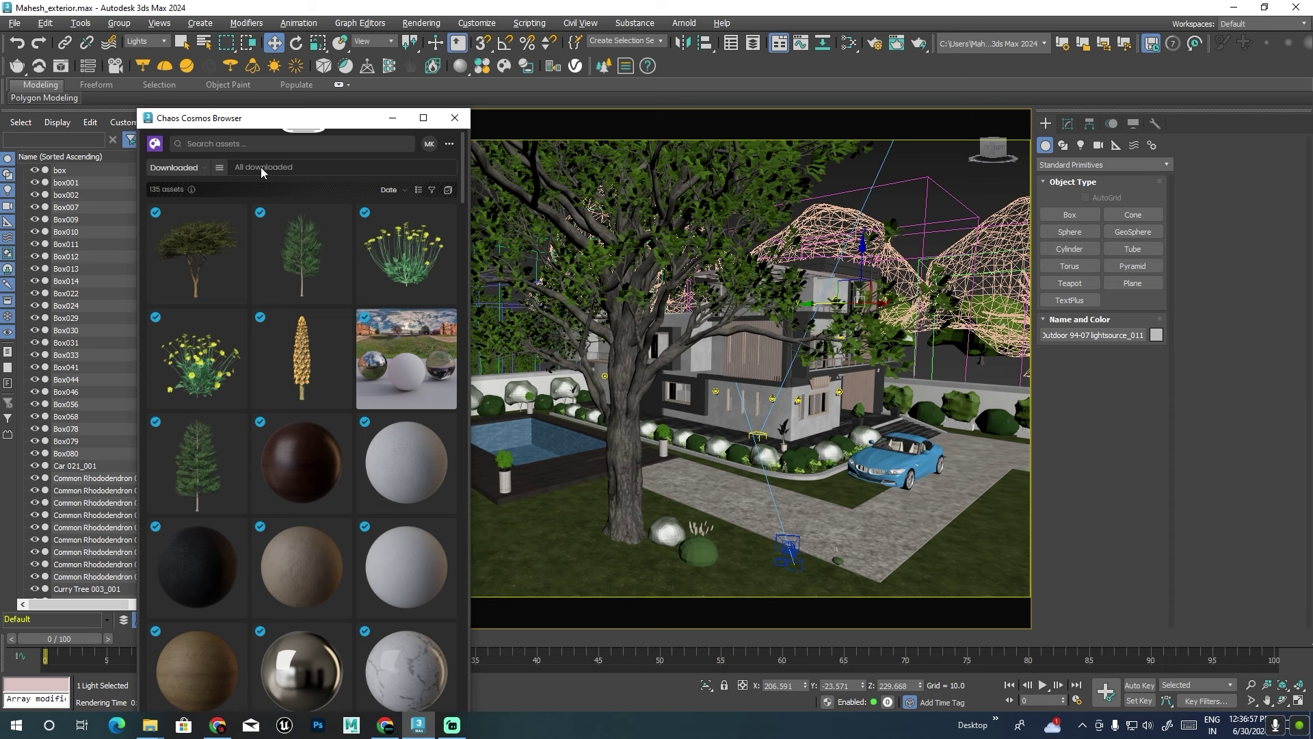
pyautogui.click(221, 142)
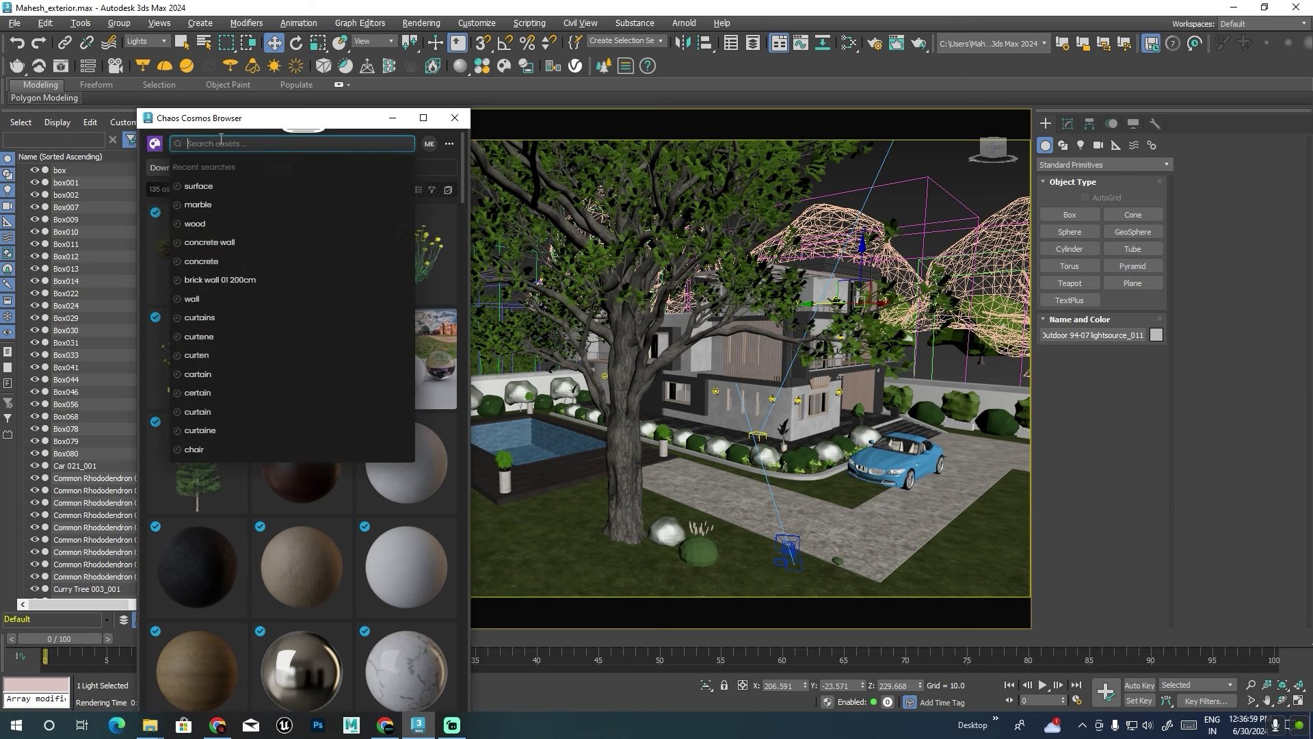
pyautogui.write('light')
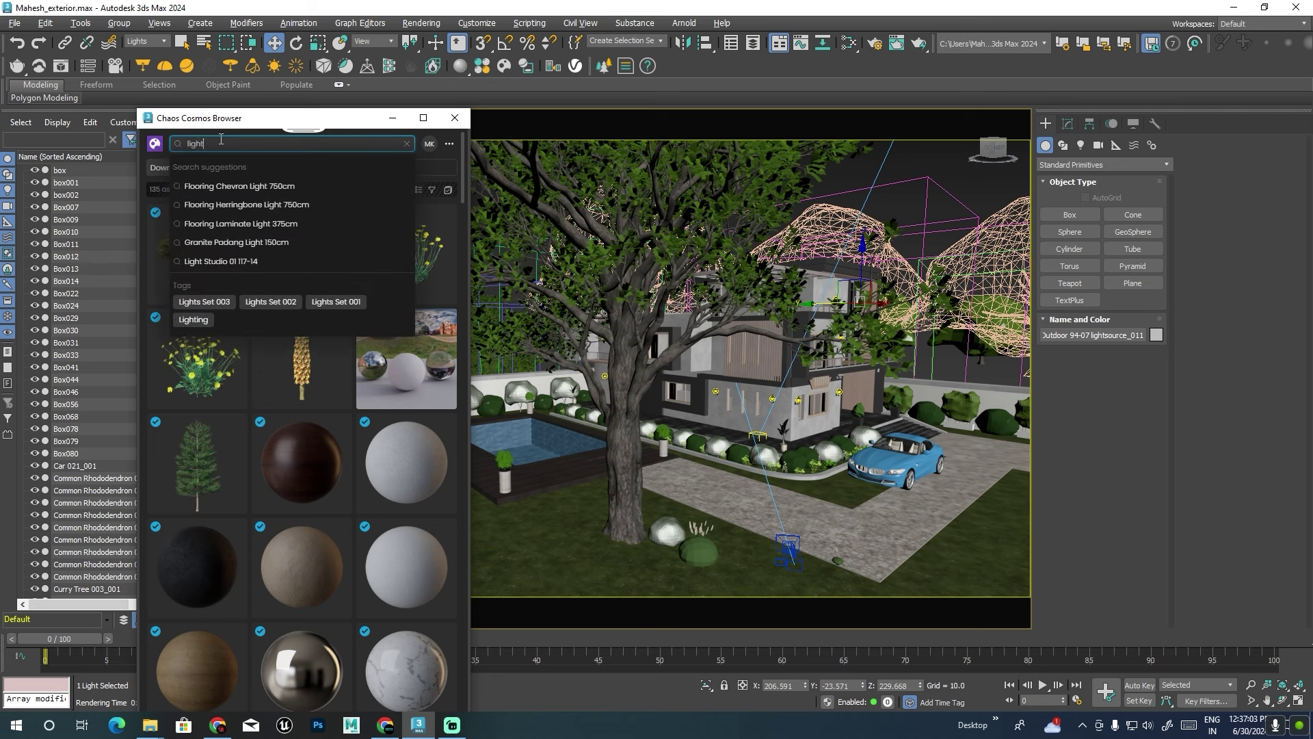
pyautogui.press('Return')
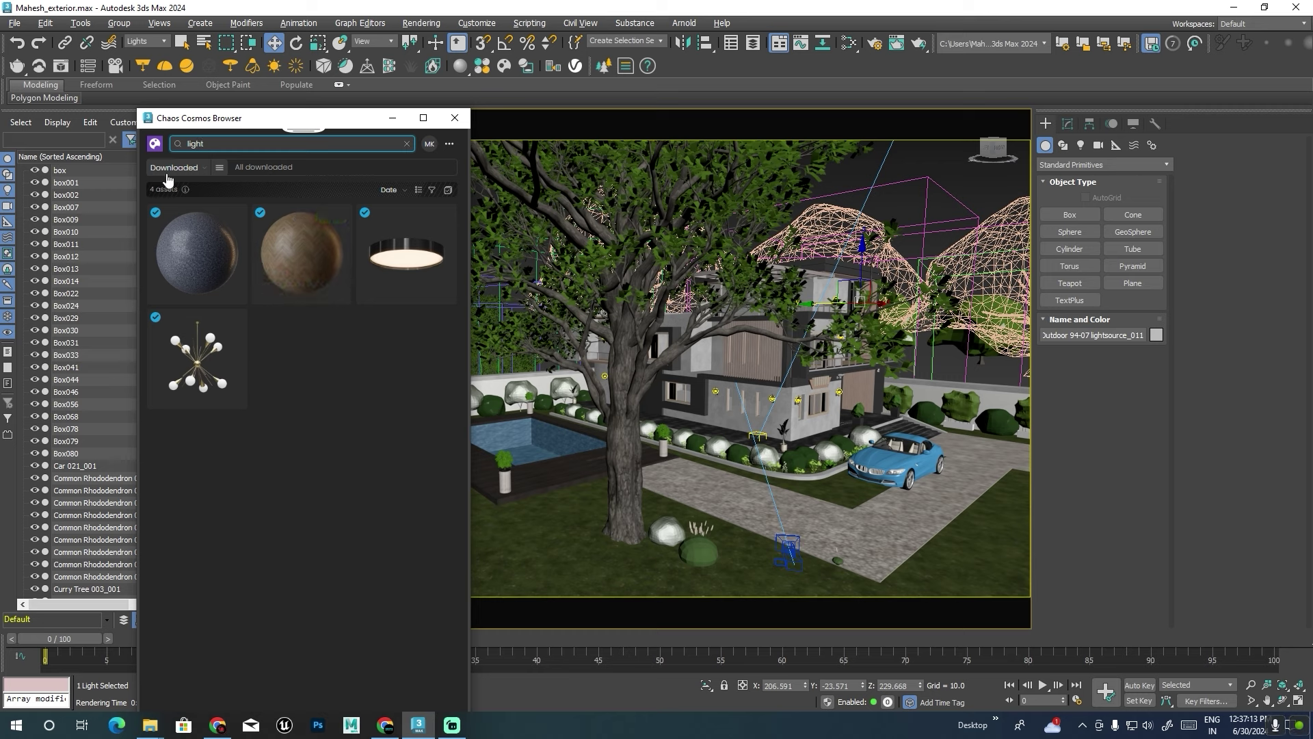
# Switch the Cosmos filter to All assets and browse down through the 294 light results.
pyautogui.click(202, 172)
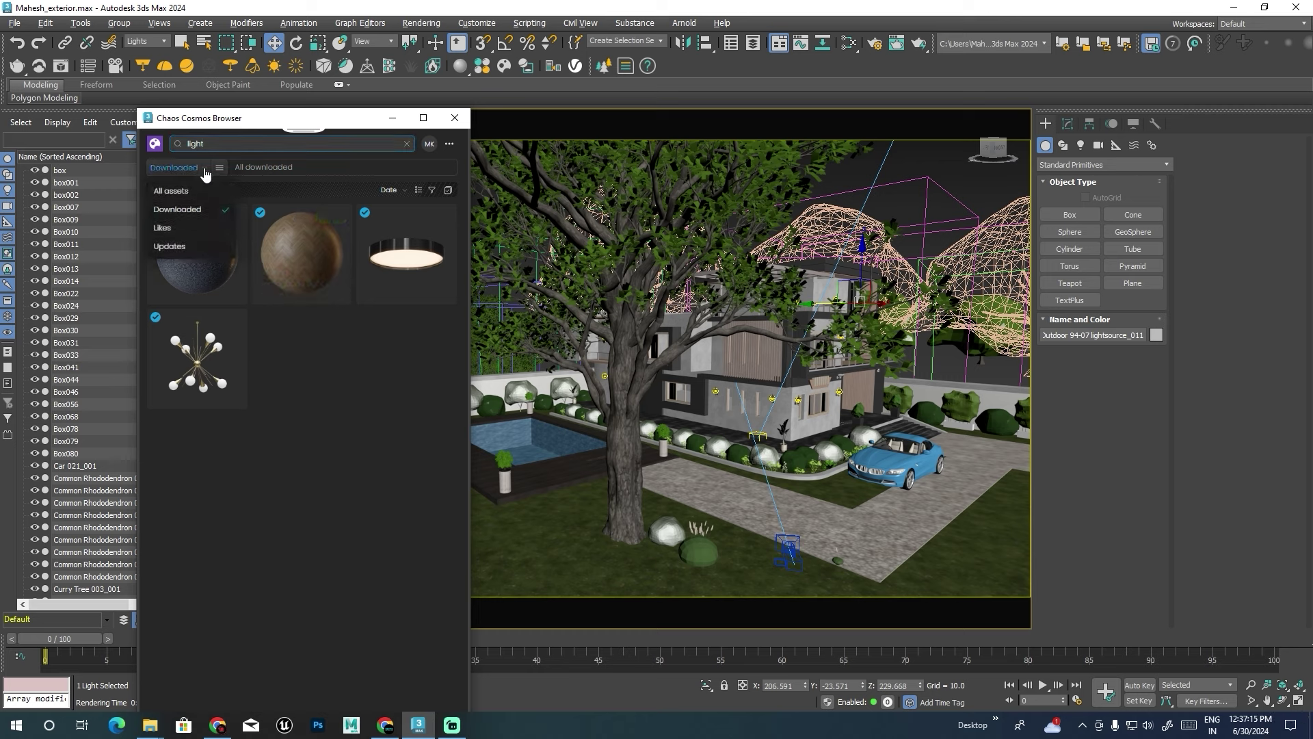
pyautogui.click(171, 192)
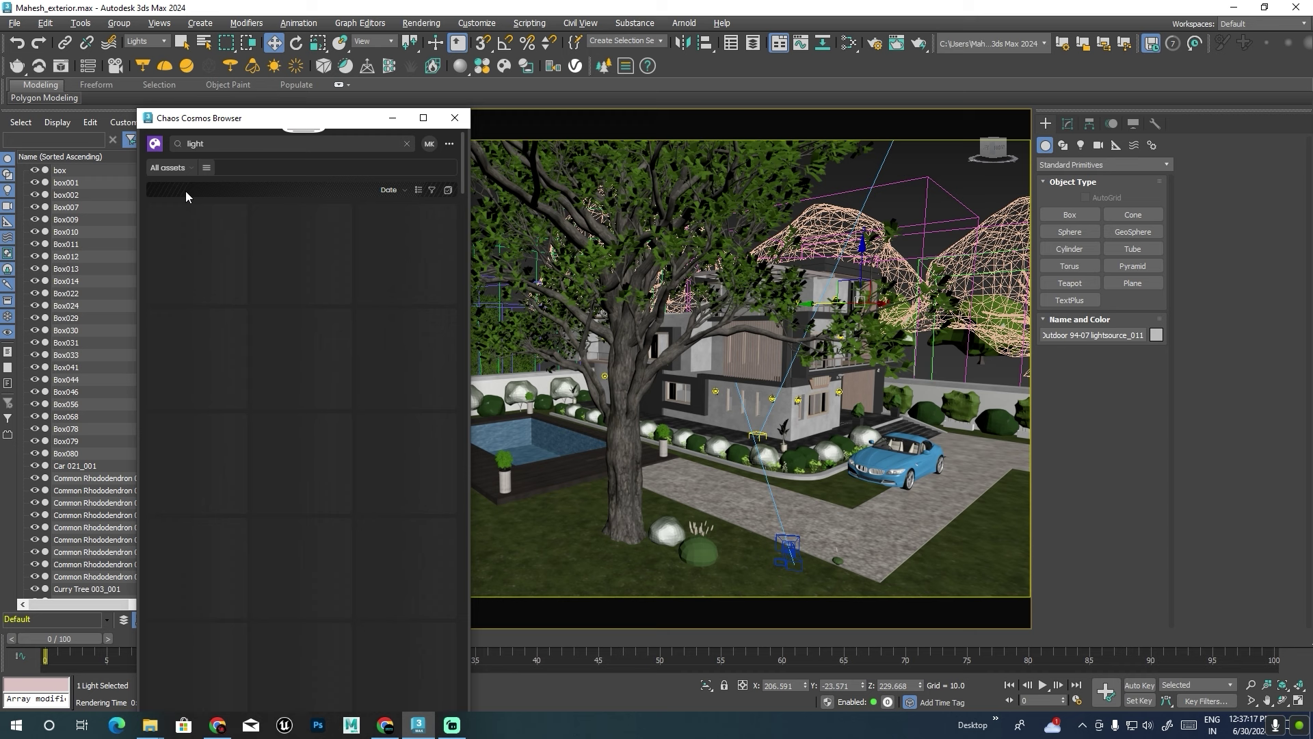
pyautogui.scroll(-3, 342, 346)
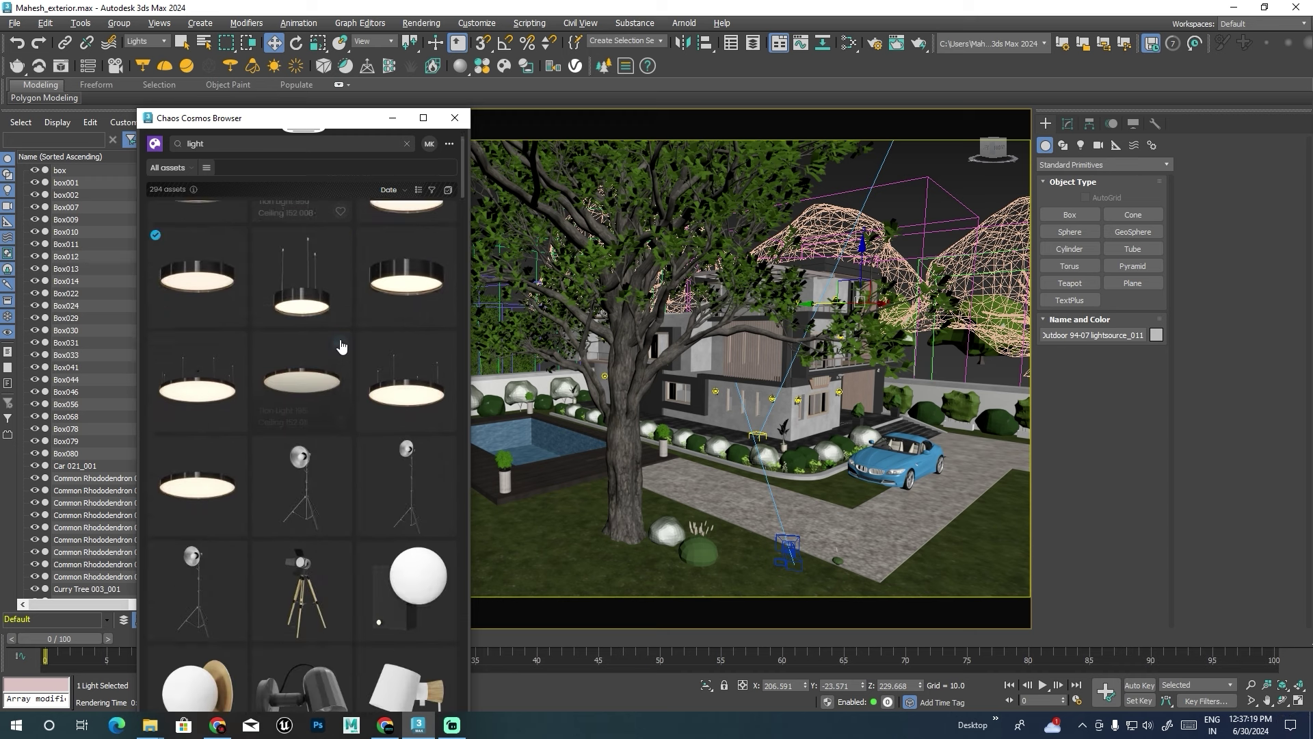
pyautogui.scroll(-1, 342, 345)
pyautogui.scroll(-1, 341, 345)
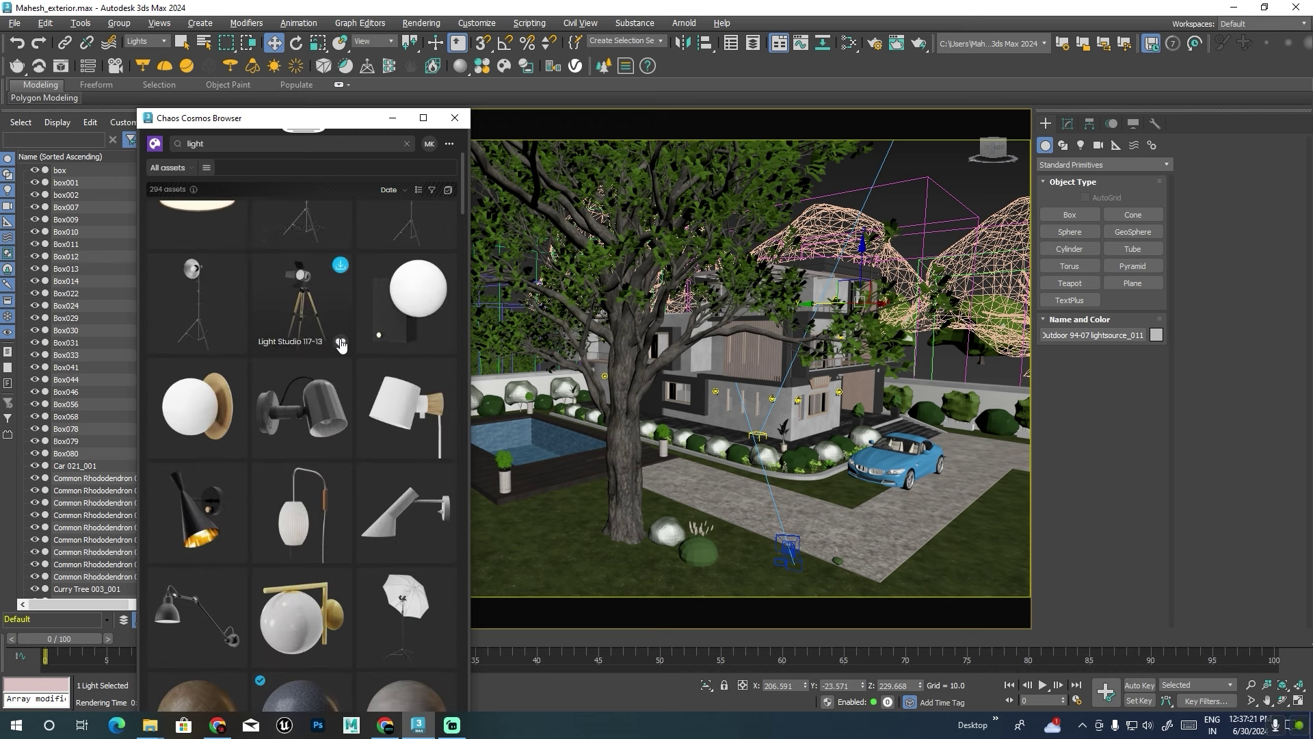
pyautogui.scroll(-1, 341, 345)
pyautogui.scroll(-1, 342, 345)
pyautogui.scroll(-1, 341, 345)
pyautogui.scroll(-1, 342, 346)
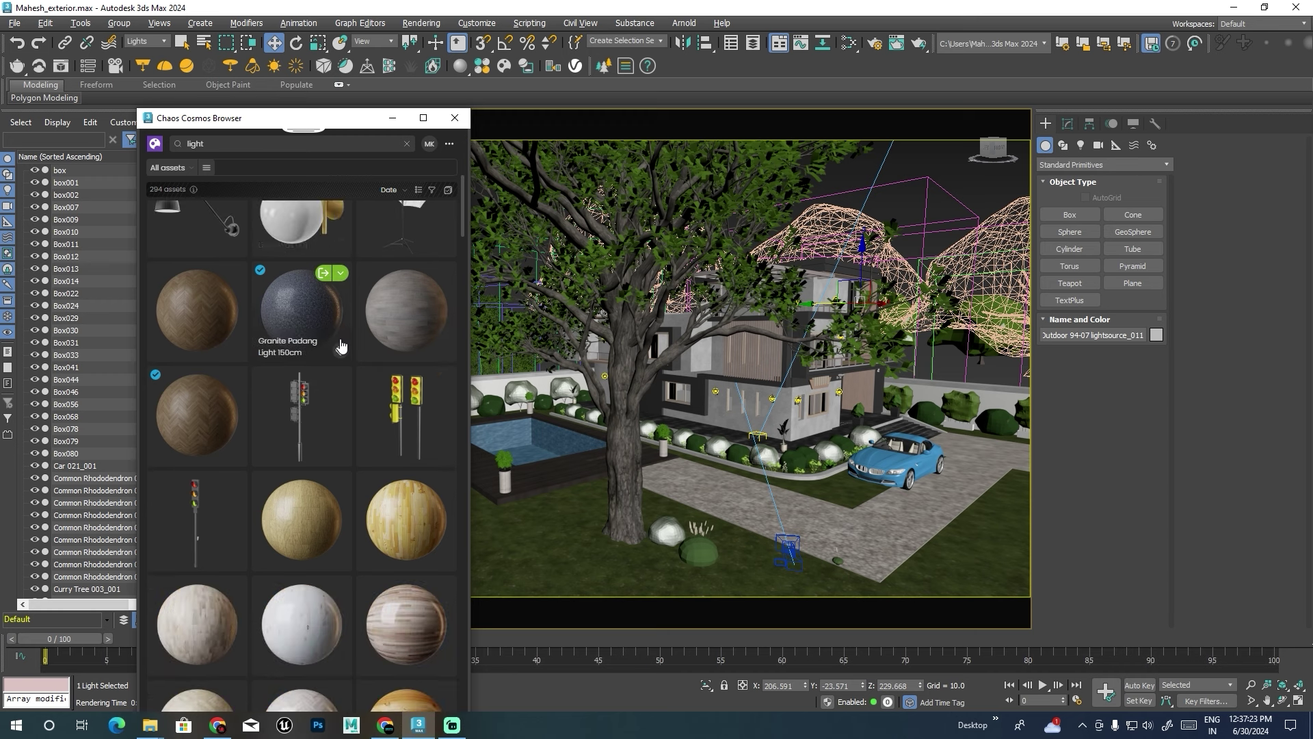
pyautogui.scroll(-1, 341, 346)
pyautogui.scroll(-1, 341, 346)
pyautogui.scroll(-1, 341, 346)
pyautogui.scroll(-1, 342, 345)
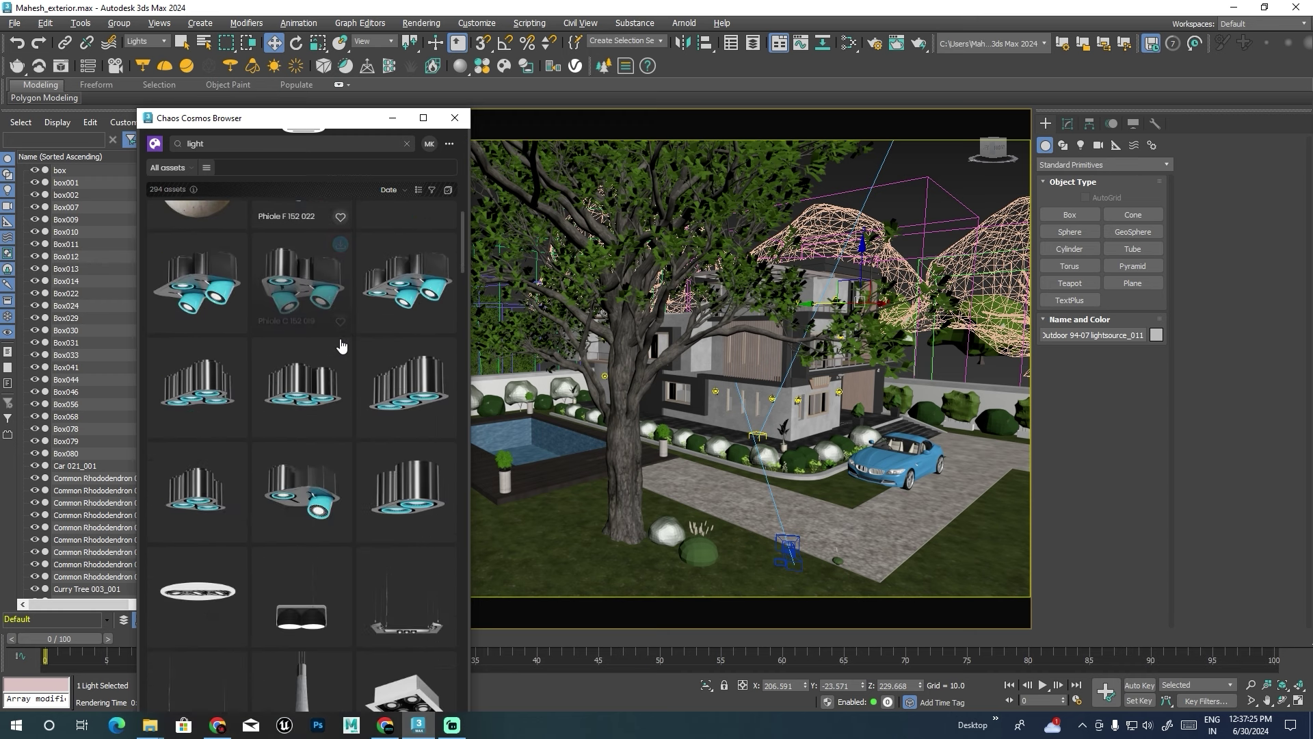
pyautogui.scroll(-1, 342, 346)
pyautogui.scroll(-1, 341, 345)
pyautogui.scroll(-1, 342, 346)
pyautogui.scroll(-1, 341, 346)
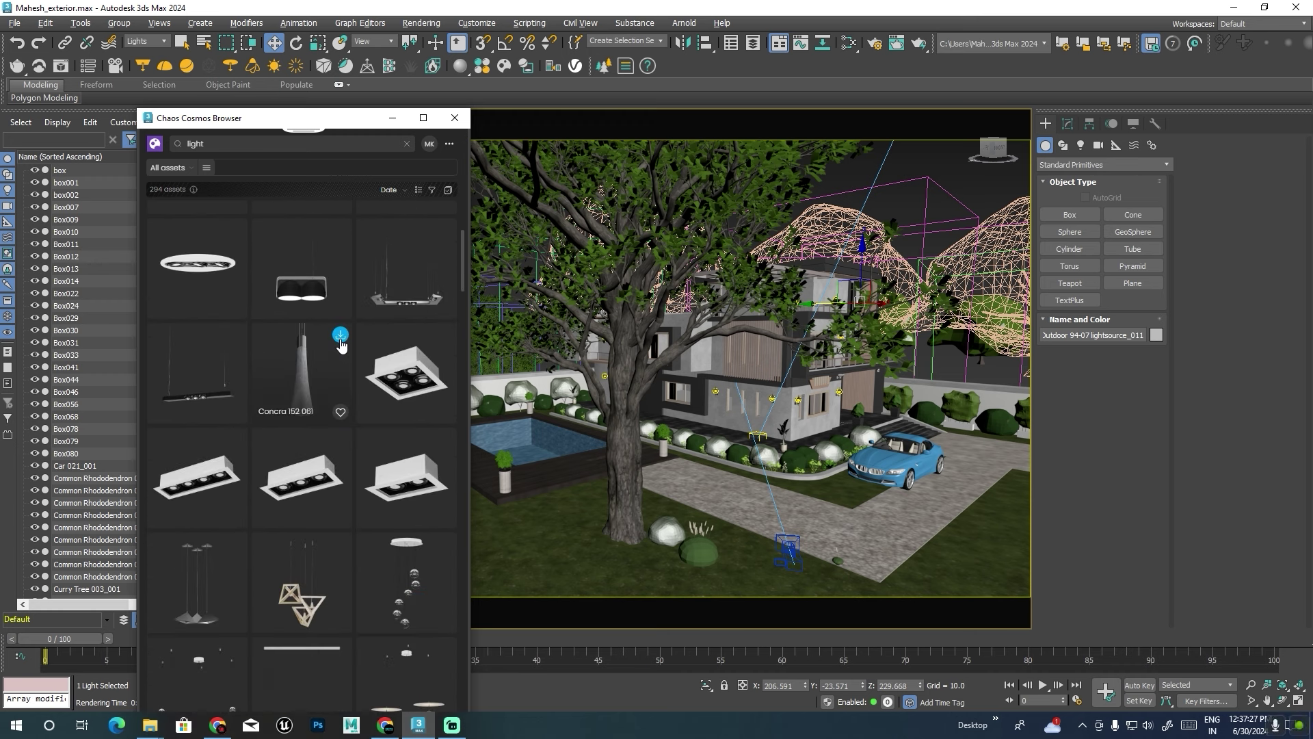
pyautogui.scroll(-1, 341, 346)
pyautogui.scroll(-1, 341, 346)
pyautogui.scroll(-1, 342, 346)
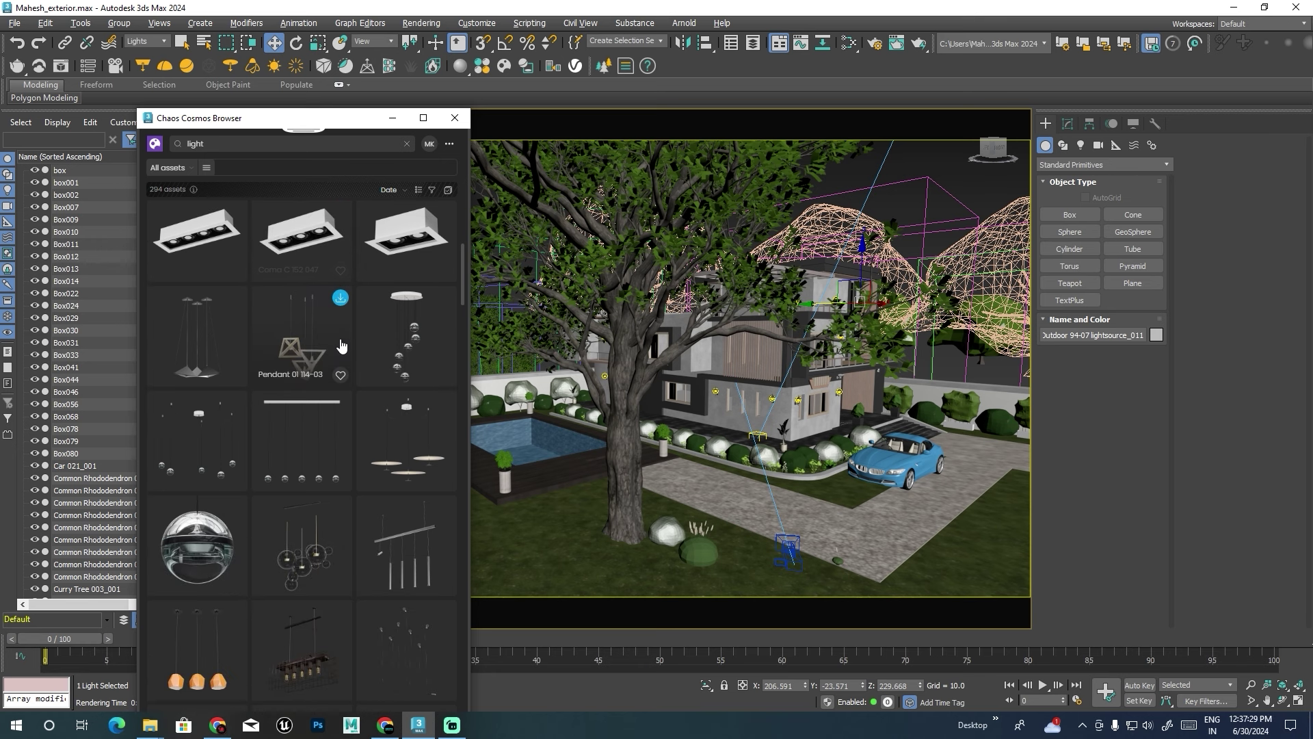
pyautogui.scroll(-2, 354, 438)
pyautogui.scroll(-1, 354, 438)
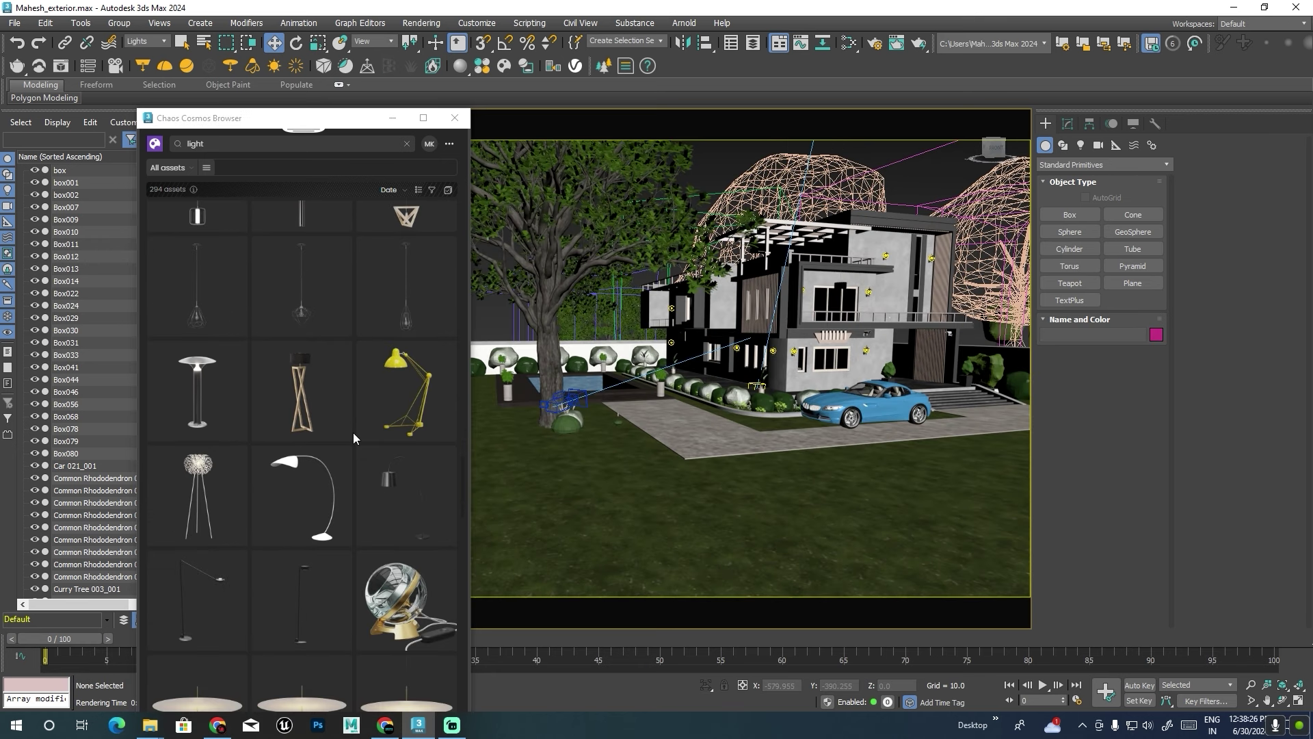
pyautogui.scroll(-1, 354, 438)
pyautogui.scroll(-1, 354, 438)
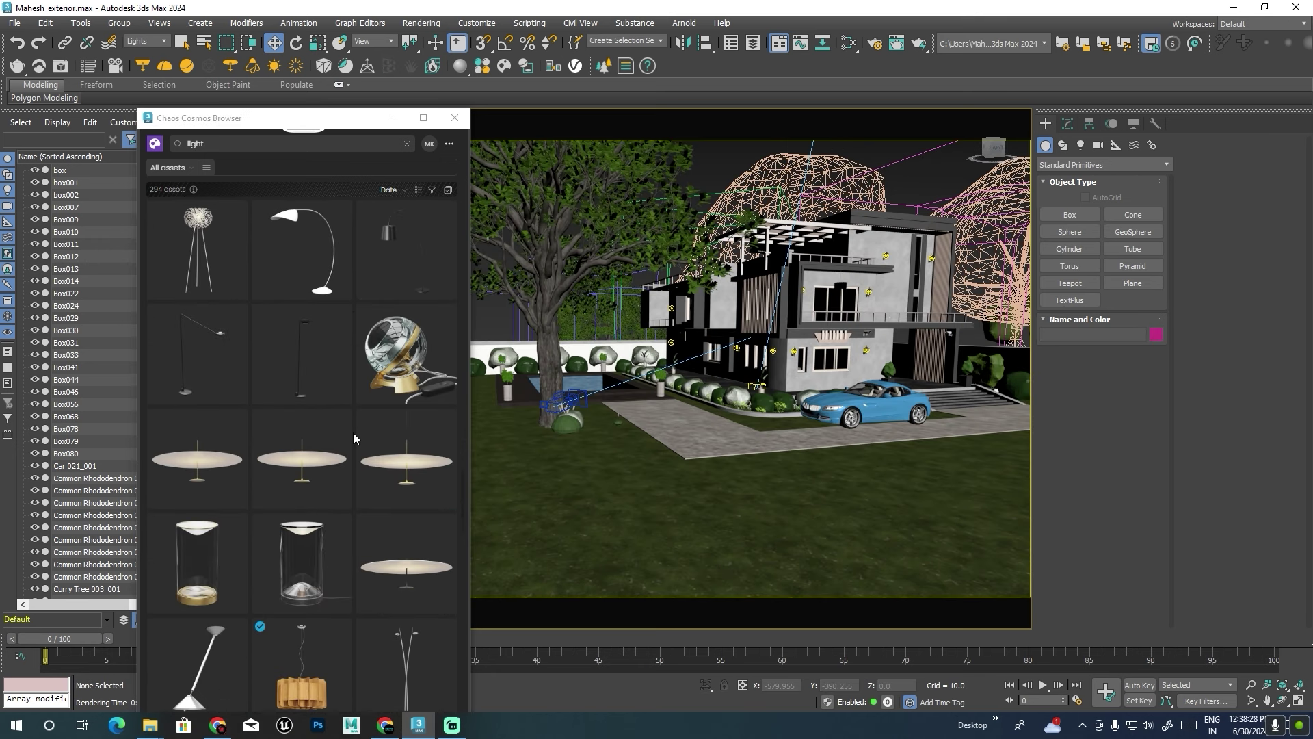
pyautogui.scroll(-2, 354, 435)
pyautogui.scroll(-2, 353, 435)
pyautogui.scroll(-1, 353, 435)
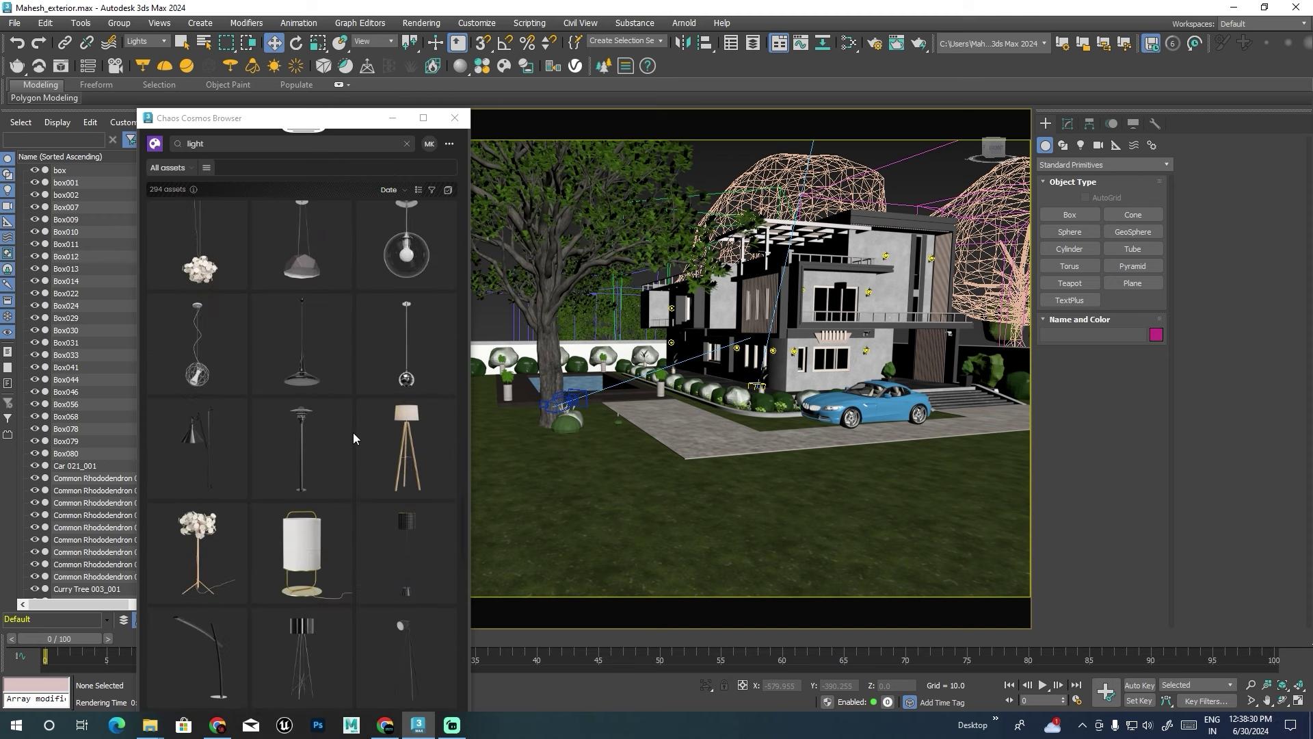
pyautogui.scroll(-2, 353, 432)
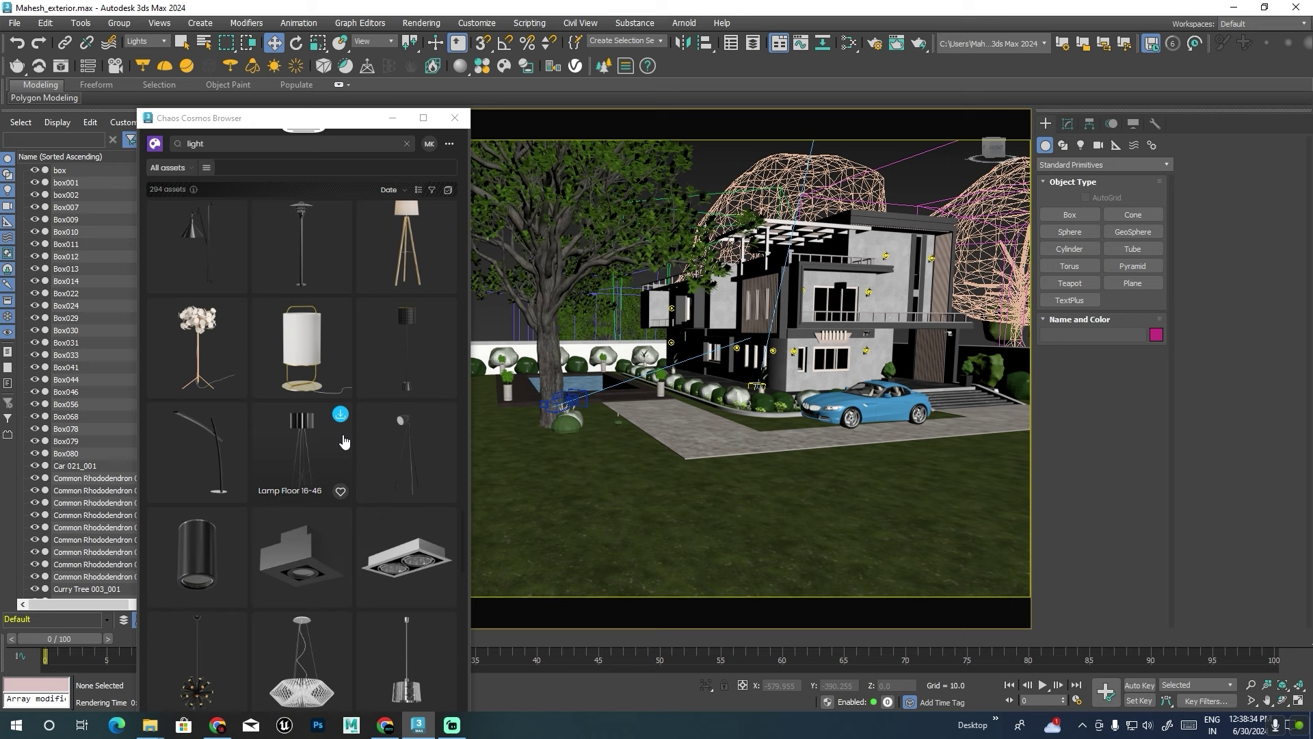
pyautogui.scroll(-1, 342, 444)
pyautogui.scroll(-1, 343, 443)
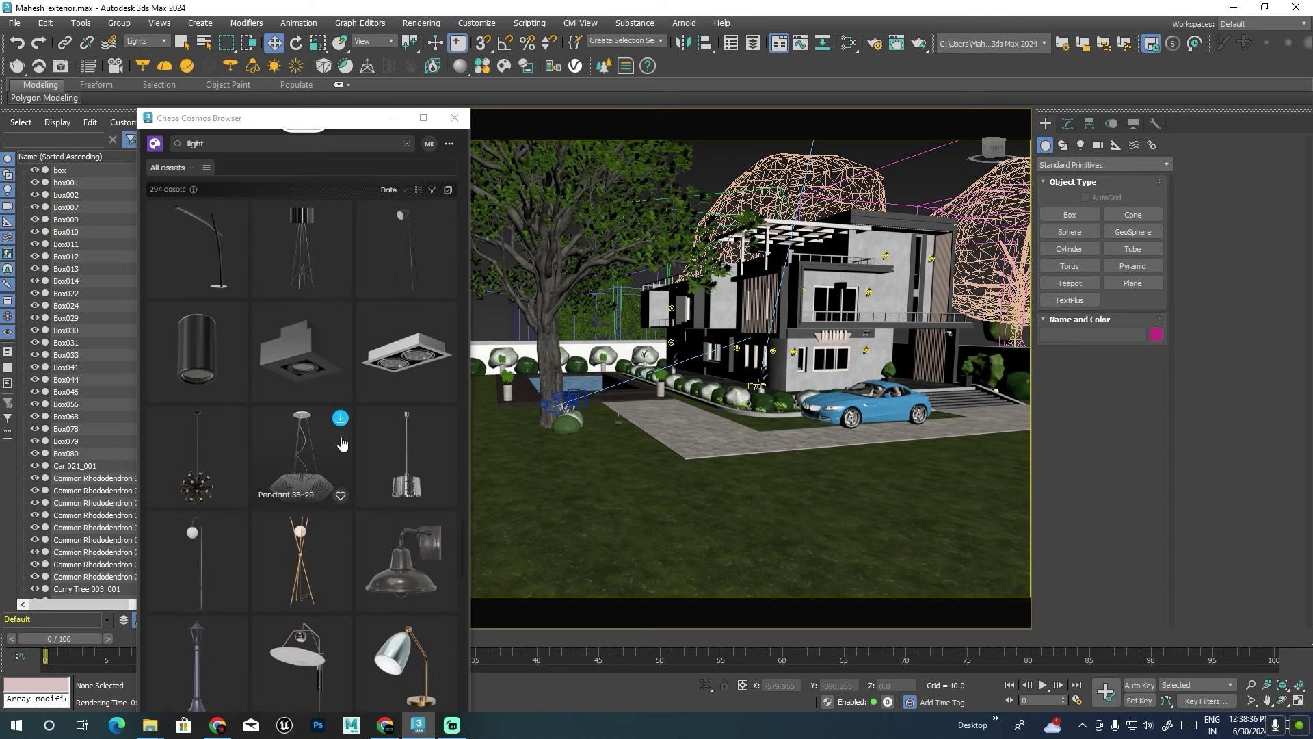
pyautogui.scroll(-1, 342, 444)
pyautogui.scroll(-1, 342, 443)
pyautogui.scroll(-1, 342, 443)
pyautogui.scroll(-1, 342, 443)
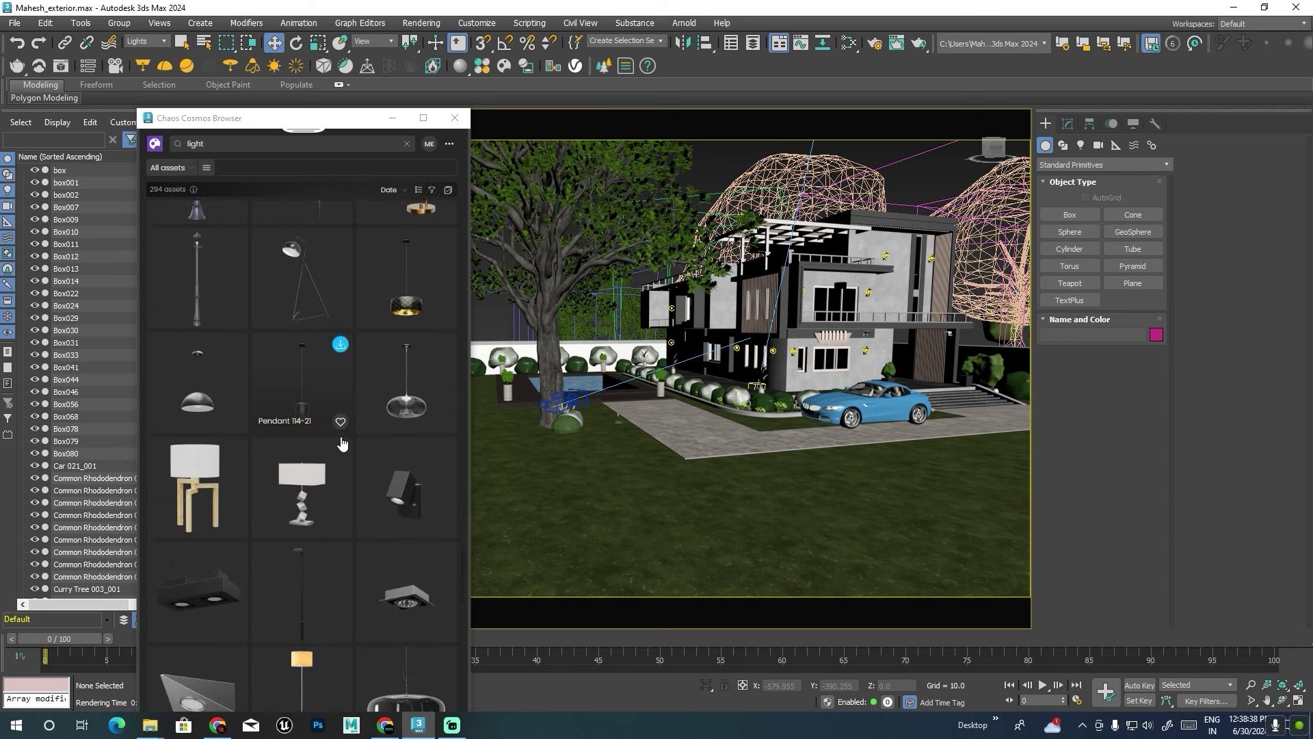
pyautogui.scroll(-1, 342, 443)
pyautogui.scroll(-1, 342, 444)
pyautogui.scroll(-1, 342, 443)
pyautogui.scroll(-1, 342, 443)
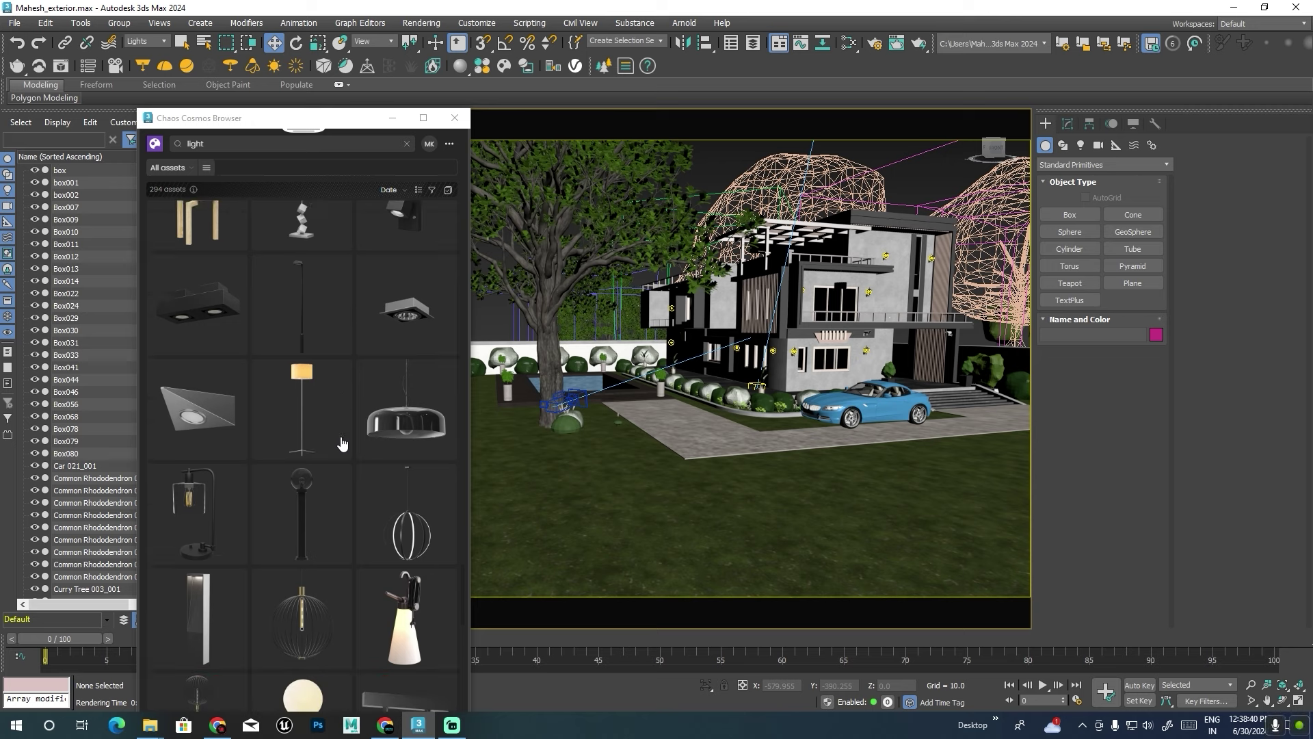
pyautogui.scroll(-1, 342, 443)
pyautogui.scroll(-1, 342, 443)
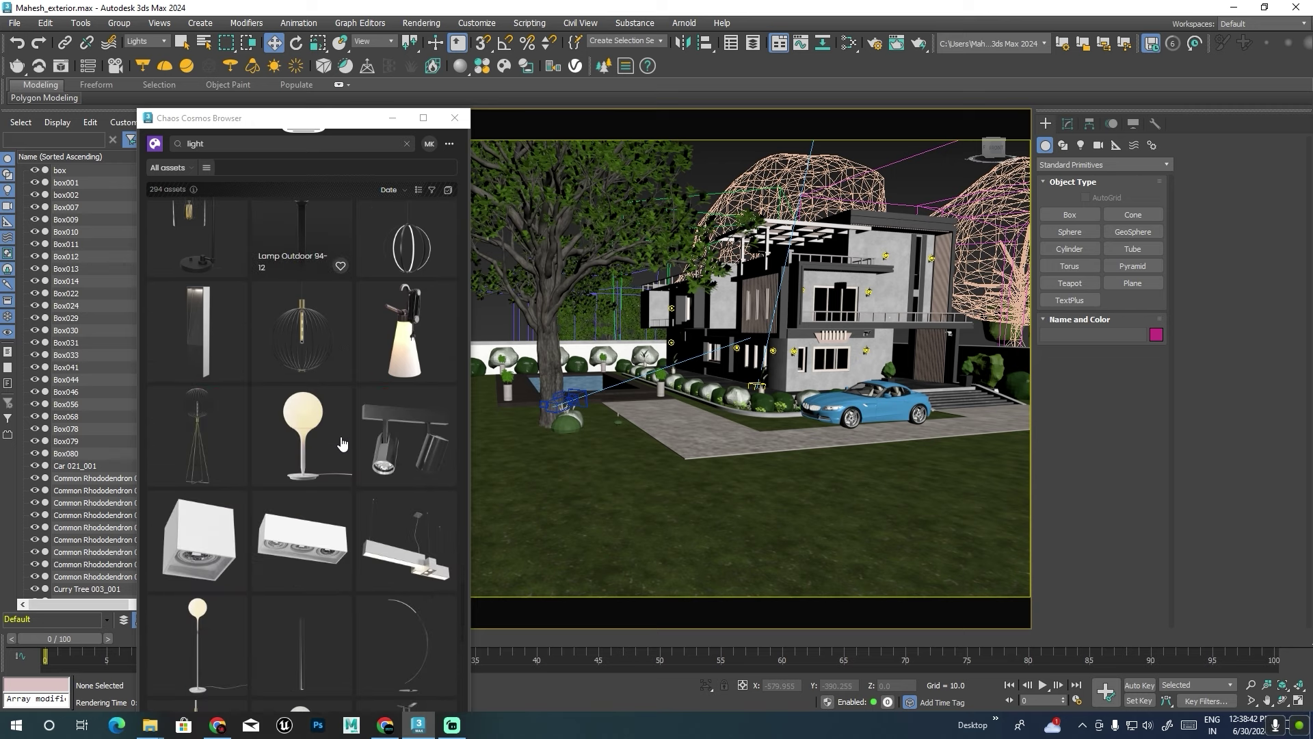
pyautogui.scroll(-1, 342, 443)
pyautogui.scroll(-1, 342, 443)
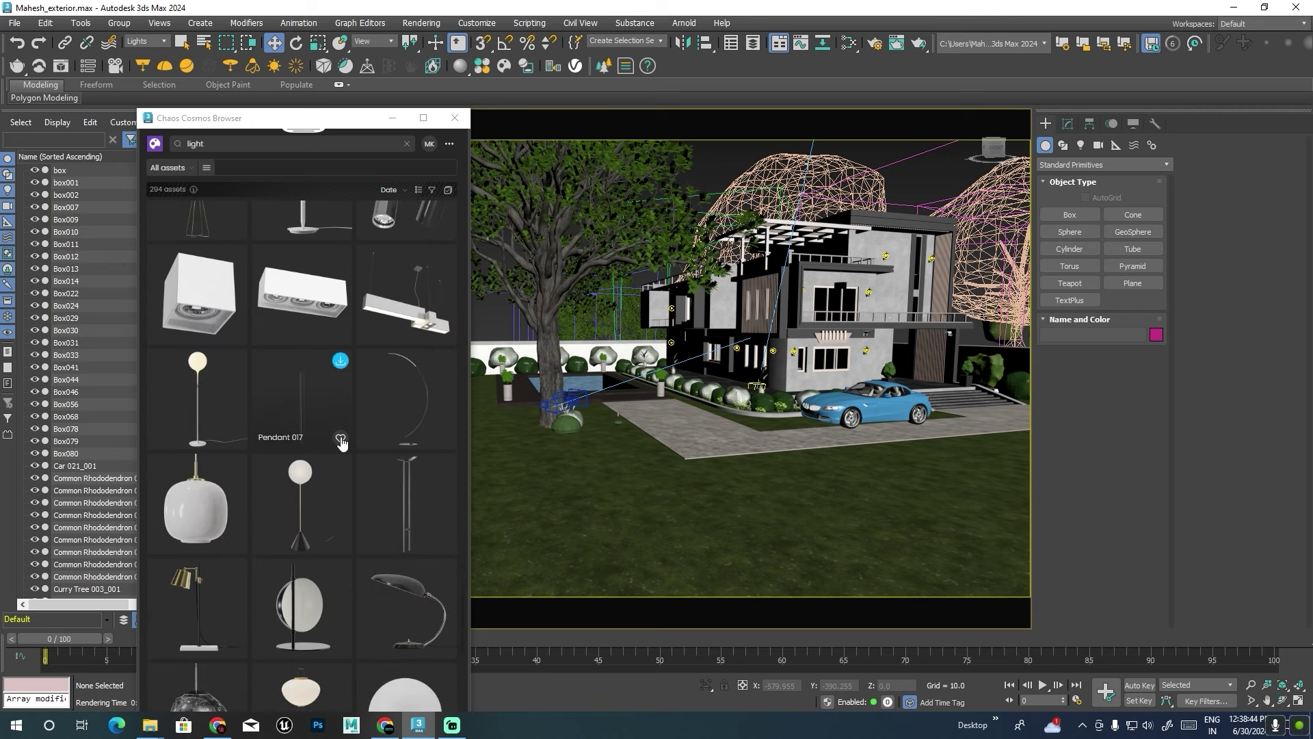
pyautogui.scroll(1, 342, 443)
pyautogui.scroll(-2, 342, 443)
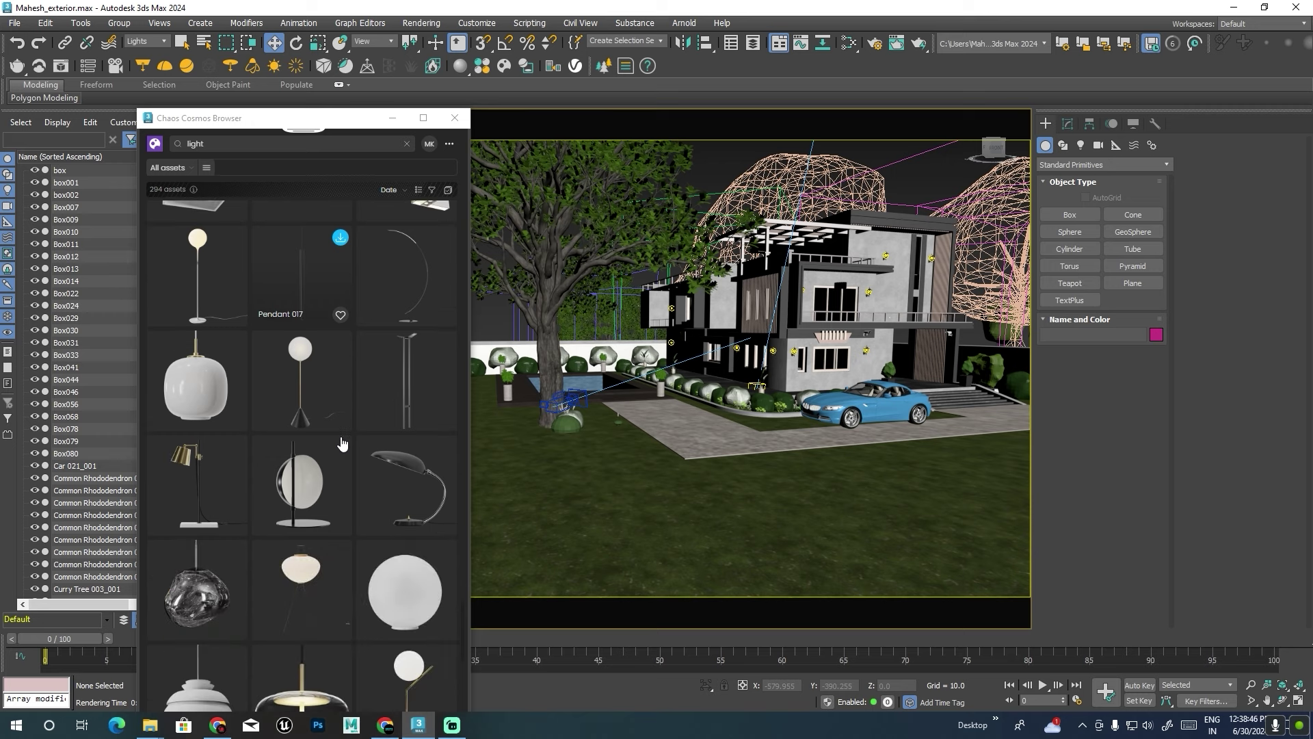
pyautogui.scroll(-1, 342, 444)
pyautogui.scroll(-1, 343, 443)
pyautogui.scroll(-1, 342, 443)
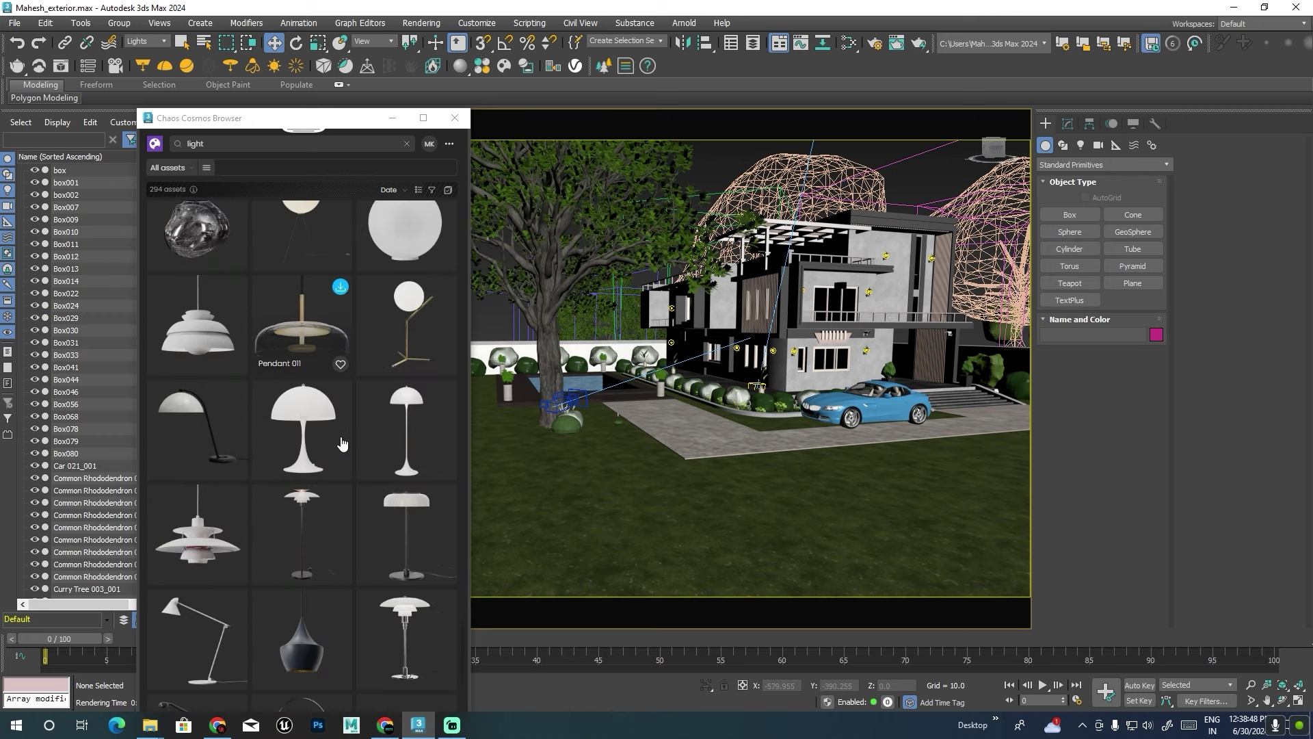
pyautogui.scroll(-1, 342, 443)
pyautogui.scroll(-2, 342, 443)
pyautogui.scroll(-2, 342, 443)
pyautogui.scroll(-3, 342, 444)
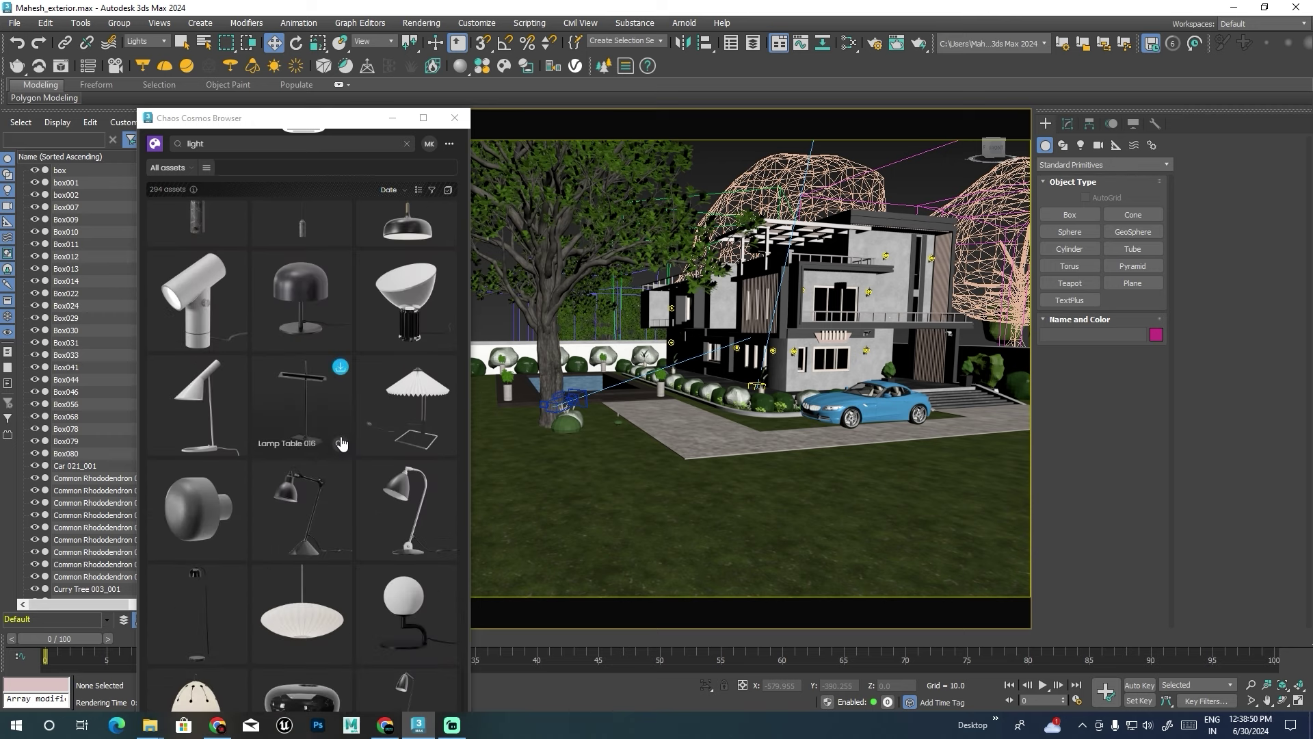
pyautogui.scroll(-1, 342, 443)
pyautogui.scroll(-1, 342, 444)
pyautogui.scroll(3, 342, 443)
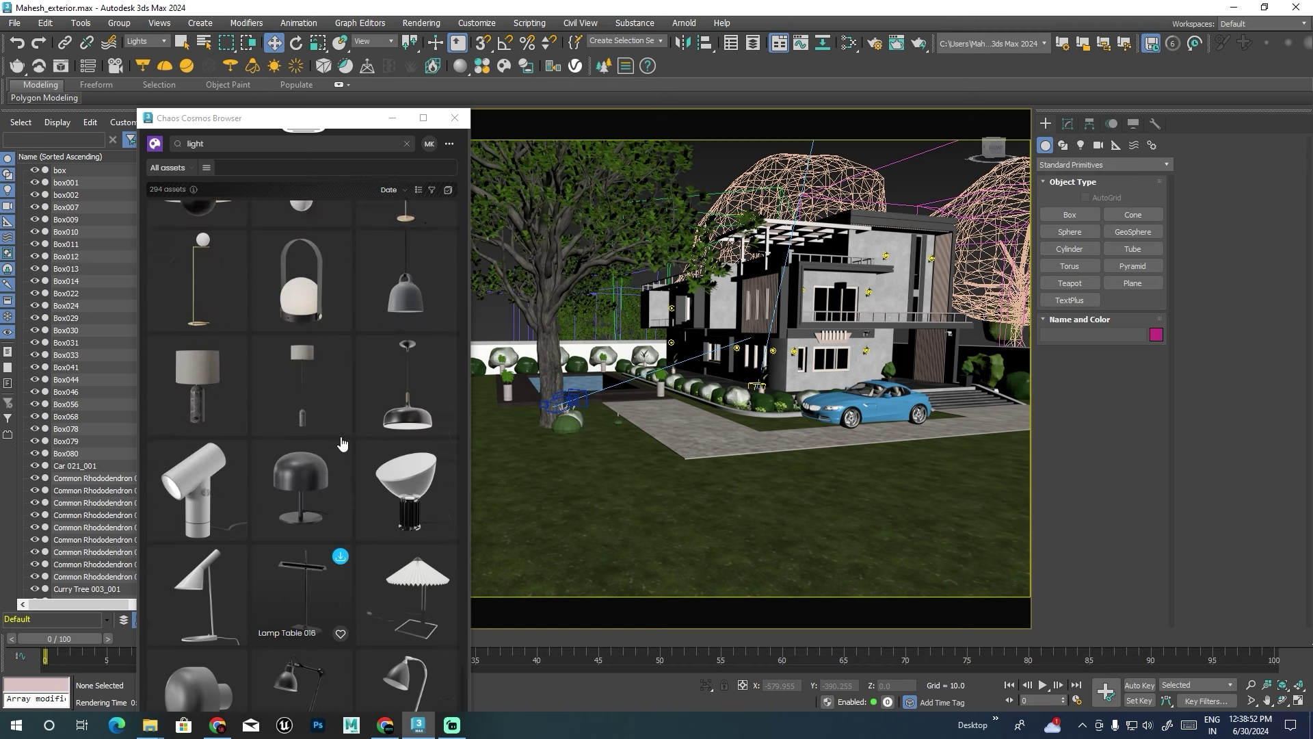
pyautogui.scroll(-3, 343, 442)
pyautogui.scroll(-3, 345, 442)
pyautogui.scroll(-3, 347, 441)
pyautogui.scroll(-3, 347, 442)
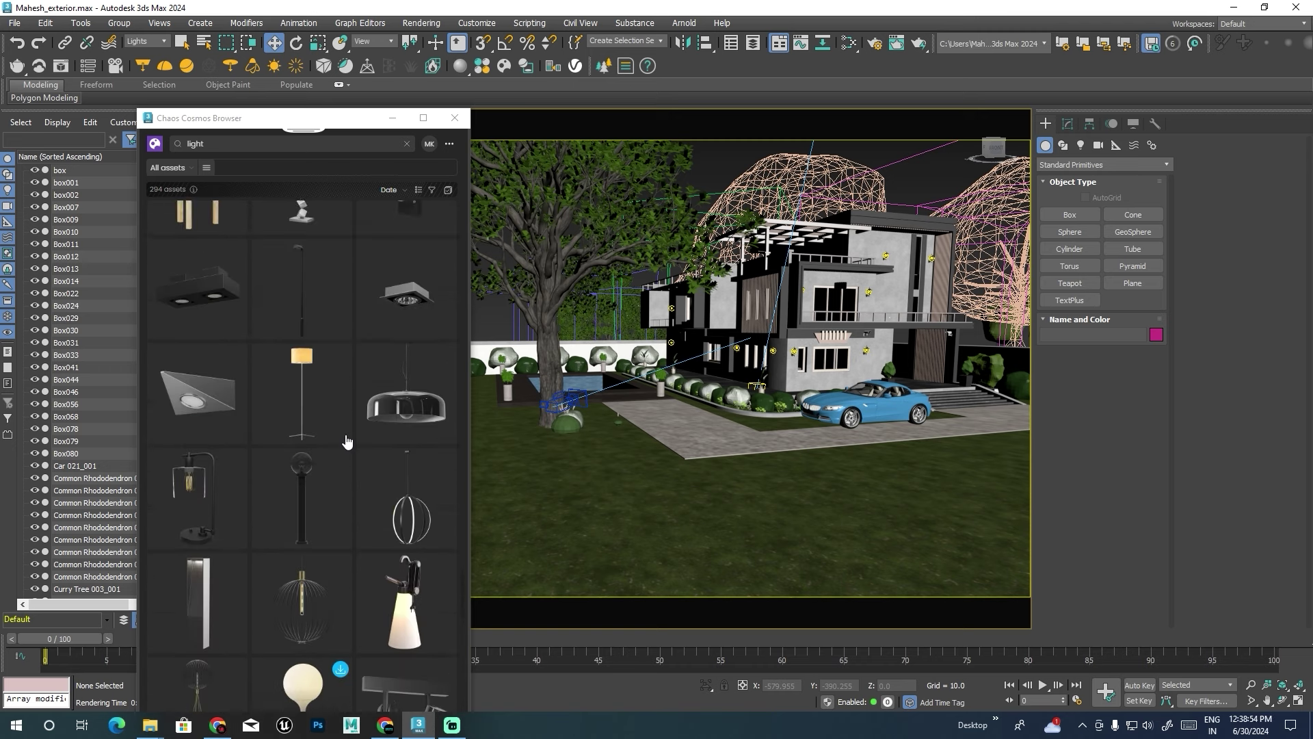
pyautogui.scroll(-3, 347, 442)
pyautogui.scroll(-3, 346, 441)
pyautogui.scroll(-3, 347, 442)
pyautogui.scroll(-2, 347, 441)
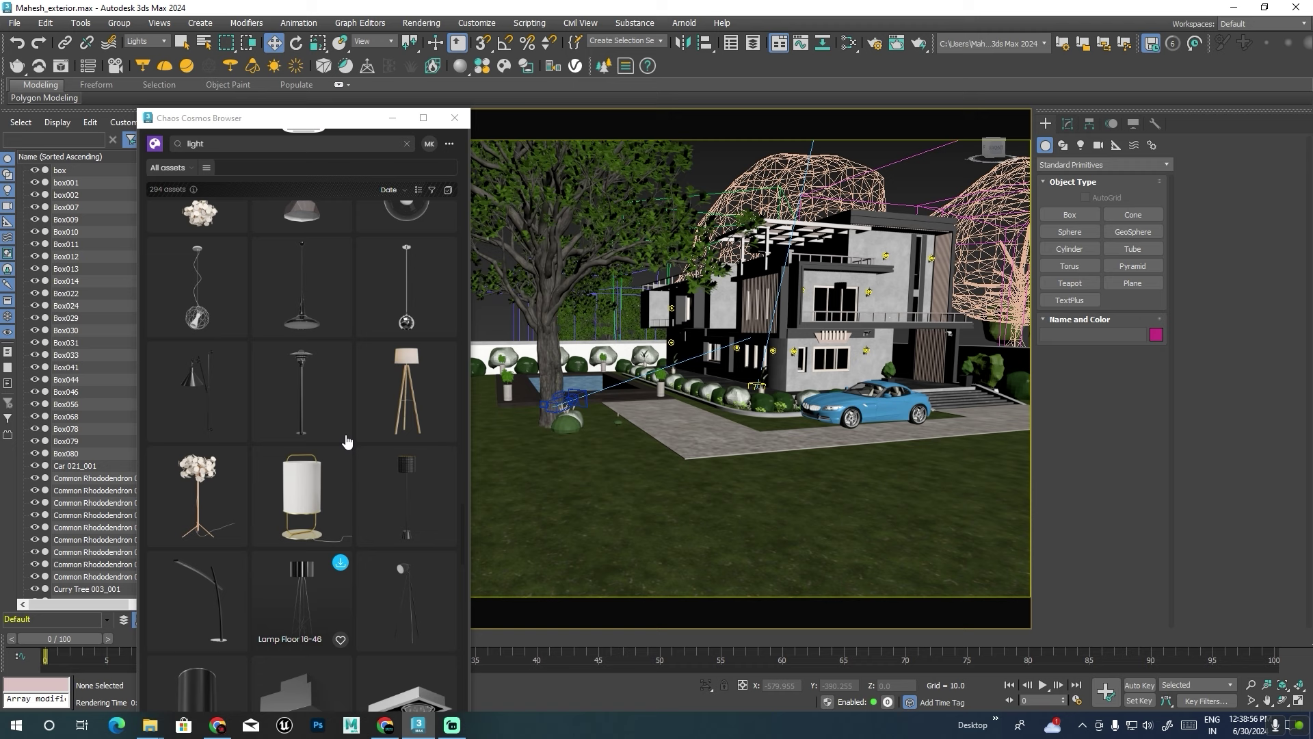
pyautogui.scroll(-2, 347, 441)
# Scroll back up to the top of the light search results.
pyautogui.scroll(5, 347, 441)
pyautogui.scroll(3, 347, 442)
pyautogui.scroll(3, 346, 440)
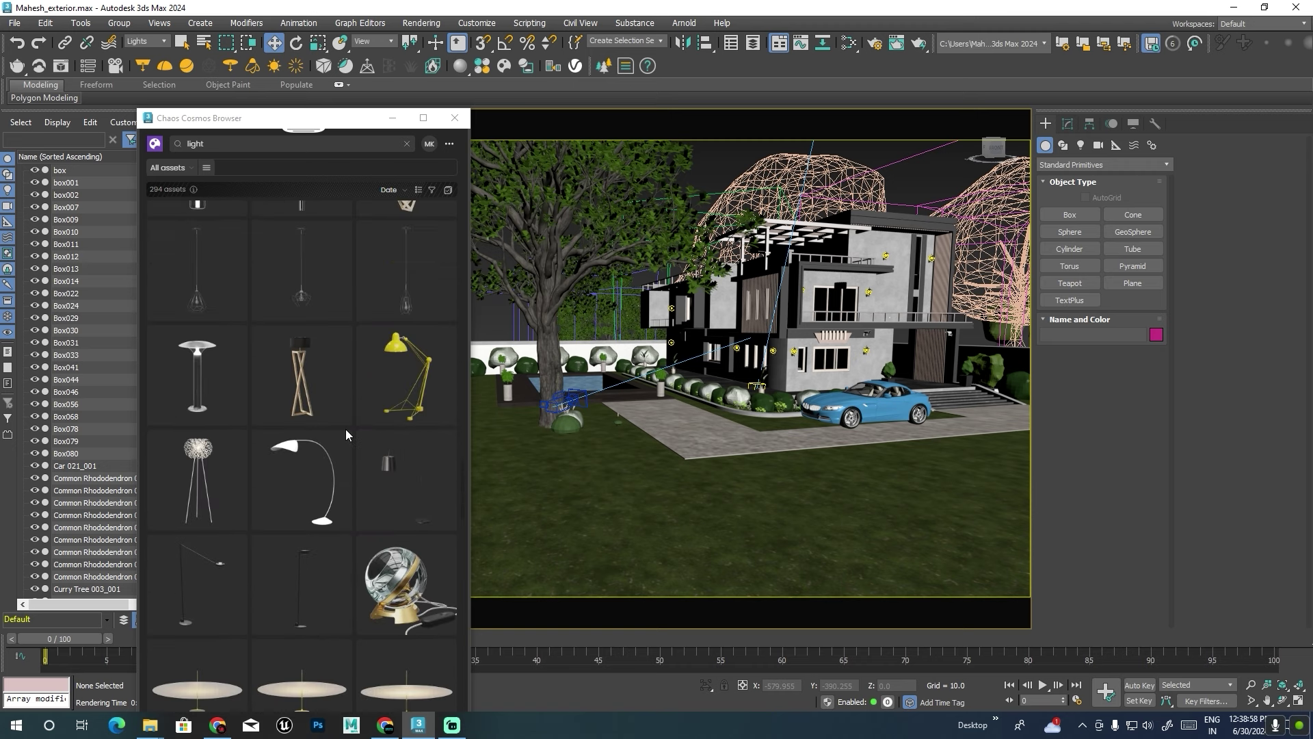
pyautogui.scroll(3, 347, 437)
pyautogui.scroll(3, 346, 437)
pyautogui.scroll(3, 346, 434)
pyautogui.scroll(3, 346, 435)
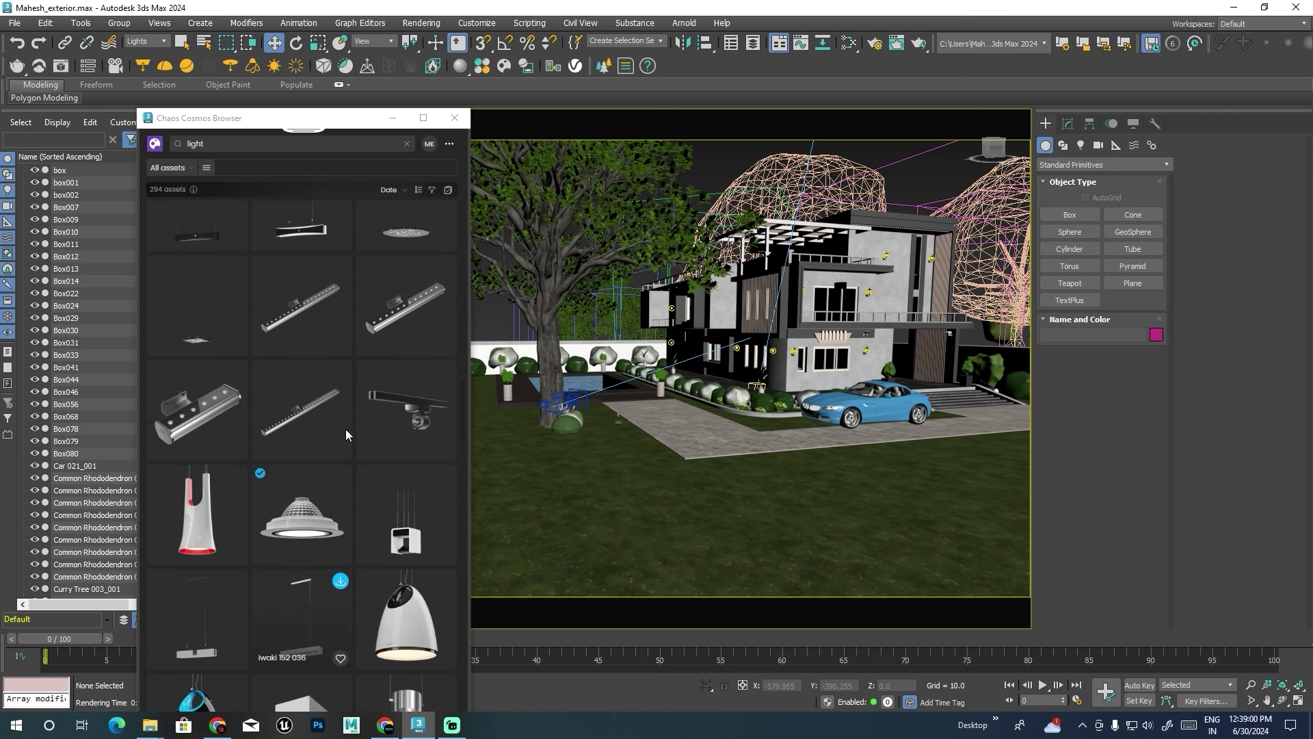
pyautogui.scroll(1, 346, 435)
pyautogui.scroll(1, 346, 429)
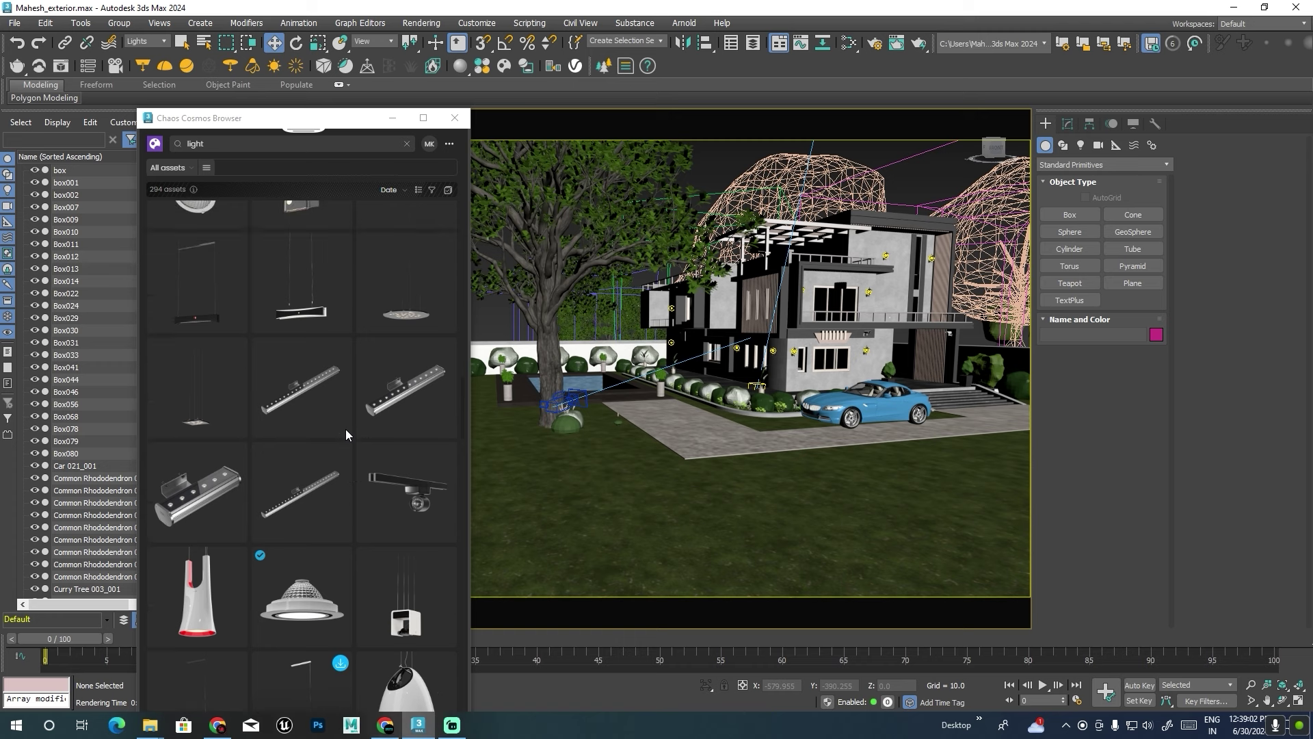
pyautogui.scroll(1, 346, 429)
pyautogui.scroll(1, 346, 429)
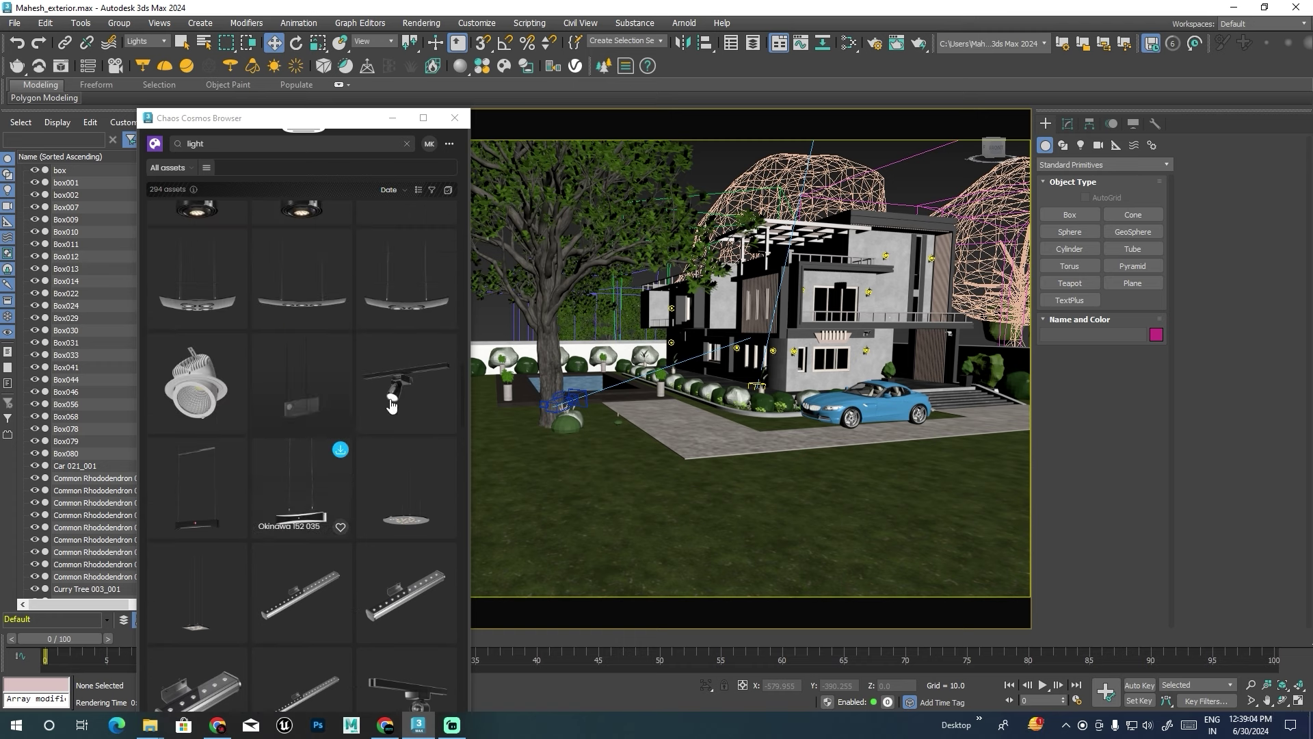
pyautogui.scroll(2, 424, 367)
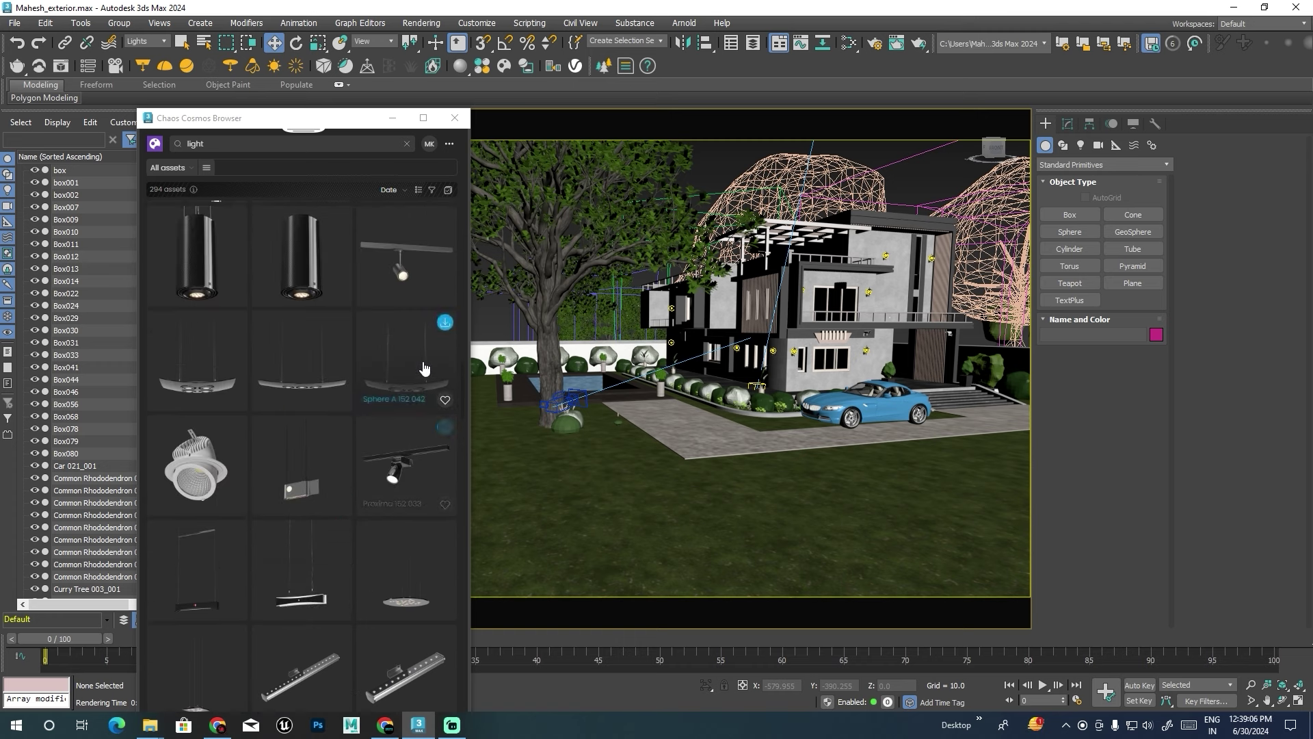
pyautogui.scroll(2, 419, 370)
pyautogui.scroll(1, 420, 370)
pyautogui.scroll(1, 419, 370)
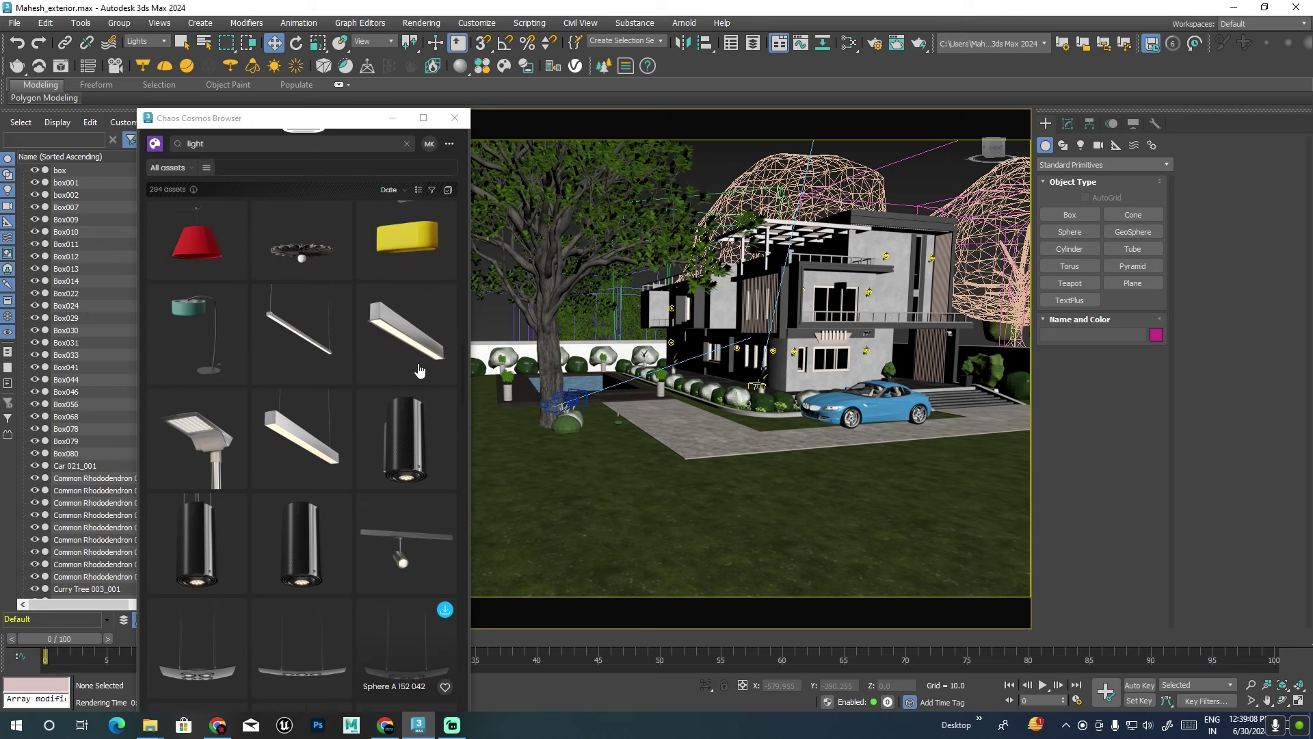
pyautogui.scroll(2, 419, 371)
pyautogui.scroll(1, 419, 370)
pyautogui.scroll(1, 420, 371)
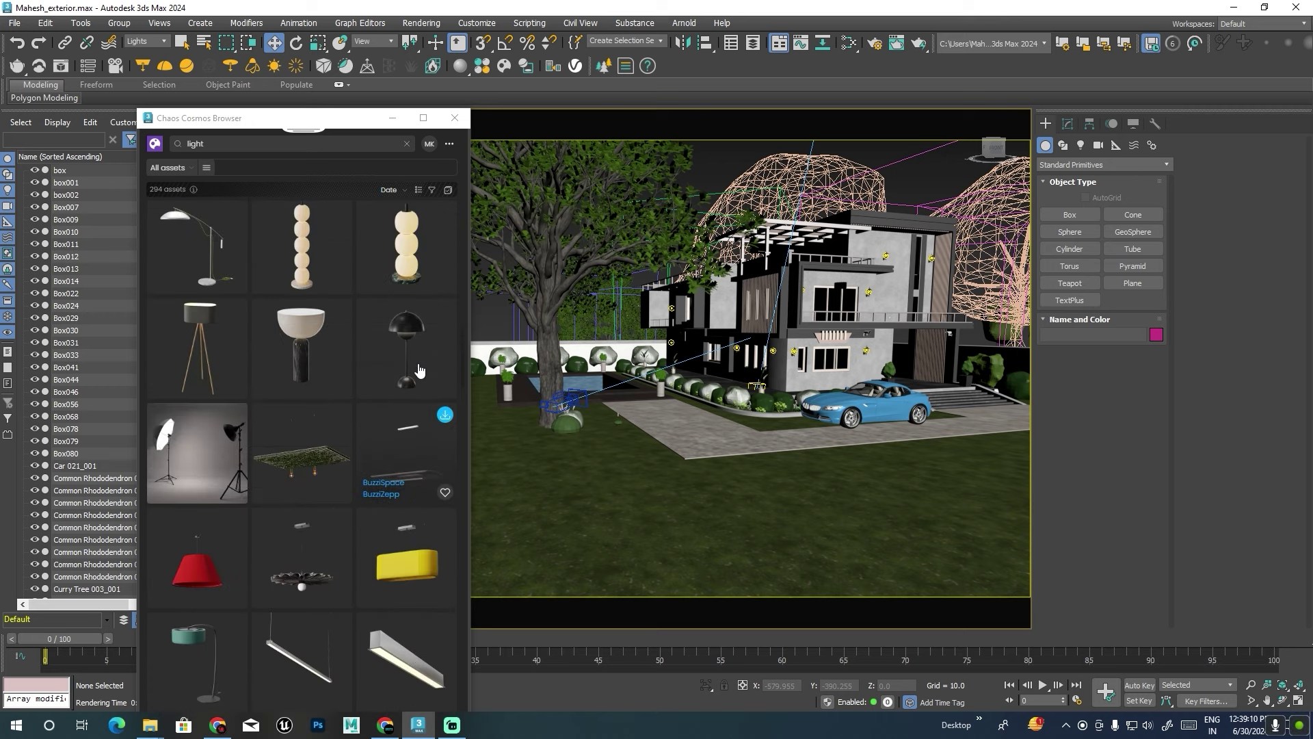
pyautogui.scroll(2, 419, 370)
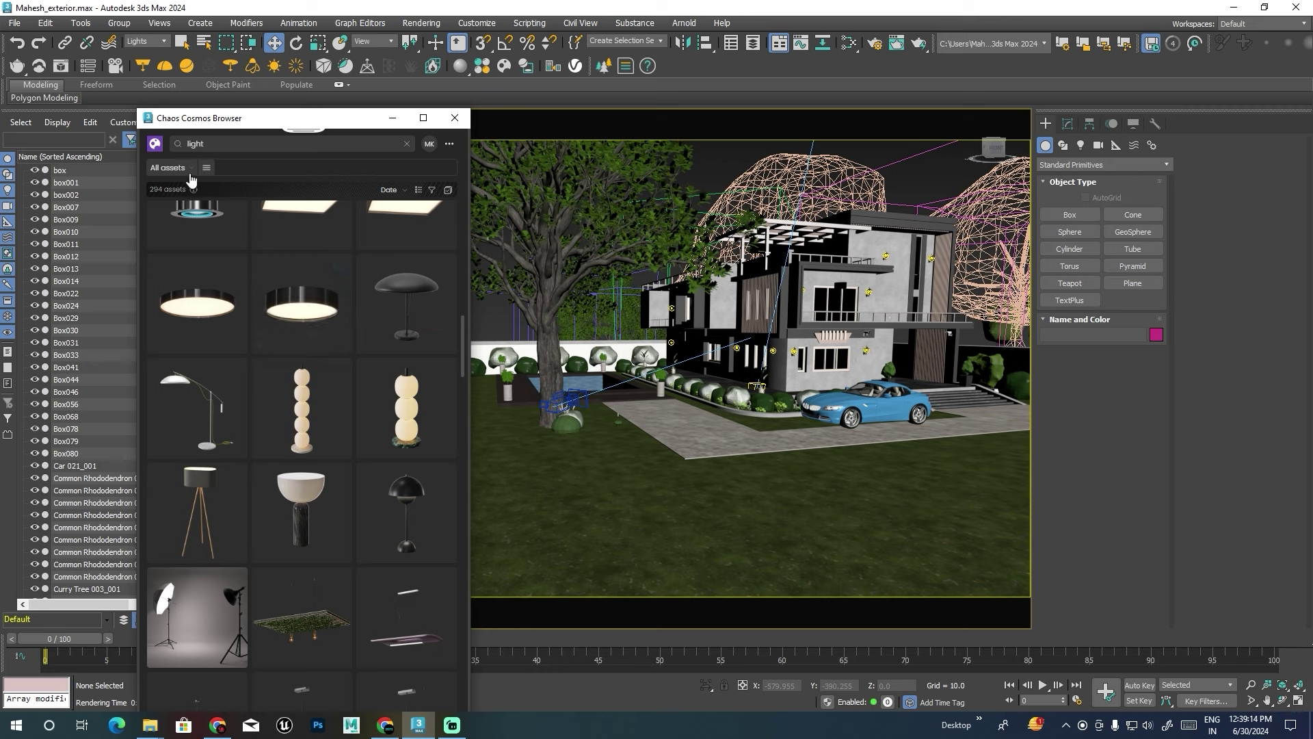
# Import the downloaded Tlon Light 650 Ceiling 152 007 from Cosmos and frame it in the viewport.
pyautogui.click(195, 210)
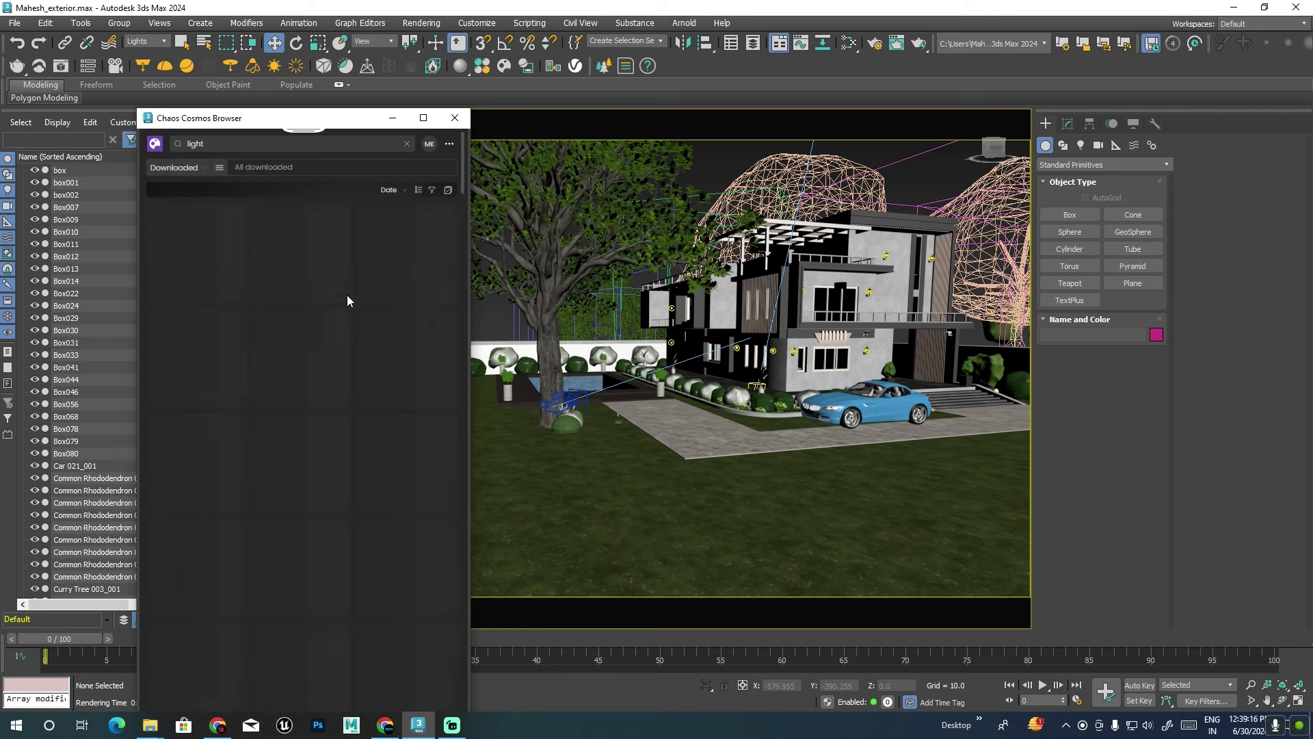
pyautogui.click(446, 218)
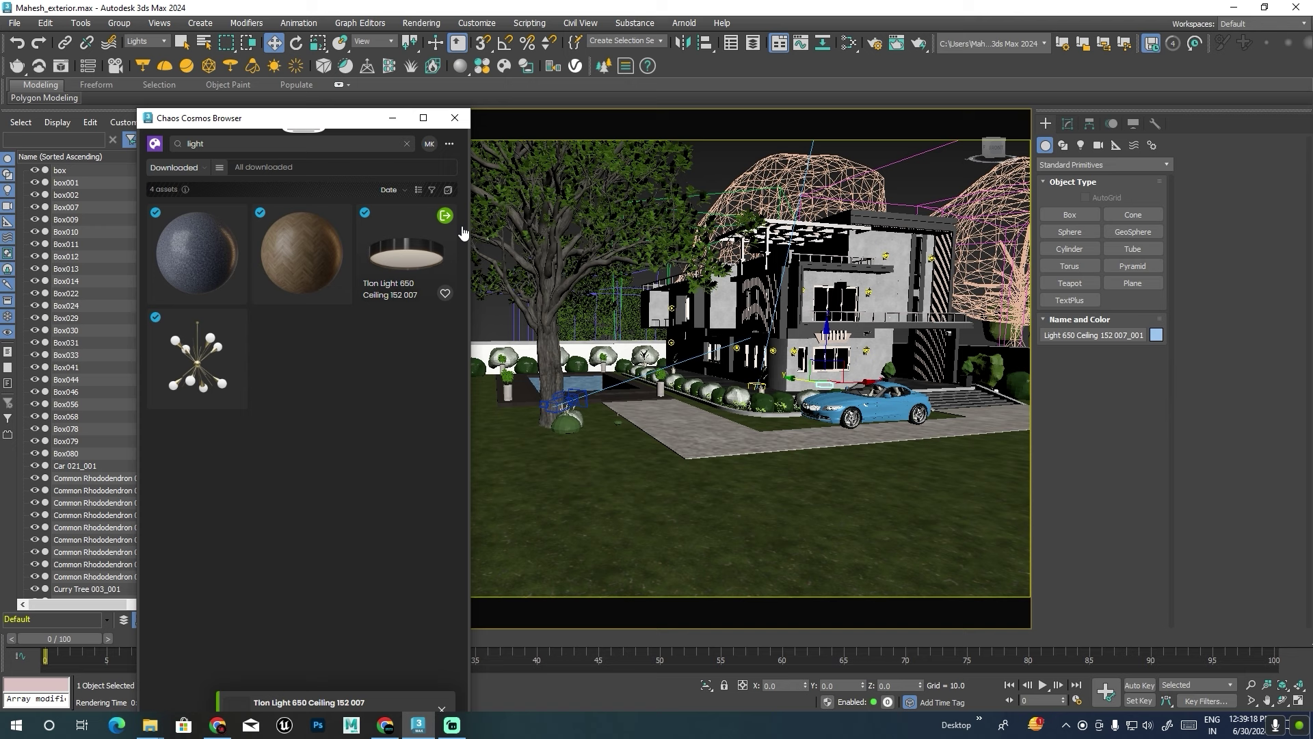
pyautogui.click(455, 118)
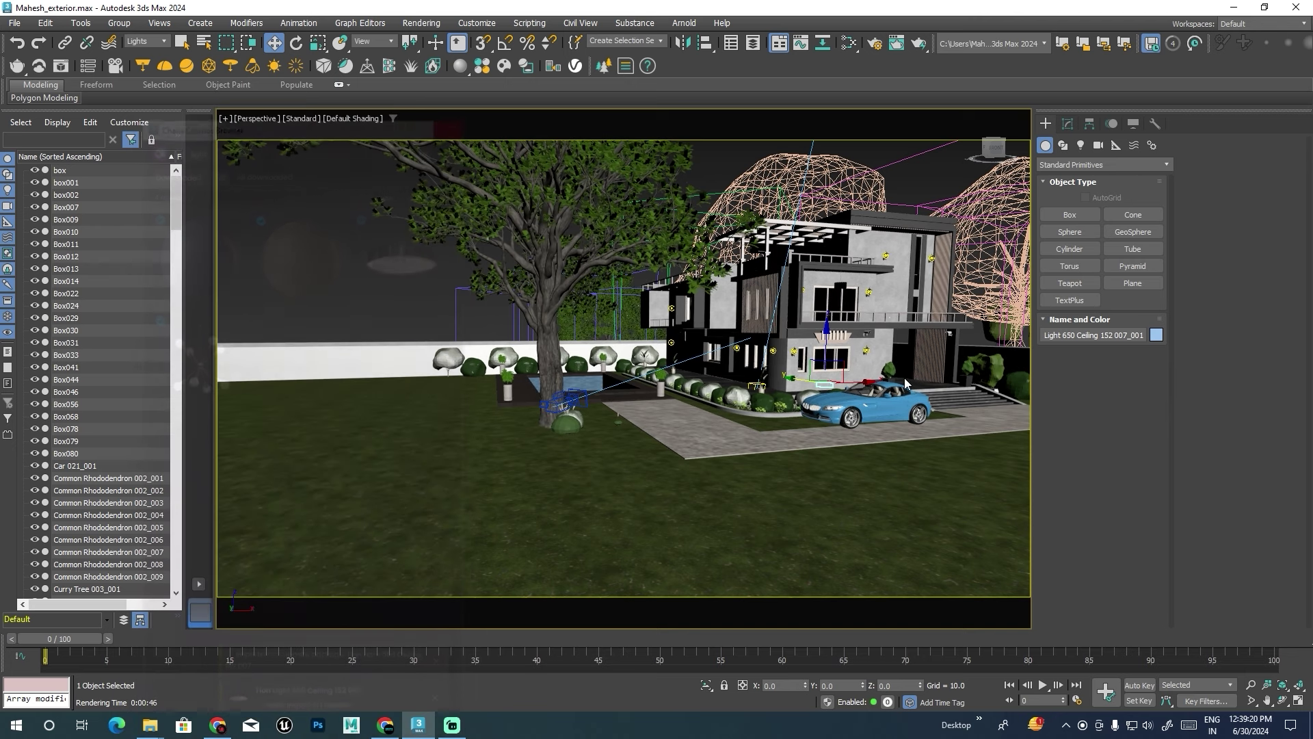
pyautogui.press('z')
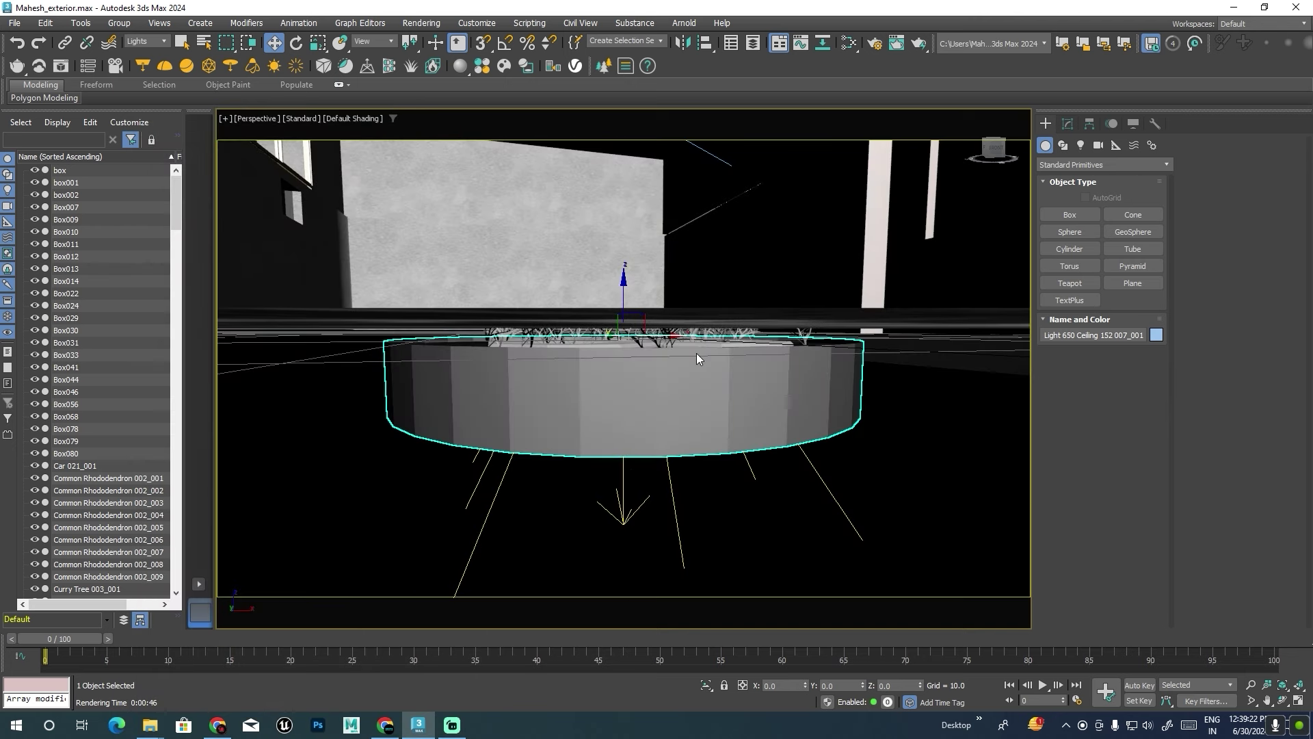
pyautogui.scroll(-10, 697, 355)
pyautogui.keyDown('alt'); pyautogui.moveTo(691, 315); pyautogui.dragTo(746, 383, button='middle'); pyautogui.keyUp('alt')
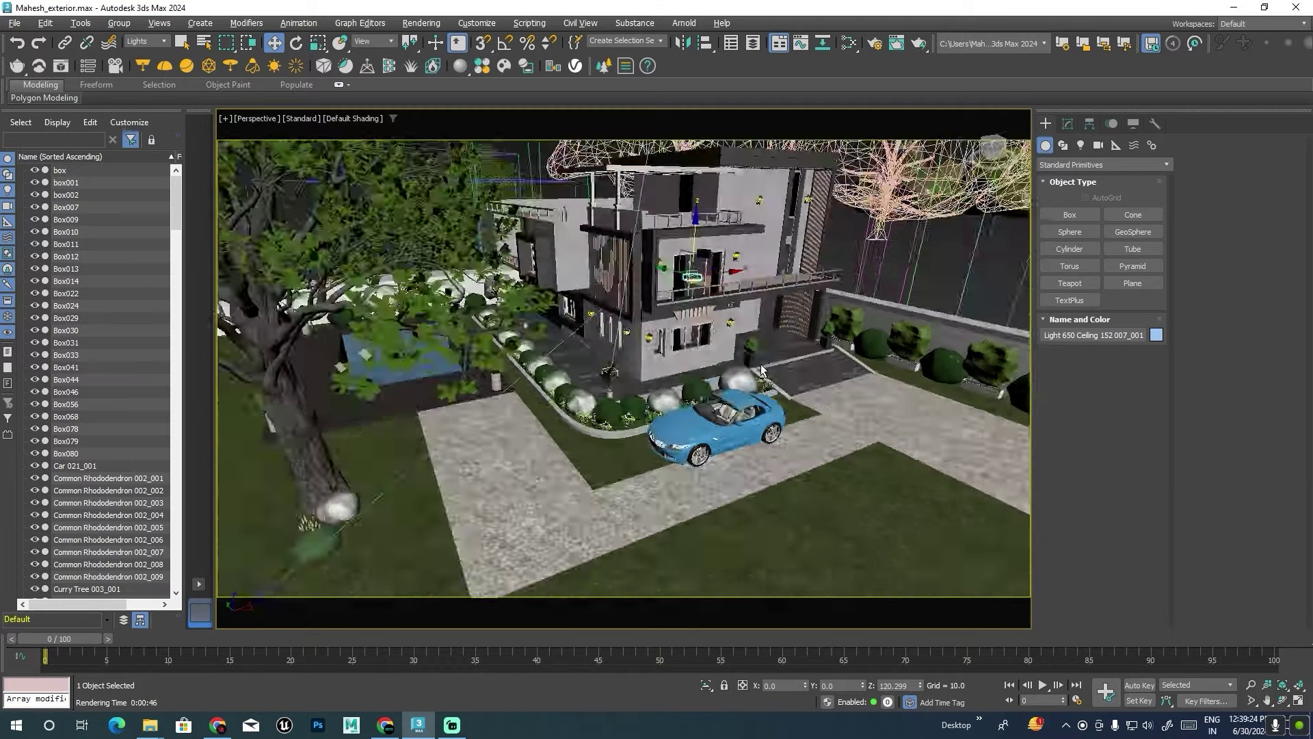
pyautogui.press('z')
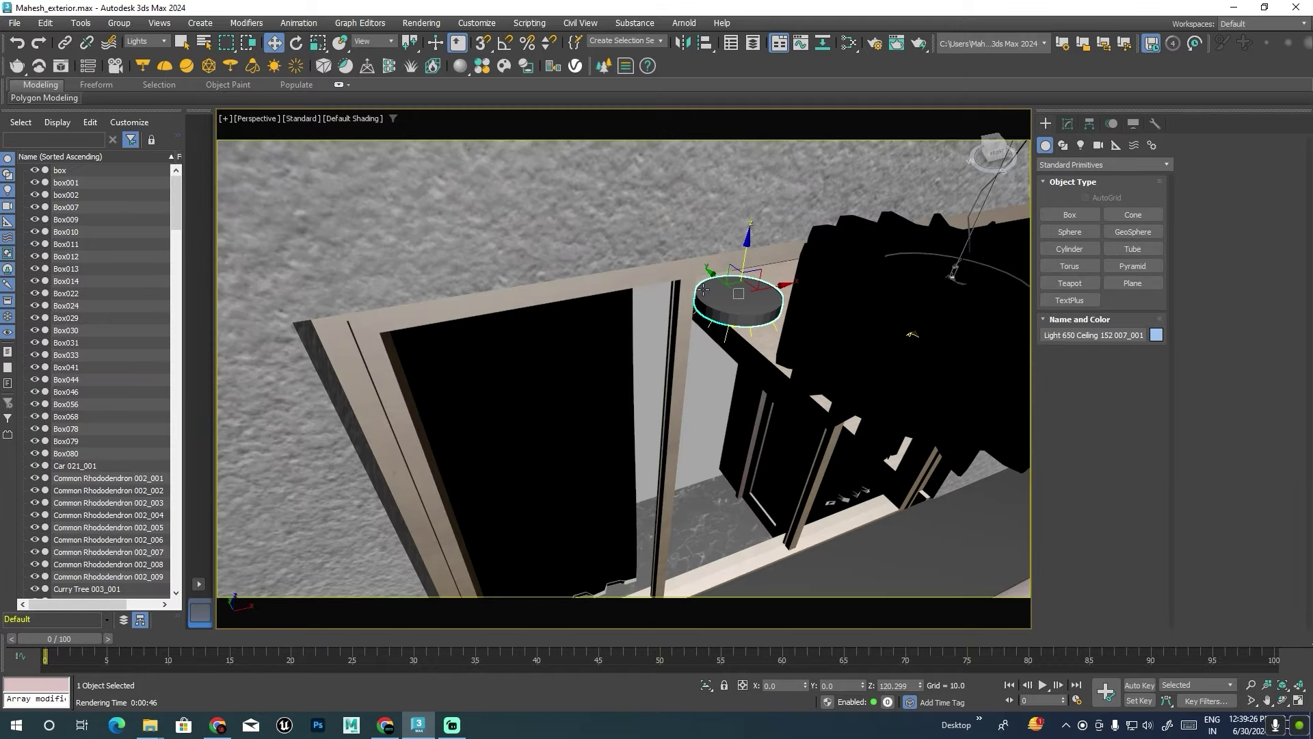
pyautogui.scroll(-3, 718, 333)
pyautogui.scroll(-4, 722, 342)
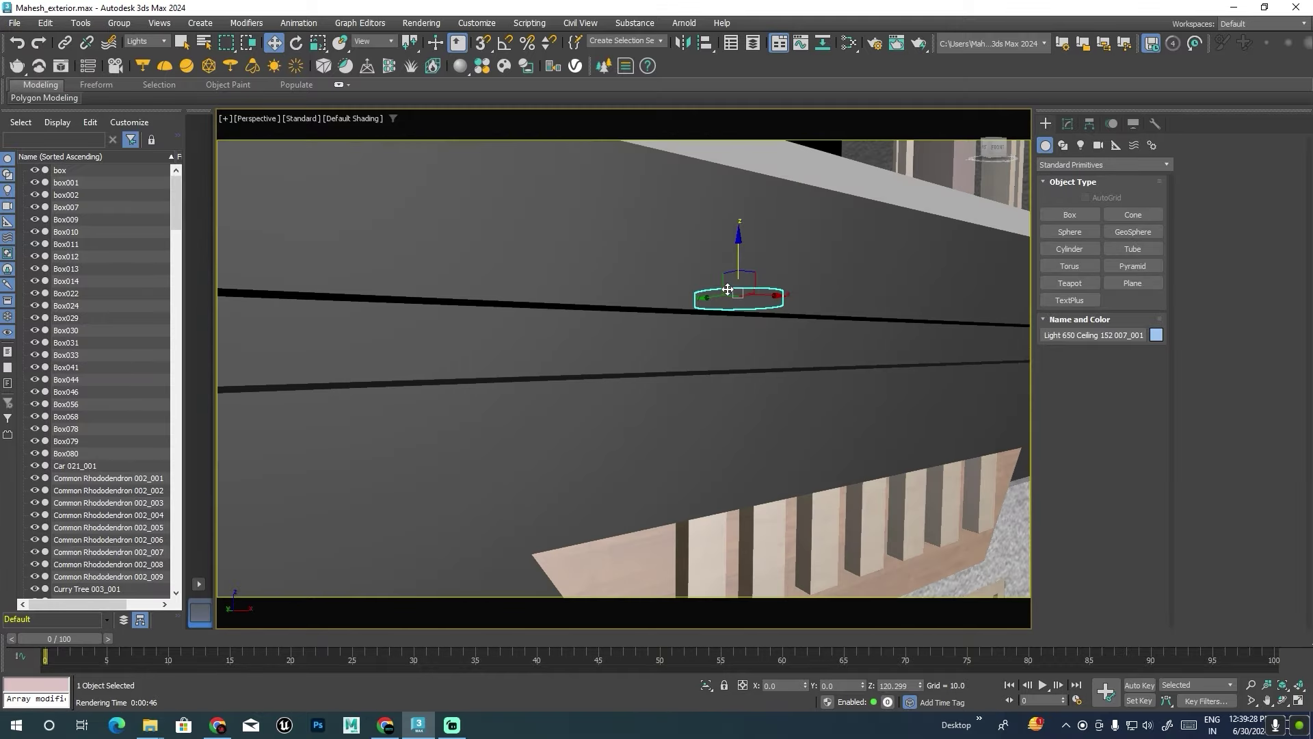
pyautogui.scroll(-4, 725, 352)
pyautogui.scroll(-2, 729, 361)
# In Top view, slide the ceiling light along Y so it sits beneath the slat panel.
pyautogui.hotkey('alt', 'w')
pyautogui.rightClick(405, 203)
pyautogui.hotkey('alt', 'w')
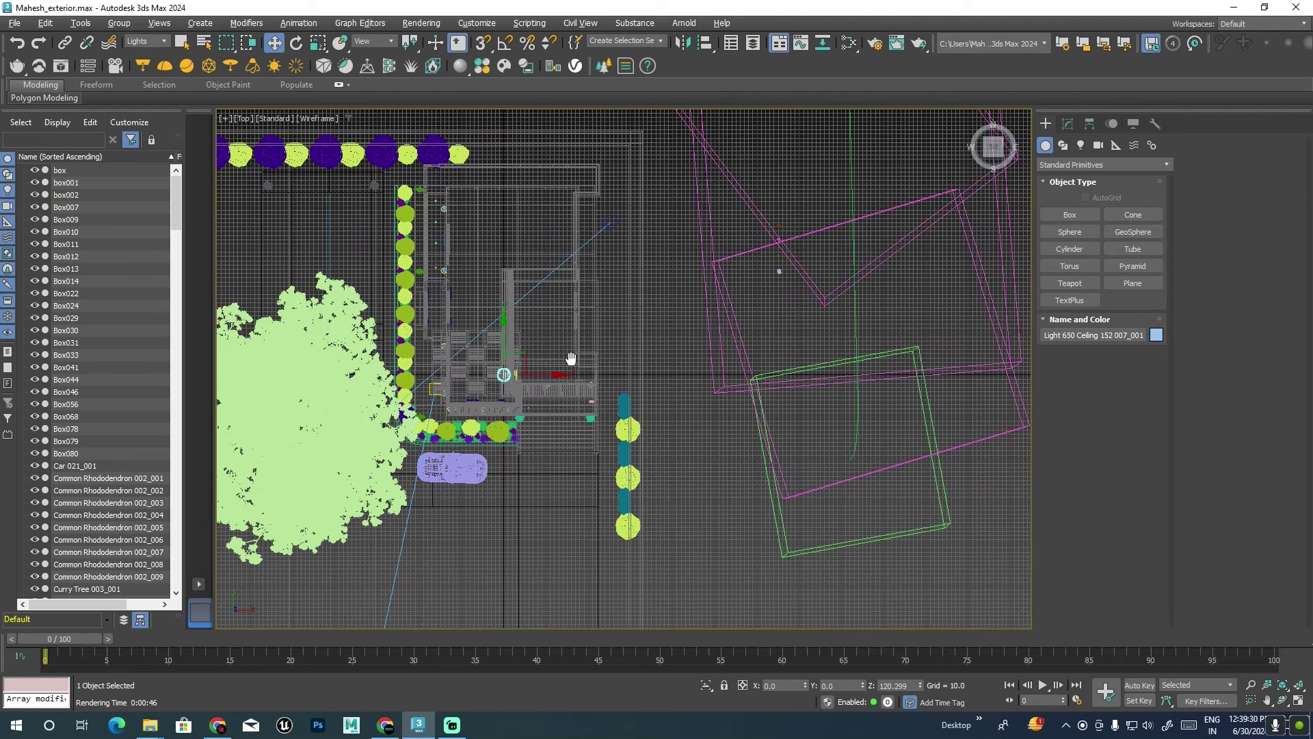
pyautogui.scroll(3, 619, 313)
pyautogui.scroll(3, 620, 318)
pyautogui.moveTo(622, 191); pyautogui.dragTo(622, 219)
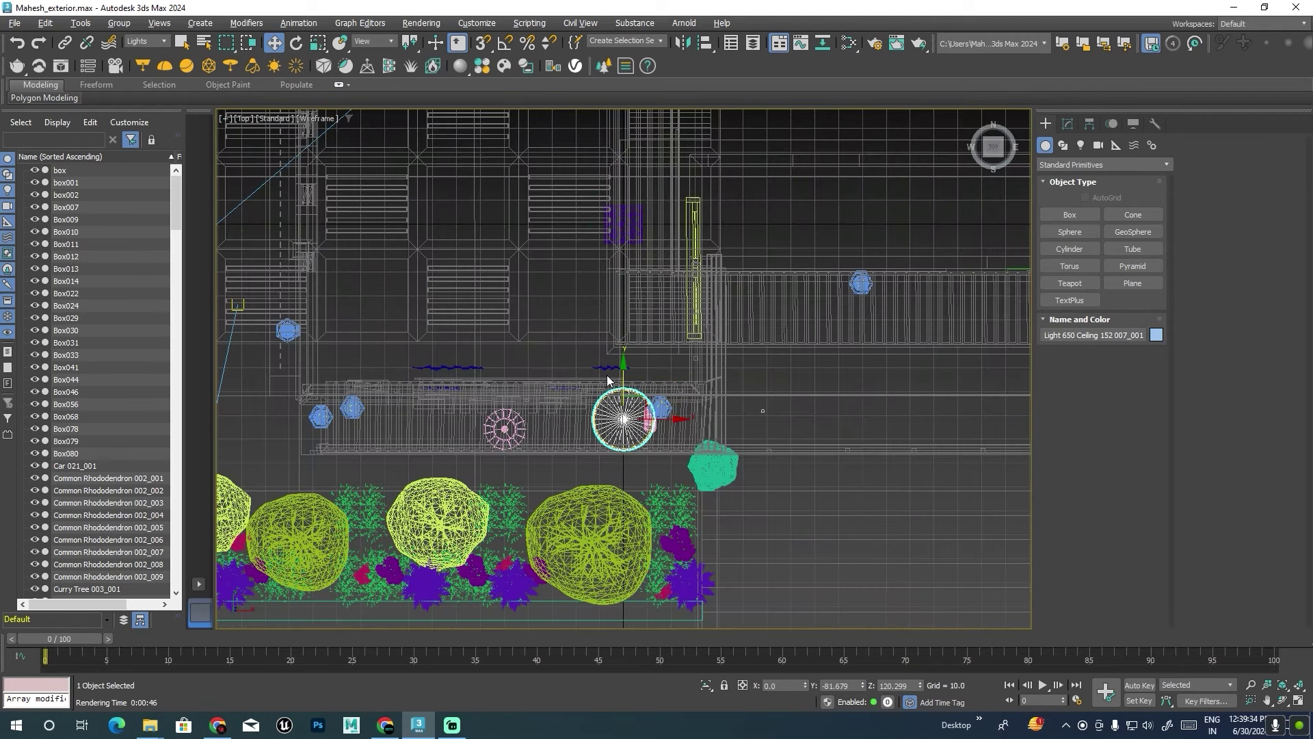
pyautogui.hotkey('alt', 'w')
pyautogui.rightClick(845, 393)
pyautogui.hotkey('alt', 'w')
pyautogui.scroll(5, 705, 295)
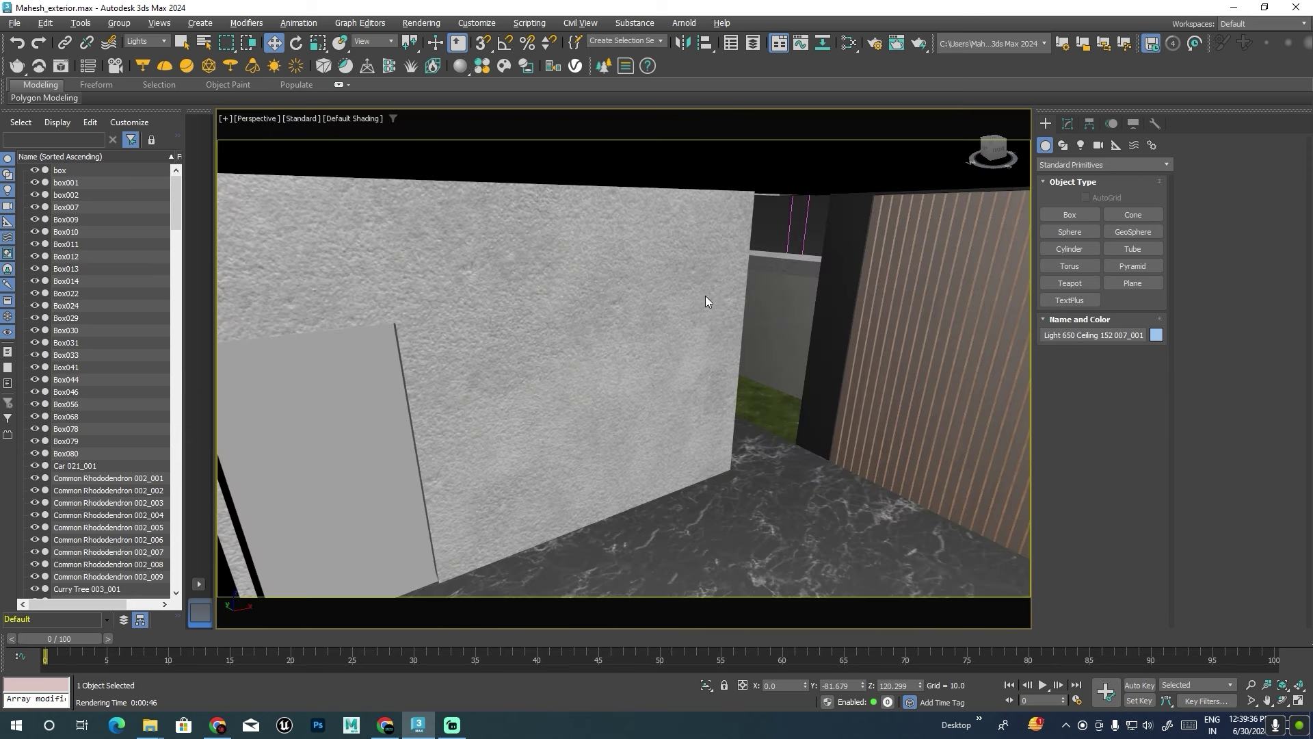
pyautogui.scroll(-3, 690, 311)
# Switch to Move and Shift-drag a copy of the ceiling light along the slat panel.
pyautogui.press('z')
pyautogui.keyDown('alt'); pyautogui.moveTo(668, 336); pyautogui.dragTo(659, 309, button='middle'); pyautogui.keyUp('alt')
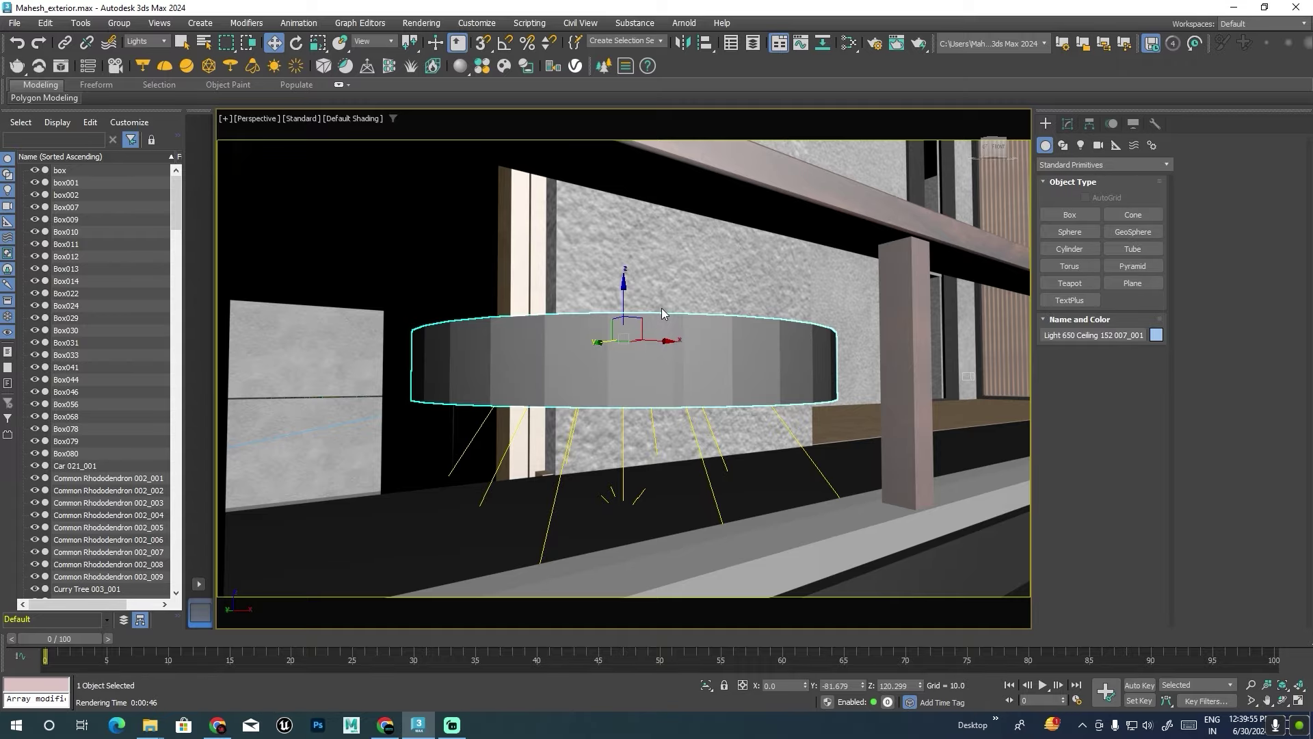
pyautogui.keyDown('alt'); pyautogui.moveTo(662, 307); pyautogui.dragTo(654, 335, button='middle'); pyautogui.keyUp('alt')
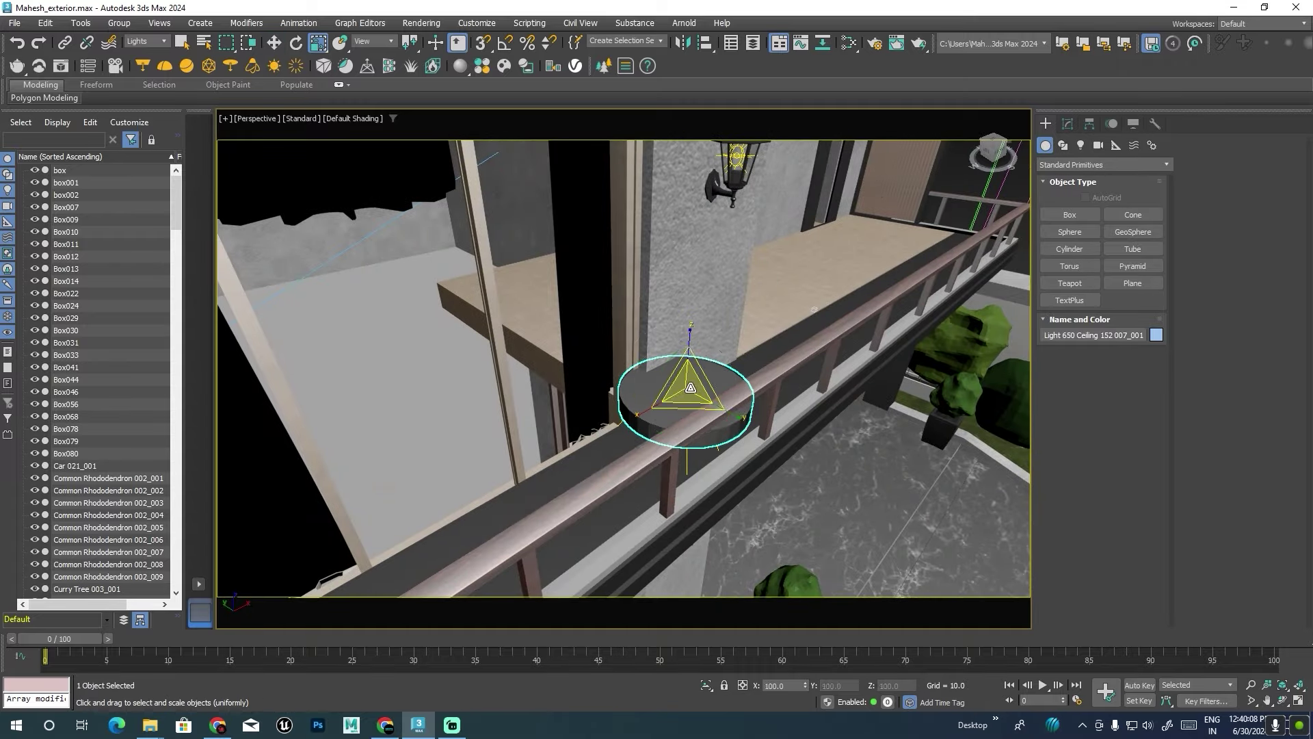
pyautogui.press('w')
pyautogui.keyDown('alt'); pyautogui.moveTo(814, 310); pyautogui.dragTo(677, 299, button='middle'); pyautogui.keyUp('alt')
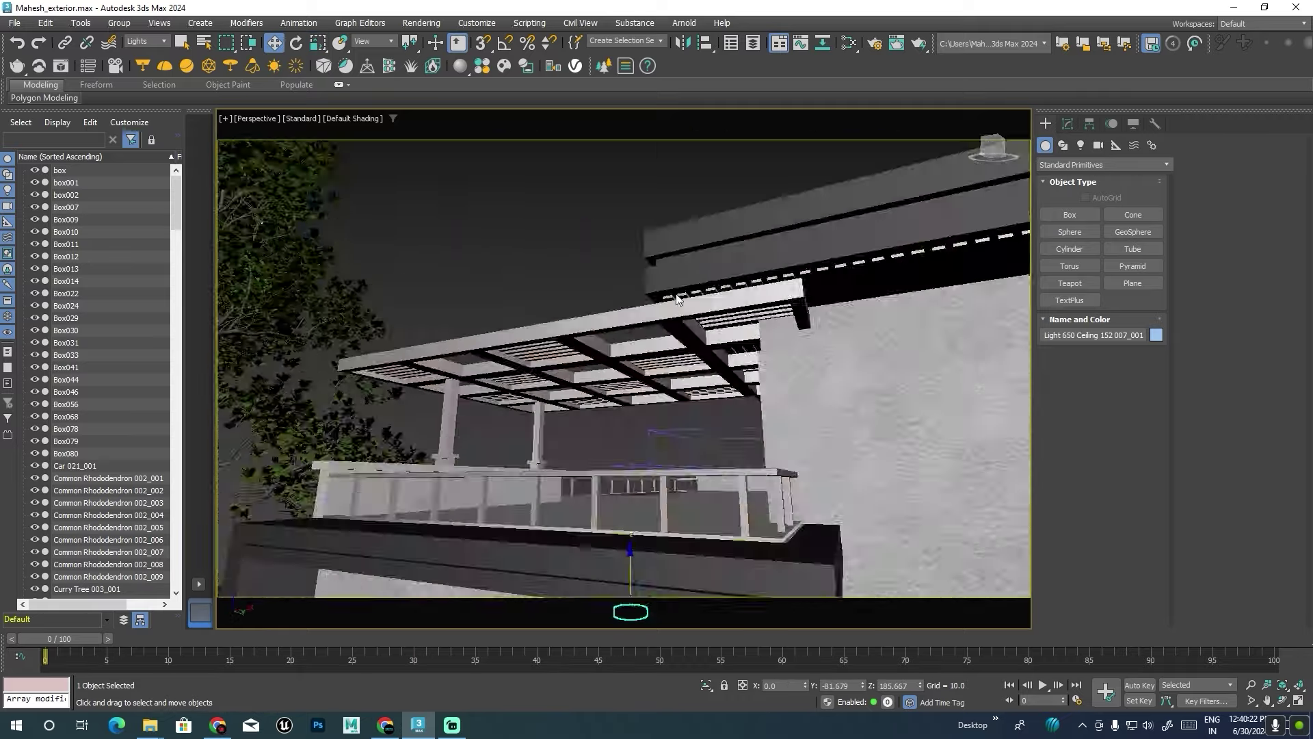
pyautogui.press('z')
pyautogui.moveTo(678, 390)
pyautogui.keyDown('alt'); pyautogui.mouseDown(button='middle')
pyautogui.moveTo(634, 345)
pyautogui.moveTo(807, 382)
pyautogui.moveTo(792, 408)
pyautogui.moveTo(868, 396)
pyautogui.mouseUp(button='middle'); pyautogui.keyUp('alt')
pyautogui.keyDown('shift'); pyautogui.moveTo(868, 397); pyautogui.dragTo(643, 382); pyautogui.keyUp('shift')
# Confirm the light clone, set Selection Filter to All, and add two more copies along the plank.
pyautogui.click(682, 420)
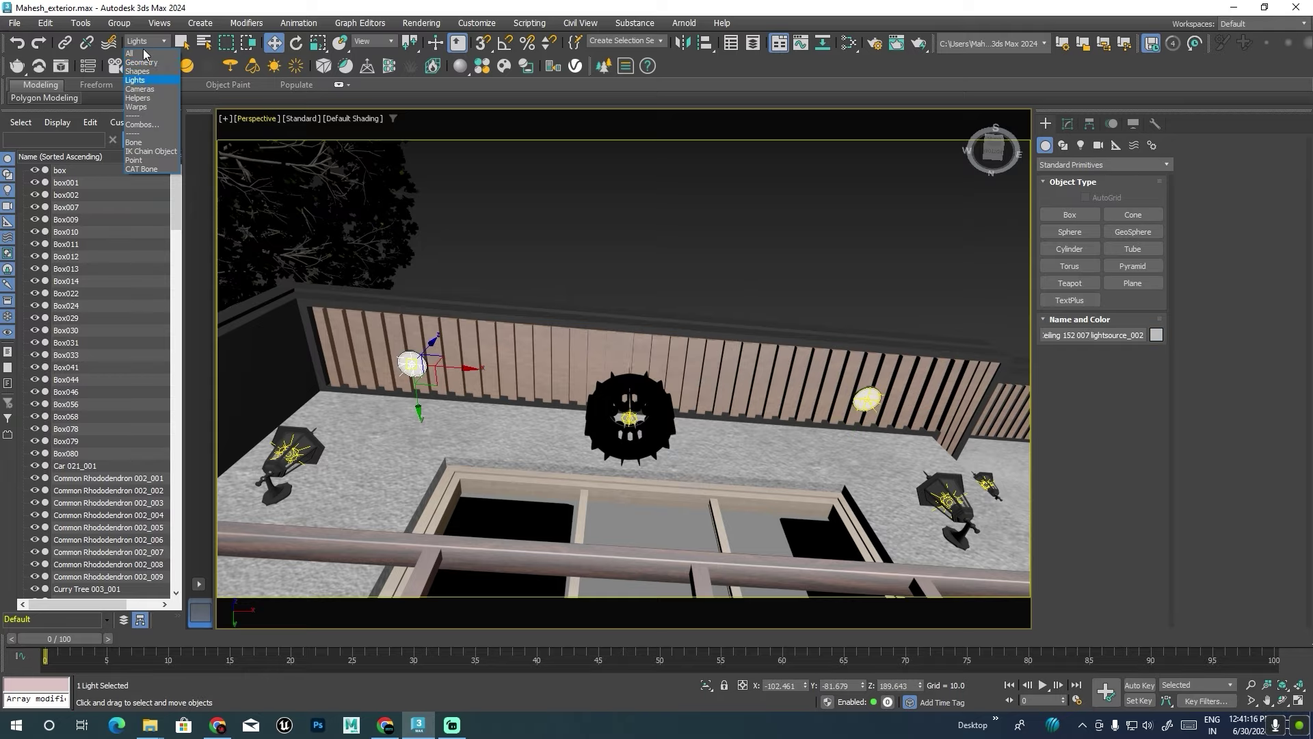
pyautogui.click(145, 65)
pyautogui.moveTo(492, 385)
pyautogui.keyDown('alt'); pyautogui.mouseDown(button='middle')
pyautogui.moveTo(585, 409)
pyautogui.moveTo(204, 73)
pyautogui.mouseUp(button='middle'); pyautogui.keyUp('alt')
pyautogui.keyDown('alt'); pyautogui.moveTo(947, 219); pyautogui.dragTo(154, 33, button='middle'); pyautogui.keyUp('alt')
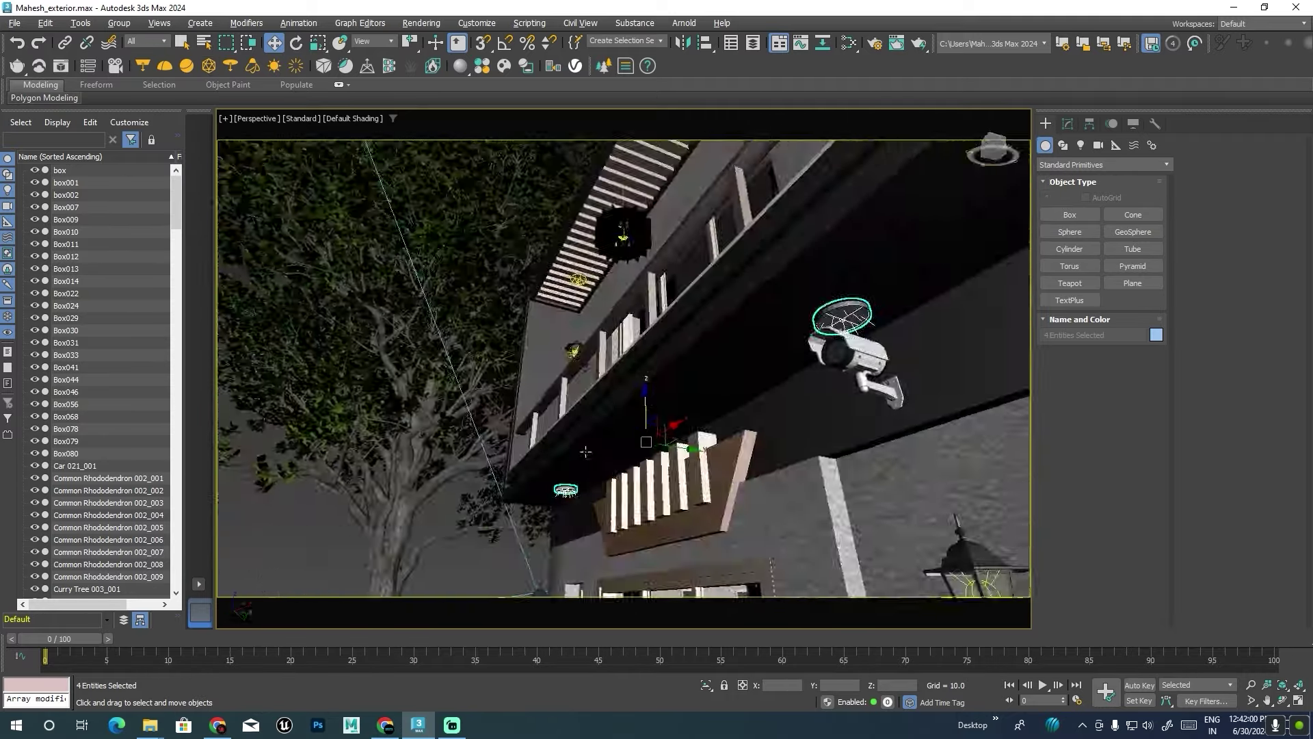
pyautogui.moveTo(649, 401)
pyautogui.keyDown('alt'); pyautogui.mouseDown(button='middle')
pyautogui.moveTo(645, 468)
pyautogui.moveTo(655, 401)
pyautogui.mouseUp(button='middle'); pyautogui.keyUp('alt')
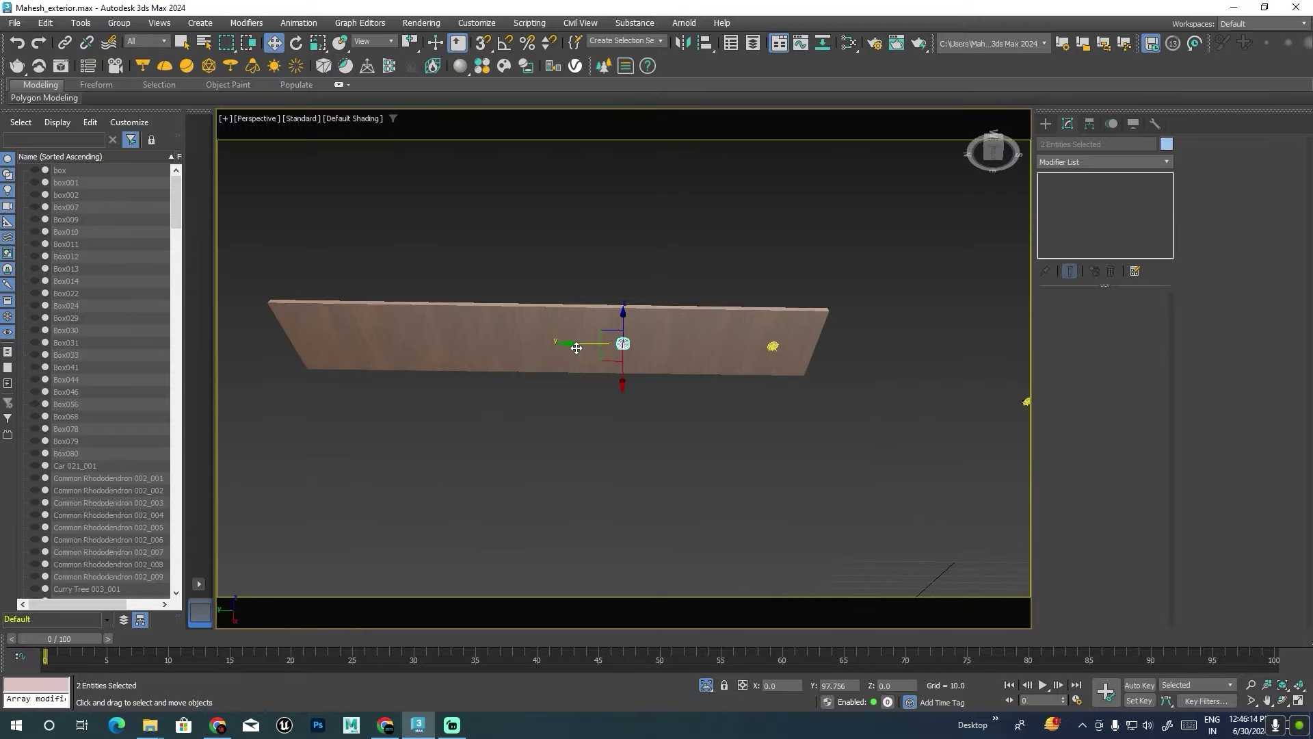
pyautogui.keyDown('shift'); pyautogui.moveTo(577, 348); pyautogui.dragTo(423, 346); pyautogui.keyUp('shift')
pyautogui.click(637, 418)
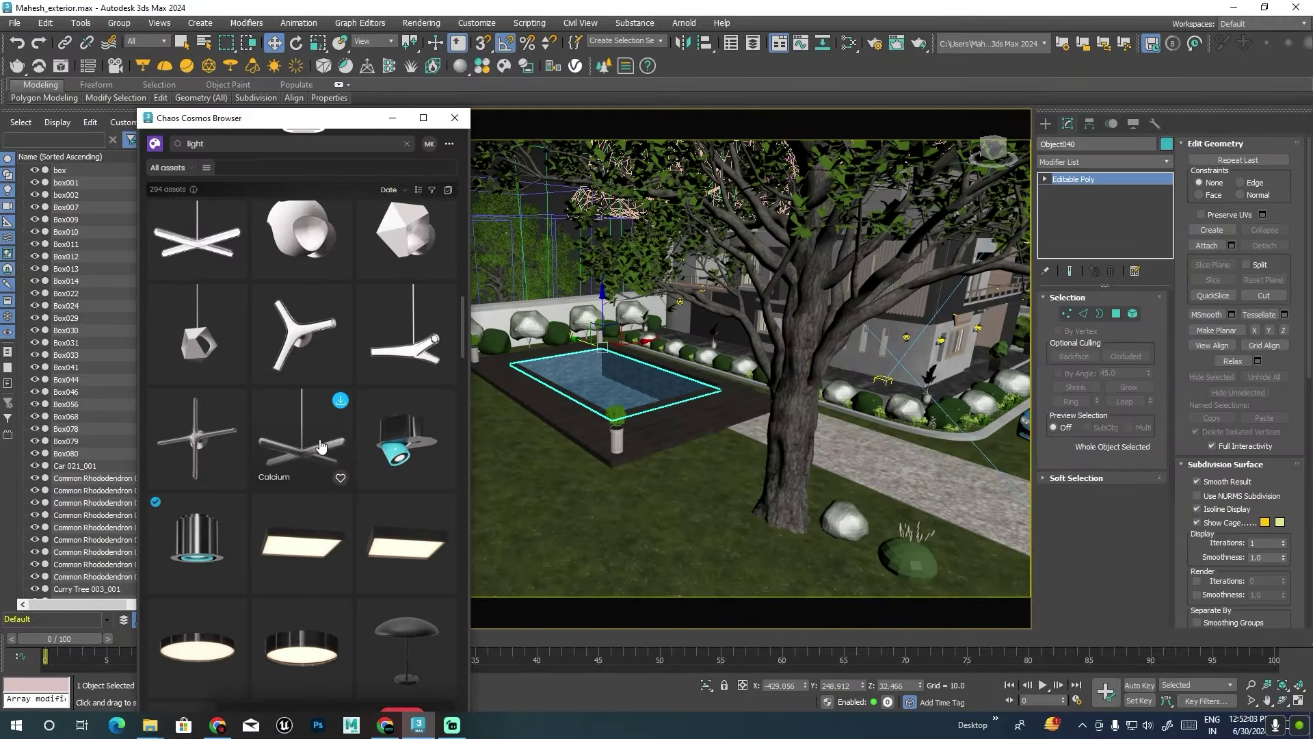
# Import the Tetris A 152 023 light fixture from the asset browser.
pyautogui.scroll(-1, 321, 445)
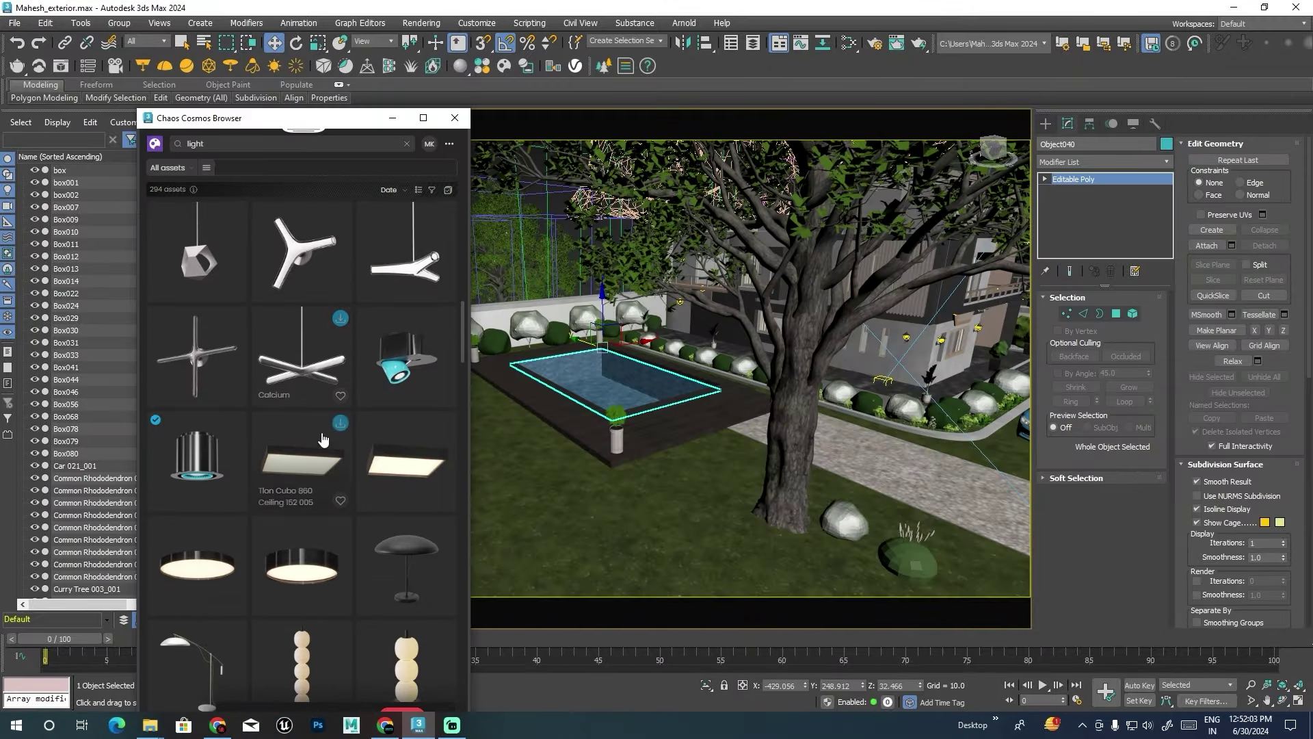
pyautogui.scroll(-1, 295, 433)
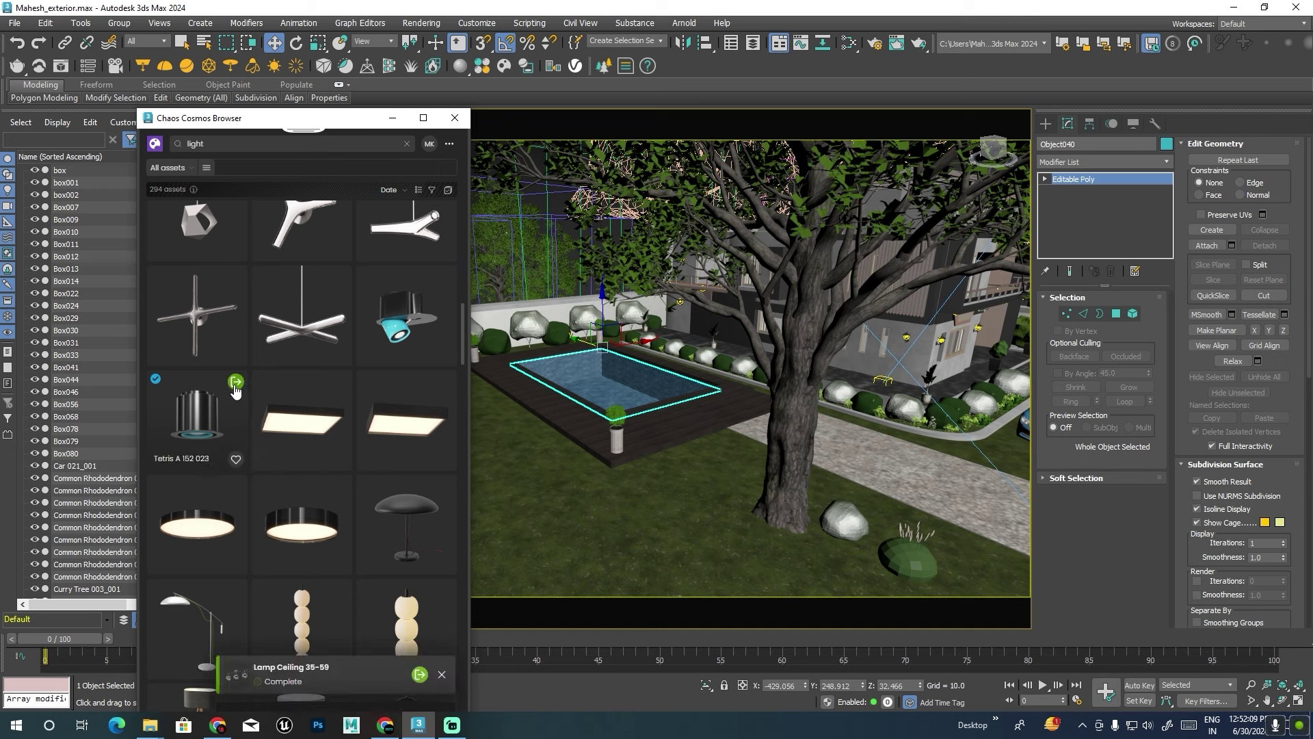
pyautogui.click(235, 383)
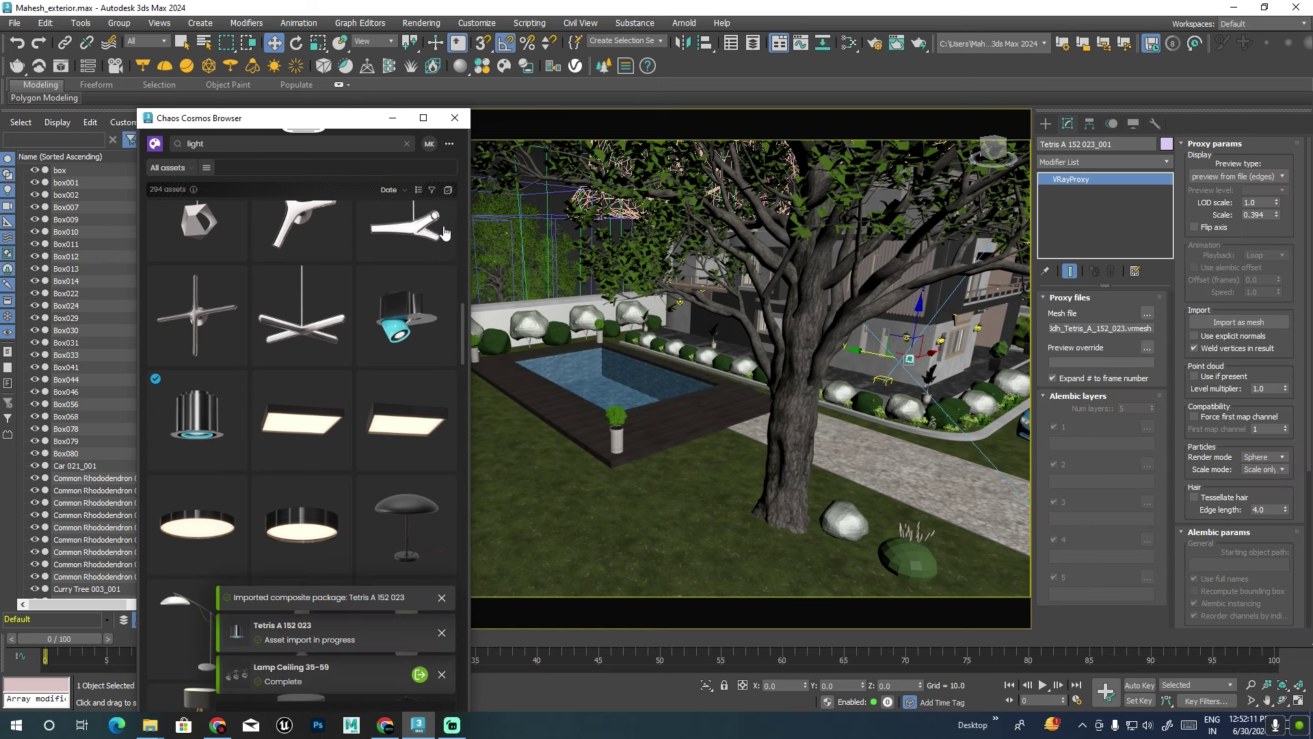
pyautogui.click(454, 121)
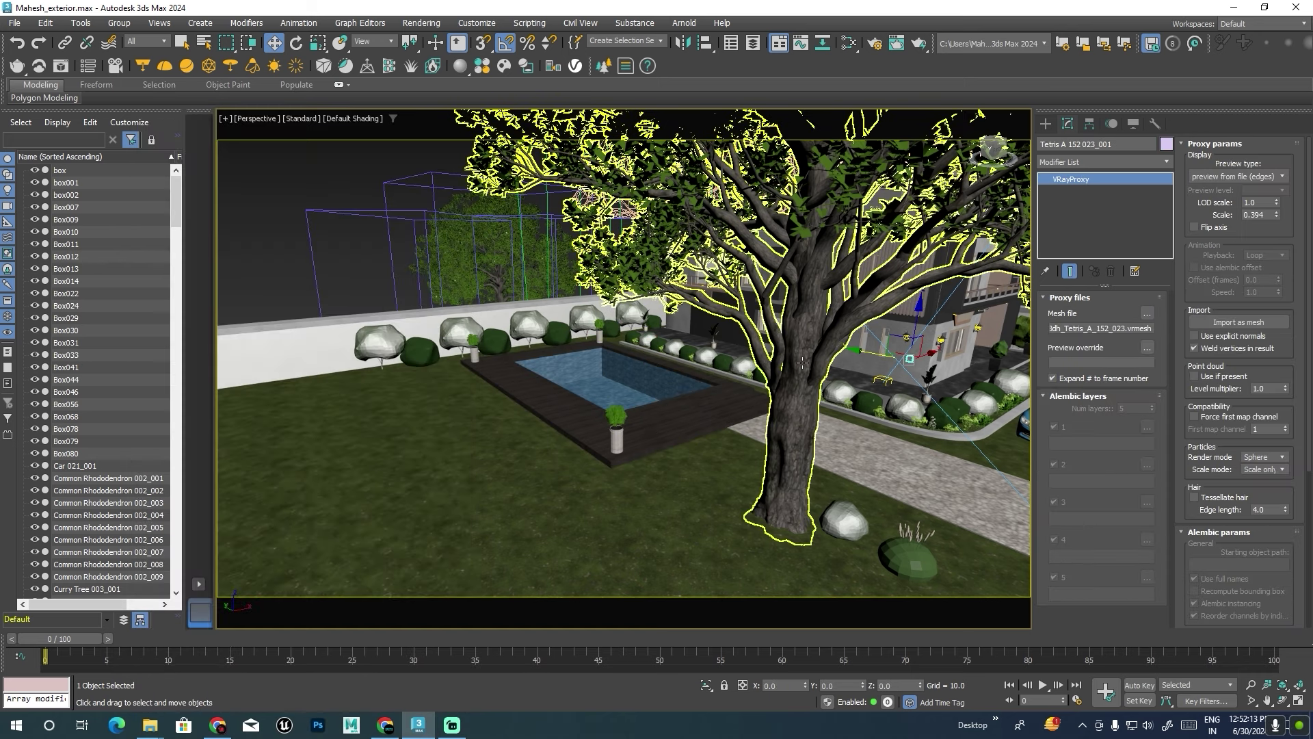
# Frame and zoom the view onto the new Tetris light.
pyautogui.press('z')
pyautogui.scroll(-3, 692, 394)
pyautogui.scroll(-3, 693, 395)
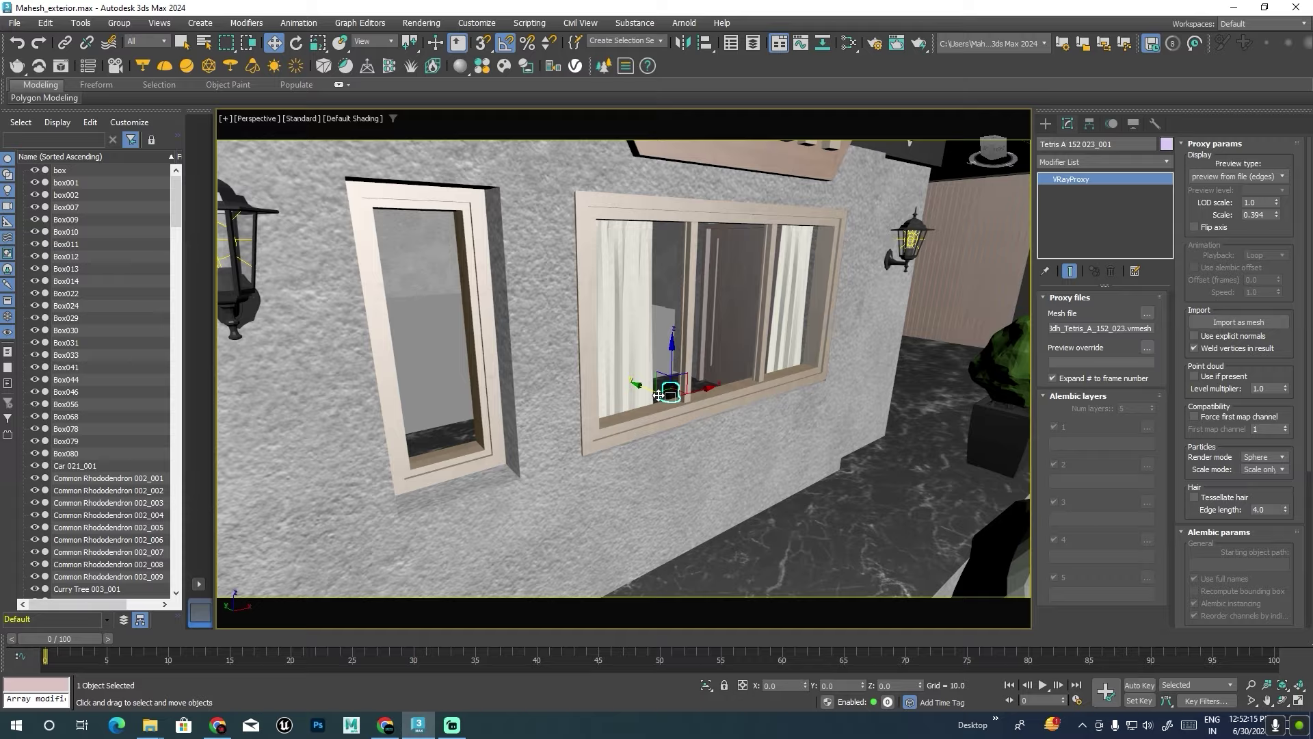
pyautogui.scroll(-5, 692, 394)
pyautogui.press('z')
pyautogui.scroll(-3, 522, 372)
pyautogui.scroll(-2, 641, 296)
# Rotate and scale the Tetris light to fit the pool-corner groove.
pyautogui.press('e')
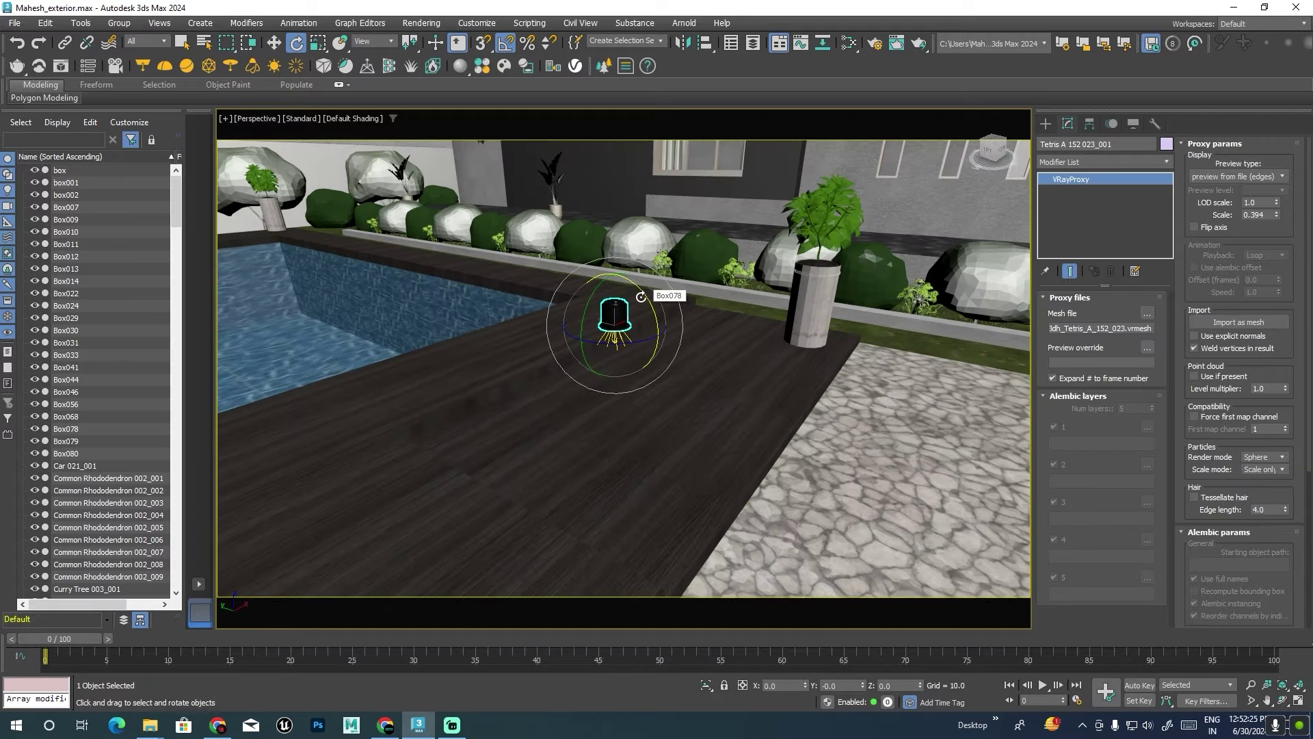
pyautogui.keyDown('alt'); pyautogui.moveTo(615, 369); pyautogui.dragTo(608, 374, button='middle'); pyautogui.keyUp('alt')
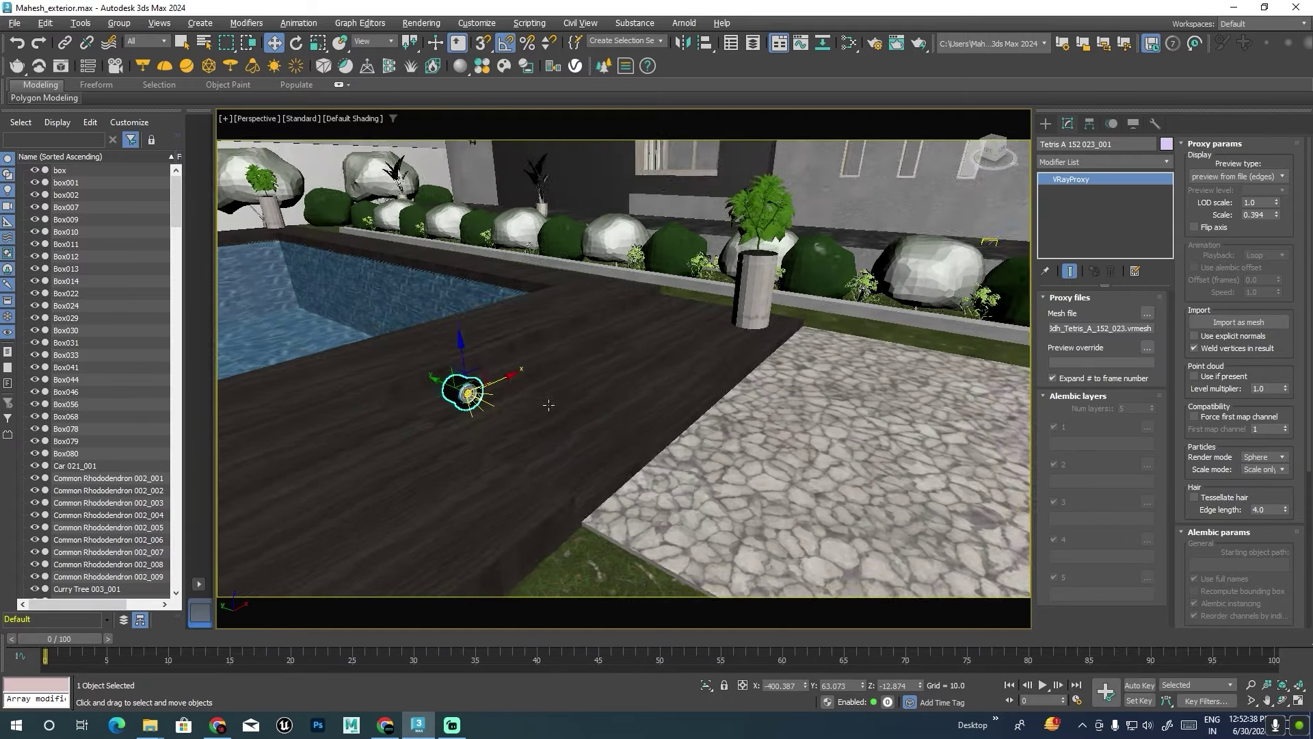
pyautogui.press('z')
pyautogui.scroll(-5, 607, 374)
pyautogui.press('r')
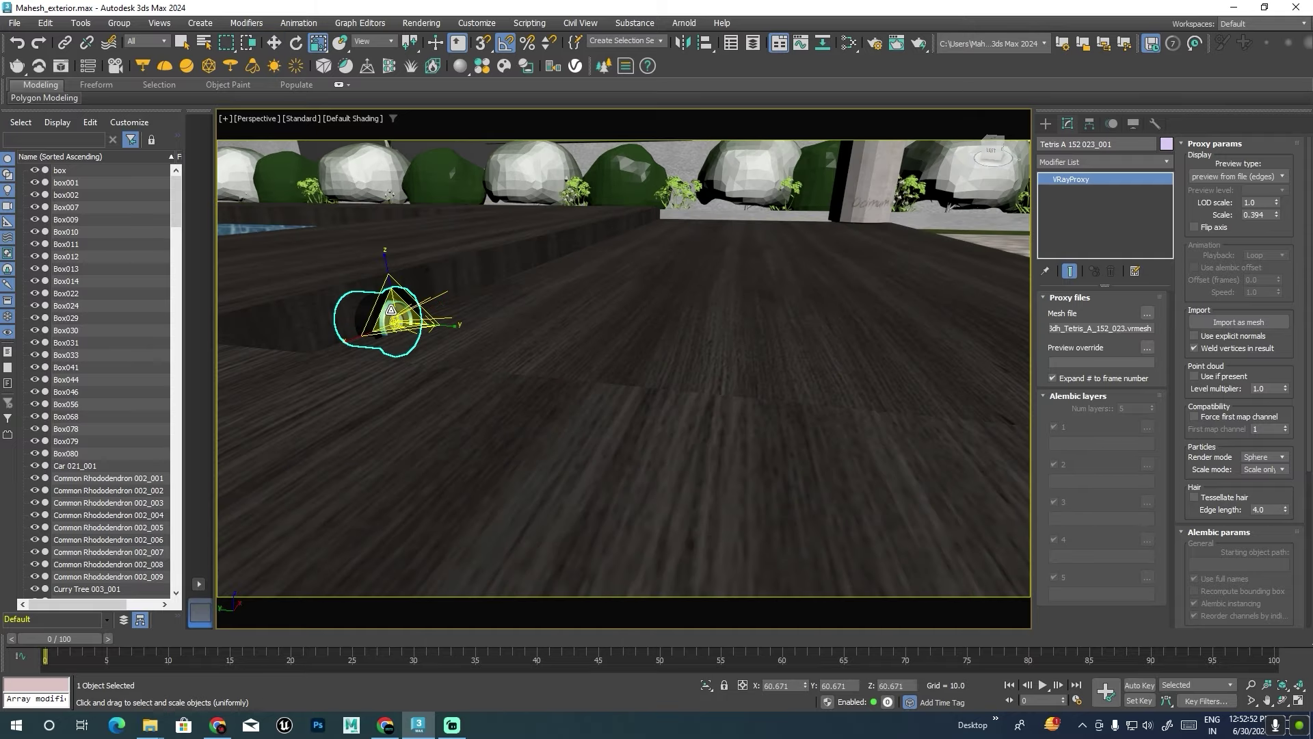
pyautogui.moveTo(392, 275)
pyautogui.keyDown('alt'); pyautogui.mouseDown(button='middle')
pyautogui.moveTo(339, 301)
pyautogui.moveTo(402, 318)
pyautogui.mouseUp(button='middle'); pyautogui.keyUp('alt')
pyautogui.scroll(-3, 351, 327)
# Copy the light four more times along the deck groove, plus a copy of its light source.
pyautogui.keyDown('shift'); pyautogui.moveTo(402, 318); pyautogui.dragTo(522, 306); pyautogui.keyUp('shift')
pyautogui.click(650, 415)
pyautogui.keyDown('alt'); pyautogui.moveTo(664, 402); pyautogui.dragTo(751, 318, button='middle'); pyautogui.keyUp('alt')
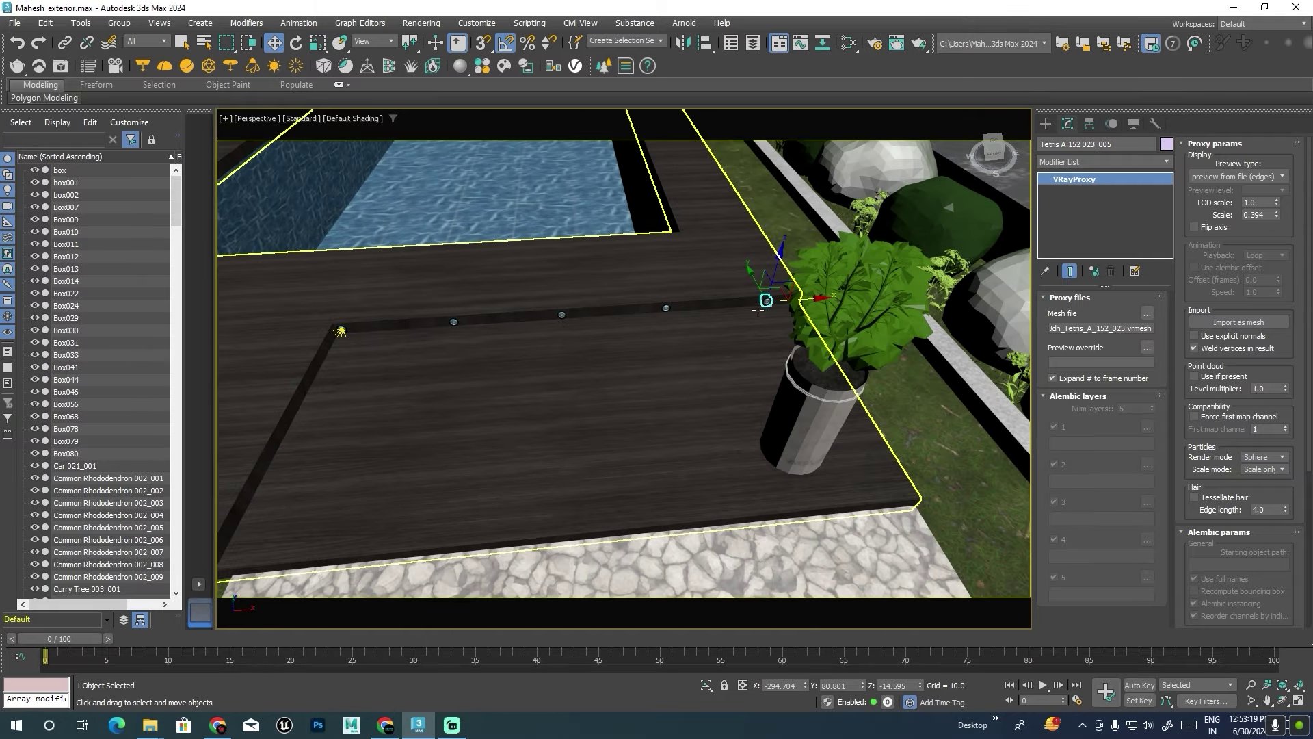
pyautogui.scroll(3, 751, 318)
pyautogui.click(323, 363)
pyautogui.keyDown('alt'); pyautogui.moveTo(575, 358); pyautogui.dragTo(860, 321, button='middle'); pyautogui.keyUp('alt')
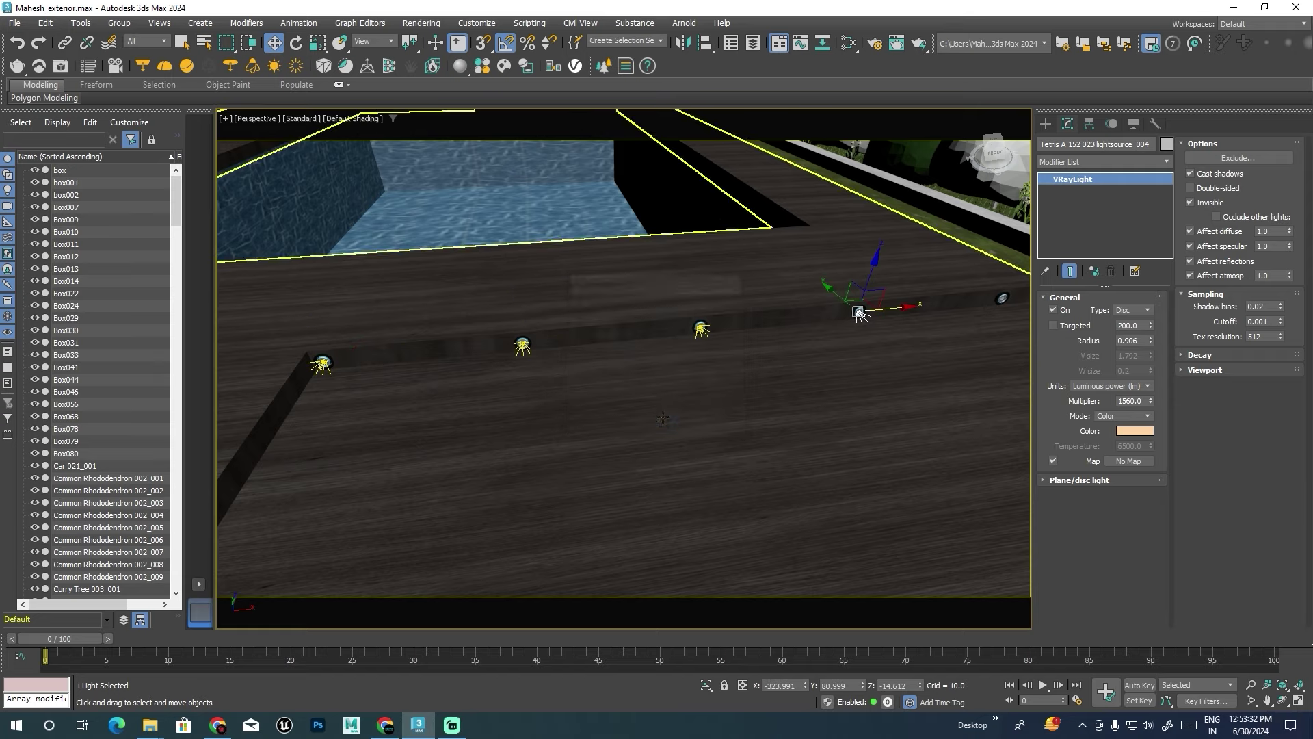
pyautogui.keyDown('shift'); pyautogui.moveTo(704, 311); pyautogui.dragTo(903, 317); pyautogui.keyUp('shift')
pyautogui.press('Return')
# Inspect the lights in the pool-edge groove from several close angles.
pyautogui.scroll(-5, 903, 317)
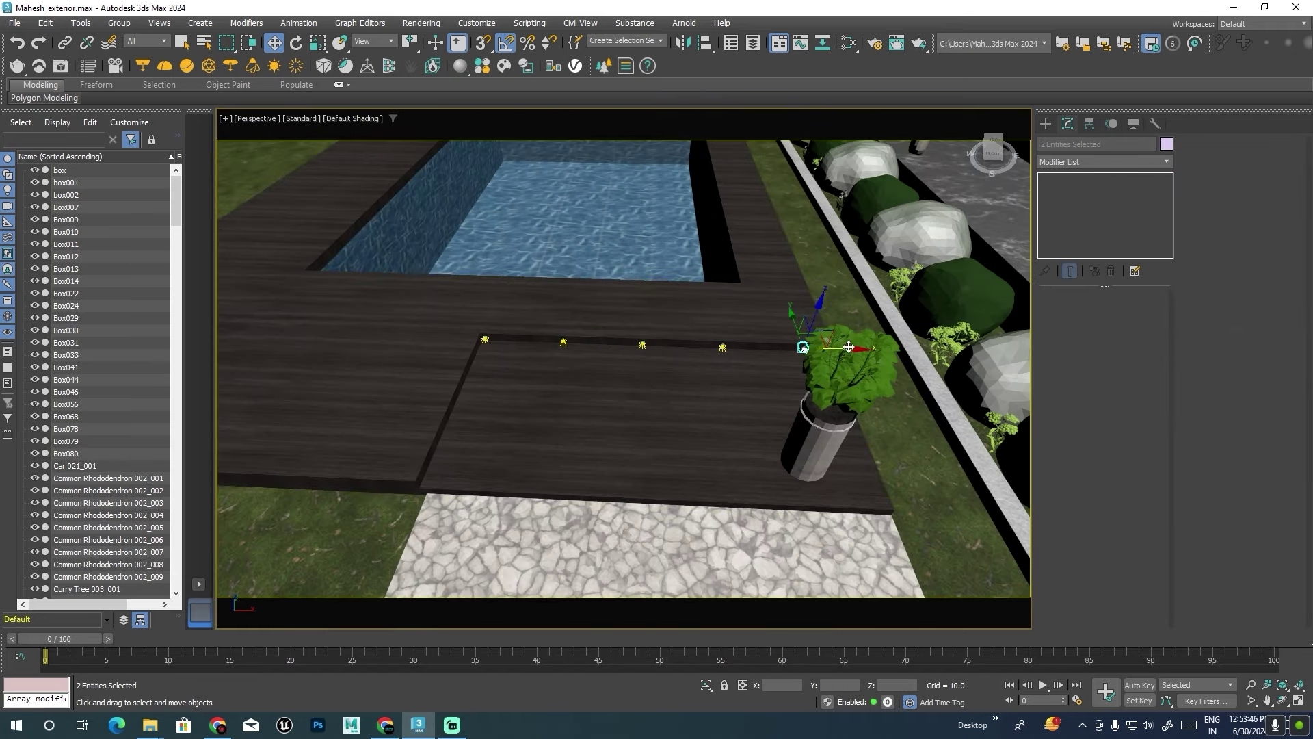
pyautogui.keyDown('ctrl'); pyautogui.click(602, 348); pyautogui.keyUp('ctrl')
pyautogui.press('z')
pyautogui.keyDown('alt'); pyautogui.moveTo(613, 428); pyautogui.dragTo(694, 406, button='middle'); pyautogui.keyUp('alt')
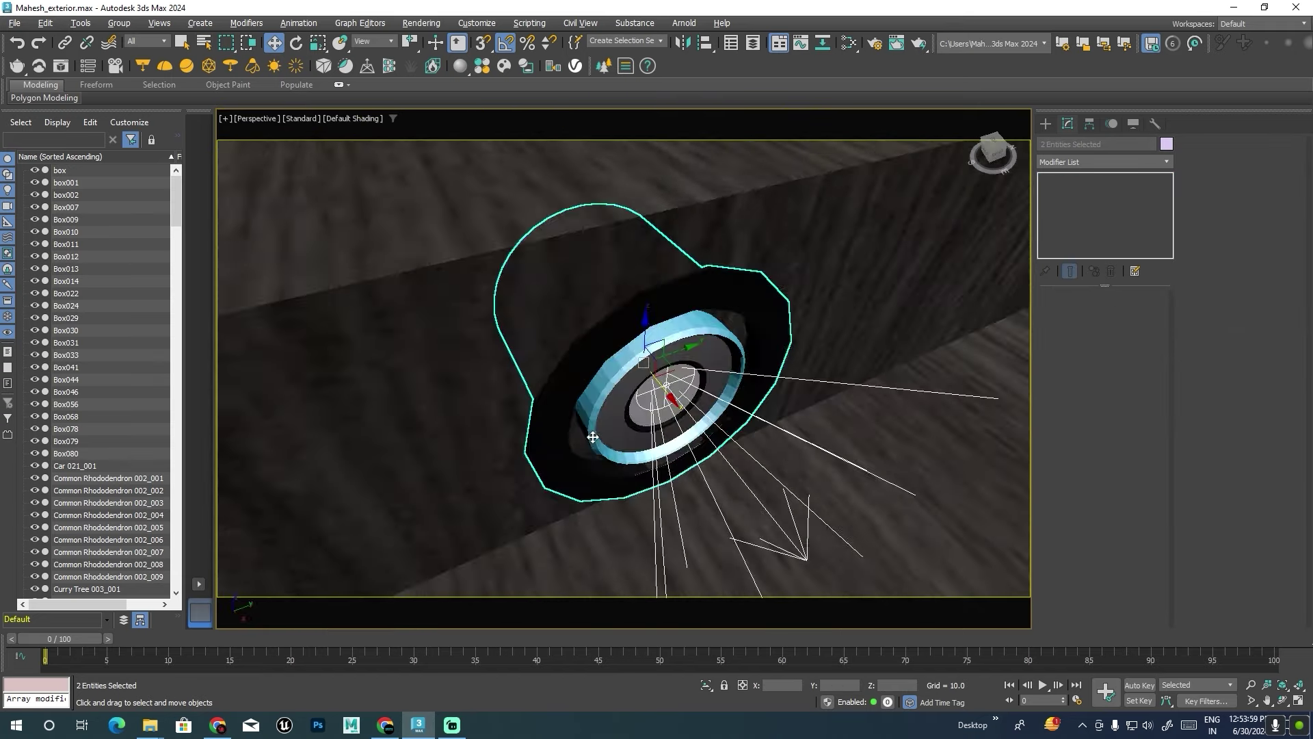
pyautogui.scroll(-4, 694, 406)
pyautogui.keyDown('alt'); pyautogui.moveTo(517, 429); pyautogui.dragTo(555, 310, button='middle'); pyautogui.keyUp('alt')
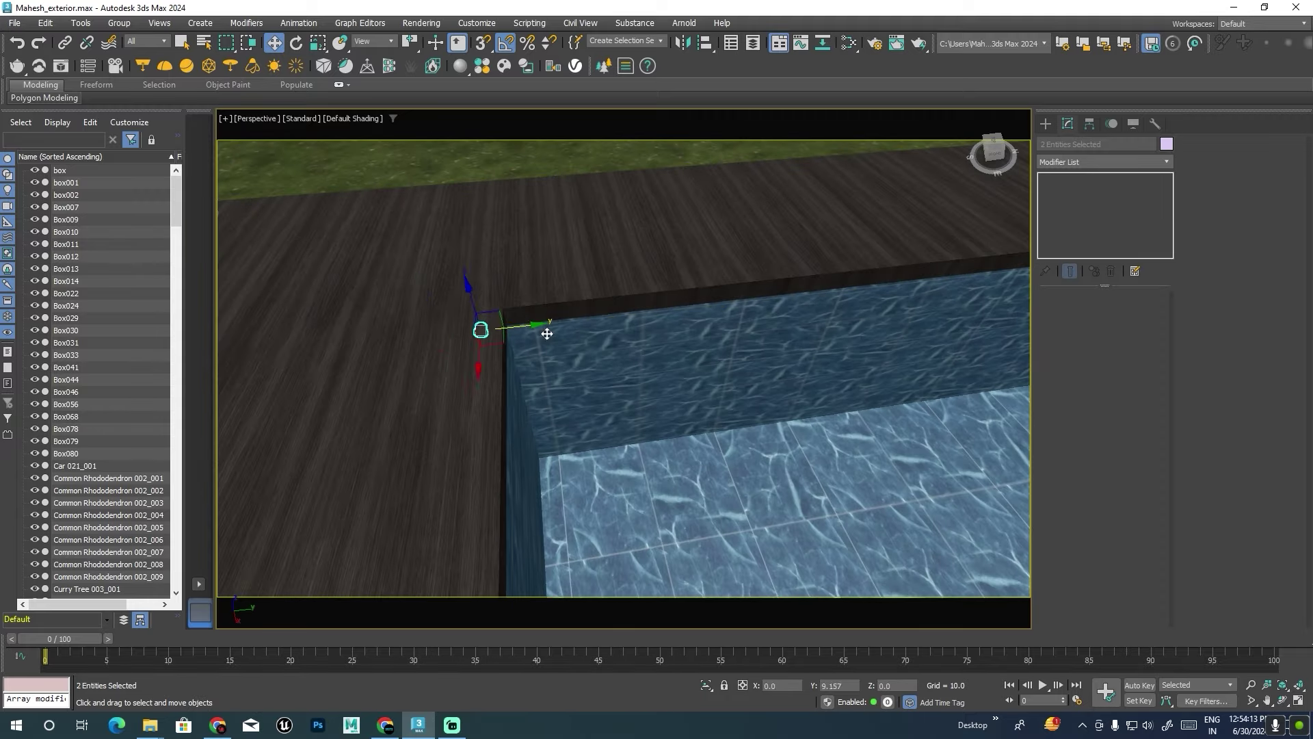
pyautogui.moveTo(474, 225)
pyautogui.keyDown('alt'); pyautogui.mouseDown(button='middle')
pyautogui.moveTo(477, 300)
pyautogui.moveTo(394, 340)
pyautogui.mouseUp(button='middle'); pyautogui.keyUp('alt')
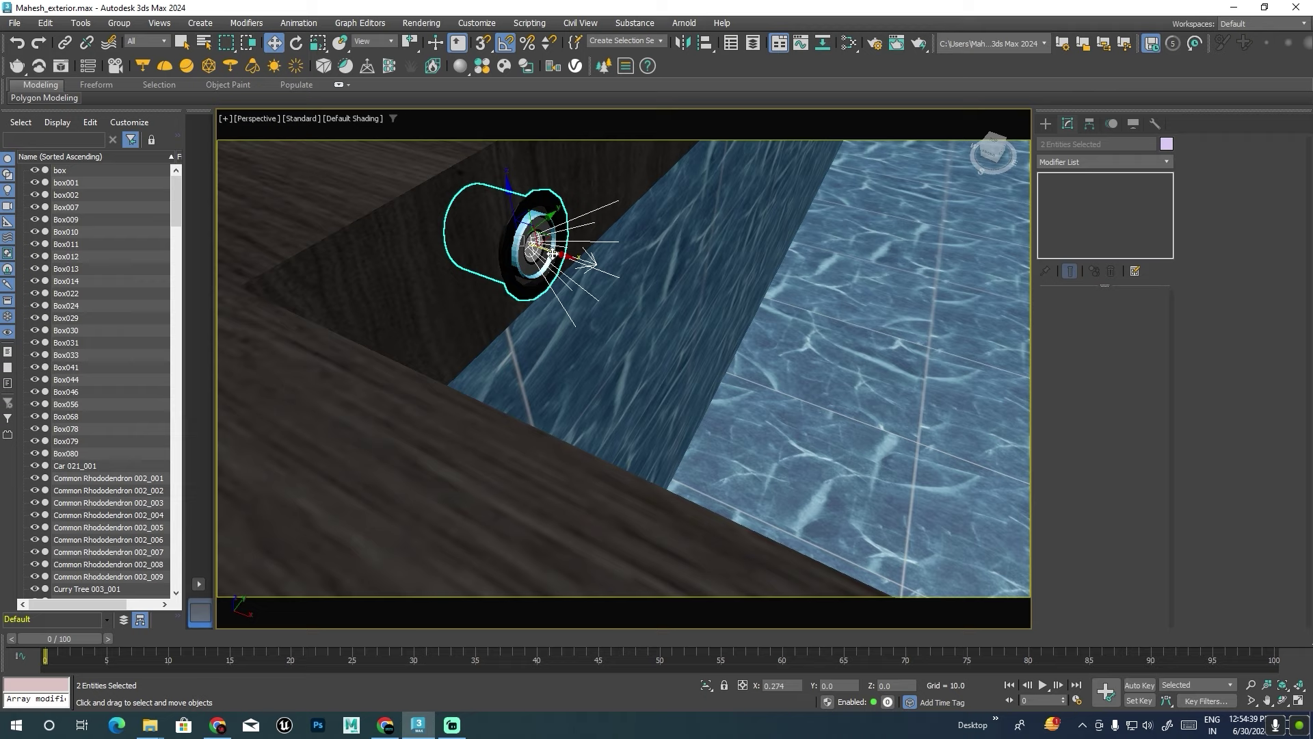
pyautogui.scroll(-4, 394, 339)
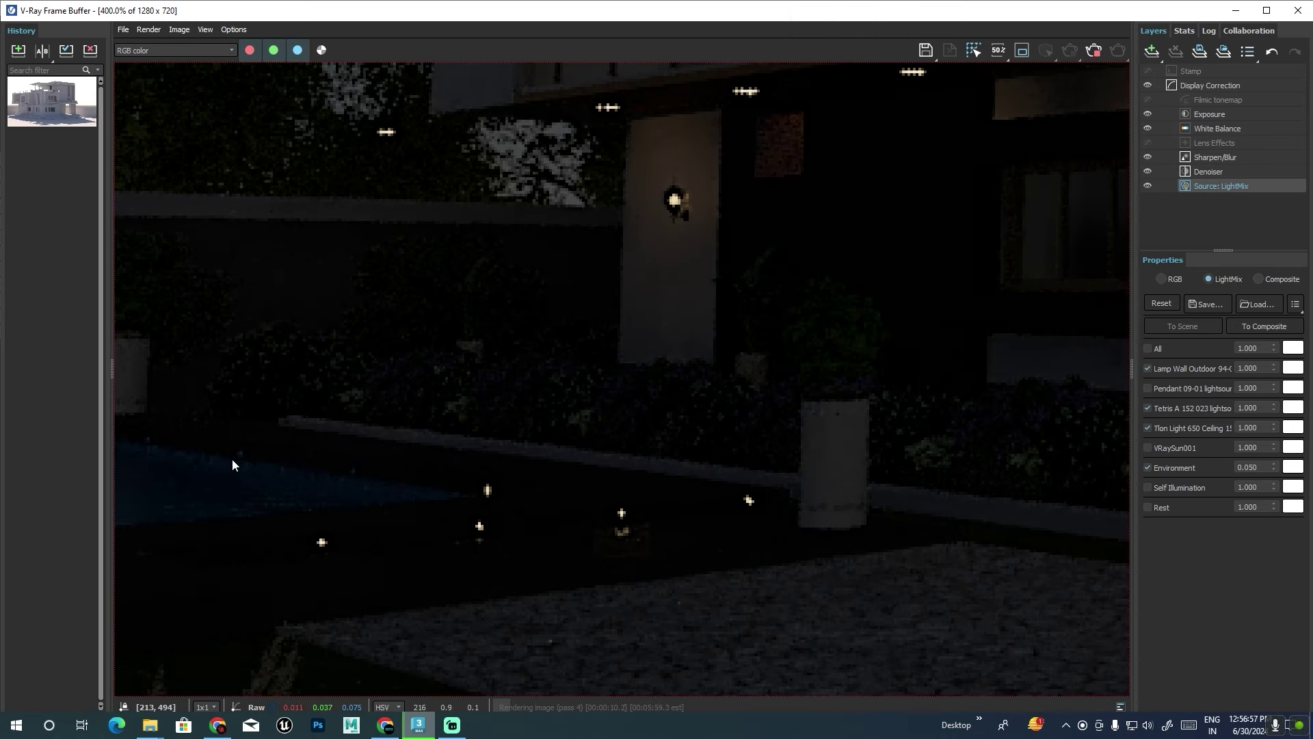
# Leave VRaySun001 out of the LightMix, re-render the isolated selection, and fit the image.
pyautogui.click(1148, 448)
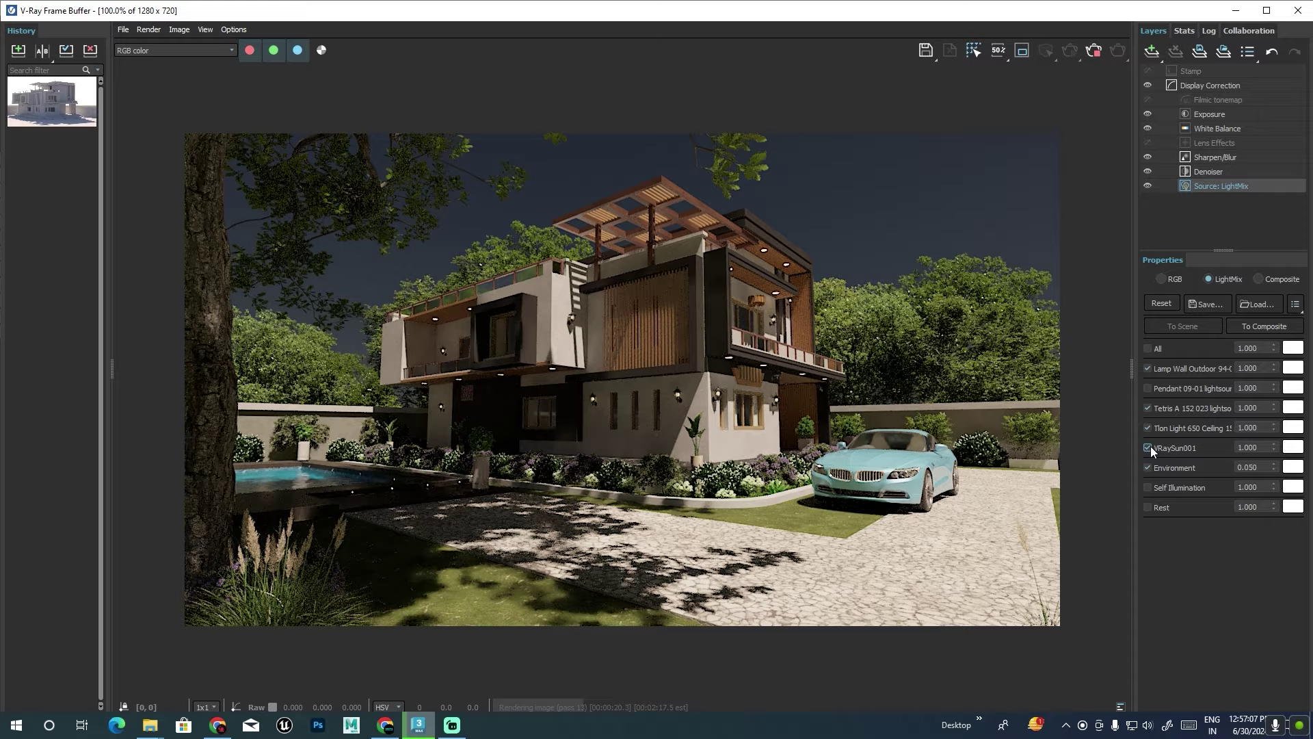
pyautogui.click(1149, 448)
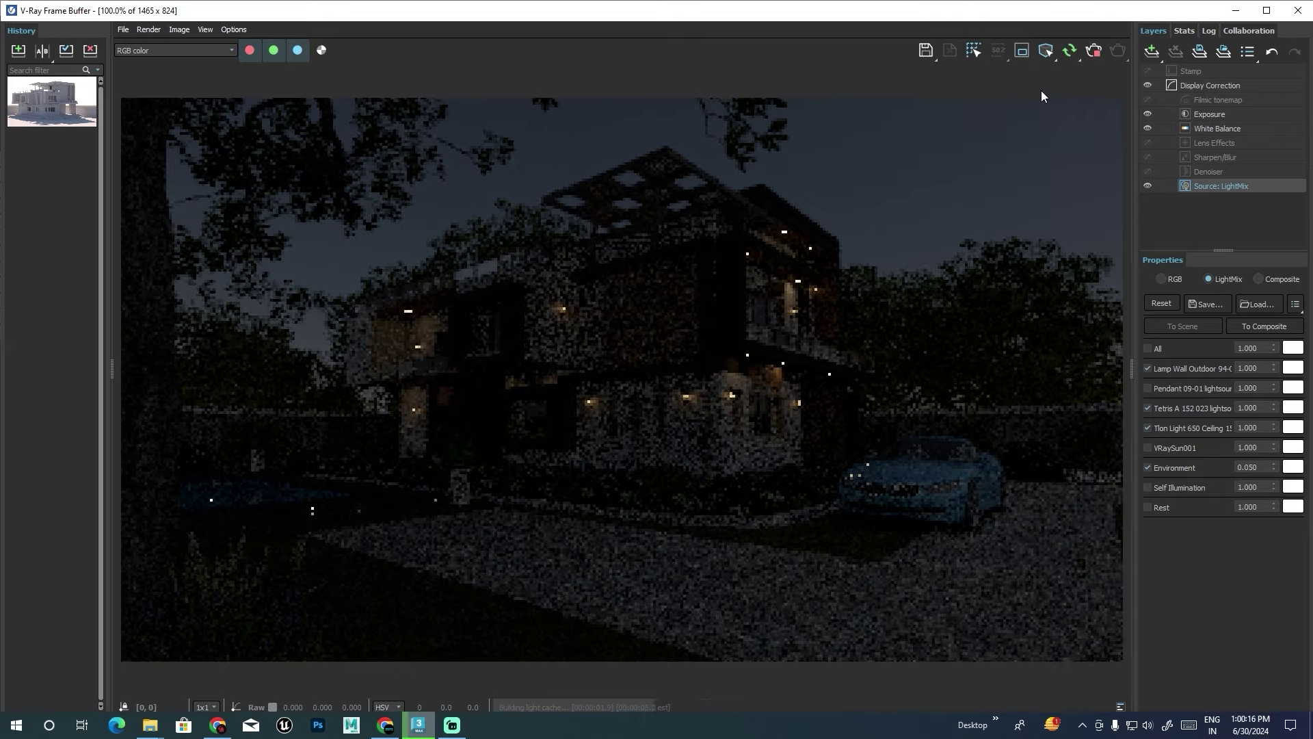
pyautogui.click(1053, 57)
pyautogui.click(1052, 71)
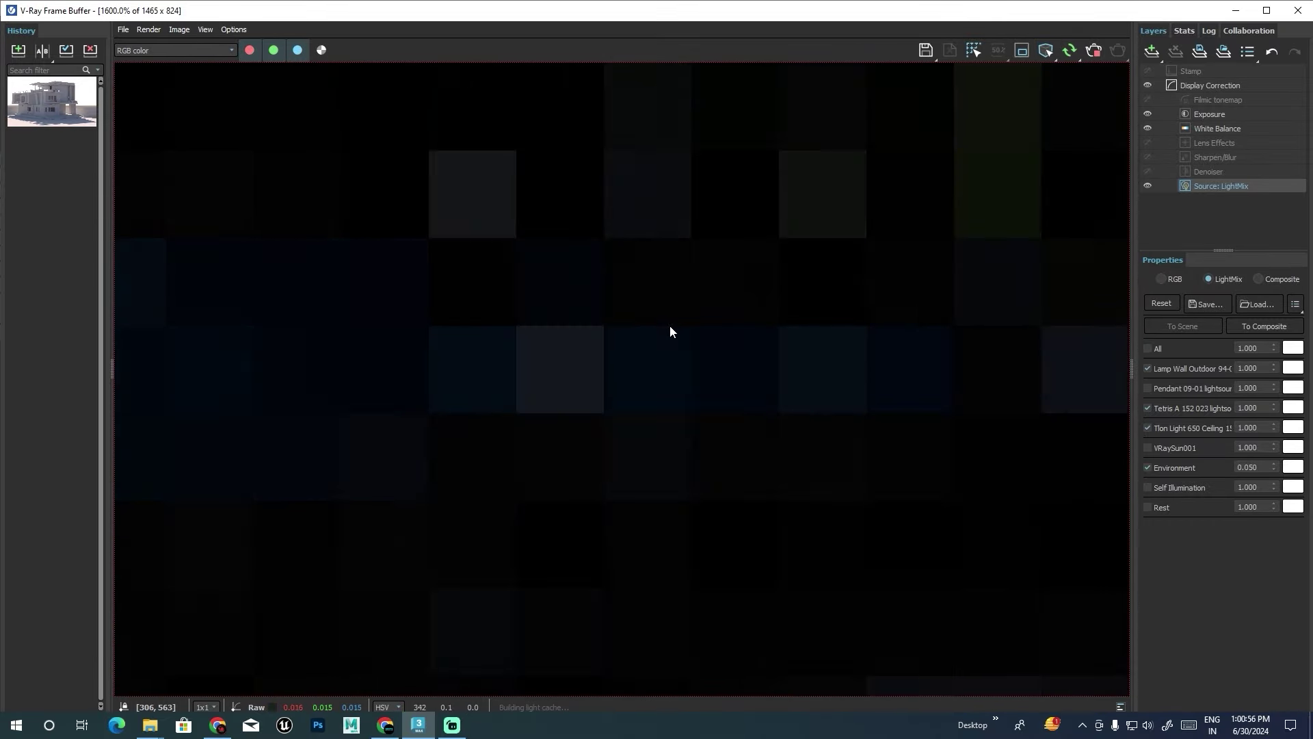
pyautogui.doubleClick(692, 305)
# Close the frame buffer and select the wall lantern's VRayLight.
pyautogui.click(1297, 11)
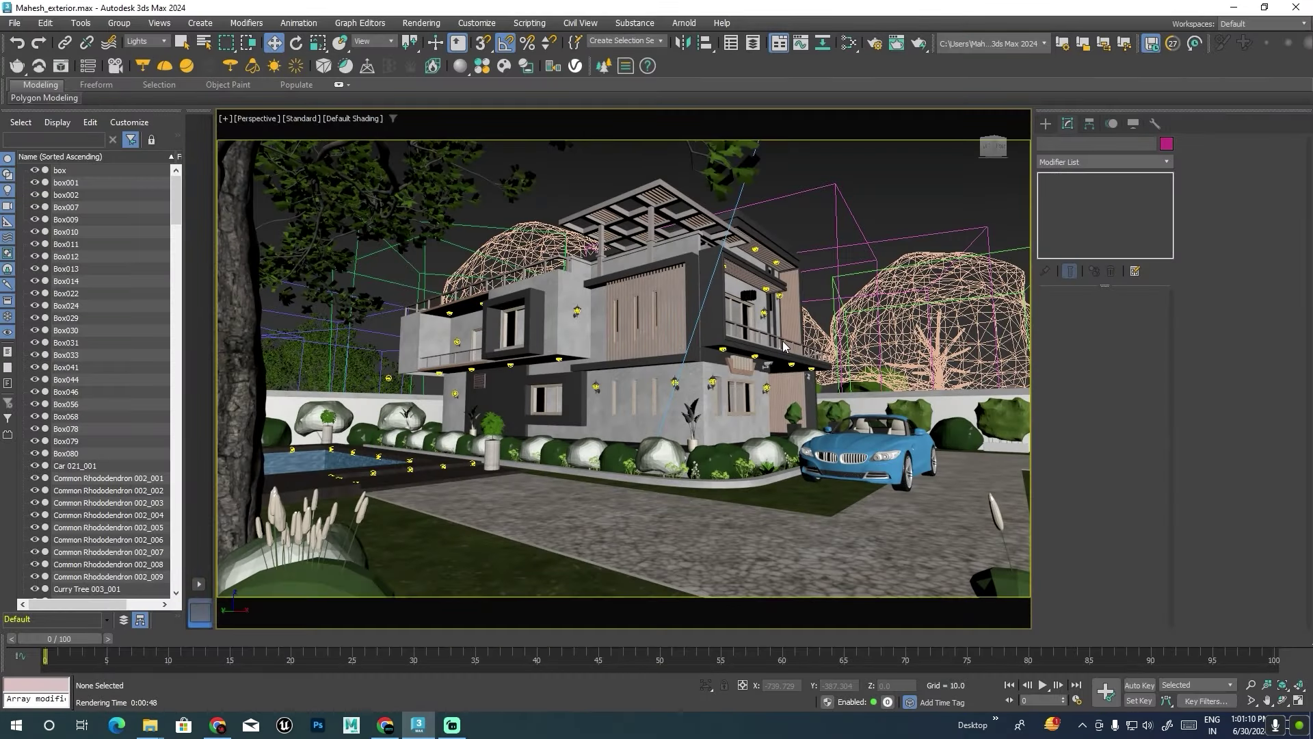
pyautogui.scroll(5, 679, 379)
pyautogui.scroll(3, 737, 405)
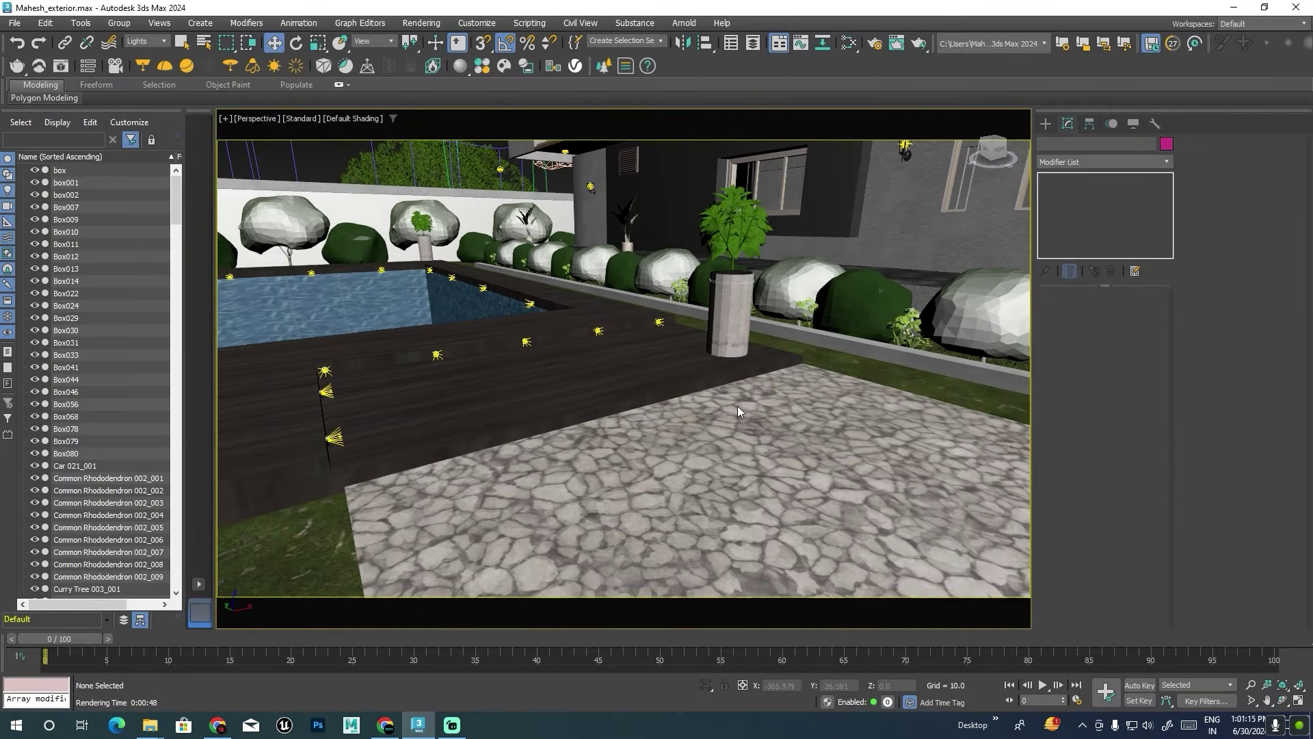
pyautogui.click(598, 330)
pyautogui.scroll(-5, 713, 387)
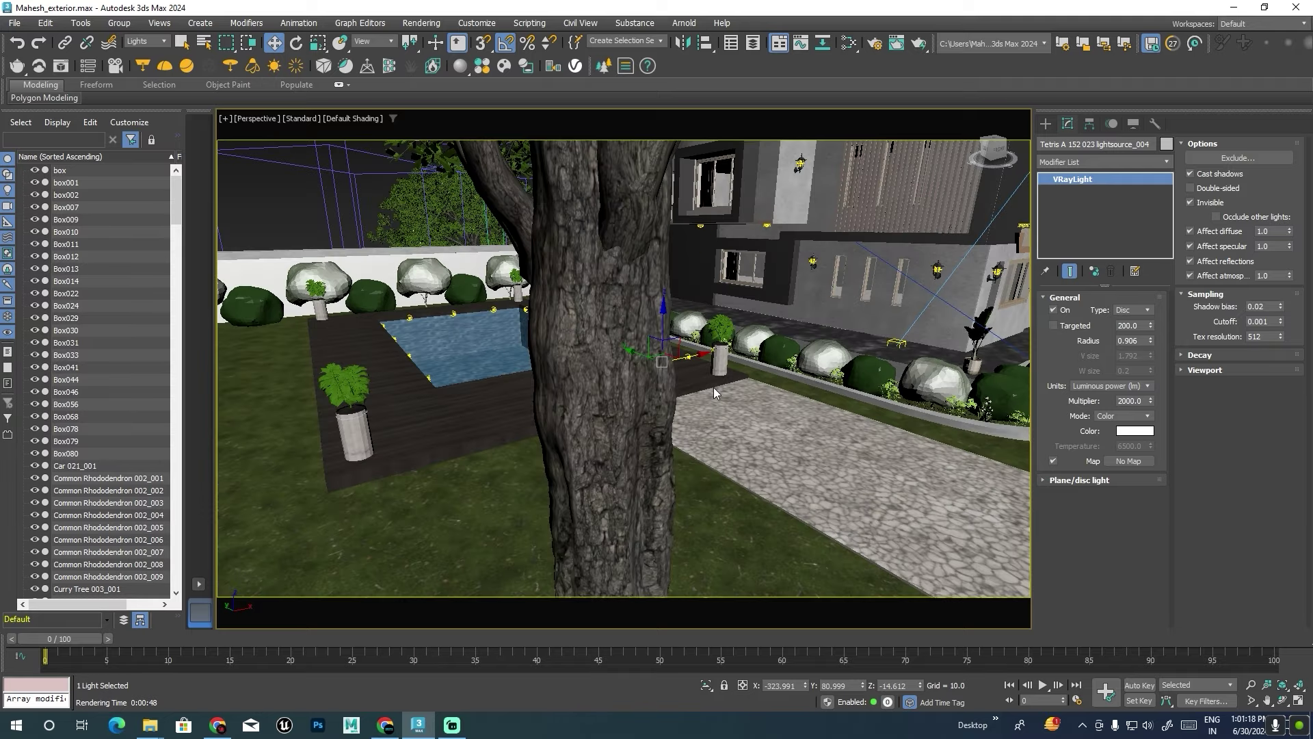
pyautogui.scroll(-3, 911, 306)
pyautogui.keyDown('alt'); pyautogui.moveTo(911, 307); pyautogui.dragTo(661, 317, button='middle'); pyautogui.keyUp('alt')
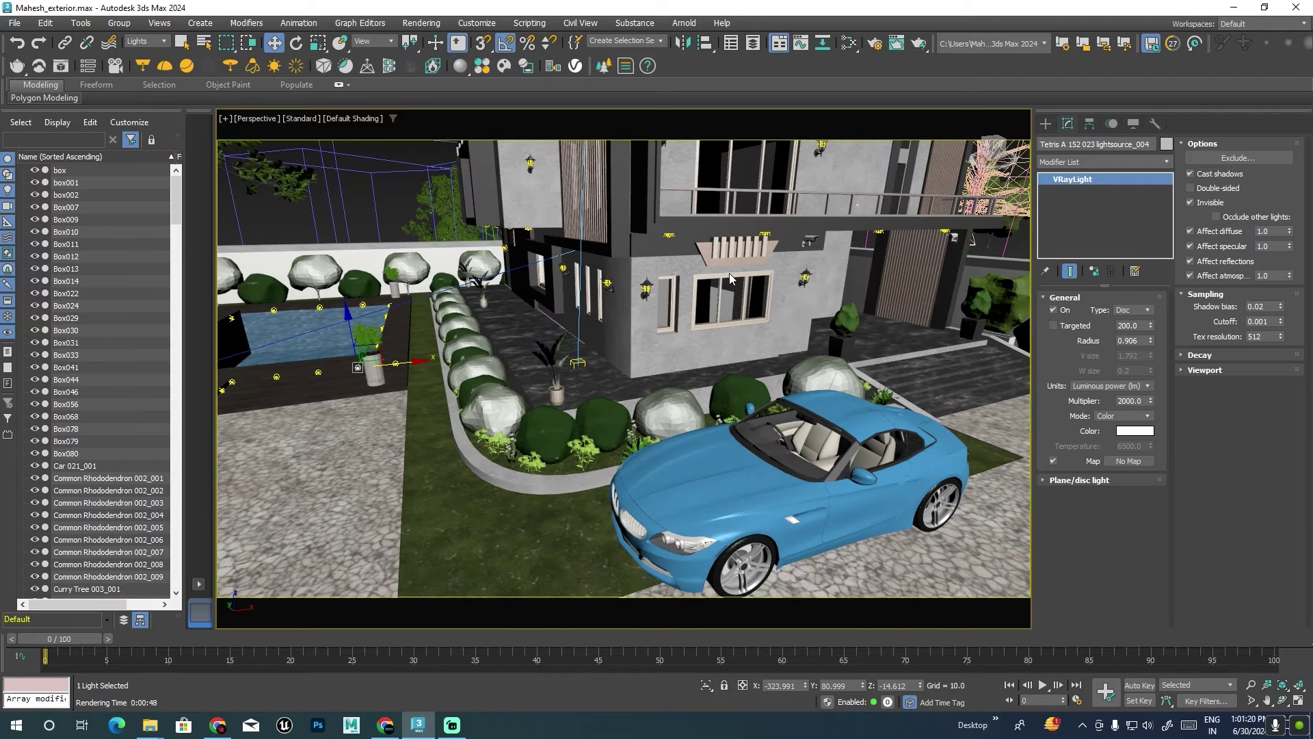
pyautogui.scroll(3, 729, 273)
pyautogui.moveTo(743, 276)
pyautogui.keyDown('alt'); pyautogui.mouseDown(button='middle')
pyautogui.moveTo(783, 300)
pyautogui.moveTo(790, 282)
pyautogui.mouseUp(button='middle'); pyautogui.keyUp('alt')
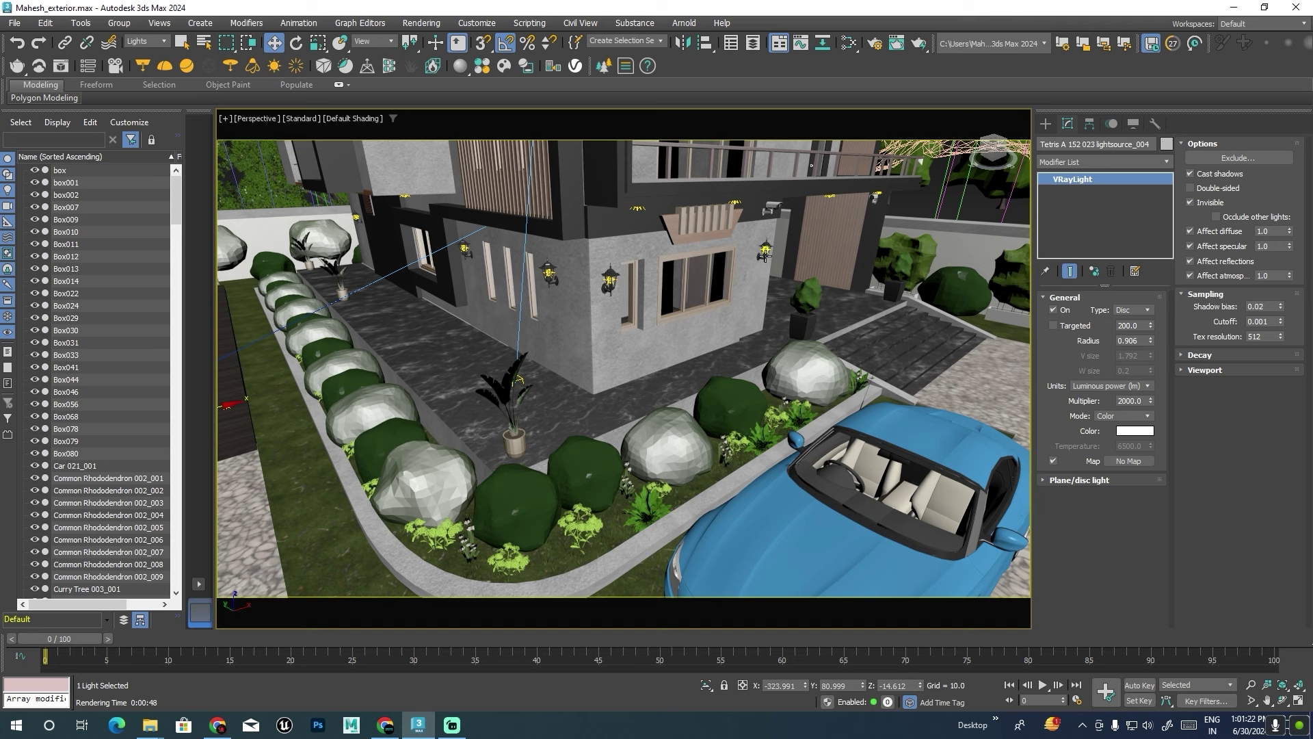
pyautogui.scroll(-3, 720, 301)
pyautogui.scroll(10, 733, 282)
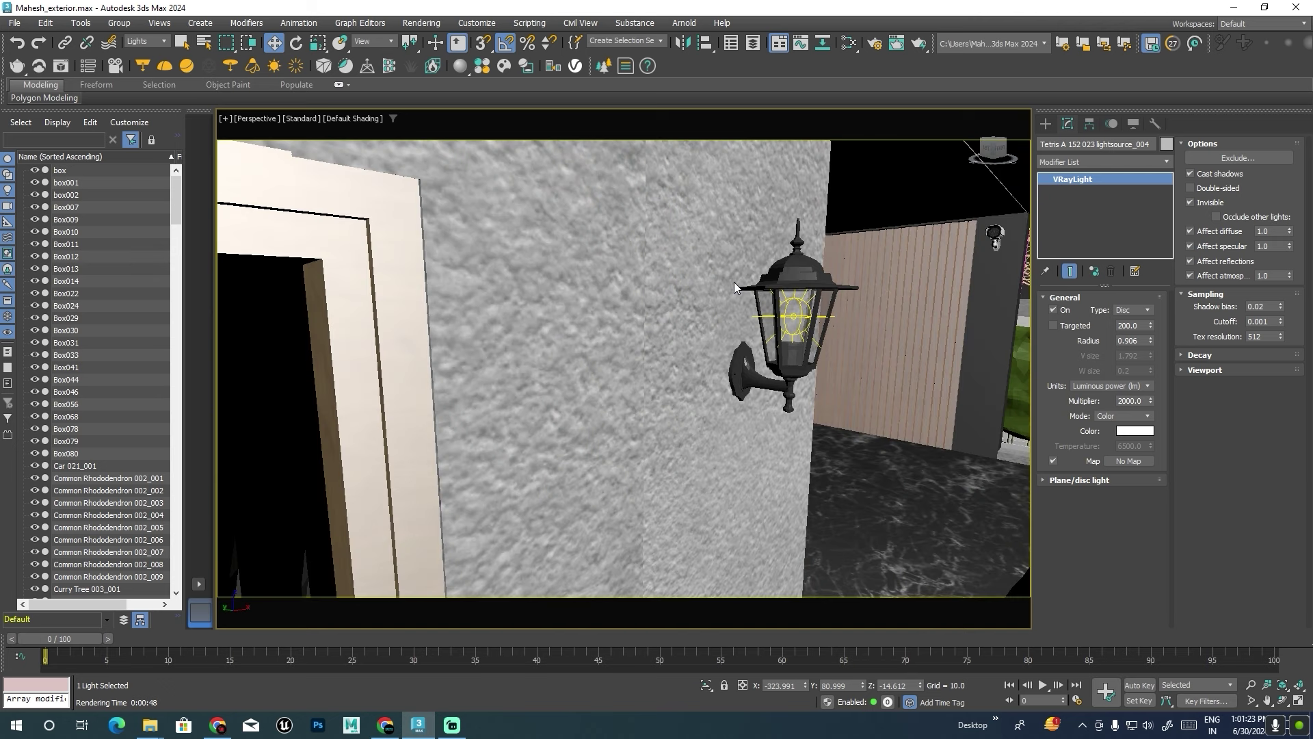
pyautogui.click(797, 316)
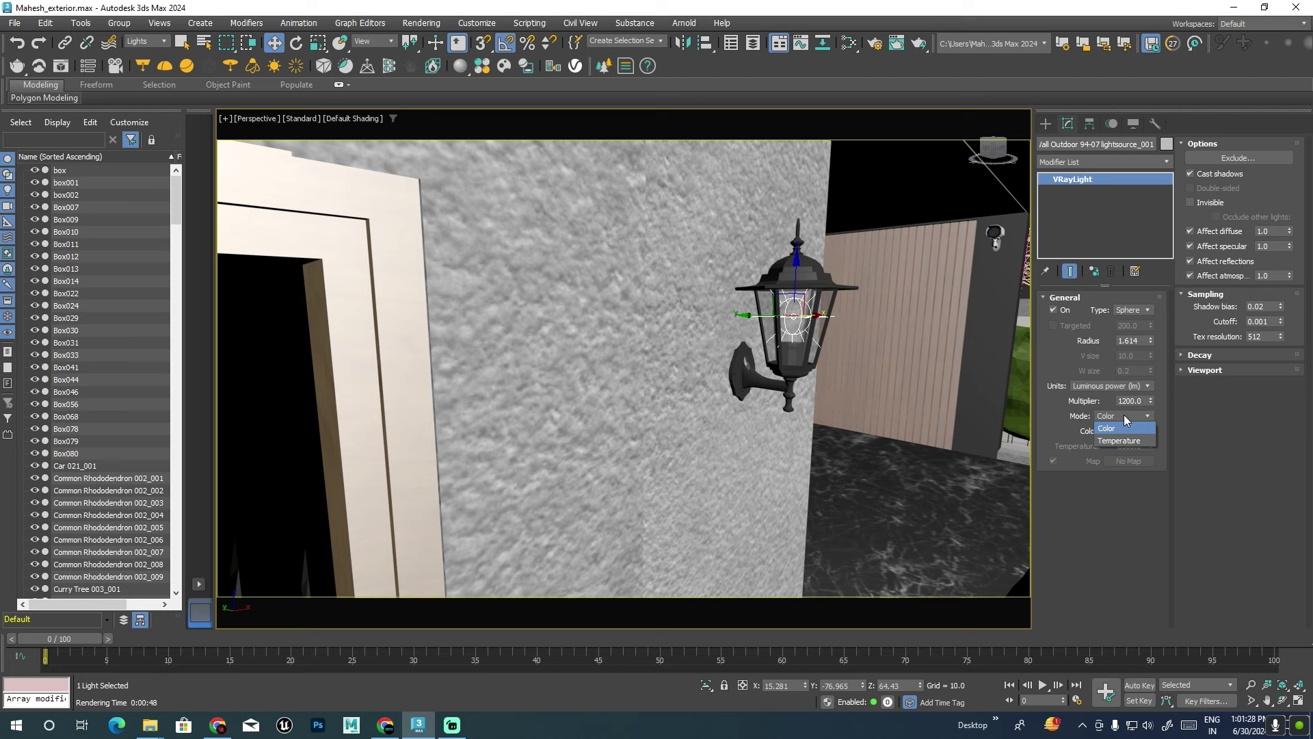
# Set the lantern light's colour swatch to white.
pyautogui.click(1127, 429)
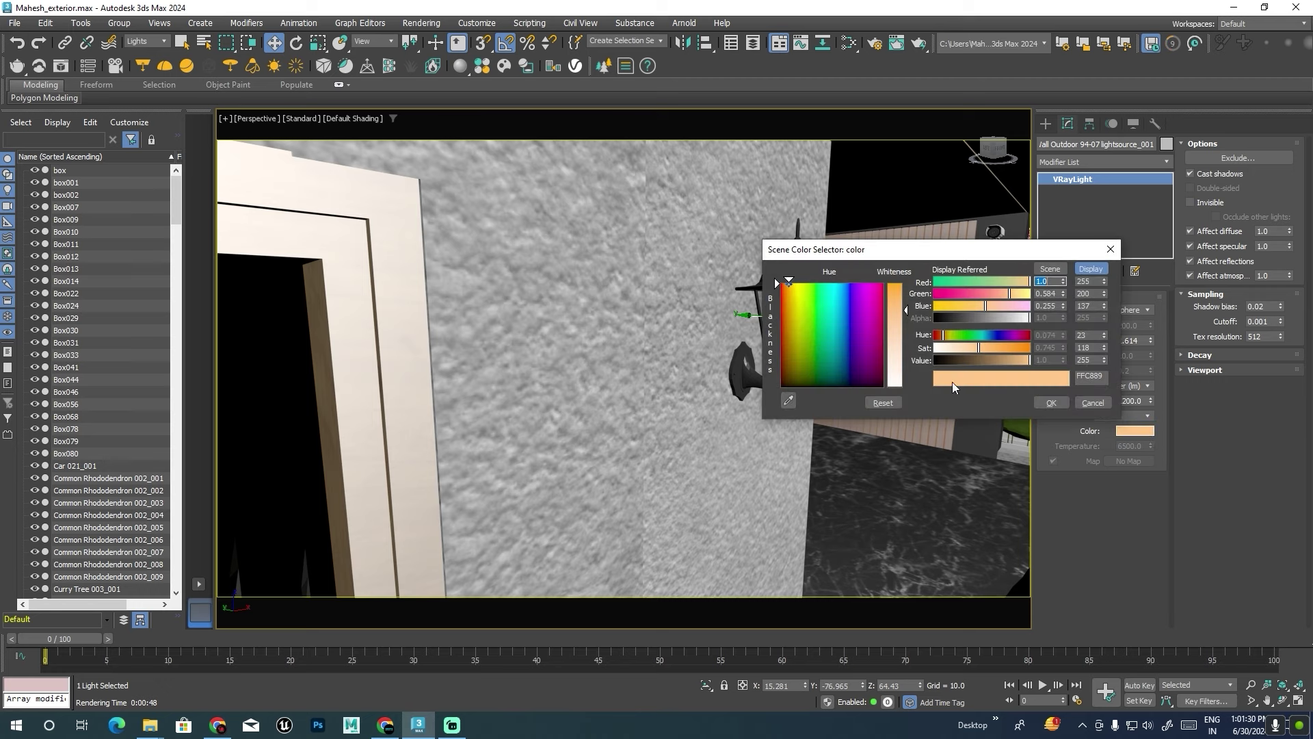
pyautogui.moveTo(951, 351); pyautogui.dragTo(934, 351)
pyautogui.click(1051, 402)
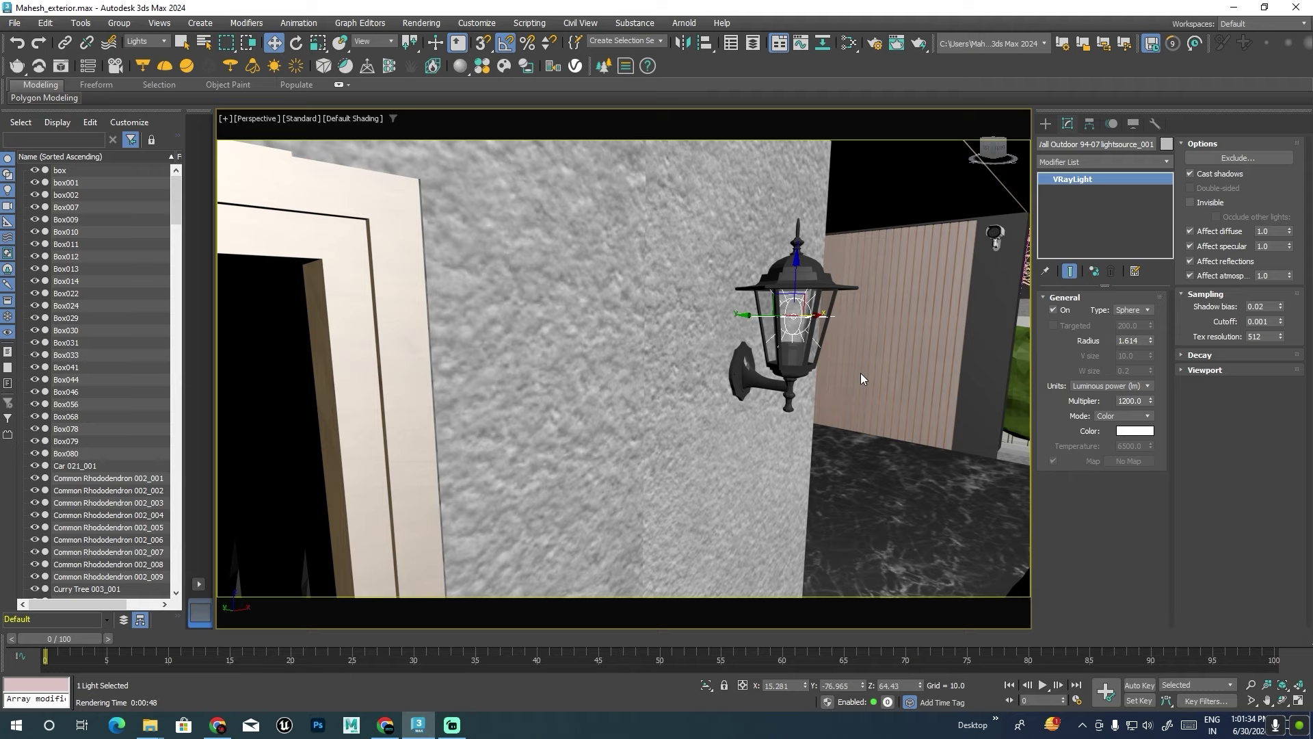
pyautogui.hotkey('shift', 'z')
pyautogui.hotkey('shift', 'z')
pyautogui.hotkey('shift', 'z')
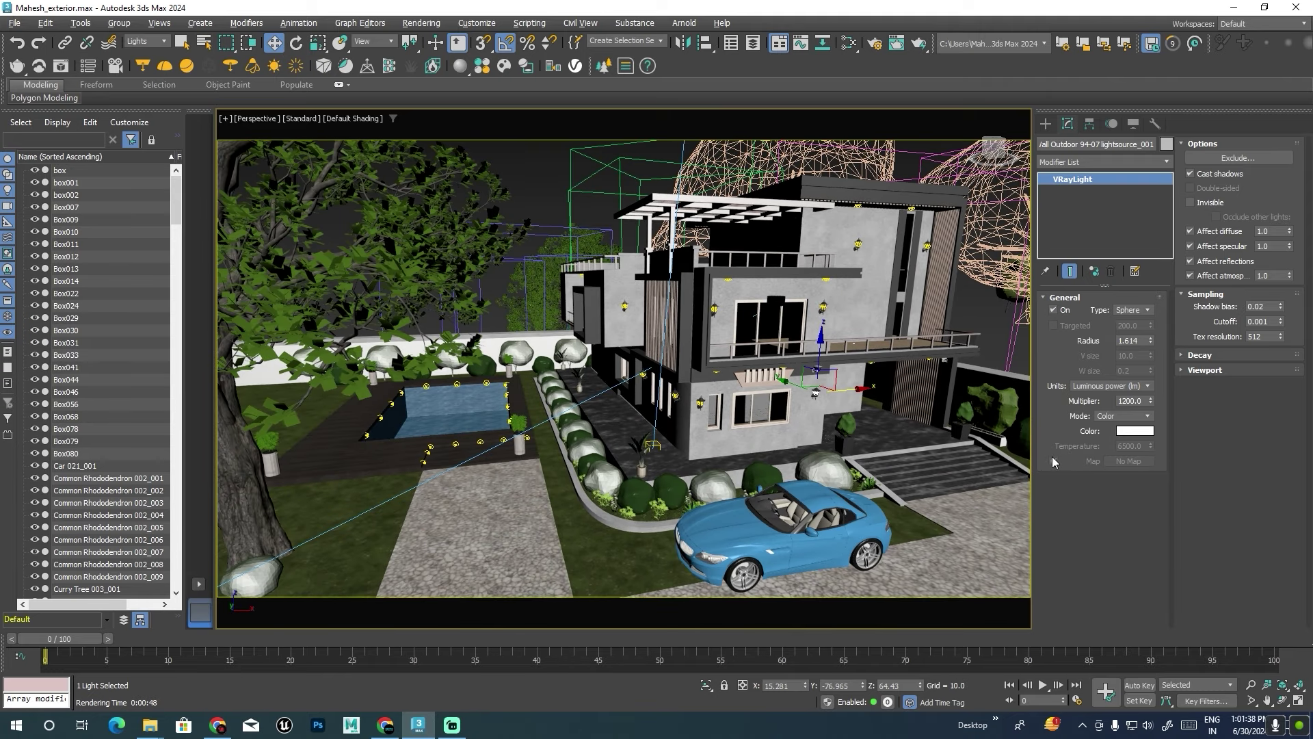
# Switch the light's colour mode to Temperature at 6500, then maximize the Top viewport.
pyautogui.click(1122, 415)
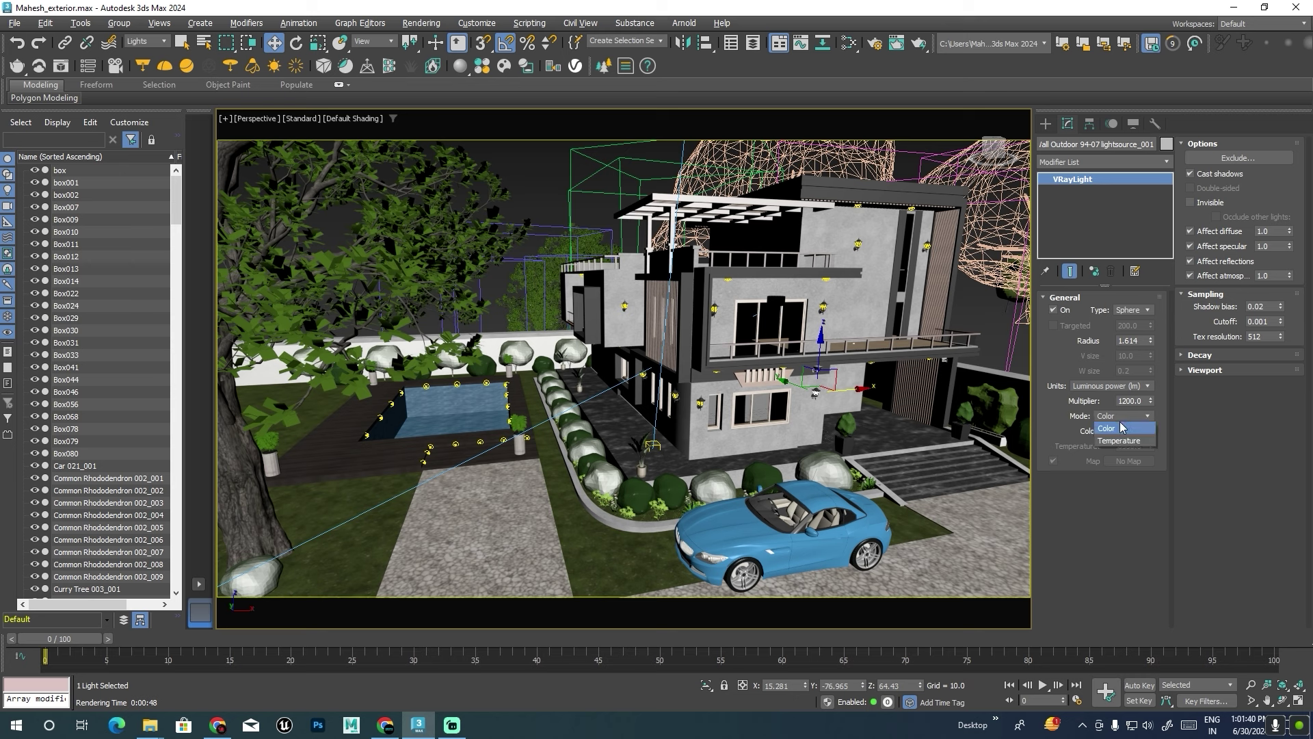
pyautogui.click(1120, 431)
pyautogui.click(1122, 416)
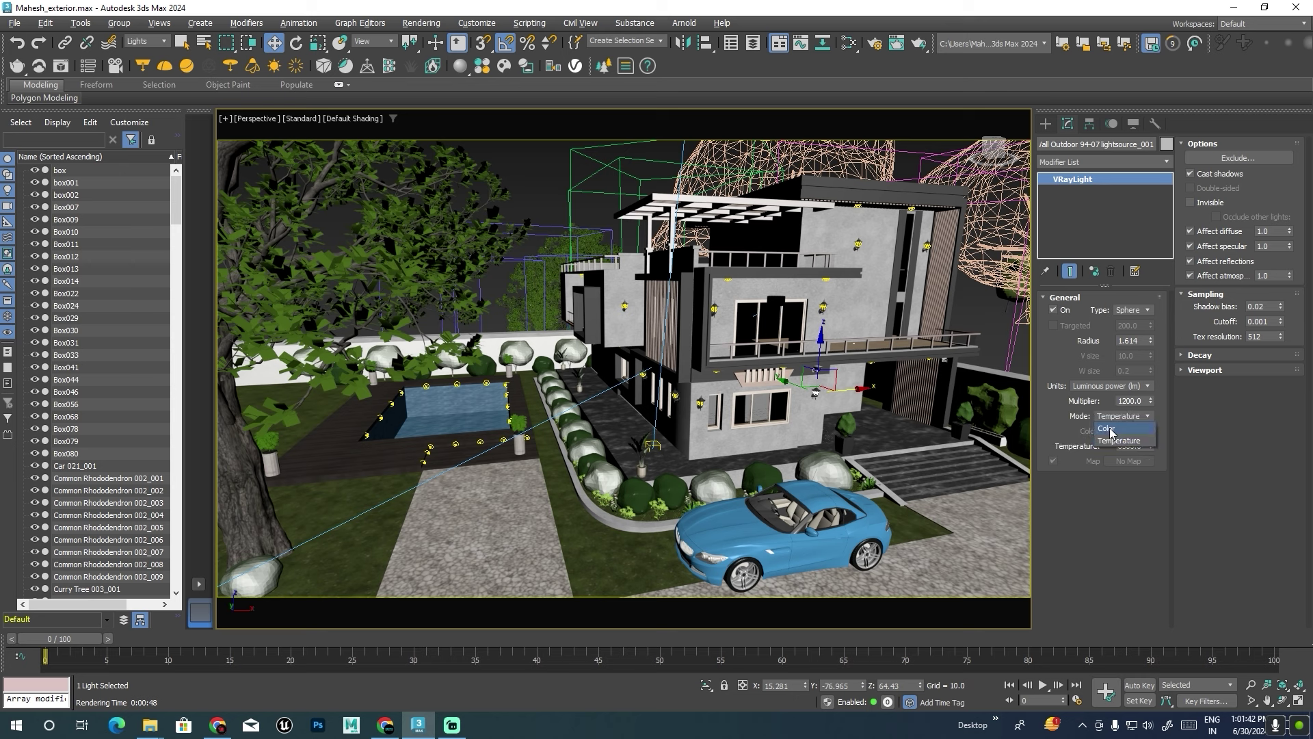
pyautogui.click(1121, 416)
pyautogui.click(1109, 442)
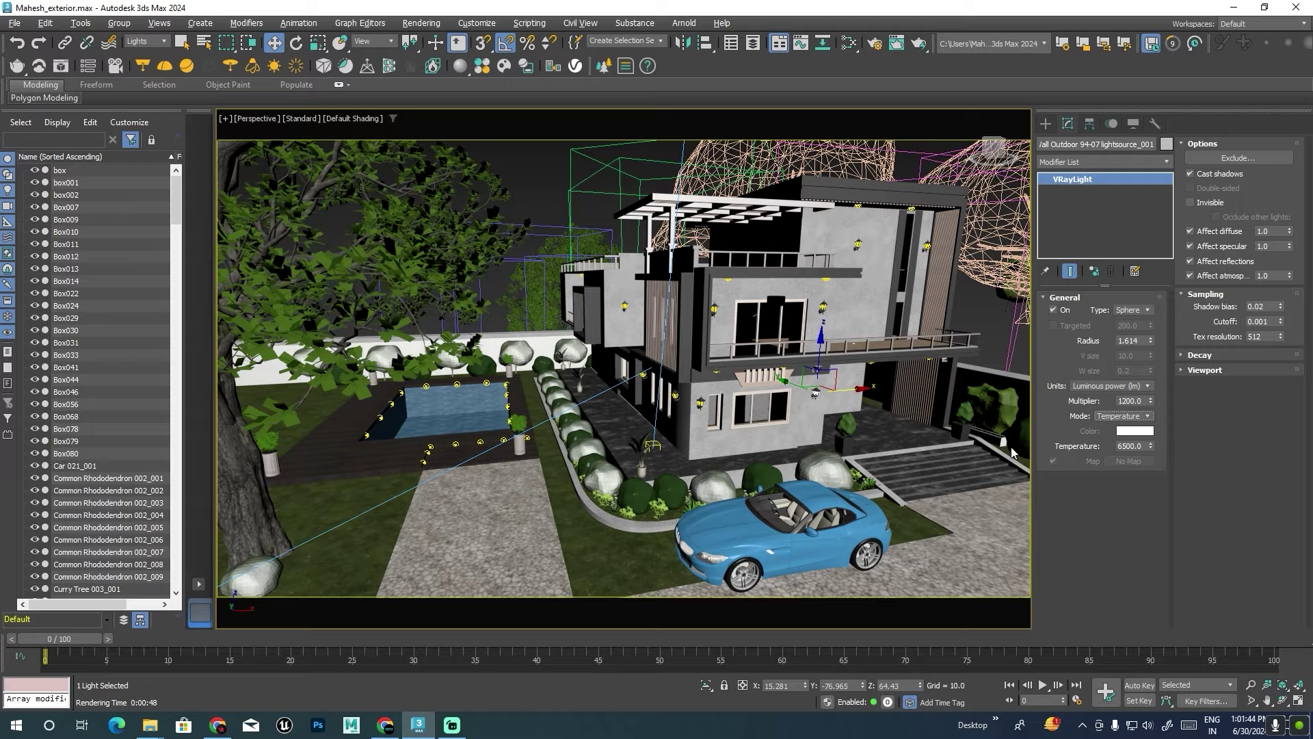
pyautogui.scroll(-5, 1011, 451)
pyautogui.keyDown('alt'); pyautogui.moveTo(1011, 452); pyautogui.dragTo(799, 379, button='middle'); pyautogui.keyUp('alt')
pyautogui.scroll(5, 799, 379)
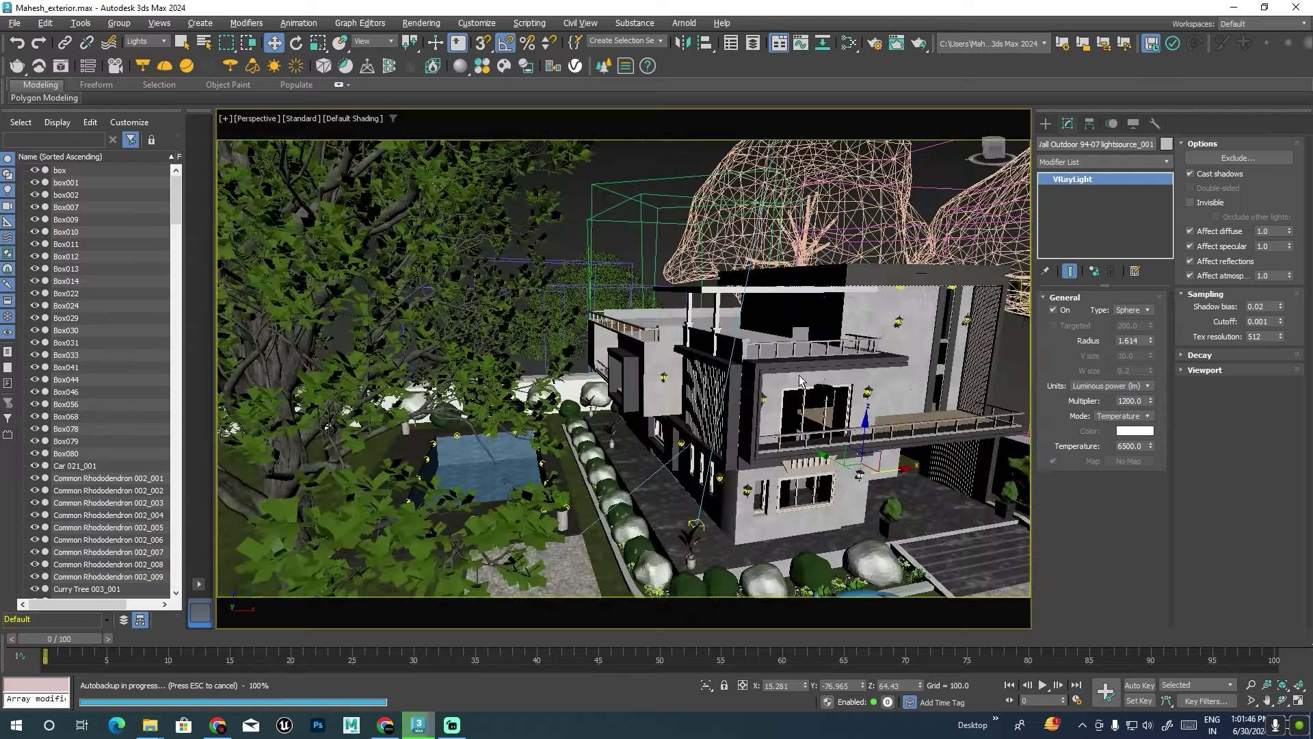
pyautogui.keyDown('alt'); pyautogui.moveTo(943, 367); pyautogui.dragTo(958, 319, button='middle'); pyautogui.keyUp('alt')
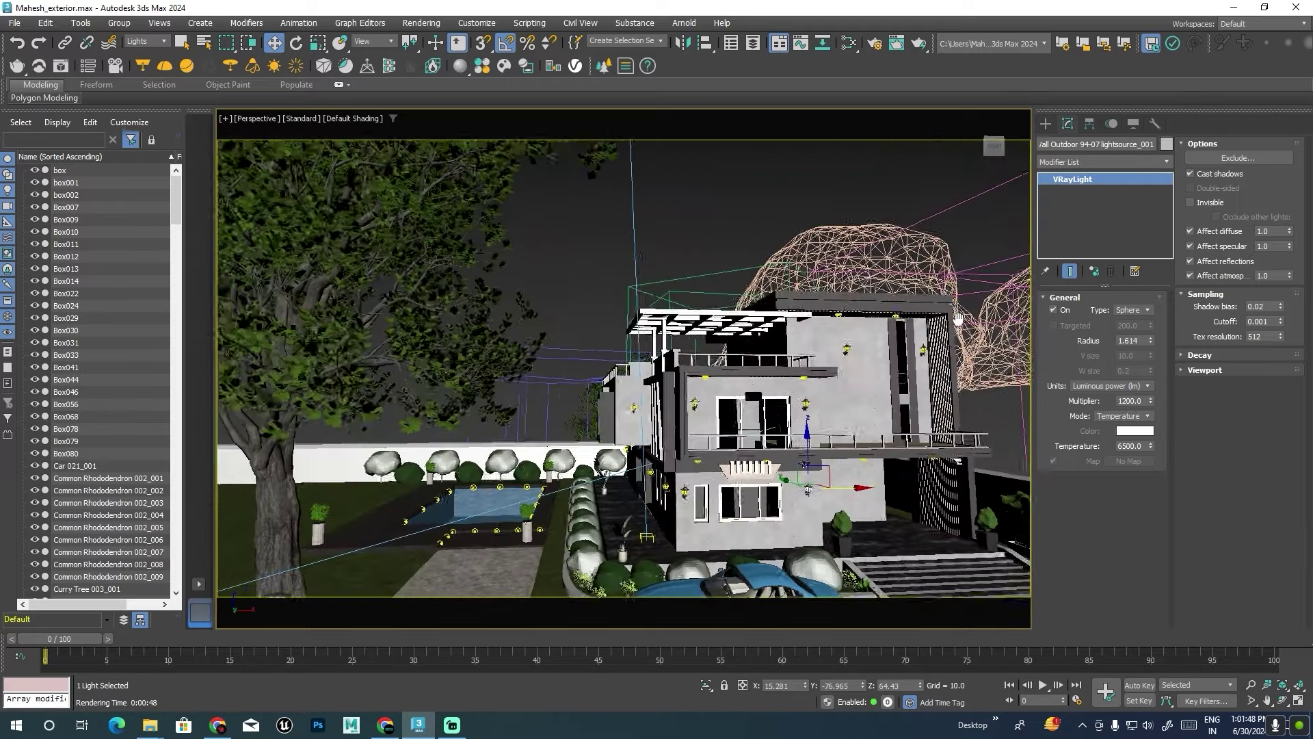
pyautogui.hotkey('alt', 'w')
pyautogui.hotkey('alt', 'w')
# Start a new VRayLight from Create > Lights > VRay.
pyautogui.moveTo(770, 318); pyautogui.dragTo(632, 300, button='middle')
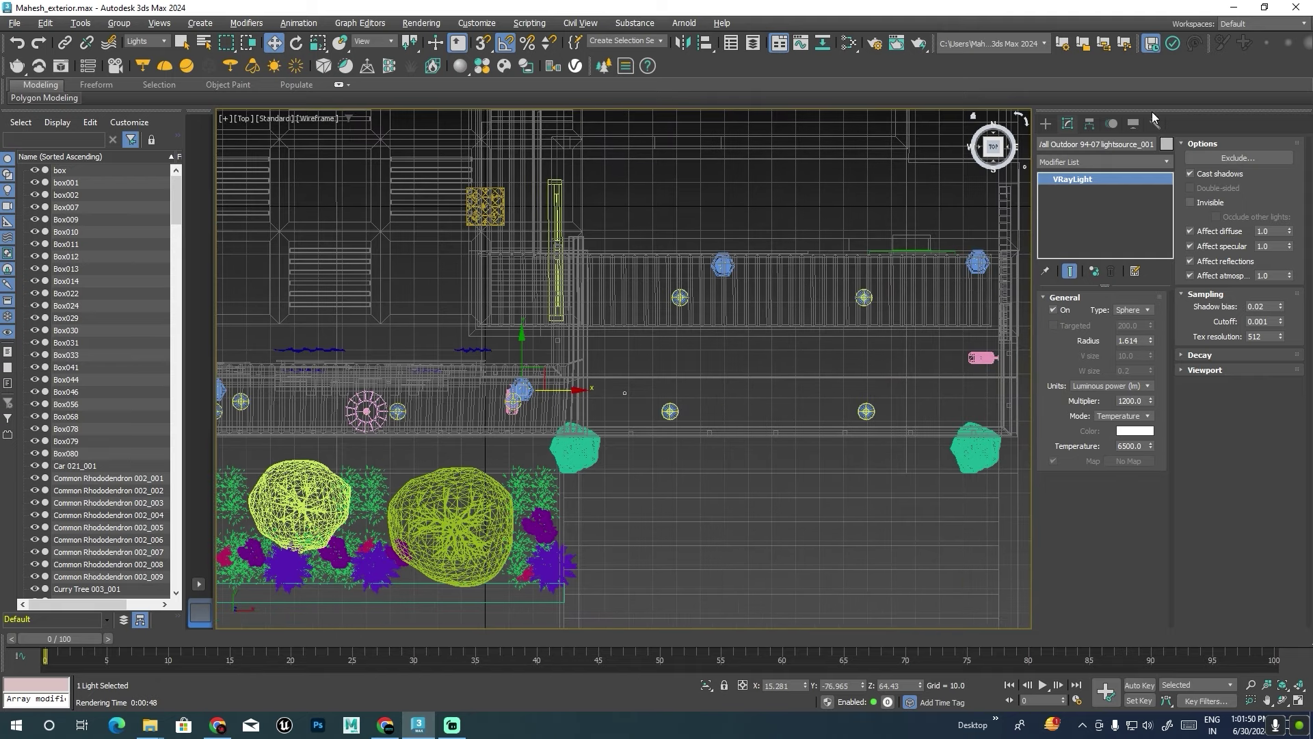
pyautogui.click(1046, 124)
pyautogui.click(1082, 145)
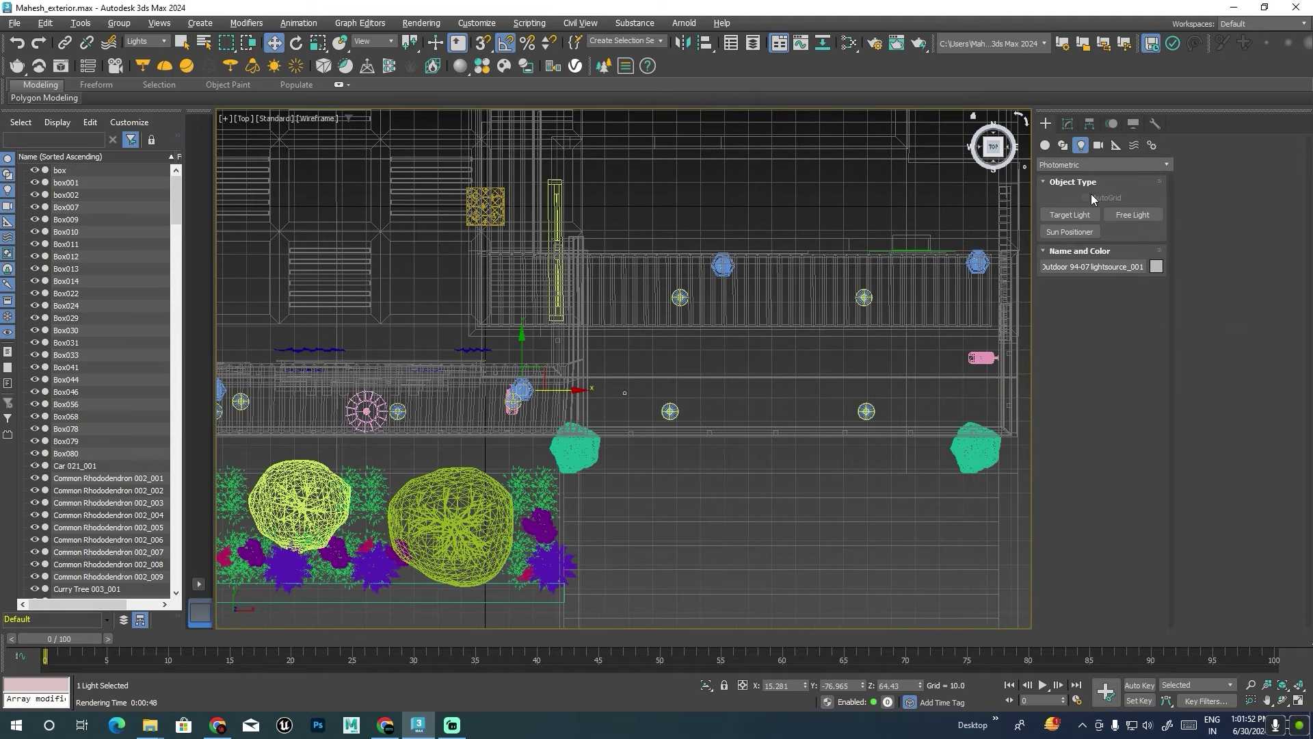
pyautogui.click(1096, 167)
pyautogui.click(1057, 202)
pyautogui.click(1083, 223)
# Draw a Plane-type VRayLight beside the right slat panel in Top view, undoing a stray sphere light.
pyautogui.moveTo(559, 351); pyautogui.dragTo(653, 320, button='middle')
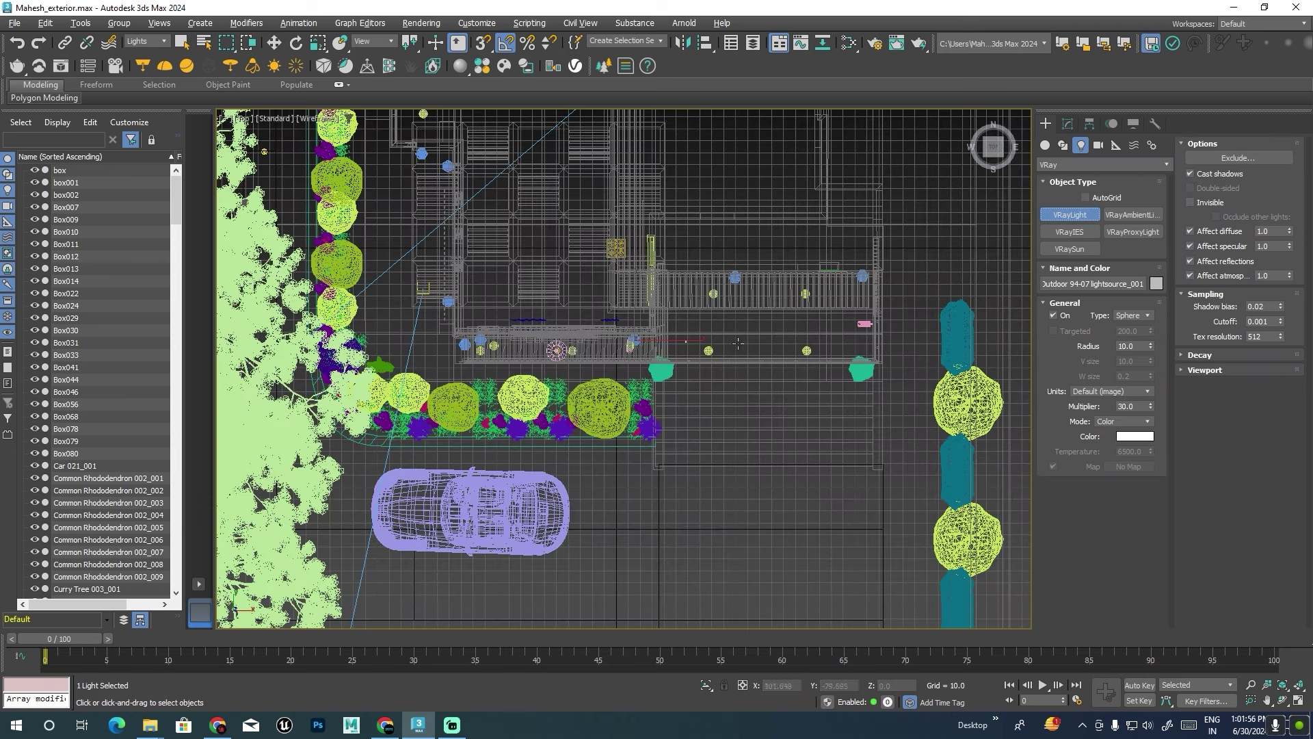
pyautogui.moveTo(797, 304); pyautogui.dragTo(800, 315, button='middle')
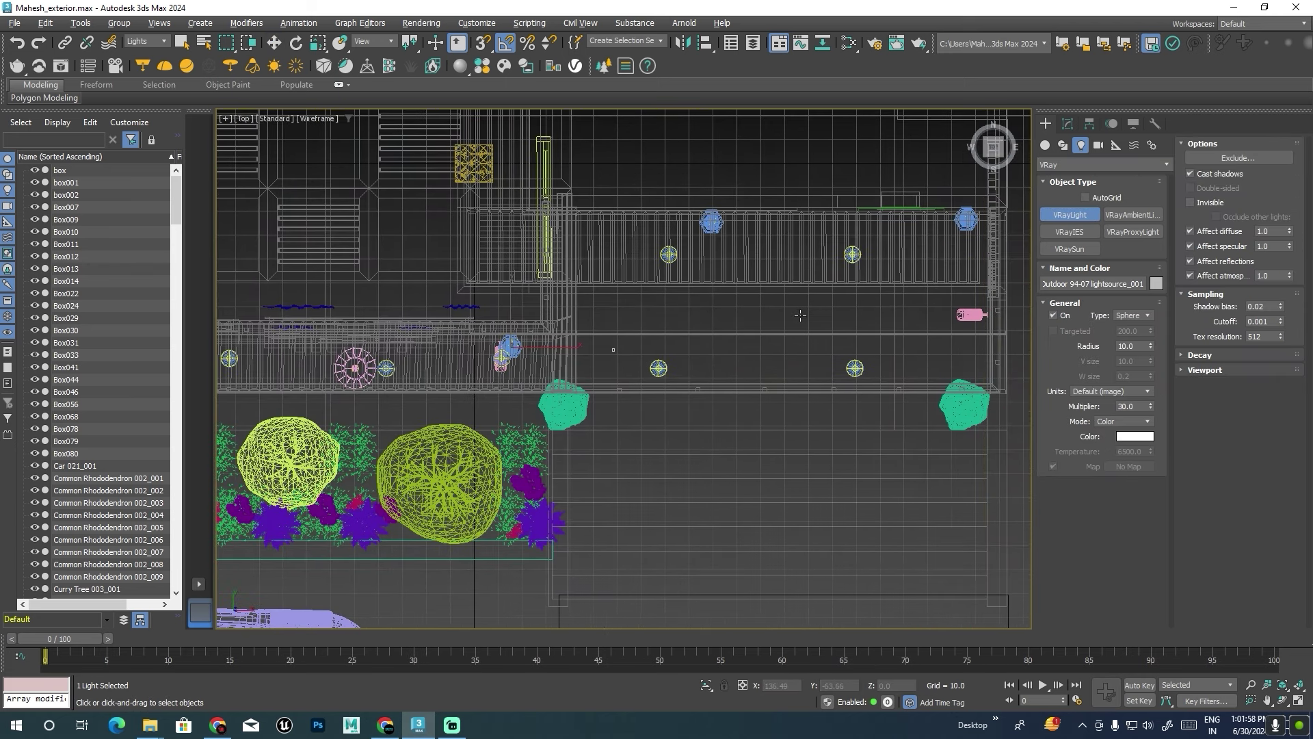
pyautogui.moveTo(880, 298); pyautogui.dragTo(765, 284, button='middle')
pyautogui.moveTo(867, 198); pyautogui.dragTo(868, 258)
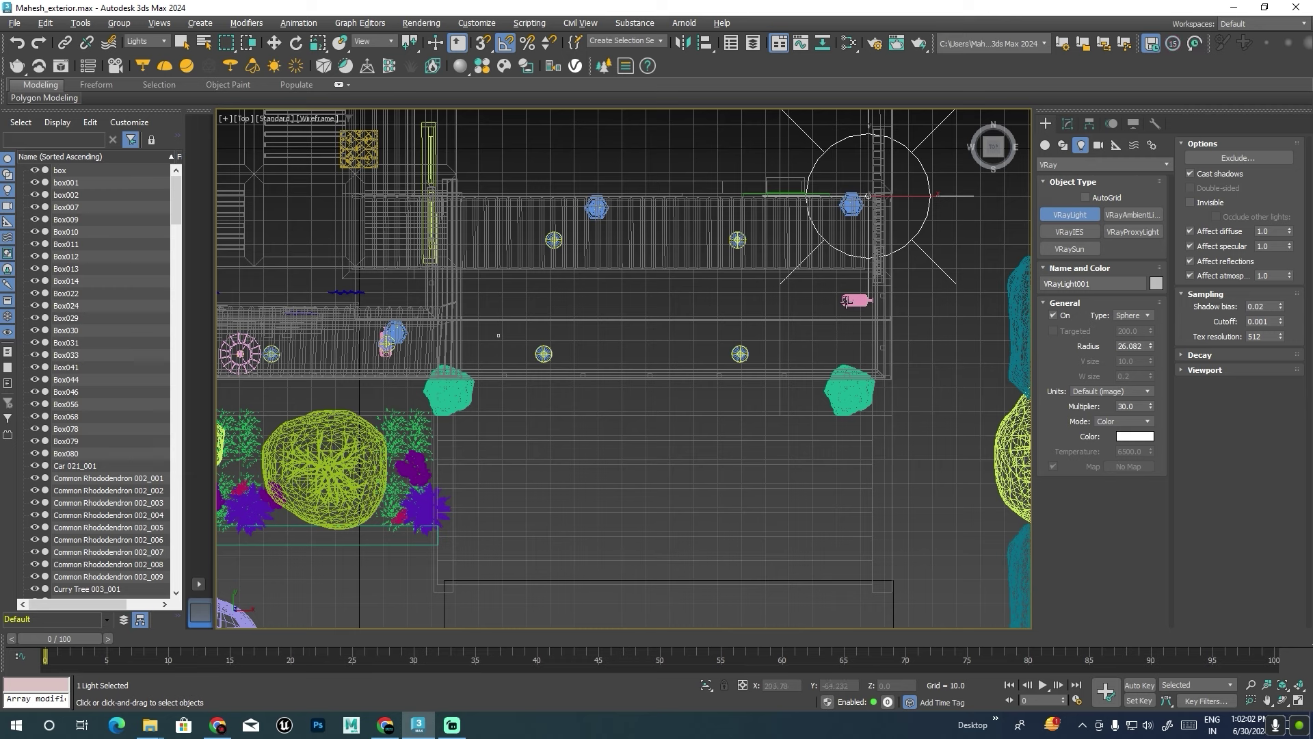
pyautogui.hotkey('ctrl', 'z')
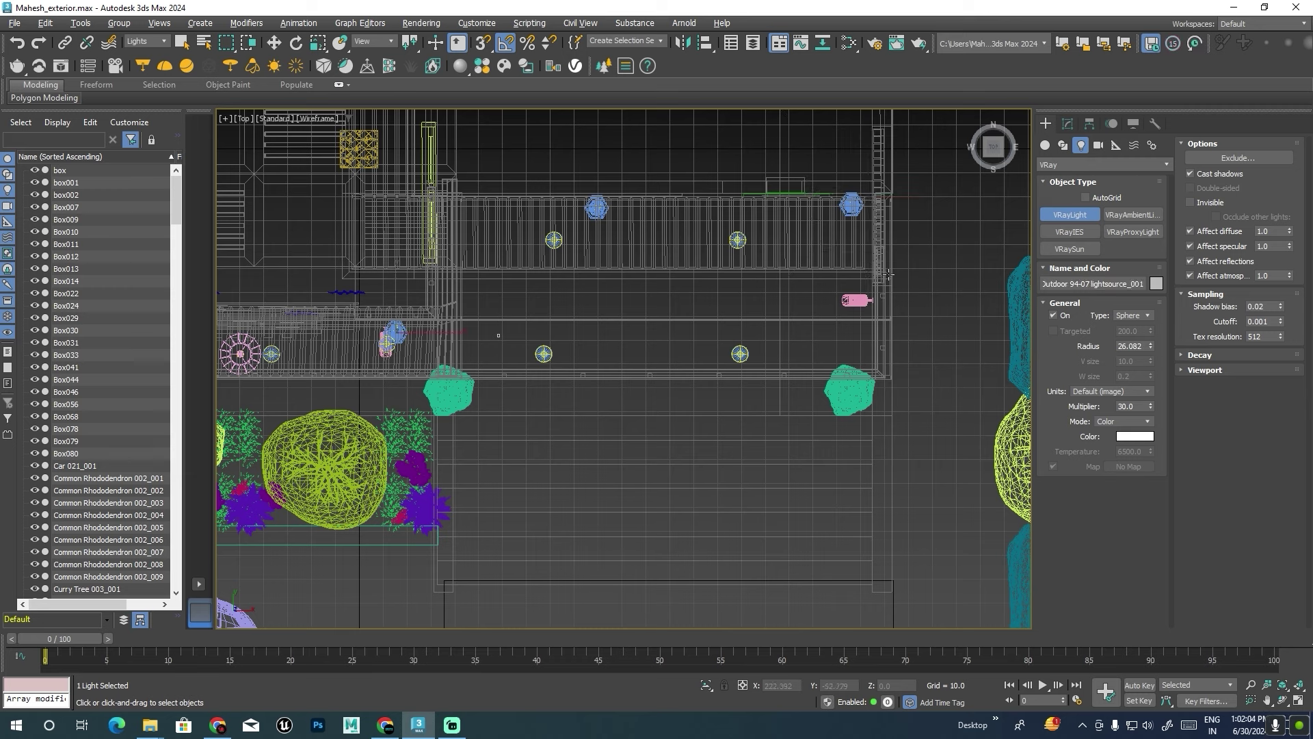
pyautogui.click(1072, 215)
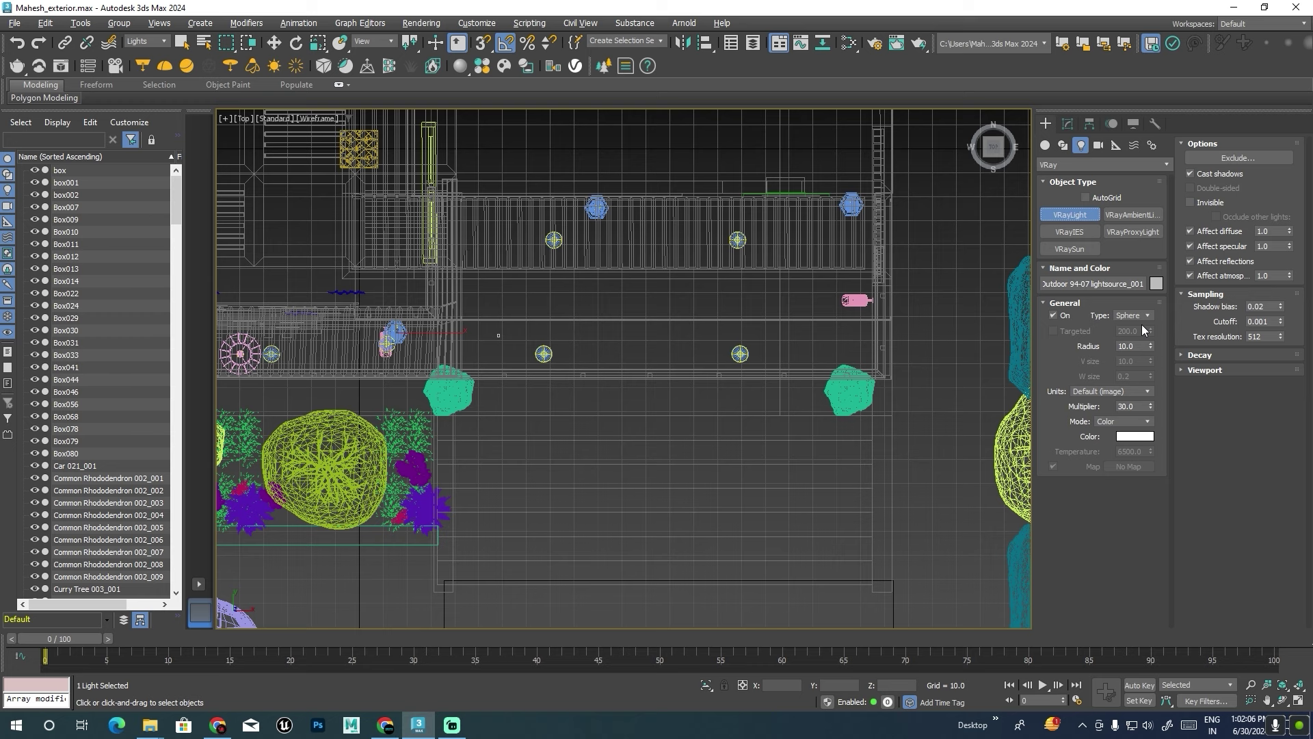
pyautogui.click(1133, 316)
pyautogui.click(1128, 328)
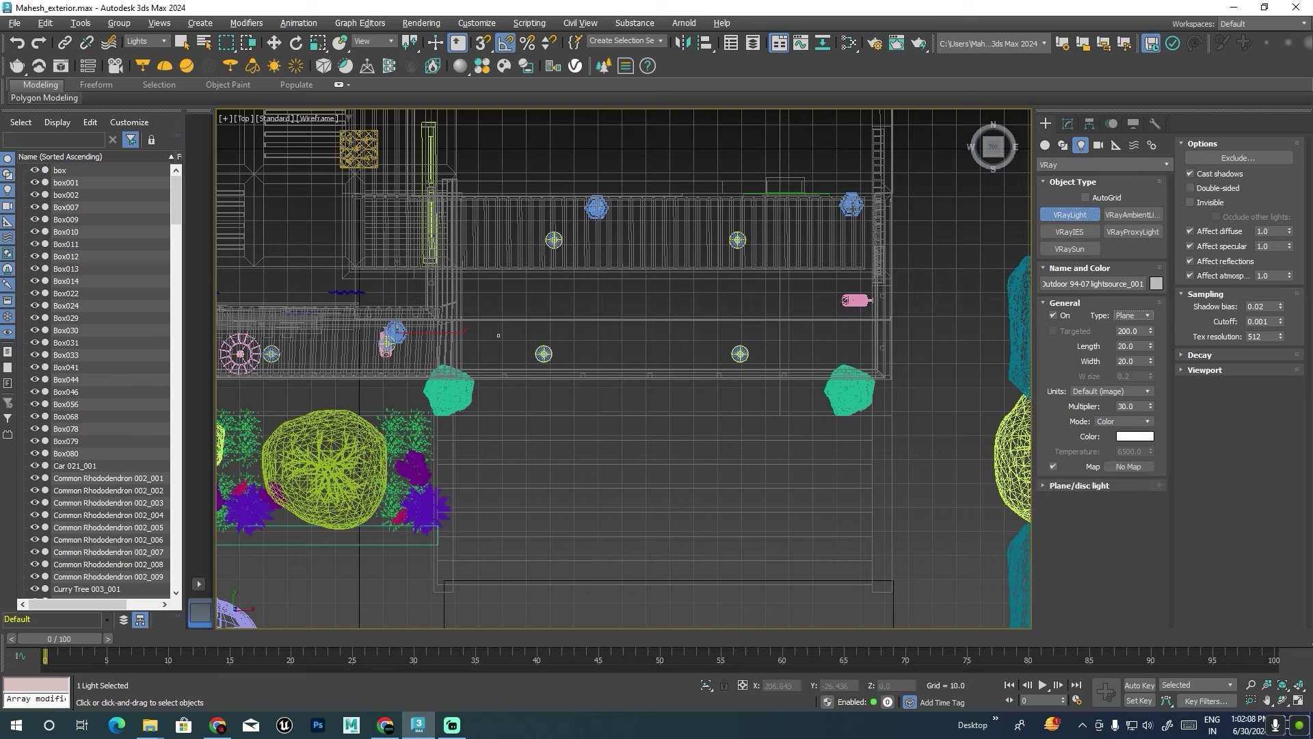
pyautogui.moveTo(853, 207); pyautogui.dragTo(867, 385)
# In perspective, move the plane light up beside the slat panel.
pyautogui.press('w')
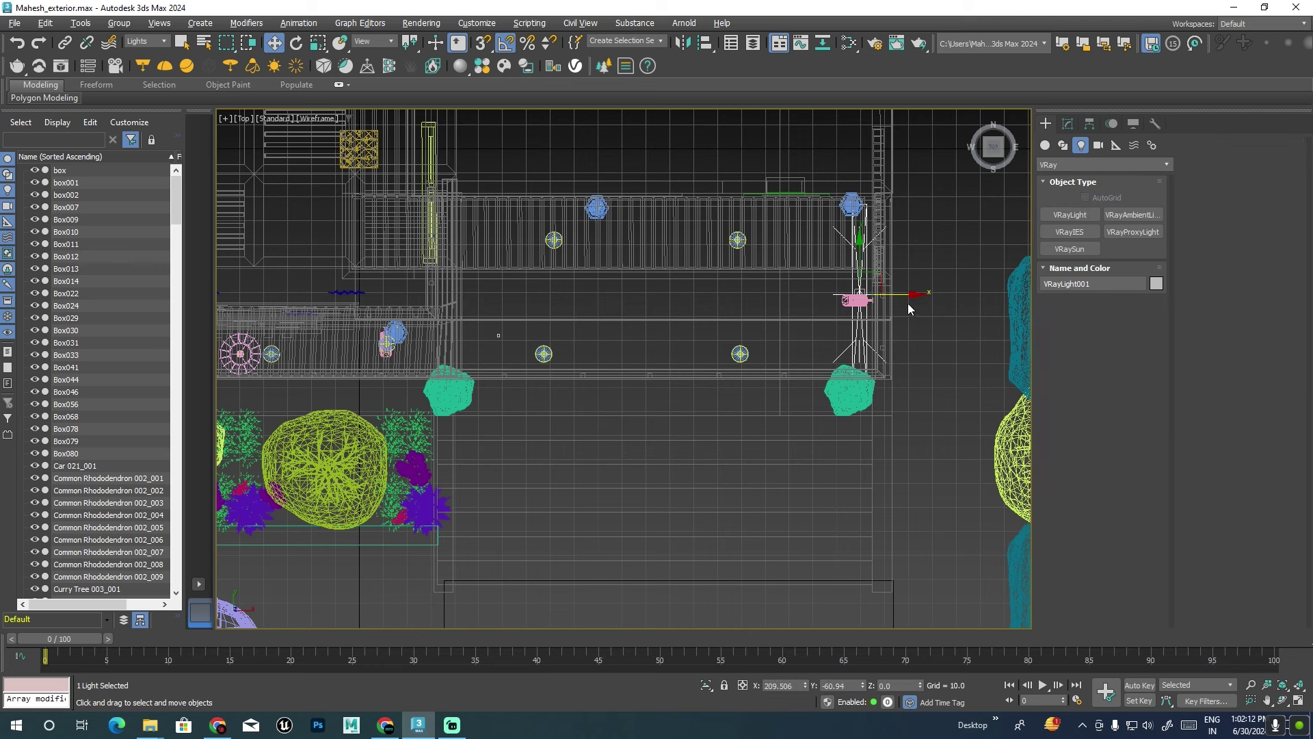
pyautogui.press('p')
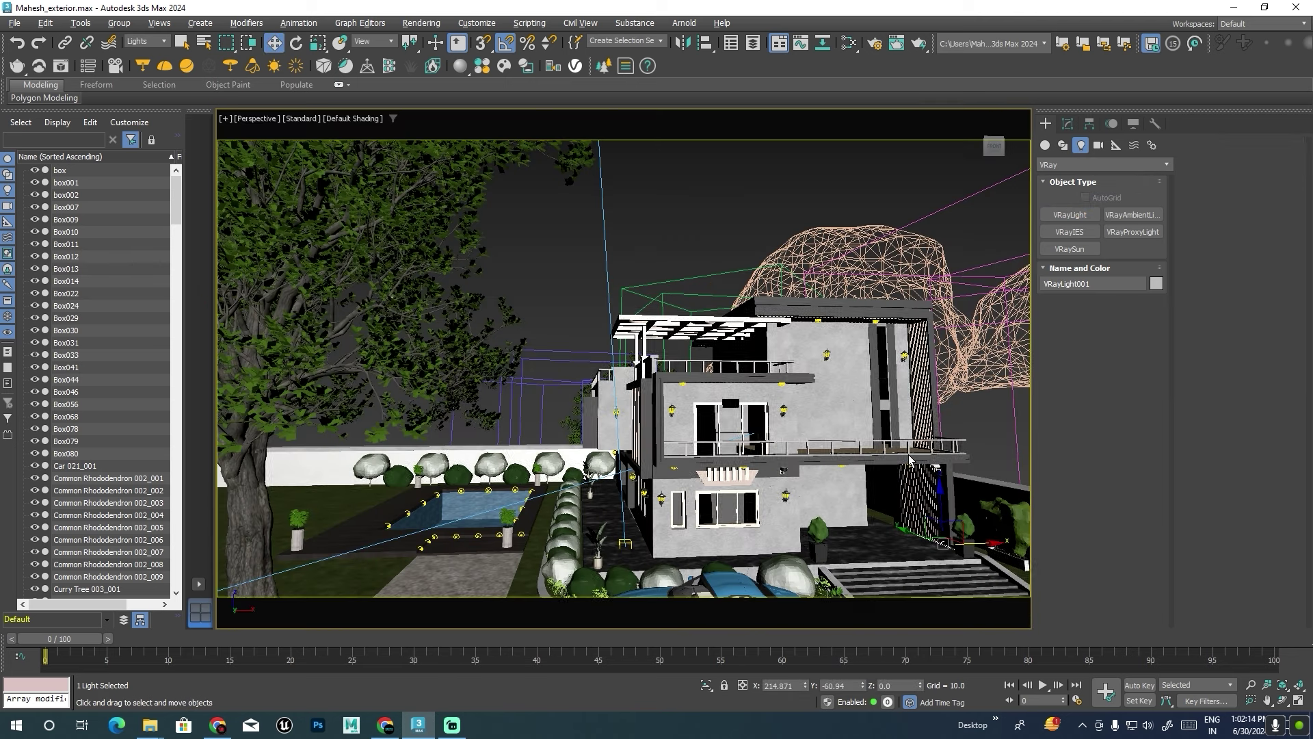
pyautogui.press('z')
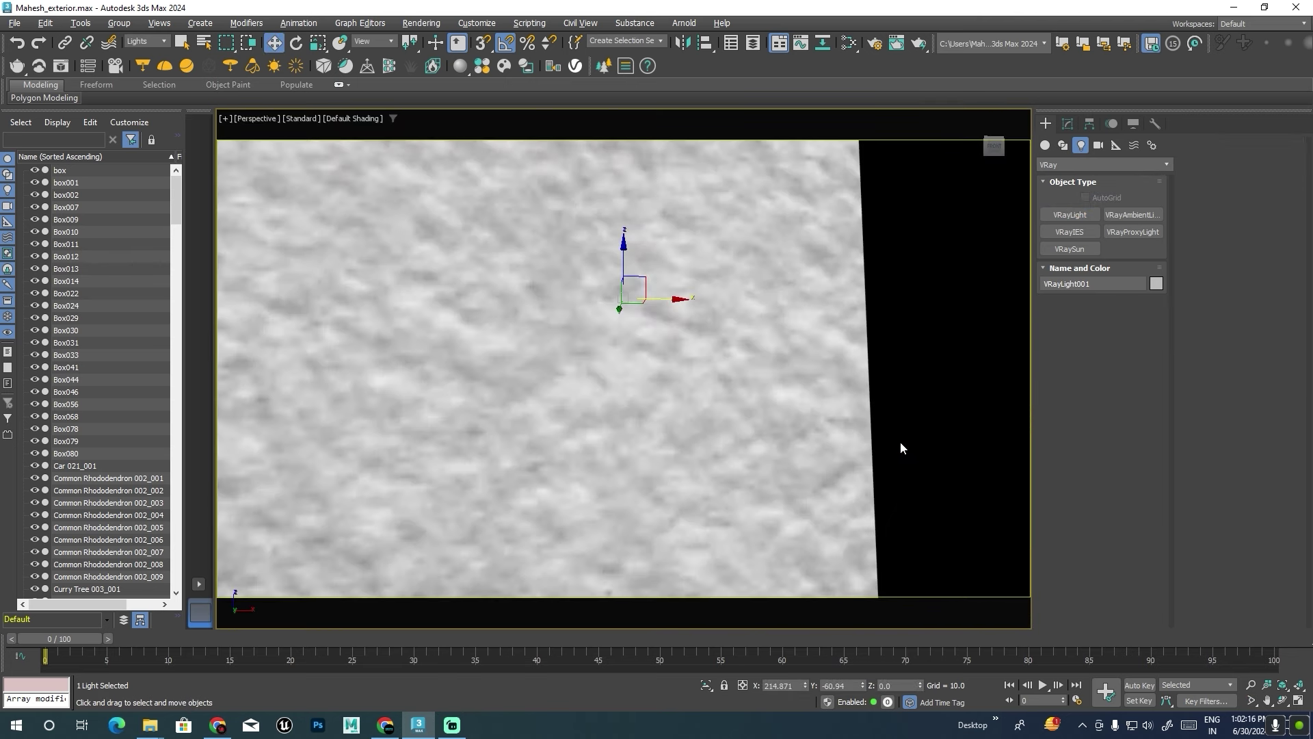
pyautogui.scroll(-5, 746, 376)
pyautogui.keyDown('alt'); pyautogui.moveTo(763, 427); pyautogui.dragTo(736, 329, button='middle'); pyautogui.keyUp('alt')
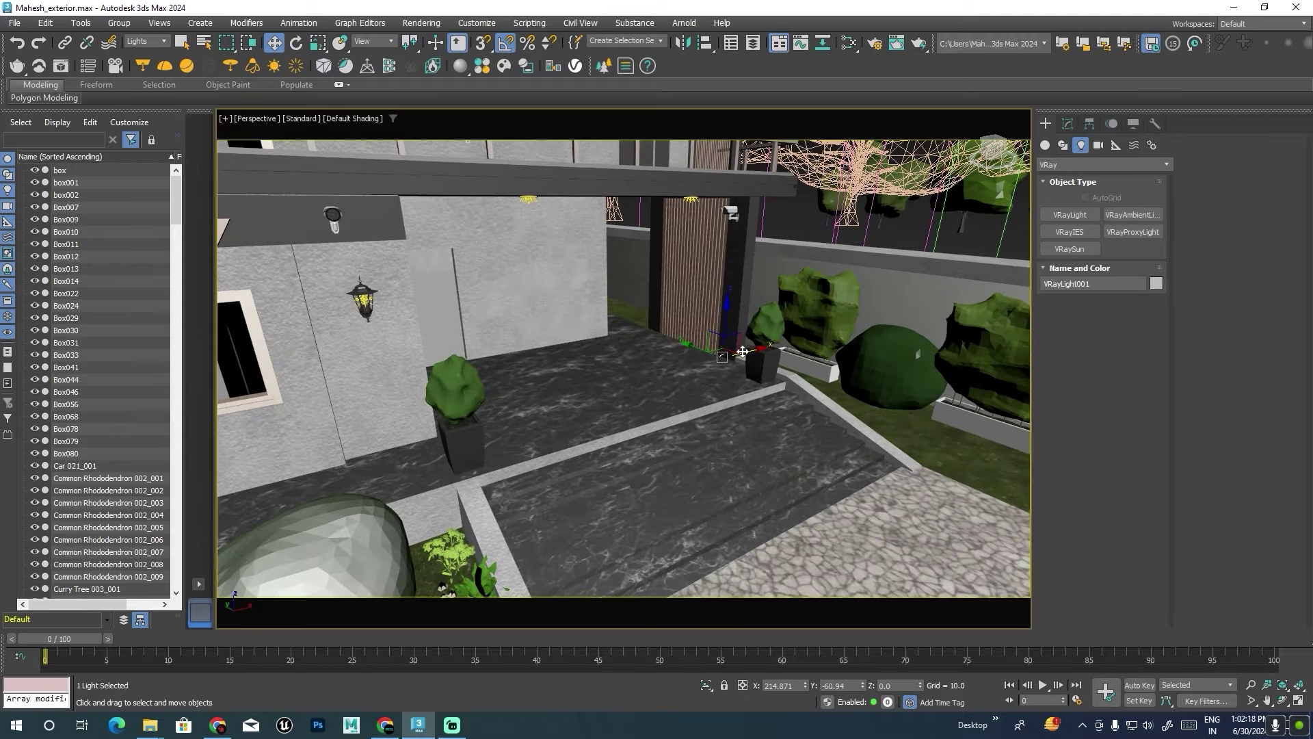
pyautogui.moveTo(736, 328); pyautogui.dragTo(736, 166)
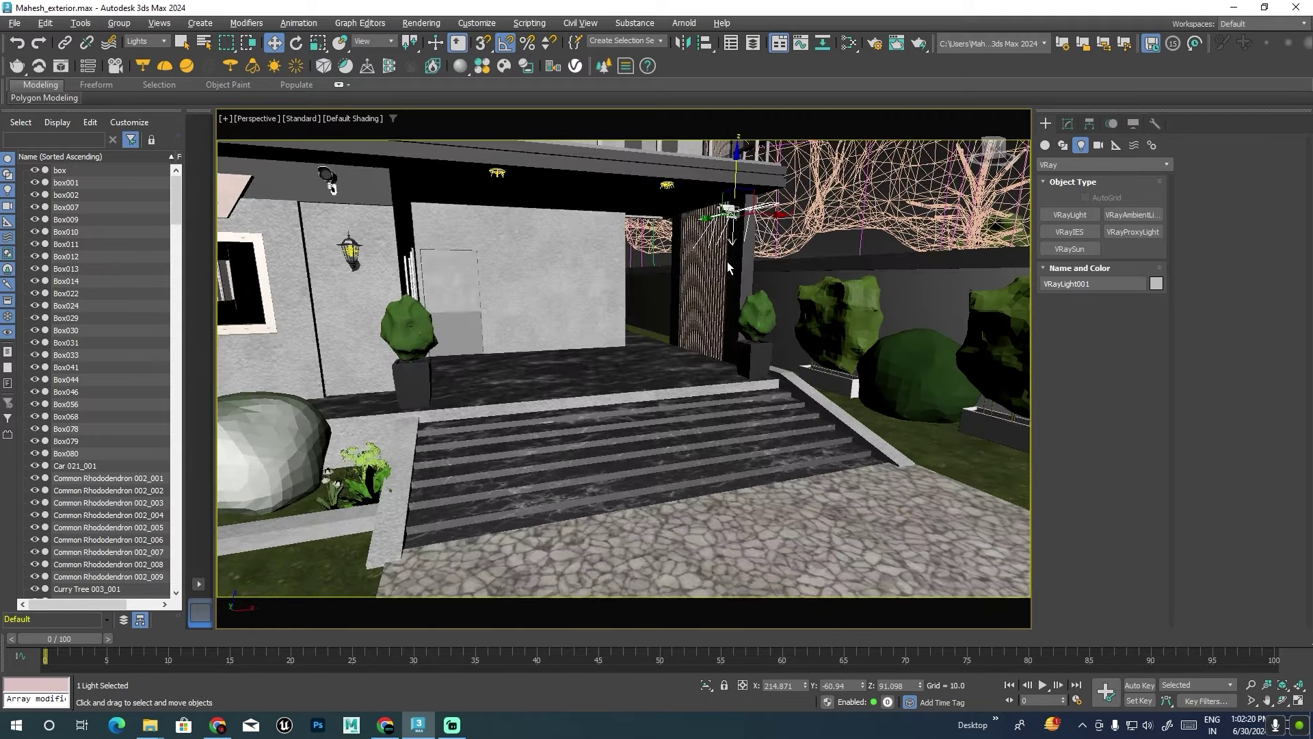
pyautogui.keyDown('alt'); pyautogui.moveTo(736, 167); pyautogui.dragTo(732, 179, button='middle'); pyautogui.keyUp('alt')
pyautogui.moveTo(732, 180); pyautogui.dragTo(733, 258)
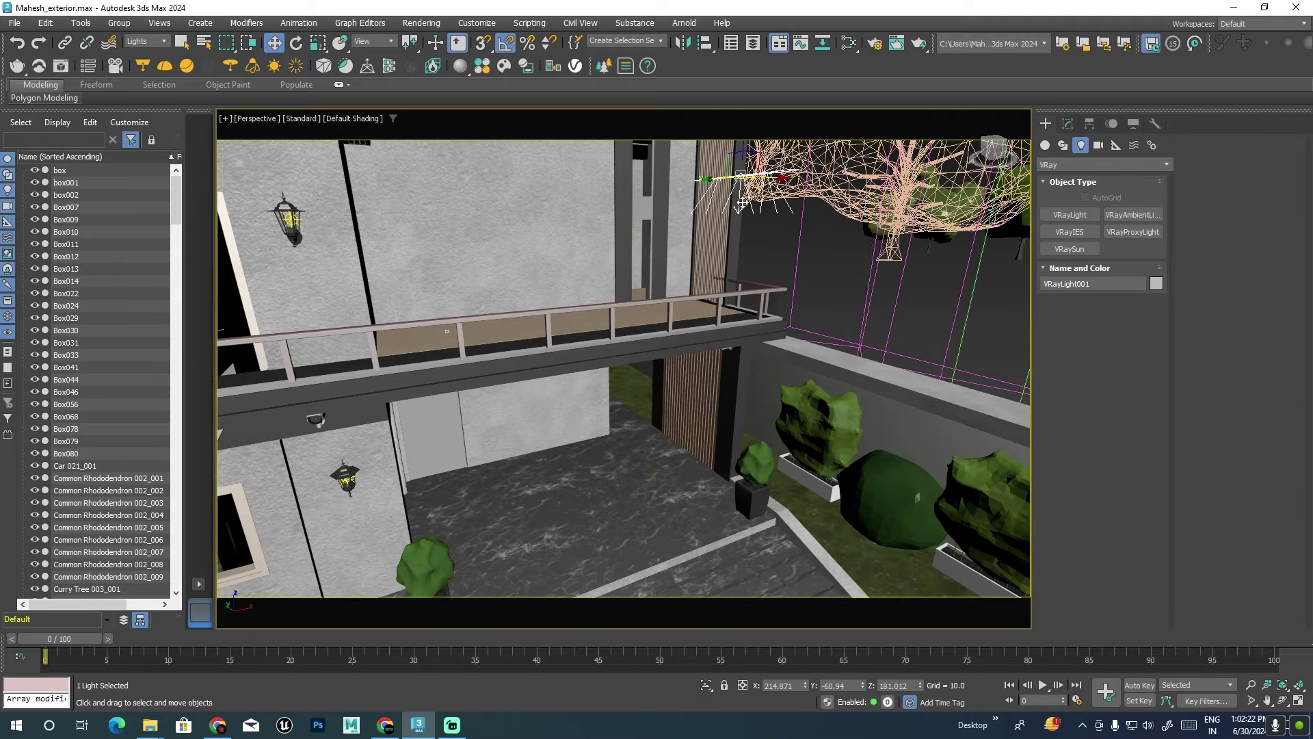
pyautogui.keyDown('alt'); pyautogui.moveTo(733, 258); pyautogui.dragTo(777, 226, button='middle'); pyautogui.keyUp('alt')
pyautogui.moveTo(776, 226); pyautogui.dragTo(776, 170)
pyautogui.moveTo(778, 170)
pyautogui.keyDown('alt'); pyautogui.mouseDown(button='middle')
pyautogui.moveTo(782, 308)
pyautogui.moveTo(764, 302)
pyautogui.mouseUp(button='middle'); pyautogui.keyUp('alt')
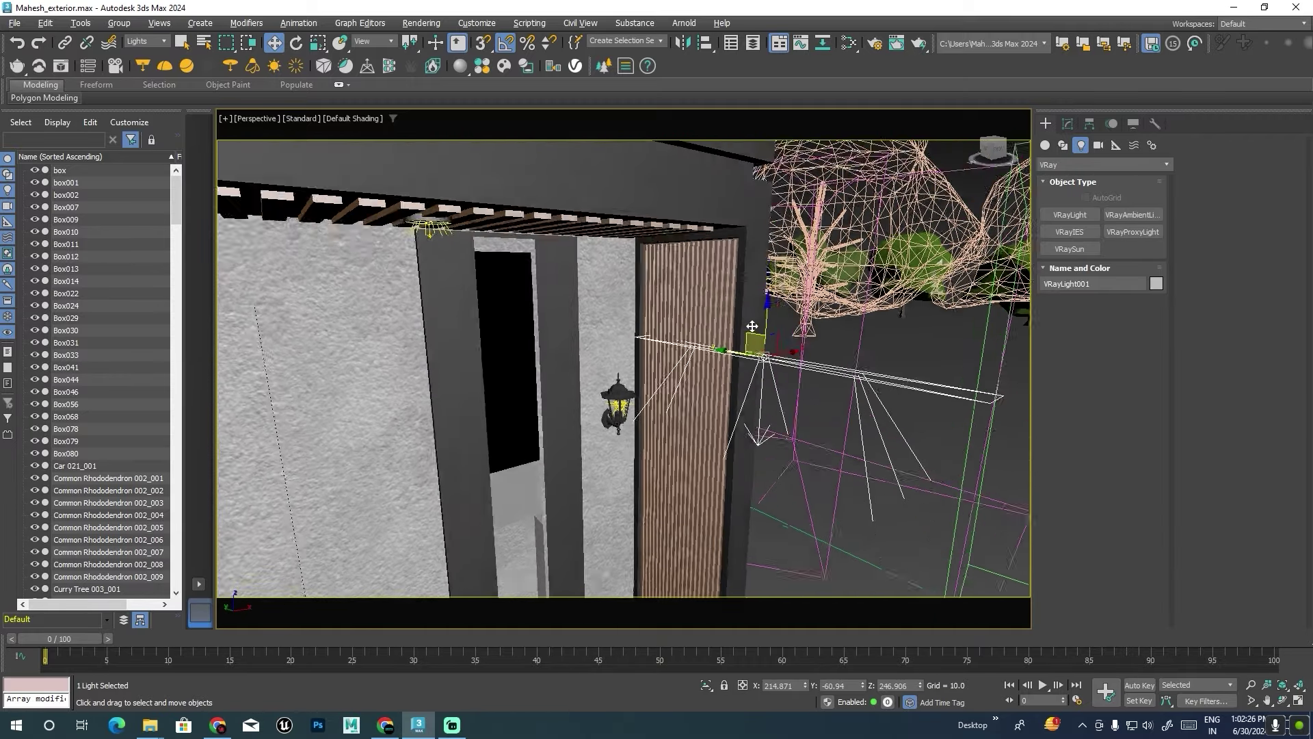
pyautogui.moveTo(764, 302); pyautogui.dragTo(764, 281)
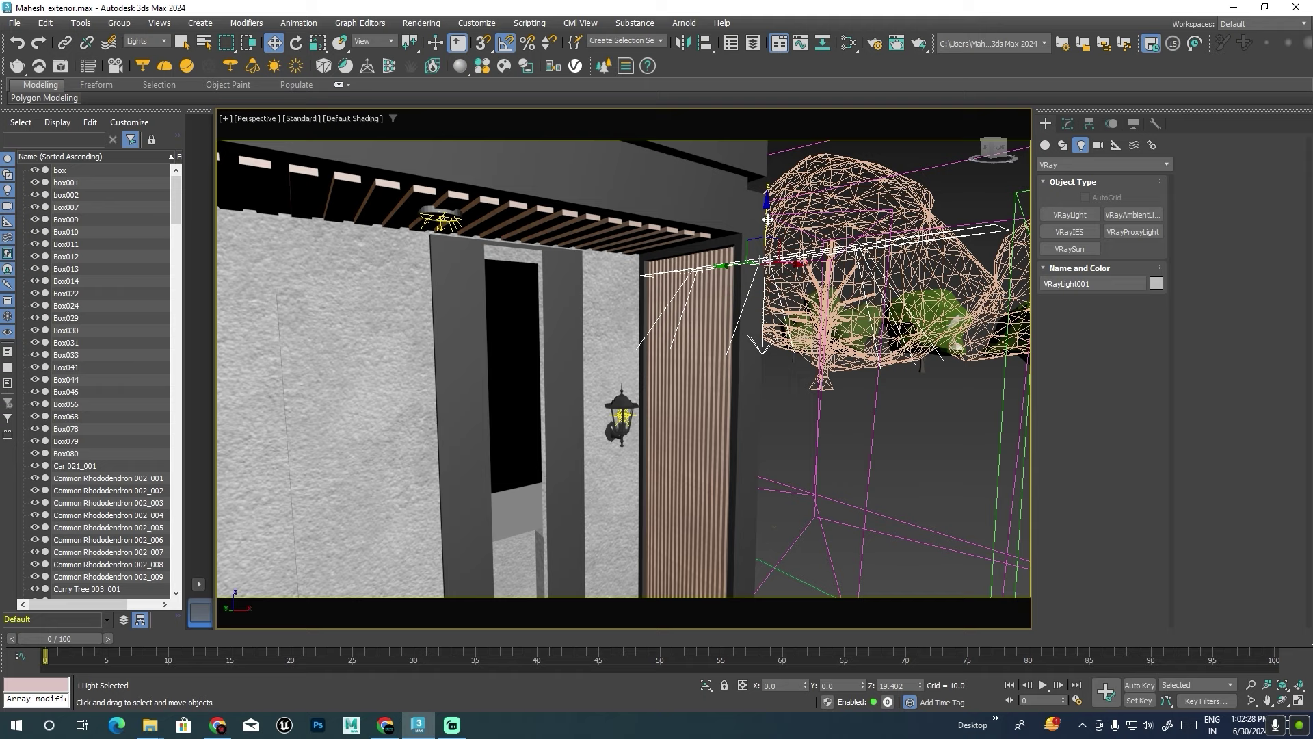
pyautogui.keyDown('alt'); pyautogui.moveTo(764, 280); pyautogui.dragTo(925, 250, button='middle'); pyautogui.keyUp('alt')
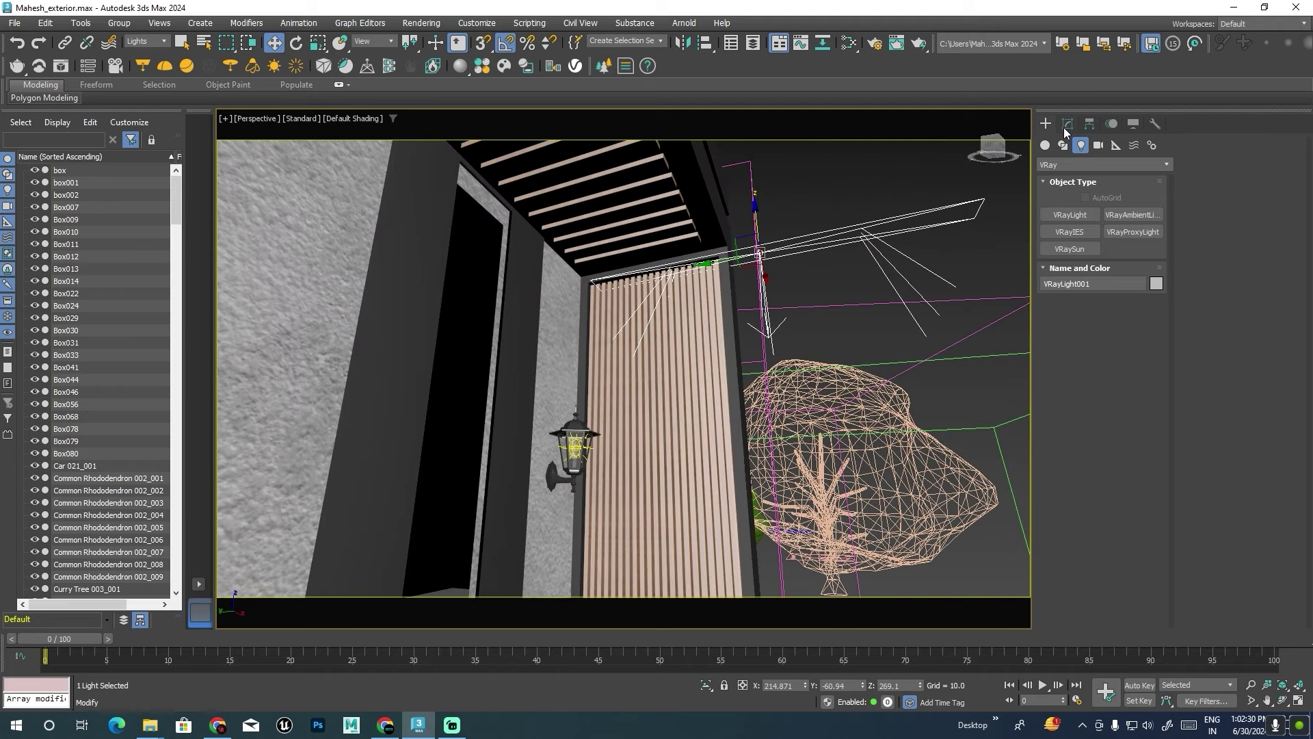
# Resize the light to length 3.093 and width 30.744, aligned with the panel's top edge.
pyautogui.click(1067, 125)
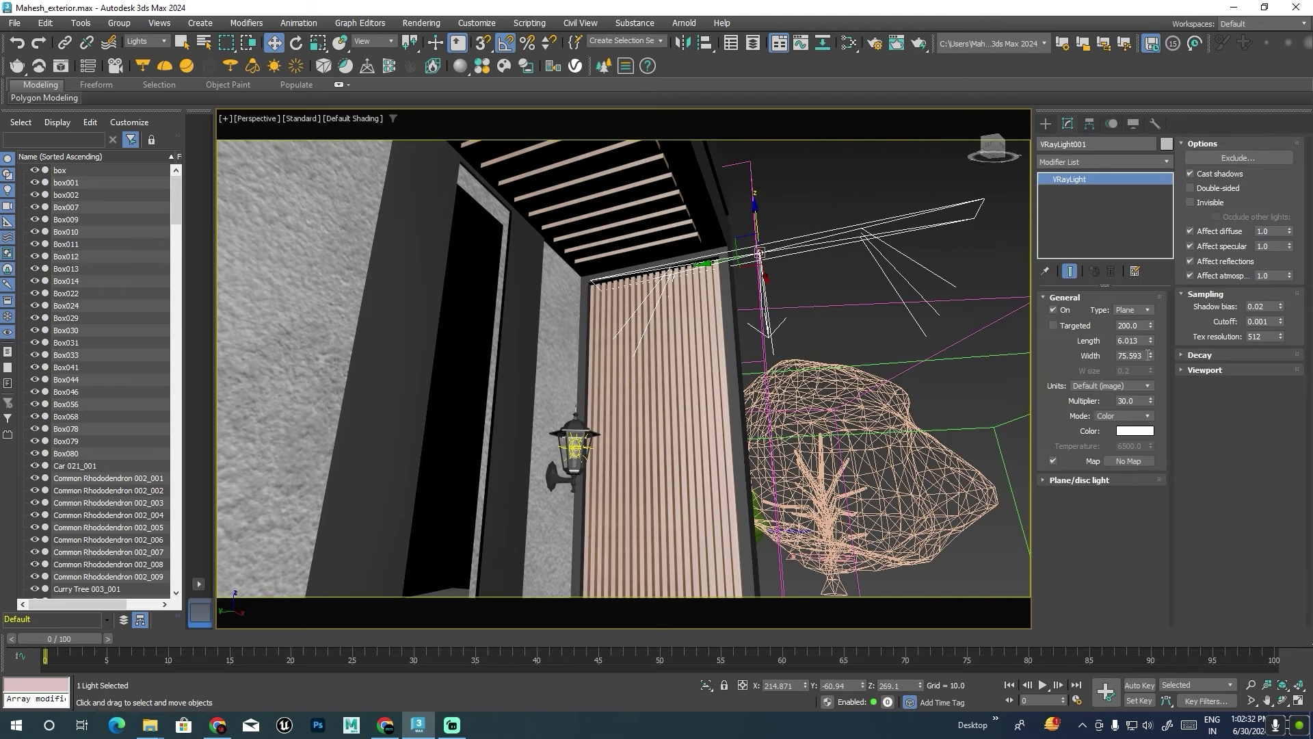
pyautogui.moveTo(1149, 355); pyautogui.dragTo(1146, 400)
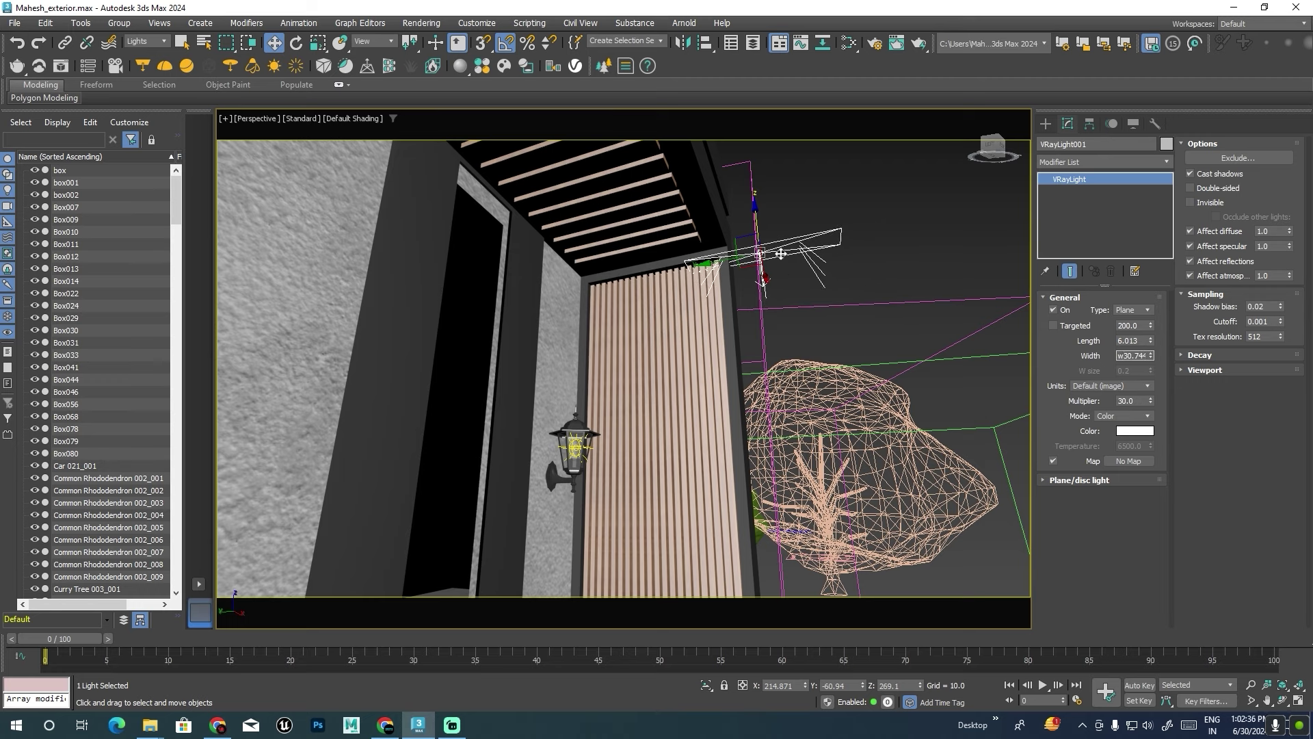
pyautogui.moveTo(719, 268); pyautogui.dragTo(612, 290)
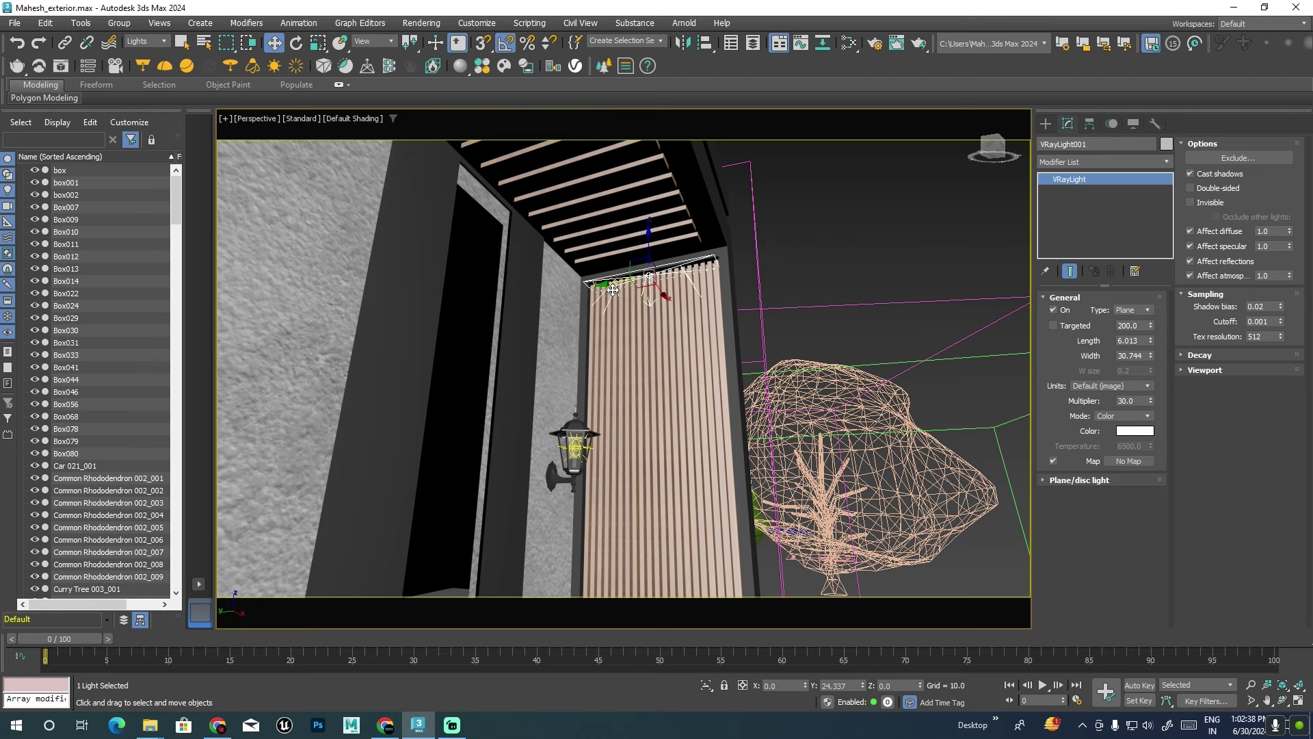
pyautogui.moveTo(612, 289)
pyautogui.keyDown('alt'); pyautogui.mouseDown(button='middle')
pyautogui.moveTo(675, 283)
pyautogui.moveTo(628, 285)
pyautogui.moveTo(865, 347)
pyautogui.mouseUp(button='middle'); pyautogui.keyUp('alt')
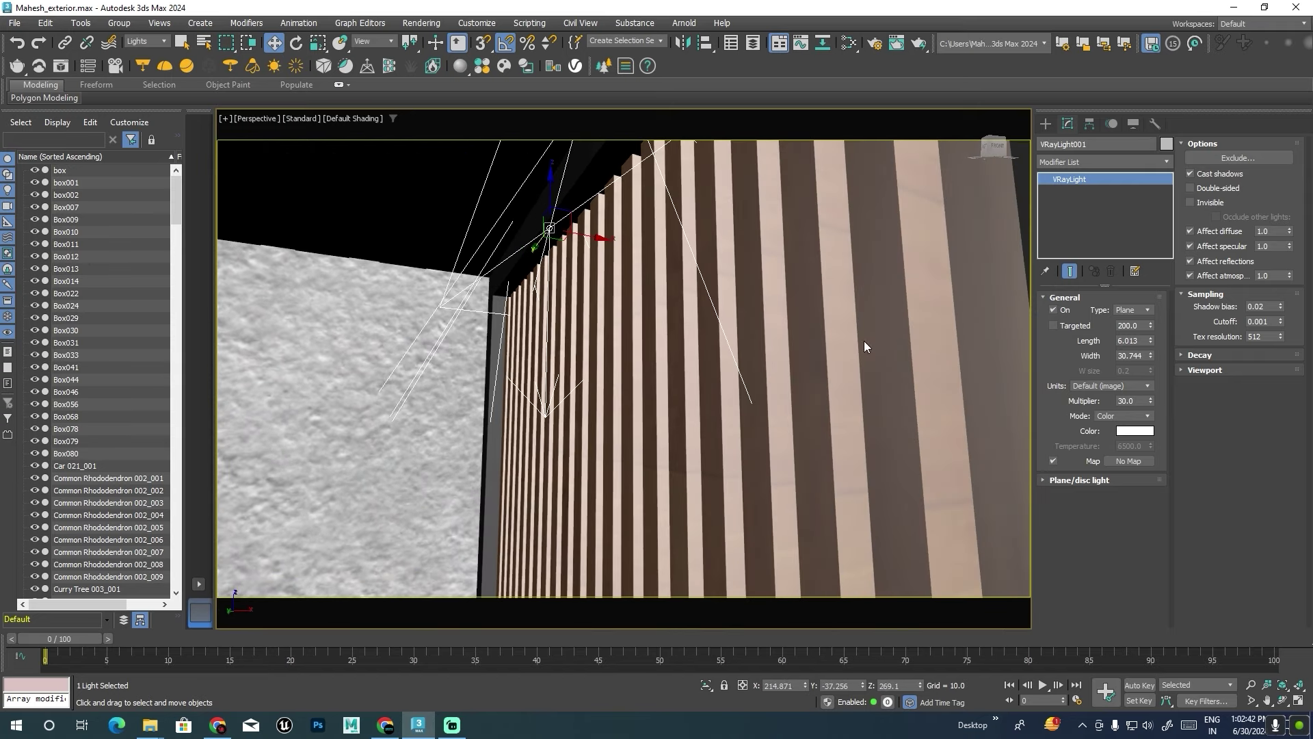
pyautogui.moveTo(1151, 346); pyautogui.dragTo(1151, 373)
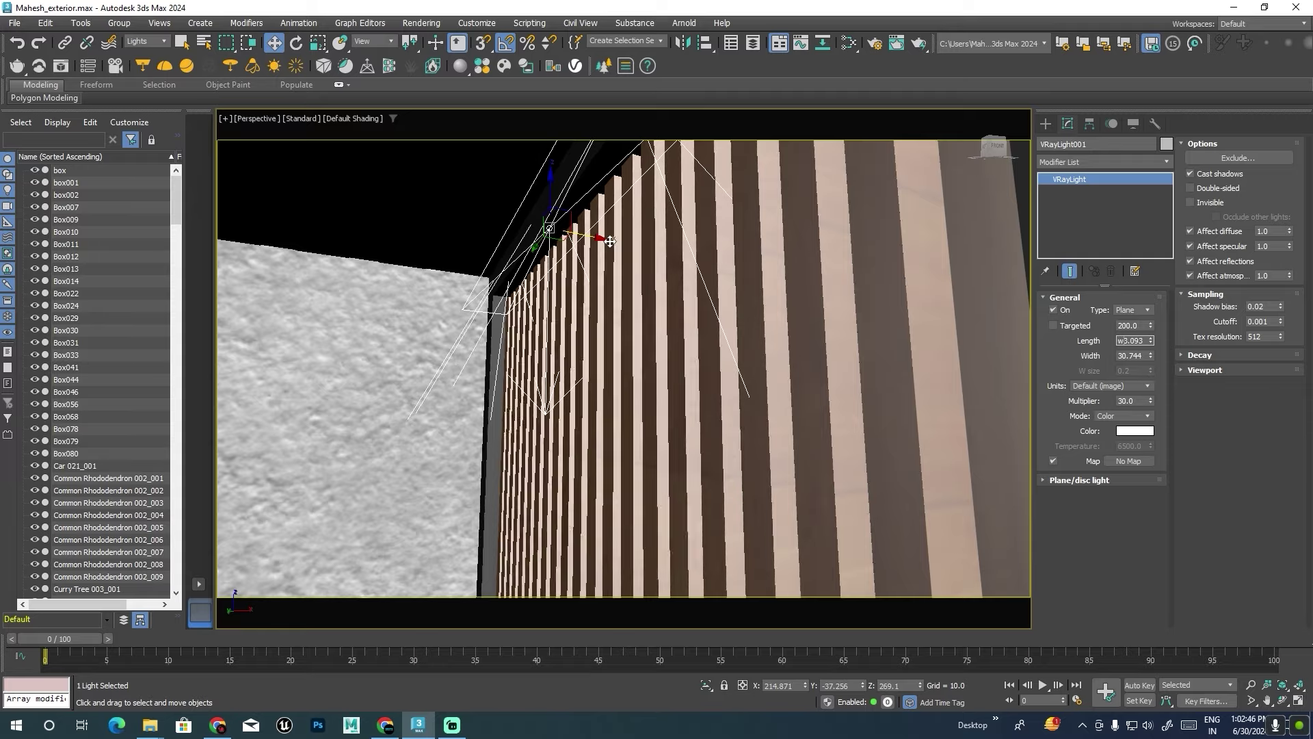
pyautogui.moveTo(602, 238); pyautogui.dragTo(624, 254)
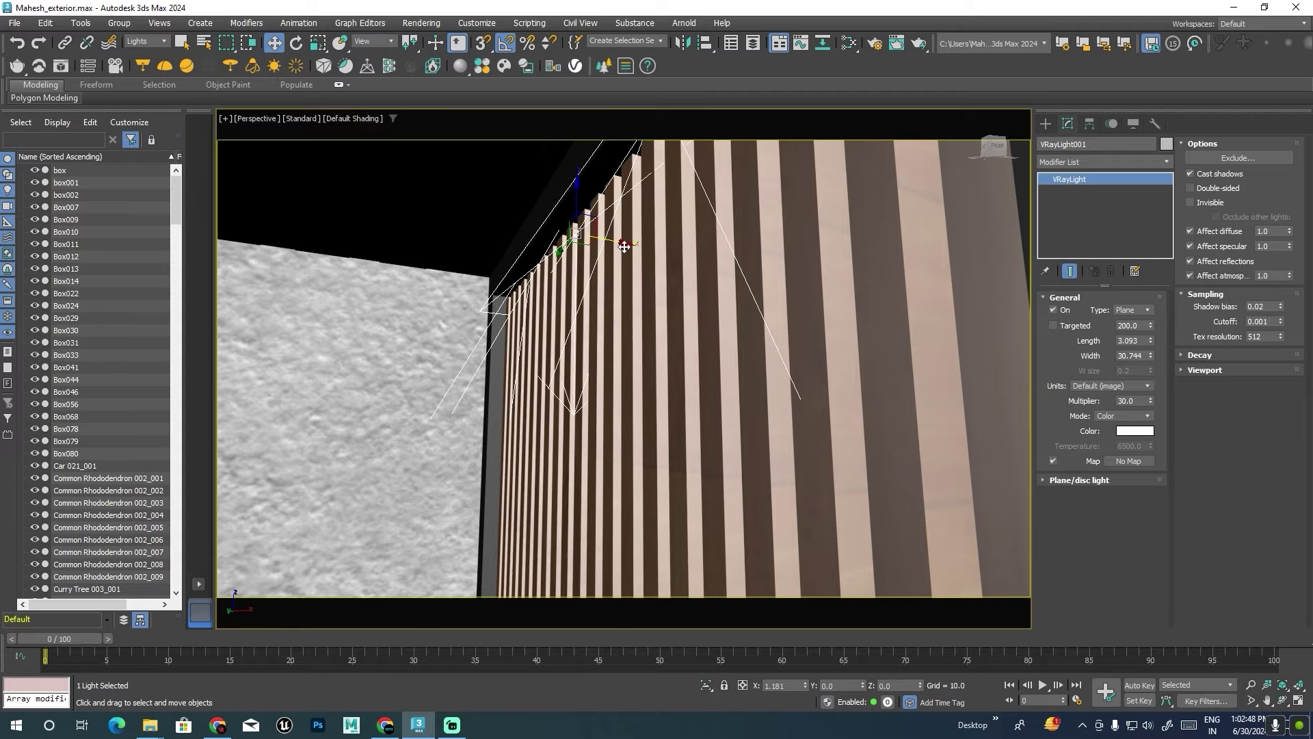
pyautogui.moveTo(624, 255)
pyautogui.keyDown('alt'); pyautogui.mouseDown(button='middle')
pyautogui.moveTo(707, 262)
pyautogui.moveTo(515, 193)
pyautogui.mouseUp(button='middle'); pyautogui.keyUp('alt')
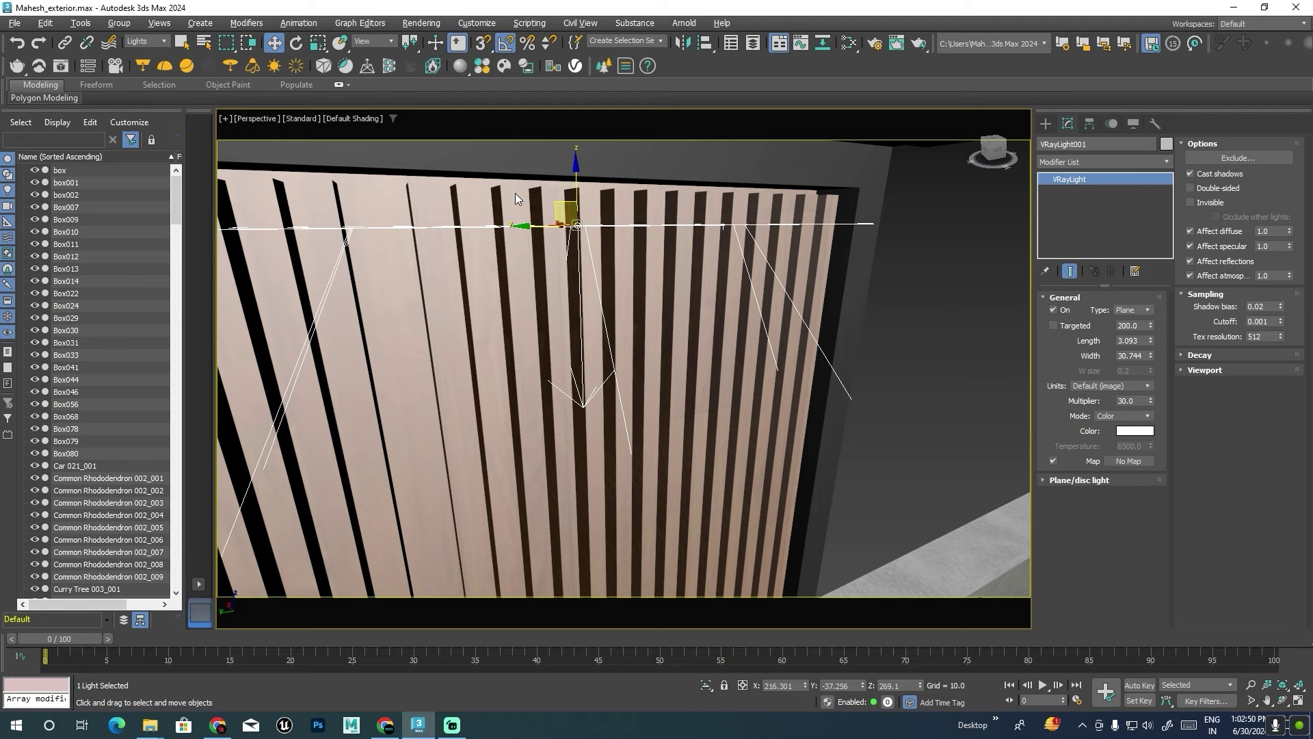
pyautogui.moveTo(576, 173); pyautogui.dragTo(581, 155)
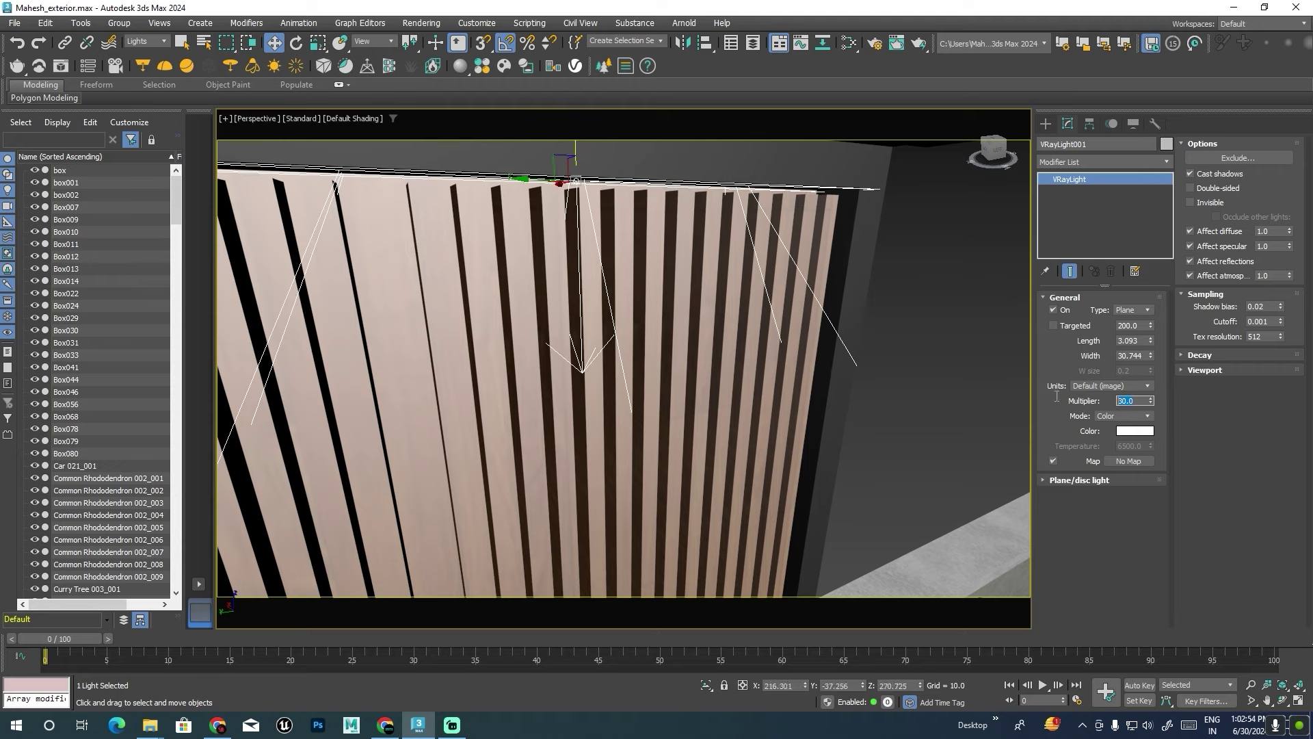
# Set the light multiplier to 50 and shorten its length to 2.016.
pyautogui.write('50')
pyautogui.press('Return')
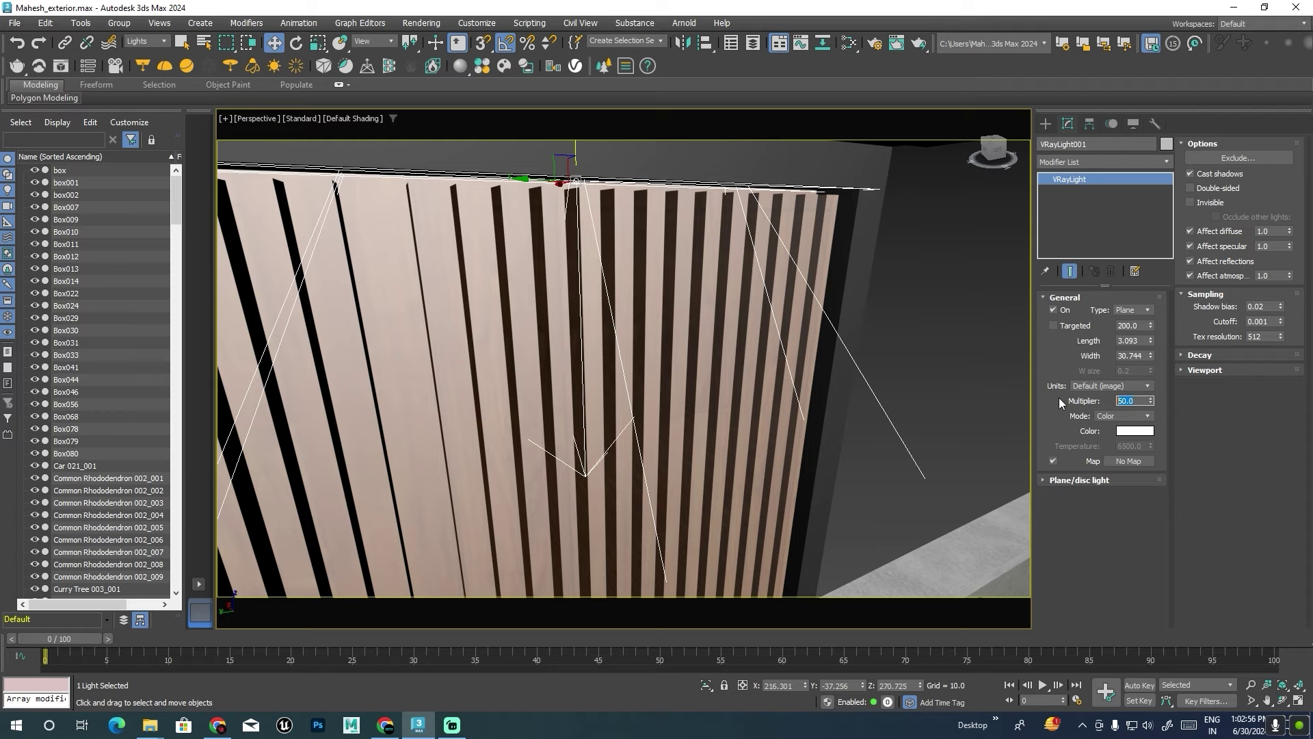
pyautogui.keyDown('alt'); pyautogui.moveTo(982, 394); pyautogui.dragTo(695, 310, button='middle'); pyautogui.keyUp('alt')
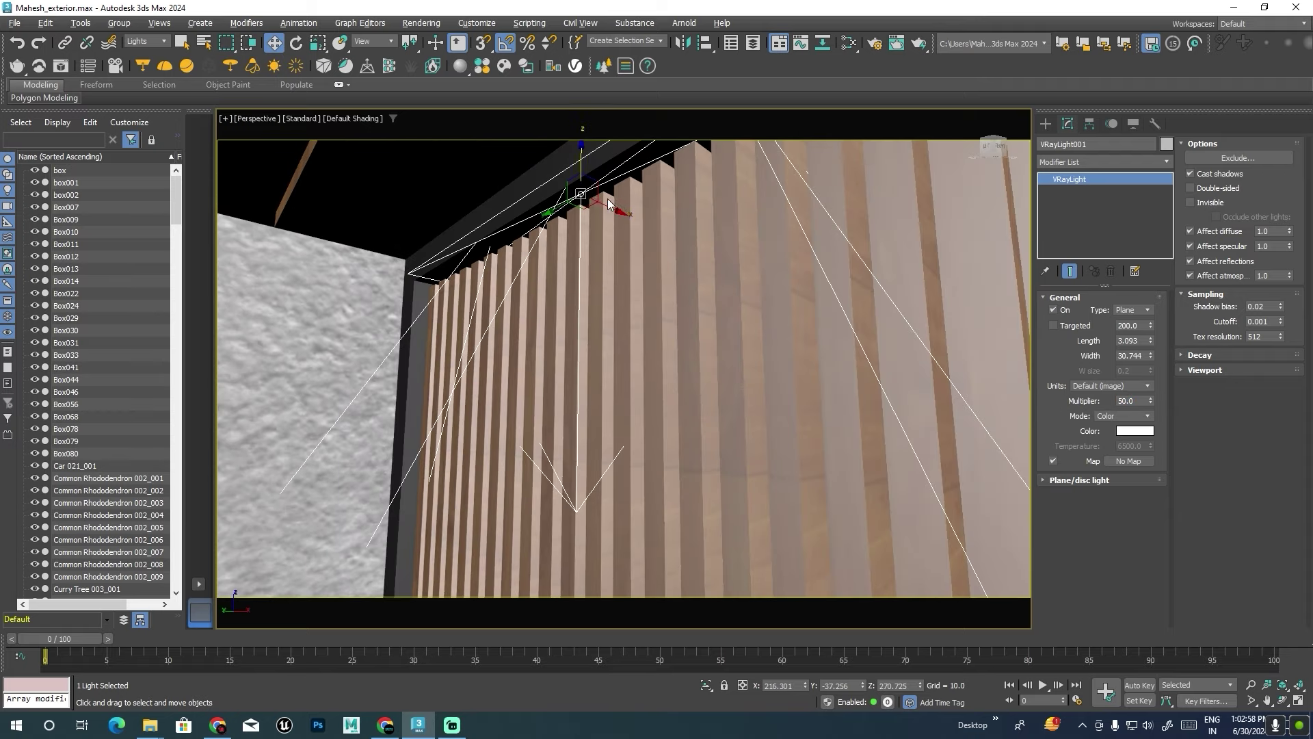
pyautogui.moveTo(1151, 338); pyautogui.dragTo(1151, 364)
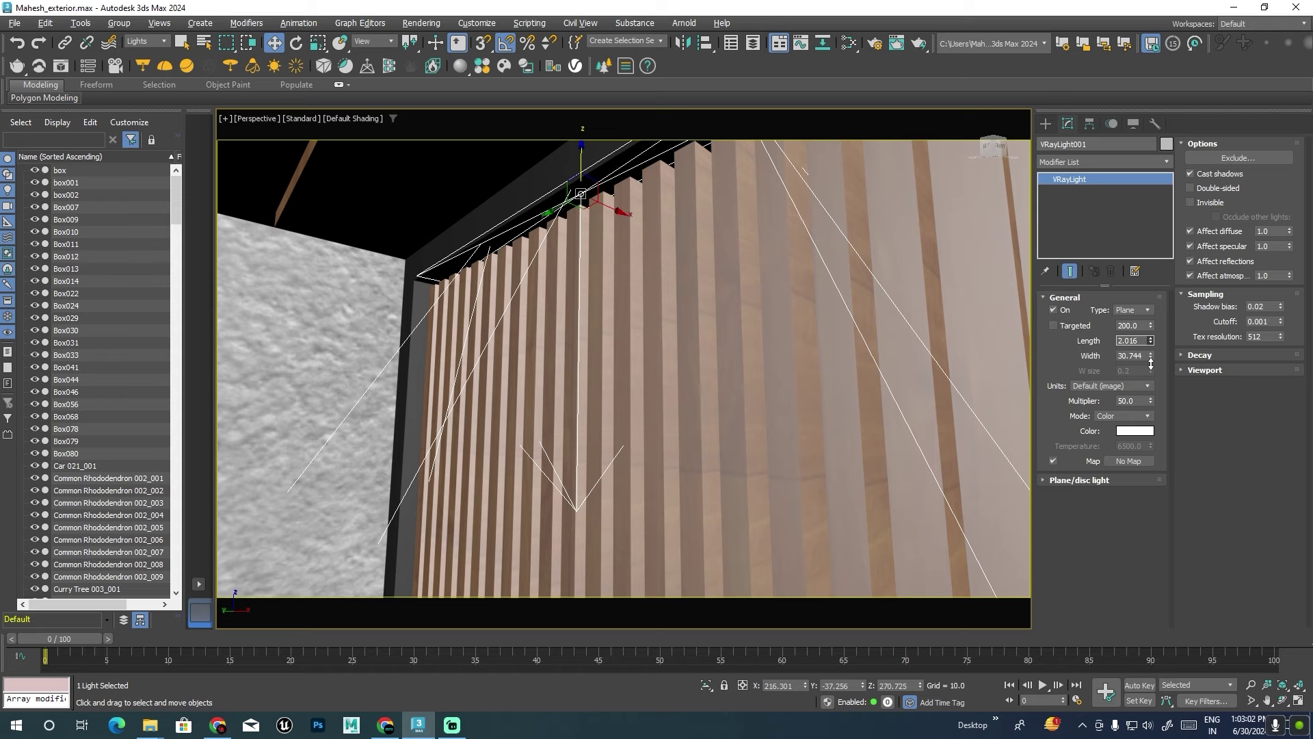
pyautogui.moveTo(626, 212); pyautogui.dragTo(621, 226)
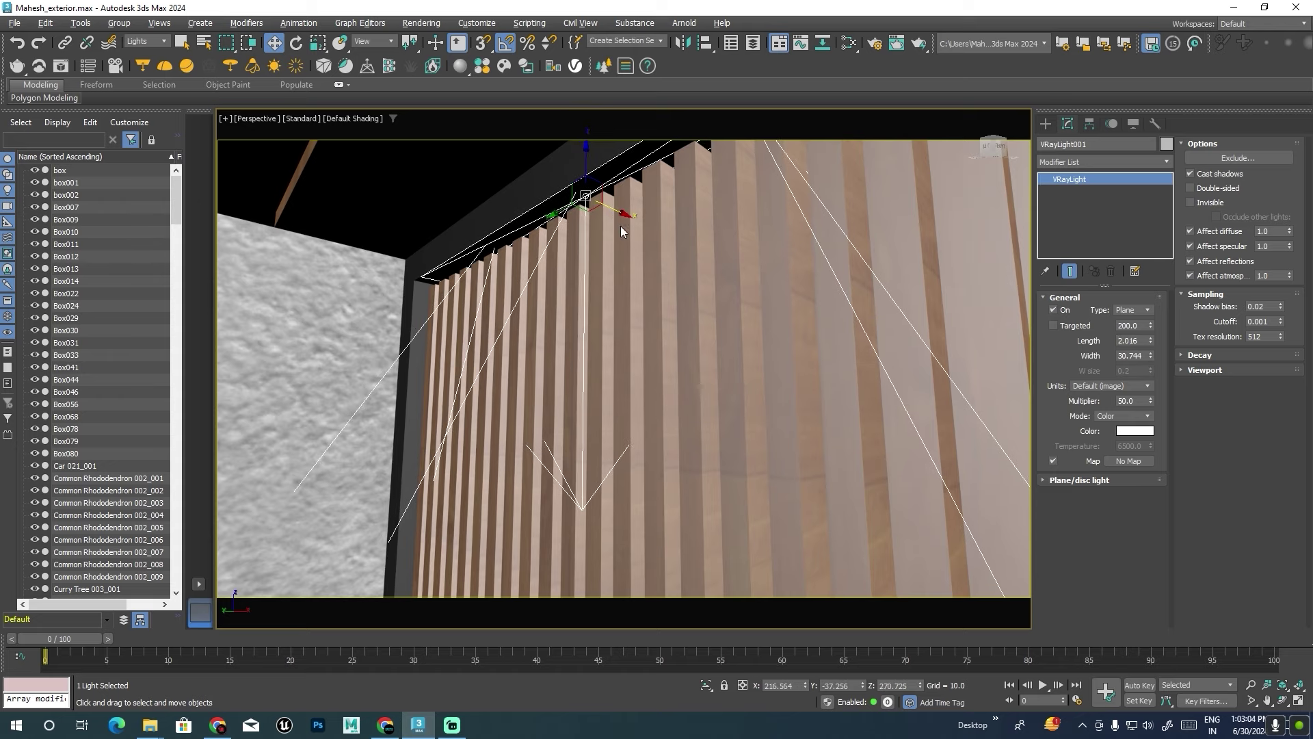
# Widen the light to 31.744, nudge it into place, and make it Invisible.
pyautogui.moveTo(621, 226)
pyautogui.keyDown('alt'); pyautogui.mouseDown(button='middle')
pyautogui.moveTo(670, 293)
pyautogui.moveTo(715, 282)
pyautogui.mouseUp(button='middle'); pyautogui.keyUp('alt')
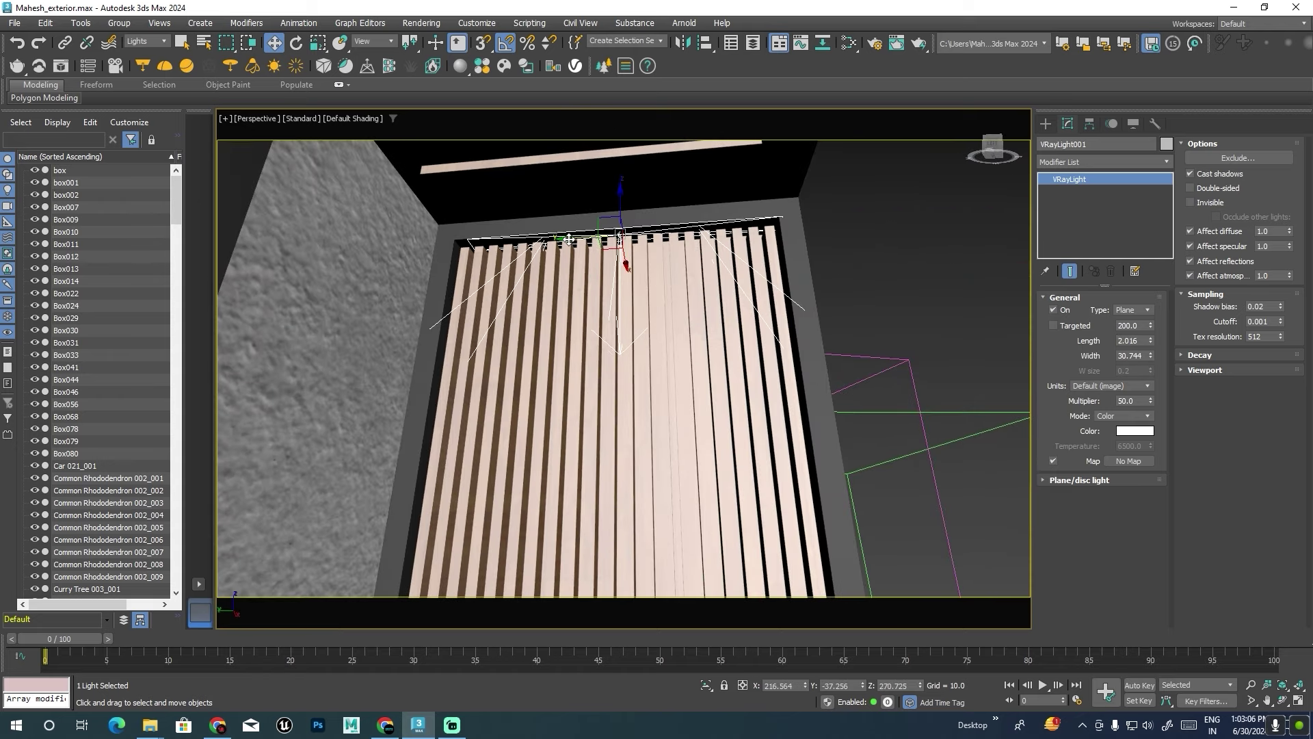
pyautogui.moveTo(569, 240); pyautogui.dragTo(563, 240)
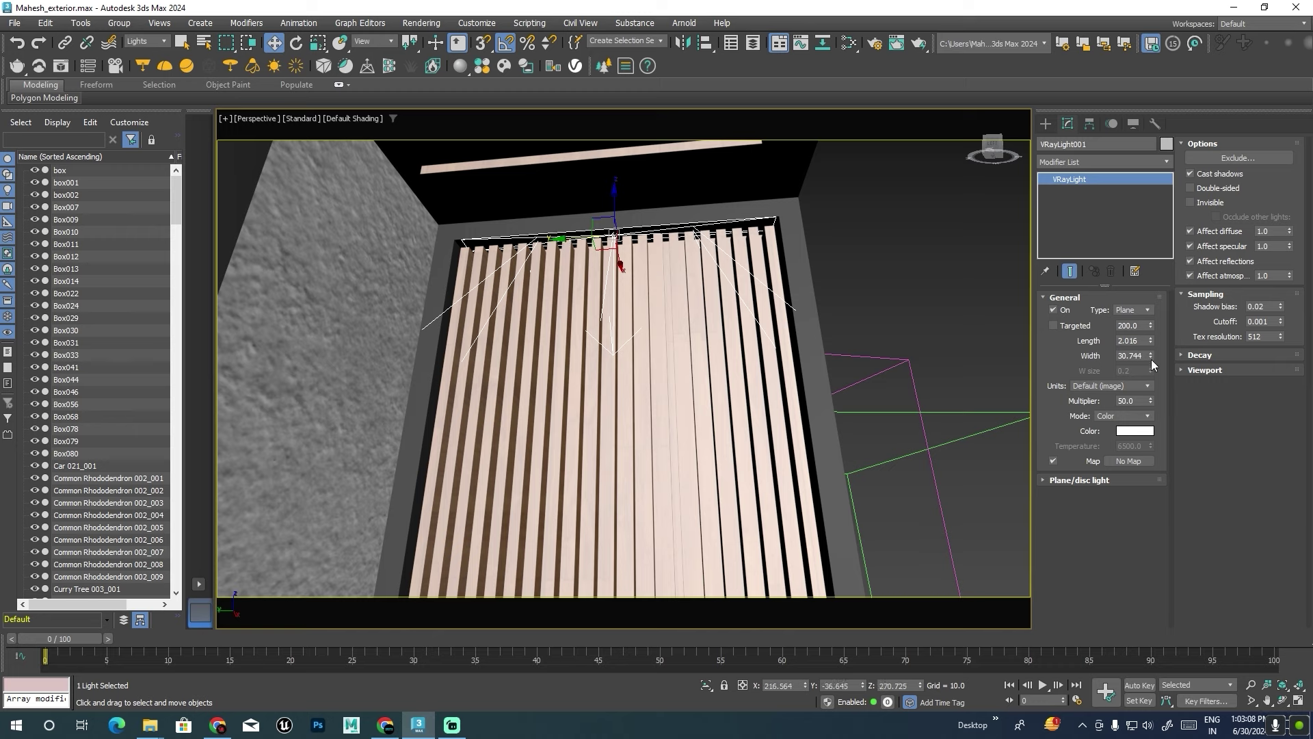
pyautogui.moveTo(1152, 360); pyautogui.dragTo(1154, 355)
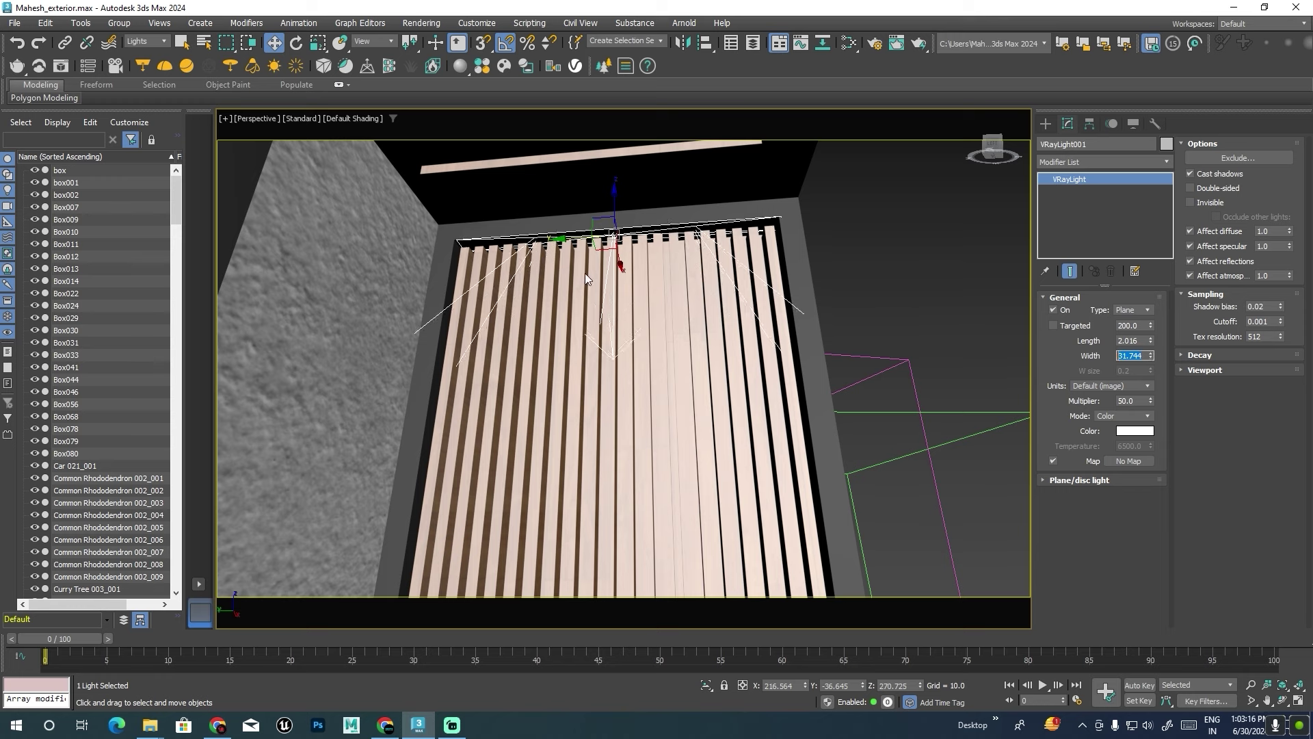
pyautogui.moveTo(617, 258); pyautogui.dragTo(614, 258)
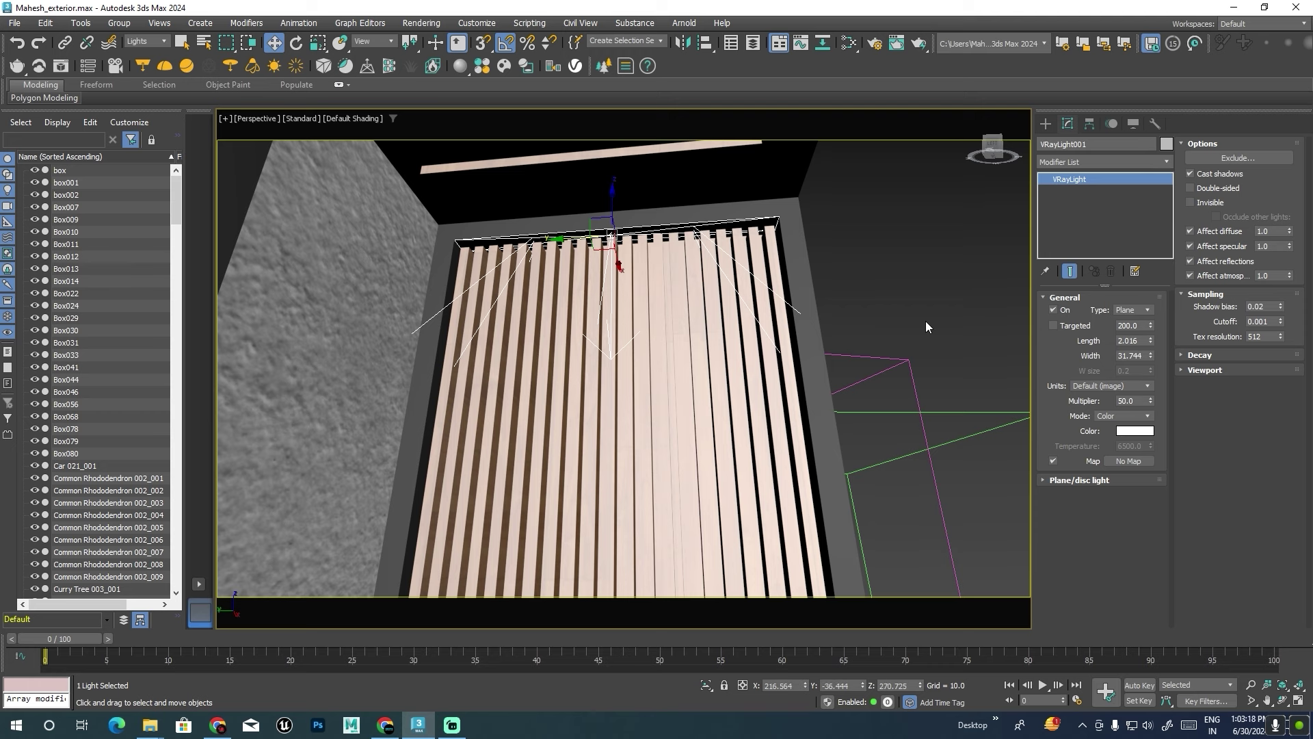
pyautogui.moveTo(913, 338)
pyautogui.keyDown('alt'); pyautogui.mouseDown(button='middle')
pyautogui.moveTo(784, 267)
pyautogui.moveTo(805, 243)
pyautogui.mouseUp(button='middle'); pyautogui.keyUp('alt')
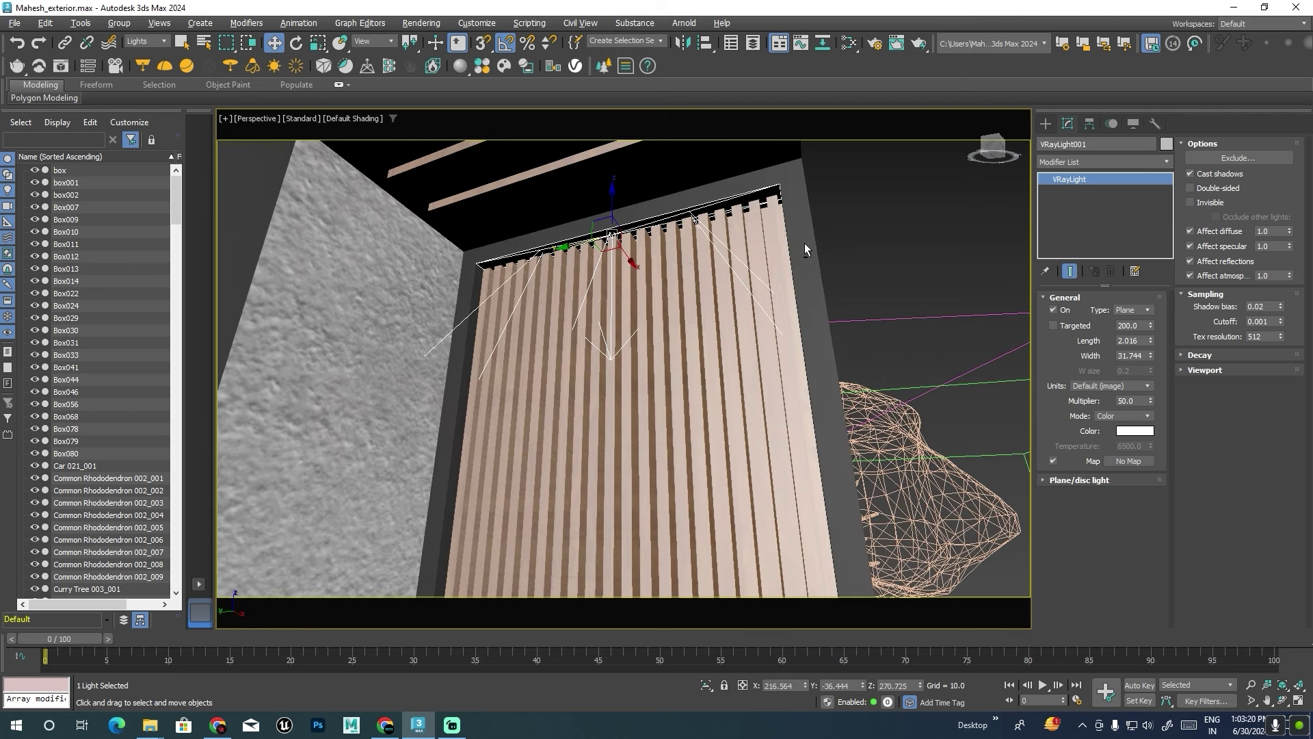
pyautogui.click(1191, 204)
pyautogui.keyDown('alt'); pyautogui.moveTo(906, 330); pyautogui.dragTo(855, 308, button='middle'); pyautogui.keyUp('alt')
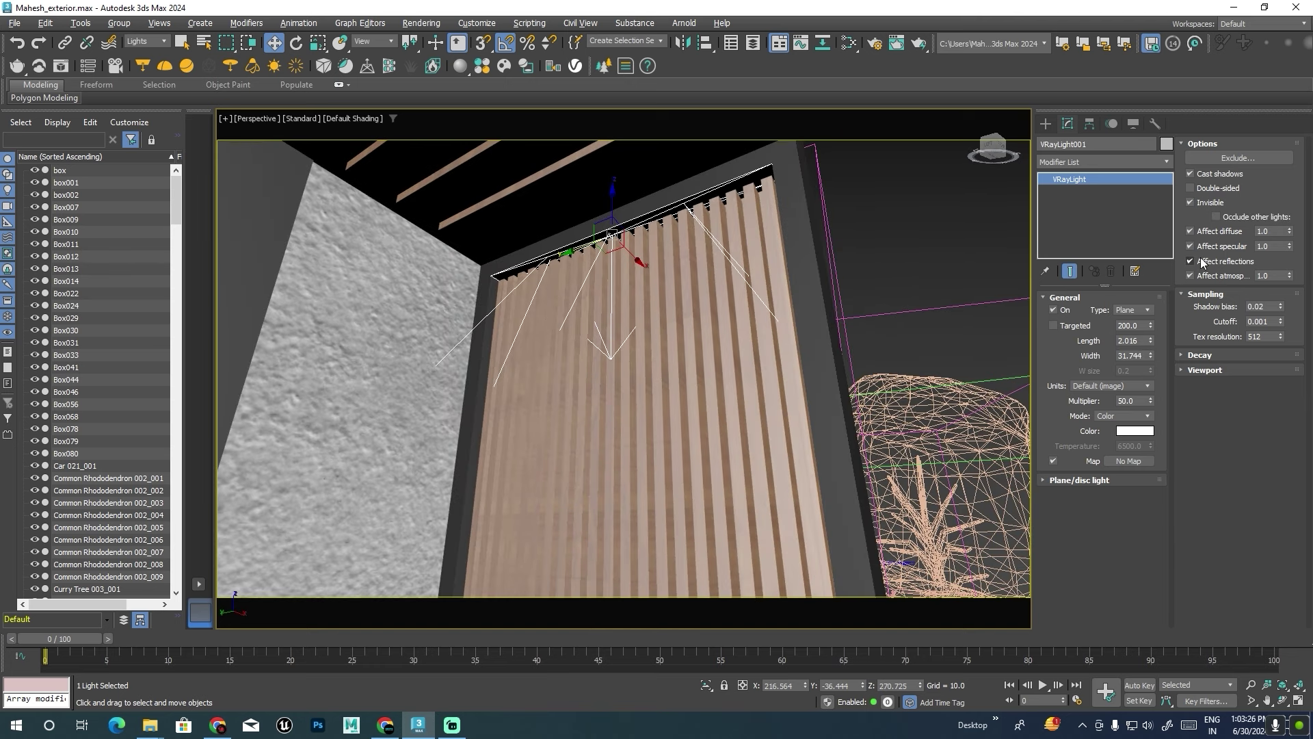
pyautogui.click(892, 225)
# Frame the scene, switch to the PhysCamera001 view, and render it with Shift+Q.
pyautogui.press('z')
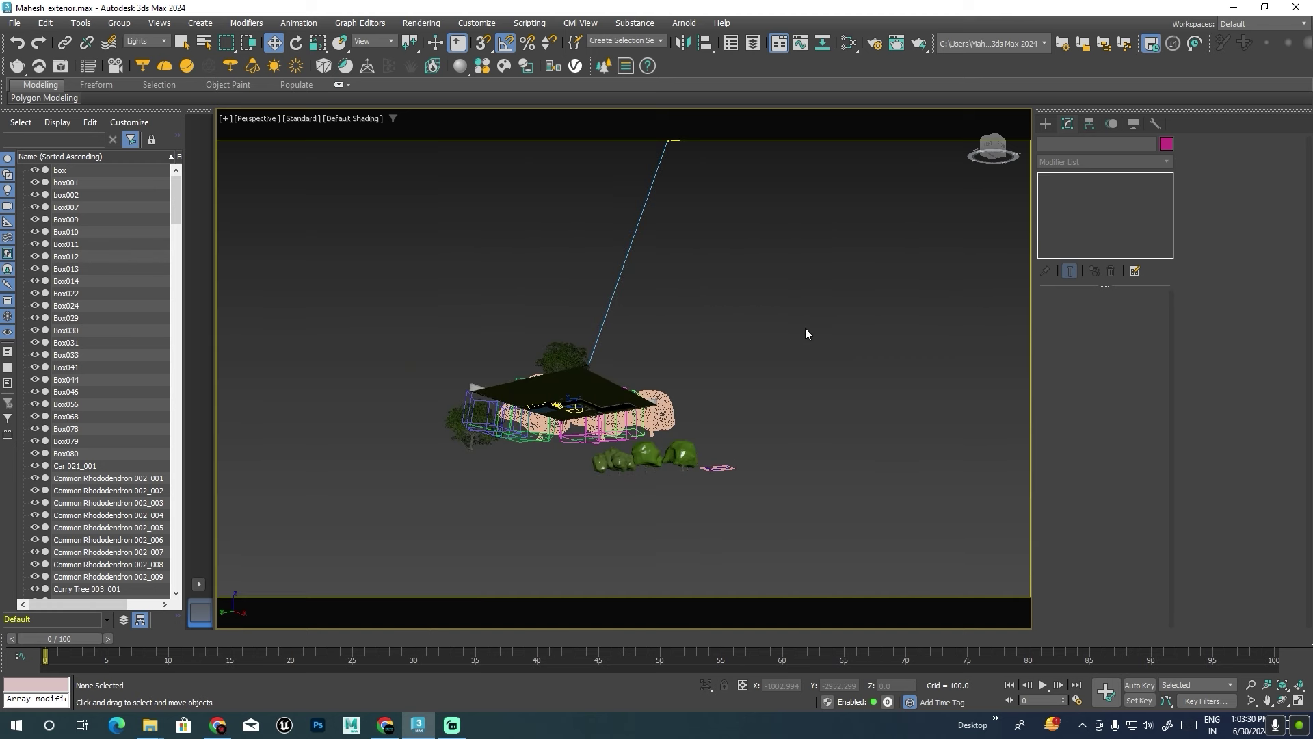
pyautogui.press('c')
pyautogui.hotkey('shift', 'q')
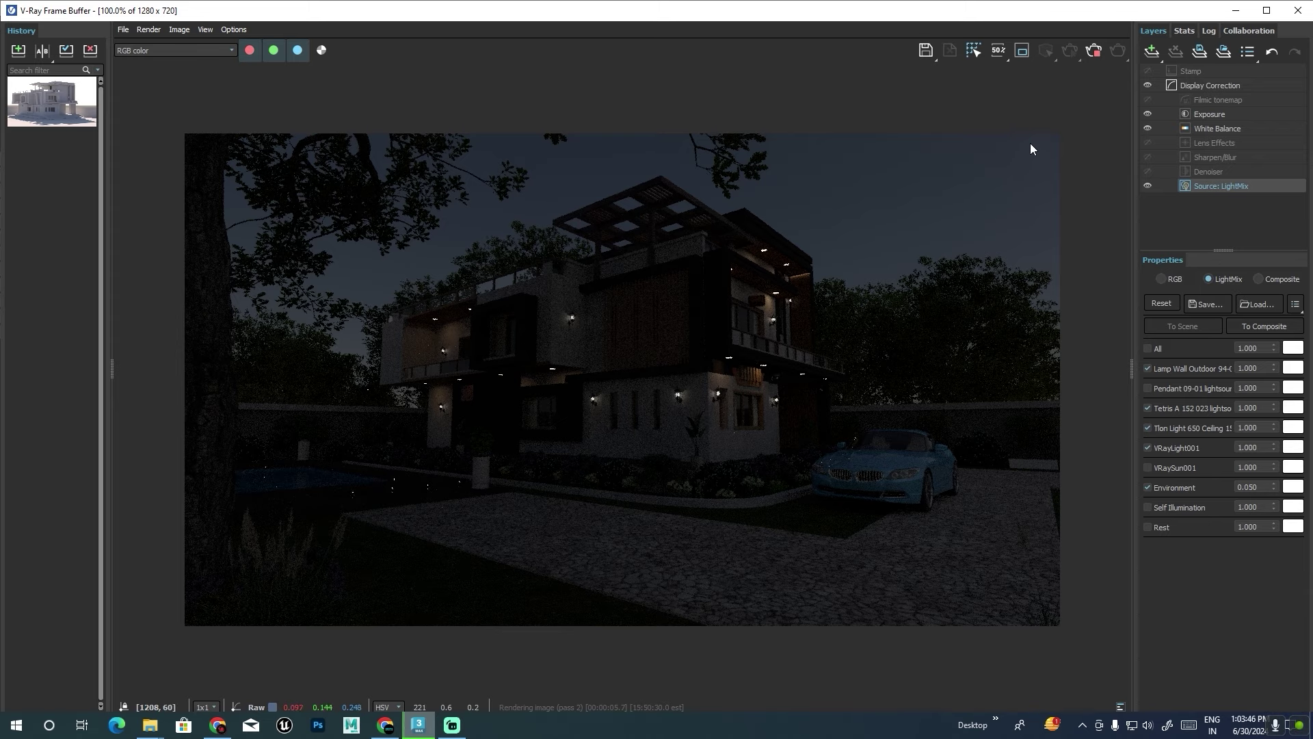
# Make the slat plane light targeted and raise its target to the balcony rail.
pyautogui.click(1236, 10)
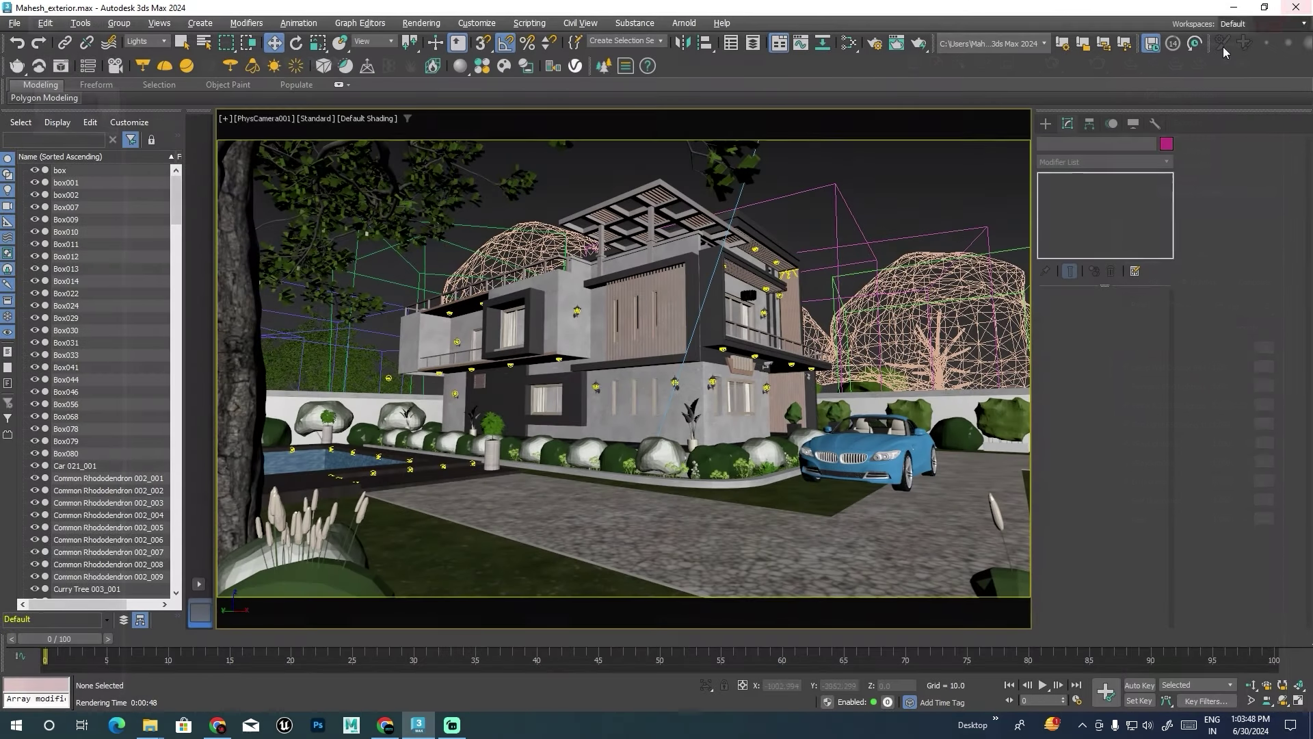
pyautogui.click(793, 276)
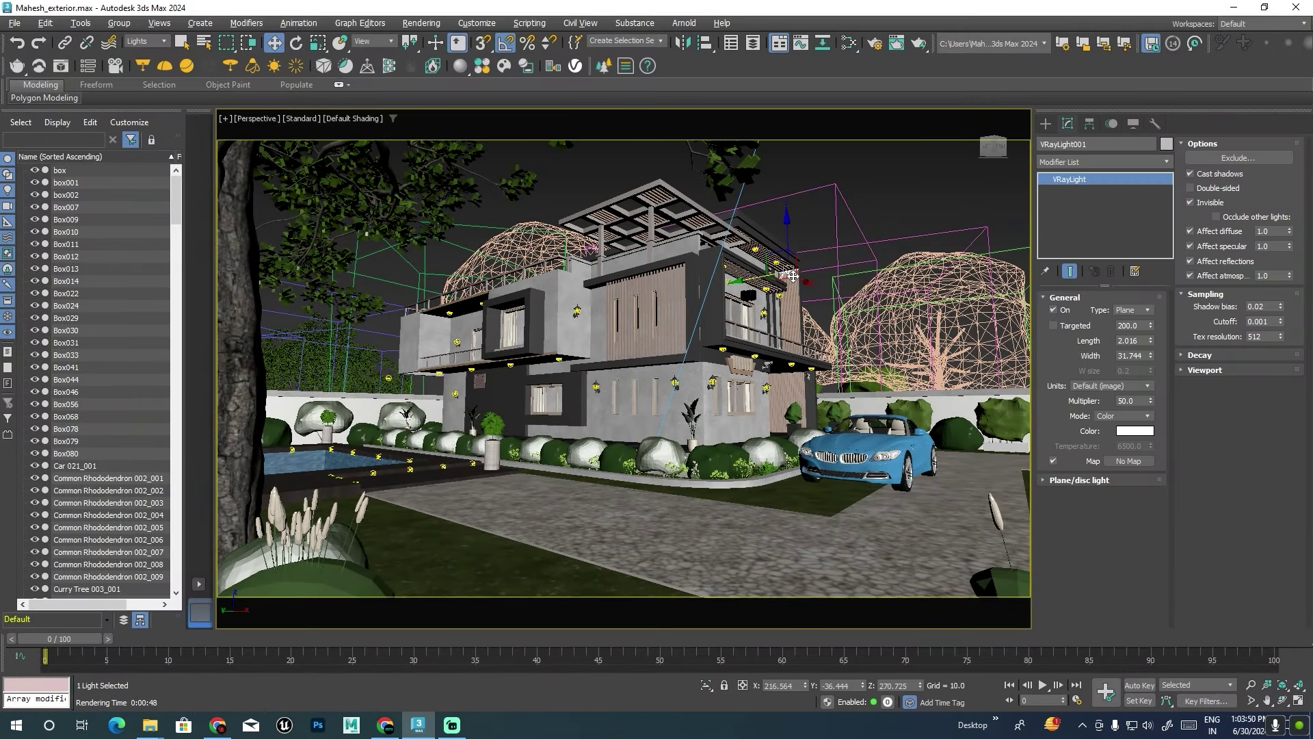
pyautogui.keyDown('alt'); pyautogui.moveTo(792, 275); pyautogui.dragTo(1040, 317, button='middle'); pyautogui.keyUp('alt')
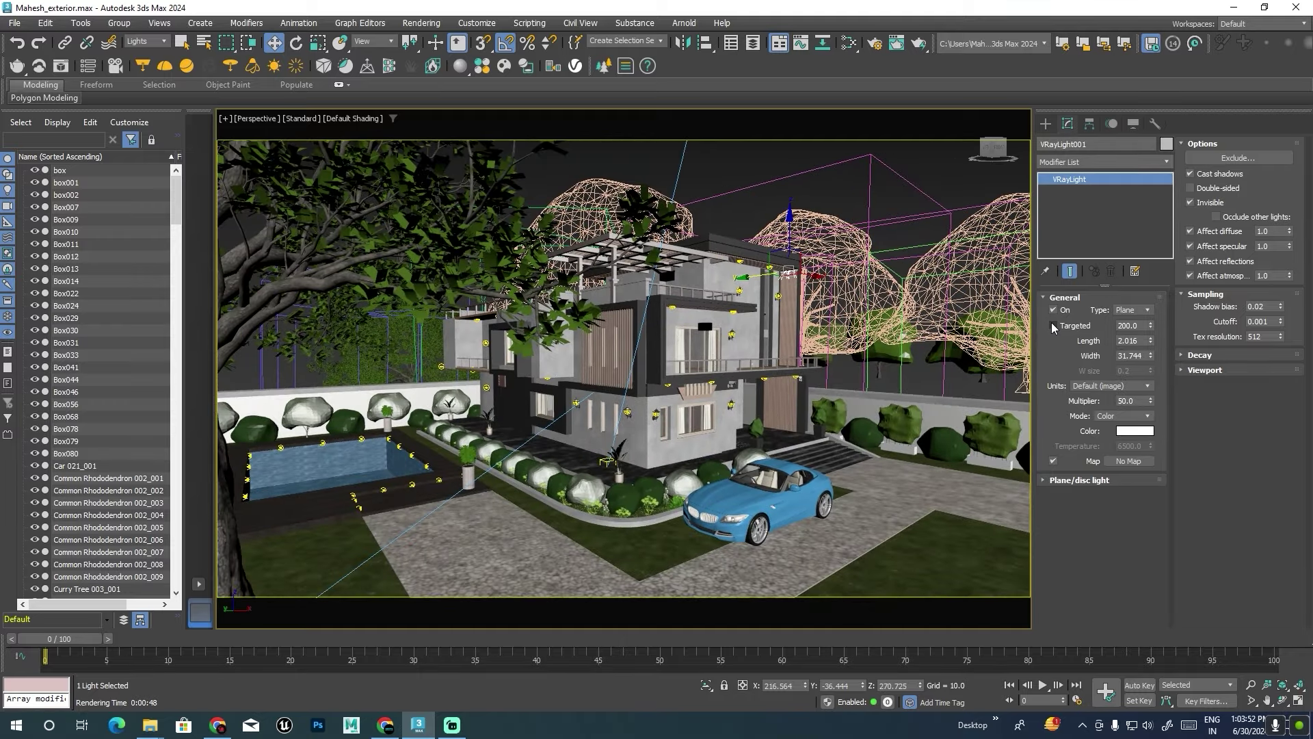
pyautogui.click(1054, 326)
pyautogui.scroll(2, 792, 389)
pyautogui.scroll(5, 792, 389)
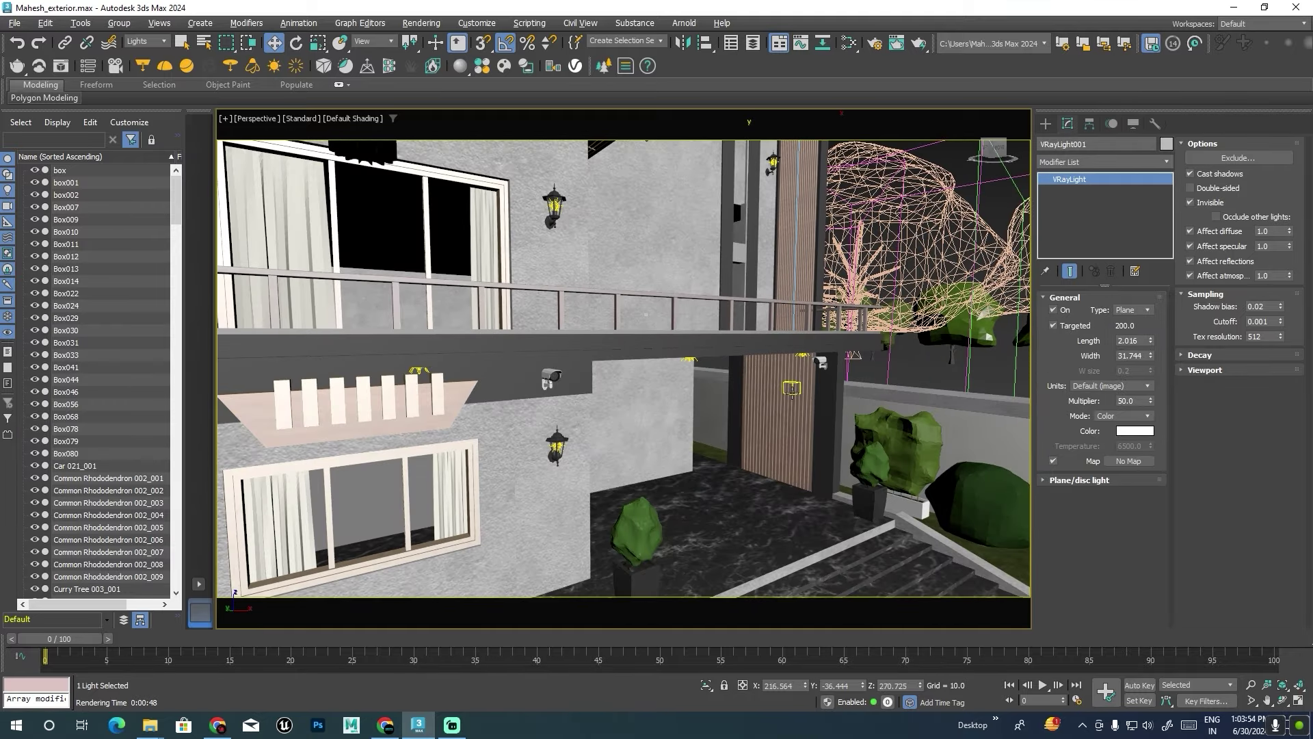
pyautogui.click(792, 388)
pyautogui.moveTo(793, 359); pyautogui.dragTo(799, 299)
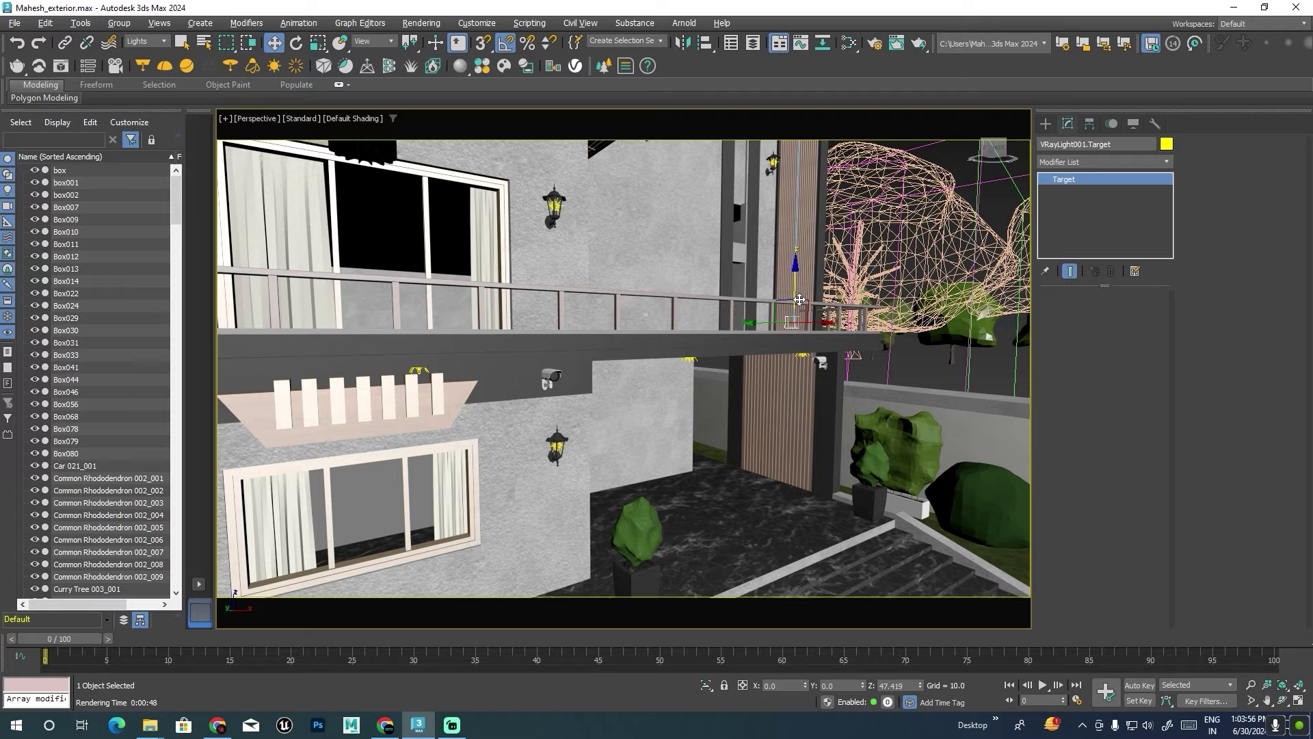
pyautogui.moveTo(799, 301)
pyautogui.keyDown('alt'); pyautogui.mouseDown(button='middle')
pyautogui.moveTo(802, 398)
pyautogui.moveTo(791, 279)
pyautogui.mouseUp(button='middle'); pyautogui.keyUp('alt')
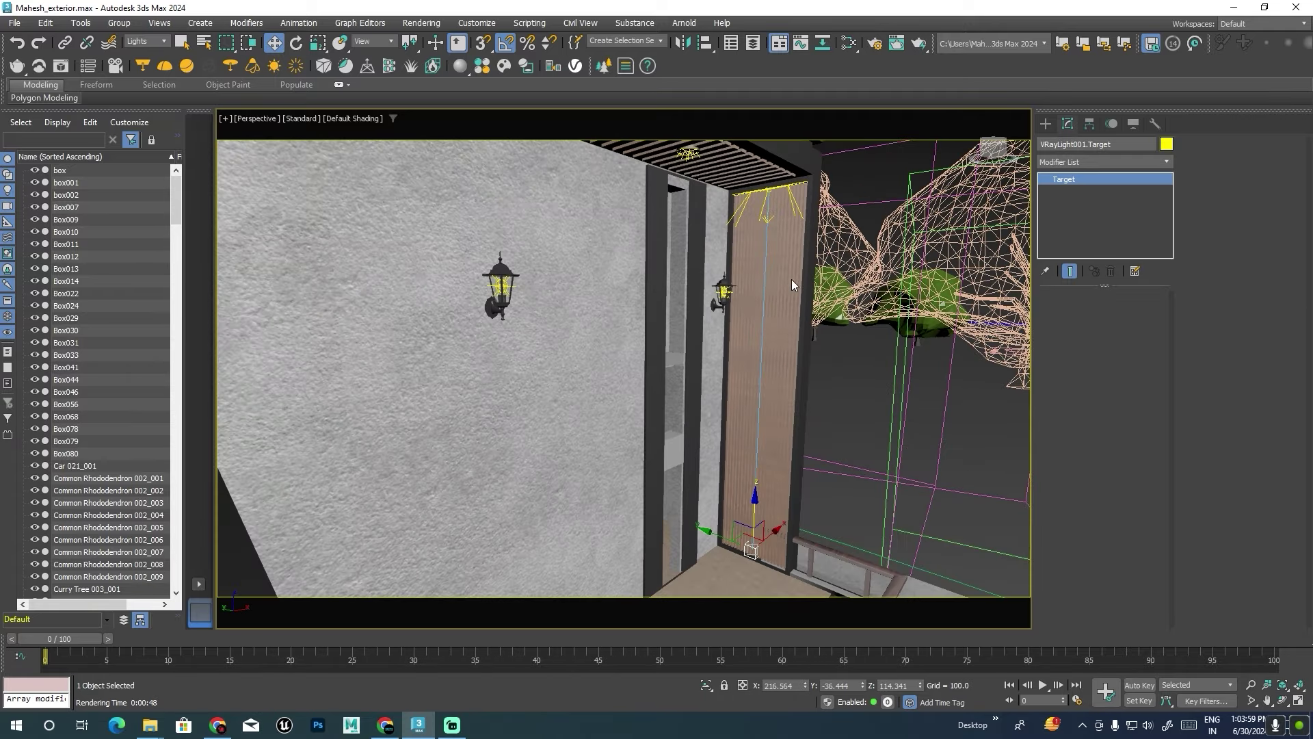
# Set the light's multiplier to 200 and render the PhysCamera001 view.
pyautogui.click(793, 186)
pyautogui.moveTo(1140, 401); pyautogui.dragTo(1063, 405)
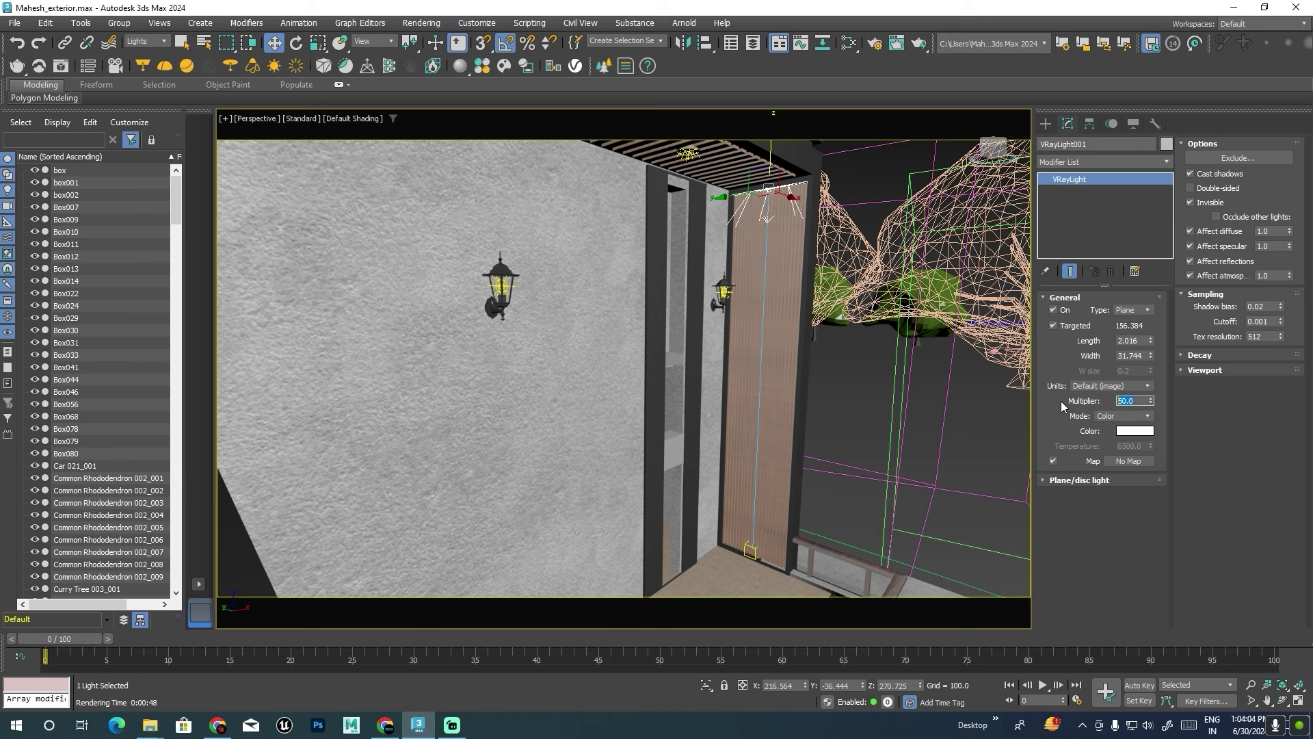
pyautogui.write('40')
pyautogui.press('Return')
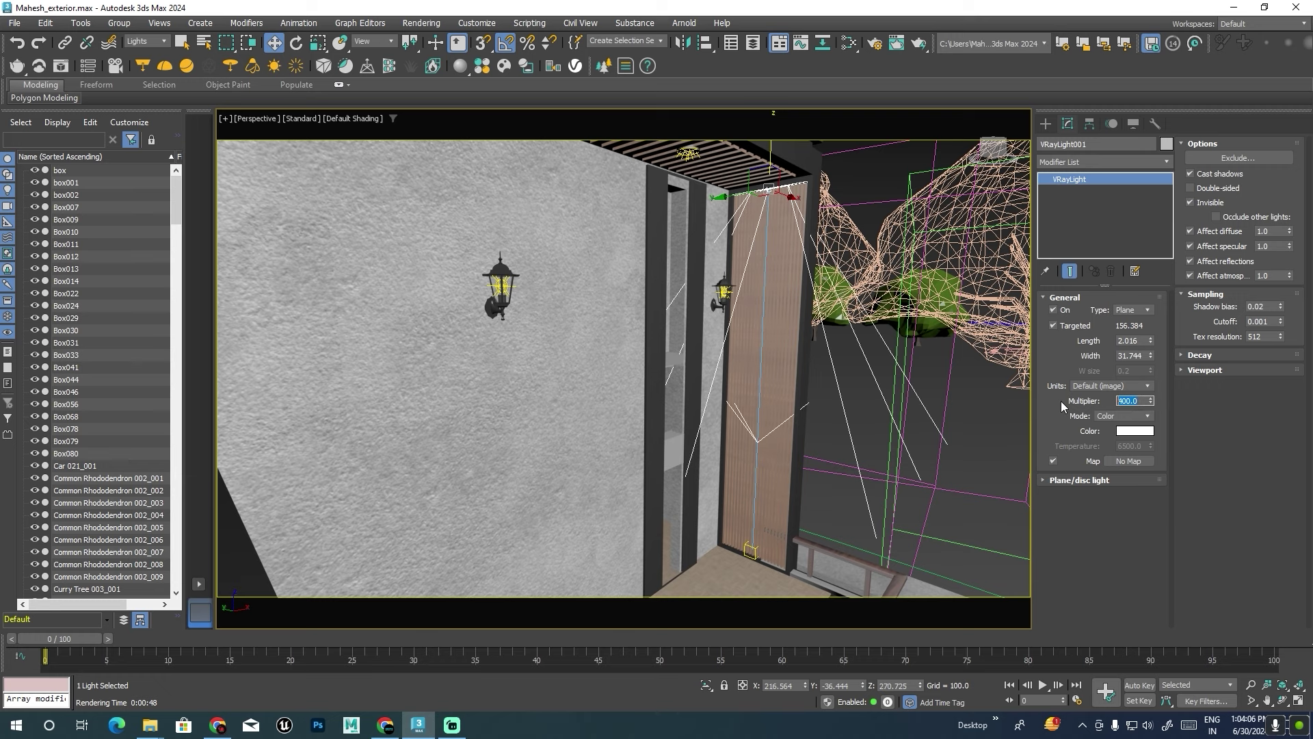
pyautogui.keyDown('alt'); pyautogui.moveTo(970, 390); pyautogui.dragTo(843, 400, button='middle'); pyautogui.keyUp('alt')
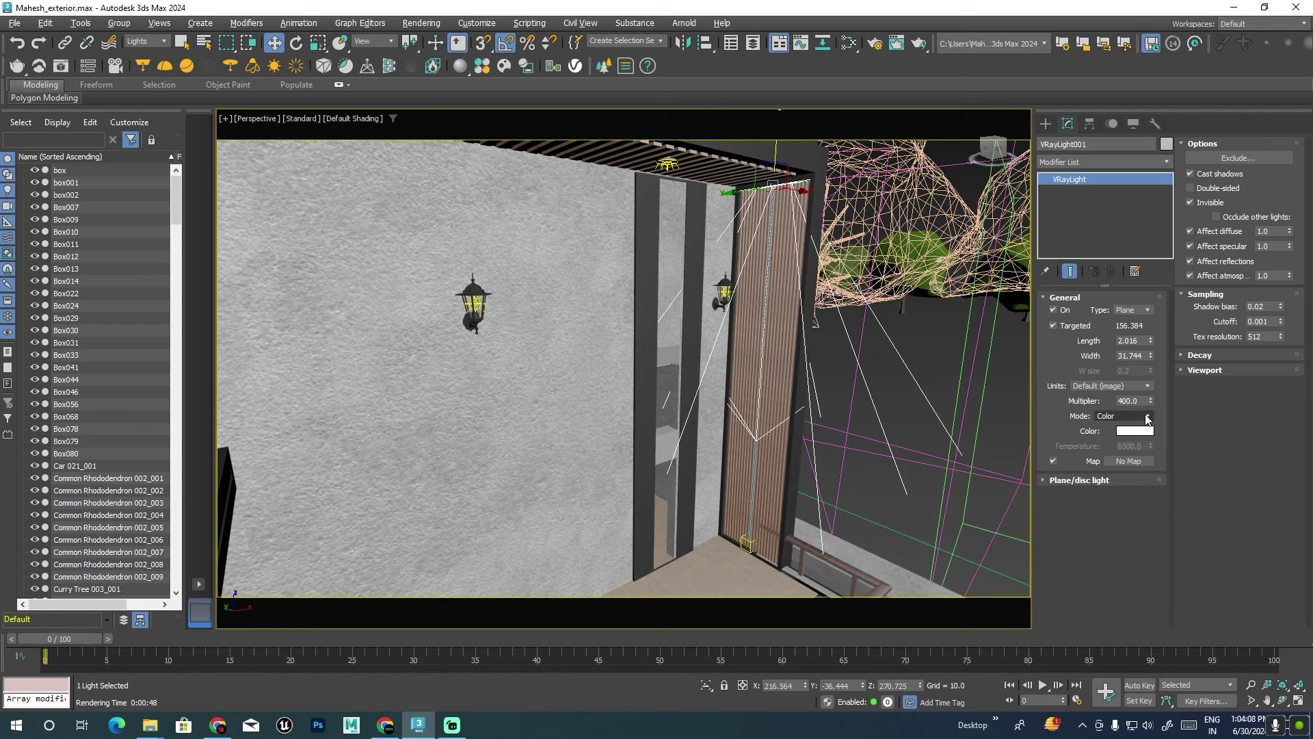
pyautogui.write('200')
pyautogui.press('Return')
pyautogui.keyDown('alt'); pyautogui.moveTo(864, 388); pyautogui.dragTo(782, 314, button='middle'); pyautogui.keyUp('alt')
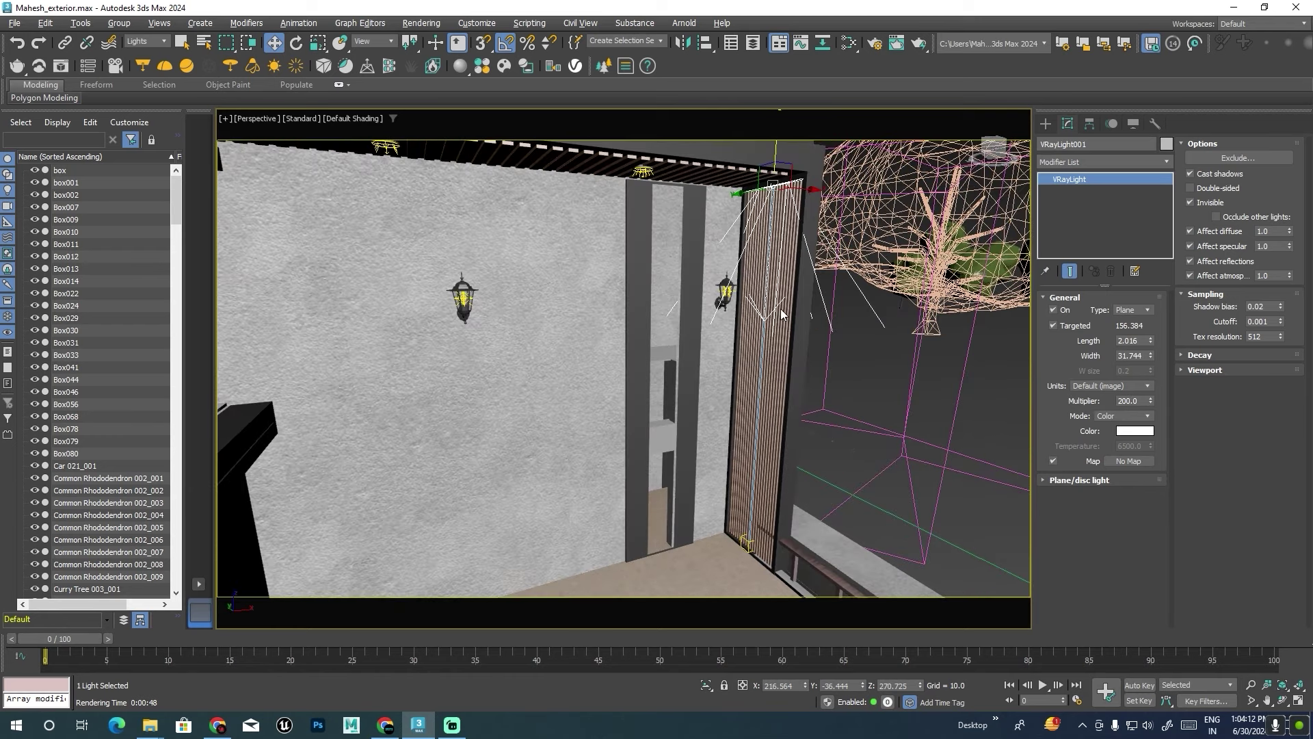
pyautogui.click(873, 356)
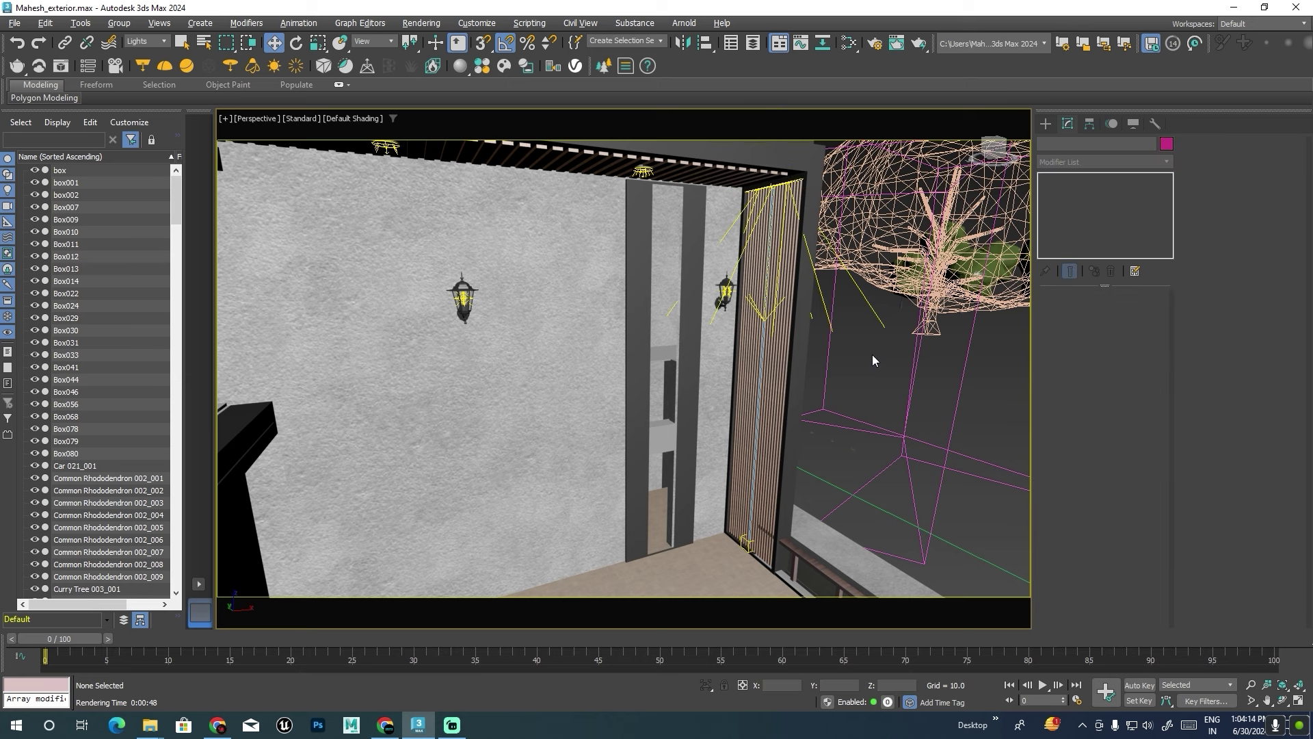
pyautogui.press('c')
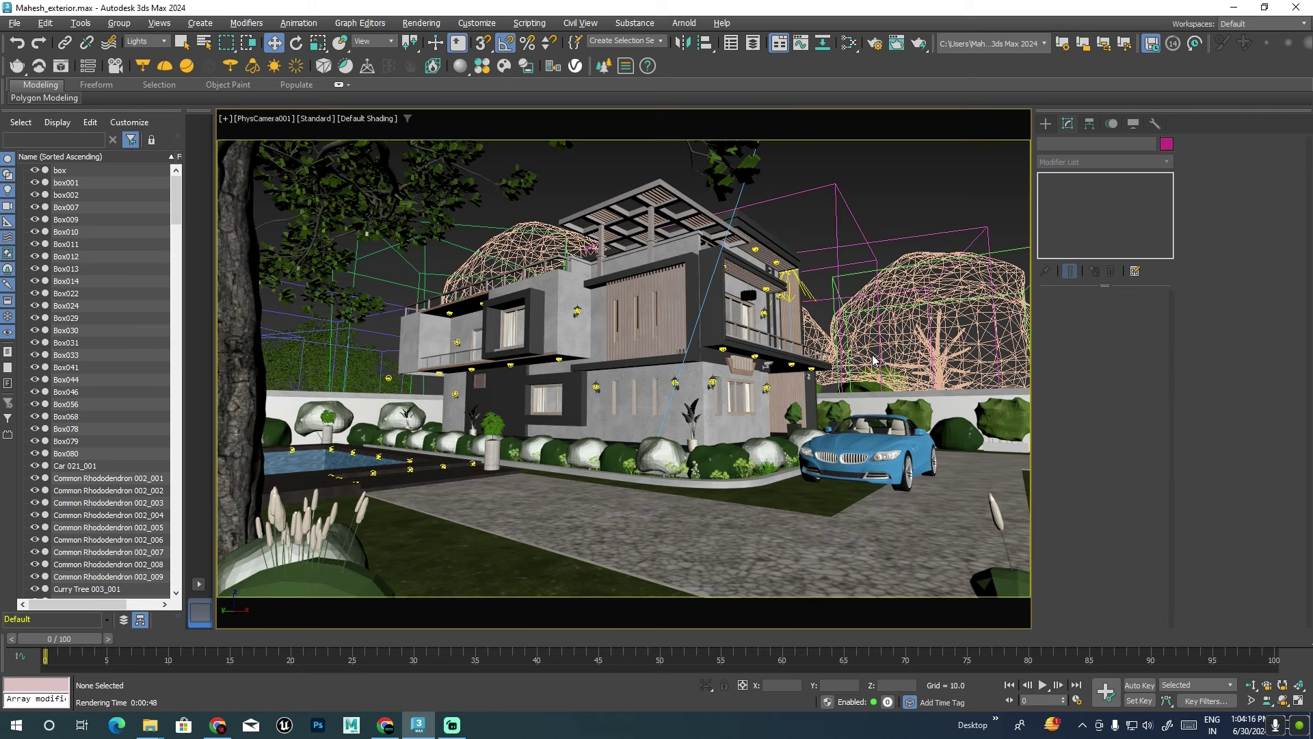
pyautogui.hotkey('shift', 'q')
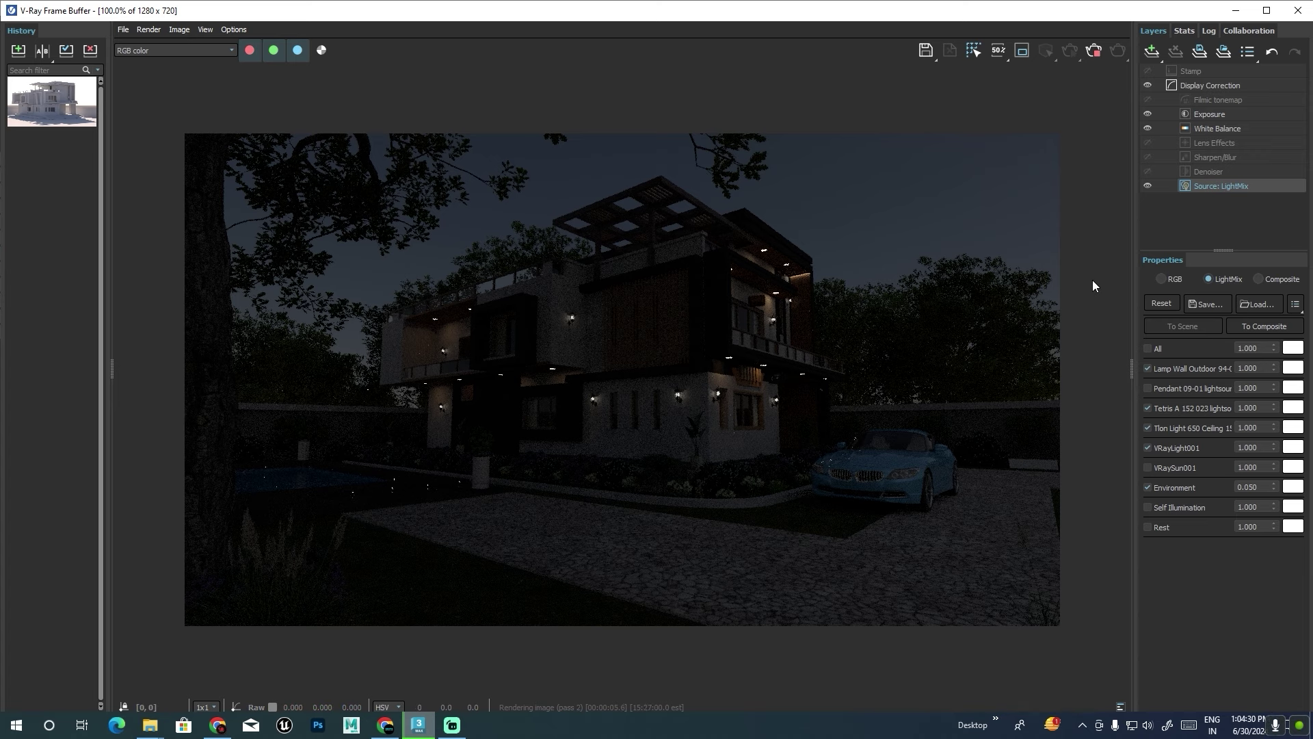
# Close the V-Ray Frame Buffer after reviewing the dim night render.
pyautogui.click(1298, 12)
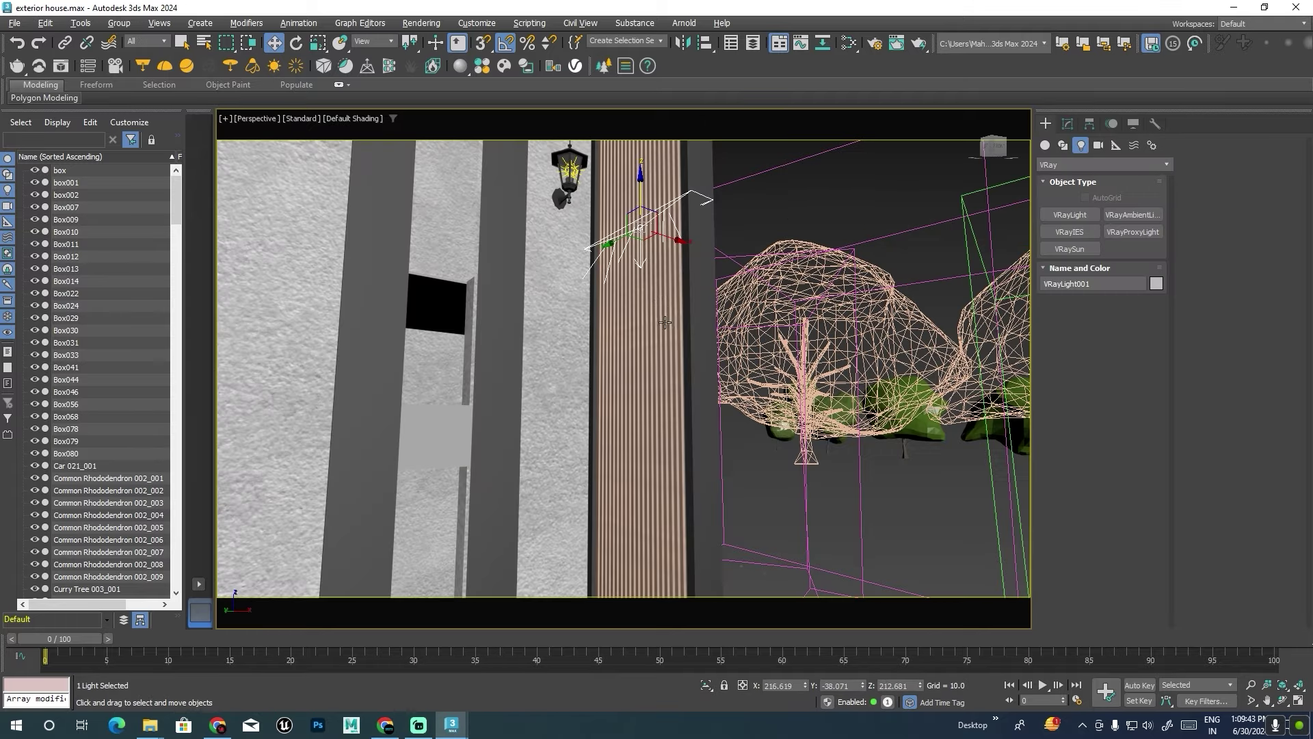
# Raise VRayLight001 toward the top of the slat panel and narrow its plane.
pyautogui.keyDown('alt'); pyautogui.moveTo(754, 390); pyautogui.dragTo(712, 465, button='middle'); pyautogui.keyUp('alt')
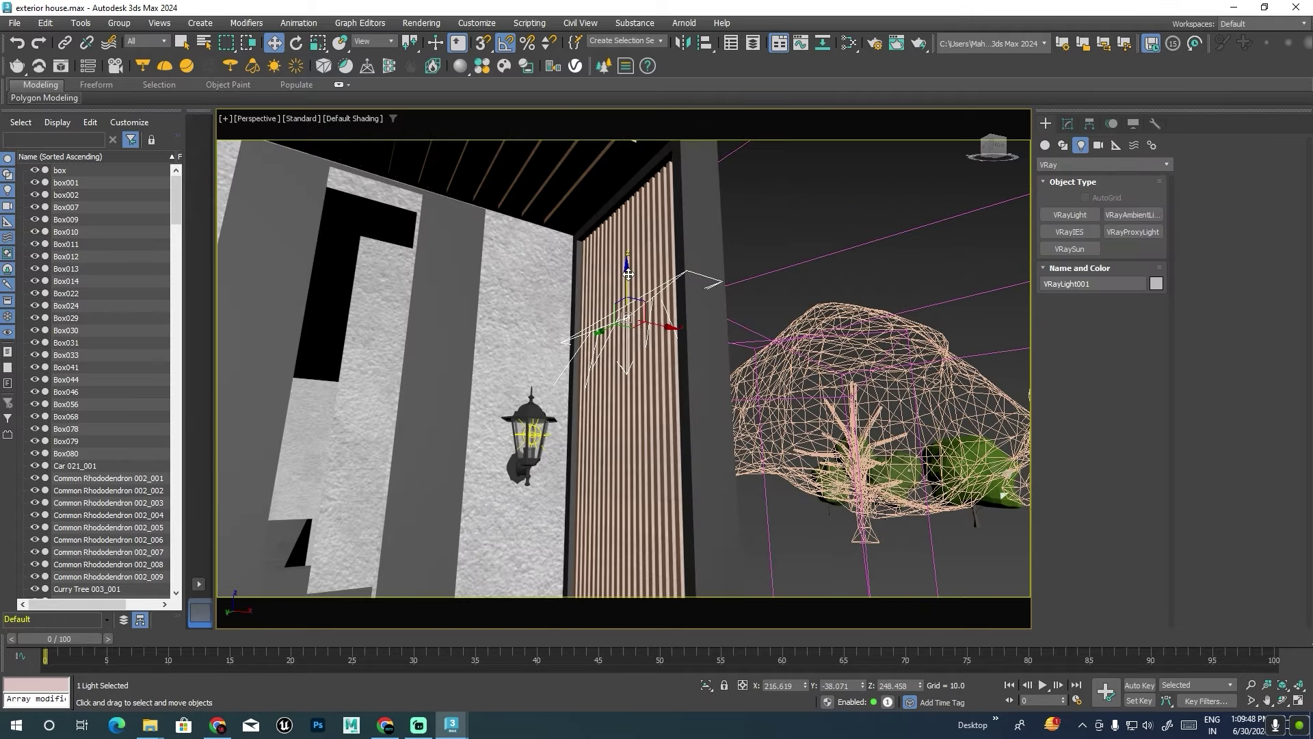
pyautogui.moveTo(635, 335); pyautogui.dragTo(626, 205)
pyautogui.scroll(2, 649, 289)
pyautogui.scroll(2, 649, 289)
pyautogui.keyDown('alt'); pyautogui.moveTo(649, 290); pyautogui.dragTo(659, 258, button='middle'); pyautogui.keyUp('alt')
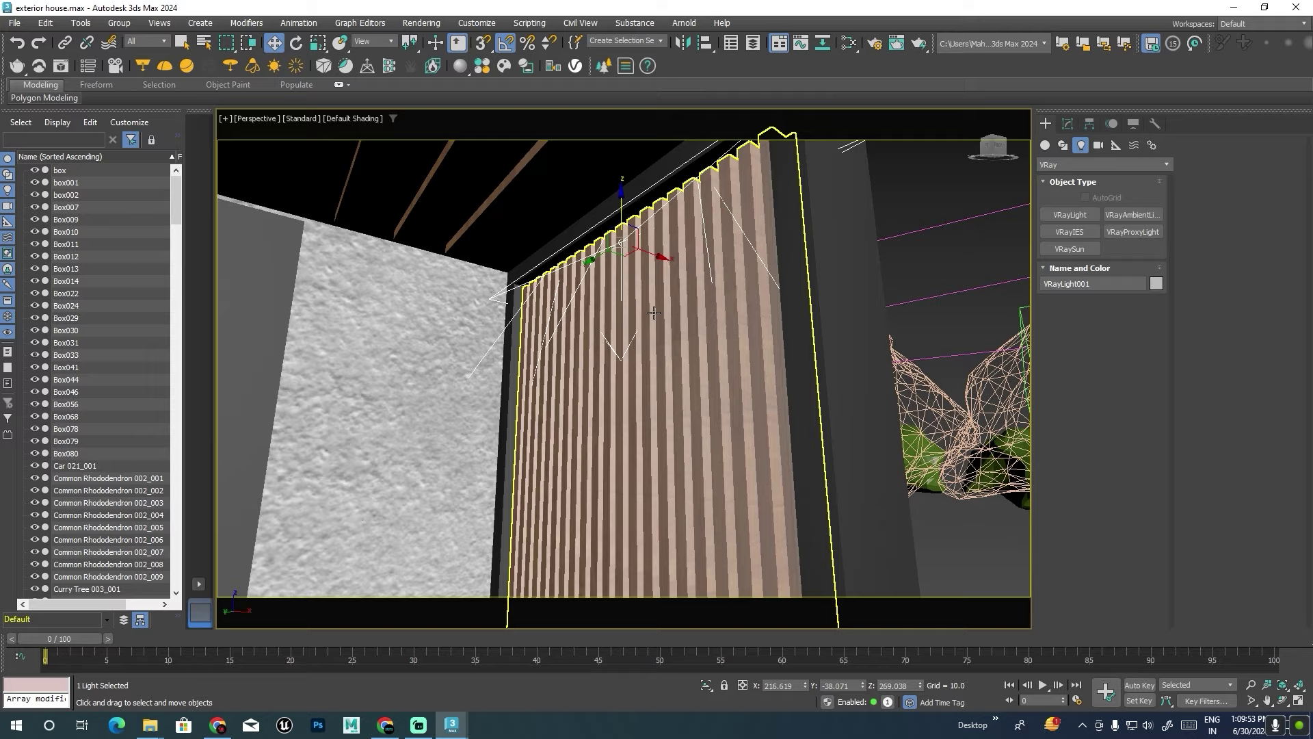
pyautogui.click(1068, 123)
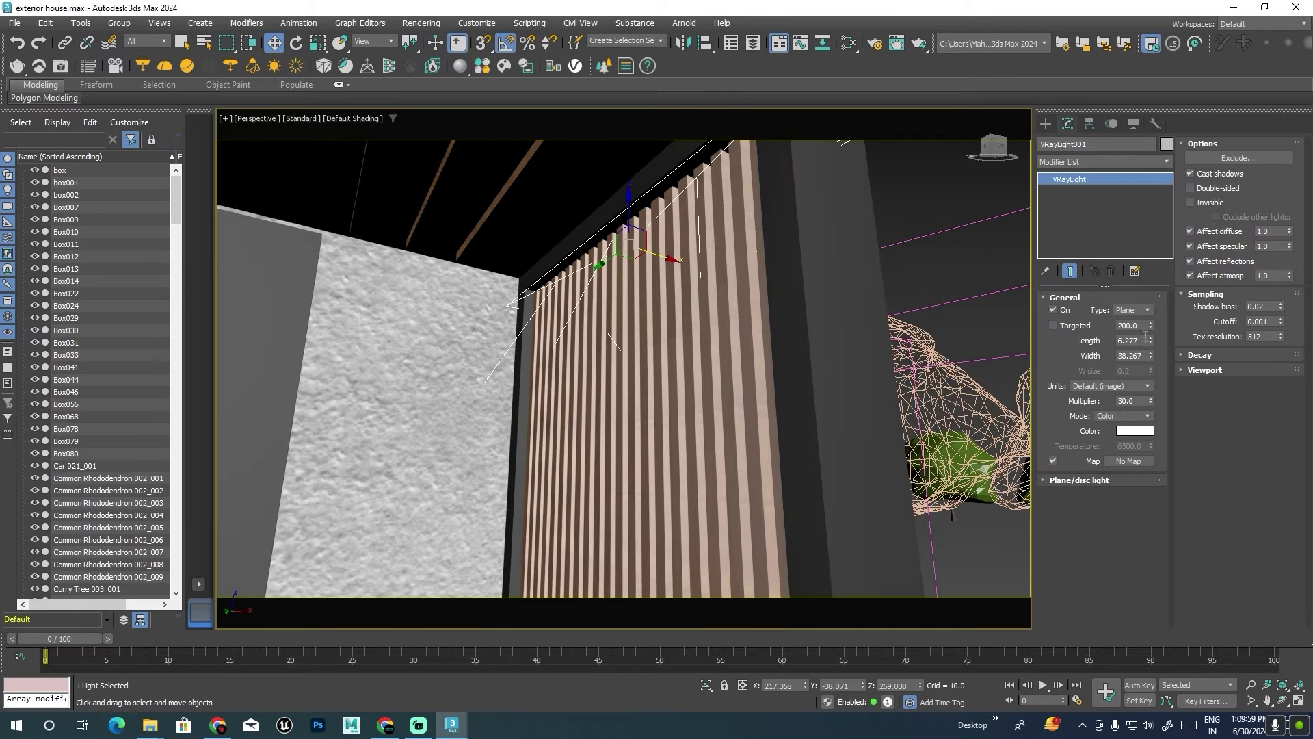
pyautogui.moveTo(1152, 358); pyautogui.dragTo(1145, 376)
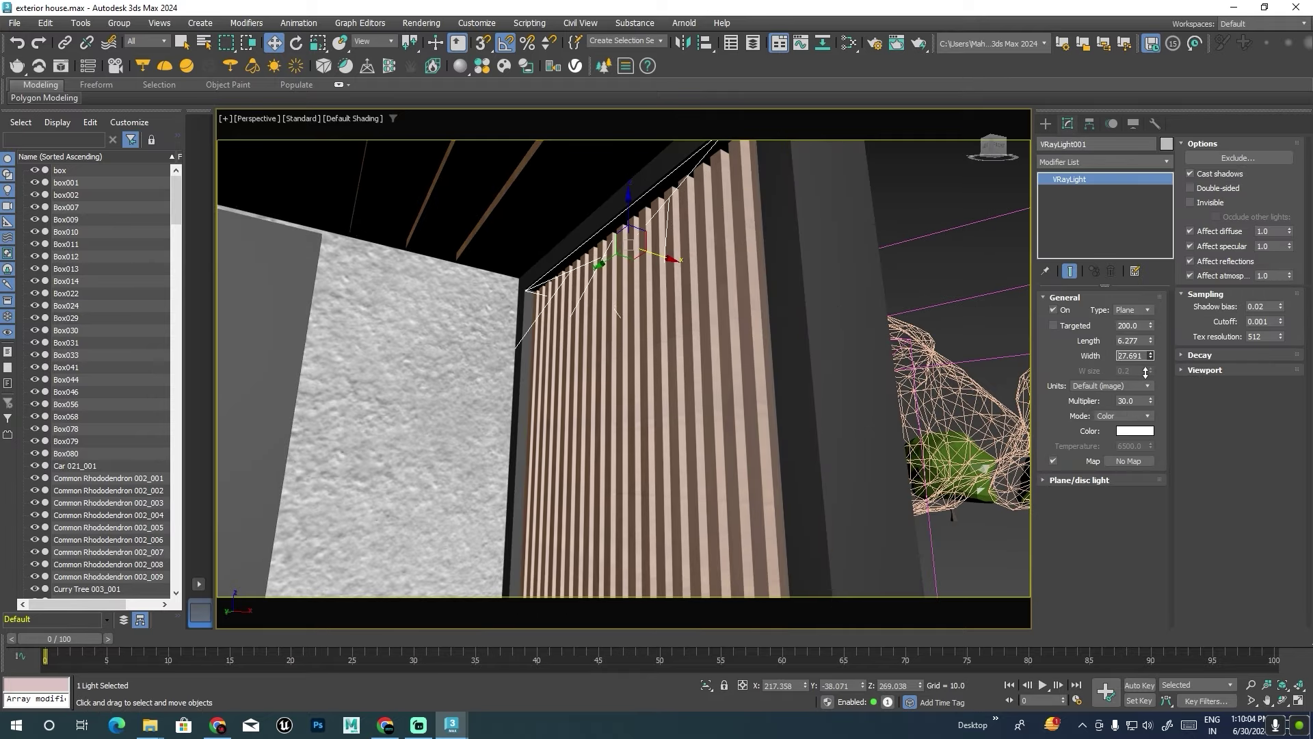
# Fine-tune VRayLight001 to length 4.615, widened and centred across the slats.
pyautogui.keyDown('alt'); pyautogui.moveTo(657, 294); pyautogui.dragTo(673, 319, button='middle'); pyautogui.keyUp('alt')
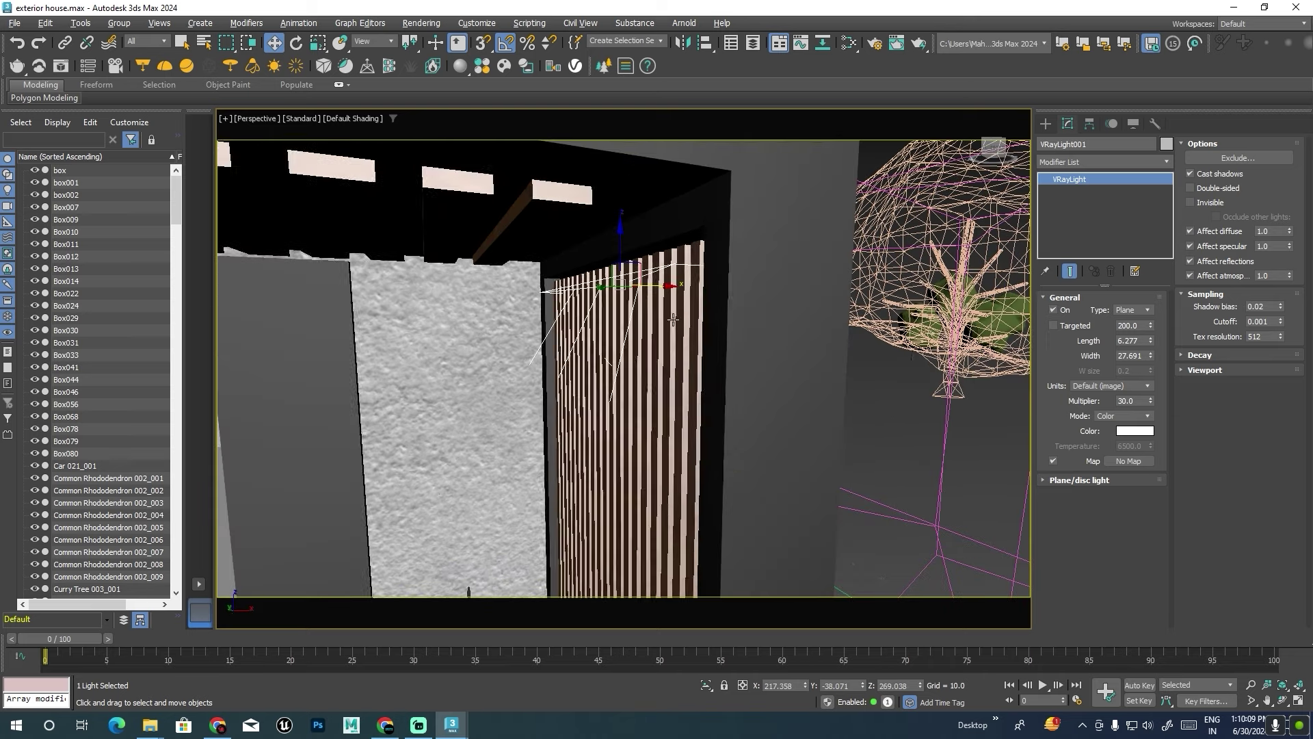
pyautogui.moveTo(622, 238); pyautogui.dragTo(625, 216)
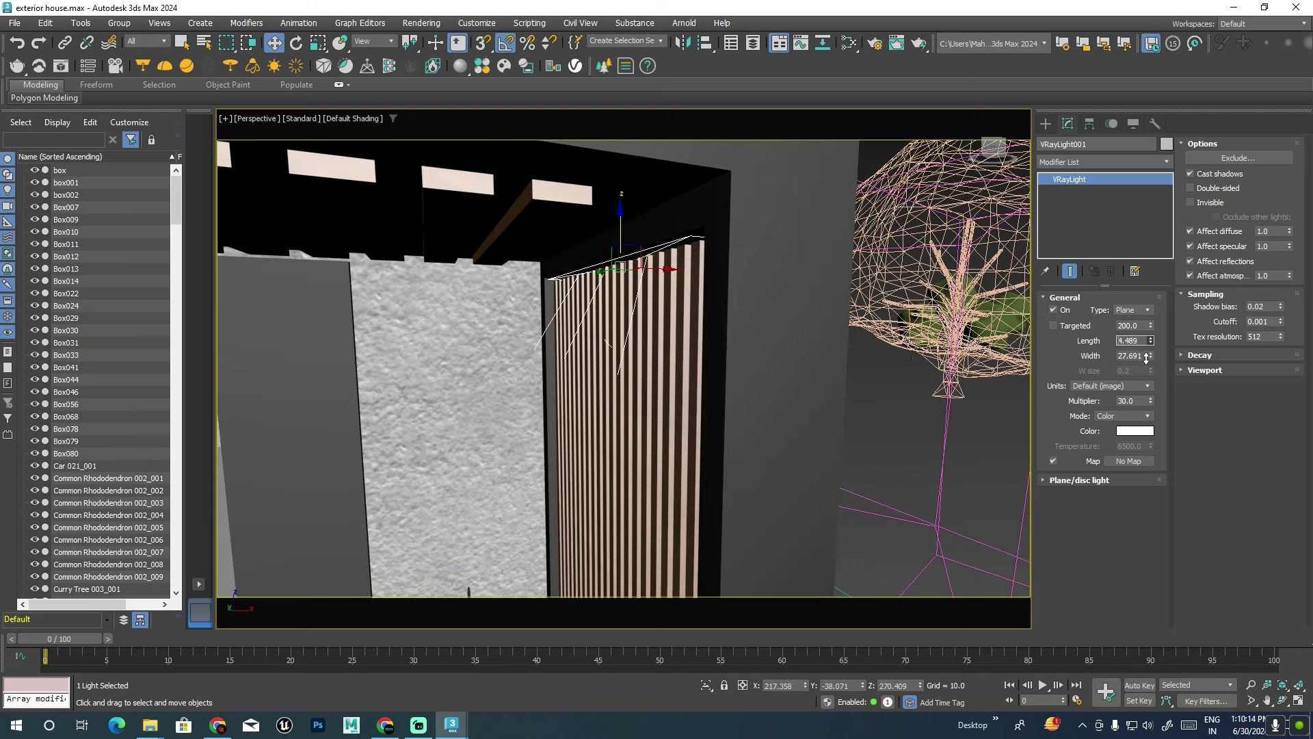
pyautogui.moveTo(1152, 341); pyautogui.dragTo(1152, 347)
pyautogui.keyDown('alt'); pyautogui.moveTo(684, 342); pyautogui.dragTo(718, 321, button='middle'); pyautogui.keyUp('alt')
pyautogui.moveTo(1152, 355); pyautogui.dragTo(1152, 348)
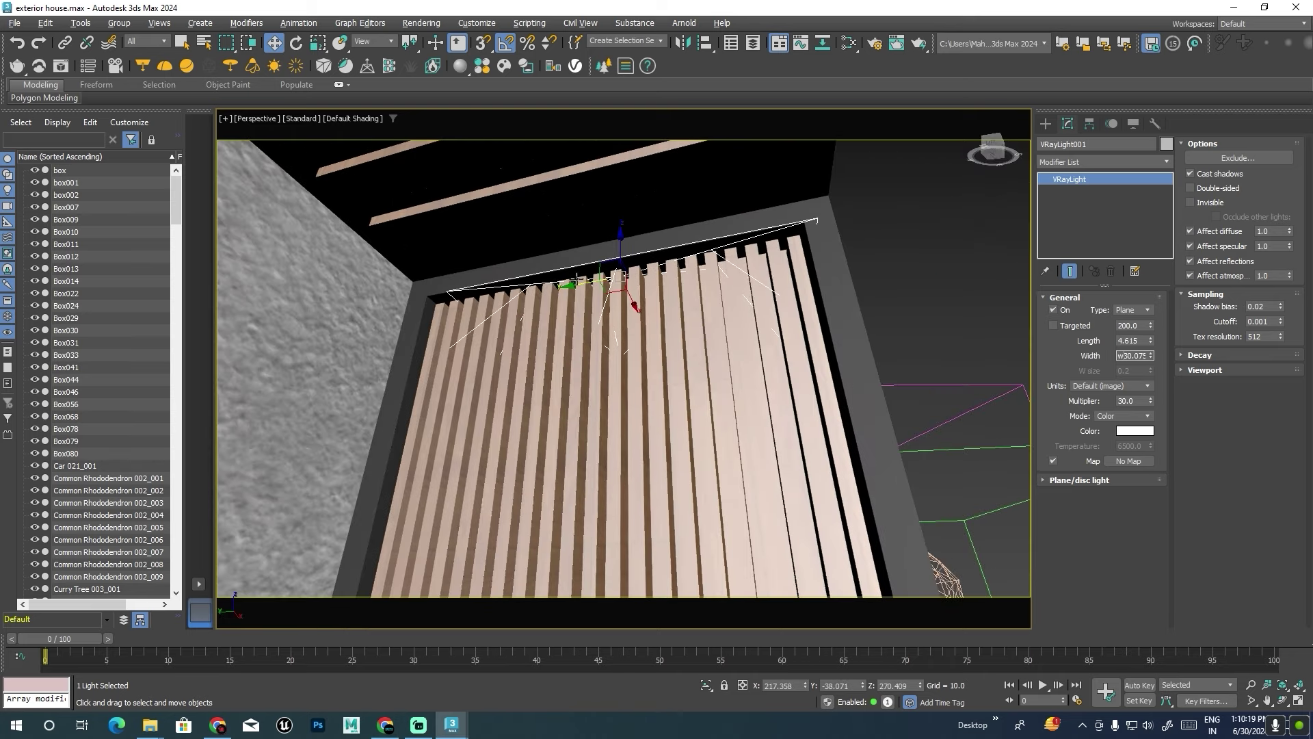
pyautogui.moveTo(579, 278); pyautogui.dragTo(547, 294)
pyautogui.moveTo(1151, 358); pyautogui.dragTo(1151, 350)
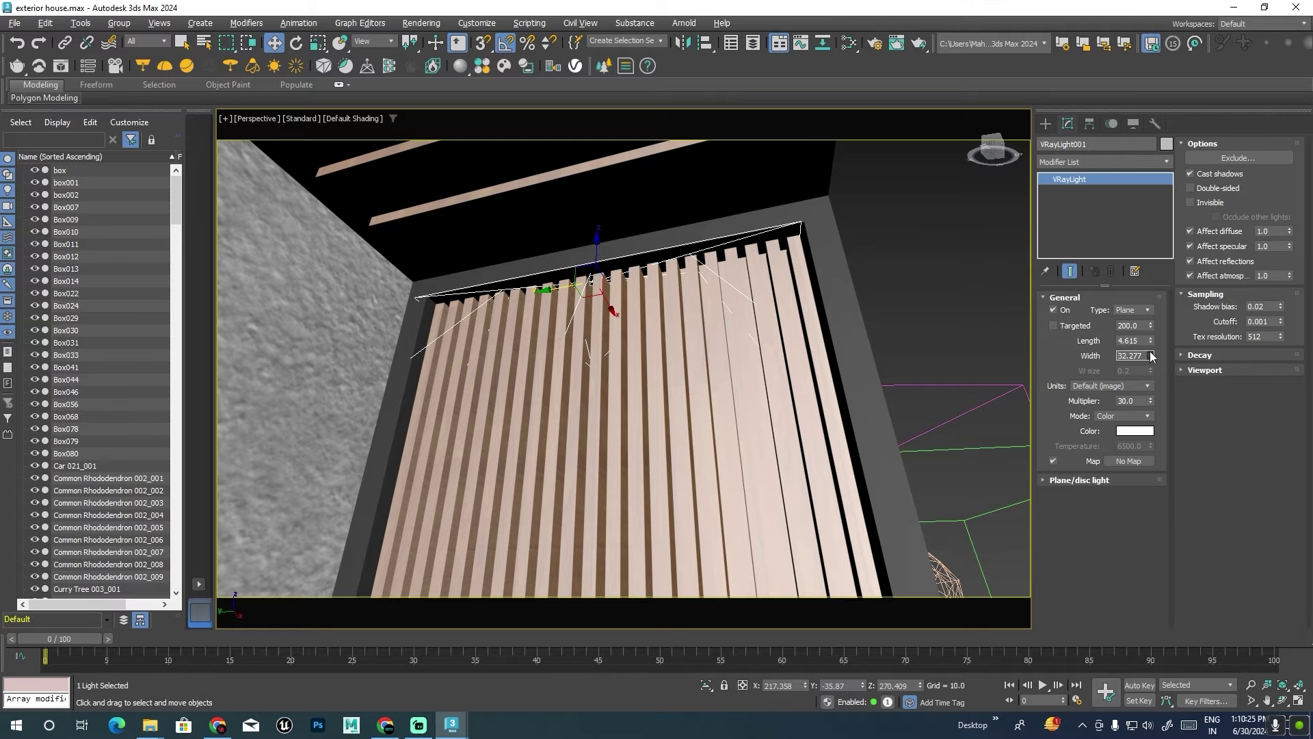
pyautogui.moveTo(615, 295)
pyautogui.keyDown('alt'); pyautogui.mouseDown(button='middle')
pyautogui.moveTo(603, 358)
pyautogui.moveTo(619, 322)
pyautogui.mouseUp(button='middle'); pyautogui.keyUp('alt')
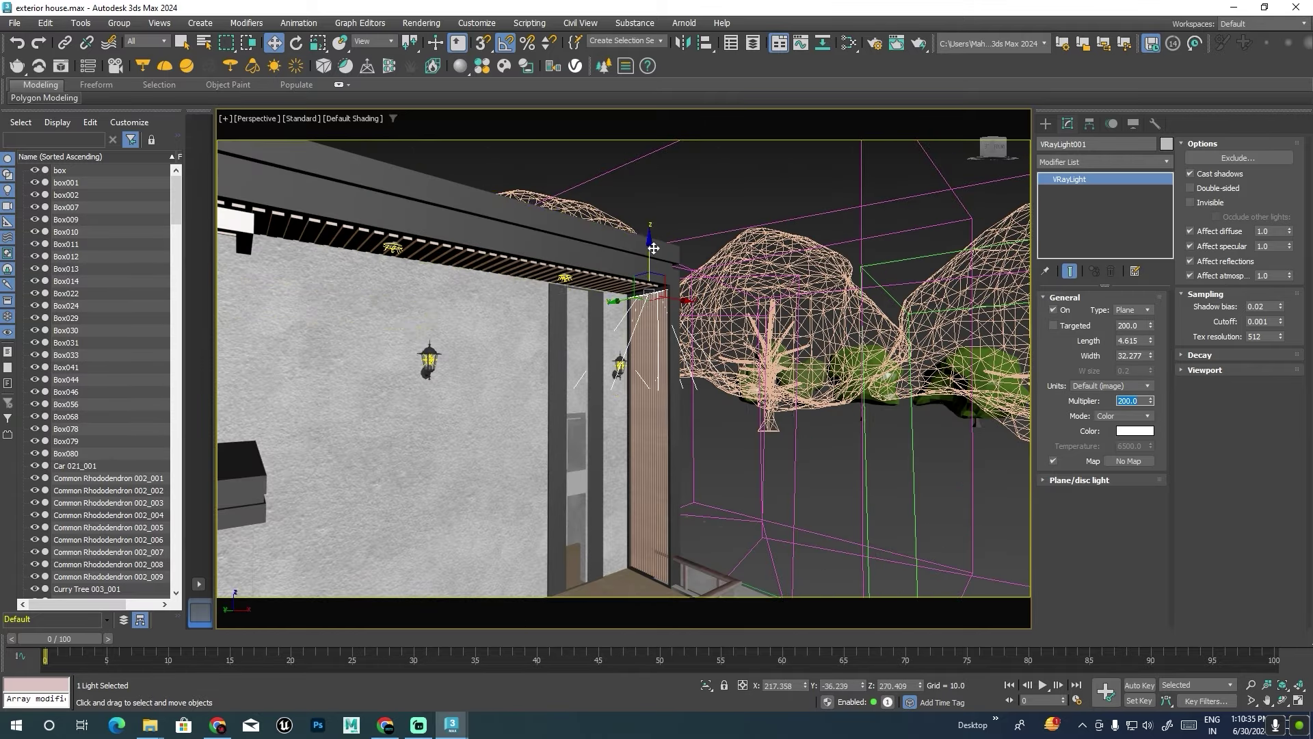
# Clone the light as VRayLight002 under the lower slat panel, sized to width 64.381.
pyautogui.keyDown('shift'); pyautogui.moveTo(653, 248); pyautogui.dragTo(654, 383); pyautogui.keyUp('shift')
pyautogui.click(639, 420)
pyautogui.moveTo(639, 274); pyautogui.dragTo(607, 415, button='middle')
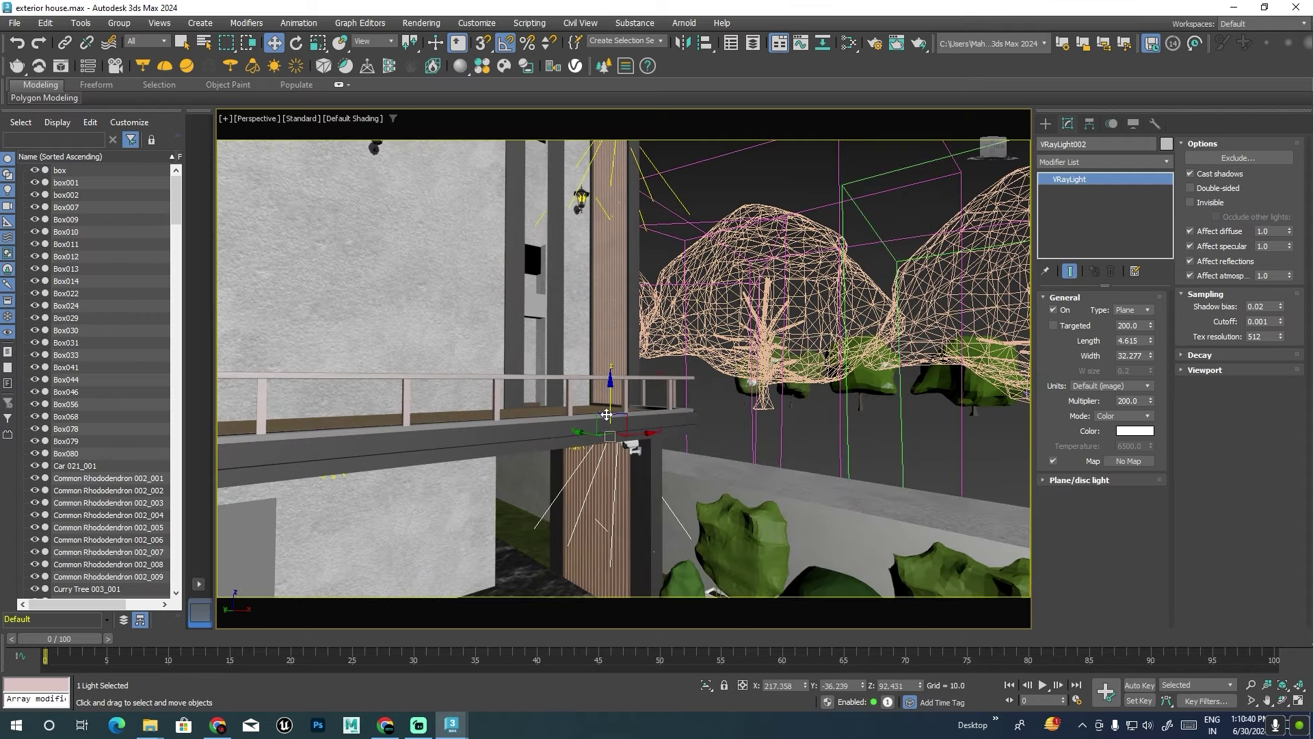
pyautogui.moveTo(607, 415); pyautogui.dragTo(609, 383)
pyautogui.keyDown('alt'); pyautogui.moveTo(609, 383); pyautogui.dragTo(636, 239, button='middle'); pyautogui.keyUp('alt')
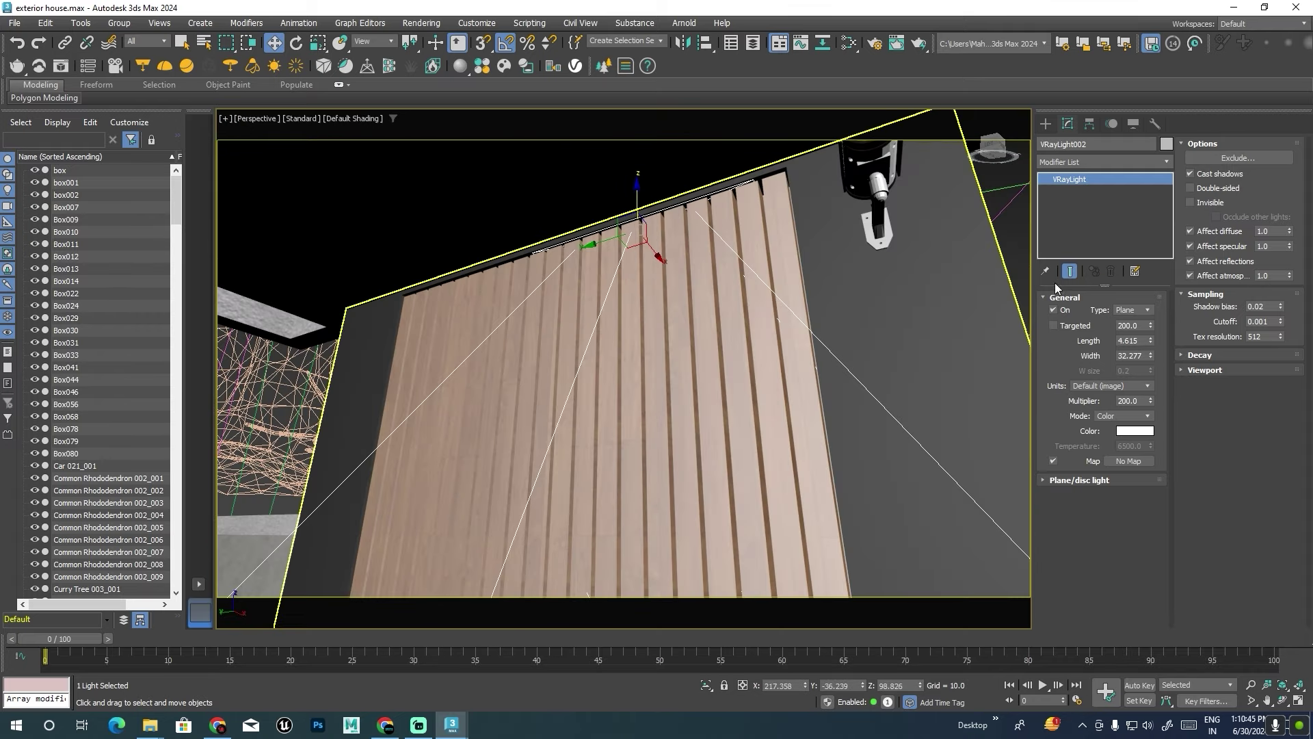
pyautogui.moveTo(1151, 355); pyautogui.dragTo(1151, 321)
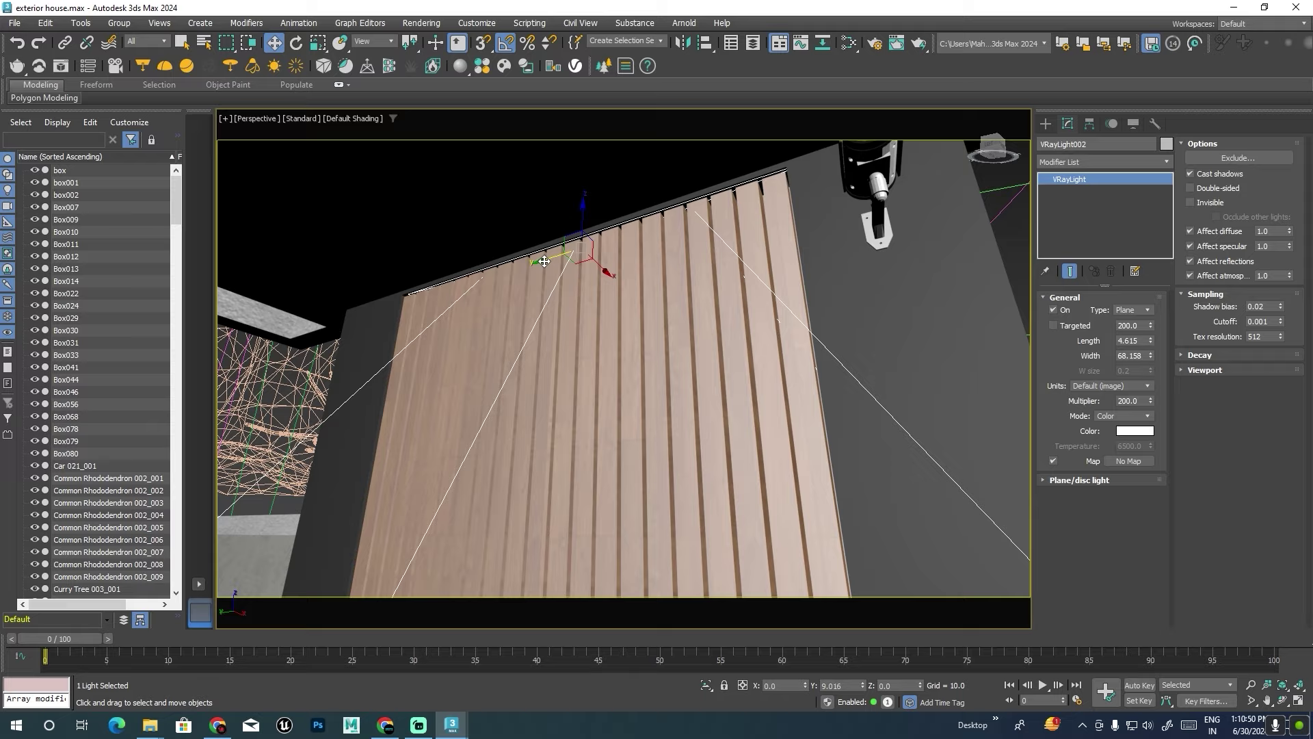
pyautogui.keyDown('alt'); pyautogui.moveTo(544, 261); pyautogui.dragTo(588, 383, button='middle'); pyautogui.keyUp('alt')
pyautogui.click(1150, 354)
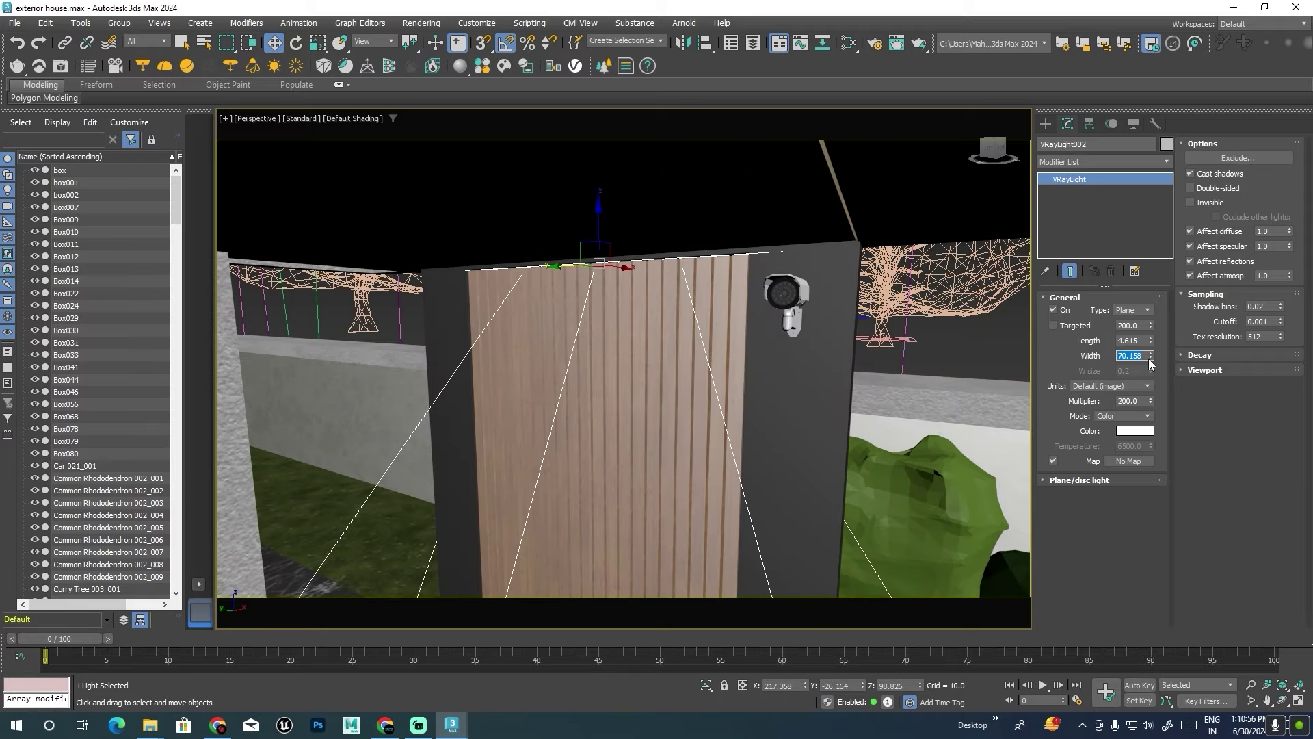
pyautogui.moveTo(1150, 357); pyautogui.dragTo(1147, 357)
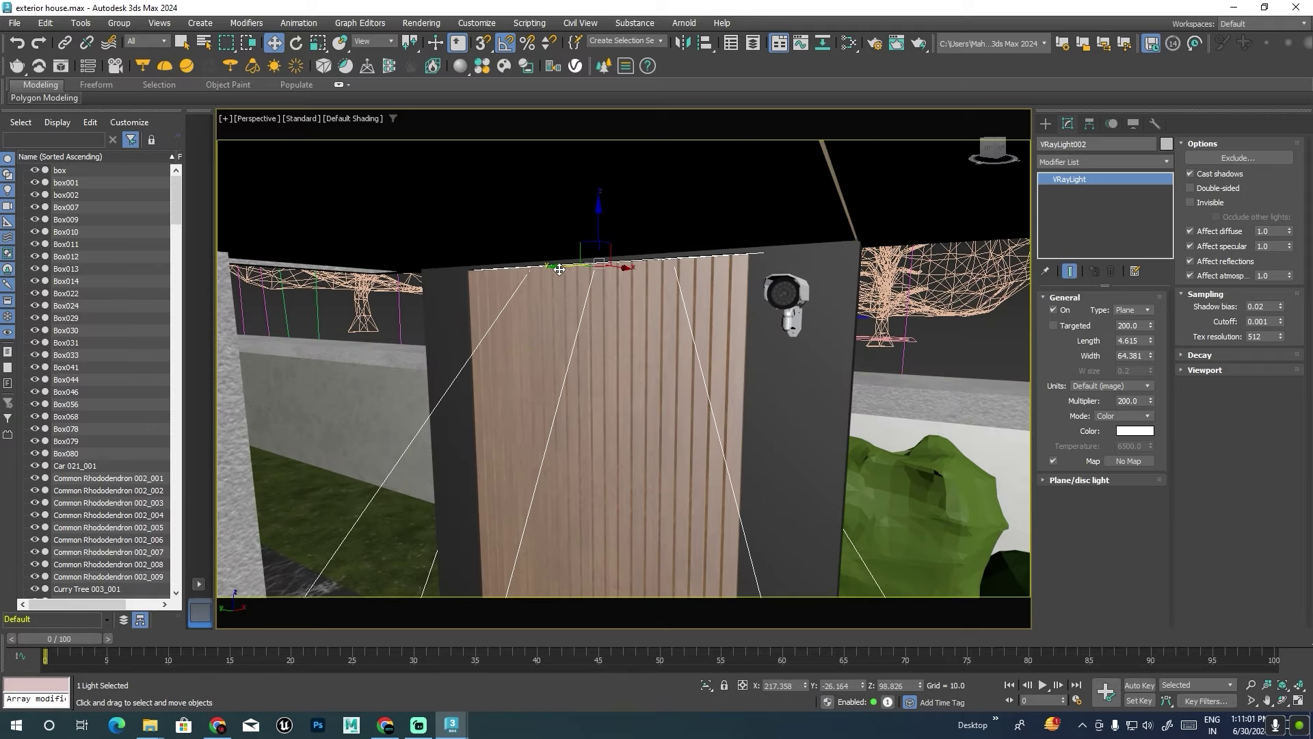
pyautogui.keyDown('alt'); pyautogui.moveTo(559, 269); pyautogui.dragTo(670, 317, button='middle'); pyautogui.keyUp('alt')
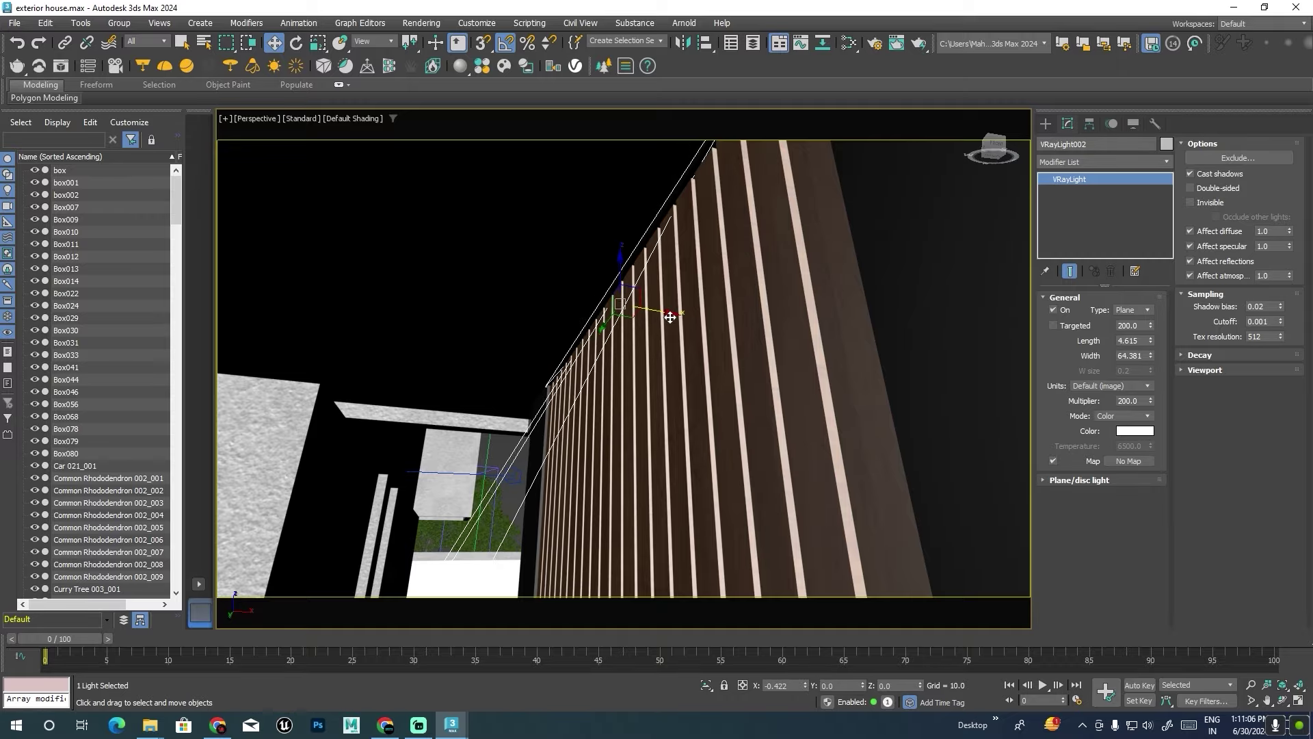
# Make VRayLight002 invisible with multiplier 120, then clone it again as VRayLight003.
pyautogui.click(1190, 203)
pyautogui.keyDown('alt'); pyautogui.moveTo(677, 322); pyautogui.dragTo(751, 377, button='middle'); pyautogui.keyUp('alt')
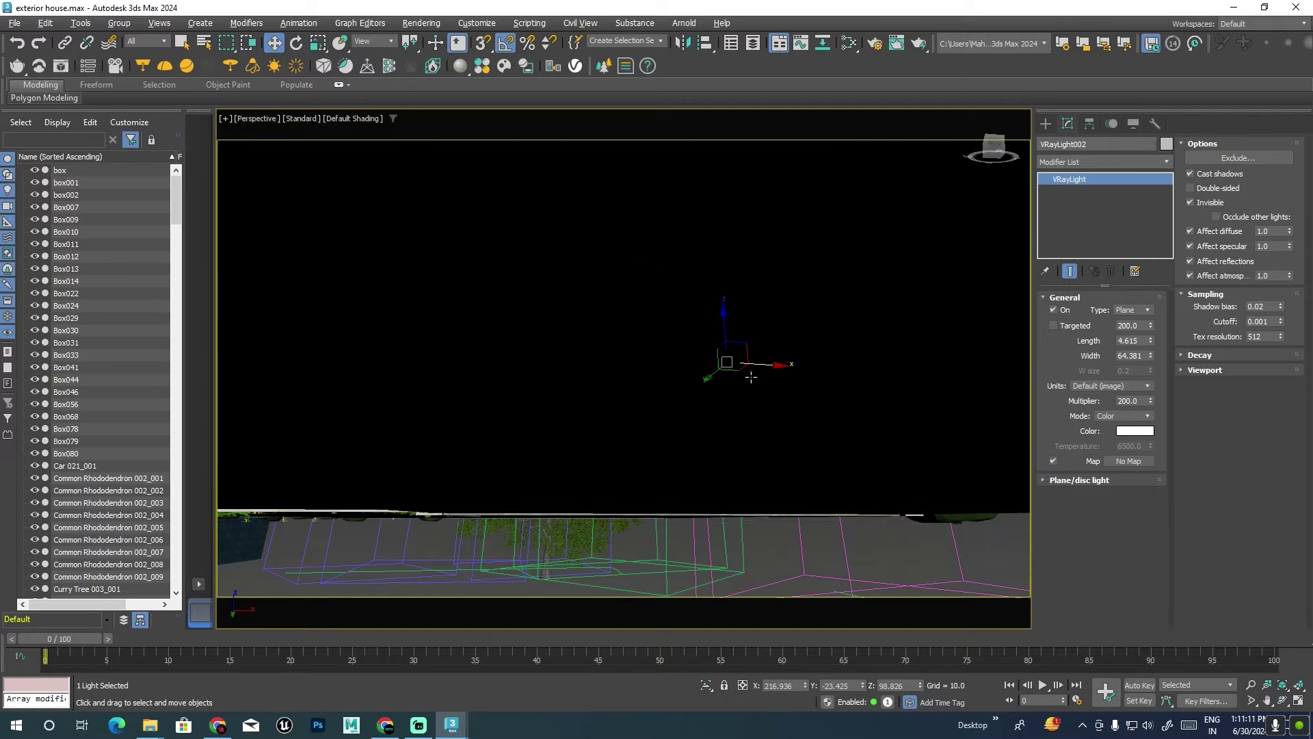
pyautogui.write('120')
pyautogui.press('Return')
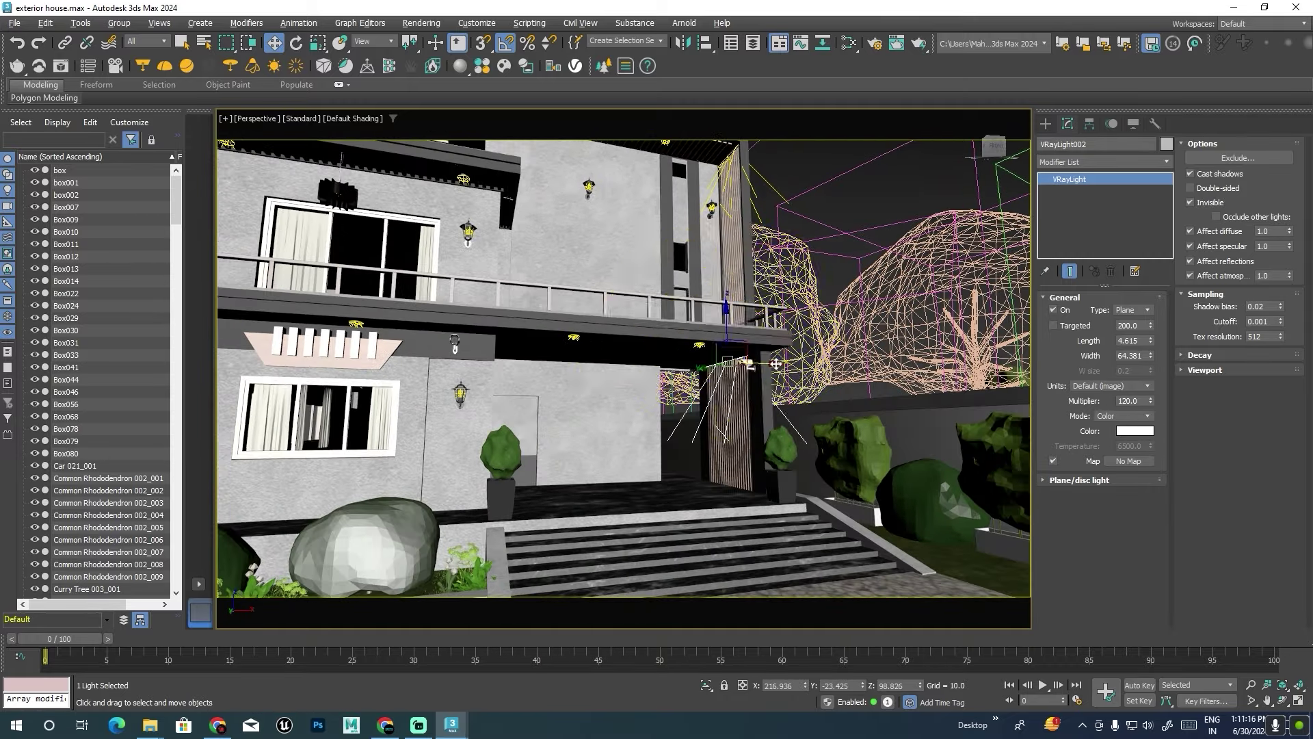
pyautogui.scroll(-10, 976, 349)
pyautogui.keyDown('shift'); pyautogui.moveTo(975, 349); pyautogui.dragTo(732, 356); pyautogui.keyUp('shift')
# Confirm the VRayLight003 copy and raise it up the wider slat panel.
pyautogui.click(691, 421)
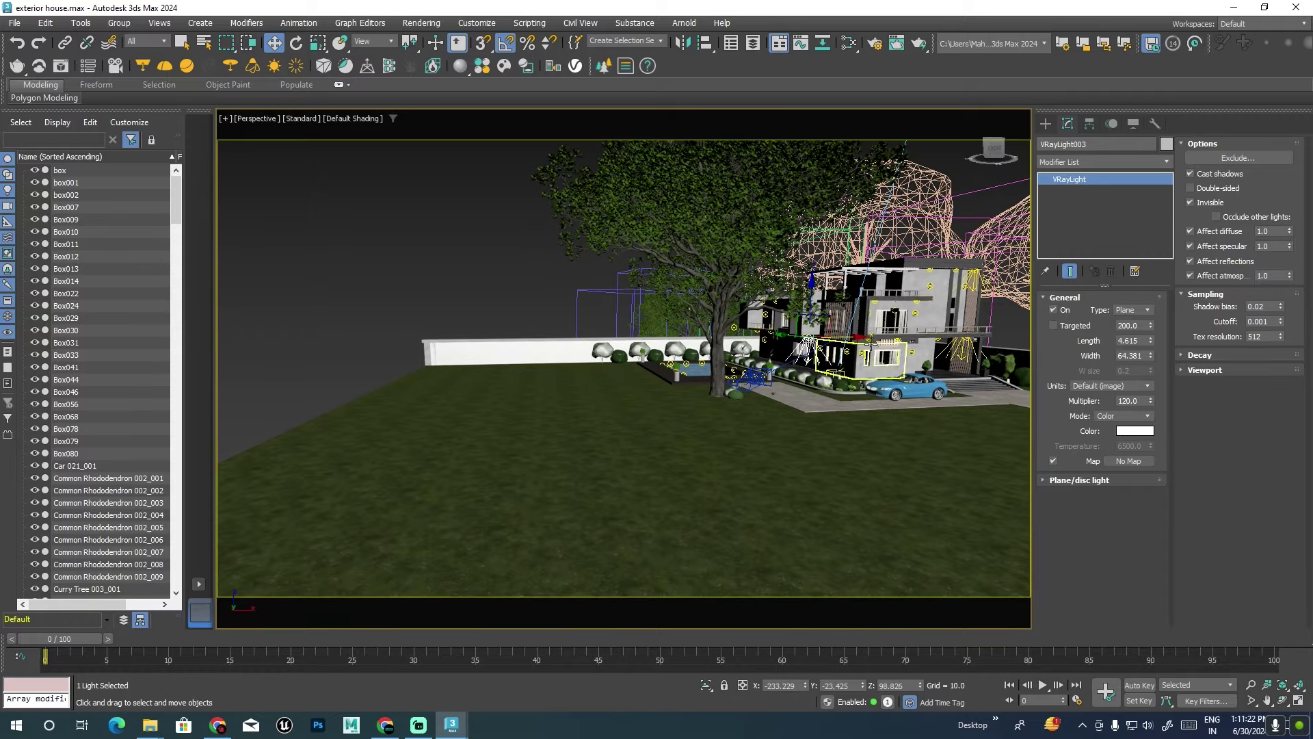
pyautogui.press('z')
pyautogui.scroll(-5, 687, 290)
pyautogui.keyDown('alt'); pyautogui.moveTo(686, 290); pyautogui.dragTo(847, 289, button='middle'); pyautogui.keyUp('alt')
pyautogui.scroll(3, 778, 296)
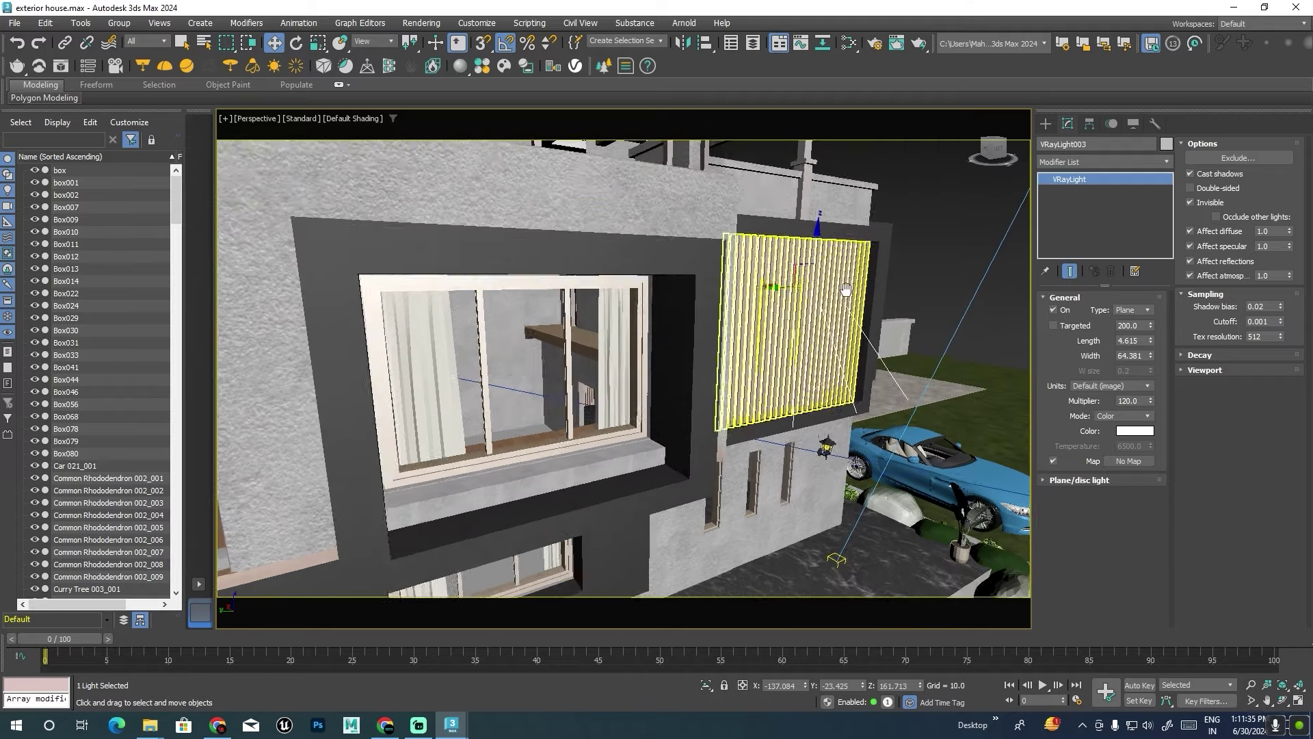
pyautogui.scroll(5, 846, 288)
pyautogui.moveTo(797, 305); pyautogui.dragTo(814, 199)
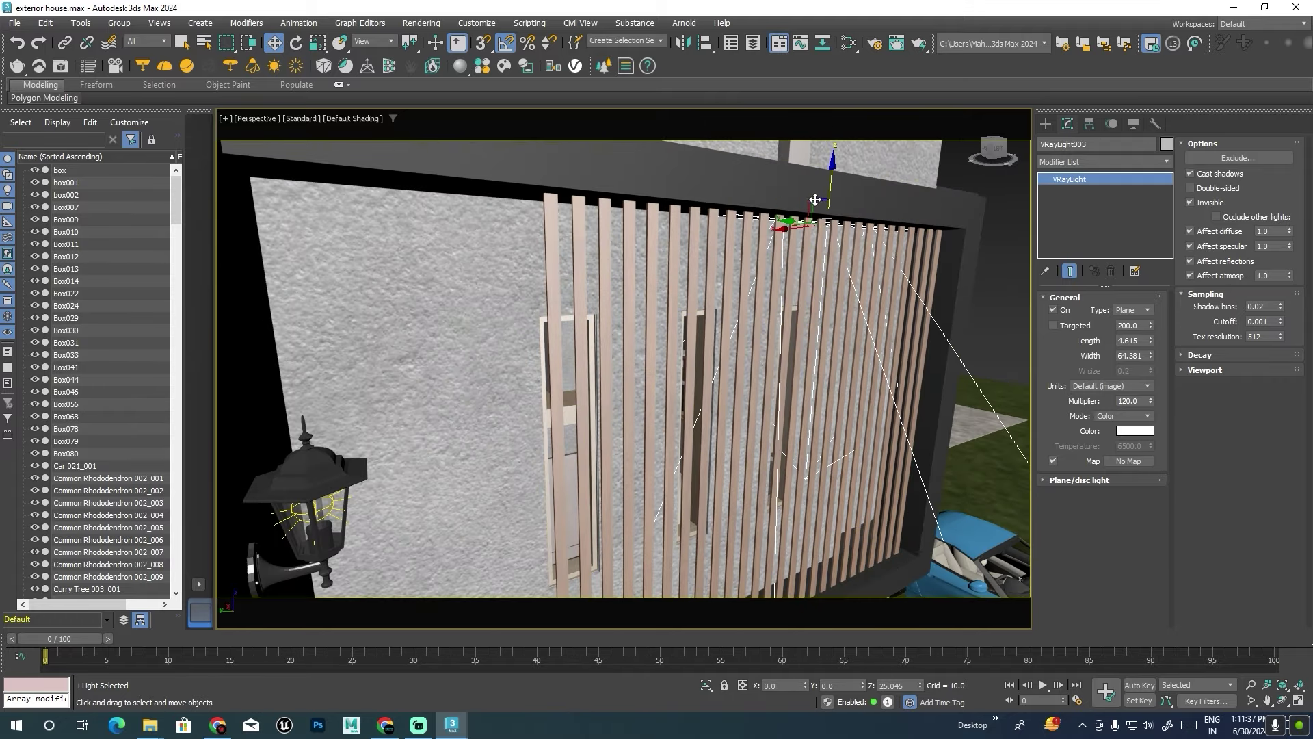
pyautogui.moveTo(814, 200)
pyautogui.keyDown('alt'); pyautogui.mouseDown(button='middle')
pyautogui.moveTo(801, 234)
pyautogui.moveTo(817, 226)
pyautogui.mouseUp(button='middle'); pyautogui.keyUp('alt')
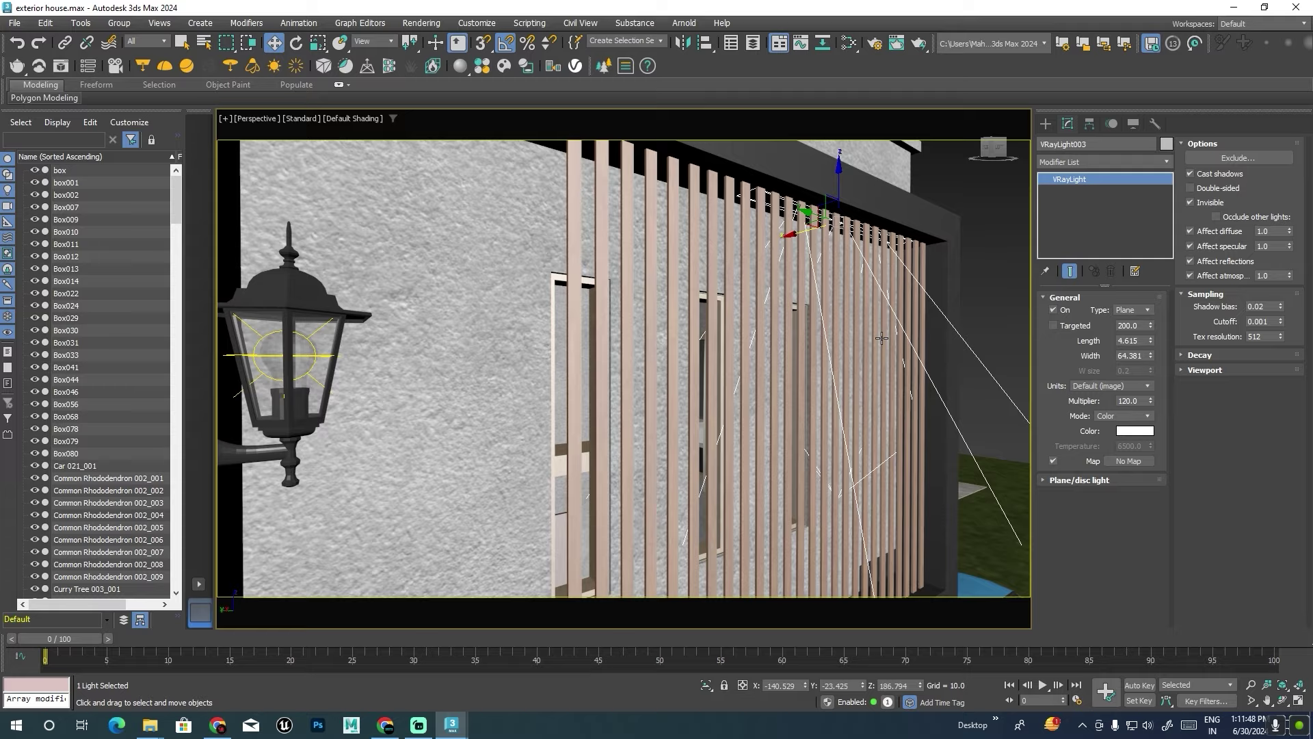
pyautogui.keyDown('alt'); pyautogui.moveTo(970, 403); pyautogui.dragTo(1012, 383, button='middle'); pyautogui.keyUp('alt')
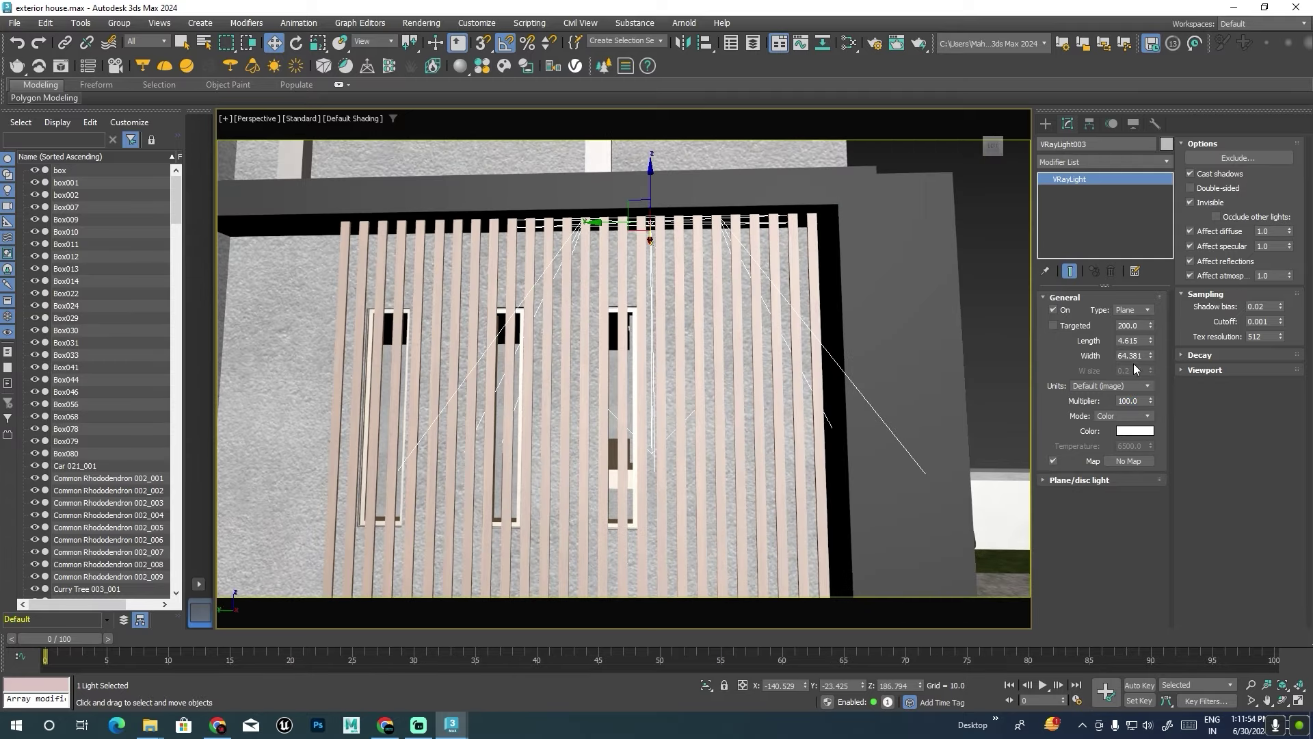
# Set VRayLight003 to width 141.202 and multiplier 50, then restore earlier viewport views.
pyautogui.moveTo(1151, 358); pyautogui.dragTo(1153, 321)
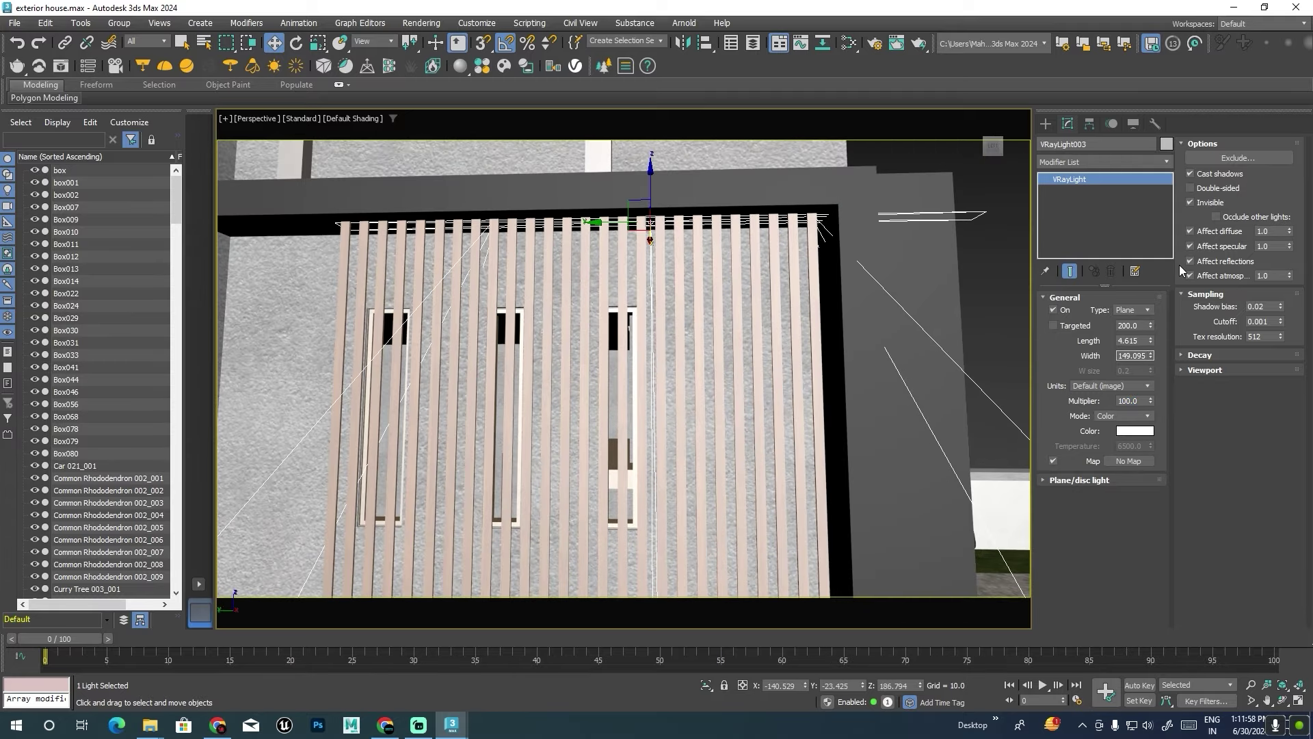
pyautogui.moveTo(604, 224); pyautogui.dragTo(474, 229)
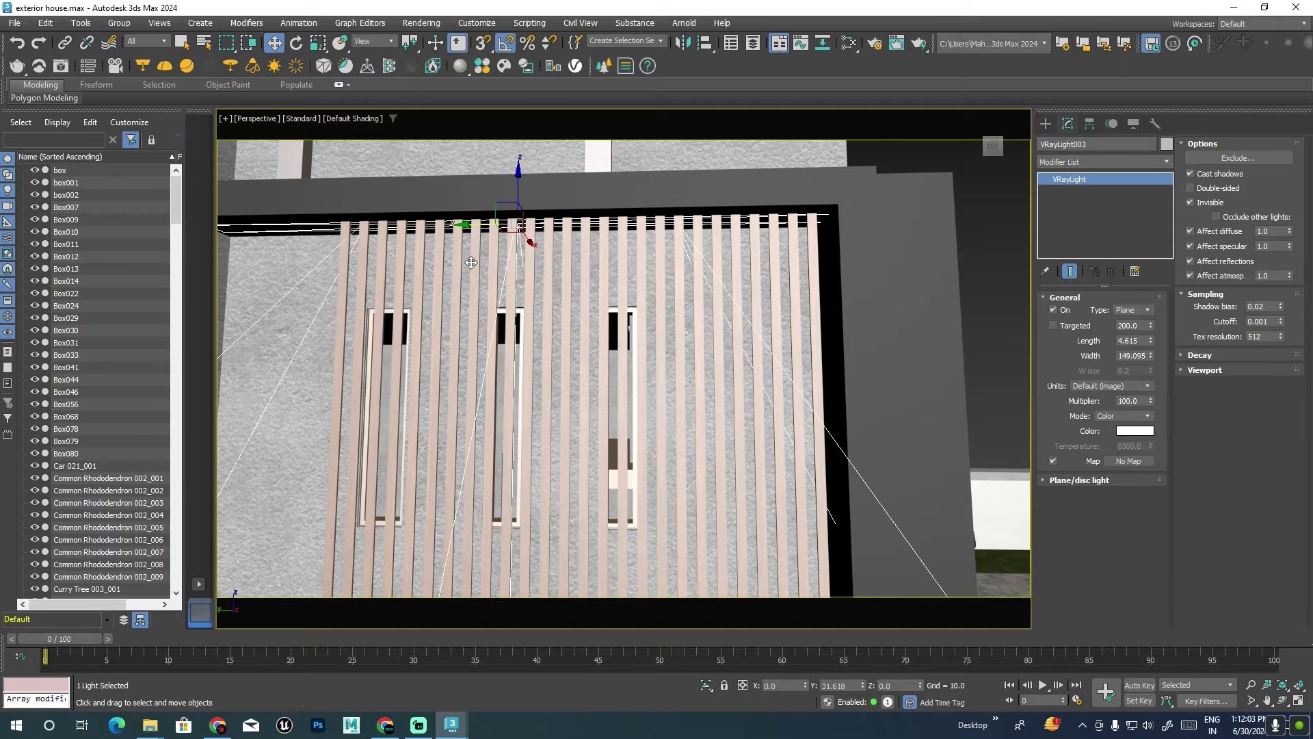
pyautogui.moveTo(1152, 353); pyautogui.dragTo(1152, 369)
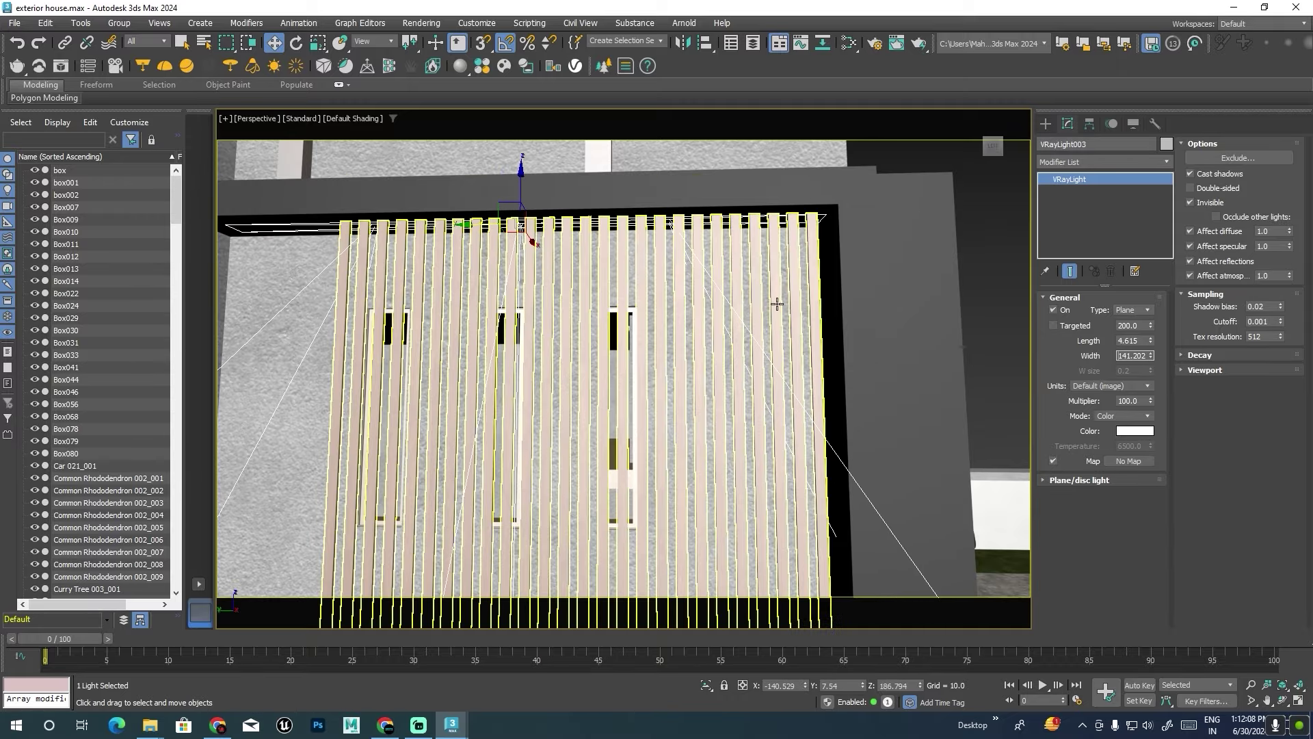
pyautogui.hotkey('shift', 'z')
pyautogui.hotkey('shift', 'z')
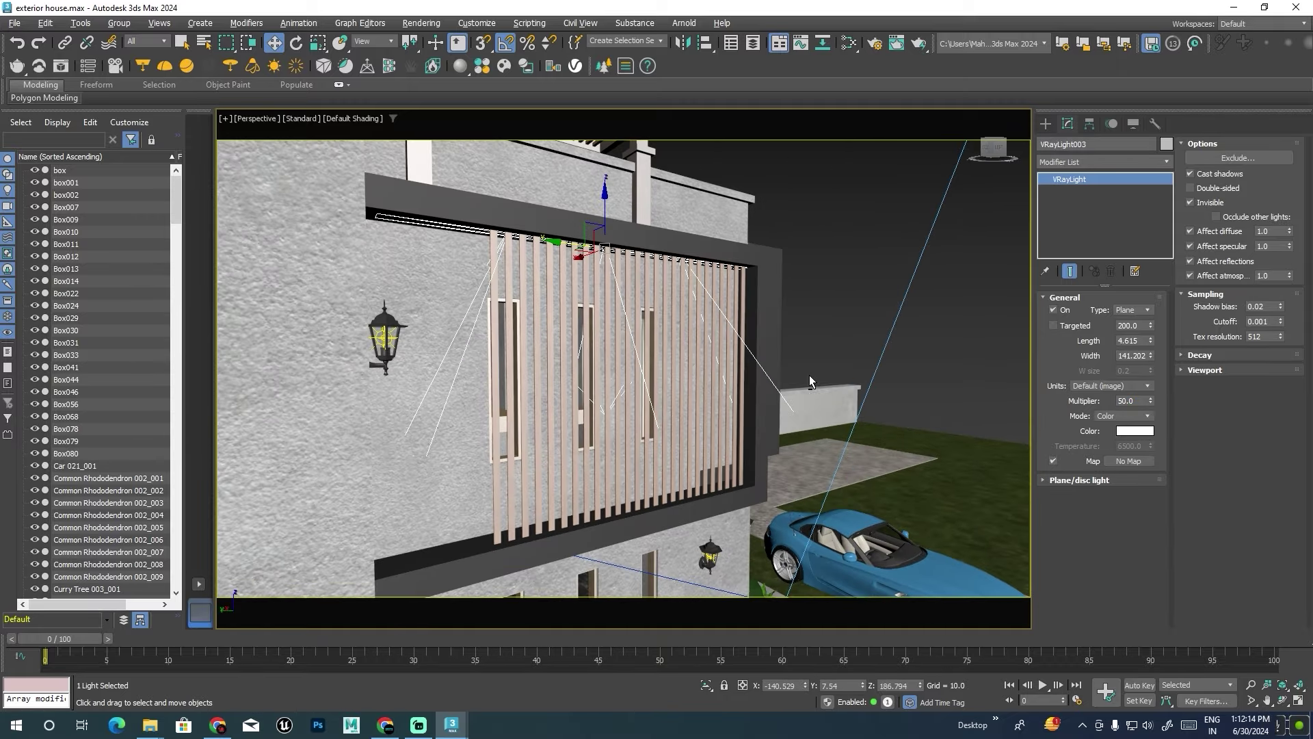
pyautogui.hotkey('shift', 'z')
pyautogui.hotkey('shift', 'z')
pyautogui.hotkey('shift', 'z')
pyautogui.hotkey('shift', 'z')
pyautogui.hotkey('shift', 'z')
pyautogui.hotkey('shift', 'z')
pyautogui.hotkey('shift', 'z')
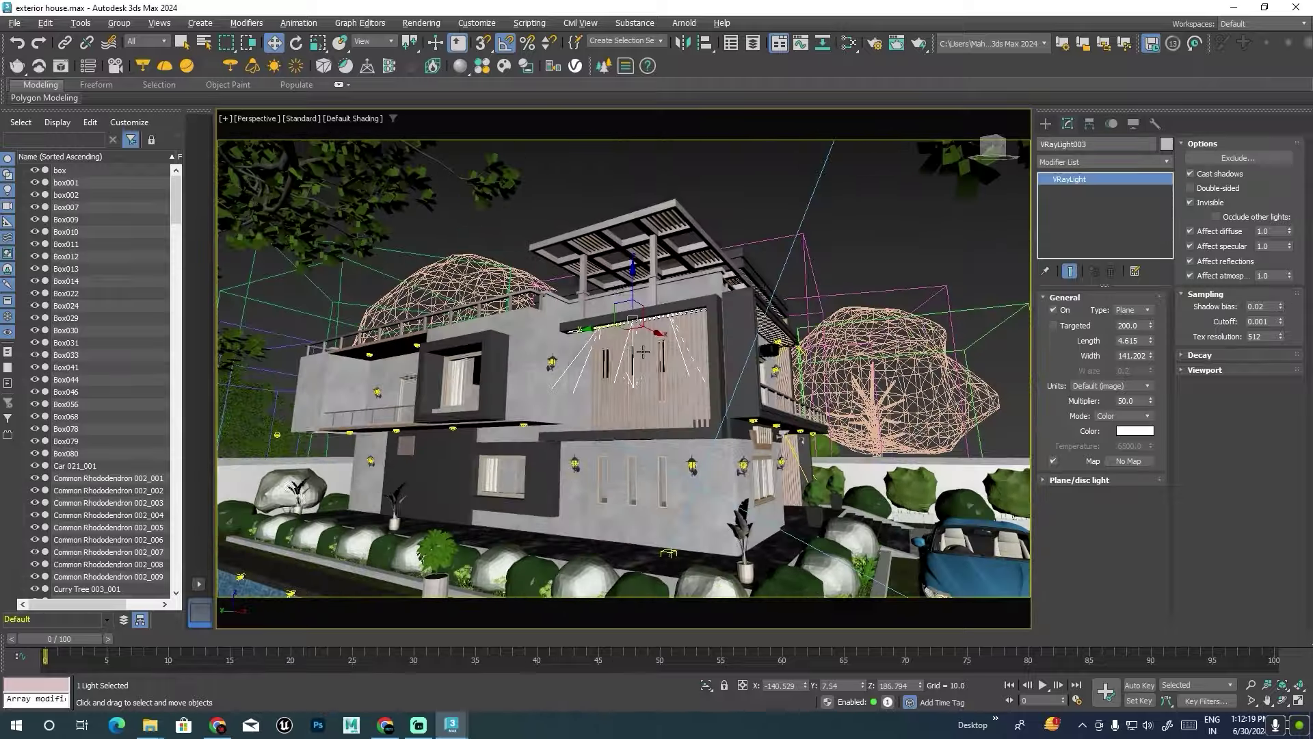
pyautogui.hotkey('shift', 'z')
pyautogui.hotkey('shift', 'z')
pyautogui.hotkey('shift', 'z')
pyautogui.hotkey('shift', 'z')
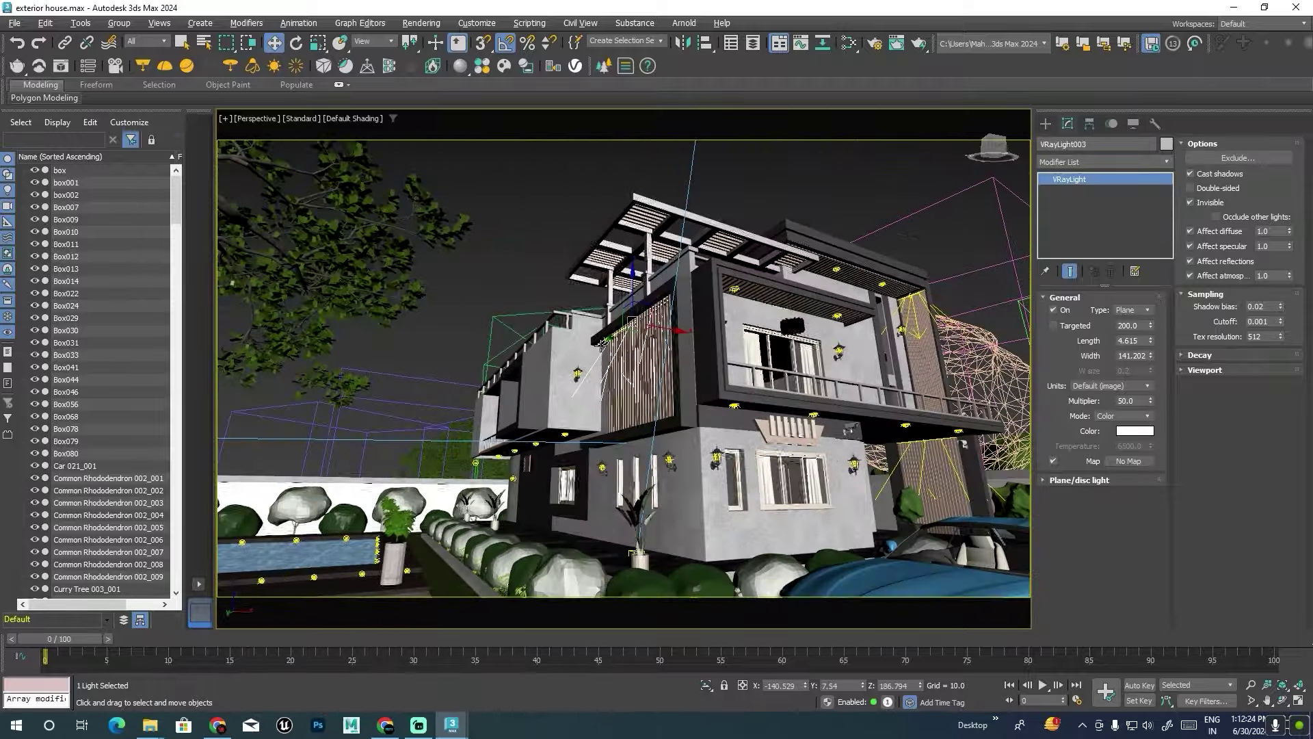
pyautogui.hotkey('shift', 'z')
pyautogui.hotkey('shift', 'z')
pyautogui.hotkey('shift', 'z')
pyautogui.hotkey('shift', 'z')
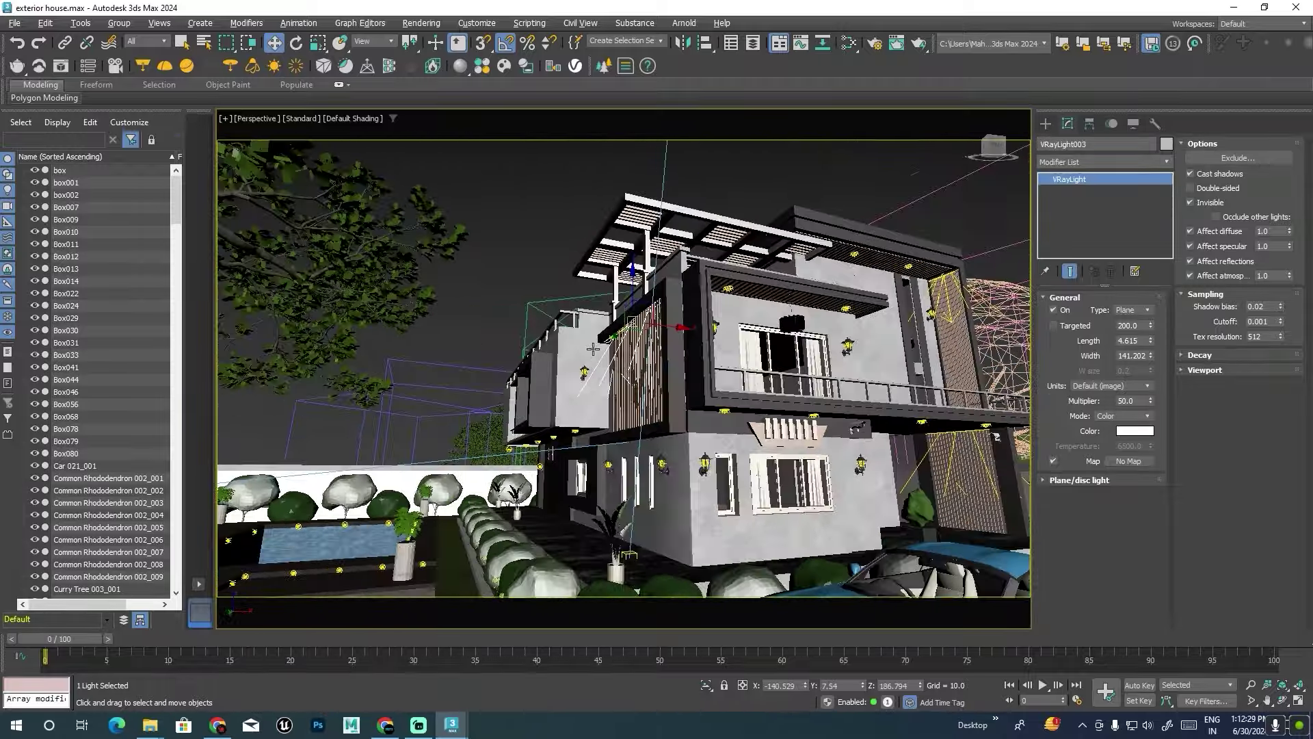
pyautogui.hotkey('shift', 'z')
# Make the VRayLight003 plane light targeted.
pyautogui.click(764, 287)
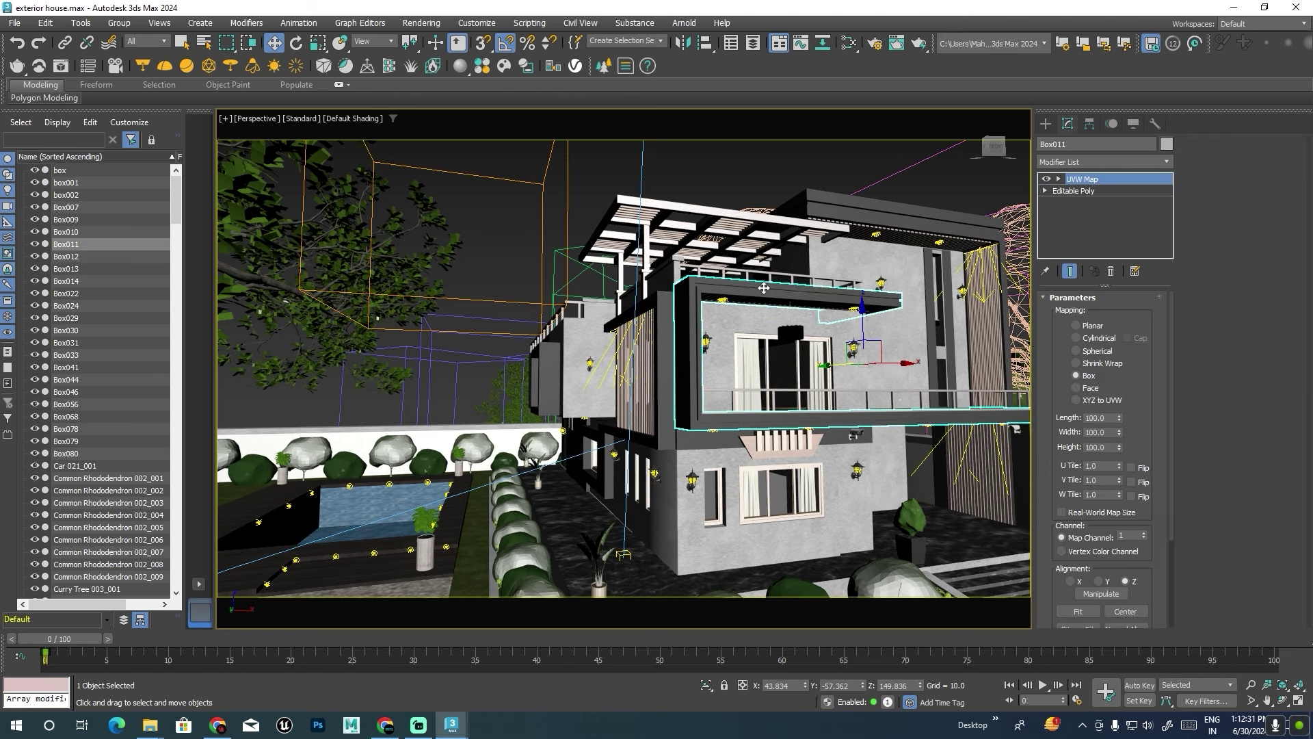
pyautogui.click(611, 361)
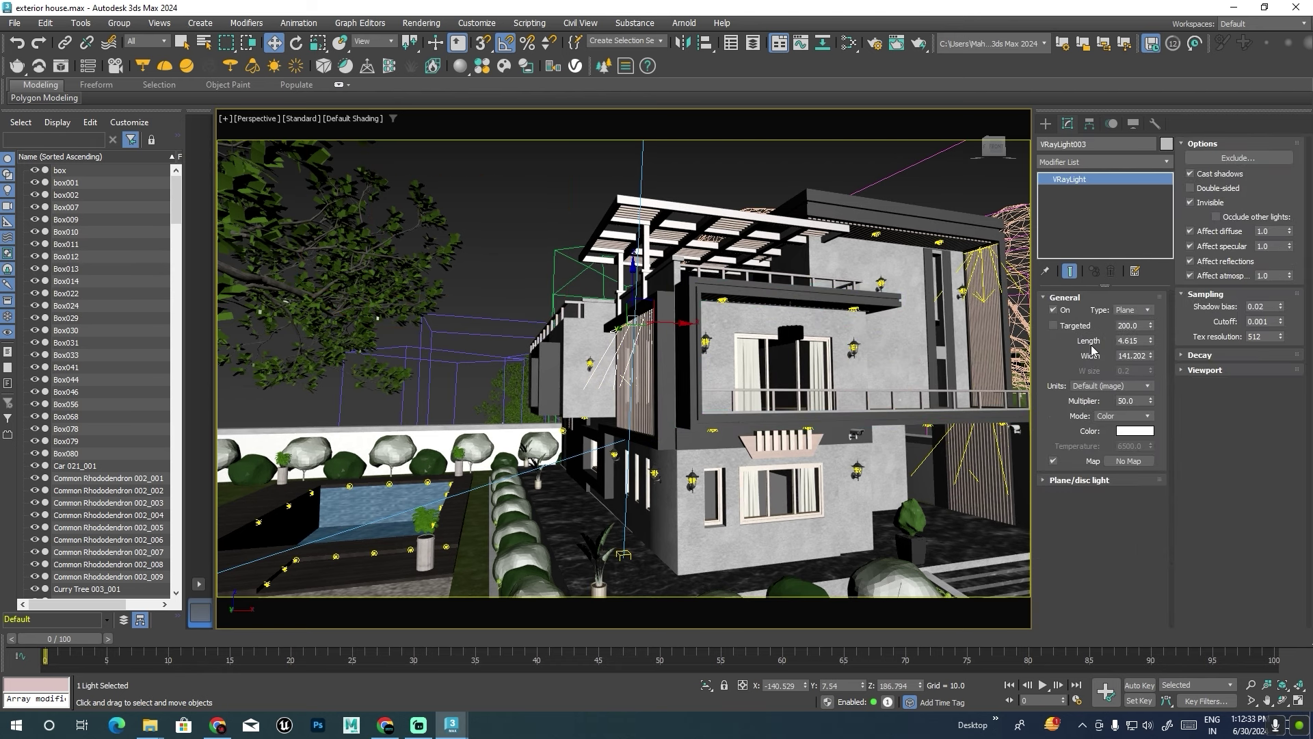
pyautogui.click(1054, 327)
pyautogui.hotkey('shift', 'z')
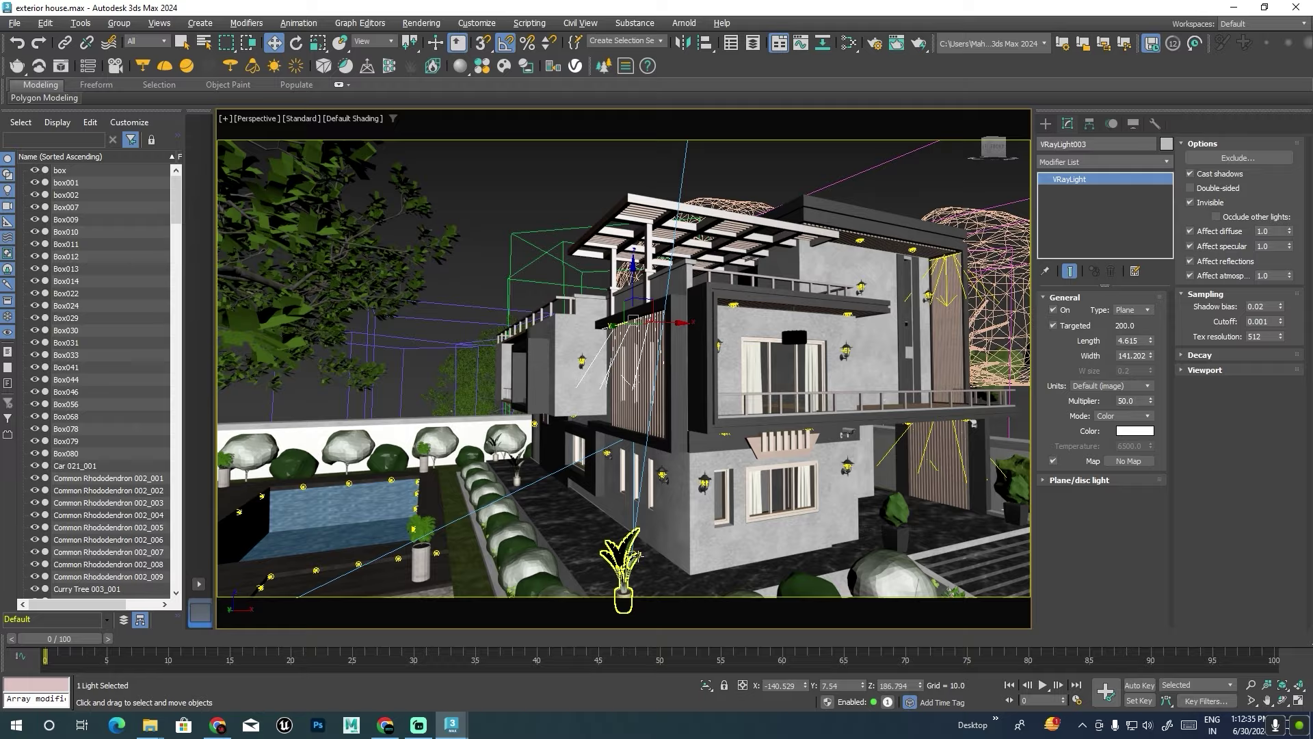
# Try raising the VRaySun target, then undo it back to its spot by the plant.
pyautogui.click(632, 556)
pyautogui.moveTo(630, 514); pyautogui.dragTo(644, 390)
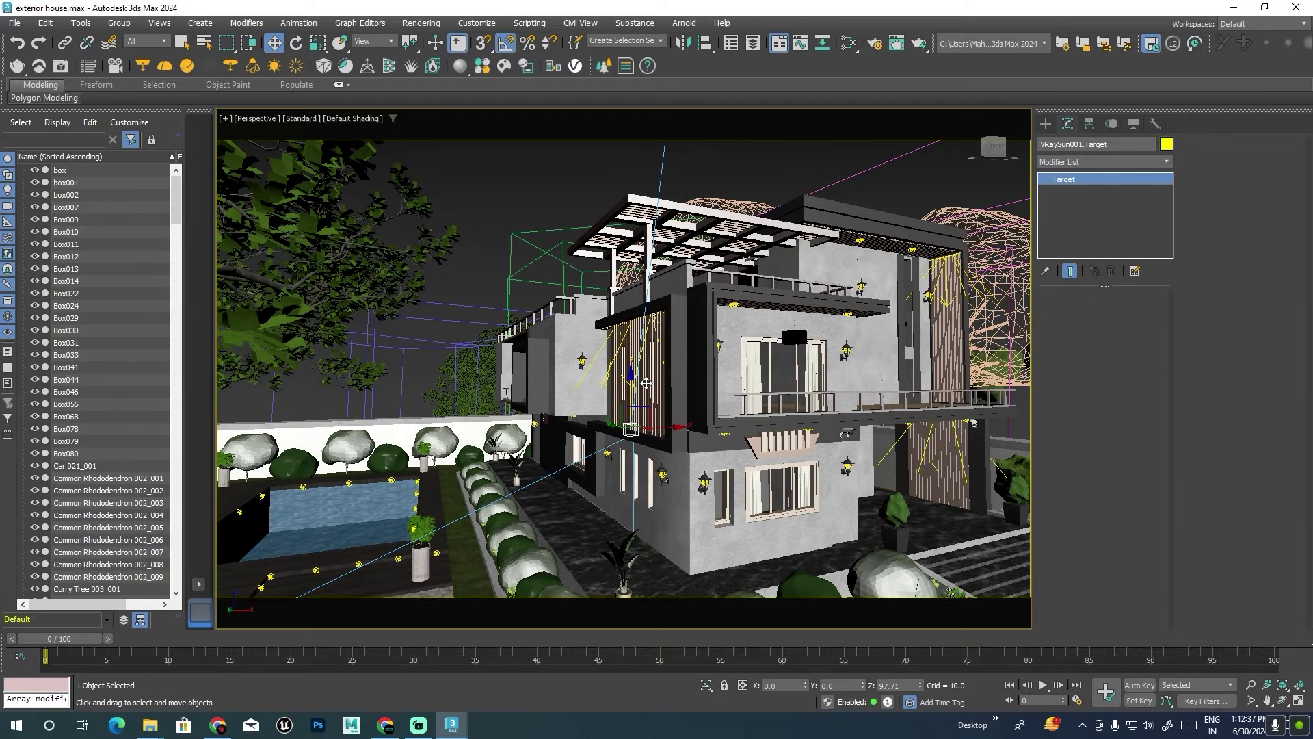
pyautogui.keyDown('alt'); pyautogui.moveTo(646, 384); pyautogui.dragTo(713, 456, button='middle'); pyautogui.keyUp('alt')
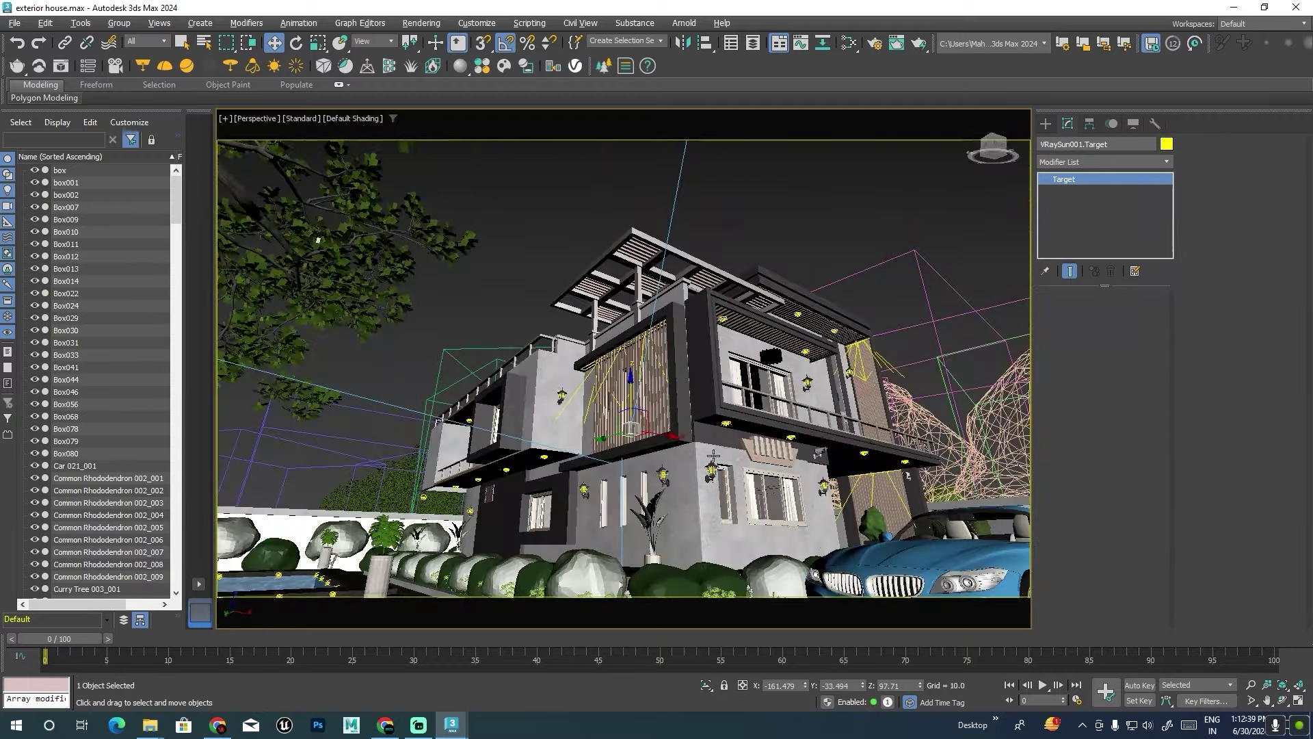
pyautogui.hotkey('shift', 'z')
pyautogui.hotkey('shift', 'z')
pyautogui.hotkey('ctrl', 'z')
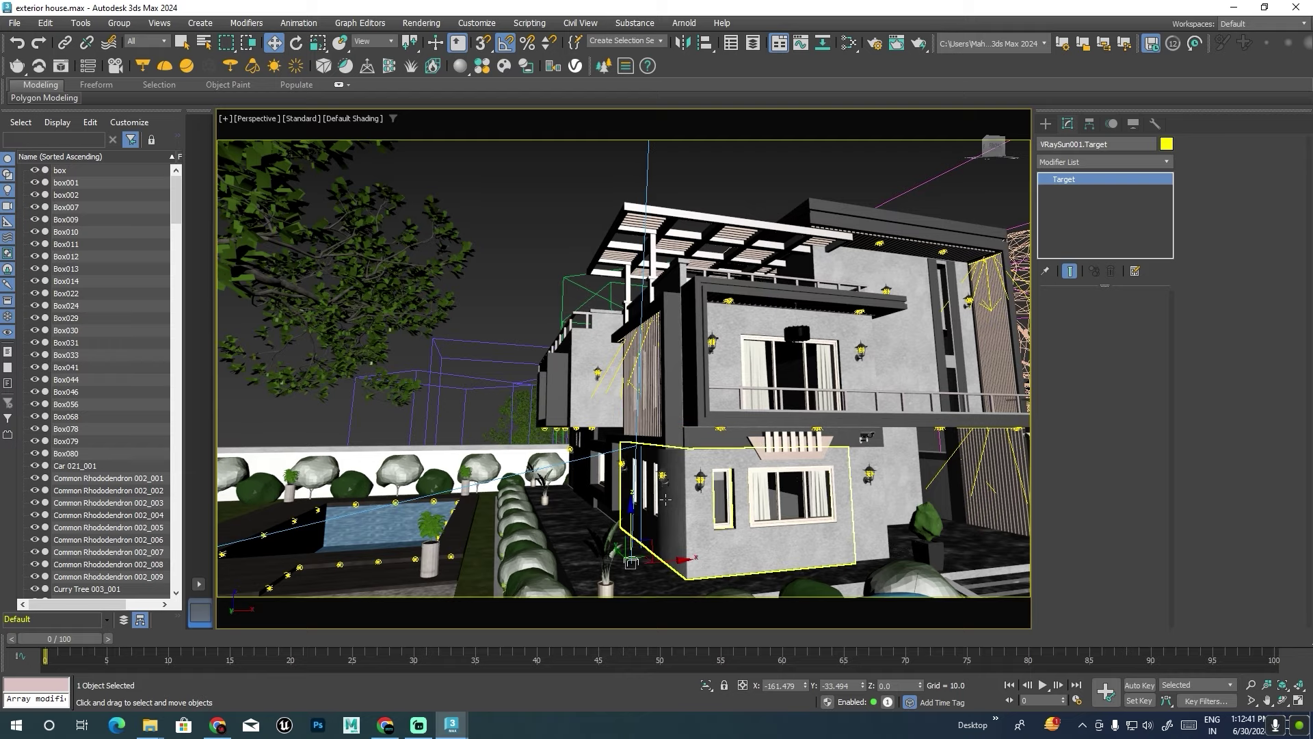
# Select the wall outline Line002 and open the Selection Filter list.
pyautogui.keyDown('alt'); pyautogui.moveTo(619, 460); pyautogui.dragTo(632, 474, button='middle'); pyautogui.keyUp('alt')
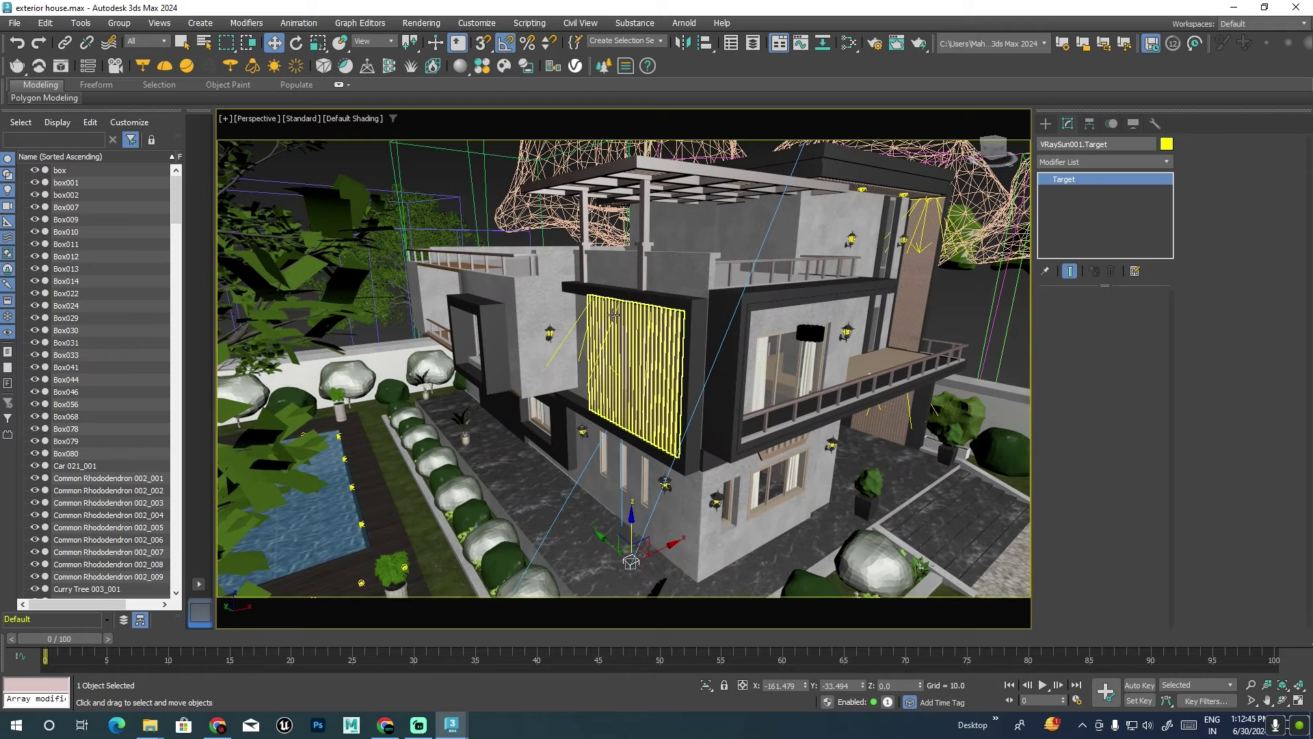
pyautogui.click(565, 341)
pyautogui.keyDown('alt'); pyautogui.moveTo(565, 341); pyautogui.dragTo(440, 272, button='middle'); pyautogui.keyUp('alt')
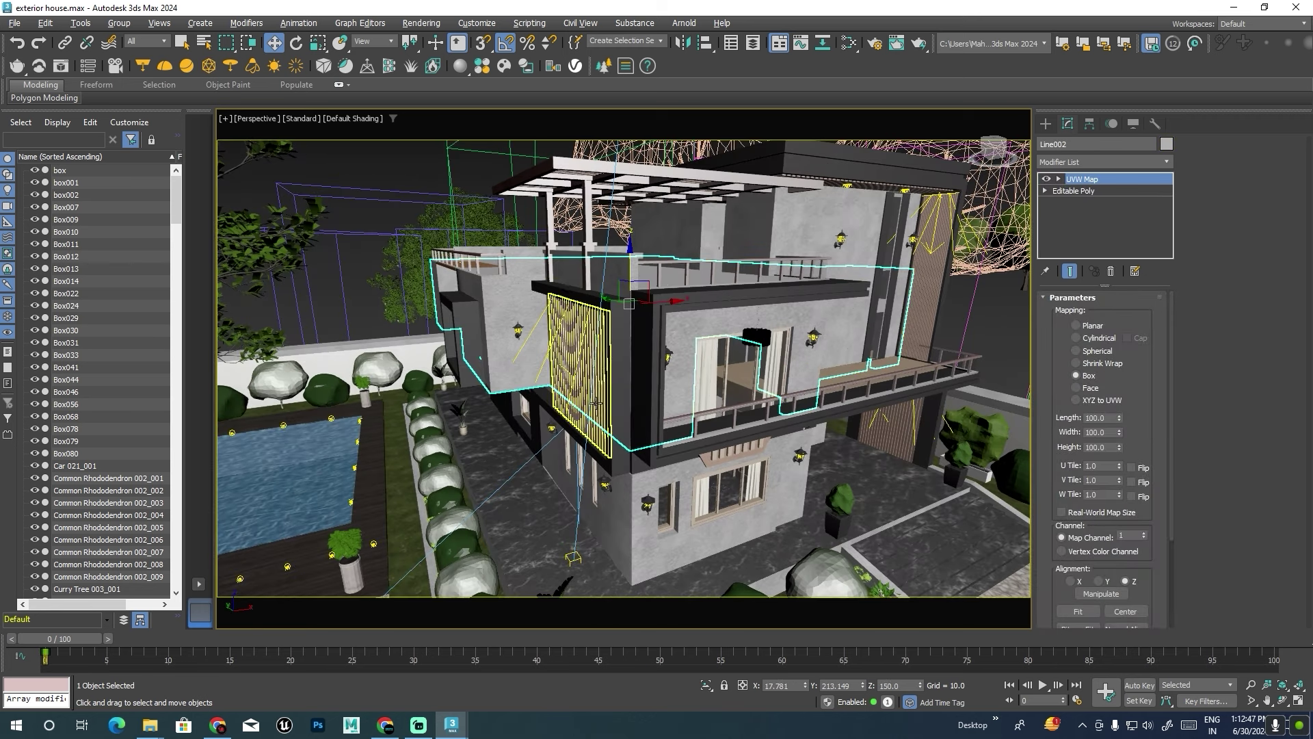
pyautogui.click(146, 41)
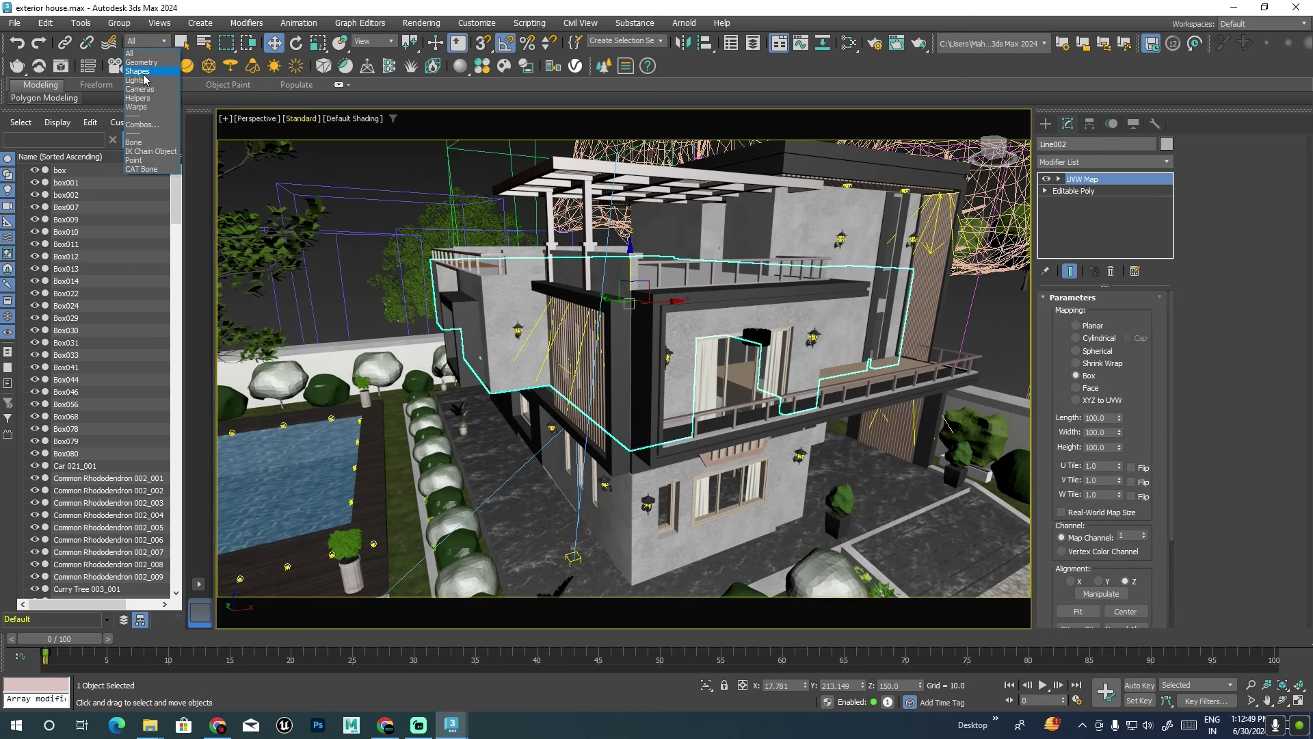
# Restrict selection to Lights and pick the light under the slat panel.
pyautogui.click(142, 80)
pyautogui.keyDown('alt'); pyautogui.moveTo(533, 444); pyautogui.dragTo(598, 522, button='middle'); pyautogui.keyUp('alt')
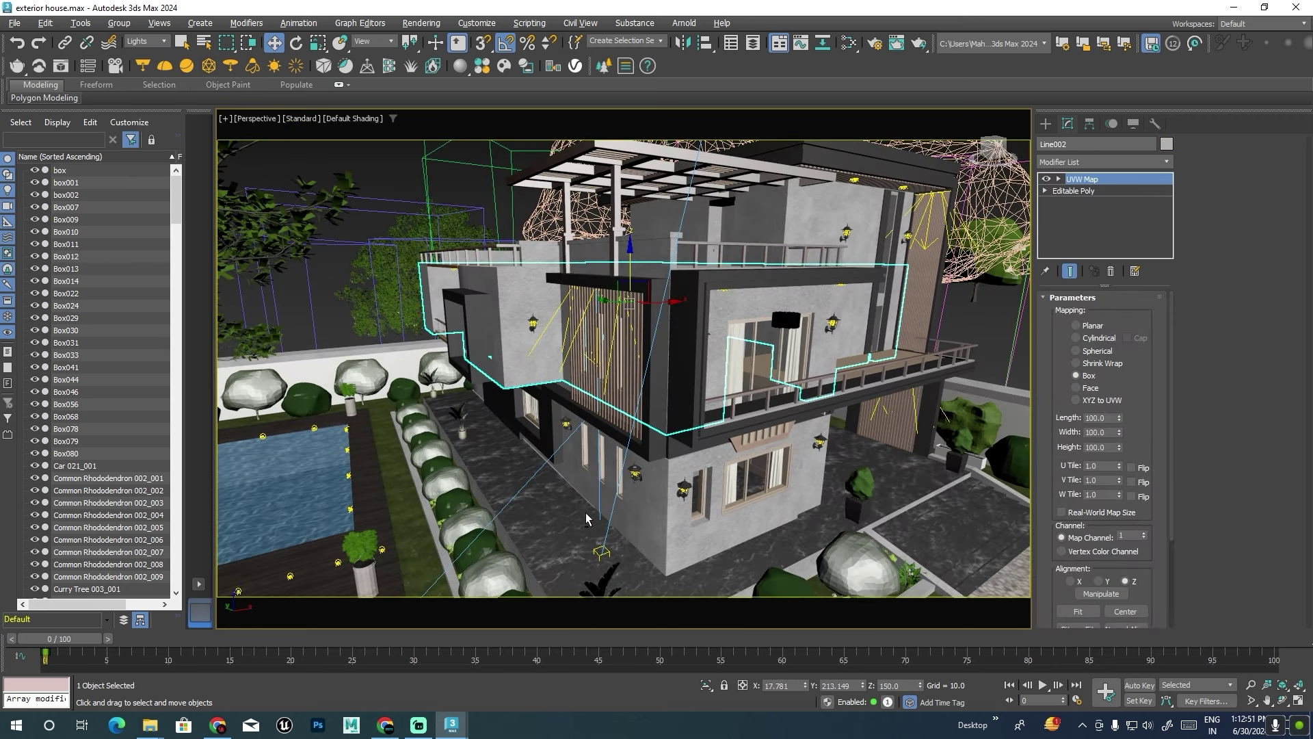
pyautogui.click(598, 522)
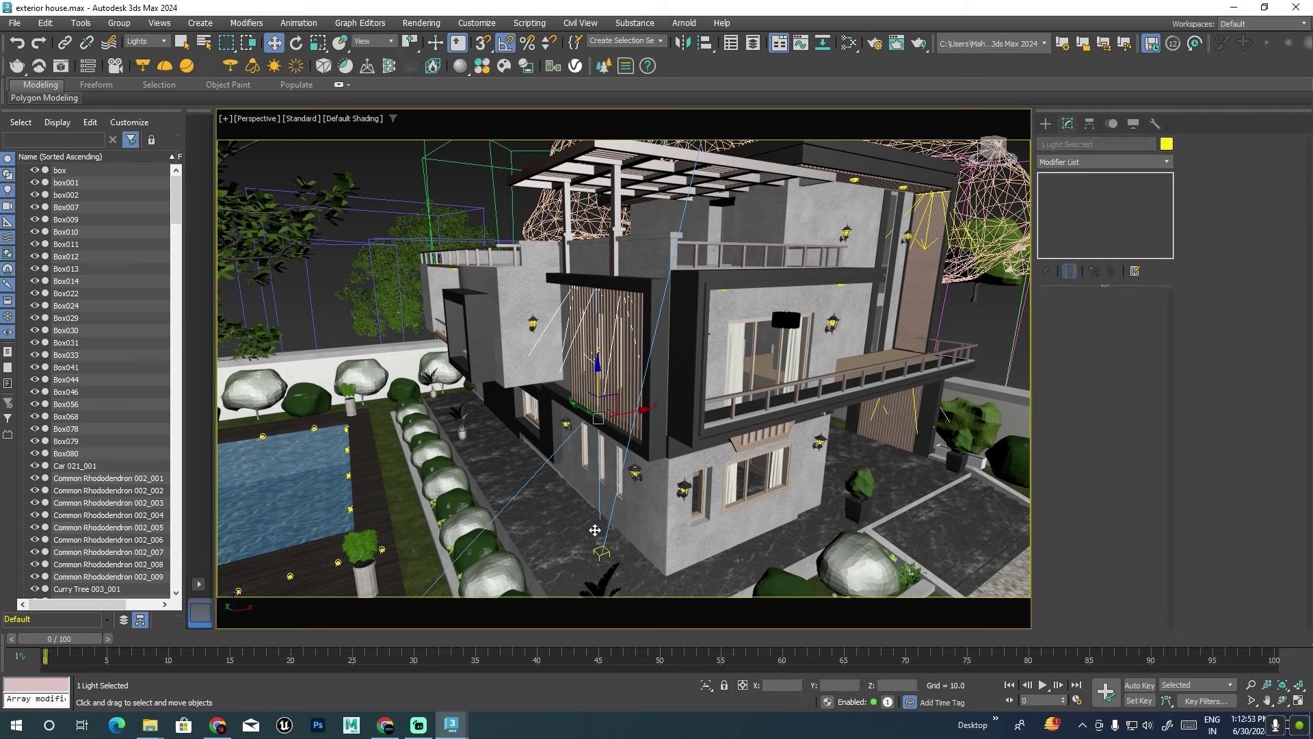
pyautogui.moveTo(592, 397); pyautogui.dragTo(598, 354)
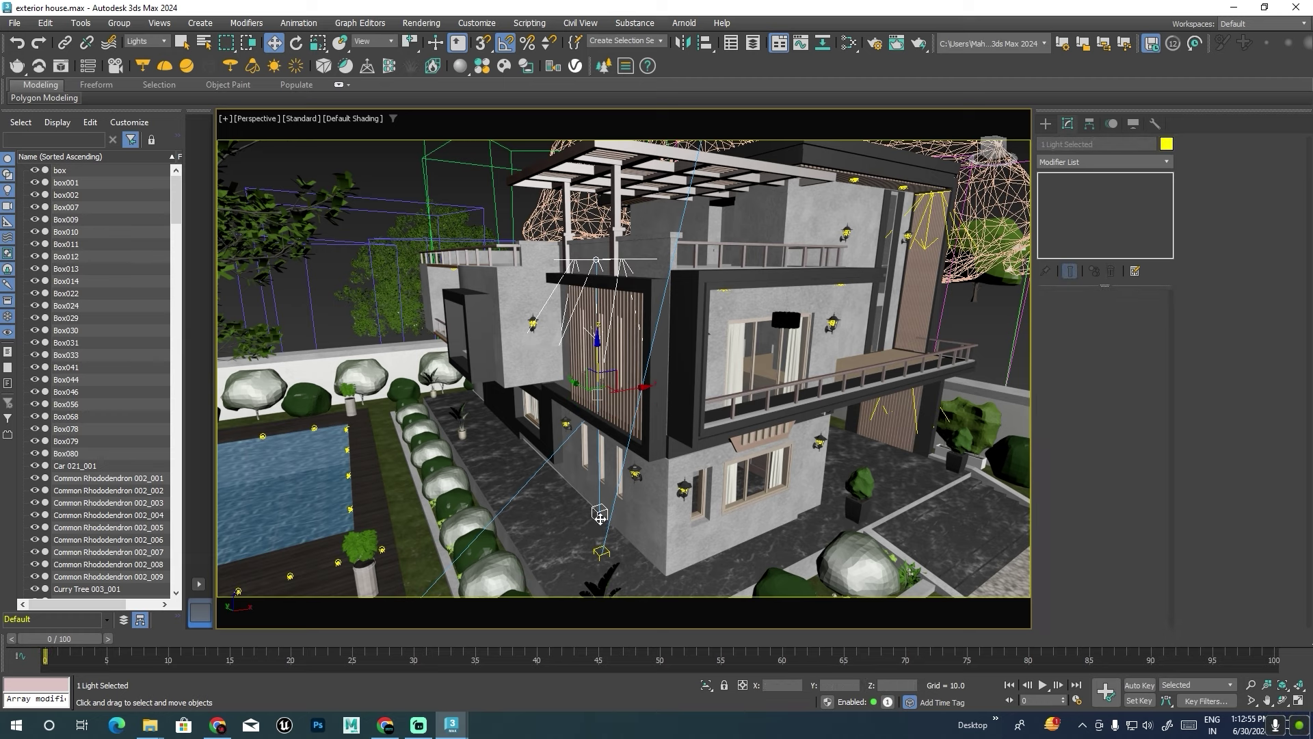
pyautogui.moveTo(600, 518); pyautogui.dragTo(598, 528)
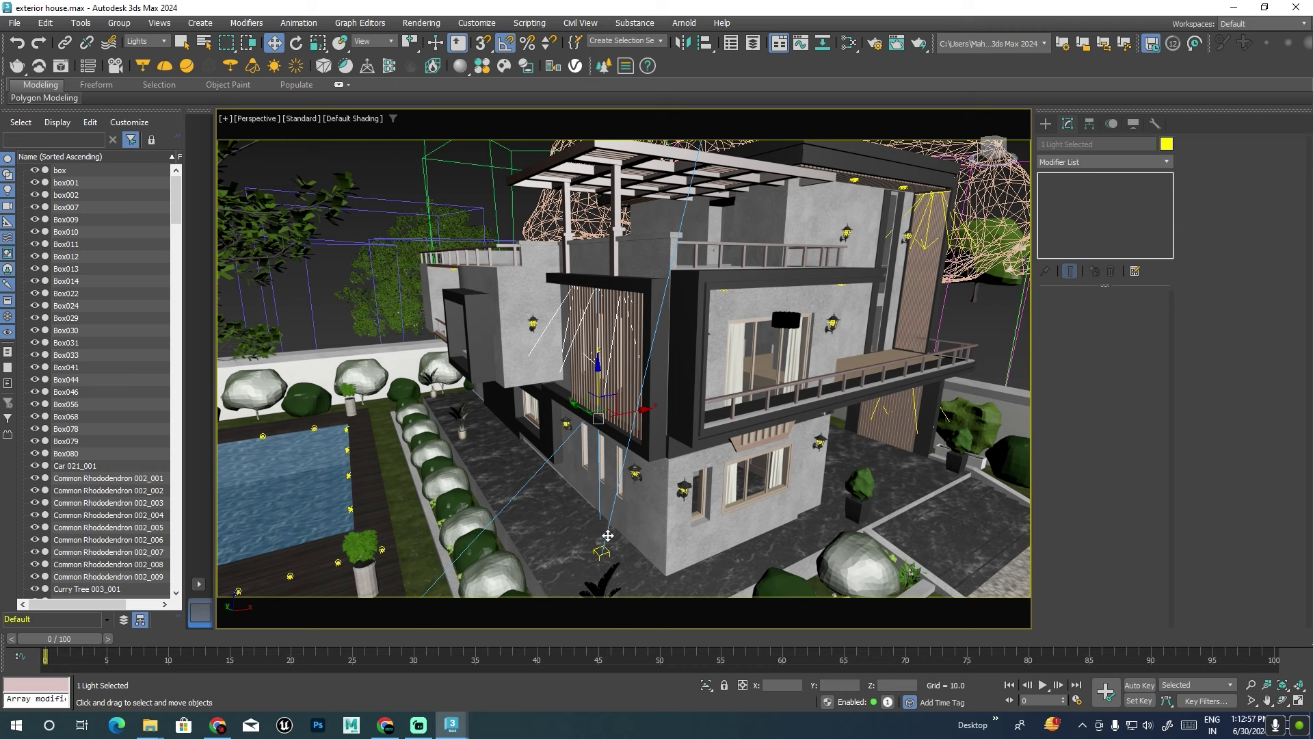
pyautogui.click(578, 538)
# Raise VRayLight003's target to about Z 96, just below the slat panel.
pyautogui.moveTo(620, 547); pyautogui.dragTo(622, 542)
pyautogui.moveTo(576, 299); pyautogui.dragTo(598, 311)
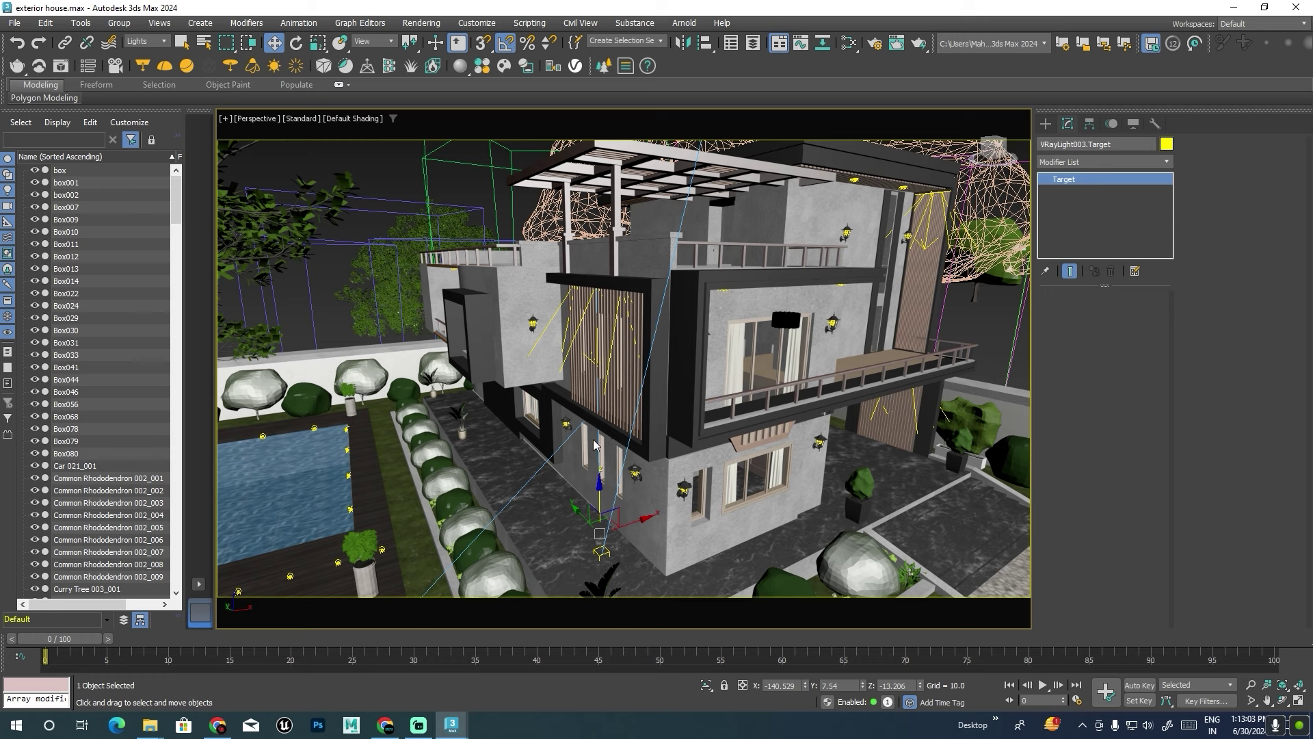
pyautogui.moveTo(600, 470); pyautogui.dragTo(598, 346)
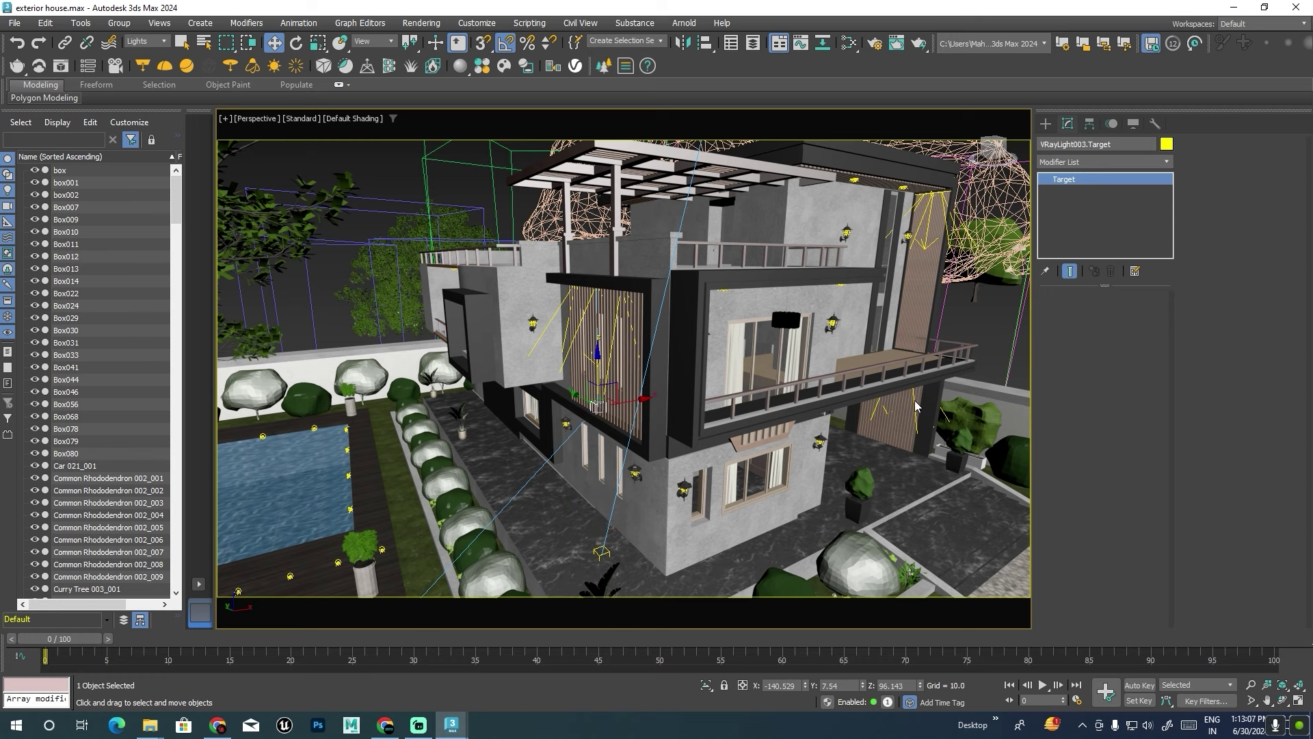
pyautogui.click(921, 429)
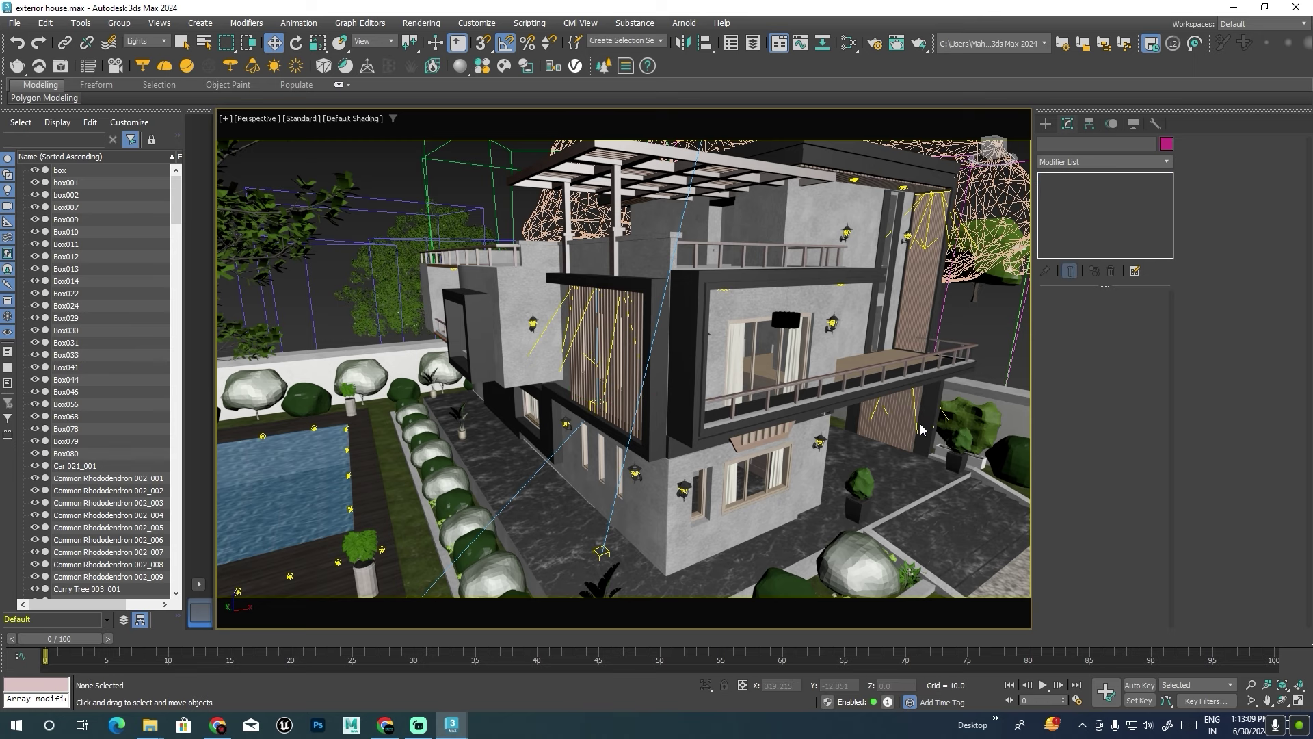
pyautogui.keyDown('alt'); pyautogui.moveTo(921, 418); pyautogui.dragTo(754, 420, button='middle'); pyautogui.keyUp('alt')
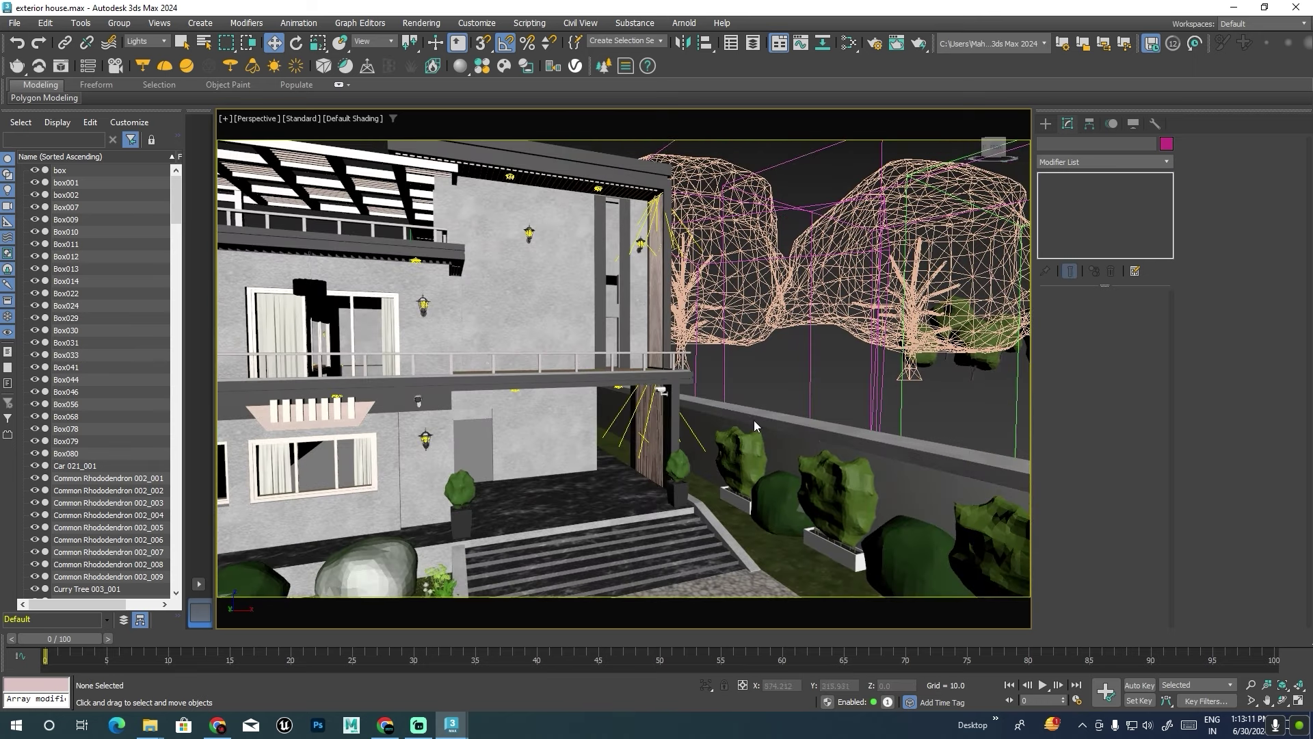
# Make VRayLight002 targeted and lower its target to about Z -101 by the entrance steps.
pyautogui.click(650, 433)
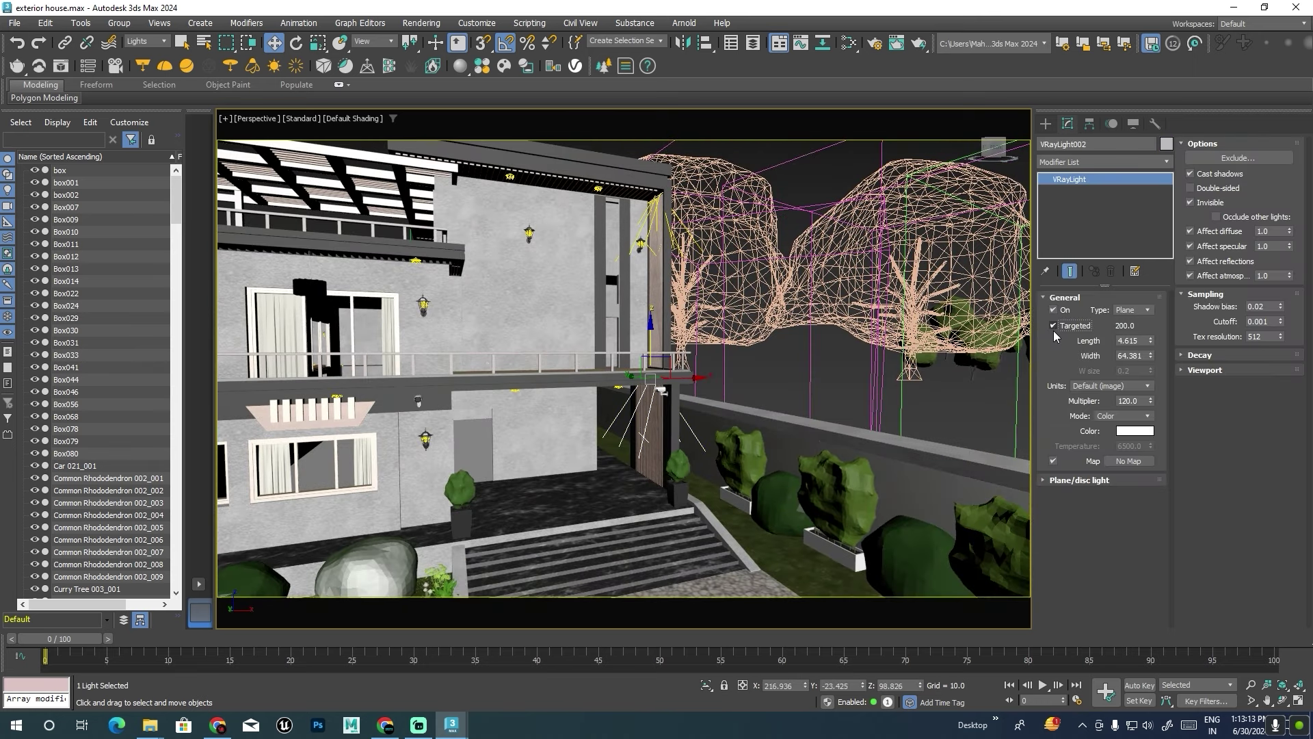
pyautogui.keyDown('alt'); pyautogui.moveTo(646, 466); pyautogui.dragTo(703, 556, button='middle'); pyautogui.keyUp('alt')
pyautogui.keyDown('alt'); pyautogui.moveTo(597, 628); pyautogui.dragTo(675, 408, button='middle'); pyautogui.keyUp('alt')
pyautogui.moveTo(651, 335); pyautogui.dragTo(646, 411)
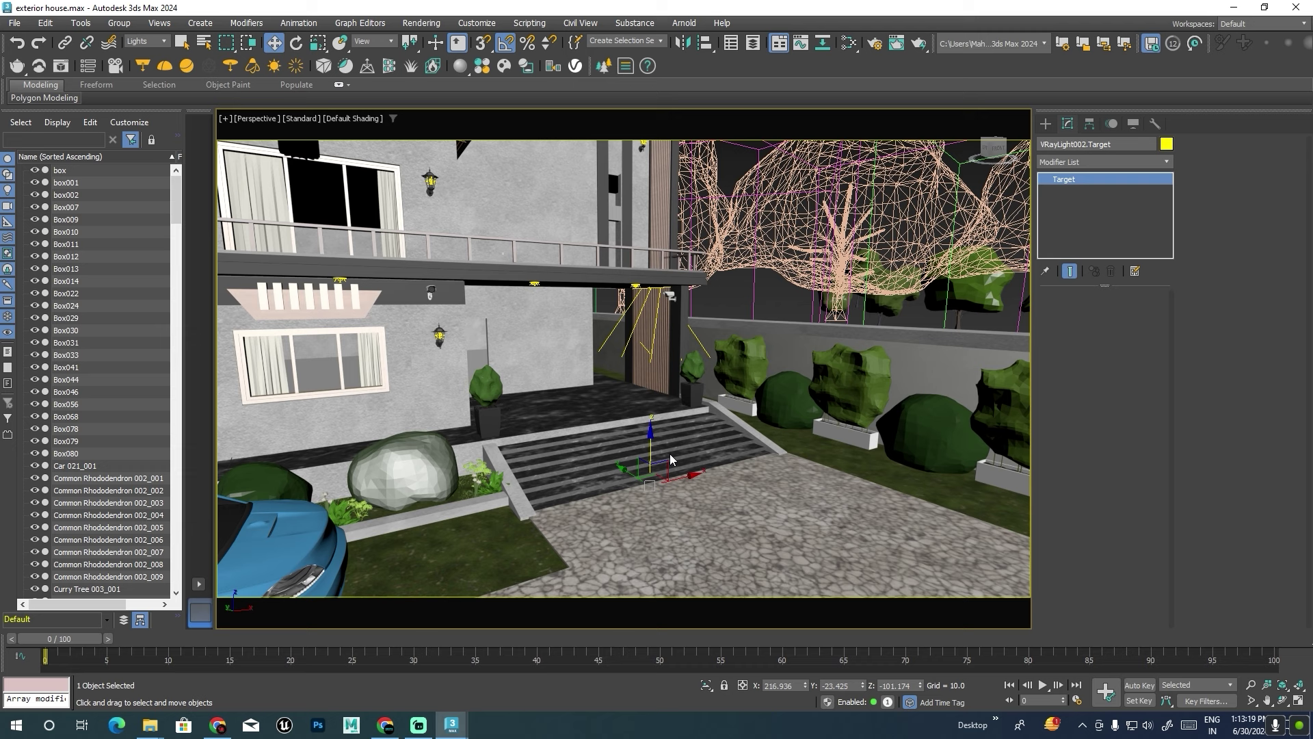
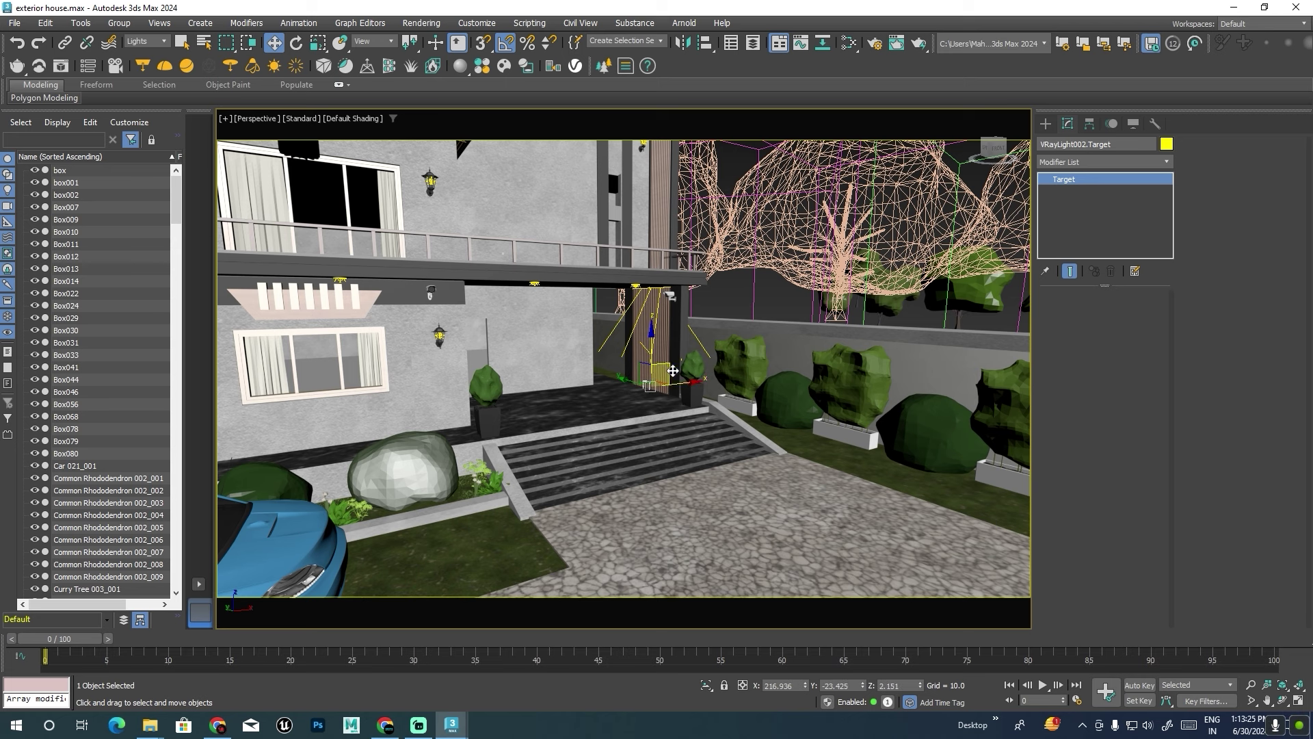
# Reposition the VRayLight002 target and raise VRayLight001's target higher in Z.
pyautogui.moveTo(686, 382); pyautogui.dragTo(683, 387)
pyautogui.keyDown('alt'); pyautogui.moveTo(680, 388); pyautogui.dragTo(667, 263, button='middle'); pyautogui.keyUp('alt')
pyautogui.click(667, 264)
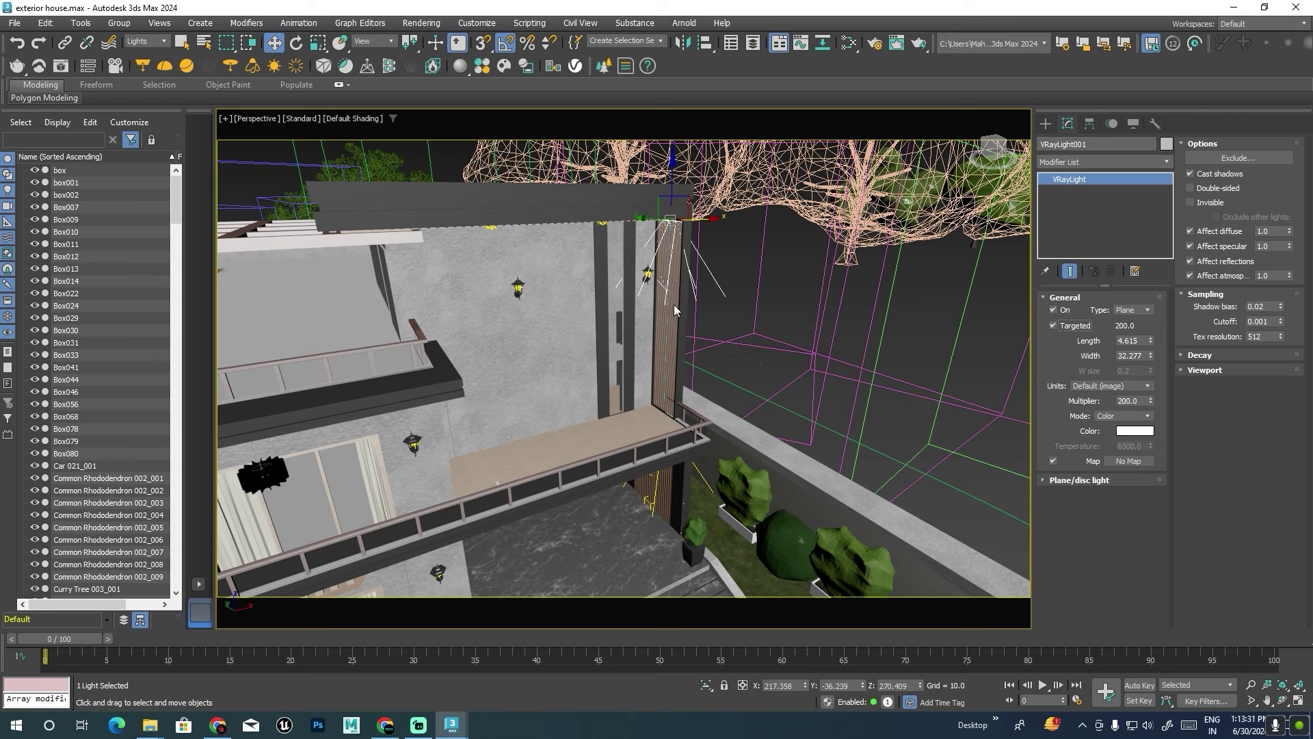
pyautogui.keyDown('alt'); pyautogui.moveTo(701, 411); pyautogui.dragTo(711, 356, button='middle'); pyautogui.keyUp('alt')
pyautogui.click(666, 468)
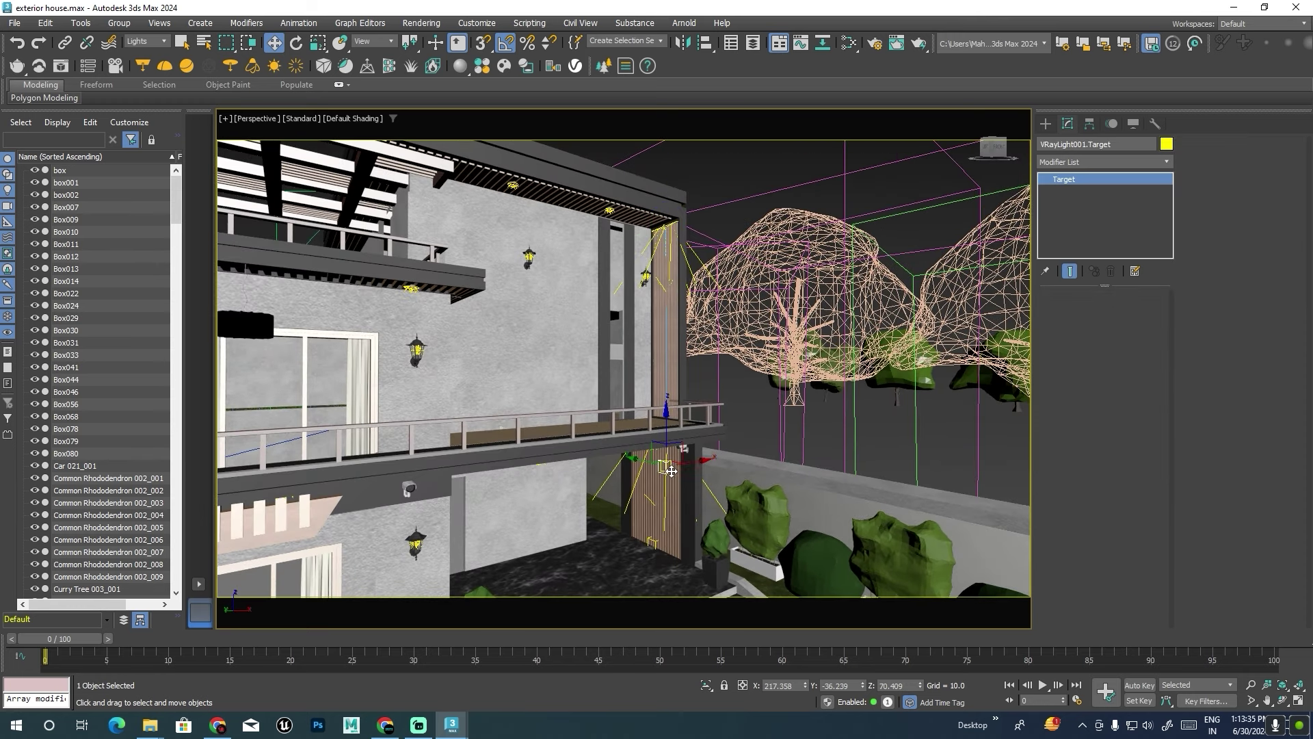
pyautogui.moveTo(669, 429); pyautogui.dragTo(669, 373)
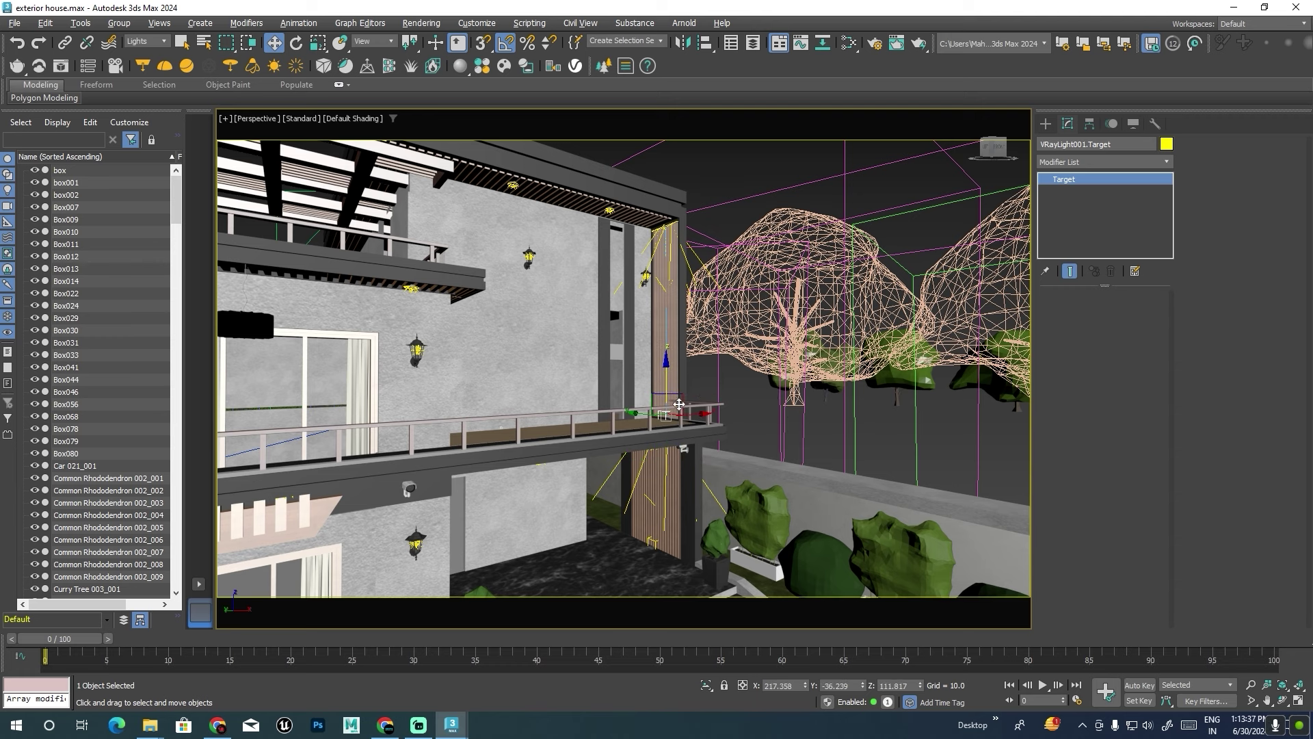
pyautogui.keyDown('alt'); pyautogui.moveTo(669, 373); pyautogui.dragTo(691, 342, button='middle'); pyautogui.keyUp('alt')
# Inspect VRayLight001, its target, VRayLight002 and the ceiling disc light.
pyautogui.click(682, 240)
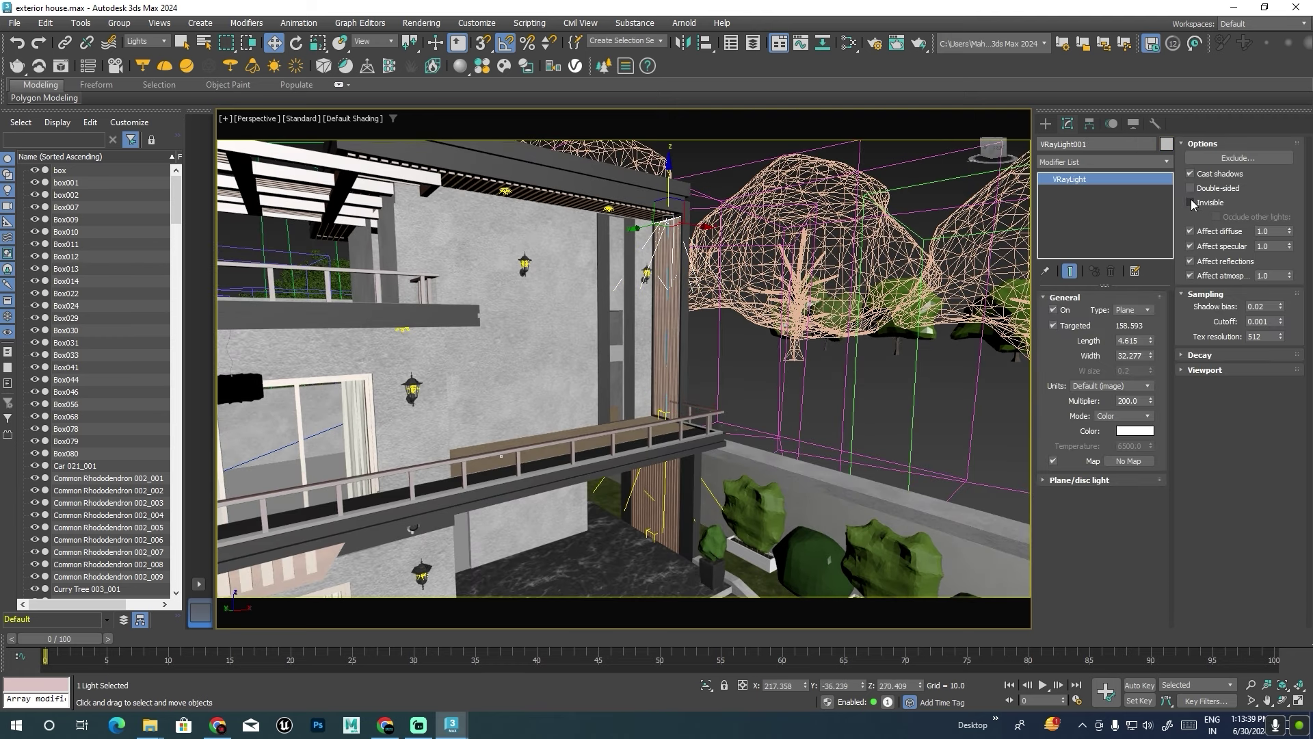
pyautogui.click(658, 511)
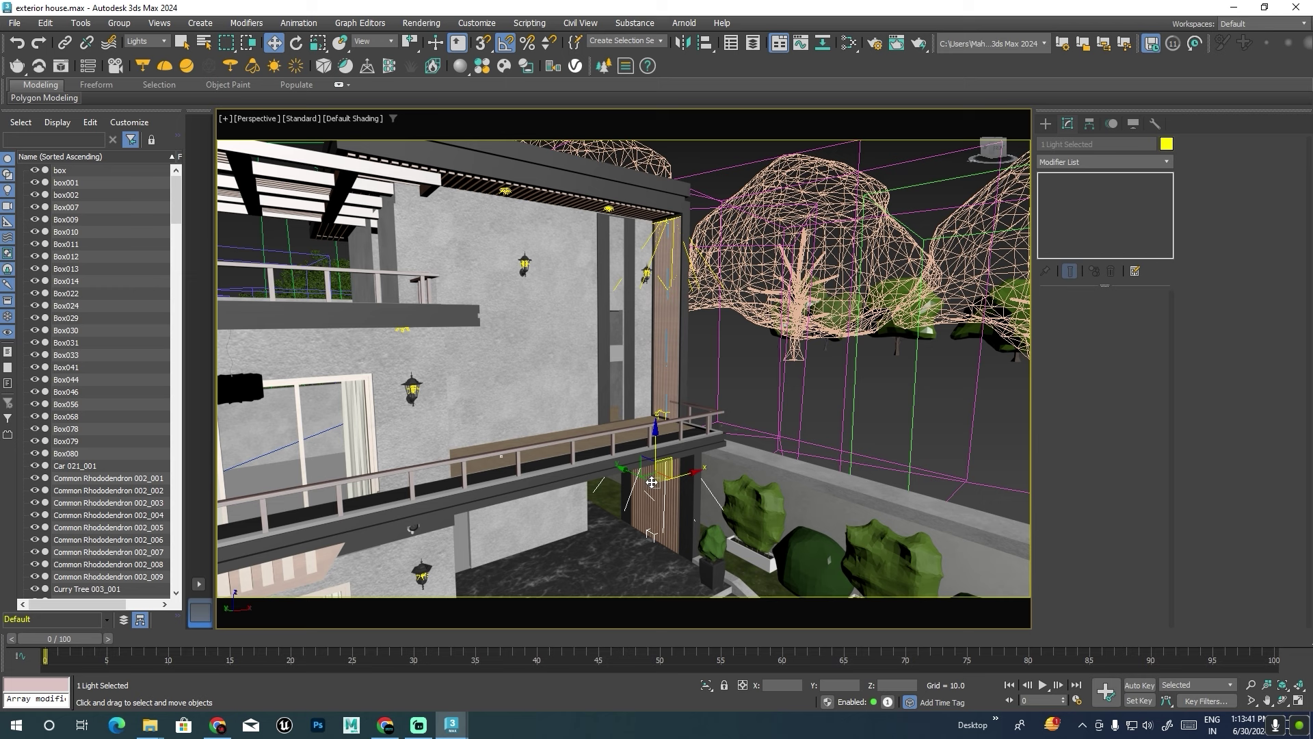
pyautogui.click(660, 414)
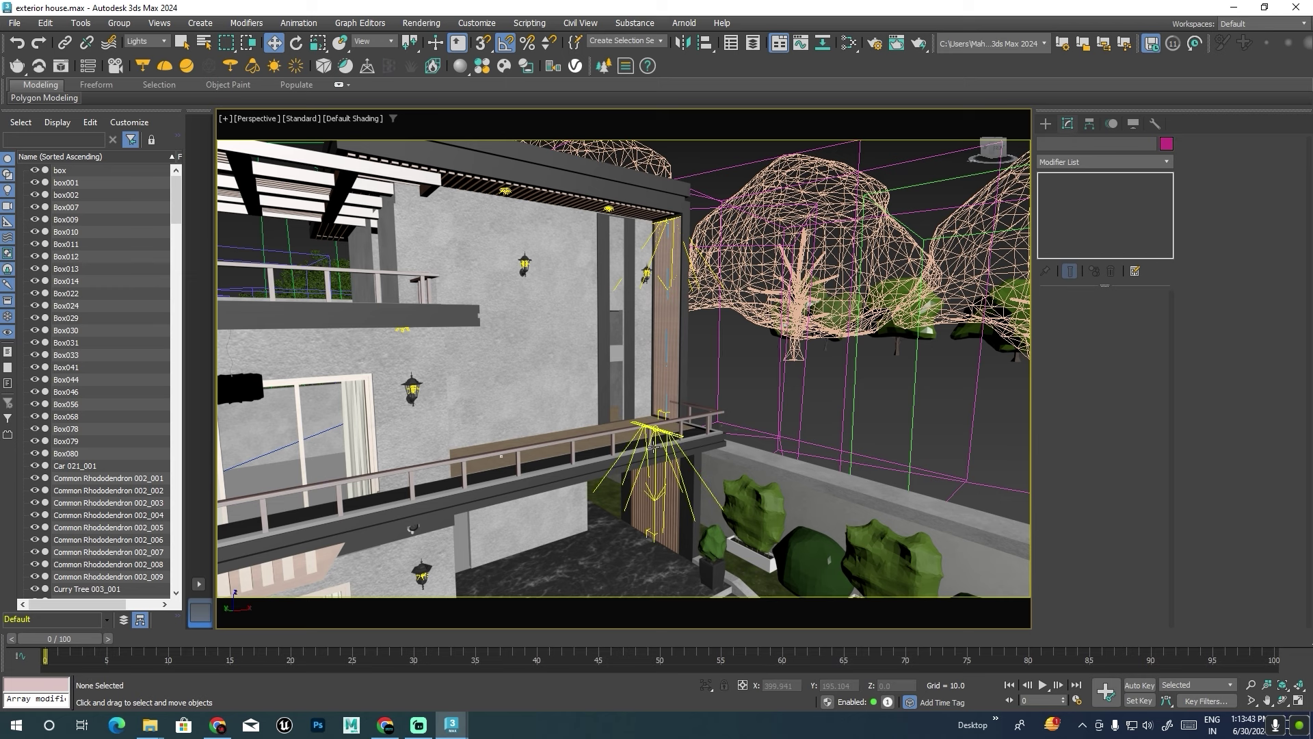
pyautogui.scroll(-8, 901, 348)
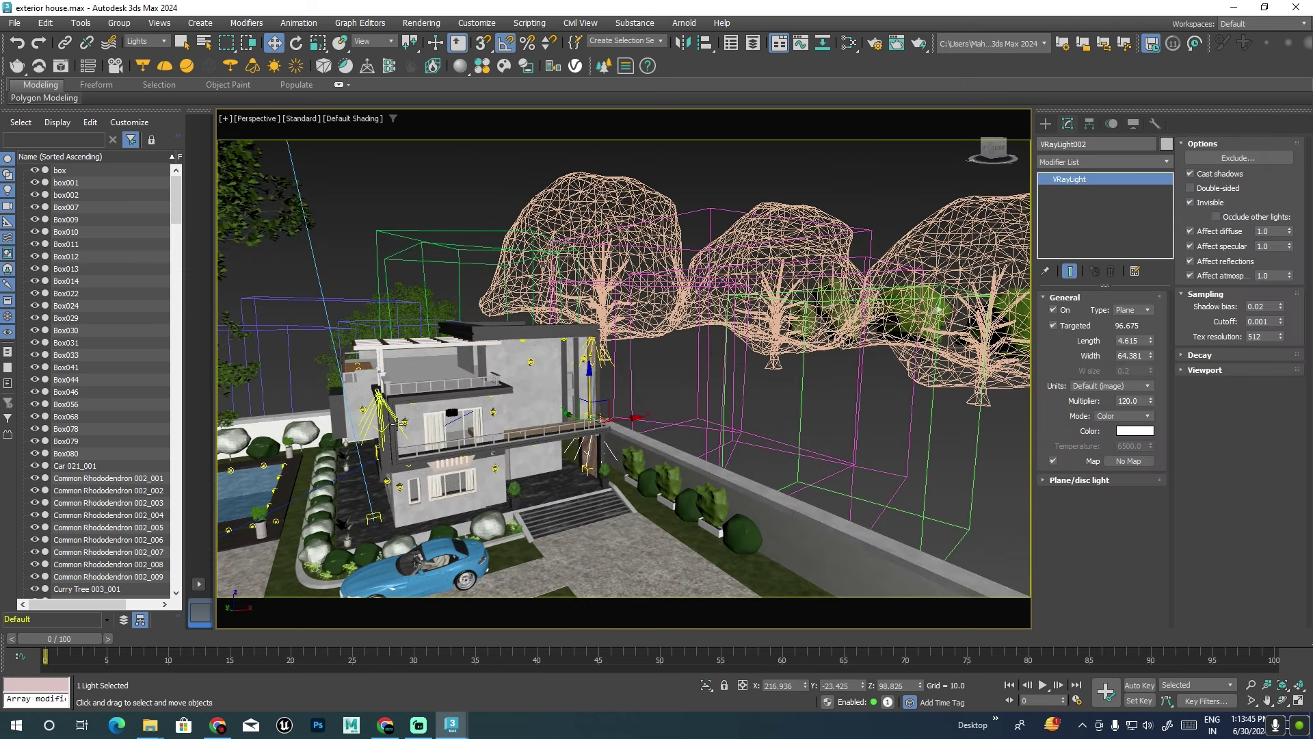
pyautogui.click(364, 424)
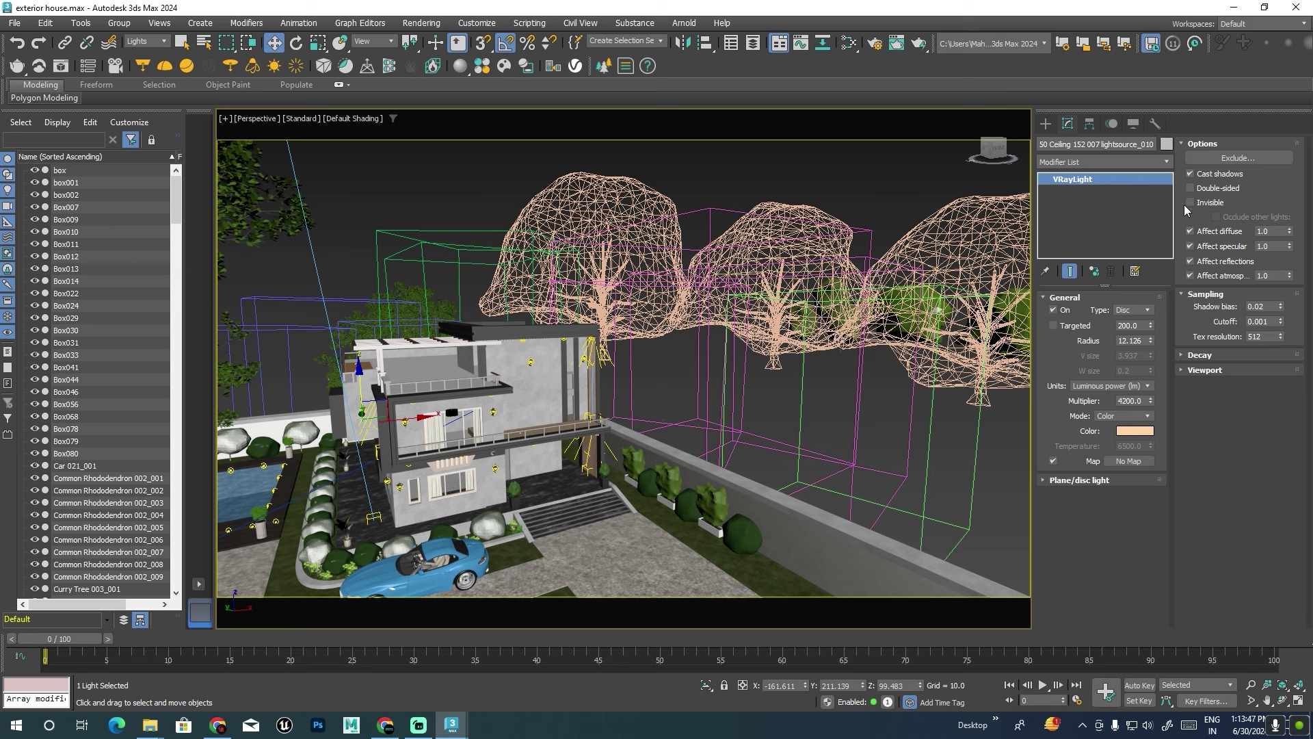
# Change the Selection Filter from Lights to Geometry.
pyautogui.scroll(3, 498, 323)
pyautogui.scroll(3, 498, 323)
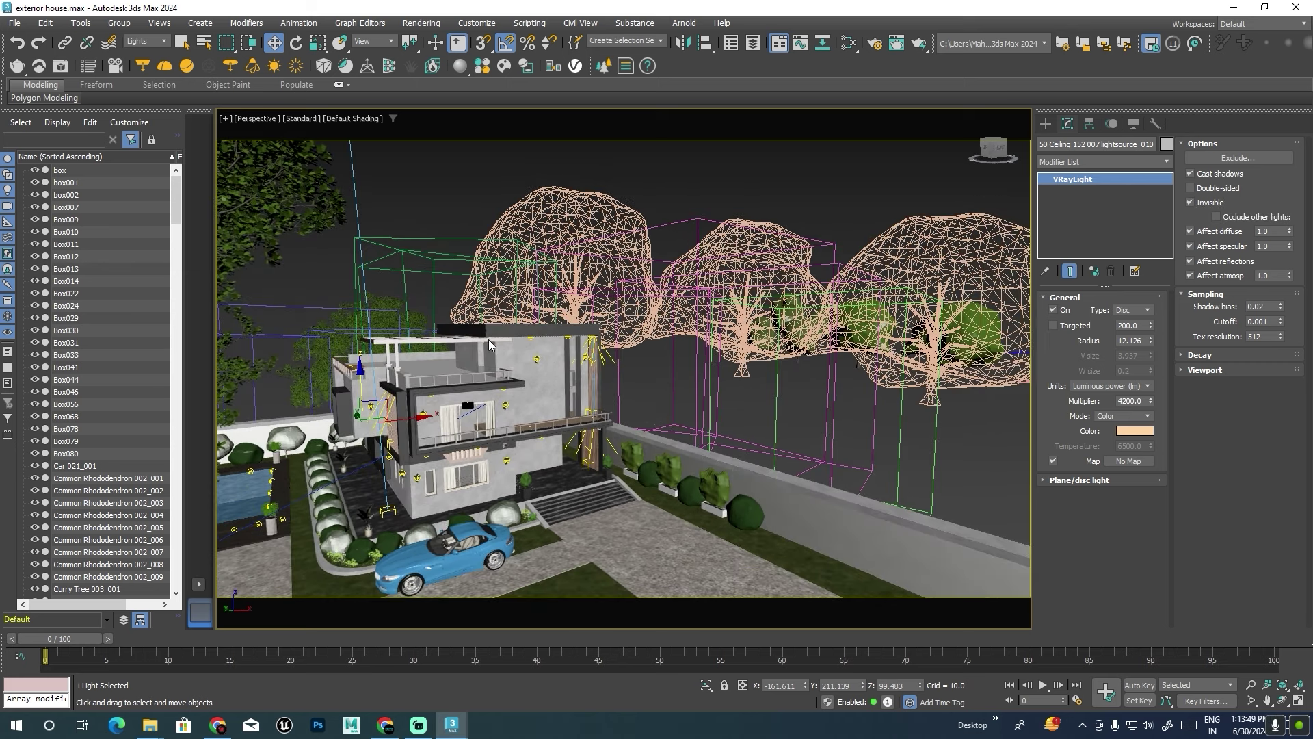
pyautogui.scroll(4, 498, 323)
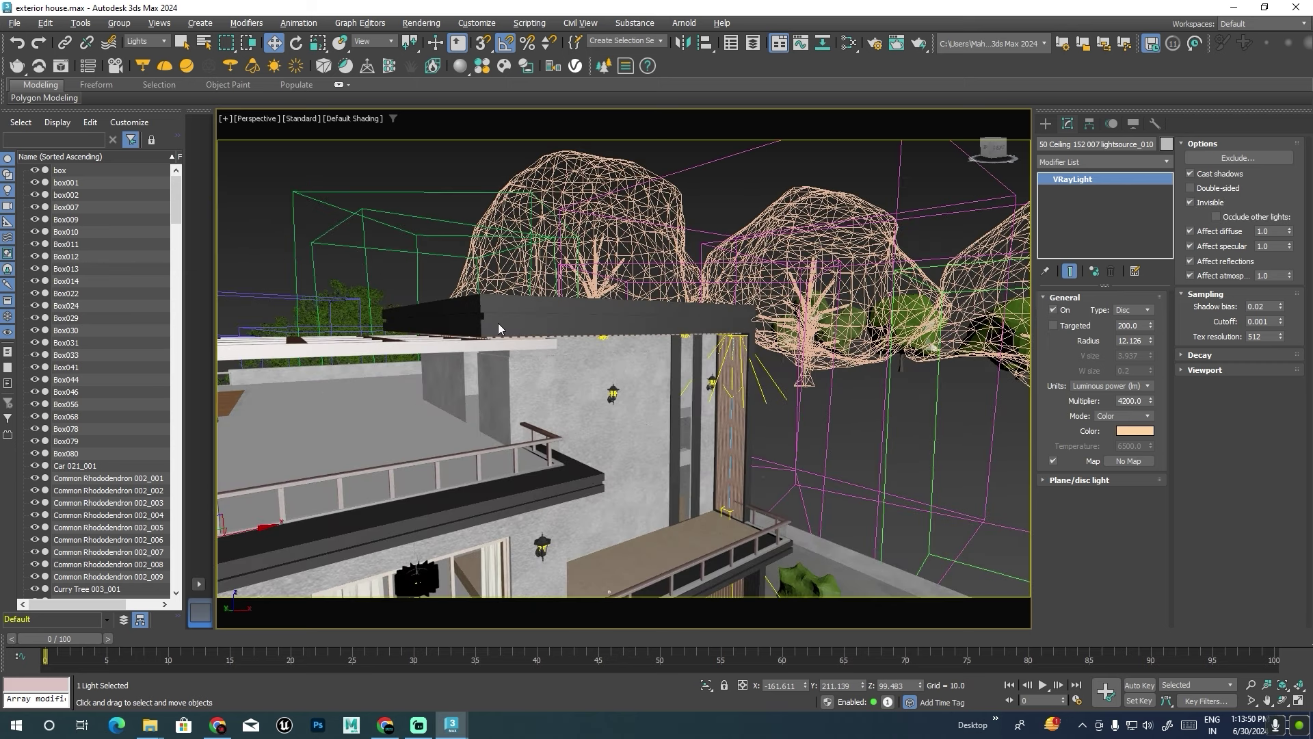
pyautogui.click(138, 42)
pyautogui.click(141, 62)
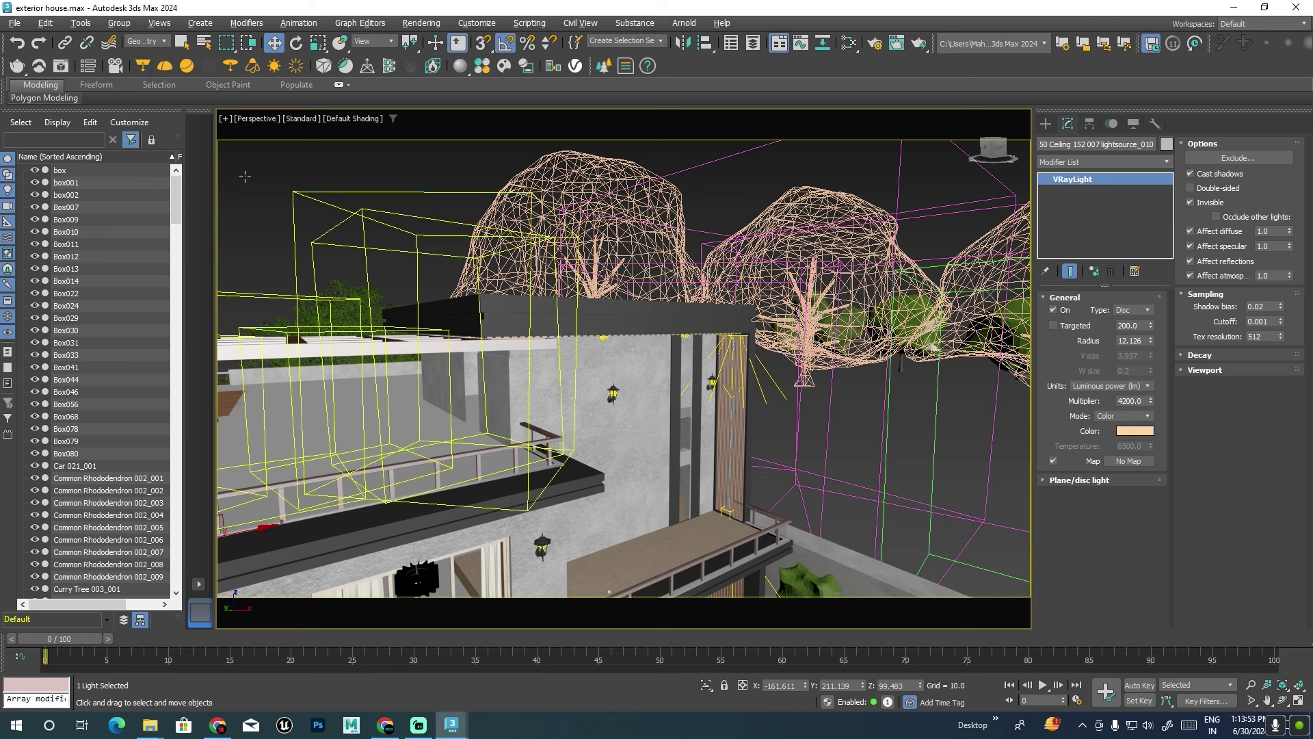
# Select Object014, turn on Edged Faces and isolate it.
pyautogui.click(542, 314)
pyautogui.keyDown('alt'); pyautogui.moveTo(542, 314); pyautogui.dragTo(599, 351, button='middle'); pyautogui.keyUp('alt')
pyautogui.press('F4')
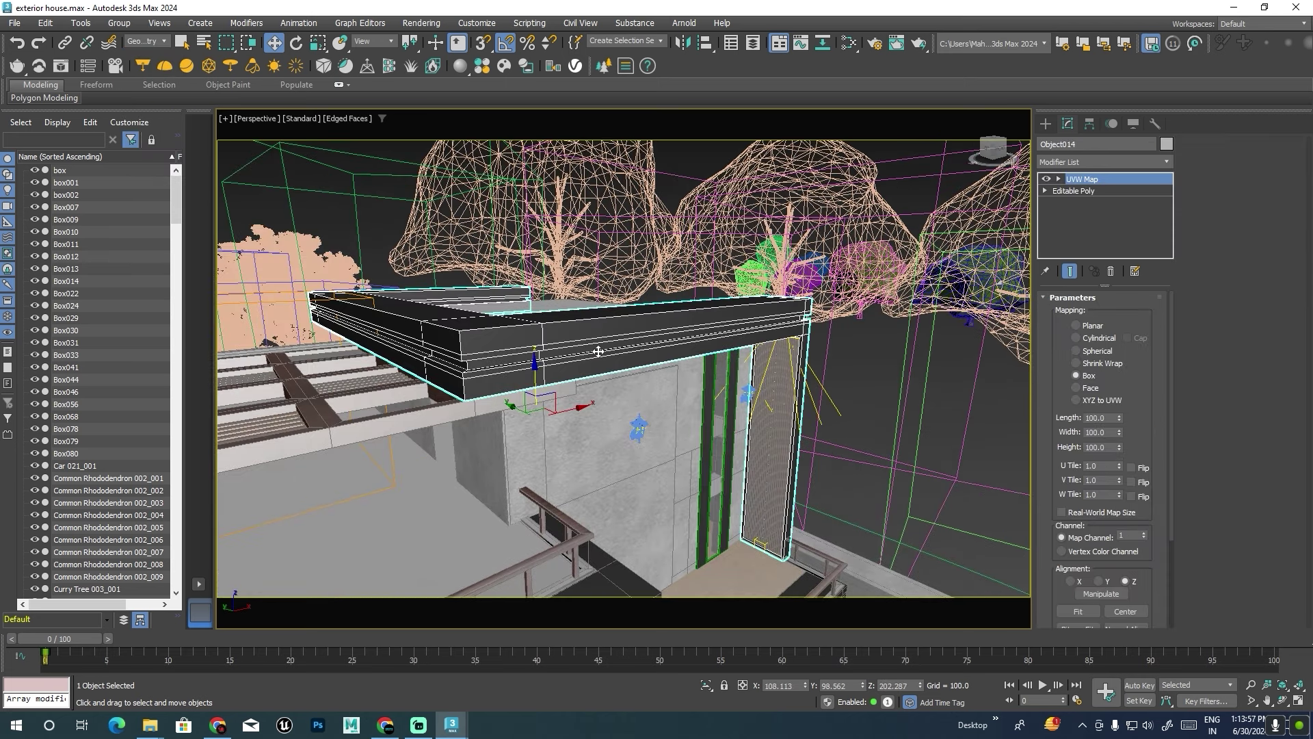
pyautogui.moveTo(522, 362)
pyautogui.keyDown('alt'); pyautogui.mouseDown(button='middle')
pyautogui.moveTo(514, 350)
pyautogui.moveTo(564, 253)
pyautogui.moveTo(558, 270)
pyautogui.moveTo(587, 303)
pyautogui.moveTo(578, 319)
pyautogui.mouseUp(button='middle'); pyautogui.keyUp('alt')
pyautogui.hotkey('alt', 'q')
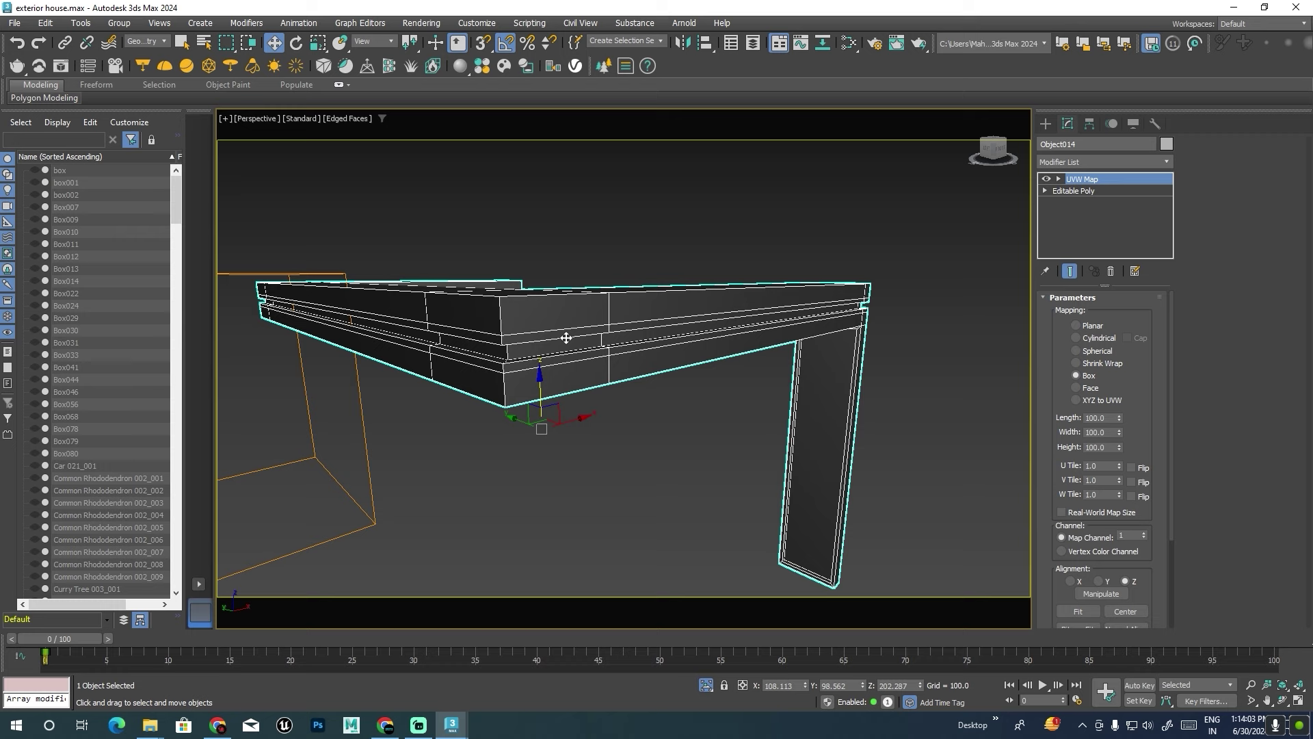
# In Polygon mode, select a polygon loop along the slab's side edge.
pyautogui.click(1061, 190)
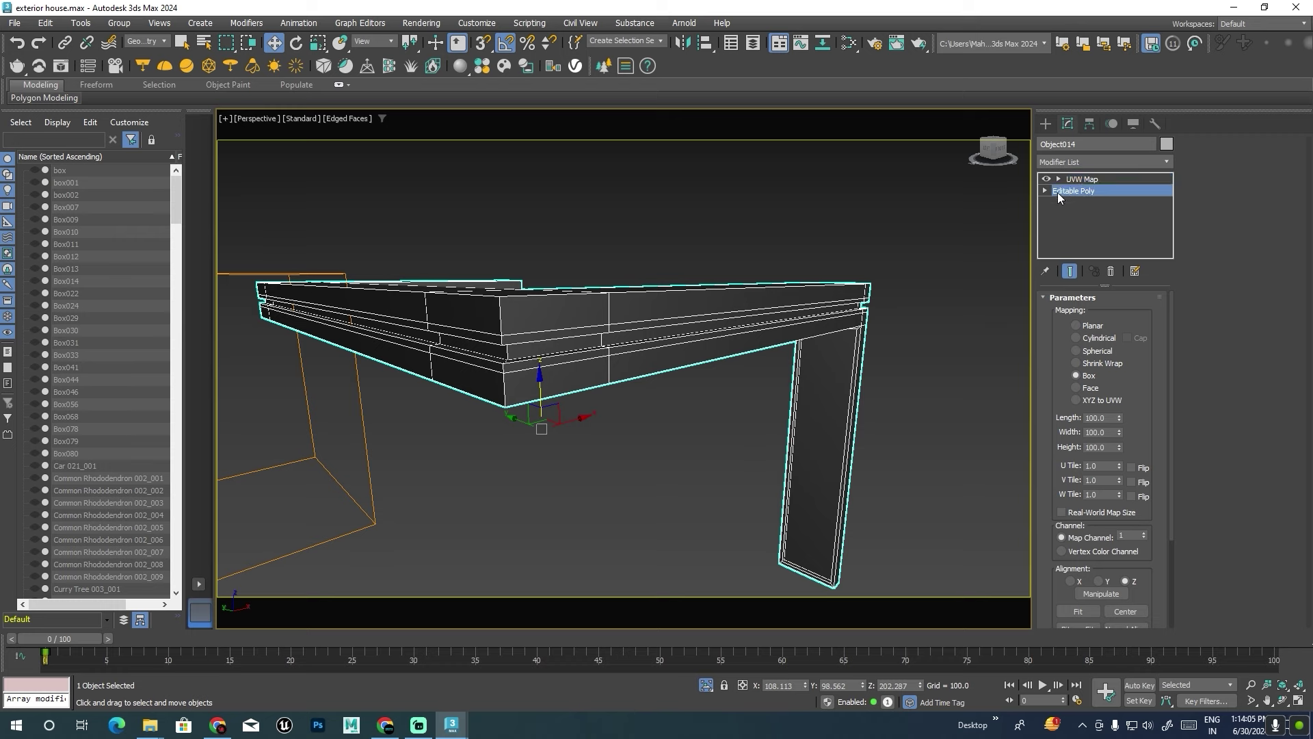
pyautogui.press('4')
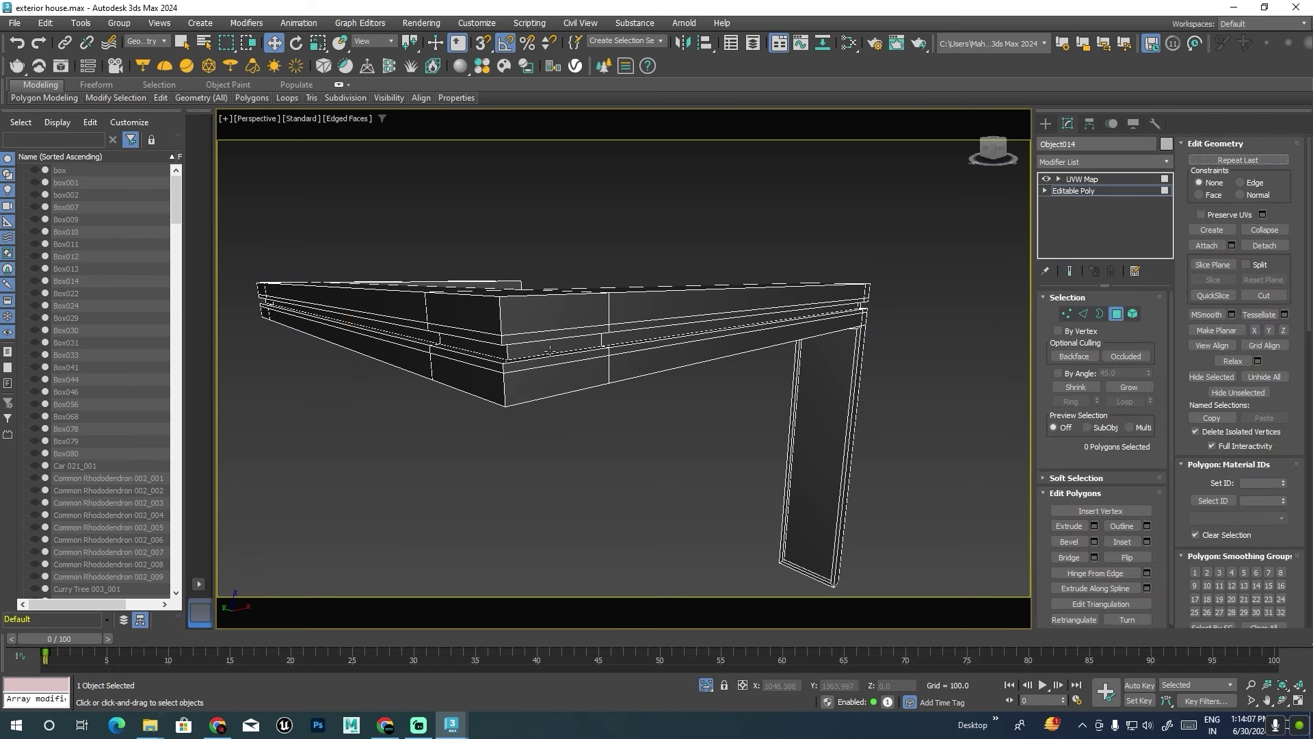
pyautogui.click(534, 353)
pyautogui.keyDown('shift'); pyautogui.click(462, 344); pyautogui.keyUp('shift')
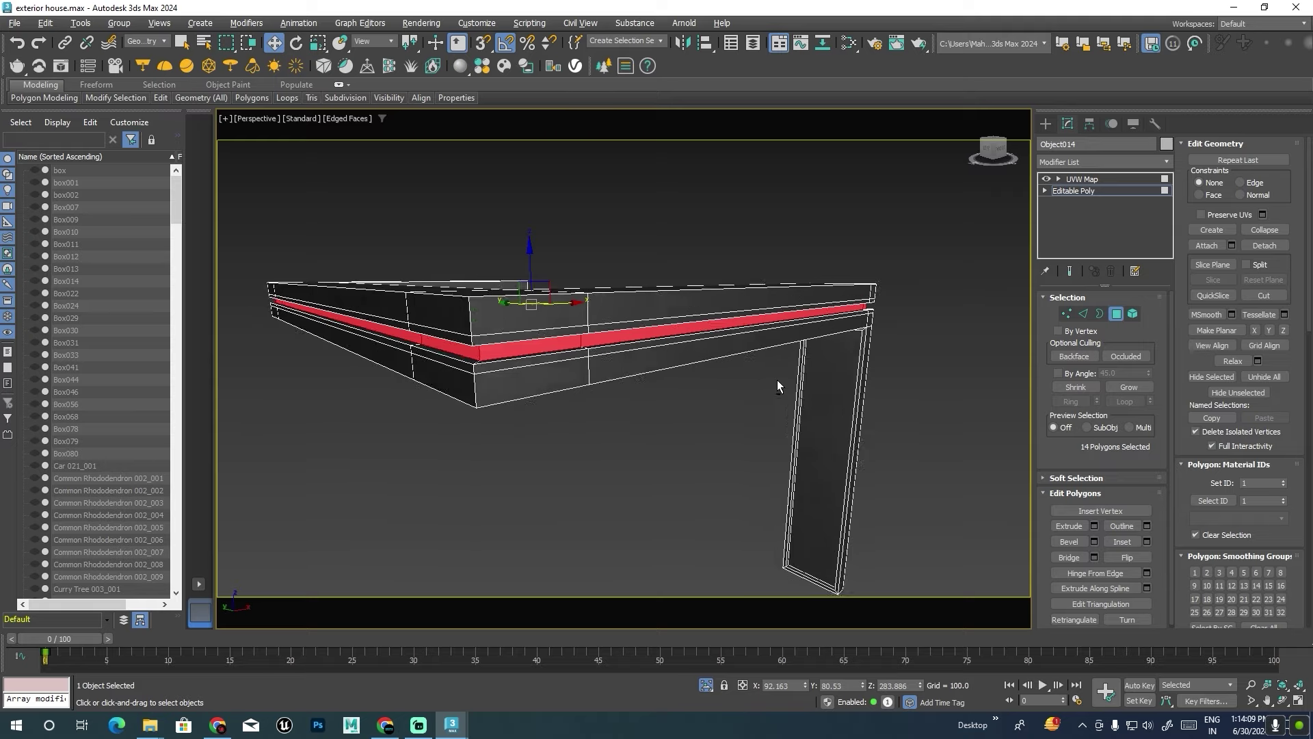
pyautogui.scroll(3, 691, 380)
pyautogui.scroll(2, 687, 385)
pyautogui.moveTo(686, 385)
pyautogui.keyDown('alt'); pyautogui.mouseDown(button='middle')
pyautogui.moveTo(851, 384)
pyautogui.moveTo(574, 329)
pyautogui.moveTo(437, 370)
pyautogui.moveTo(627, 376)
pyautogui.moveTo(601, 377)
pyautogui.moveTo(699, 399)
pyautogui.mouseUp(button='middle'); pyautogui.keyUp('alt')
# Refine the selection to an 8-polygon strip along the beam.
pyautogui.click(593, 357)
pyautogui.scroll(5, 699, 399)
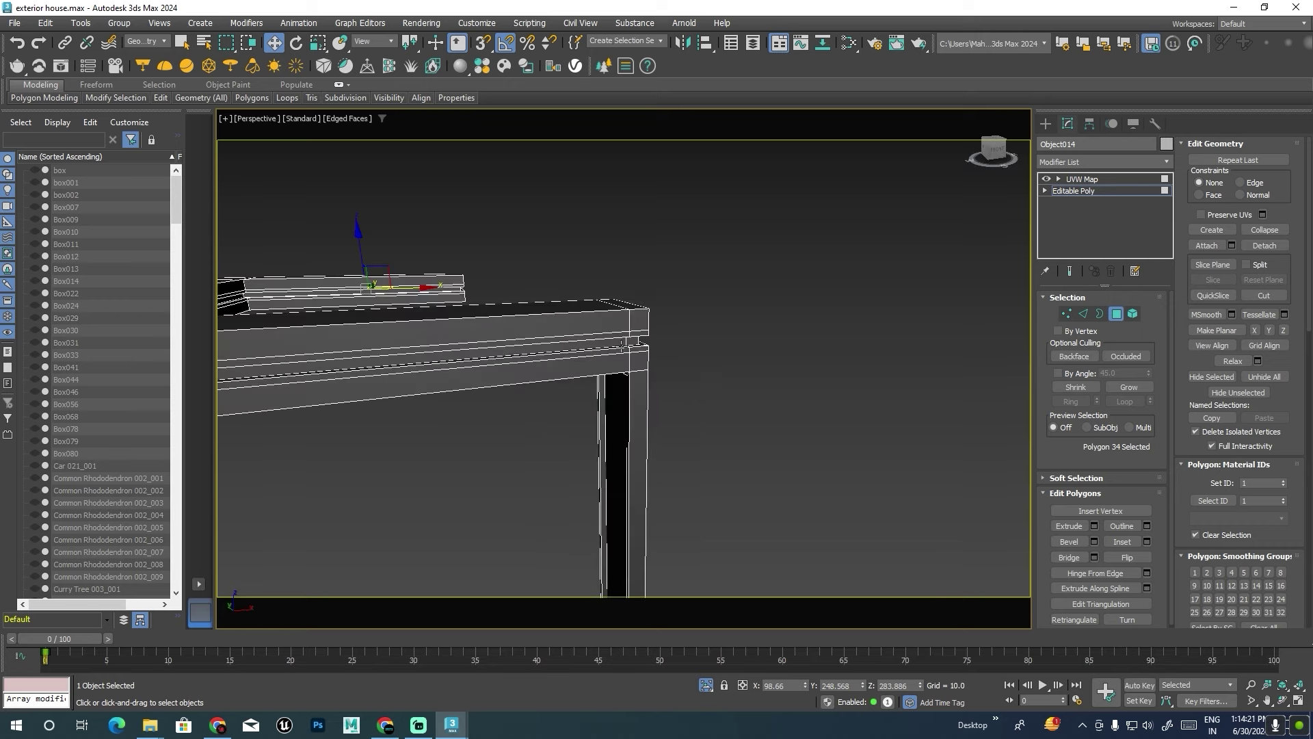
pyautogui.moveTo(615, 349)
pyautogui.keyDown('alt'); pyautogui.mouseDown(button='middle')
pyautogui.moveTo(608, 341)
pyautogui.moveTo(554, 402)
pyautogui.moveTo(662, 400)
pyautogui.moveTo(558, 369)
pyautogui.moveTo(626, 380)
pyautogui.mouseUp(button='middle'); pyautogui.keyUp('alt')
pyautogui.keyDown('shift'); pyautogui.click(541, 301); pyautogui.keyUp('shift')
pyautogui.scroll(-5, 594, 346)
pyautogui.scroll(5, 558, 370)
pyautogui.moveTo(970, 290)
pyautogui.keyDown('alt'); pyautogui.mouseDown(button='middle')
pyautogui.moveTo(824, 319)
pyautogui.moveTo(695, 317)
pyautogui.moveTo(746, 322)
pyautogui.mouseUp(button='middle'); pyautogui.keyUp('alt')
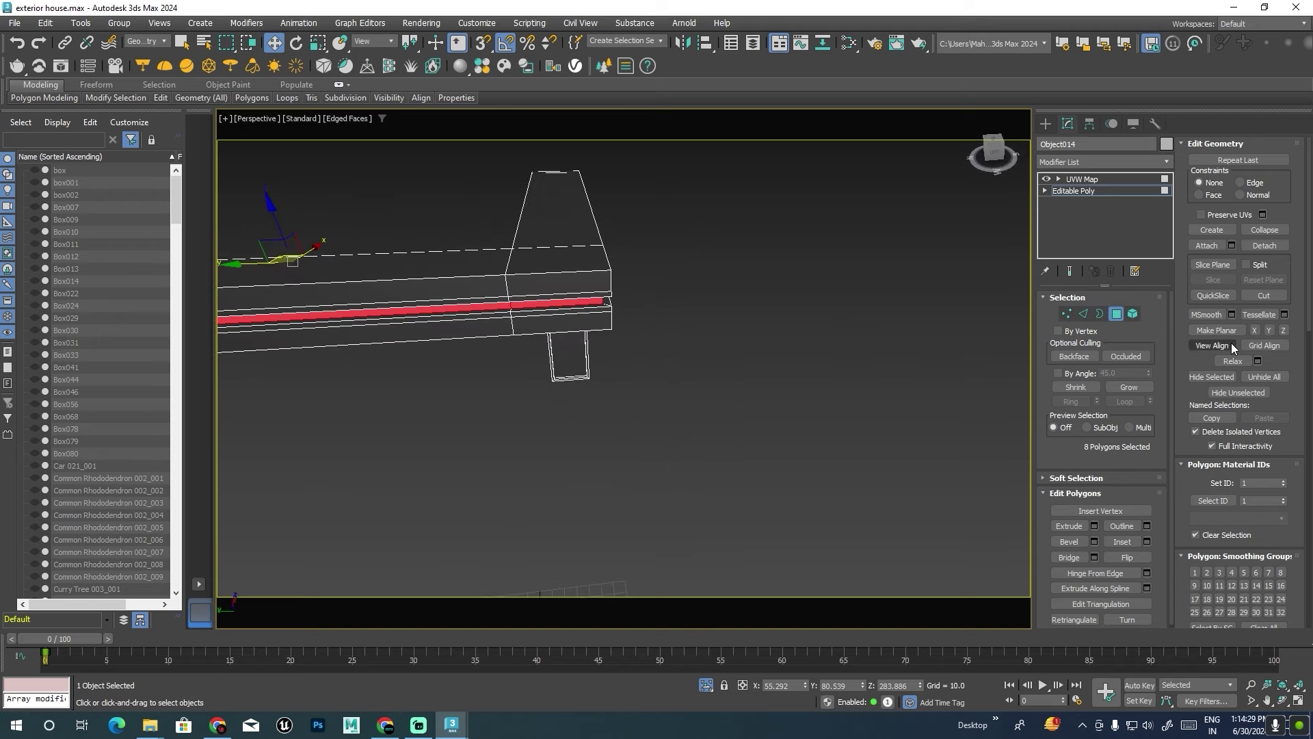
# Detach the selected polygon strip as a new object named mesh_light and select it.
pyautogui.click(1265, 246)
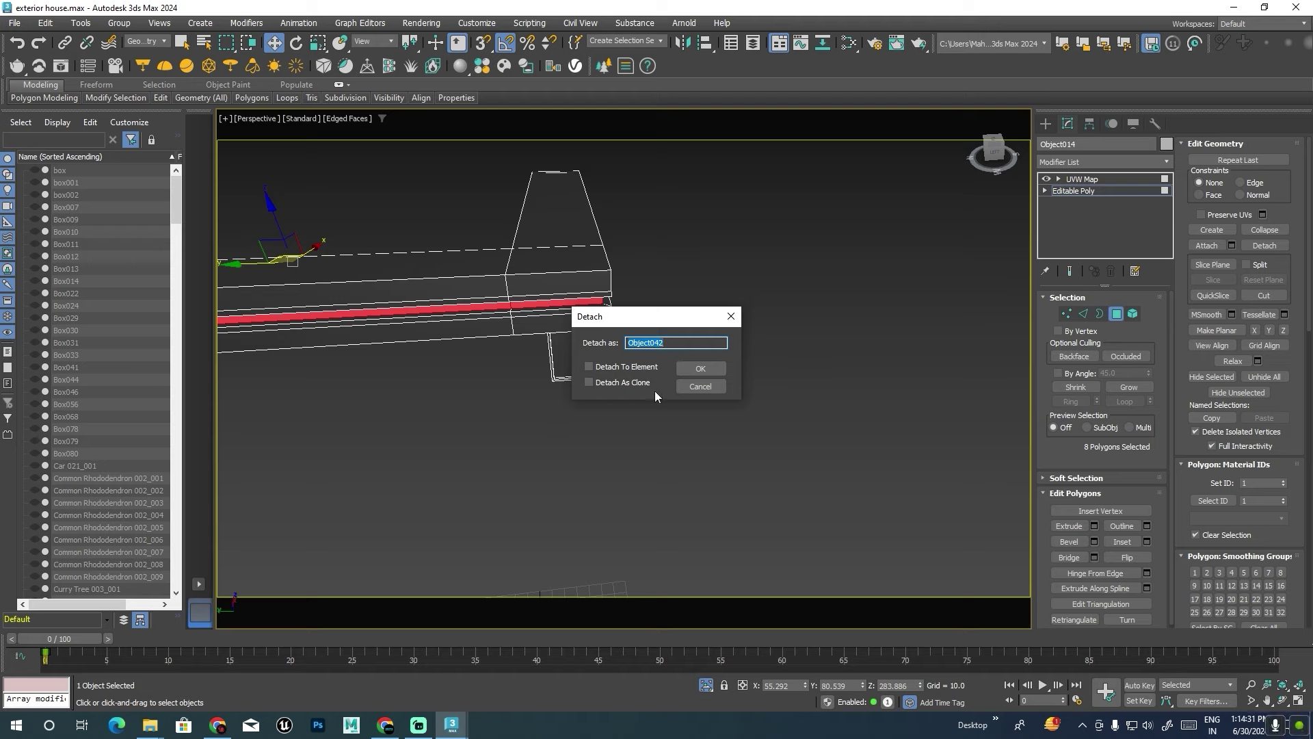
pyautogui.write('mesh_light')
pyautogui.press('Return')
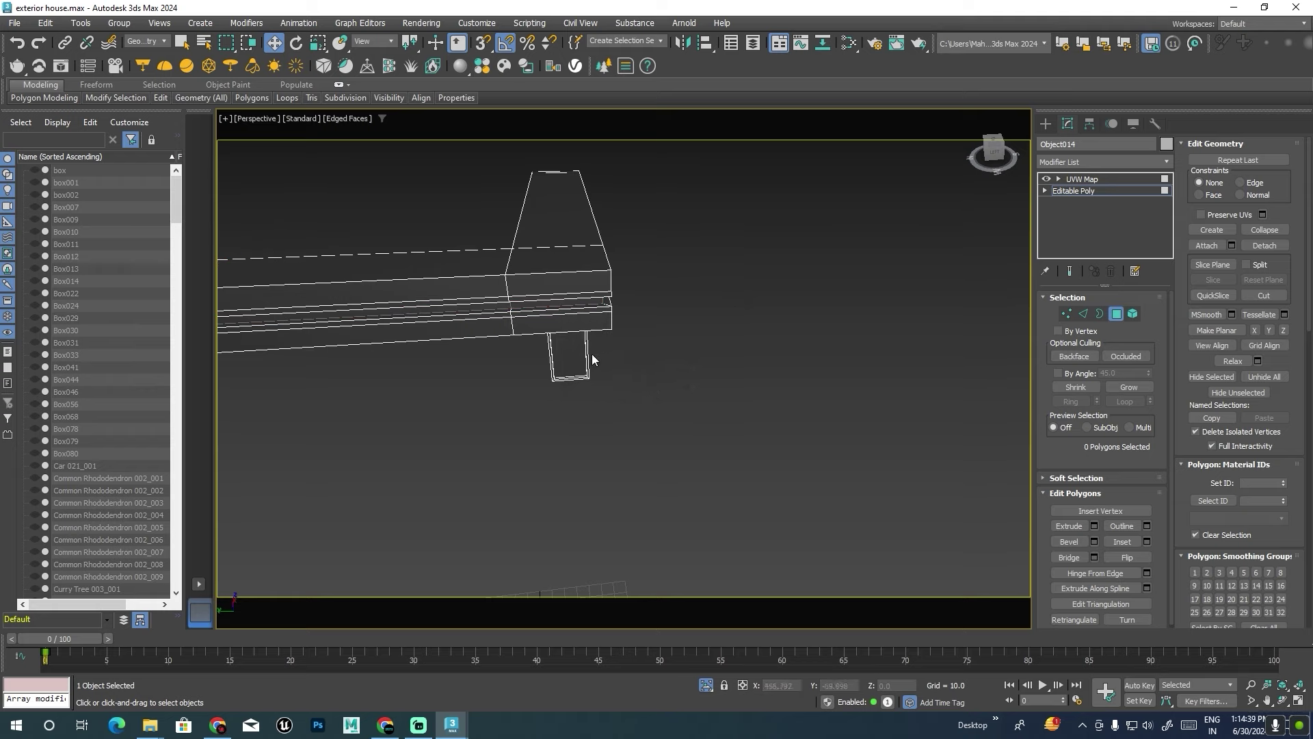
pyautogui.press('5')
pyautogui.click(756, 350)
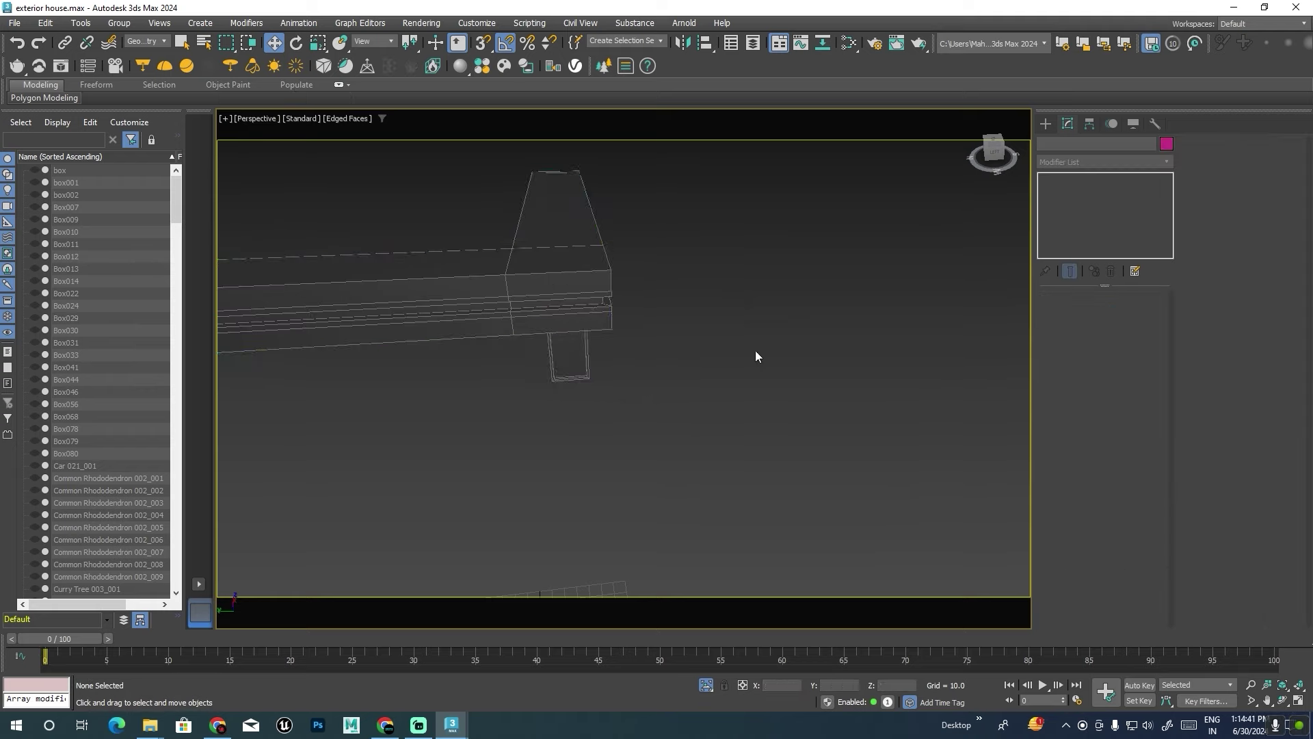
pyautogui.click(589, 294)
pyautogui.keyDown('alt'); pyautogui.moveTo(646, 377); pyautogui.dragTo(670, 370, button='middle'); pyautogui.keyUp('alt')
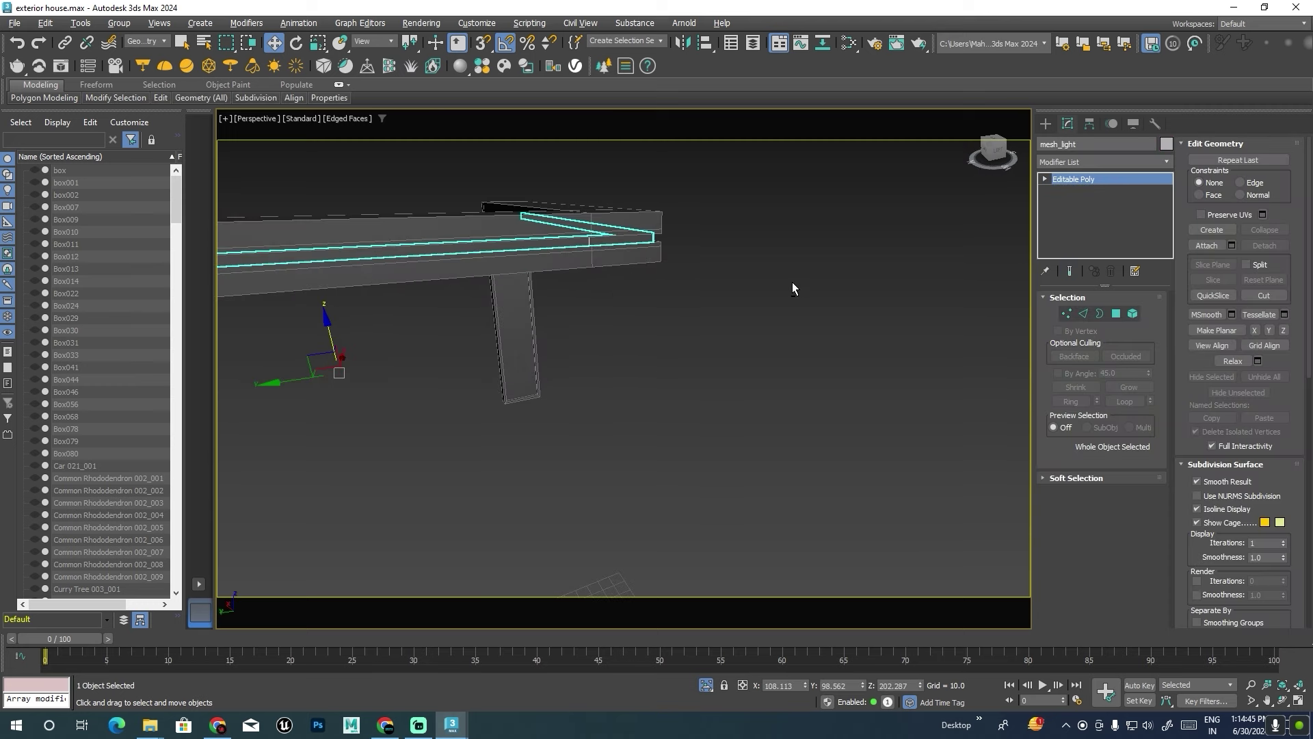
# End isolation, turn off Edged Faces, and select the balcony frame Box011.
pyautogui.hotkey('alt', 'q')
pyautogui.hotkey('alt', 'q')
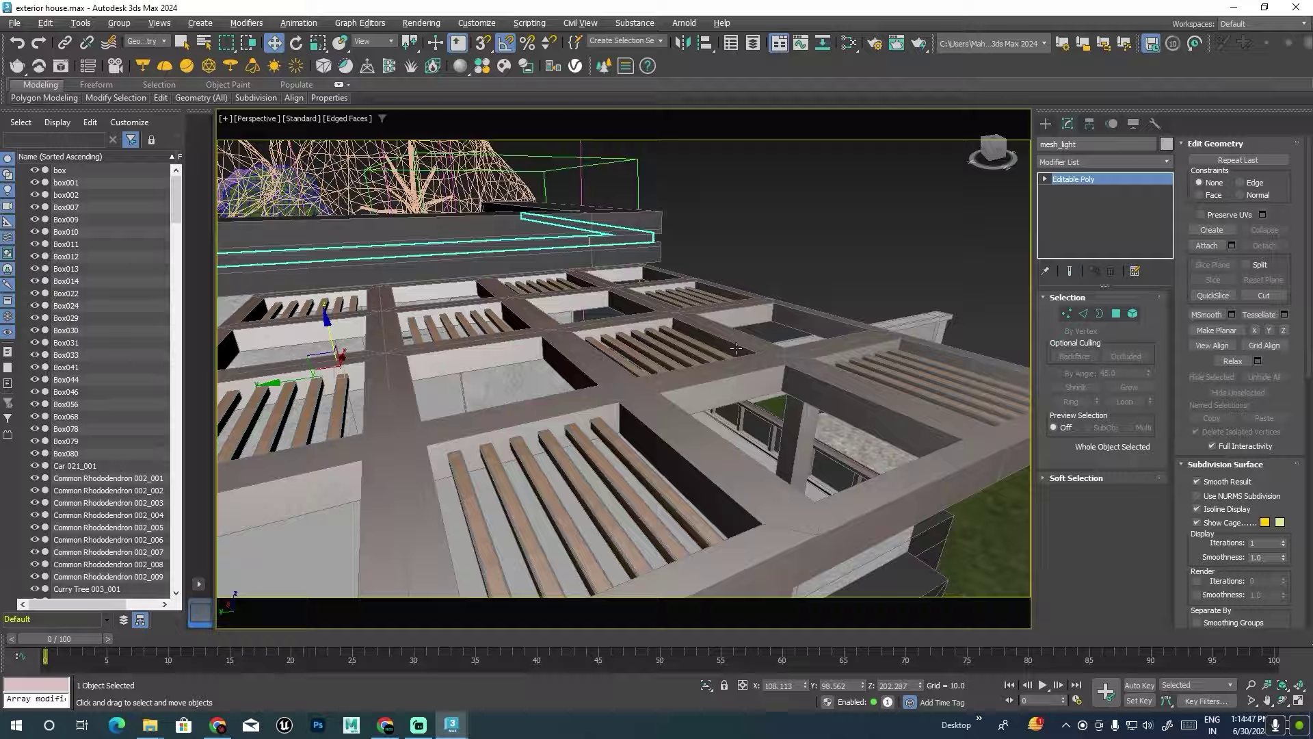
pyautogui.keyDown('alt'); pyautogui.moveTo(736, 349); pyautogui.dragTo(674, 346, button='middle'); pyautogui.keyUp('alt')
pyautogui.scroll(-5, 616, 356)
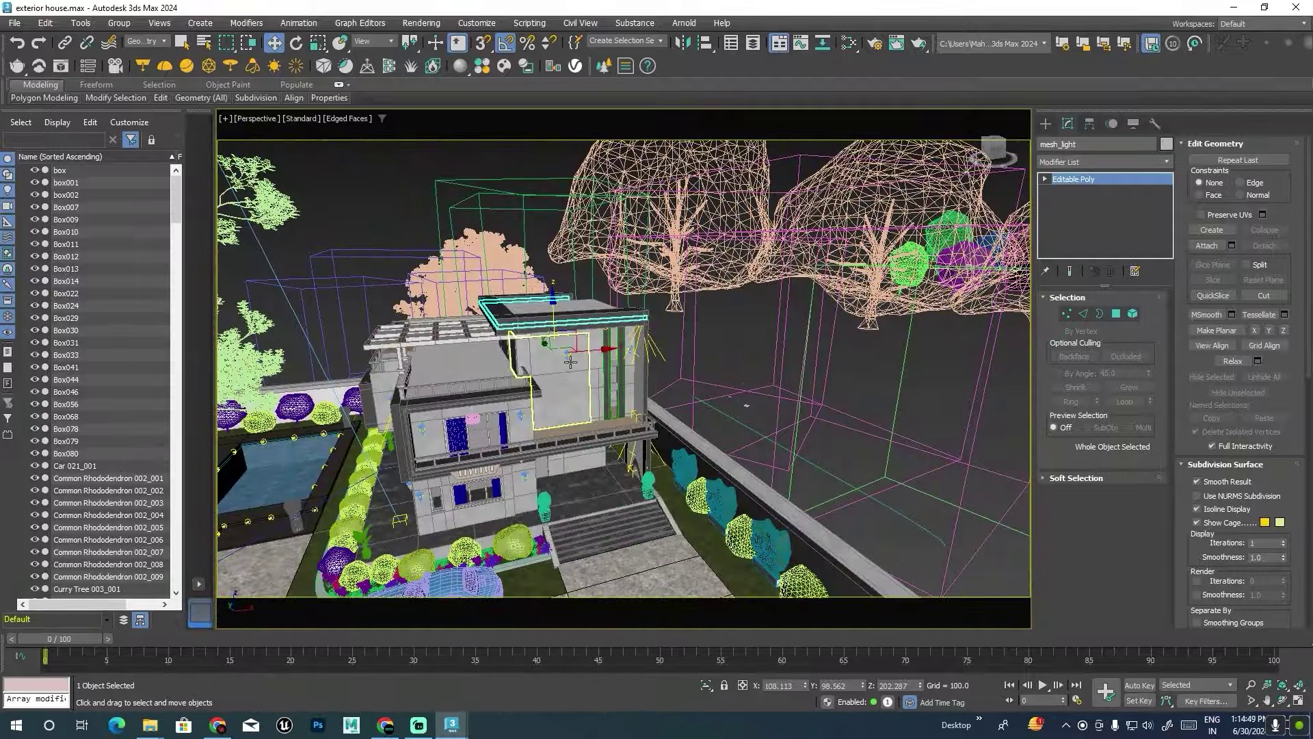
pyautogui.press('F4')
pyautogui.scroll(5, 571, 361)
pyautogui.scroll(2, 574, 349)
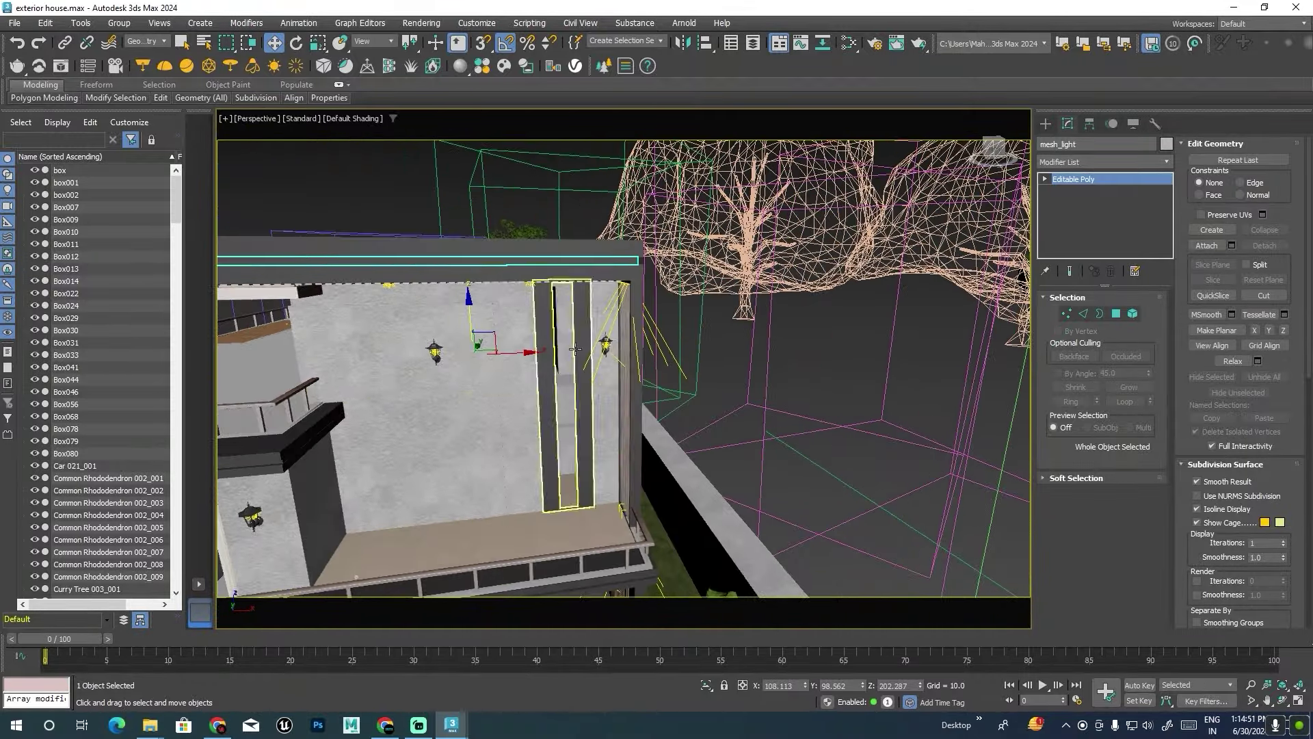
pyautogui.keyDown('alt'); pyautogui.moveTo(575, 349); pyautogui.dragTo(581, 311, button='middle'); pyautogui.keyUp('alt')
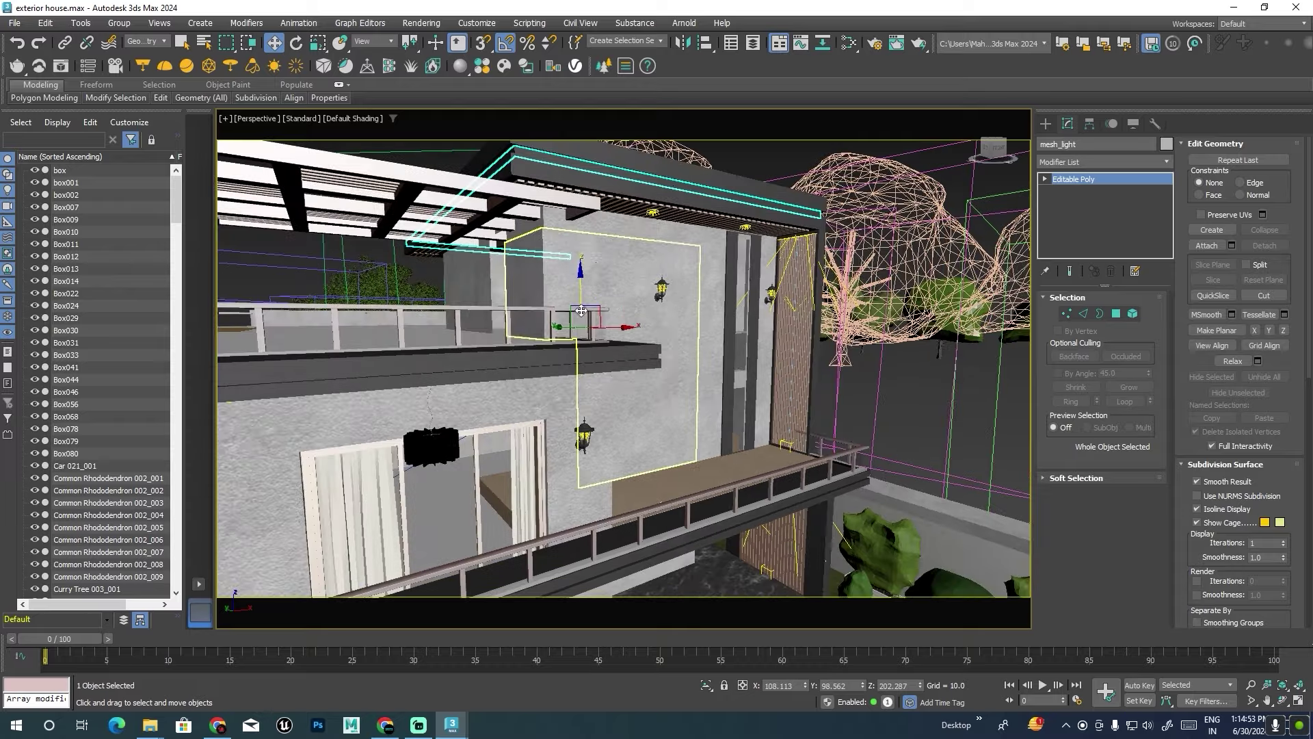
pyautogui.click(536, 355)
pyautogui.scroll(-4, 650, 445)
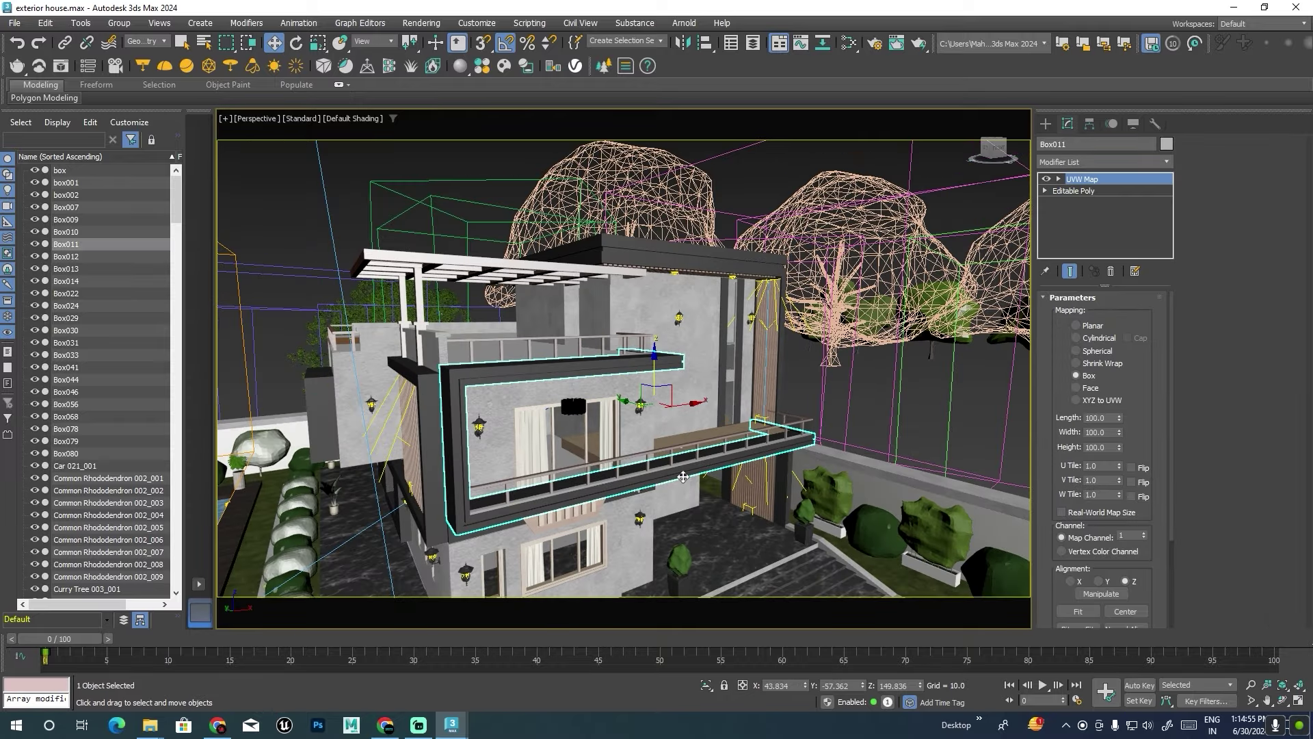
# Isolate Box011 with Edged Faces on and enter Polygon mode.
pyautogui.moveTo(683, 477)
pyautogui.keyDown('alt'); pyautogui.mouseDown(button='middle')
pyautogui.moveTo(596, 444)
pyautogui.moveTo(749, 366)
pyautogui.moveTo(701, 363)
pyautogui.moveTo(688, 290)
pyautogui.moveTo(687, 327)
pyautogui.mouseUp(button='middle'); pyautogui.keyUp('alt')
pyautogui.hotkey('alt', 'q')
pyautogui.click(1074, 191)
pyautogui.press('F4')
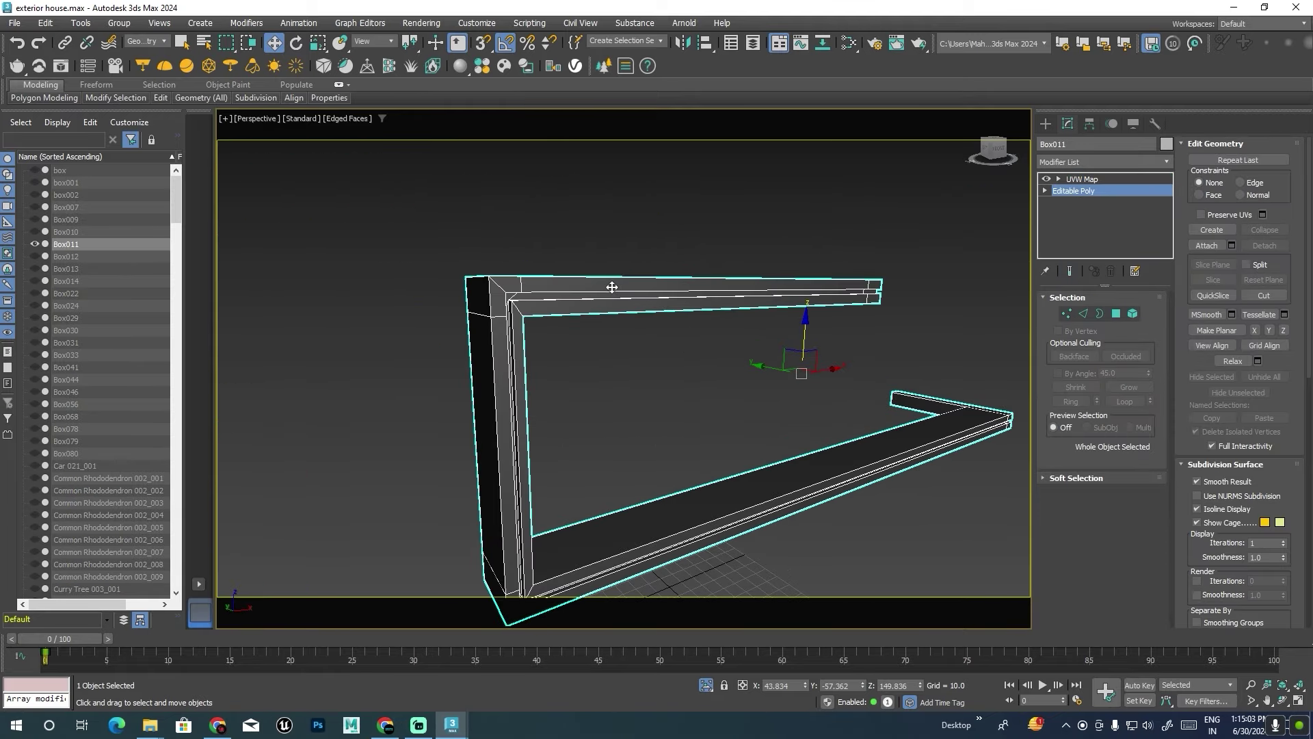
pyautogui.scroll(4, 612, 288)
pyautogui.press('4')
# Select the corner piece and the long top trim strip of the frame.
pyautogui.click(442, 302)
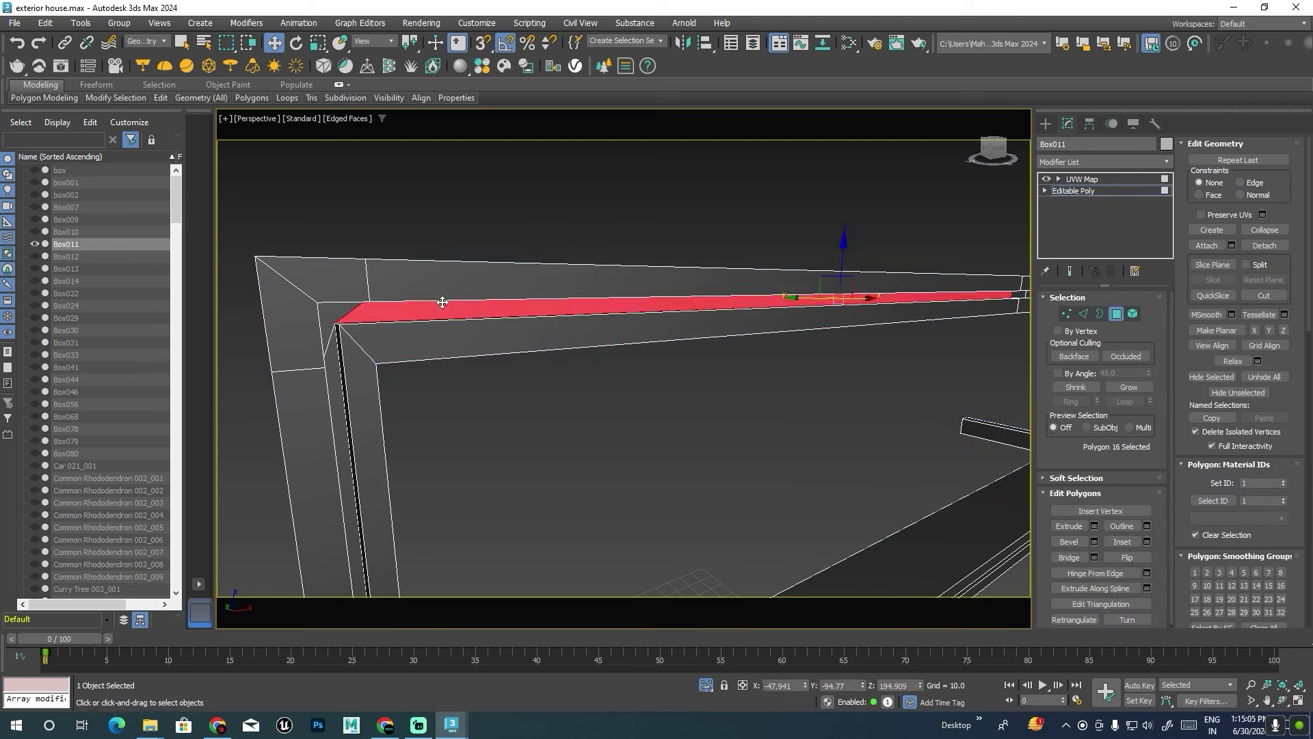
pyautogui.keyDown('shift'); pyautogui.click(338, 316); pyautogui.keyUp('shift')
pyautogui.moveTo(367, 329)
pyautogui.keyDown('alt'); pyautogui.mouseDown(button='middle')
pyautogui.moveTo(444, 361)
pyautogui.moveTo(952, 313)
pyautogui.moveTo(985, 329)
pyautogui.moveTo(835, 331)
pyautogui.moveTo(875, 370)
pyautogui.moveTo(842, 367)
pyautogui.mouseUp(button='middle'); pyautogui.keyUp('alt')
pyautogui.click(334, 337)
pyautogui.keyDown('ctrl'); pyautogui.click(470, 331); pyautogui.keyUp('ctrl')
pyautogui.scroll(2, 985, 329)
pyautogui.scroll(-2, 835, 331)
# Add the adjacent inner trim faces along the frame to the selection.
pyautogui.keyDown('ctrl'); pyautogui.click(872, 330); pyautogui.keyUp('ctrl')
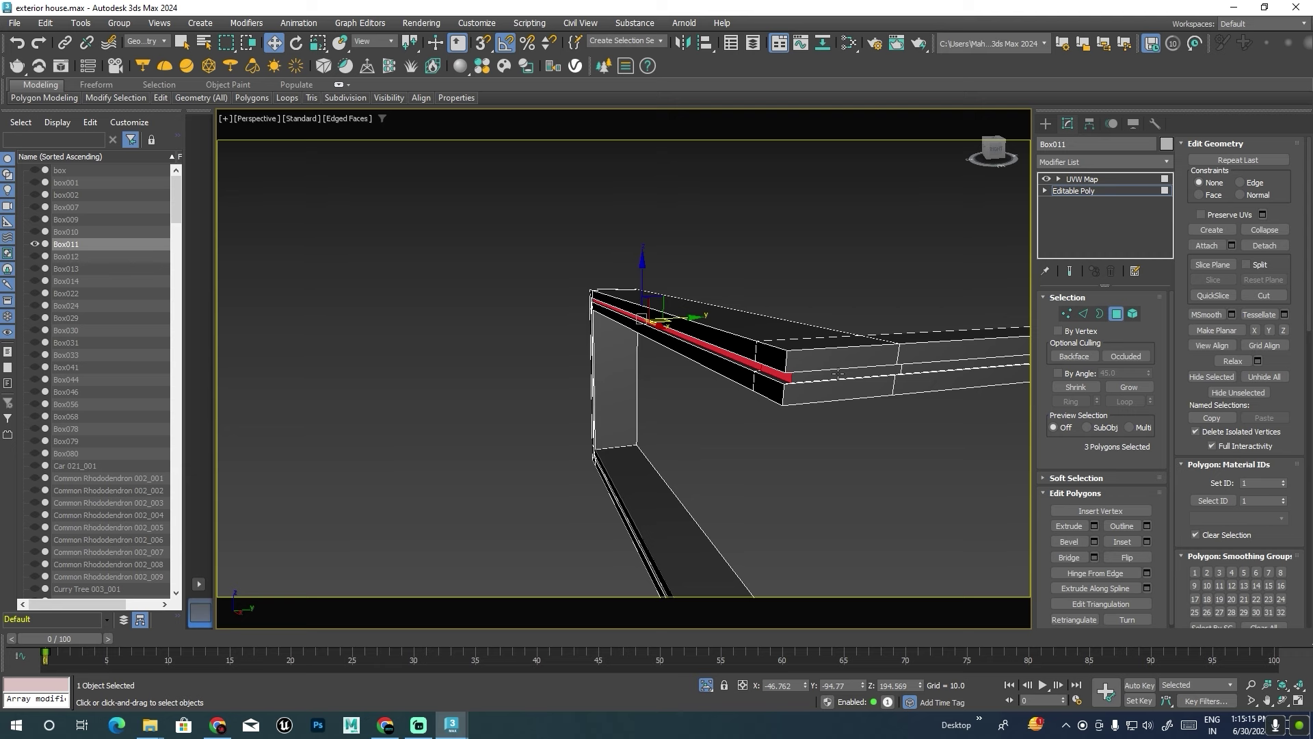
pyautogui.keyDown('ctrl'); pyautogui.click(839, 373); pyautogui.keyUp('ctrl')
pyautogui.scroll(-2, 842, 376)
pyautogui.scroll(-3, 918, 388)
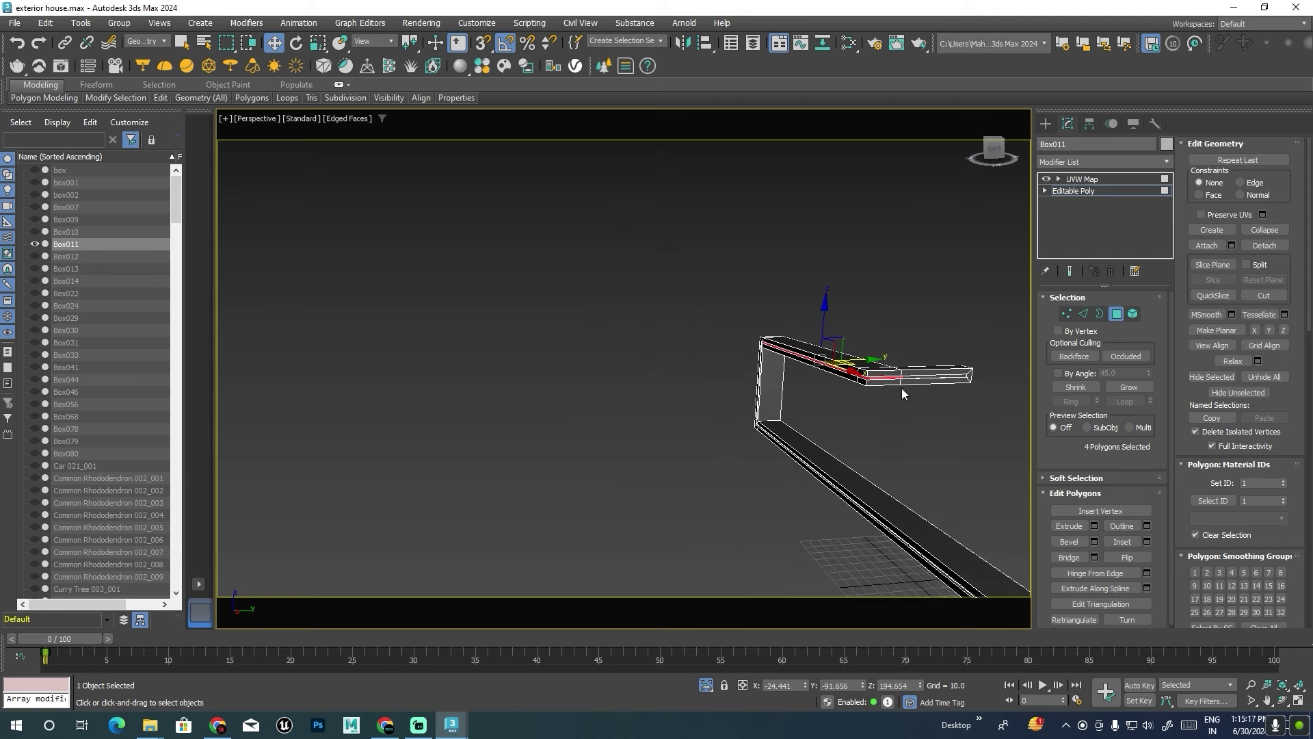
pyautogui.keyDown('ctrl'); pyautogui.click(935, 377); pyautogui.keyUp('ctrl')
pyautogui.keyDown('alt'); pyautogui.moveTo(890, 411); pyautogui.dragTo(593, 438, button='middle'); pyautogui.keyUp('alt')
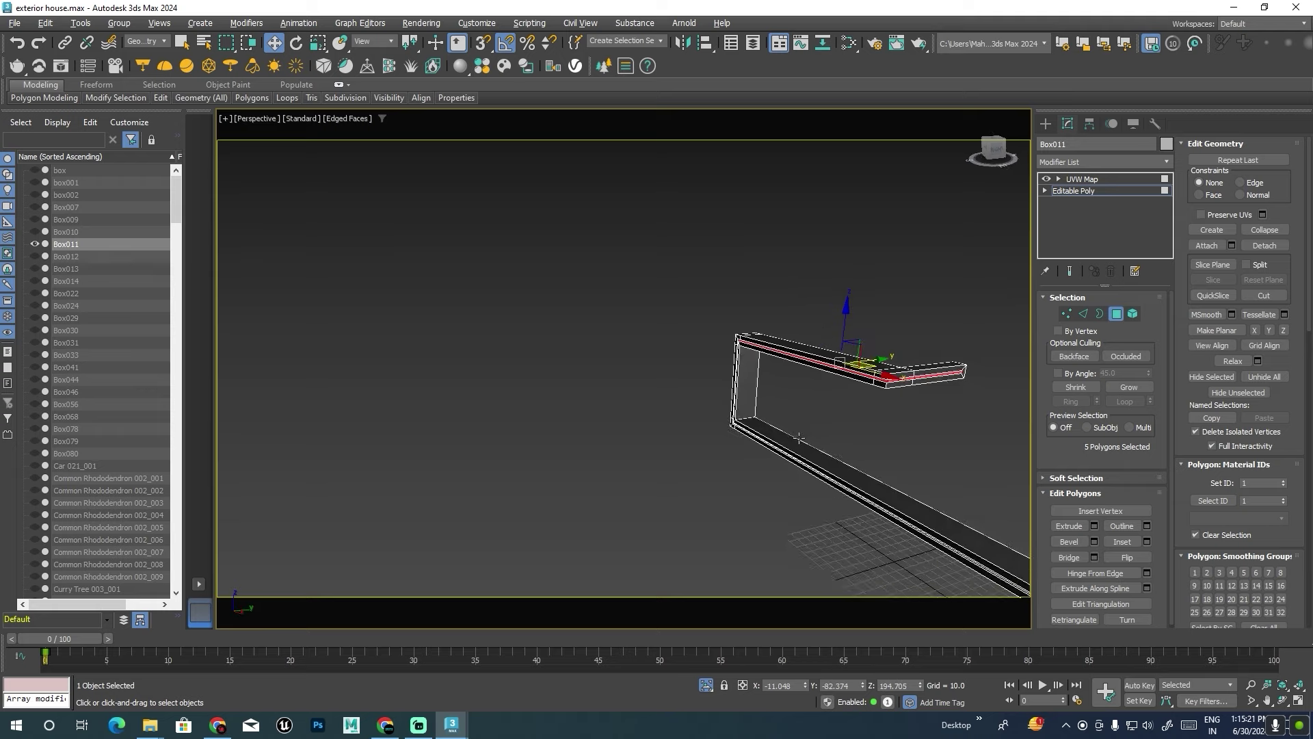
pyautogui.scroll(5, 726, 366)
pyautogui.scroll(-3, 727, 366)
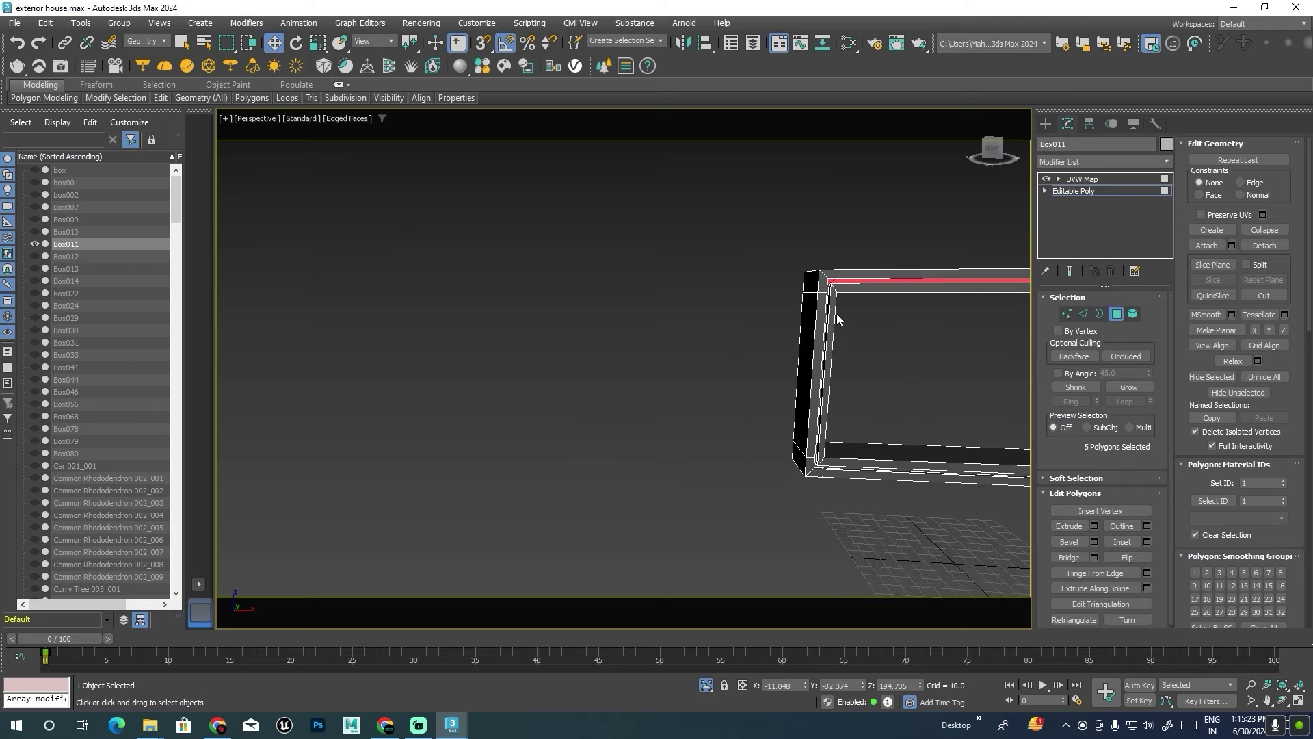
pyautogui.scroll(3, 837, 318)
# Add the left side and bottom corner trim faces to the selection.
pyautogui.keyDown('ctrl'); pyautogui.click(800, 284); pyautogui.keyUp('ctrl')
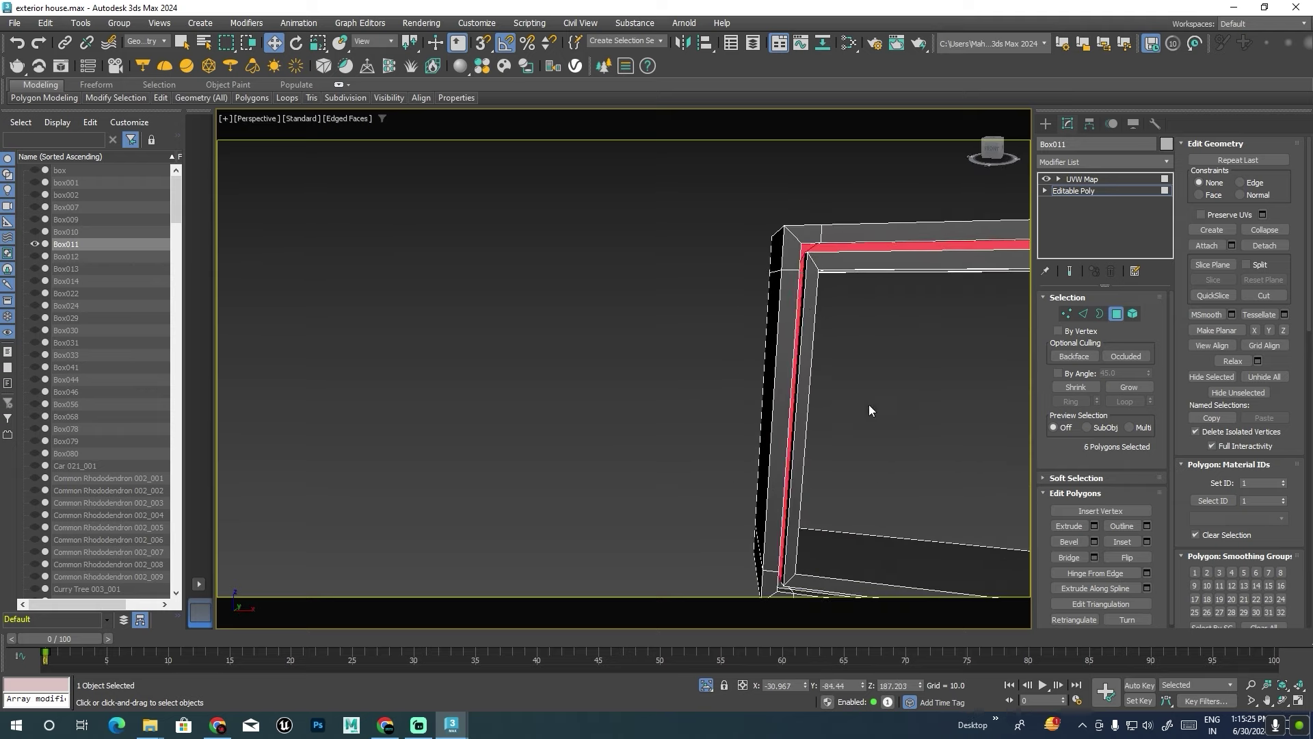
pyautogui.keyDown('alt'); pyautogui.moveTo(871, 407); pyautogui.dragTo(685, 472, button='middle'); pyautogui.keyUp('alt')
pyautogui.scroll(5, 692, 437)
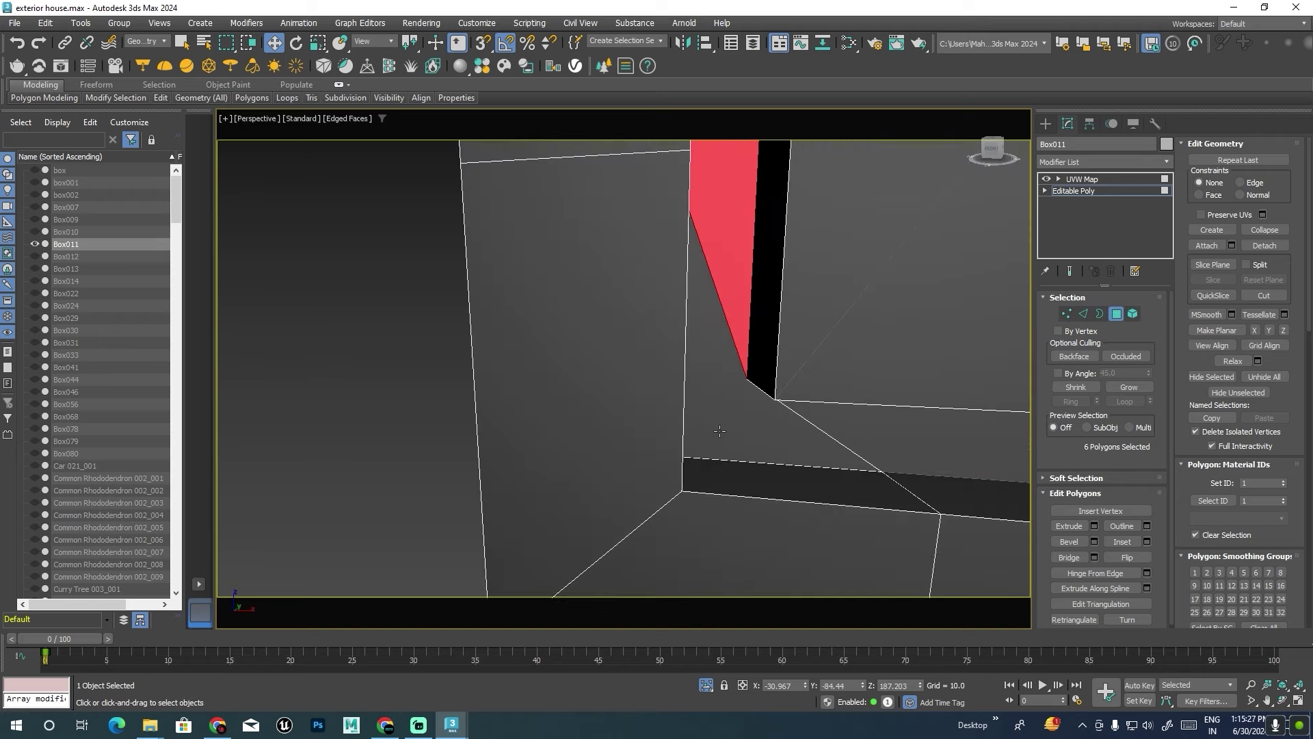
pyautogui.keyDown('ctrl'); pyautogui.click(720, 430); pyautogui.keyUp('ctrl')
pyautogui.scroll(-2, 721, 431)
pyautogui.keyDown('ctrl'); pyautogui.click(836, 435); pyautogui.keyUp('ctrl')
pyautogui.scroll(-2, 836, 435)
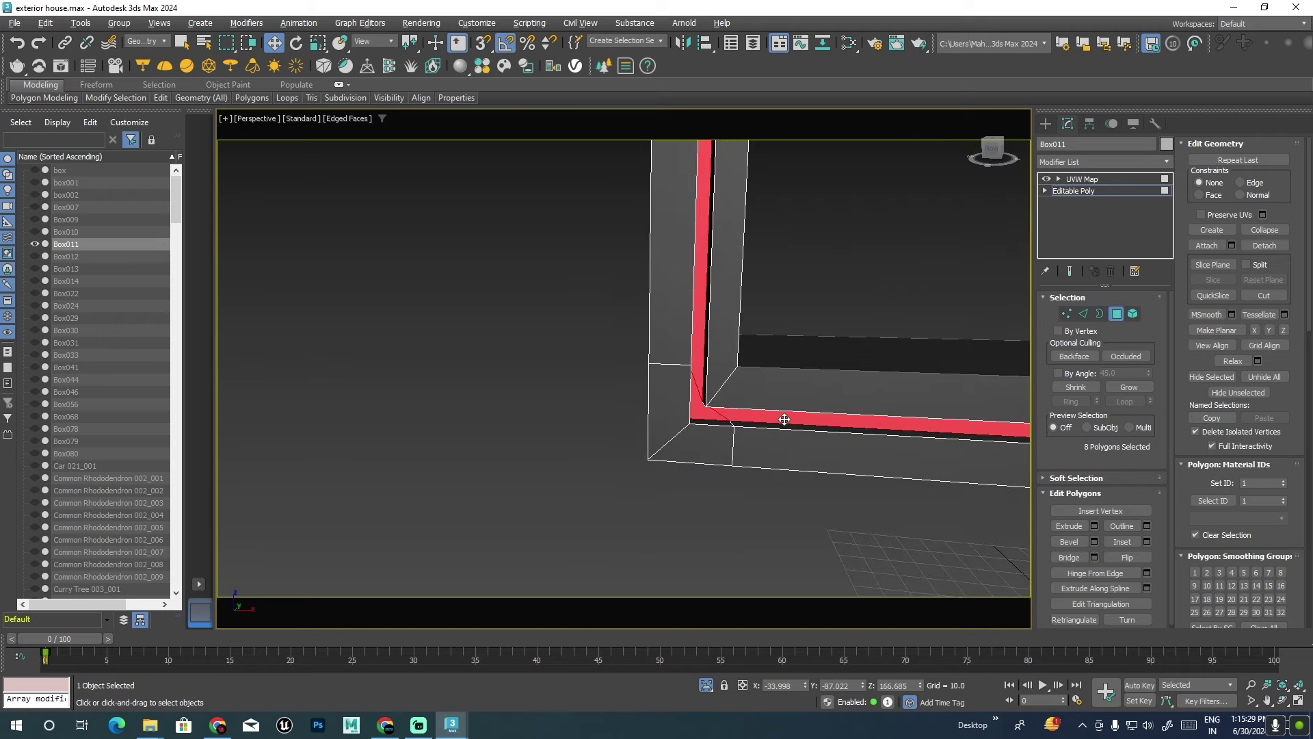
pyautogui.moveTo(783, 420)
pyautogui.mouseDown(button='middle')
pyautogui.moveTo(903, 404)
pyautogui.moveTo(735, 386)
pyautogui.mouseUp(button='middle')
pyautogui.scroll(-2, 736, 386)
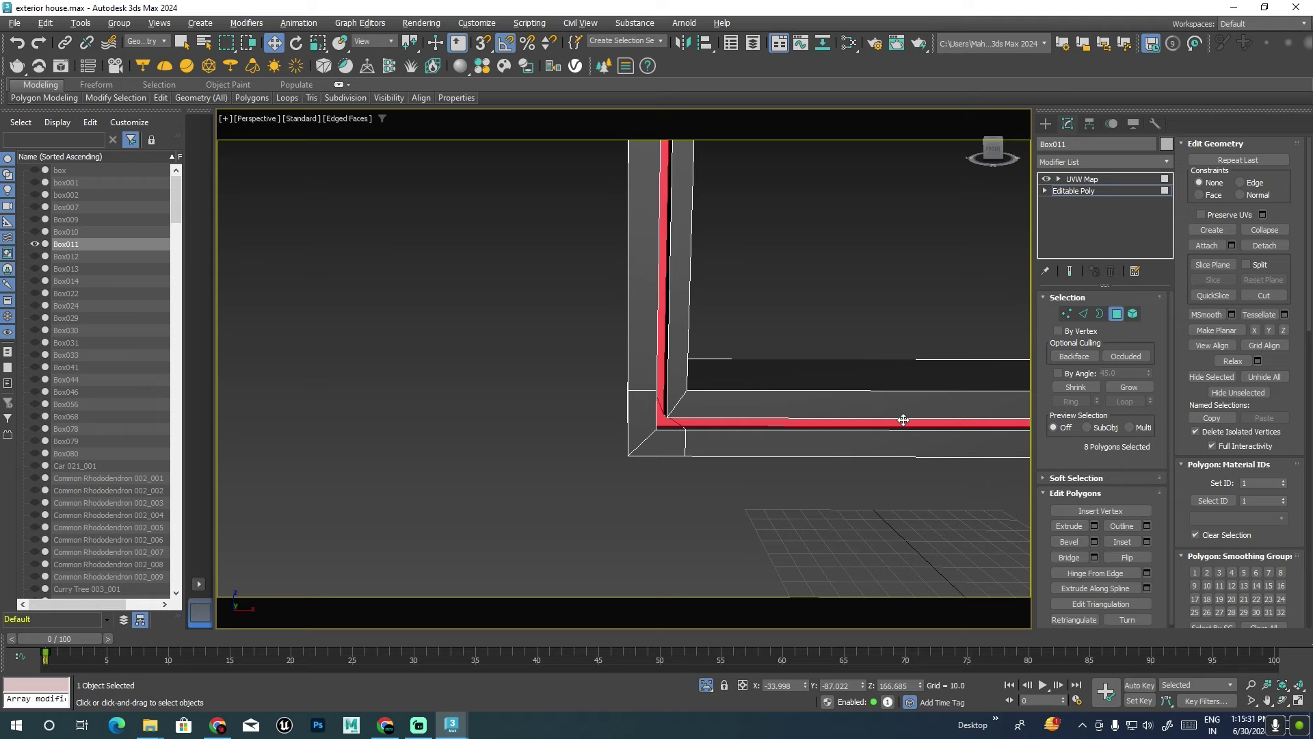
pyautogui.scroll(-1, 890, 420)
pyautogui.scroll(-1, 870, 409)
pyautogui.moveTo(870, 409)
pyautogui.keyDown('alt'); pyautogui.mouseDown(button='middle')
pyautogui.moveTo(856, 435)
pyautogui.moveTo(832, 419)
pyautogui.moveTo(892, 419)
pyautogui.moveTo(876, 417)
pyautogui.mouseUp(button='middle'); pyautogui.keyUp('alt')
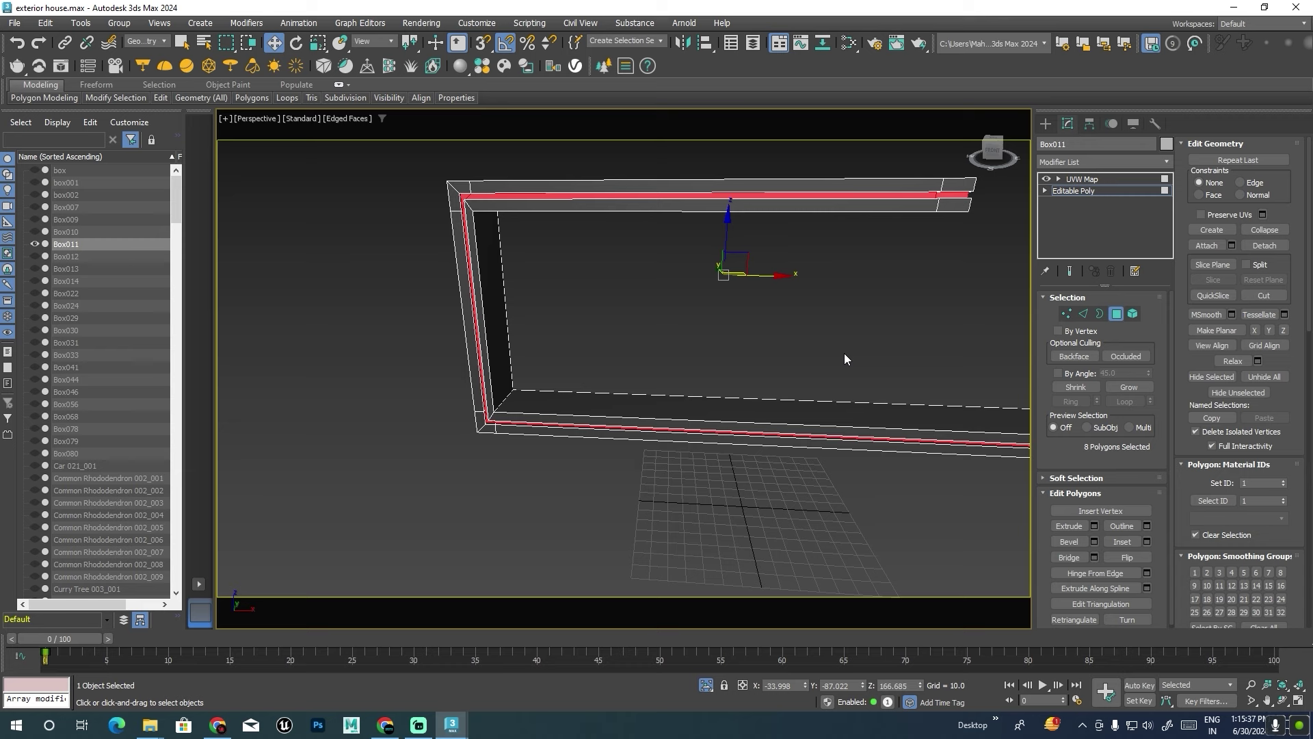
# Add the middle and right-hand strip faces, completing an 11-face selection.
pyautogui.keyDown('alt'); pyautogui.moveTo(736, 349); pyautogui.dragTo(778, 347, button='middle'); pyautogui.keyUp('alt')
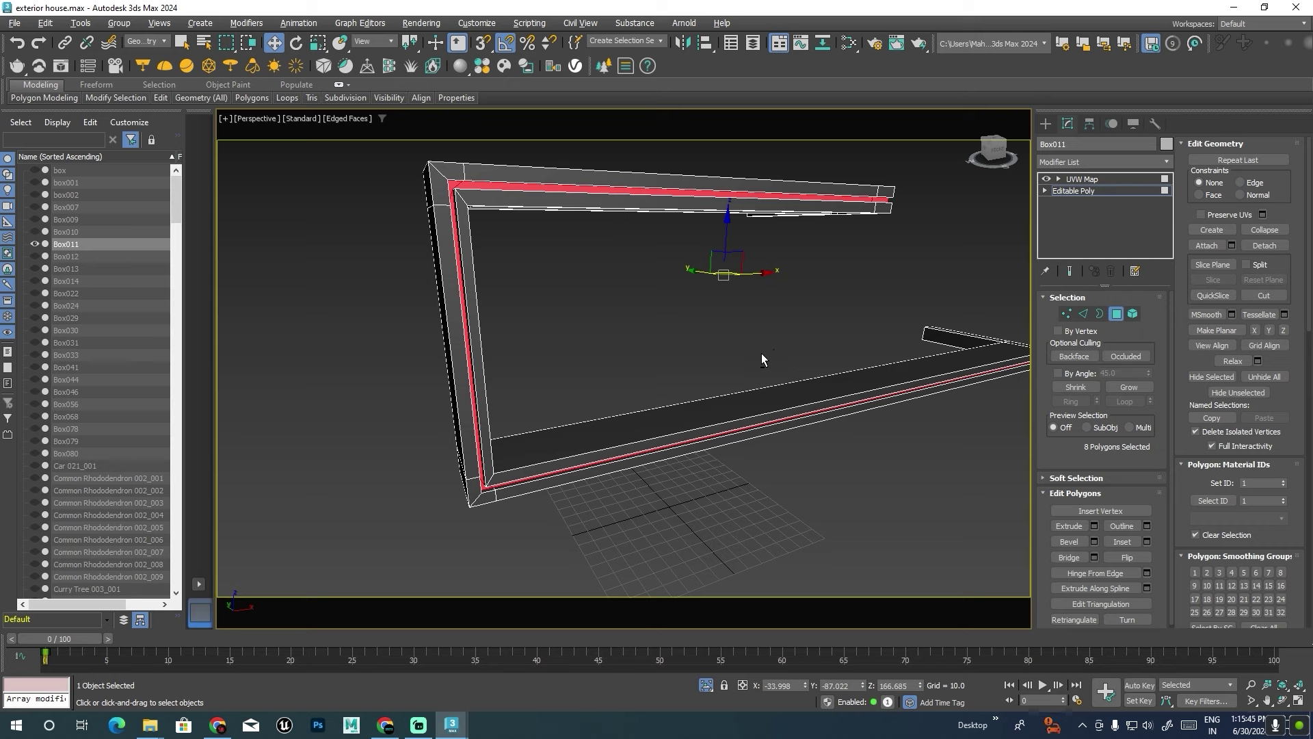
pyautogui.moveTo(764, 350)
pyautogui.keyDown('alt'); pyautogui.mouseDown(button='middle')
pyautogui.moveTo(753, 328)
pyautogui.moveTo(803, 318)
pyautogui.moveTo(888, 335)
pyautogui.moveTo(835, 334)
pyautogui.mouseUp(button='middle'); pyautogui.keyUp('alt')
pyautogui.scroll(-5, 888, 335)
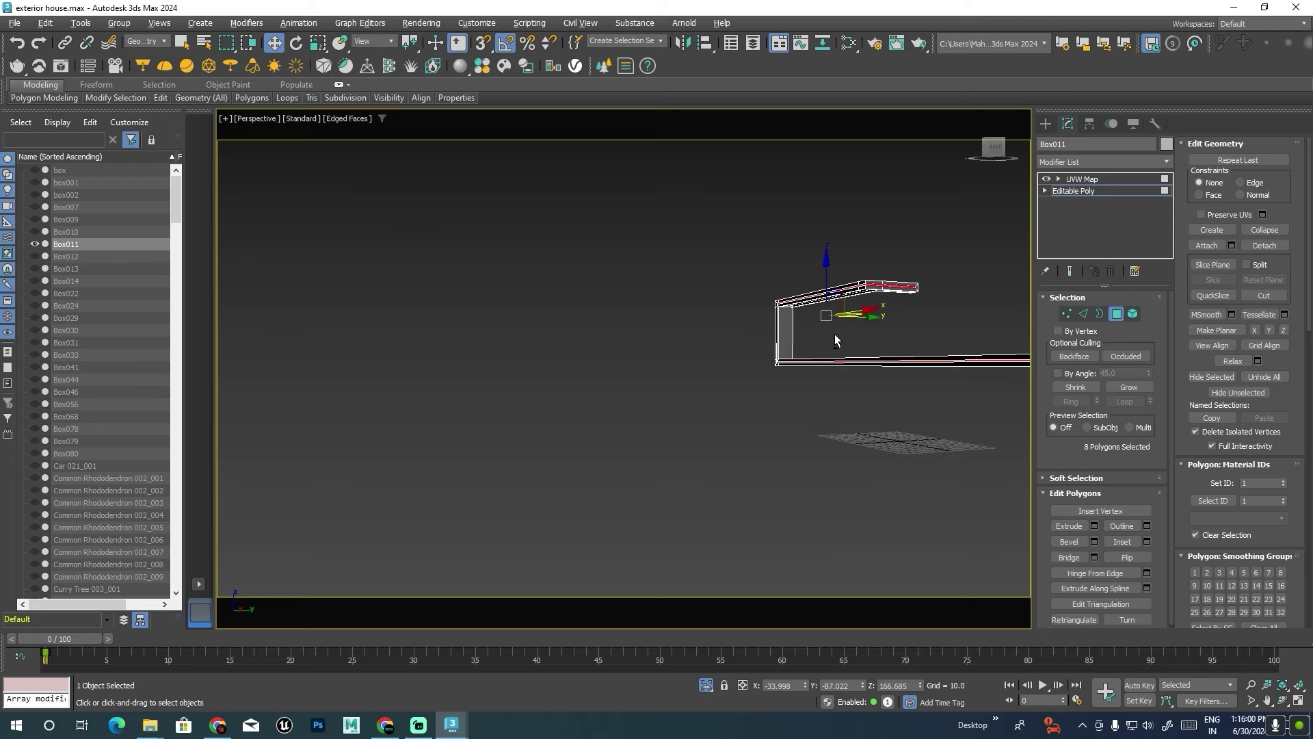
pyautogui.moveTo(872, 401)
pyautogui.keyDown('alt'); pyautogui.mouseDown(button='middle')
pyautogui.moveTo(897, 396)
pyautogui.moveTo(868, 389)
pyautogui.moveTo(884, 411)
pyautogui.moveTo(917, 411)
pyautogui.mouseUp(button='middle'); pyautogui.keyUp('alt')
pyautogui.scroll(5, 872, 401)
pyautogui.scroll(-5, 873, 401)
pyautogui.keyDown('ctrl'); pyautogui.click(868, 391); pyautogui.keyUp('ctrl')
pyautogui.keyDown('ctrl'); pyautogui.click(895, 402); pyautogui.keyUp('ctrl')
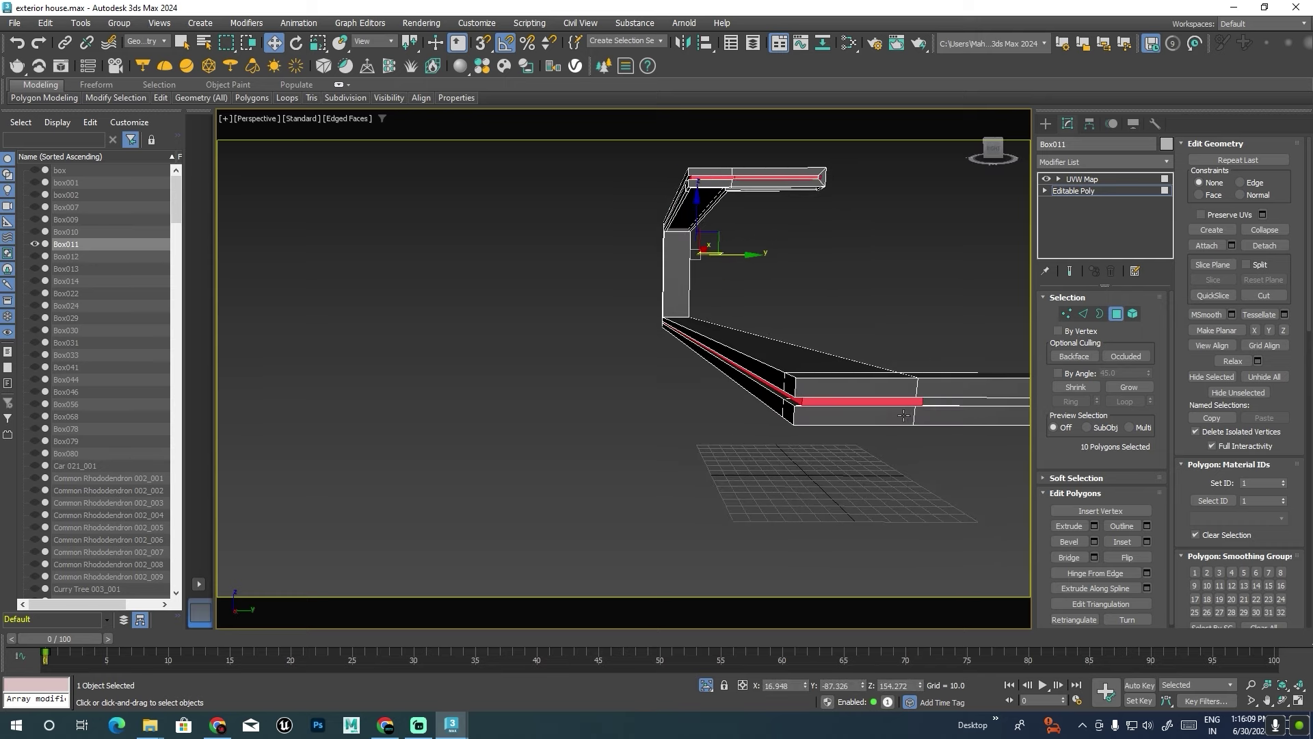
pyautogui.keyDown('ctrl'); pyautogui.click(937, 404); pyautogui.keyUp('ctrl')
pyautogui.moveTo(791, 441)
pyautogui.keyDown('alt'); pyautogui.mouseDown(button='middle')
pyautogui.moveTo(663, 420)
pyautogui.moveTo(796, 437)
pyautogui.mouseUp(button='middle'); pyautogui.keyUp('alt')
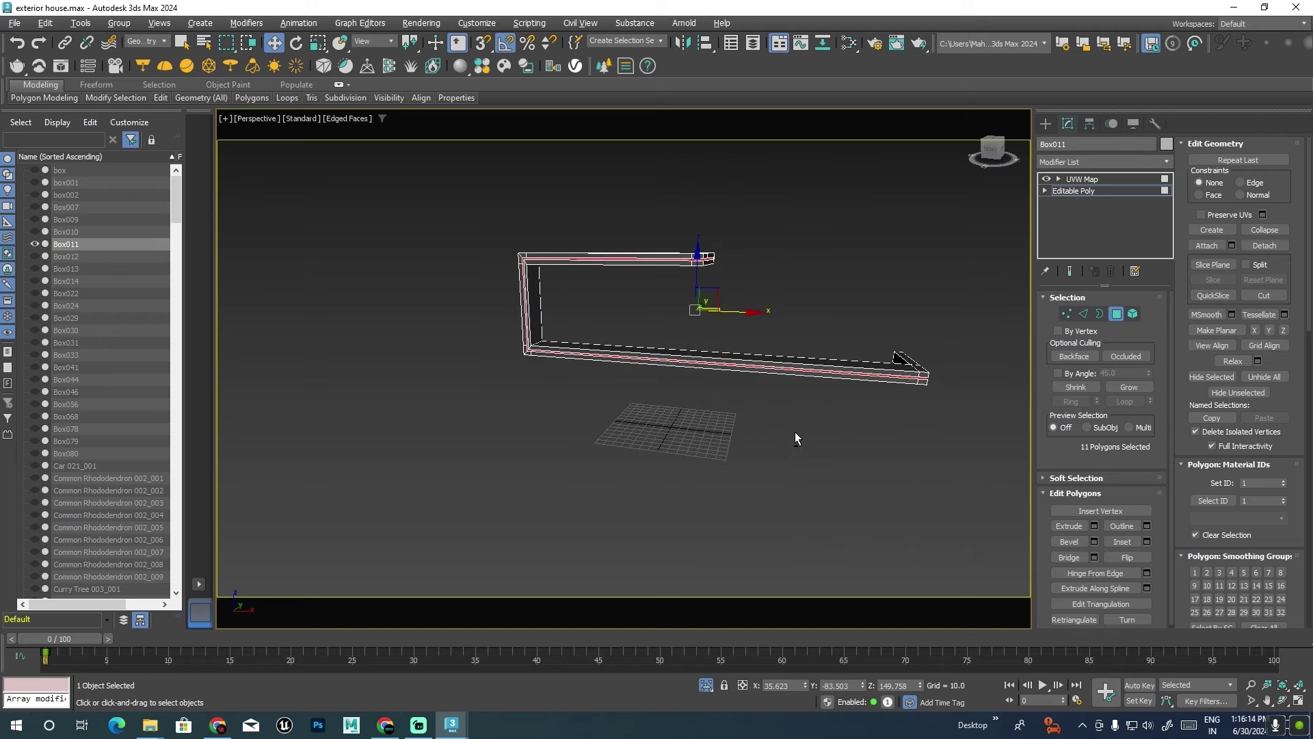
# Detach the 11 selected trim faces as a new object and exit Polygon mode.
pyautogui.click(1275, 246)
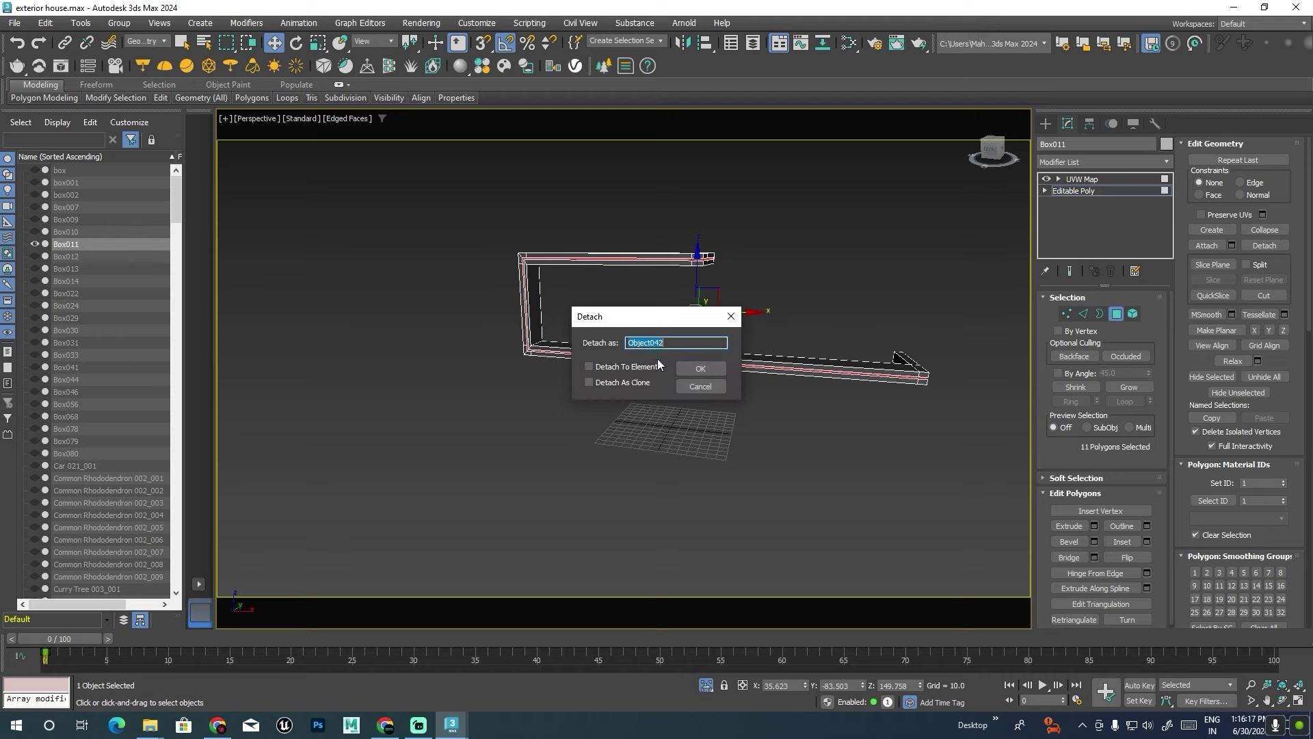
pyautogui.write('Mesh_')
pyautogui.press('Return')
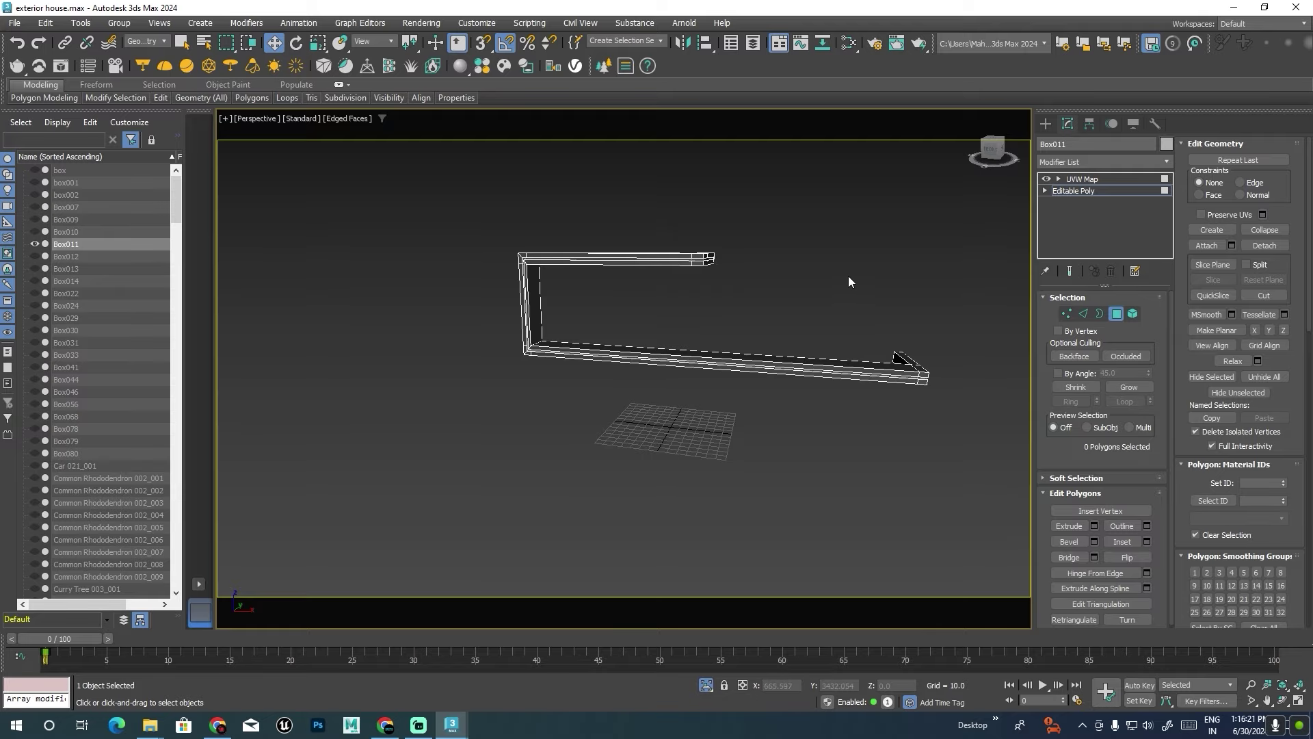
pyautogui.click(1074, 192)
# End isolation, turn off Edged Faces, view the whole house, and set the Selection Filter to All.
pyautogui.click(798, 305)
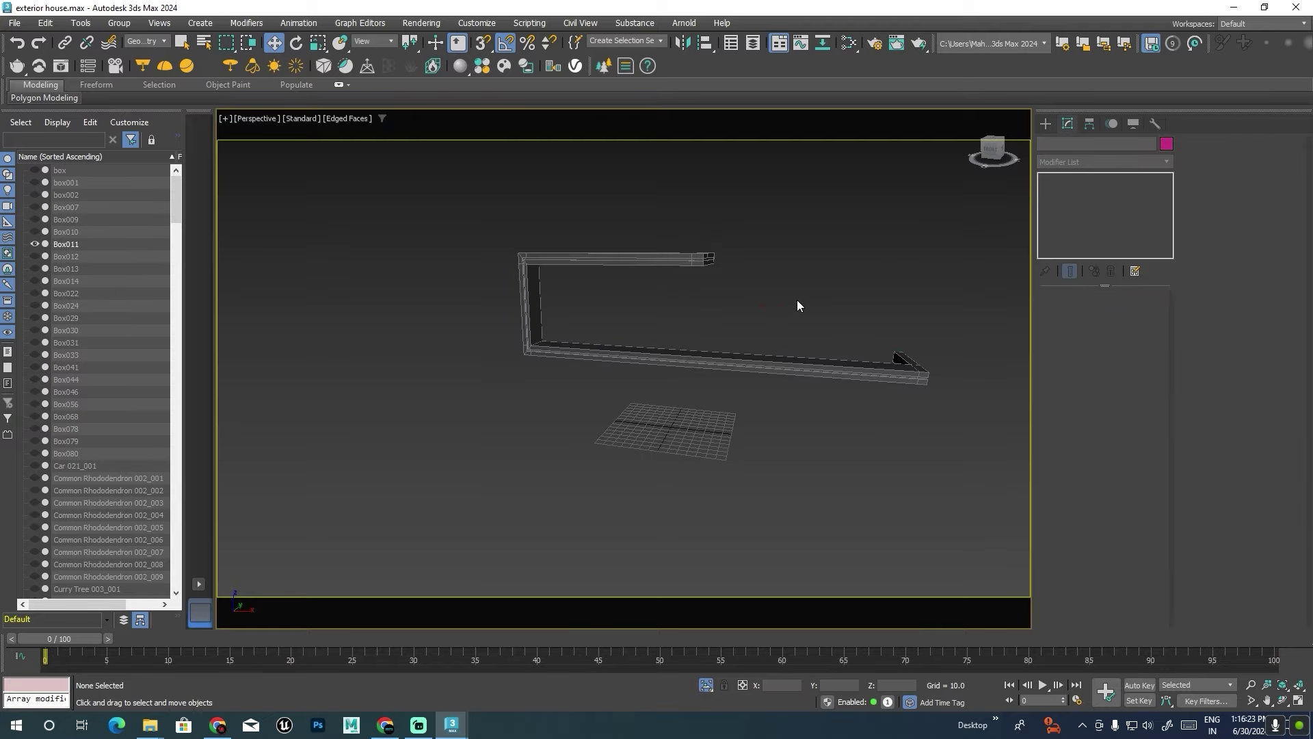
pyautogui.hotkey('alt', 'q')
pyautogui.press('F4')
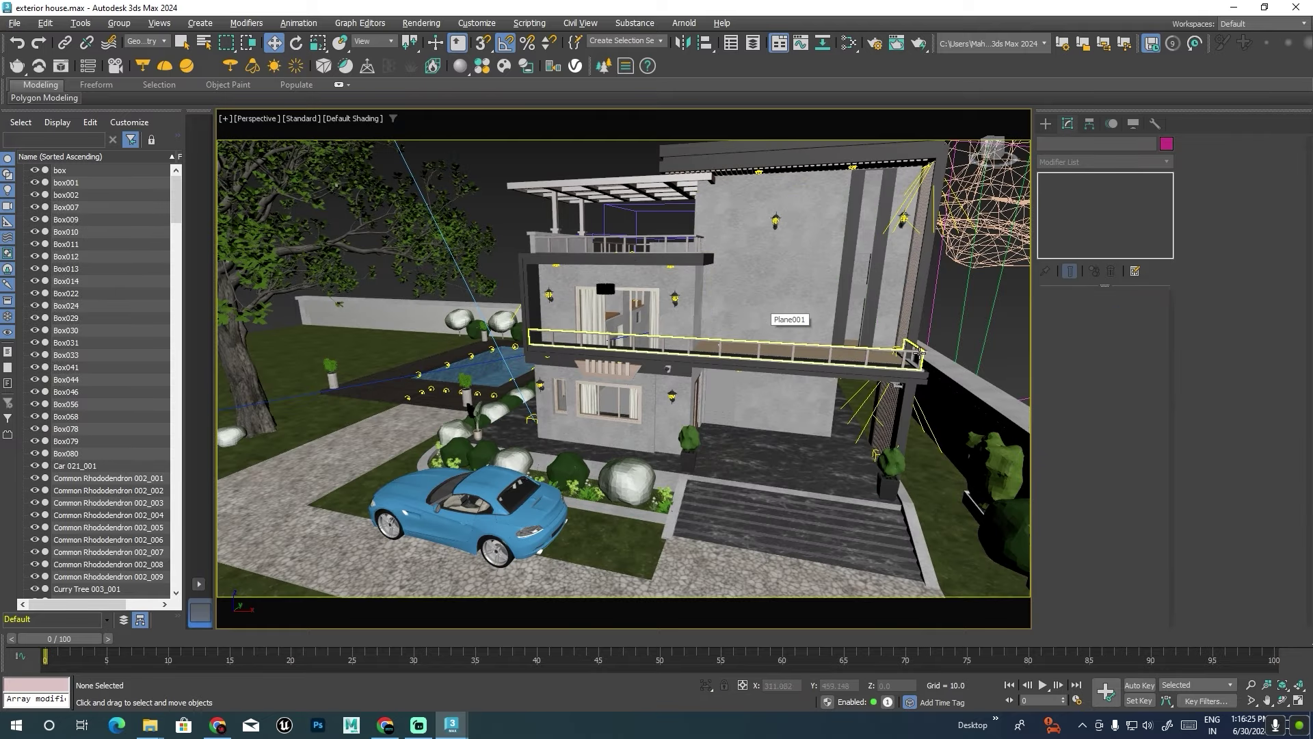
pyautogui.moveTo(798, 305)
pyautogui.keyDown('alt'); pyautogui.mouseDown(button='middle')
pyautogui.moveTo(947, 376)
pyautogui.moveTo(783, 368)
pyautogui.mouseUp(button='middle'); pyautogui.keyUp('alt')
pyautogui.scroll(5, 783, 368)
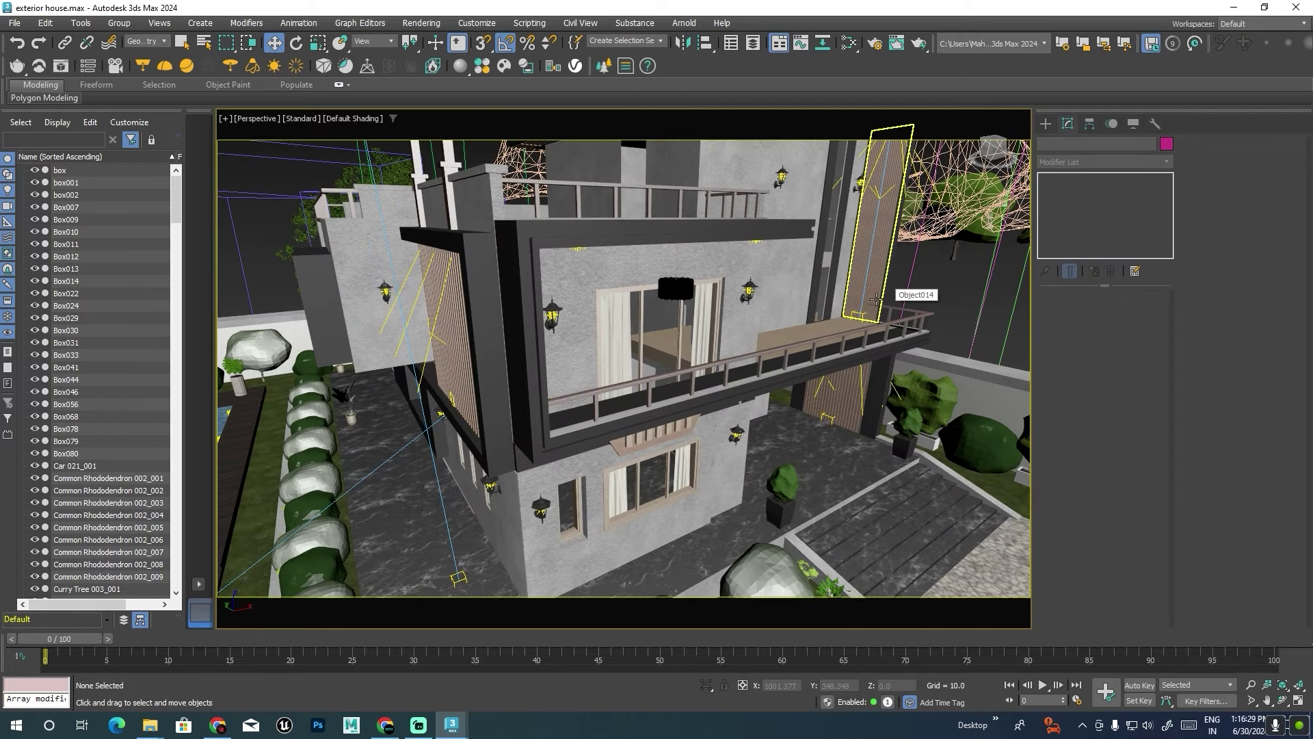
pyautogui.scroll(-3, 808, 303)
pyautogui.keyDown('alt'); pyautogui.moveTo(808, 303); pyautogui.dragTo(791, 303, button='middle'); pyautogui.keyUp('alt')
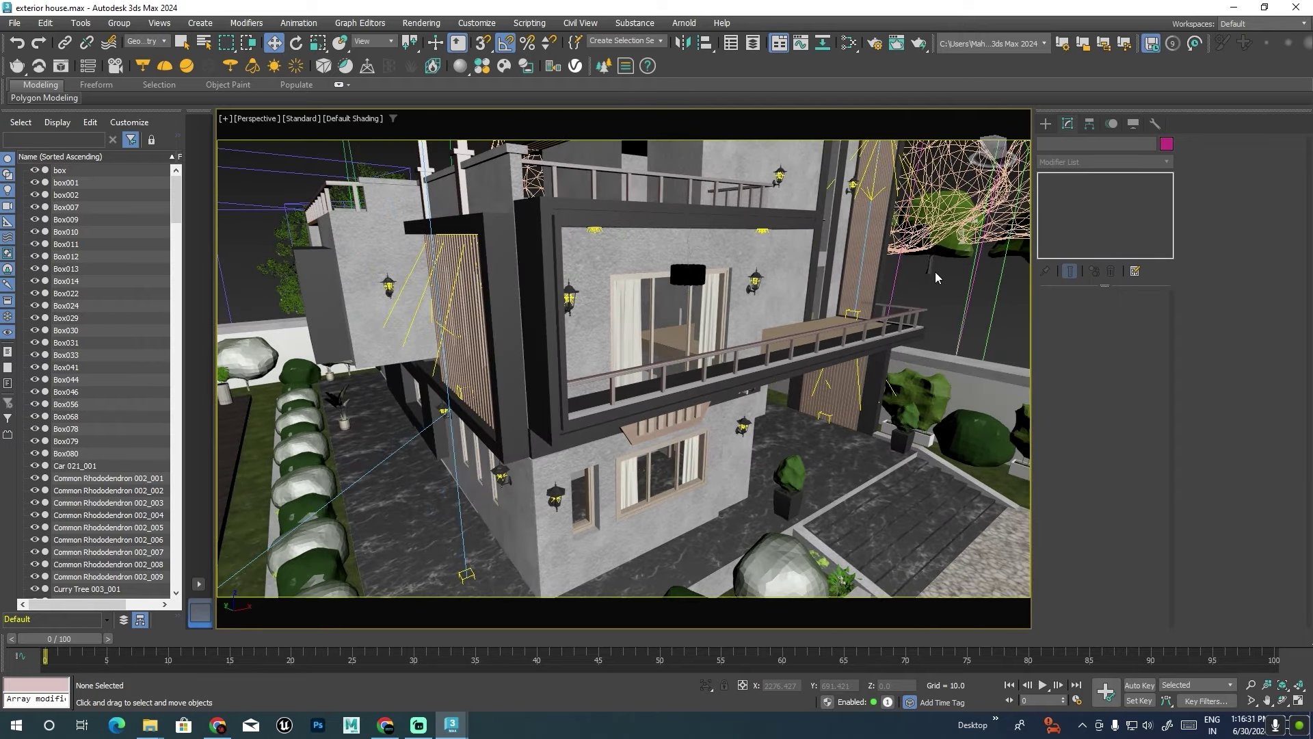
pyautogui.scroll(5, 792, 303)
pyautogui.scroll(-5, 792, 303)
pyautogui.keyDown('alt'); pyautogui.moveTo(648, 359); pyautogui.dragTo(769, 389, button='middle'); pyautogui.keyUp('alt')
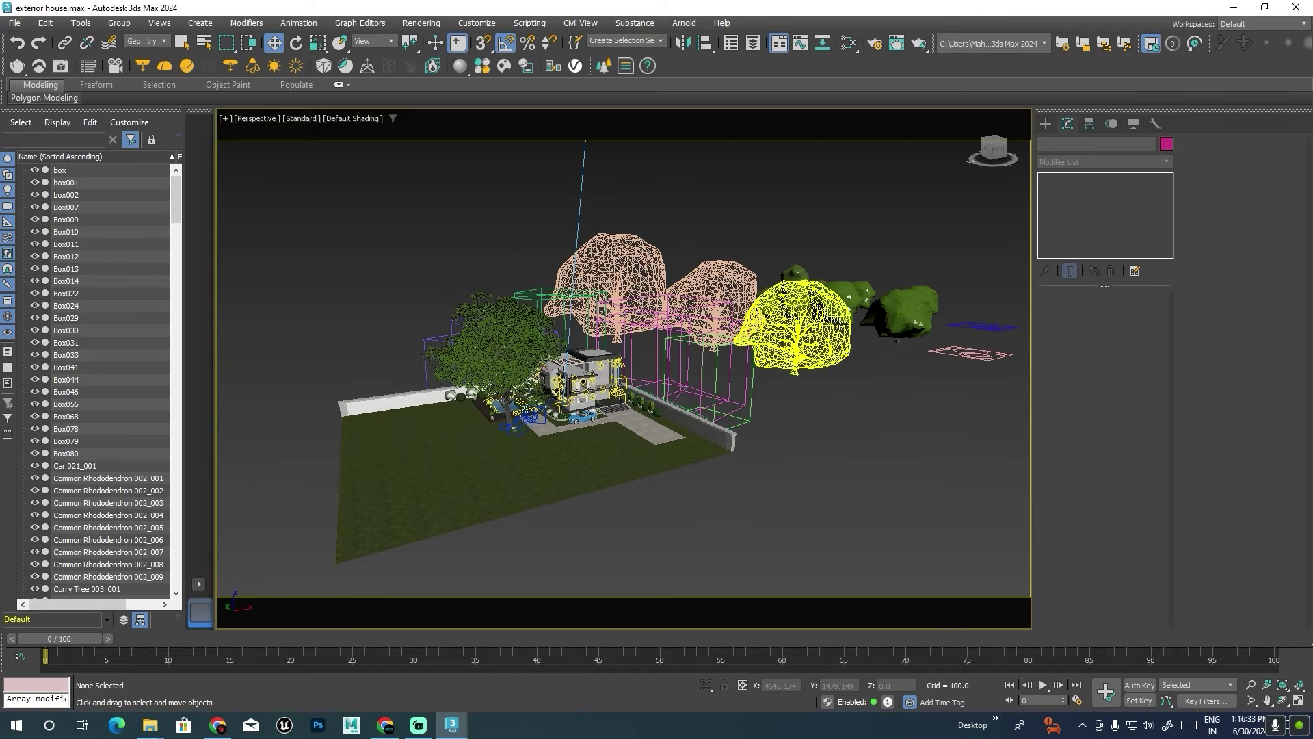
pyautogui.scroll(4, 769, 389)
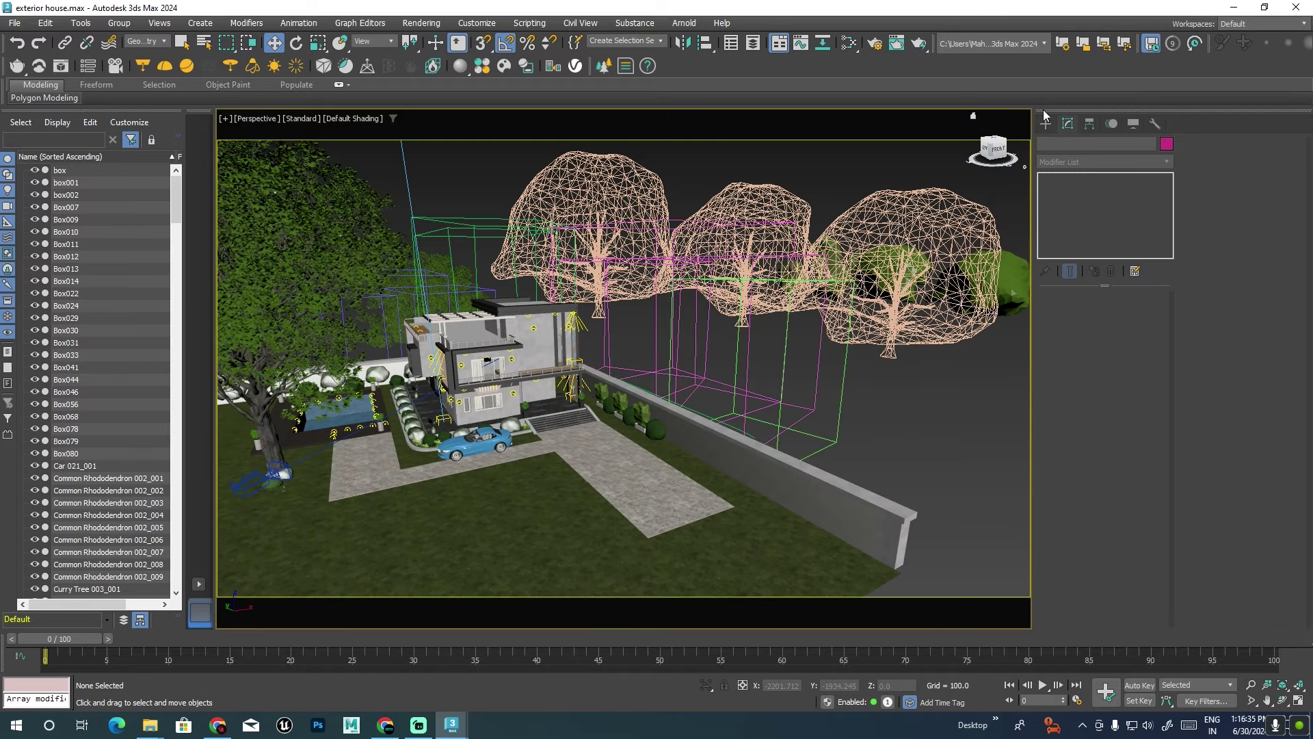
pyautogui.click(154, 41)
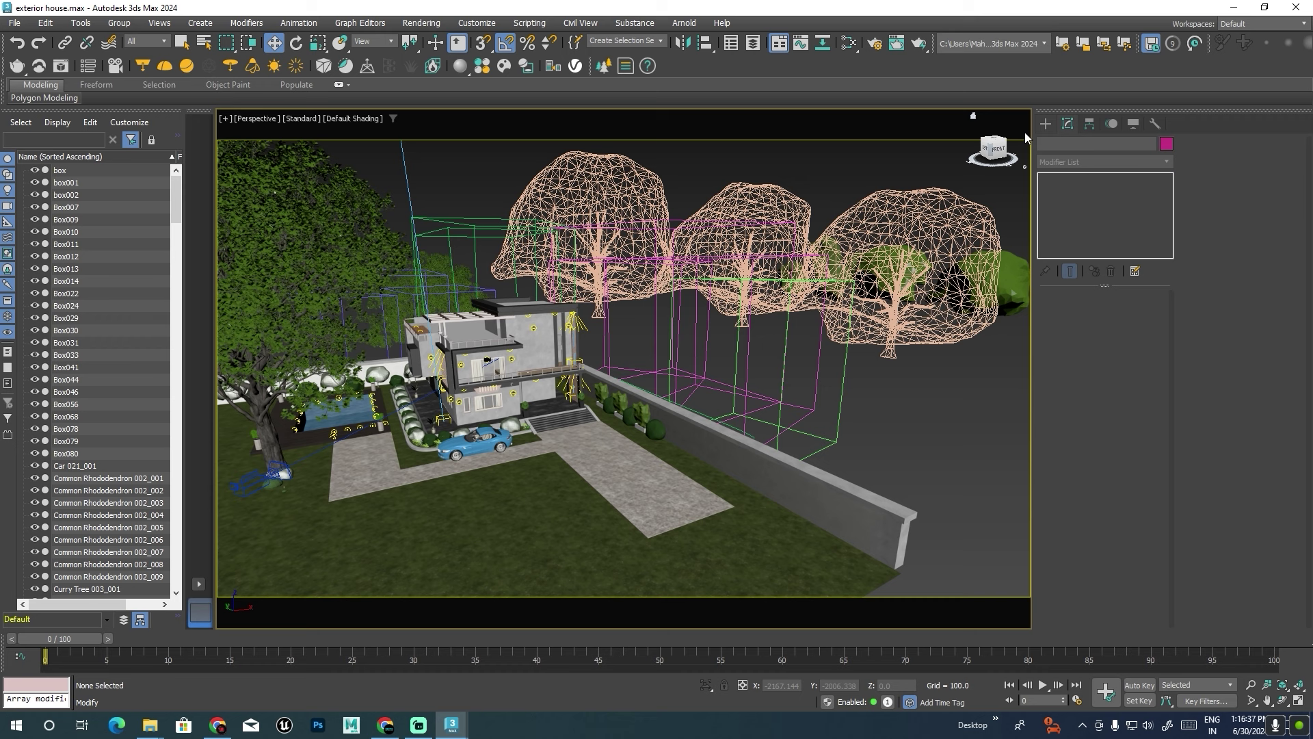
# Create a new V-Ray light of Mesh type in the scene.
pyautogui.click(1046, 123)
pyautogui.click(1070, 216)
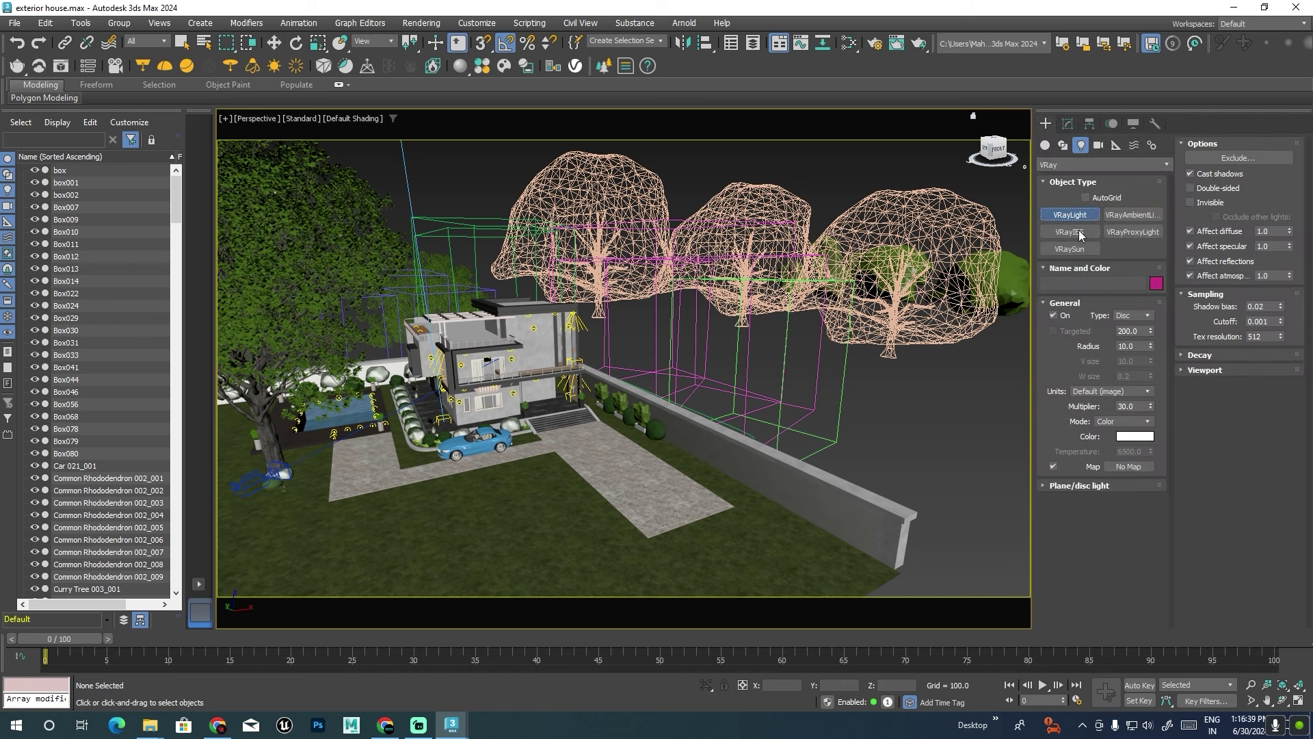
pyautogui.click(1148, 315)
pyautogui.click(1122, 370)
pyautogui.moveTo(932, 439); pyautogui.dragTo(910, 455)
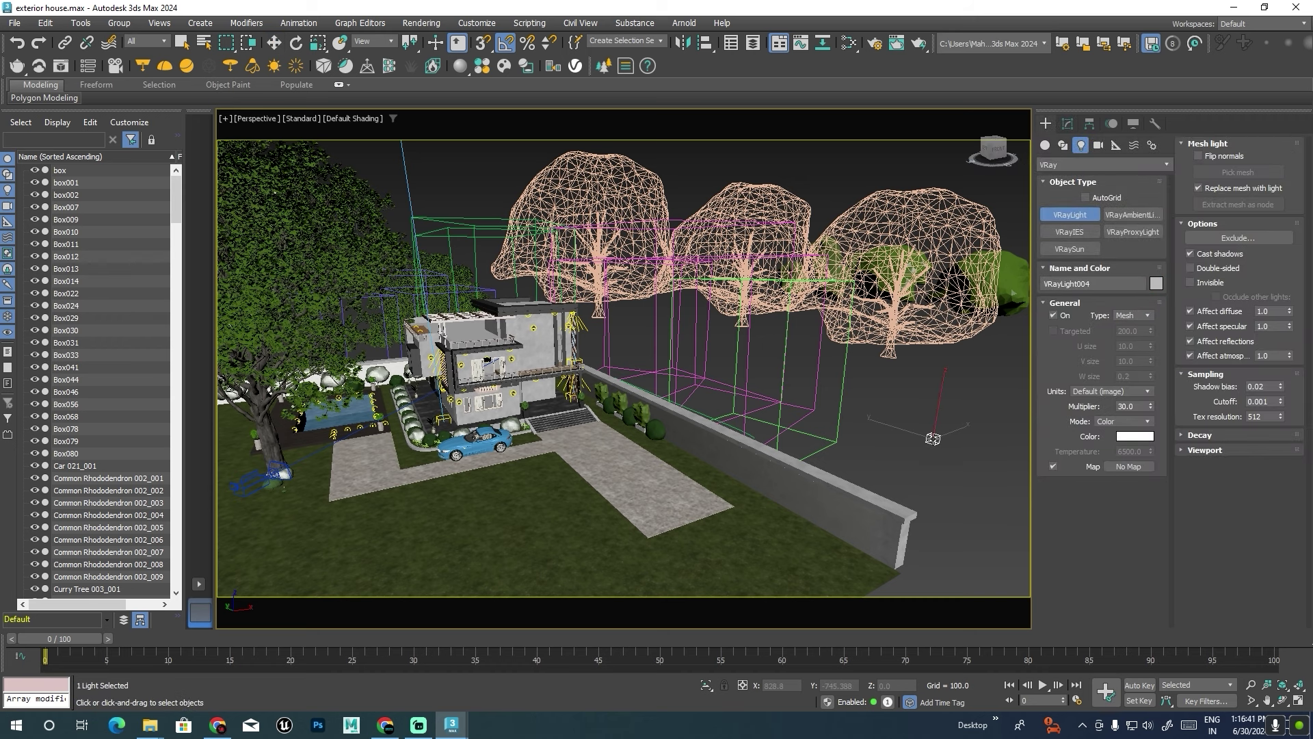
pyautogui.rightClick(904, 460)
# Assign the detached frame strip as the mesh light's geometry, then deselect it.
pyautogui.click(1069, 125)
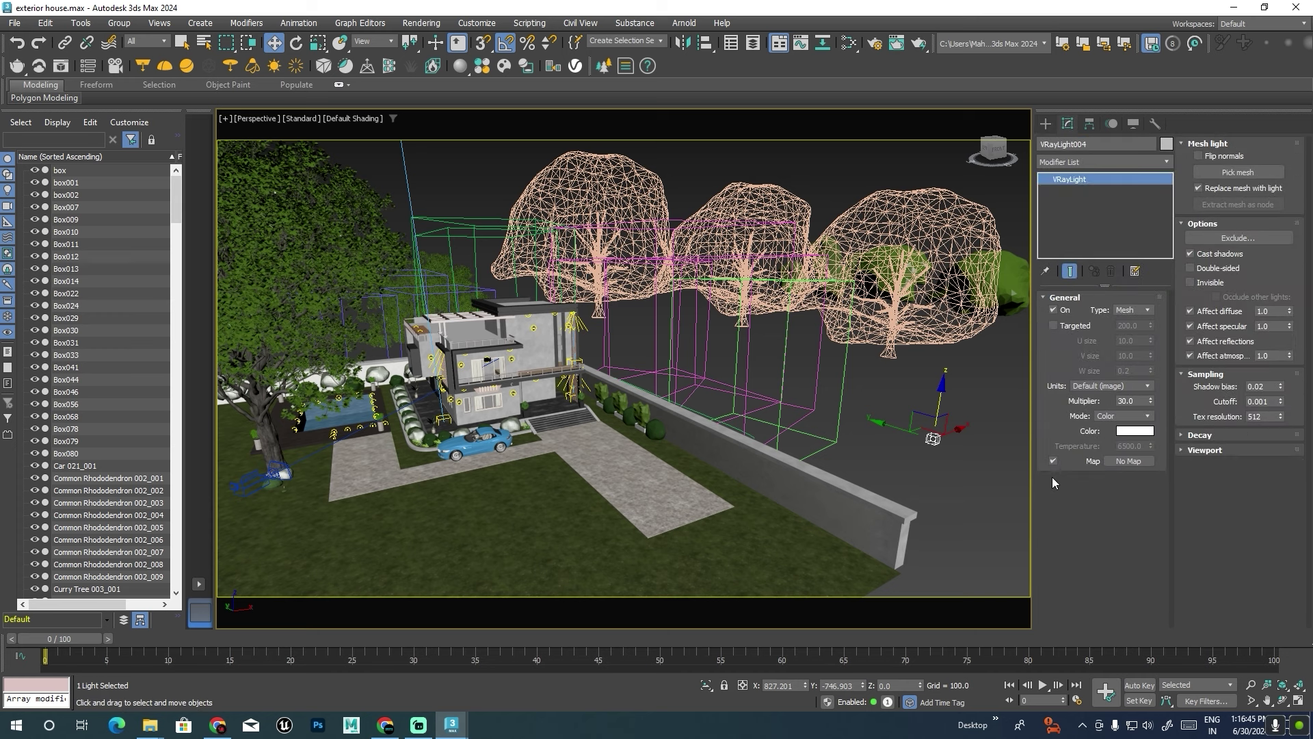
pyautogui.click(1253, 171)
pyautogui.scroll(3, 506, 321)
pyautogui.scroll(2, 491, 302)
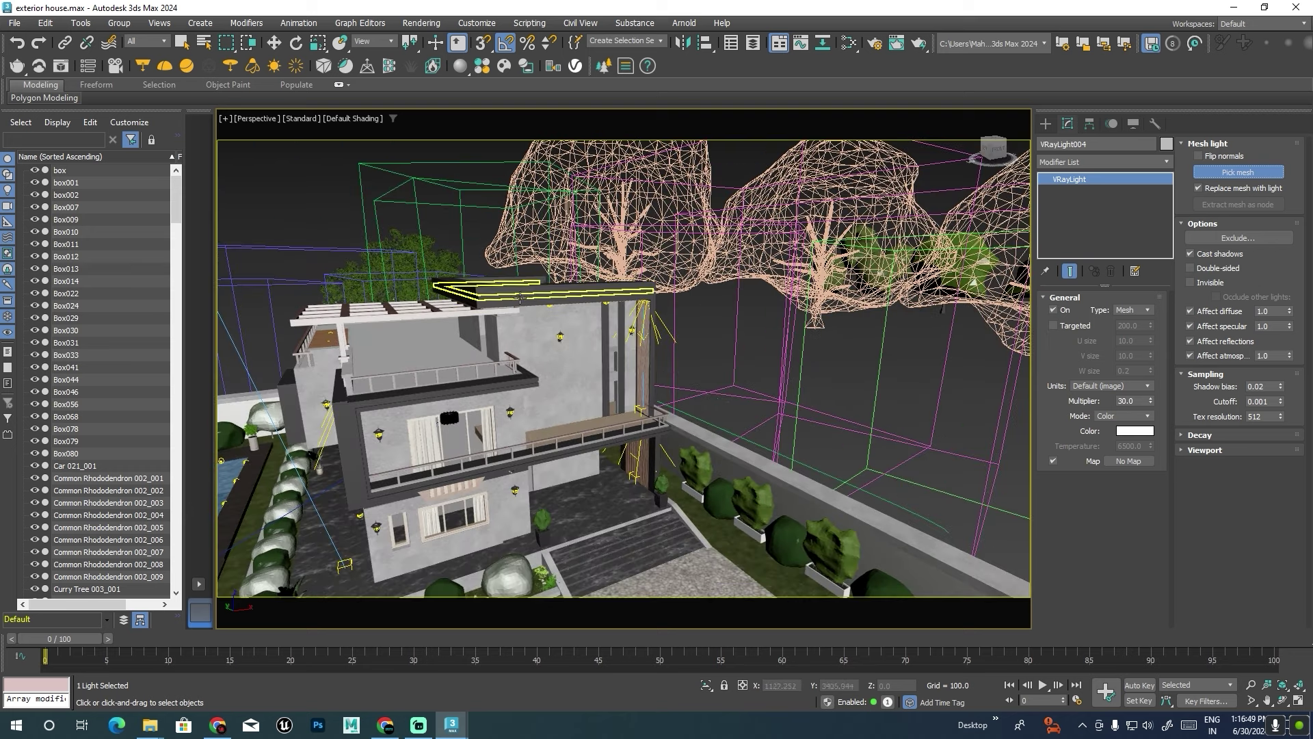
pyautogui.click(524, 297)
pyautogui.scroll(-3, 524, 297)
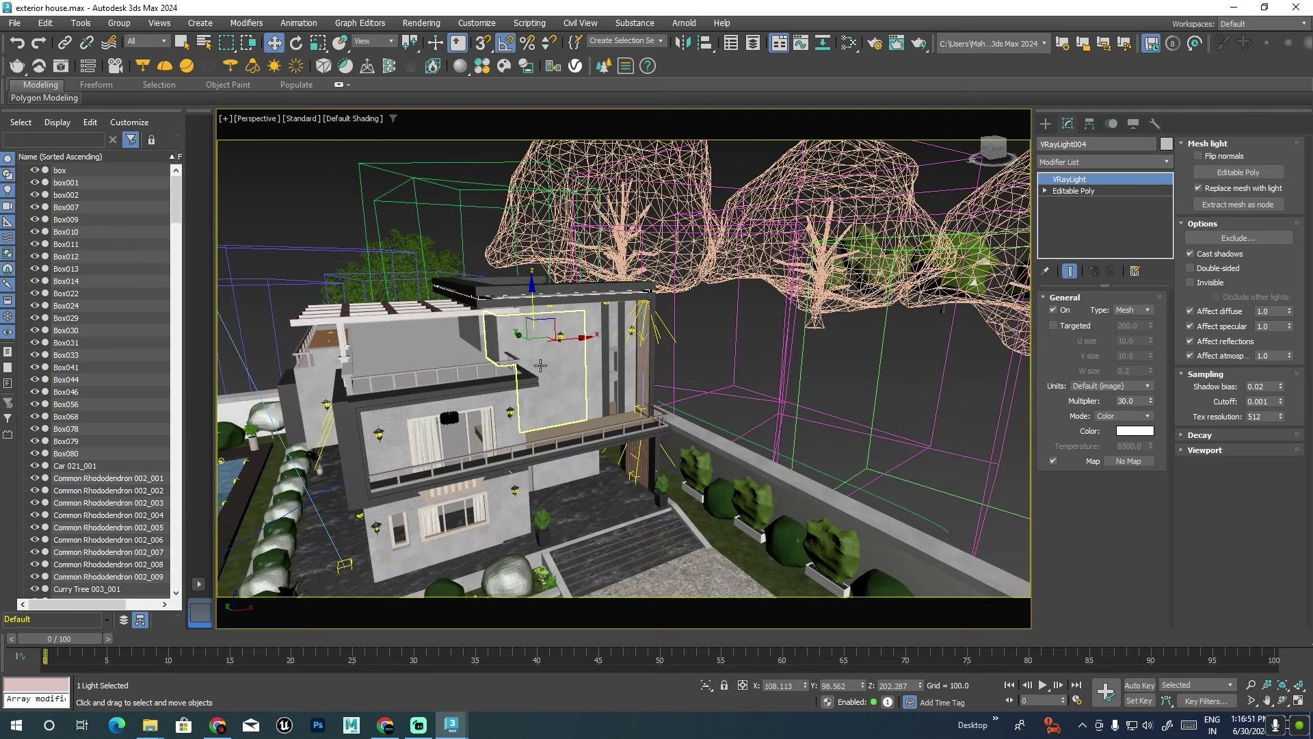
pyautogui.scroll(-2, 643, 419)
pyautogui.keyDown('alt'); pyautogui.moveTo(643, 419); pyautogui.dragTo(922, 375, button='middle'); pyautogui.keyUp('alt')
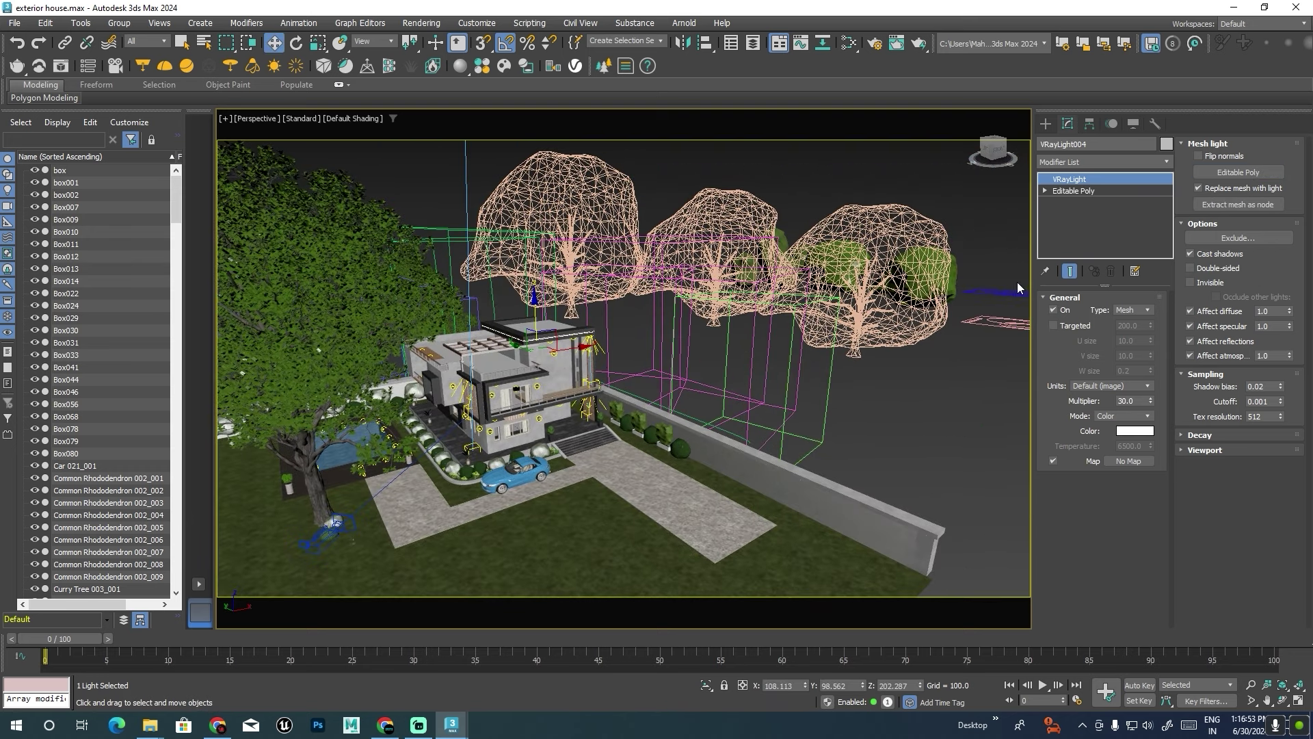
pyautogui.click(970, 417)
# Place a second V-Ray mesh light in the scene.
pyautogui.click(1046, 123)
pyautogui.click(1080, 145)
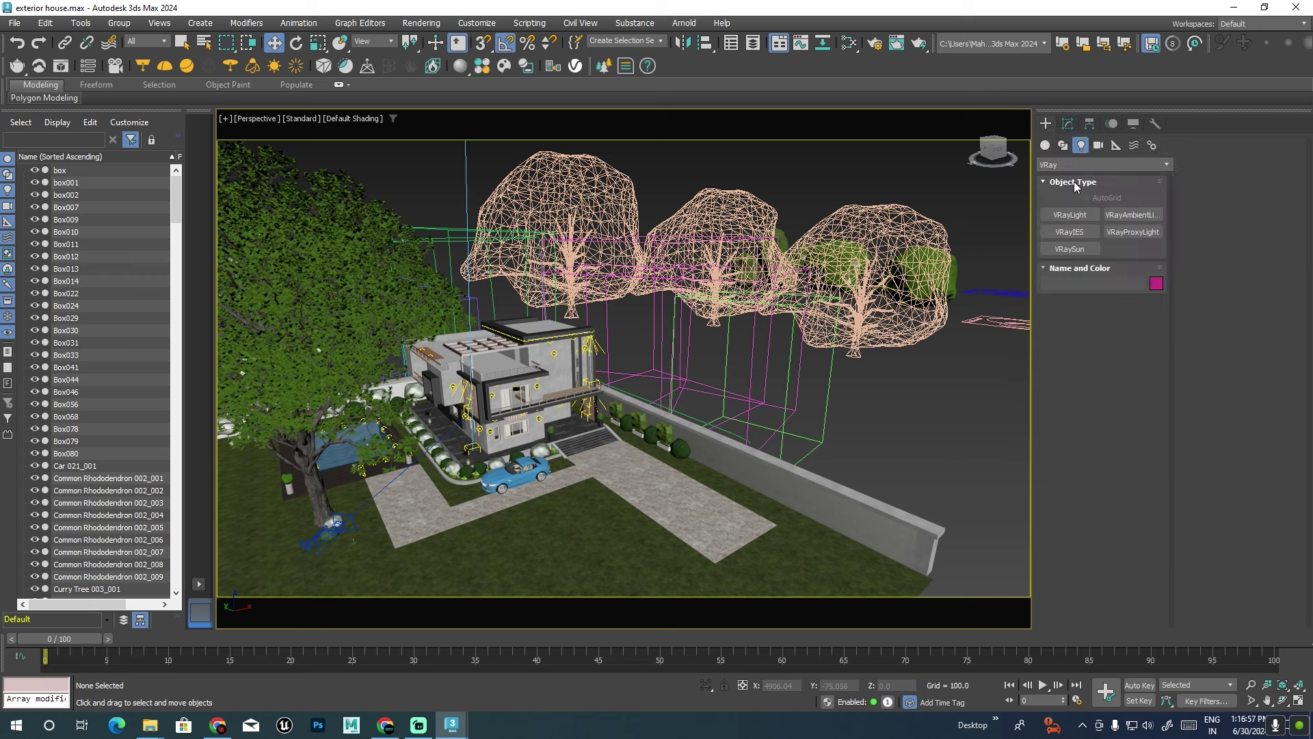
pyautogui.click(1070, 215)
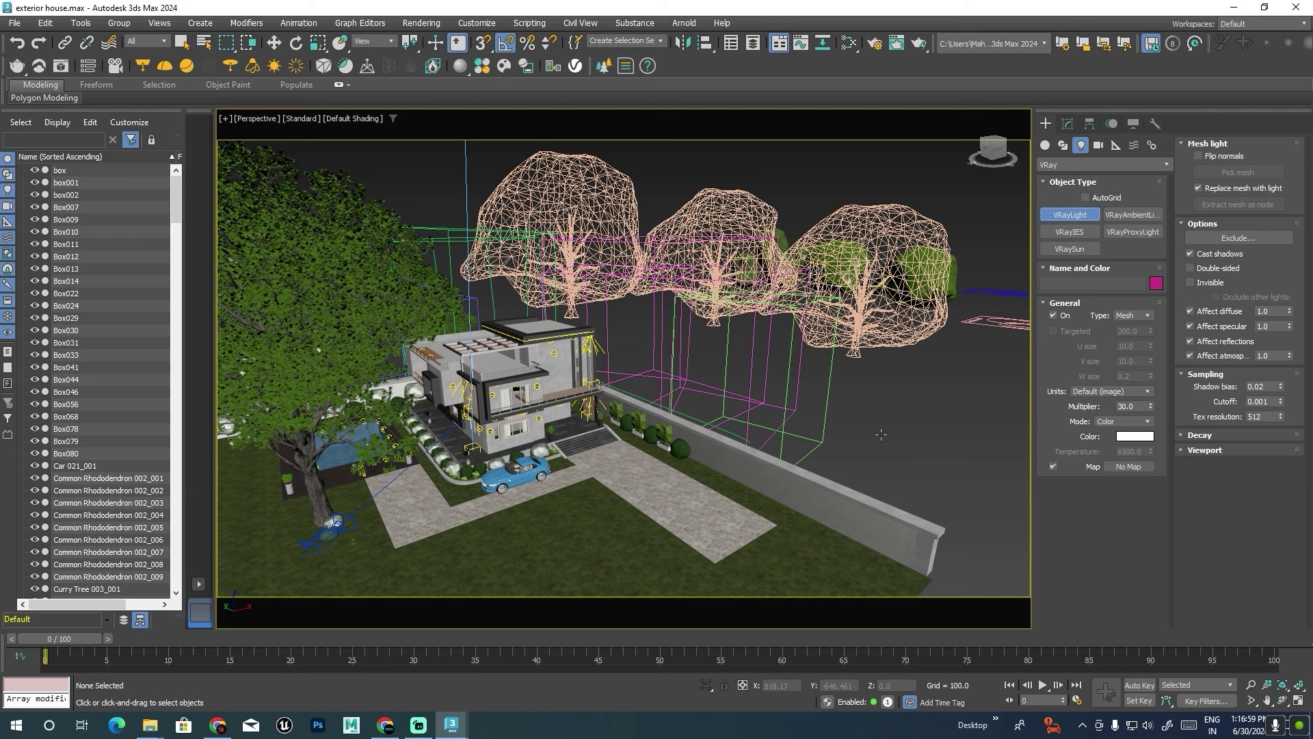
pyautogui.click(905, 429)
# Pick the balcony frame as VRayLight005's mesh, then deselect the light.
pyautogui.click(1068, 124)
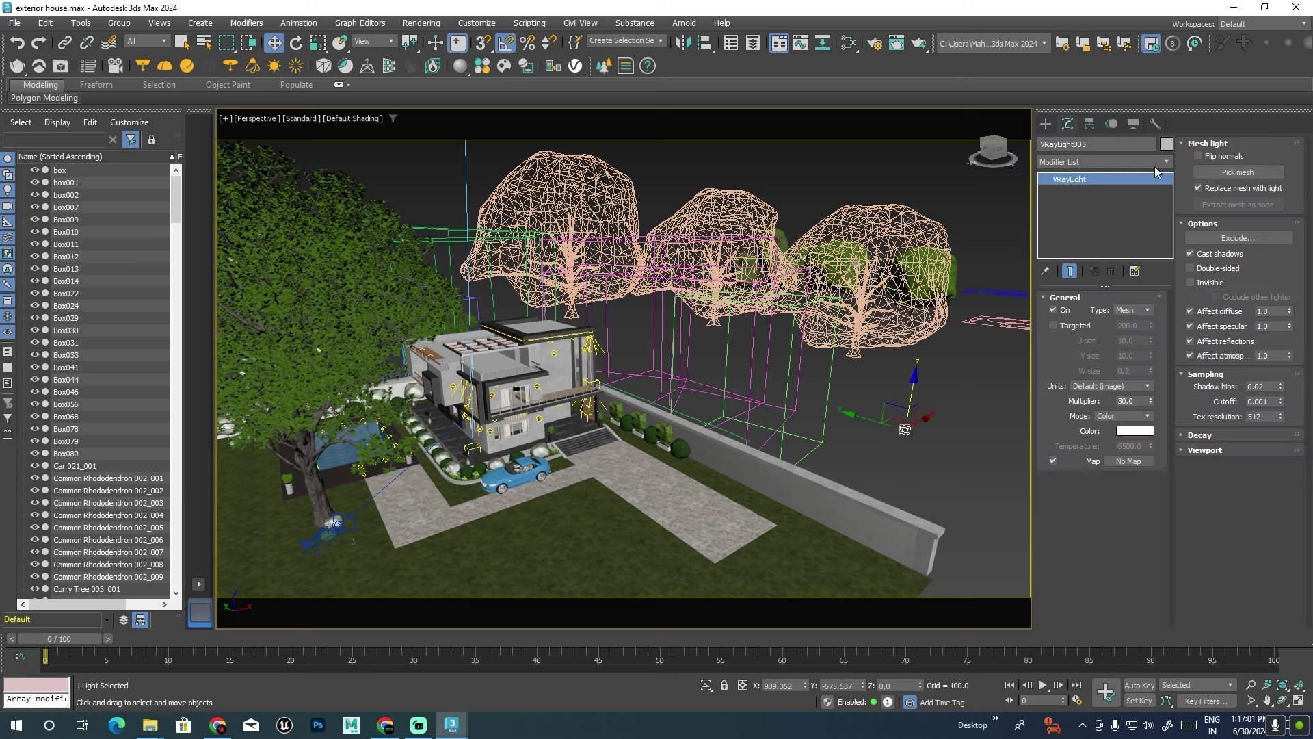
pyautogui.click(1204, 173)
pyautogui.scroll(2, 524, 287)
pyautogui.scroll(2, 523, 287)
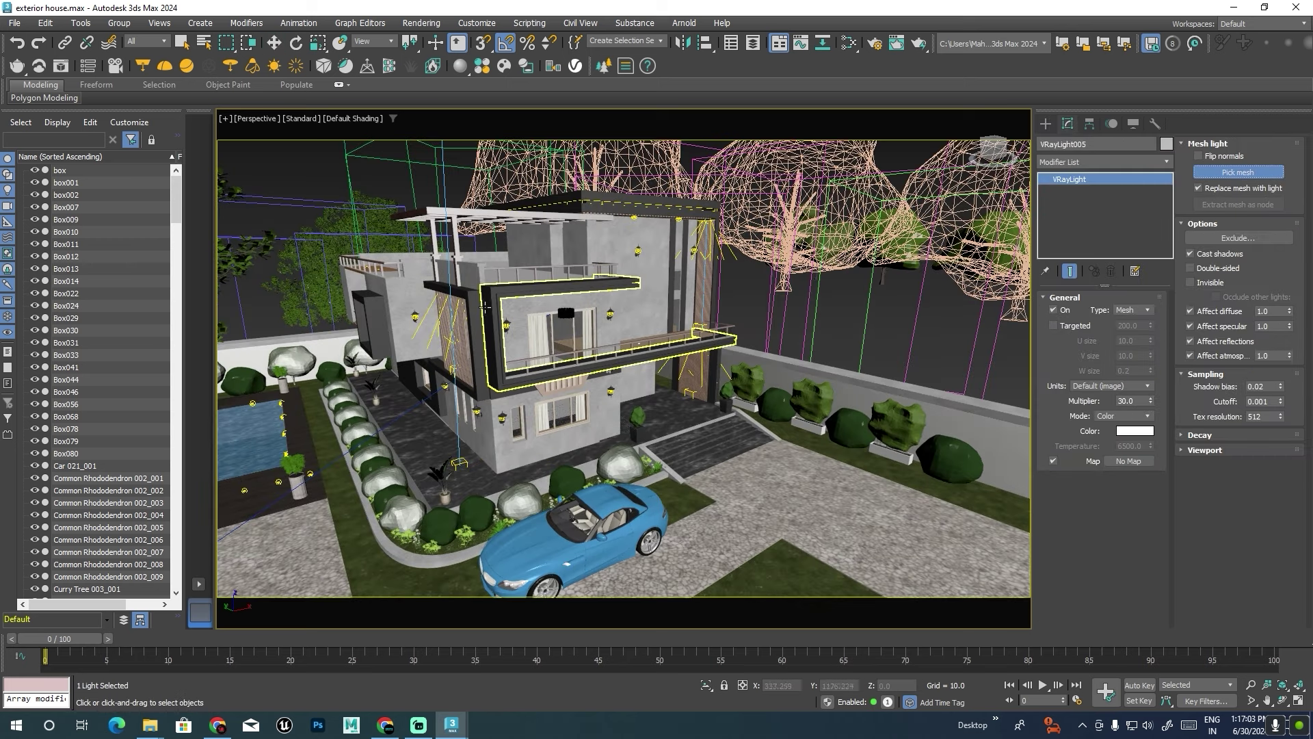
pyautogui.scroll(2, 523, 286)
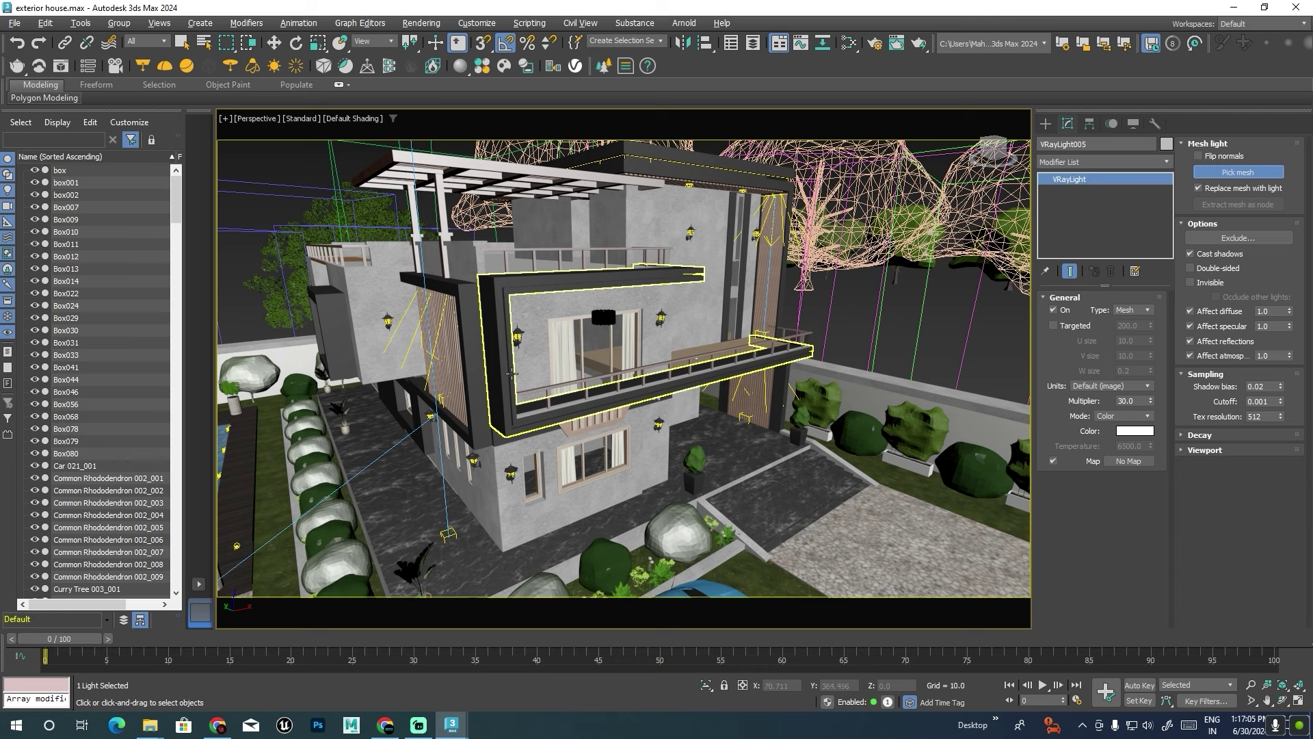
pyautogui.scroll(-3, 503, 291)
pyautogui.scroll(5, 614, 233)
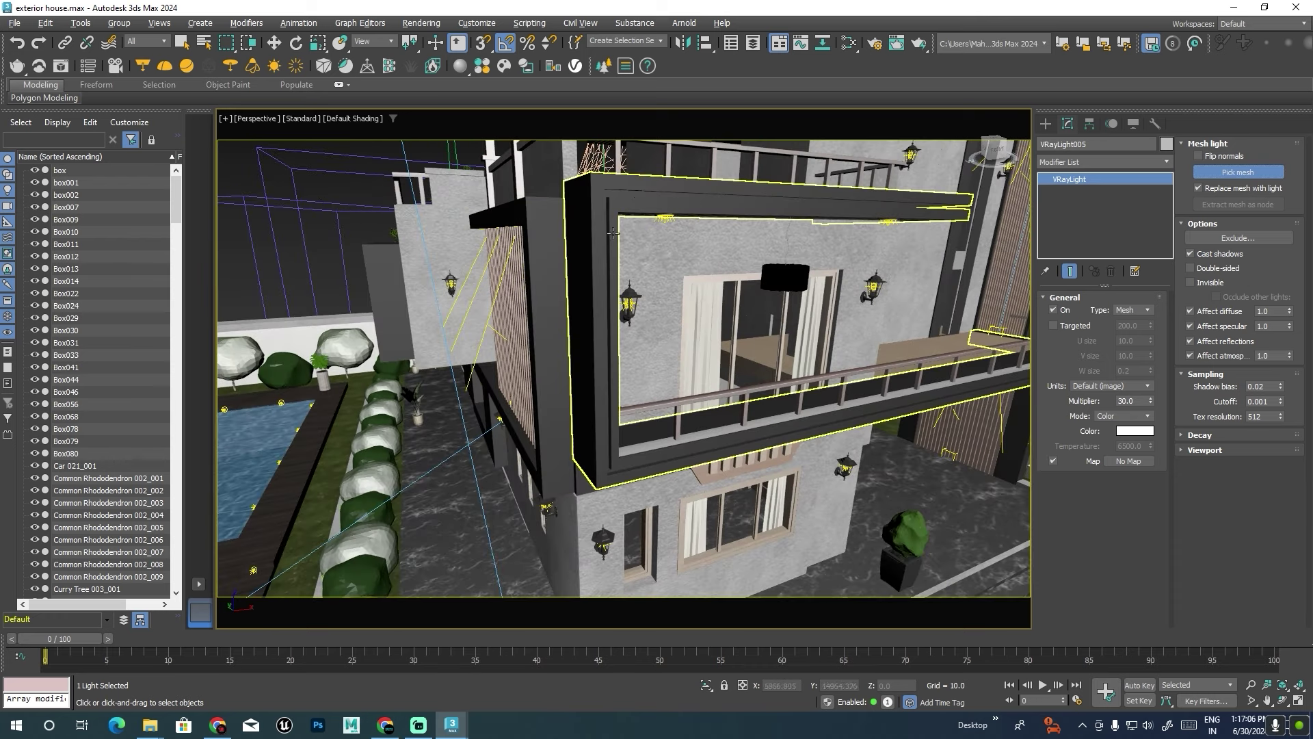
pyautogui.click(620, 197)
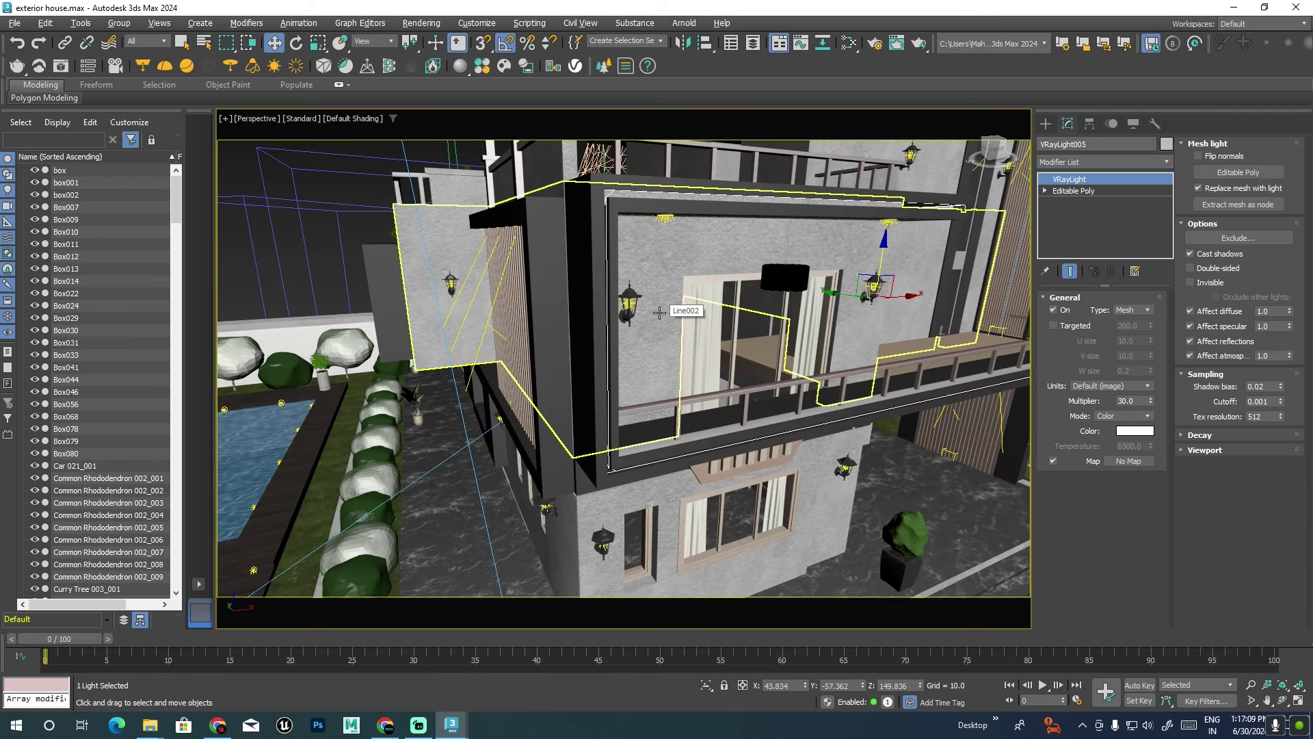
pyautogui.keyDown('alt'); pyautogui.moveTo(660, 313); pyautogui.dragTo(737, 318, button='middle'); pyautogui.keyUp('alt')
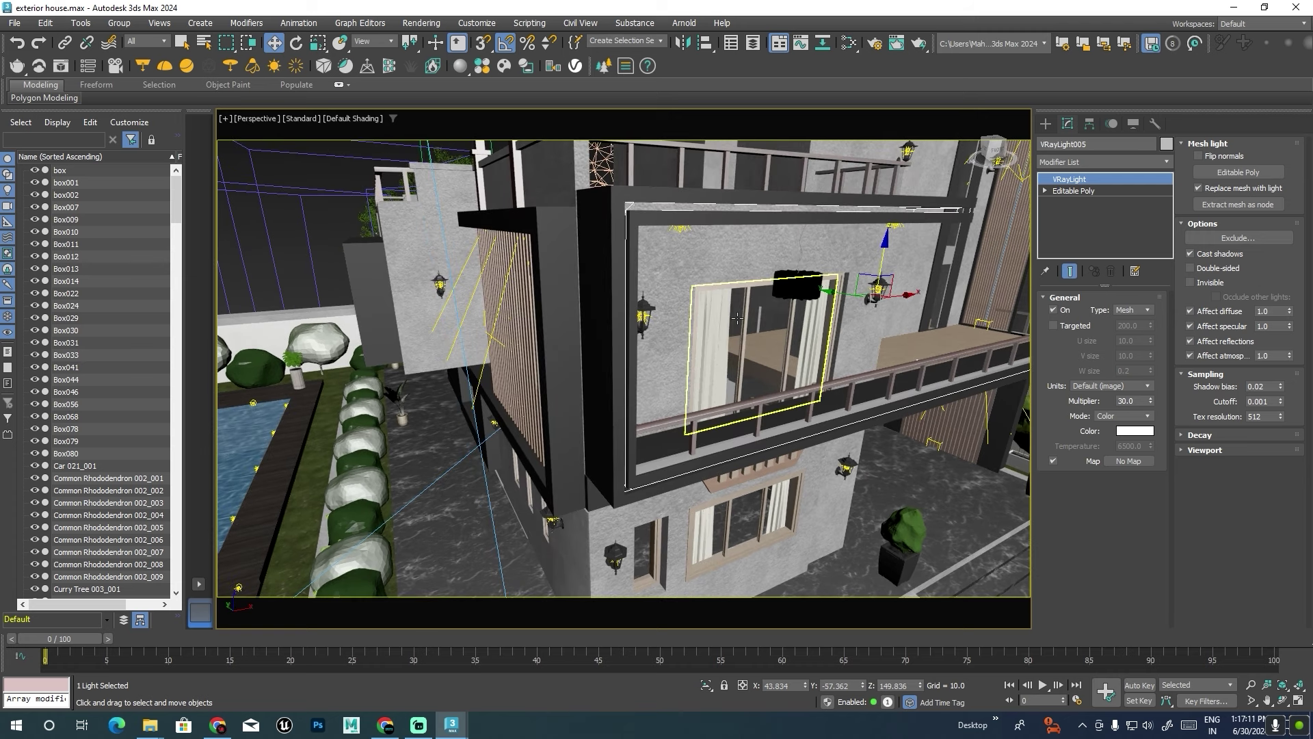
pyautogui.scroll(-5, 779, 315)
pyautogui.scroll(5, 836, 293)
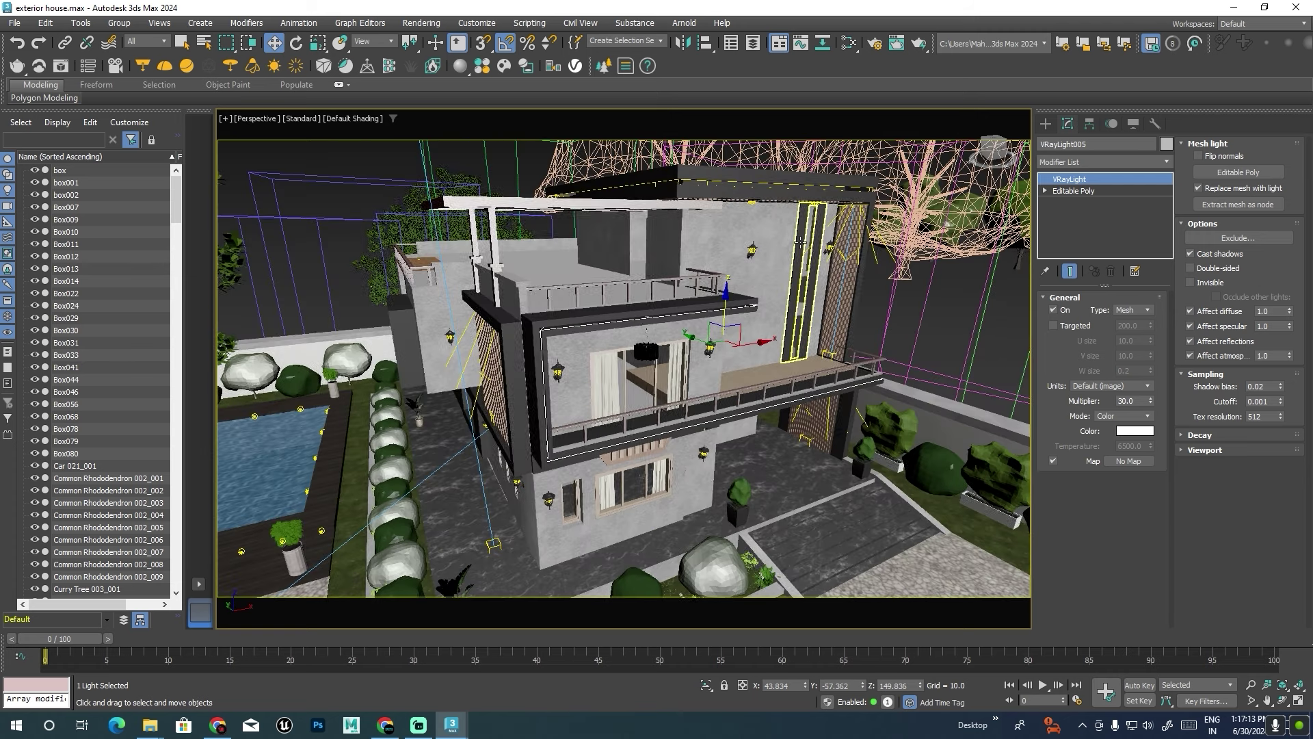
pyautogui.click(962, 318)
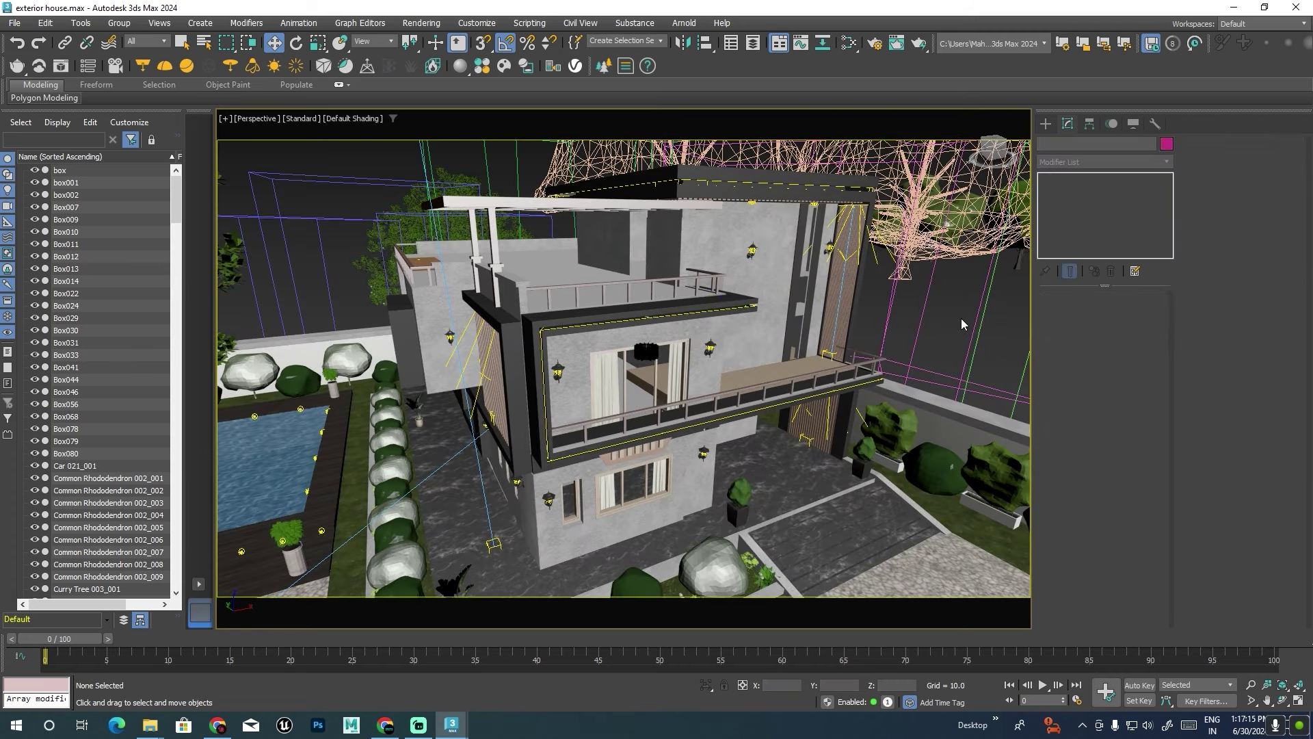
# Render the camera view with the new balcony mesh lights.
pyautogui.press('c')
pyautogui.hotkey('shift', 'q')
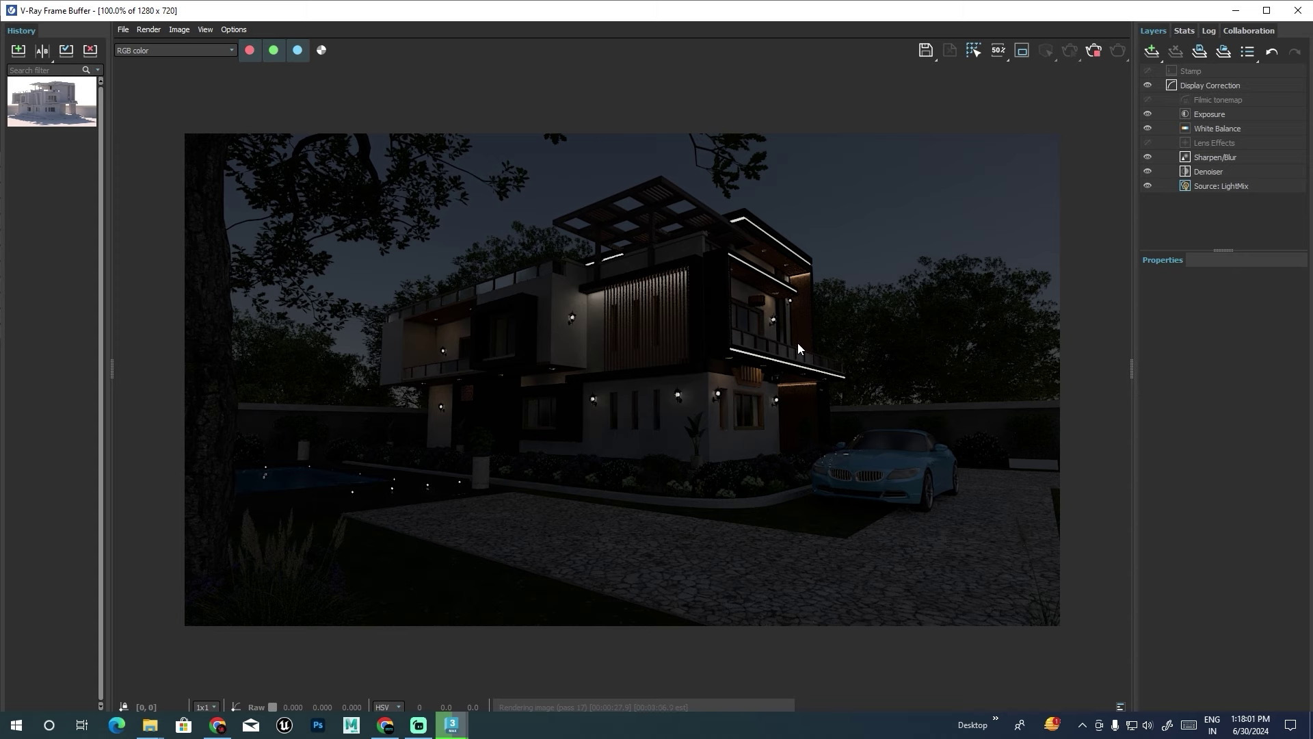
# In LightMix, preview each light's contribution in turn, VRayLight001 through VRayLight005.
pyautogui.click(1238, 186)
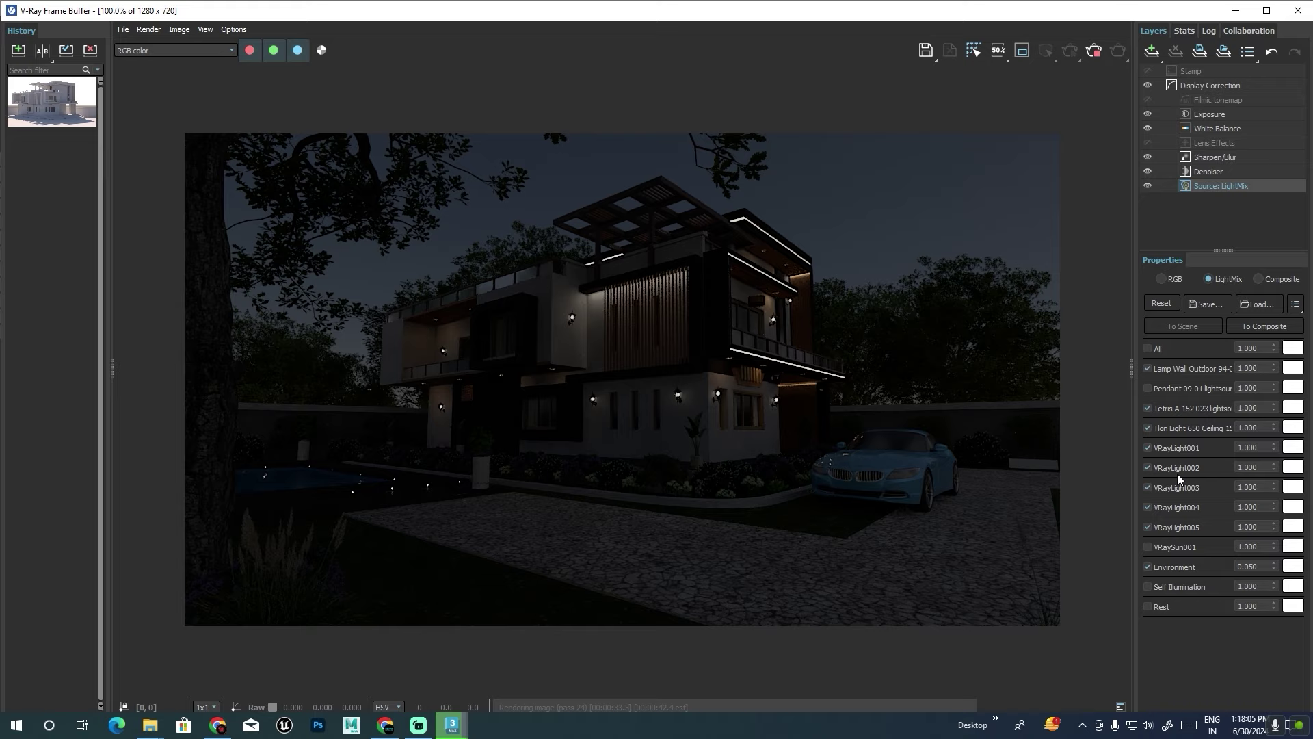
pyautogui.click(1148, 349)
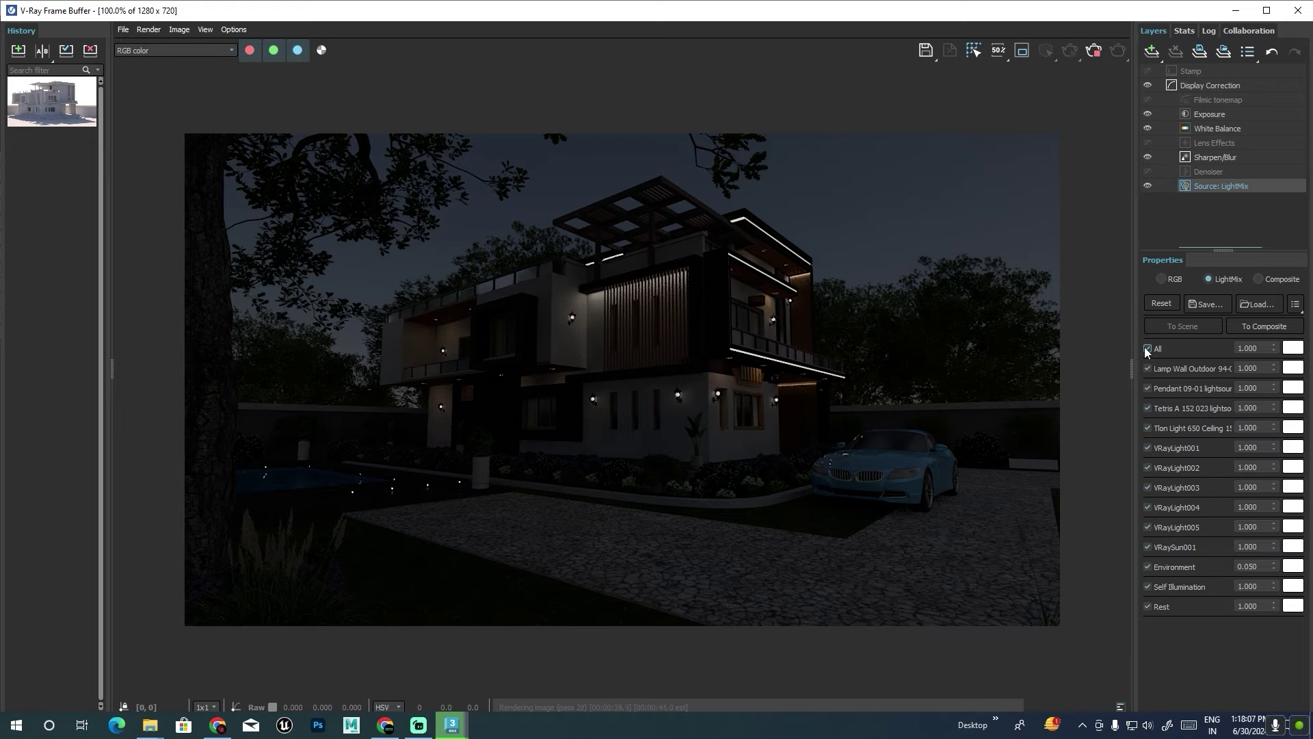
pyautogui.click(1149, 349)
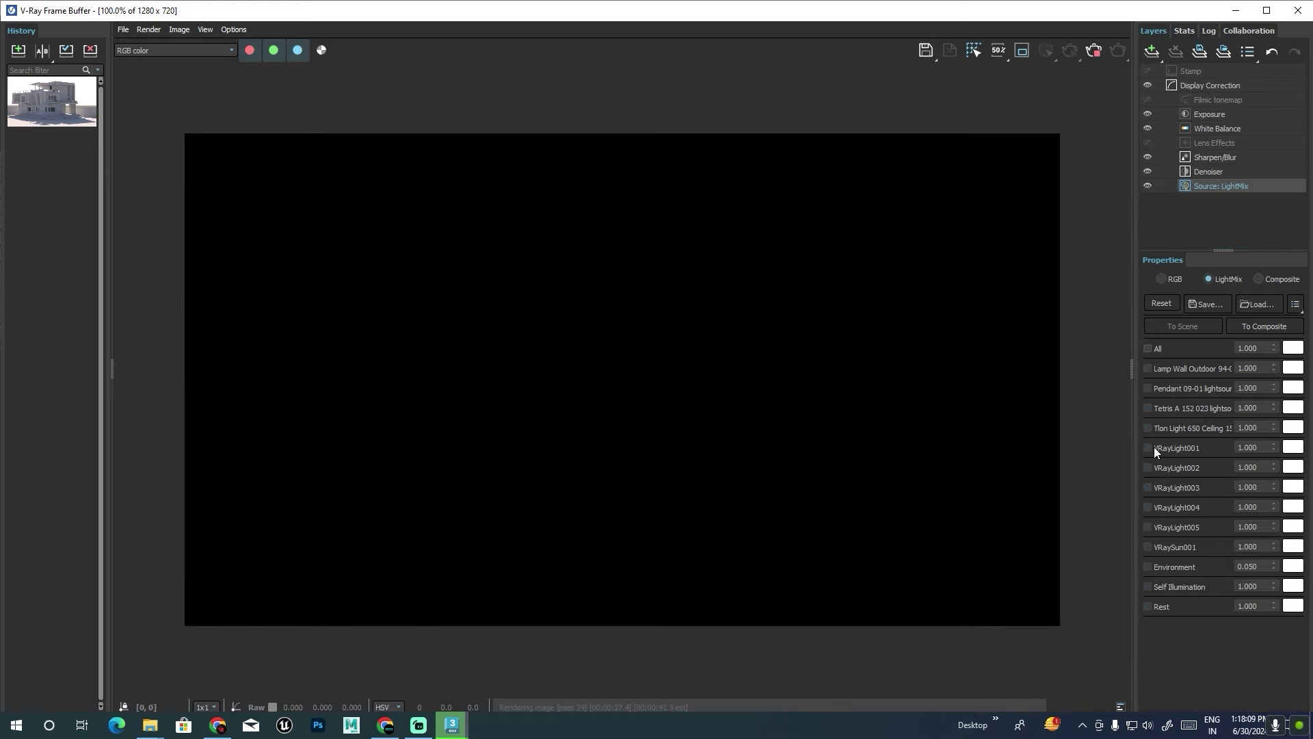
pyautogui.click(1148, 428)
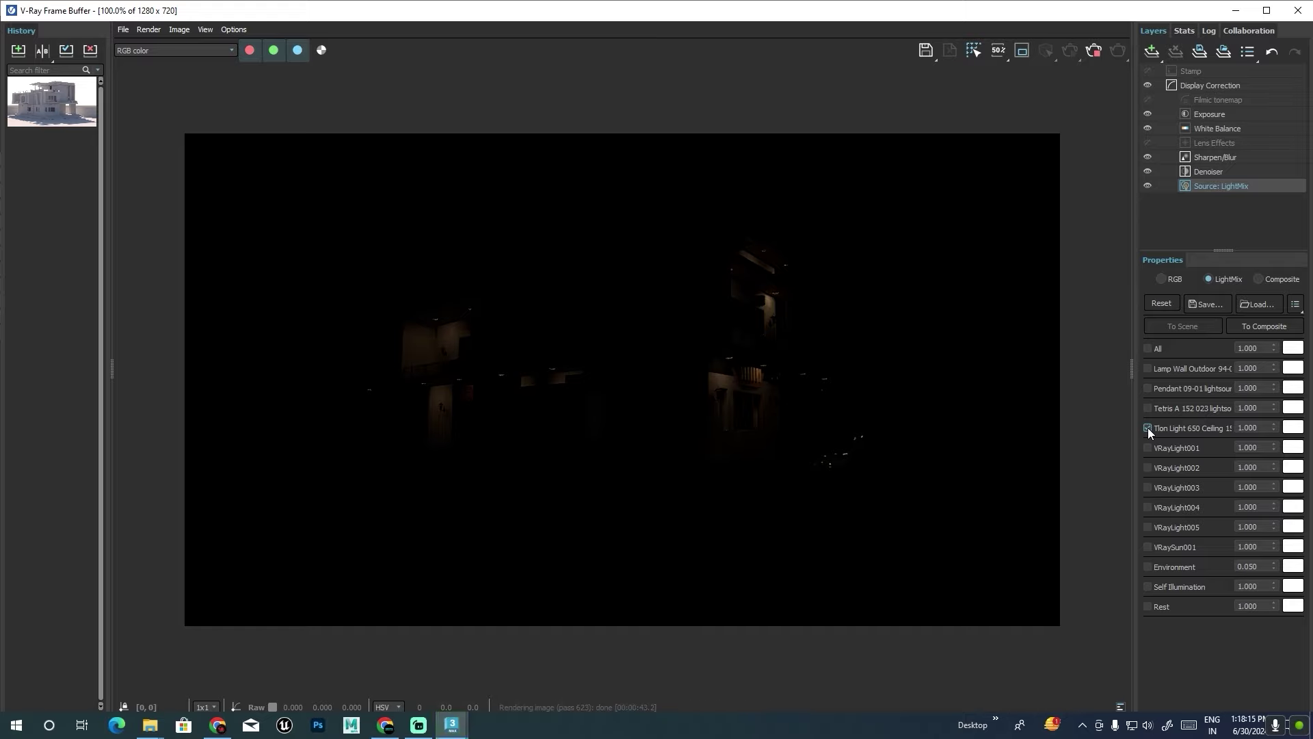
pyautogui.click(1148, 428)
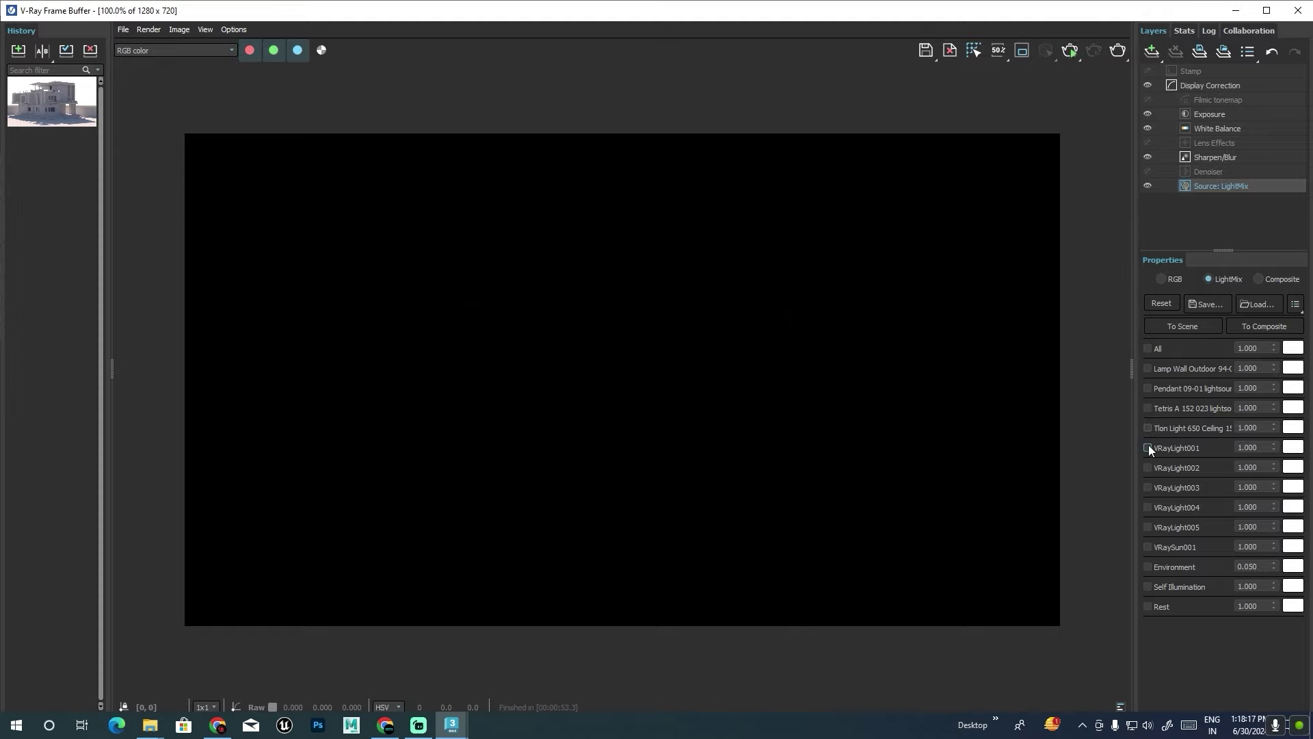
pyautogui.click(1148, 447)
pyautogui.click(1148, 467)
pyautogui.click(1147, 487)
pyautogui.click(1148, 507)
pyautogui.click(1148, 507)
pyautogui.click(1147, 527)
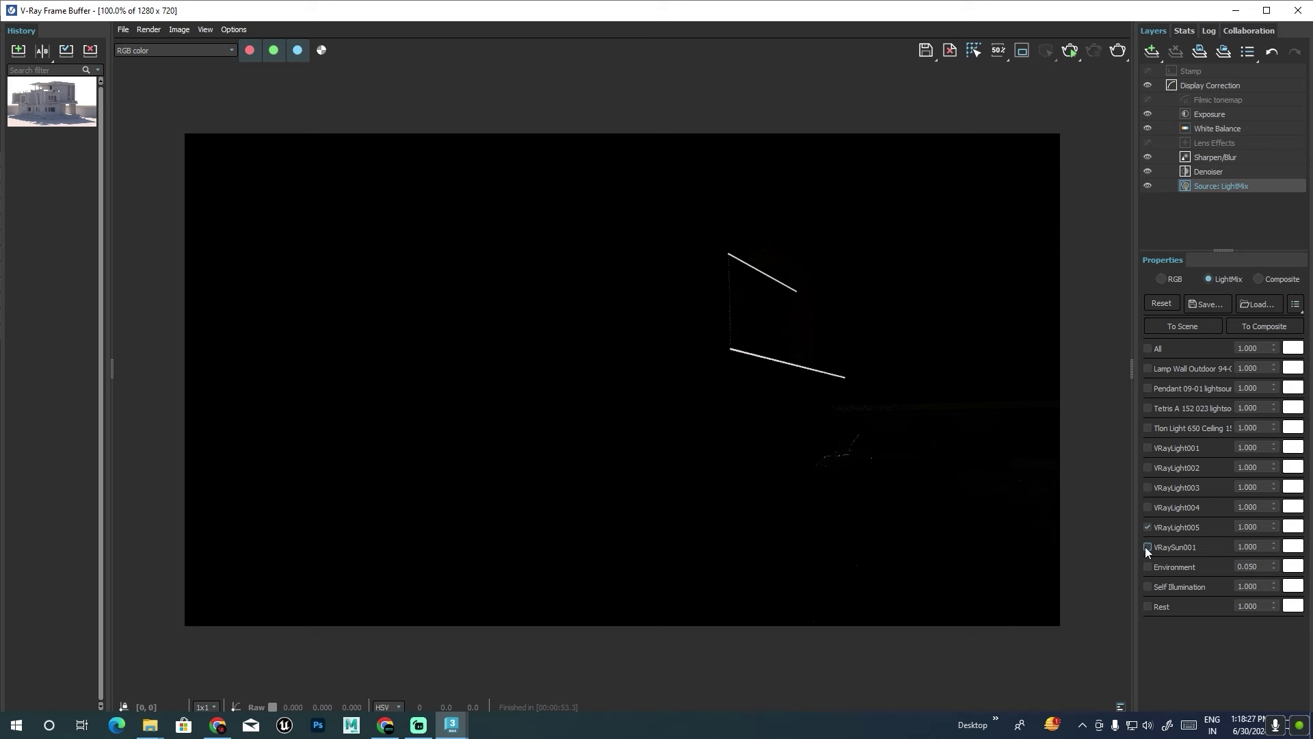
# Enable all LightMix sources, then switch VRaySun001 off for a night look.
pyautogui.click(1147, 547)
pyautogui.click(1148, 567)
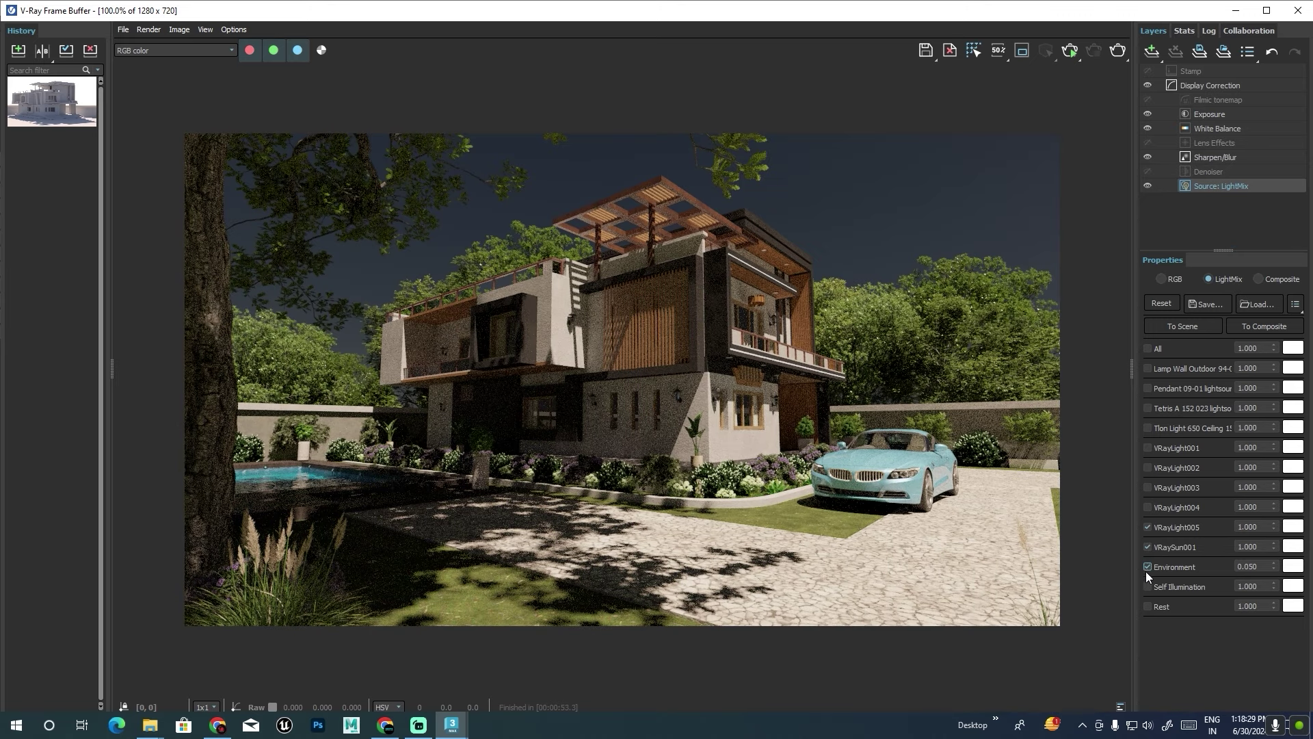
pyautogui.click(1148, 507)
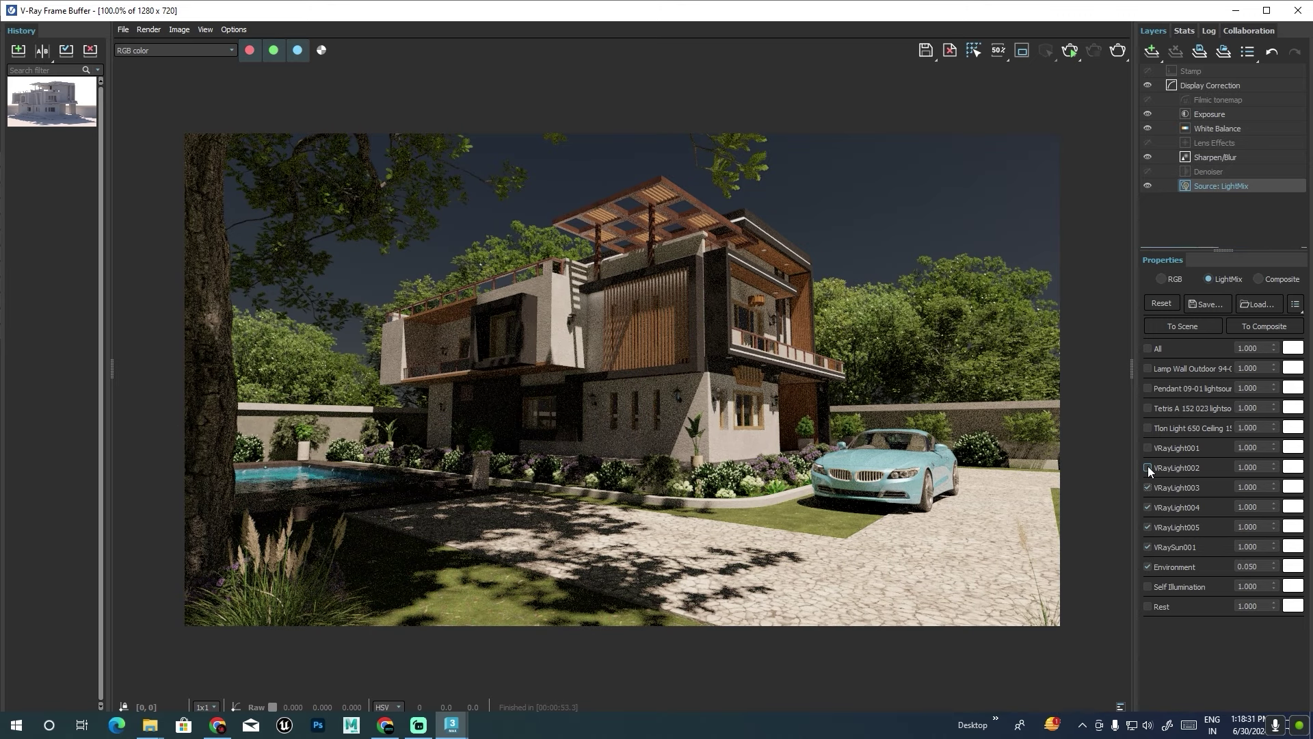
pyautogui.click(1148, 349)
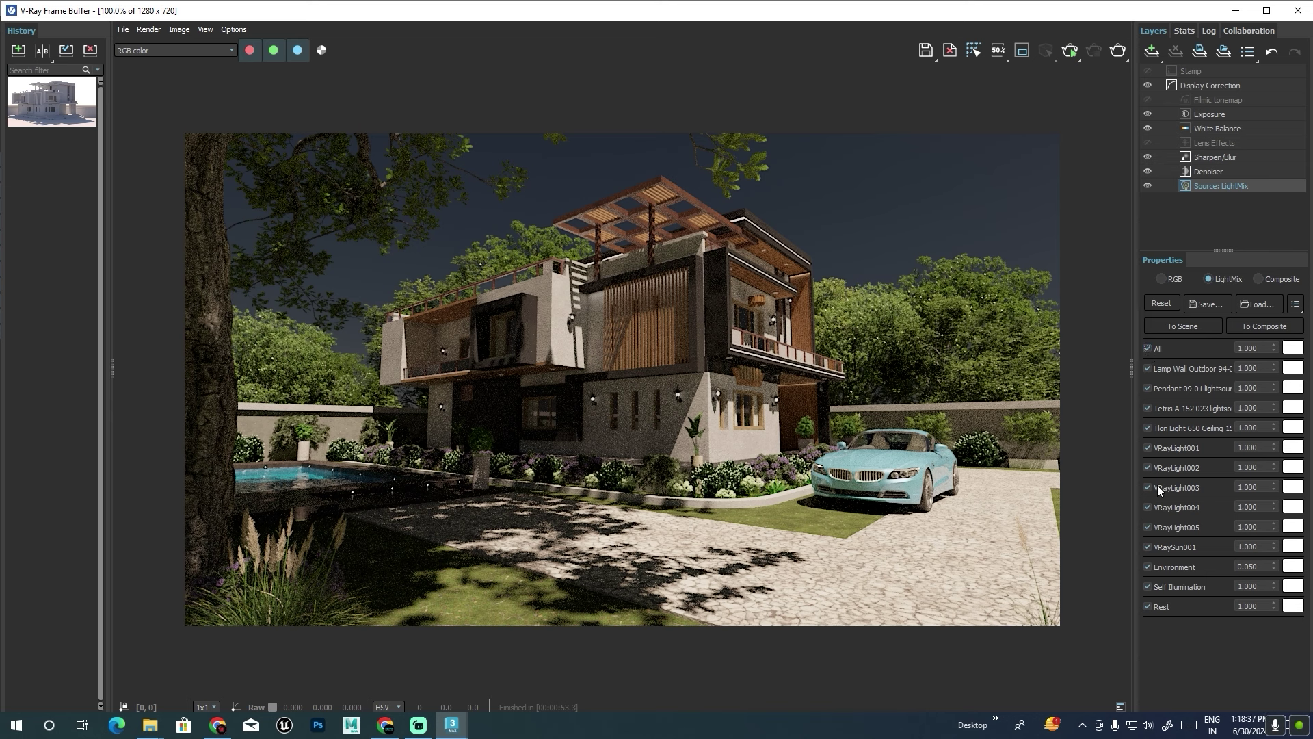
pyautogui.click(1148, 547)
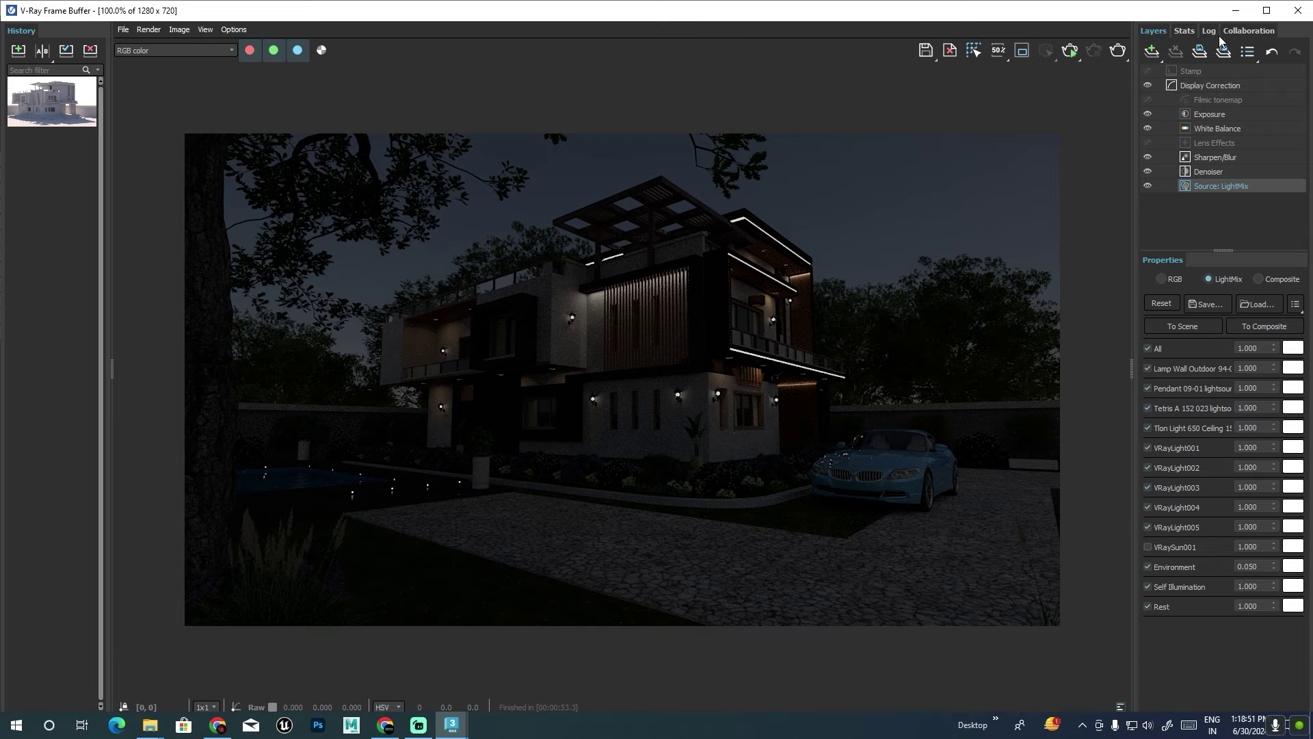
# Close the frame buffer and zoom the Perspective view in on the balcony wall.
pyautogui.click(1297, 10)
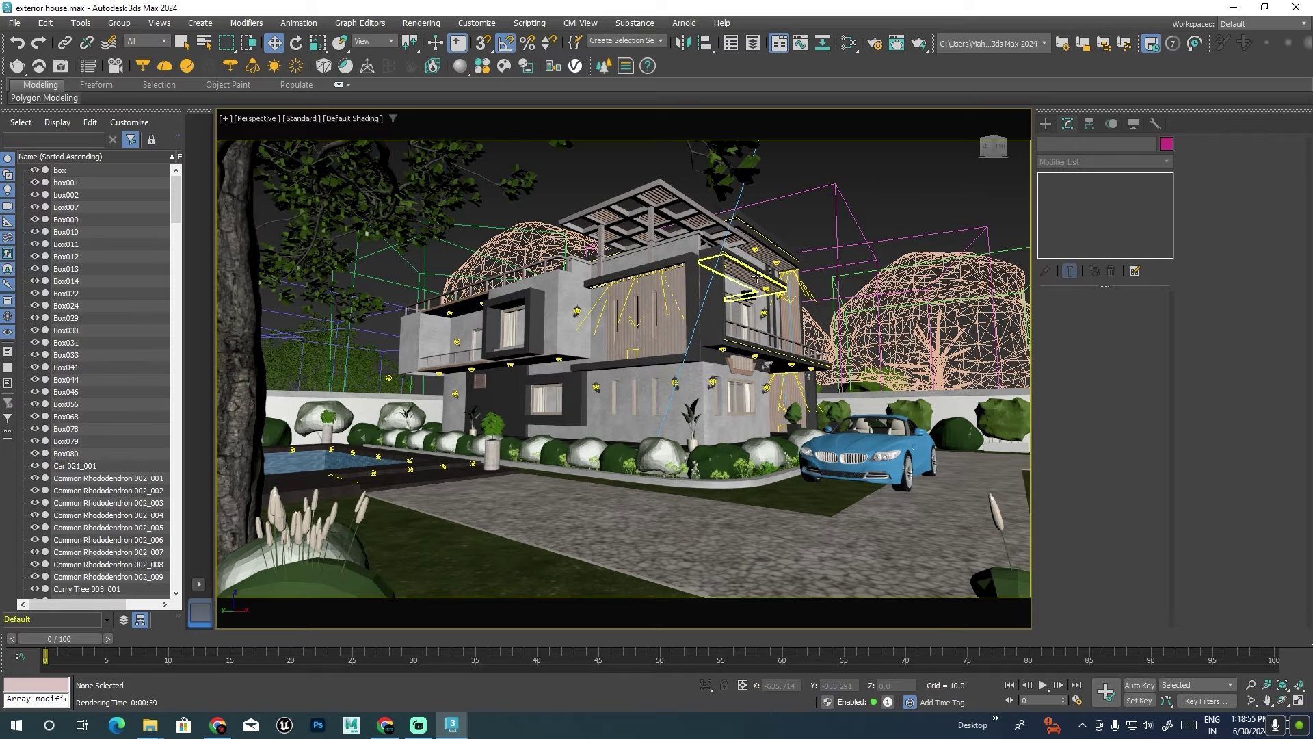
pyautogui.press('p')
pyautogui.keyDown('alt'); pyautogui.moveTo(720, 353); pyautogui.dragTo(580, 392, button='middle'); pyautogui.keyUp('alt')
pyautogui.scroll(5, 580, 391)
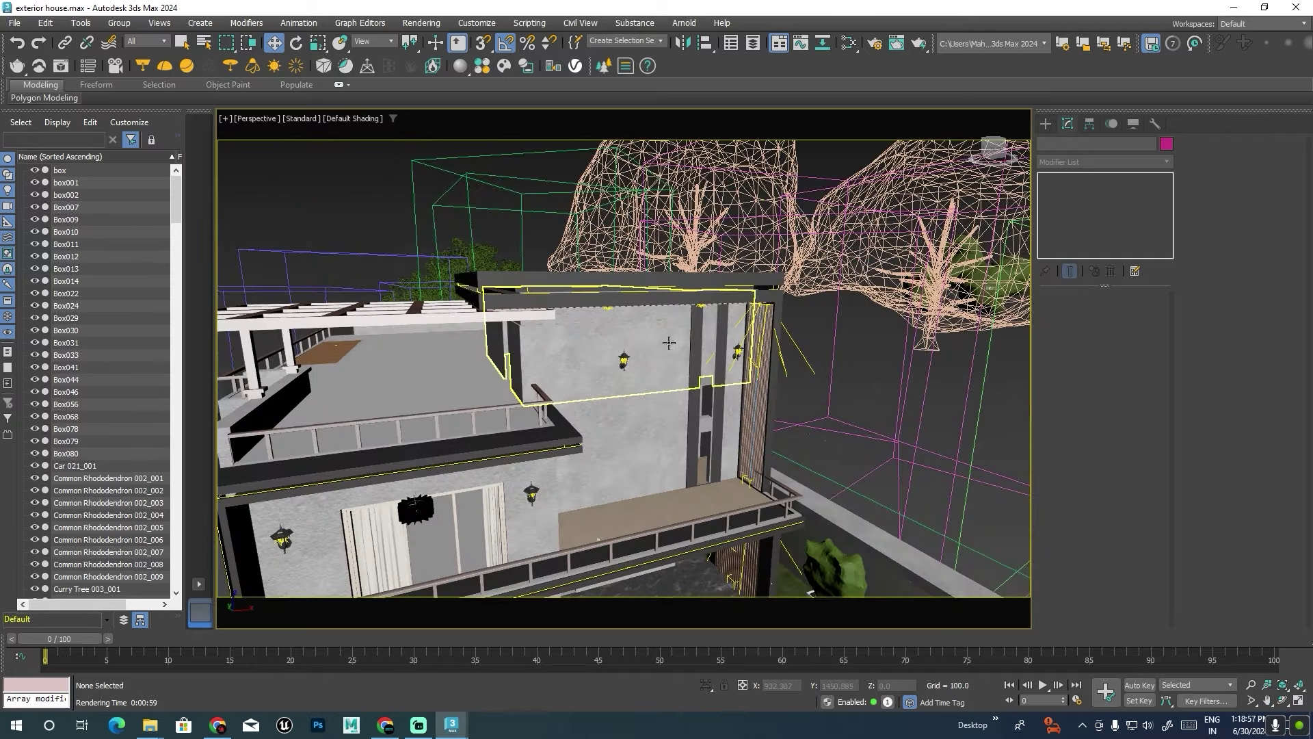
pyautogui.scroll(3, 773, 271)
pyautogui.scroll(5, 773, 271)
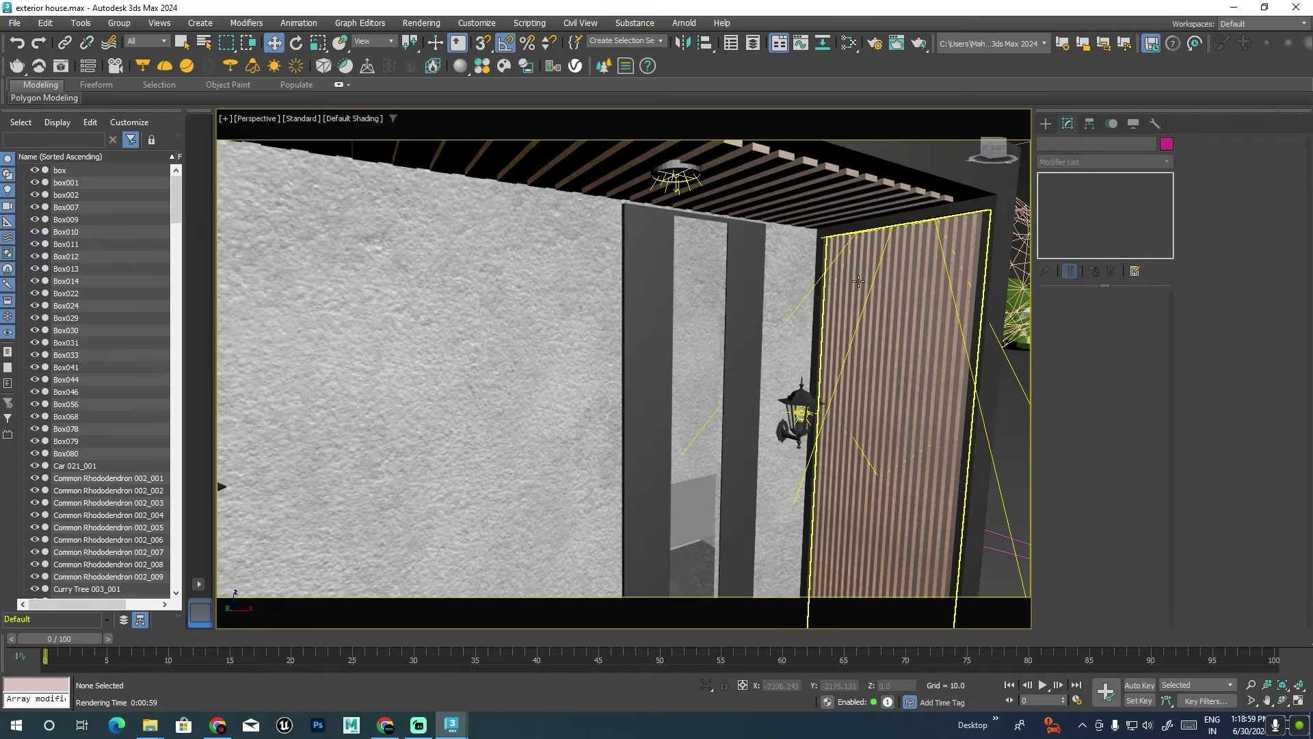
# Set the Selection Filter to Lights and select the balcony wall lamp's light.
pyautogui.click(676, 181)
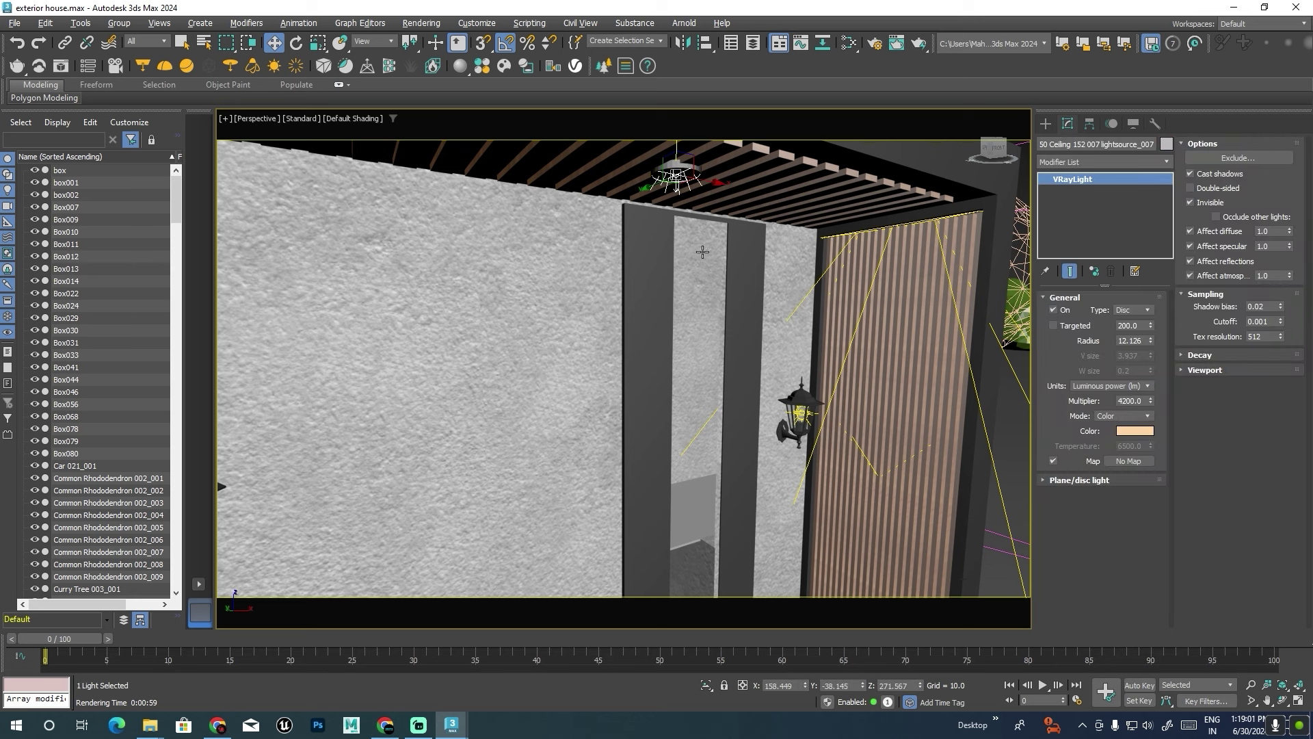
pyautogui.scroll(-3, 676, 181)
pyautogui.scroll(-5, 792, 302)
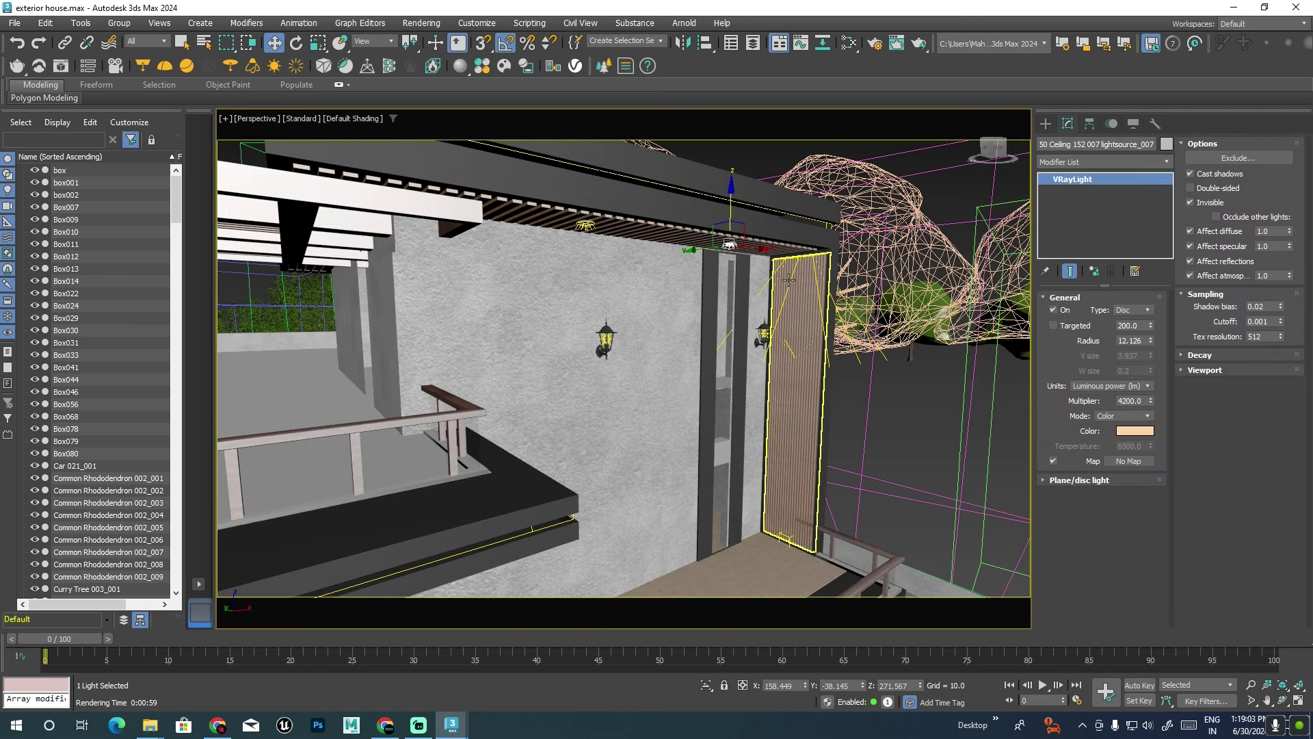
pyautogui.click(789, 280)
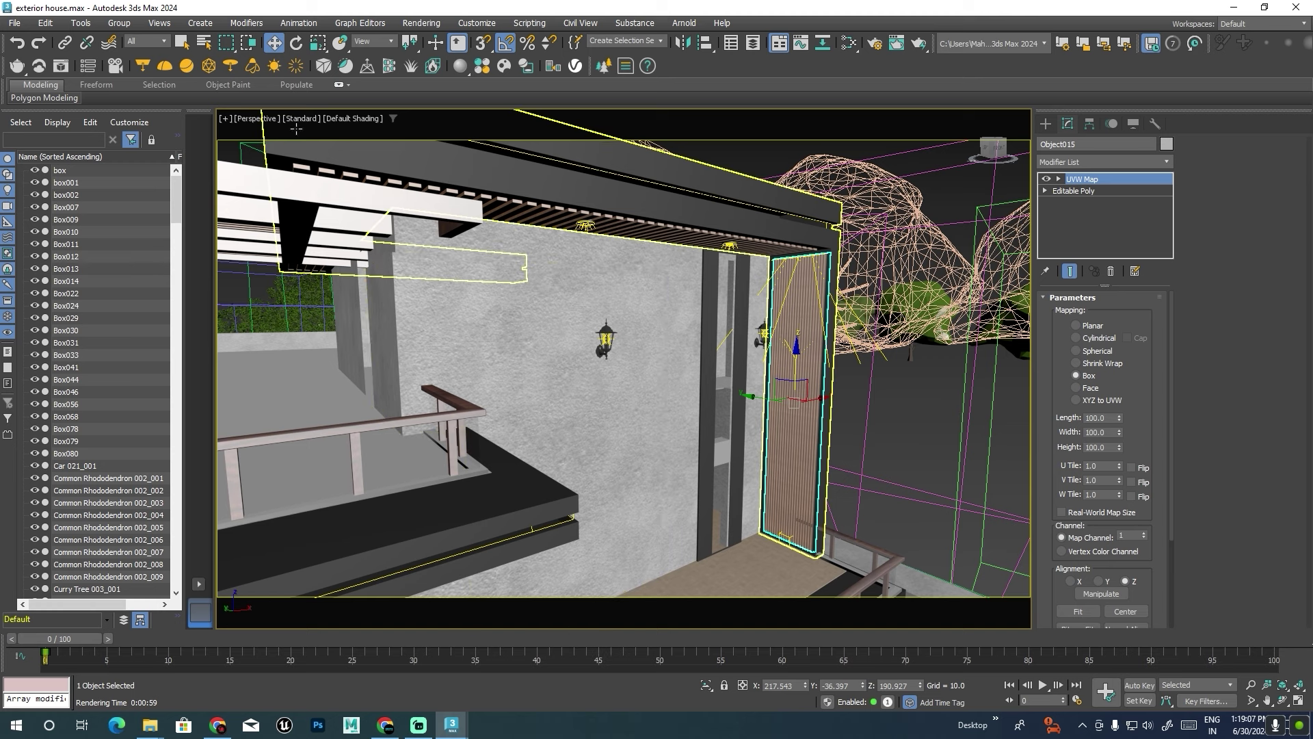
pyautogui.click(146, 41)
pyautogui.click(138, 81)
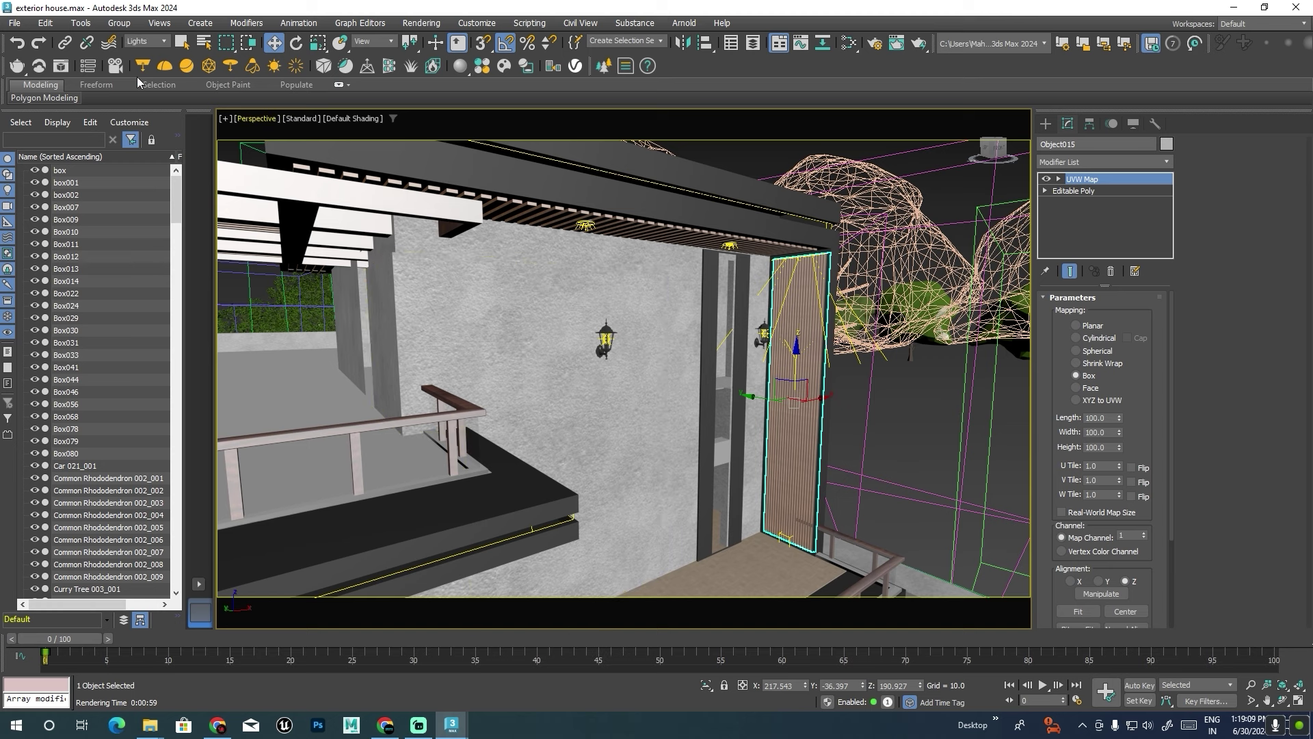
pyautogui.click(607, 339)
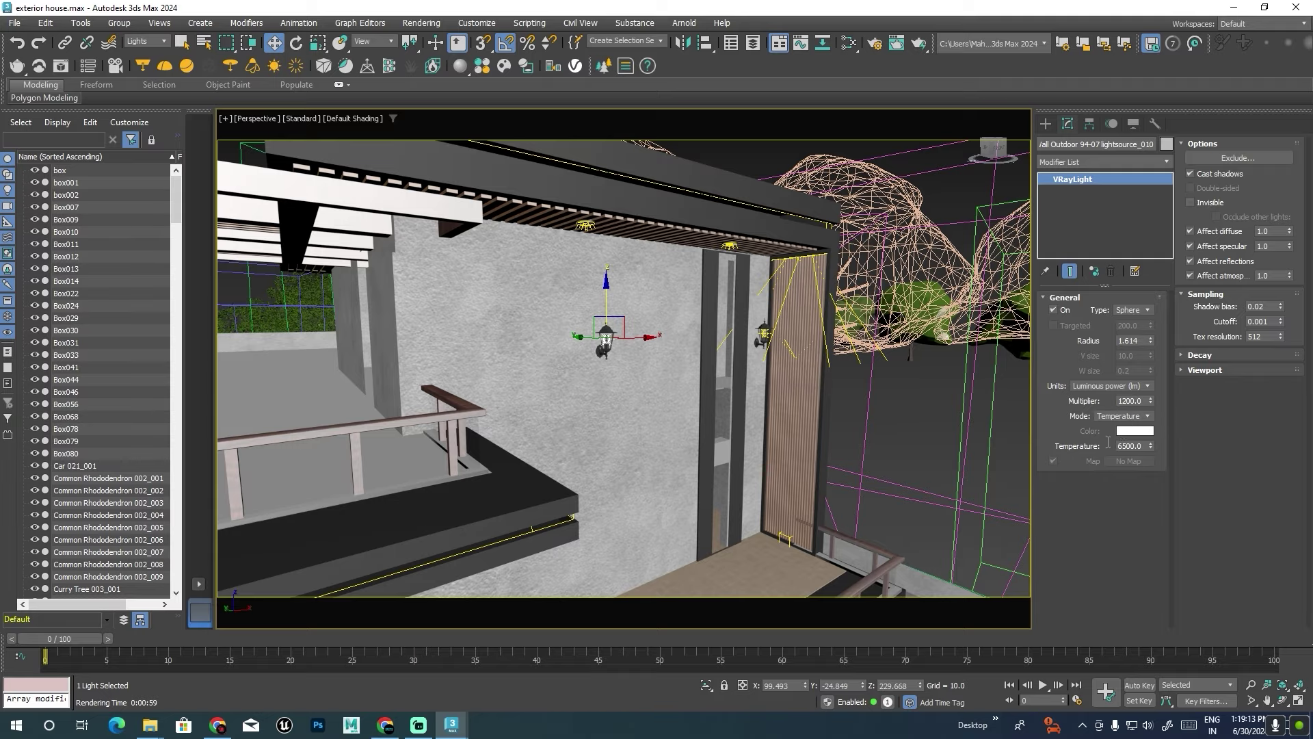
# Select the ceiling disc light under the balcony and copy its peach colour.
pyautogui.scroll(-10, 712, 388)
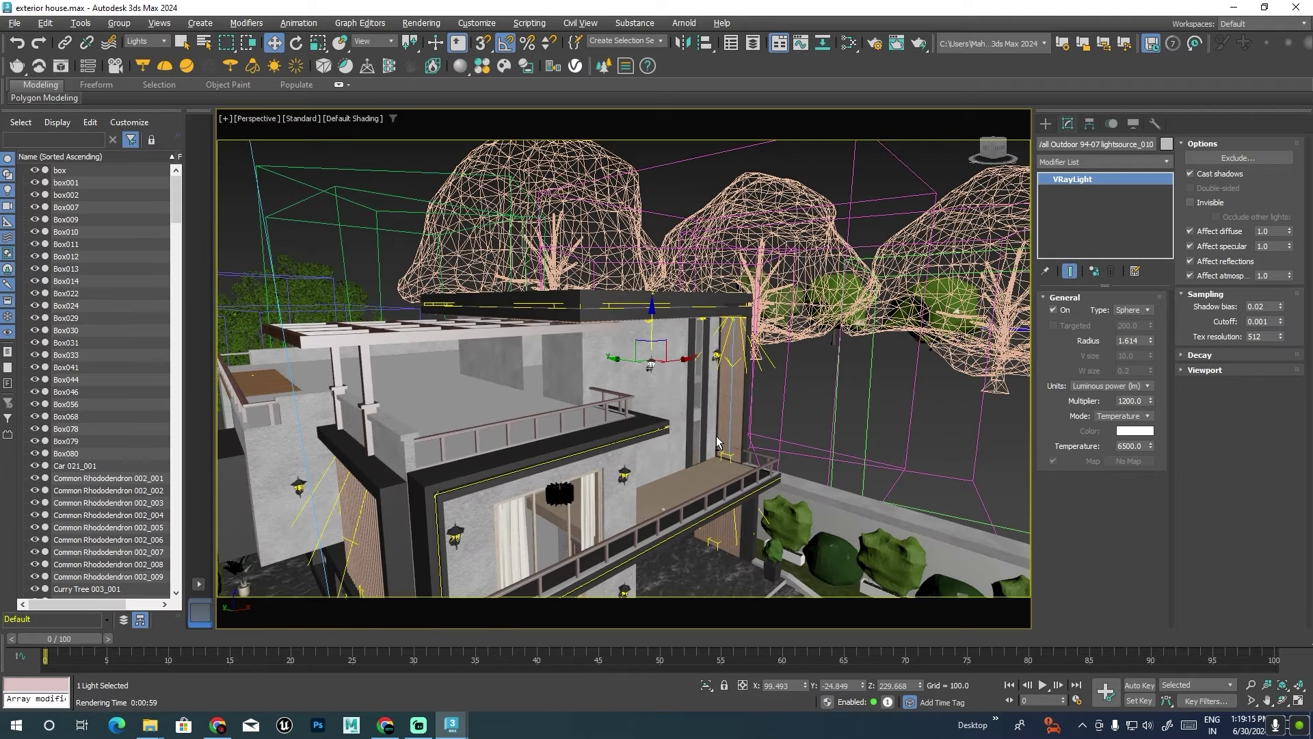
pyautogui.scroll(3, 684, 391)
pyautogui.scroll(3, 667, 395)
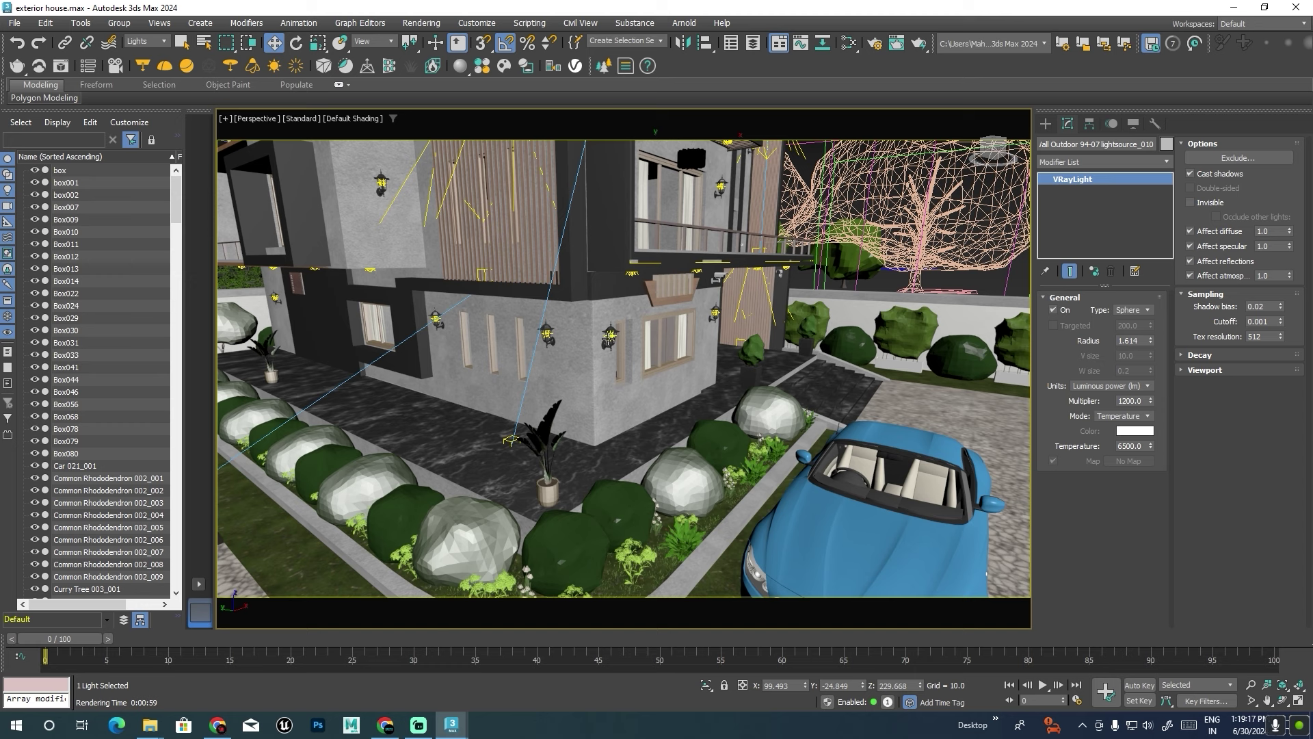
pyautogui.click(608, 337)
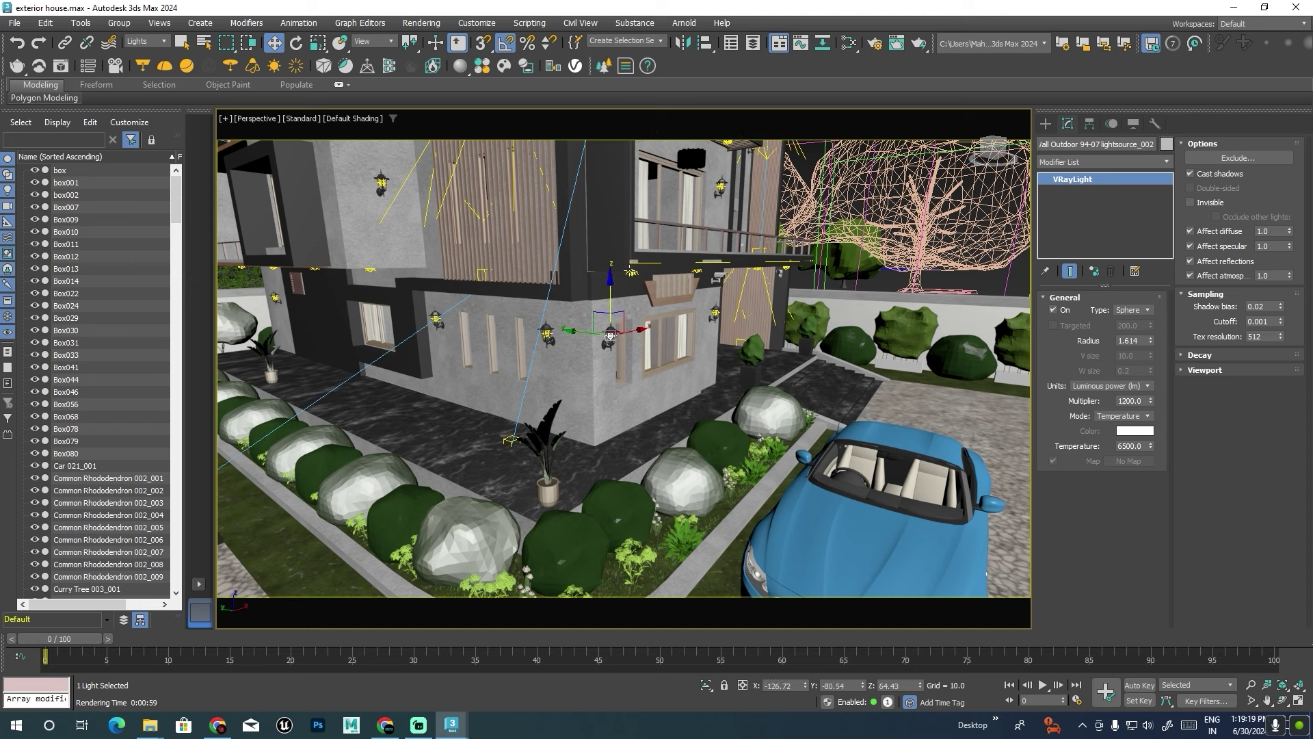
pyautogui.click(631, 273)
pyautogui.click(1133, 431)
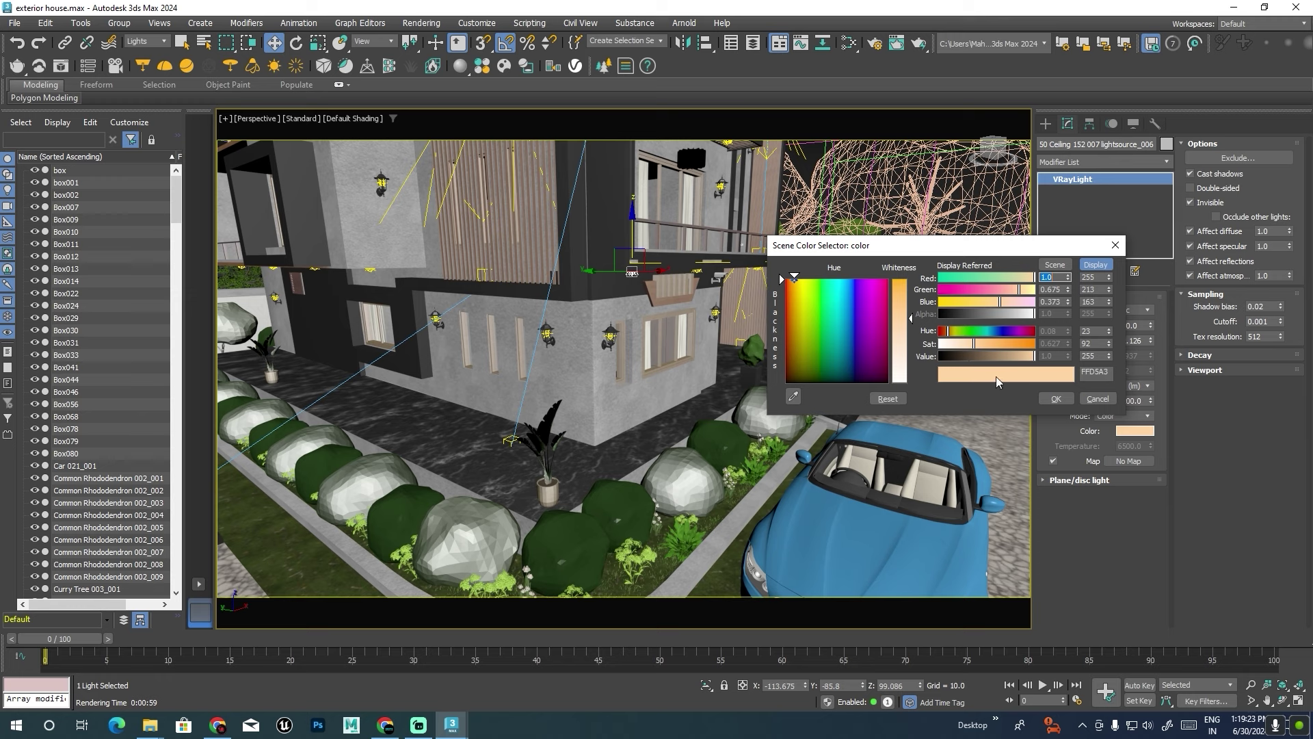
pyautogui.click(1056, 399)
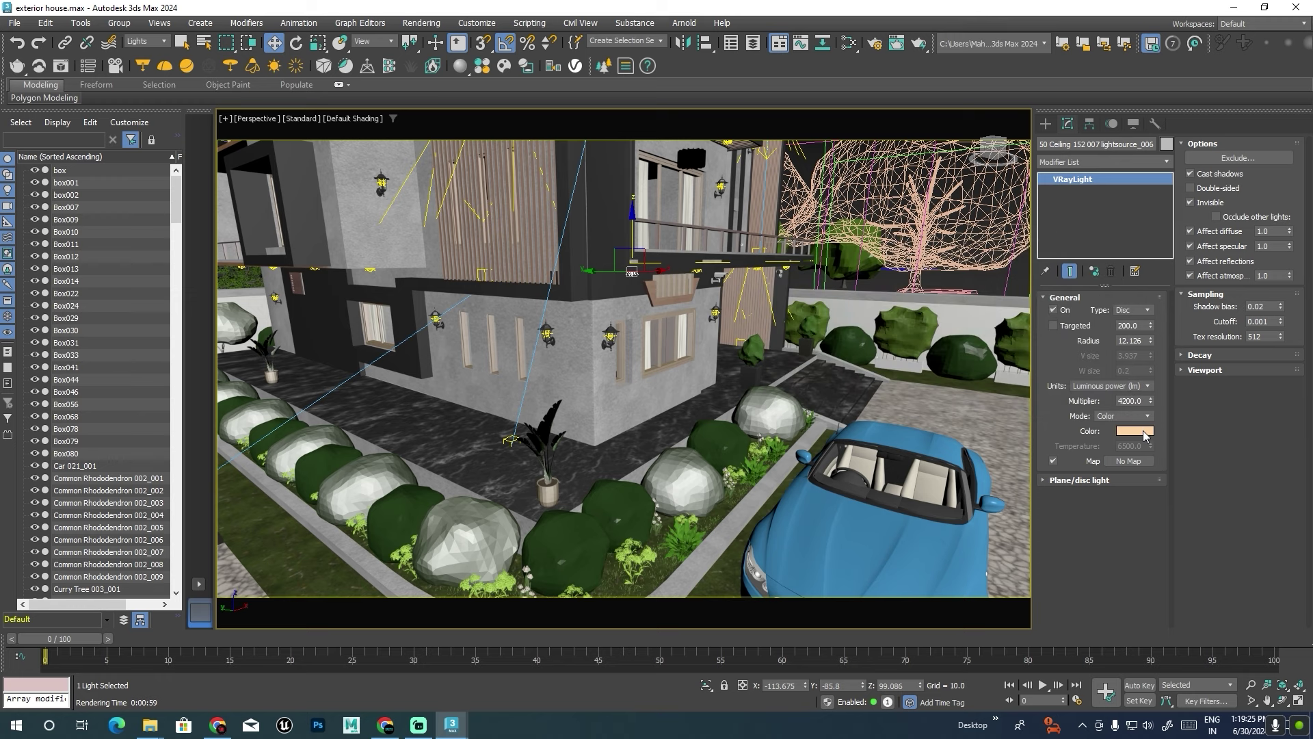
pyautogui.rightClick(1146, 435)
pyautogui.click(1164, 440)
# Paste the peach colour onto plane light VRayLight001 and mesh light VRayLight004.
pyautogui.scroll(2, 766, 233)
pyautogui.click(763, 167)
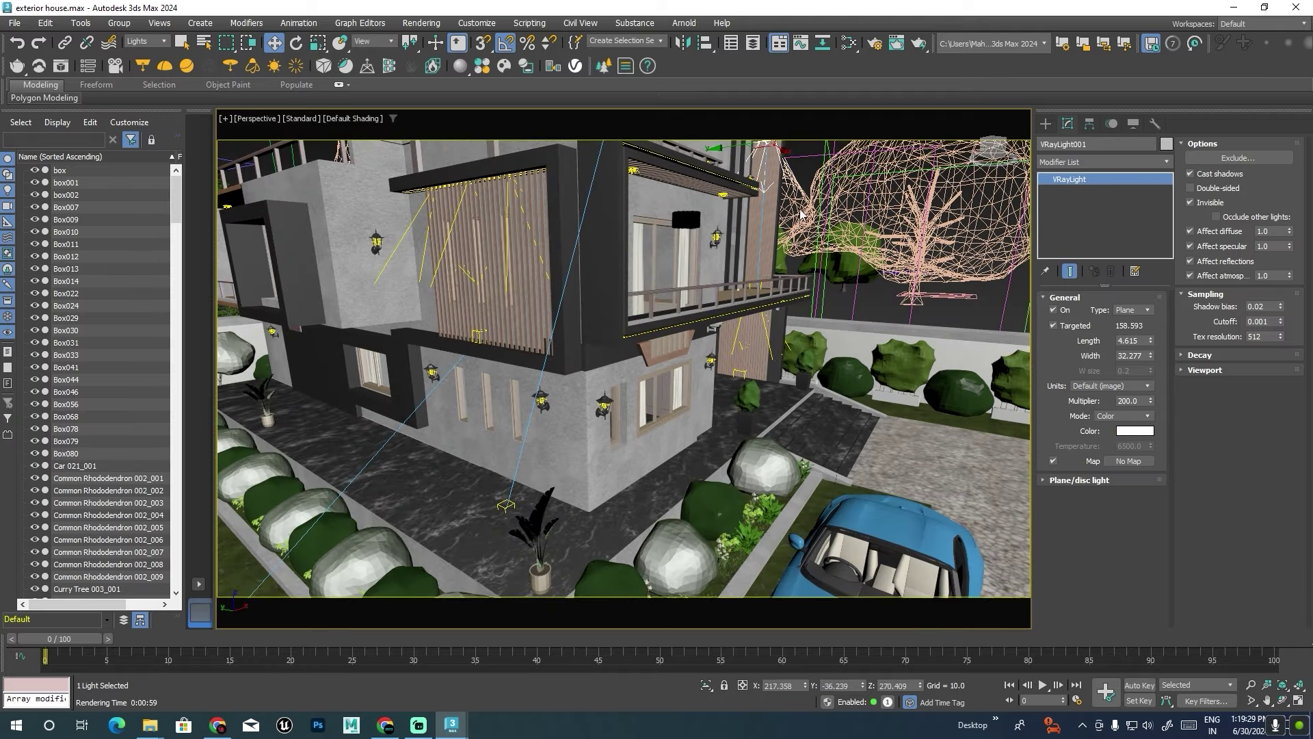
pyautogui.rightClick(1125, 431)
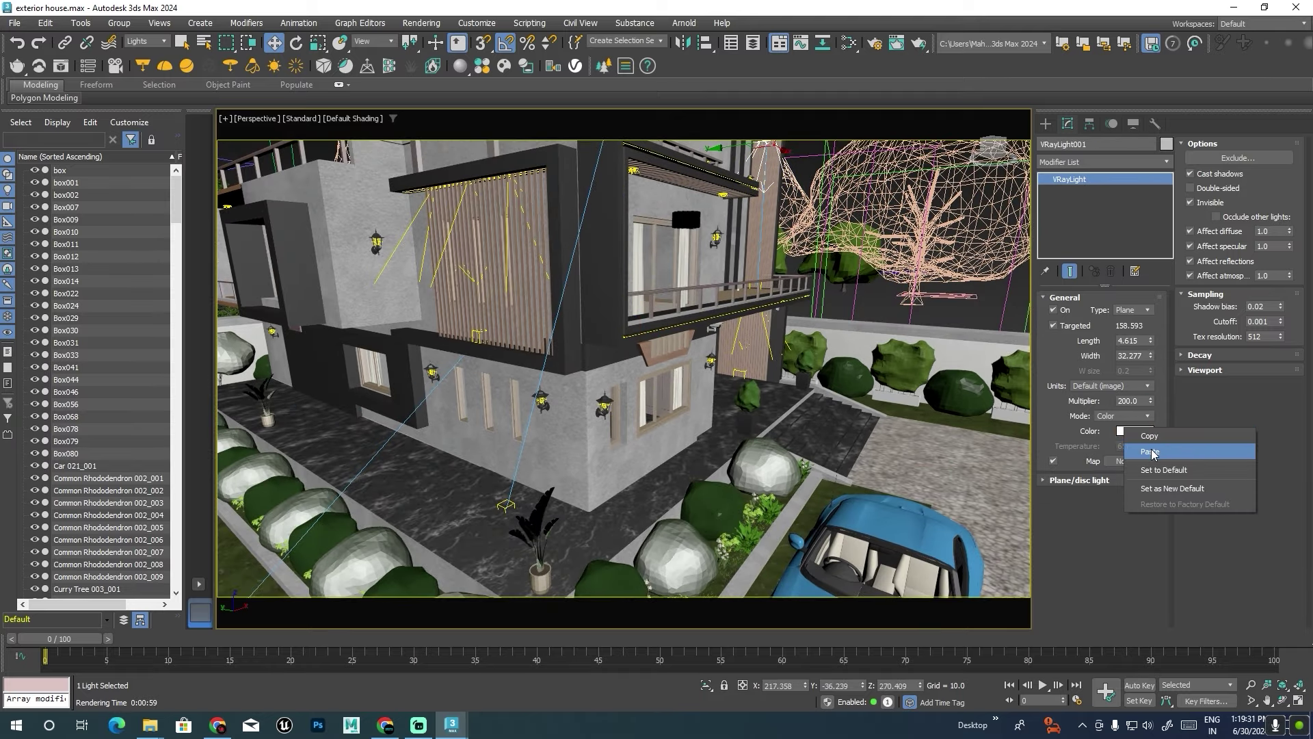
pyautogui.click(1152, 452)
pyautogui.keyDown('alt'); pyautogui.moveTo(528, 513); pyautogui.dragTo(723, 233, button='middle'); pyautogui.keyUp('alt')
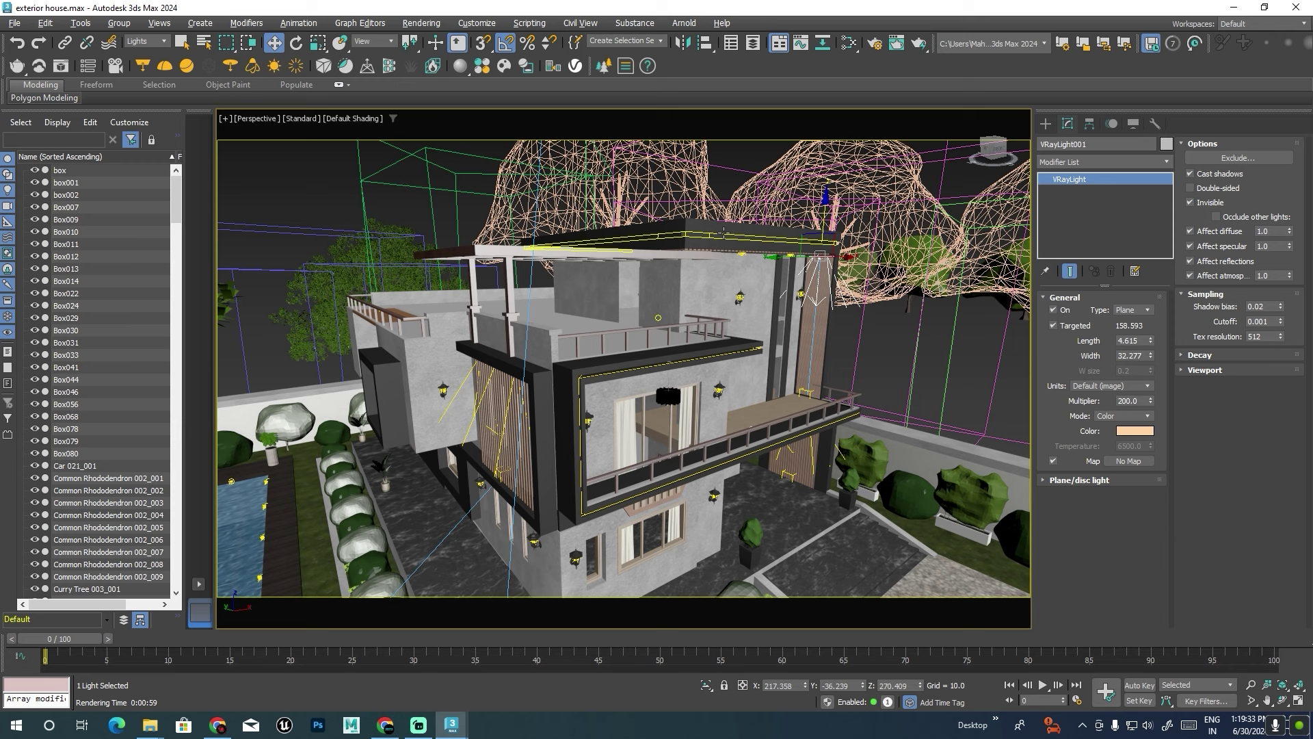
pyautogui.click(724, 233)
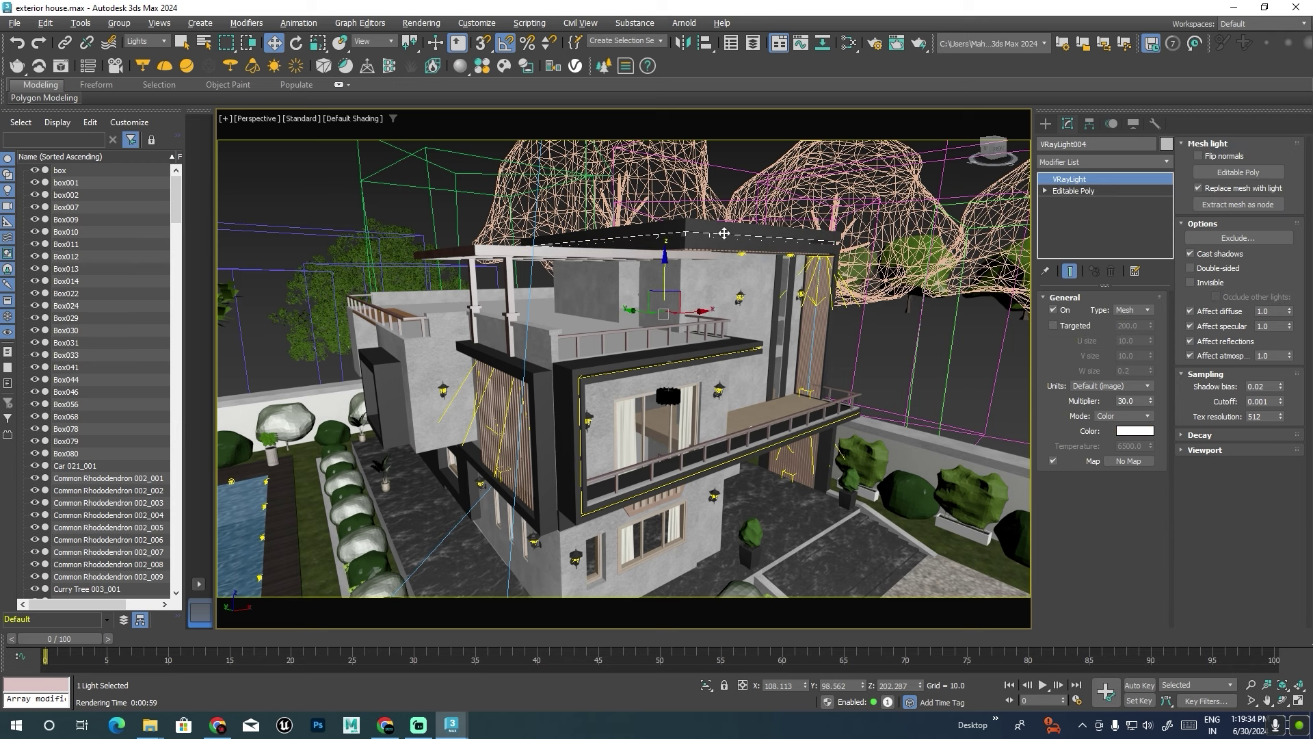
pyautogui.rightClick(1139, 435)
pyautogui.click(1156, 453)
# Render the PhysCamera001 view with the warm lights, then close the frame buffer.
pyautogui.press('c')
pyautogui.hotkey('shift', 'q')
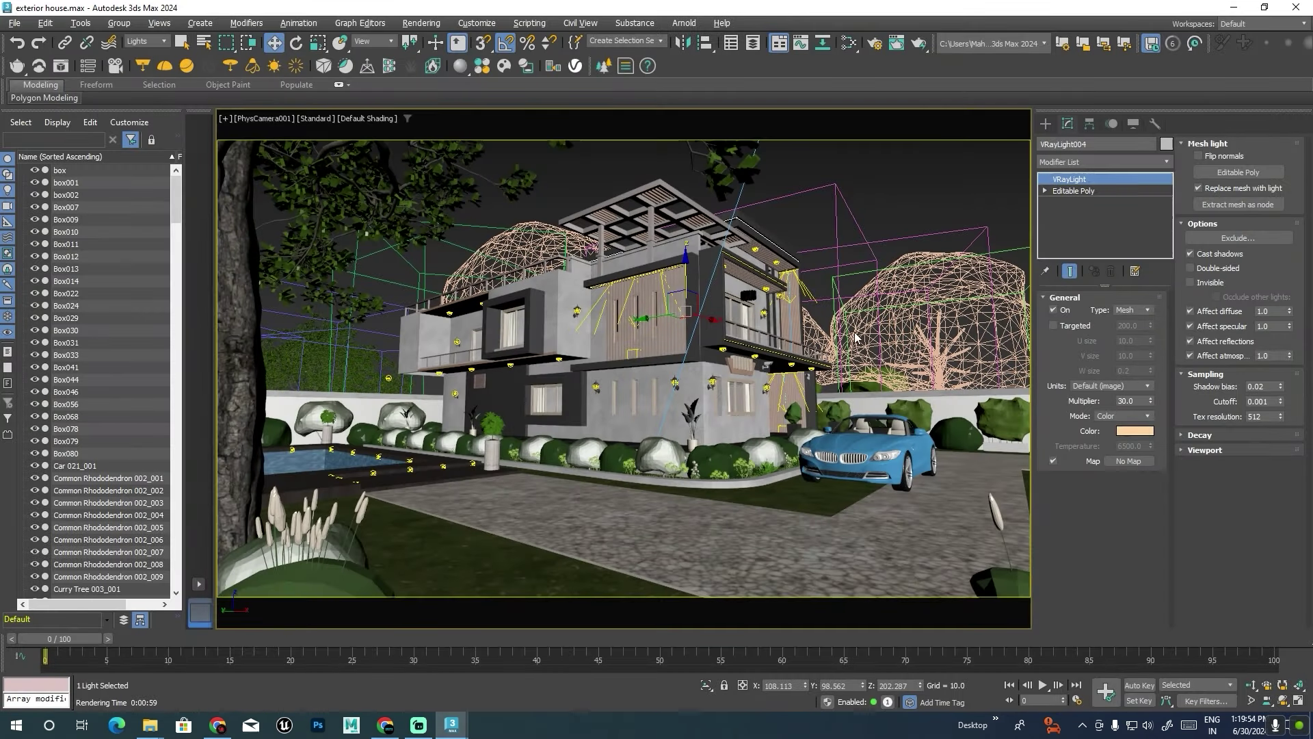
pyautogui.click(1298, 10)
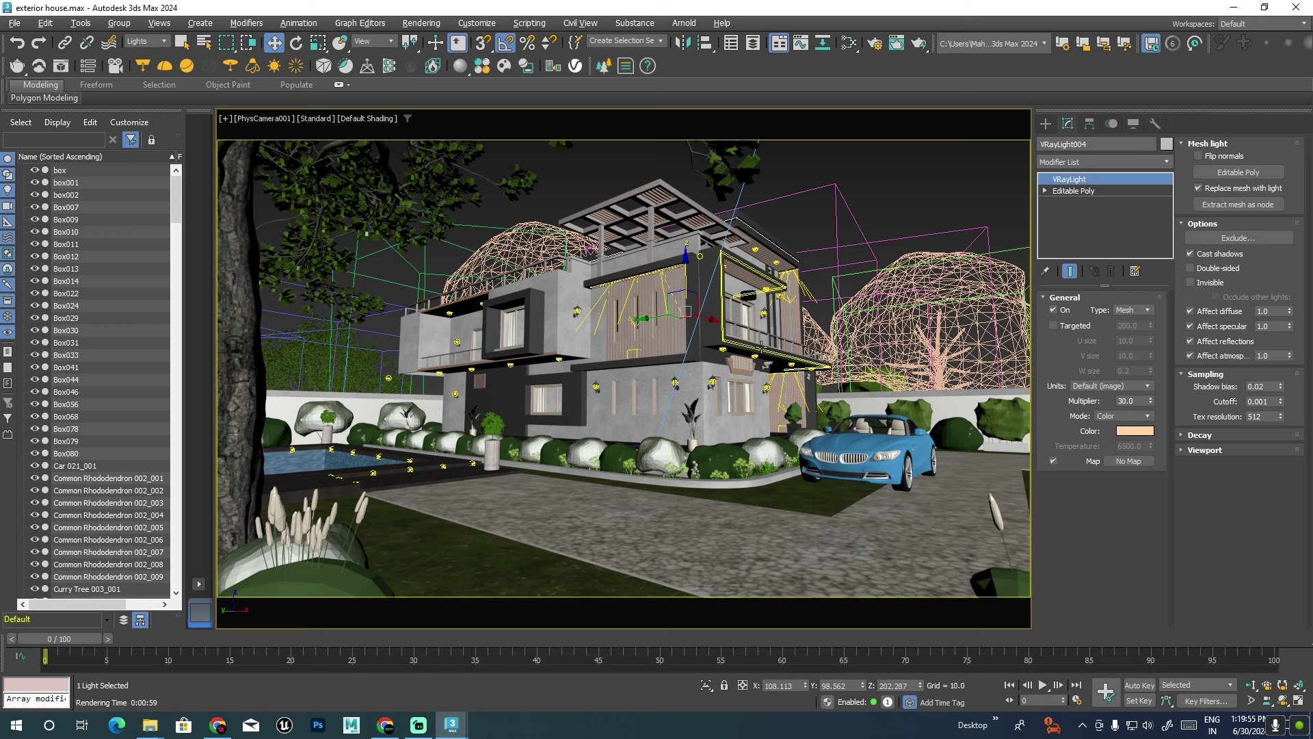
# Paste the peach colour onto VRayLight005 and return to the Perspective view.
pyautogui.click(762, 312)
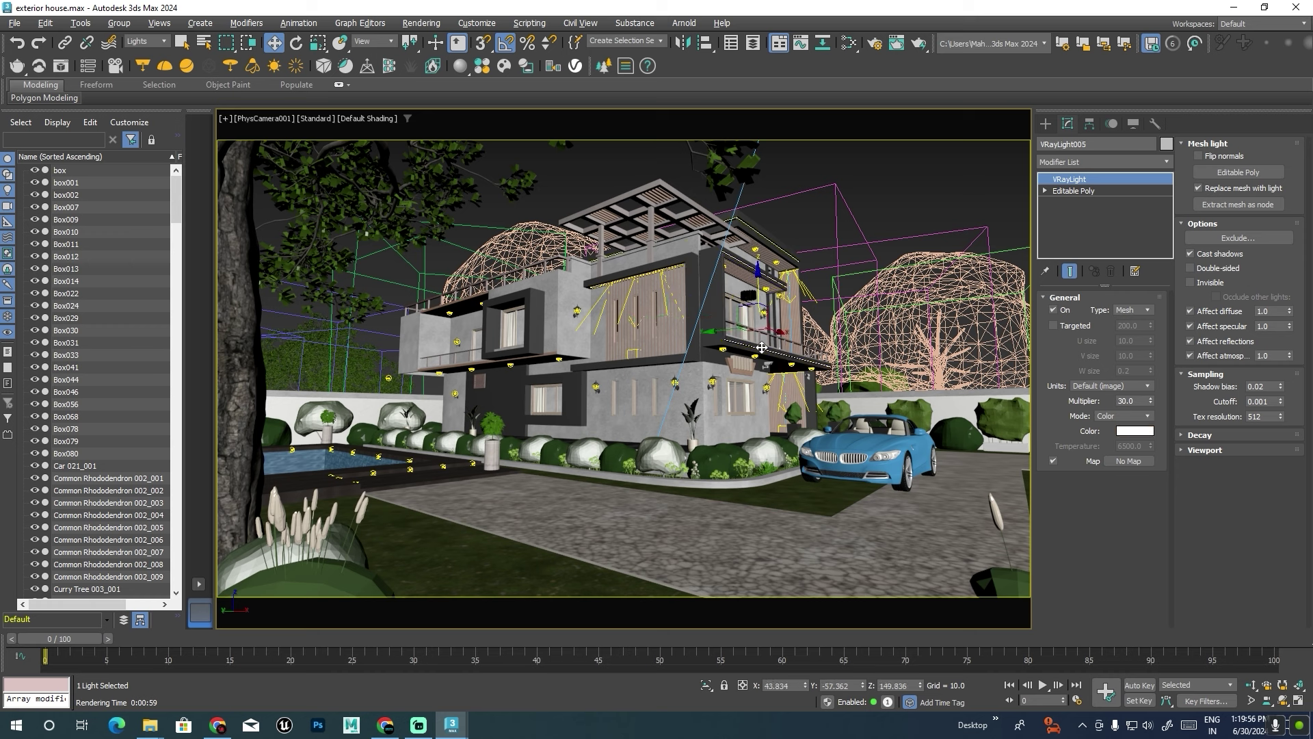
pyautogui.rightClick(1131, 430)
pyautogui.click(1160, 461)
pyautogui.press('p')
pyautogui.hotkey('ctrl', 'd')
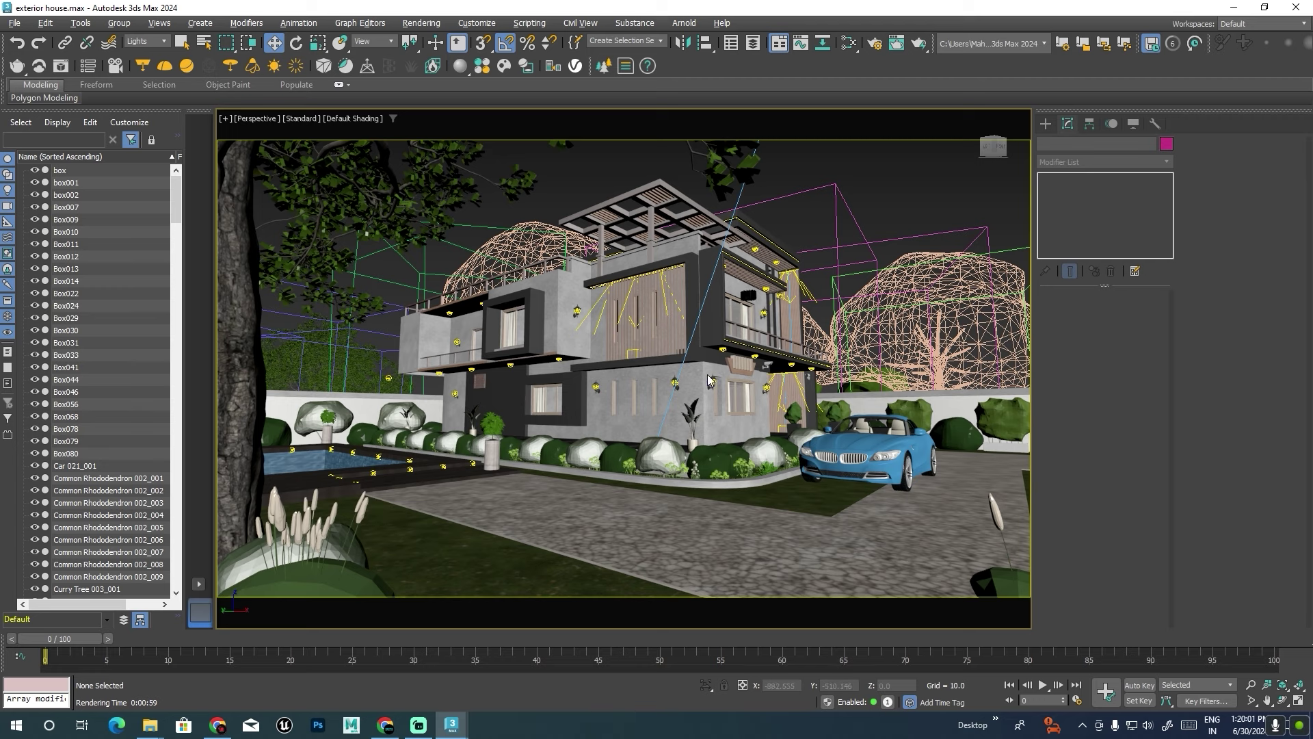
pyautogui.scroll(2, 708, 380)
pyautogui.scroll(5, 684, 390)
pyautogui.scroll(-3, 655, 392)
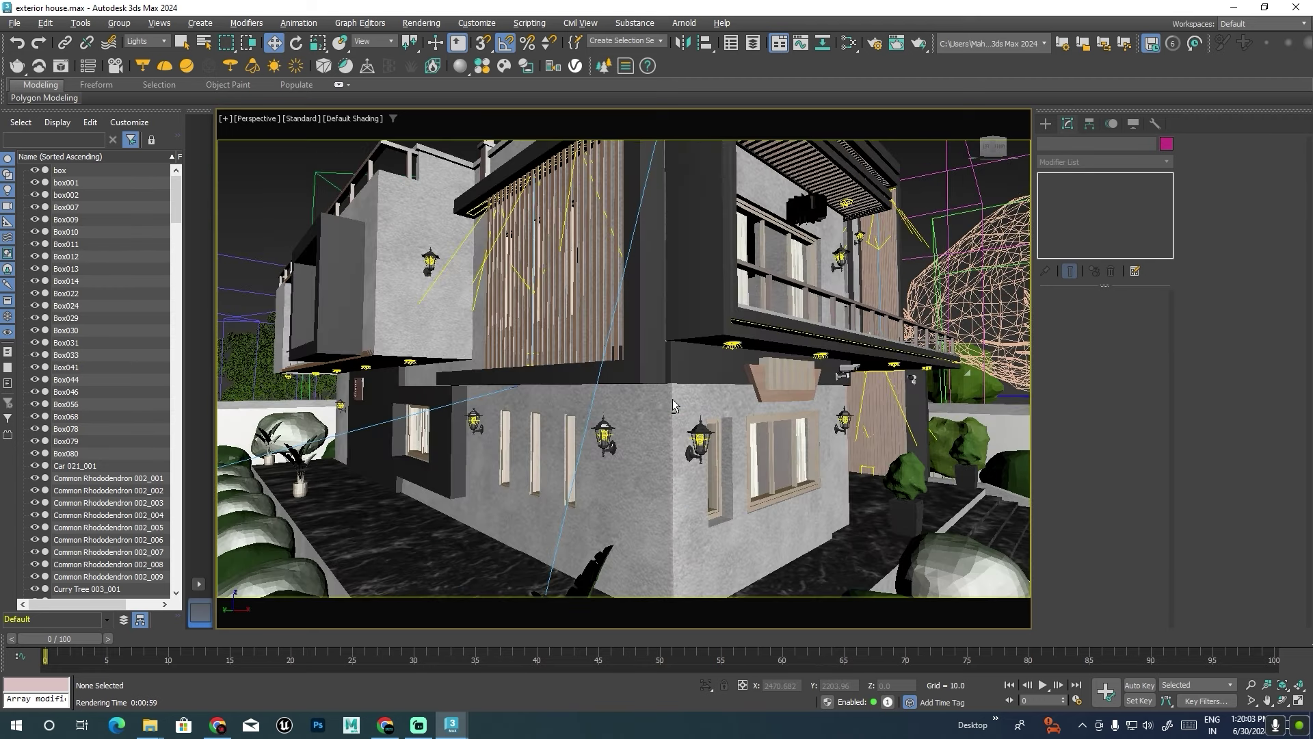
# Paste the peach colour onto a Tetris disc light beside the pool.
pyautogui.click(699, 436)
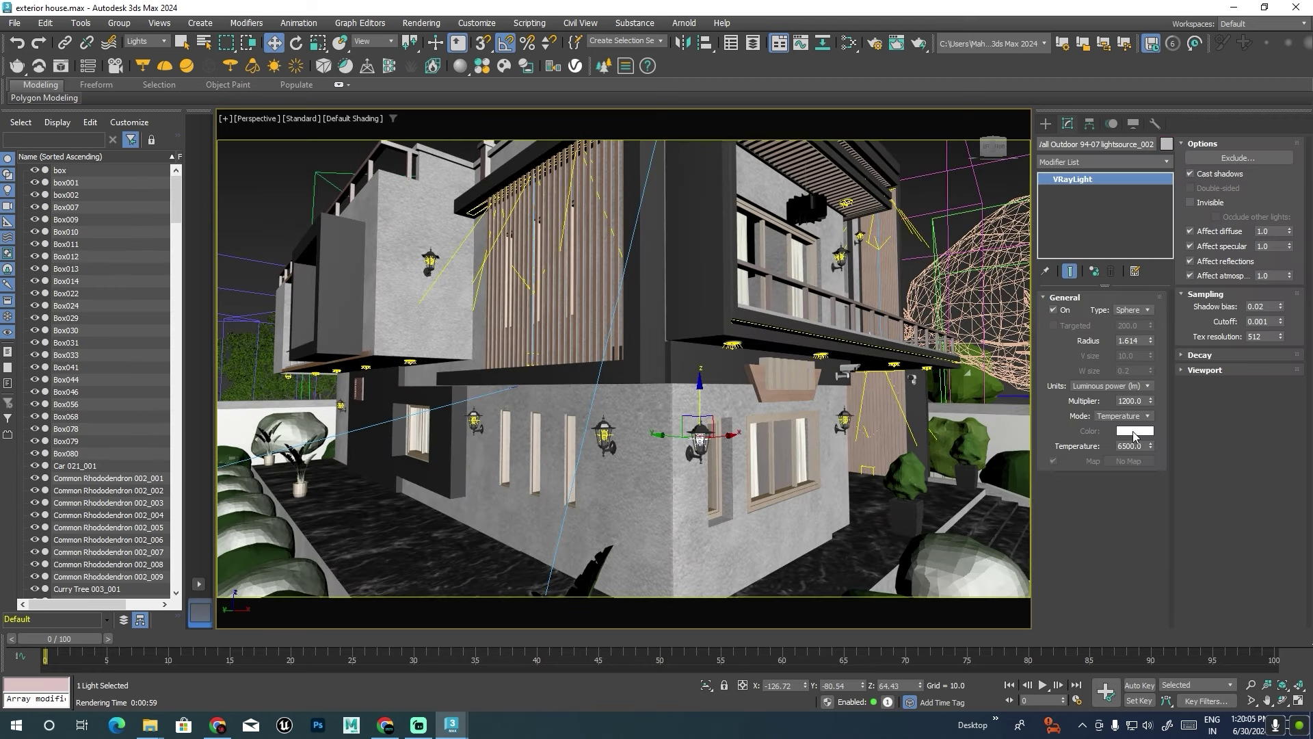
pyautogui.rightClick(1136, 435)
pyautogui.rightClick(1126, 436)
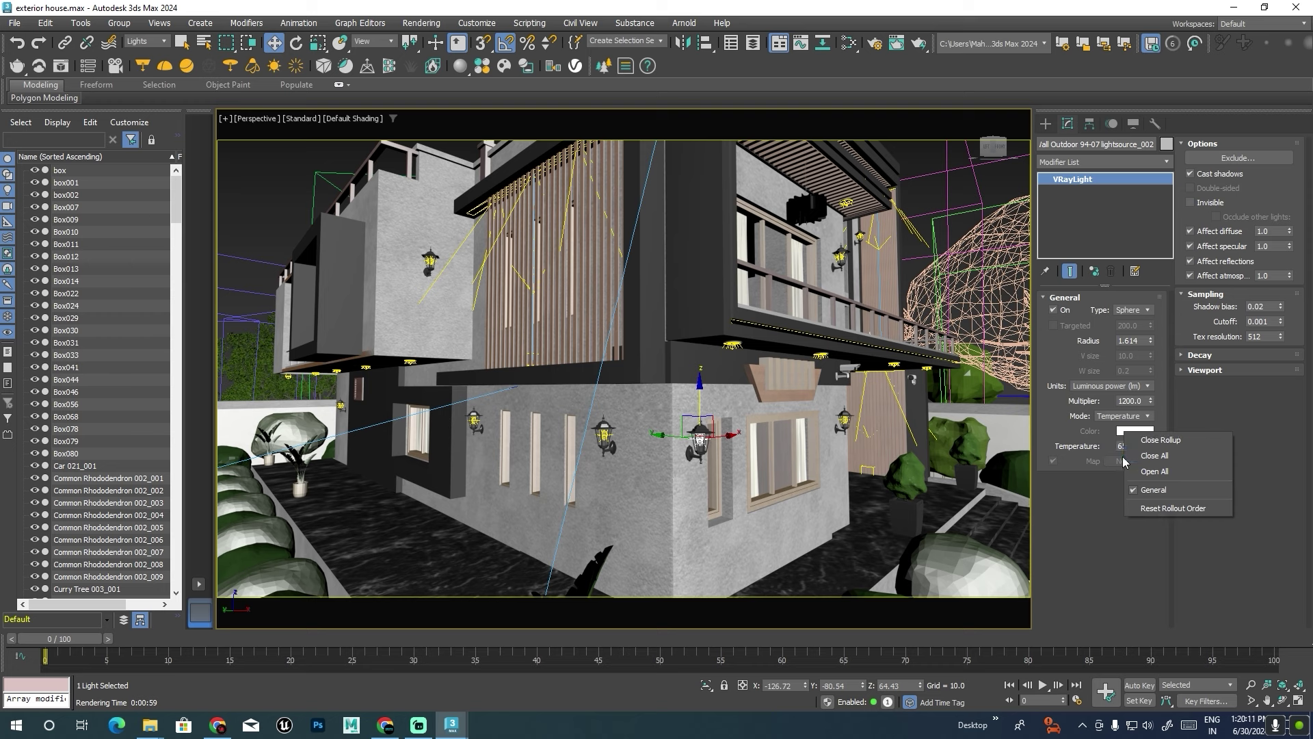
pyautogui.click(843, 419)
pyautogui.moveTo(843, 418)
pyautogui.keyDown('alt'); pyautogui.mouseDown(button='middle')
pyautogui.moveTo(546, 293)
pyautogui.moveTo(564, 311)
pyautogui.moveTo(405, 288)
pyautogui.moveTo(623, 273)
pyautogui.mouseUp(button='middle'); pyautogui.keyUp('alt')
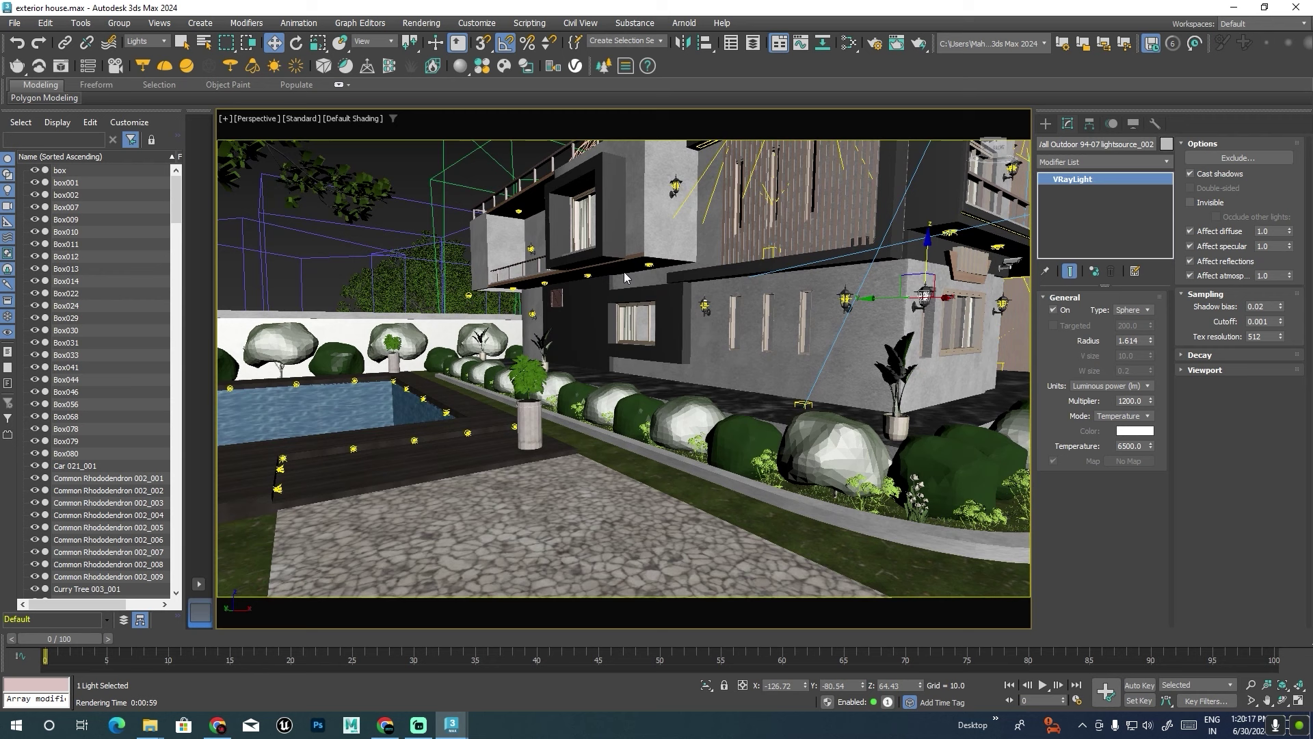
pyautogui.click(469, 434)
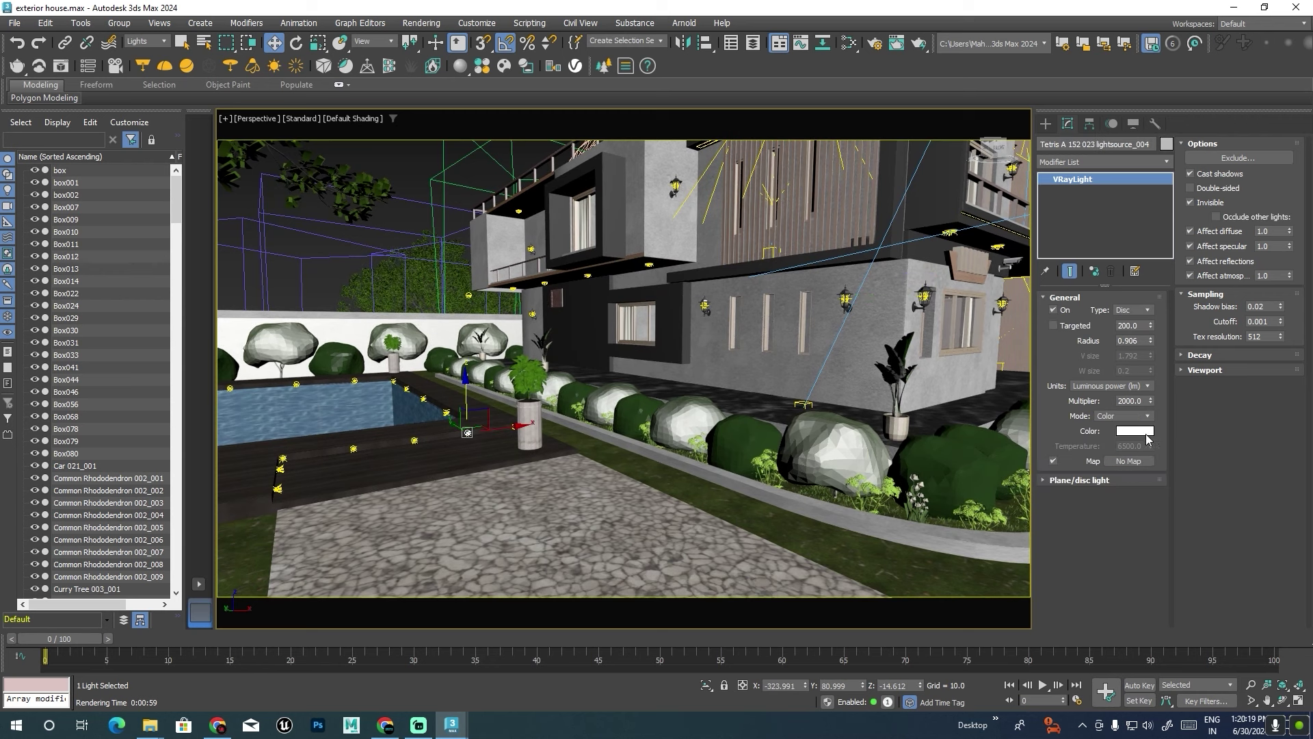
pyautogui.rightClick(1134, 435)
pyautogui.click(1162, 457)
# Switch the outdoor wall lamp light to Color mode and paste the peach colour.
pyautogui.click(415, 439)
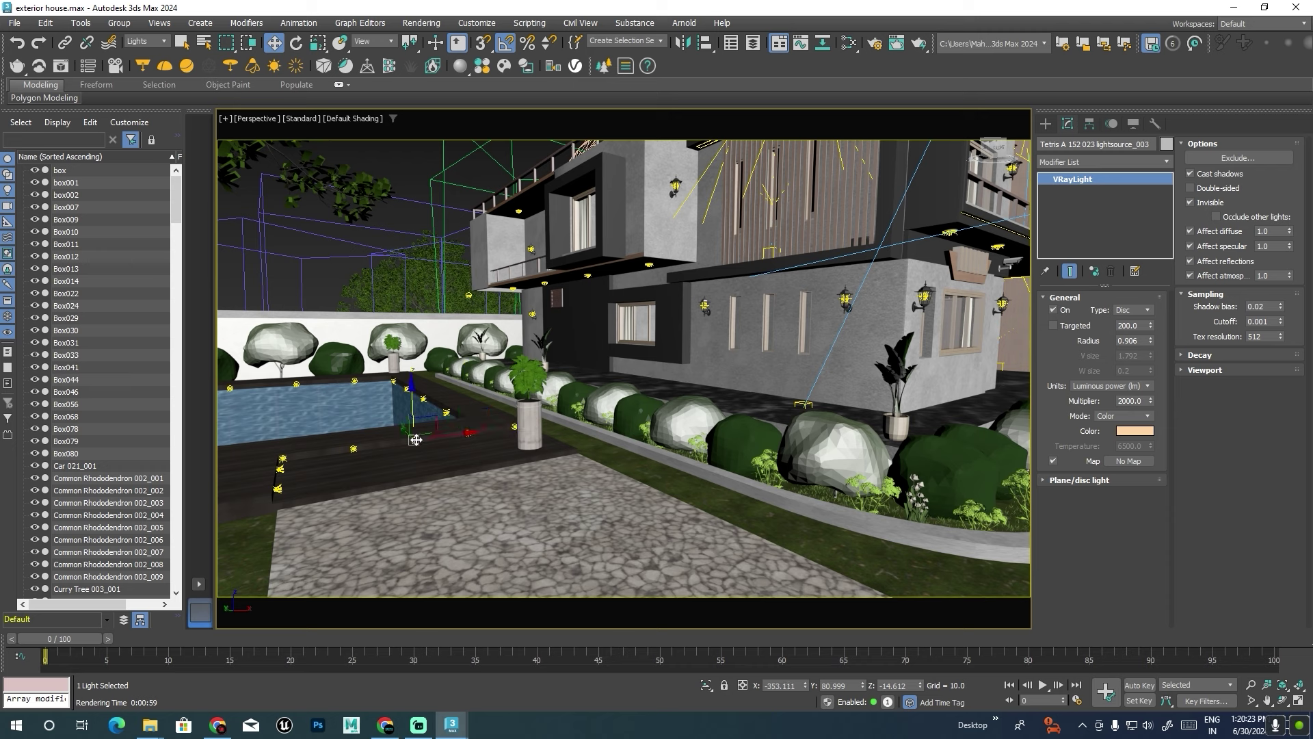
pyautogui.click(704, 304)
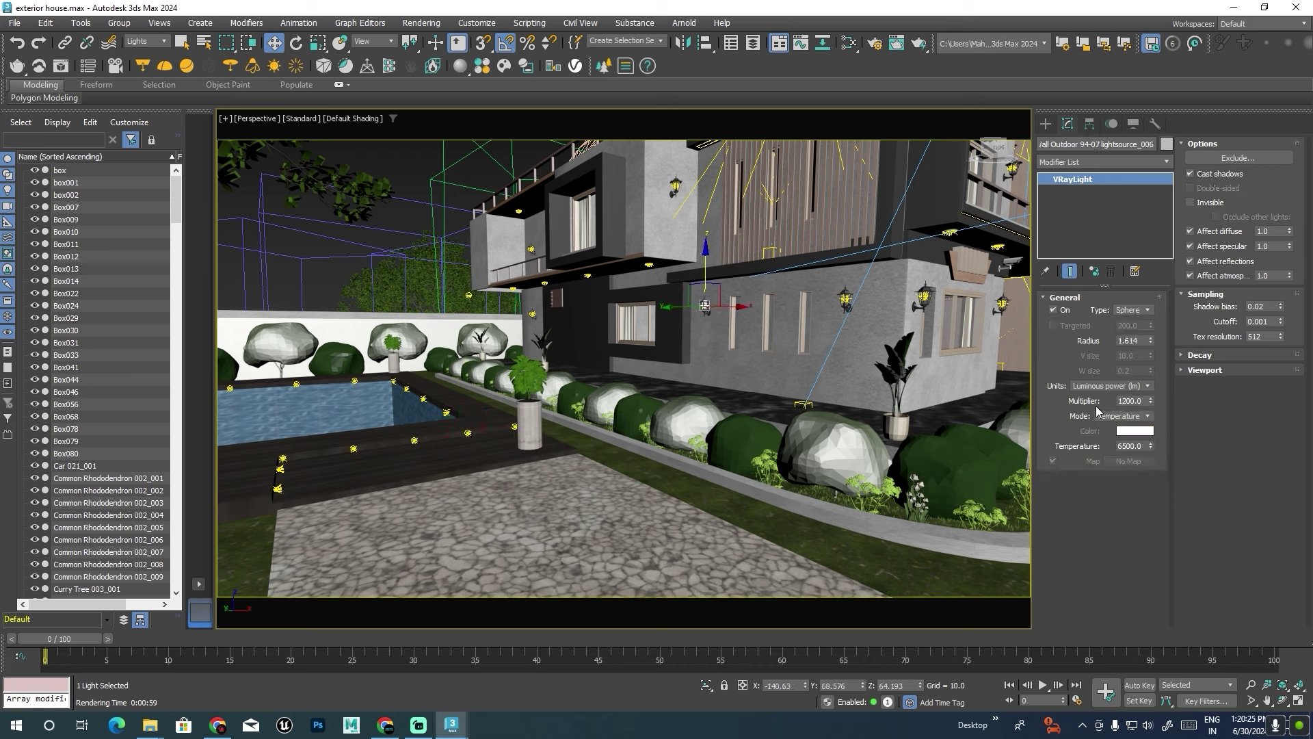
pyautogui.rightClick(1129, 436)
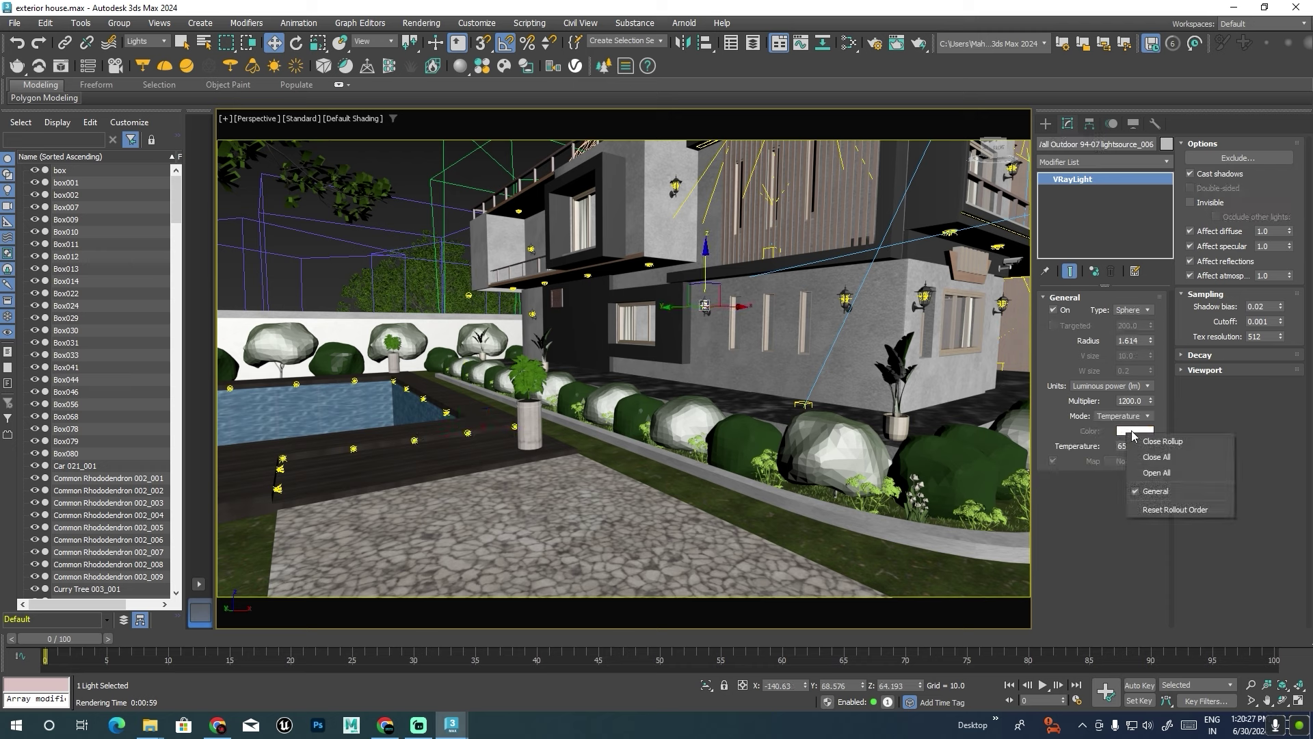
pyautogui.click(1131, 434)
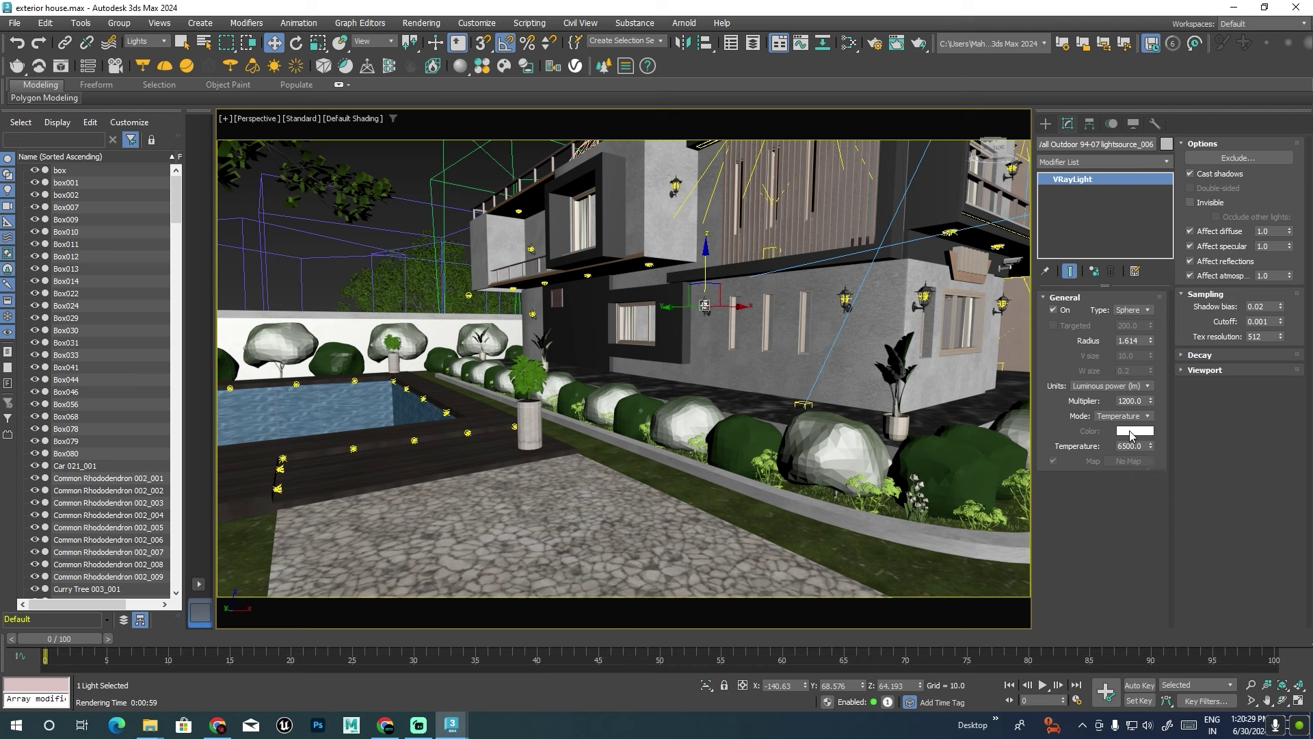
pyautogui.click(1122, 416)
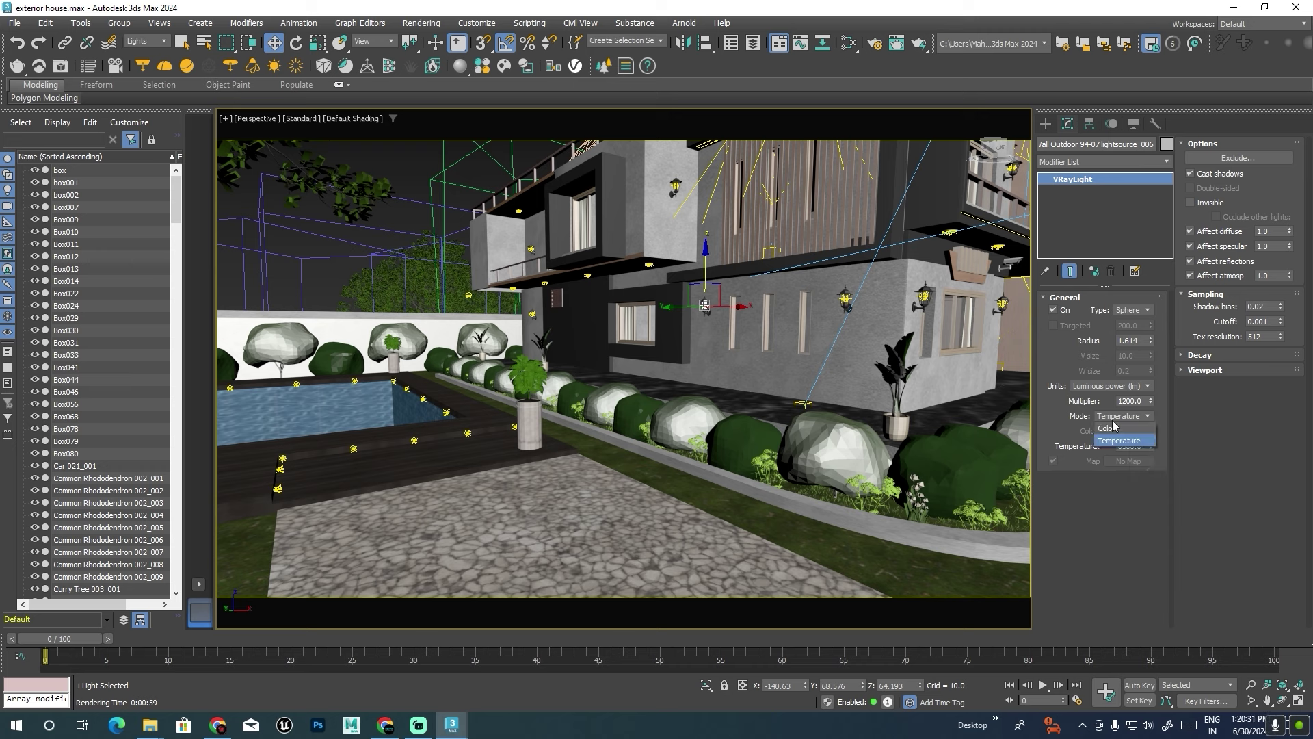
pyautogui.click(1122, 433)
pyautogui.rightClick(1137, 433)
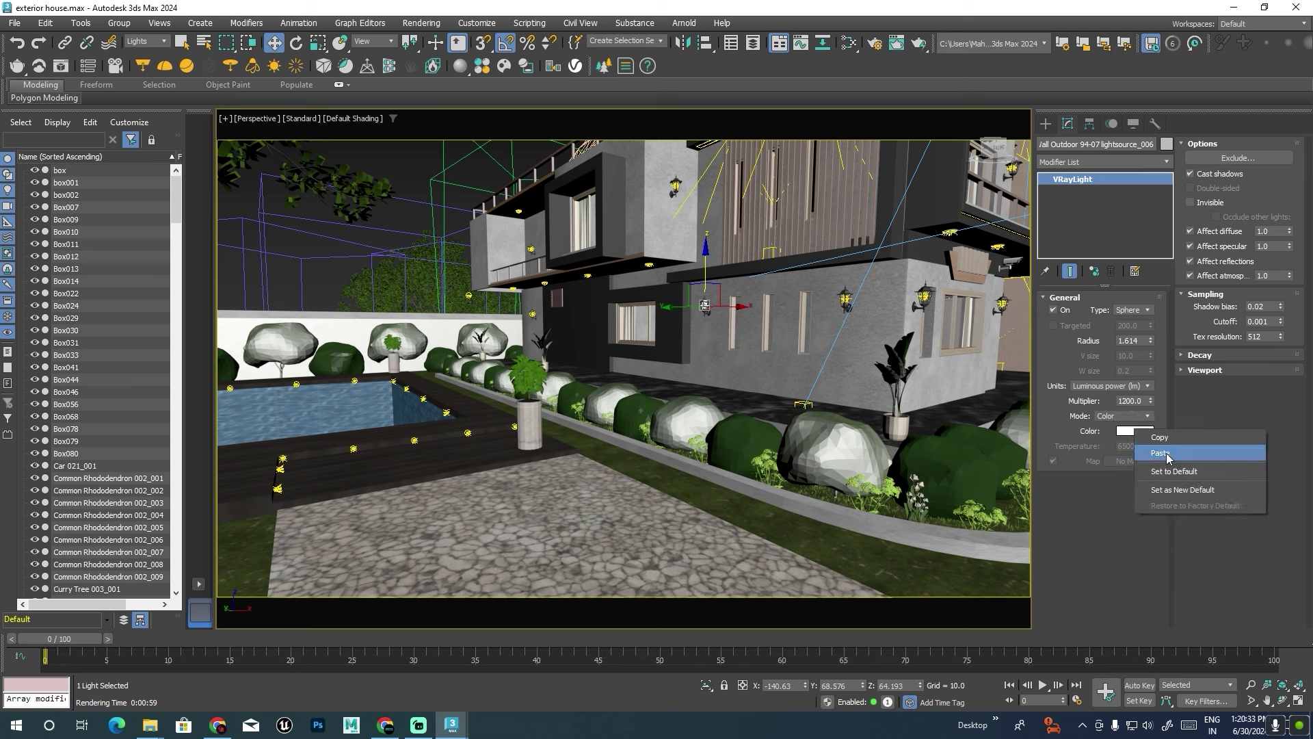
pyautogui.click(1167, 453)
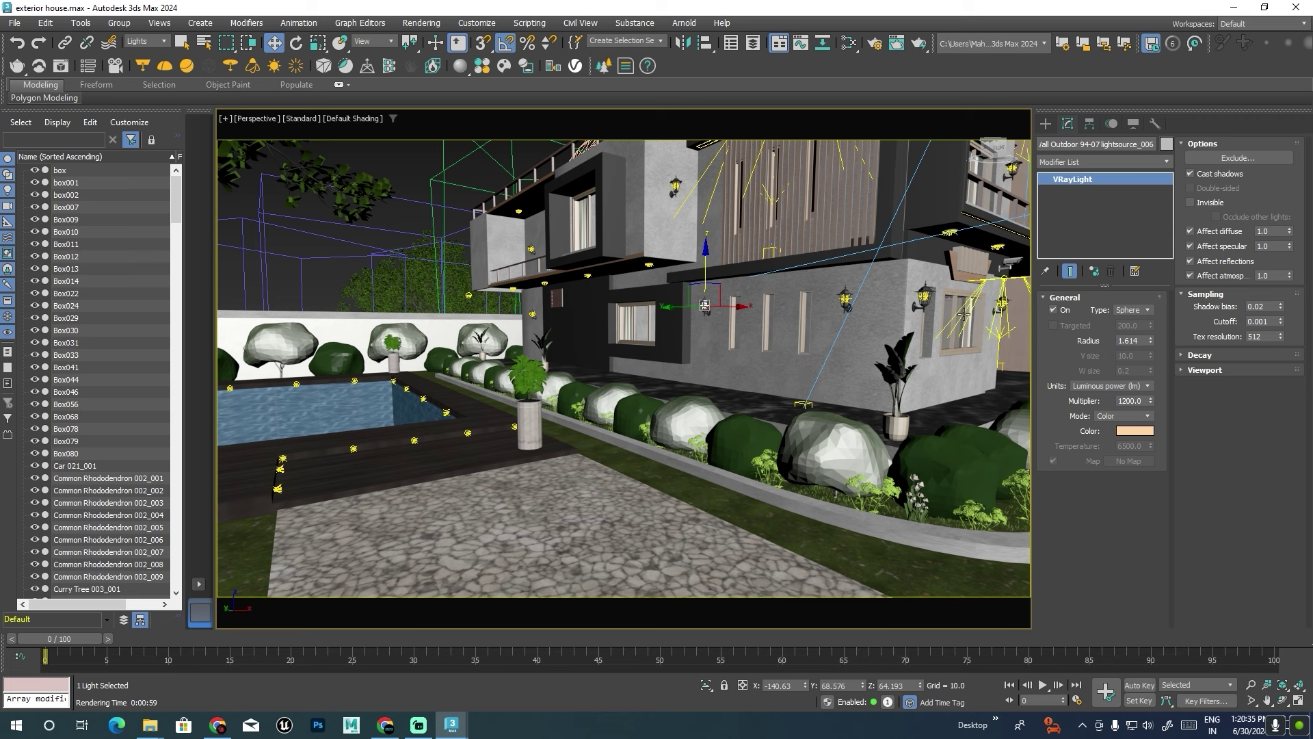
# Paste the peach colour onto VRayLight003 and VRayLight002, then render the camera view.
pyautogui.hotkey('ctrl', 'z')
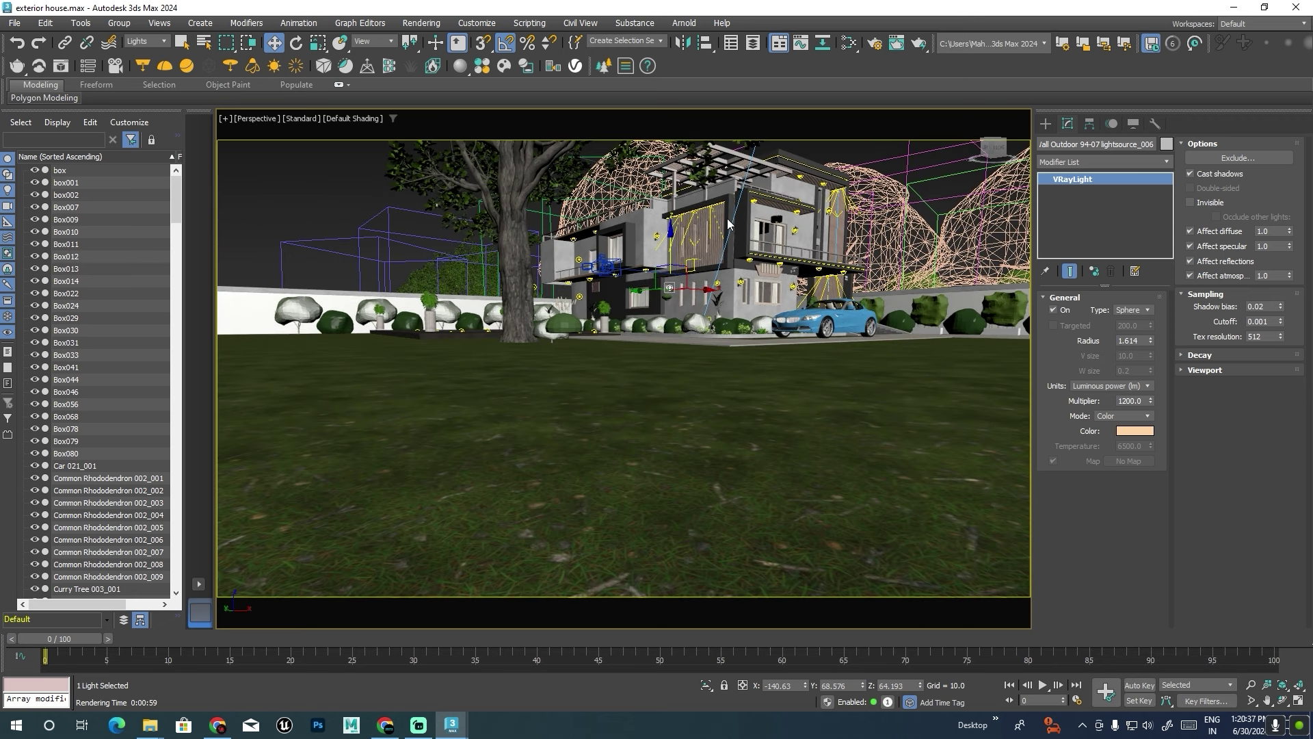
pyautogui.hotkey('ctrl', 'z')
pyautogui.rightClick(1131, 438)
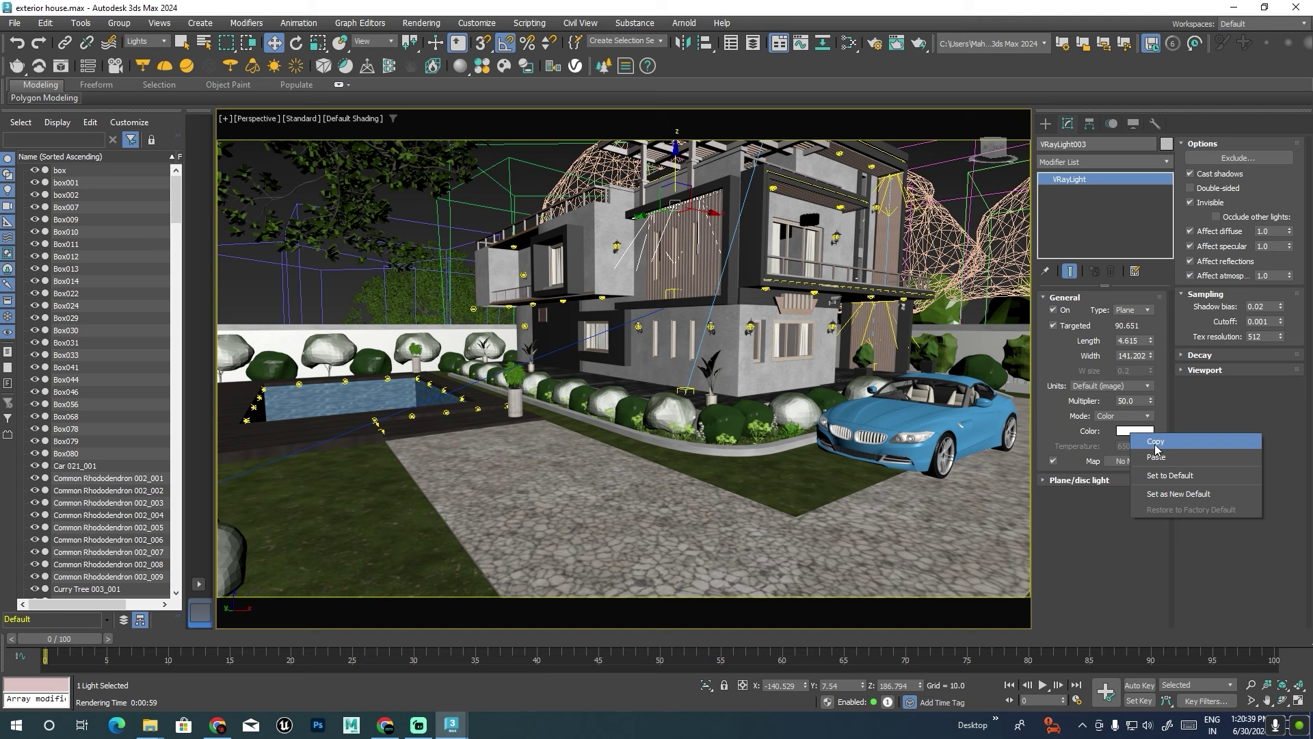
pyautogui.click(1159, 457)
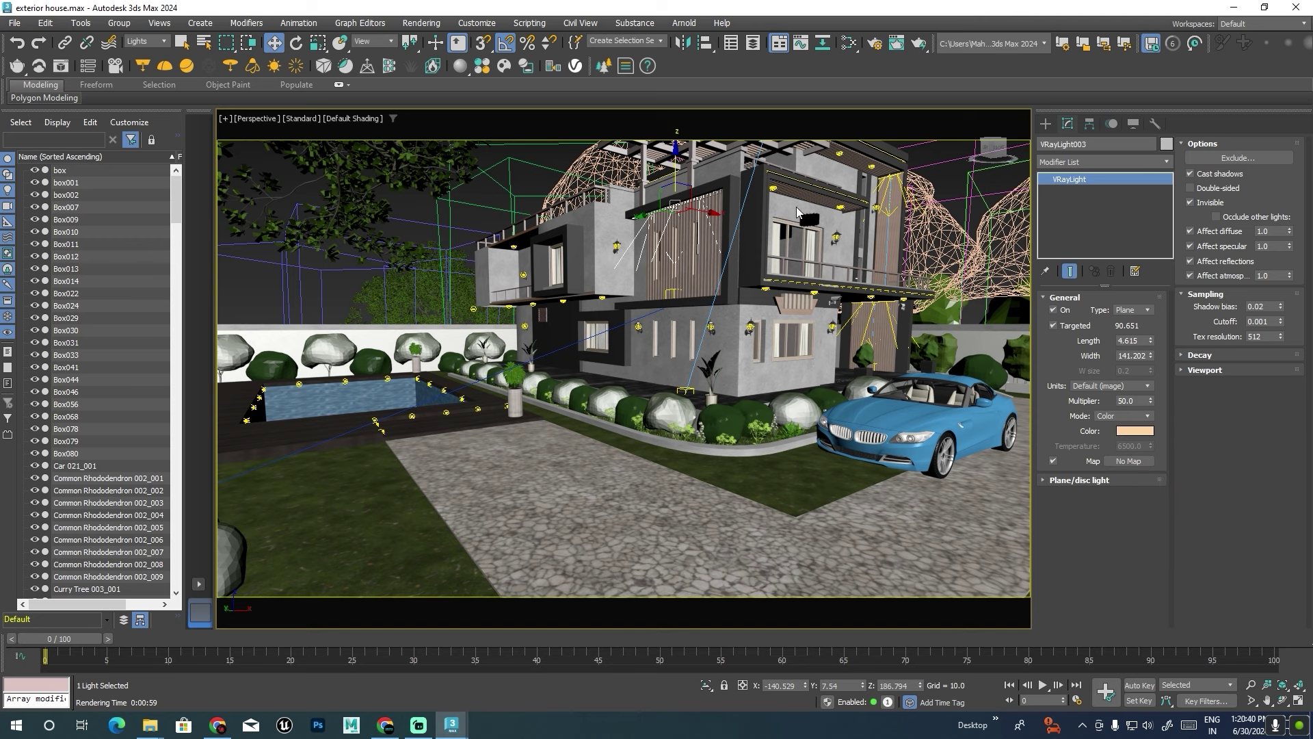
pyautogui.click(890, 327)
pyautogui.rightClick(1124, 431)
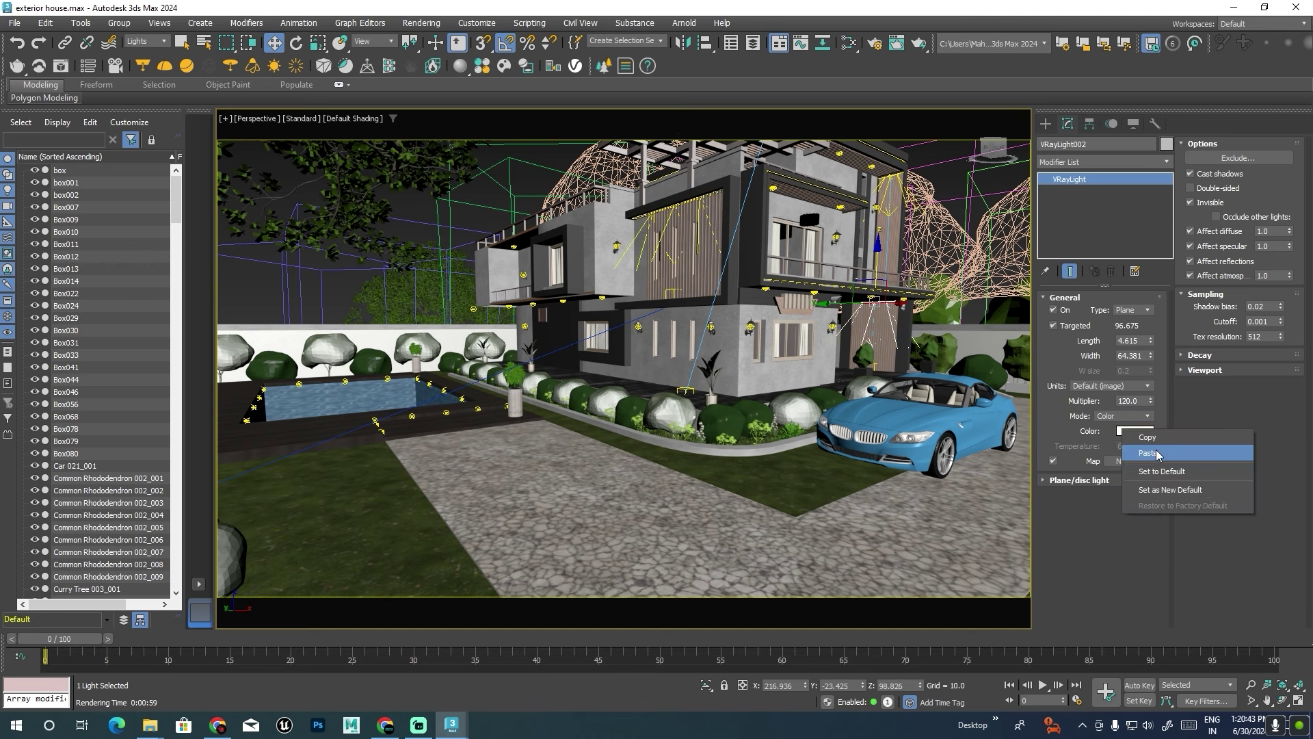
pyautogui.click(1146, 453)
pyautogui.press('c')
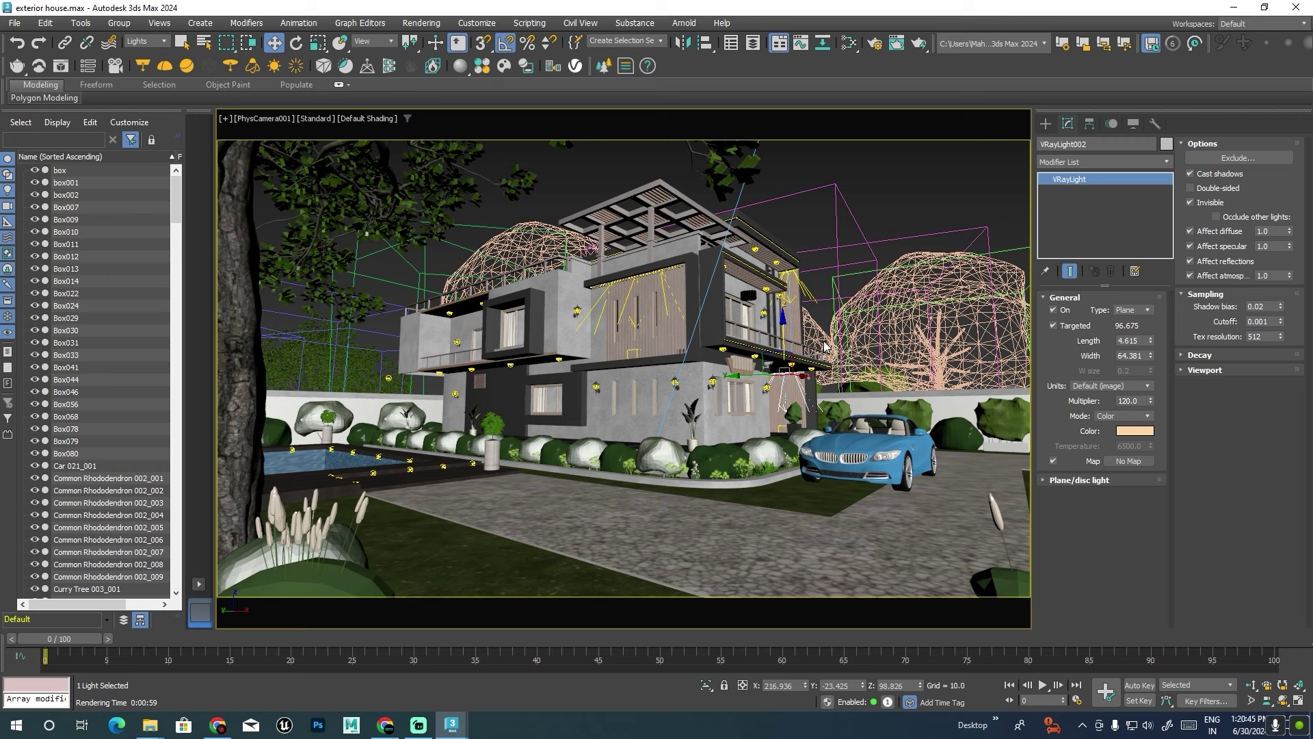
pyautogui.hotkey('shift', 'q')
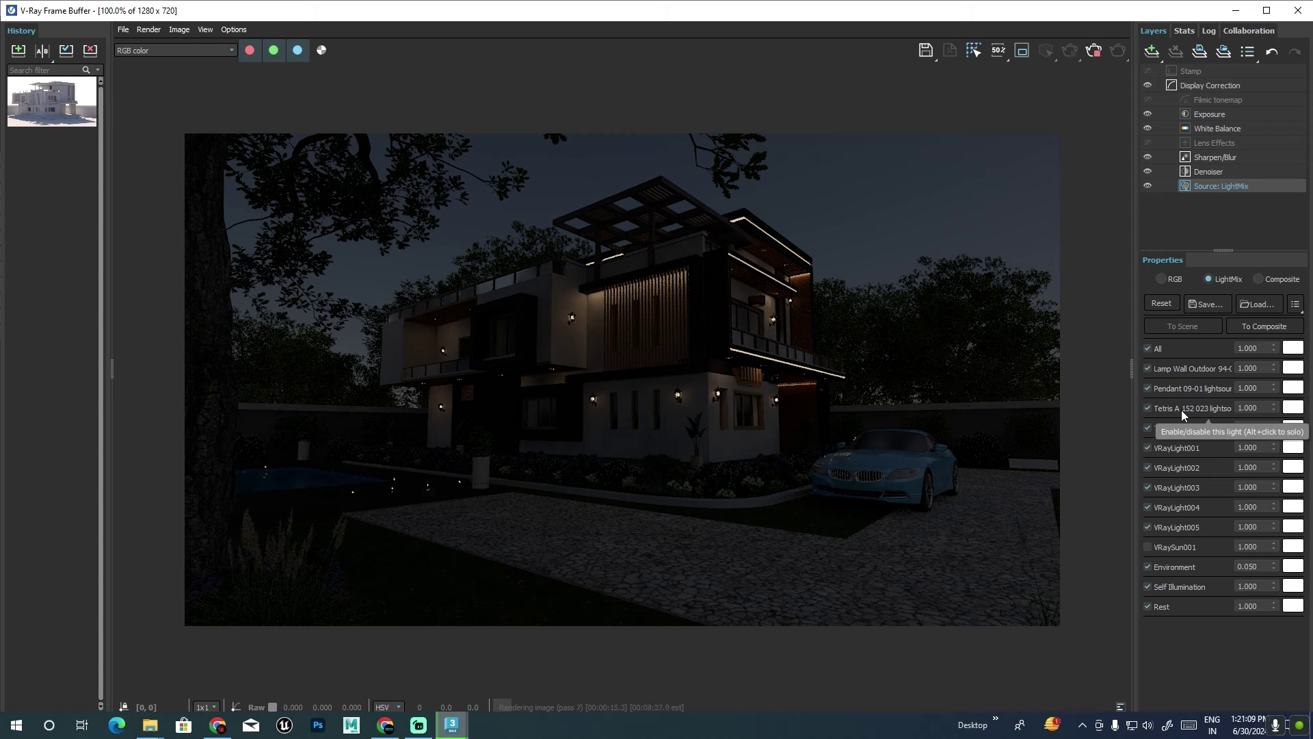
# Turn off Environment and raise Lamp Wall Outdoor to 4.160 in the LightMix.
pyautogui.click(1147, 567)
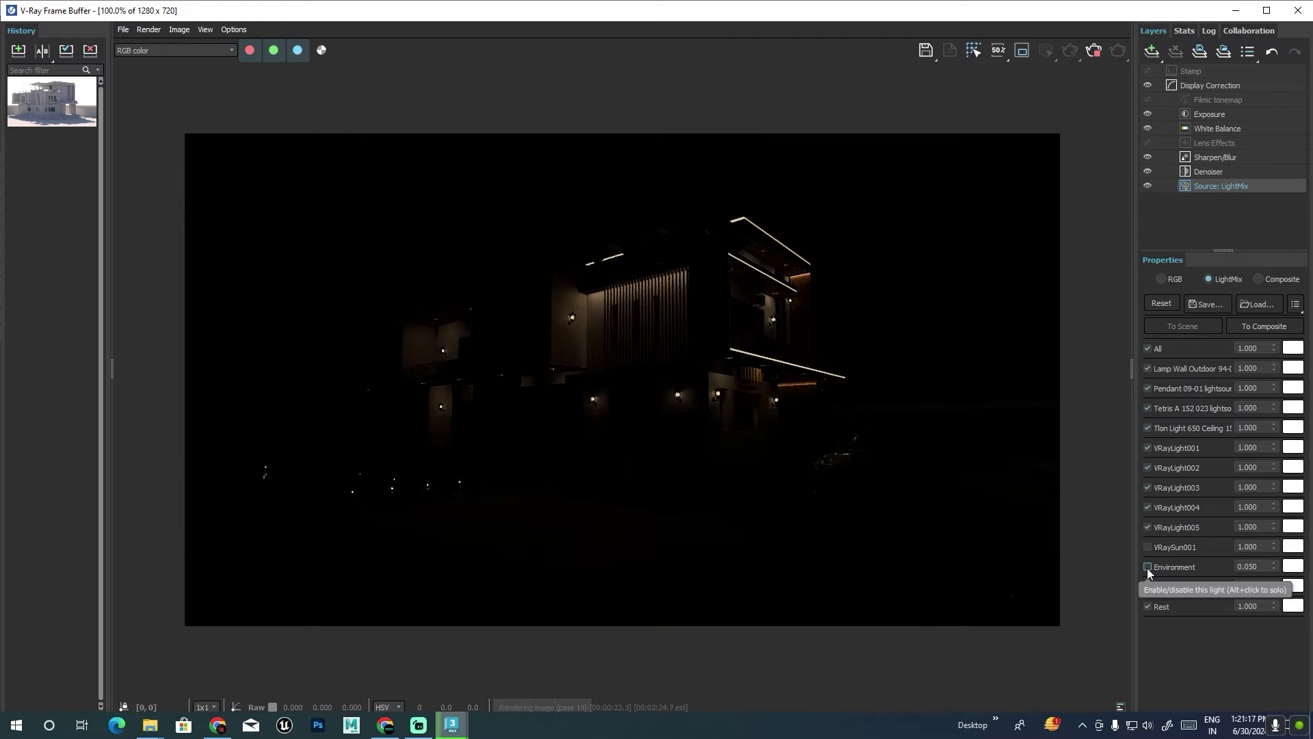
pyautogui.moveTo(1273, 373); pyautogui.dragTo(1271, 276)
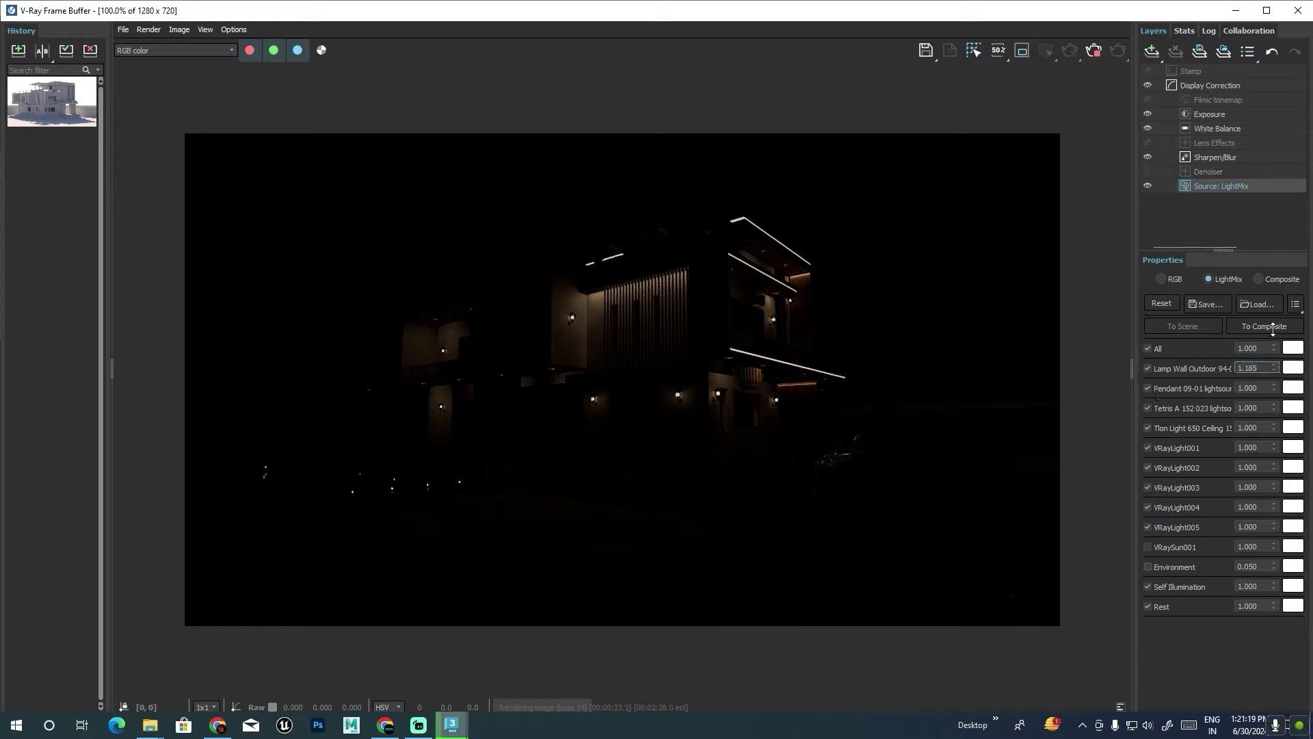
pyautogui.moveTo(1276, 43); pyautogui.dragTo(1281, 628)
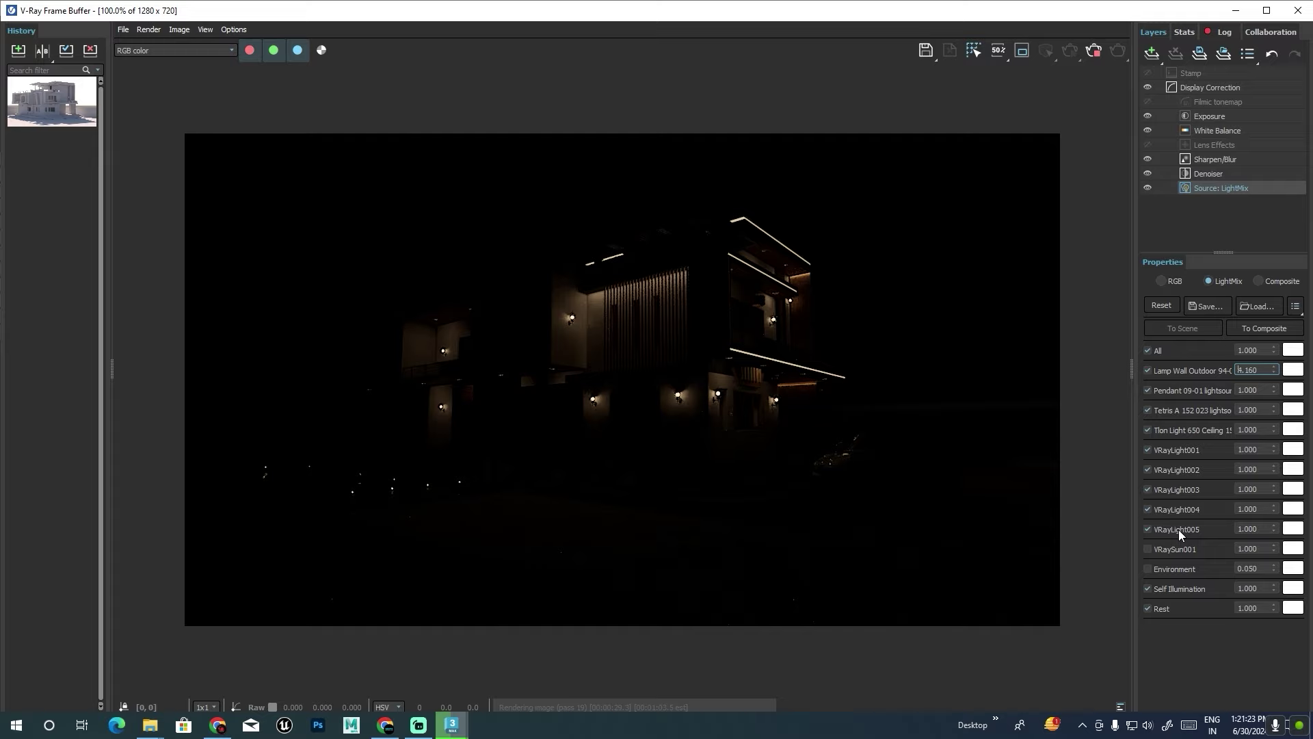
pyautogui.click(1148, 529)
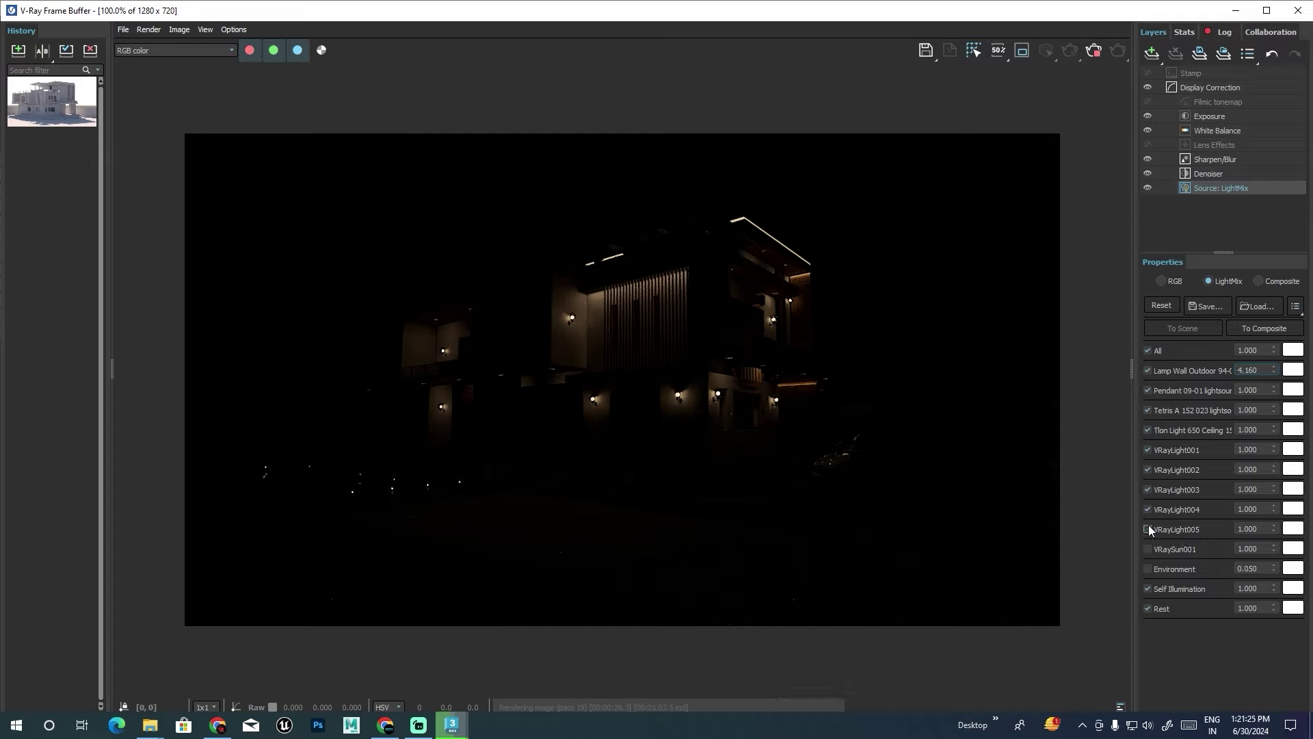
pyautogui.click(1148, 529)
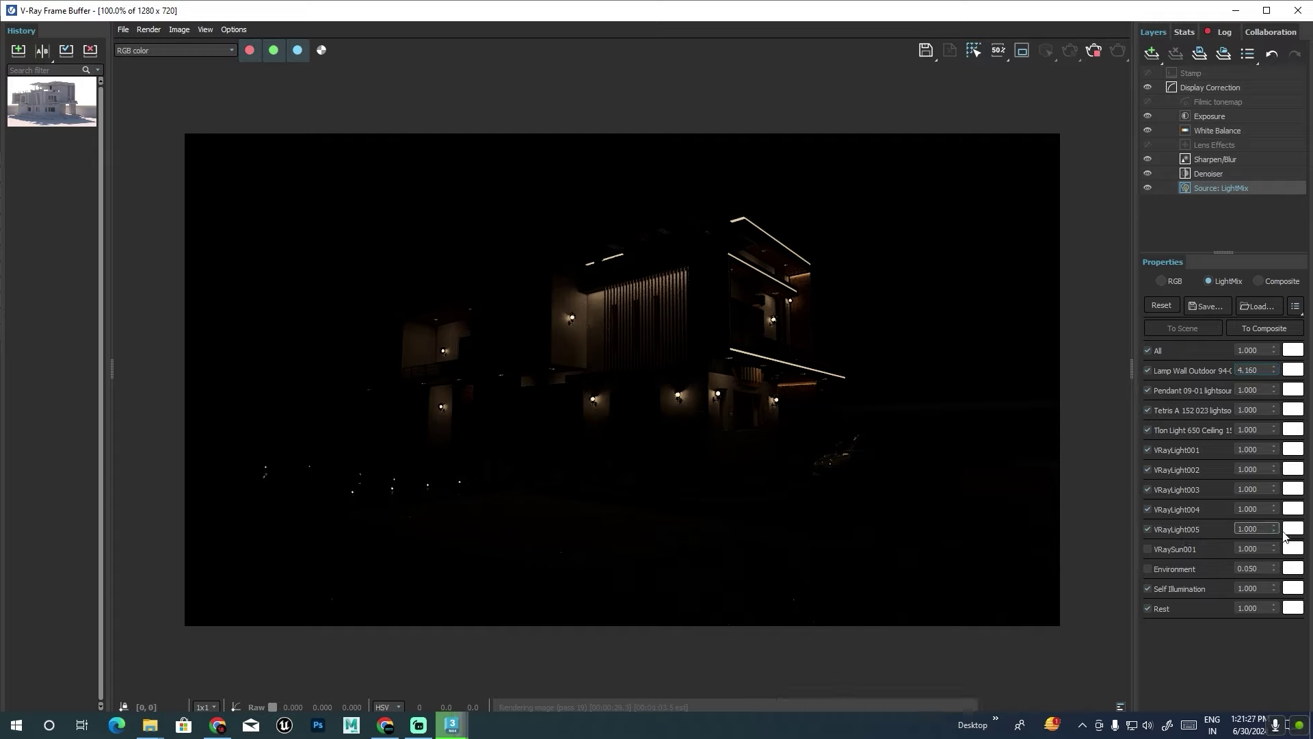
# Set VRayLight005 and VRayLight004 LightMix intensities to 10.
pyautogui.doubleClick(1238, 528)
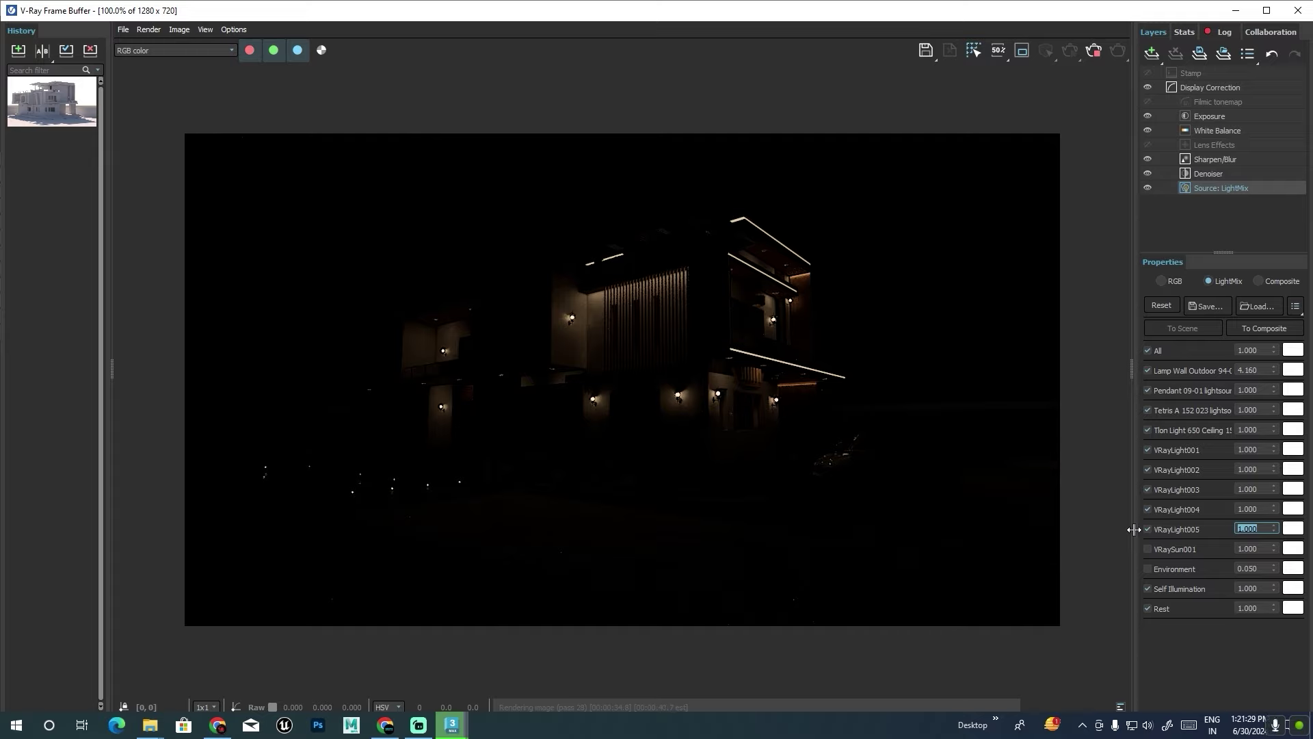
pyautogui.write('10')
pyautogui.press('Return')
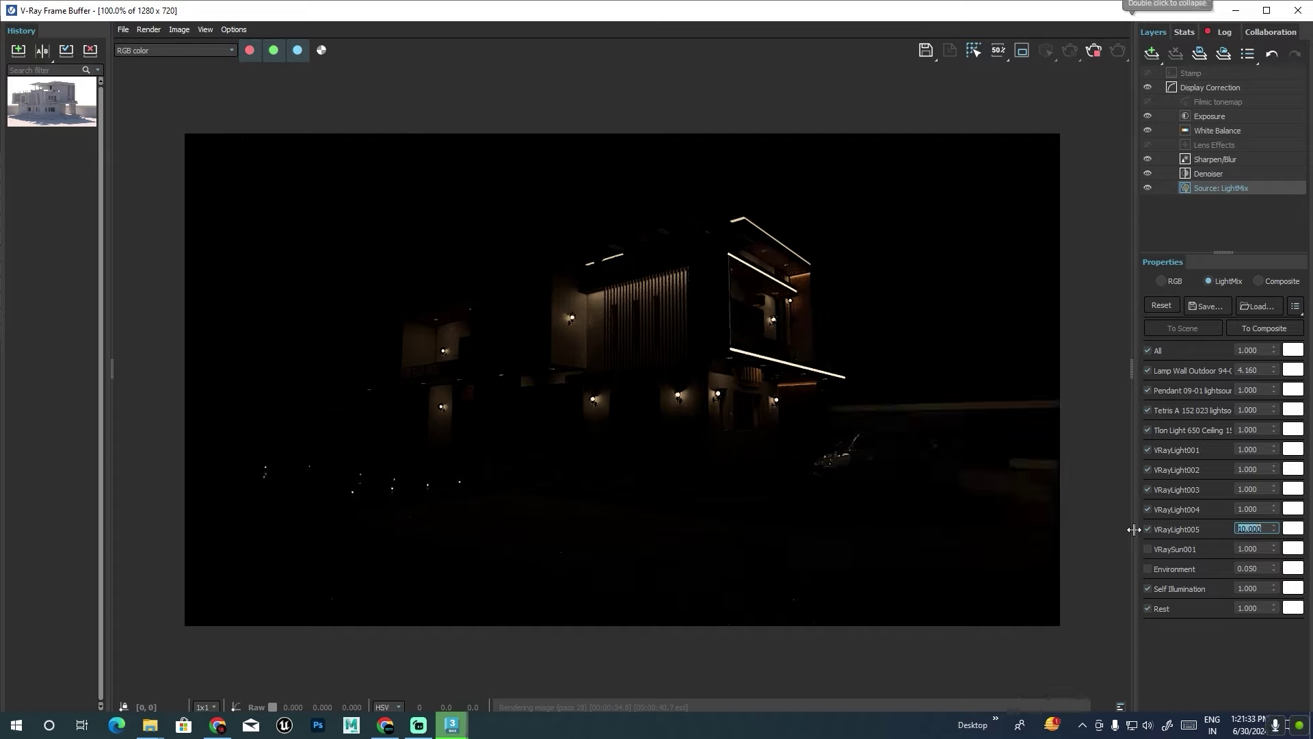
pyautogui.doubleClick(1245, 509)
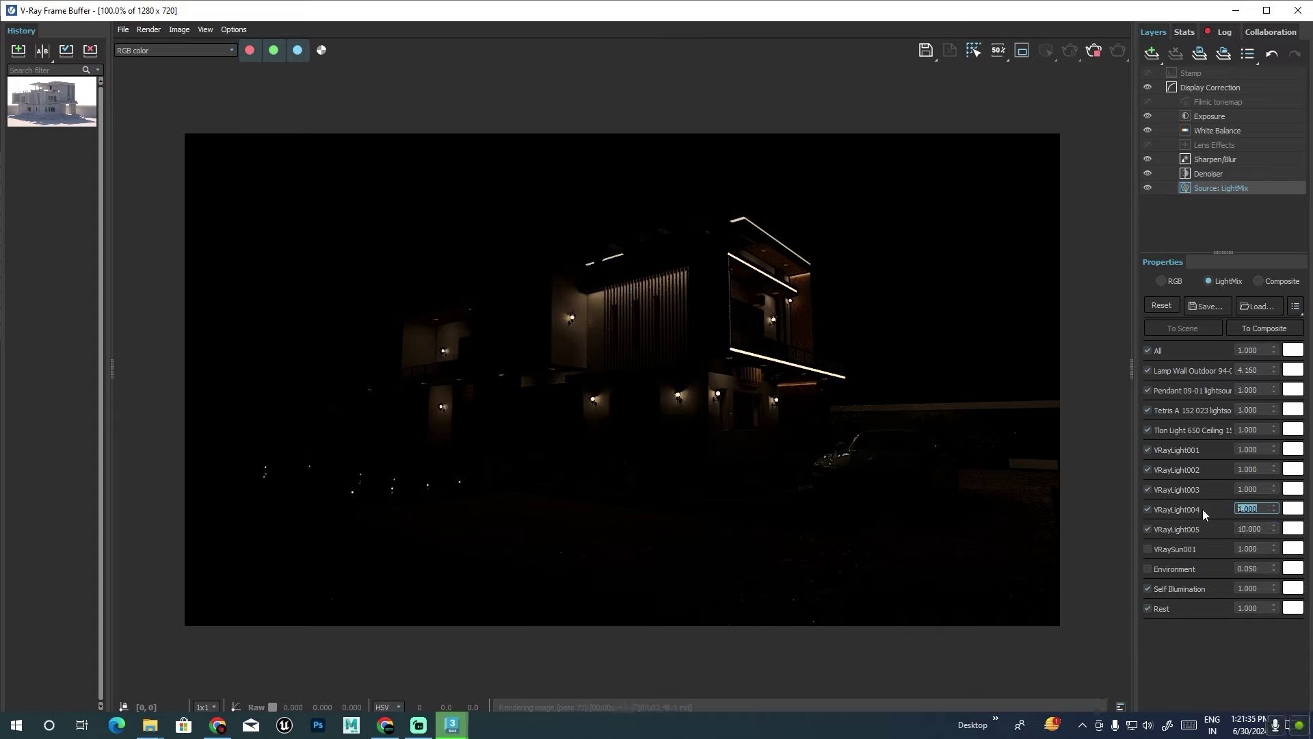
pyautogui.write('10')
pyautogui.press('Return')
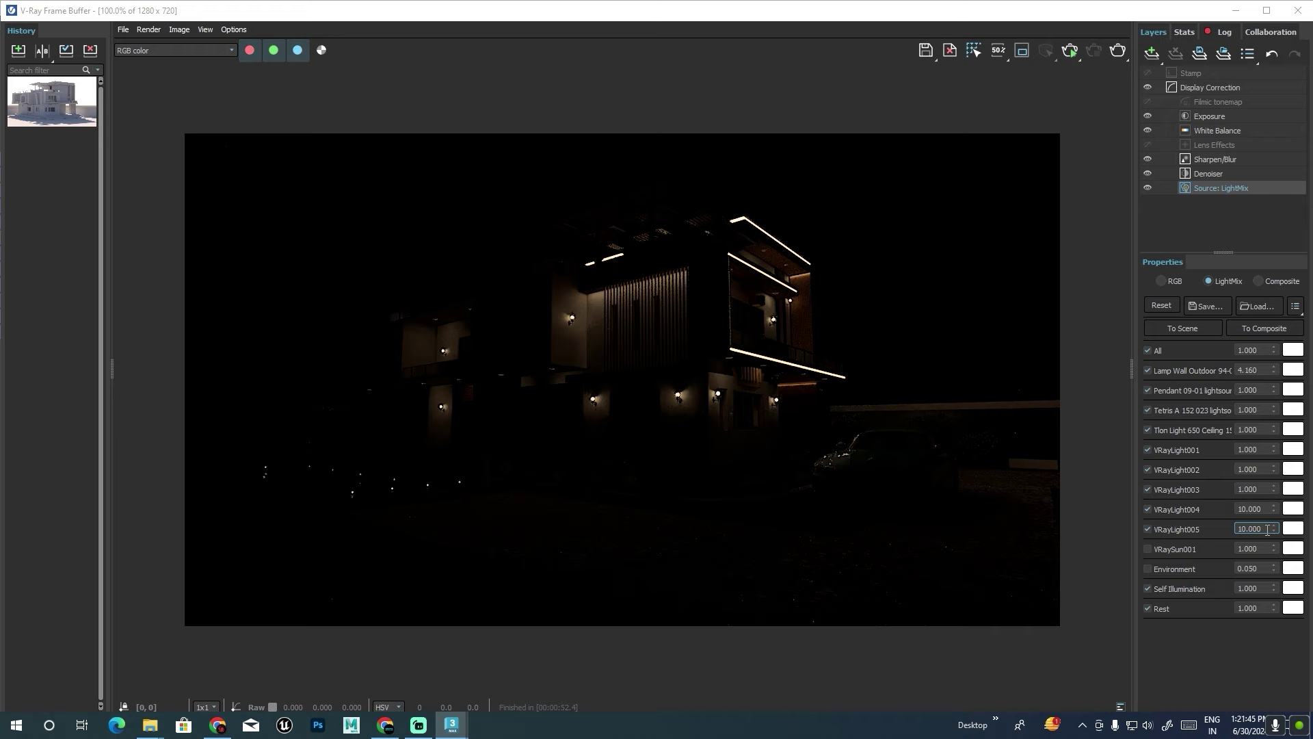
# Reset VRayLight005, VRayLight004 and Lamp Wall Outdoor intensities back to 1.
pyautogui.moveTo(1267, 530); pyautogui.dragTo(1168, 535)
pyautogui.write('0.000')
pyautogui.press('Return')
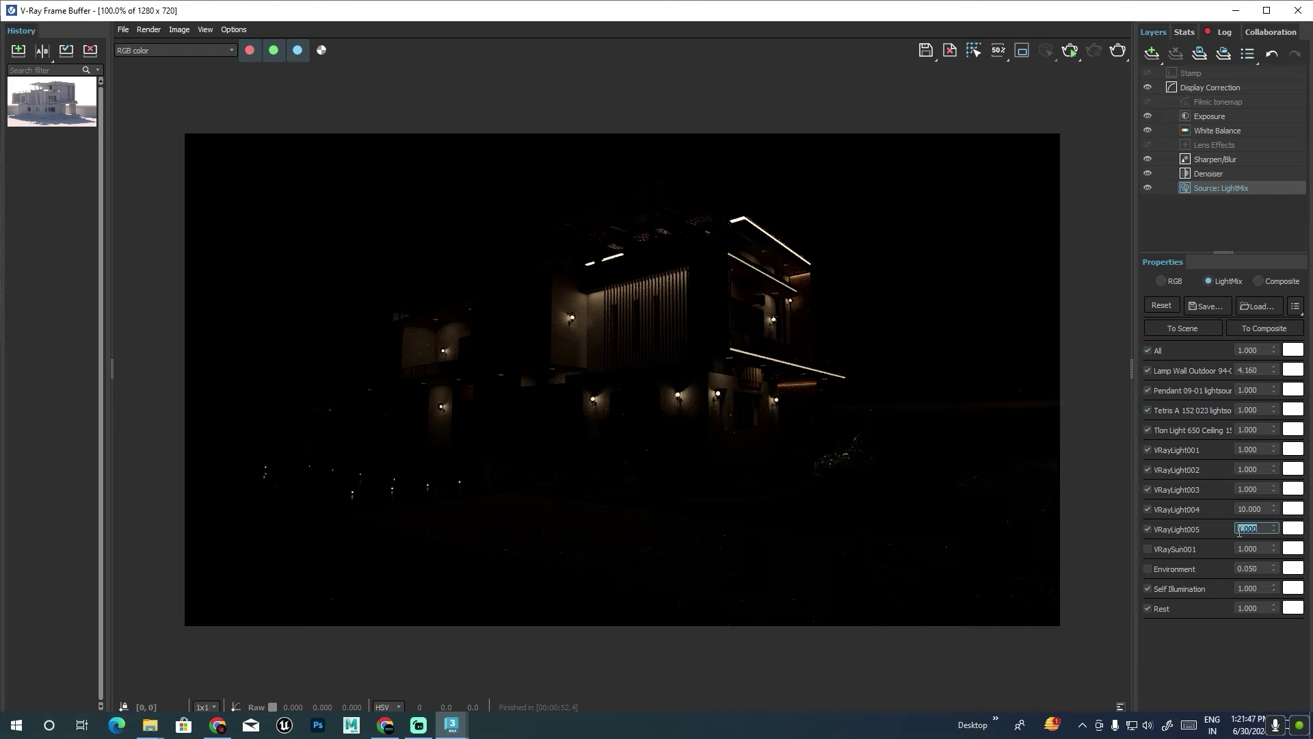
pyautogui.moveTo(1264, 568); pyautogui.dragTo(1204, 573)
pyautogui.write('1')
pyautogui.press('Return')
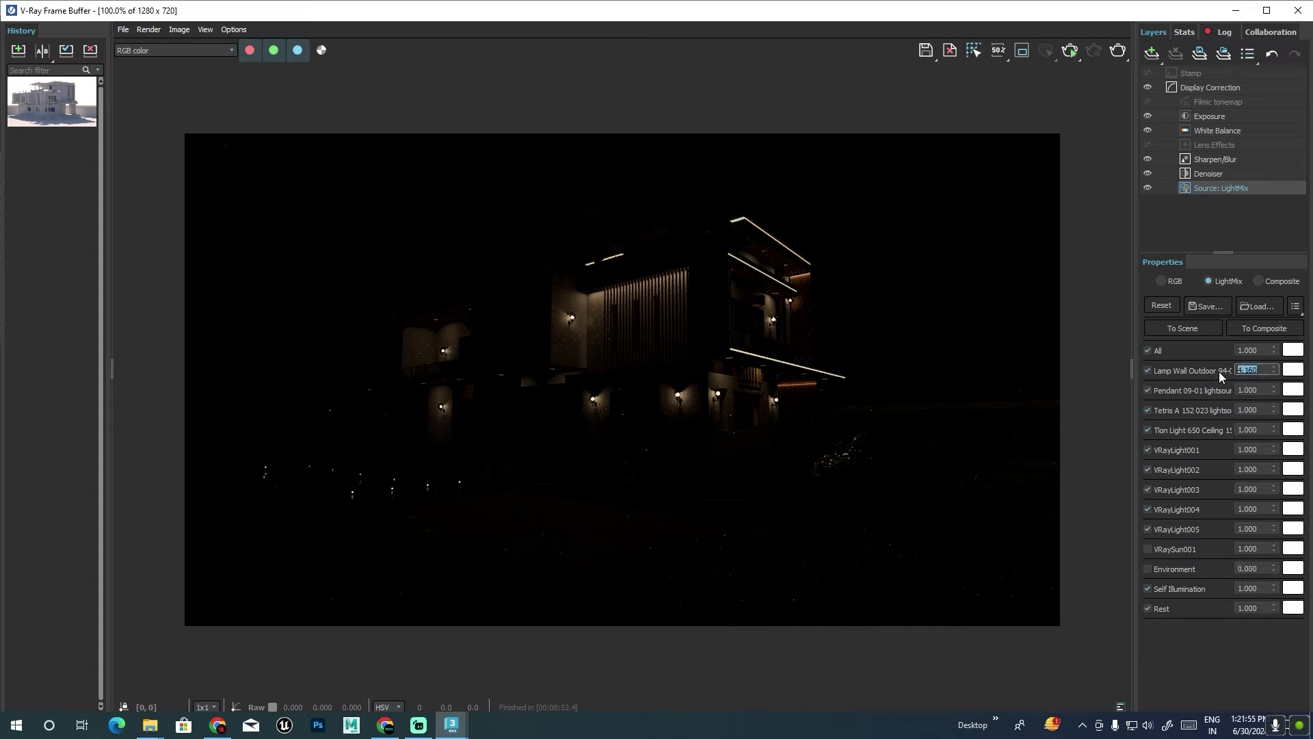
pyautogui.write('1')
pyautogui.press('Return')
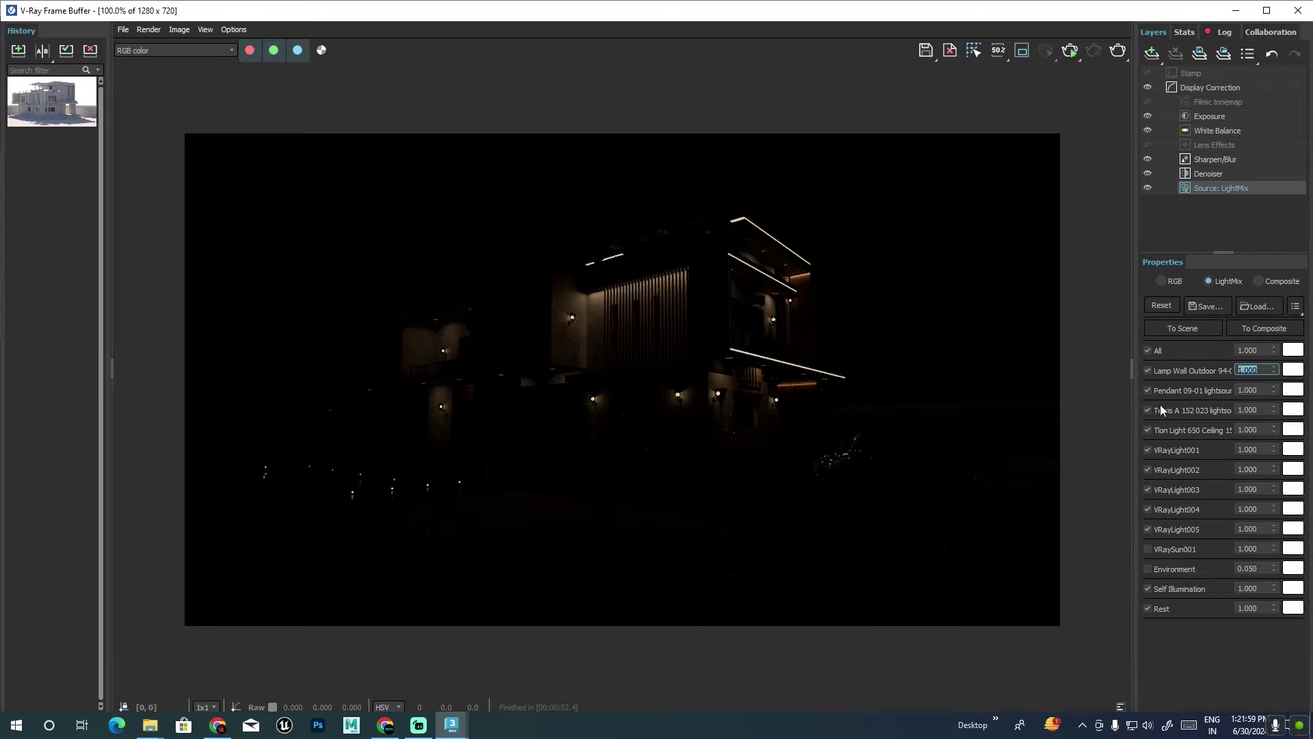
# Close the render window, select VRayLight003, and orbit a free Perspective view over the house.
pyautogui.click(1297, 10)
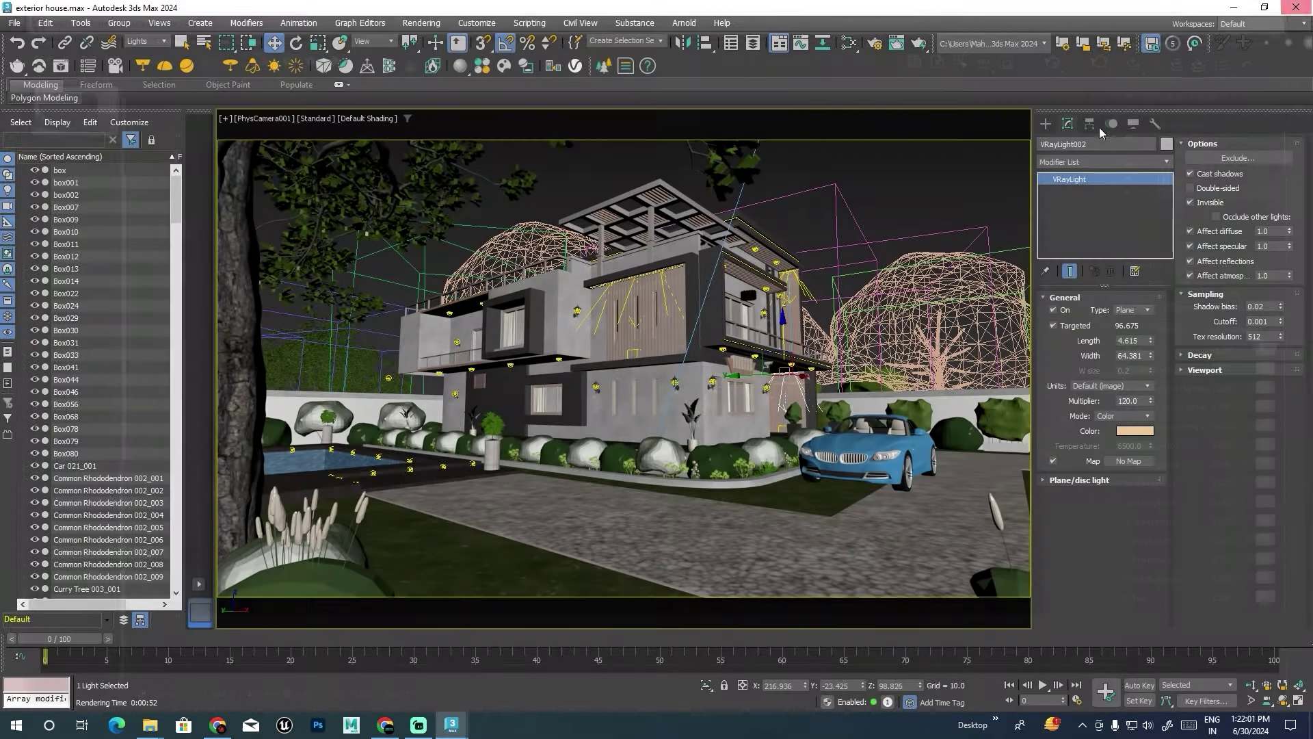
pyautogui.click(636, 275)
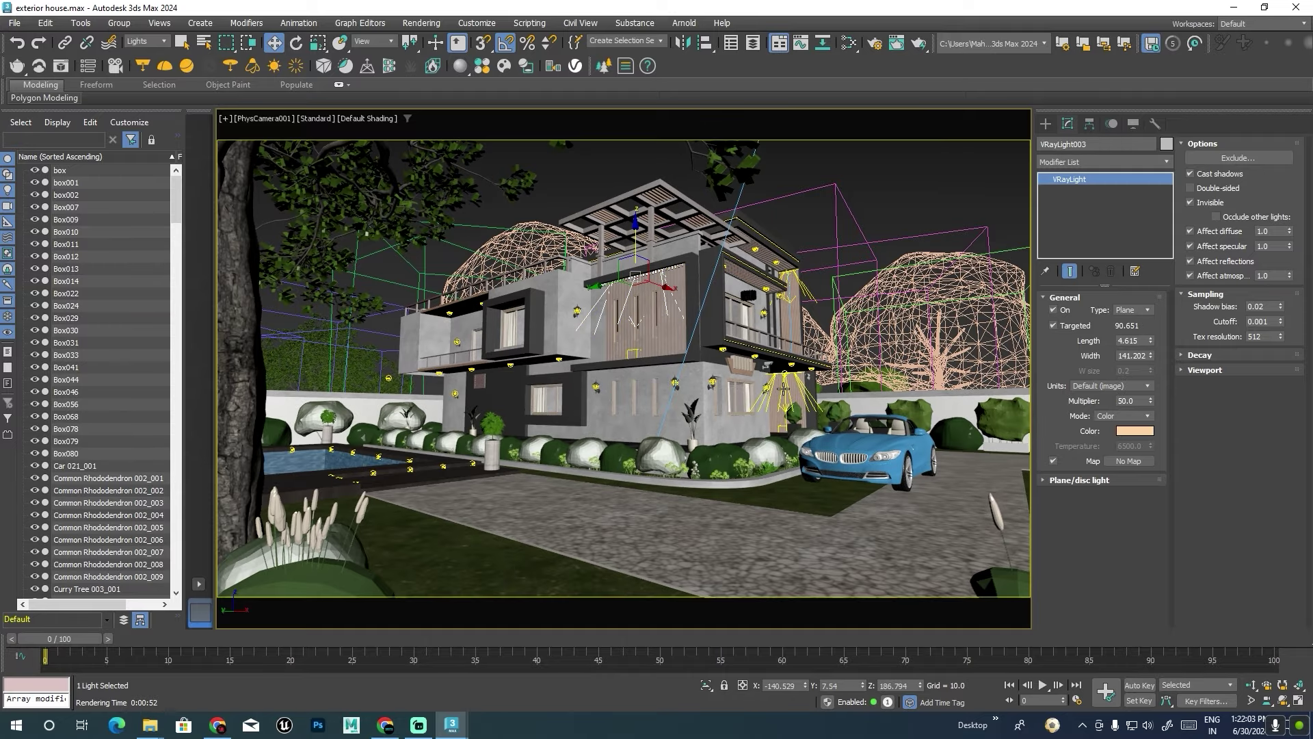
pyautogui.press('p')
pyautogui.scroll(-5, 782, 388)
pyautogui.keyDown('alt'); pyautogui.moveTo(781, 388); pyautogui.dragTo(736, 409, button='middle'); pyautogui.keyUp('alt')
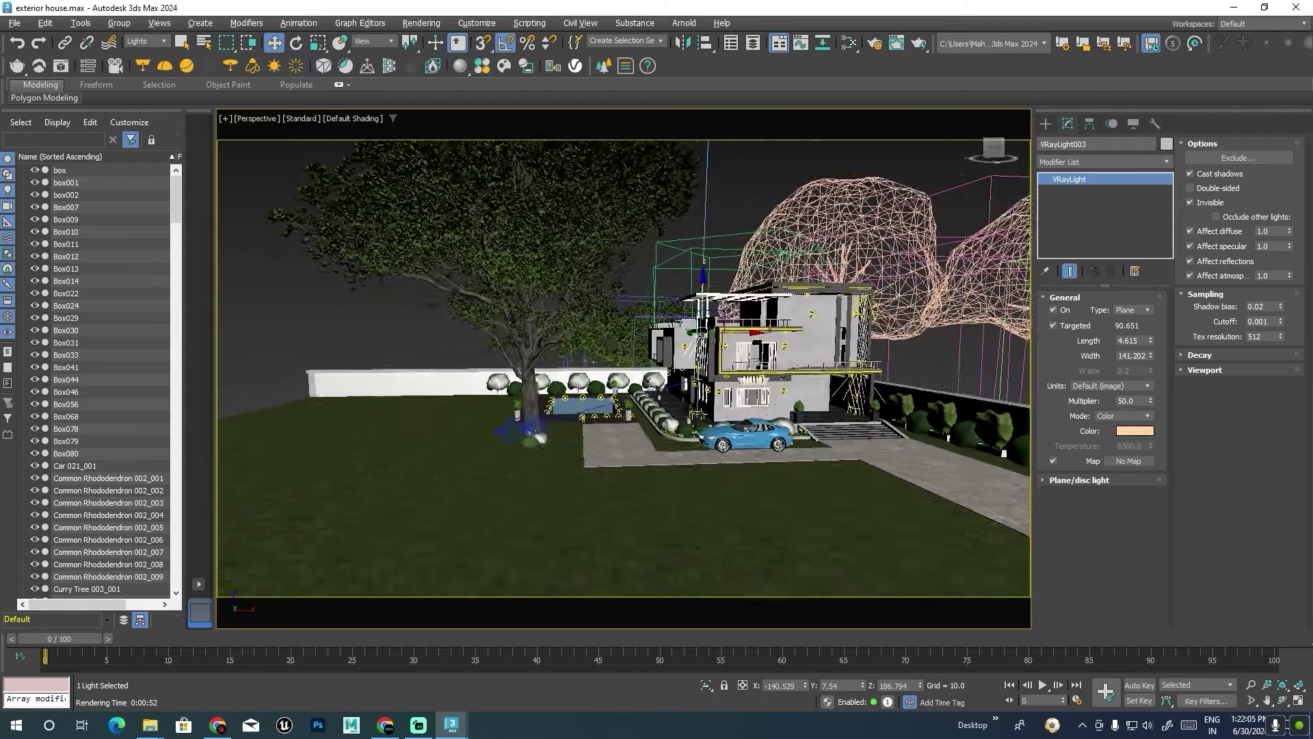
pyautogui.scroll(5, 737, 409)
pyautogui.scroll(3, 737, 409)
pyautogui.scroll(-2, 736, 410)
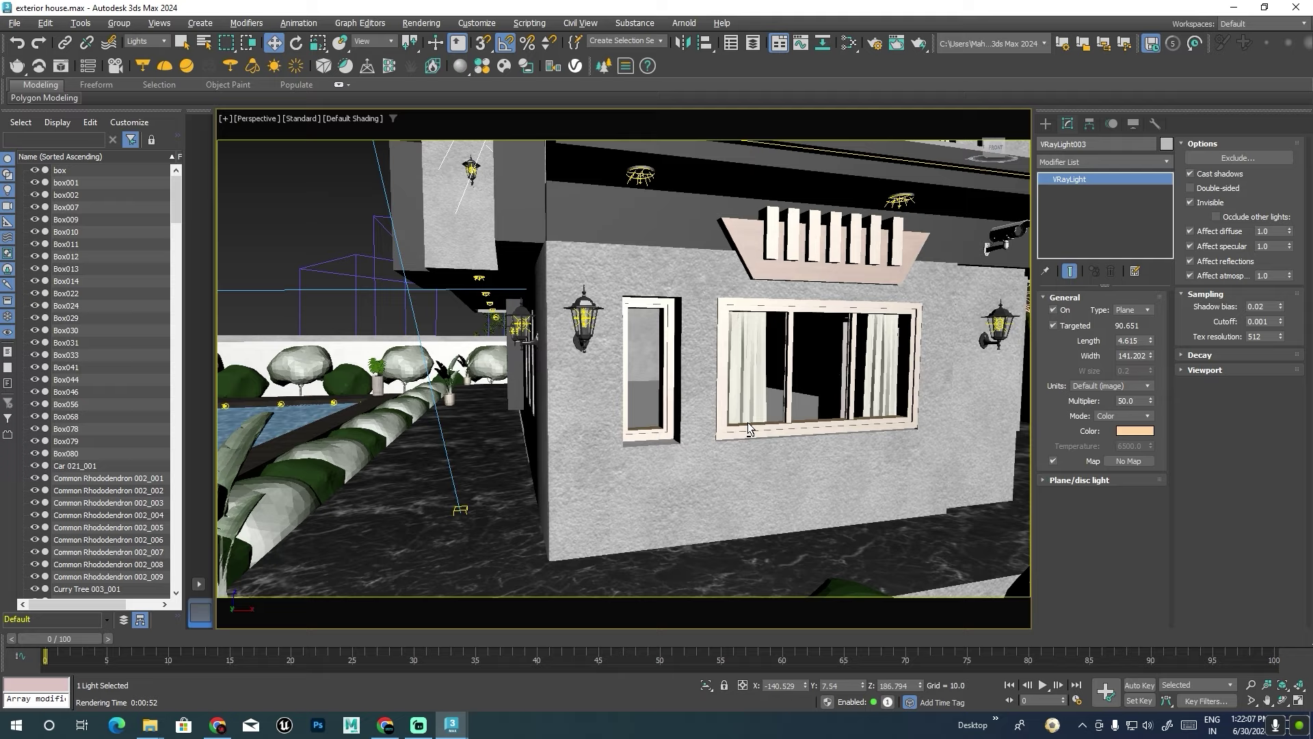
pyautogui.scroll(-5, 736, 397)
pyautogui.scroll(1, 742, 390)
pyautogui.scroll(1, 749, 385)
pyautogui.scroll(3, 751, 354)
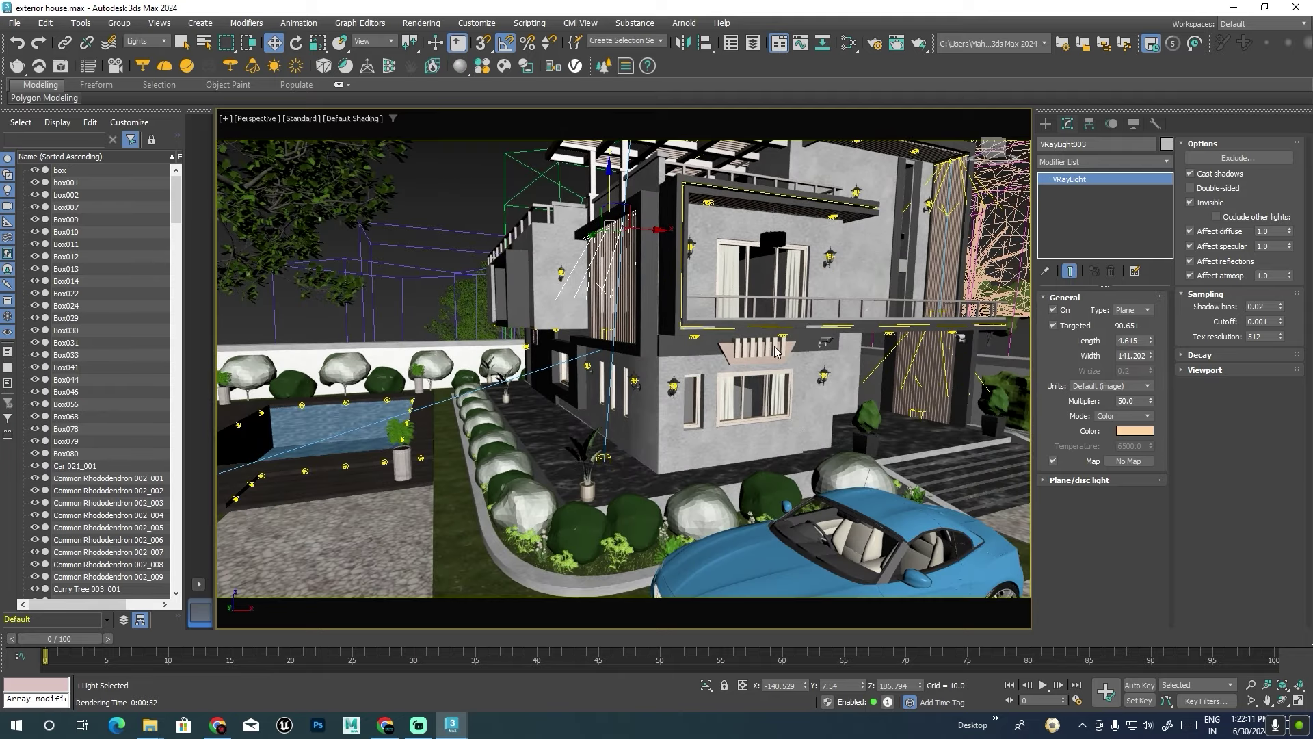
# Maximize the Top view and zoom in on the house plan.
pyautogui.hotkey('alt', 'w')
pyautogui.middleClick(564, 261)
pyautogui.hotkey('alt', 'w')
pyautogui.scroll(2, 649, 281)
pyautogui.scroll(2, 787, 288)
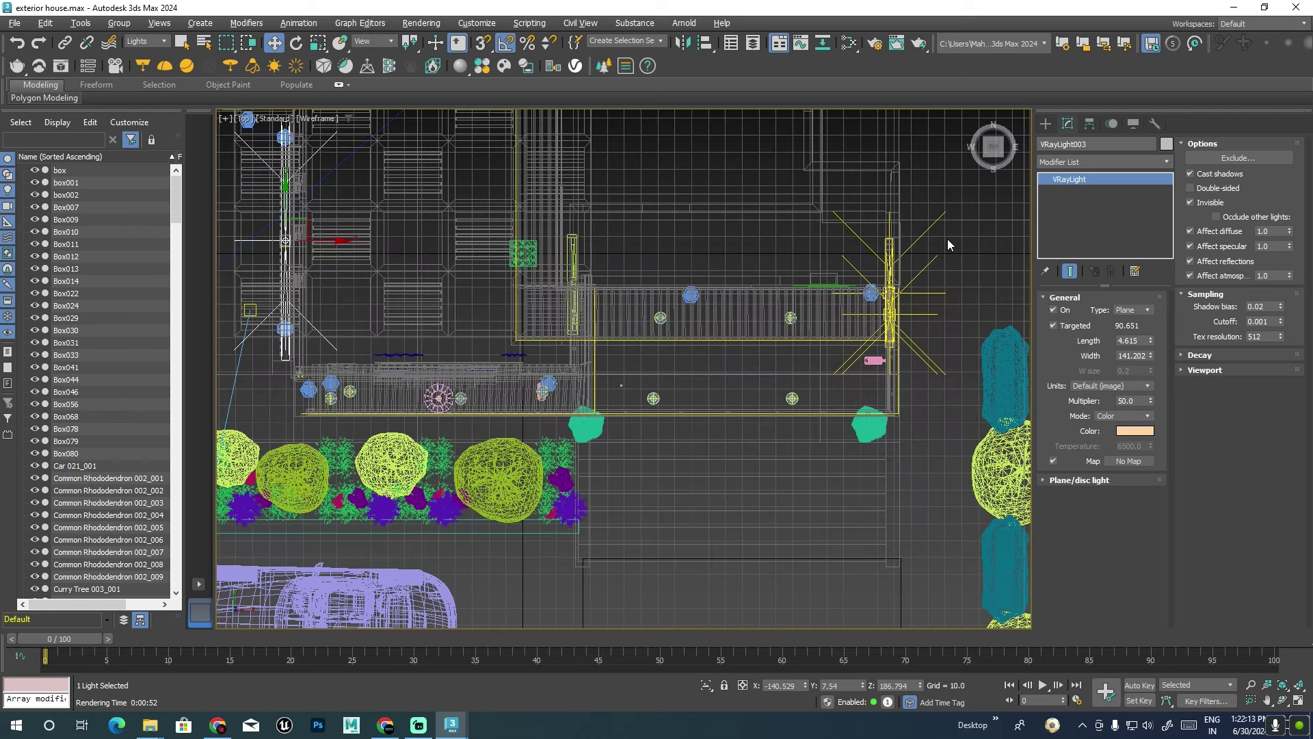
# Draw a new V-Ray plane light, VRayLight006, over the ground-floor window in the Top view.
pyautogui.click(1046, 123)
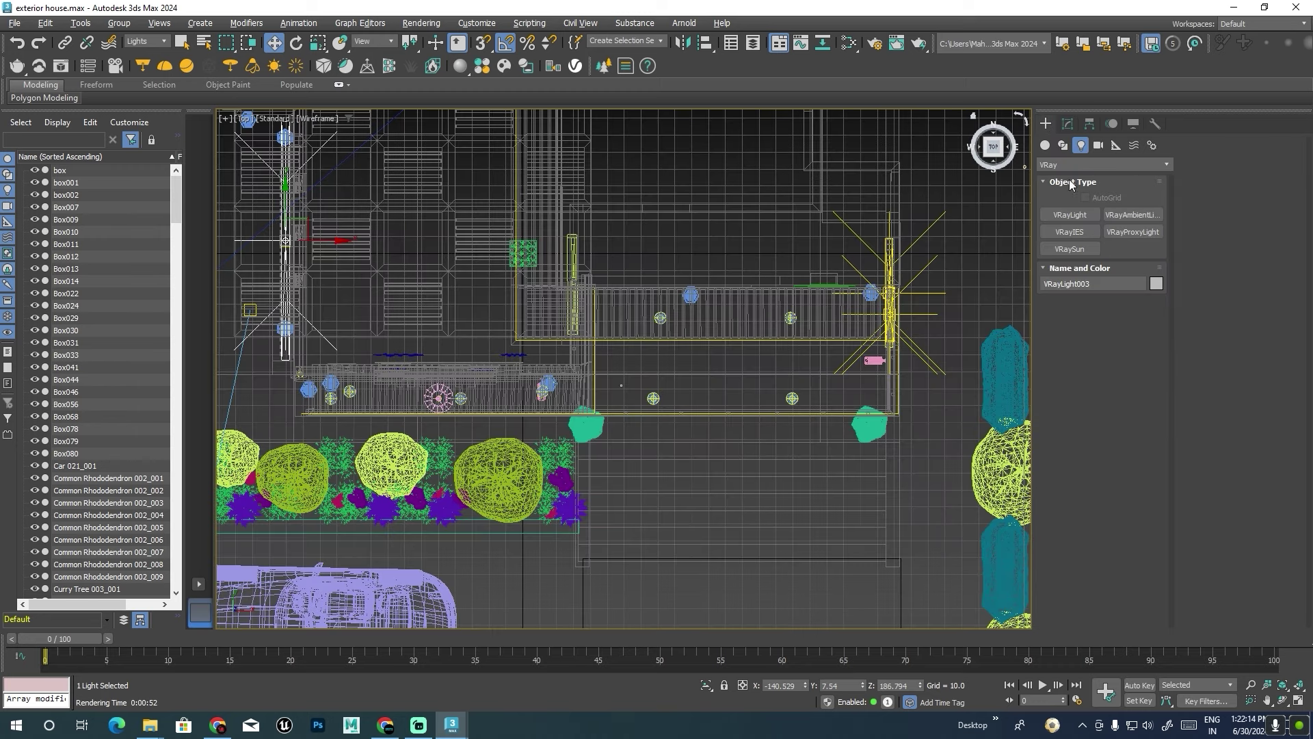
pyautogui.click(1066, 216)
pyautogui.moveTo(609, 385); pyautogui.dragTo(730, 403, button='middle')
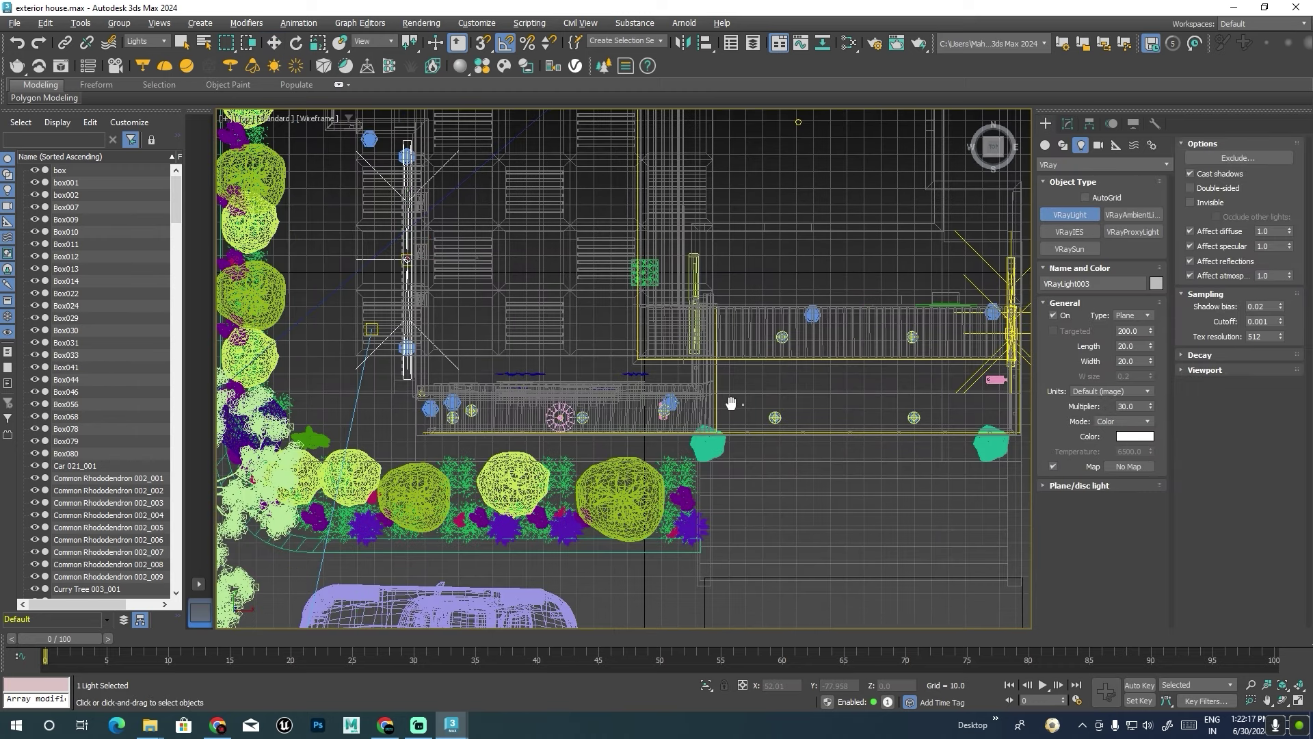
pyautogui.scroll(1, 731, 404)
pyautogui.scroll(1, 731, 404)
pyautogui.scroll(1, 730, 404)
pyautogui.moveTo(525, 312); pyautogui.dragTo(708, 360)
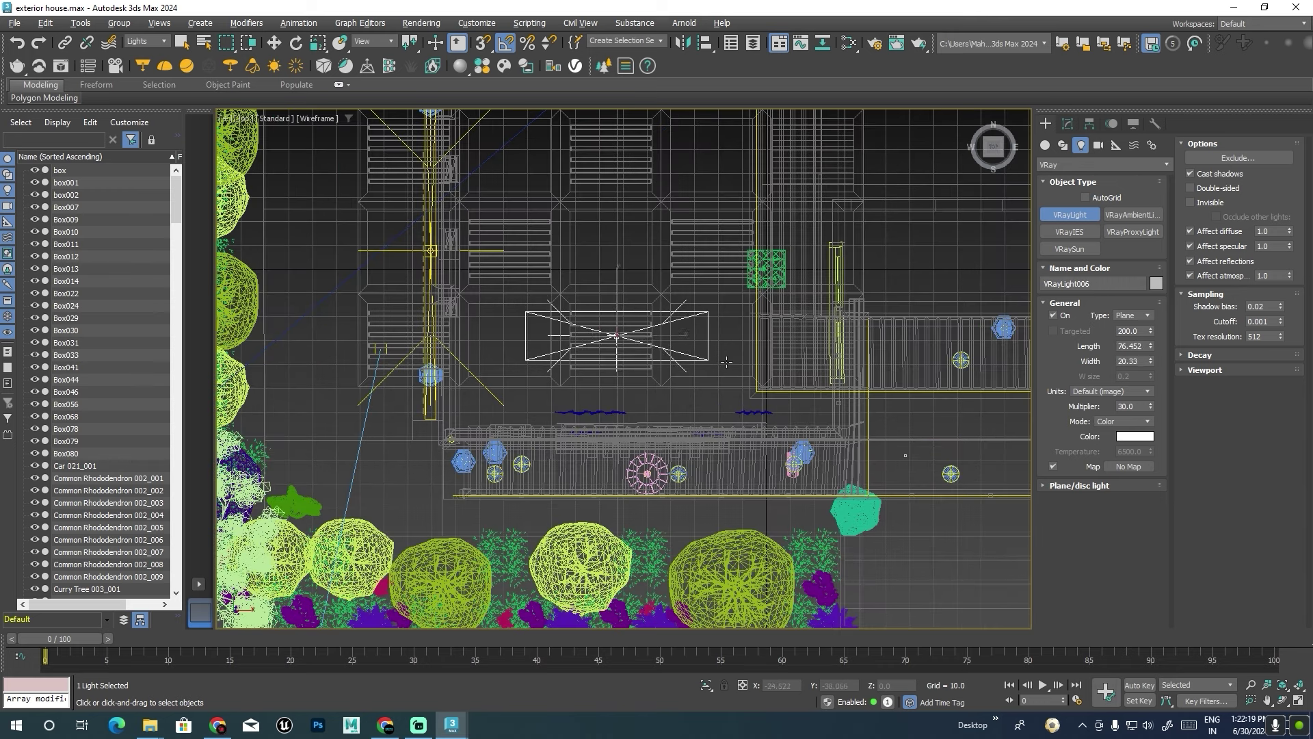
pyautogui.press('w')
pyautogui.hotkey('alt', 'w')
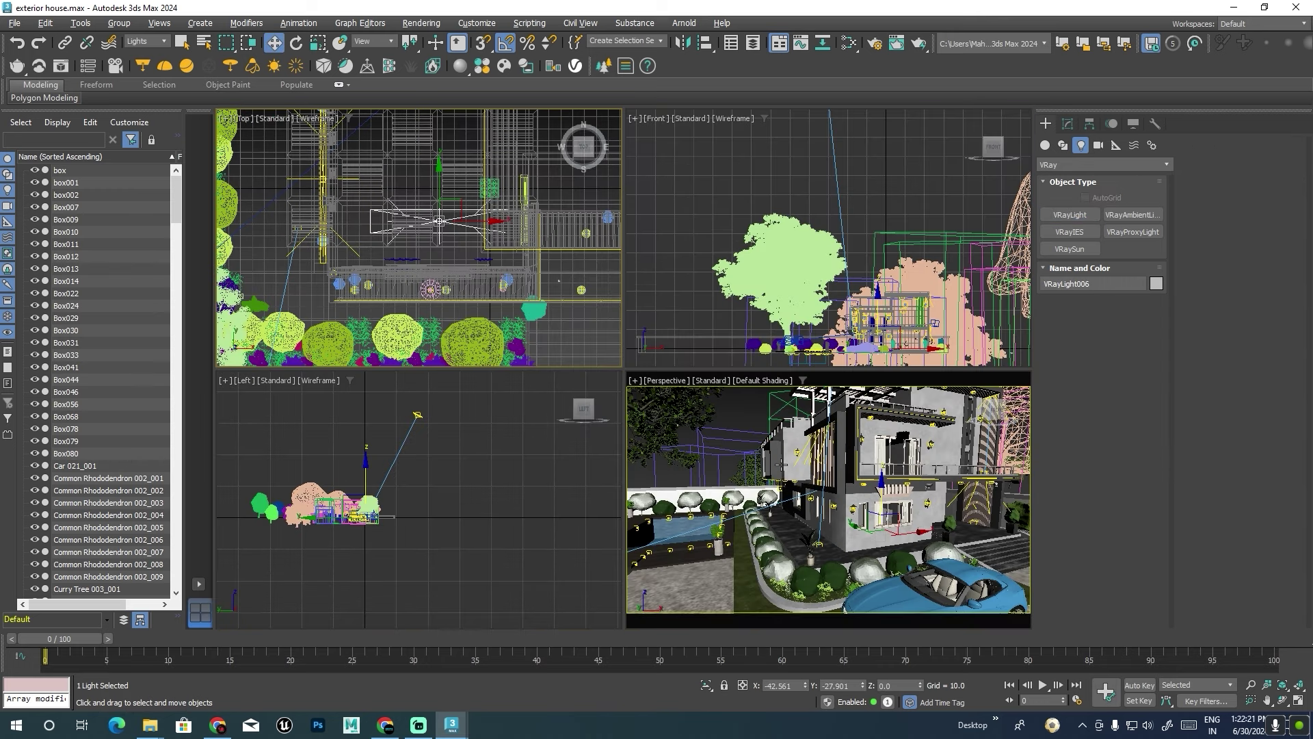
pyautogui.hotkey('alt', 'w')
# Raise VRayLight006 above the window and set its colour to pure white.
pyautogui.moveTo(731, 397); pyautogui.dragTo(731, 343)
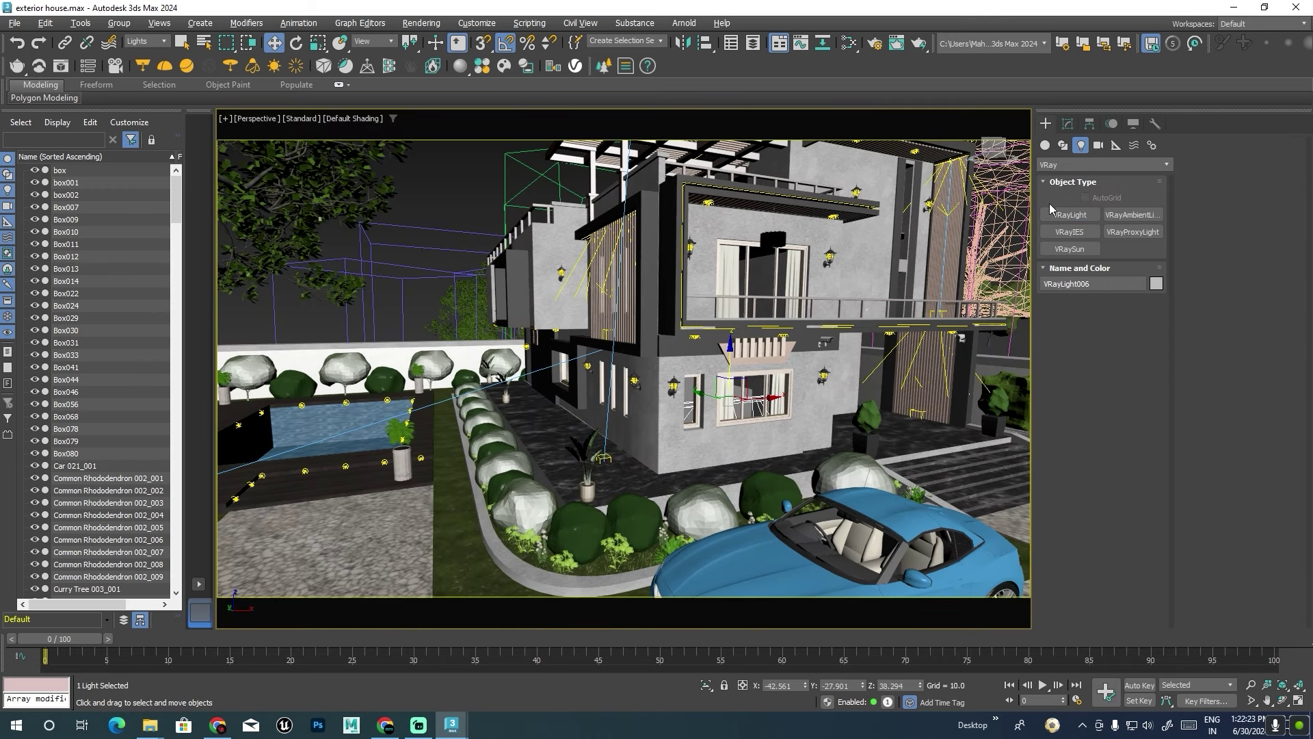
pyautogui.click(1068, 124)
pyautogui.rightClick(1129, 431)
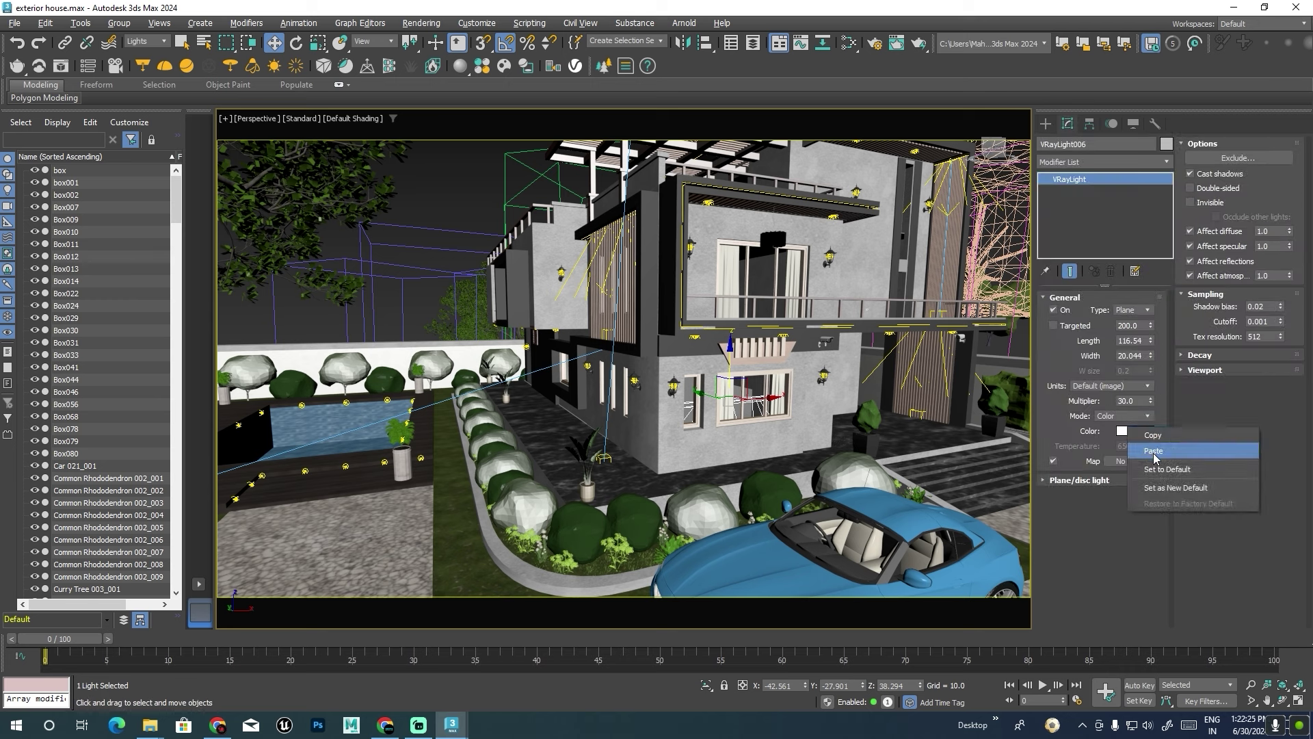
pyautogui.click(1155, 452)
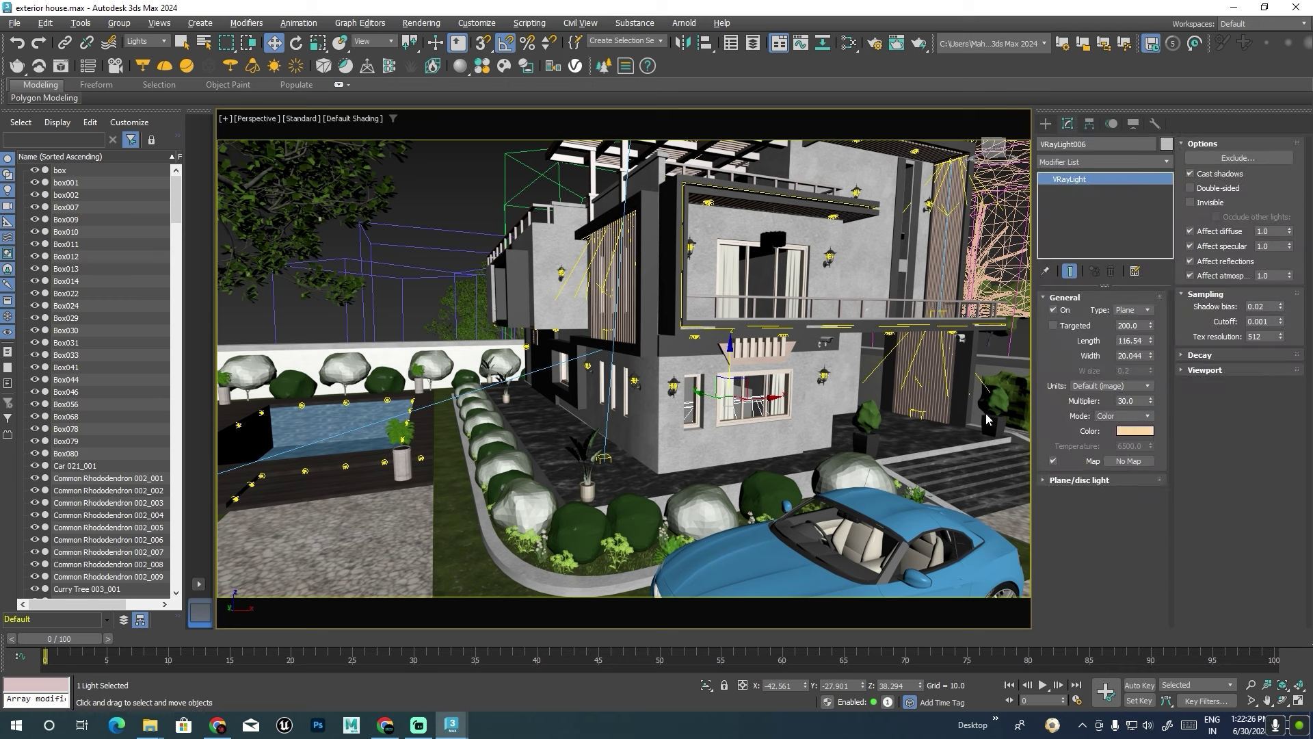
pyautogui.click(1142, 429)
pyautogui.moveTo(976, 351); pyautogui.dragTo(951, 347)
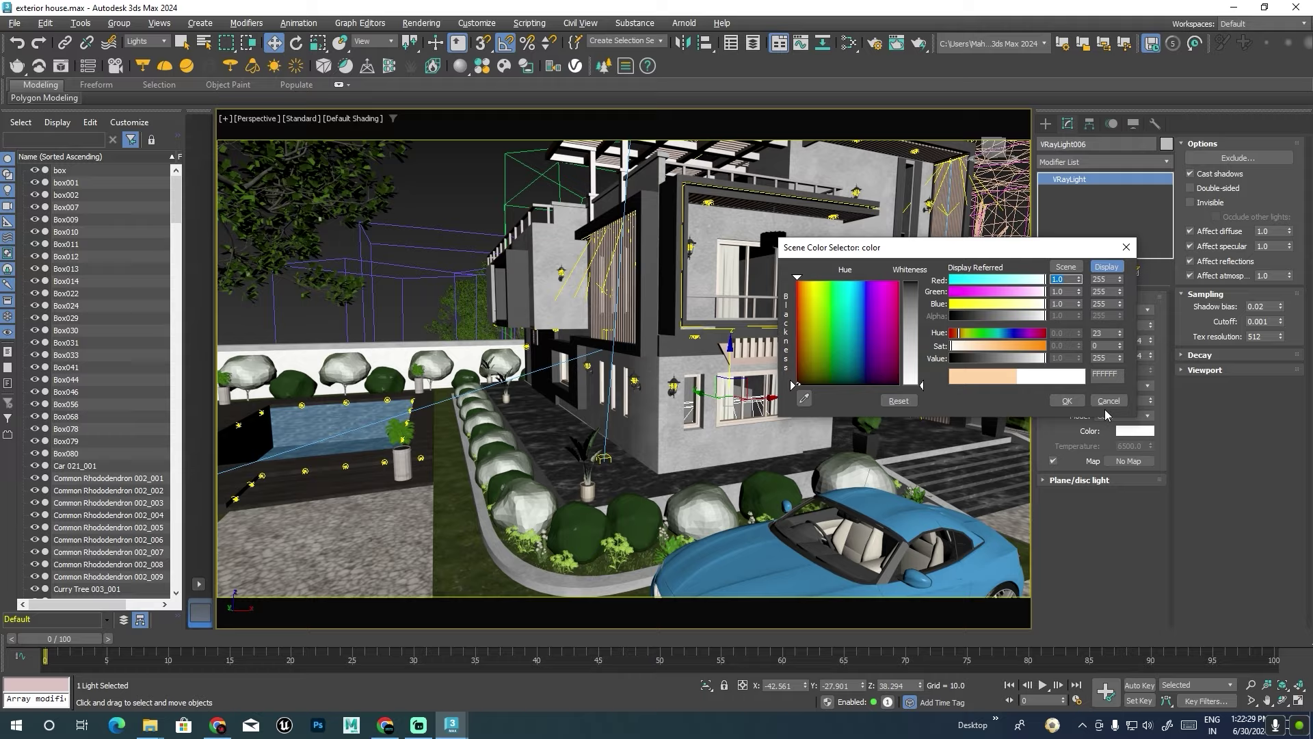
pyautogui.click(1067, 401)
# Move the light up to sit just under the balcony.
pyautogui.keyDown('alt'); pyautogui.moveTo(855, 383); pyautogui.dragTo(745, 387, button='middle'); pyautogui.keyUp('alt')
pyautogui.scroll(5, 746, 386)
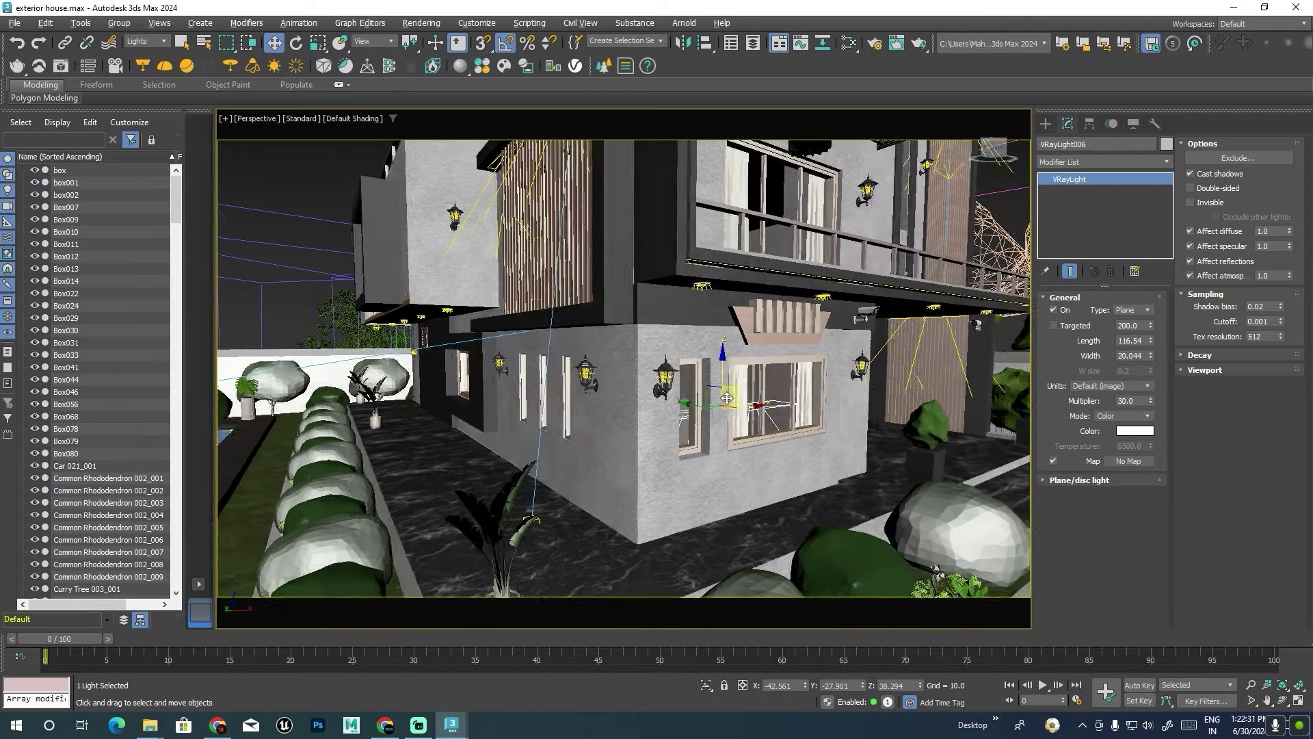
pyautogui.moveTo(722, 367); pyautogui.dragTo(721, 307)
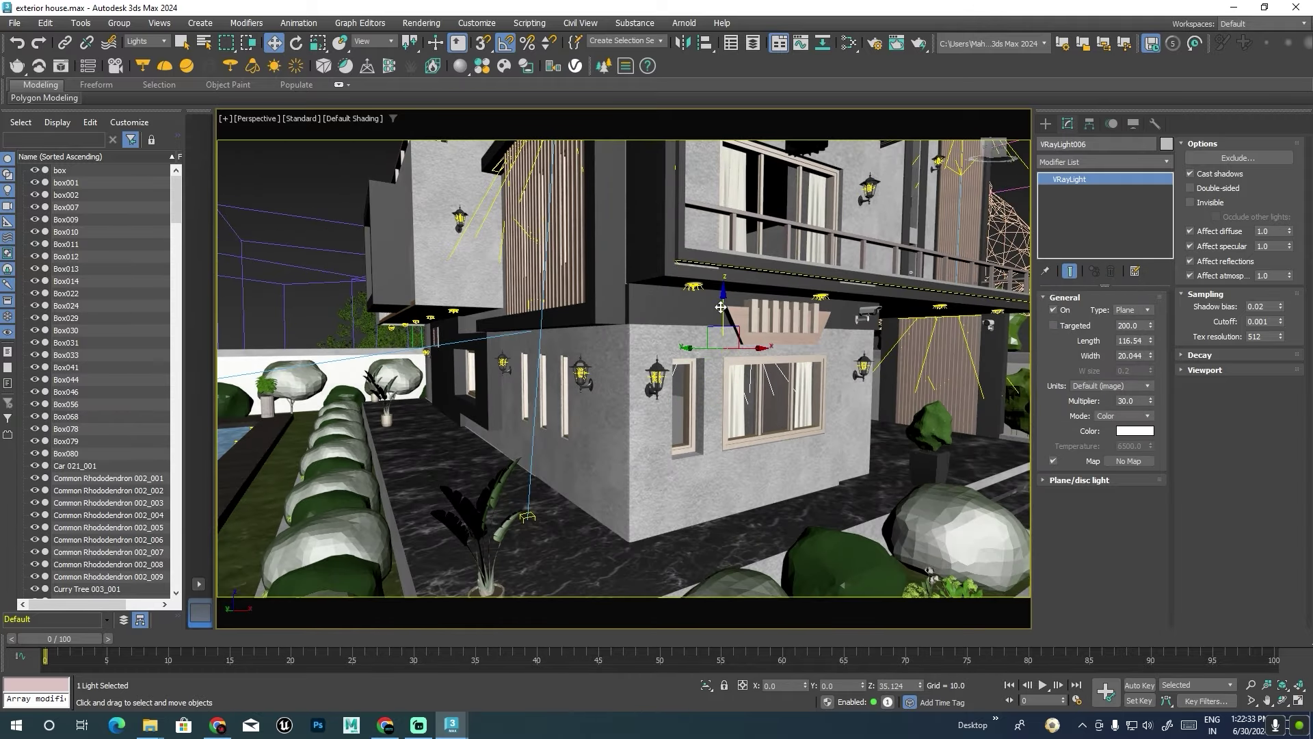
pyautogui.scroll(5, 752, 338)
pyautogui.scroll(-5, 751, 337)
pyautogui.scroll(3, 682, 483)
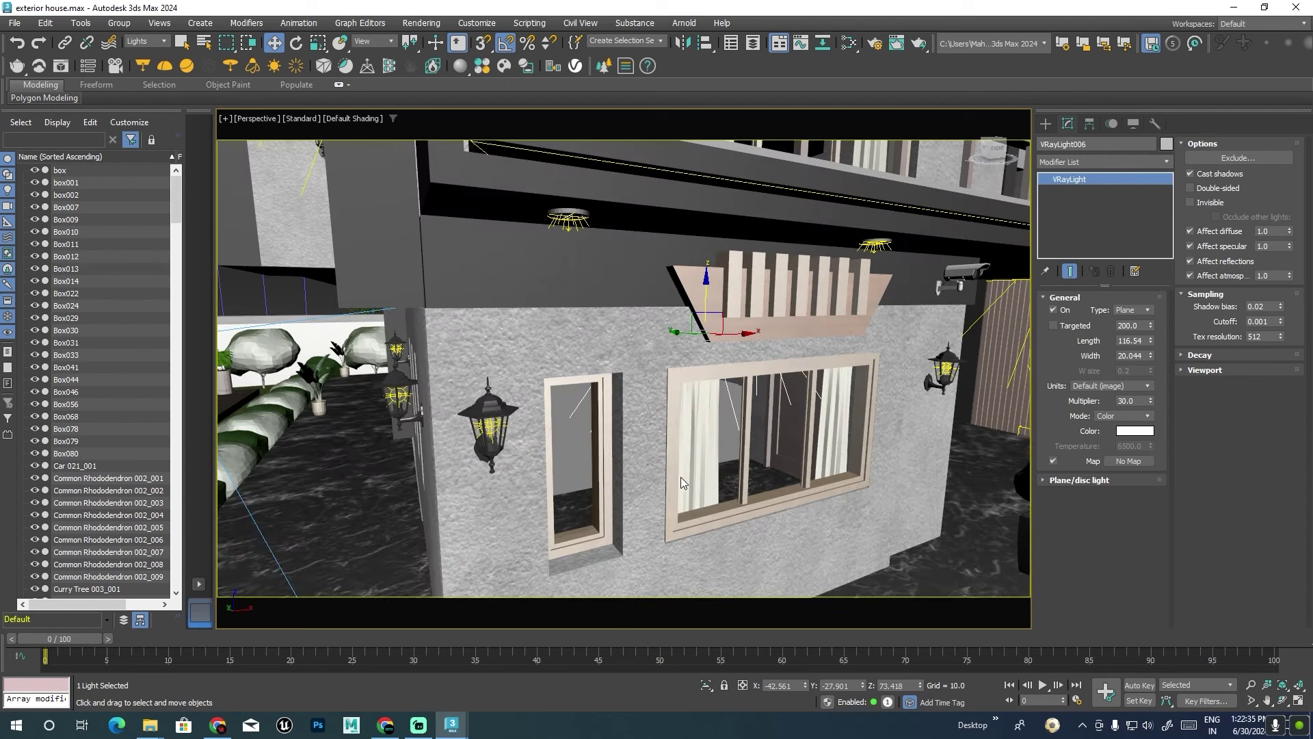
pyautogui.scroll(-6, 681, 483)
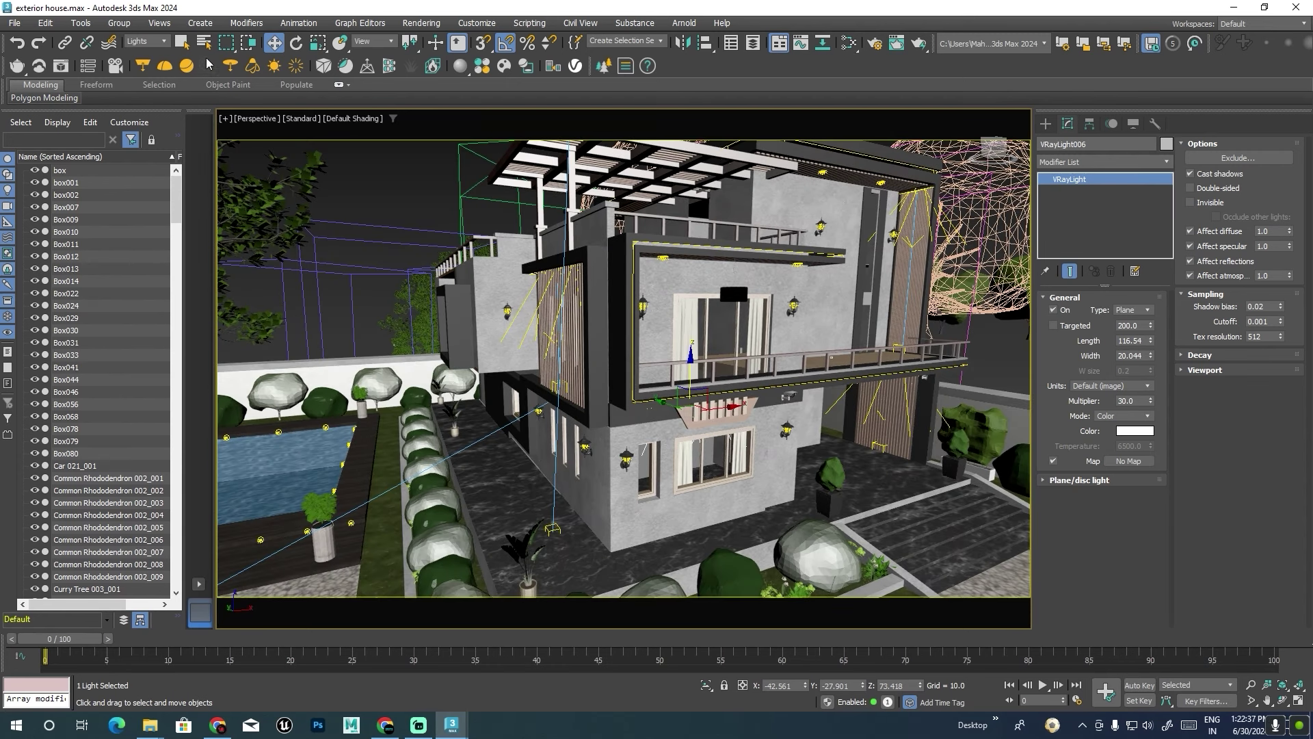
# Set the selection filter to All and select the lower and upper house walls.
pyautogui.click(146, 41)
pyautogui.click(140, 53)
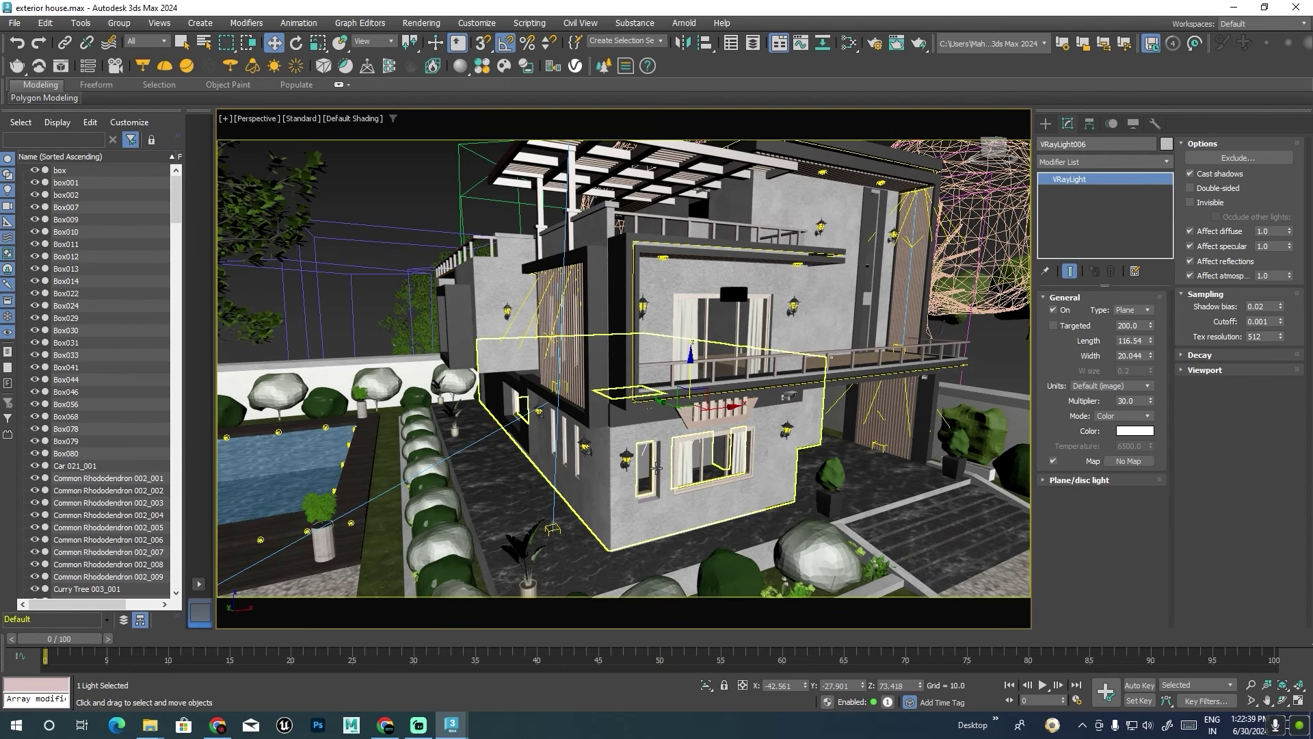
pyautogui.keyDown('ctrl'); pyautogui.click(663, 507); pyautogui.keyUp('ctrl')
pyautogui.keyDown('ctrl'); pyautogui.click(676, 277); pyautogui.keyUp('ctrl')
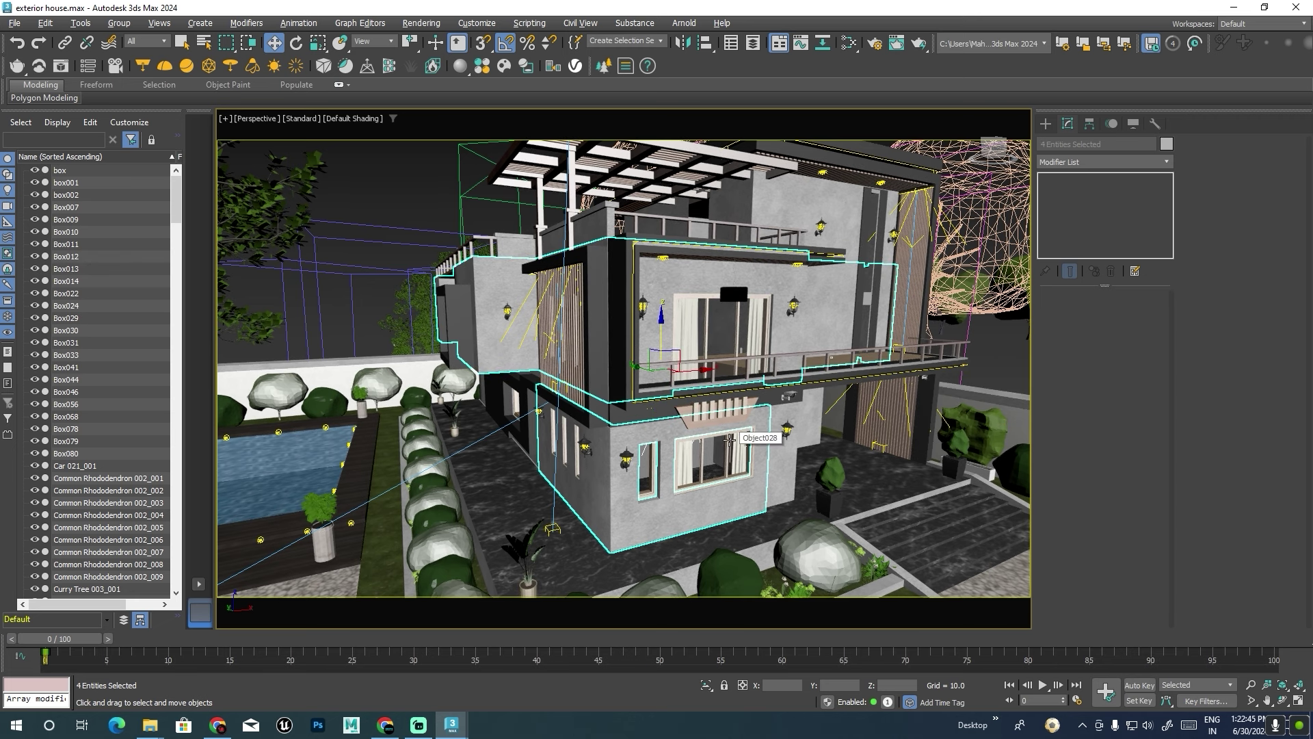
# Isolate the walls and position VRayLight006 out from the wall.
pyautogui.hotkey('alt', 'q')
pyautogui.click(690, 406)
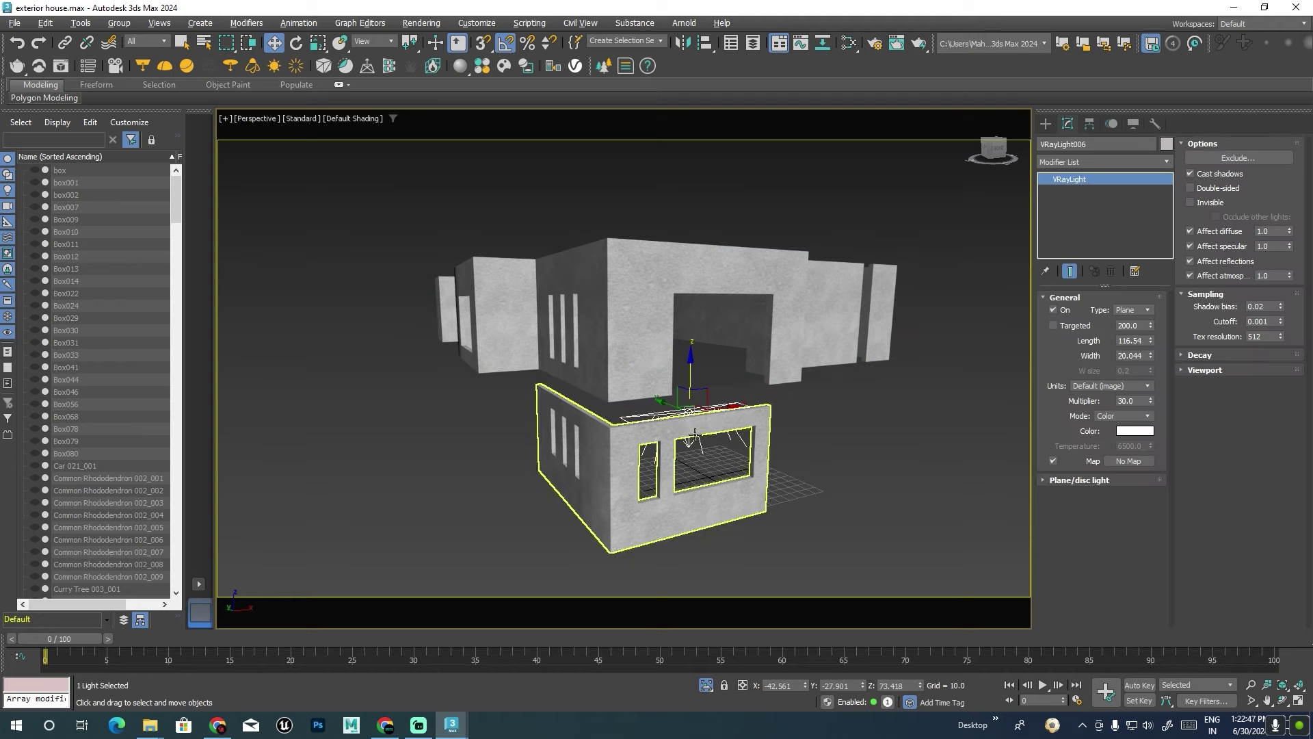
pyautogui.keyDown('alt'); pyautogui.moveTo(691, 407); pyautogui.dragTo(658, 381, button='middle'); pyautogui.keyUp('alt')
pyautogui.scroll(5, 658, 381)
pyautogui.moveTo(658, 380); pyautogui.dragTo(733, 469)
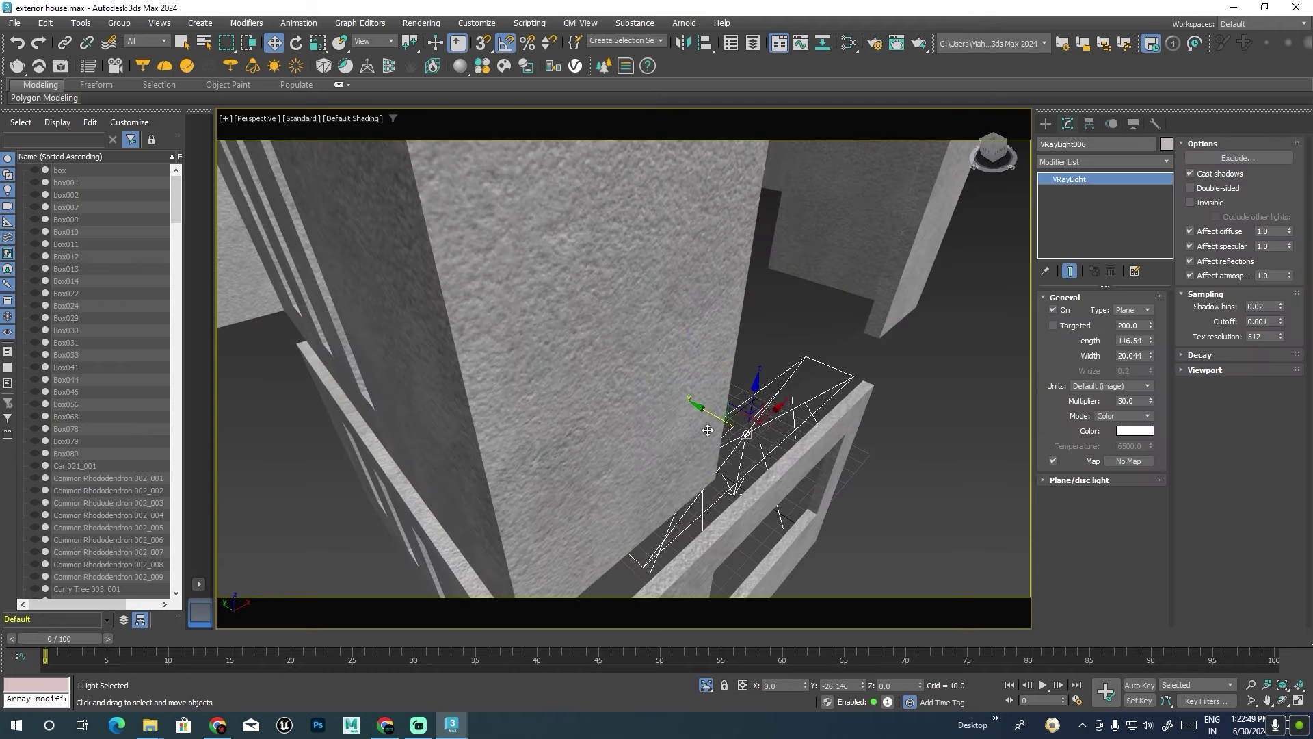
pyautogui.keyDown('alt'); pyautogui.moveTo(732, 469); pyautogui.dragTo(801, 465, button='middle'); pyautogui.keyUp('alt')
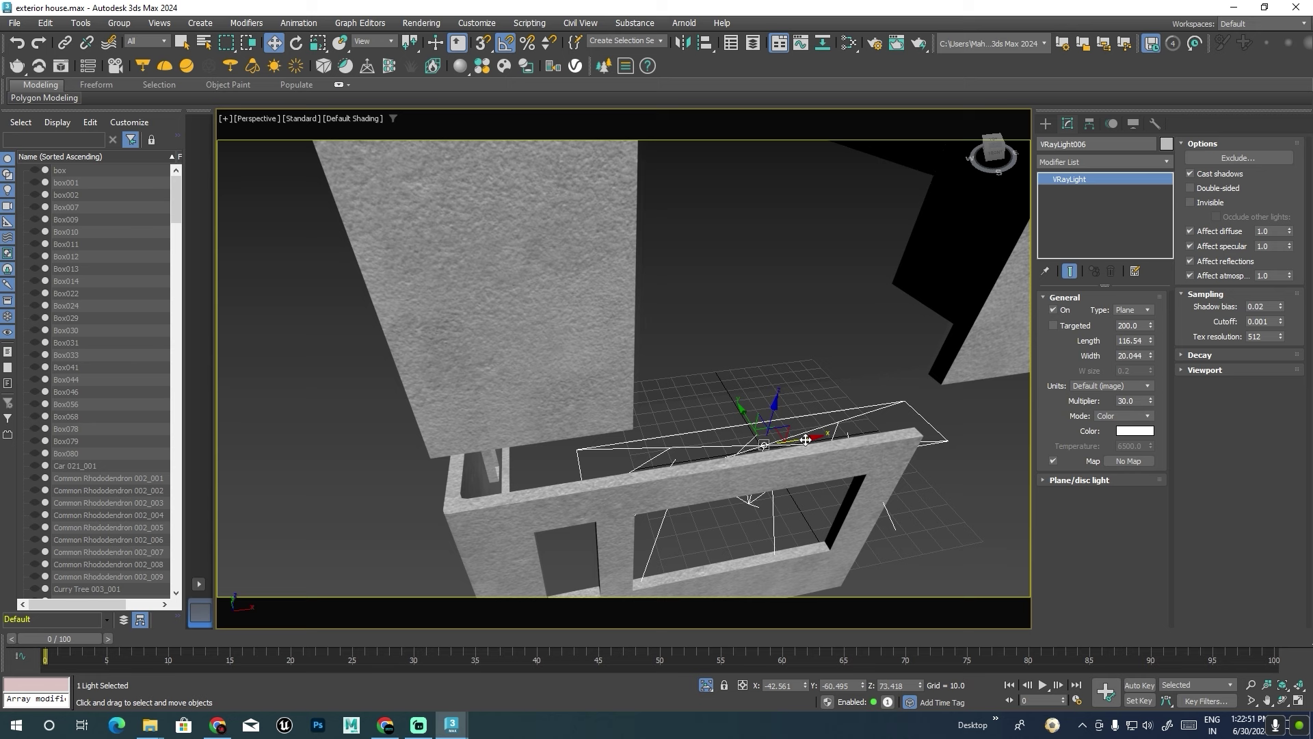
pyautogui.moveTo(801, 466); pyautogui.dragTo(759, 471)
pyautogui.moveTo(759, 470)
pyautogui.keyDown('alt'); pyautogui.mouseDown(button='middle')
pyautogui.moveTo(796, 400)
pyautogui.moveTo(805, 433)
pyautogui.mouseUp(button='middle'); pyautogui.keyUp('alt')
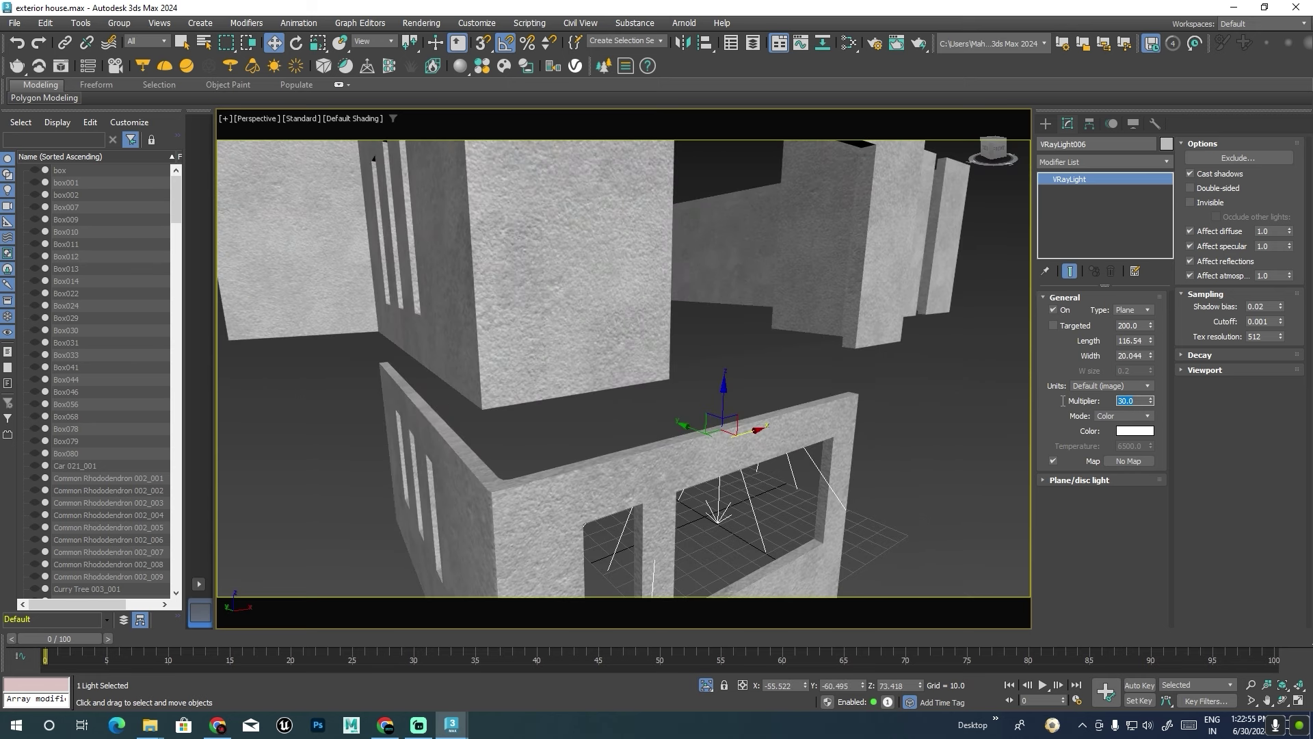
# Set the light multiplier to 50, slide it along the wall, and make it invisible.
pyautogui.write('50')
pyautogui.press('Return')
pyautogui.keyDown('alt'); pyautogui.moveTo(996, 475); pyautogui.dragTo(752, 445, button='middle'); pyautogui.keyUp('alt')
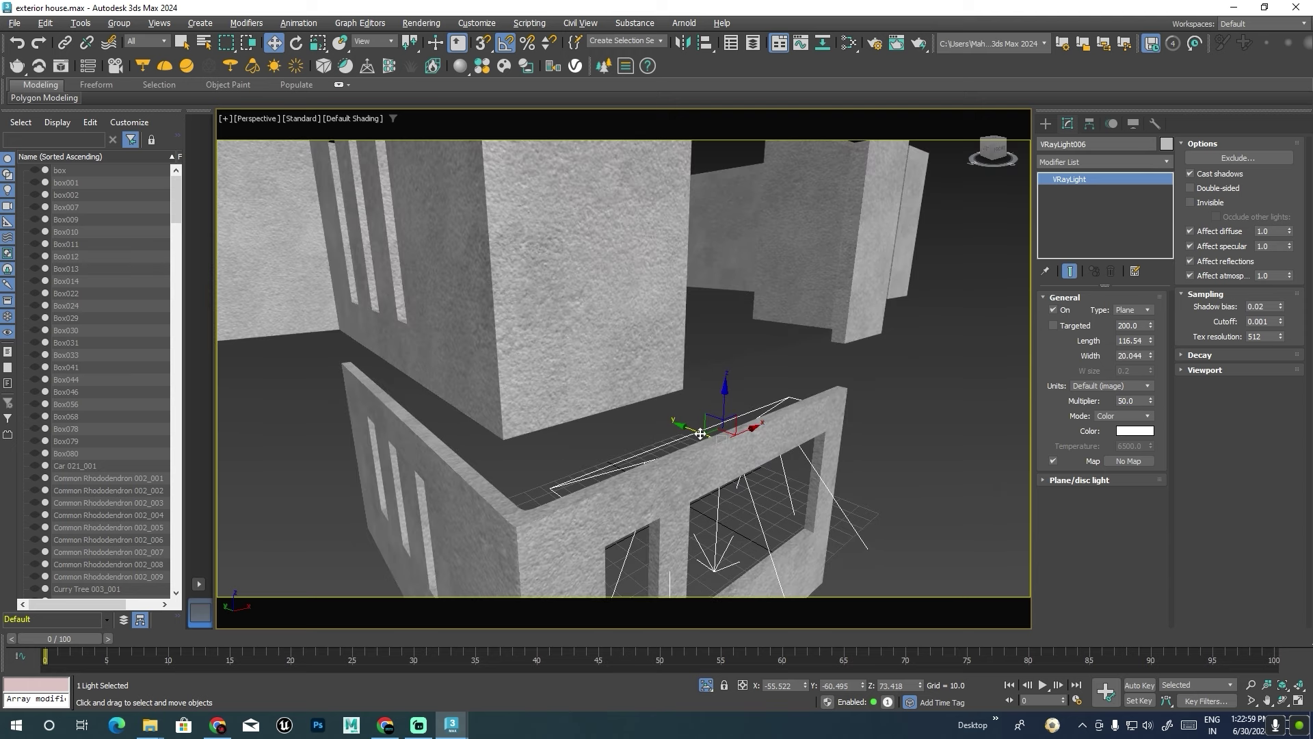
pyautogui.moveTo(708, 428); pyautogui.dragTo(688, 433)
pyautogui.keyDown('alt'); pyautogui.moveTo(689, 433); pyautogui.dragTo(958, 239, button='middle'); pyautogui.keyUp('alt')
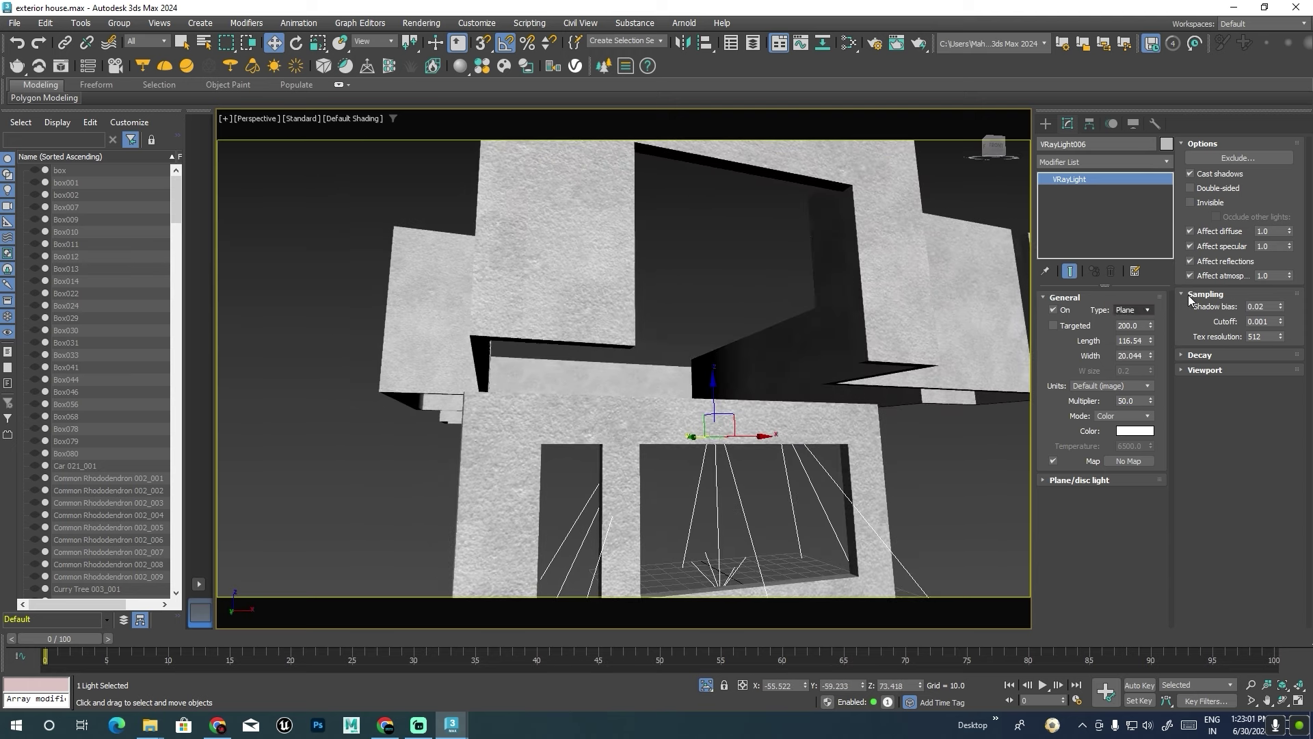
pyautogui.click(1190, 203)
pyautogui.scroll(-3, 667, 373)
pyautogui.scroll(-5, 667, 374)
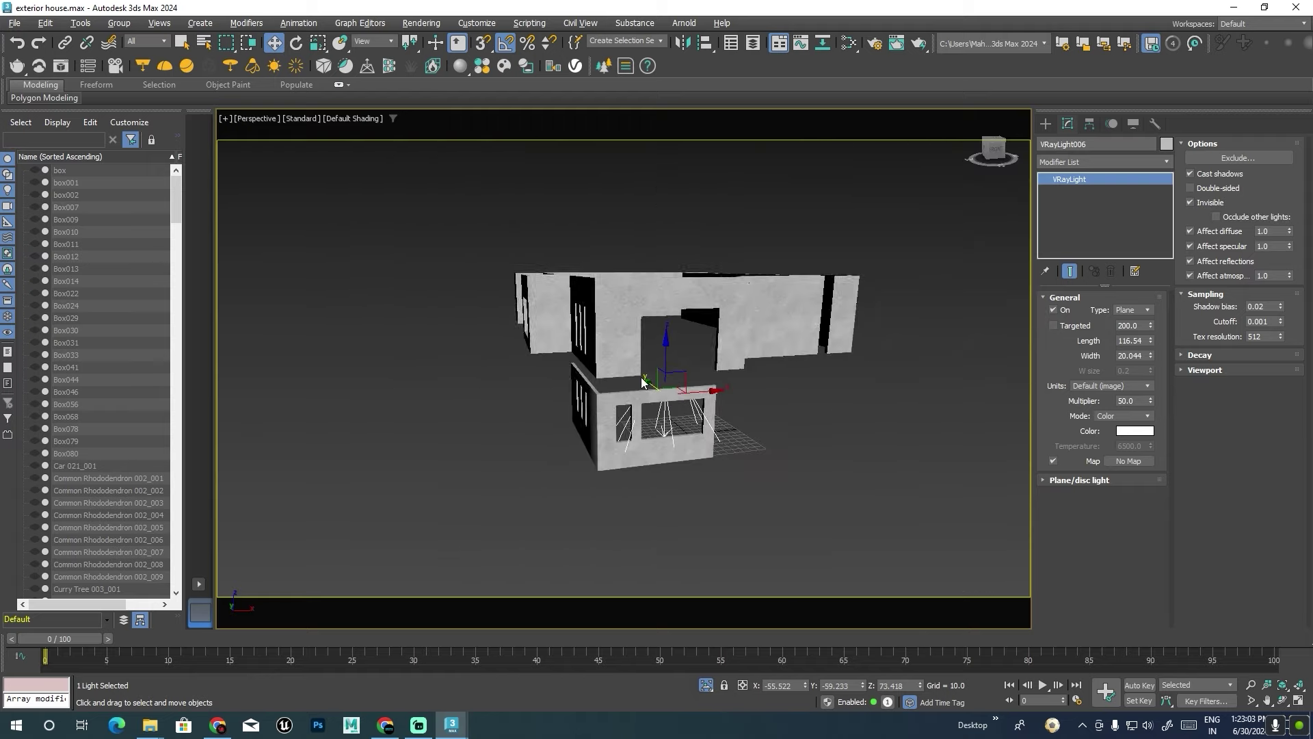
# Clone the light up to the upper floor and along the wall as two new lights.
pyautogui.keyDown('shift'); pyautogui.moveTo(667, 373); pyautogui.dragTo(667, 322); pyautogui.keyUp('shift')
pyautogui.press('Return')
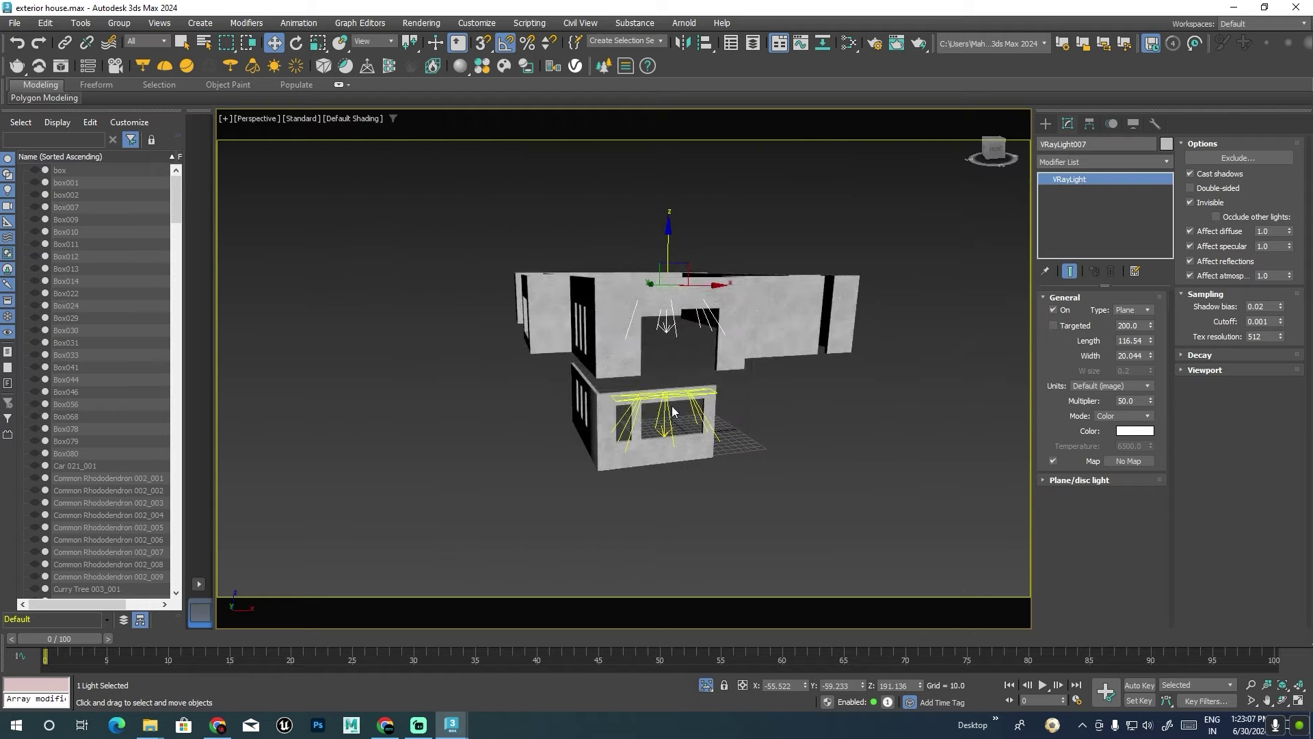
pyautogui.moveTo(753, 355)
pyautogui.keyDown('alt'); pyautogui.mouseDown(button='middle')
pyautogui.moveTo(676, 348)
pyautogui.moveTo(677, 425)
pyautogui.mouseUp(button='middle'); pyautogui.keyUp('alt')
pyautogui.scroll(3, 667, 342)
pyautogui.keyDown('shift'); pyautogui.moveTo(664, 284); pyautogui.dragTo(479, 260); pyautogui.keyUp('shift')
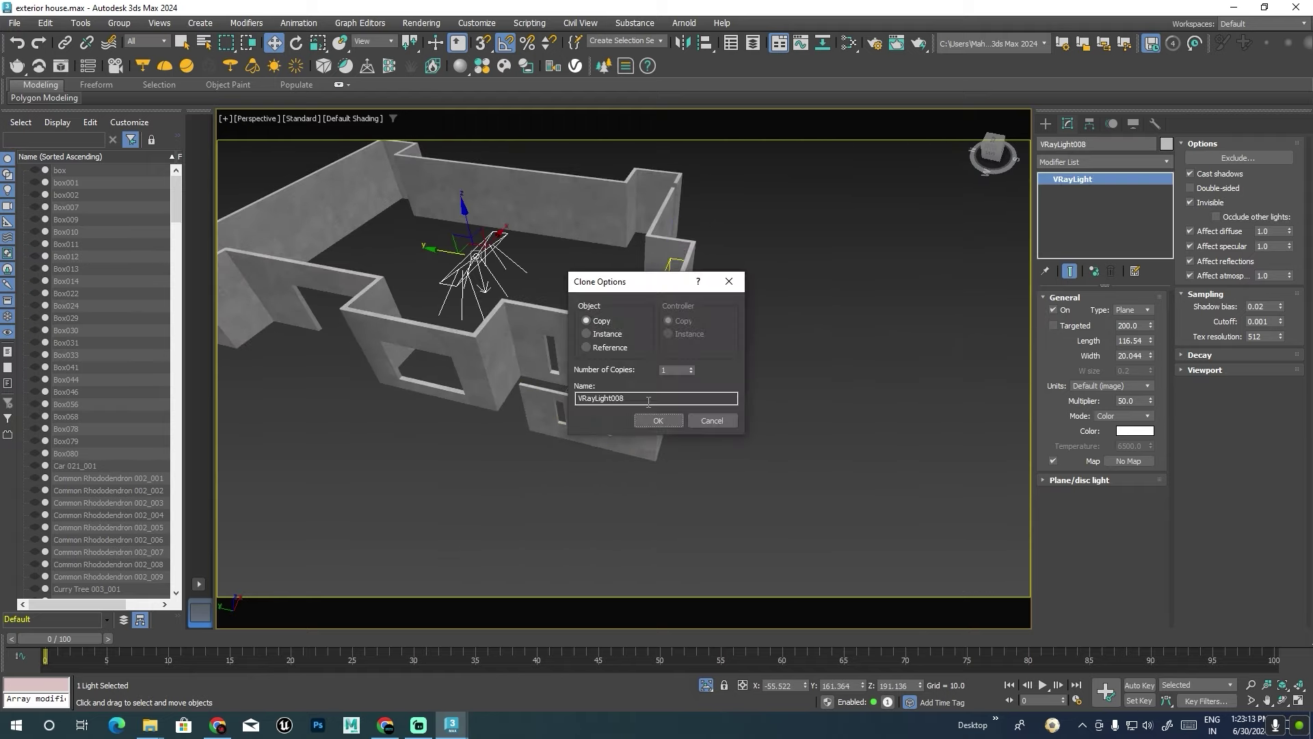
pyautogui.click(647, 421)
pyautogui.scroll(3, 560, 372)
# Rotate the copy to fit the wall, clone VRayLight009 into place, and exit isolation.
pyautogui.press('e')
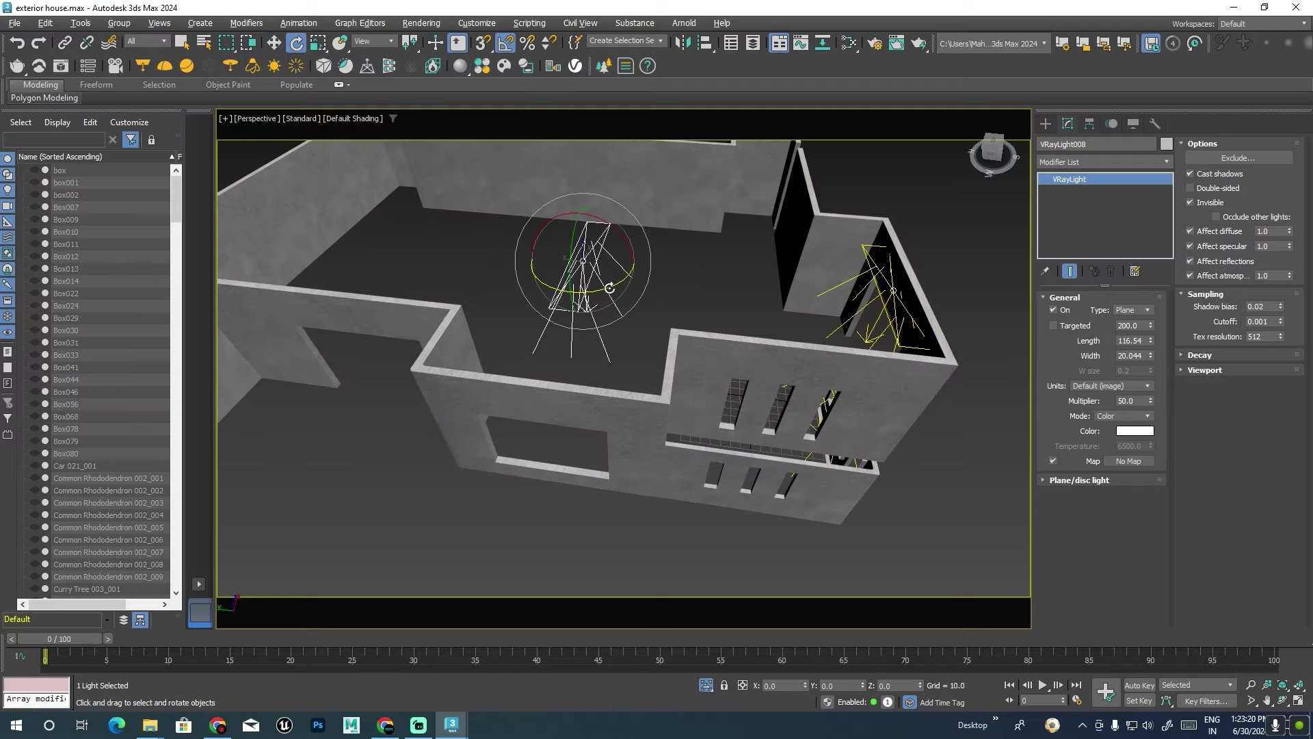
pyautogui.moveTo(592, 264); pyautogui.dragTo(592, 246)
pyautogui.press('w')
pyautogui.keyDown('alt'); pyautogui.moveTo(592, 246); pyautogui.dragTo(684, 226, button='middle'); pyautogui.keyUp('alt')
pyautogui.keyDown('shift'); pyautogui.moveTo(777, 219); pyautogui.dragTo(732, 285); pyautogui.keyUp('shift')
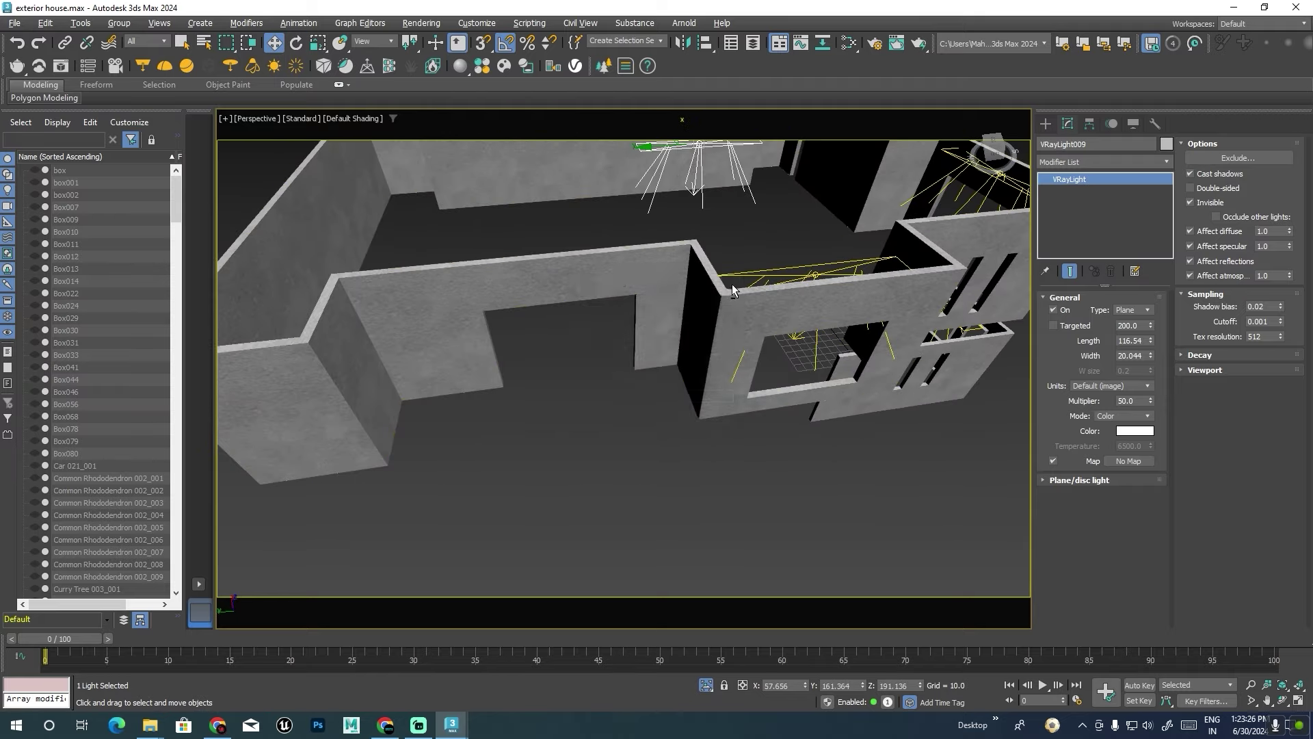
pyautogui.press('Return')
pyautogui.moveTo(732, 285)
pyautogui.keyDown('alt'); pyautogui.mouseDown(button='middle')
pyautogui.moveTo(528, 303)
pyautogui.moveTo(547, 280)
pyautogui.mouseUp(button='middle'); pyautogui.keyUp('alt')
pyautogui.moveTo(547, 280); pyautogui.dragTo(440, 385)
pyautogui.moveTo(440, 384)
pyautogui.keyDown('alt'); pyautogui.mouseDown(button='middle')
pyautogui.moveTo(588, 415)
pyautogui.moveTo(578, 396)
pyautogui.mouseUp(button='middle'); pyautogui.keyUp('alt')
pyautogui.scroll(-3, 589, 415)
pyautogui.scroll(2, 579, 395)
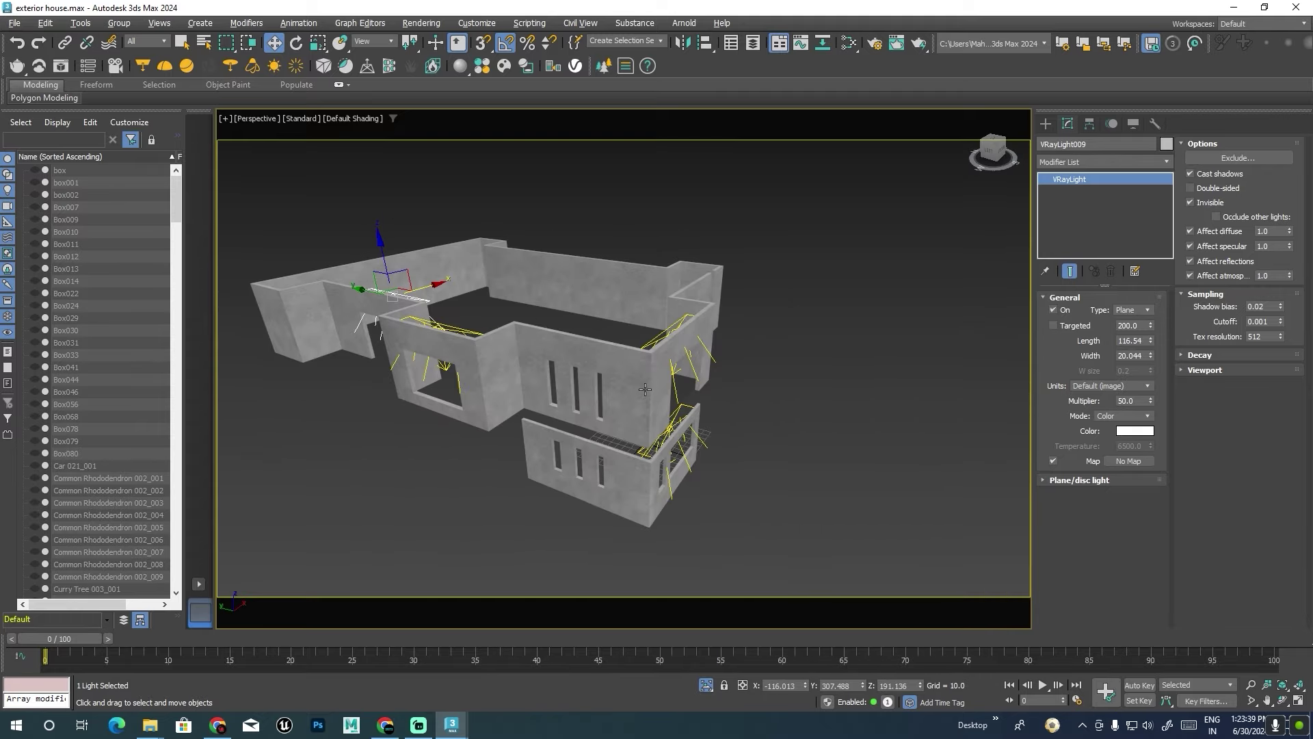
pyautogui.hotkey('alt', 'q')
# Render the camera view, enabling Environment and toggling VRaySun001 in LightMix.
pyautogui.press('c')
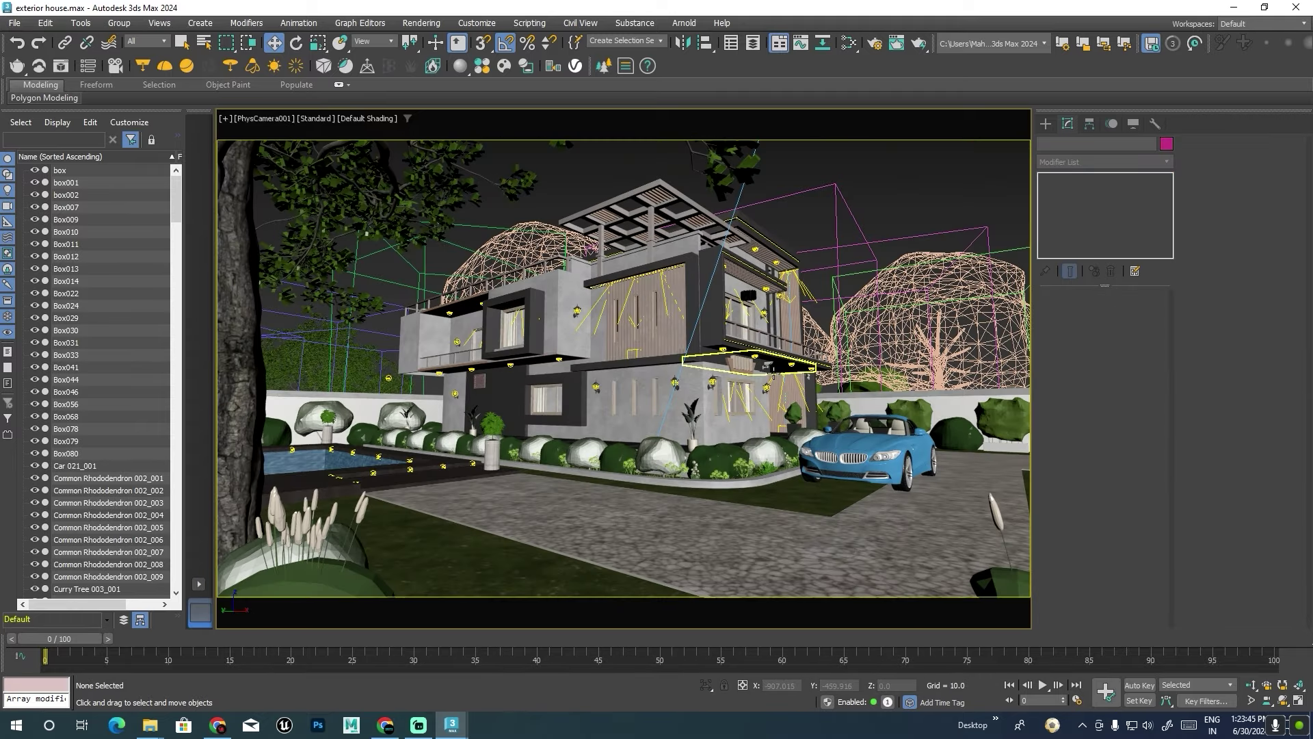
pyautogui.hotkey('shift', 'q')
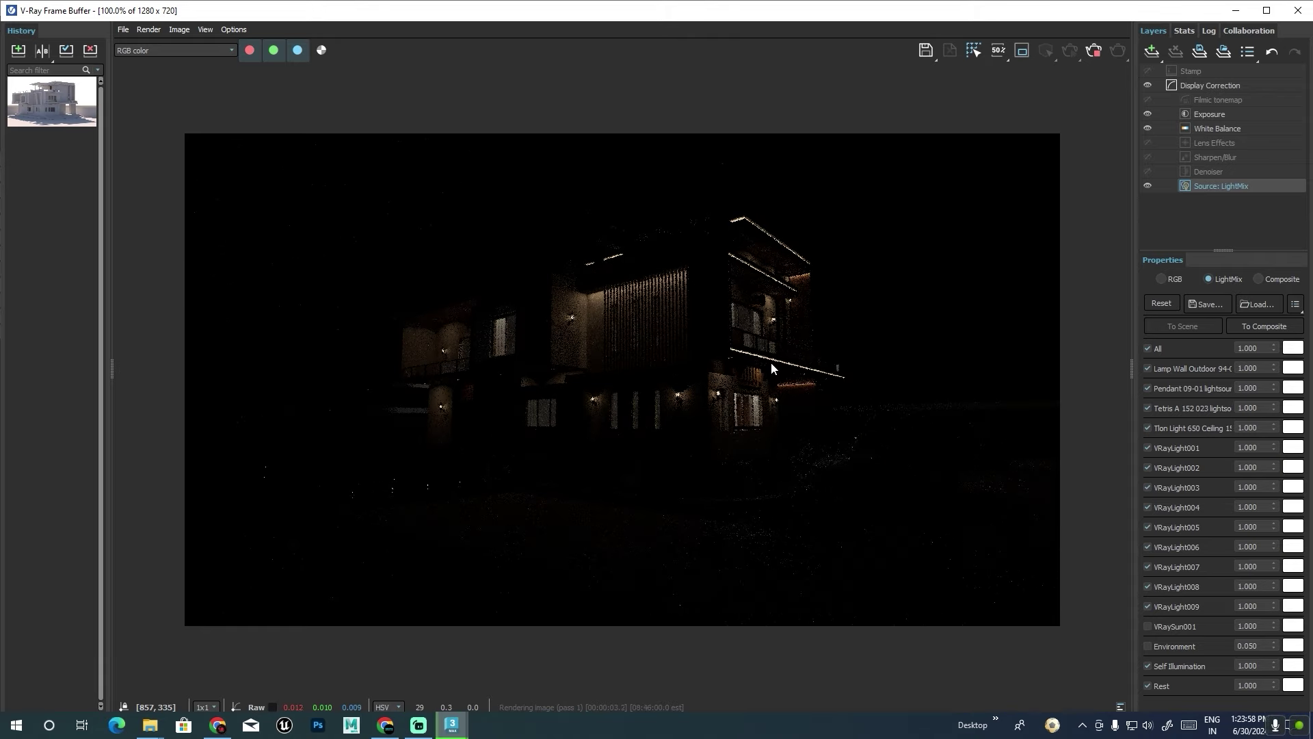
pyautogui.click(1148, 646)
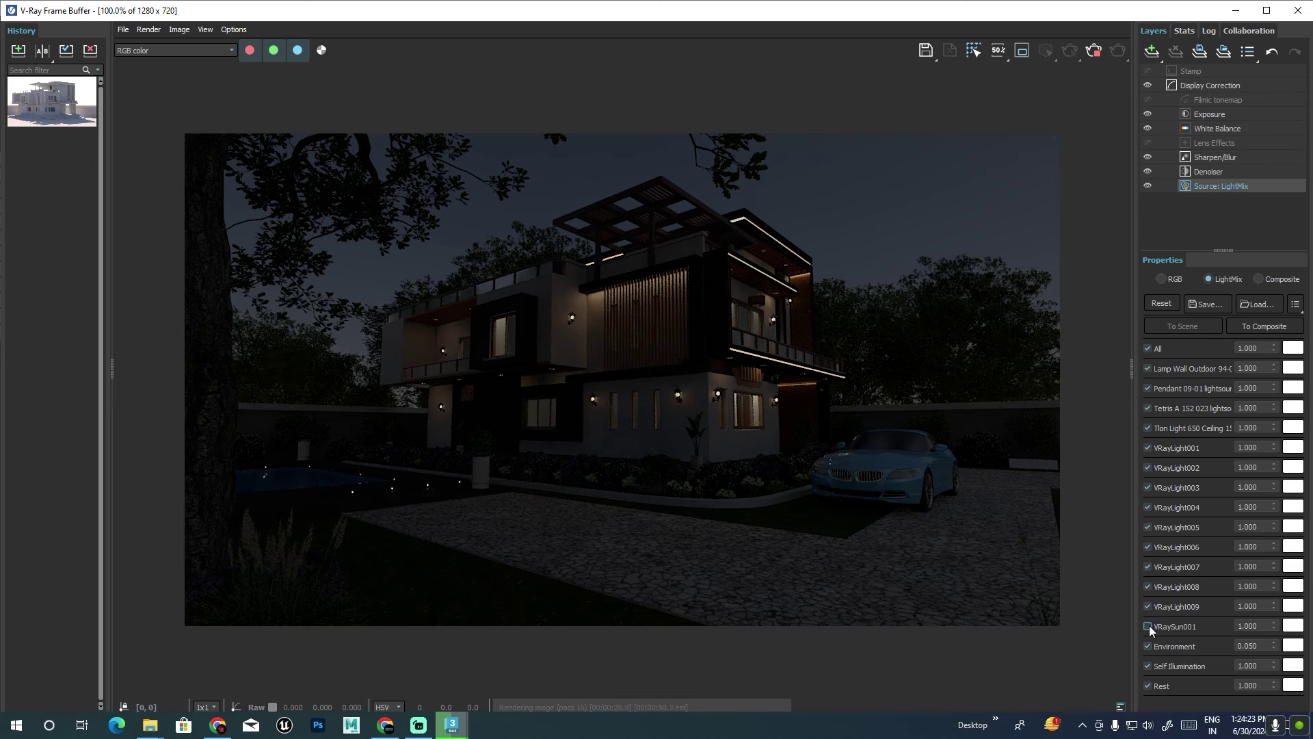
pyautogui.click(1148, 626)
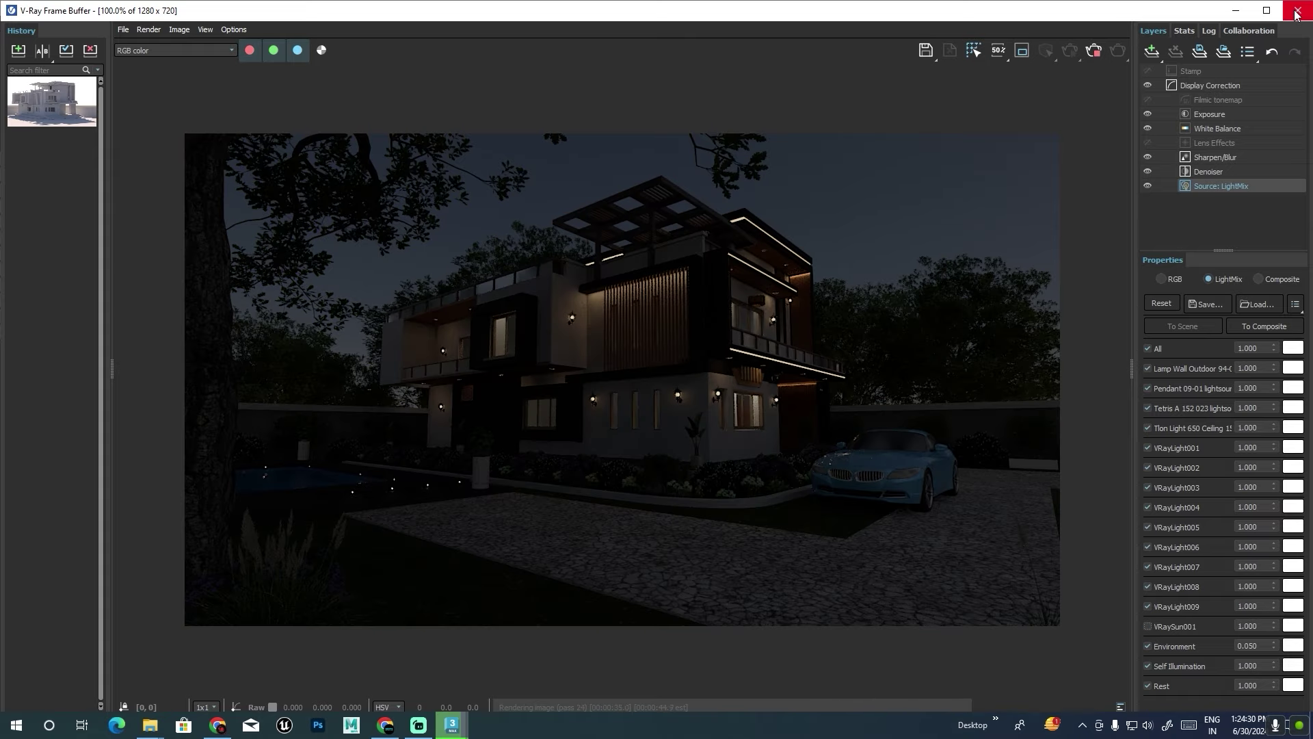
pyautogui.click(1297, 11)
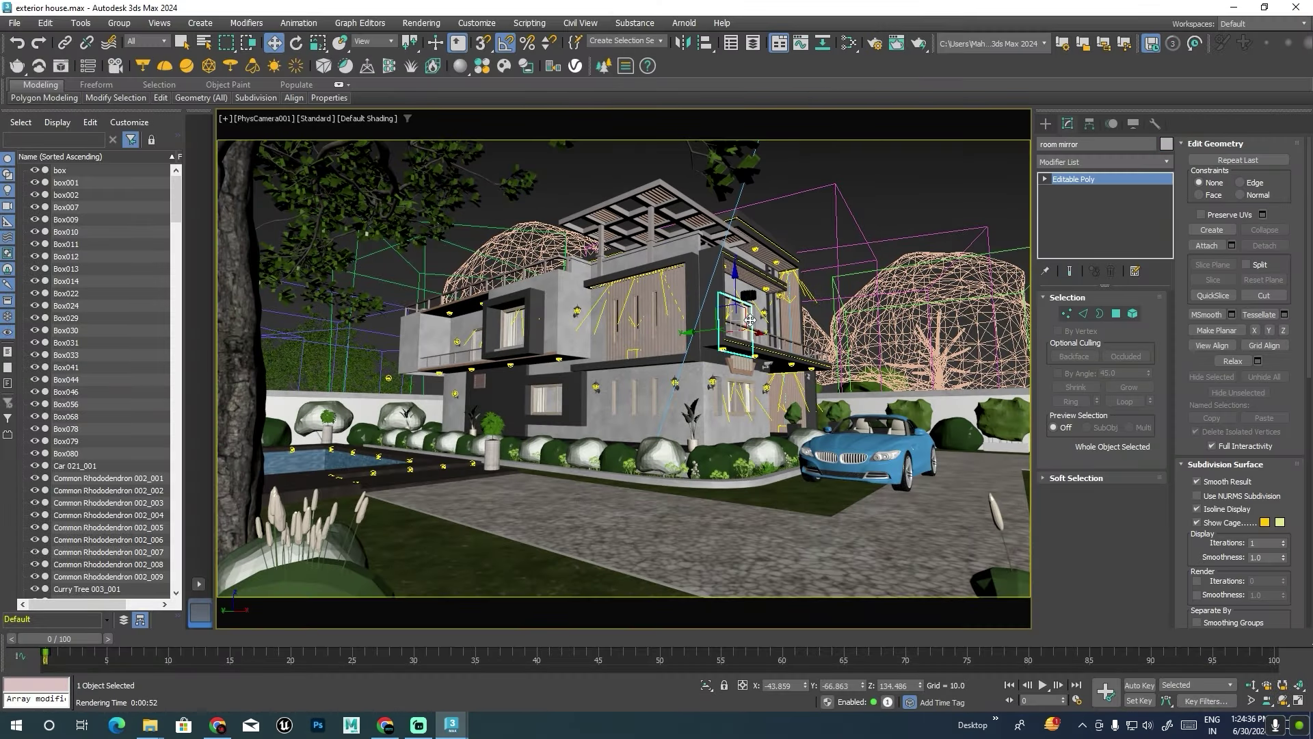
# With the Lights selection filter, select the four interior plane lights.
pyautogui.click(735, 397)
pyautogui.scroll(5, 736, 397)
pyautogui.click(164, 41)
pyautogui.click(140, 86)
pyautogui.moveTo(616, 308); pyautogui.dragTo(723, 389)
pyautogui.hotkey('alt', 'w')
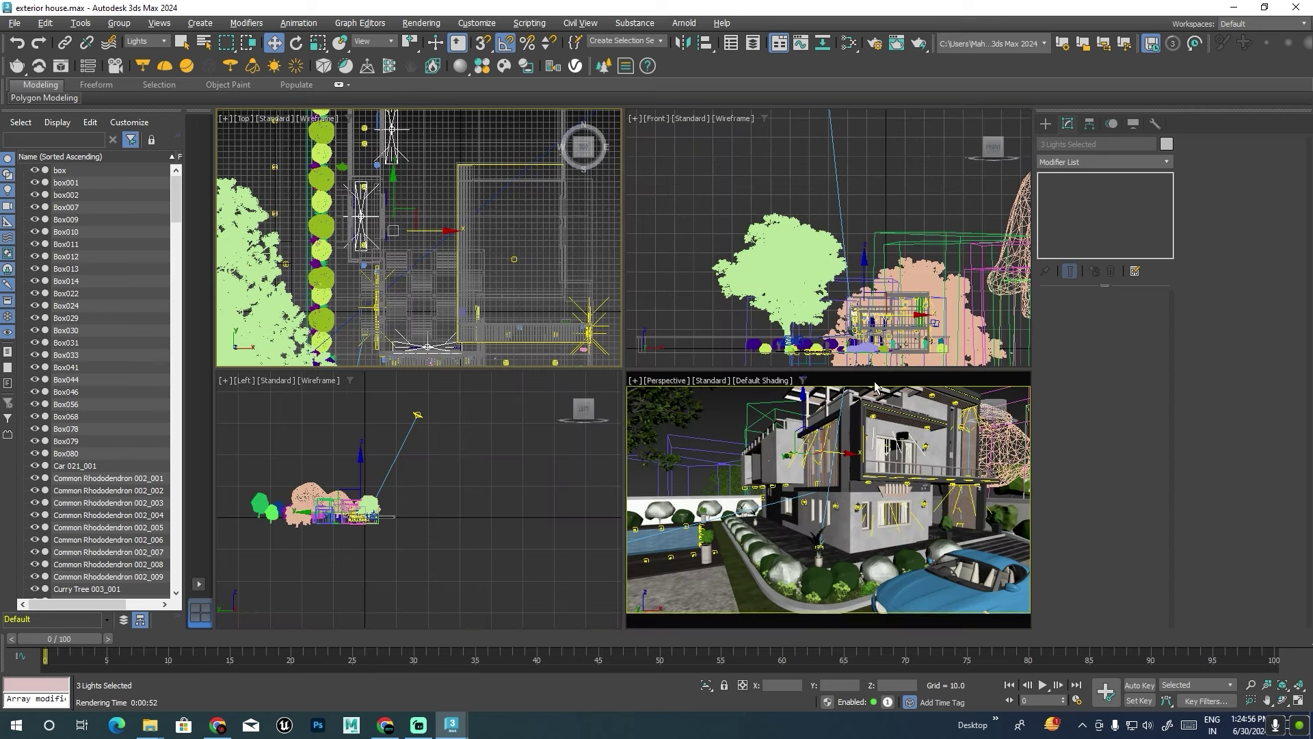
pyautogui.hotkey('alt', 'w')
pyautogui.keyDown('ctrl'); pyautogui.click(758, 409); pyautogui.keyUp('ctrl')
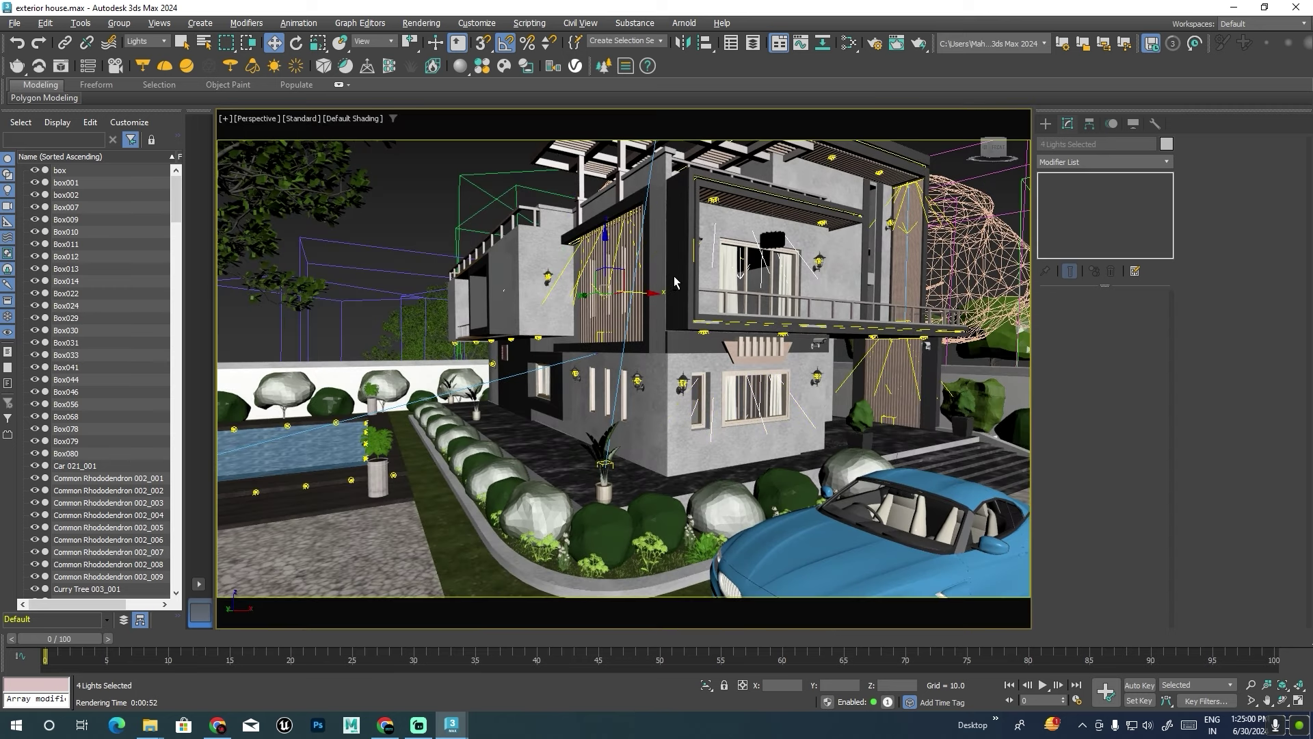
pyautogui.moveTo(619, 271)
pyautogui.keyDown('alt'); pyautogui.mouseDown(button='middle')
pyautogui.moveTo(704, 274)
pyautogui.moveTo(702, 387)
pyautogui.mouseUp(button='middle'); pyautogui.keyUp('alt')
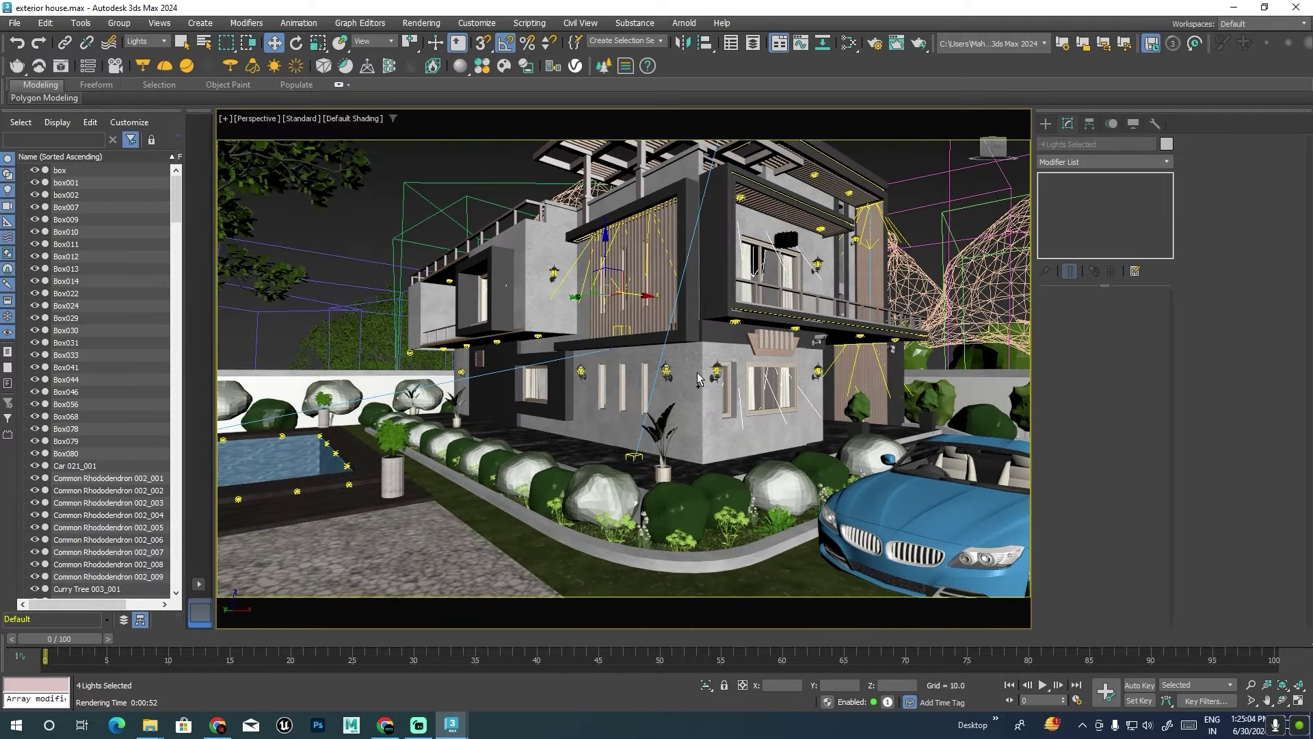
# Switch the filter to All, add three wall blocks, and isolate the selection.
pyautogui.click(146, 41)
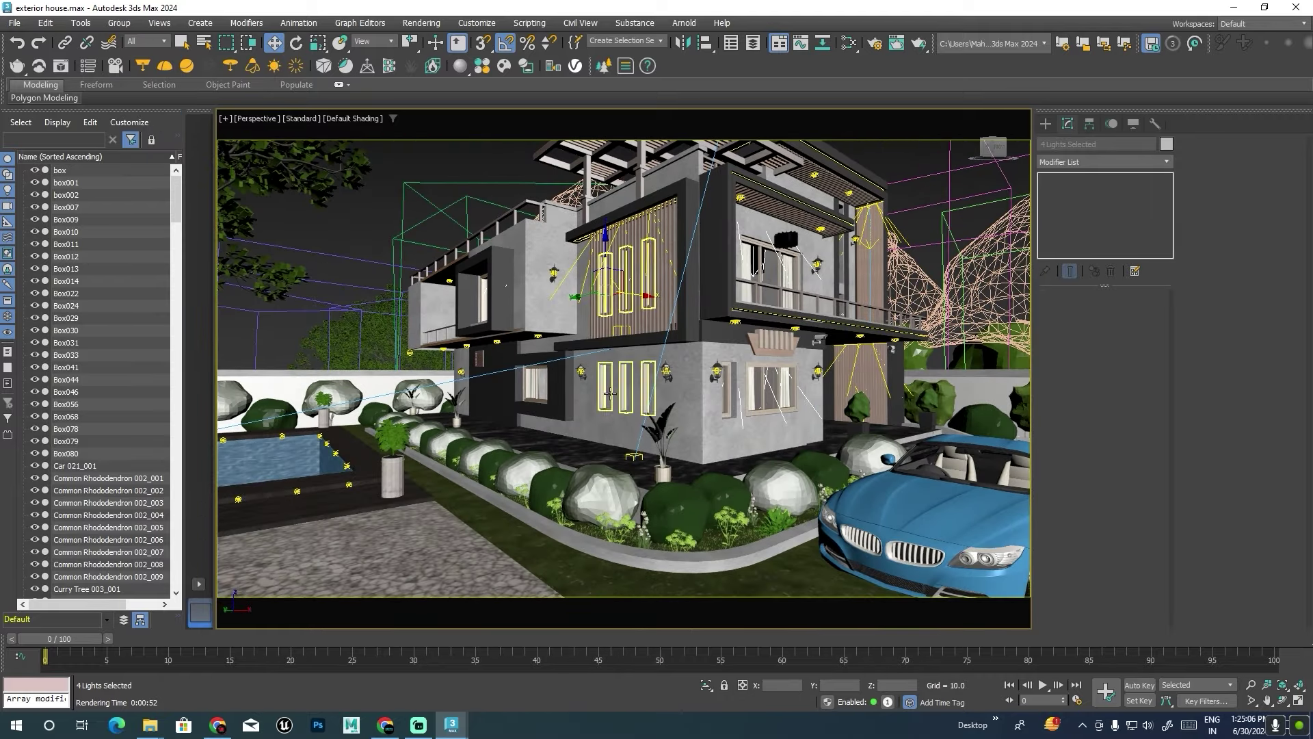
pyautogui.keyDown('ctrl'); pyautogui.click(687, 413); pyautogui.keyUp('ctrl')
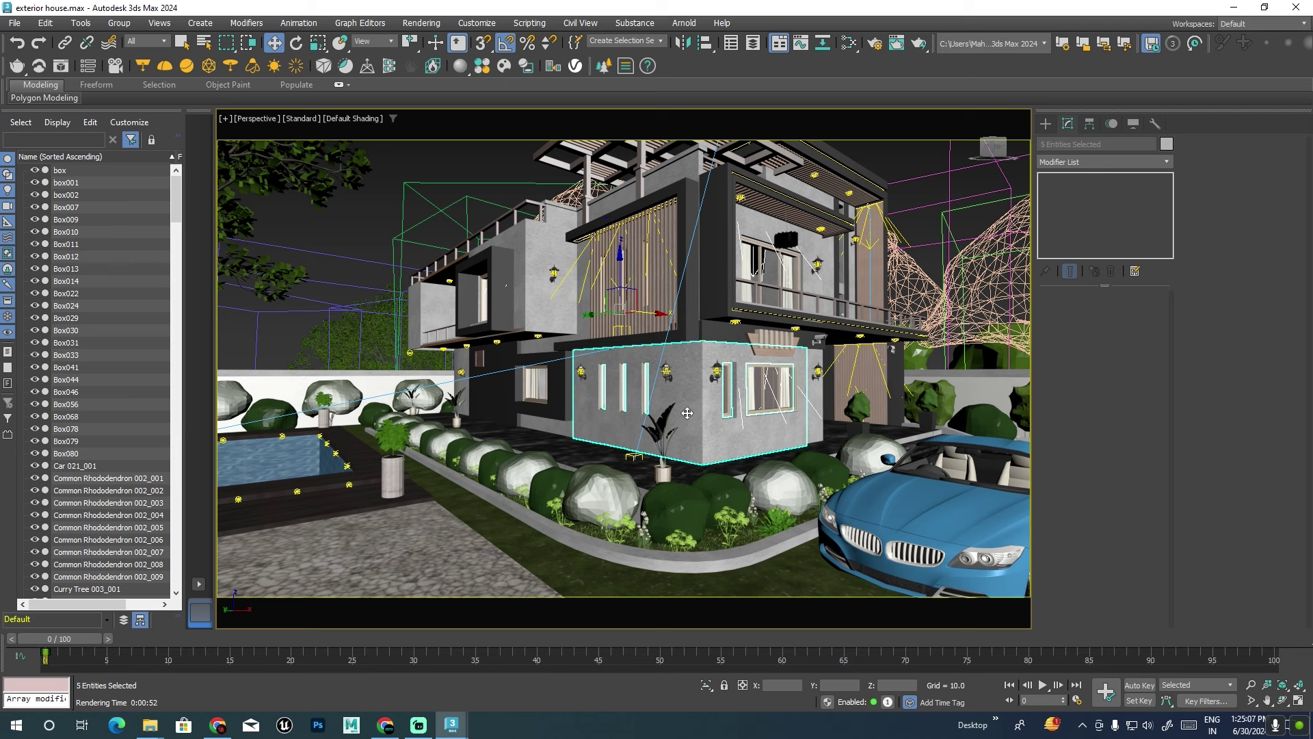
pyautogui.keyDown('ctrl'); pyautogui.click(541, 395); pyautogui.keyUp('ctrl')
pyautogui.keyDown('ctrl'); pyautogui.click(528, 302); pyautogui.keyUp('ctrl')
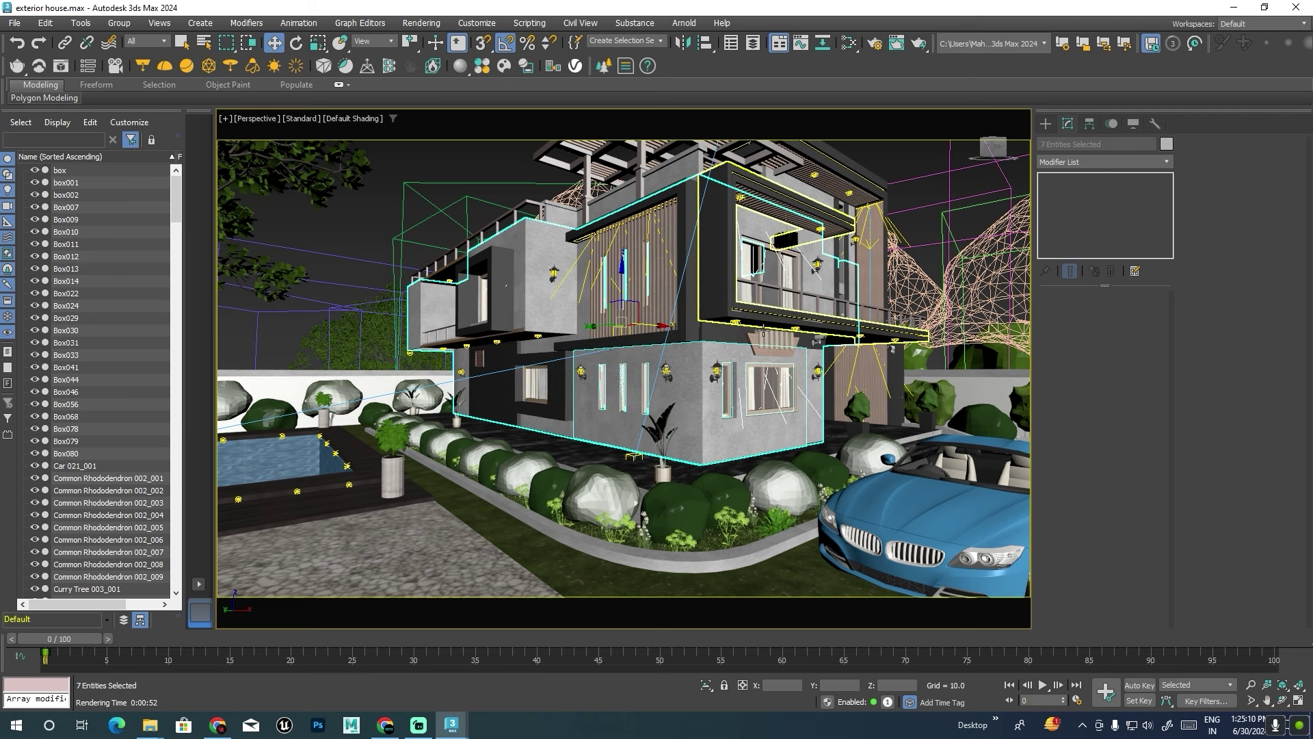
pyautogui.moveTo(528, 302)
pyautogui.keyDown('alt'); pyautogui.mouseDown(button='middle')
pyautogui.moveTo(804, 295)
pyautogui.moveTo(855, 416)
pyautogui.moveTo(501, 324)
pyautogui.mouseUp(button='middle'); pyautogui.keyUp('alt')
pyautogui.hotkey('alt', 'q')
# Nudge VRayLight008 and VRayLight007 slightly into place along the walls.
pyautogui.click(500, 324)
pyautogui.moveTo(500, 324); pyautogui.dragTo(514, 324)
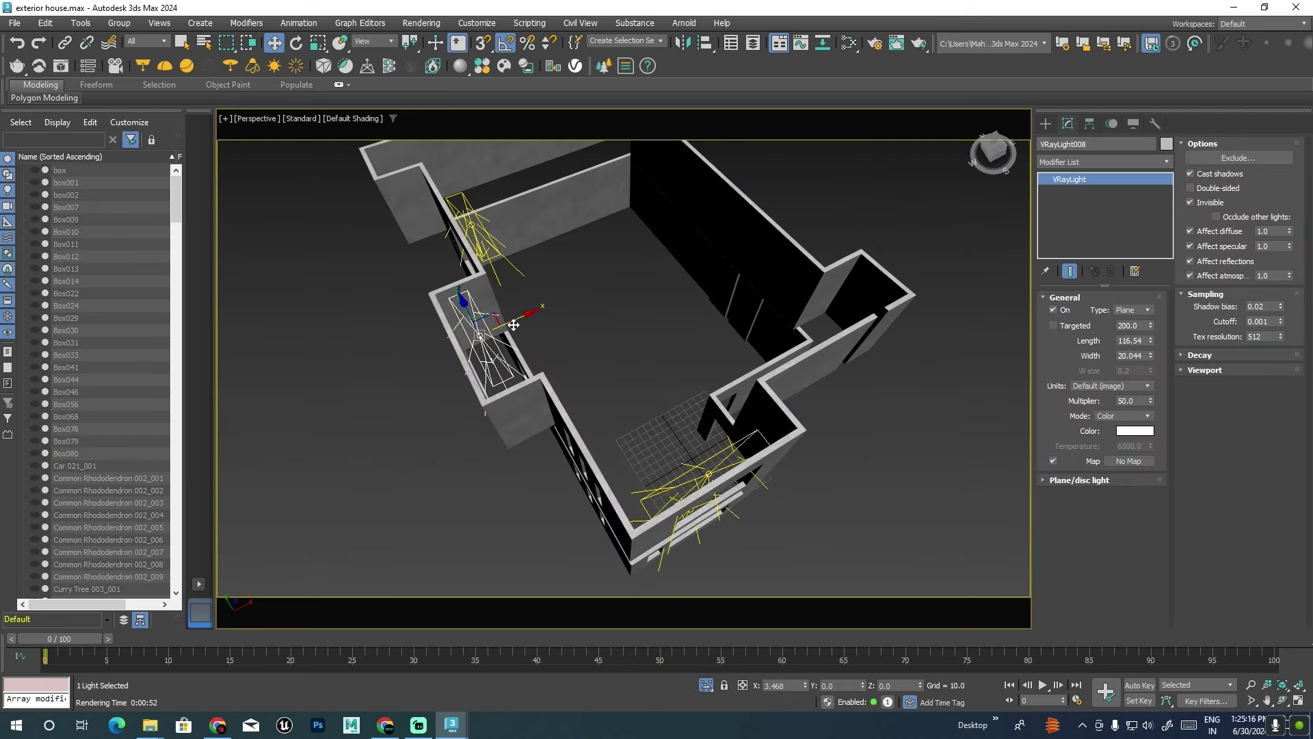
pyautogui.click(511, 216)
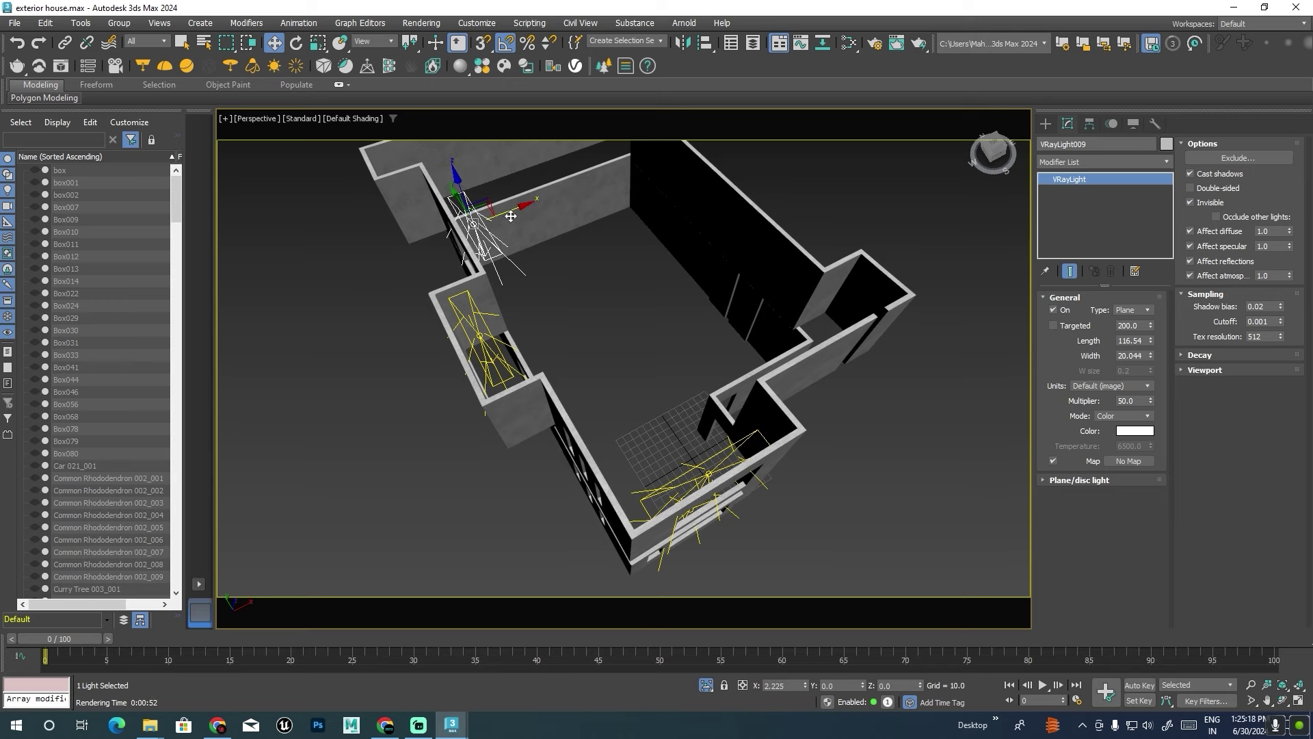
pyautogui.click(710, 471)
pyautogui.moveTo(692, 444); pyautogui.dragTo(687, 443)
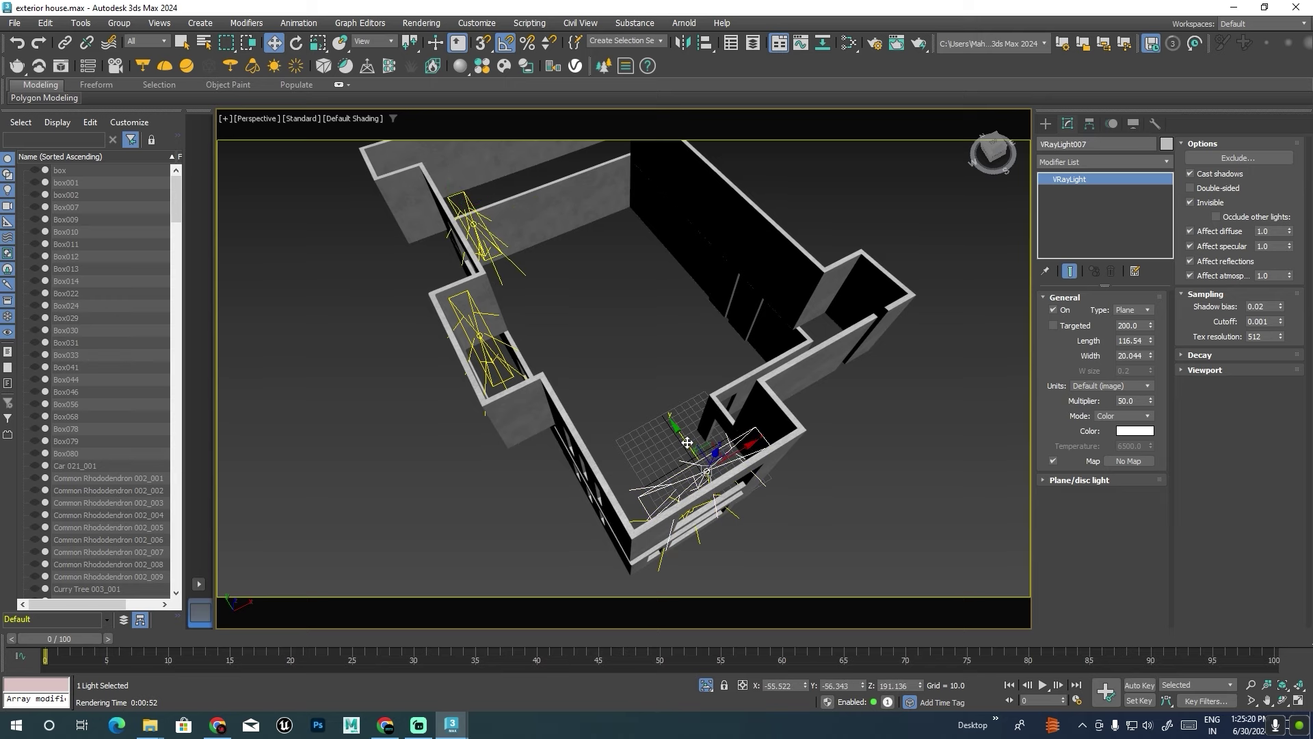
# Select VRayLight006, turn Isolate Selection off, and frame the light.
pyautogui.click(734, 513)
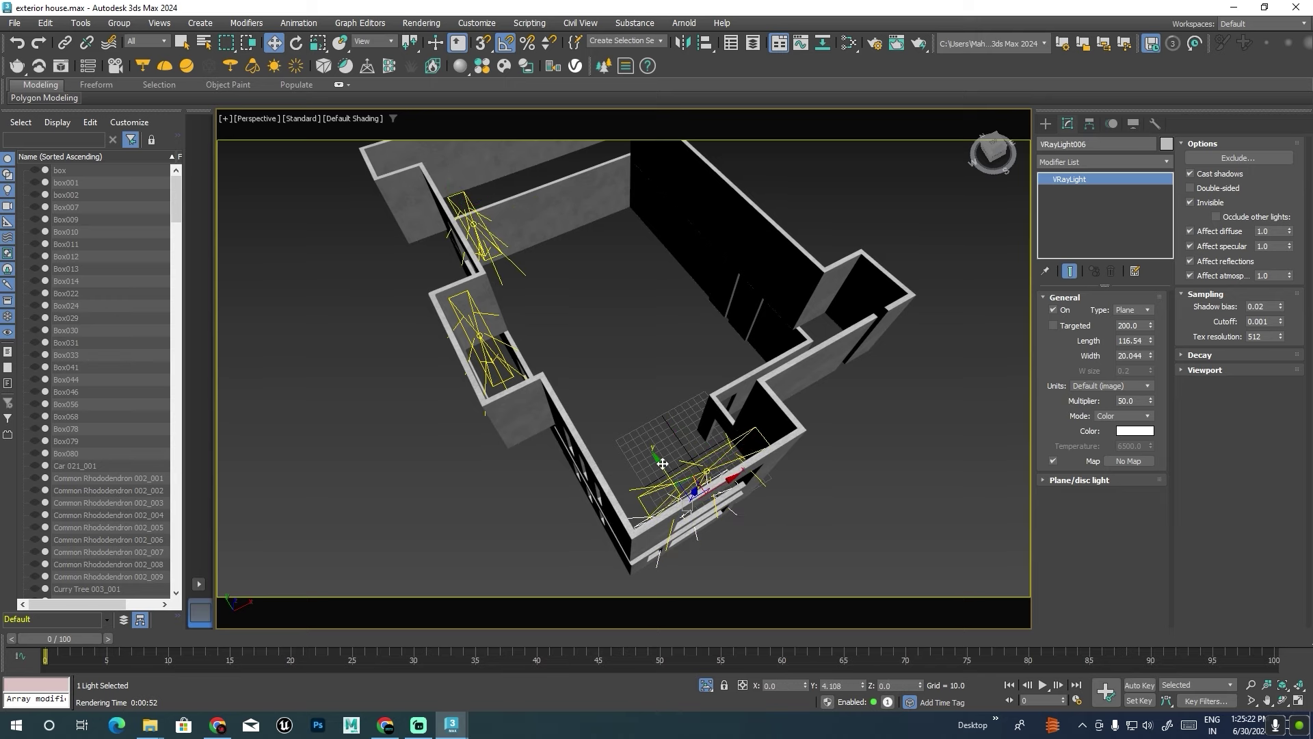
pyautogui.moveTo(734, 513)
pyautogui.keyDown('alt'); pyautogui.mouseDown(button='middle')
pyautogui.moveTo(689, 464)
pyautogui.moveTo(703, 640)
pyautogui.mouseUp(button='middle'); pyautogui.keyUp('alt')
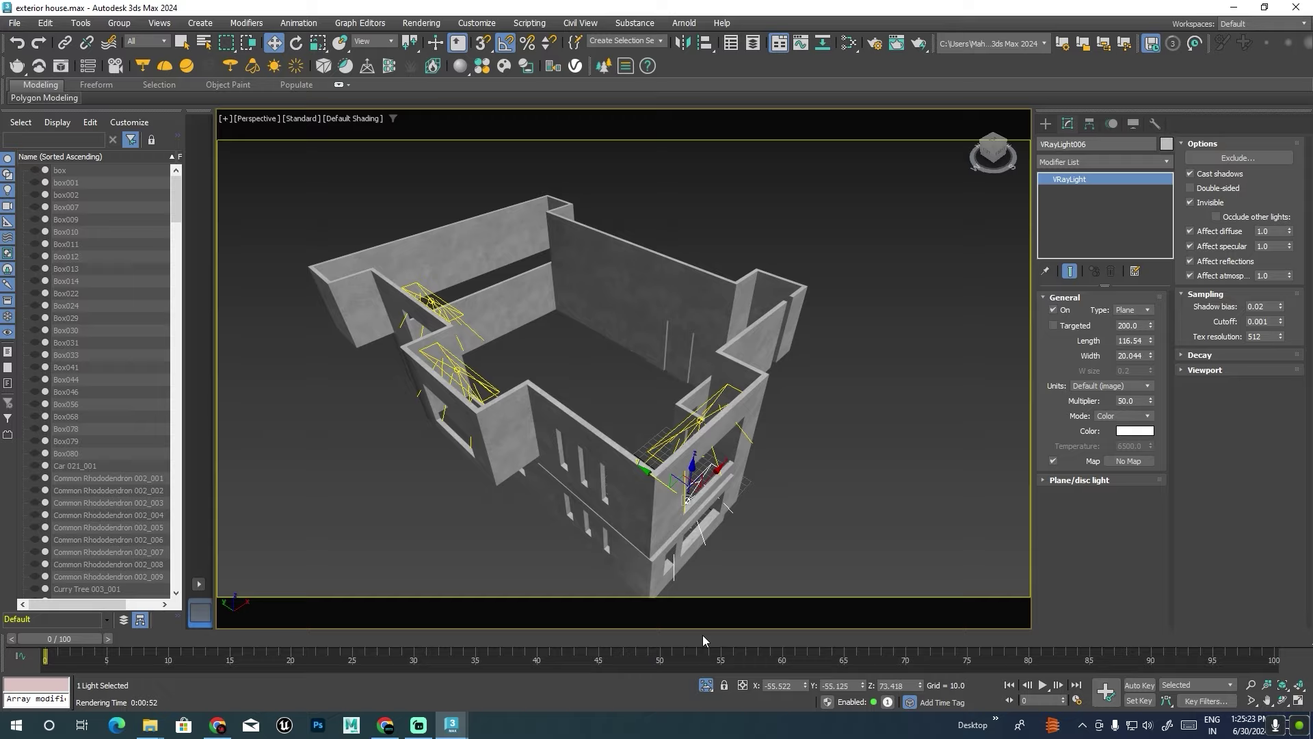
pyautogui.click(706, 686)
pyautogui.click(706, 685)
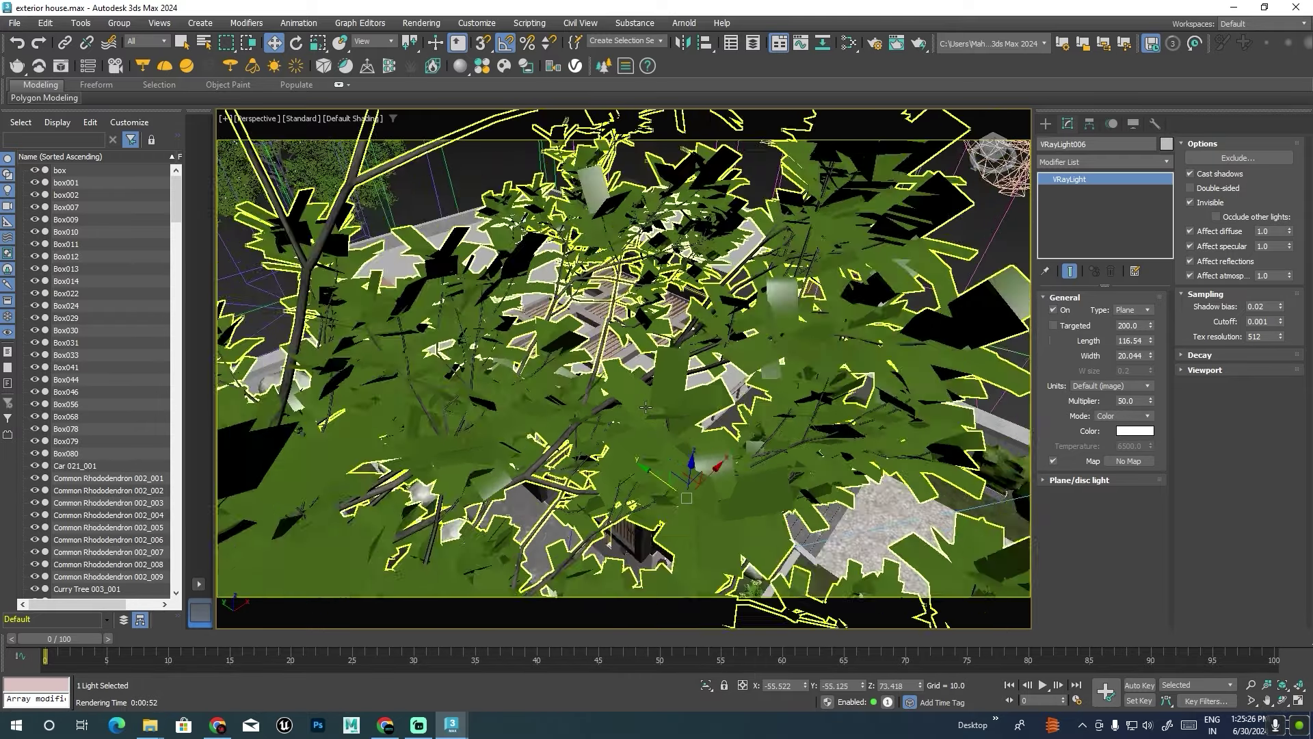
pyautogui.press('z')
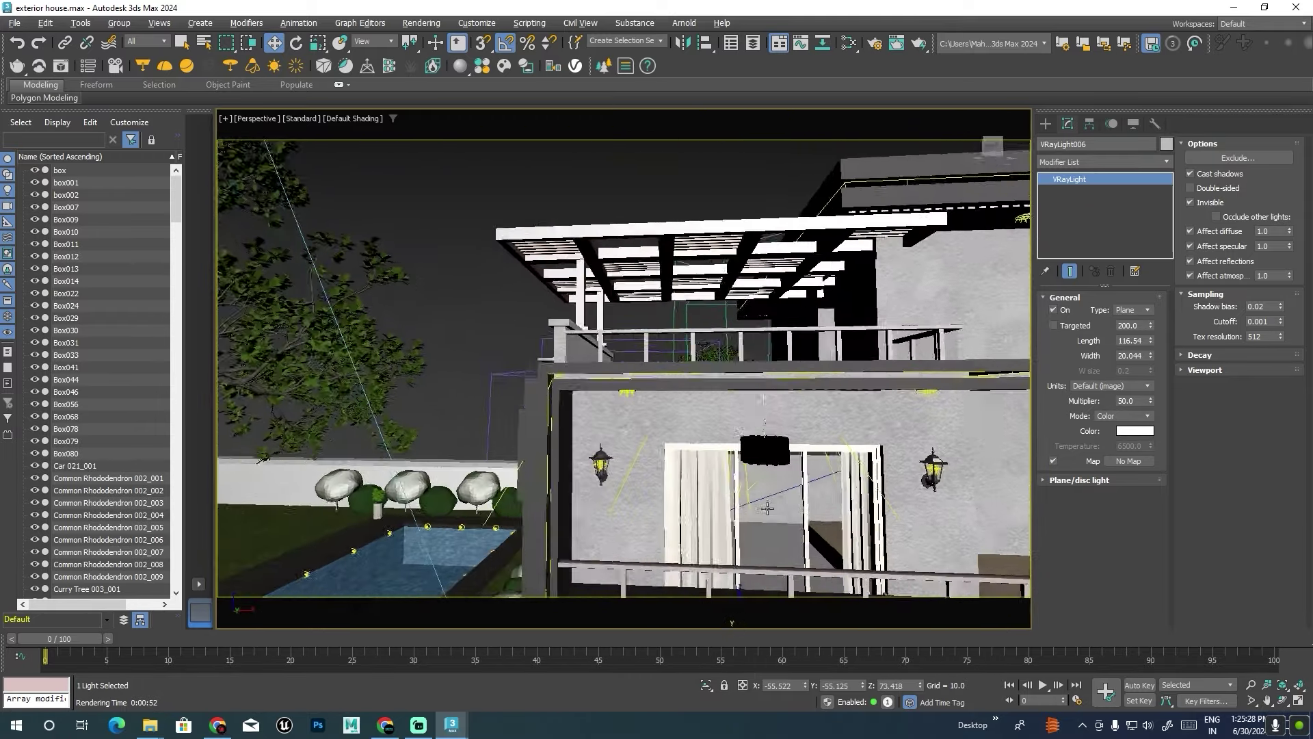
pyautogui.moveTo(772, 505)
pyautogui.keyDown('alt'); pyautogui.mouseDown(button='middle')
pyautogui.moveTo(542, 368)
pyautogui.moveTo(659, 353)
pyautogui.mouseUp(button='middle'); pyautogui.keyUp('alt')
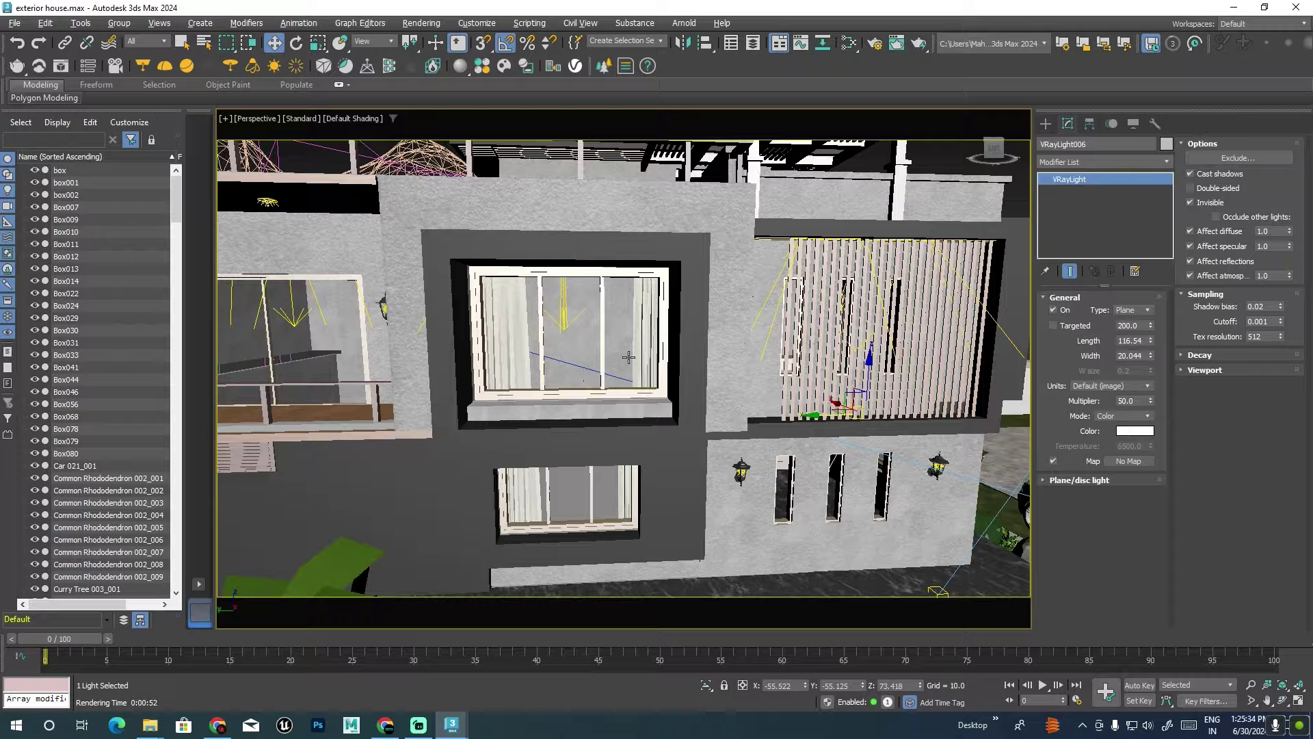
# Zoom out to the pool side of the house and open the Chaos Cosmos Browser.
pyautogui.scroll(-2, 659, 353)
pyautogui.scroll(-4, 650, 354)
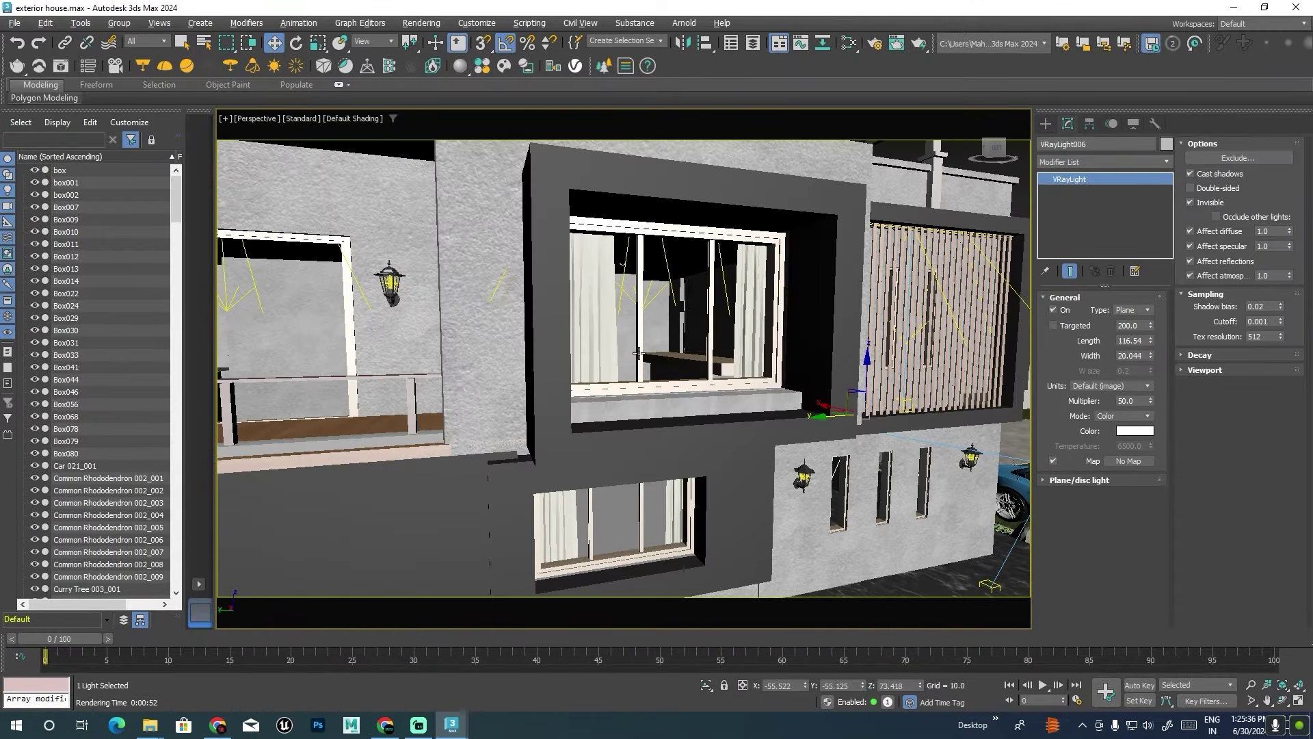
pyautogui.scroll(-3, 616, 359)
pyautogui.scroll(-3, 590, 365)
pyautogui.scroll(-3, 590, 365)
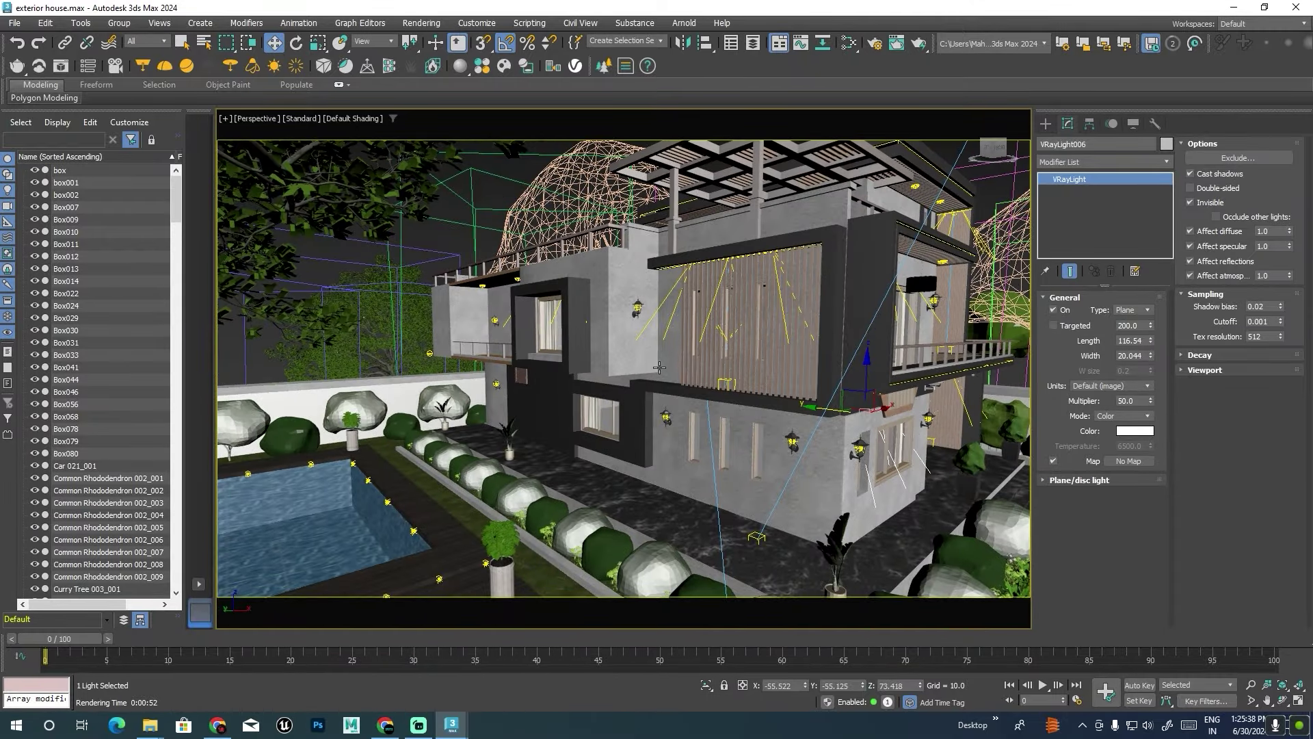
pyautogui.scroll(2, 652, 377)
pyautogui.moveTo(590, 365)
pyautogui.keyDown('alt'); pyautogui.mouseDown(button='middle')
pyautogui.moveTo(652, 377)
pyautogui.moveTo(684, 258)
pyautogui.moveTo(678, 280)
pyautogui.mouseUp(button='middle'); pyautogui.keyUp('alt')
pyautogui.scroll(-4, 654, 331)
pyautogui.scroll(4, 667, 294)
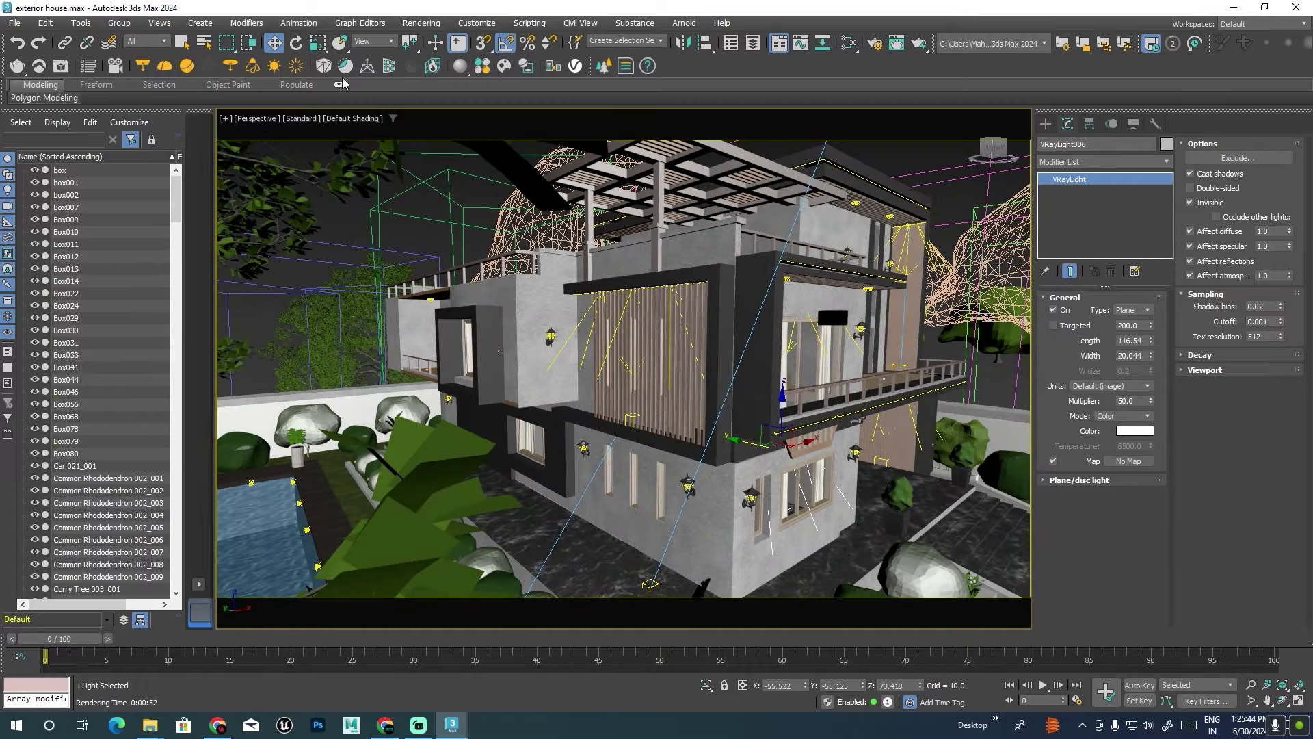
pyautogui.click(504, 66)
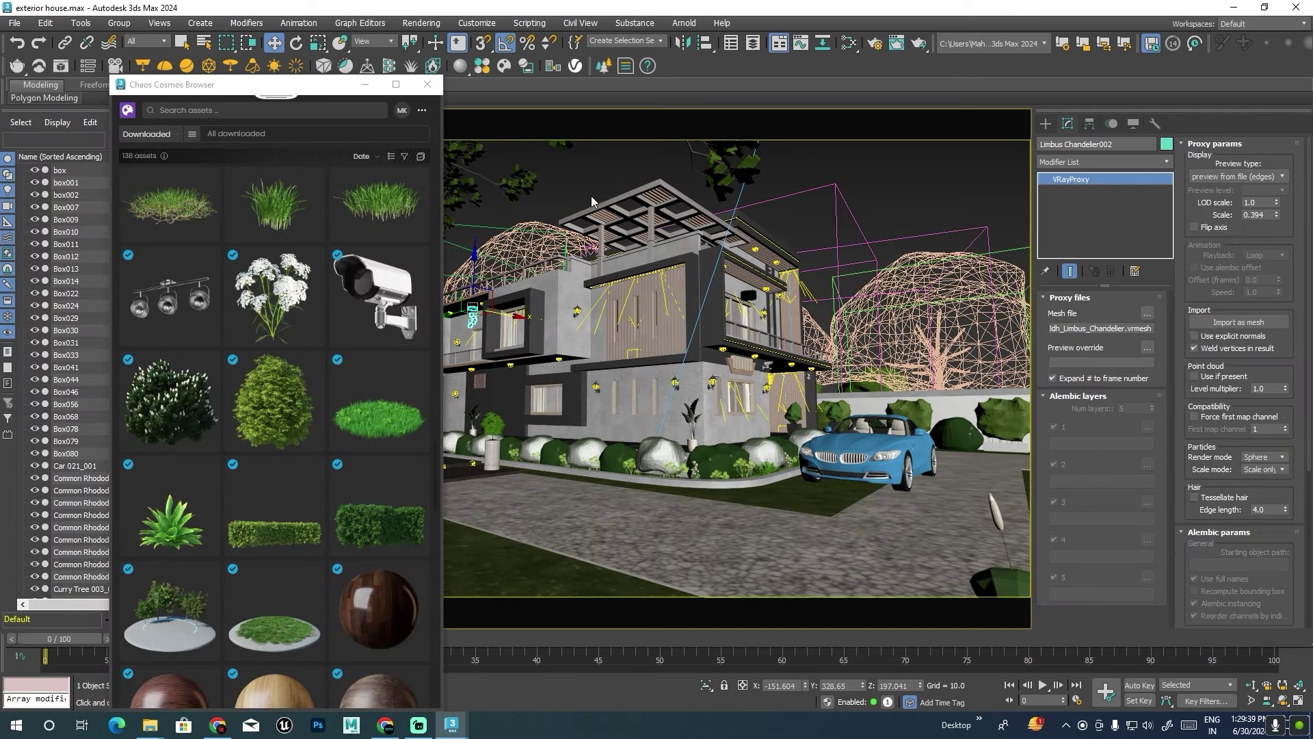
# Select the balcony railing and import the Lamp Ceiling 35-59 asset from Cosmos.
pyautogui.click(759, 338)
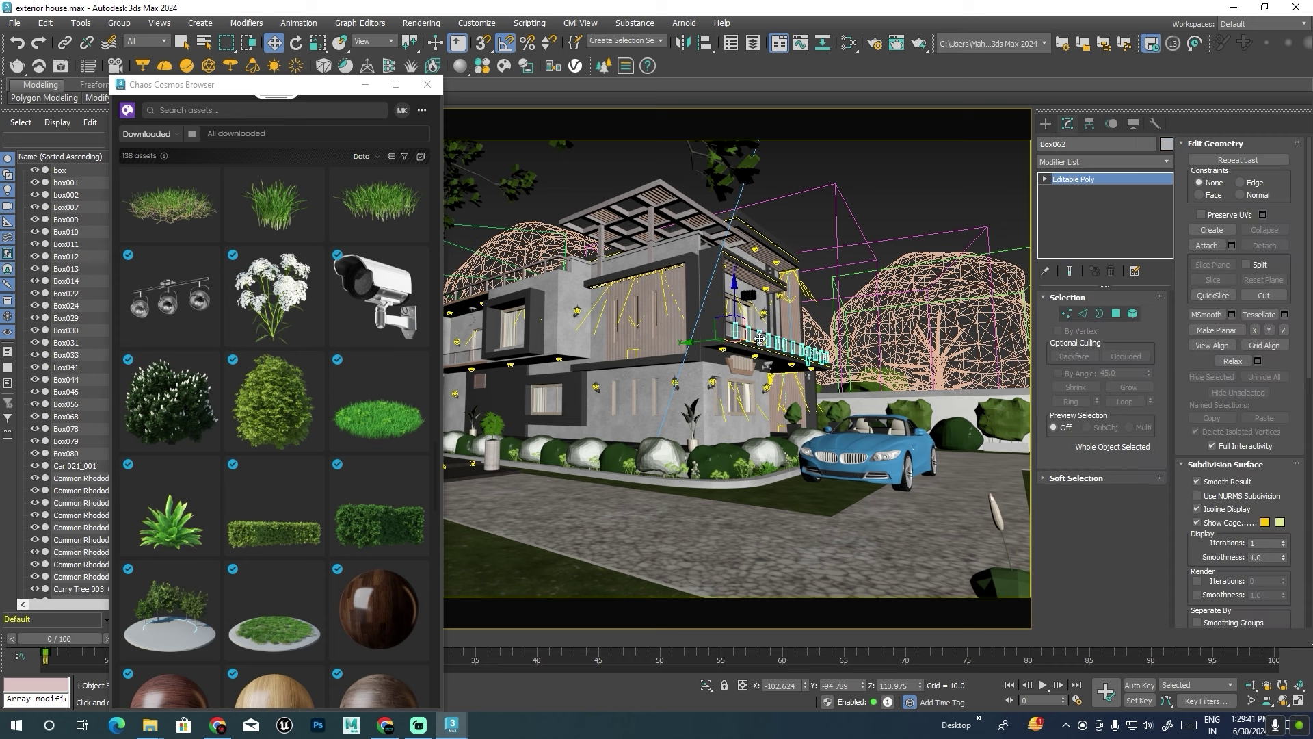
pyautogui.scroll(-3, 759, 338)
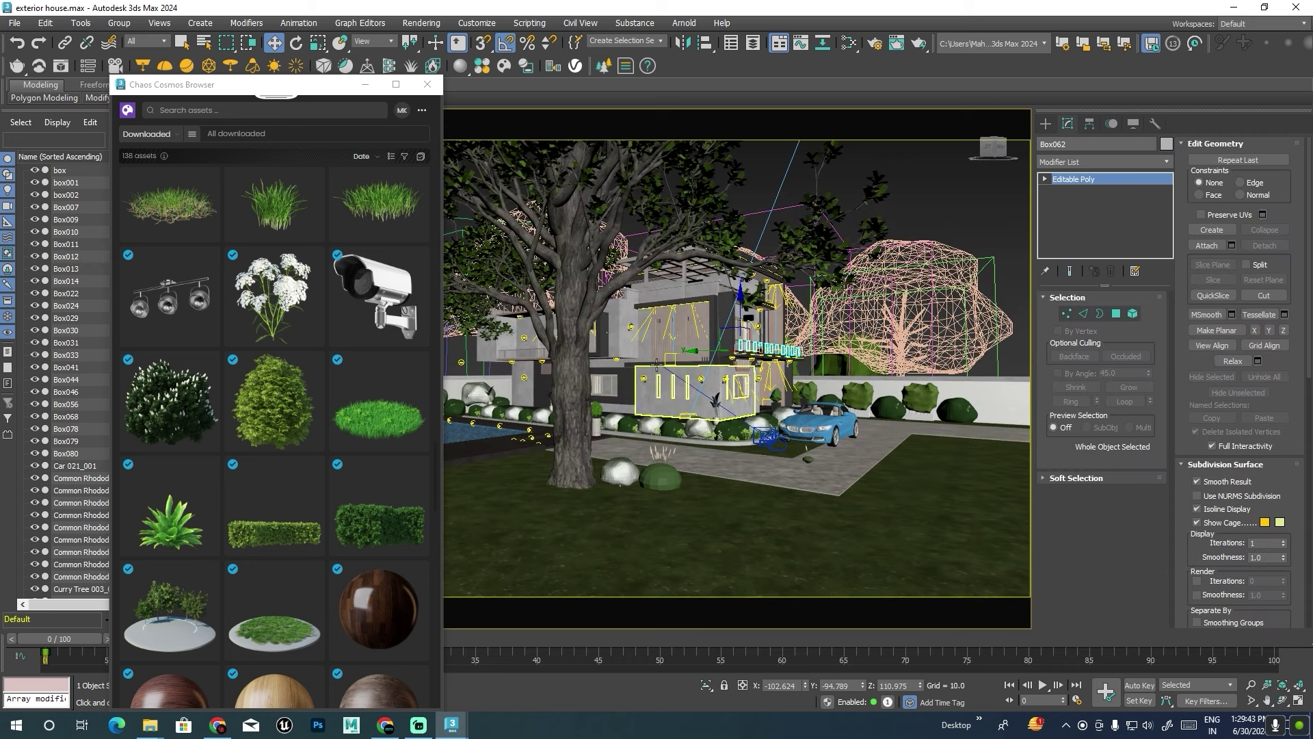
pyautogui.moveTo(170, 295)
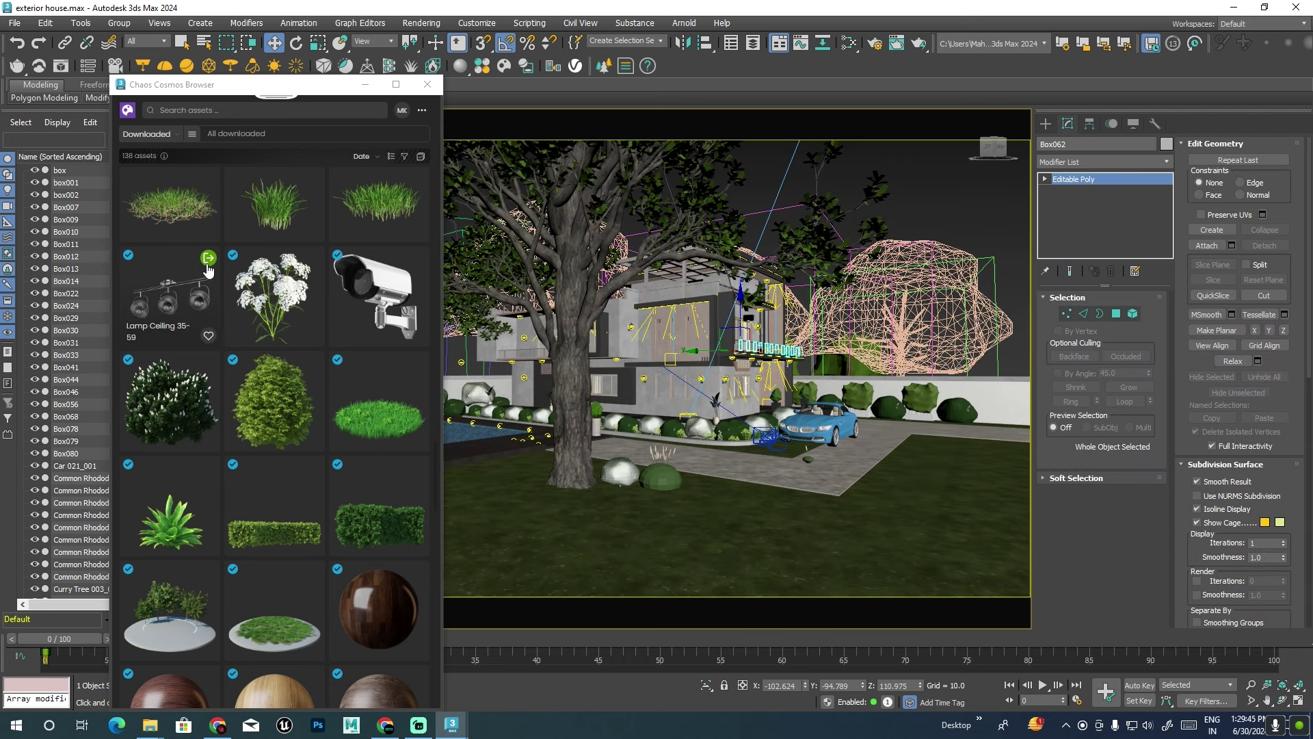
pyautogui.click(207, 263)
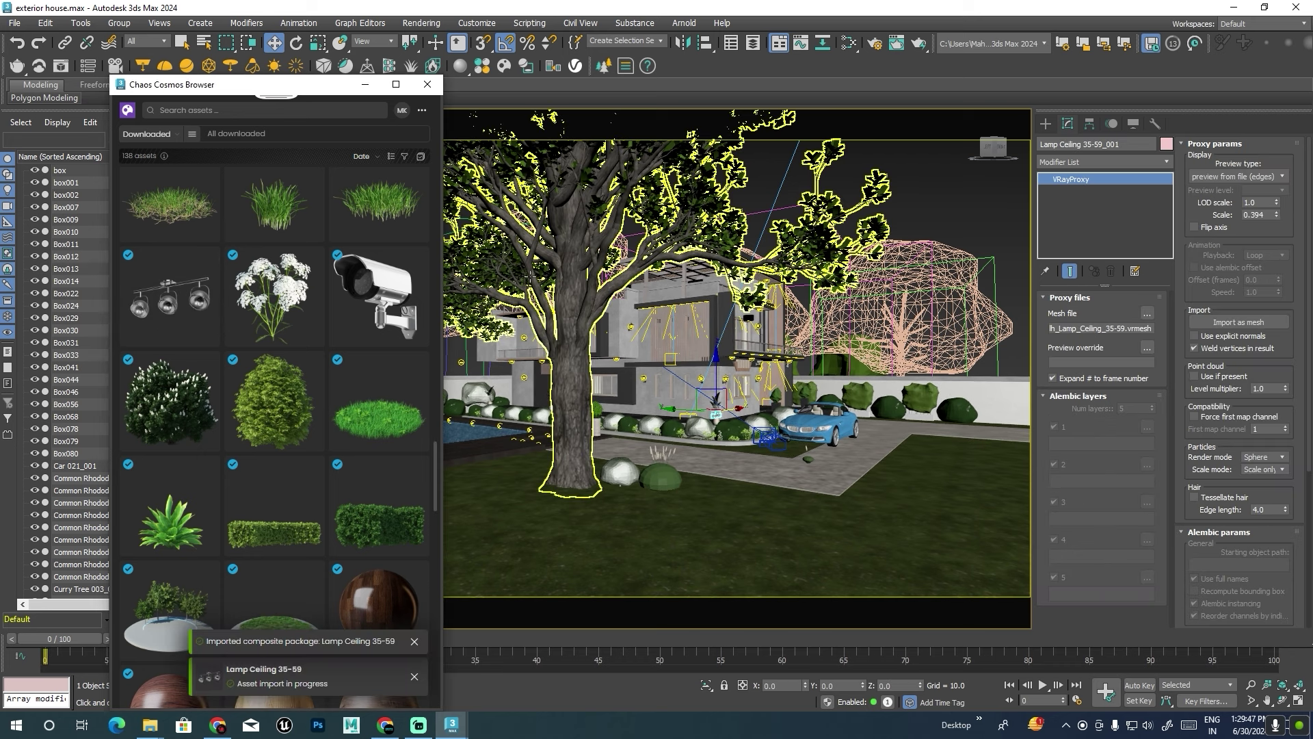
pyautogui.moveTo(302, 91); pyautogui.dragTo(215, 137)
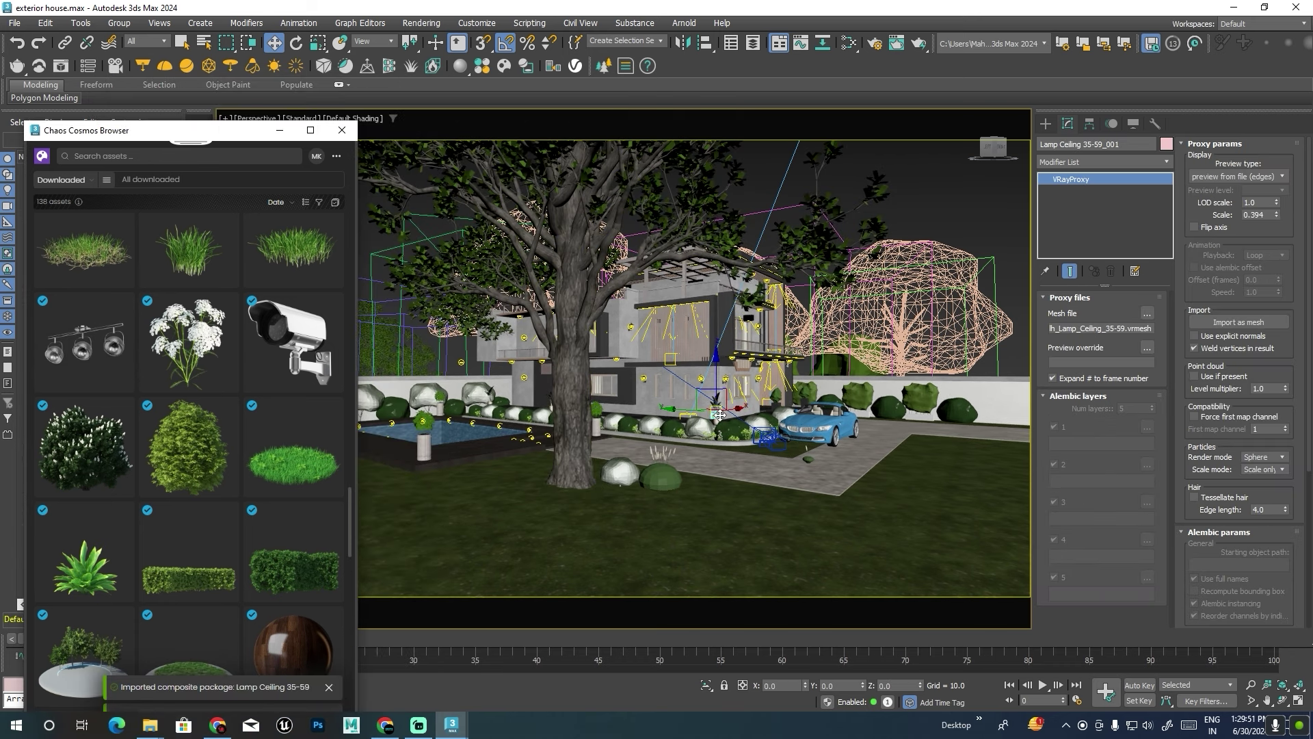
# Frame the imported Cosmos ceiling lamp and raise it off the ground.
pyautogui.keyDown('alt'); pyautogui.moveTo(720, 415); pyautogui.dragTo(708, 404, button='middle'); pyautogui.keyUp('alt')
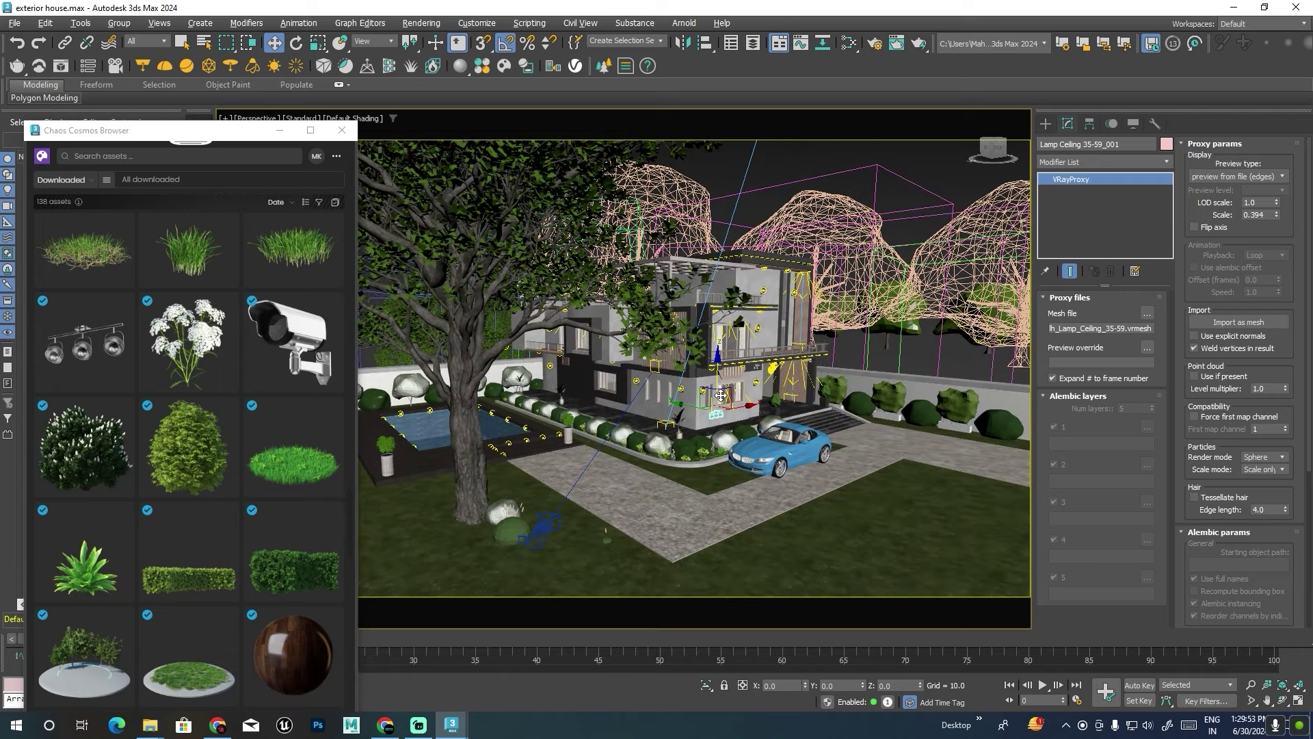
pyautogui.press('z')
pyautogui.scroll(-5, 705, 400)
pyautogui.scroll(-3, 701, 396)
pyautogui.scroll(-4, 691, 393)
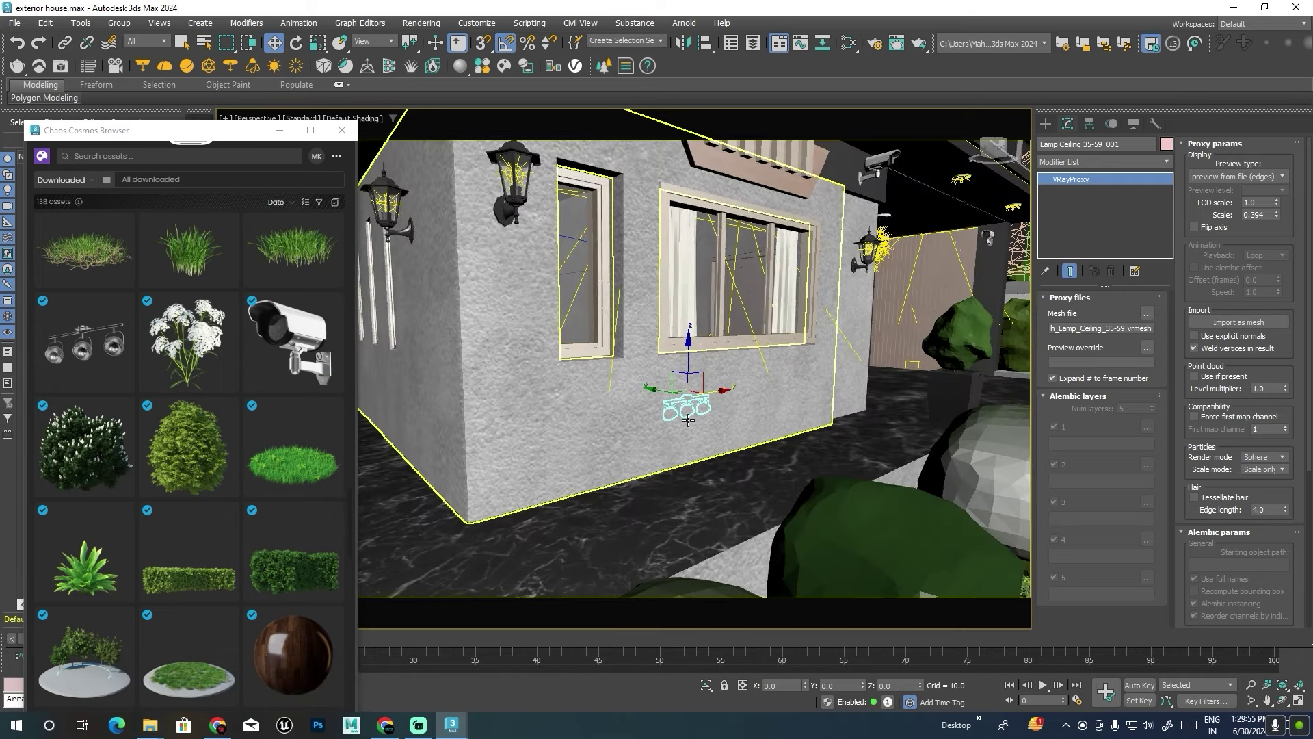
pyautogui.scroll(-3, 682, 389)
pyautogui.moveTo(688, 377); pyautogui.dragTo(686, 301)
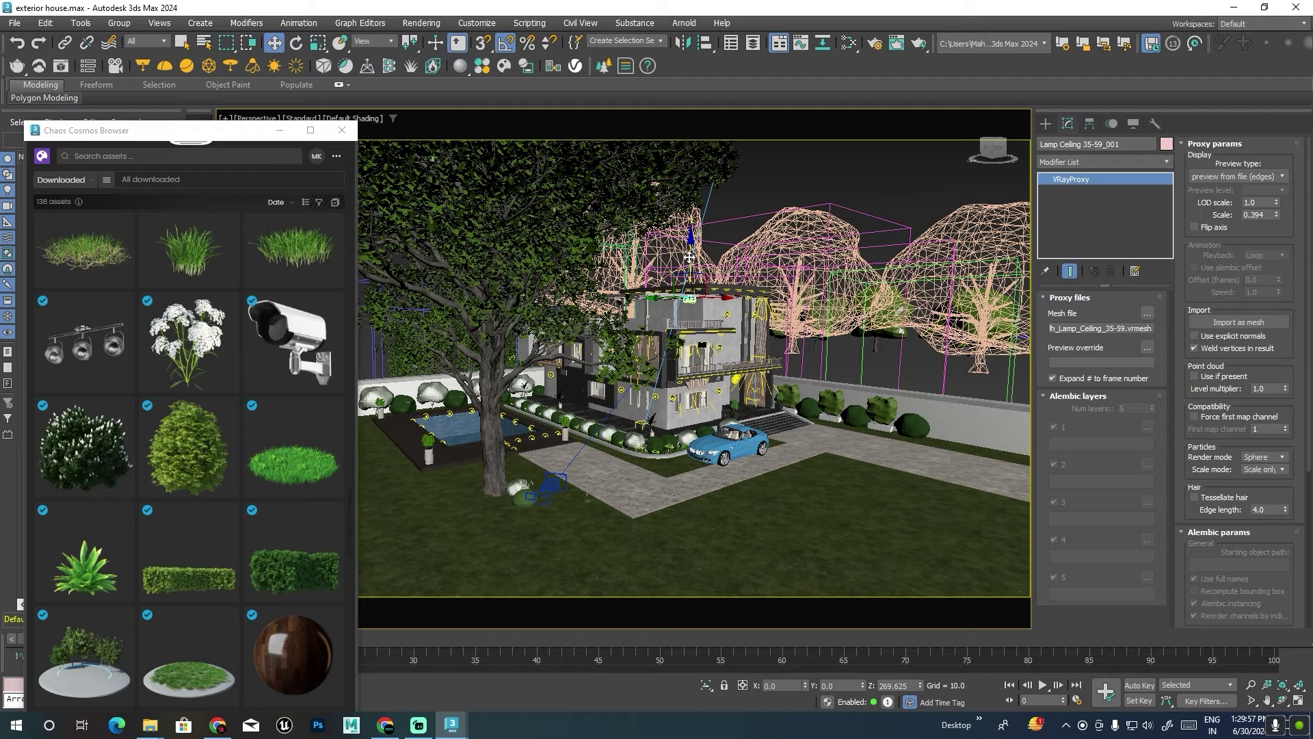
pyautogui.press('z')
pyautogui.scroll(-2, 690, 383)
# Fine-tune the lamp's height and shift it in Y to sit under the pergola beam.
pyautogui.keyDown('alt'); pyautogui.moveTo(689, 383); pyautogui.dragTo(677, 397, button='middle'); pyautogui.keyUp('alt')
pyautogui.scroll(-3, 689, 389)
pyautogui.moveTo(654, 393); pyautogui.dragTo(654, 410)
pyautogui.press('z')
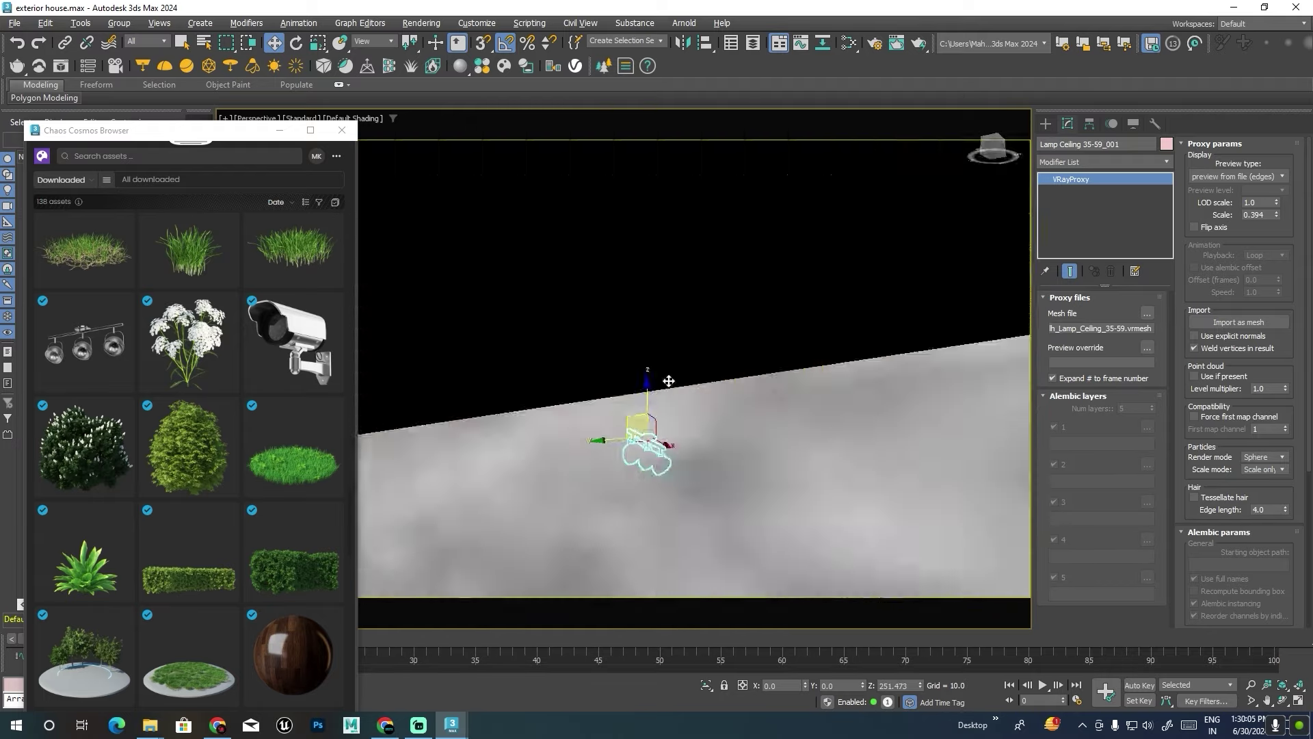
pyautogui.scroll(-3, 668, 381)
pyautogui.keyDown('alt'); pyautogui.moveTo(669, 381); pyautogui.dragTo(643, 342, button='middle'); pyautogui.keyUp('alt')
pyautogui.click(637, 321)
pyautogui.moveTo(640, 359)
pyautogui.mouseDown()
pyautogui.moveTo(631, 329)
pyautogui.moveTo(725, 287)
pyautogui.mouseUp()
pyautogui.keyDown('alt'); pyautogui.moveTo(725, 288); pyautogui.dragTo(734, 388, button='middle'); pyautogui.keyUp('alt')
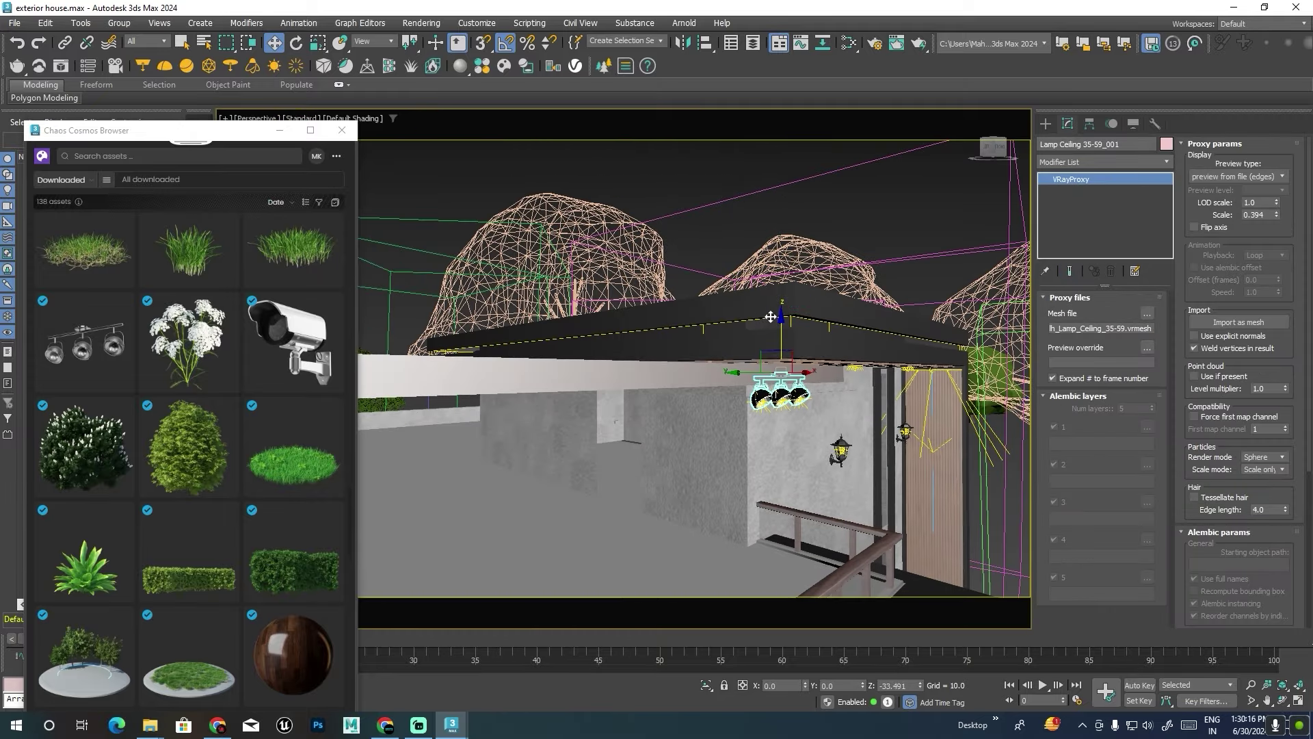
pyautogui.moveTo(771, 317)
pyautogui.keyDown('alt'); pyautogui.mouseDown(button='middle')
pyautogui.moveTo(779, 378)
pyautogui.moveTo(624, 249)
pyautogui.moveTo(765, 319)
pyautogui.moveTo(695, 347)
pyautogui.moveTo(591, 251)
pyautogui.moveTo(675, 440)
pyautogui.moveTo(684, 378)
pyautogui.mouseUp(button='middle'); pyautogui.keyUp('alt')
pyautogui.scroll(5, 778, 392)
# Shift-drag the lamp to make two more copies beneath the pergola beams.
pyautogui.keyDown('shift'); pyautogui.moveTo(684, 377); pyautogui.dragTo(619, 376); pyautogui.keyUp('shift')
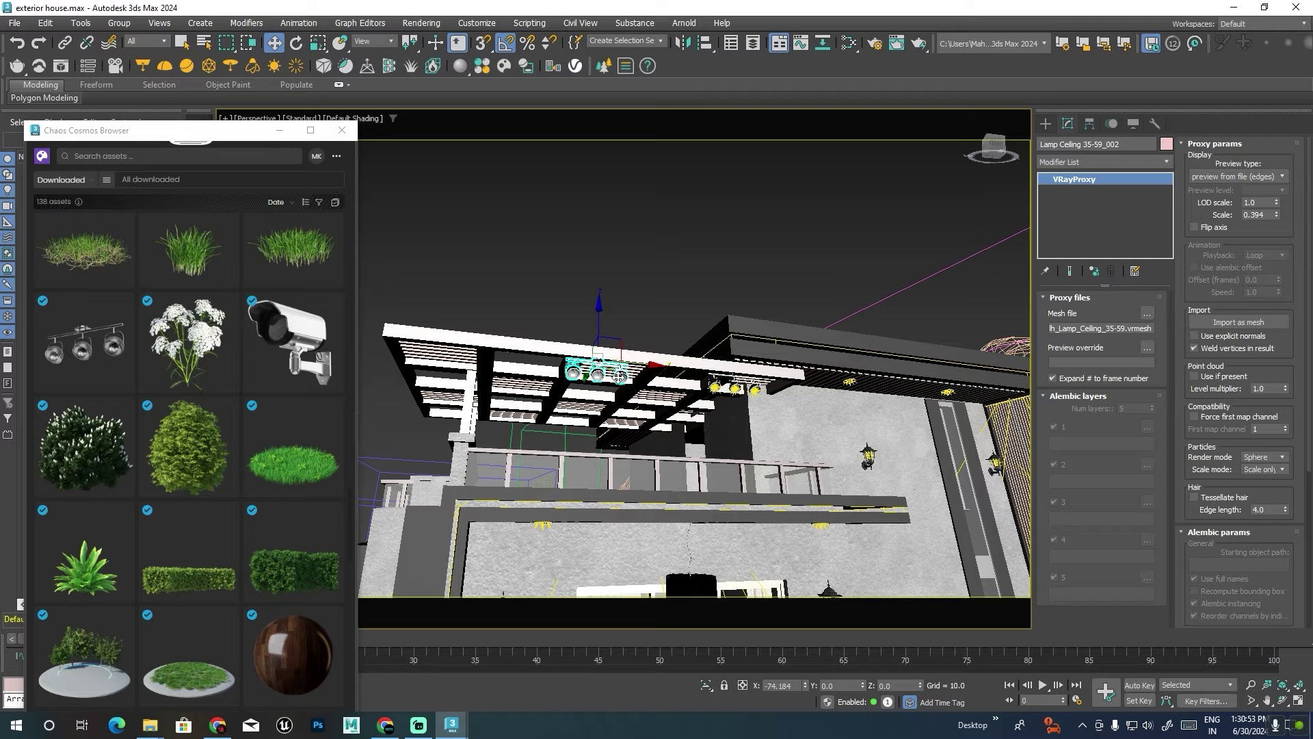
pyautogui.keyDown('shift'); pyautogui.moveTo(521, 373); pyautogui.dragTo(519, 374); pyautogui.keyUp('shift')
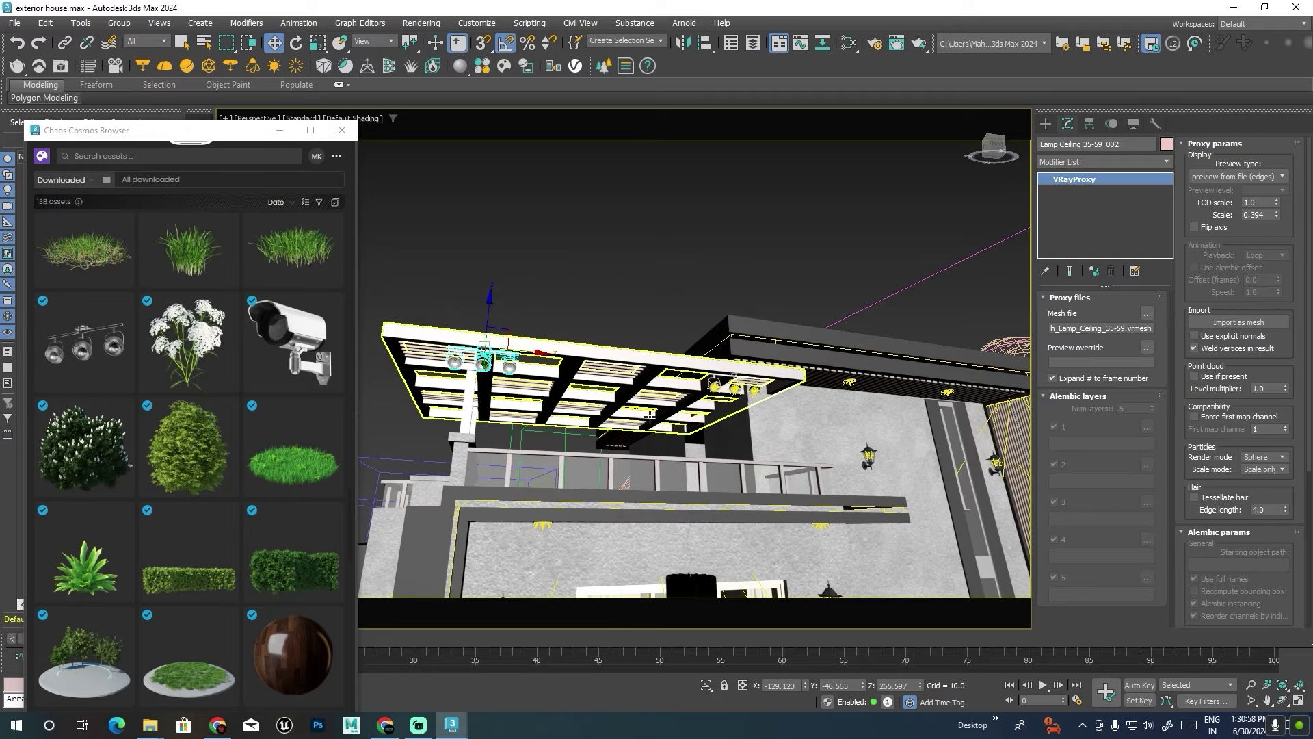
pyautogui.keyDown('alt'); pyautogui.moveTo(649, 415); pyautogui.dragTo(816, 344, button='middle'); pyautogui.keyUp('alt')
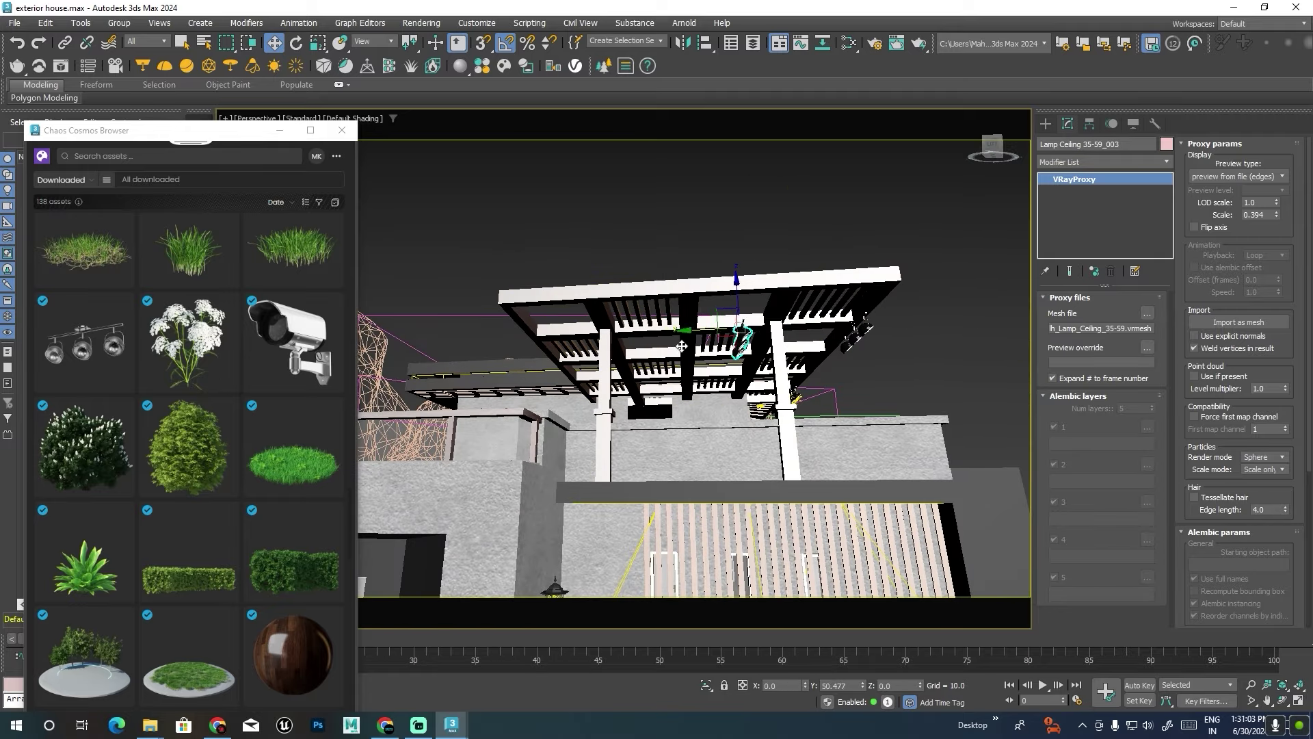
pyautogui.keyDown('shift'); pyautogui.moveTo(682, 346); pyautogui.dragTo(605, 349); pyautogui.keyUp('shift')
# Rotate the third copy, Lamp Ceiling 35-59_003, and slide it along X into line under the beams.
pyautogui.press('e')
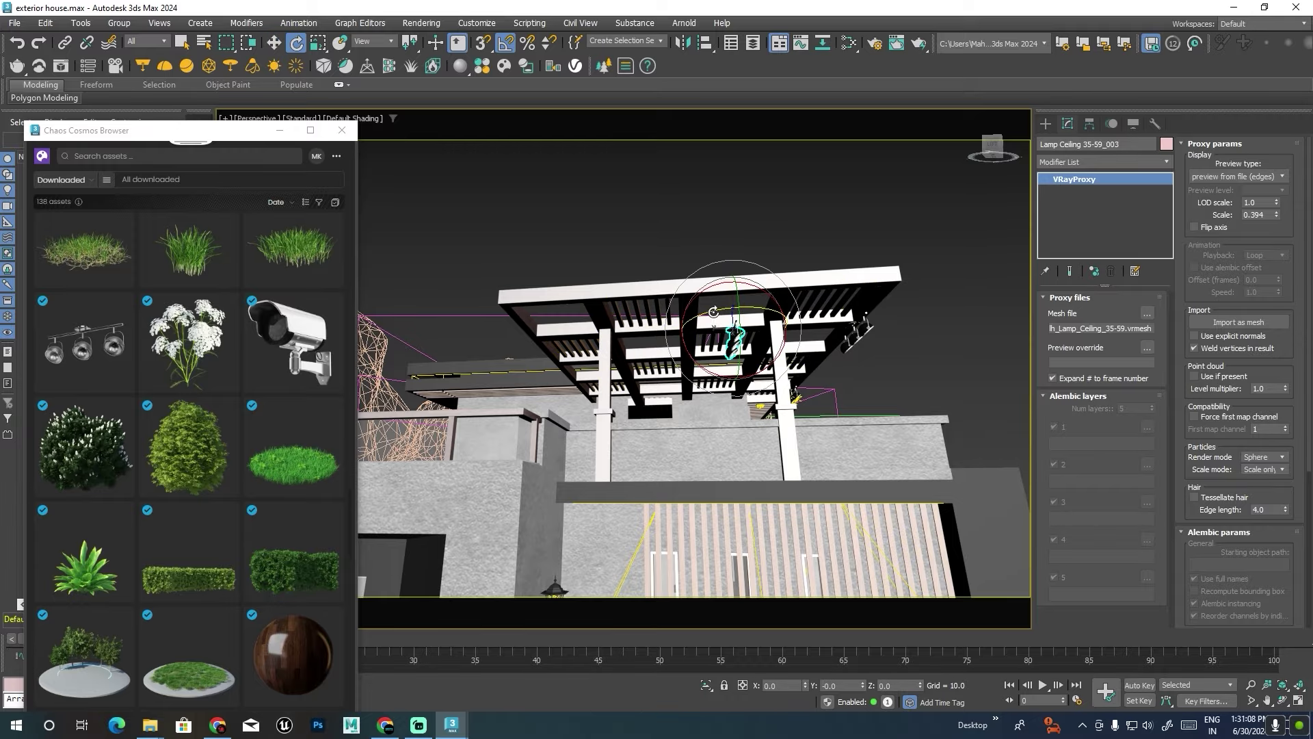
pyautogui.keyDown('alt'); pyautogui.moveTo(653, 413); pyautogui.dragTo(739, 383, button='middle'); pyautogui.keyUp('alt')
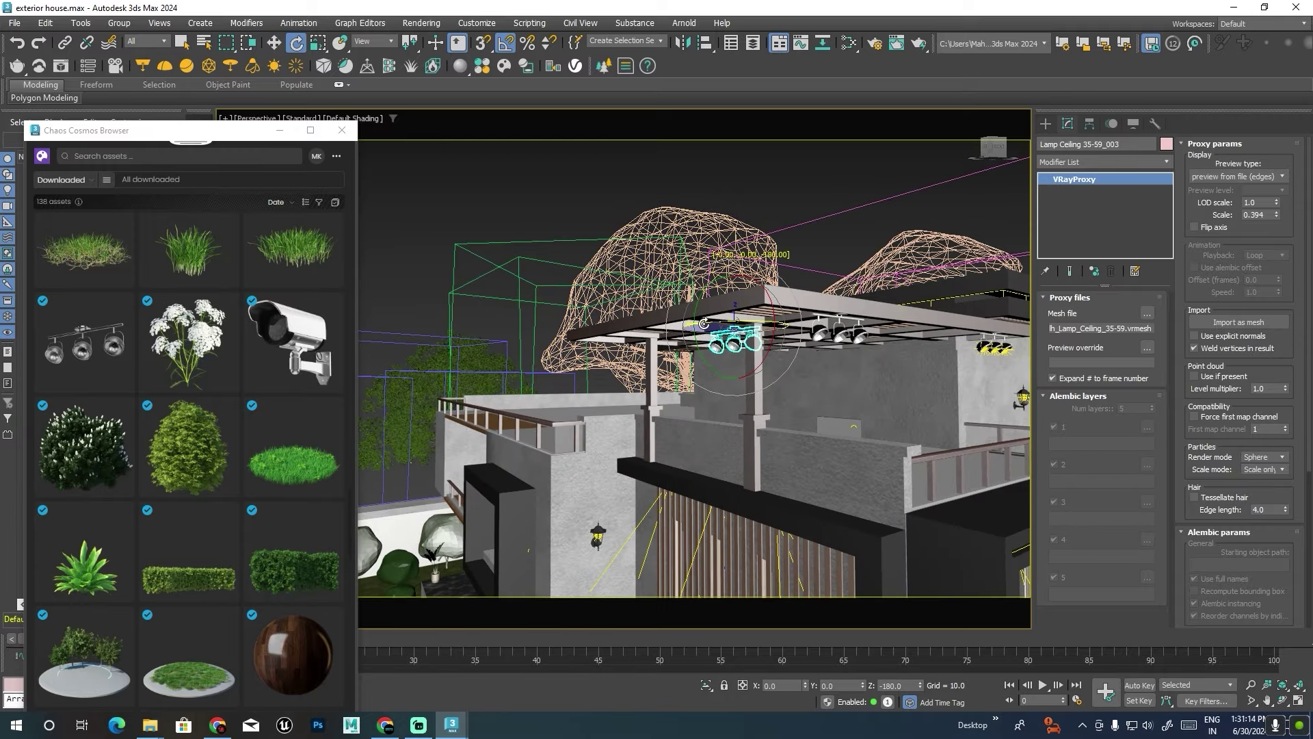
pyautogui.press('w')
pyautogui.moveTo(771, 340); pyautogui.dragTo(682, 339)
pyautogui.press('z')
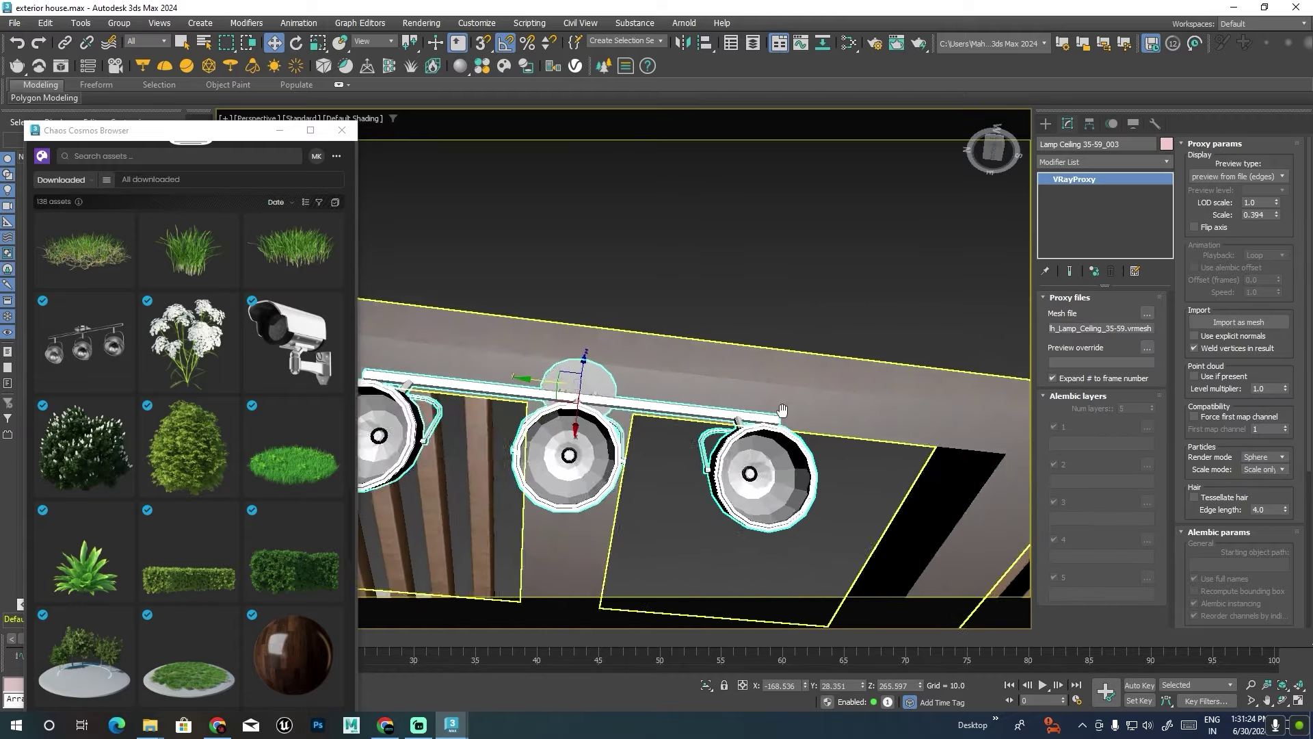
pyautogui.moveTo(624, 461)
pyautogui.keyDown('alt'); pyautogui.mouseDown(button='middle')
pyautogui.moveTo(665, 377)
pyautogui.moveTo(754, 397)
pyautogui.moveTo(821, 332)
pyautogui.mouseUp(button='middle'); pyautogui.keyUp('alt')
pyautogui.scroll(-5, 665, 377)
# Select the pergola roof Plane002 and load its Wenge_Semigloss material in the Slate Material Editor.
pyautogui.click(754, 397)
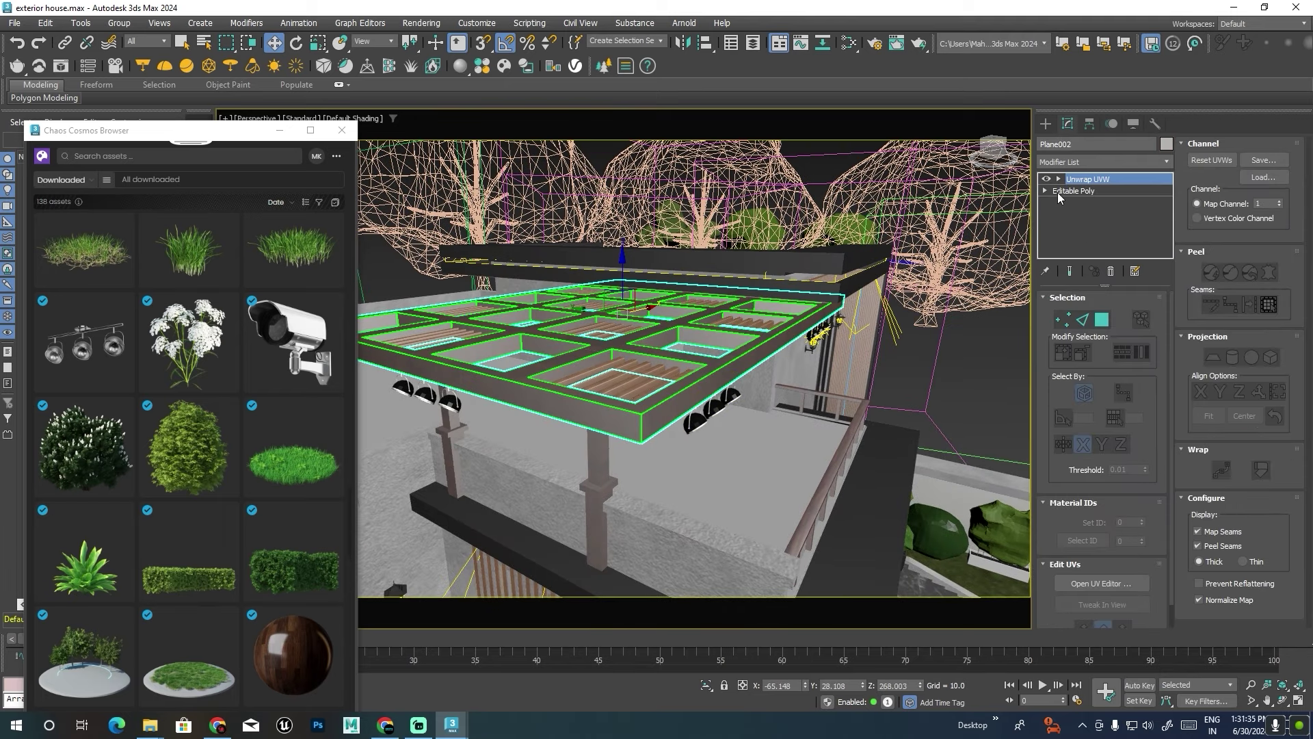
pyautogui.press('m')
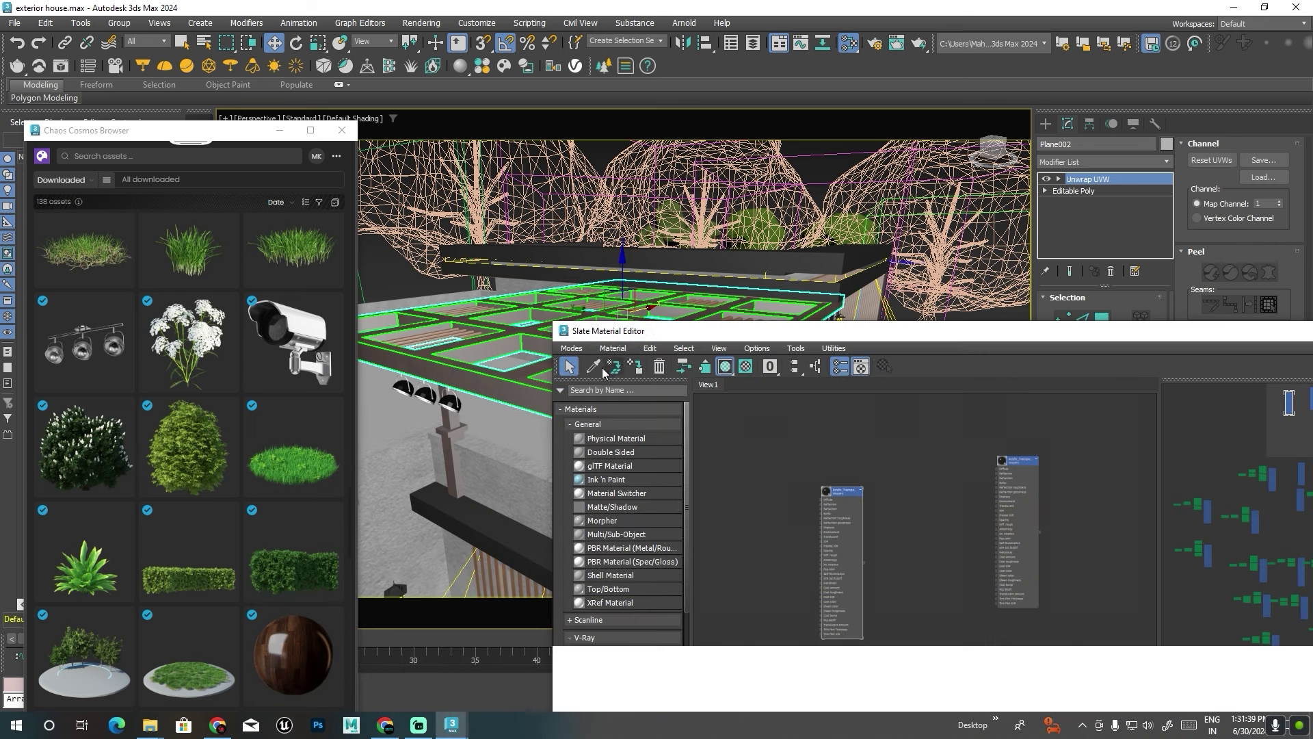
pyautogui.click(593, 368)
pyautogui.click(406, 389)
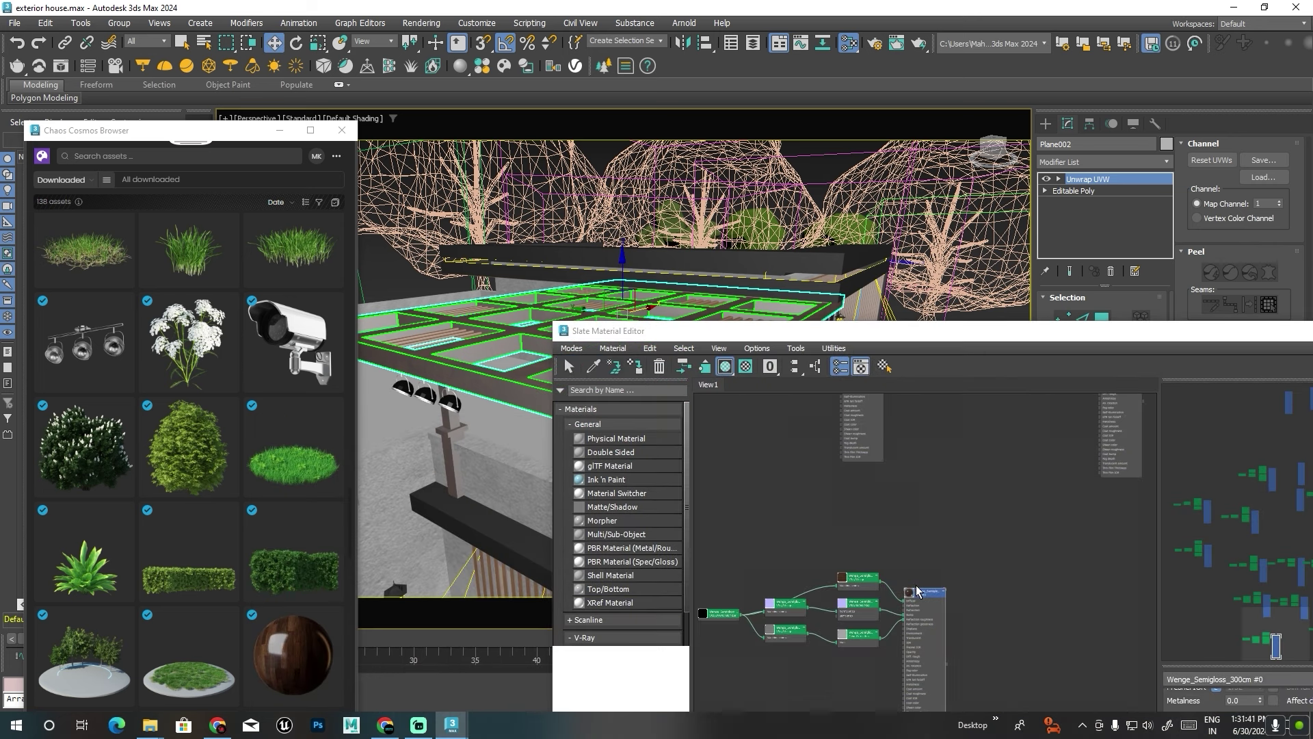
pyautogui.click(919, 600)
pyautogui.moveTo(965, 336); pyautogui.dragTo(863, 152)
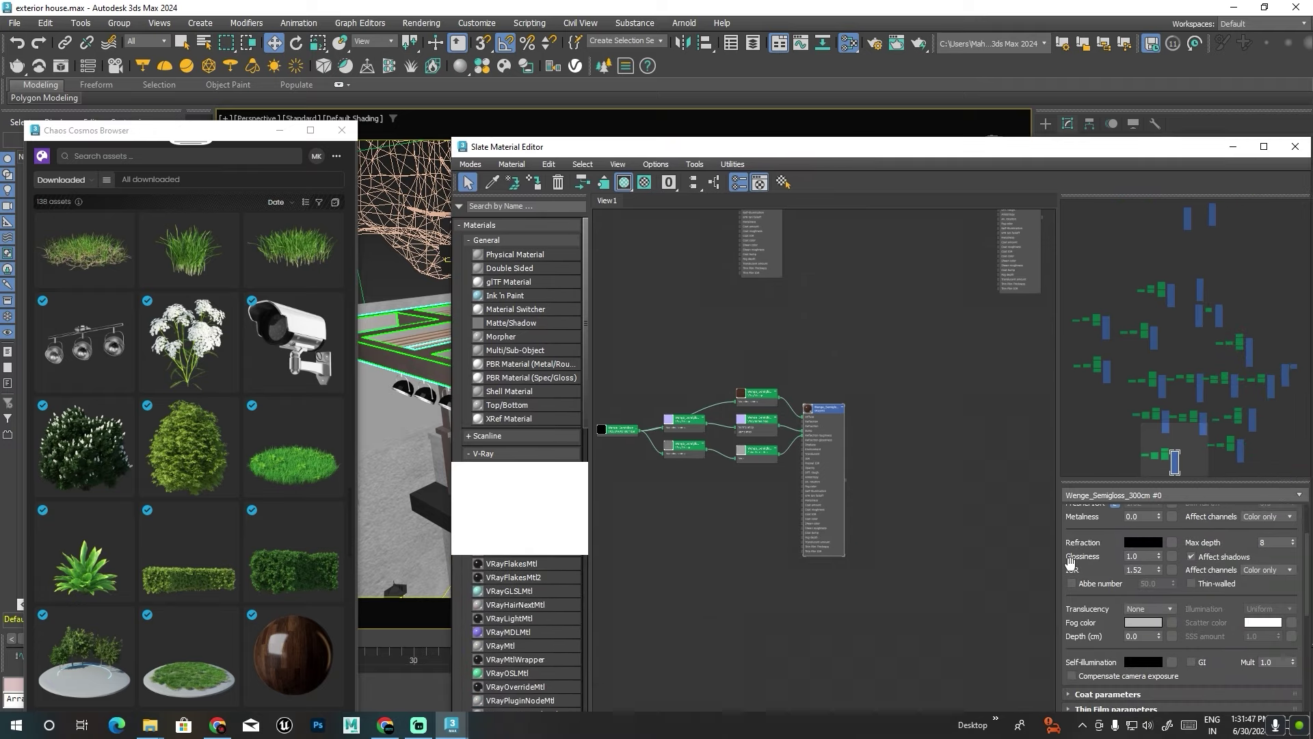
# Set the Wenge_Semigloss reflection colour to mid-grey with Value 146.
pyautogui.scroll(1, 1071, 562)
pyautogui.scroll(1, 1071, 562)
pyautogui.scroll(1, 1070, 563)
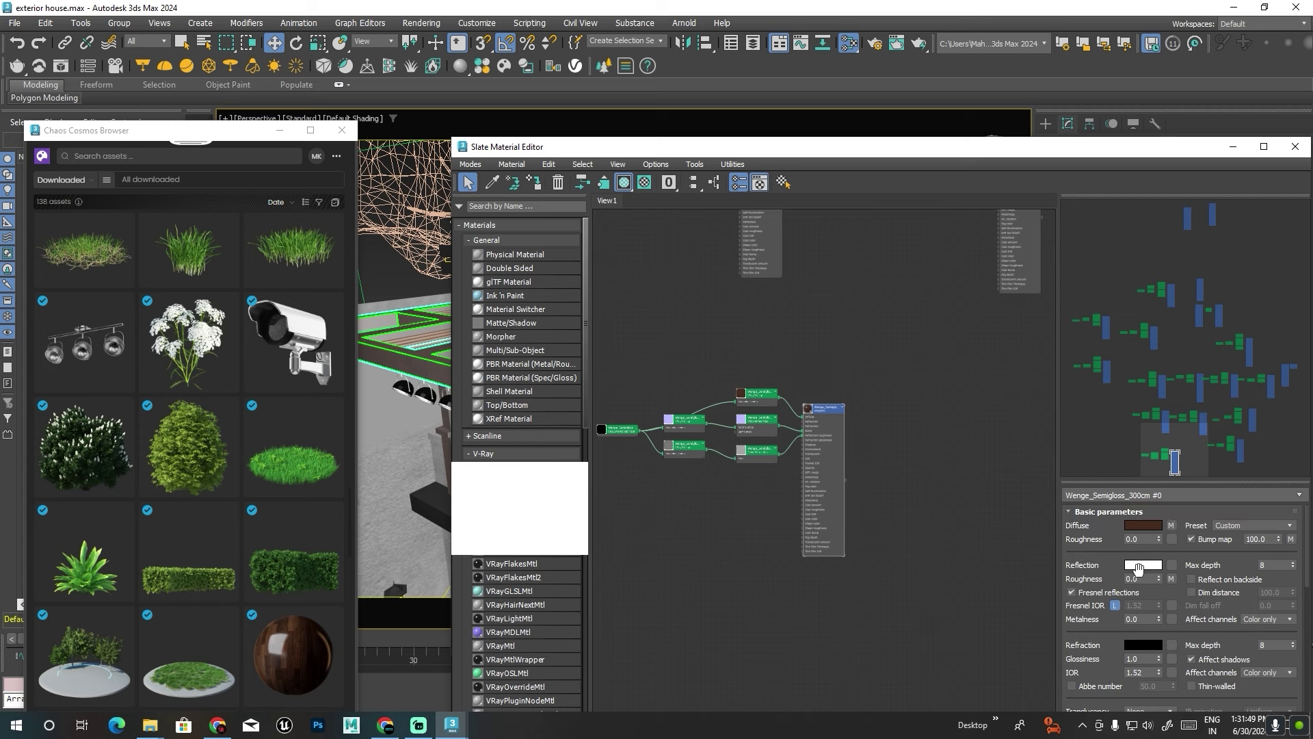
pyautogui.click(1143, 565)
pyautogui.click(1003, 498)
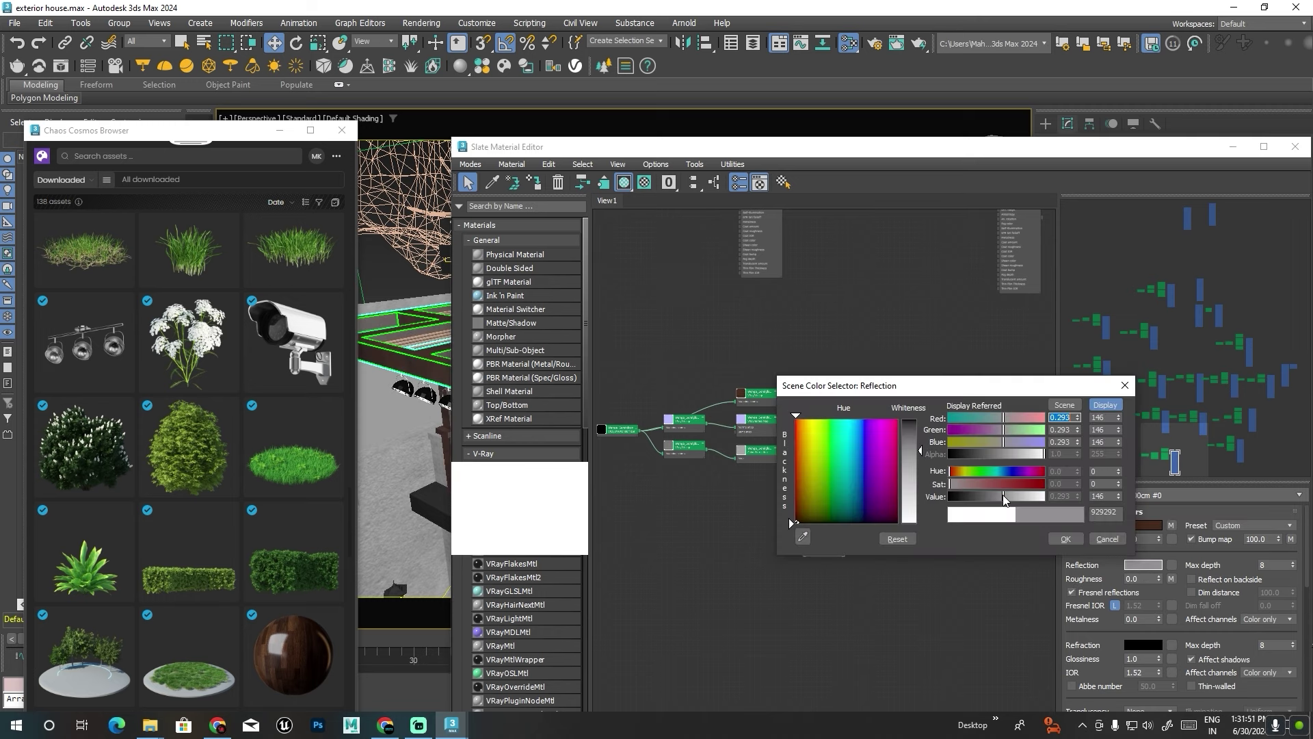
pyautogui.click(1065, 539)
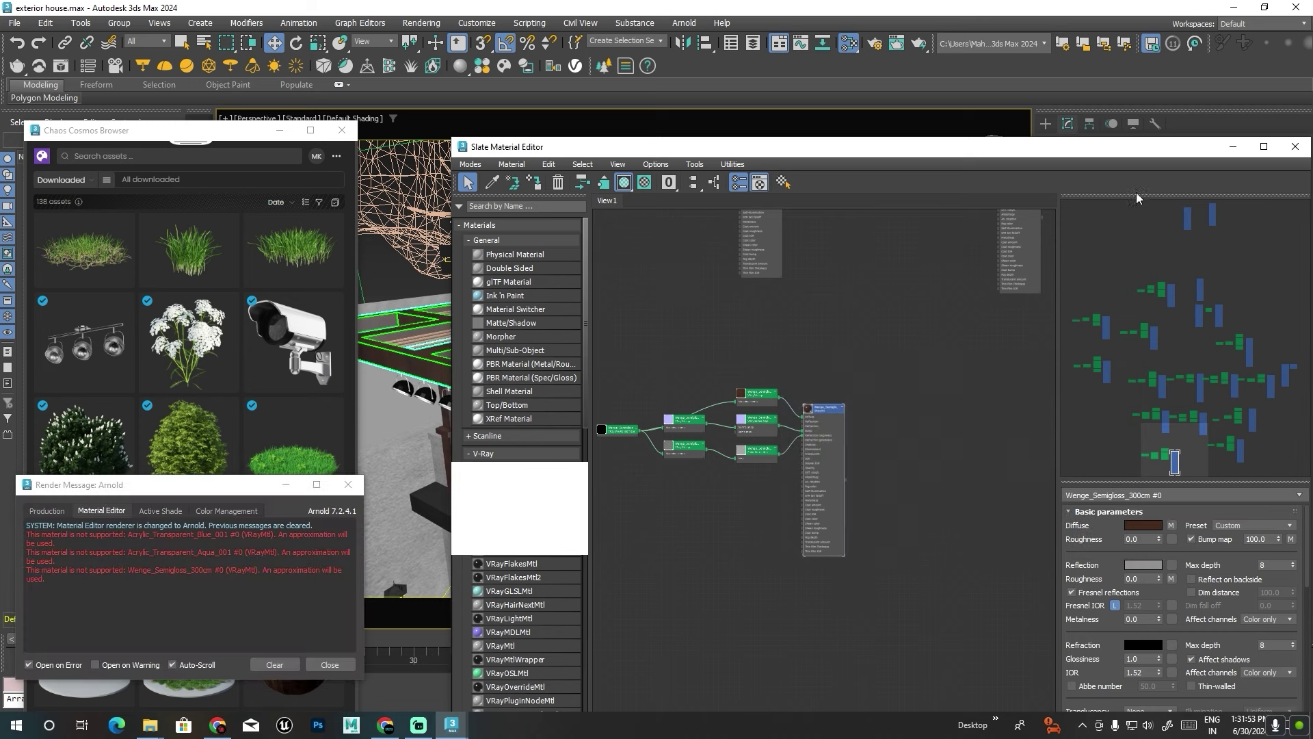
pyautogui.moveTo(1122, 147); pyautogui.dragTo(865, 314)
# Close the material editor, switch to the PhysCamera001 view, and deselect everything.
pyautogui.click(1038, 314)
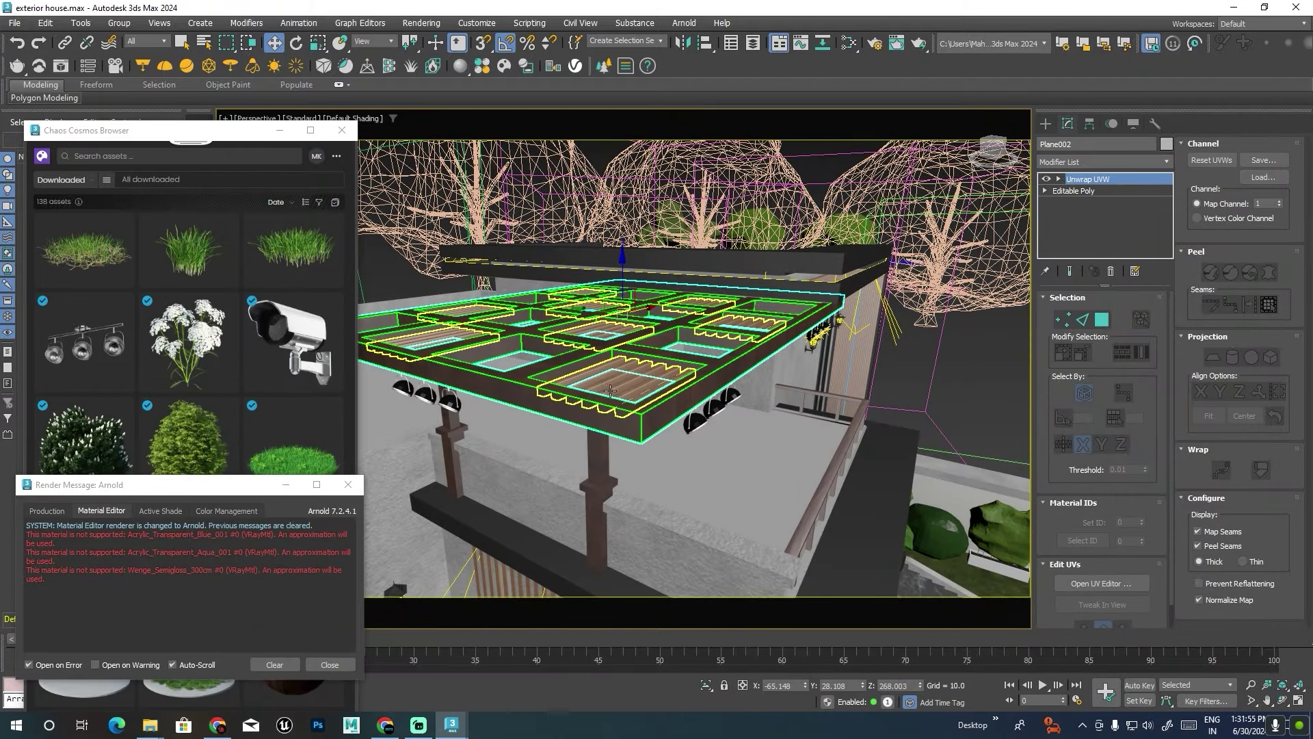
pyautogui.scroll(-5, 593, 401)
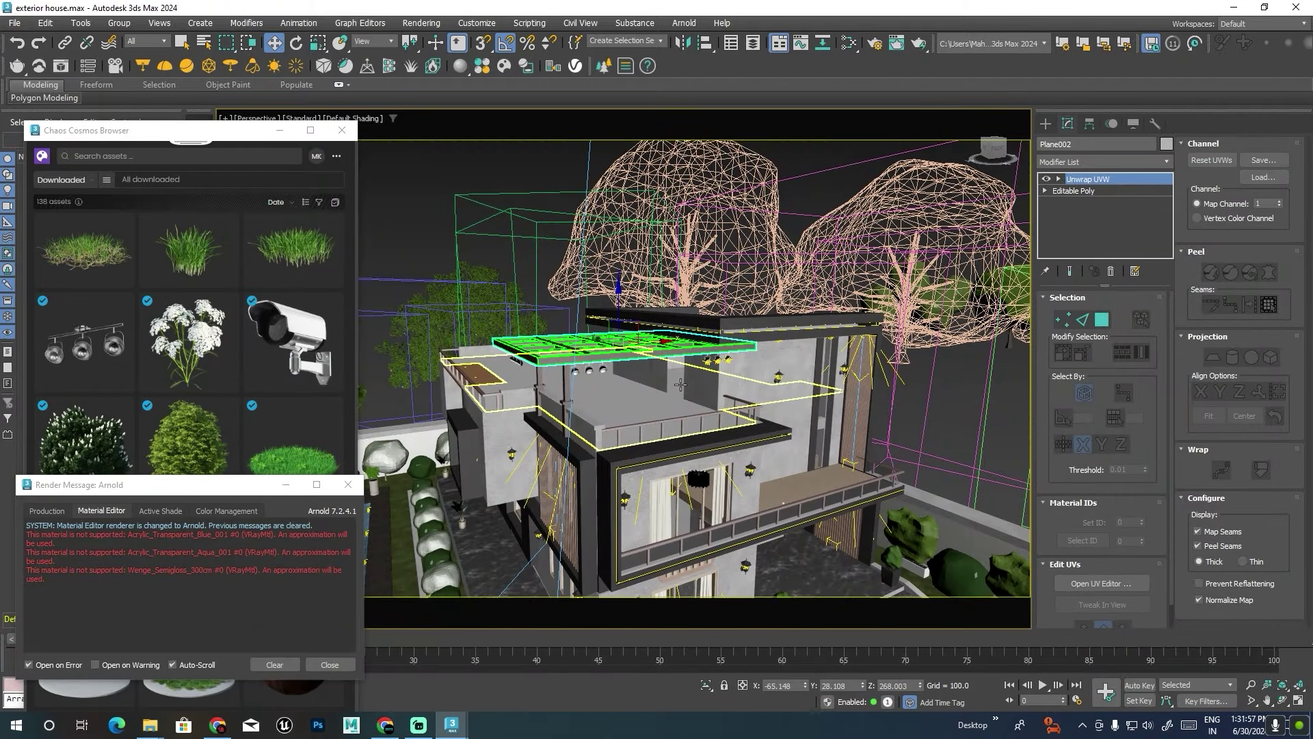
pyautogui.keyDown('alt'); pyautogui.moveTo(593, 400); pyautogui.dragTo(690, 390, button='middle'); pyautogui.keyUp('alt')
pyautogui.press('c')
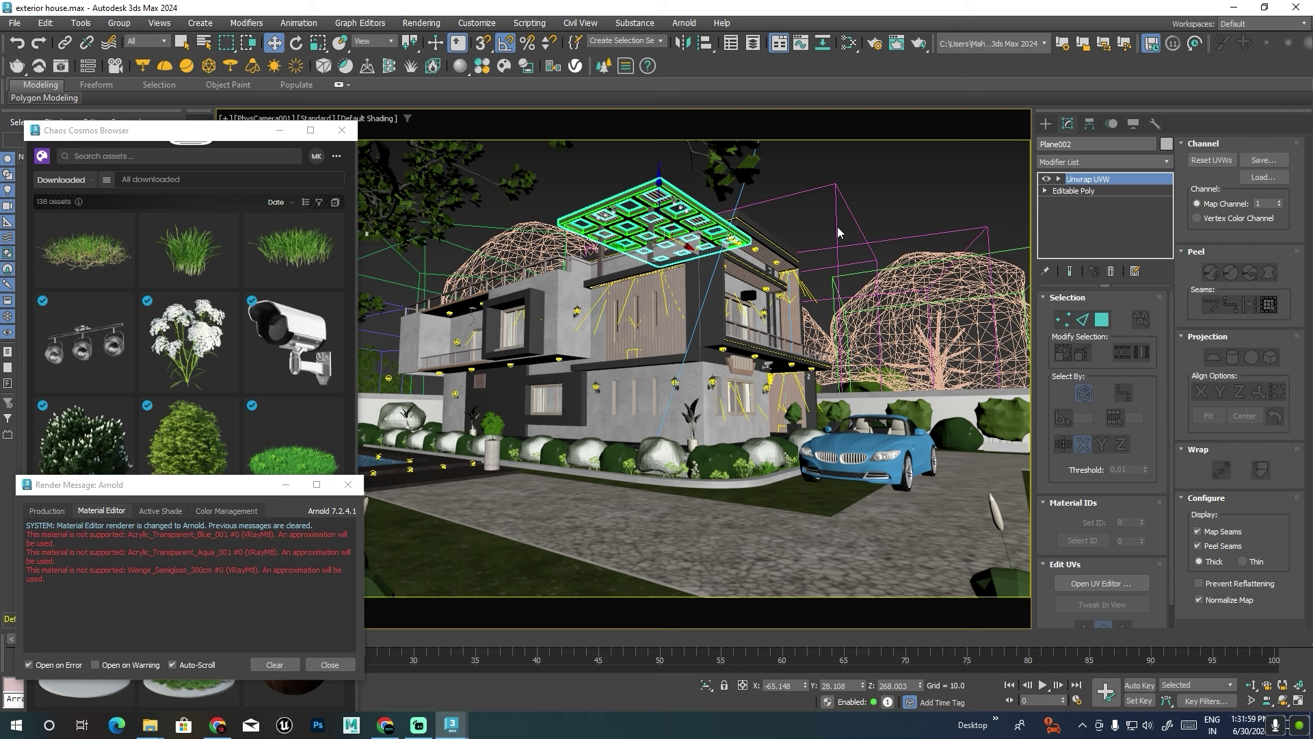
pyautogui.hotkey('ctrl', 'd')
# Close the Cosmos Browser and Render Message windows and save exterior house.max.
pyautogui.click(346, 156)
pyautogui.click(342, 130)
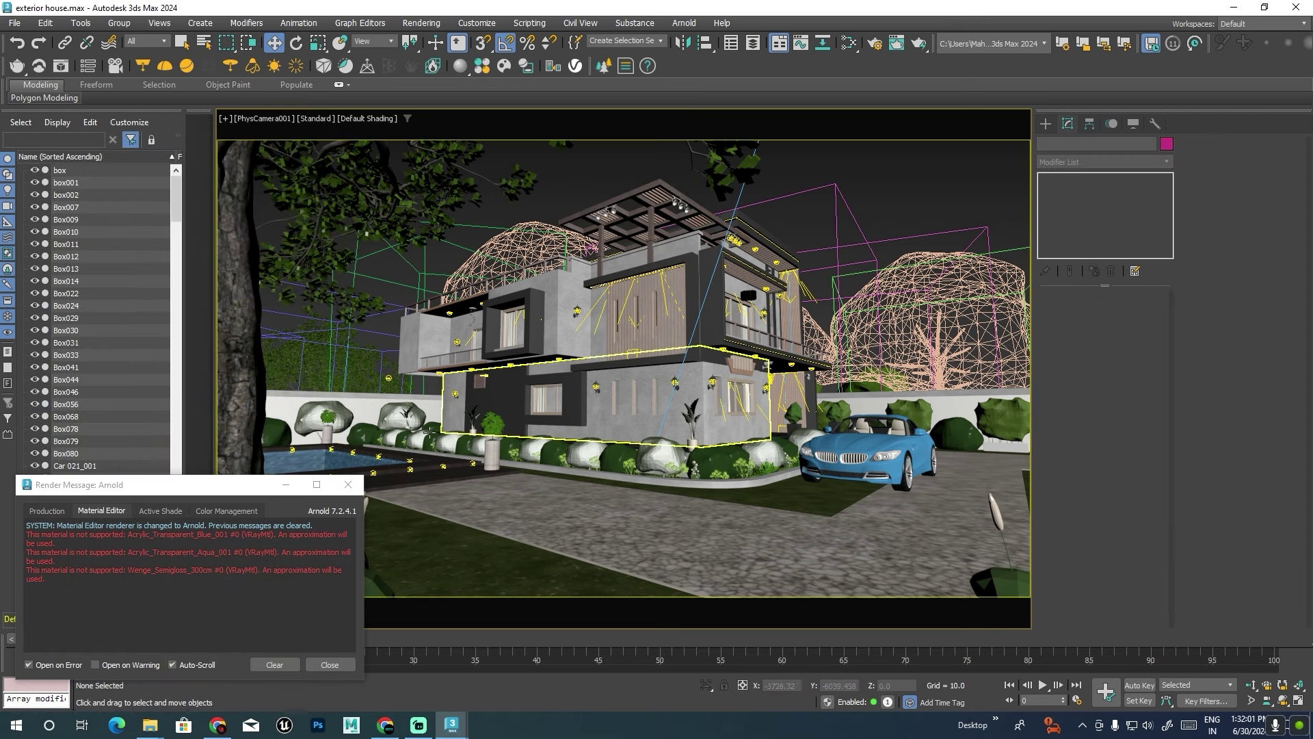
pyautogui.click(349, 485)
pyautogui.hotkey('ctrl', 's')
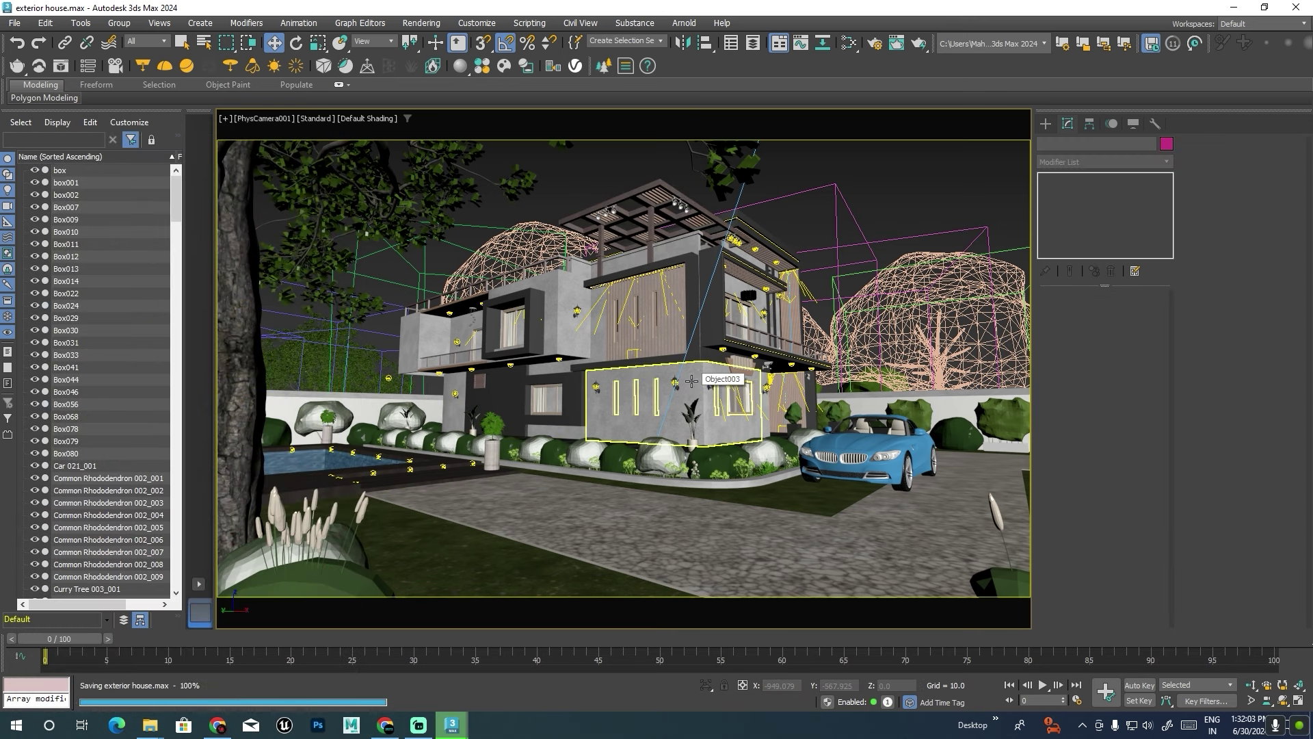
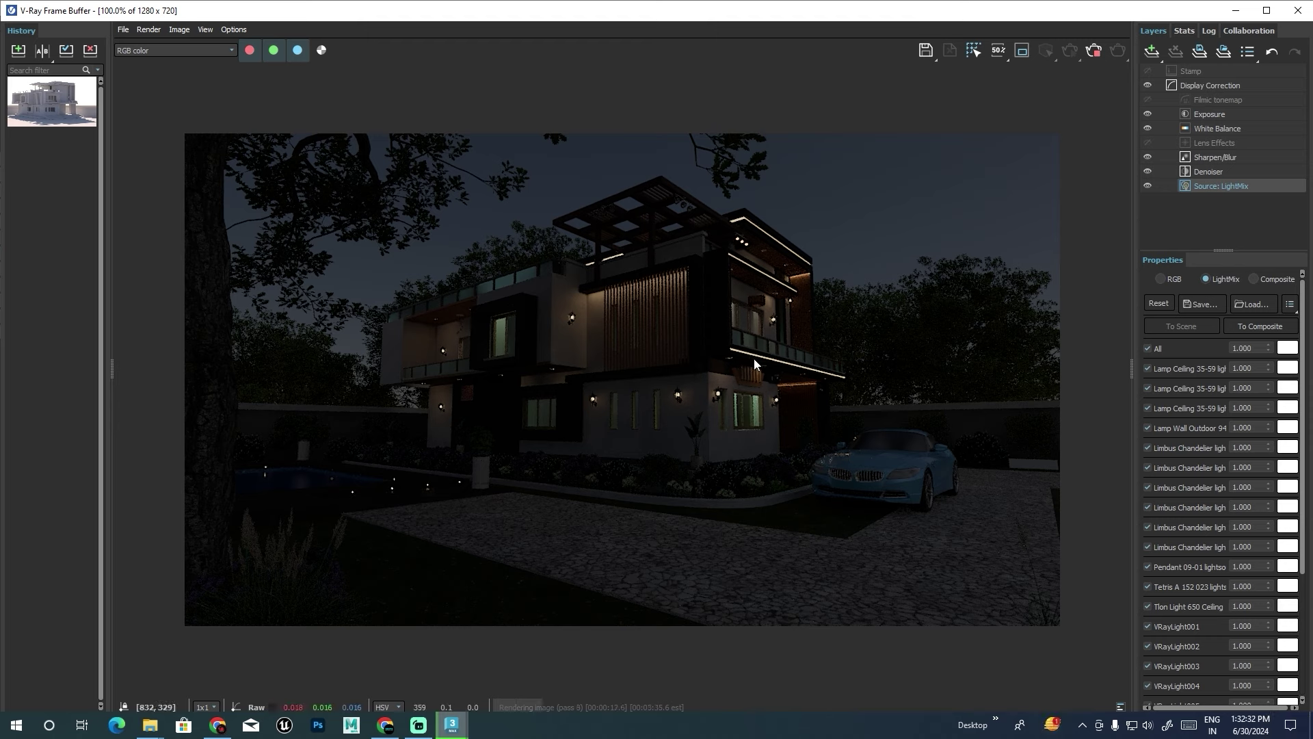
# In LightMix, turn off all lights, enable the Lamp Ceiling lights, and test the wall and chandelier lights.
pyautogui.click(1149, 349)
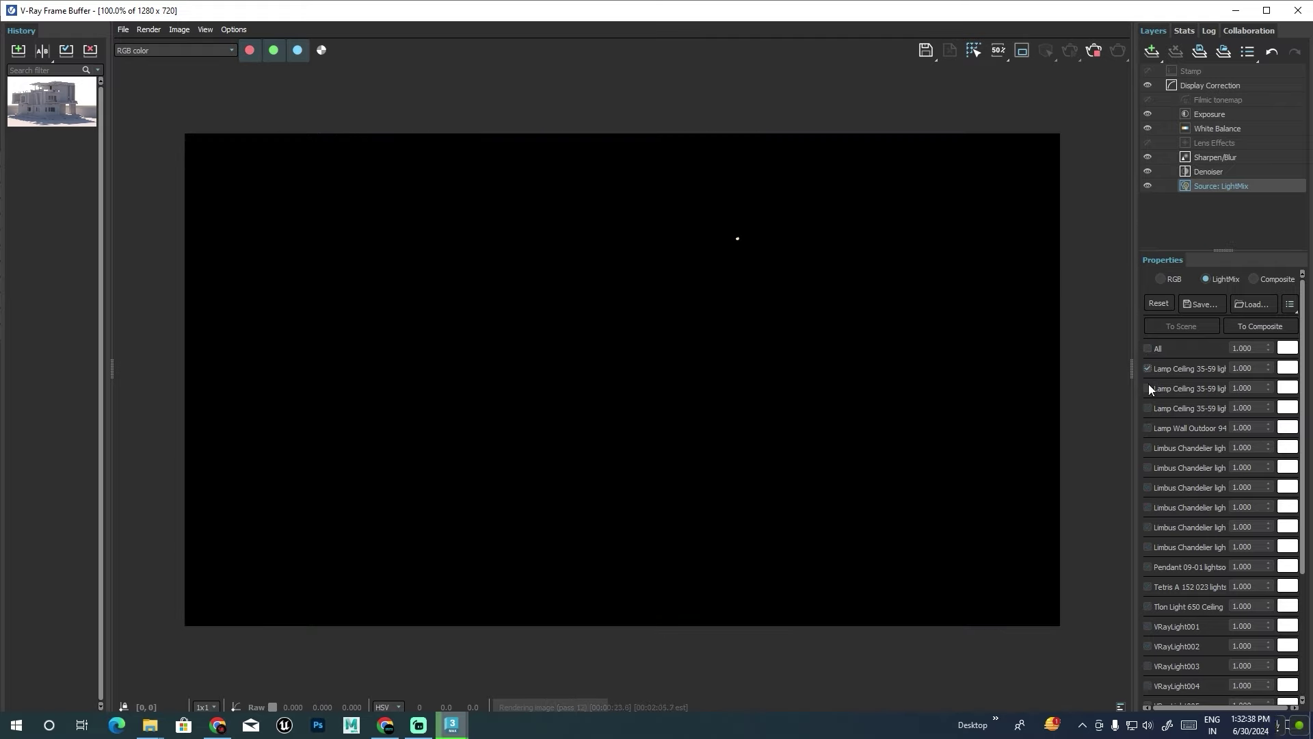
pyautogui.click(1148, 388)
pyautogui.click(1149, 406)
pyautogui.click(1148, 428)
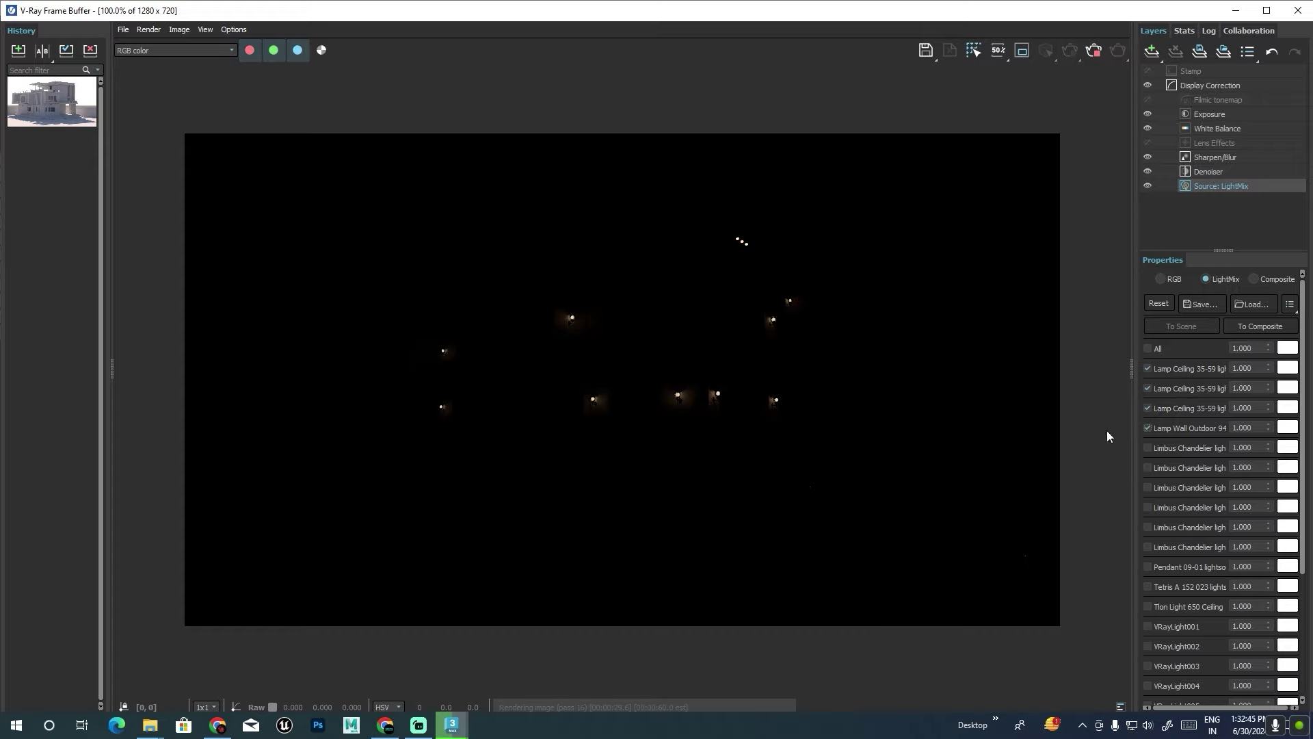
pyautogui.click(1149, 448)
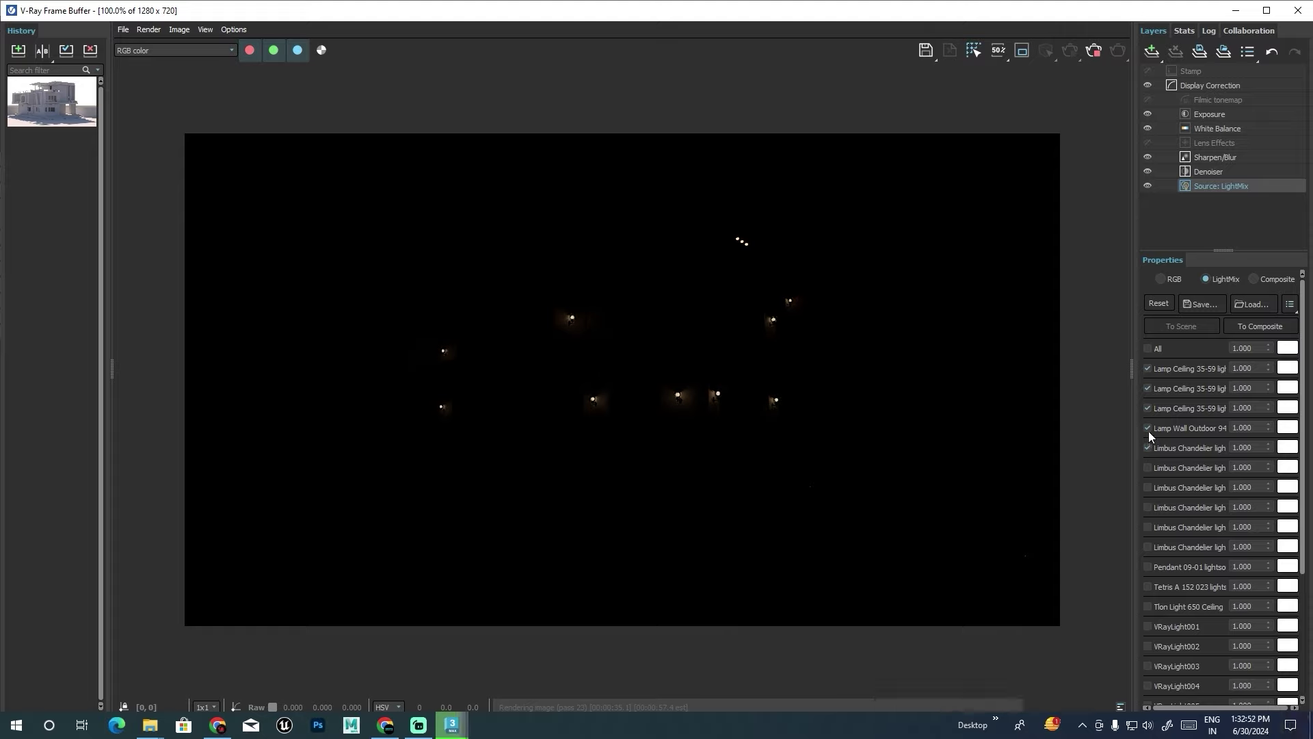
pyautogui.click(1148, 428)
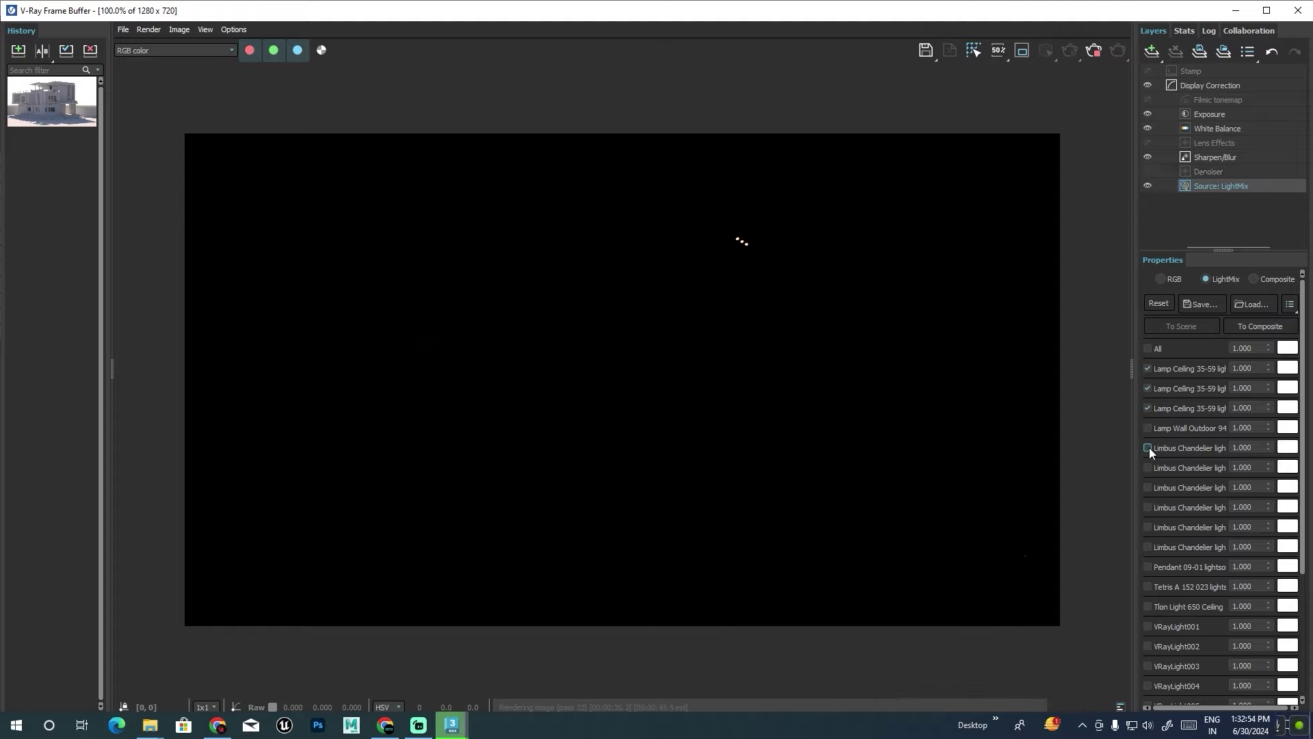
# Review the LightMix list and close the V-Ray Frame Buffer.
pyautogui.scroll(3, 747, 249)
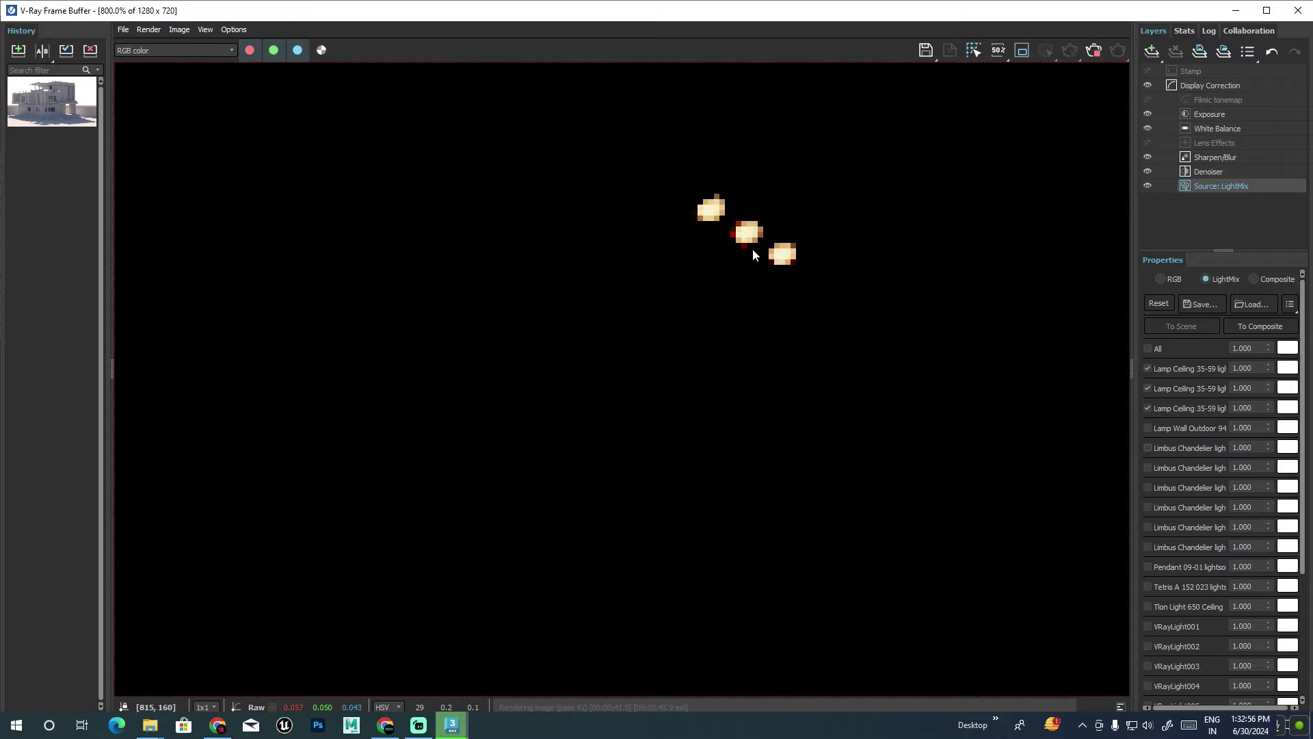
pyautogui.scroll(-2, 753, 254)
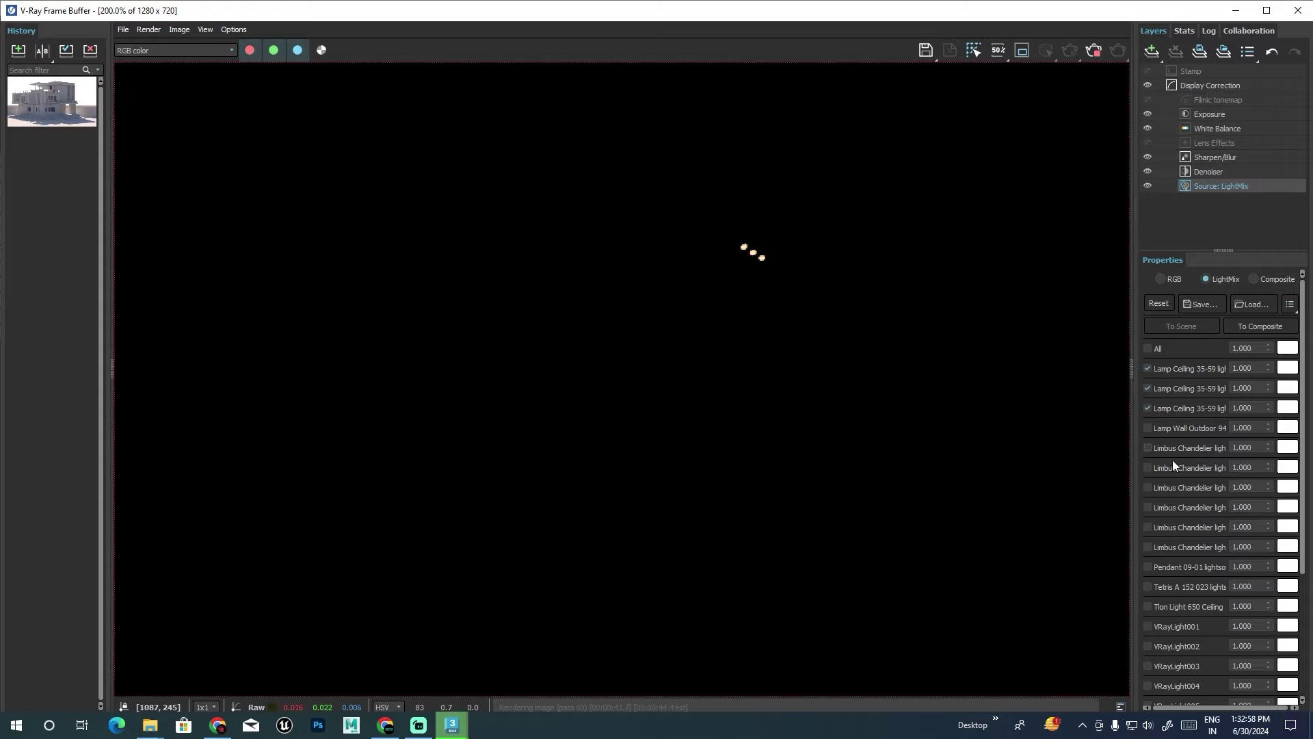
pyautogui.scroll(-3, 1184, 502)
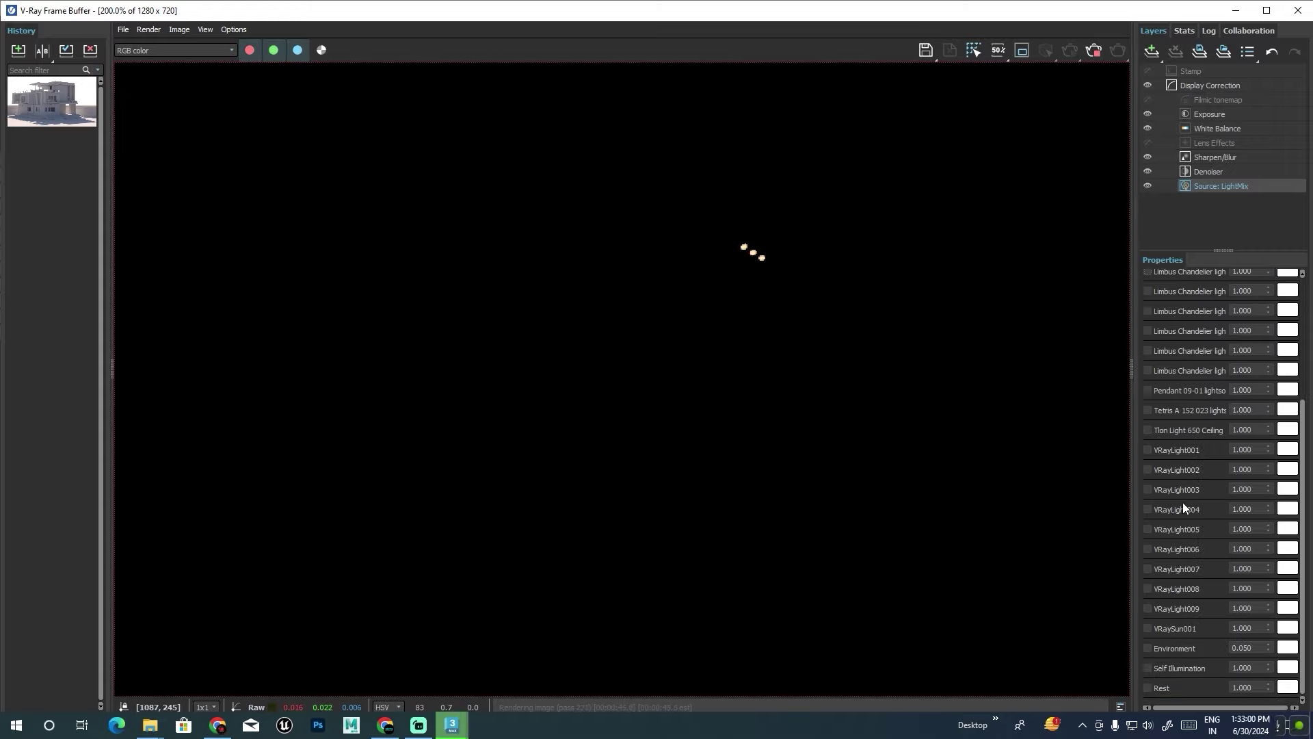
pyautogui.scroll(5, 1184, 502)
pyautogui.click(1298, 10)
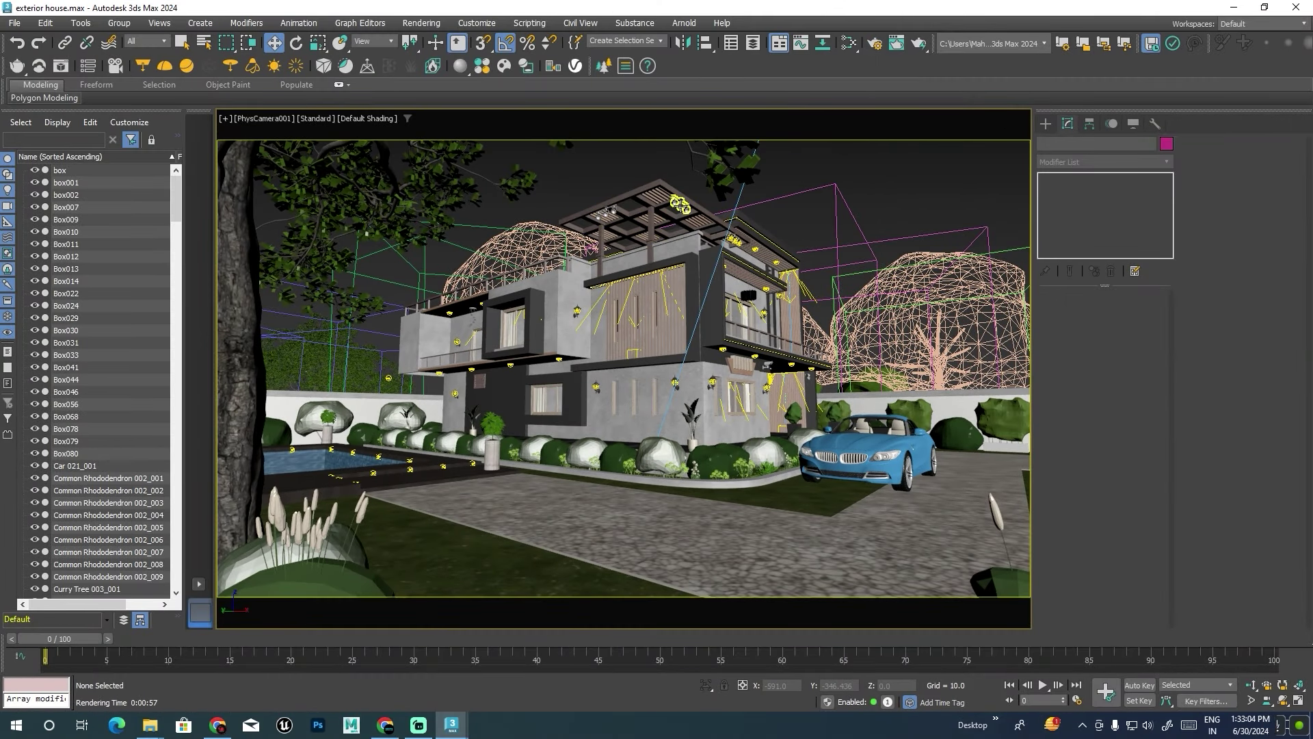
# In Perspective, pick the ceiling lamp's light and set the selection filter to Lights.
pyautogui.click(679, 204)
pyautogui.press('p')
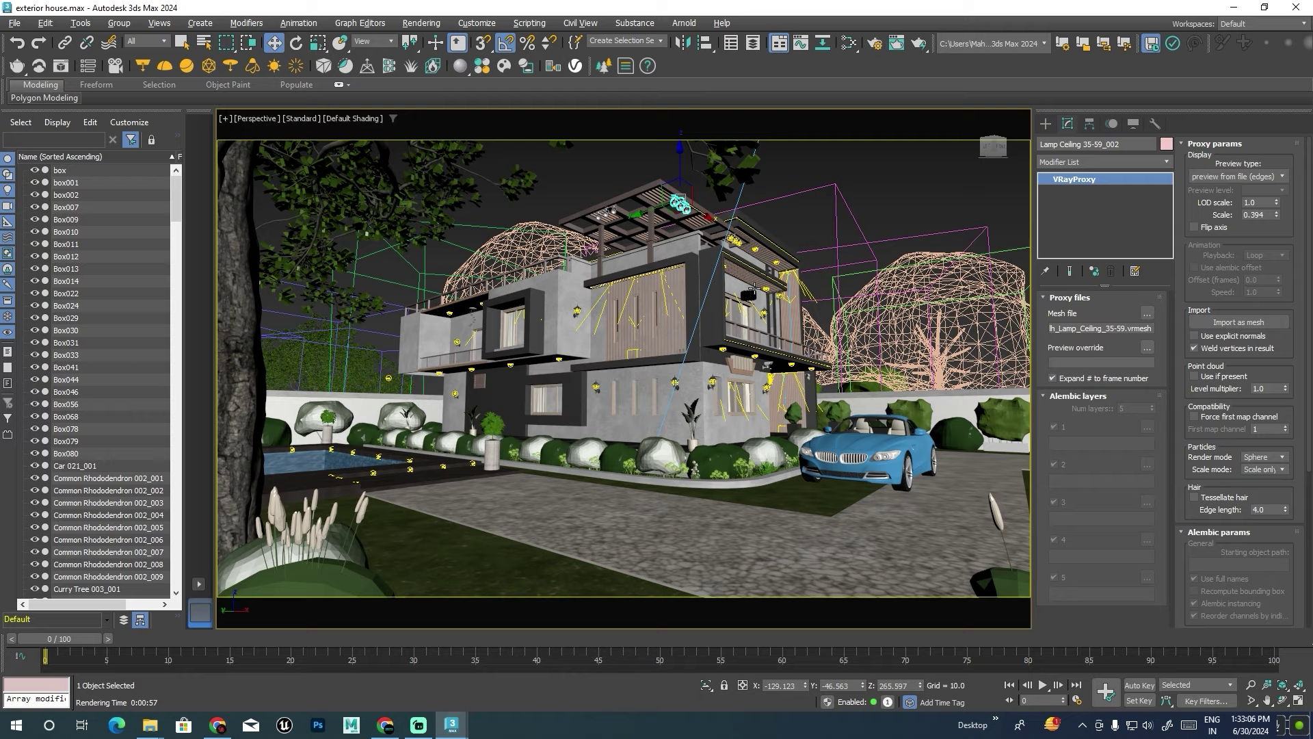
pyautogui.scroll(3, 754, 290)
pyautogui.scroll(3, 766, 291)
pyautogui.scroll(3, 787, 294)
pyautogui.scroll(-2, 817, 297)
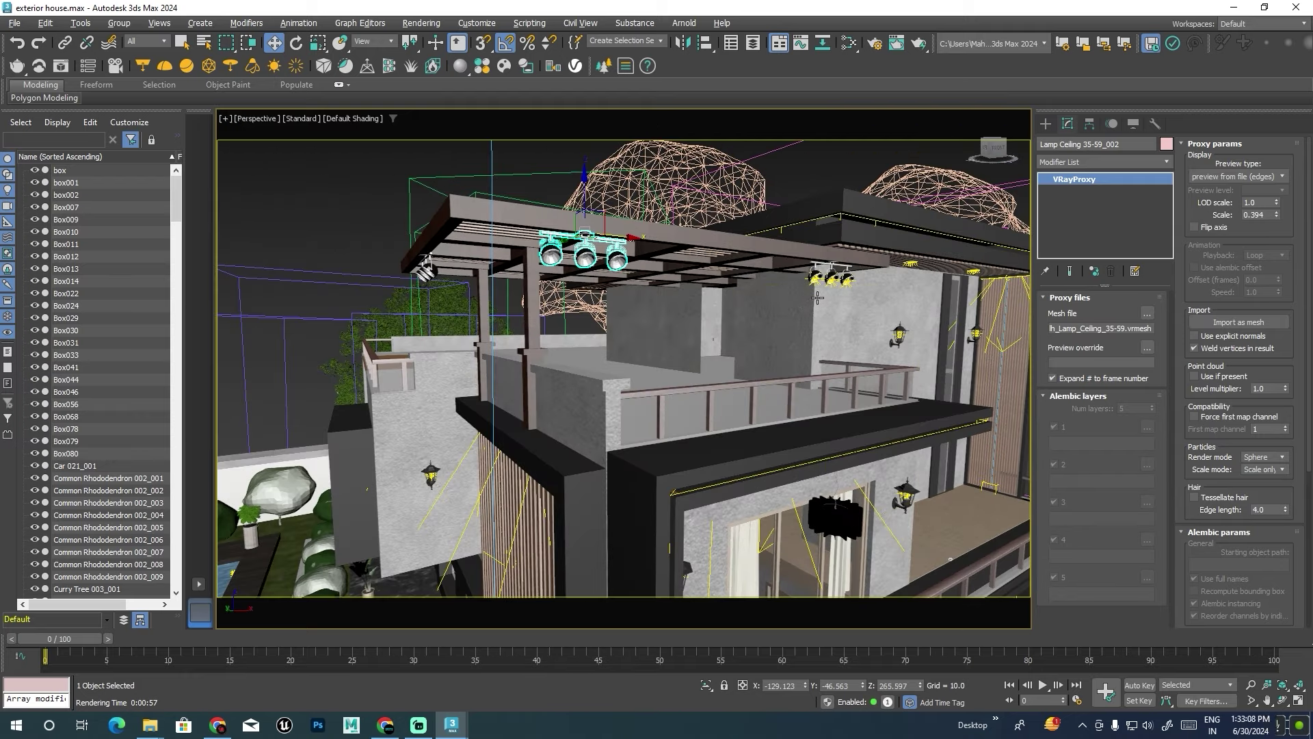
pyautogui.click(815, 279)
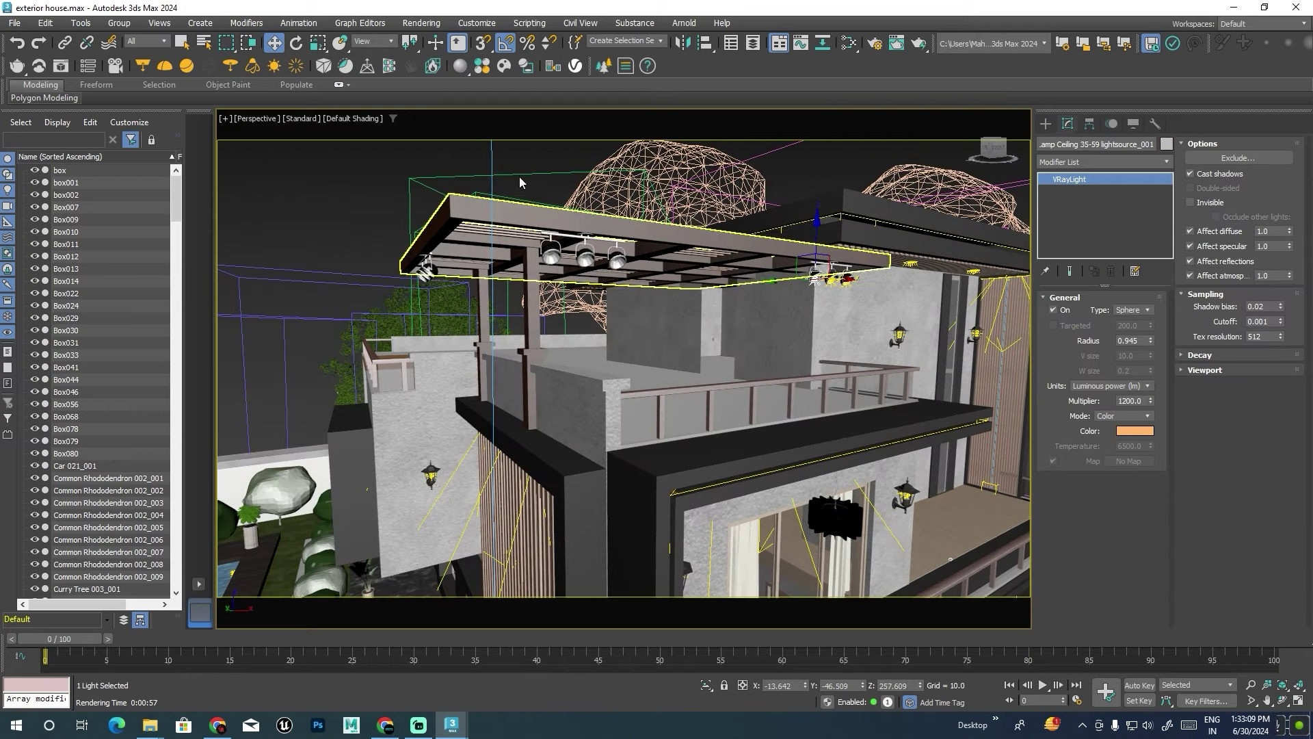
pyautogui.click(145, 41)
pyautogui.click(135, 80)
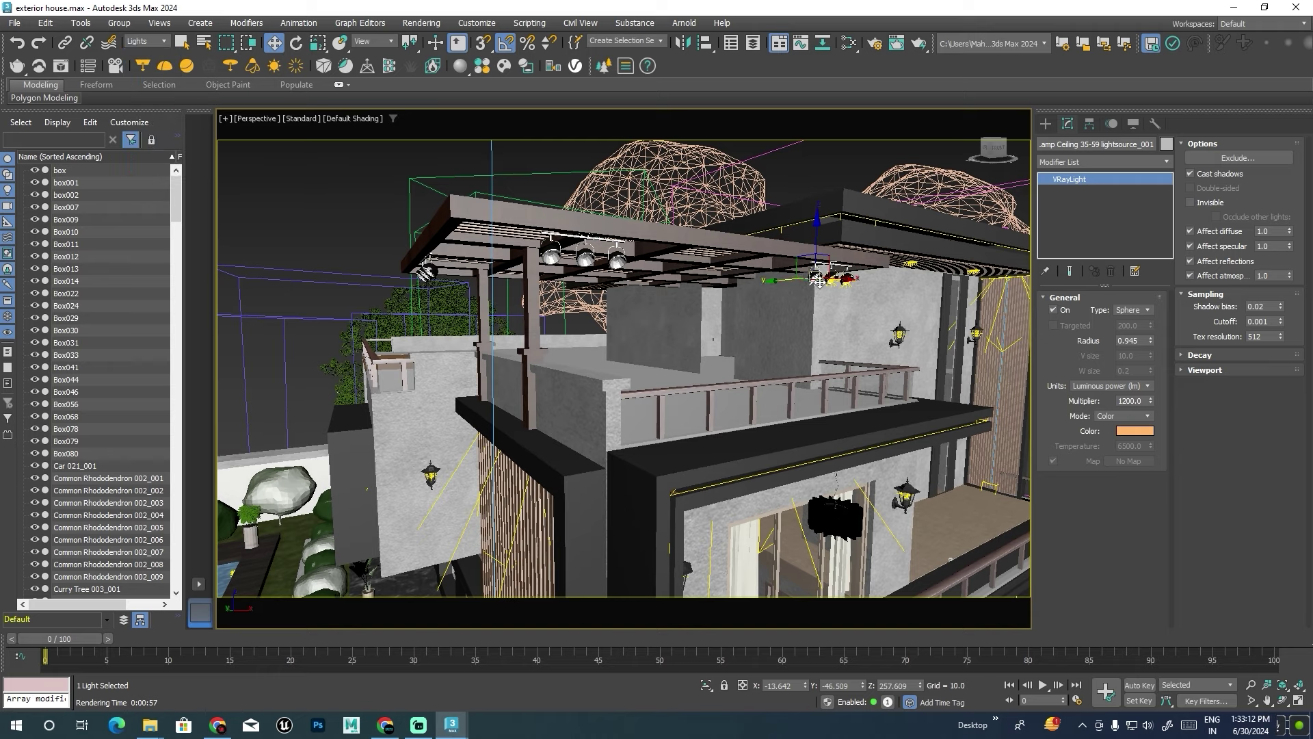
# Shift-drag an instanced copy of the ceiling-lamp VRayLight onto the neighbouring lamp.
pyautogui.click(799, 186)
pyautogui.moveTo(756, 256)
pyautogui.keyDown('alt'); pyautogui.mouseDown(button='middle')
pyautogui.moveTo(769, 248)
pyautogui.moveTo(688, 231)
pyautogui.mouseUp(button='middle'); pyautogui.keyUp('alt')
pyautogui.click(656, 224)
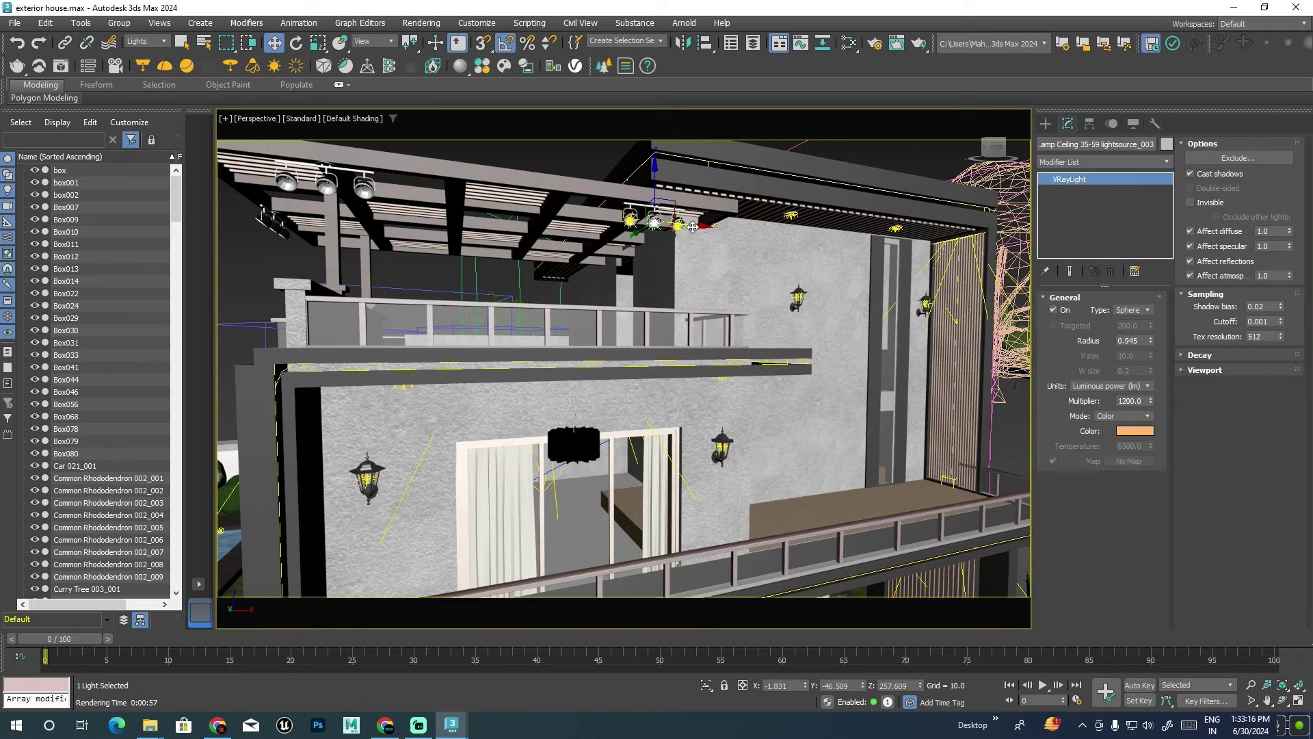
pyautogui.keyDown('shift'); pyautogui.moveTo(693, 228); pyautogui.dragTo(403, 242); pyautogui.keyUp('shift')
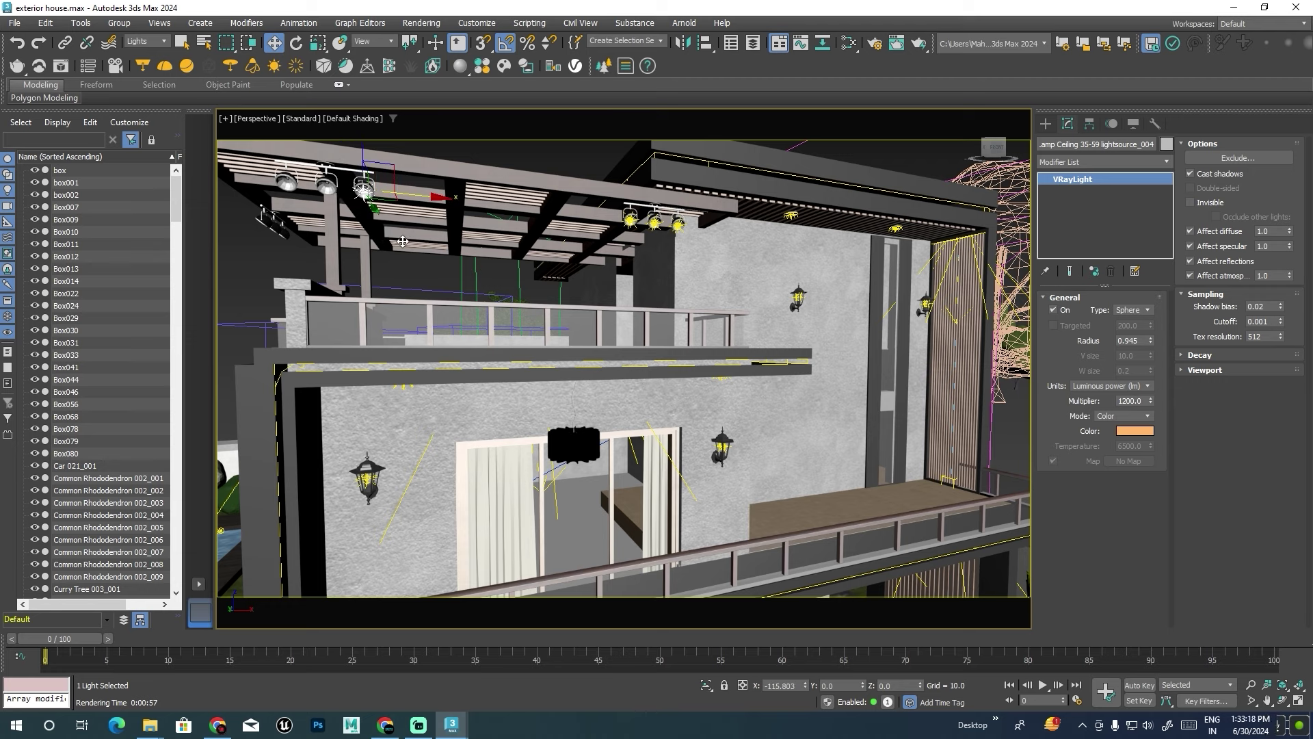
pyautogui.click(659, 420)
# Clone two more instanced copies of the light onto other pergola lamps, including the left one.
pyautogui.moveTo(578, 255); pyautogui.dragTo(589, 255, button='middle')
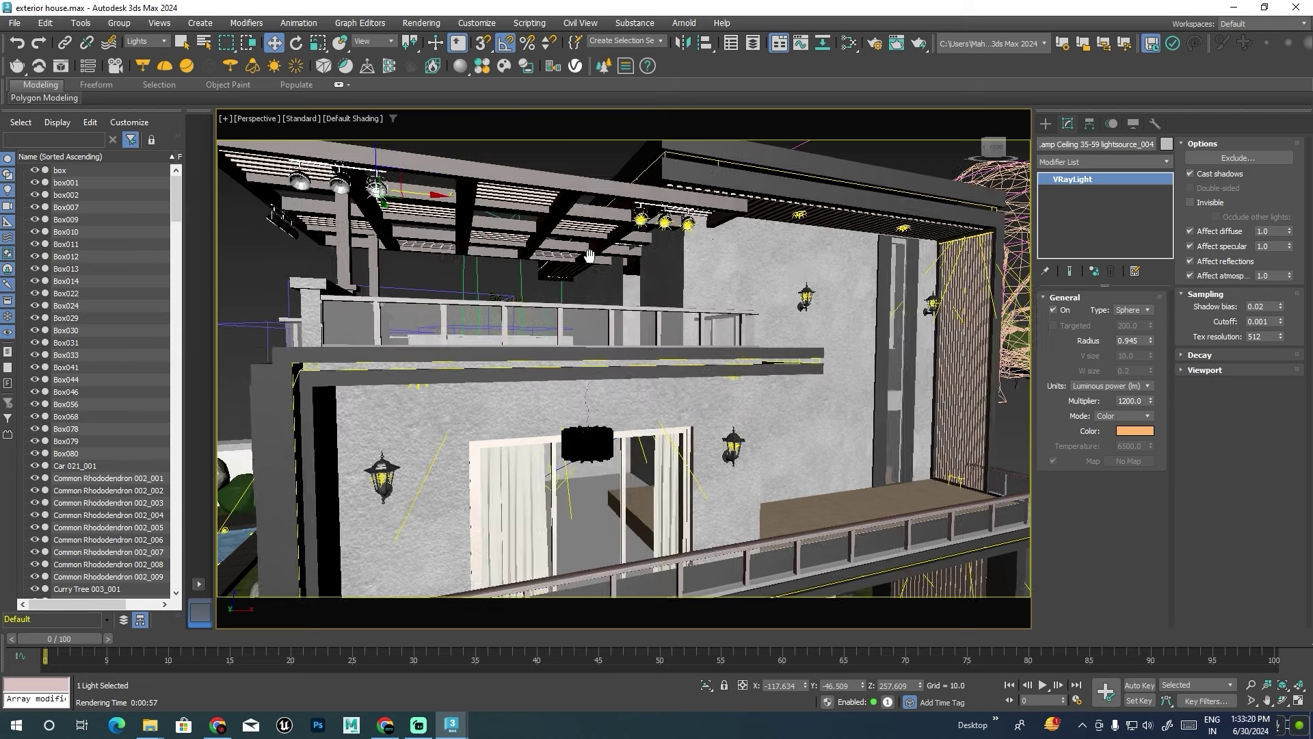
pyautogui.scroll(-3, 712, 295)
pyautogui.scroll(6, 585, 259)
pyautogui.moveTo(602, 212); pyautogui.dragTo(532, 225)
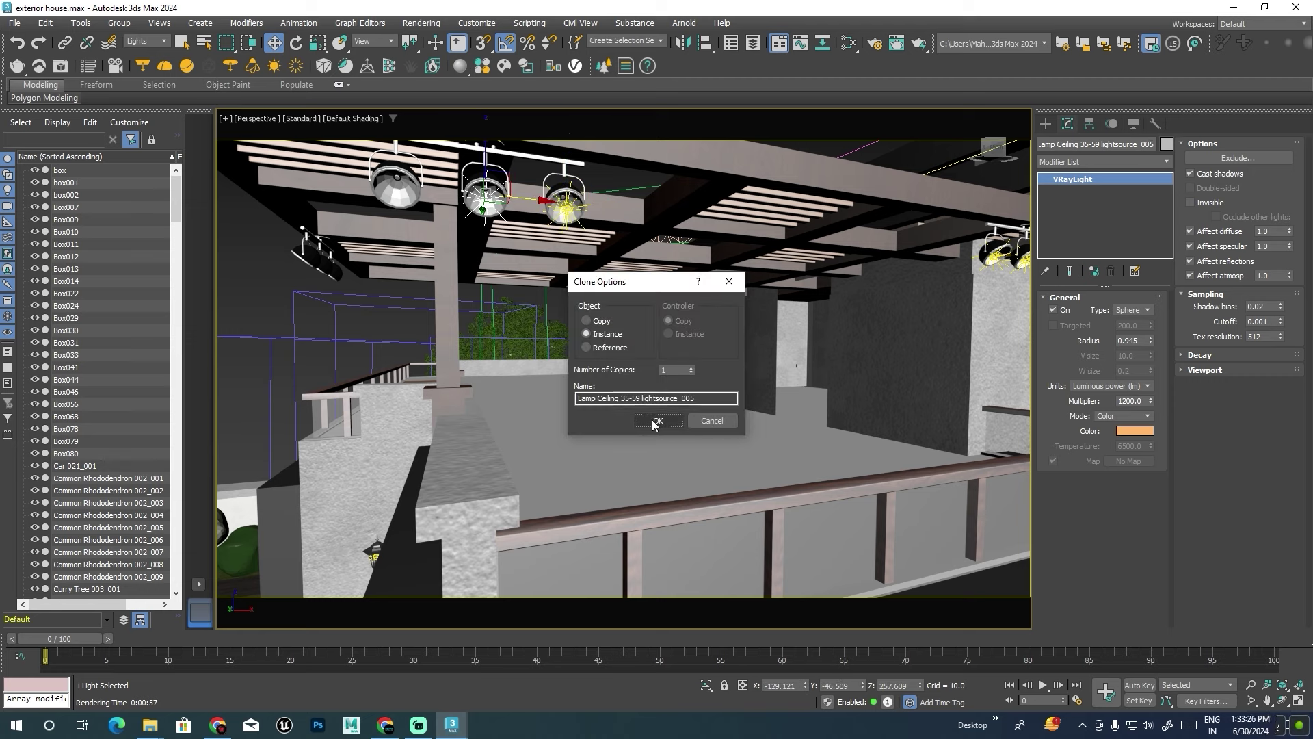
pyautogui.press('Return')
pyautogui.keyDown('shift'); pyautogui.moveTo(530, 200); pyautogui.dragTo(441, 244); pyautogui.keyUp('shift')
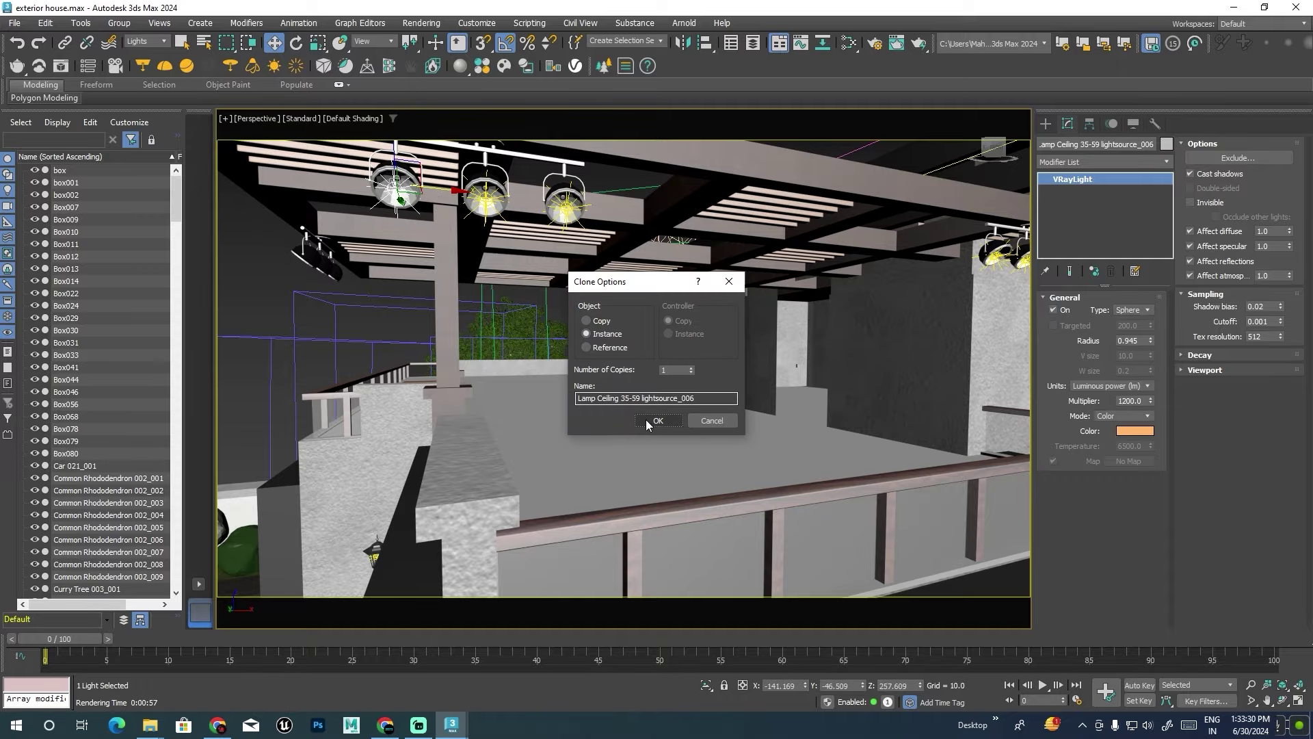
pyautogui.click(656, 419)
# Orbit around to the facade and clone another instanced light onto the ceiling lamps.
pyautogui.moveTo(577, 367)
pyautogui.keyDown('alt'); pyautogui.mouseDown(button='middle')
pyautogui.moveTo(658, 352)
pyautogui.moveTo(438, 203)
pyautogui.moveTo(479, 236)
pyautogui.mouseUp(button='middle'); pyautogui.keyUp('alt')
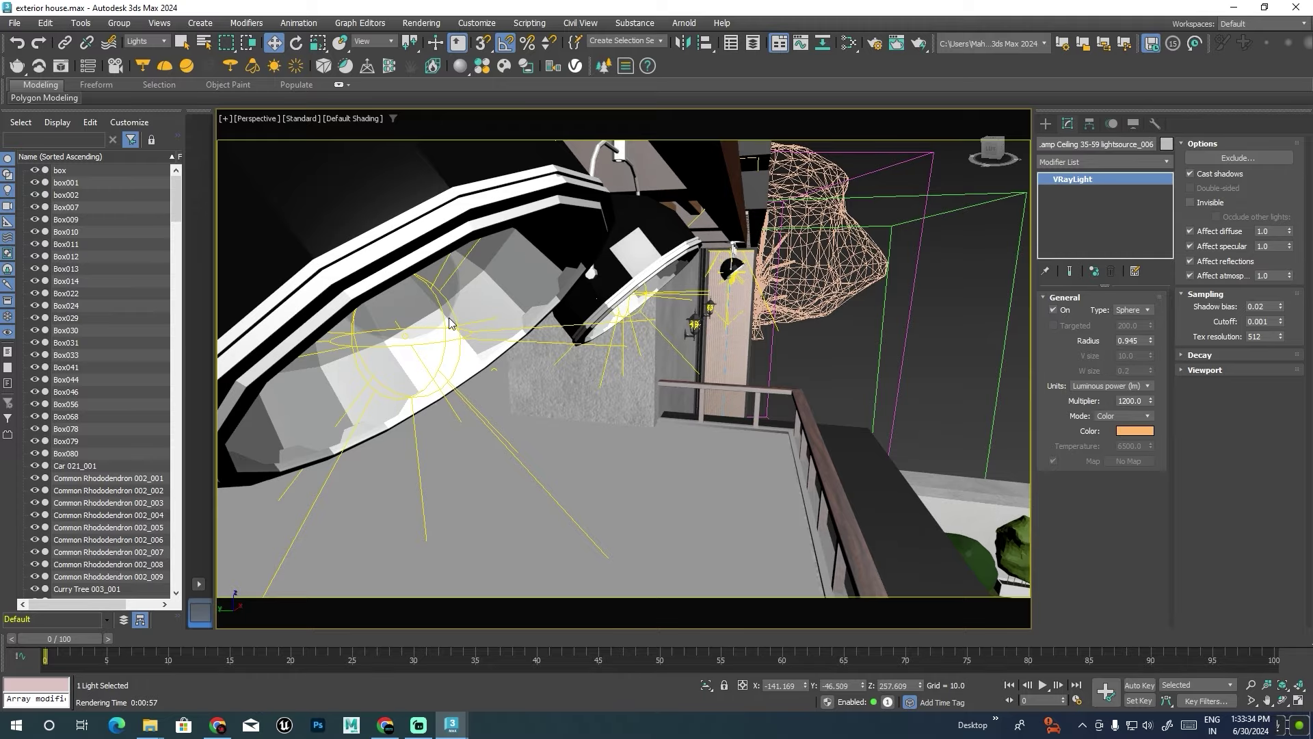
pyautogui.hotkey('shift', 'z')
pyautogui.keyDown('alt'); pyautogui.moveTo(415, 320); pyautogui.dragTo(656, 267, button='middle'); pyautogui.keyUp('alt')
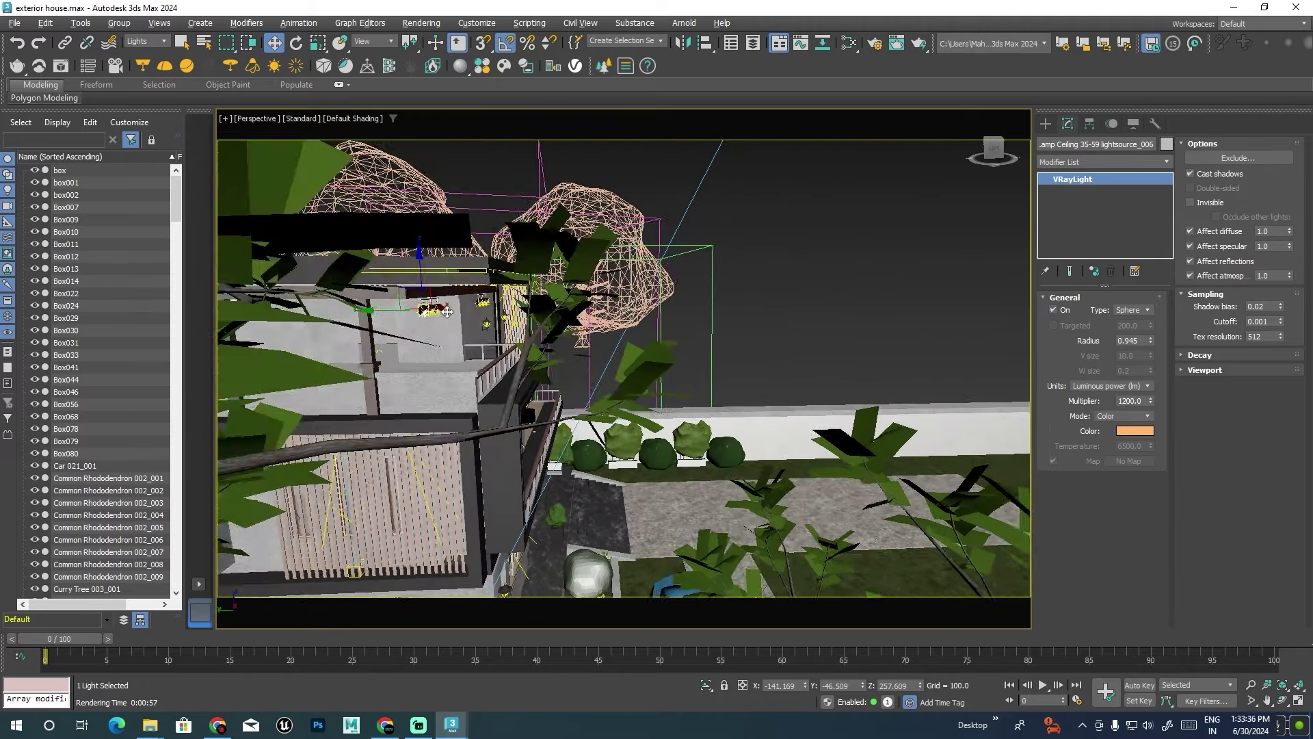
pyautogui.keyDown('shift'); pyautogui.moveTo(655, 267); pyautogui.dragTo(527, 285); pyautogui.keyUp('shift')
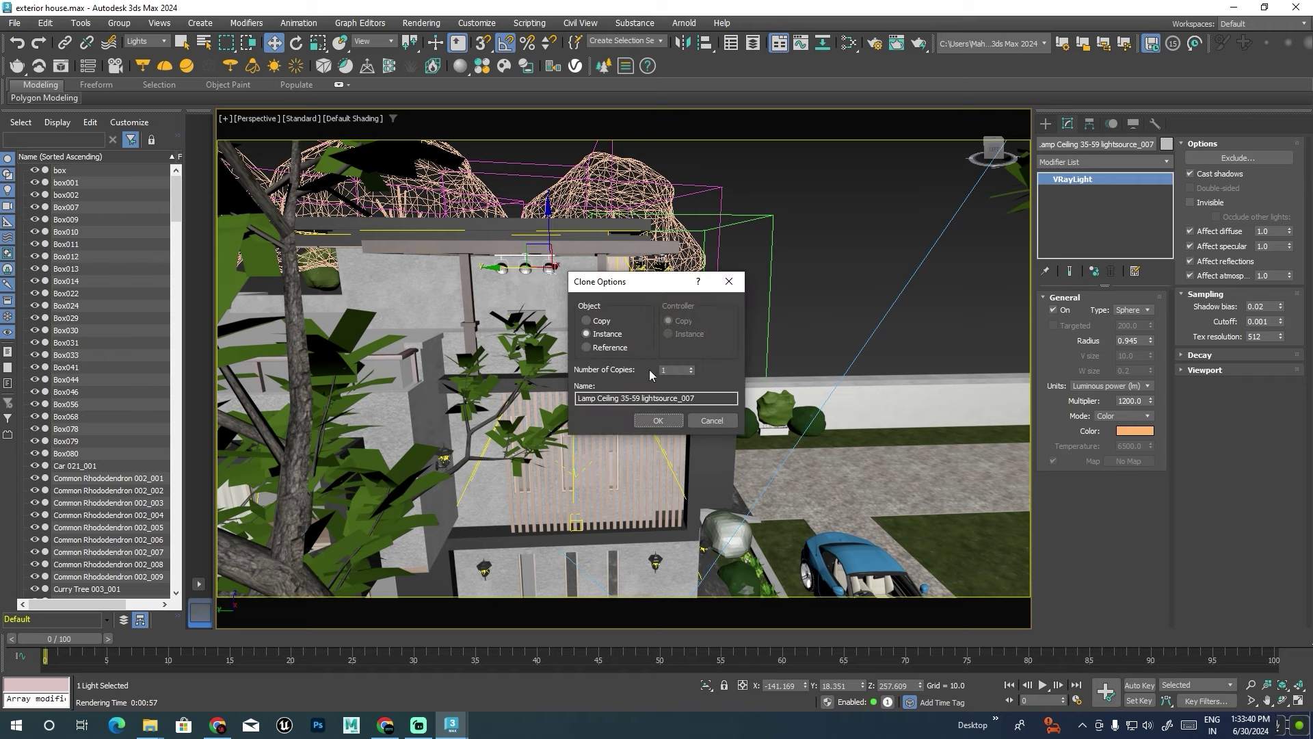
pyautogui.click(658, 420)
# Zoom onto the selected light and start aligning it to a ceiling lamp.
pyautogui.press('z')
pyautogui.scroll(-5, 540, 283)
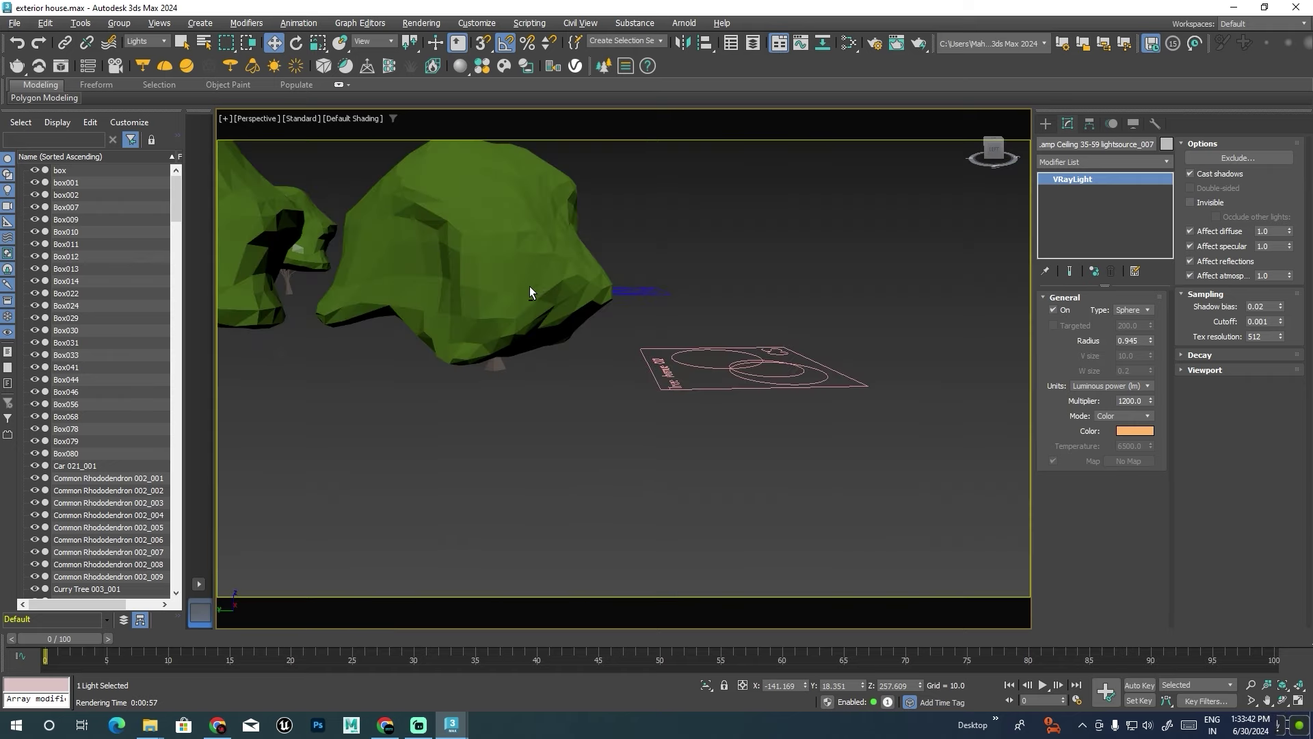
pyautogui.scroll(-3, 520, 288)
pyautogui.press('z')
pyautogui.scroll(-3, 663, 287)
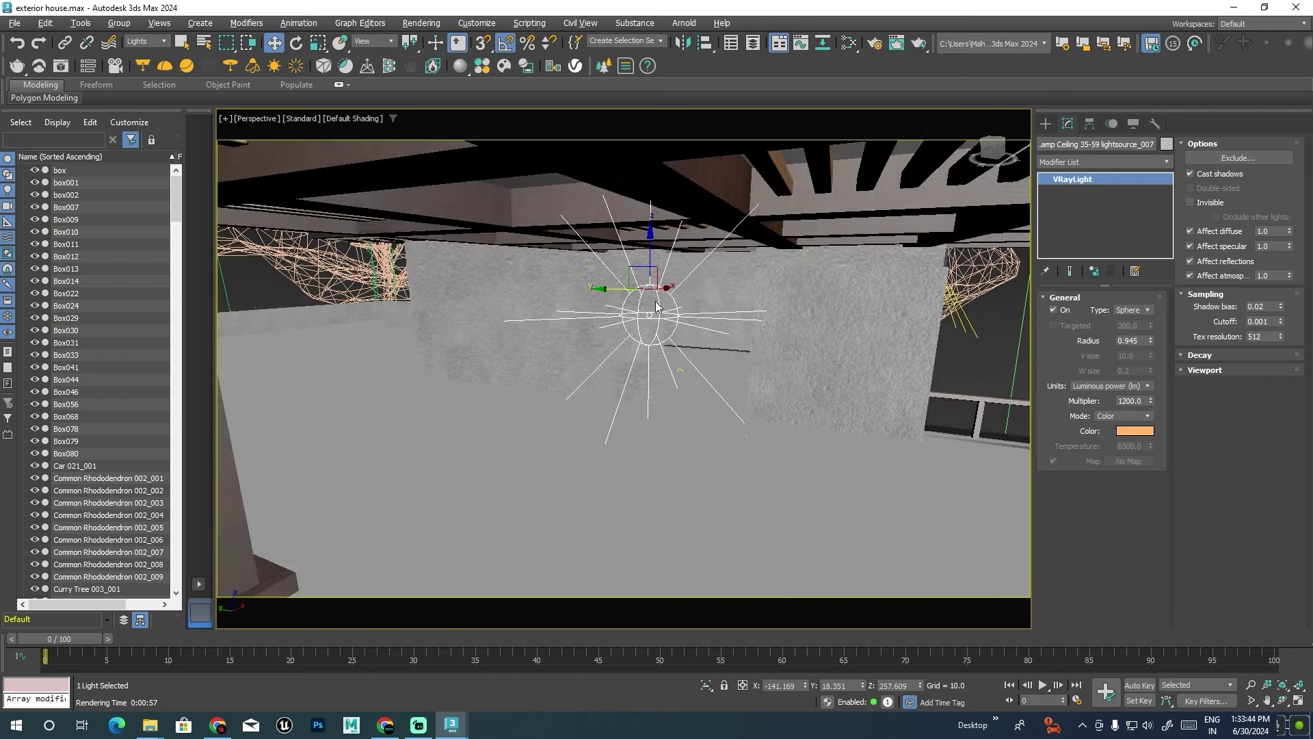
pyautogui.scroll(-2, 695, 262)
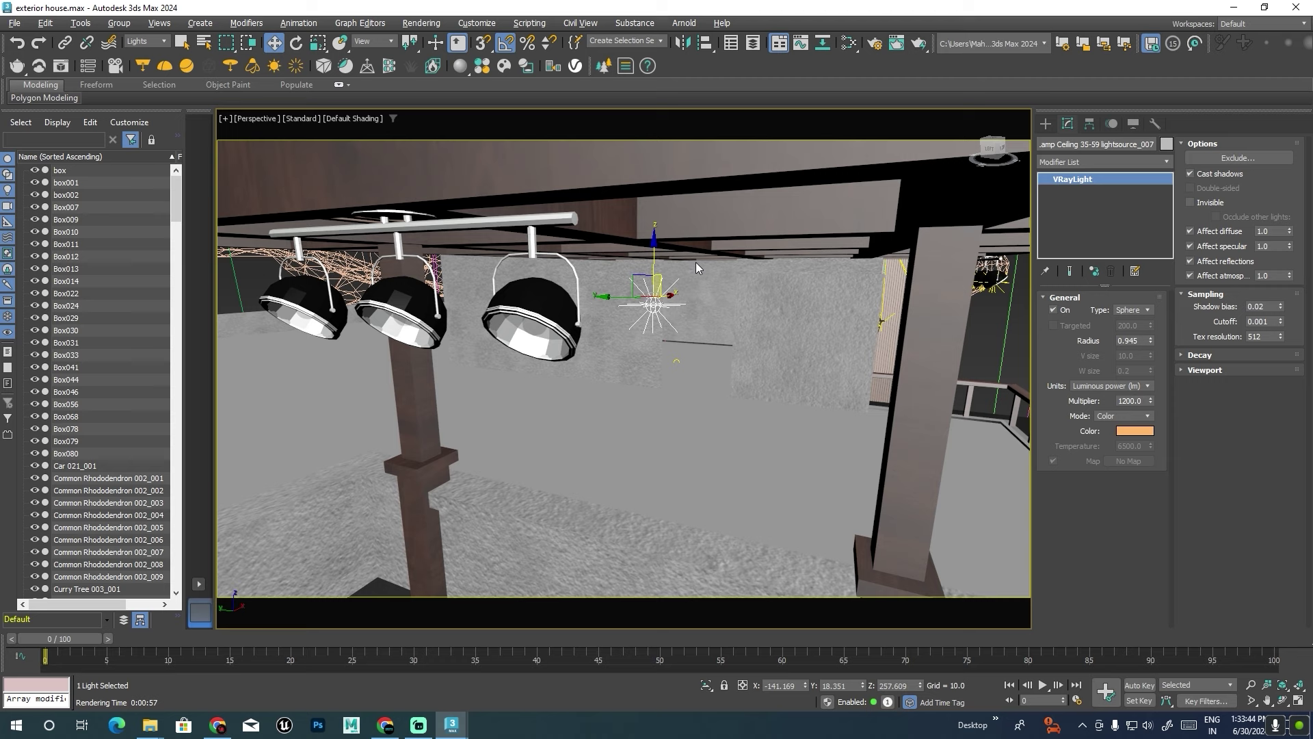
pyautogui.click(705, 44)
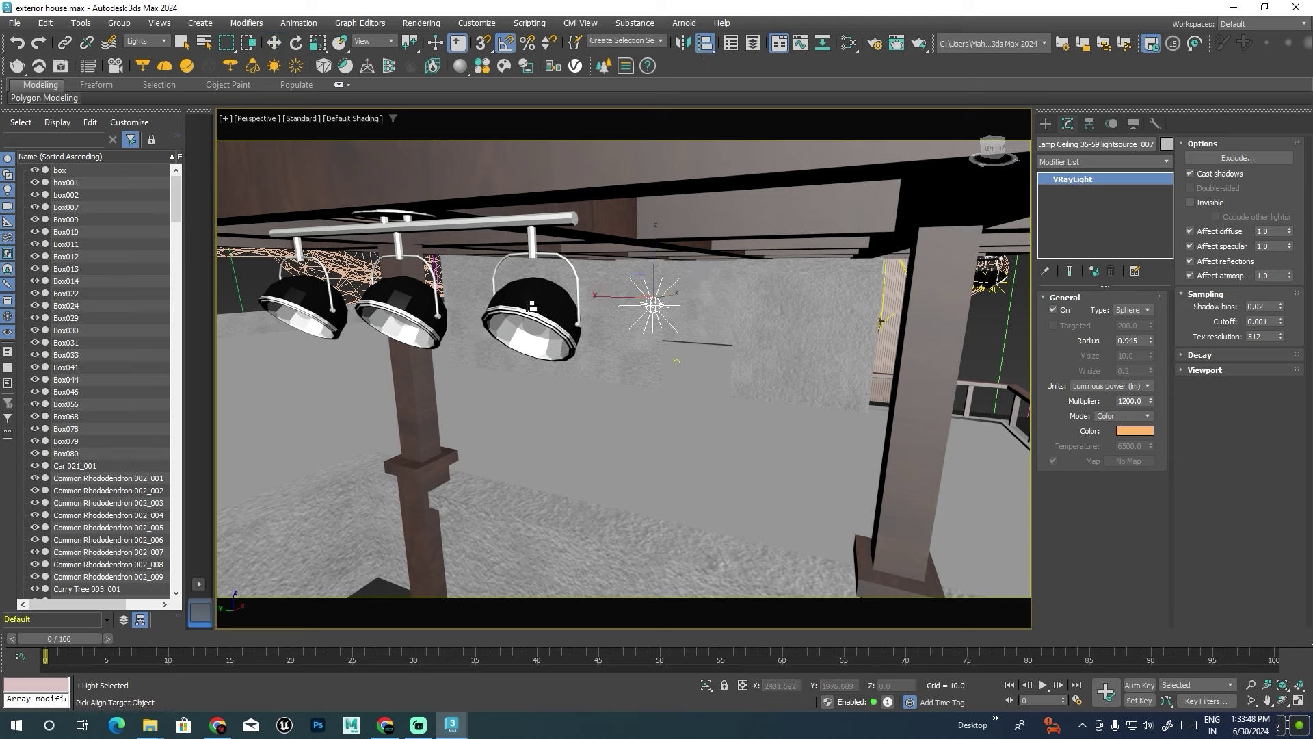
pyautogui.click(146, 41)
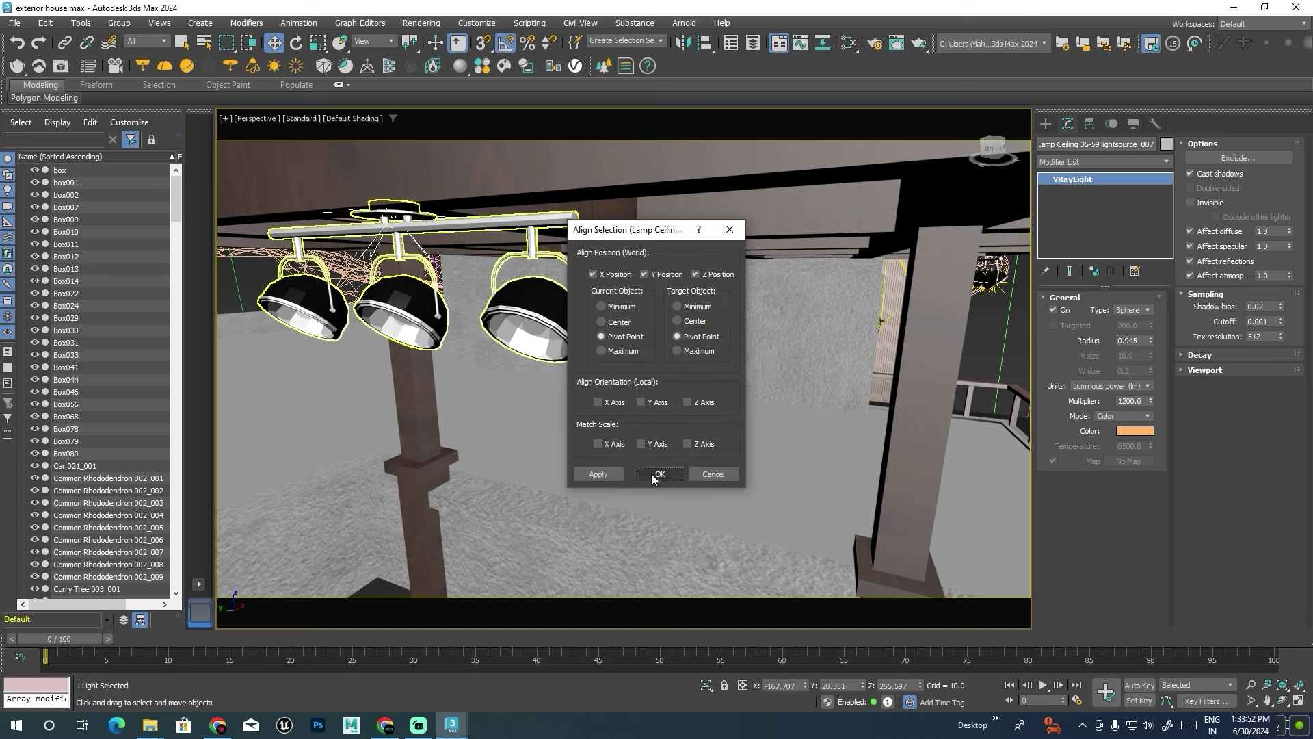
# Snap the light to the lamp's pivot and reselect it with the filter set to Lights.
pyautogui.click(654, 473)
pyautogui.scroll(-2, 508, 381)
pyautogui.scroll(-2, 479, 328)
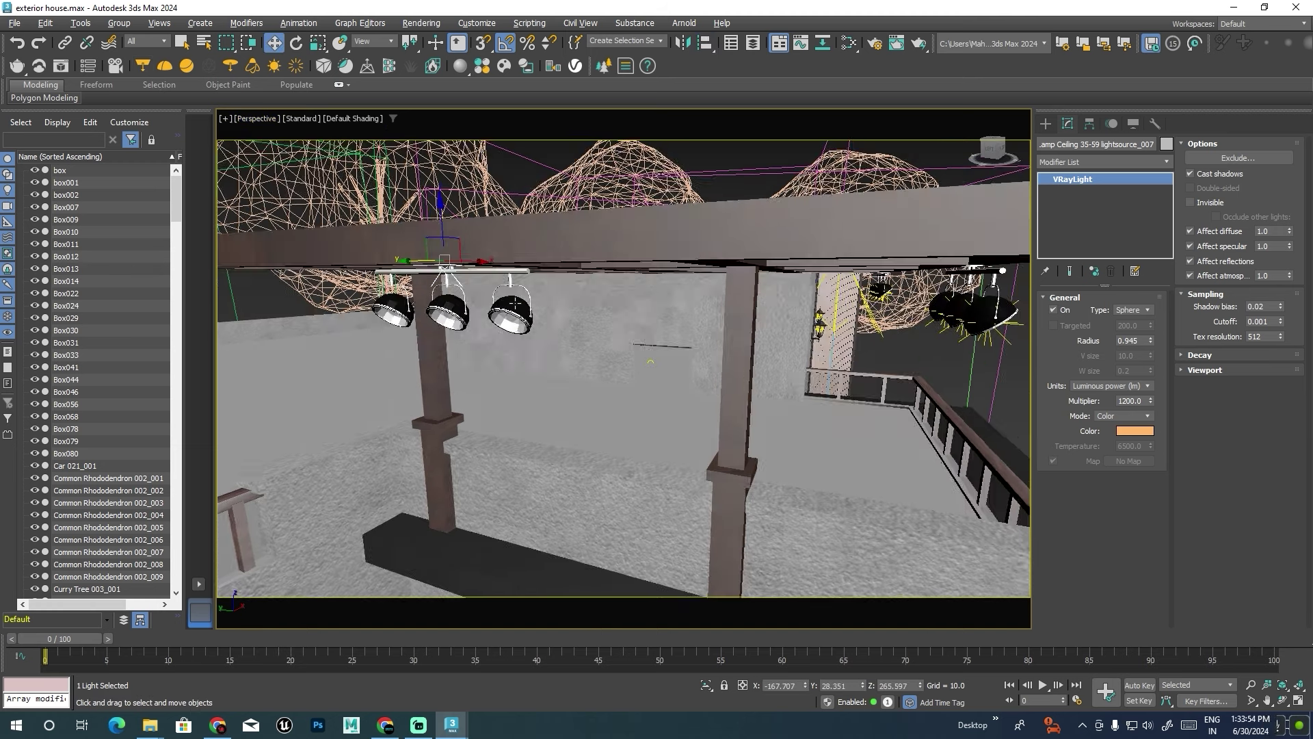
pyautogui.scroll(-2, 458, 294)
pyautogui.click(447, 276)
pyautogui.click(146, 41)
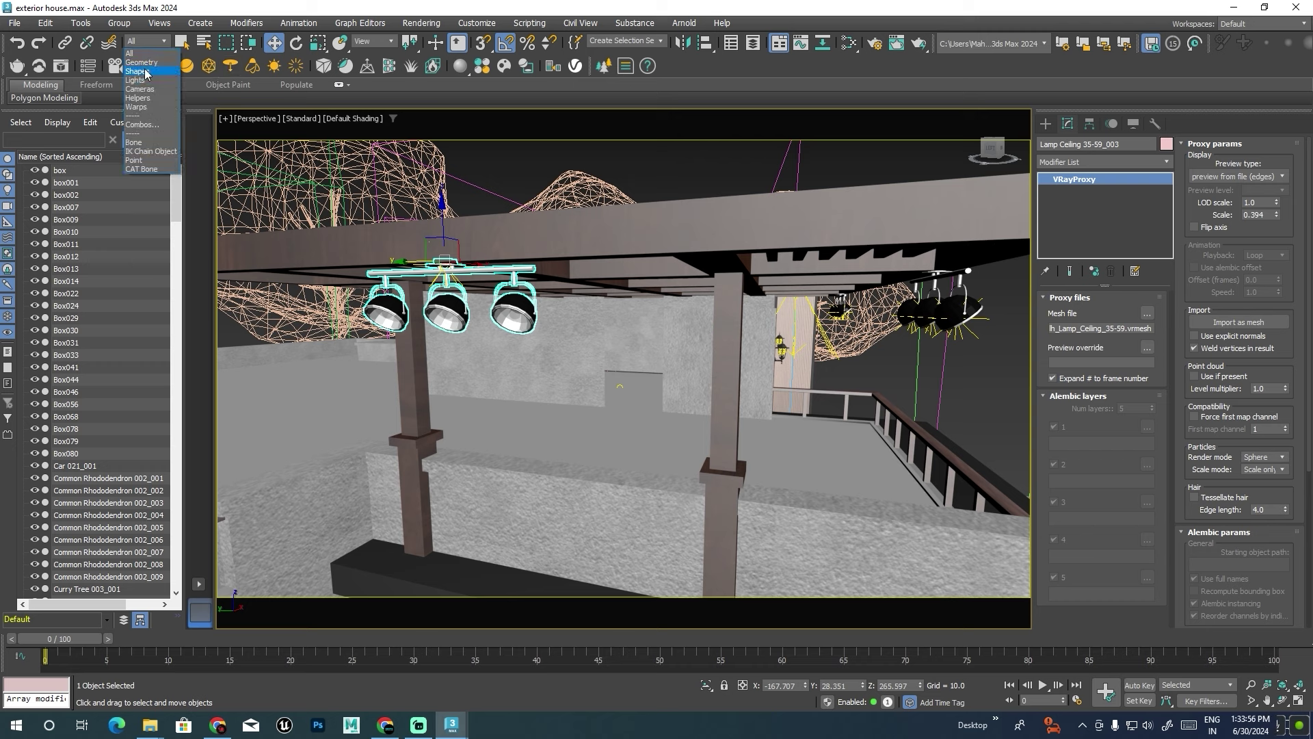
pyautogui.click(140, 82)
pyautogui.click(494, 252)
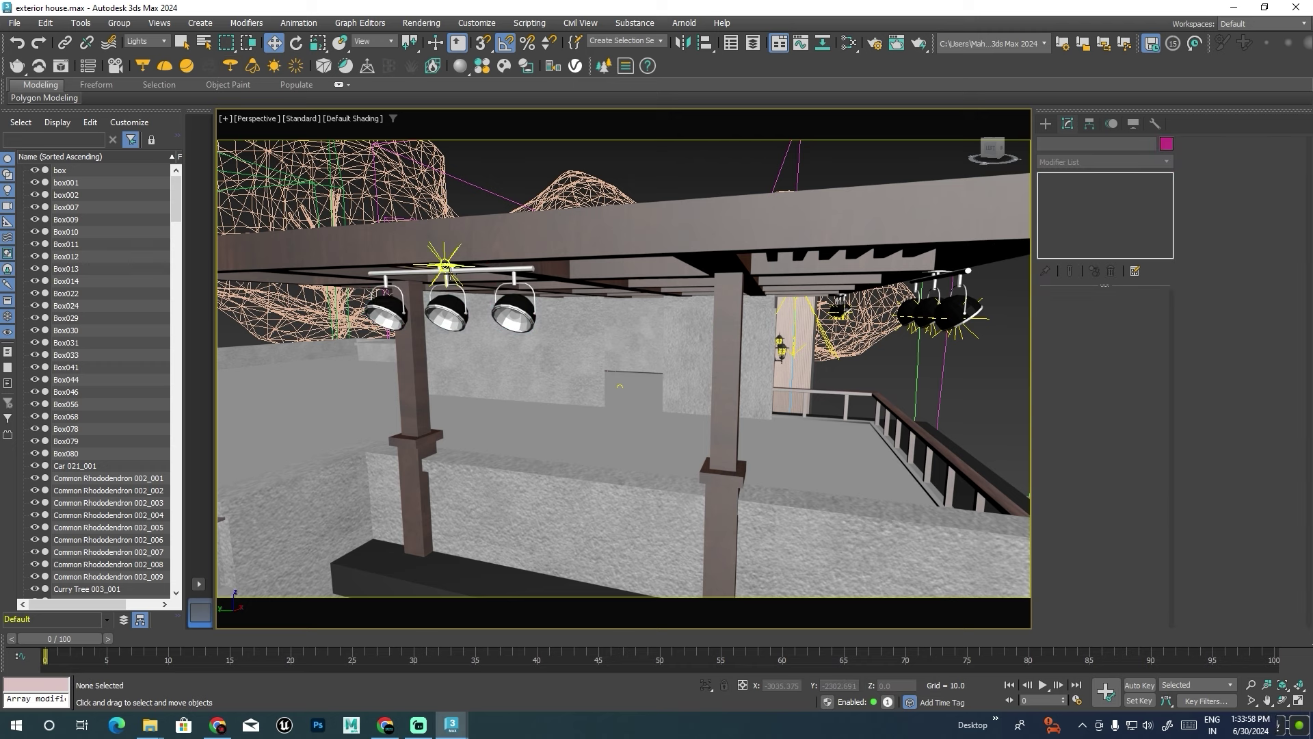
pyautogui.click(446, 267)
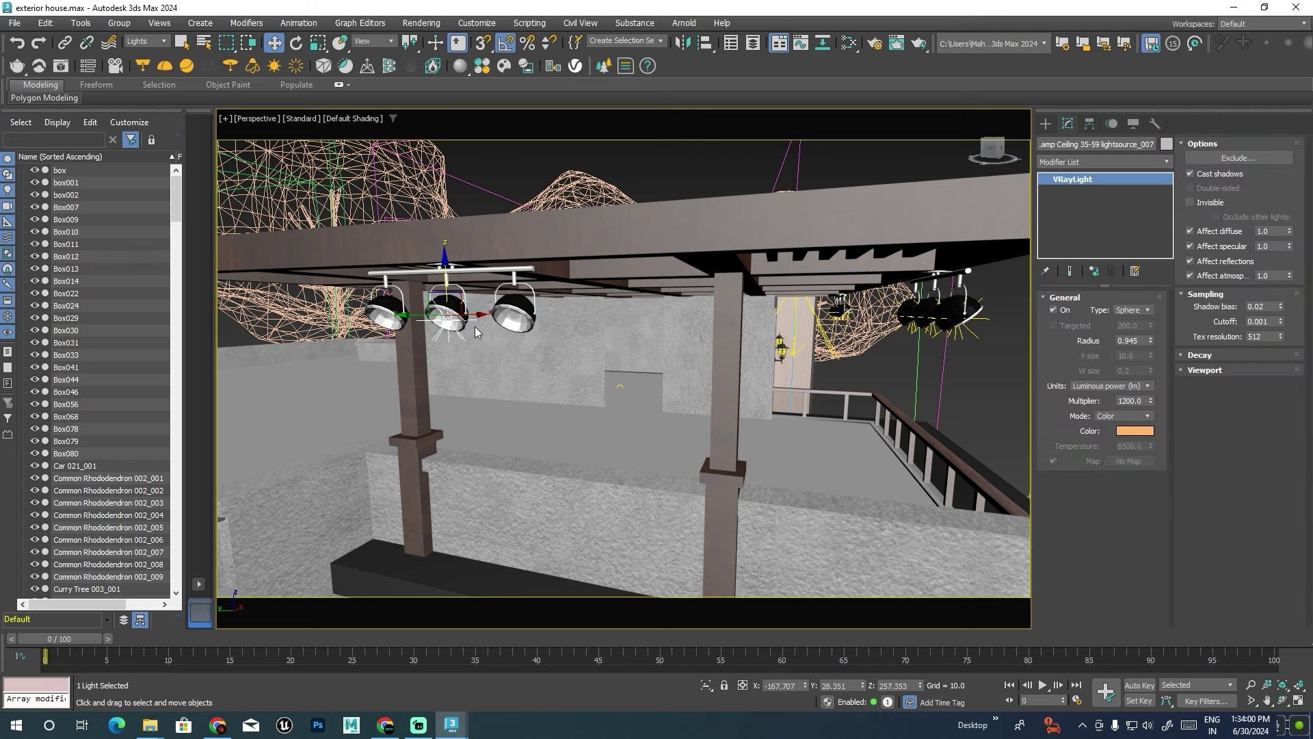
# Clone instanced copies of the light onto the left and third pergola lamps.
pyautogui.keyDown('shift'); pyautogui.moveTo(423, 315); pyautogui.dragTo(358, 316); pyautogui.keyUp('shift')
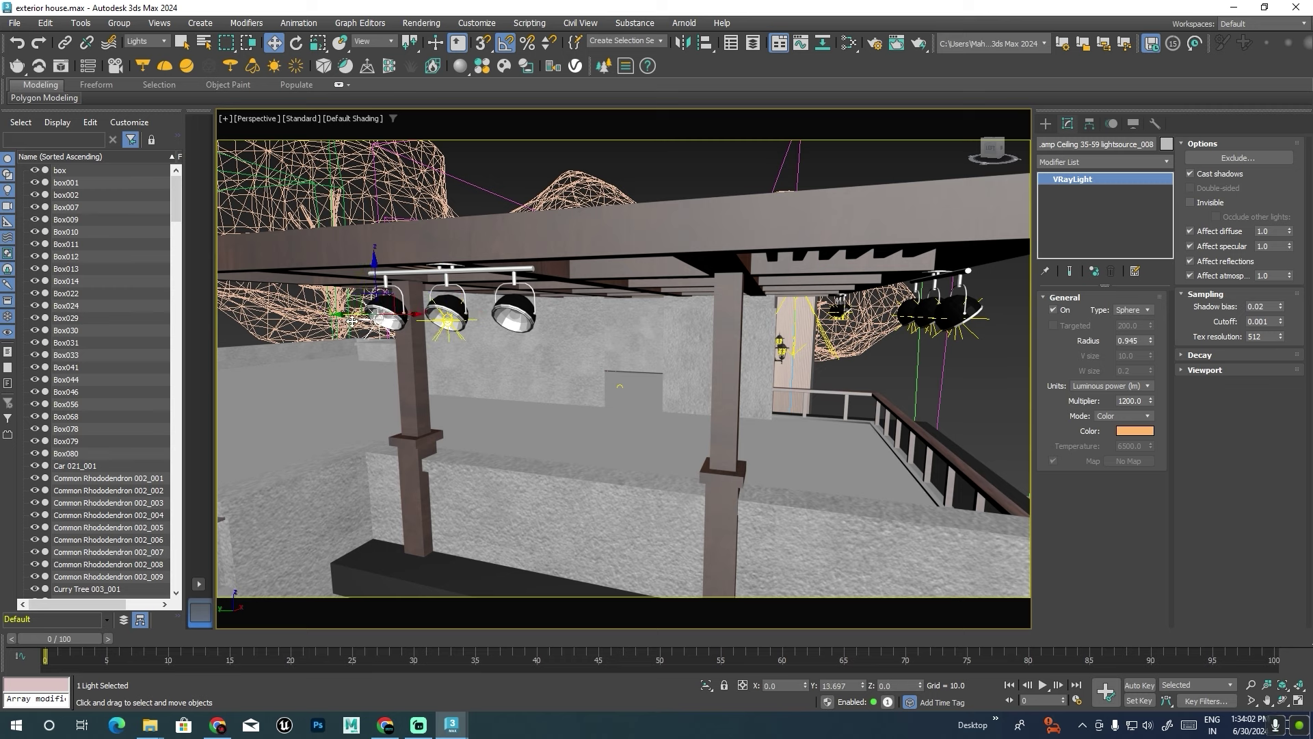
pyautogui.click(657, 420)
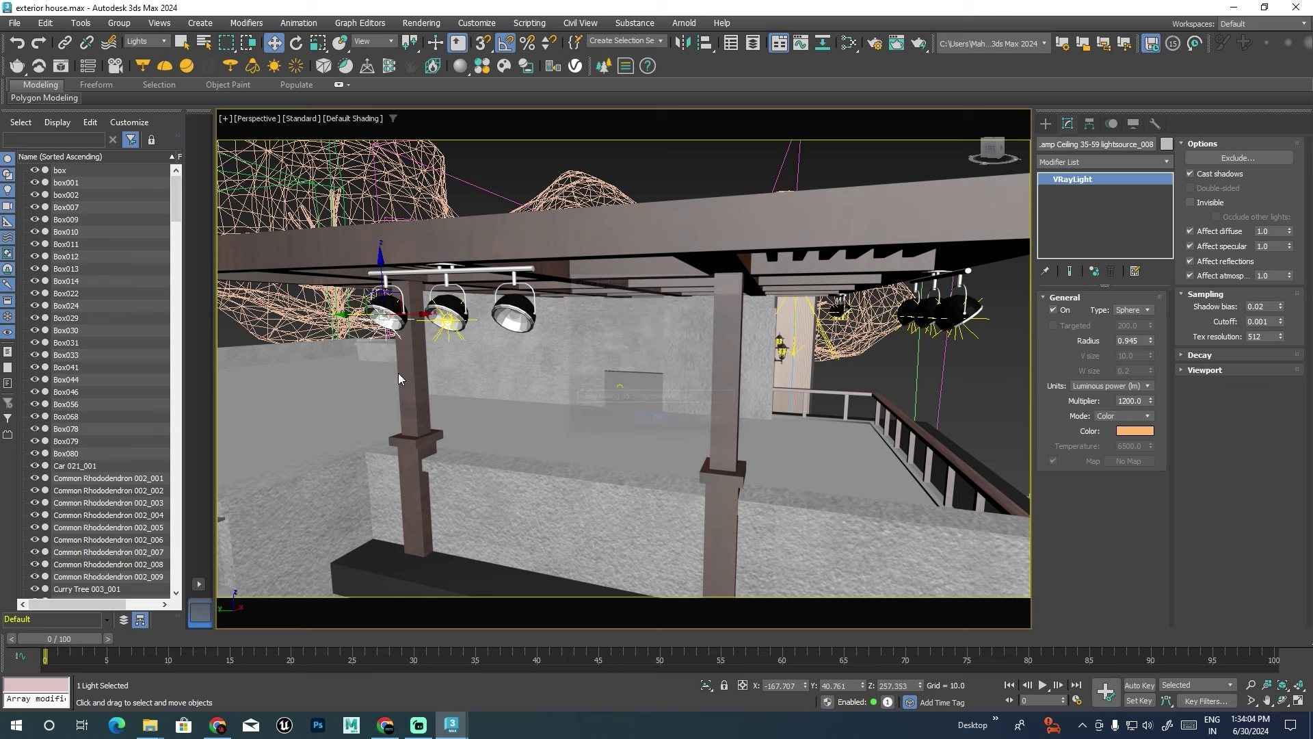
pyautogui.moveTo(356, 316); pyautogui.dragTo(484, 323)
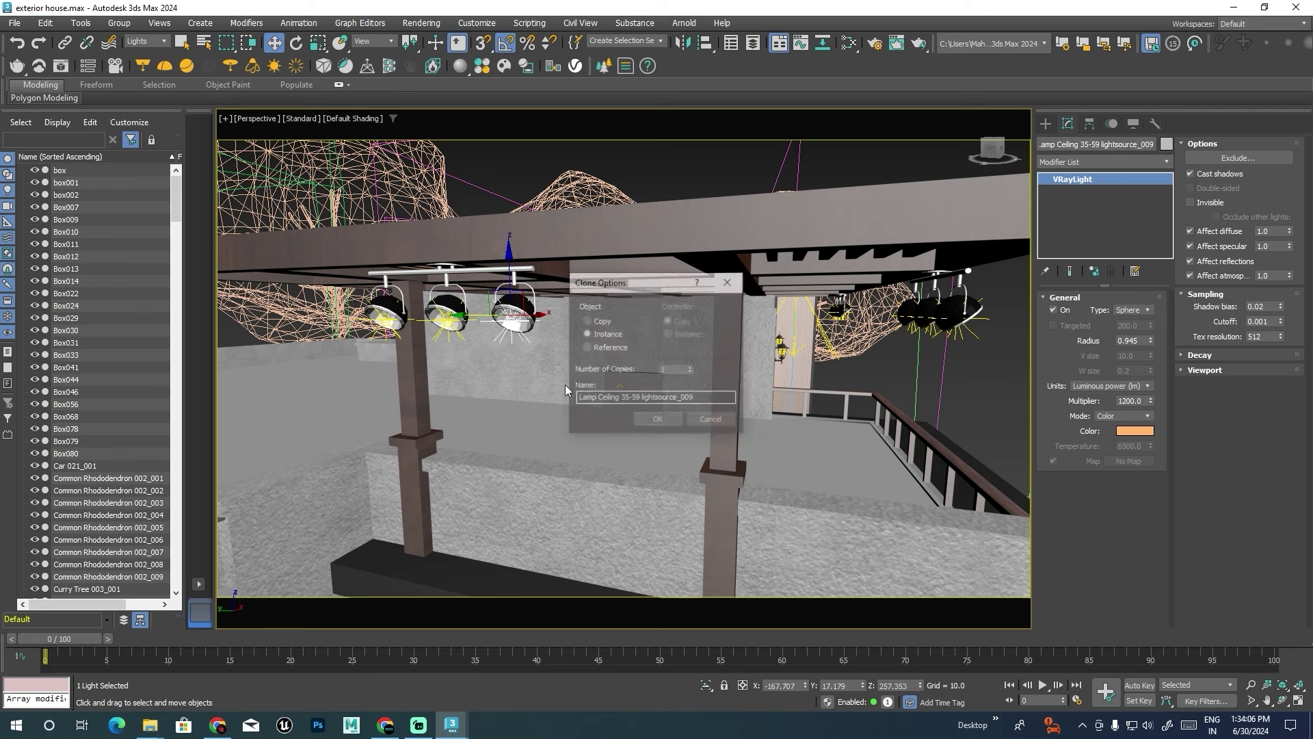
pyautogui.click(658, 420)
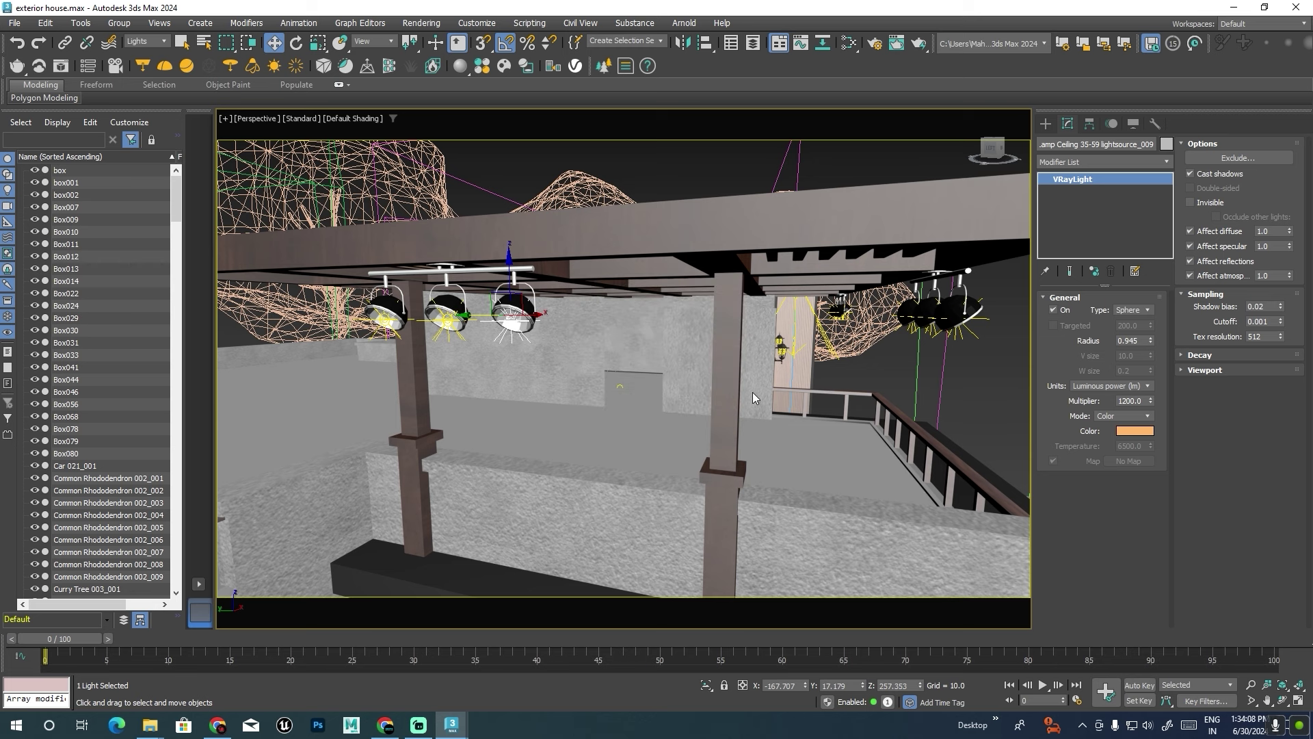
# In camera view, change the ceiling-lamp light colour to pale peach FFD9B1, then render.
pyautogui.press('c')
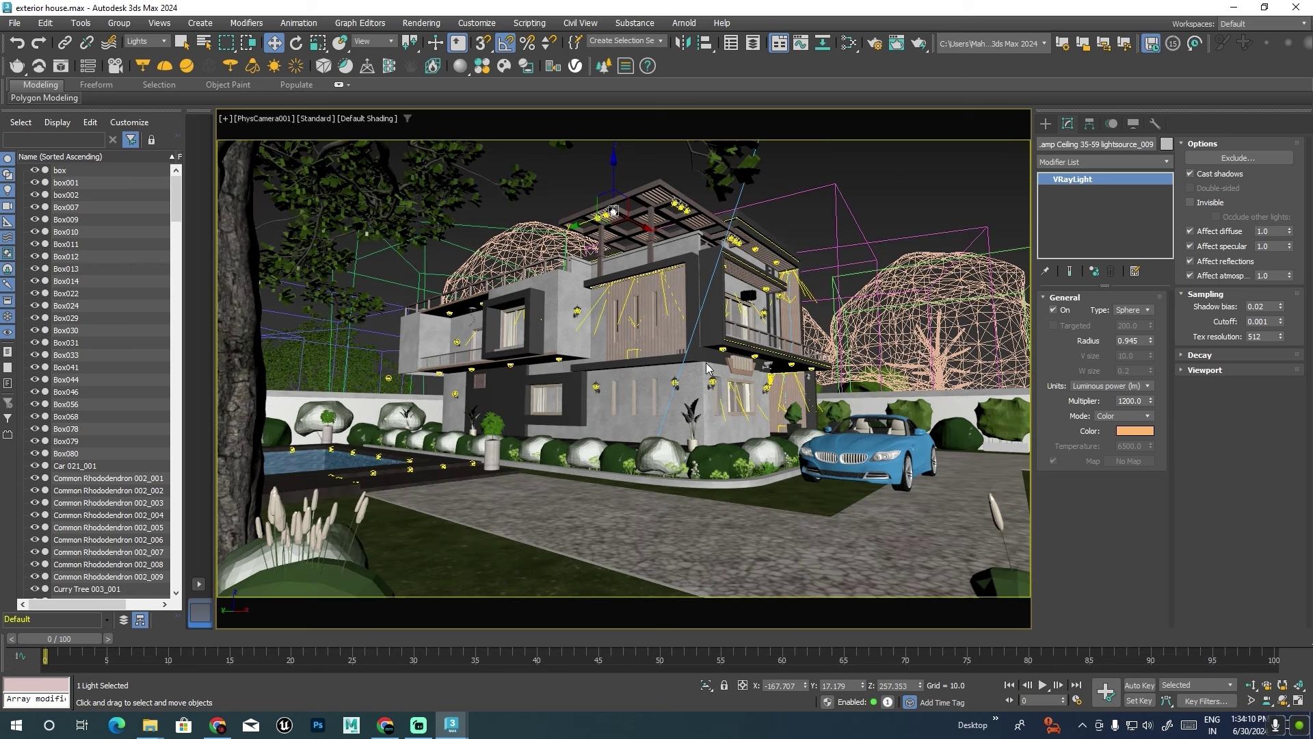
pyautogui.click(1135, 431)
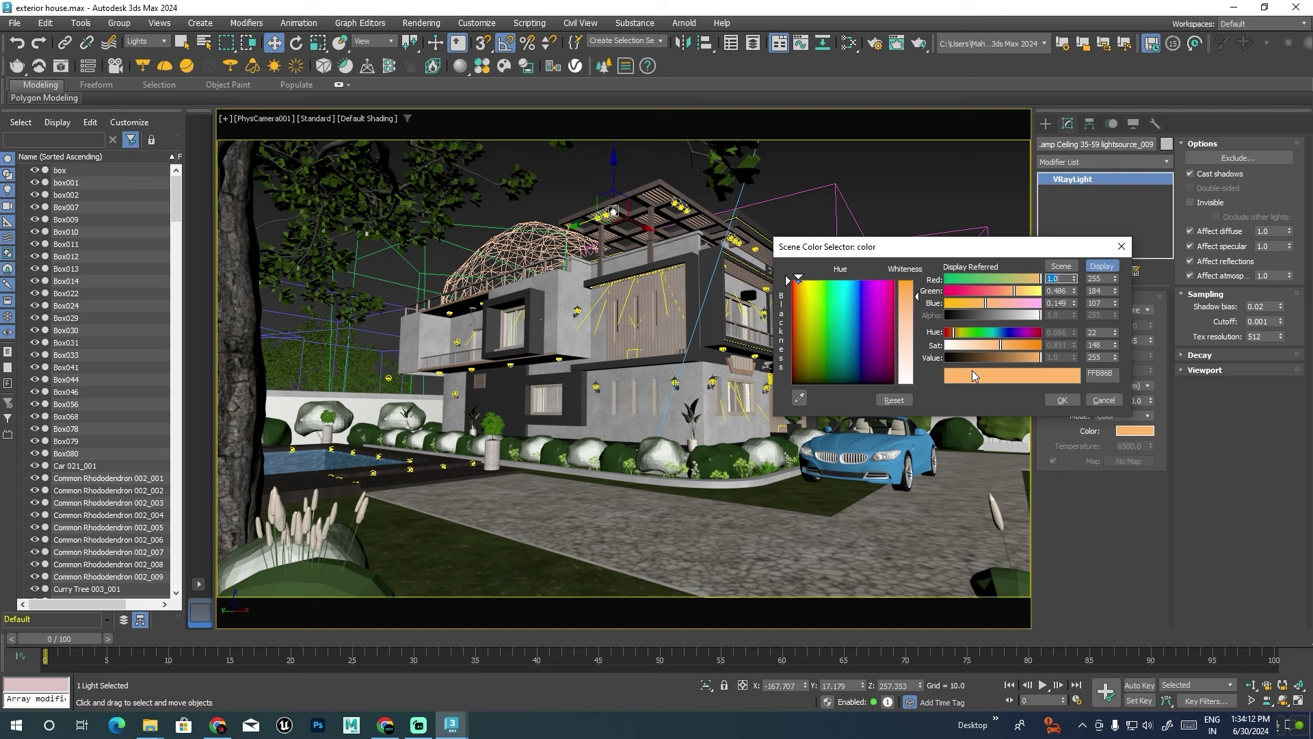
pyautogui.moveTo(976, 352)
pyautogui.mouseDown()
pyautogui.moveTo(951, 349)
pyautogui.moveTo(976, 352)
pyautogui.mouseUp()
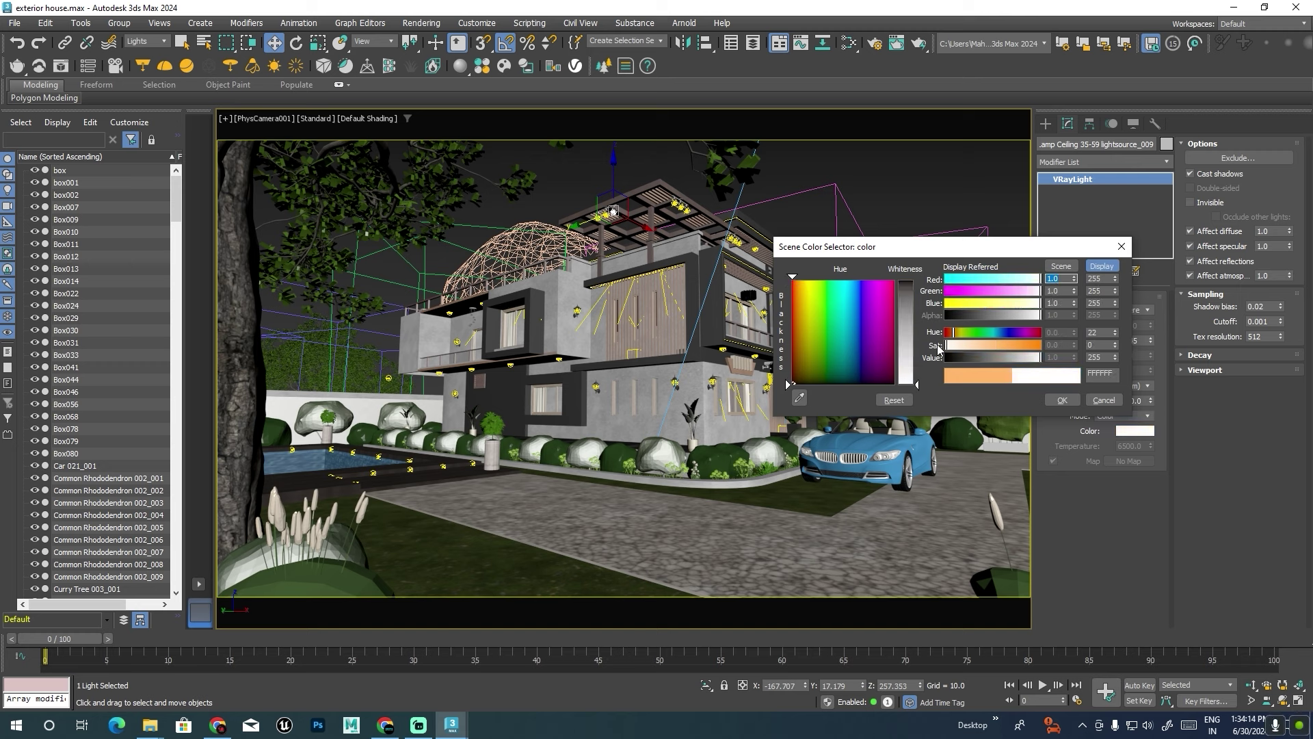
pyautogui.click(1062, 400)
pyautogui.click(894, 201)
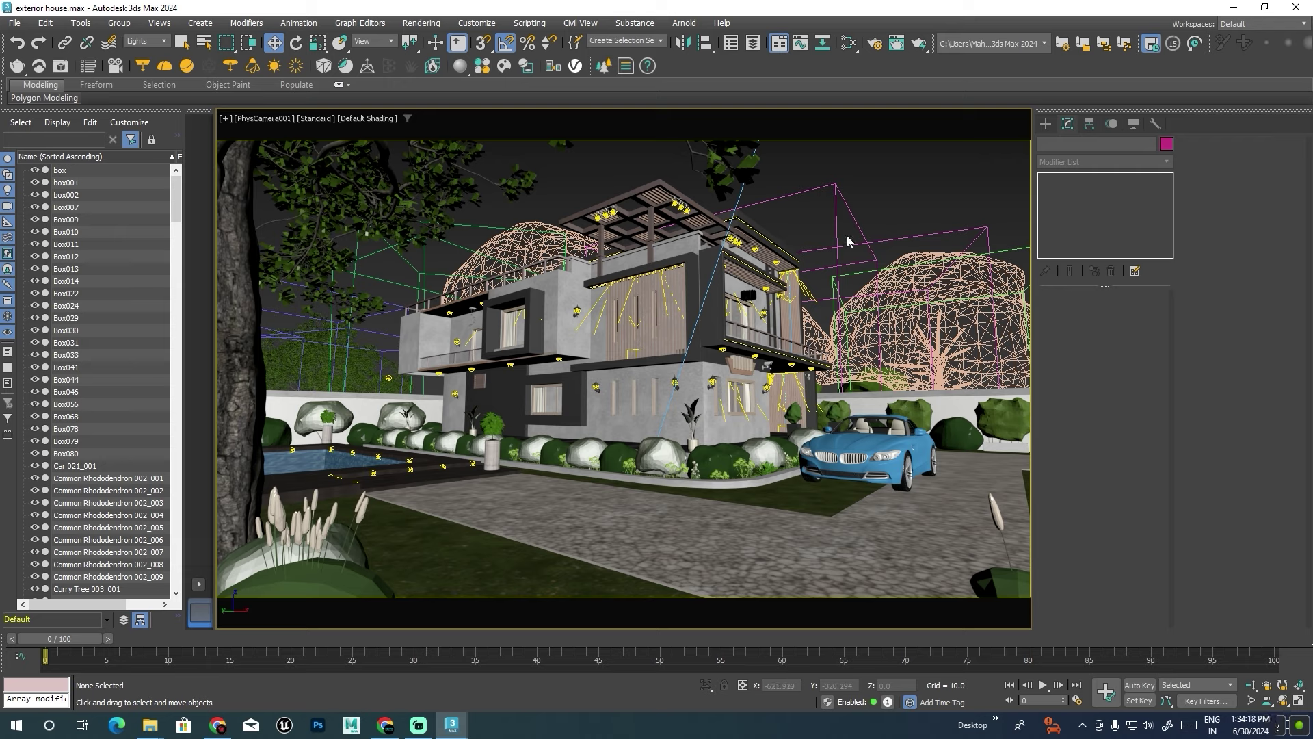
pyautogui.hotkey('shift', 'q')
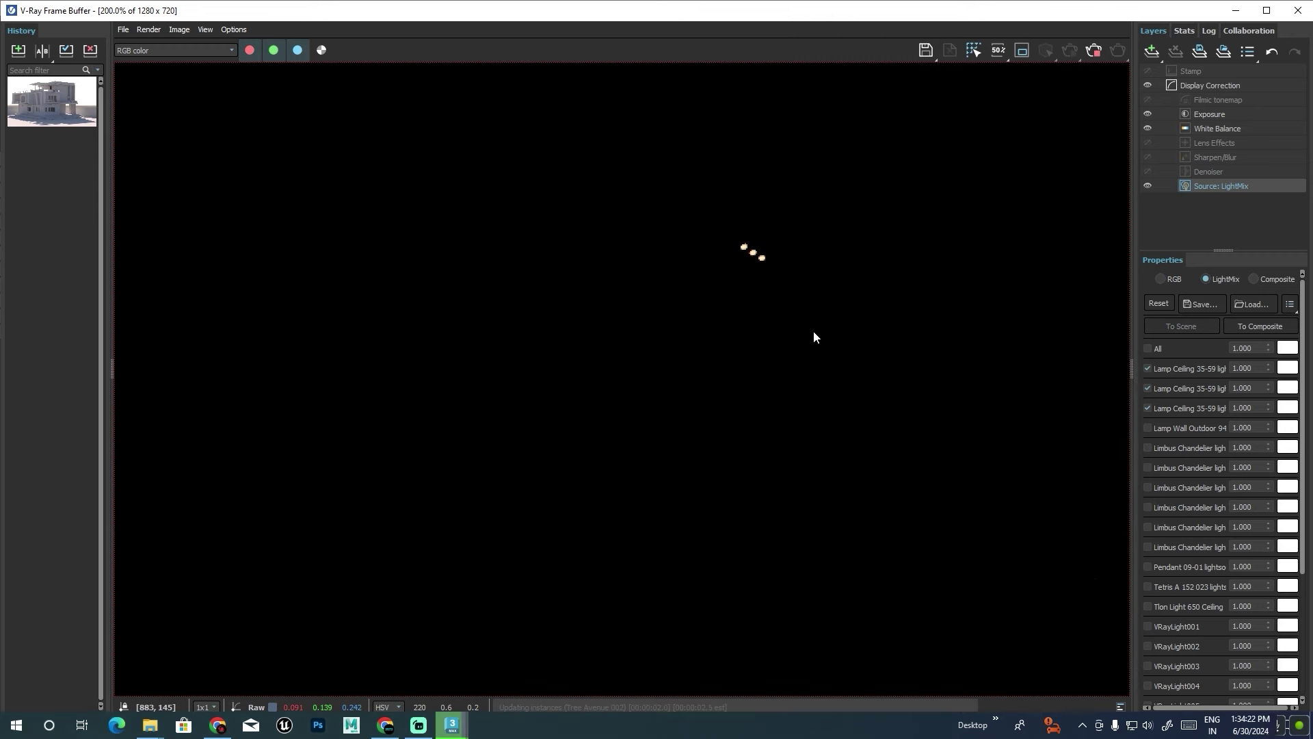
# Enable all LightMix lights except VRaySun001, stop the render, and save it to History.
pyautogui.click(1148, 349)
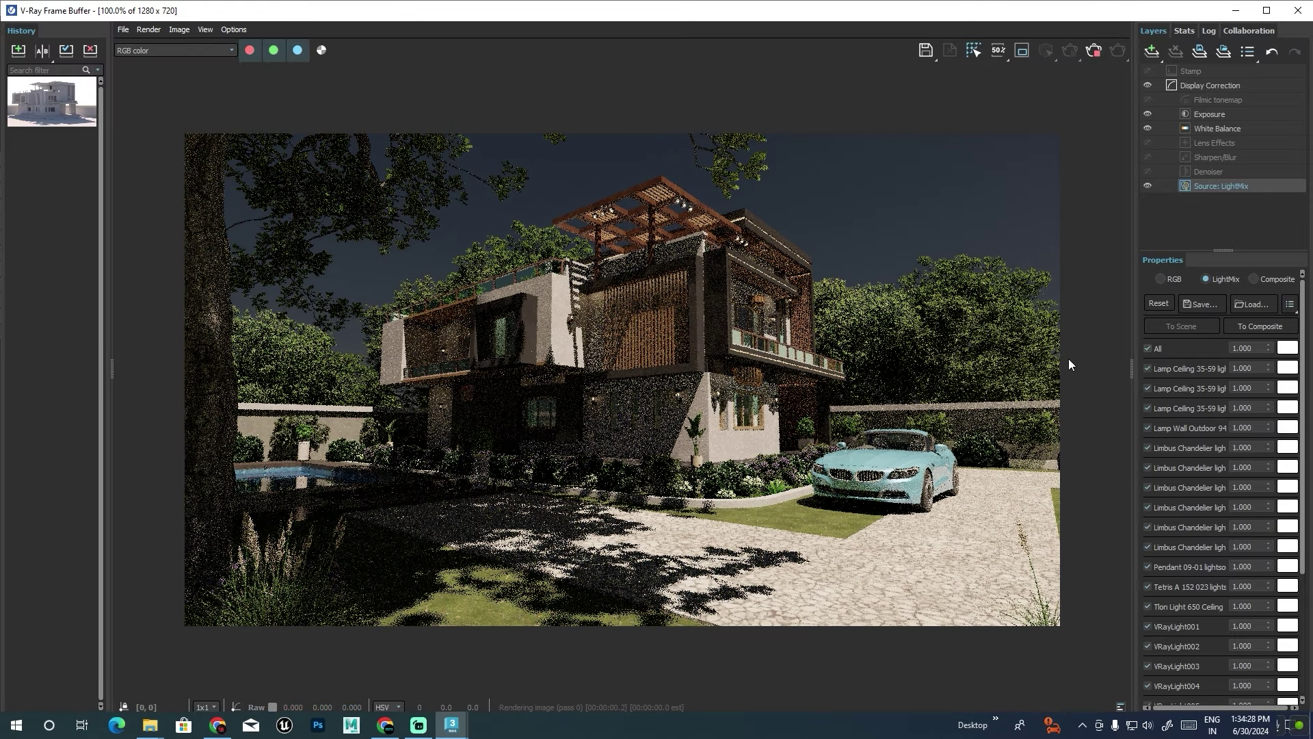
pyautogui.scroll(-1, 1171, 651)
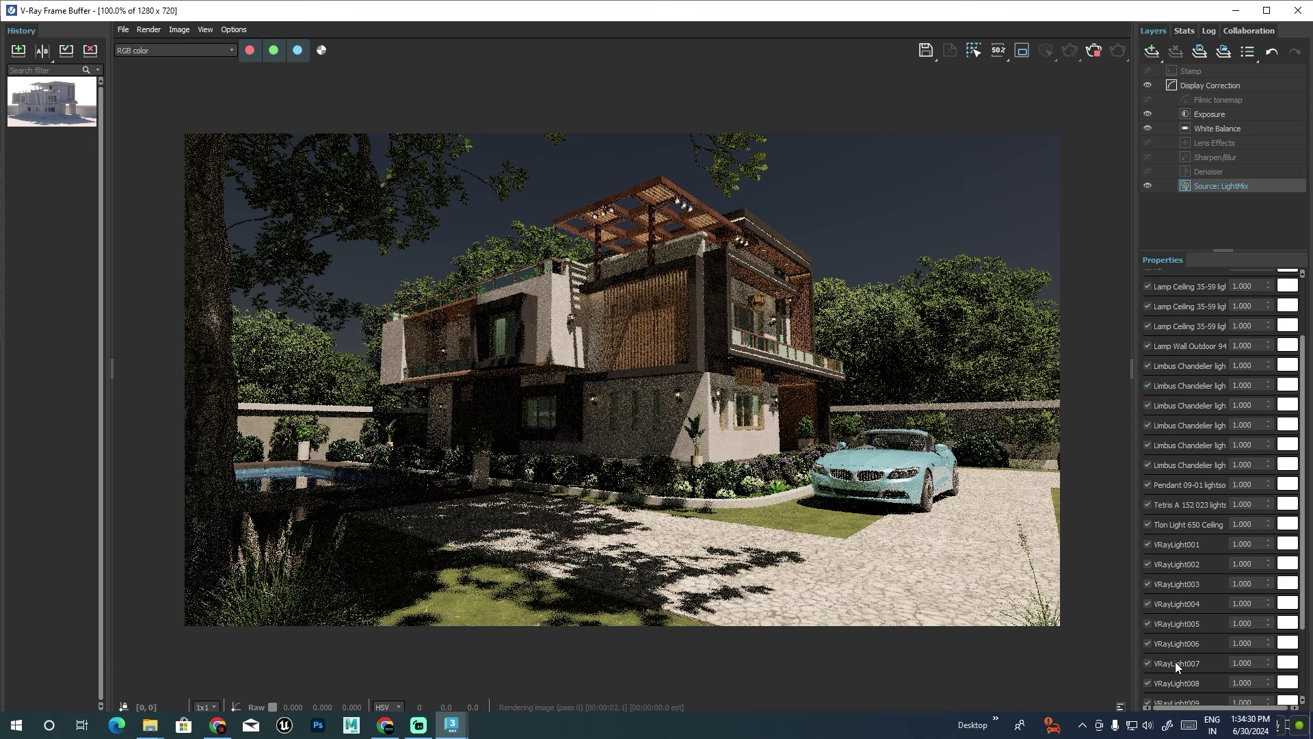
pyautogui.scroll(-2, 1175, 662)
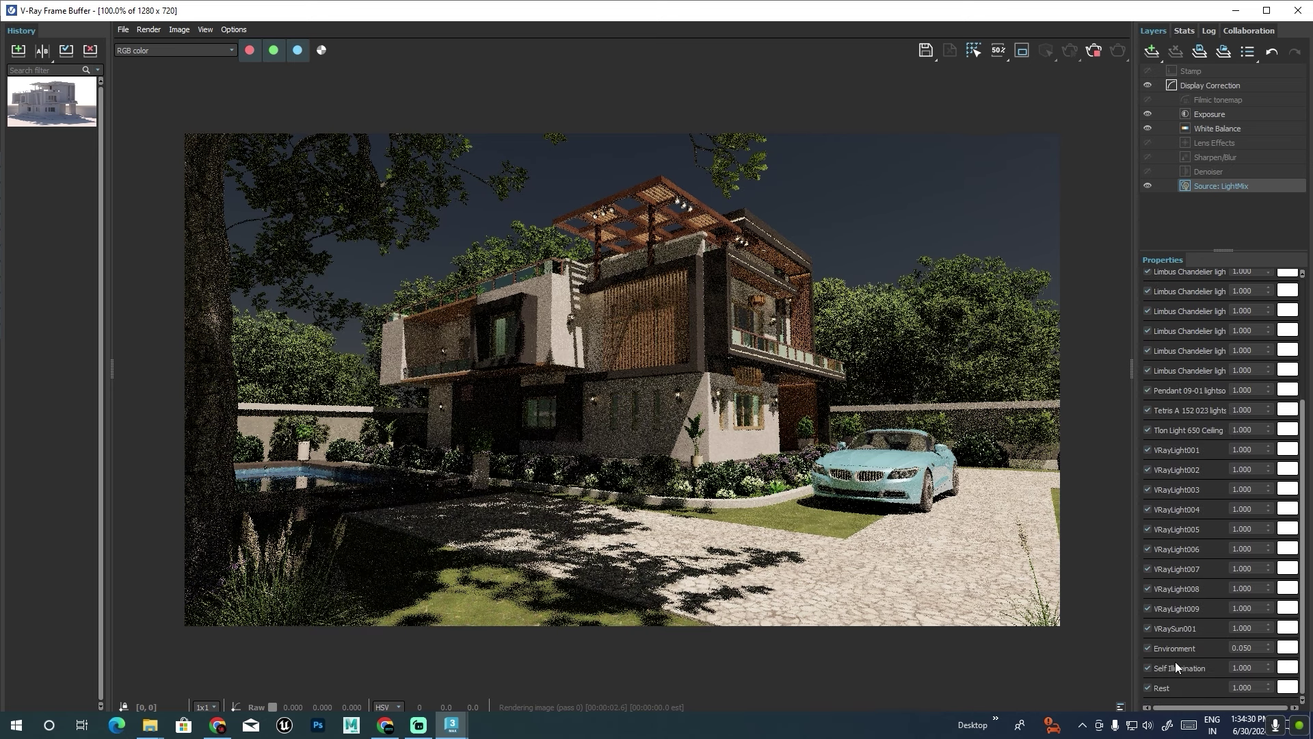
pyautogui.click(1148, 628)
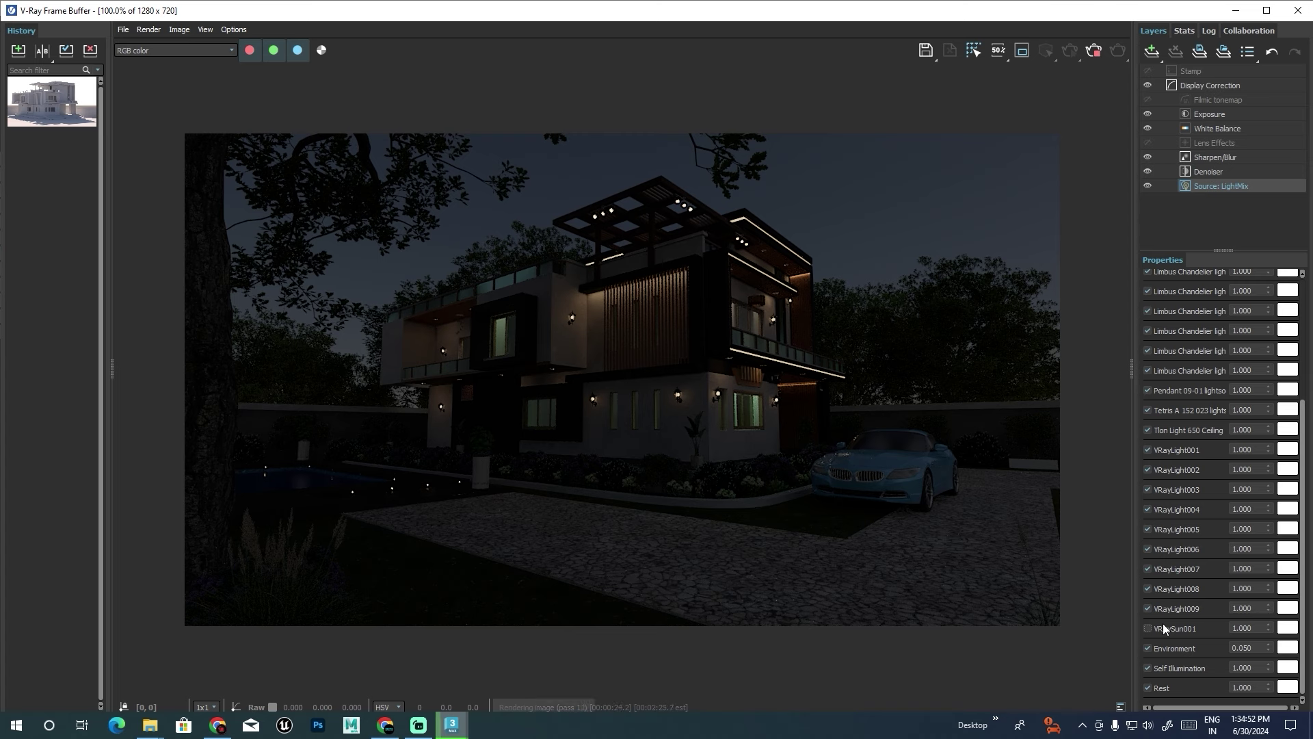
pyautogui.click(1093, 51)
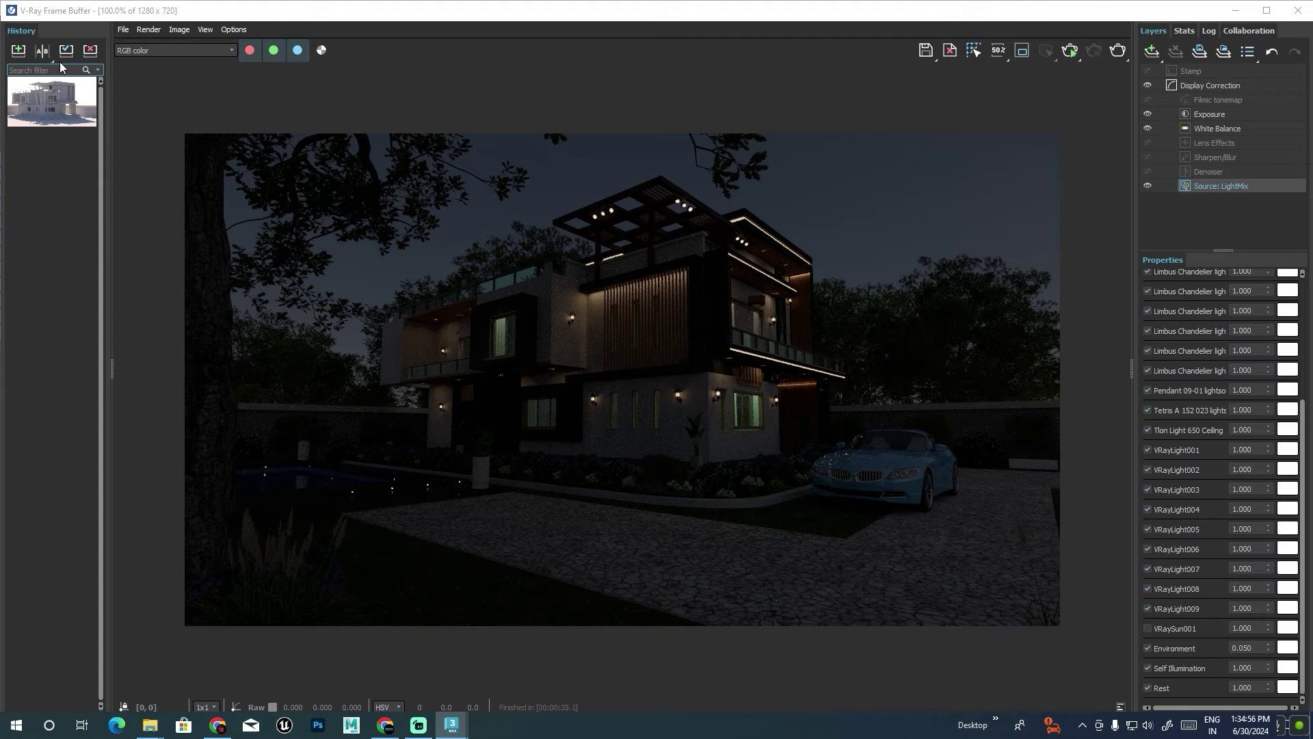
pyautogui.click(18, 51)
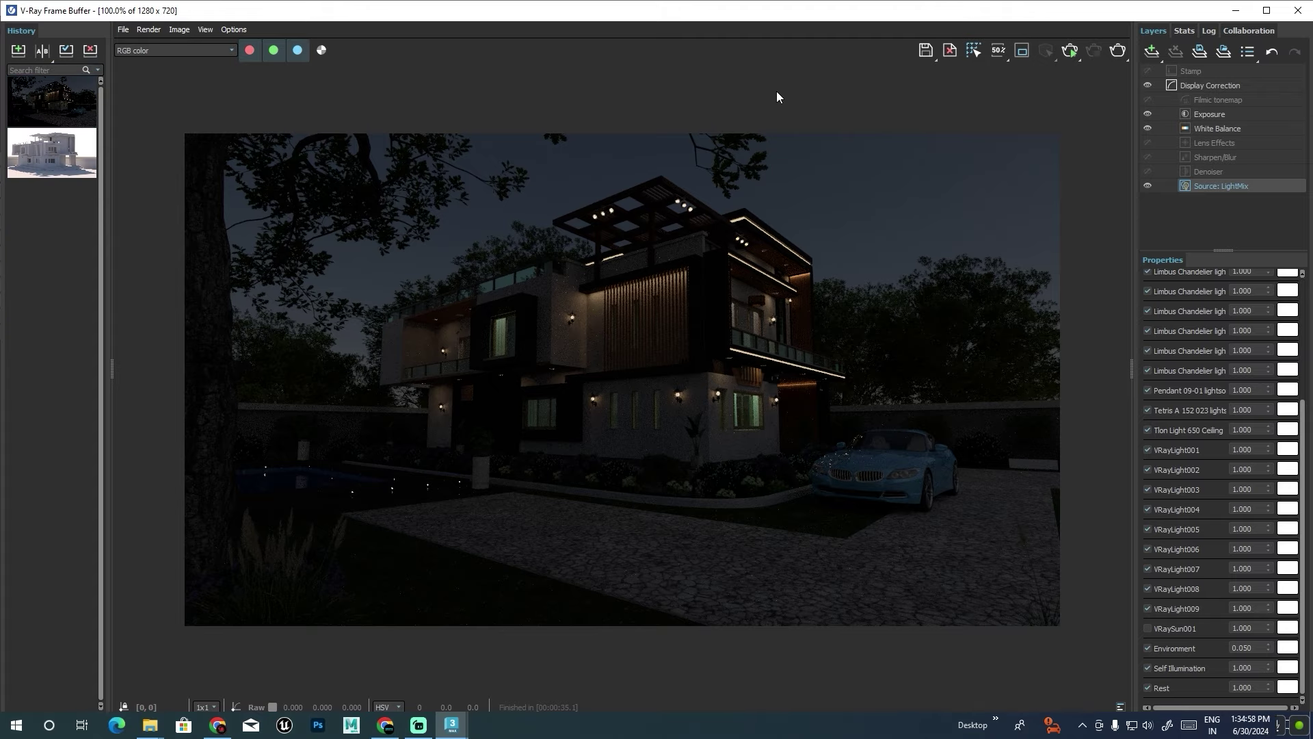
# Close the frame buffer and orbit the Perspective view above the house.
pyautogui.click(1298, 10)
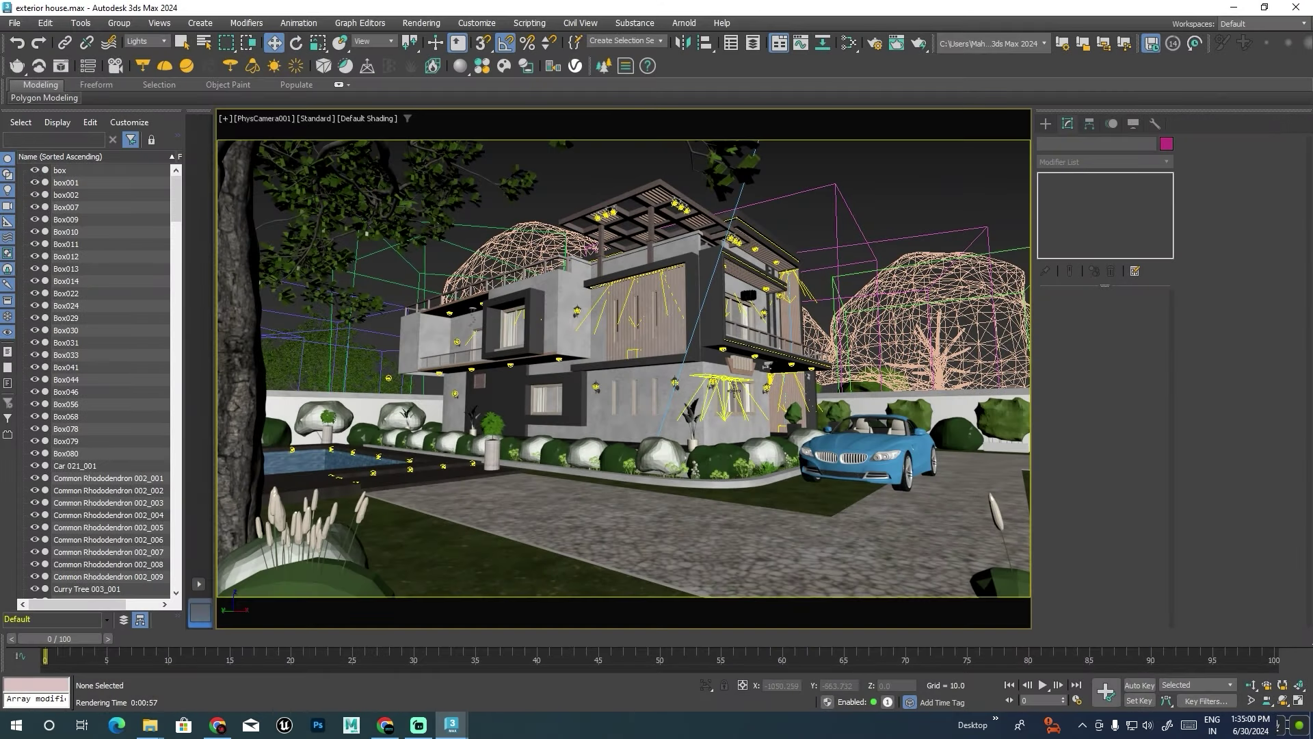
pyautogui.press('p')
pyautogui.keyDown('alt'); pyautogui.moveTo(733, 393); pyautogui.dragTo(677, 426, button='middle'); pyautogui.keyUp('alt')
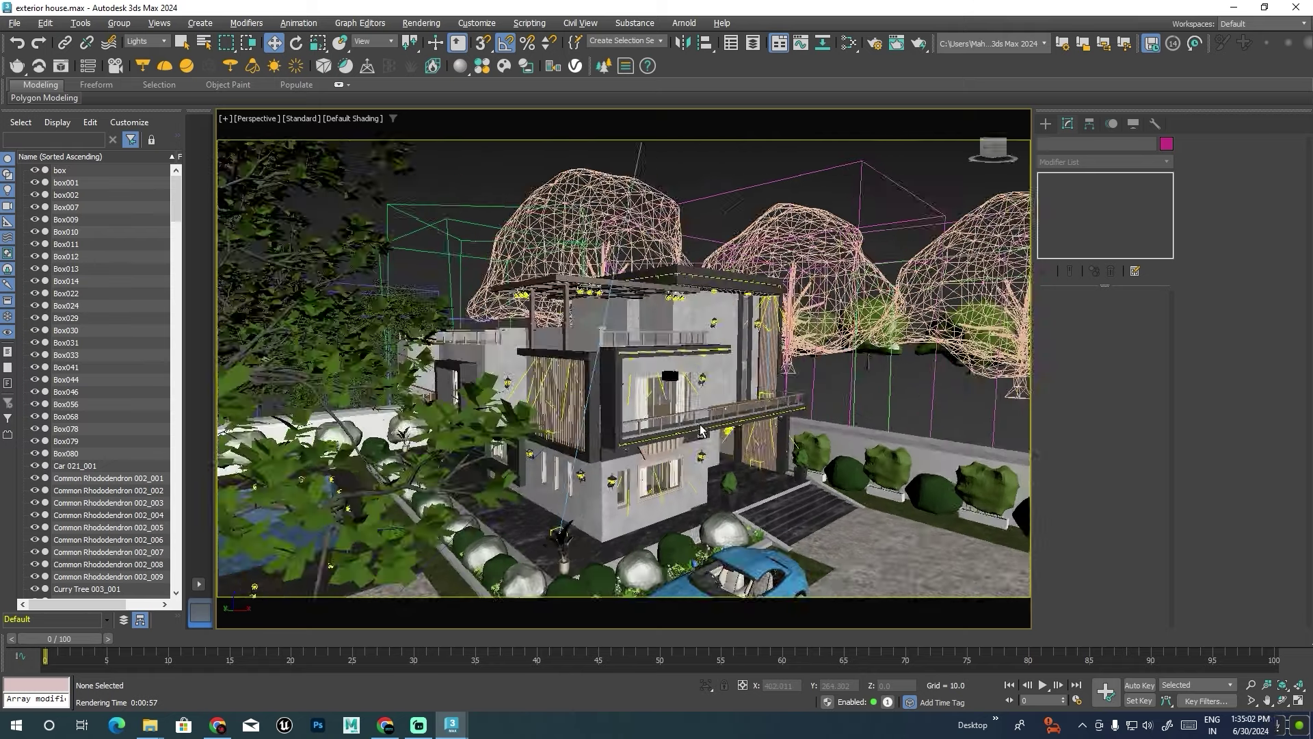
pyautogui.scroll(3, 678, 426)
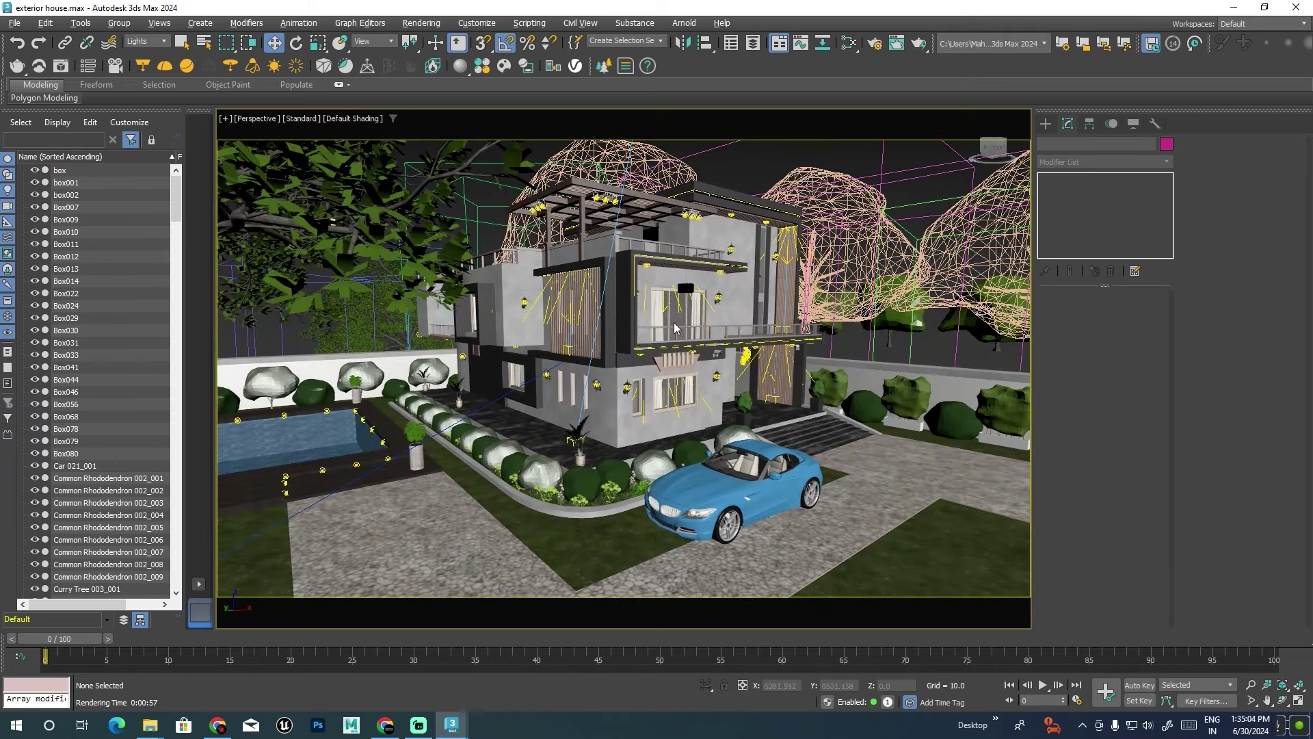
pyautogui.scroll(4, 675, 320)
pyautogui.scroll(-5, 675, 320)
# Set the selection filter to All and select the five window glass objects.
pyautogui.click(146, 41)
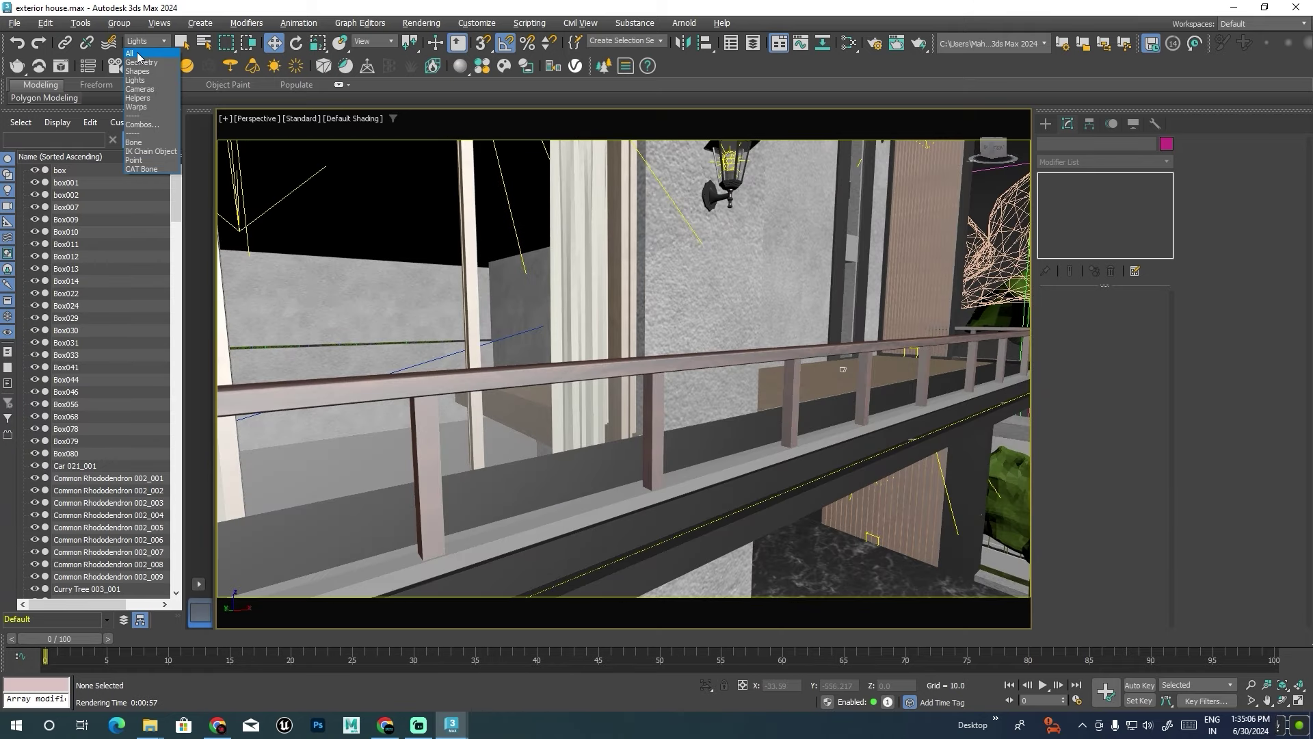
pyautogui.click(565, 328)
pyautogui.scroll(-5, 565, 327)
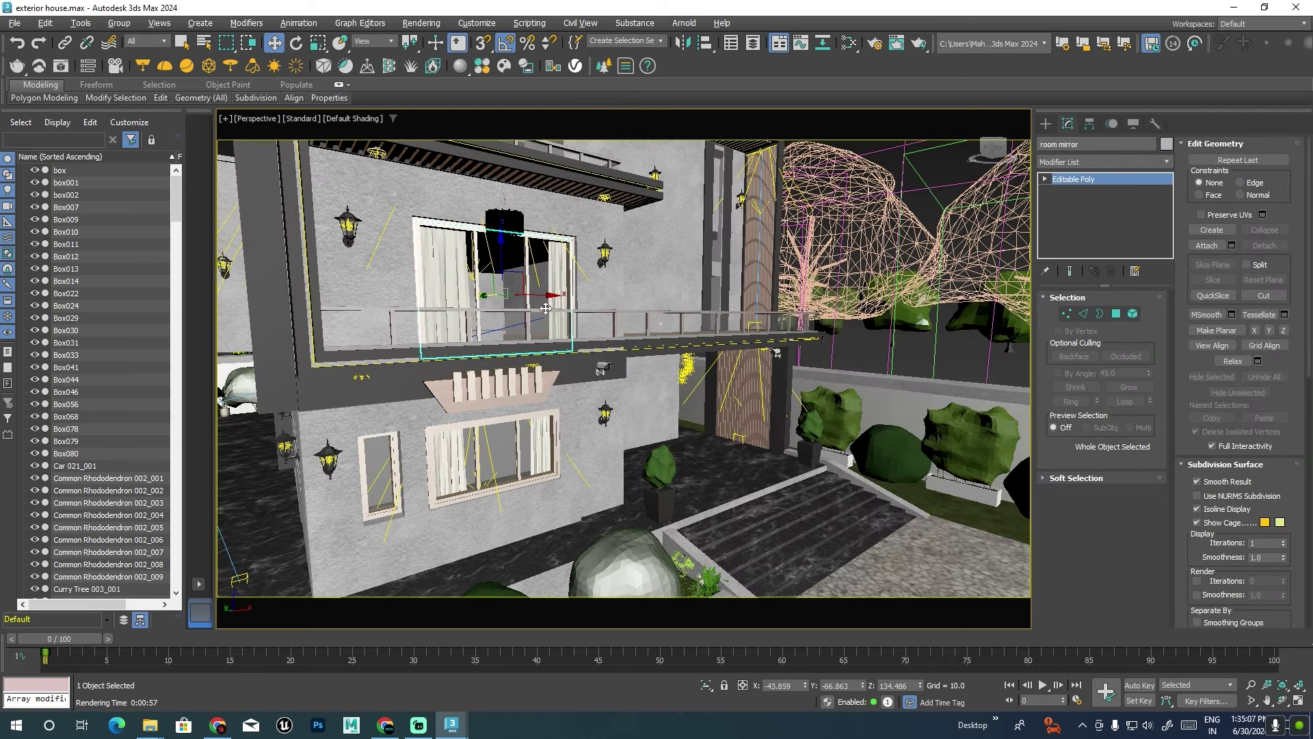
pyautogui.keyDown('ctrl'); pyautogui.click(512, 446); pyautogui.keyUp('ctrl')
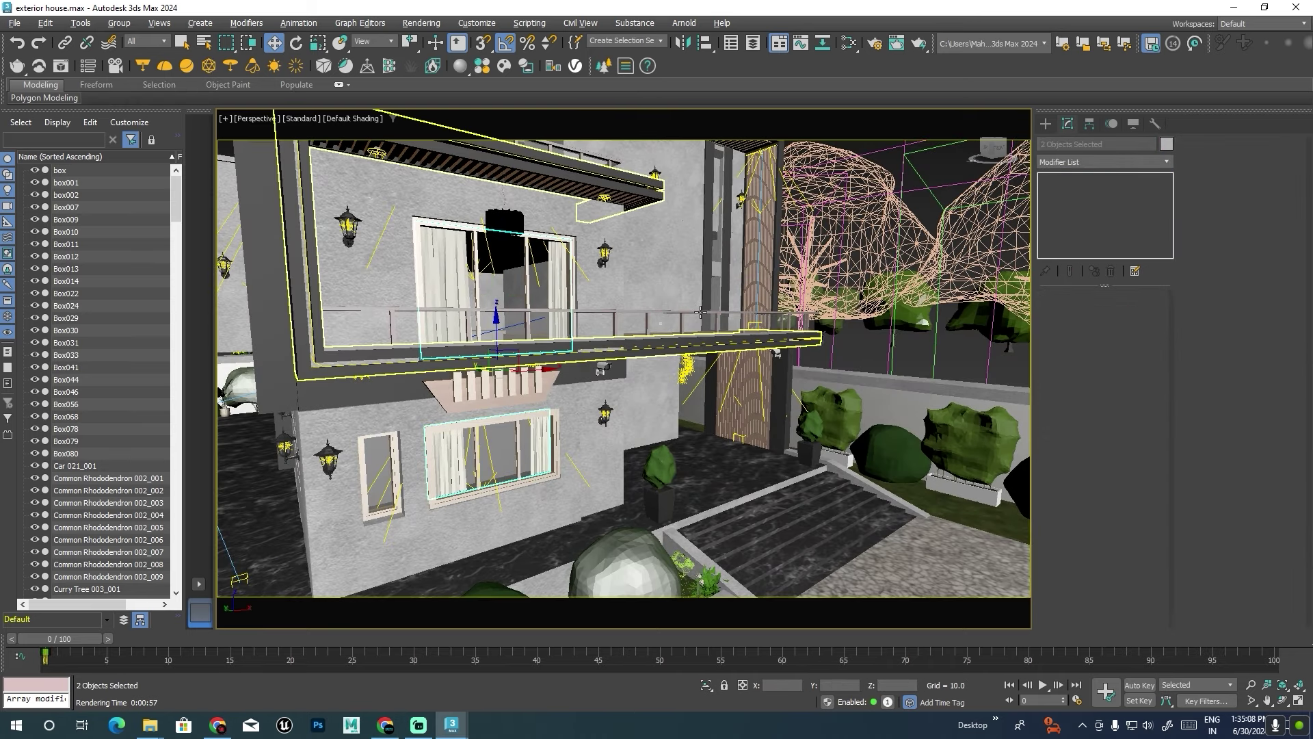
pyautogui.keyDown('ctrl'); pyautogui.click(721, 241); pyautogui.keyUp('ctrl')
pyautogui.keyDown('ctrl'); pyautogui.click(379, 452); pyautogui.keyUp('ctrl')
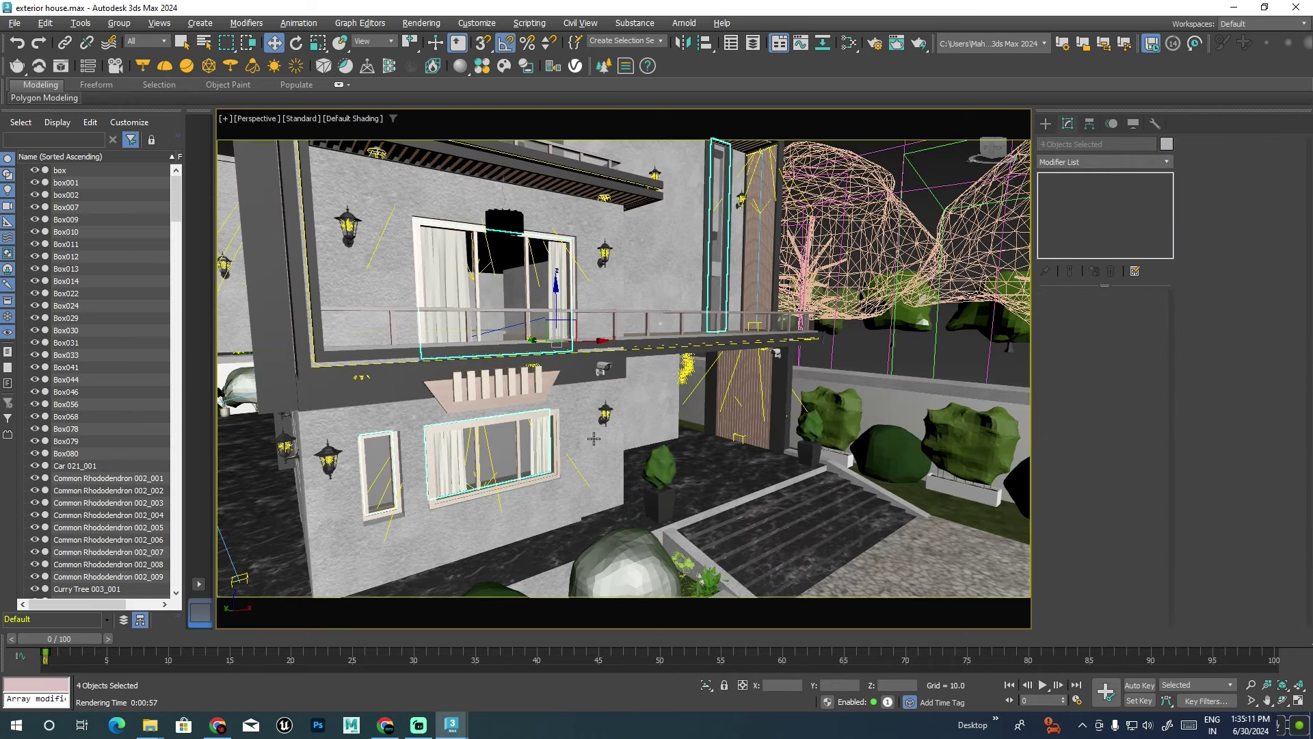
pyautogui.scroll(-5, 411, 451)
pyautogui.moveTo(410, 452)
pyautogui.keyDown('alt'); pyautogui.mouseDown(button='middle')
pyautogui.moveTo(444, 451)
pyautogui.moveTo(394, 436)
pyautogui.mouseUp(button='middle'); pyautogui.keyUp('alt')
pyautogui.scroll(4, 451, 450)
pyautogui.scroll(3, 467, 449)
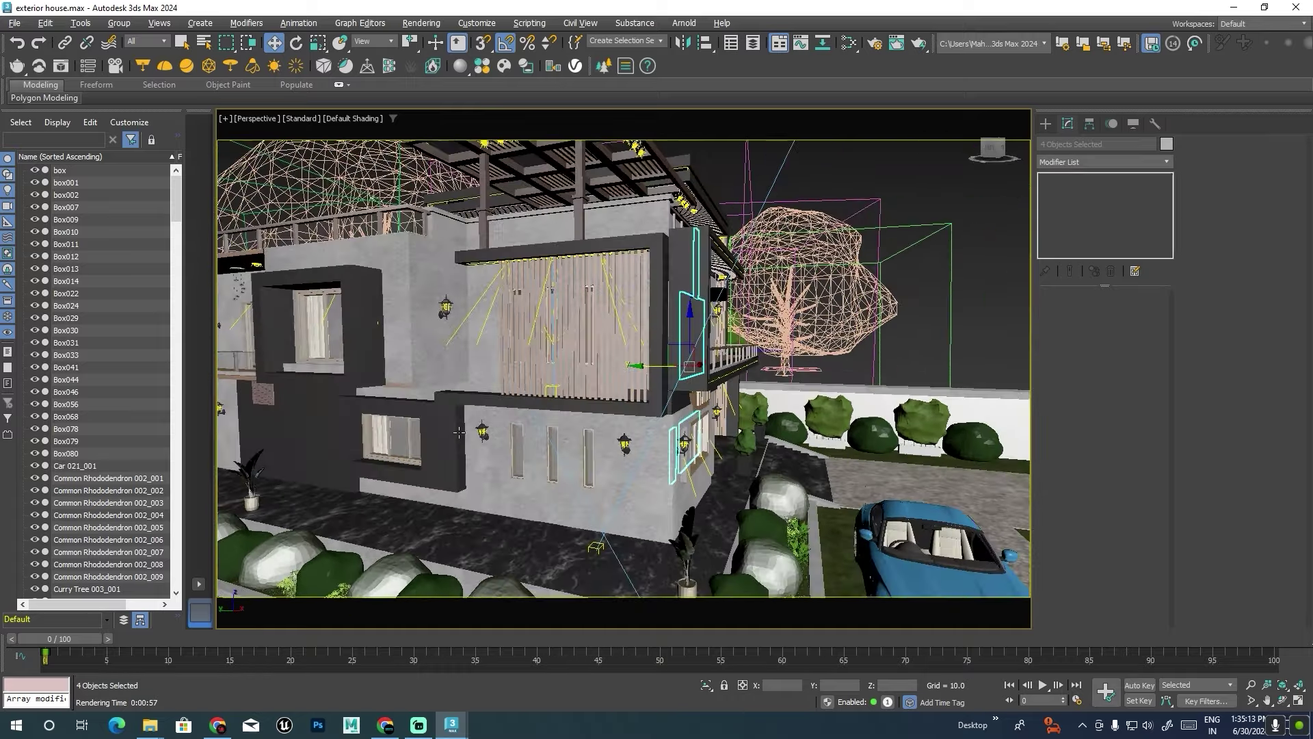
pyautogui.keyDown('ctrl'); pyautogui.click(318, 328); pyautogui.keyUp('ctrl')
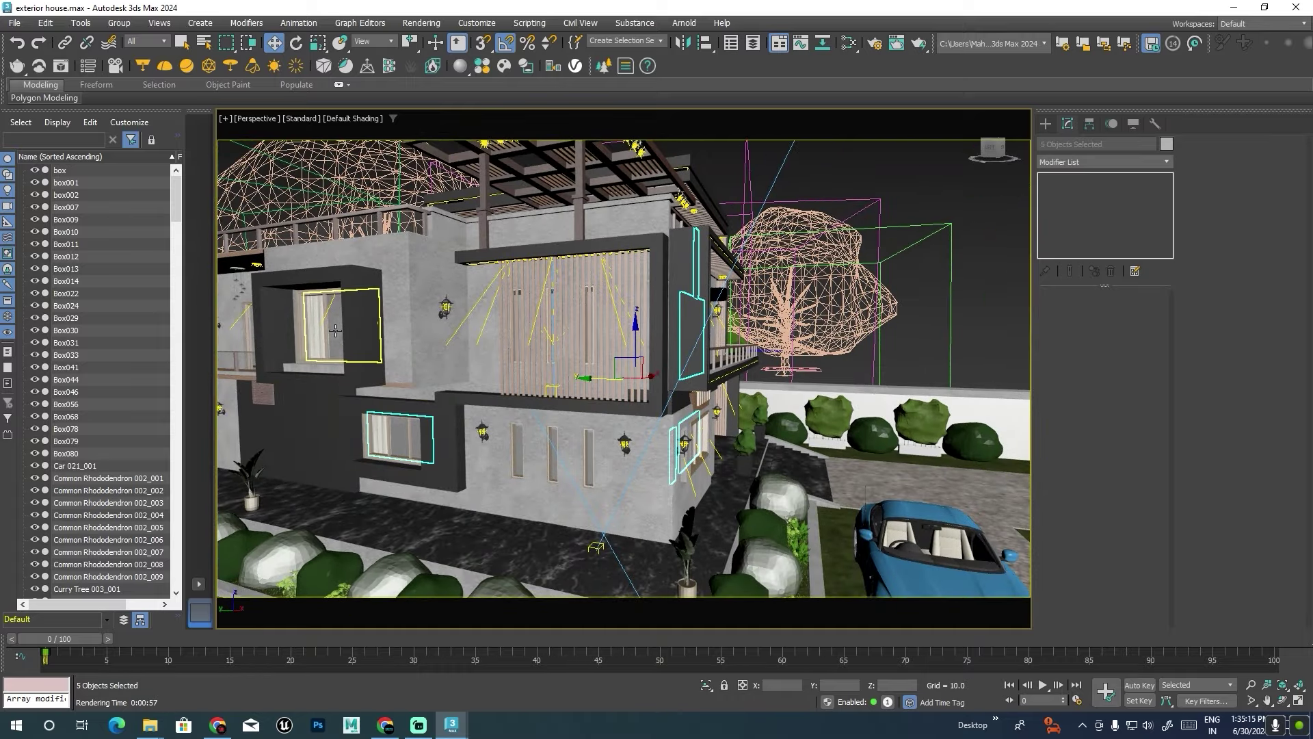
# Add the balcony and rooftop railings to the window selection.
pyautogui.moveTo(492, 356)
pyautogui.keyDown('alt'); pyautogui.mouseDown(button='middle')
pyautogui.moveTo(530, 361)
pyautogui.moveTo(568, 301)
pyautogui.mouseUp(button='middle'); pyautogui.keyUp('alt')
pyautogui.keyDown('ctrl'); pyautogui.click(479, 332); pyautogui.keyUp('ctrl')
pyautogui.scroll(-5, 530, 361)
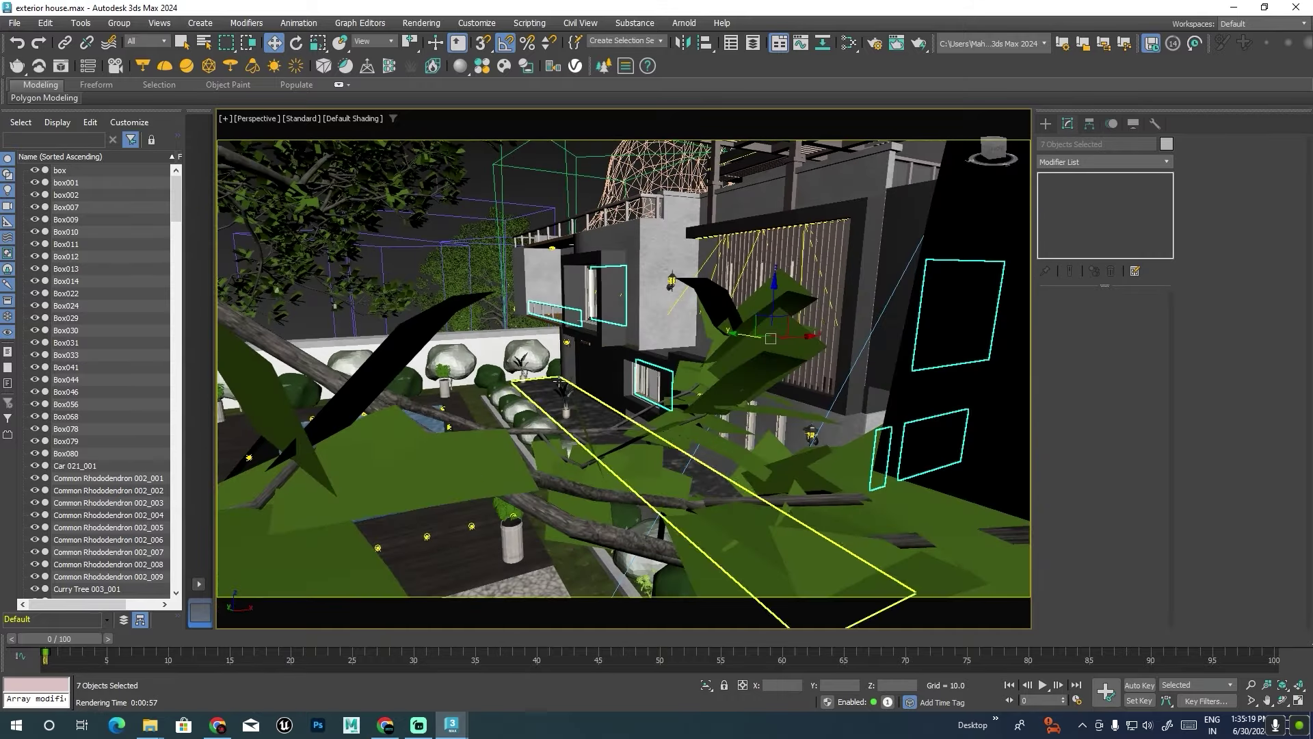
pyautogui.scroll(-5, 582, 285)
pyautogui.scroll(10, 582, 285)
pyautogui.keyDown('ctrl'); pyautogui.click(568, 295); pyautogui.keyUp('ctrl')
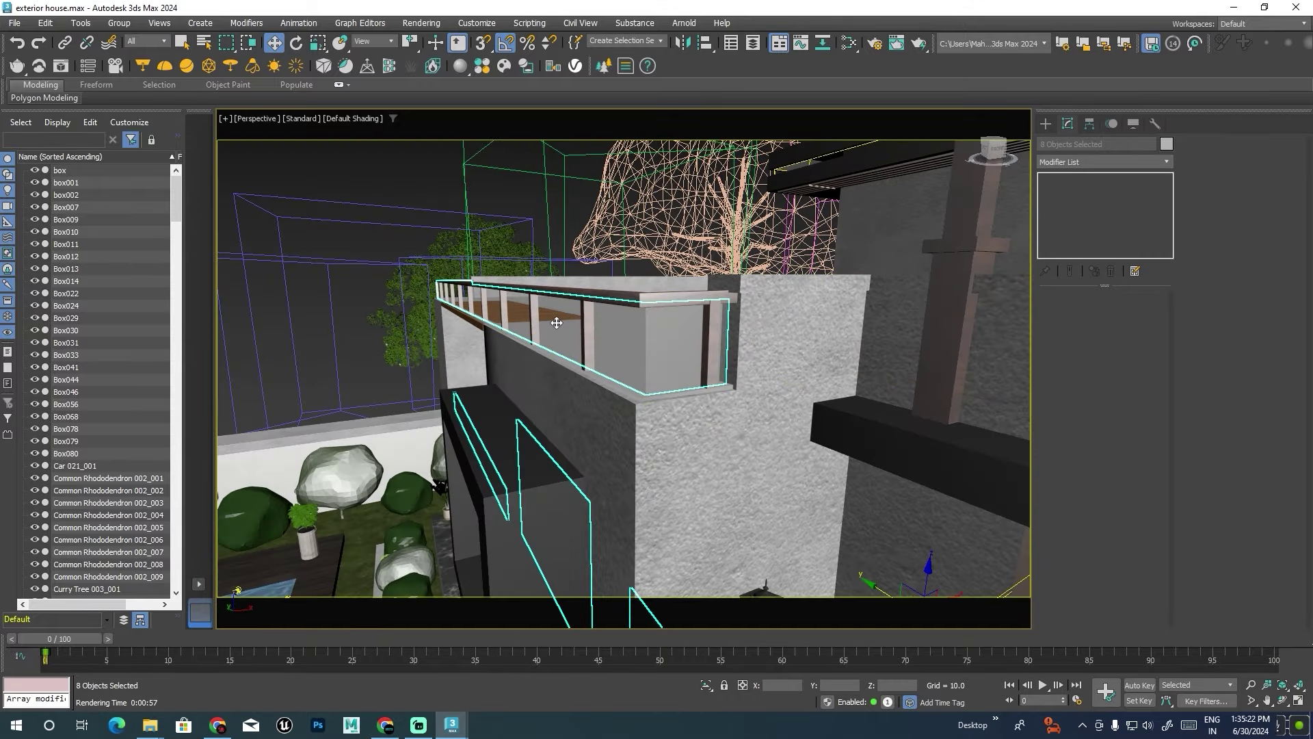
pyautogui.scroll(-3, 729, 351)
pyautogui.scroll(2, 729, 351)
pyautogui.keyDown('ctrl'); pyautogui.click(729, 350); pyautogui.keyUp('ctrl')
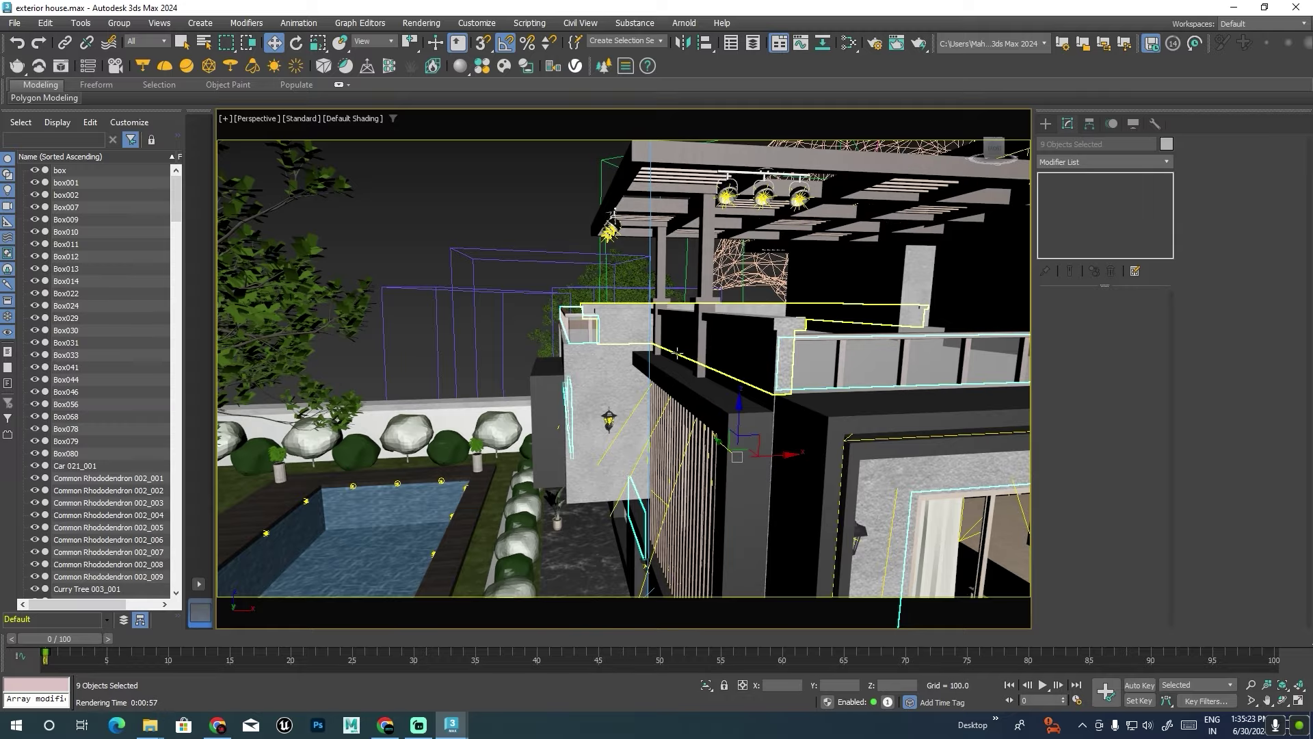
pyautogui.scroll(-4, 729, 351)
pyautogui.scroll(-2, 729, 394)
pyautogui.keyDown('alt'); pyautogui.moveTo(729, 394); pyautogui.dragTo(810, 373, button='middle'); pyautogui.keyUp('alt')
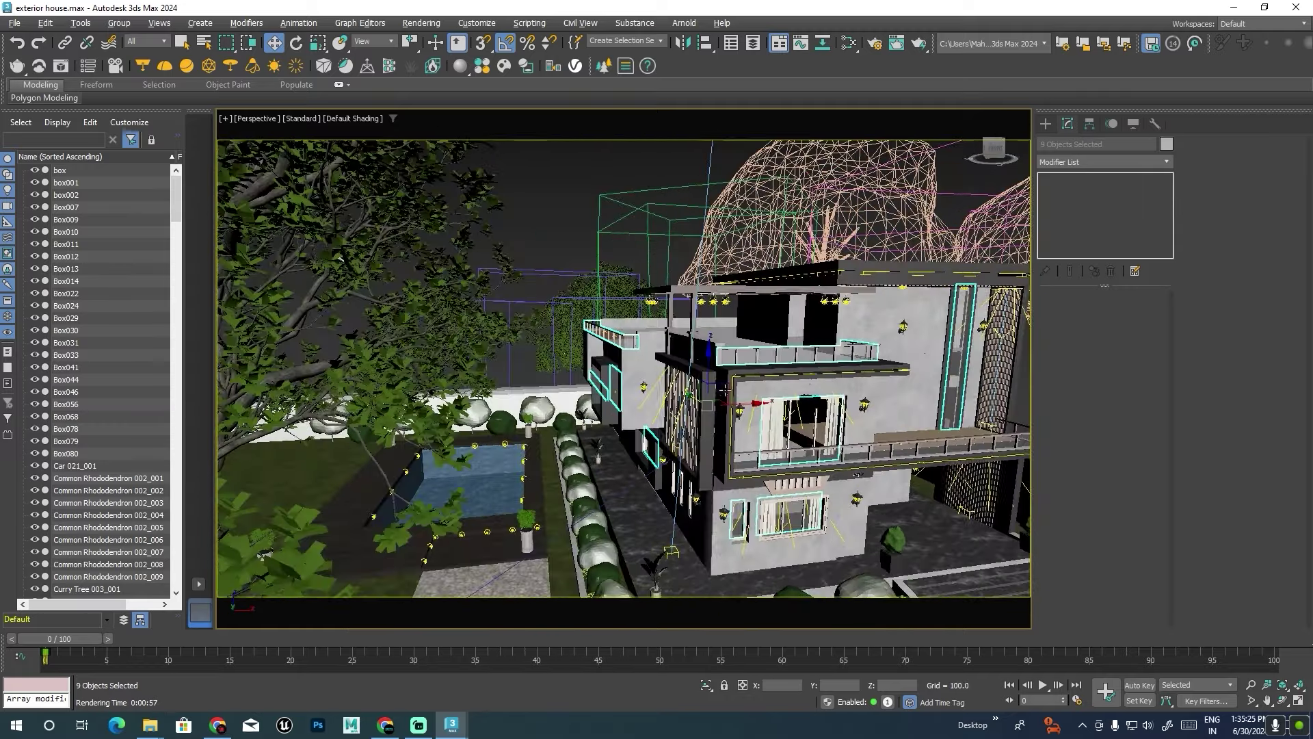
# Open the Slate Material Editor, delete a stray node, and rearrange the node view.
pyautogui.press('m')
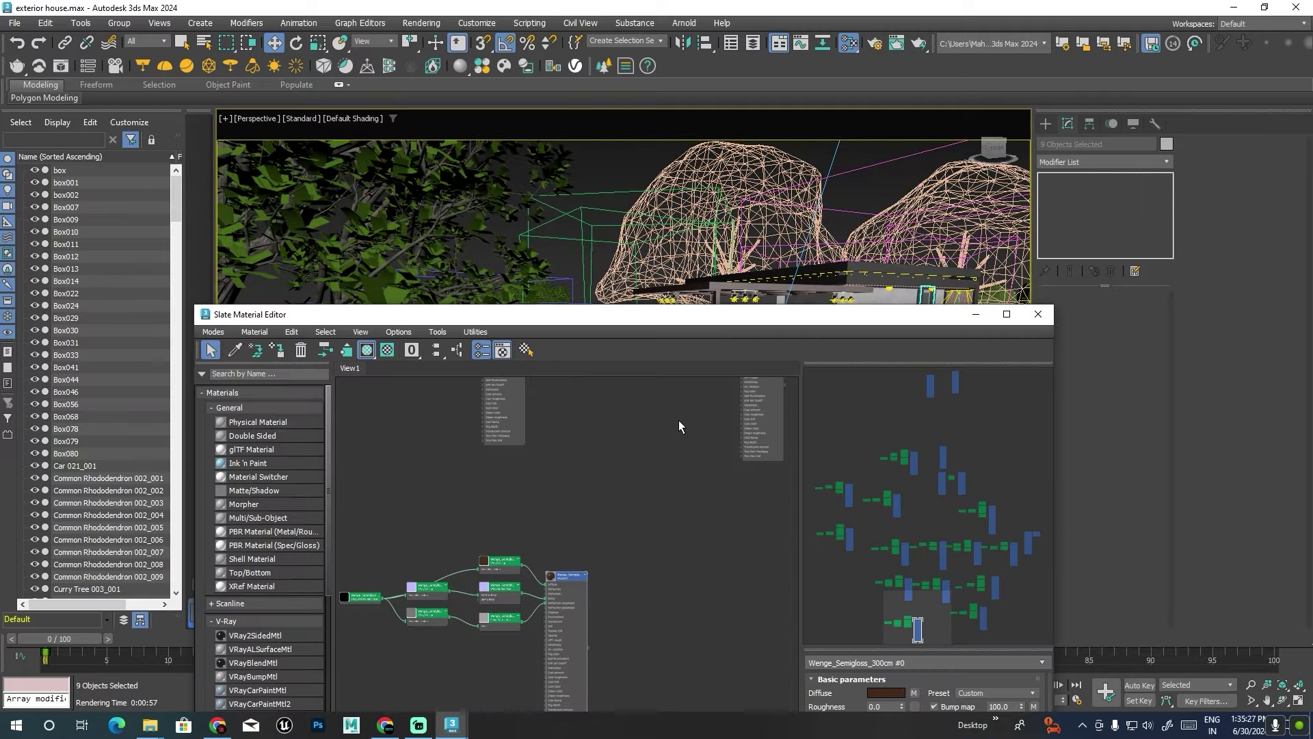
pyautogui.scroll(-3, 654, 569)
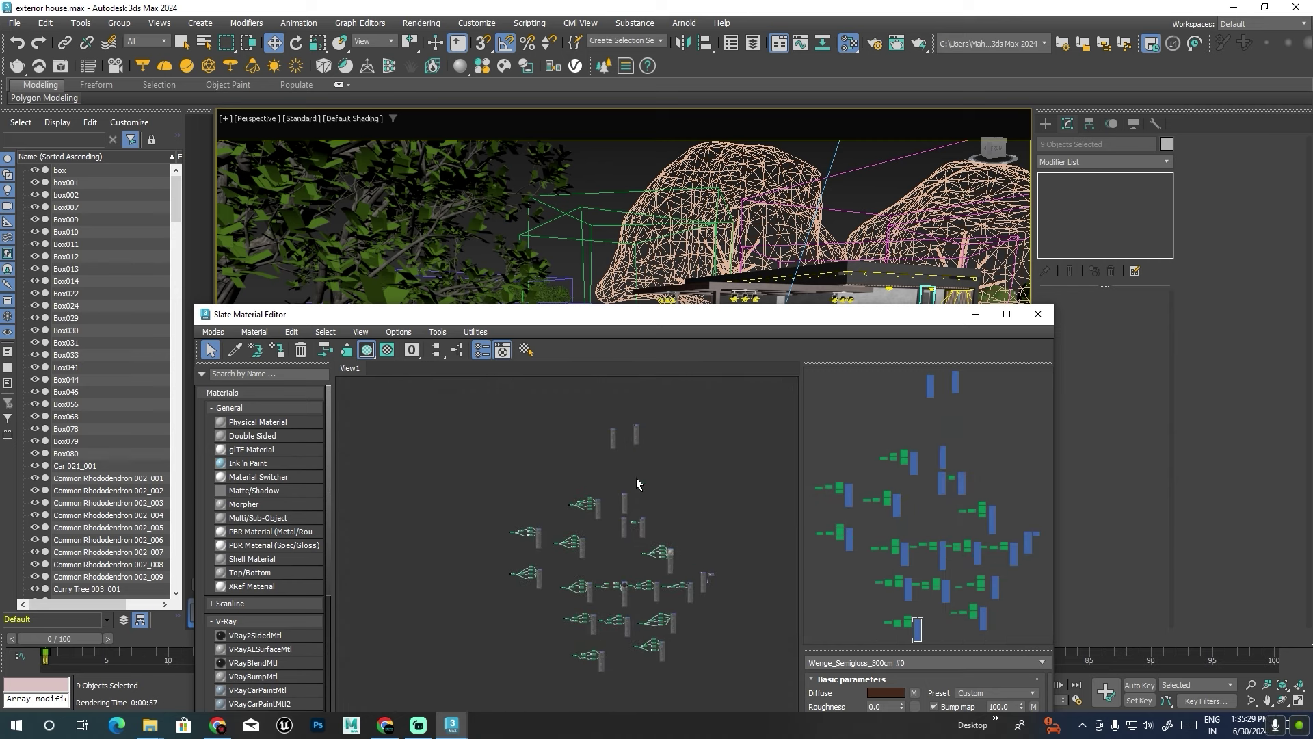
pyautogui.scroll(5, 630, 458)
pyautogui.scroll(-2, 630, 455)
pyautogui.moveTo(548, 401); pyautogui.dragTo(522, 409)
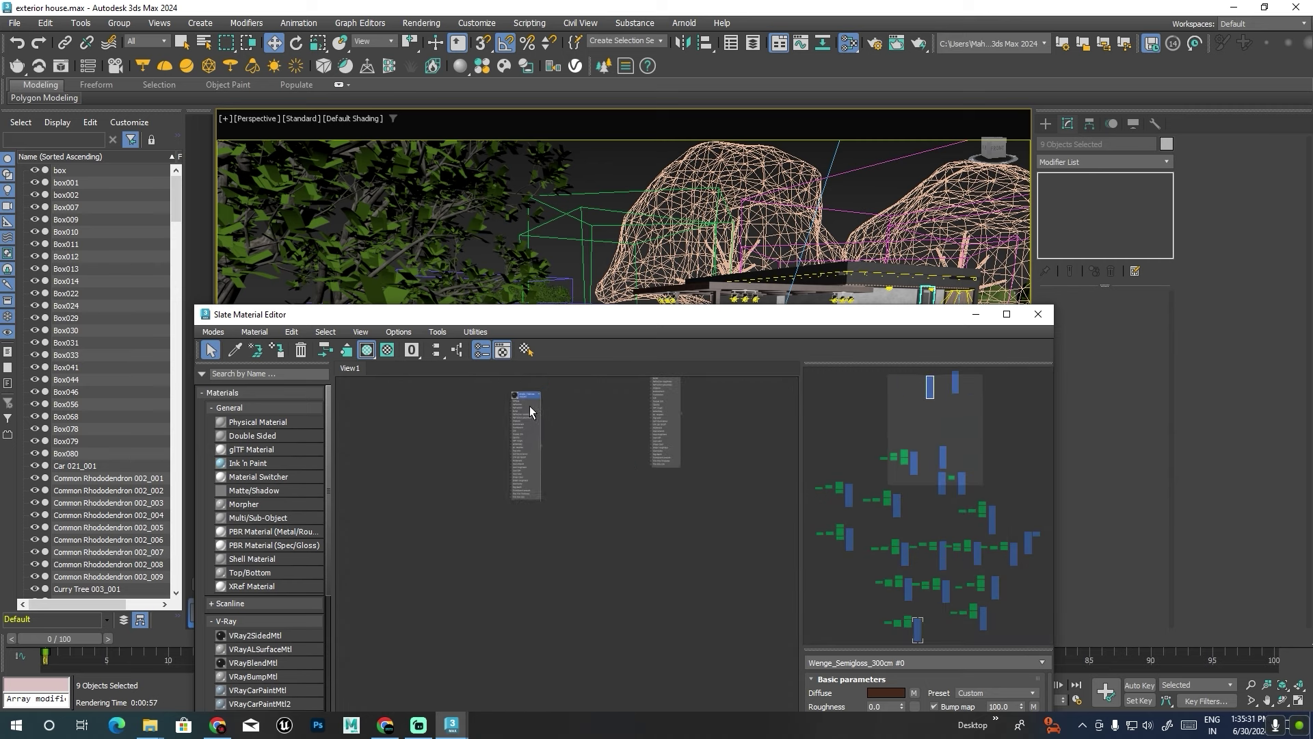
pyautogui.press('Delete')
pyautogui.scroll(-2, 619, 484)
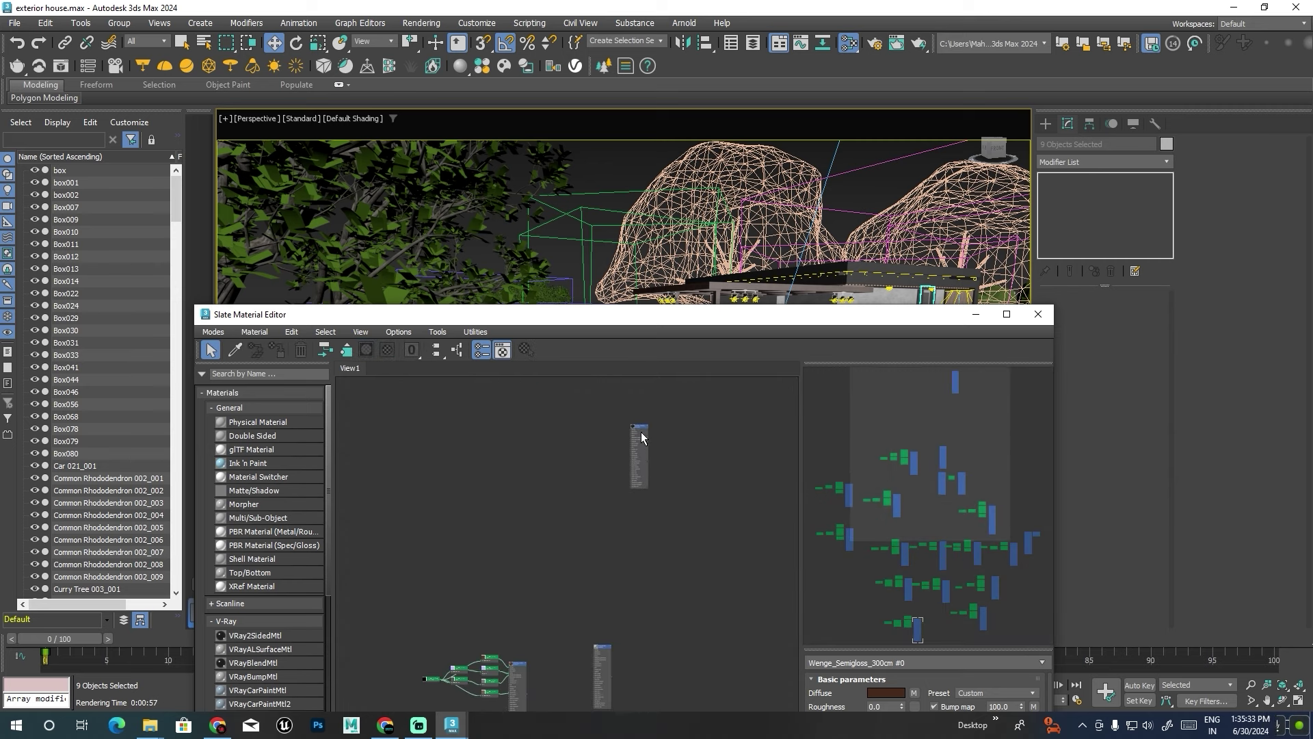
pyautogui.moveTo(639, 433); pyautogui.dragTo(505, 520)
pyautogui.scroll(2, 571, 489)
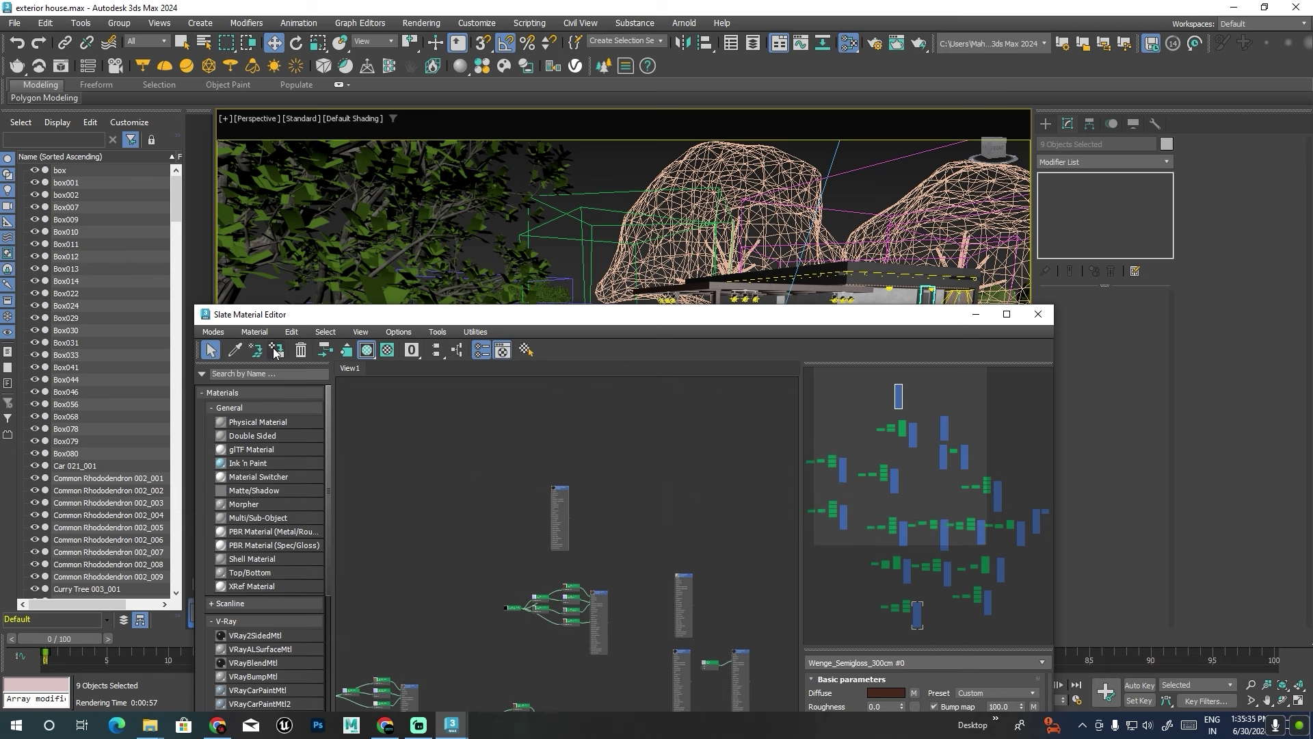
pyautogui.moveTo(593, 322); pyautogui.dragTo(909, 268)
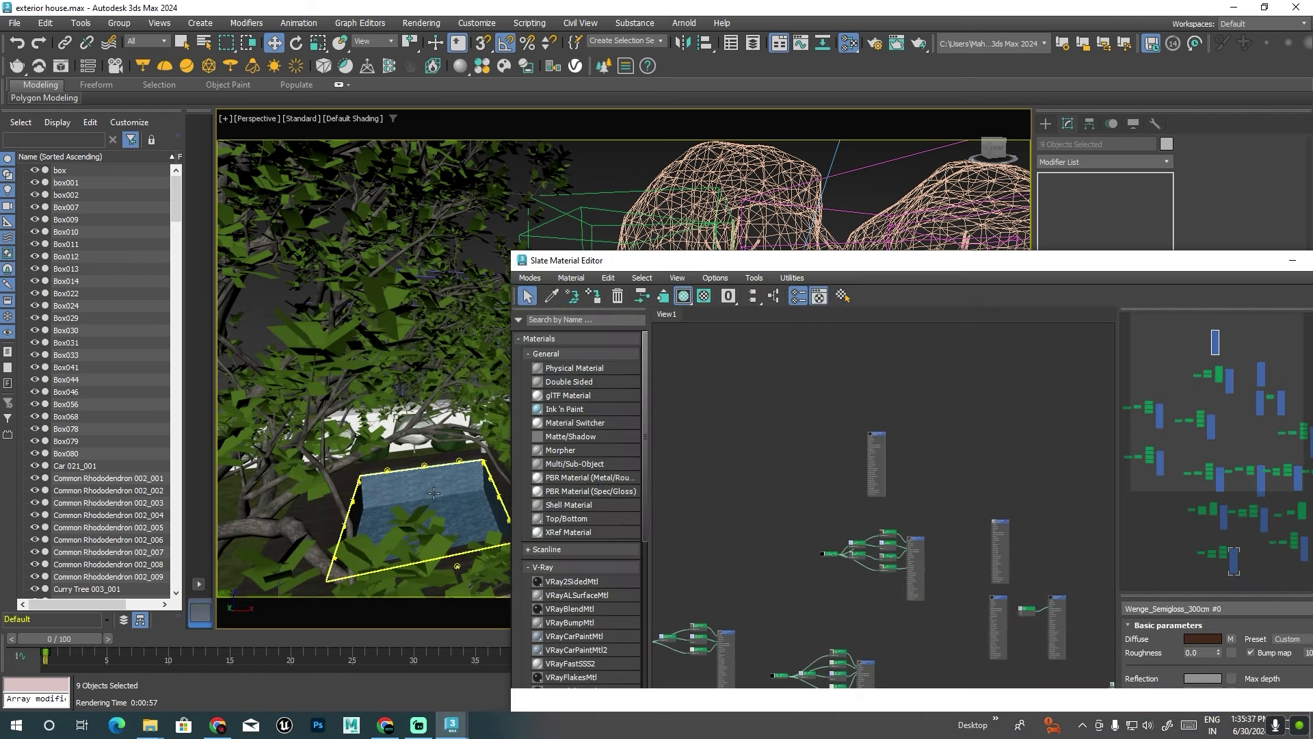
# Select the pool, maximize the Slate editor, and pan to the Noise-bump node tree.
pyautogui.click(417, 513)
pyautogui.doubleClick(877, 259)
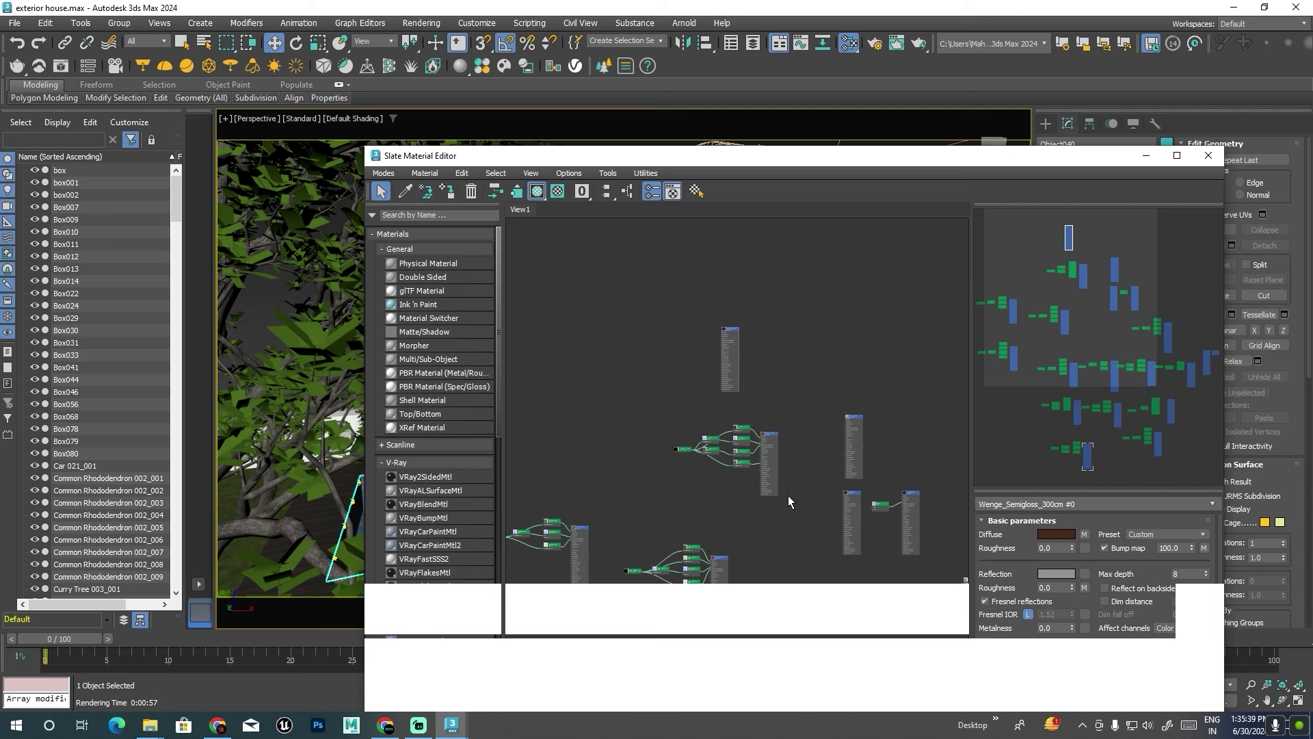
pyautogui.scroll(-3, 778, 535)
pyautogui.scroll(5, 800, 476)
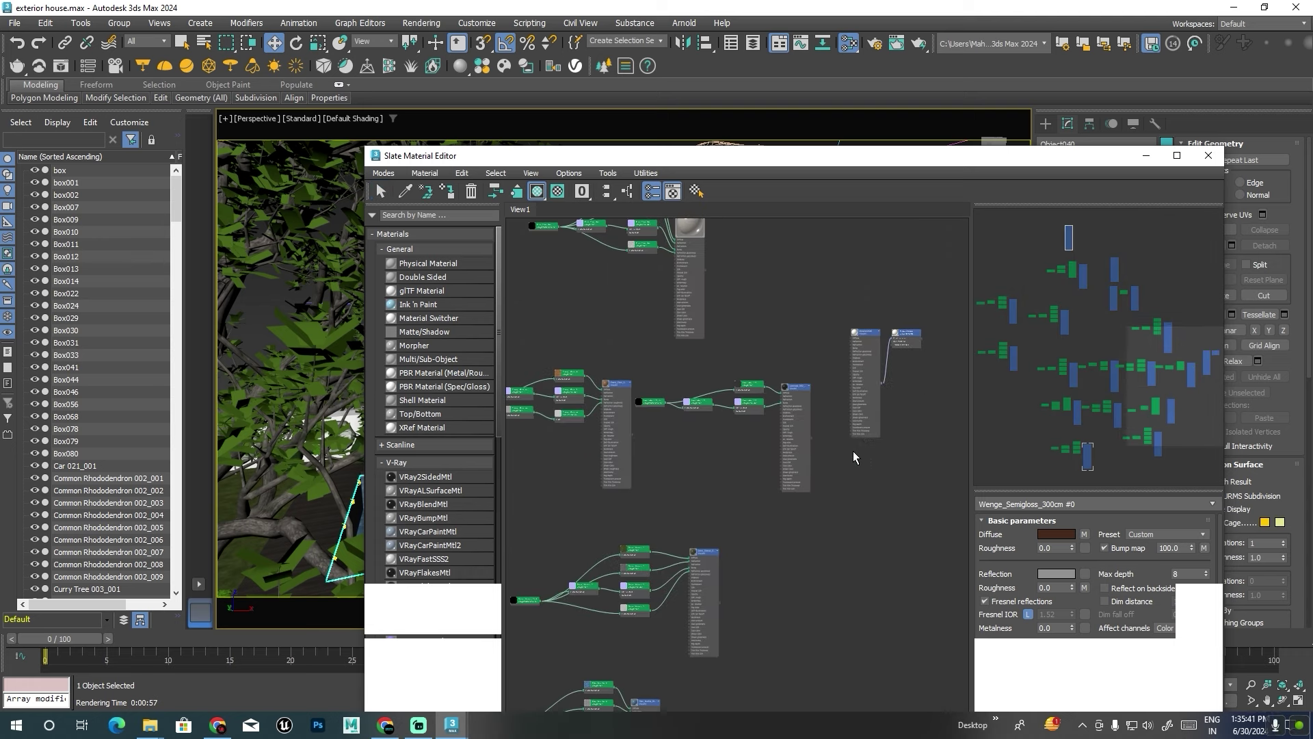
pyautogui.moveTo(732, 513); pyautogui.dragTo(874, 545, button='middle')
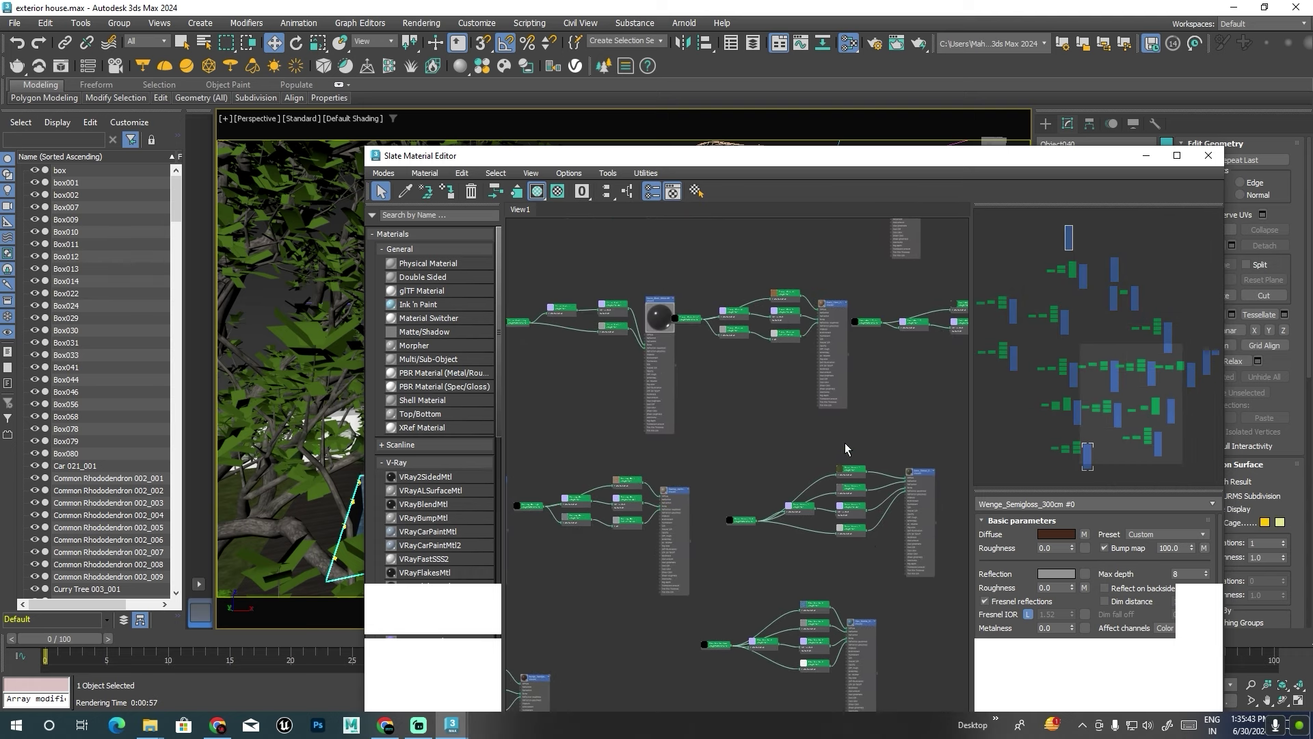
pyautogui.moveTo(849, 455)
pyautogui.mouseDown(button='middle')
pyautogui.moveTo(778, 469)
pyautogui.moveTo(830, 429)
pyautogui.mouseUp(button='middle')
pyautogui.scroll(-2, 830, 430)
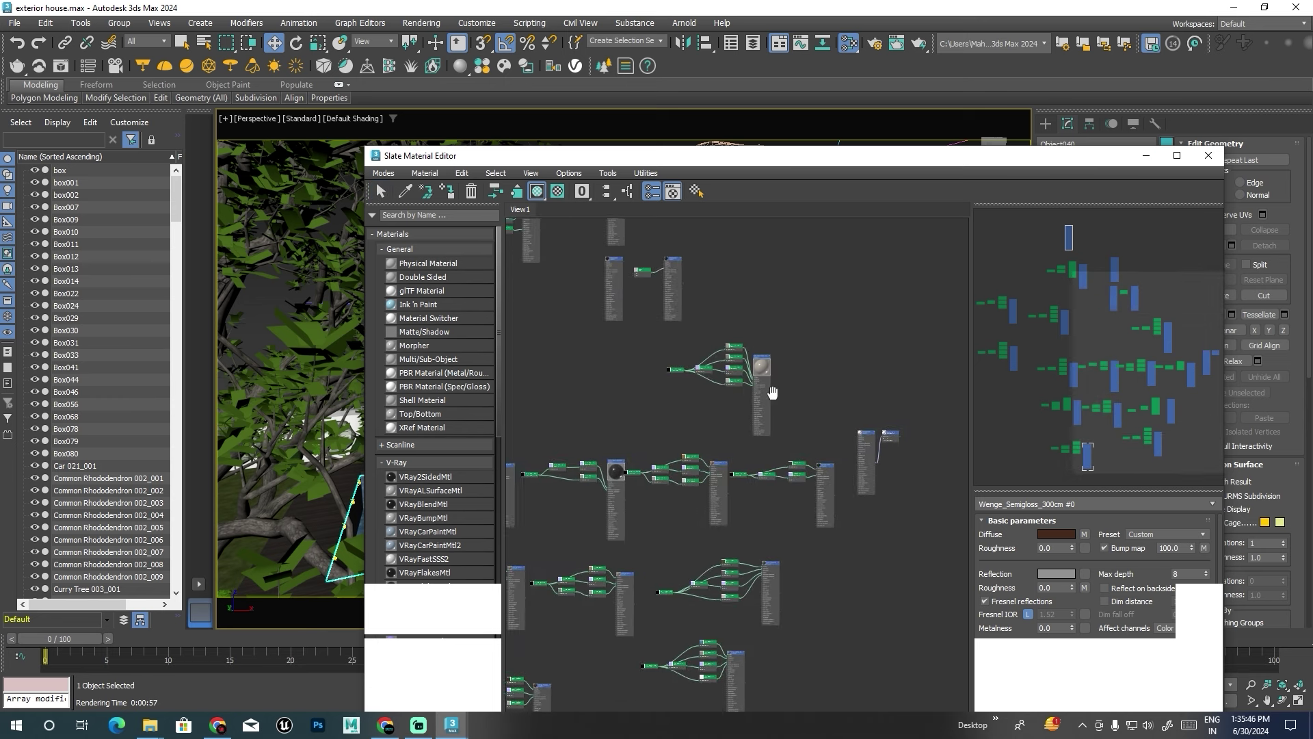
pyautogui.moveTo(790, 482)
pyautogui.mouseDown(button='middle')
pyautogui.moveTo(696, 312)
pyautogui.moveTo(746, 380)
pyautogui.mouseUp(button='middle')
pyautogui.scroll(4, 745, 379)
pyautogui.scroll(1, 744, 373)
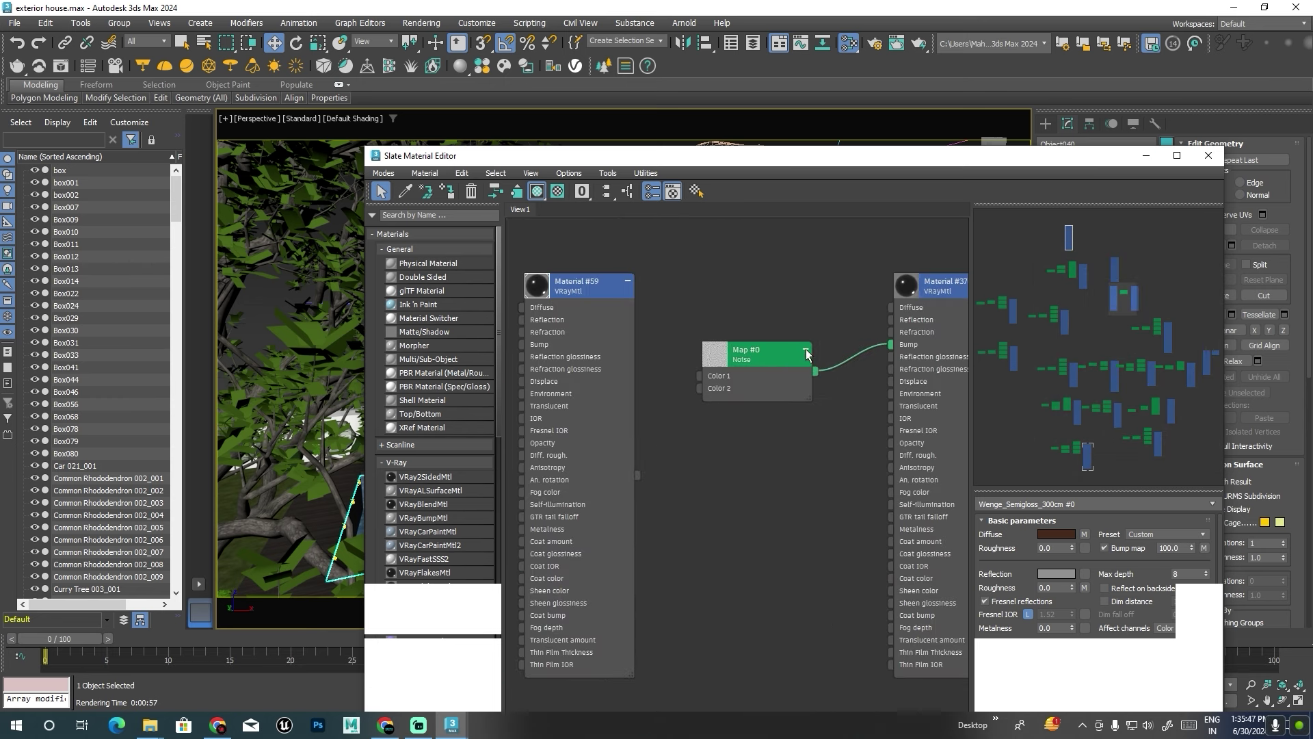
# Open Water-preset Material #370's parameters and scroll down to Fog color.
pyautogui.doubleClick(929, 287)
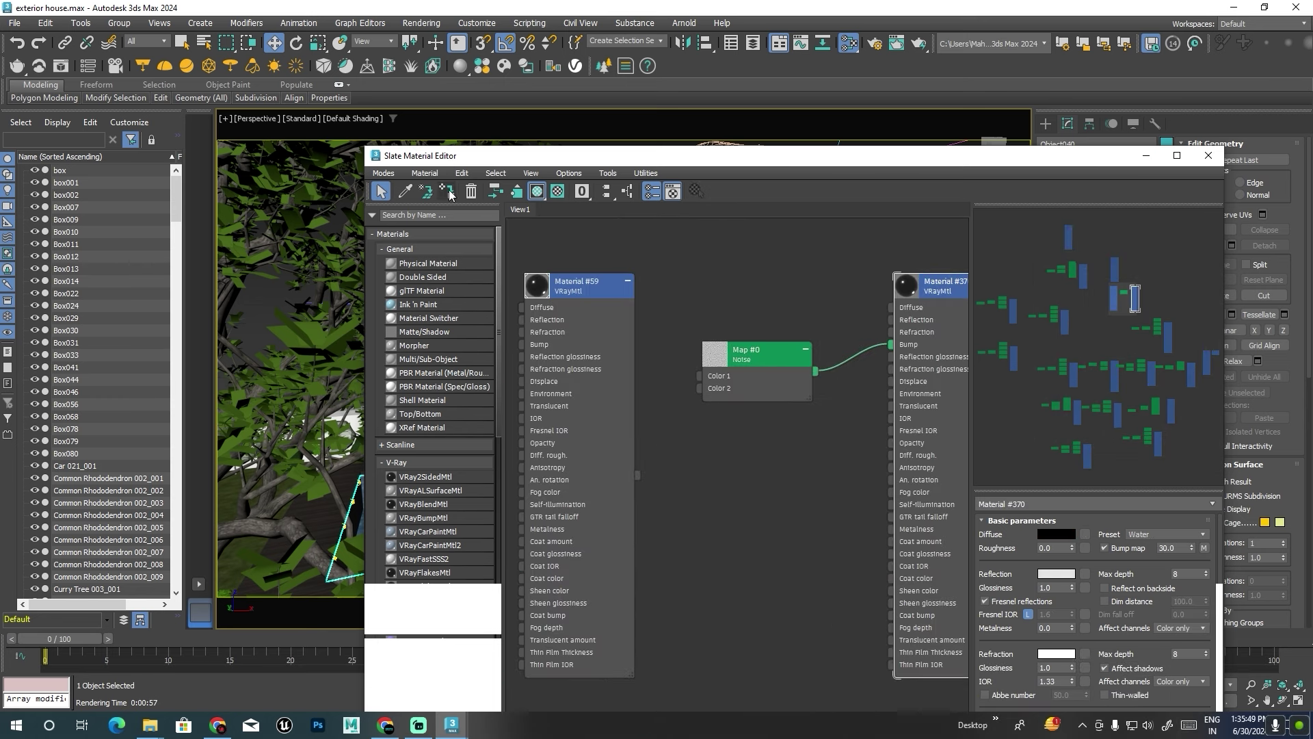
pyautogui.moveTo(948, 303); pyautogui.dragTo(920, 344)
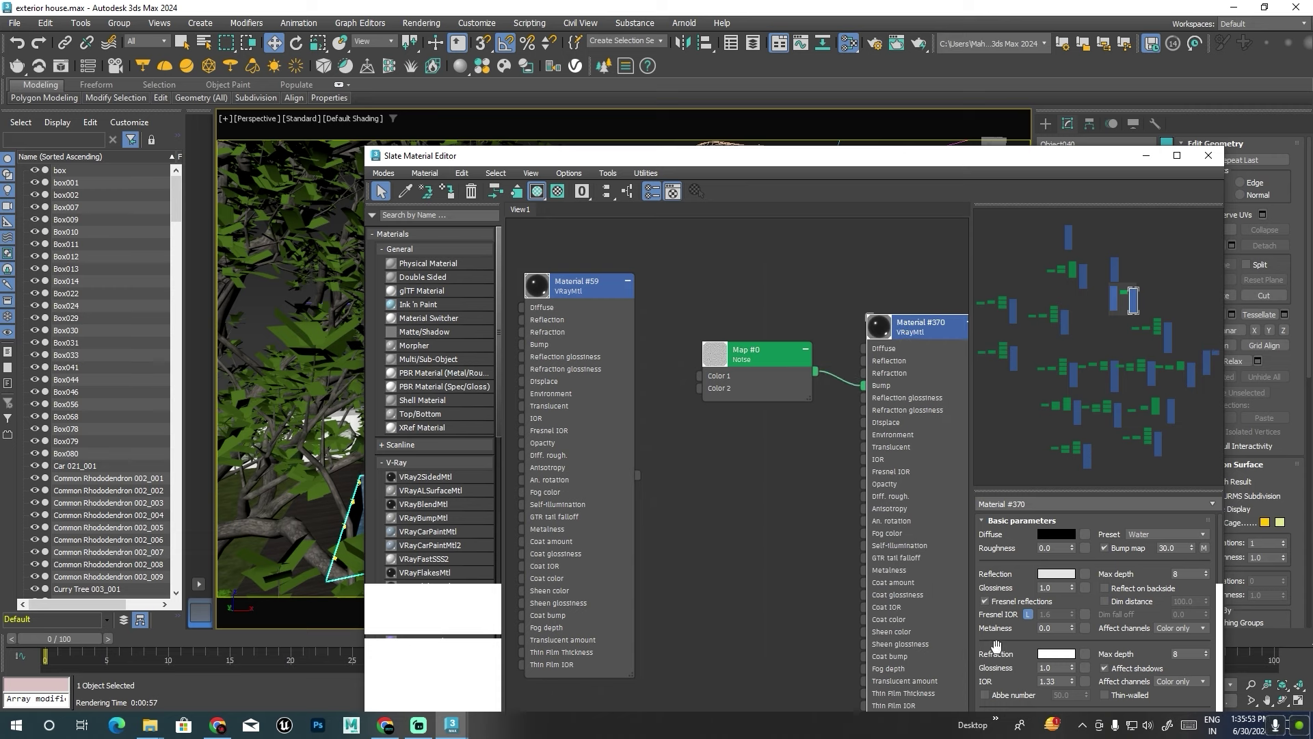
pyautogui.scroll(-1, 996, 645)
pyautogui.scroll(-1, 999, 637)
pyautogui.scroll(-1, 1011, 644)
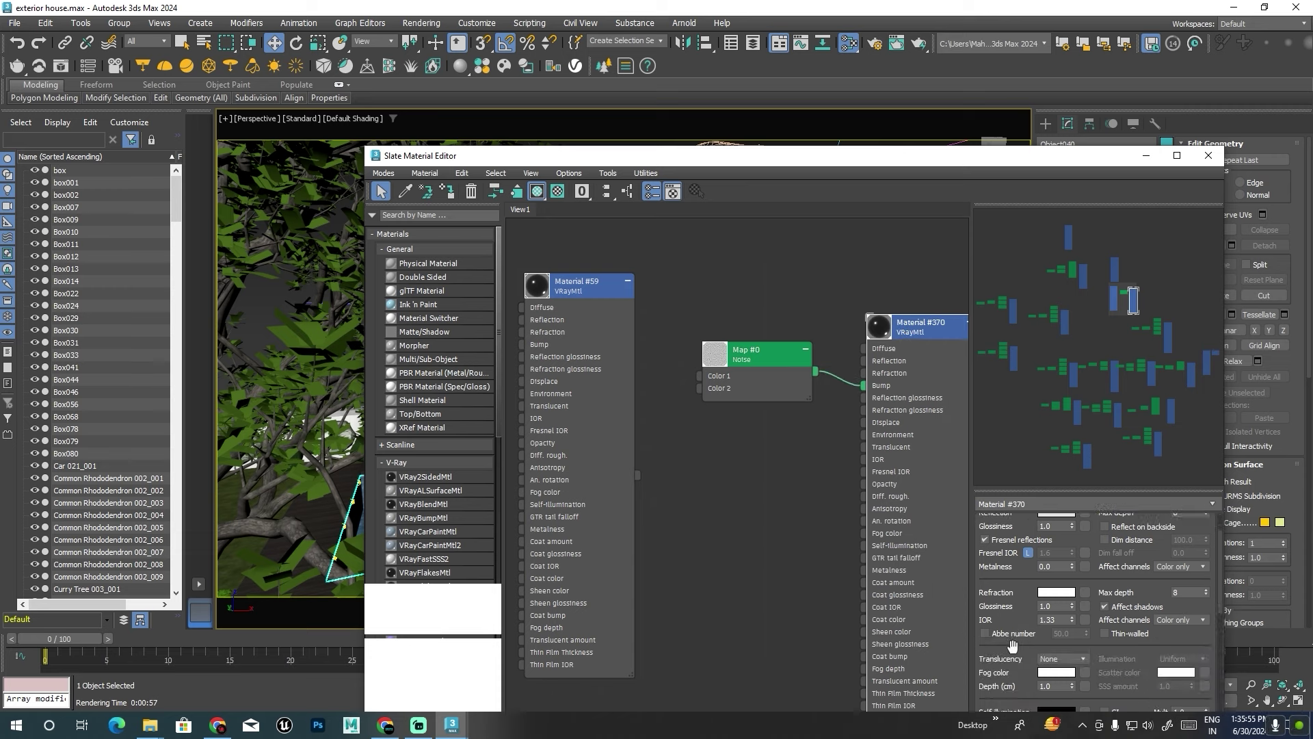
# Set Material #370's fog colour to pale cyan EDFFFF, then close the Arnold message and Slate editor.
pyautogui.click(1056, 673)
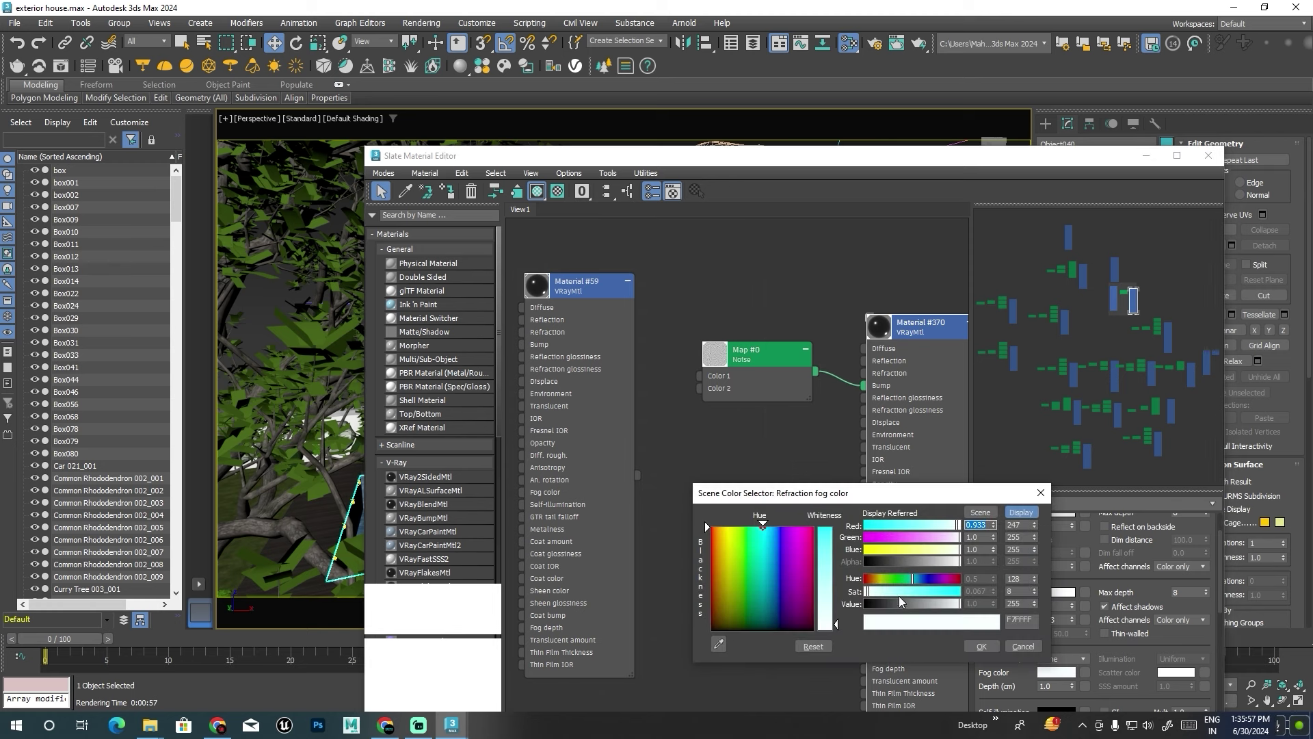
pyautogui.click(874, 593)
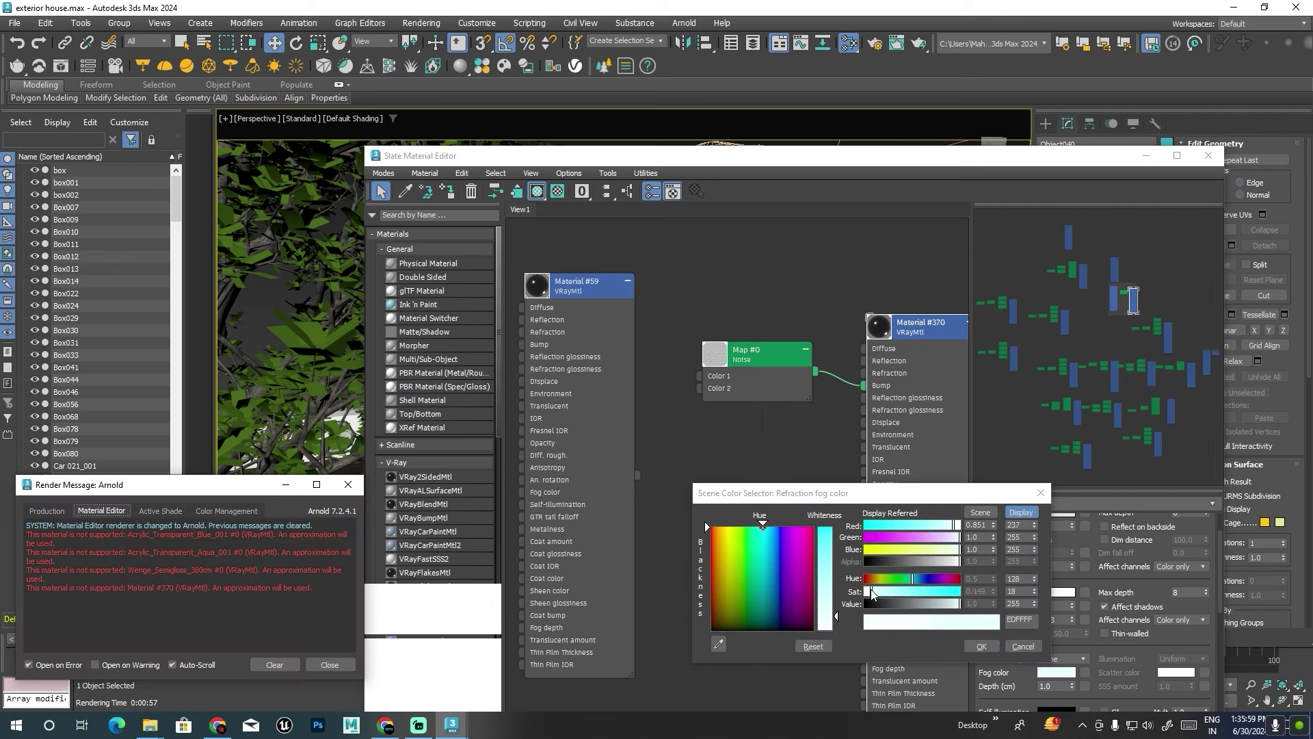
pyautogui.click(985, 648)
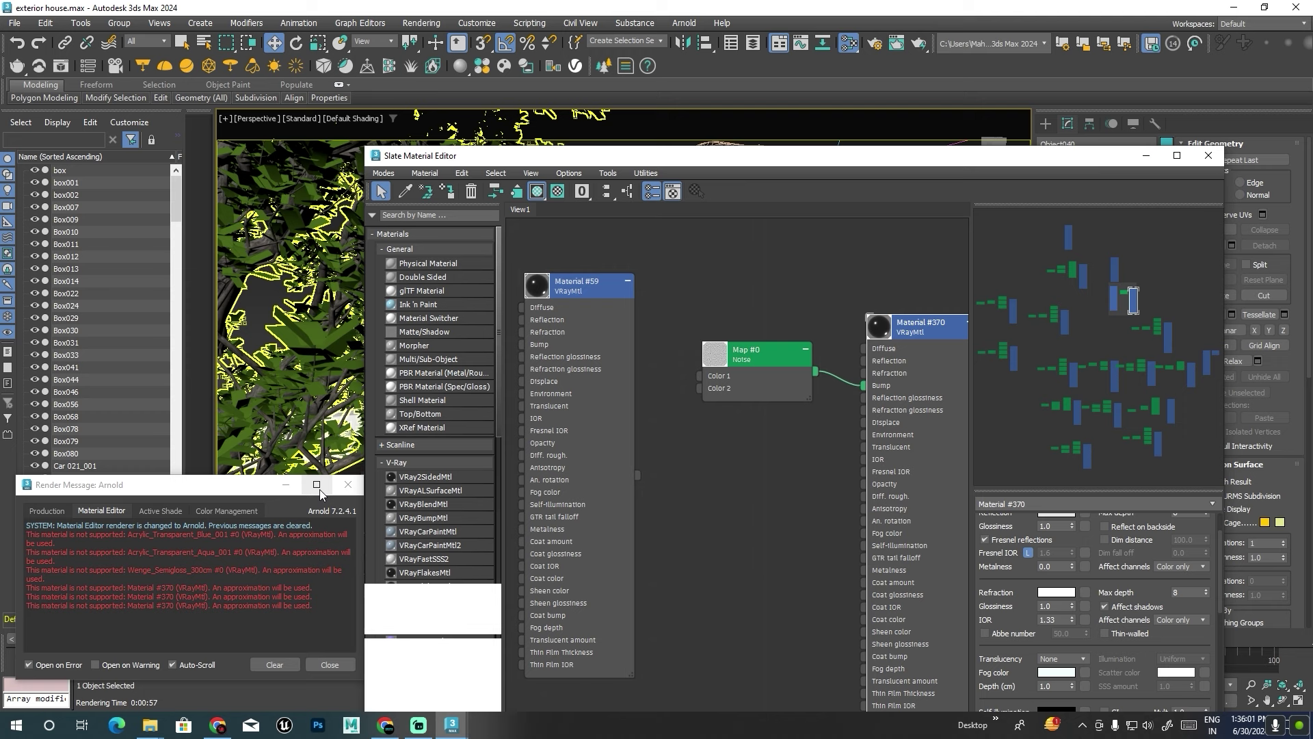
pyautogui.click(348, 484)
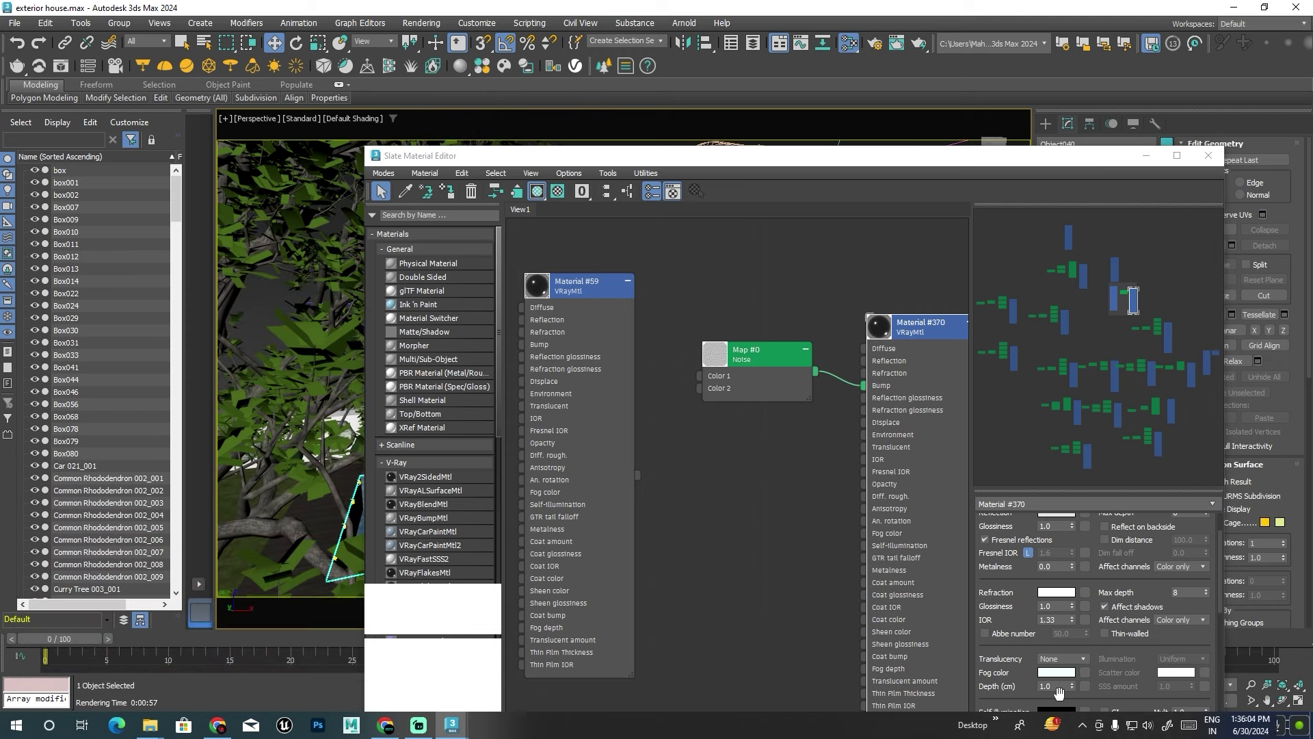
pyautogui.click(1209, 155)
# Render a fresh night view from PhysCamera001, then close the frame buffer.
pyautogui.press('c')
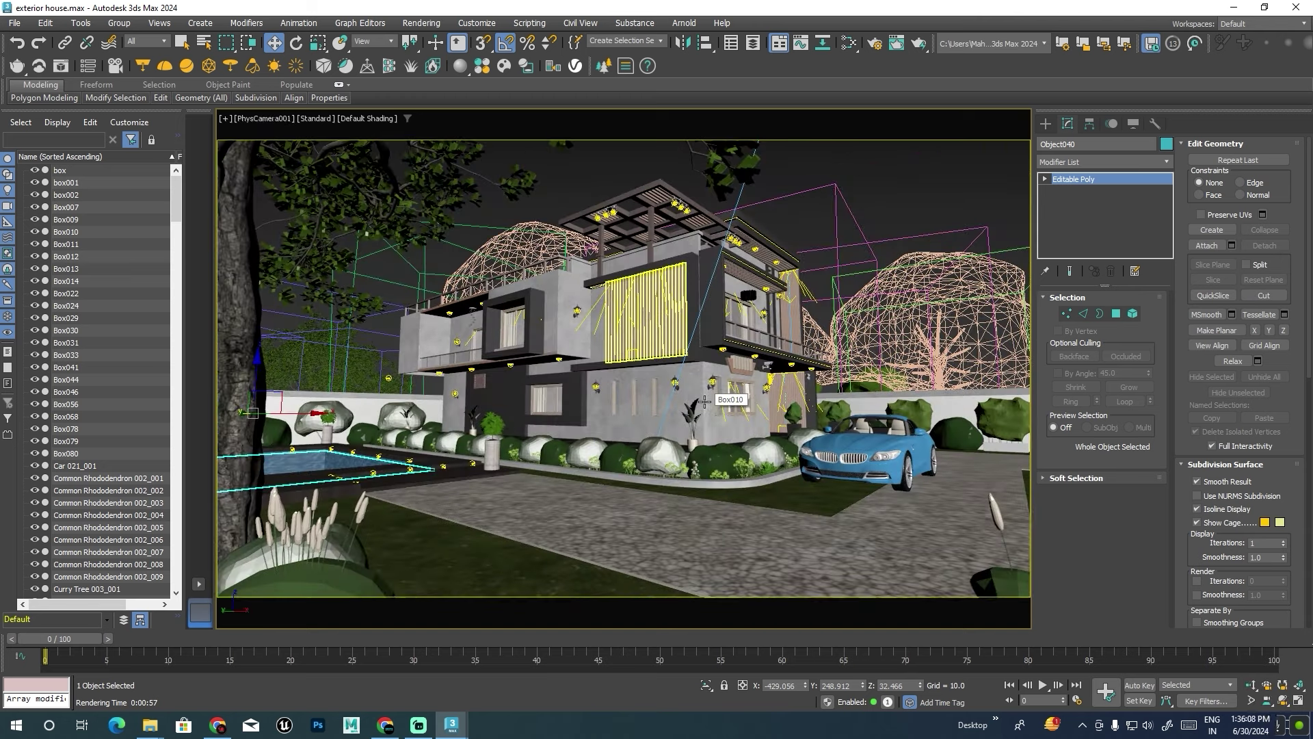
pyautogui.hotkey('shift', 'q')
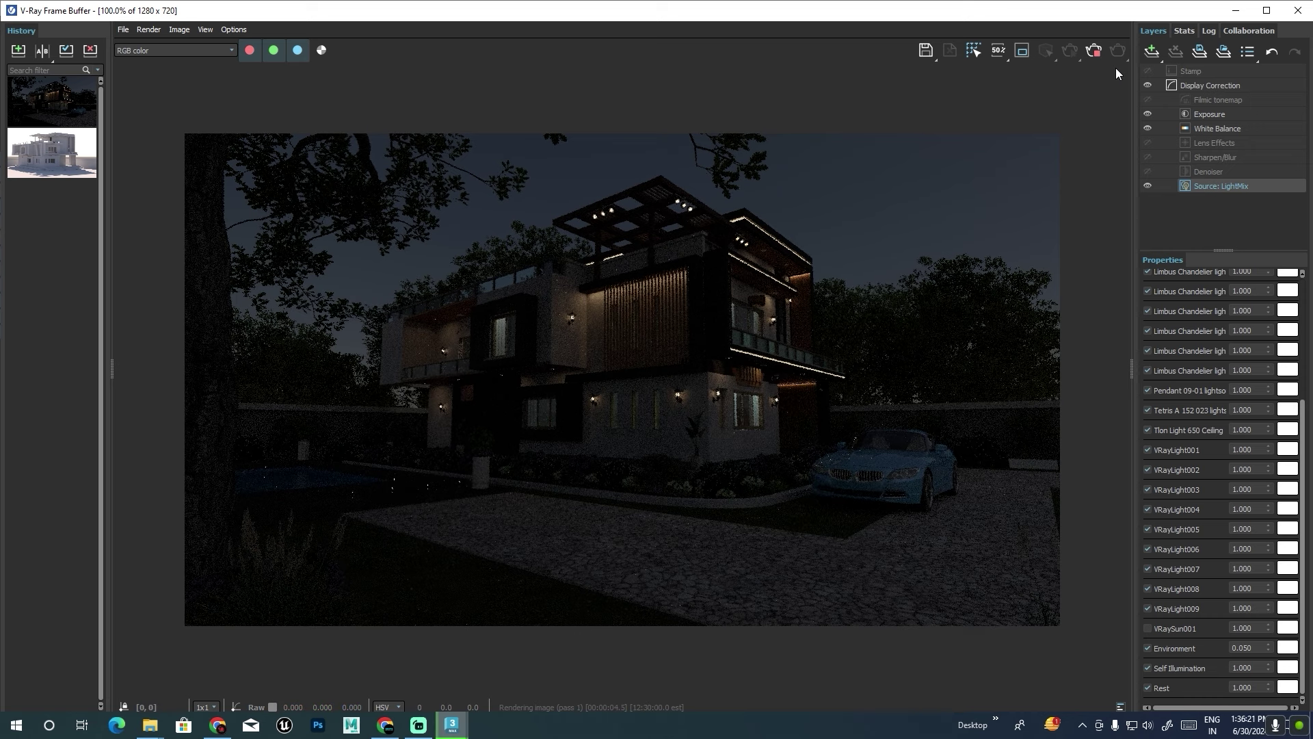
pyautogui.click(1296, 12)
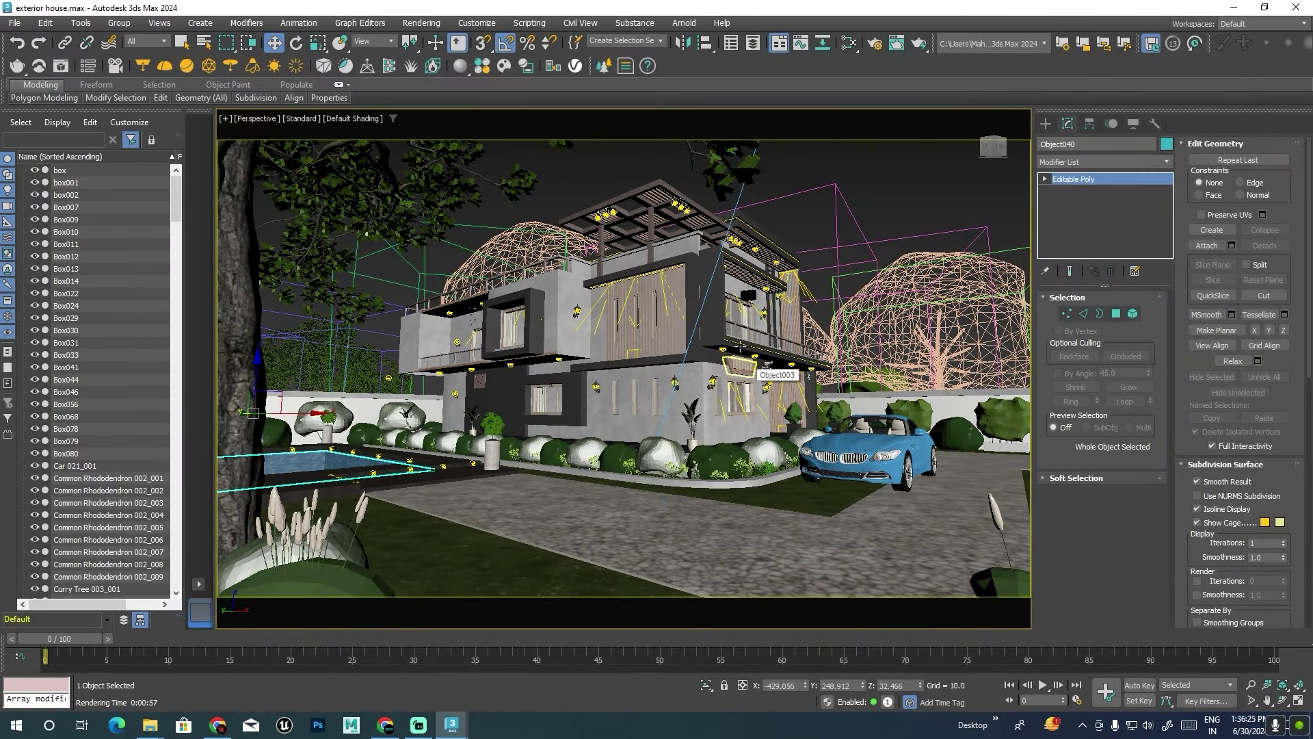
# In Perspective view, select the room mirror, the lower window frame and the slim windows.
pyautogui.press('p')
pyautogui.keyDown('alt'); pyautogui.moveTo(746, 377); pyautogui.dragTo(776, 316, button='middle'); pyautogui.keyUp('alt')
pyautogui.click(776, 317)
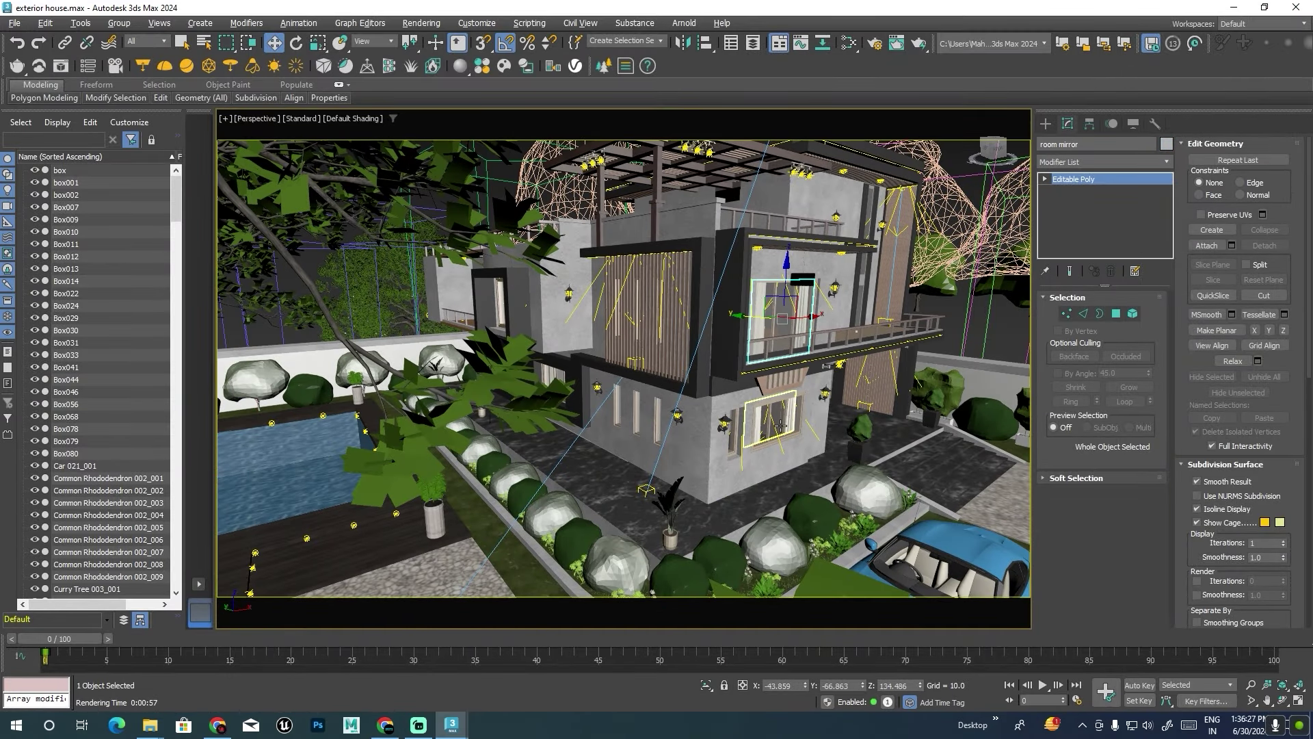
pyautogui.keyDown('ctrl'); pyautogui.click(738, 431); pyautogui.keyUp('ctrl')
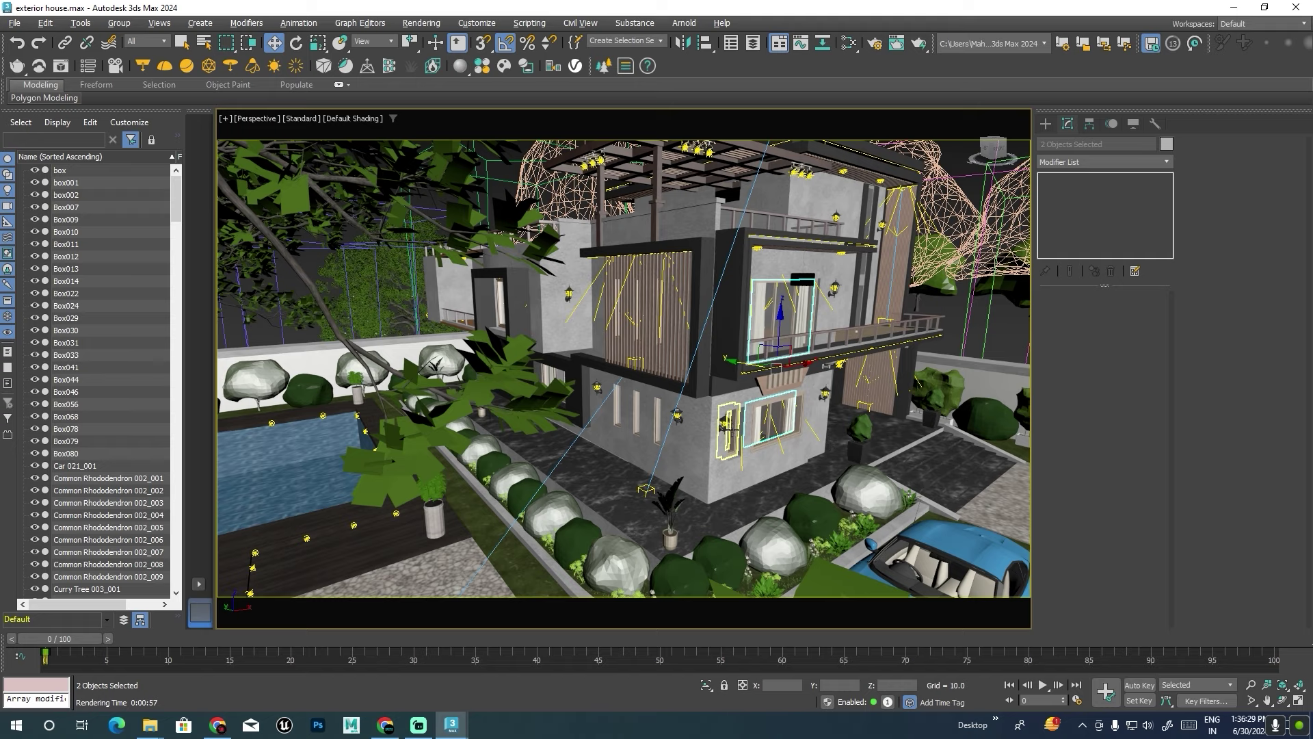
pyautogui.keyDown('ctrl'); pyautogui.click(659, 421); pyautogui.keyUp('ctrl')
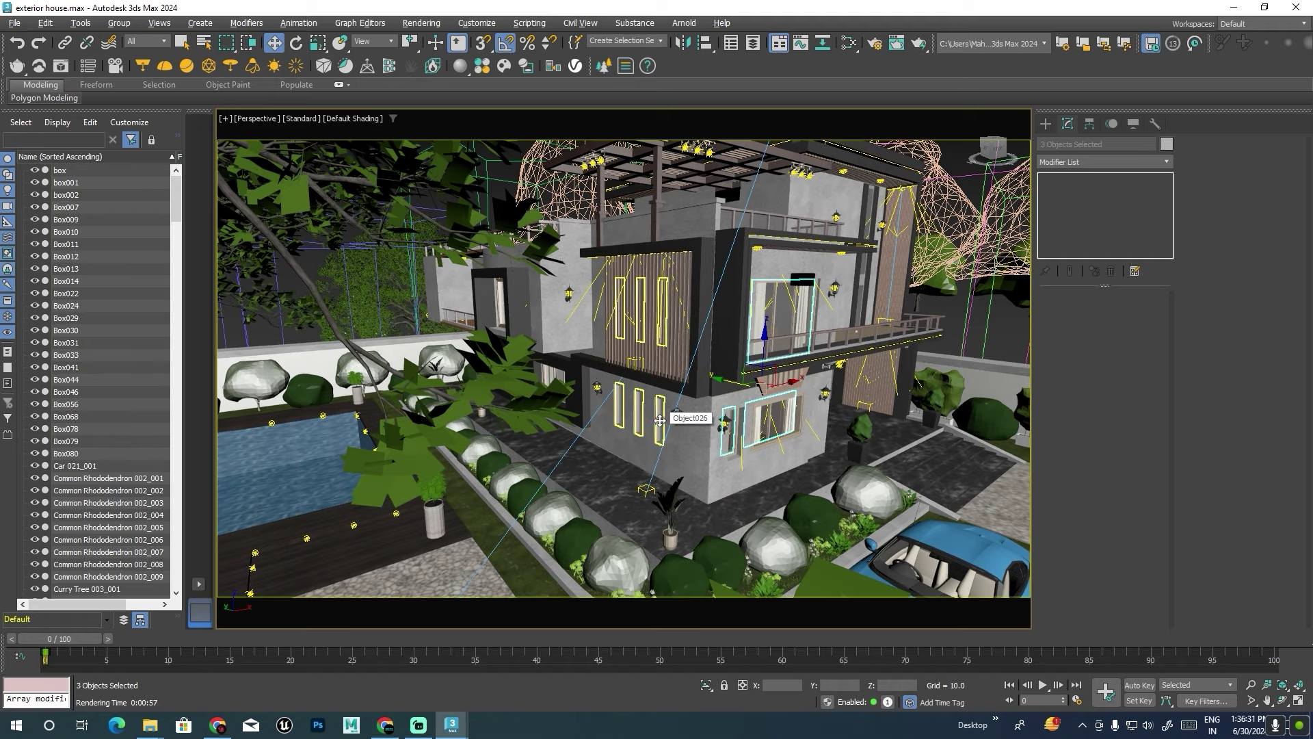
pyautogui.keyDown('ctrl'); pyautogui.click(660, 420); pyautogui.keyUp('ctrl')
pyautogui.keyDown('alt'); pyautogui.moveTo(660, 421); pyautogui.dragTo(709, 435, button='middle'); pyautogui.keyUp('alt')
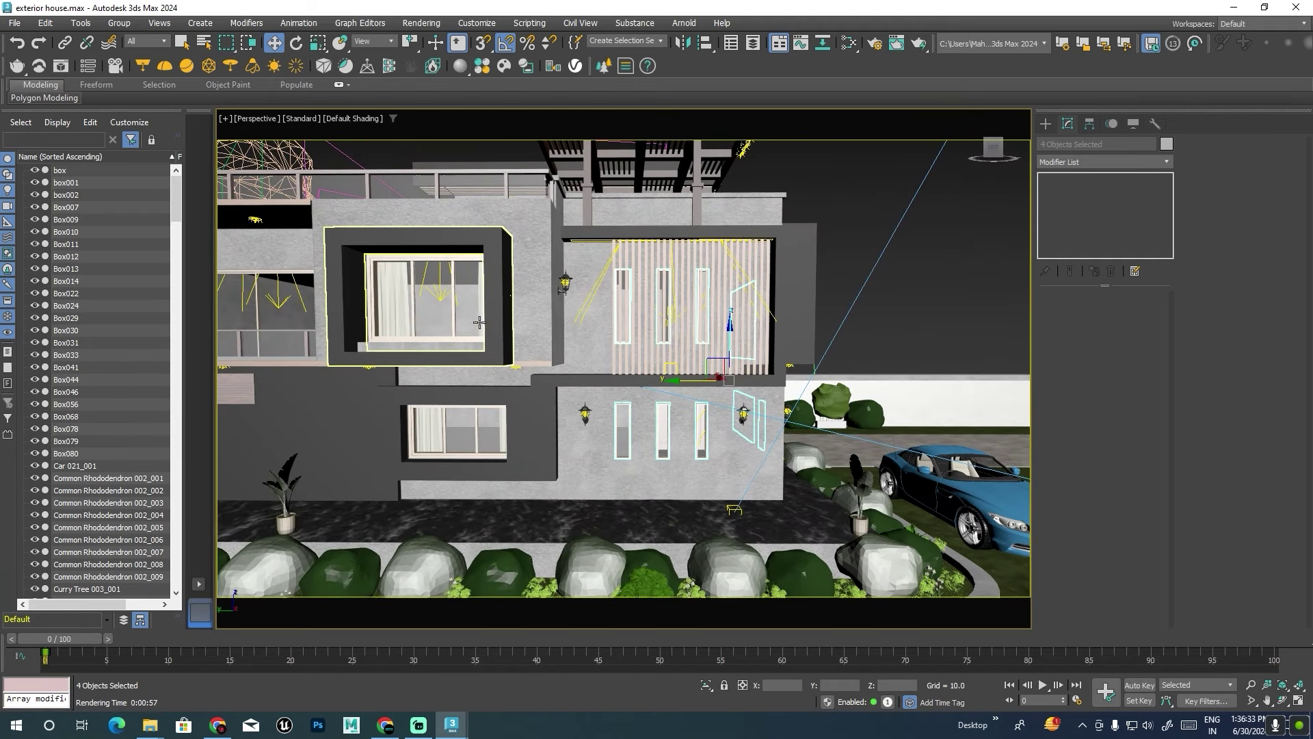
# Add the upper and lower windows, window rail, top railing and tall side window, reaching ten objects.
pyautogui.keyDown('ctrl'); pyautogui.click(489, 301); pyautogui.keyUp('ctrl')
pyautogui.keyDown('ctrl'); pyautogui.click(506, 431); pyautogui.keyUp('ctrl')
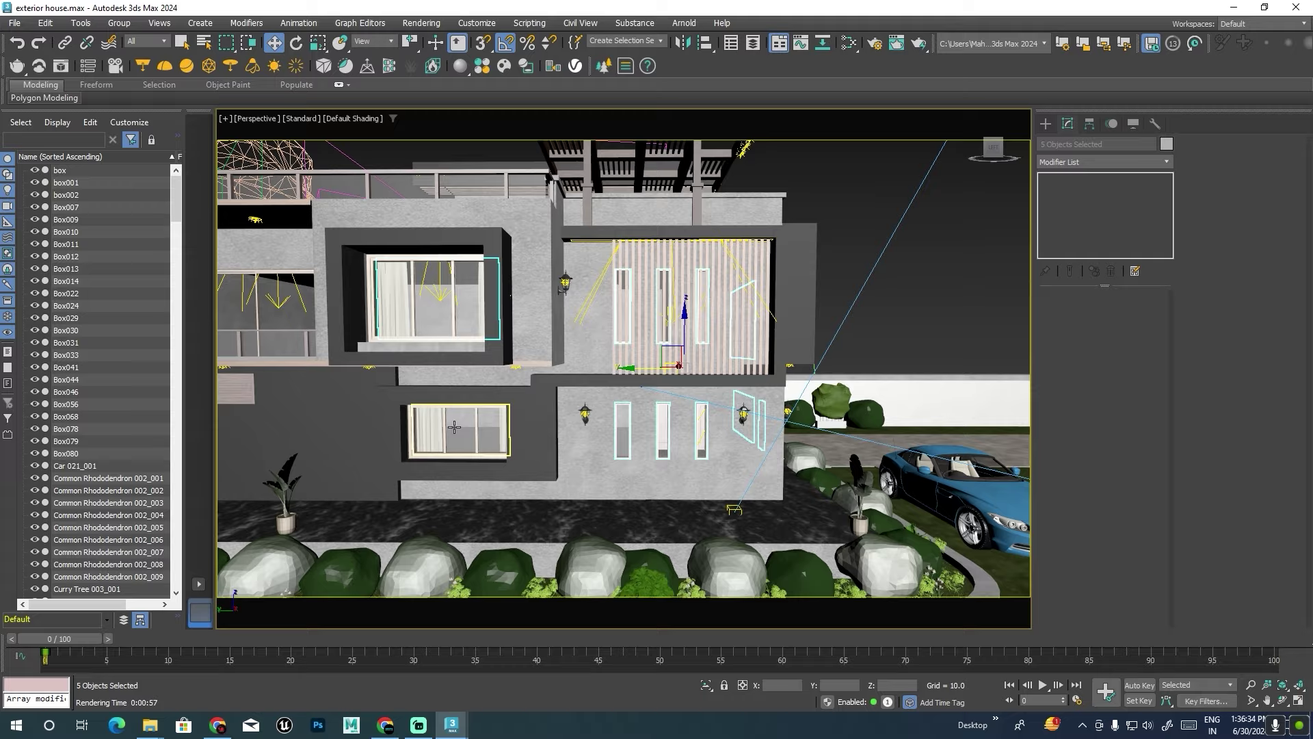
pyautogui.keyDown('ctrl'); pyautogui.click(290, 345); pyautogui.keyUp('ctrl')
pyautogui.keyDown('alt'); pyautogui.moveTo(351, 188); pyautogui.dragTo(869, 323, button='middle'); pyautogui.keyUp('alt')
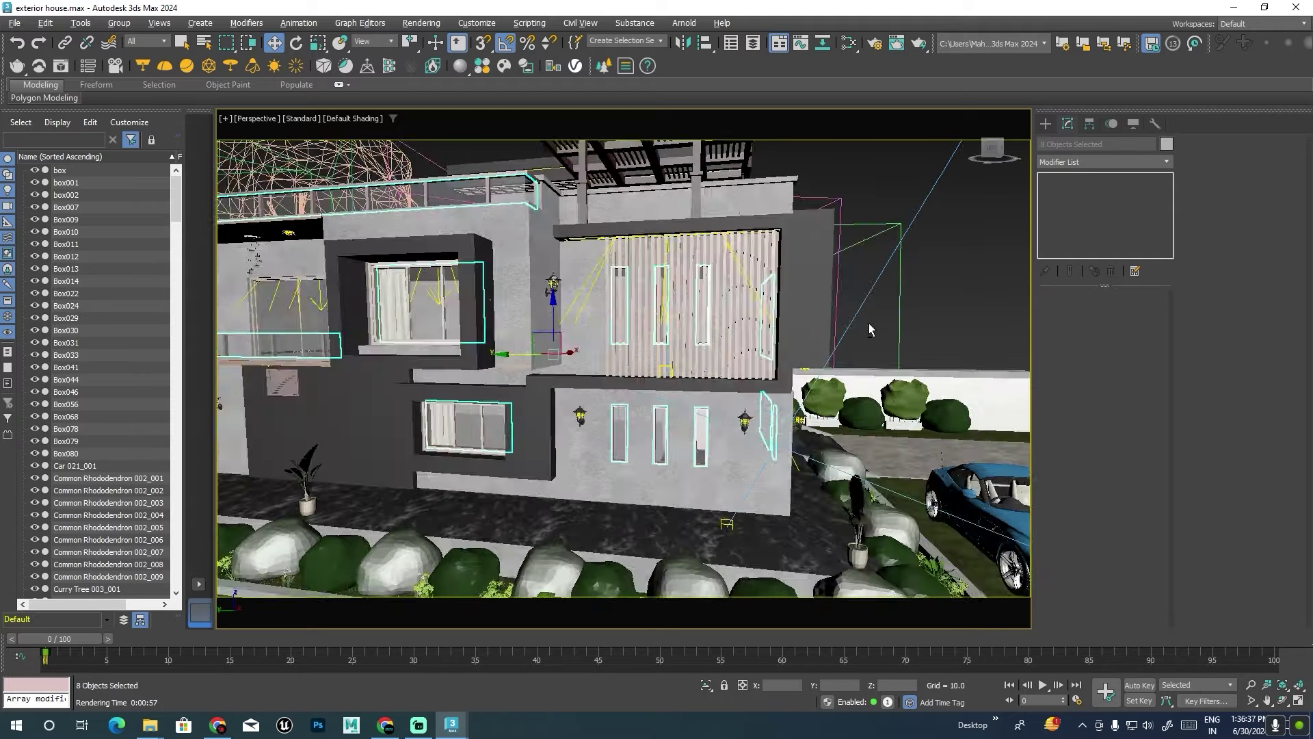
pyautogui.keyDown('ctrl'); pyautogui.click(788, 189); pyautogui.keyUp('ctrl')
pyautogui.scroll(-5, 789, 252)
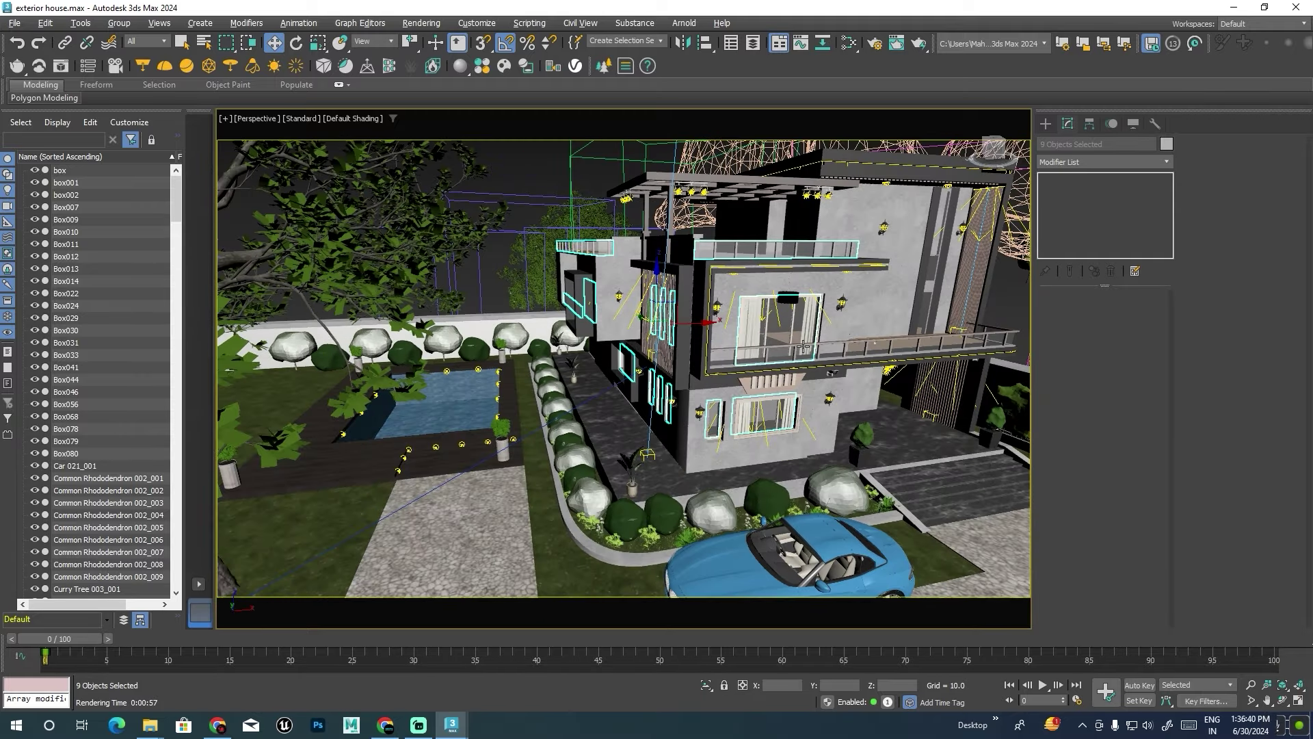
pyautogui.keyDown('ctrl'); pyautogui.click(933, 260); pyautogui.keyUp('ctrl')
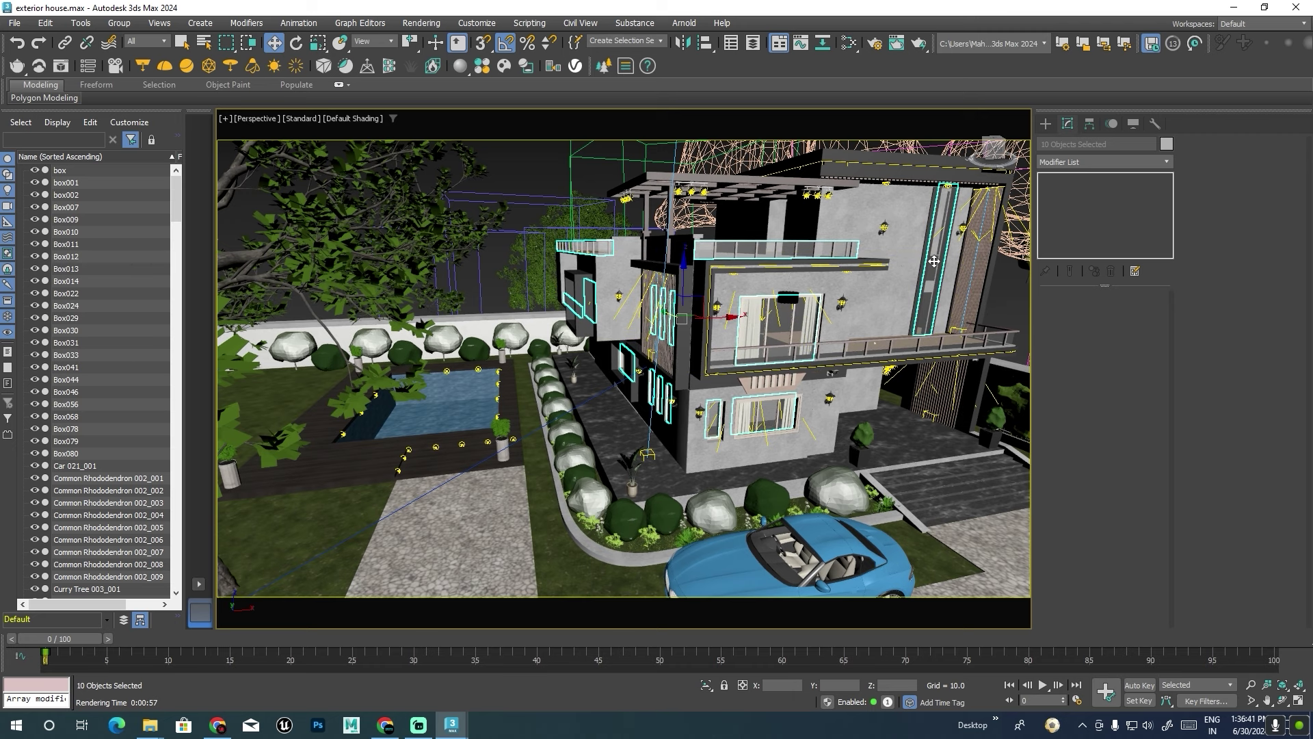
# Lower Acrylic_Transparent_Blue_001's refraction saturation to about 29 for a paler blue.
pyautogui.press('m')
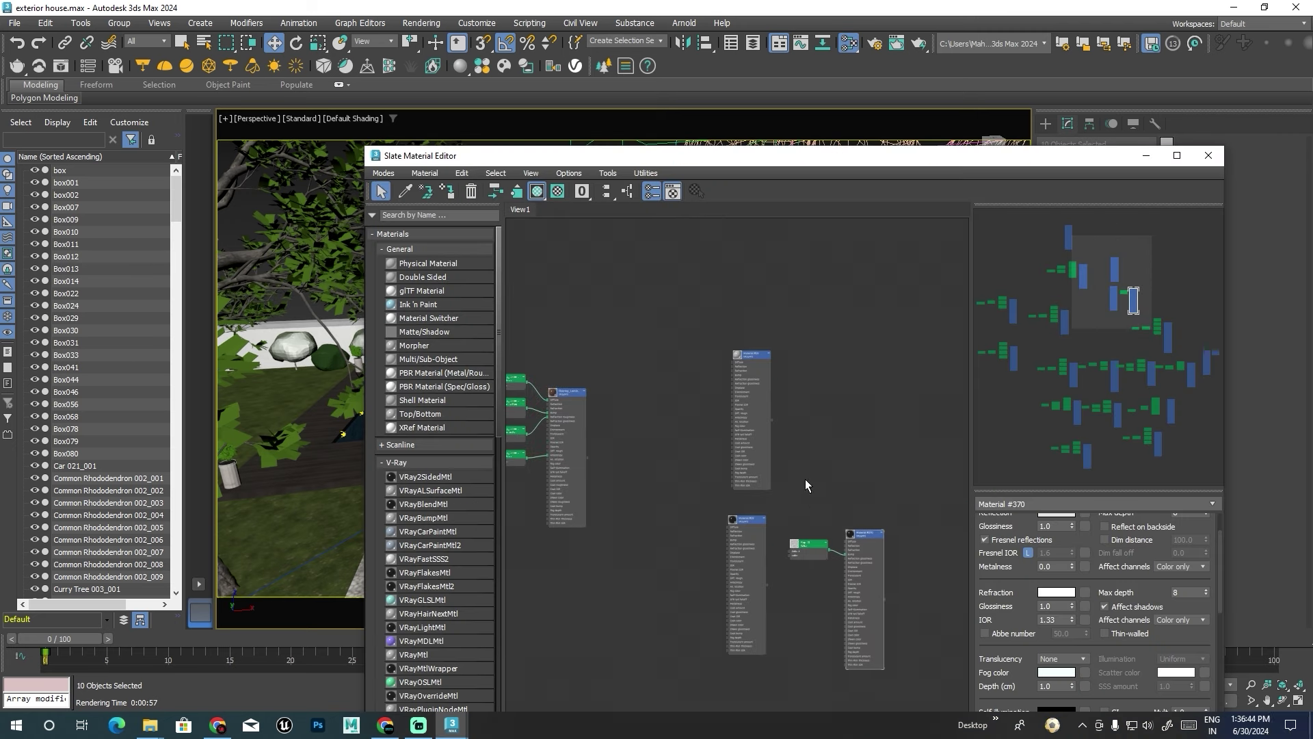
pyautogui.scroll(-5, 806, 478)
pyautogui.scroll(5, 728, 420)
pyautogui.doubleClick(729, 396)
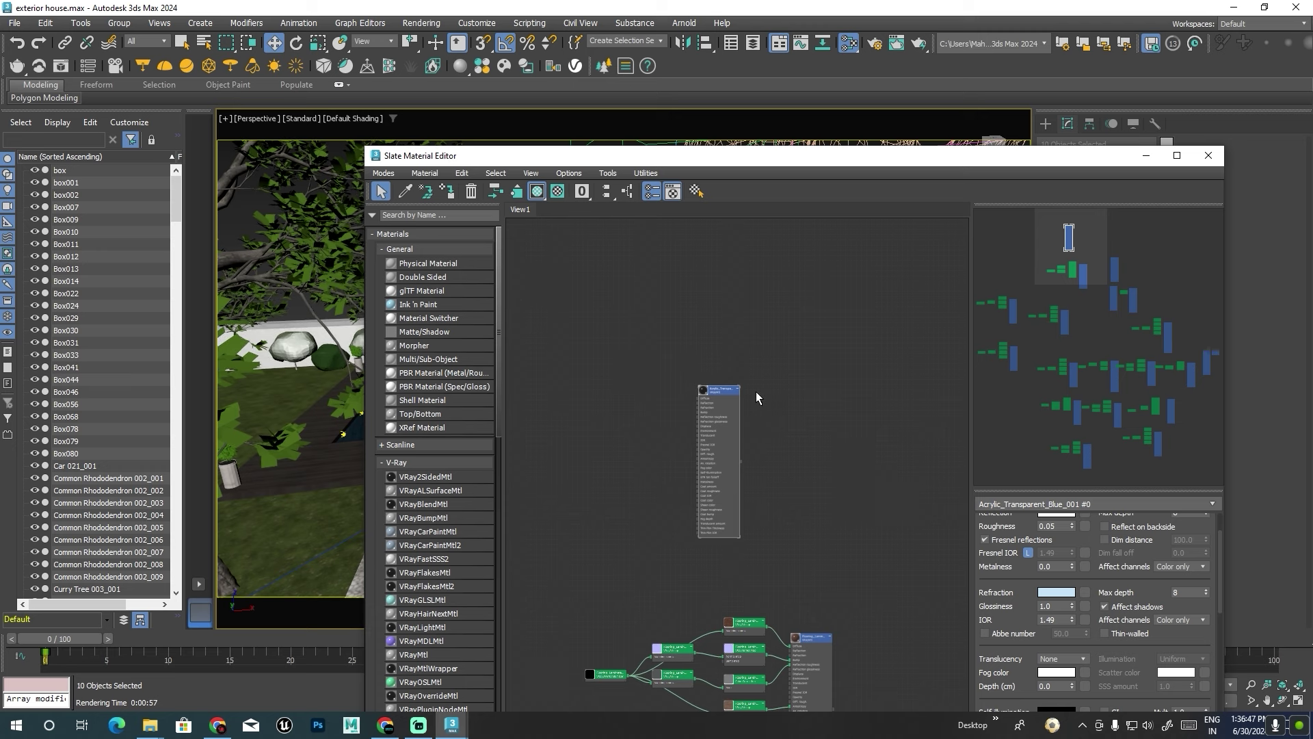
pyautogui.click(1066, 592)
pyautogui.moveTo(890, 510); pyautogui.dragTo(879, 507)
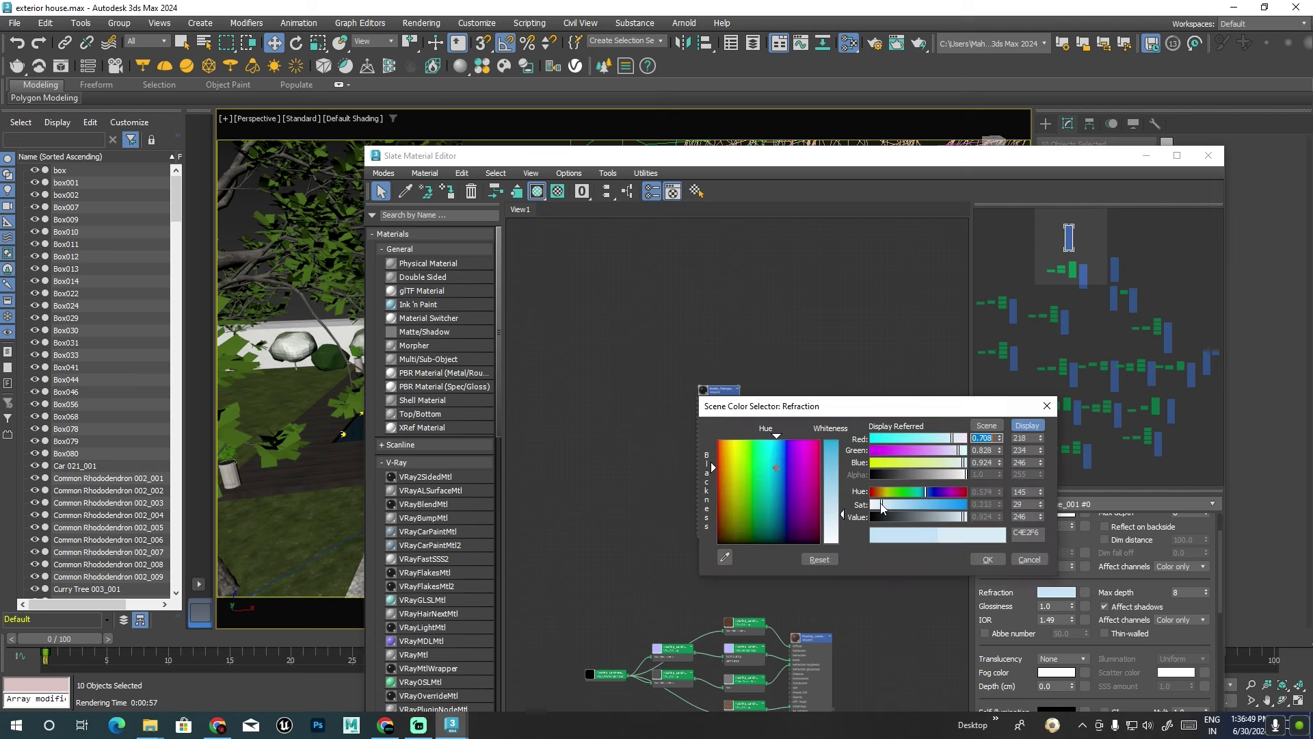
pyautogui.click(988, 559)
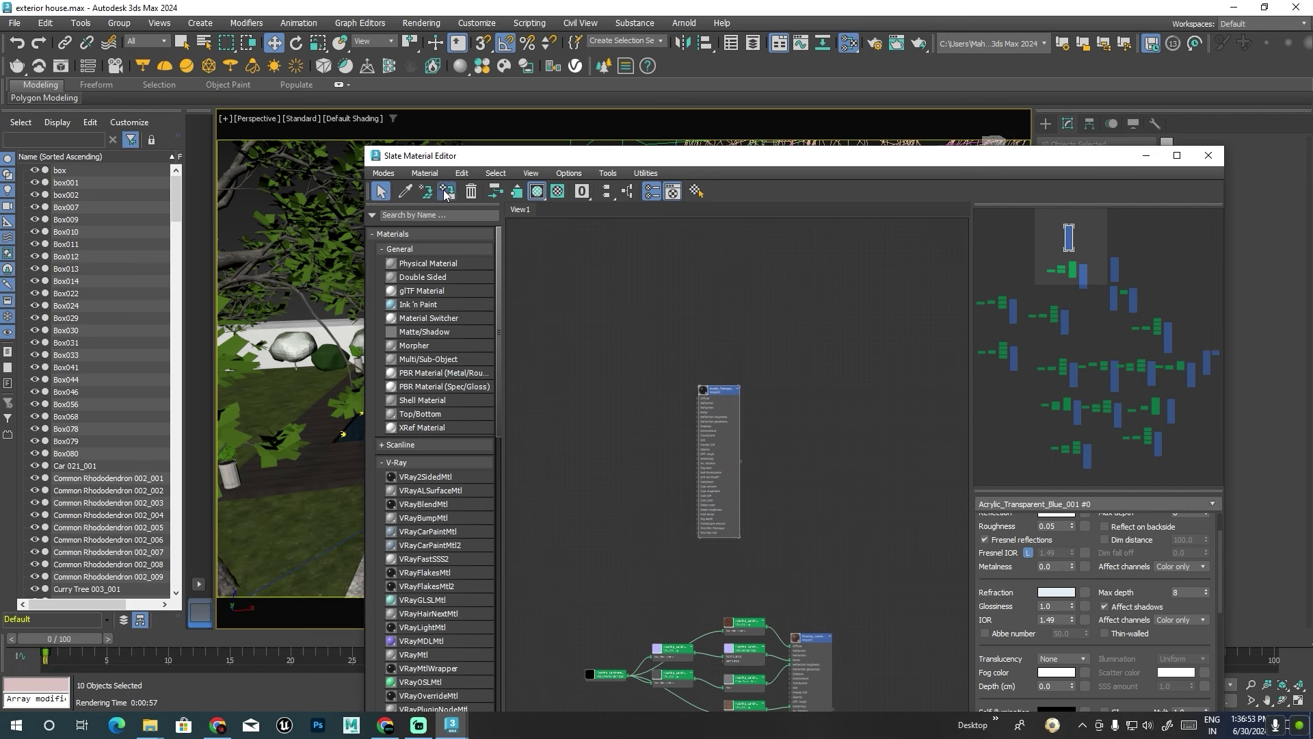
pyautogui.moveTo(575, 156); pyautogui.dragTo(632, 322)
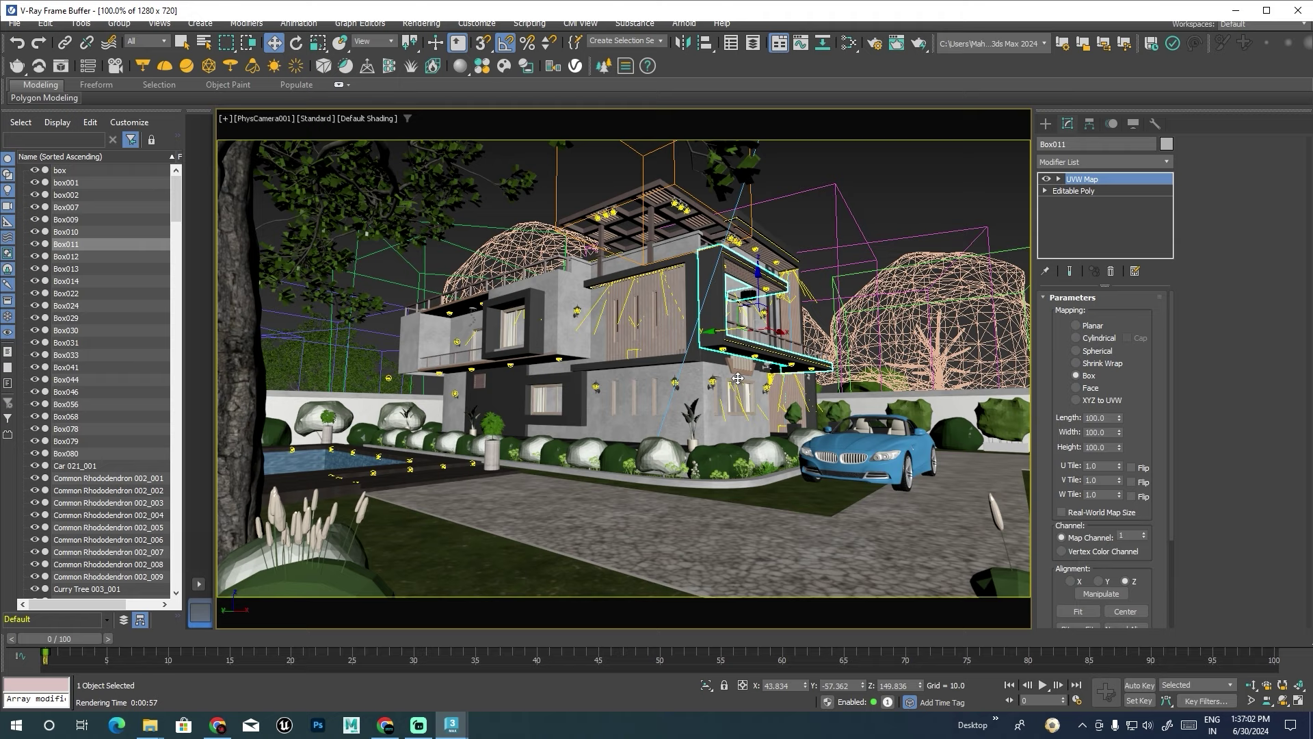
# Re-render the camera view with V-Ray, restarting it as an interactive render.
pyautogui.hotkey('shift', 'q')
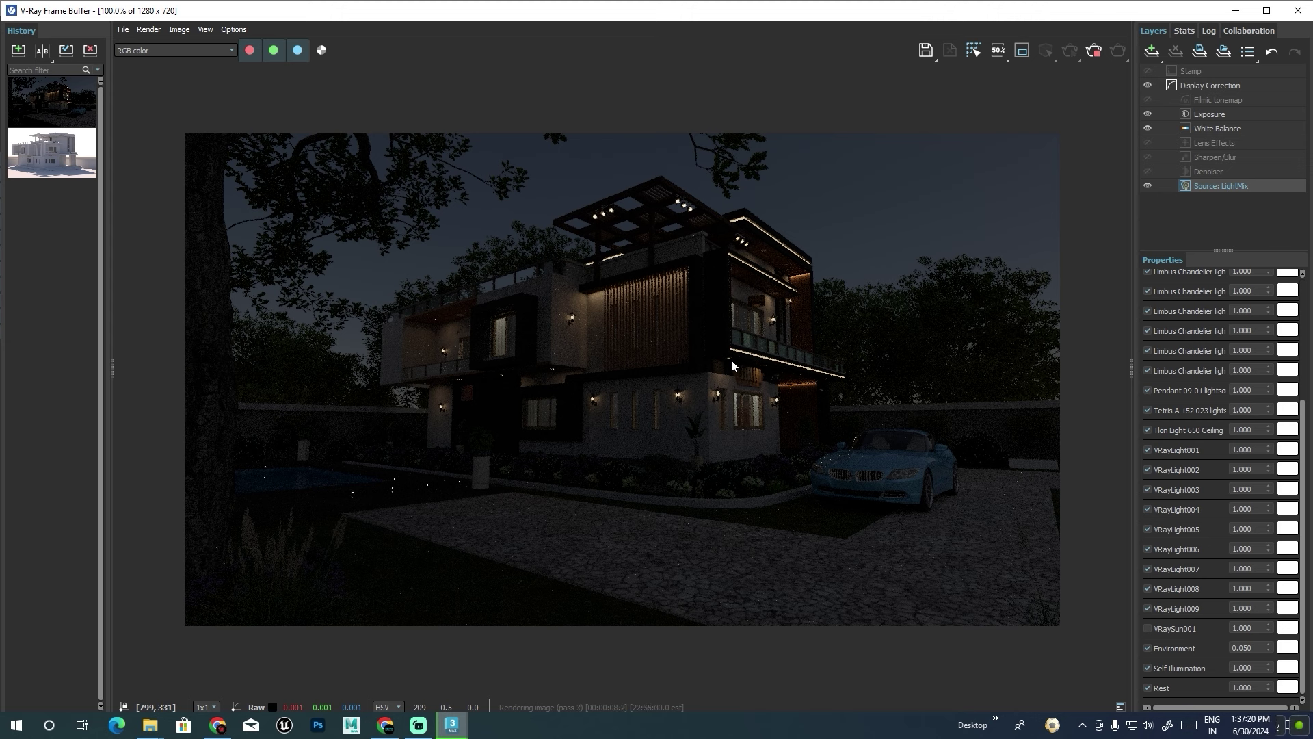
pyautogui.click(1094, 51)
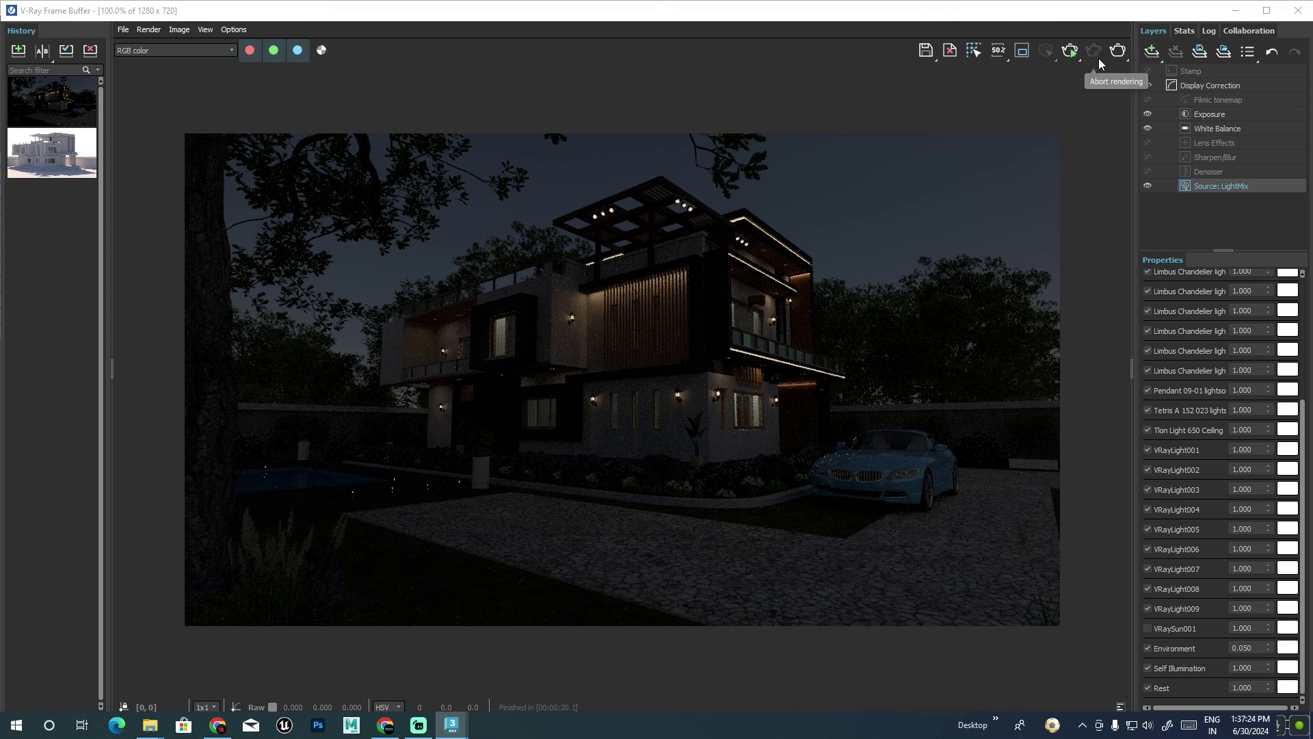
pyautogui.click(1072, 49)
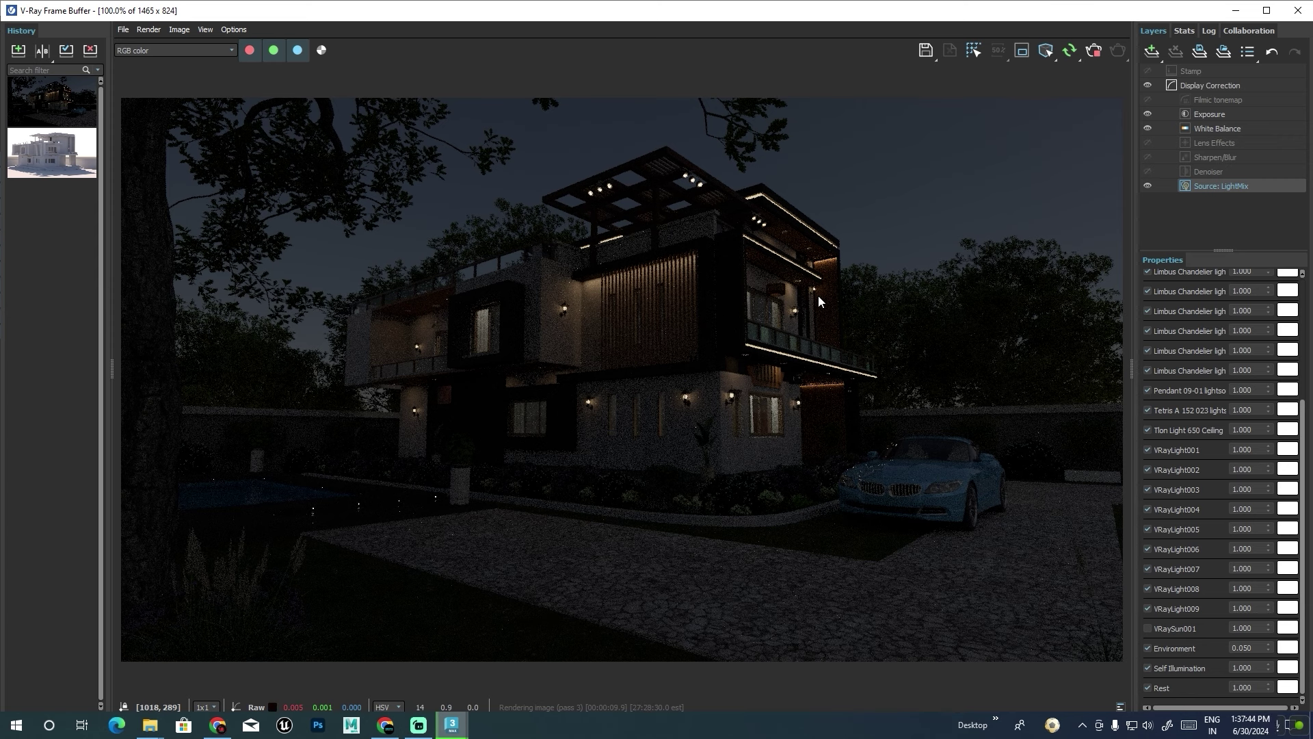
# Zoom the frame buffer between 50% and 100% while the night render refines and denoises.
pyautogui.scroll(-2, 818, 295)
pyautogui.scroll(2, 576, 393)
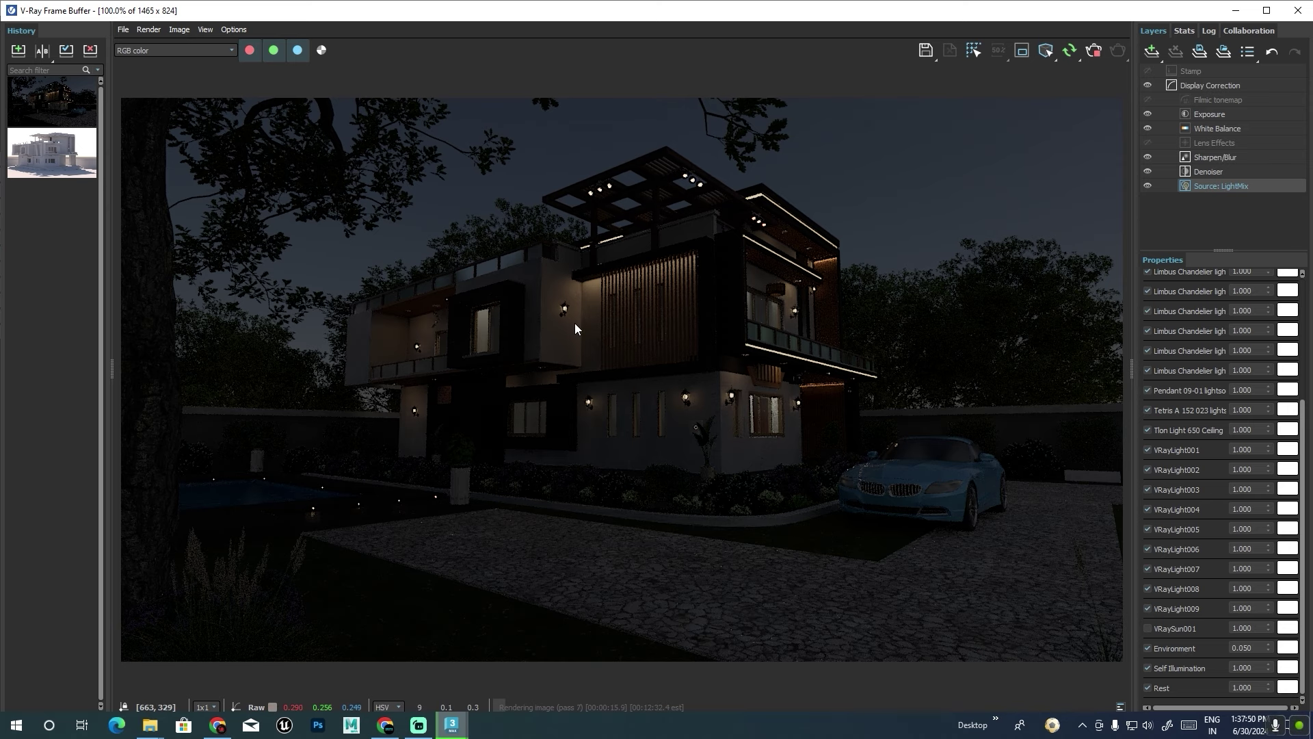
pyautogui.scroll(-2, 575, 323)
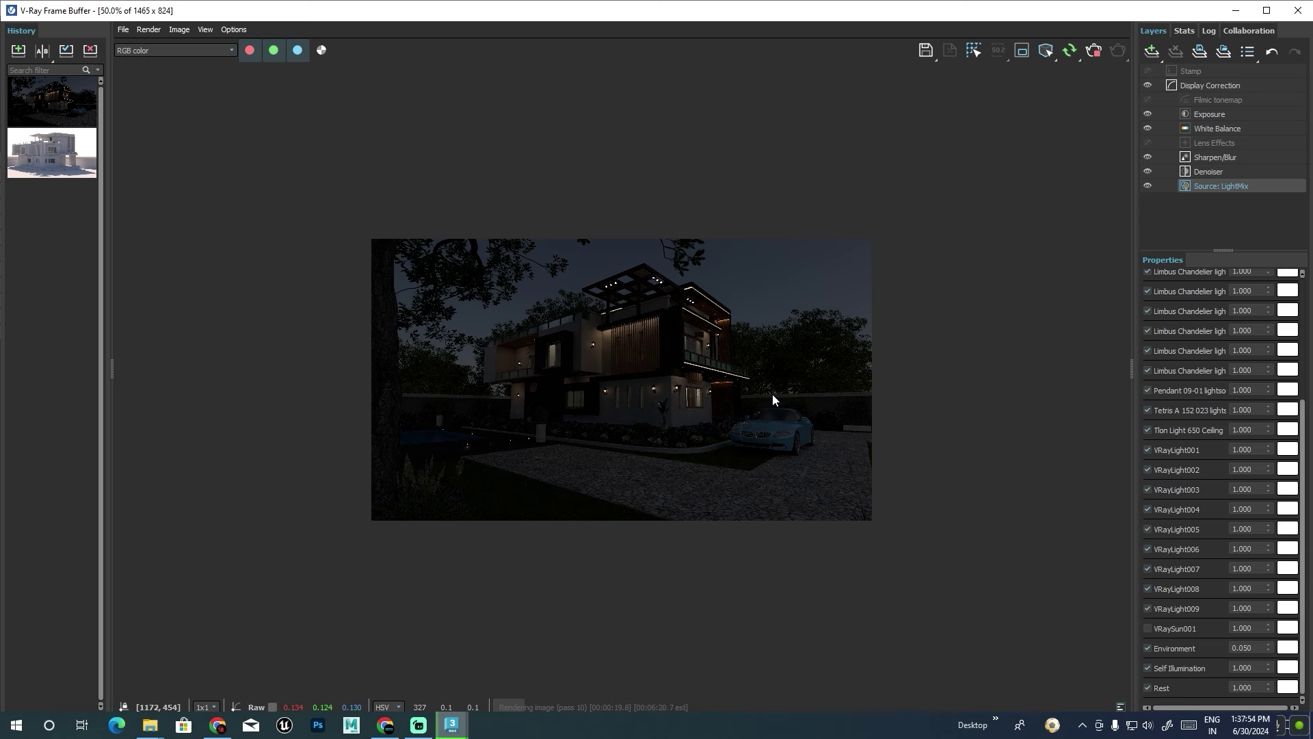
pyautogui.scroll(2, 773, 396)
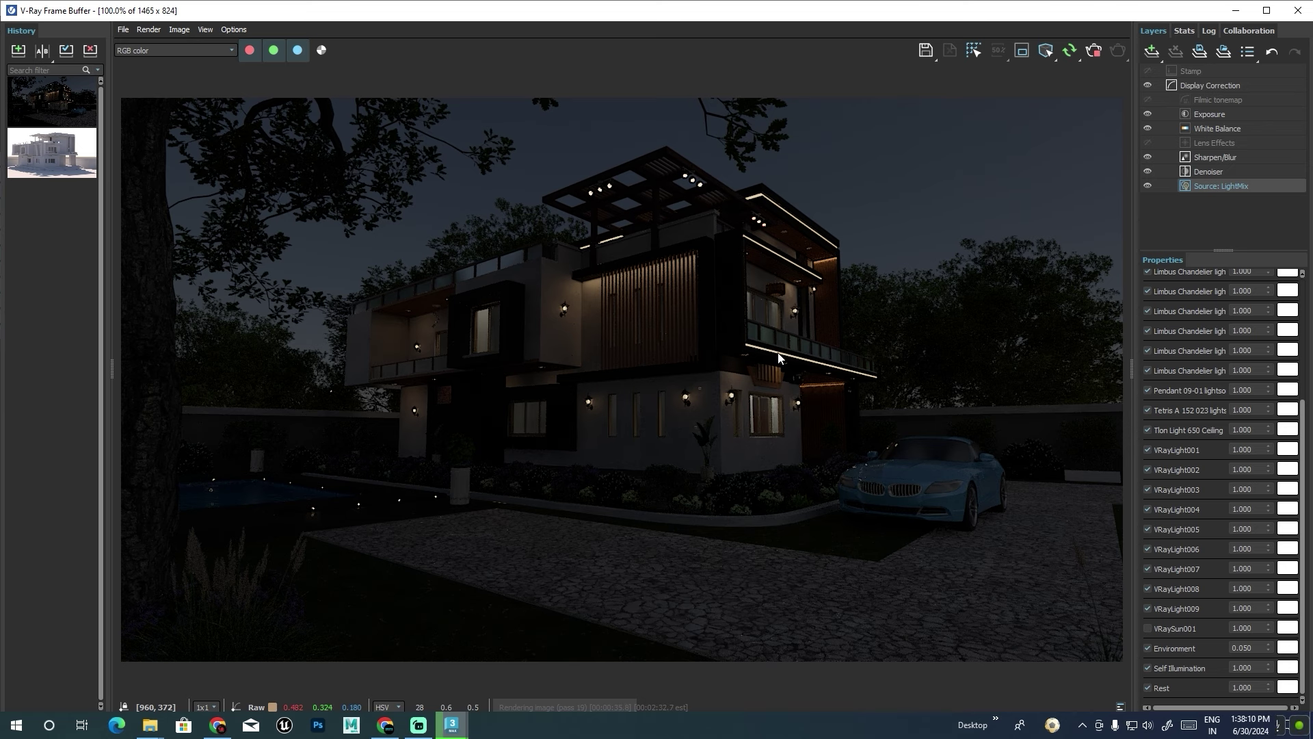
pyautogui.scroll(-1, 778, 357)
pyautogui.scroll(1, 561, 359)
pyautogui.scroll(-1, 587, 352)
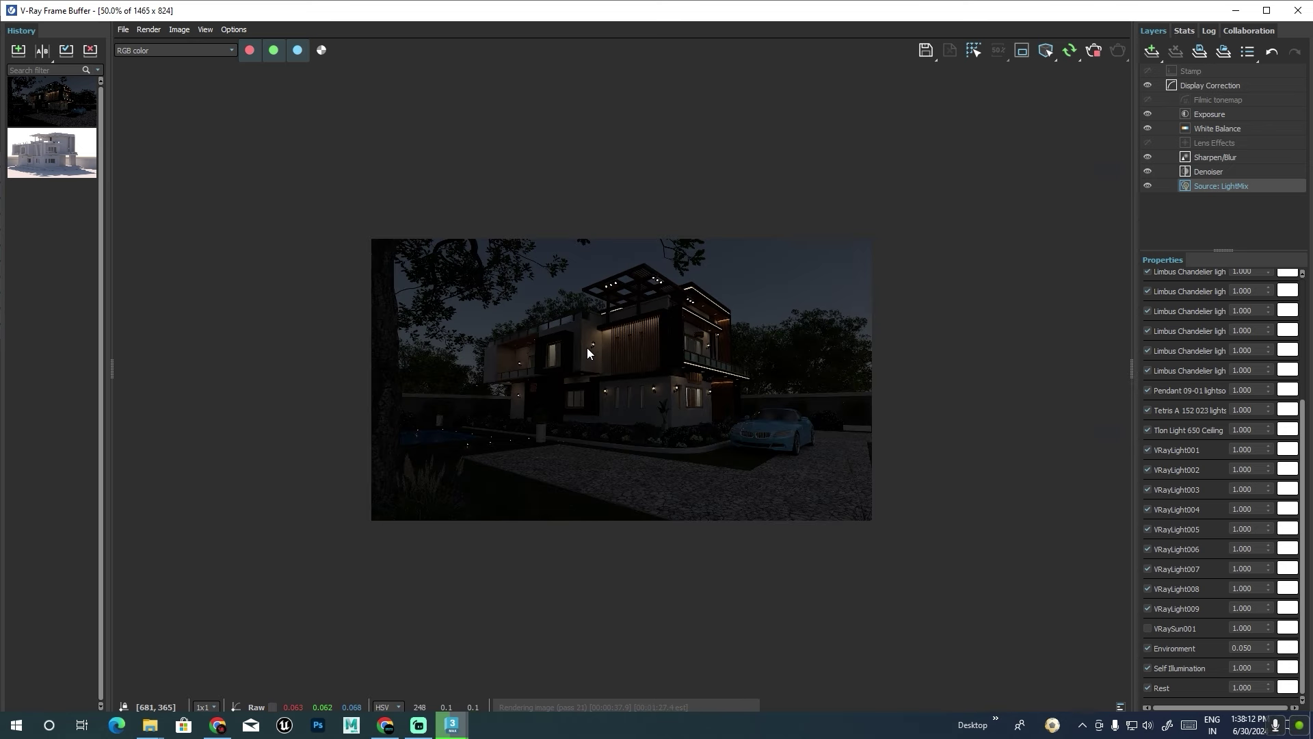
pyautogui.scroll(1, 587, 353)
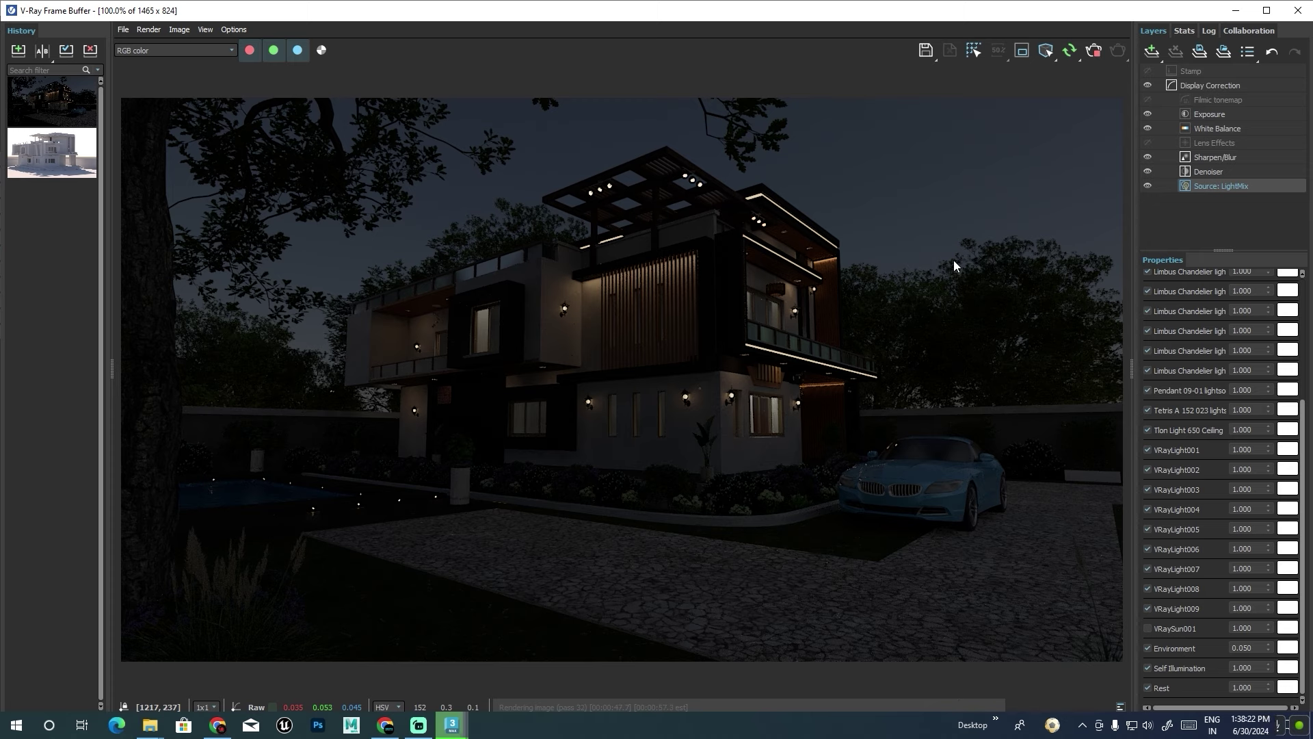
pyautogui.scroll(-2, 954, 260)
pyautogui.scroll(1, 948, 257)
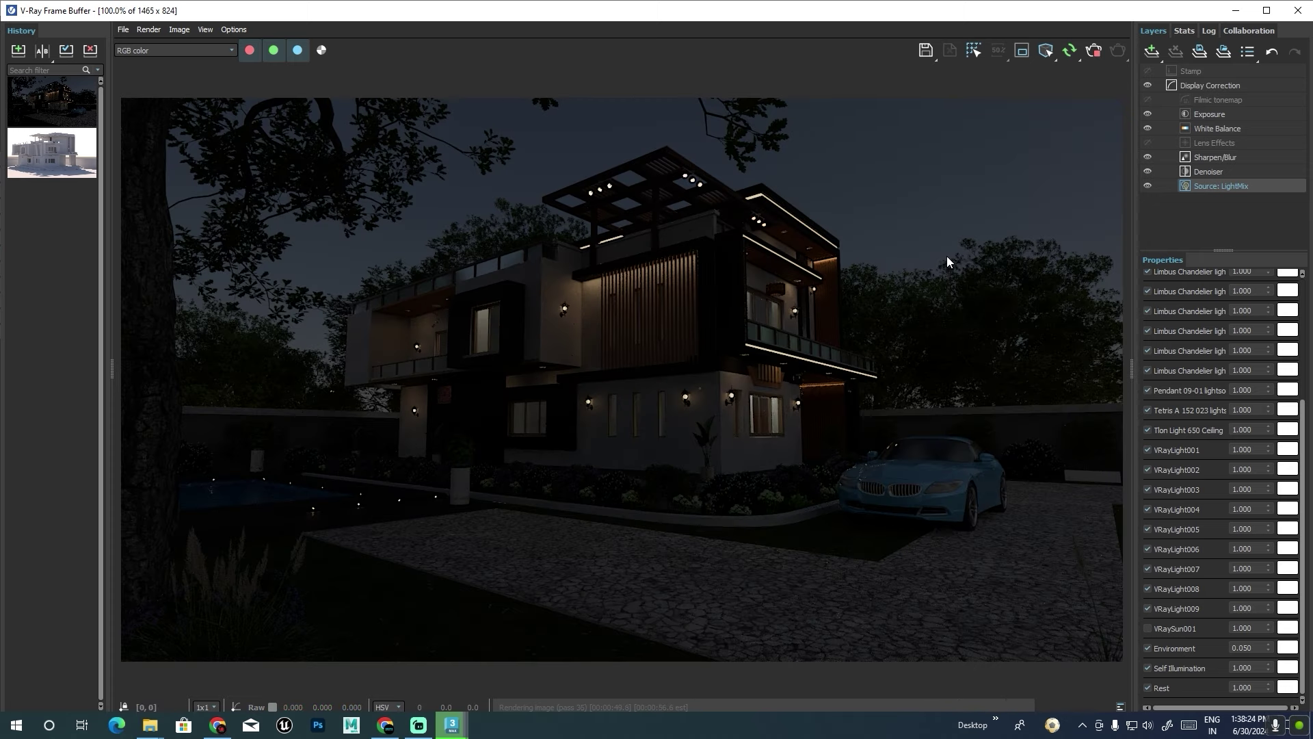
pyautogui.scroll(-1, 948, 257)
pyautogui.scroll(1, 947, 257)
pyautogui.scroll(-1, 947, 256)
pyautogui.scroll(1, 824, 257)
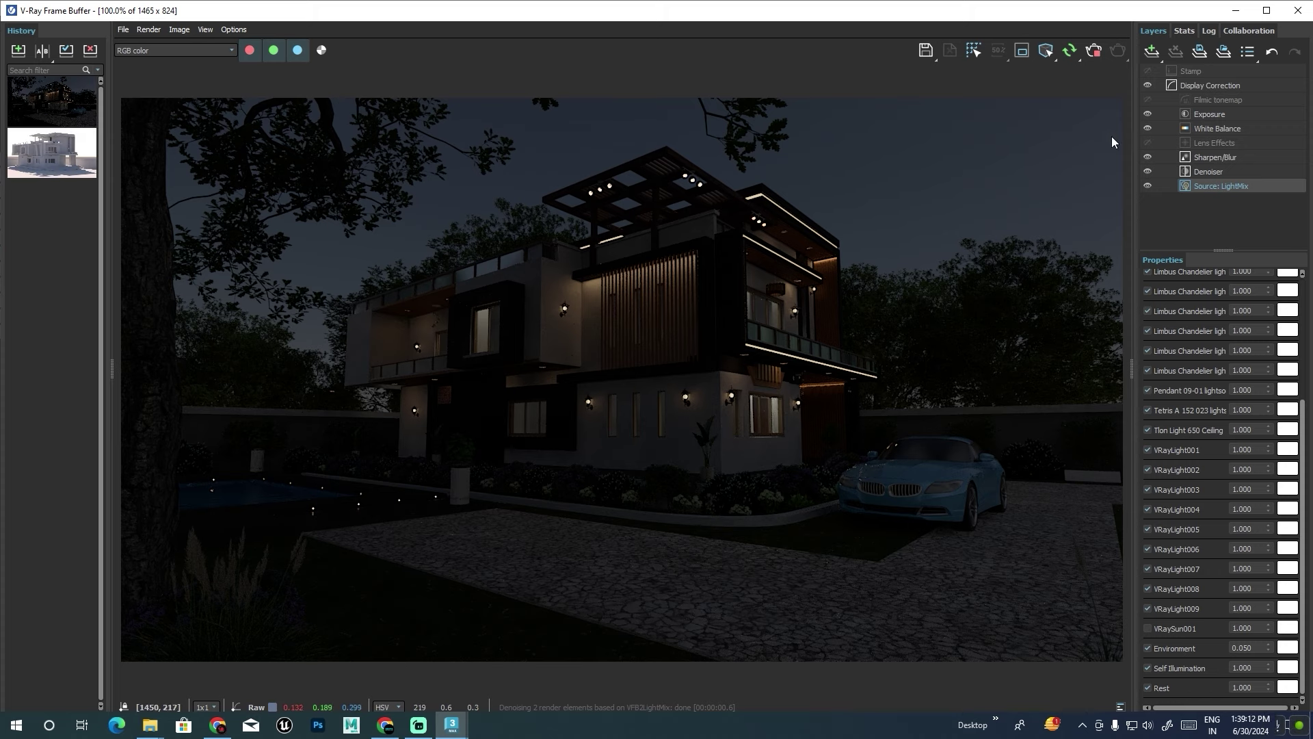
# Stop the render, save it to History, A|B compare it with the earlier render, then close the frame buffer.
pyautogui.click(1098, 54)
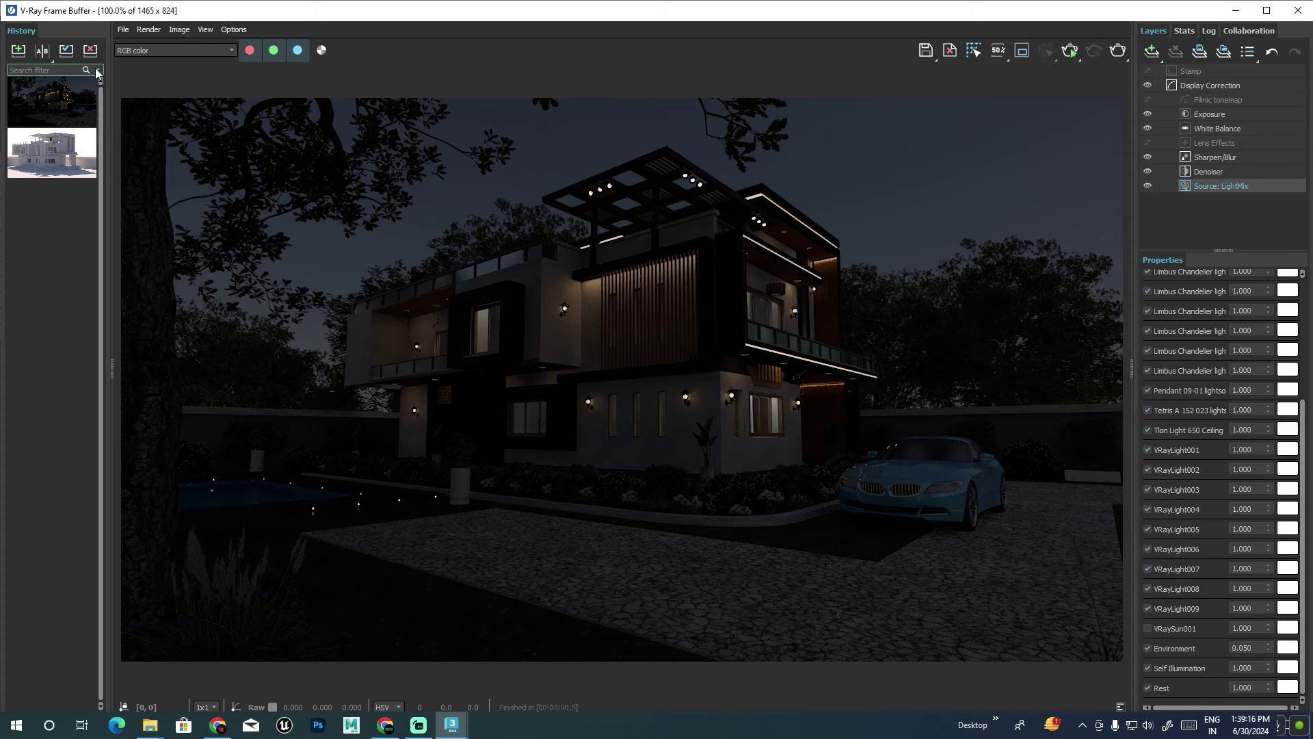
pyautogui.click(18, 53)
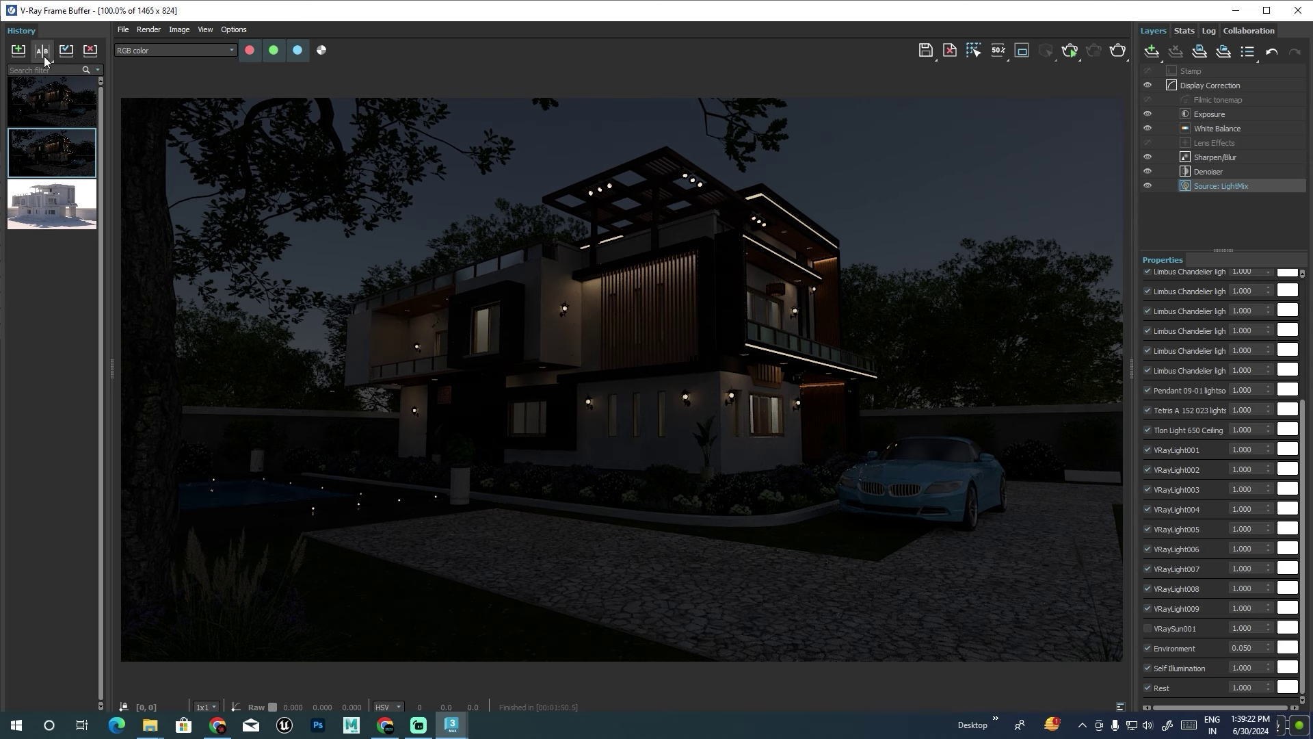
pyautogui.click(41, 50)
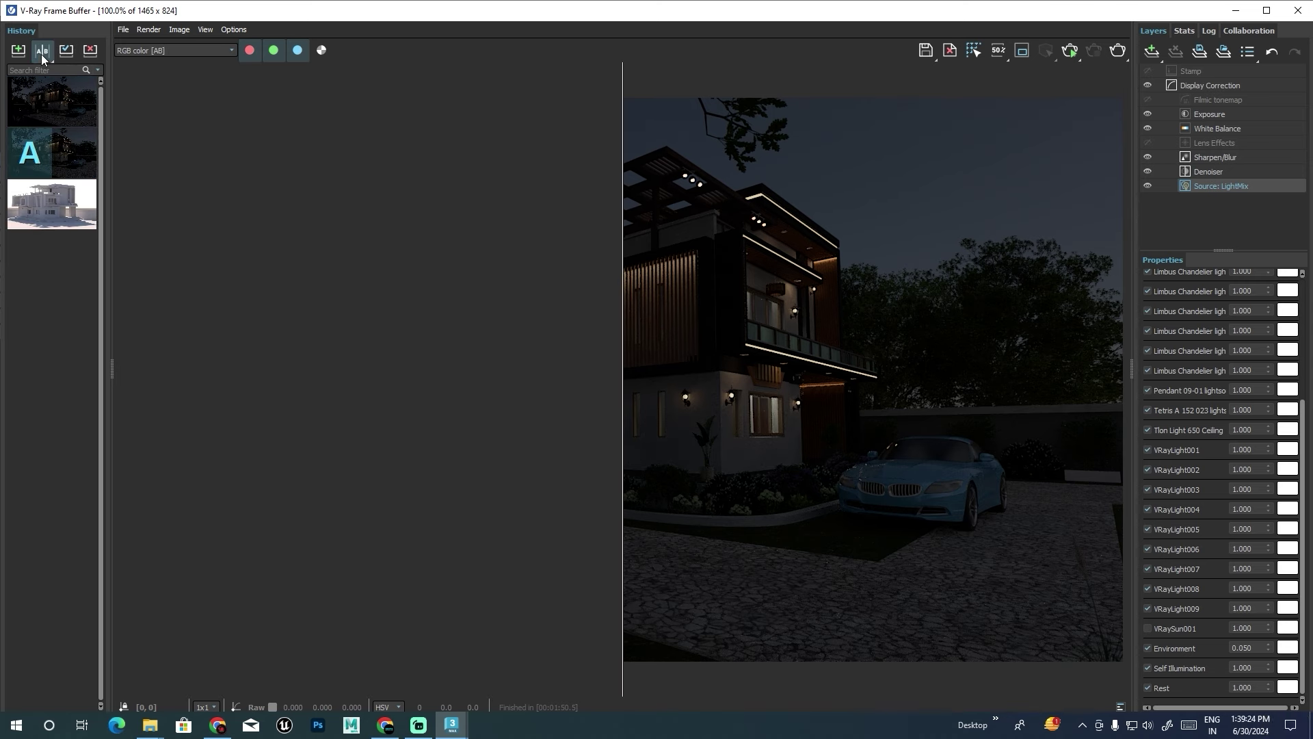
pyautogui.click(74, 102)
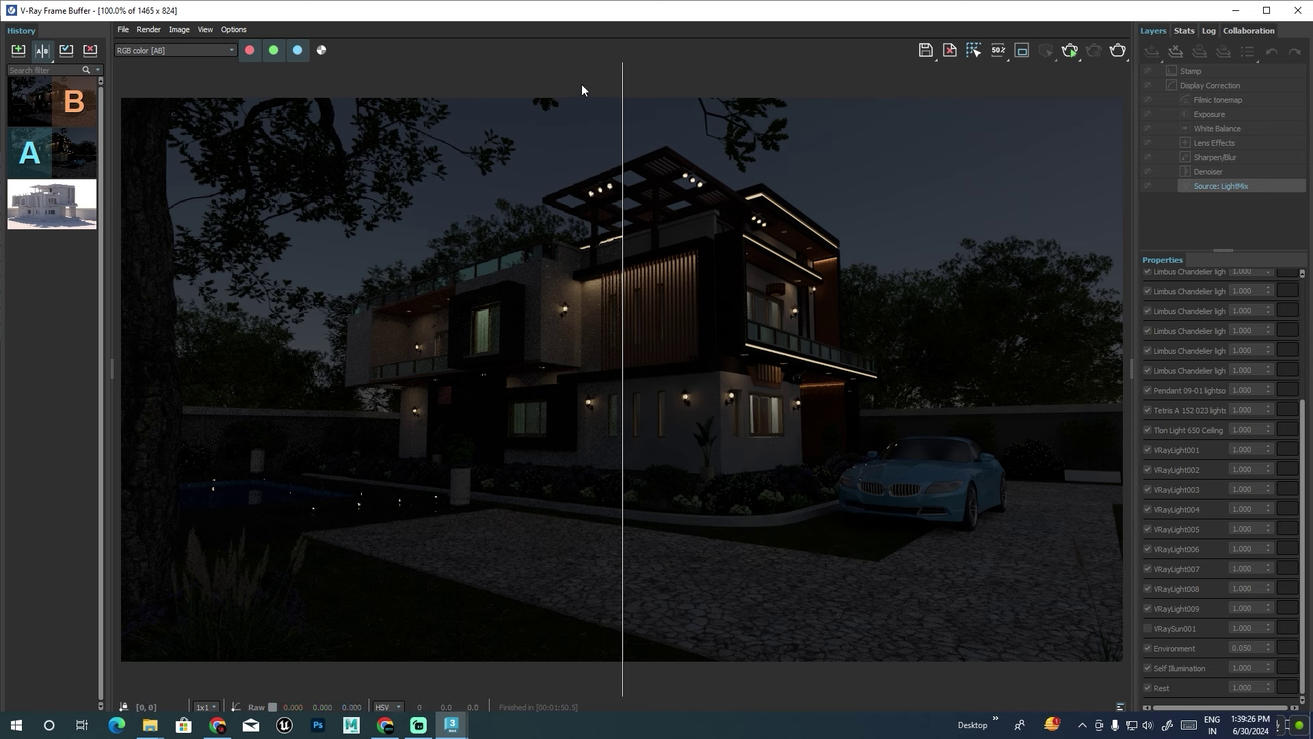
pyautogui.moveTo(622, 77)
pyautogui.mouseDown()
pyautogui.moveTo(1090, 121)
pyautogui.moveTo(233, 130)
pyautogui.moveTo(1020, 146)
pyautogui.moveTo(308, 141)
pyautogui.moveTo(1065, 161)
pyautogui.moveTo(583, 172)
pyautogui.moveTo(1134, 177)
pyautogui.moveTo(426, 164)
pyautogui.moveTo(1085, 191)
pyautogui.moveTo(199, 171)
pyautogui.moveTo(1031, 189)
pyautogui.moveTo(285, 182)
pyautogui.moveTo(999, 197)
pyautogui.moveTo(357, 199)
pyautogui.moveTo(1024, 214)
pyautogui.moveTo(364, 211)
pyautogui.moveTo(1022, 205)
pyautogui.moveTo(727, 205)
pyautogui.moveTo(921, 253)
pyautogui.mouseUp()
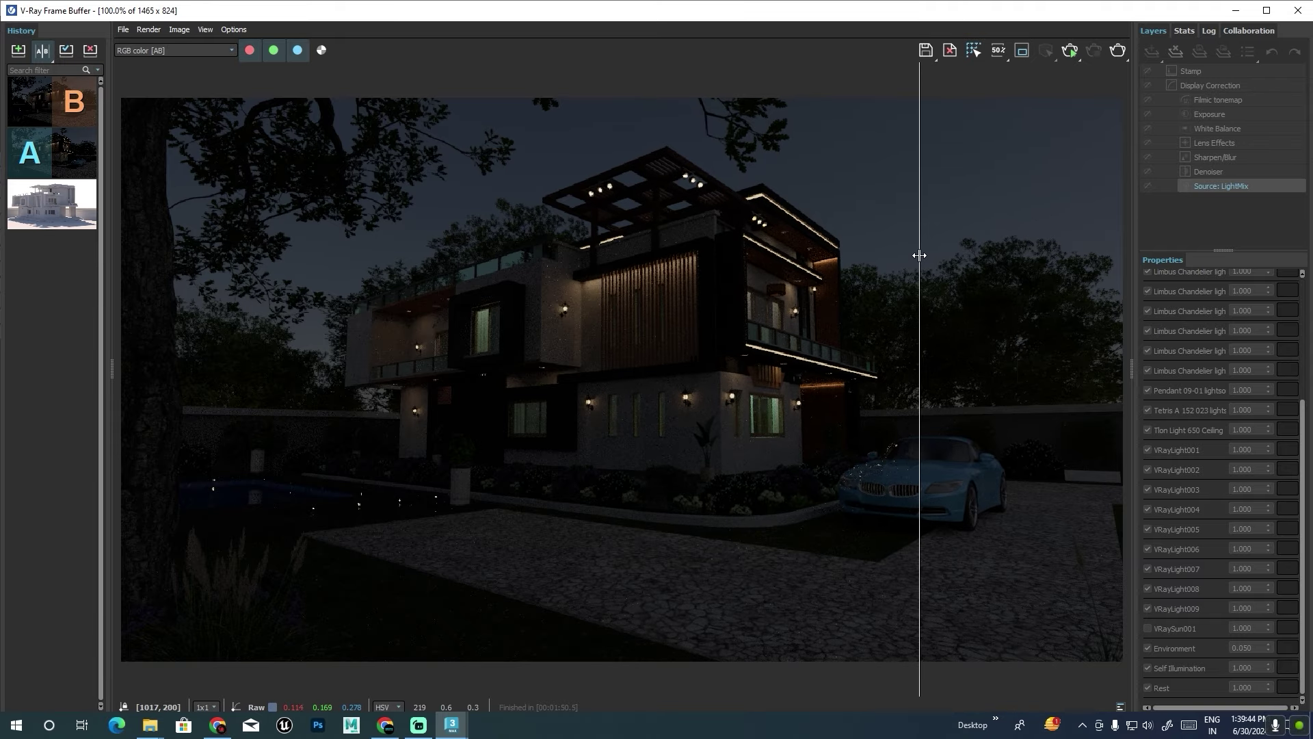
pyautogui.click(1298, 11)
# In a free Perspective view, select the house wall and the slatted panel.
pyautogui.press('p')
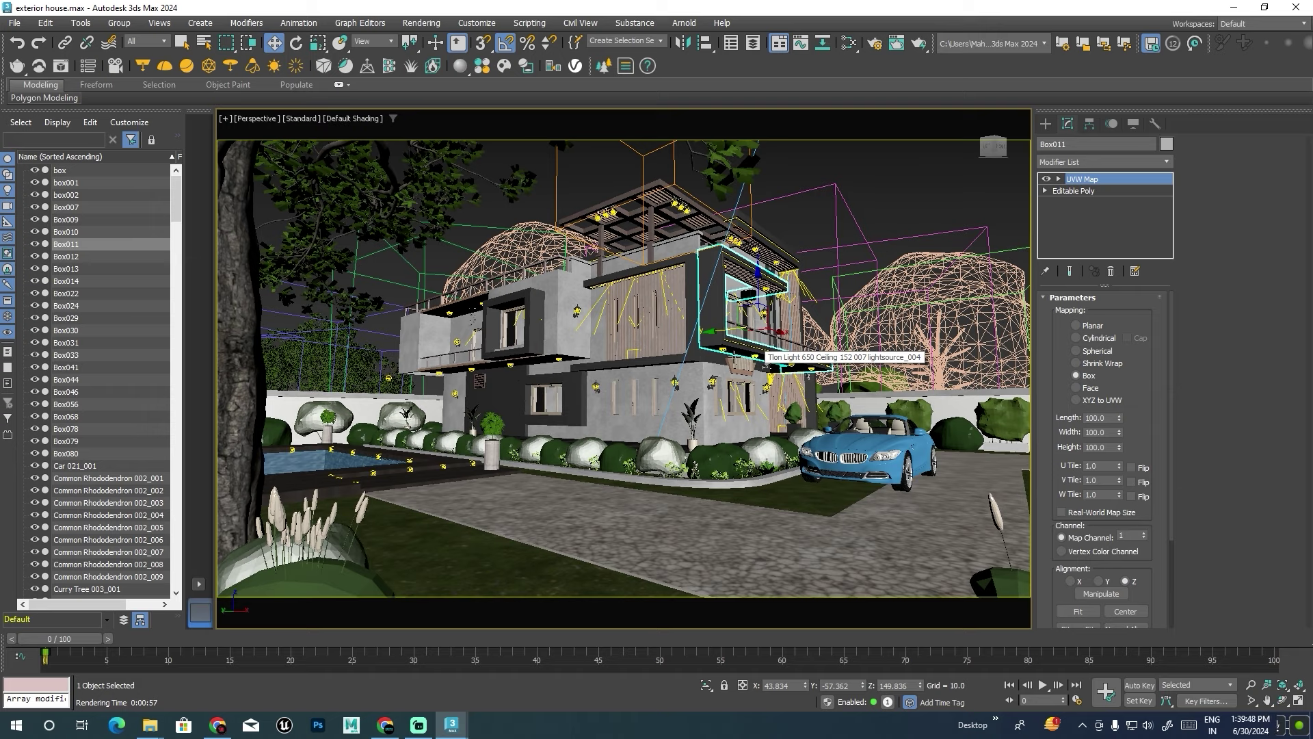
pyautogui.keyDown('alt'); pyautogui.moveTo(764, 347); pyautogui.dragTo(734, 399, button='middle'); pyautogui.keyUp('alt')
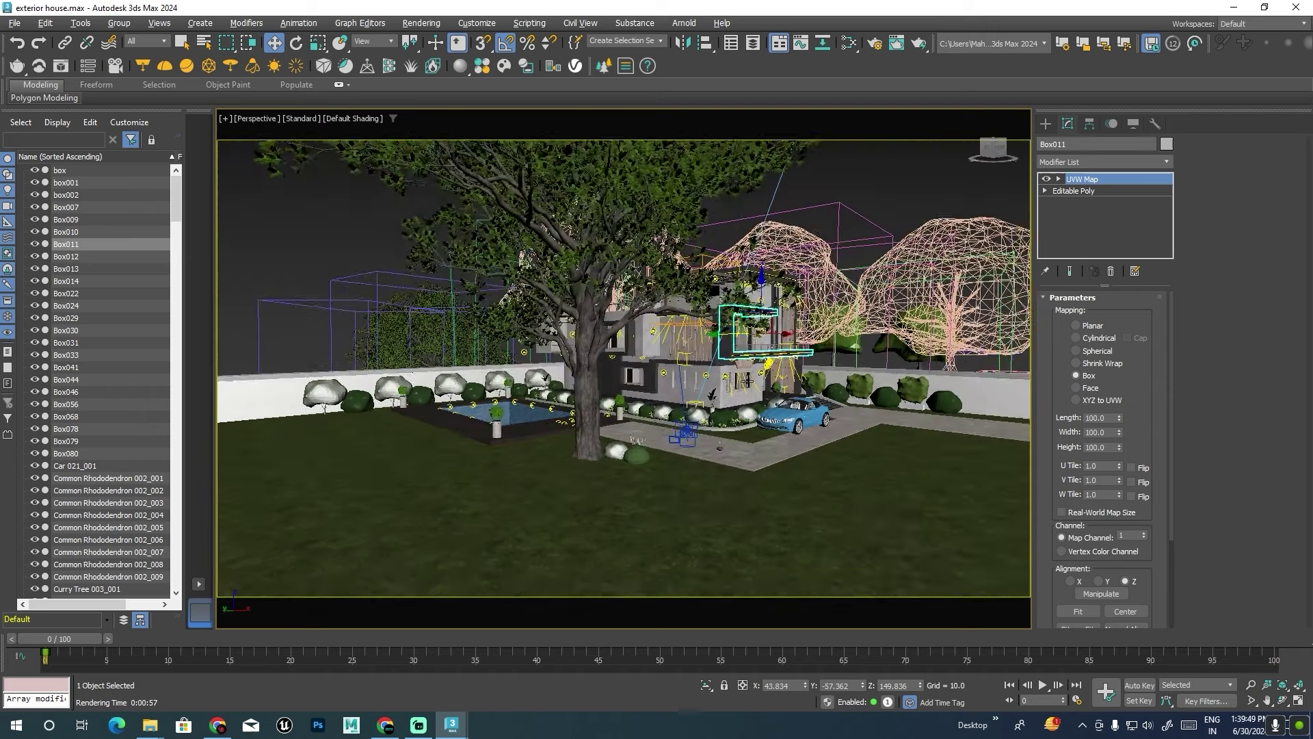
pyautogui.scroll(5, 734, 399)
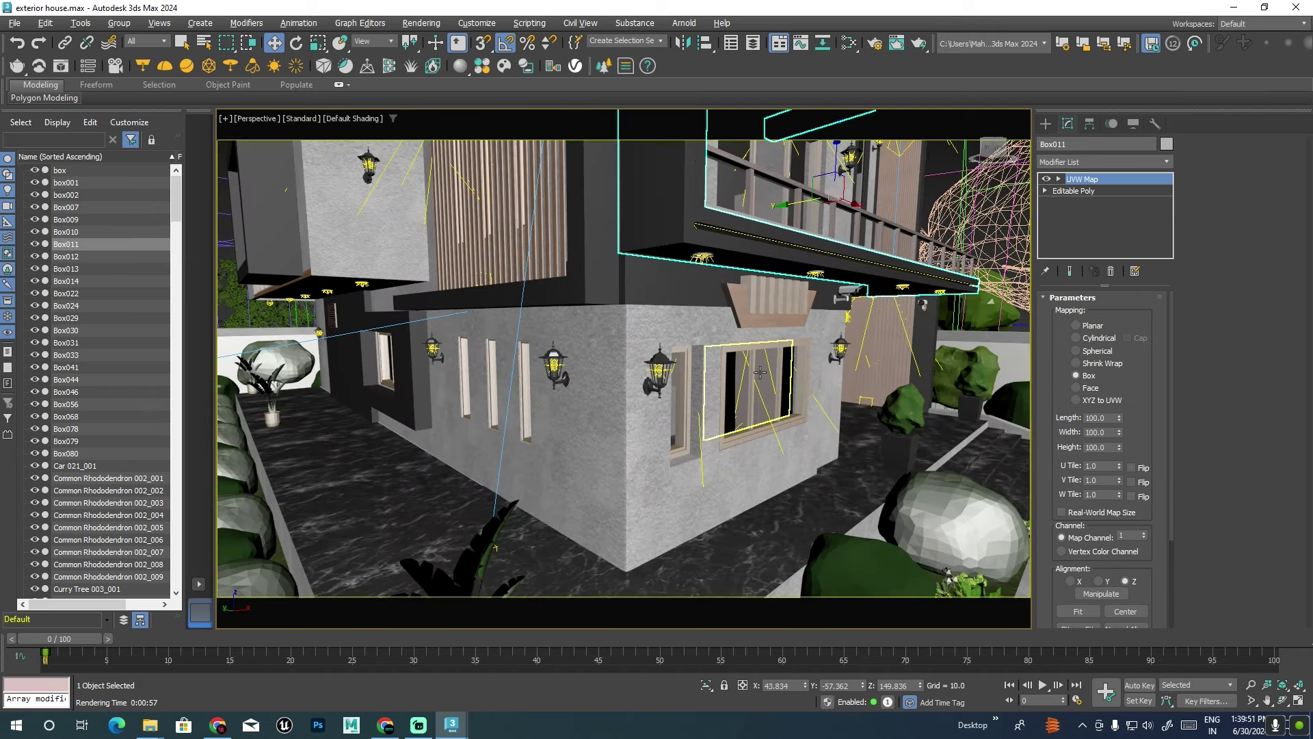
pyautogui.keyDown('ctrl'); pyautogui.click(502, 392); pyautogui.keyUp('ctrl')
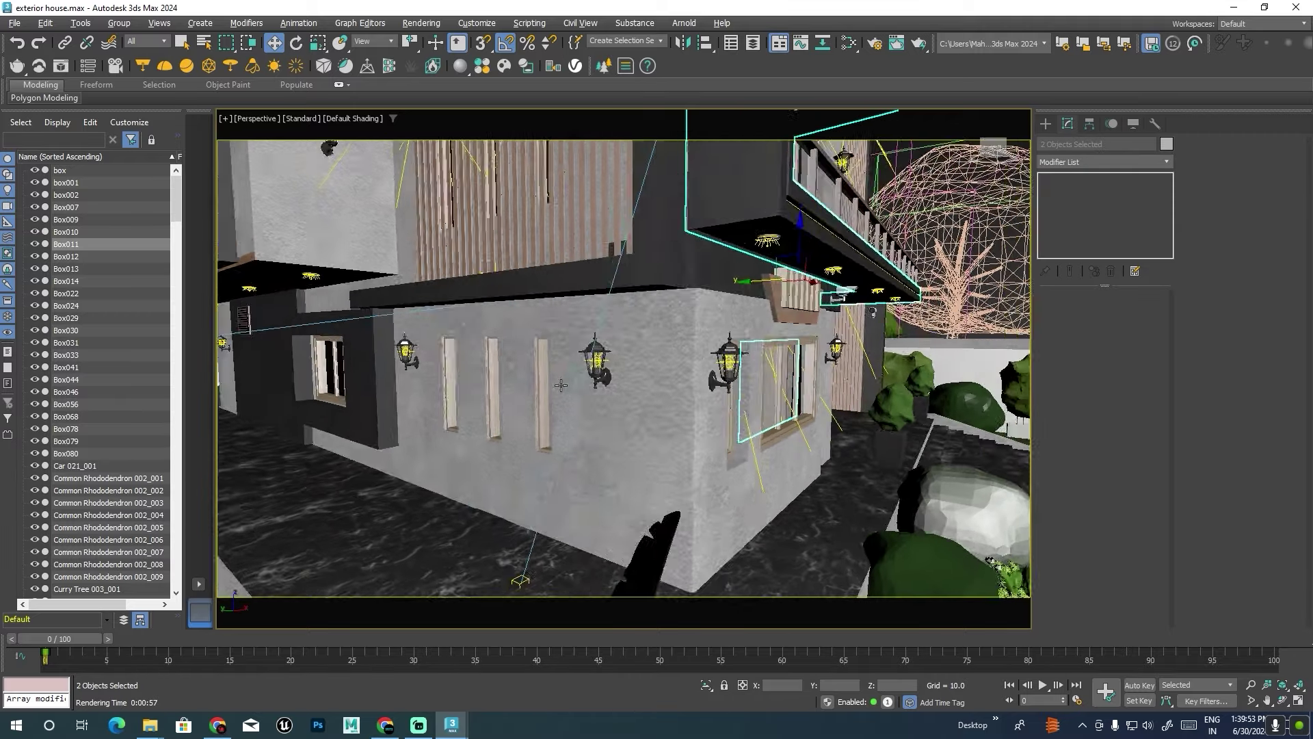
pyautogui.moveTo(496, 371)
pyautogui.keyDown('alt'); pyautogui.mouseDown(button='middle')
pyautogui.moveTo(498, 246)
pyautogui.moveTo(565, 313)
pyautogui.mouseUp(button='middle'); pyautogui.keyUp('alt')
pyautogui.keyDown('ctrl'); pyautogui.click(498, 243); pyautogui.keyUp('ctrl')
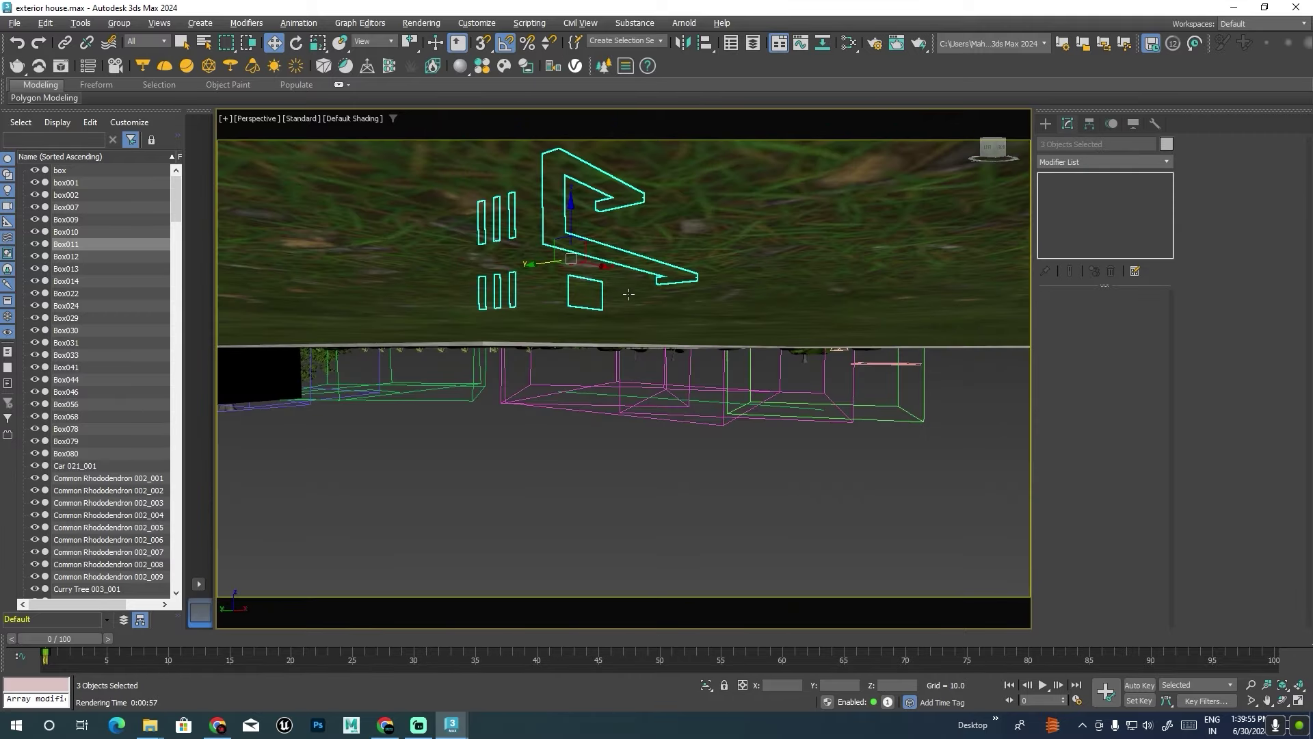
pyautogui.scroll(5, 565, 314)
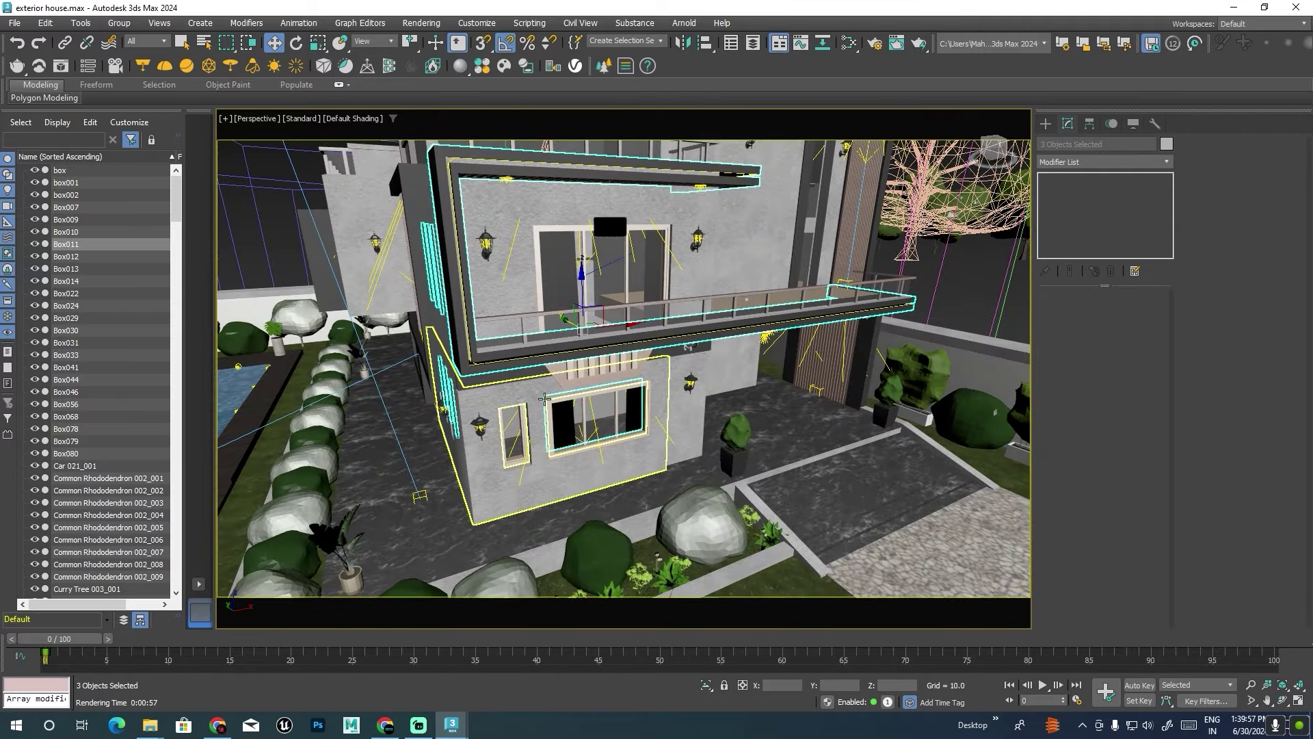
# Select the lower window frame, then add the side window, balcony door, roof slab and upper-left frame.
pyautogui.click(562, 420)
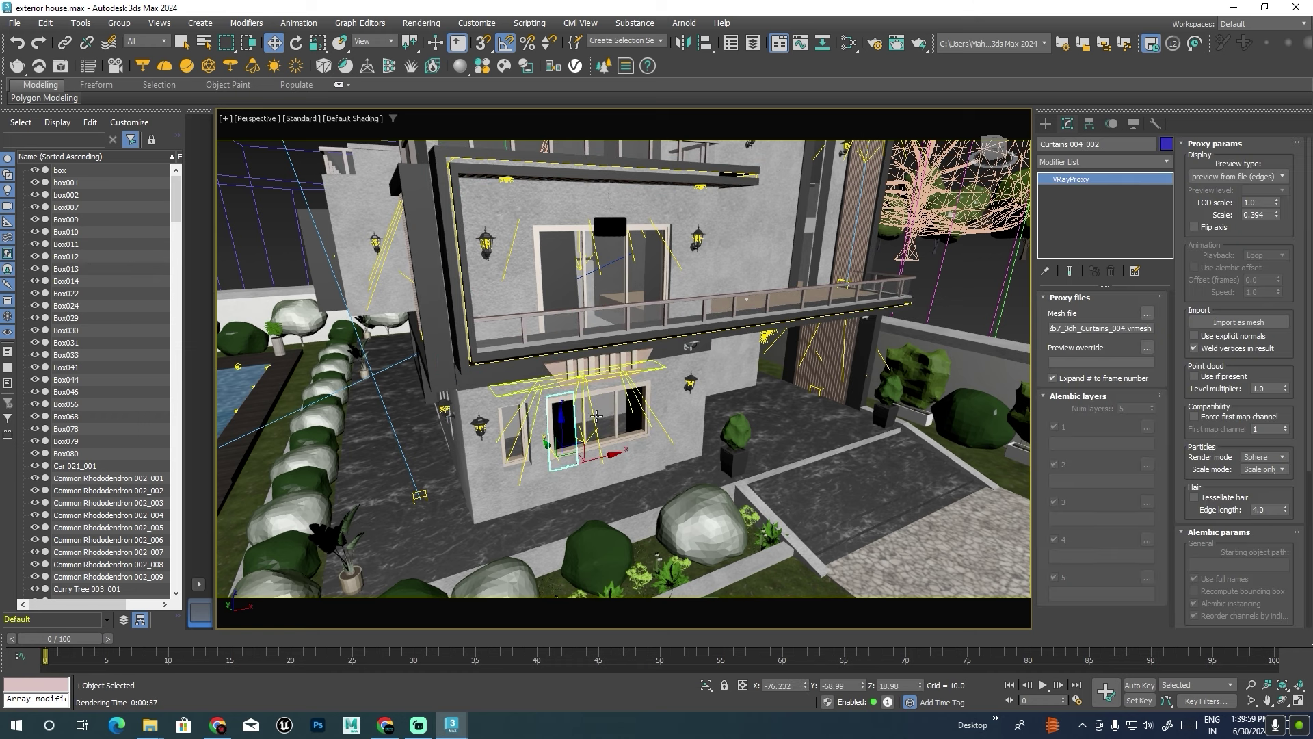
pyautogui.click(600, 413)
pyautogui.keyDown('ctrl'); pyautogui.click(501, 430); pyautogui.keyUp('ctrl')
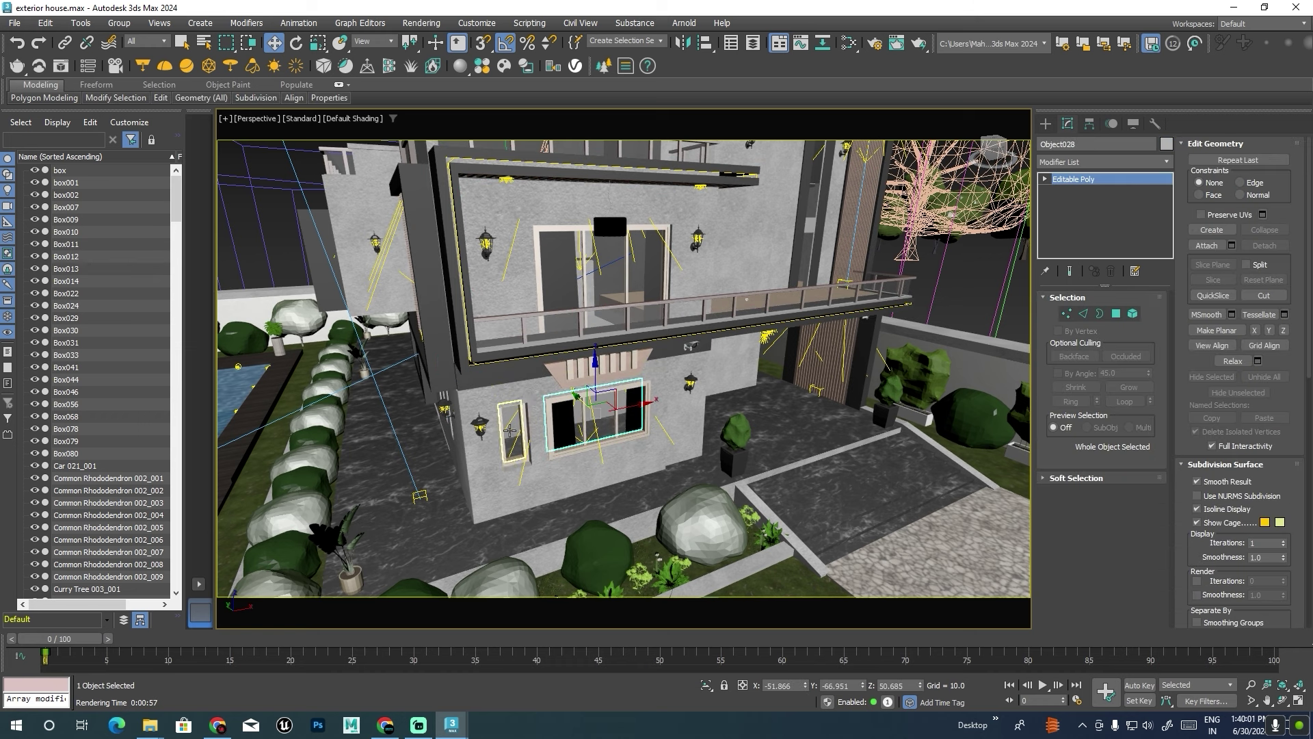
pyautogui.keyDown('ctrl'); pyautogui.click(566, 275); pyautogui.keyUp('ctrl')
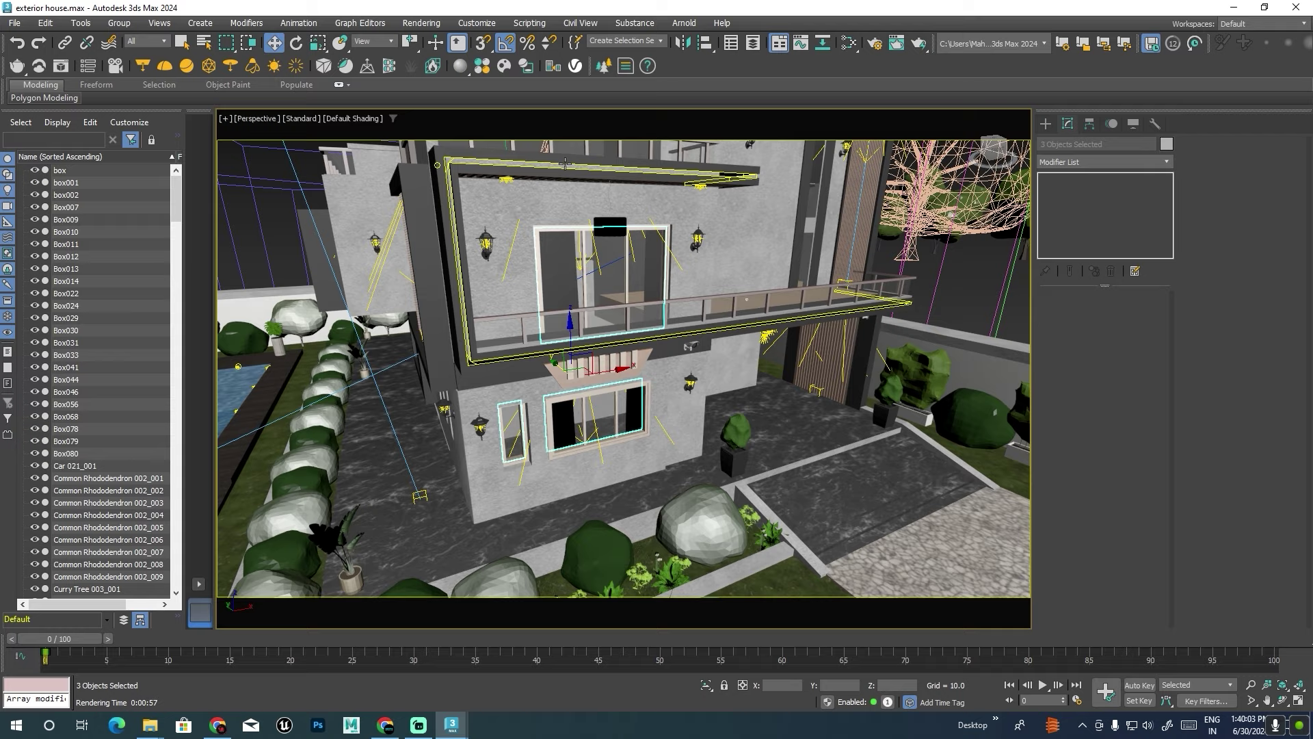
pyautogui.keyDown('ctrl'); pyautogui.click(581, 149); pyautogui.keyUp('ctrl')
pyautogui.moveTo(580, 149)
pyautogui.keyDown('alt'); pyautogui.mouseDown(button='middle')
pyautogui.moveTo(778, 244)
pyautogui.moveTo(363, 366)
pyautogui.mouseUp(button='middle'); pyautogui.keyUp('alt')
pyautogui.keyDown('ctrl'); pyautogui.click(825, 223); pyautogui.keyUp('ctrl')
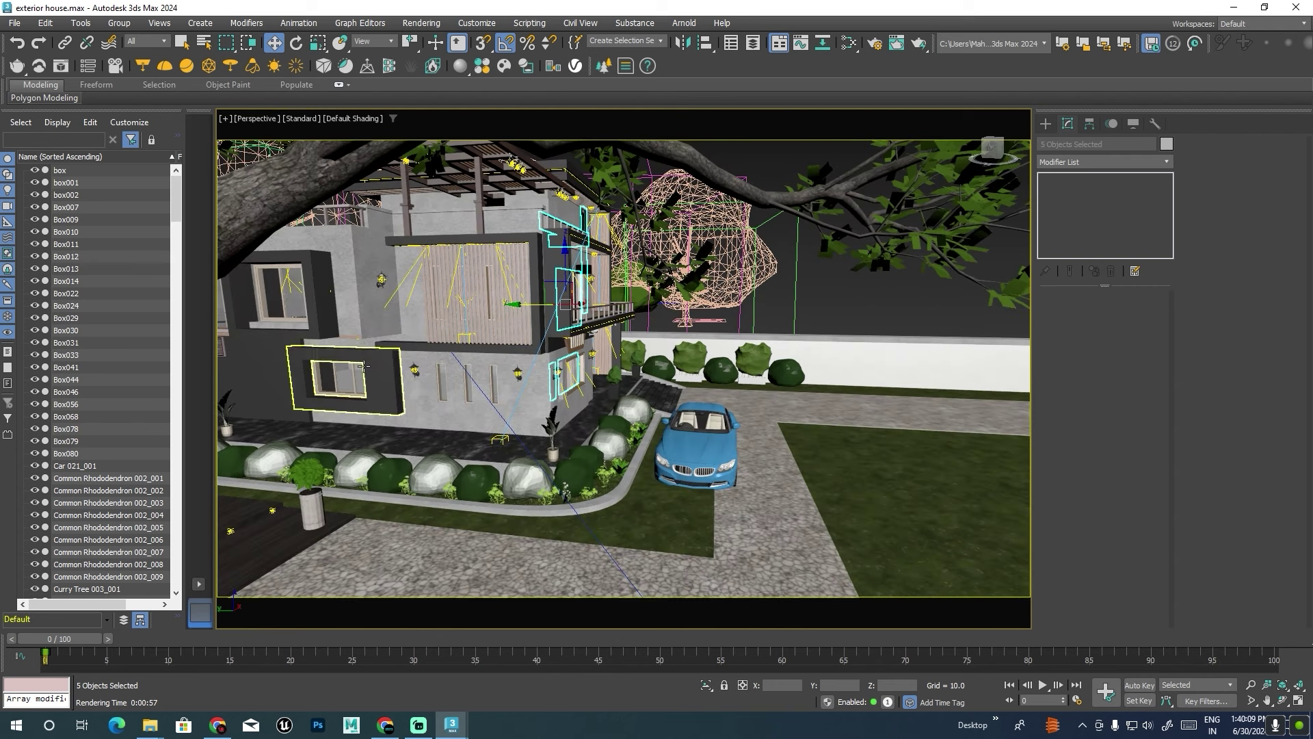
pyautogui.keyDown('ctrl'); pyautogui.click(290, 302); pyautogui.keyUp('ctrl')
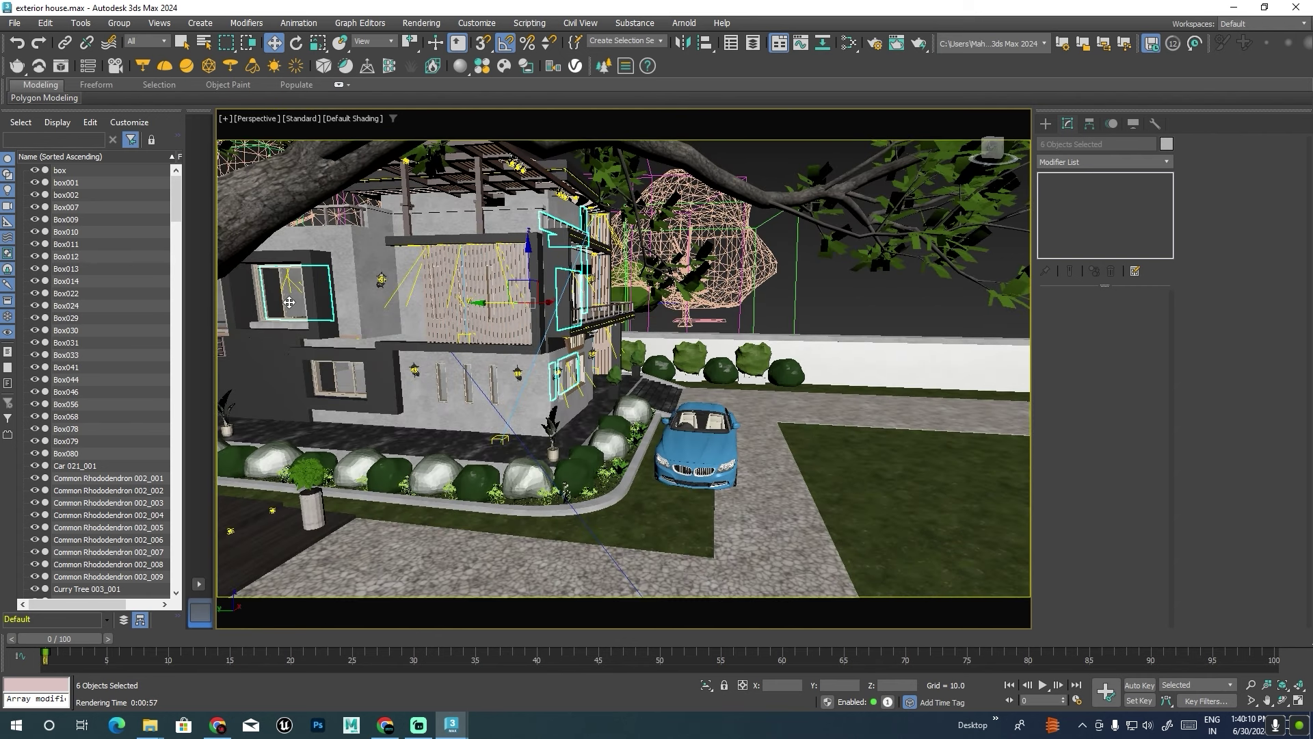
# Browse Chaos Cosmos to the acrylic materials and select the FixedWindow001 window.
pyautogui.click(483, 66)
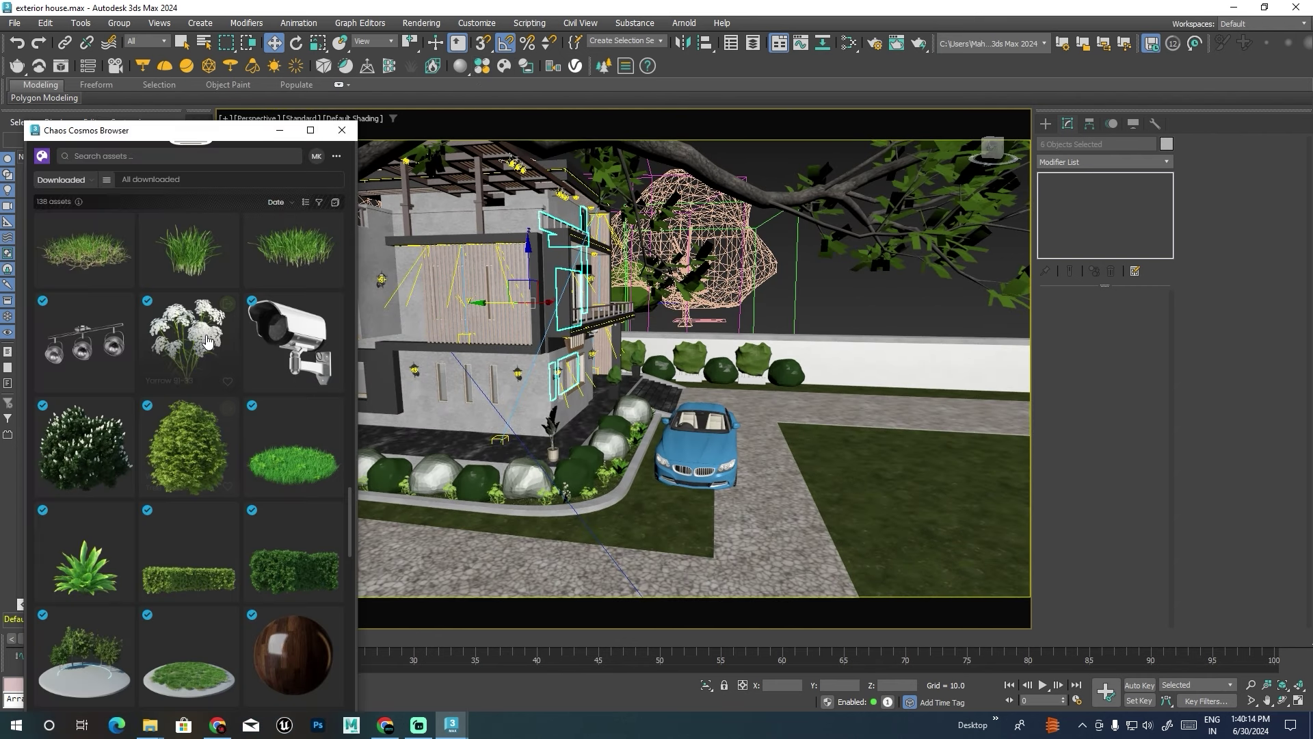
pyautogui.scroll(-1, 207, 340)
pyautogui.scroll(2, 205, 404)
pyautogui.scroll(4, 205, 404)
pyautogui.scroll(1, 208, 408)
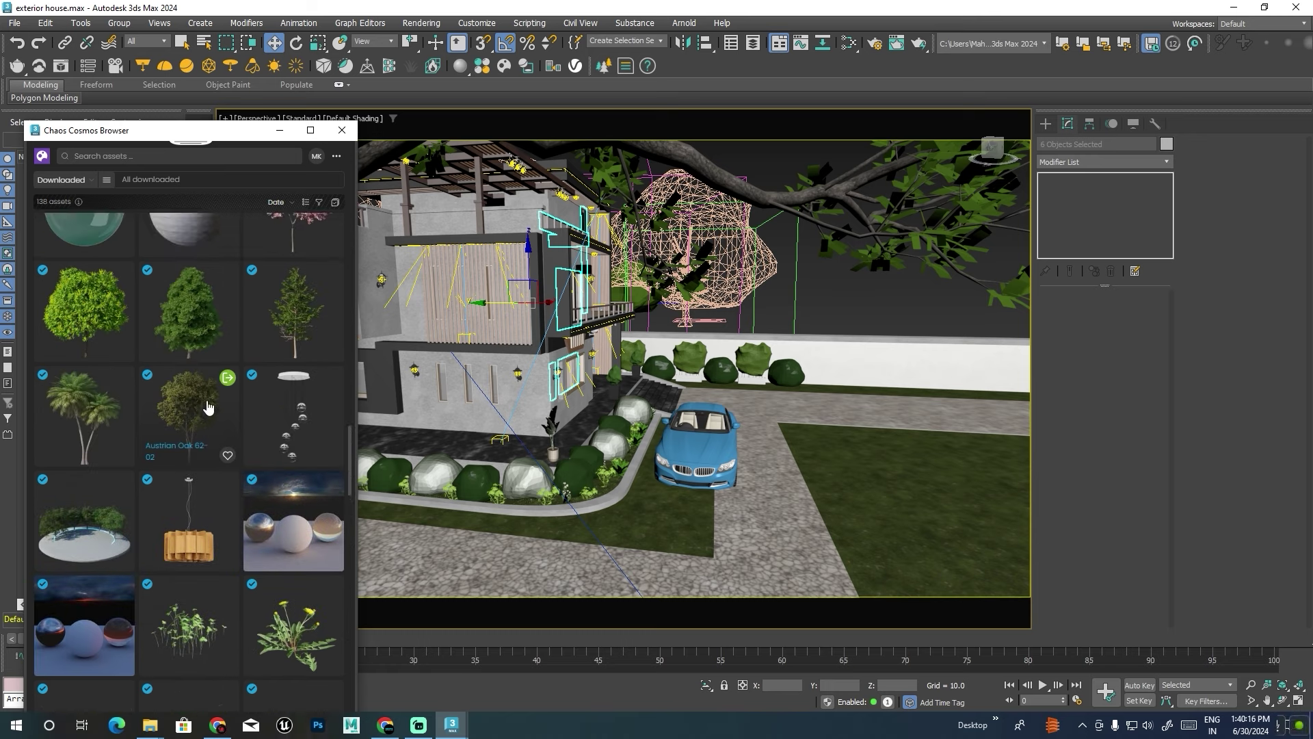
pyautogui.scroll(2, 207, 407)
pyautogui.scroll(2, 144, 363)
pyautogui.scroll(2, 139, 363)
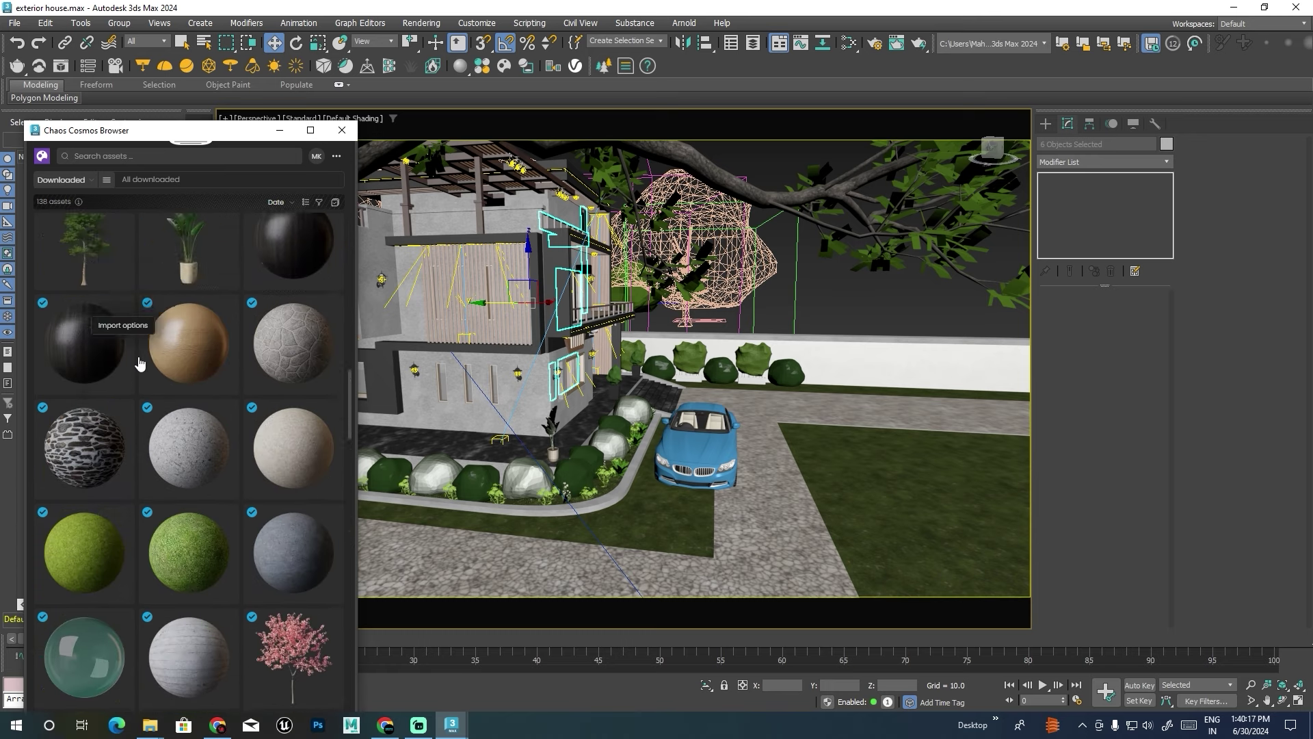
pyautogui.scroll(2, 139, 362)
pyautogui.scroll(2, 141, 362)
pyautogui.scroll(2, 144, 361)
pyautogui.scroll(2, 147, 361)
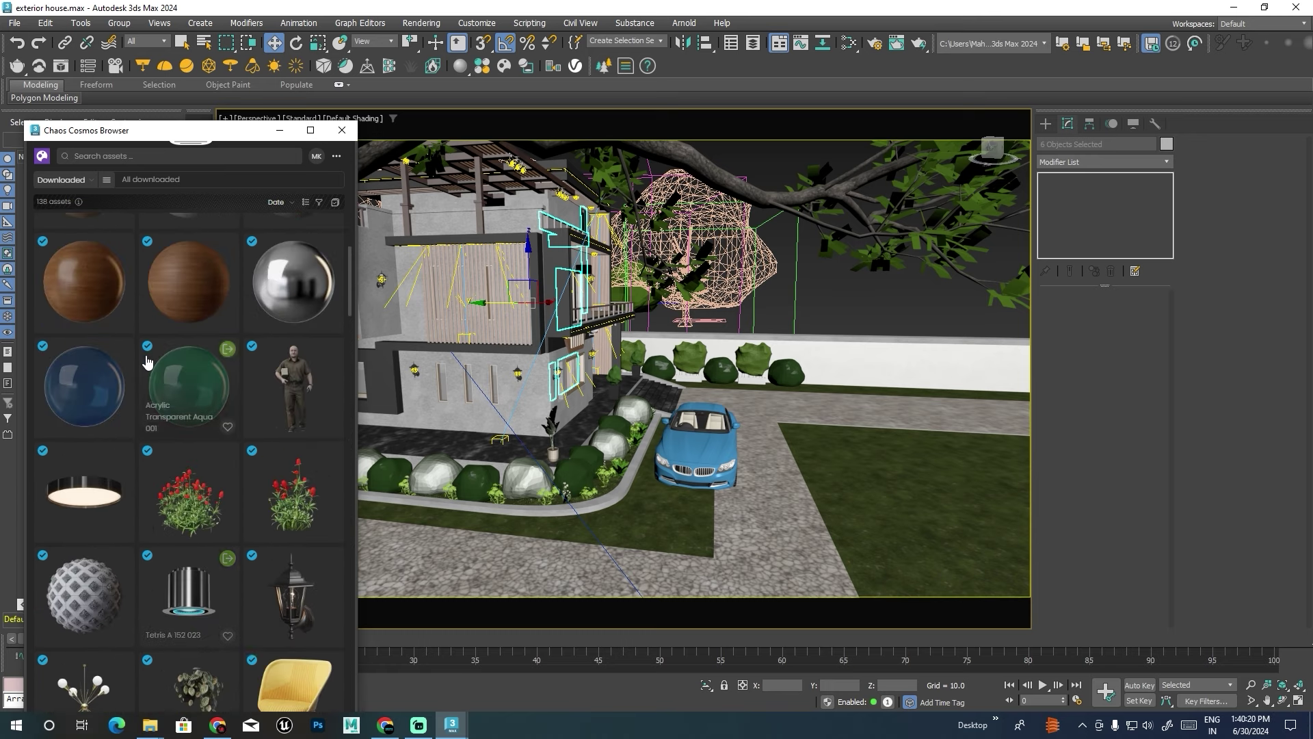
pyautogui.scroll(2, 146, 360)
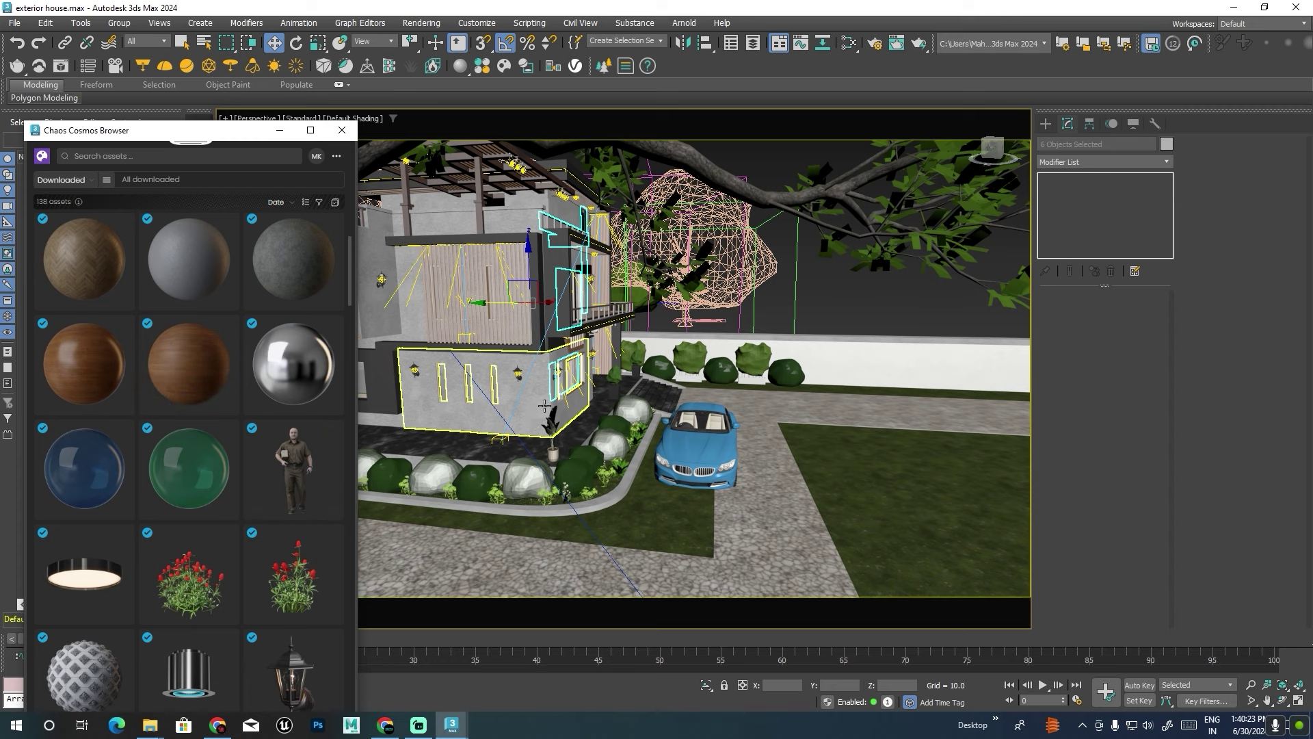
pyautogui.click(578, 360)
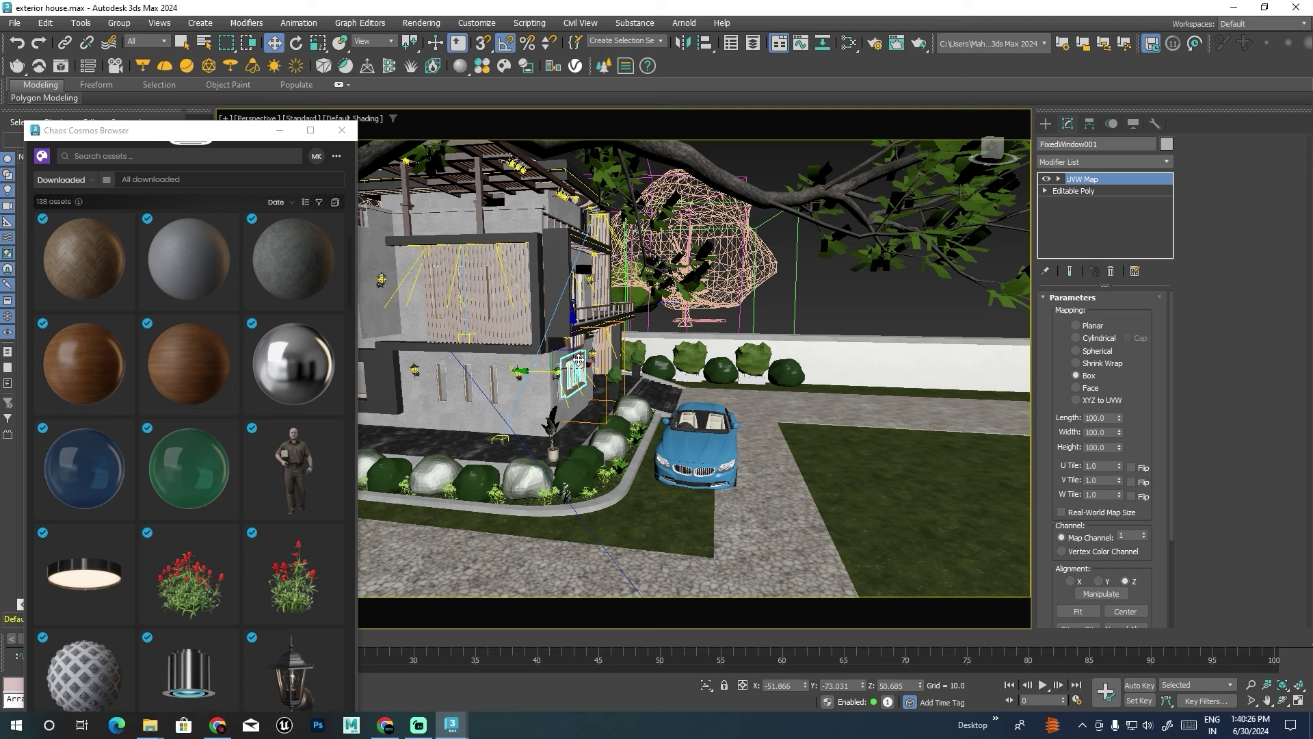
# In the Slate Material Editor, delete the acrylic node, pick the green acrylic and tidy the node view.
pyautogui.press('m')
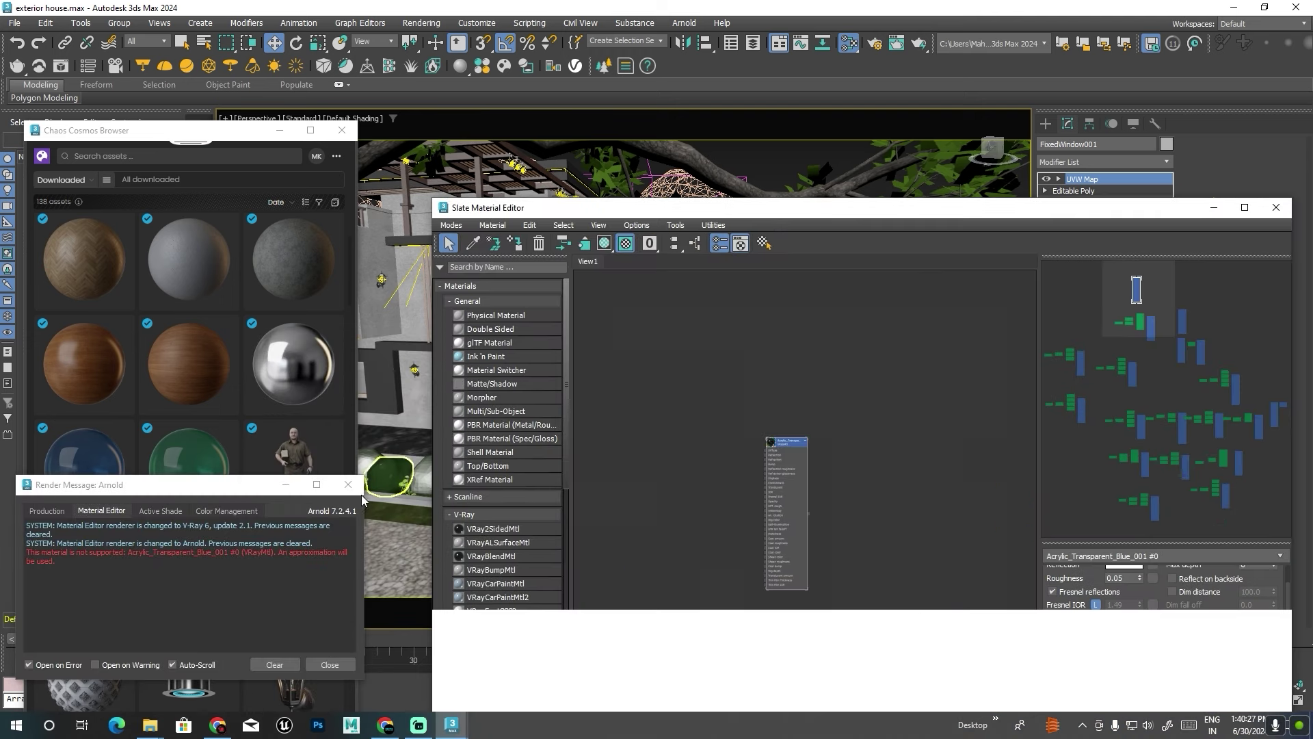
pyautogui.click(348, 484)
pyautogui.click(783, 446)
pyautogui.press('Delete')
pyautogui.moveTo(188, 467)
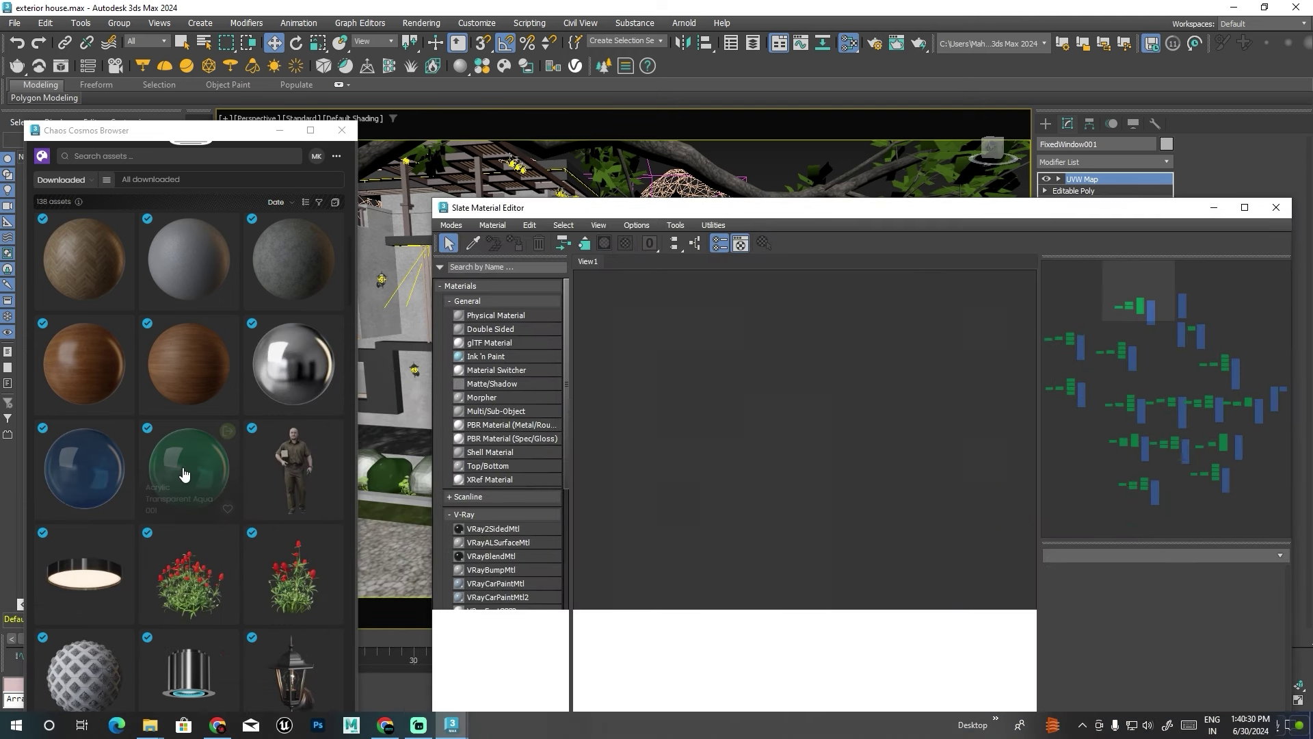
pyautogui.click(338, 417)
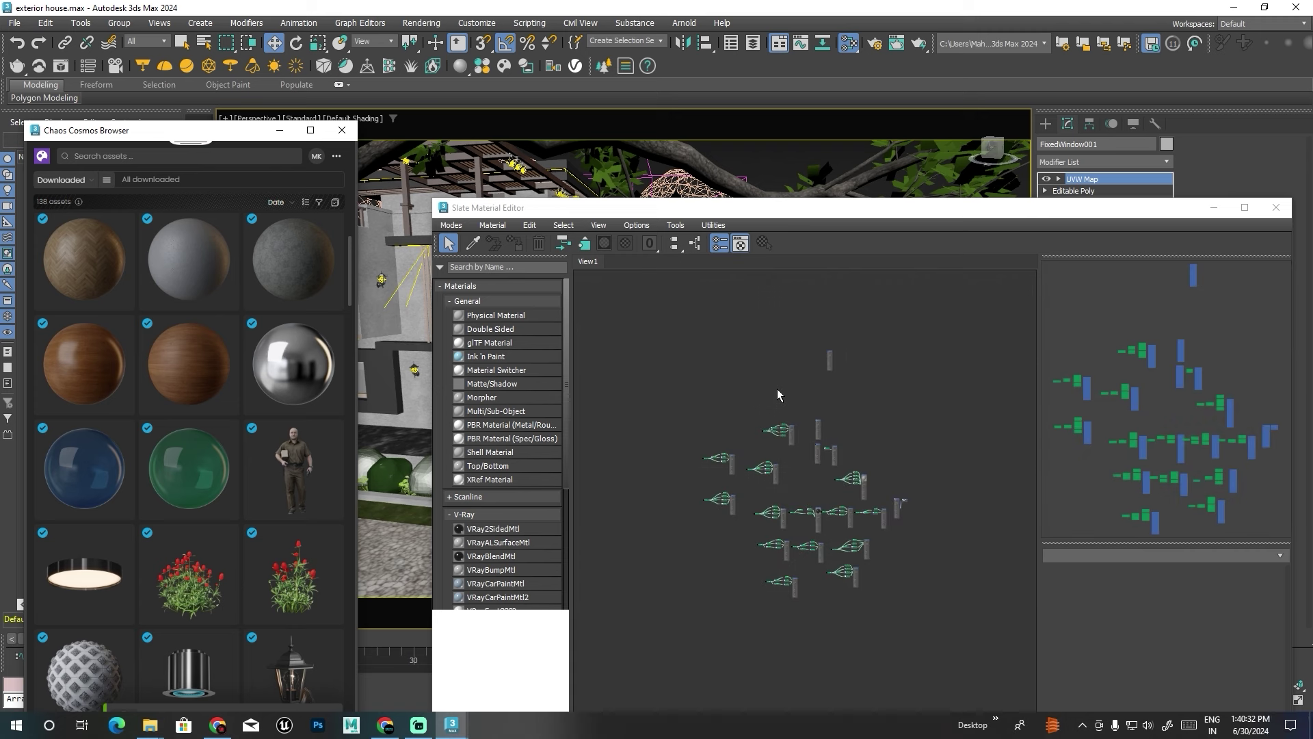
pyautogui.click(831, 356)
pyautogui.moveTo(830, 356)
pyautogui.mouseDown()
pyautogui.moveTo(849, 420)
pyautogui.moveTo(819, 410)
pyautogui.mouseUp()
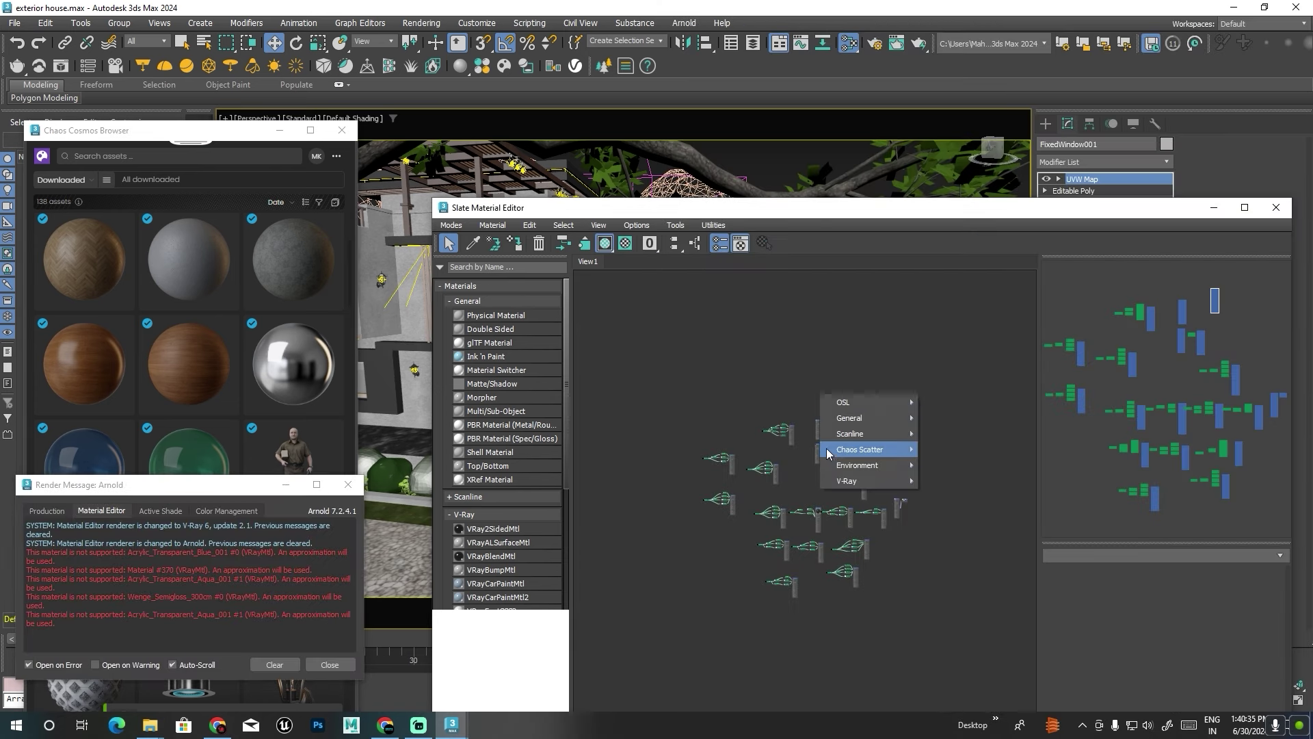
pyautogui.click(757, 363)
pyautogui.moveTo(803, 219); pyautogui.dragTo(966, 238)
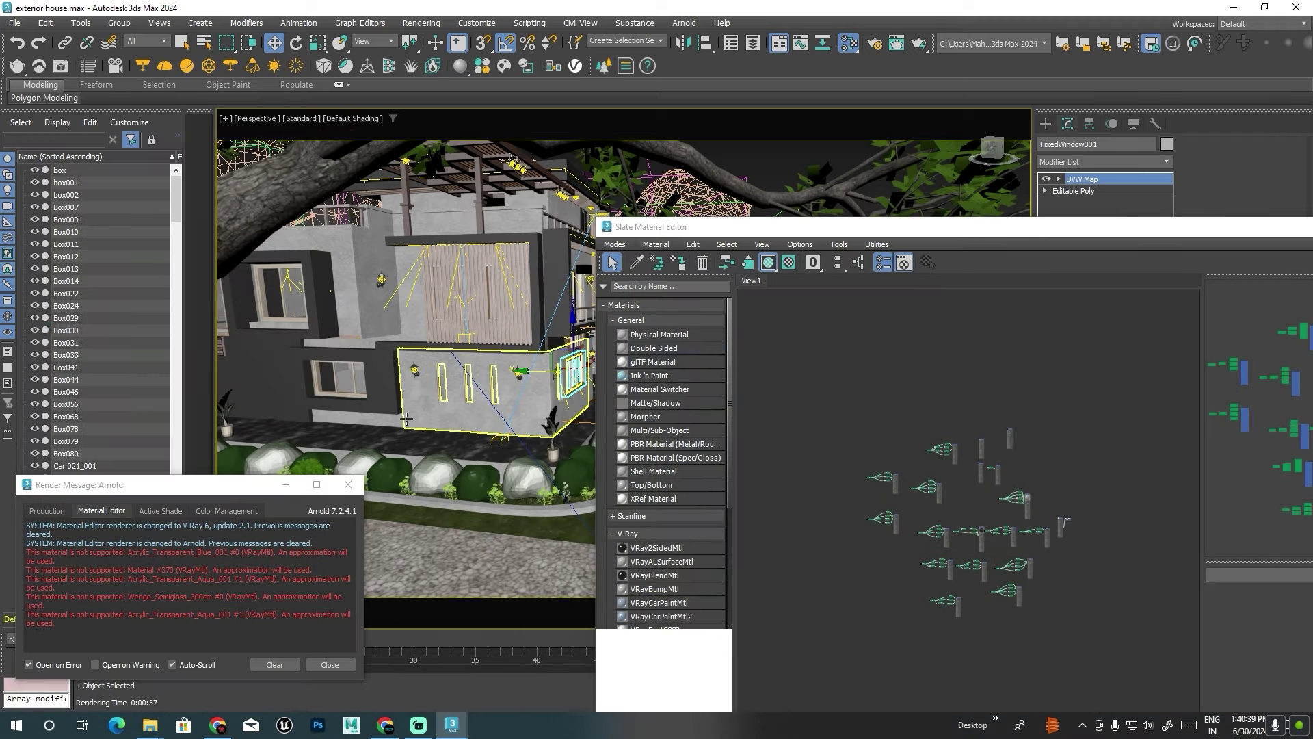
# Select the house's glass windows, including the upper and left windows.
pyautogui.keyDown('alt'); pyautogui.moveTo(383, 438); pyautogui.dragTo(456, 398, button='middle'); pyautogui.keyUp('alt')
pyautogui.scroll(3, 455, 398)
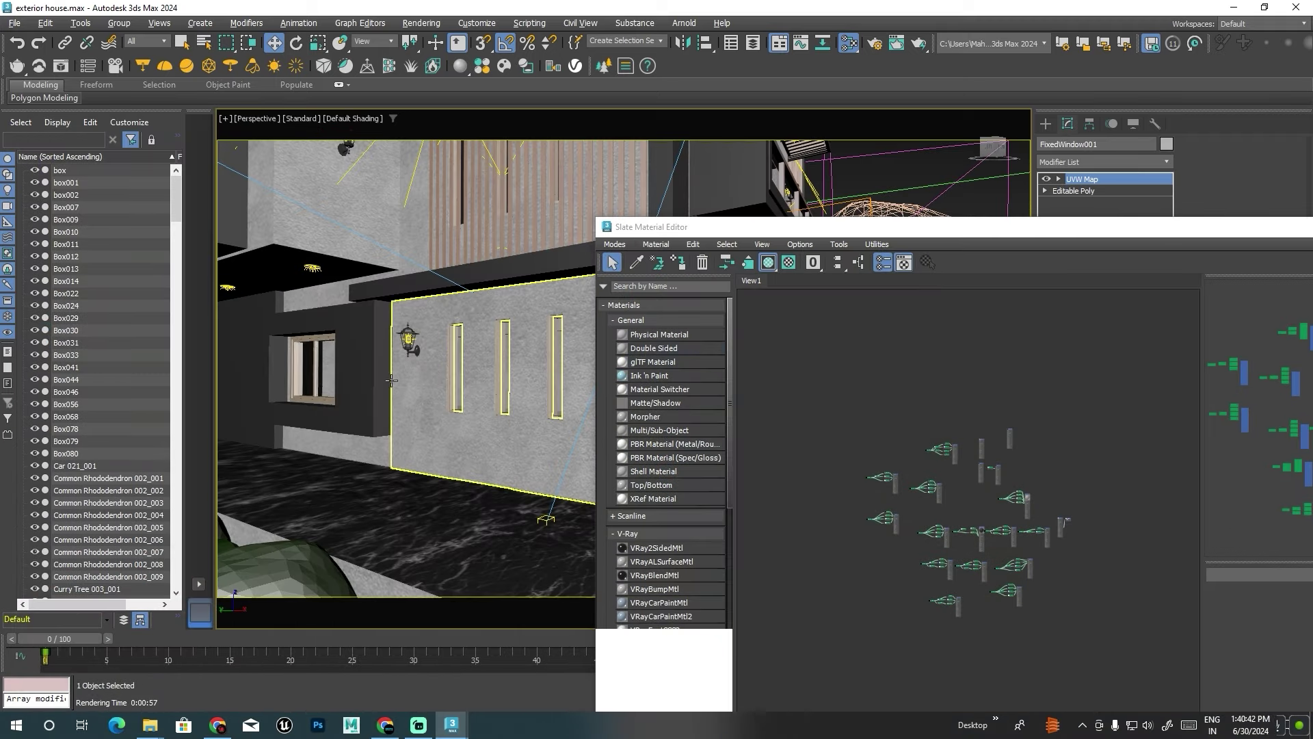
pyautogui.keyDown('ctrl'); pyautogui.click(355, 379); pyautogui.keyUp('ctrl')
pyautogui.scroll(-1, 369, 387)
pyautogui.scroll(2, 370, 387)
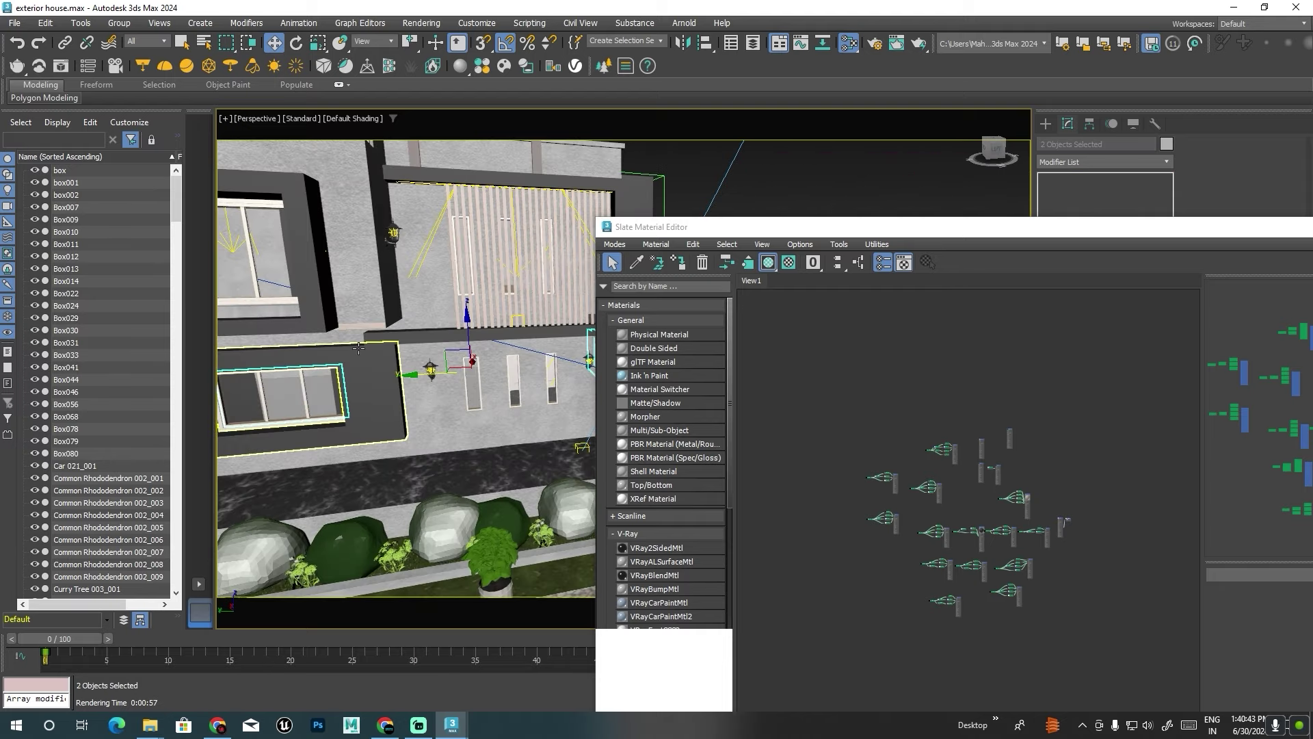
pyautogui.scroll(-5, 369, 387)
pyautogui.scroll(6, 369, 387)
pyautogui.scroll(-1, 375, 262)
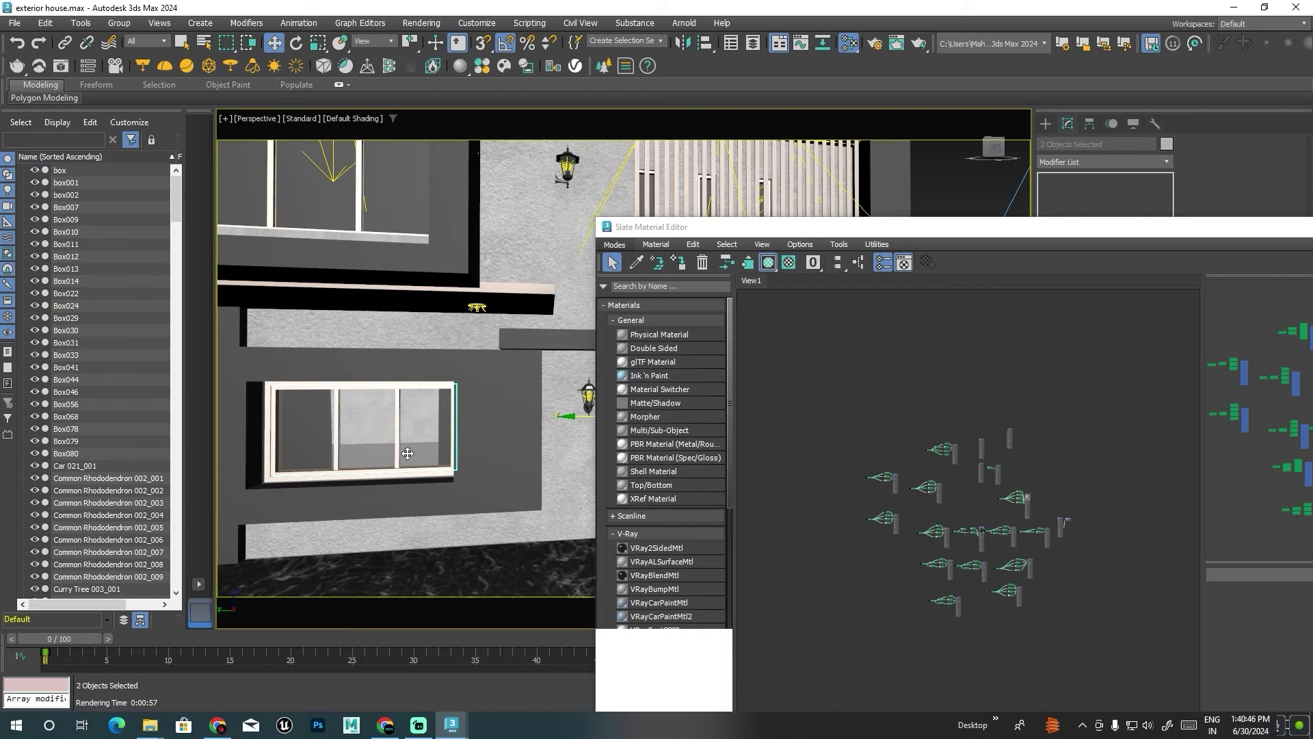
pyautogui.keyDown('ctrl'); pyautogui.click(409, 219); pyautogui.keyUp('ctrl')
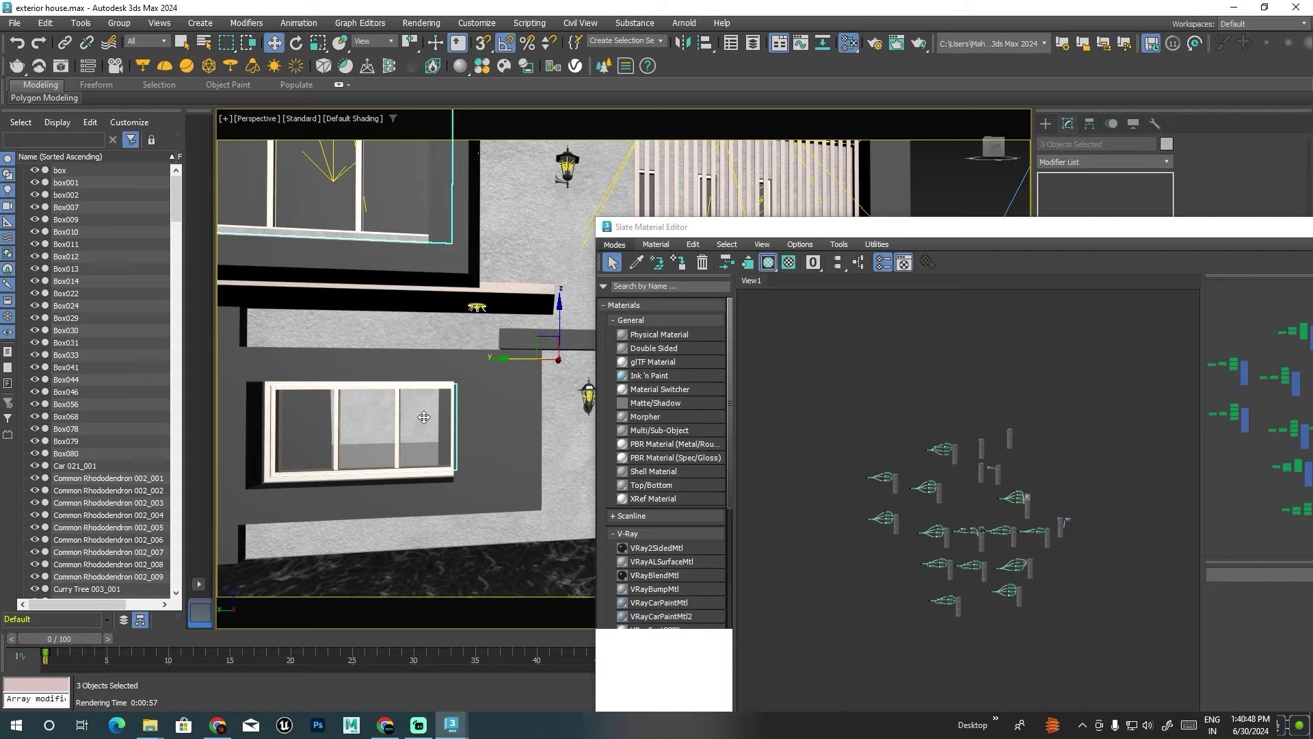
pyautogui.scroll(-4, 417, 419)
pyautogui.keyDown('ctrl'); pyautogui.click(259, 342); pyautogui.keyUp('ctrl')
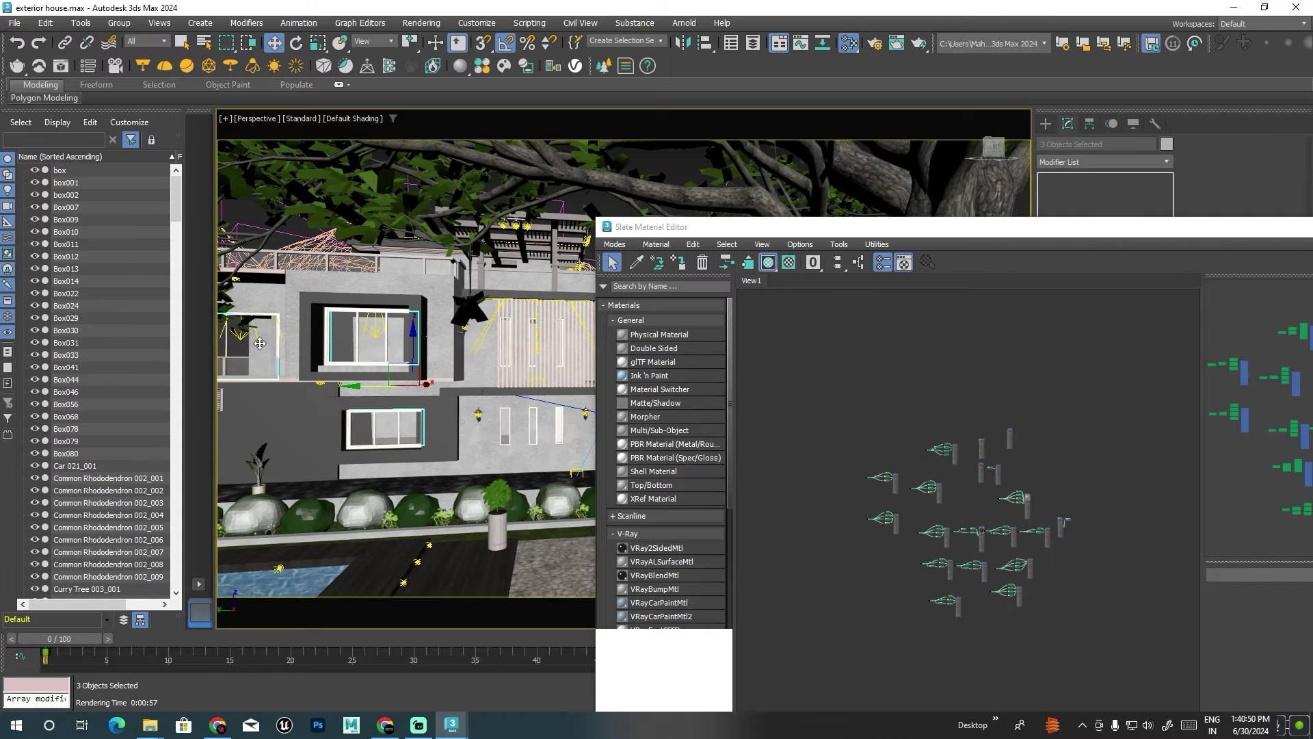
pyautogui.keyDown('alt'); pyautogui.moveTo(258, 343); pyautogui.dragTo(434, 336, button='middle'); pyautogui.keyUp('alt')
pyautogui.scroll(3, 433, 335)
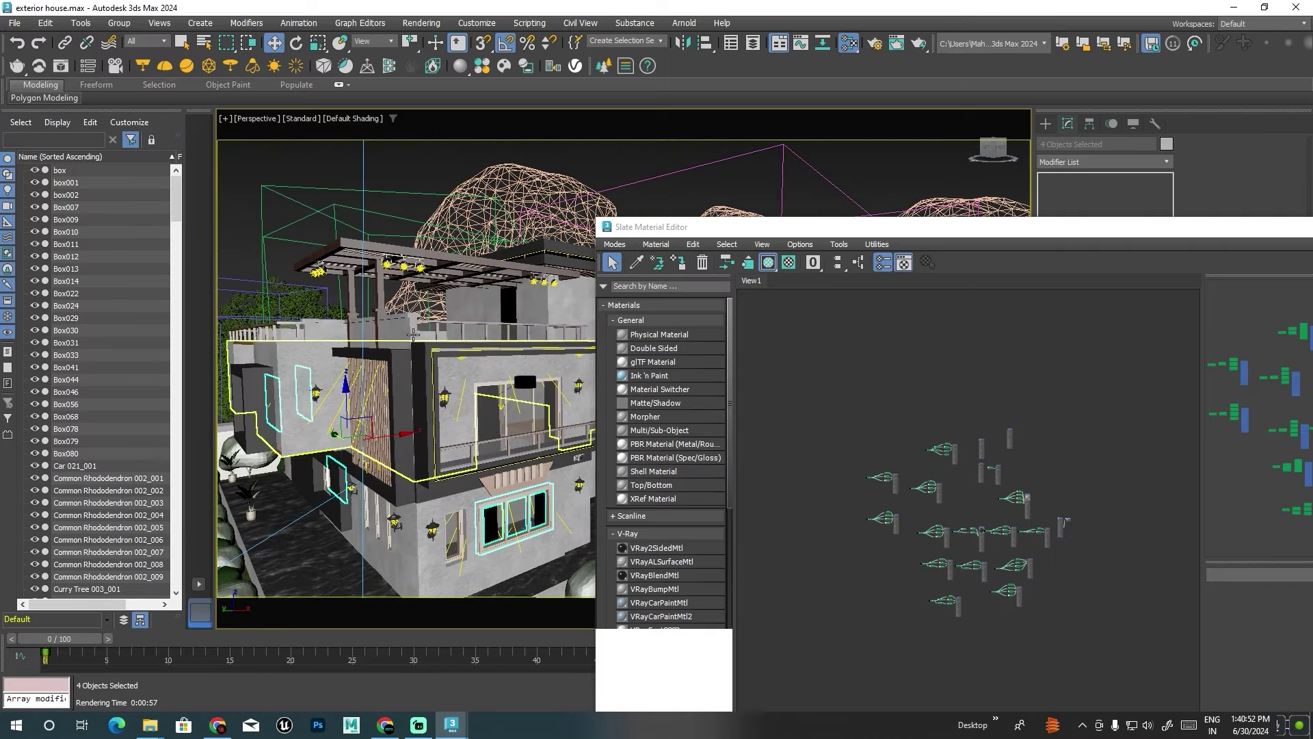
# Add the balcony railing glass, lower railings and remaining facade windows to the selection.
pyautogui.keyDown('ctrl'); pyautogui.click(434, 332); pyautogui.keyUp('ctrl')
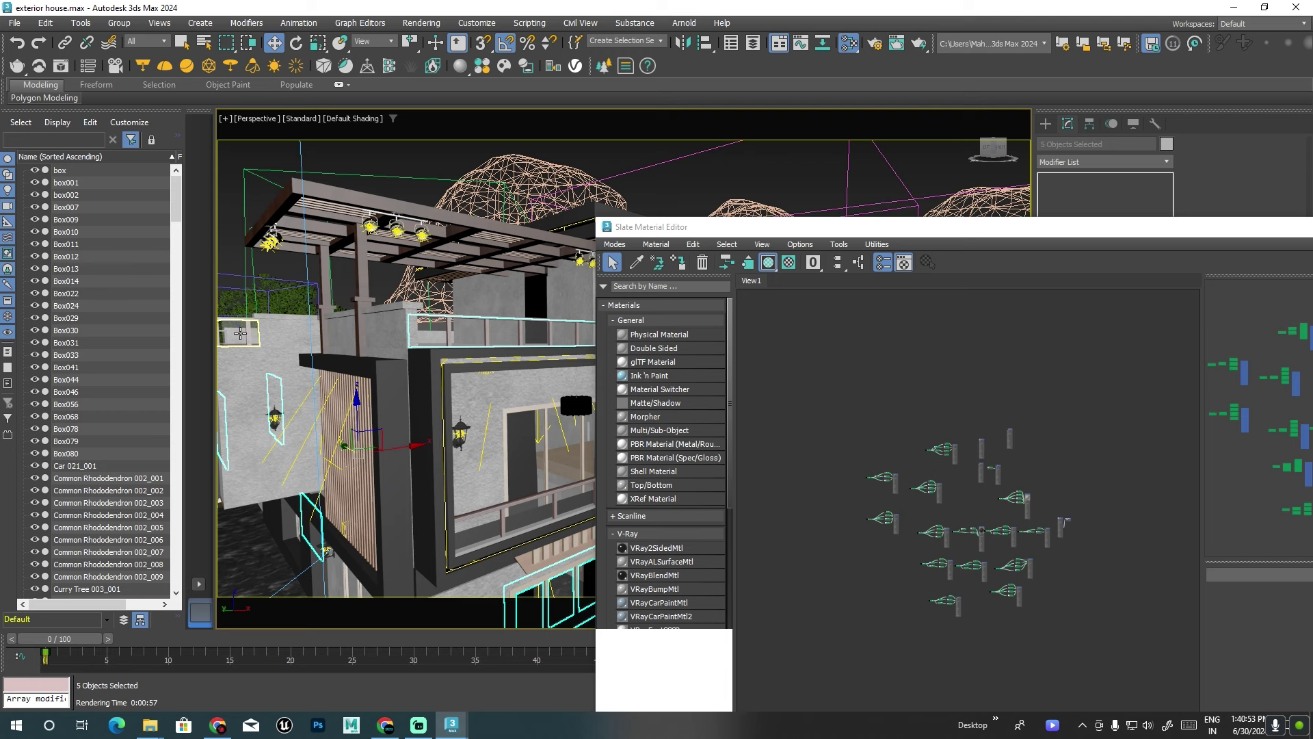
pyautogui.keyDown('ctrl'); pyautogui.click(496, 528); pyautogui.keyUp('ctrl')
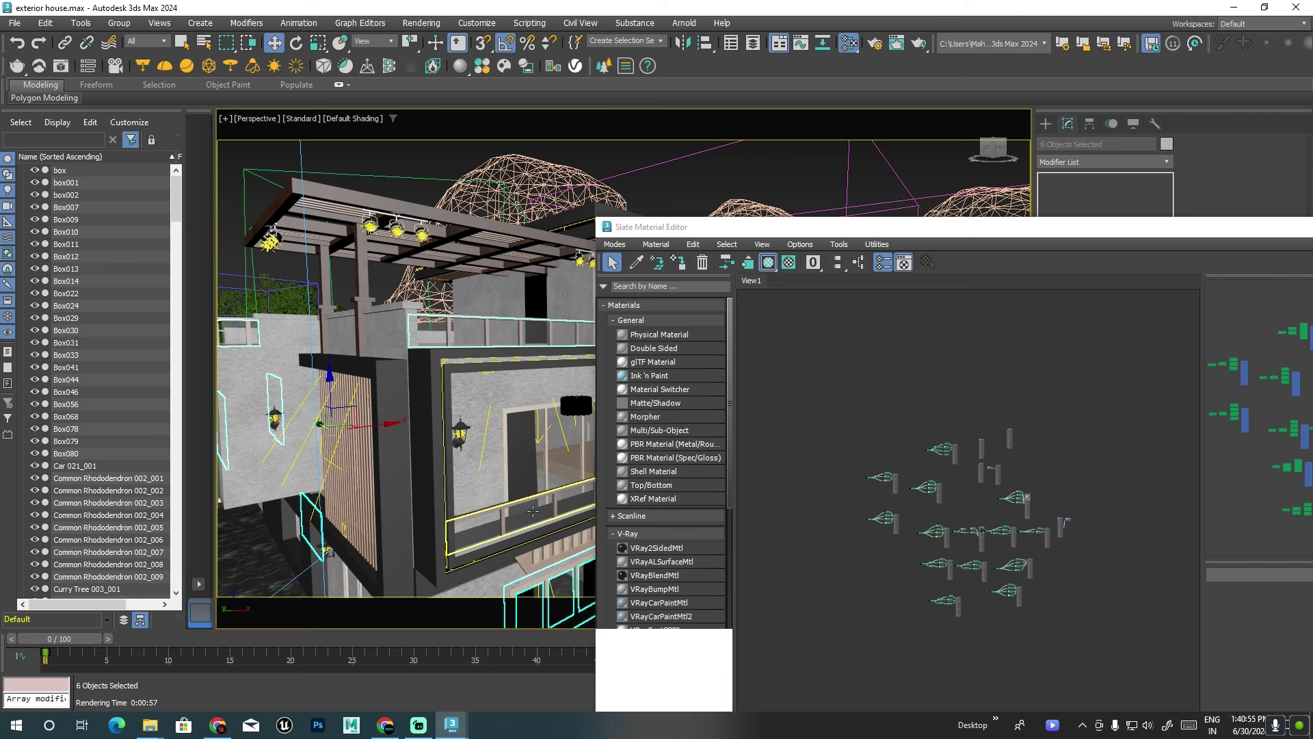
pyautogui.keyDown('alt'); pyautogui.moveTo(533, 510); pyautogui.dragTo(438, 519, button='middle'); pyautogui.keyUp('alt')
pyautogui.keyDown('ctrl'); pyautogui.click(438, 520); pyautogui.keyUp('ctrl')
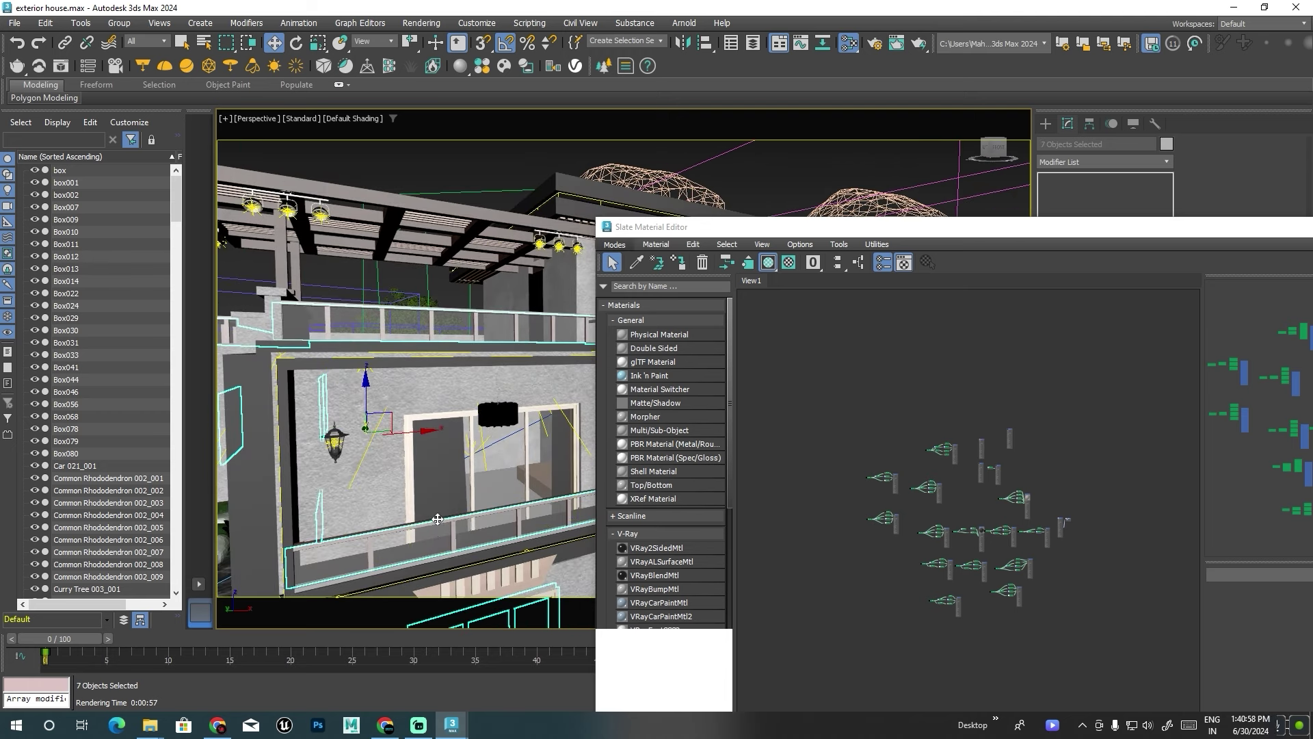
pyautogui.keyDown('ctrl'); pyautogui.click(438, 519); pyautogui.keyUp('ctrl')
pyautogui.scroll(-5, 479, 438)
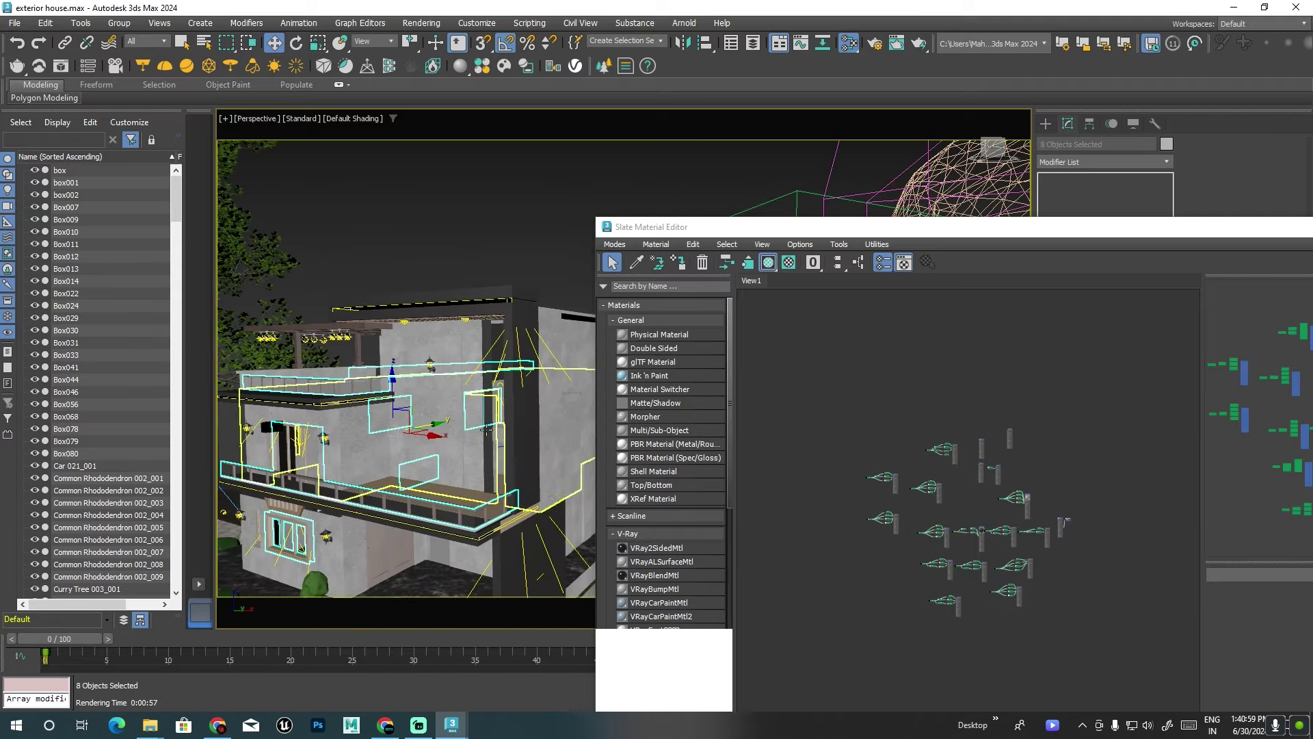
pyautogui.keyDown('ctrl'); pyautogui.click(487, 429); pyautogui.keyUp('ctrl')
pyautogui.scroll(-3, 479, 472)
pyautogui.scroll(-3, 475, 501)
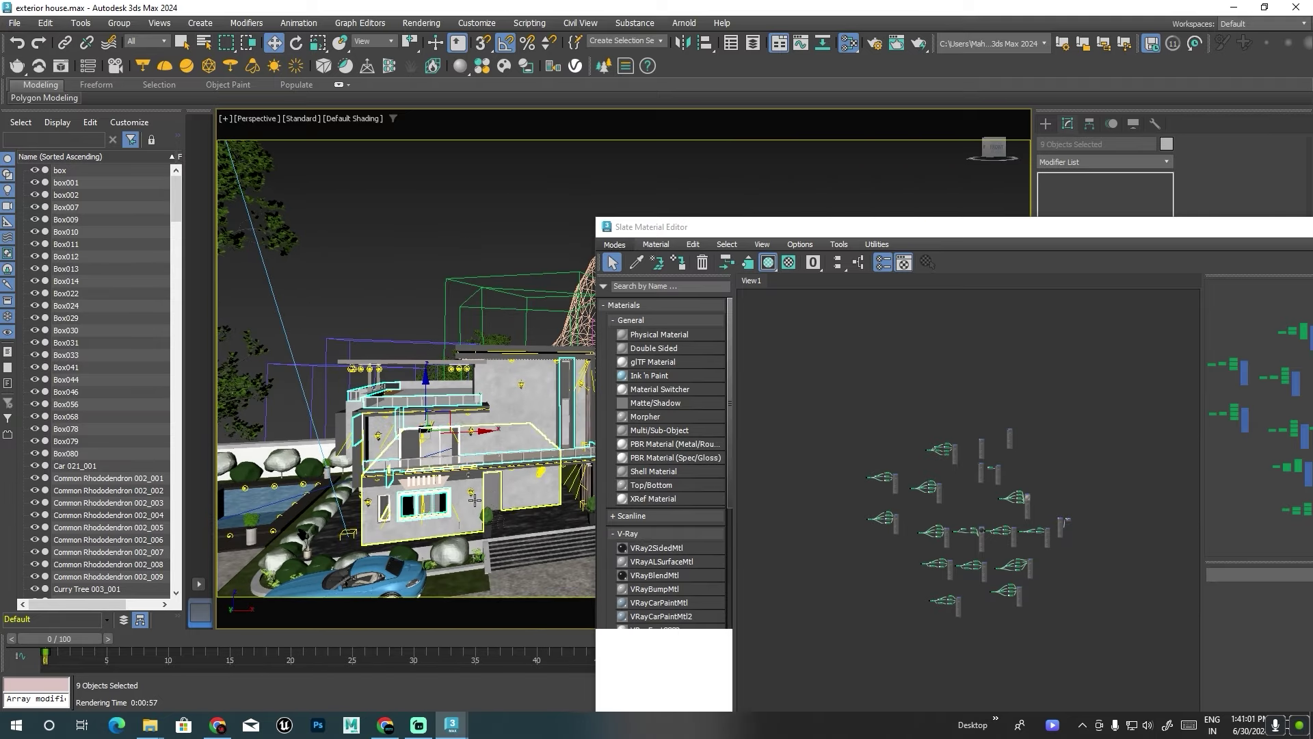
pyautogui.scroll(5, 475, 500)
pyautogui.keyDown('ctrl'); pyautogui.click(306, 519); pyautogui.keyUp('ctrl')
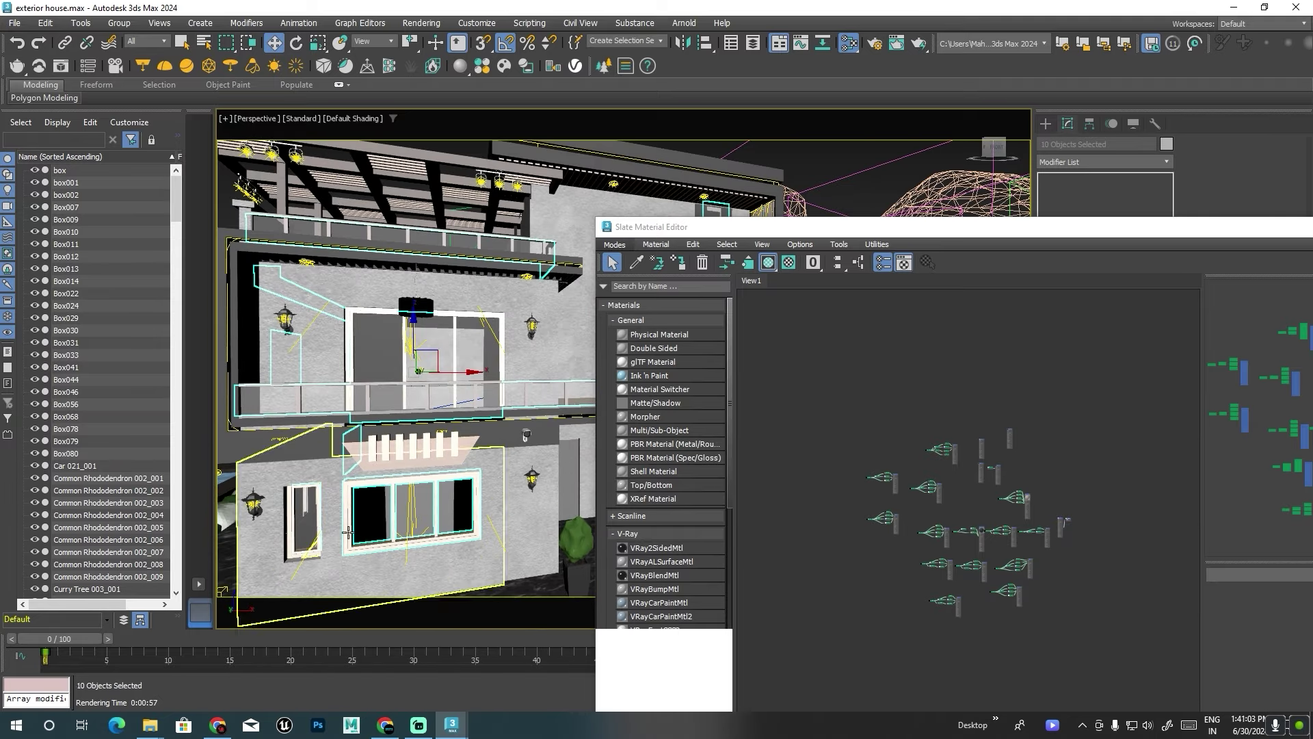
pyautogui.keyDown('alt'); pyautogui.moveTo(306, 519); pyautogui.dragTo(405, 488, button='middle'); pyautogui.keyUp('alt')
pyautogui.keyDown('ctrl'); pyautogui.click(406, 488); pyautogui.keyUp('ctrl')
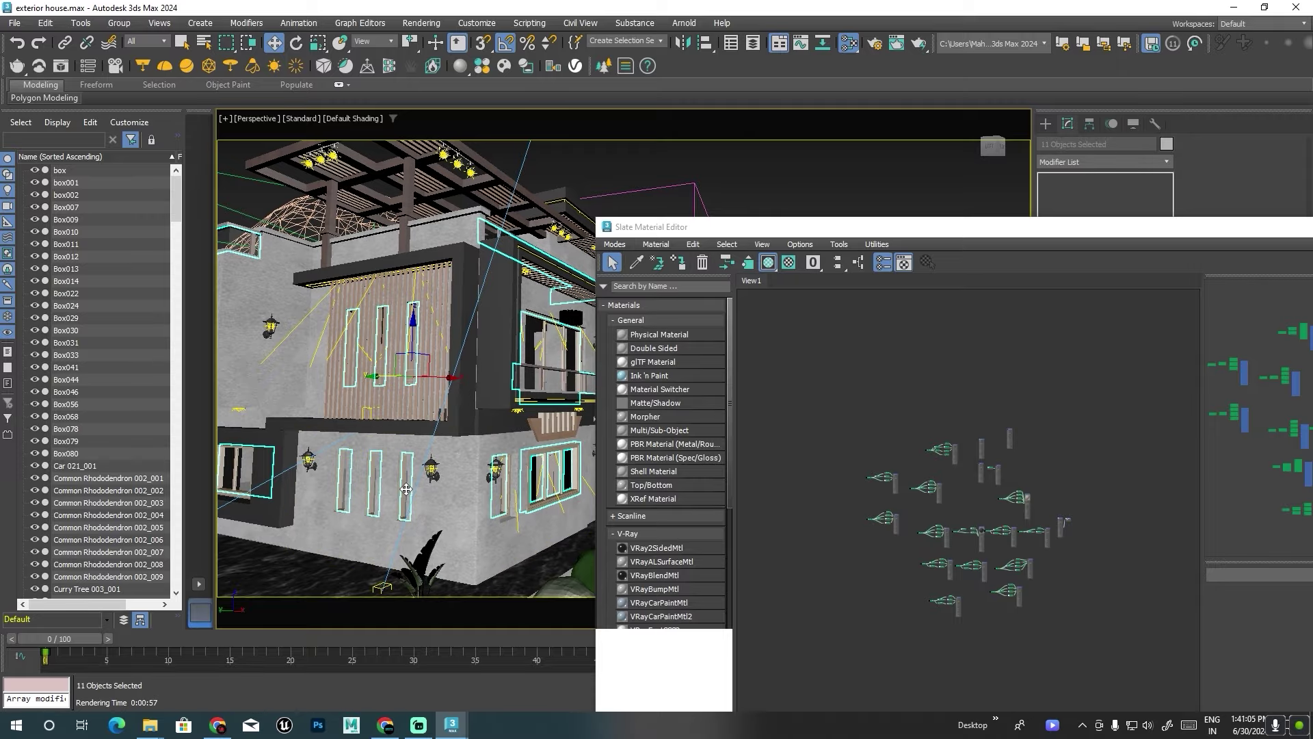
pyautogui.scroll(-5, 390, 495)
pyautogui.scroll(2, 376, 502)
pyautogui.keyDown('alt'); pyautogui.moveTo(373, 506); pyautogui.dragTo(479, 444, button='middle'); pyautogui.keyUp('alt')
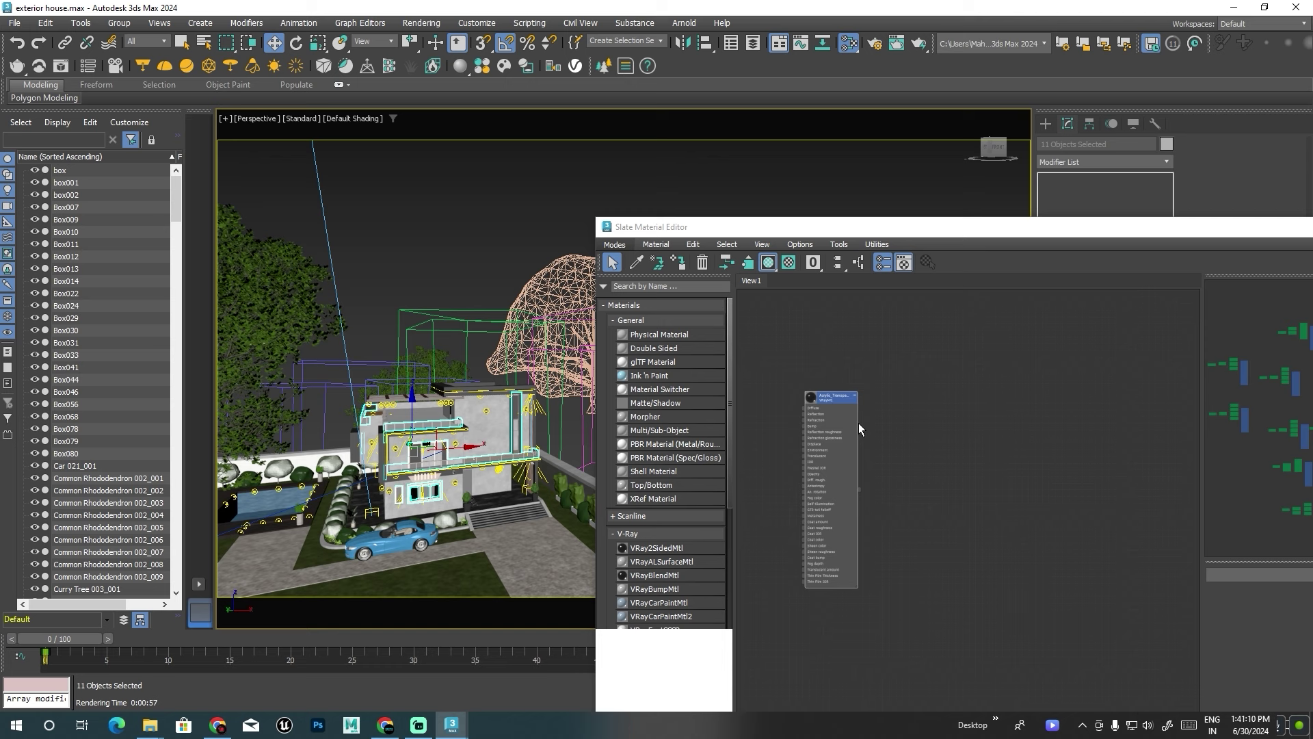
# Desaturate Acrylic_Transparent_Aqua_001's refraction colour to near-white and check its reflection colour.
pyautogui.doubleClick(831, 396)
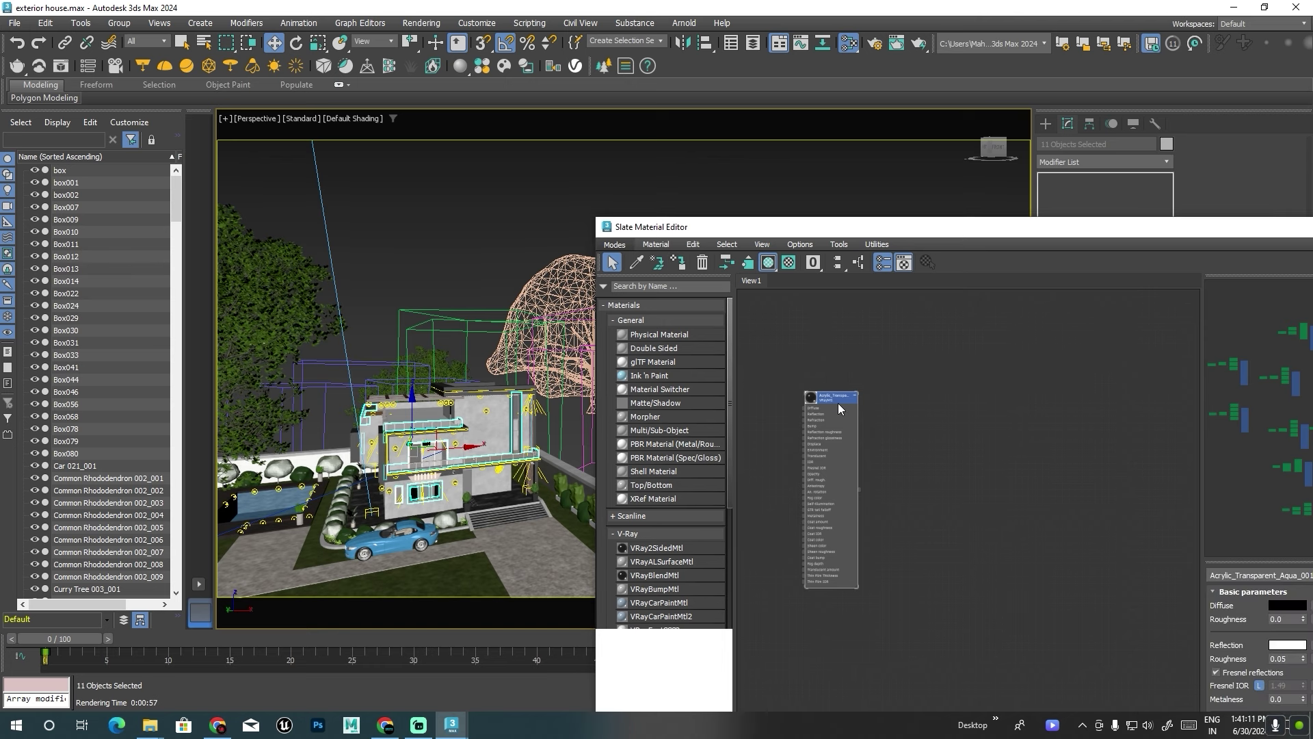
pyautogui.moveTo(880, 227); pyautogui.dragTo(580, 153)
pyautogui.scroll(-2, 956, 585)
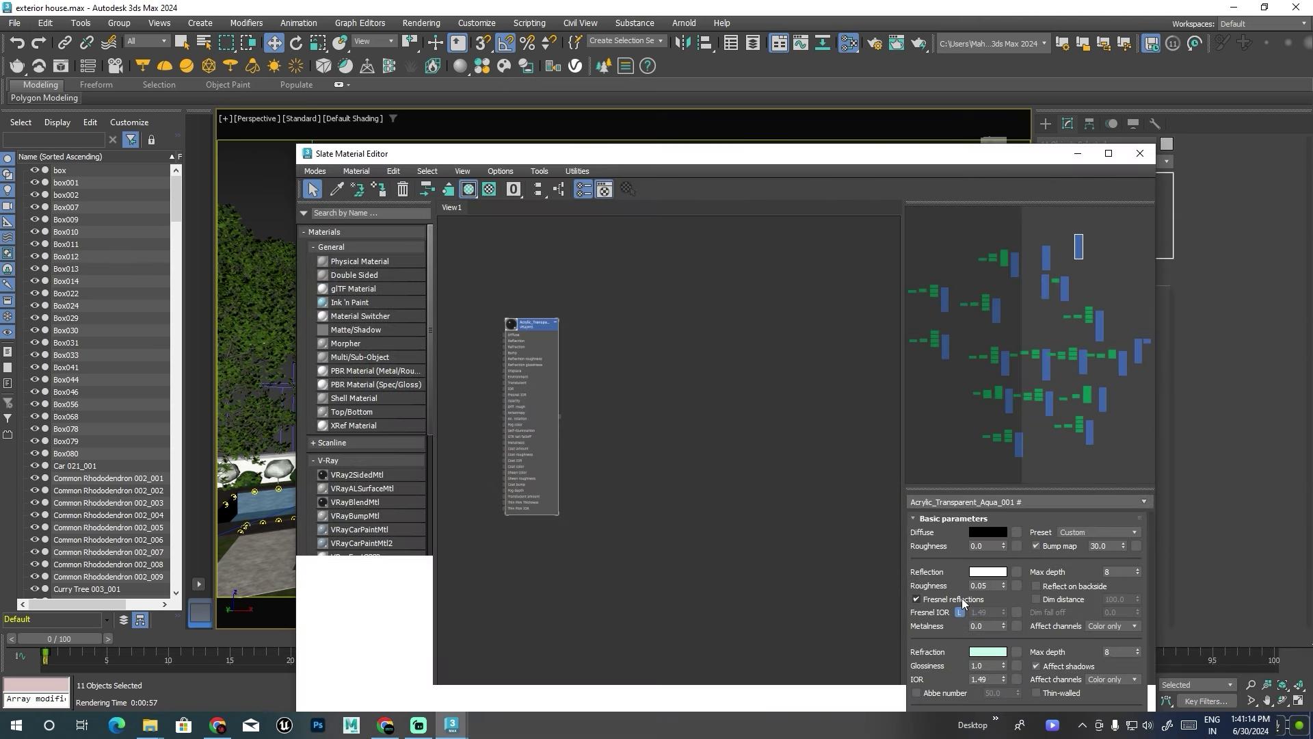
pyautogui.click(990, 610)
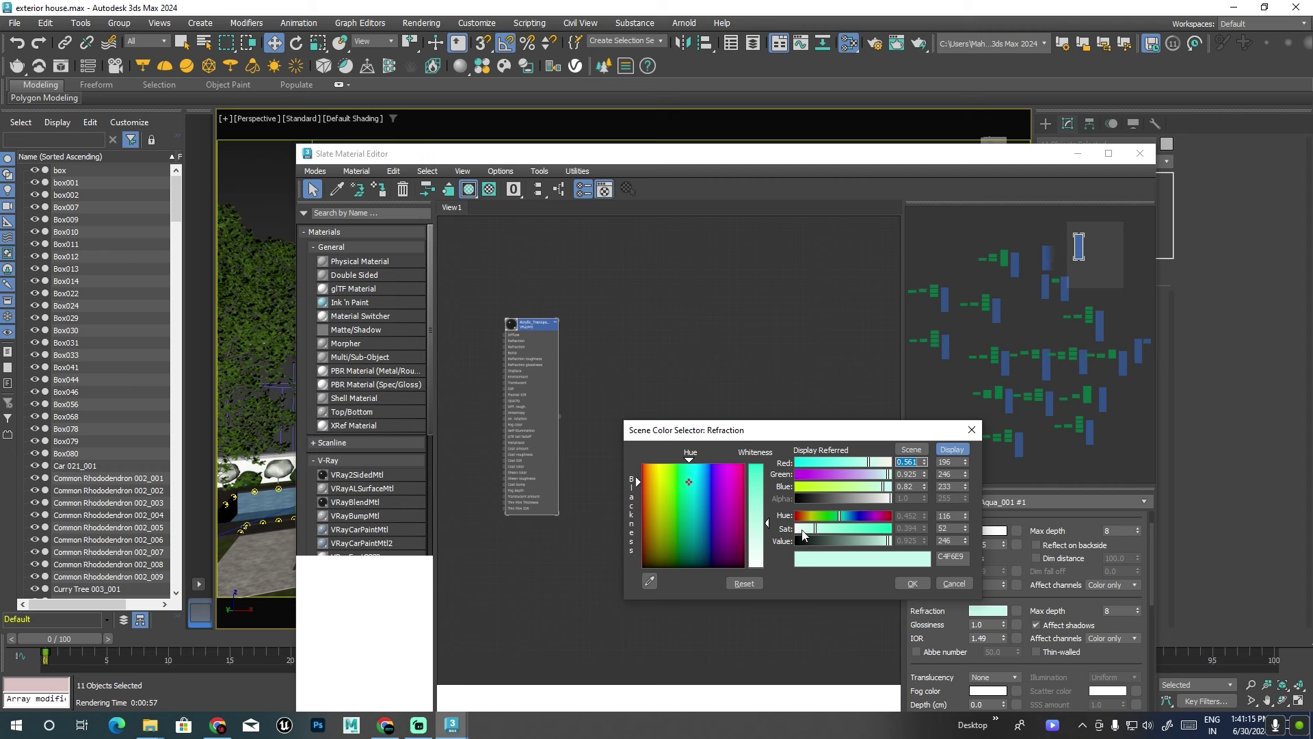
pyautogui.click(800, 530)
pyautogui.click(912, 583)
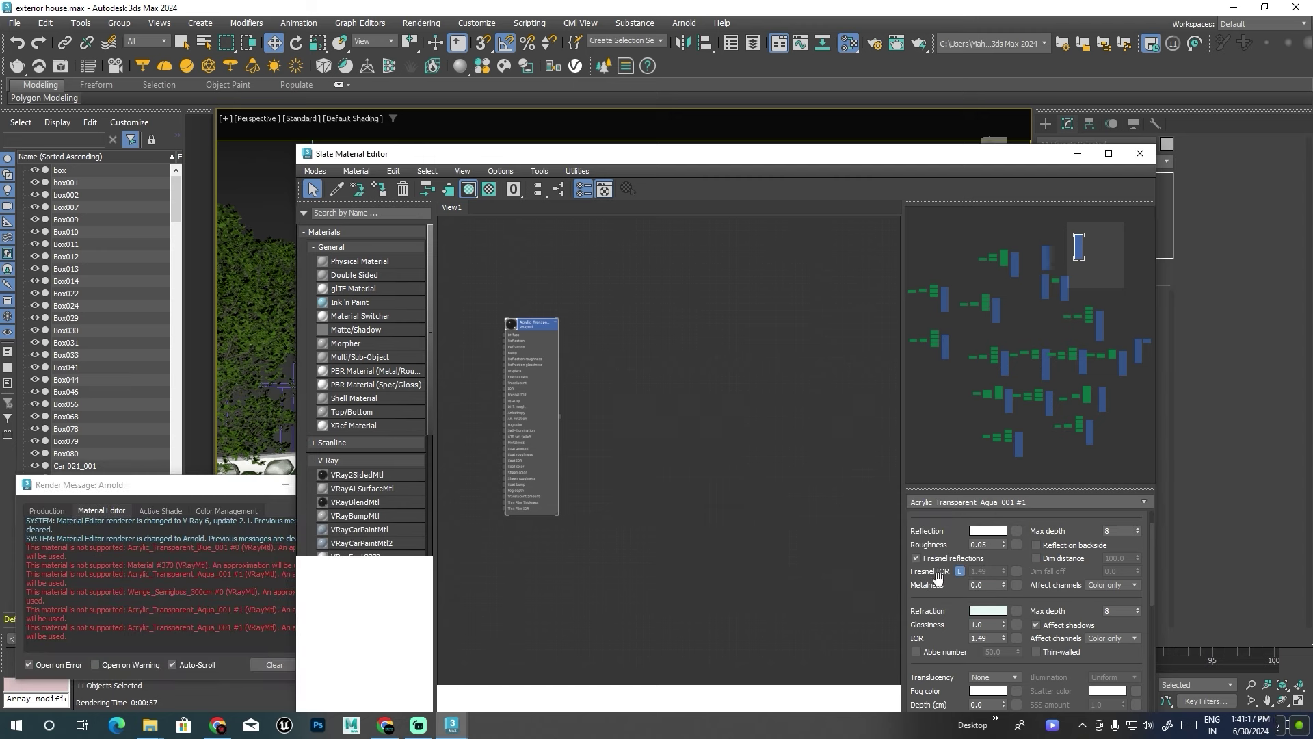
pyautogui.scroll(1, 932, 544)
pyautogui.click(988, 571)
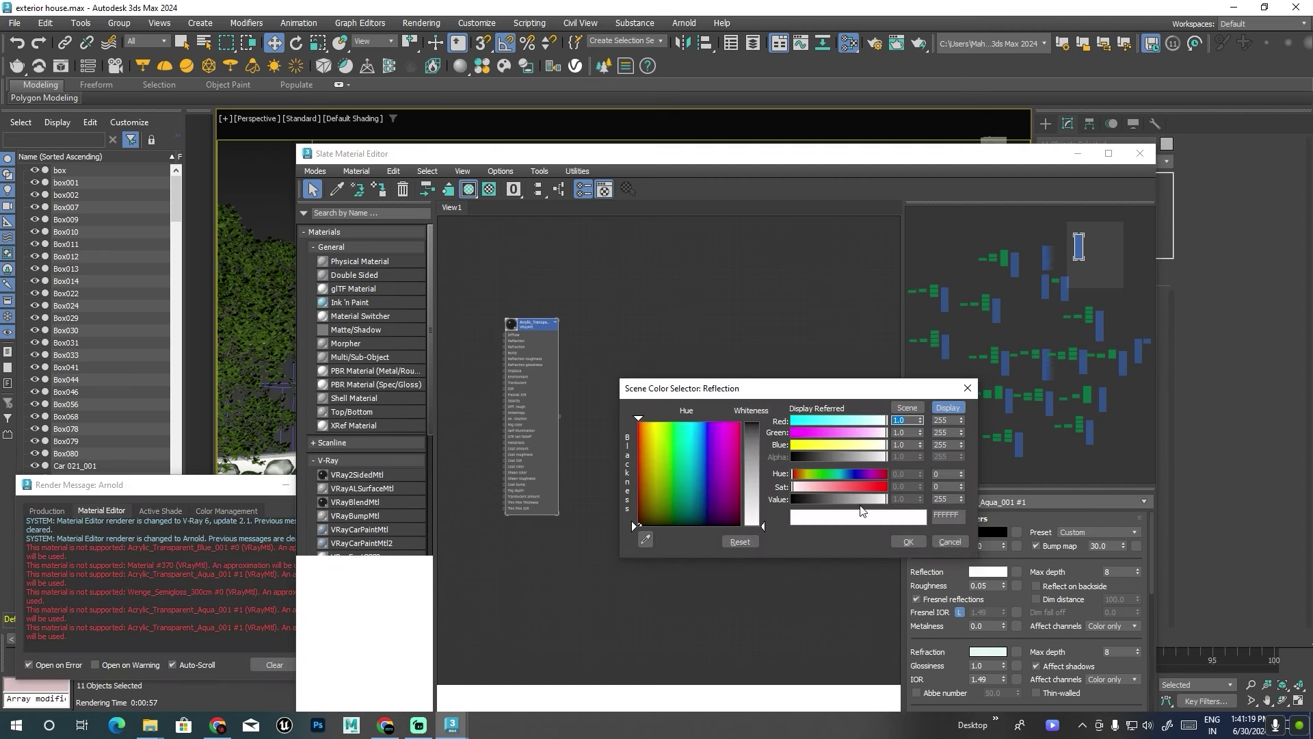
pyautogui.click(908, 541)
# Render PhysCamera001 with V-Ray with nothing selected, then close the frame buffer.
pyautogui.click(1147, 161)
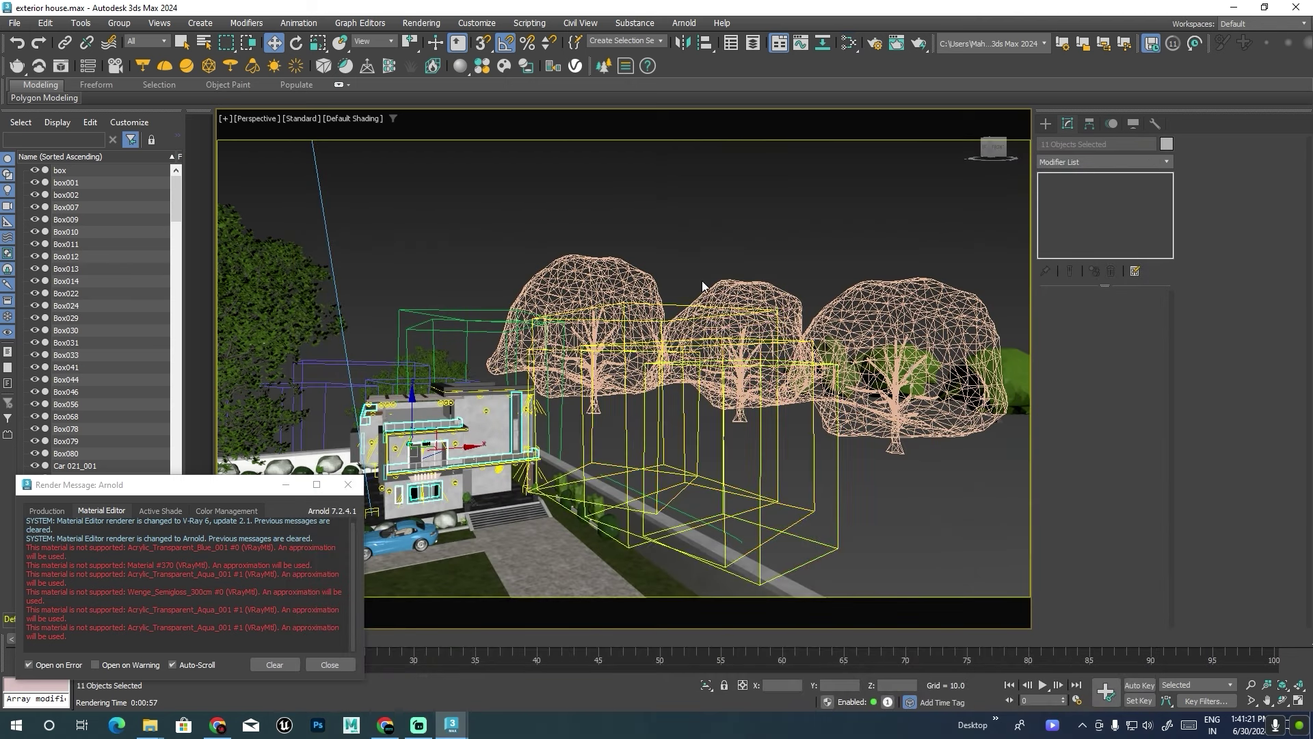
pyautogui.click(742, 234)
pyautogui.press('c')
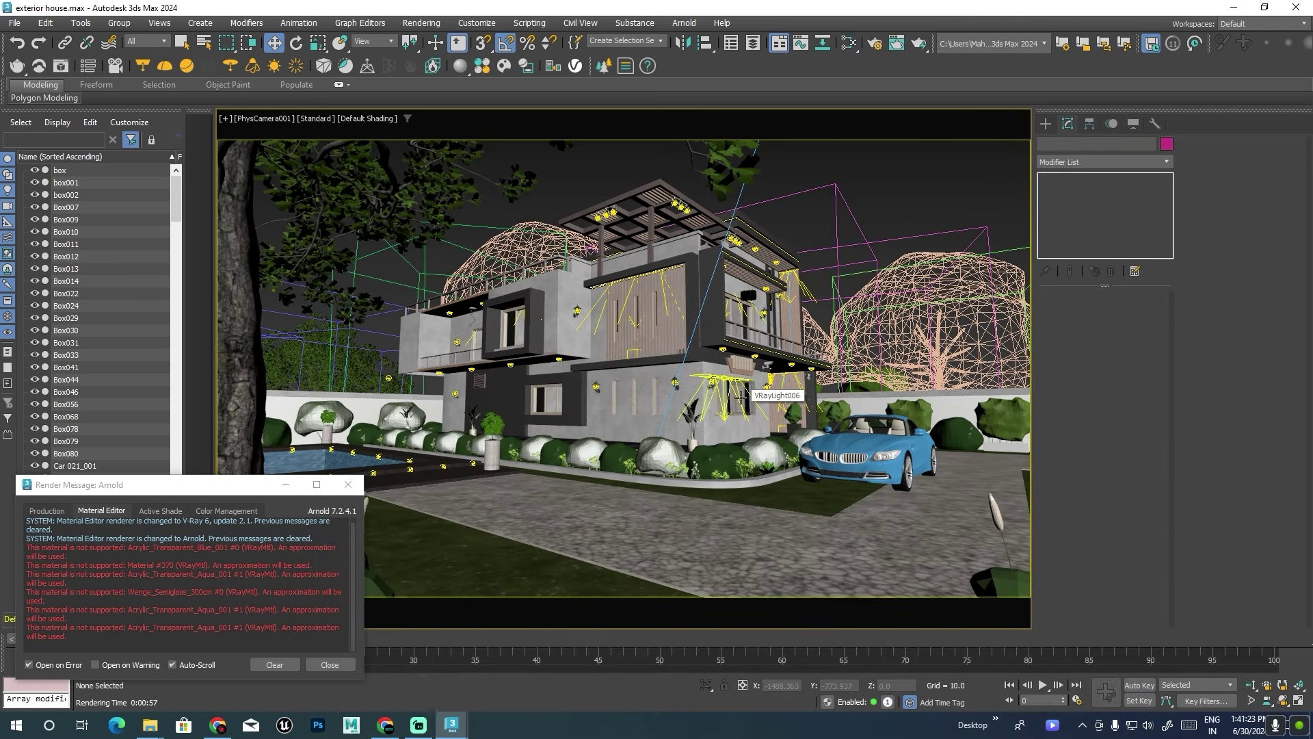
pyautogui.hotkey('shift', 'q')
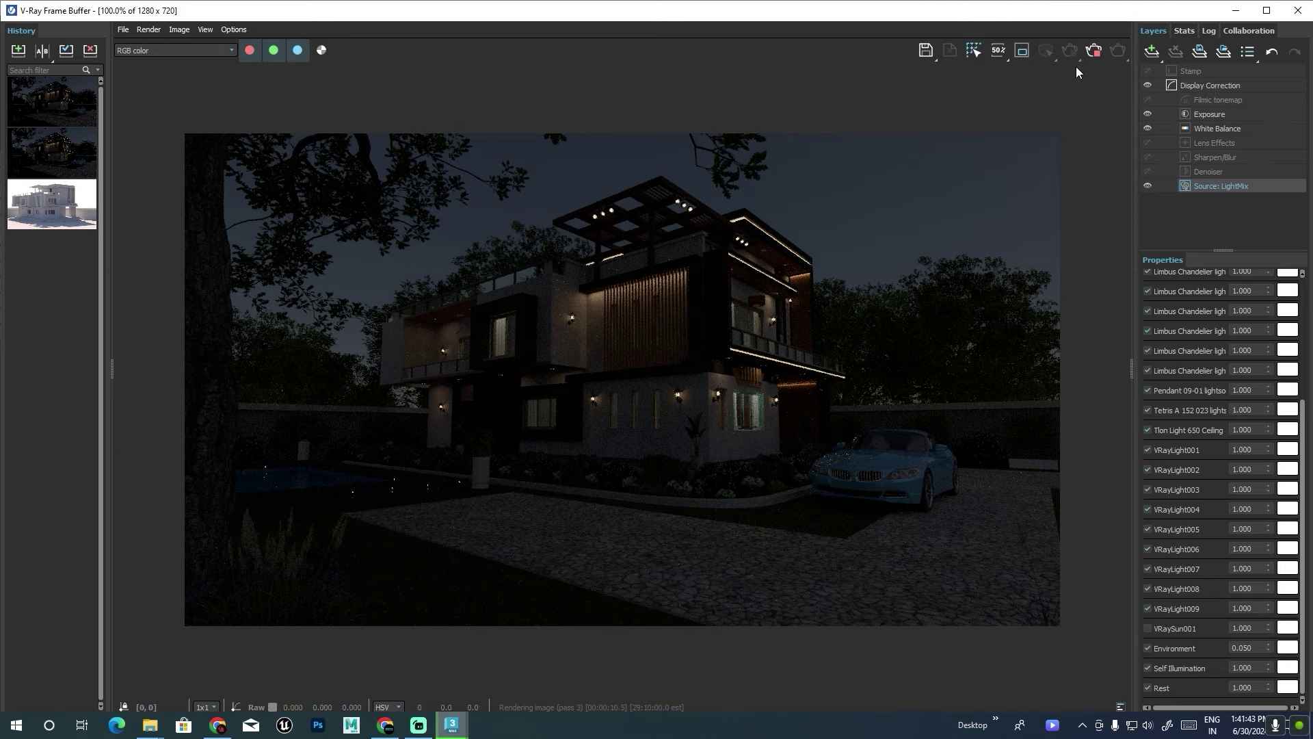
pyautogui.click(1094, 50)
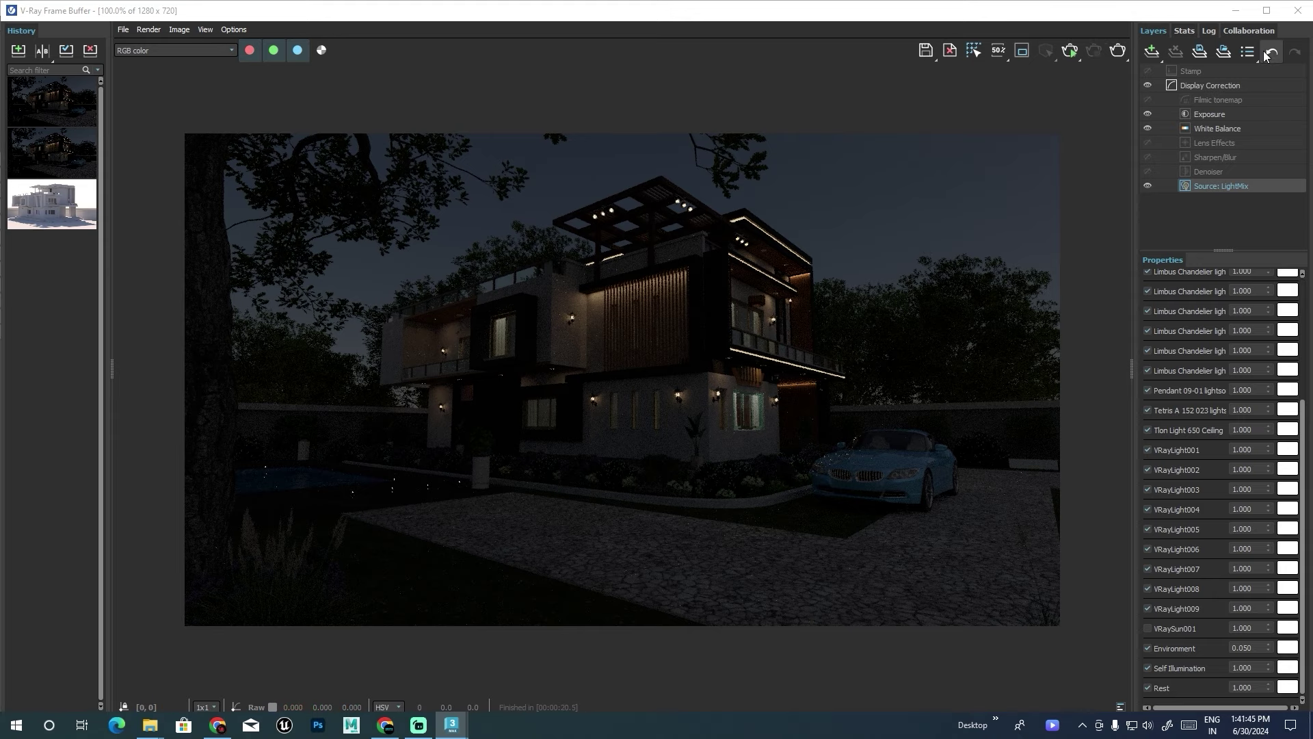
pyautogui.click(1295, 11)
# Select the FixedWindow001 window and orbit the perspective view around the house corner.
pyautogui.click(754, 387)
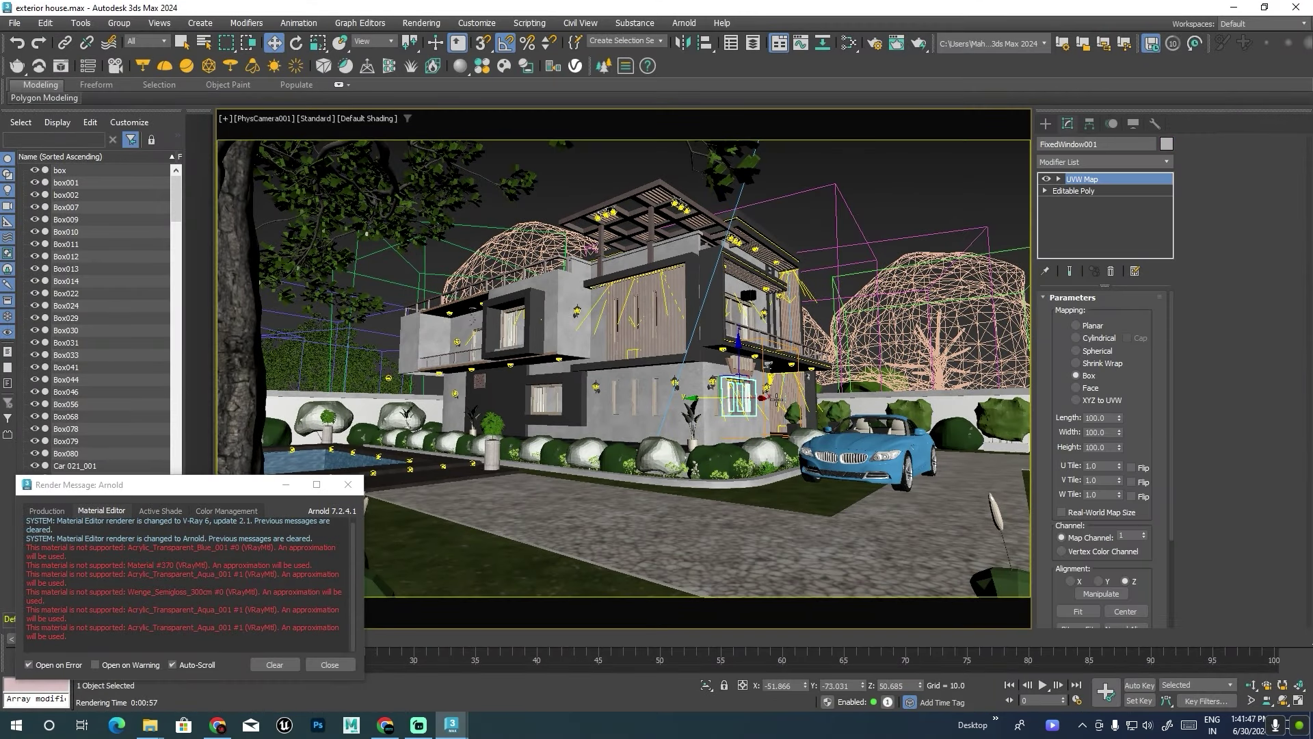
pyautogui.press('p')
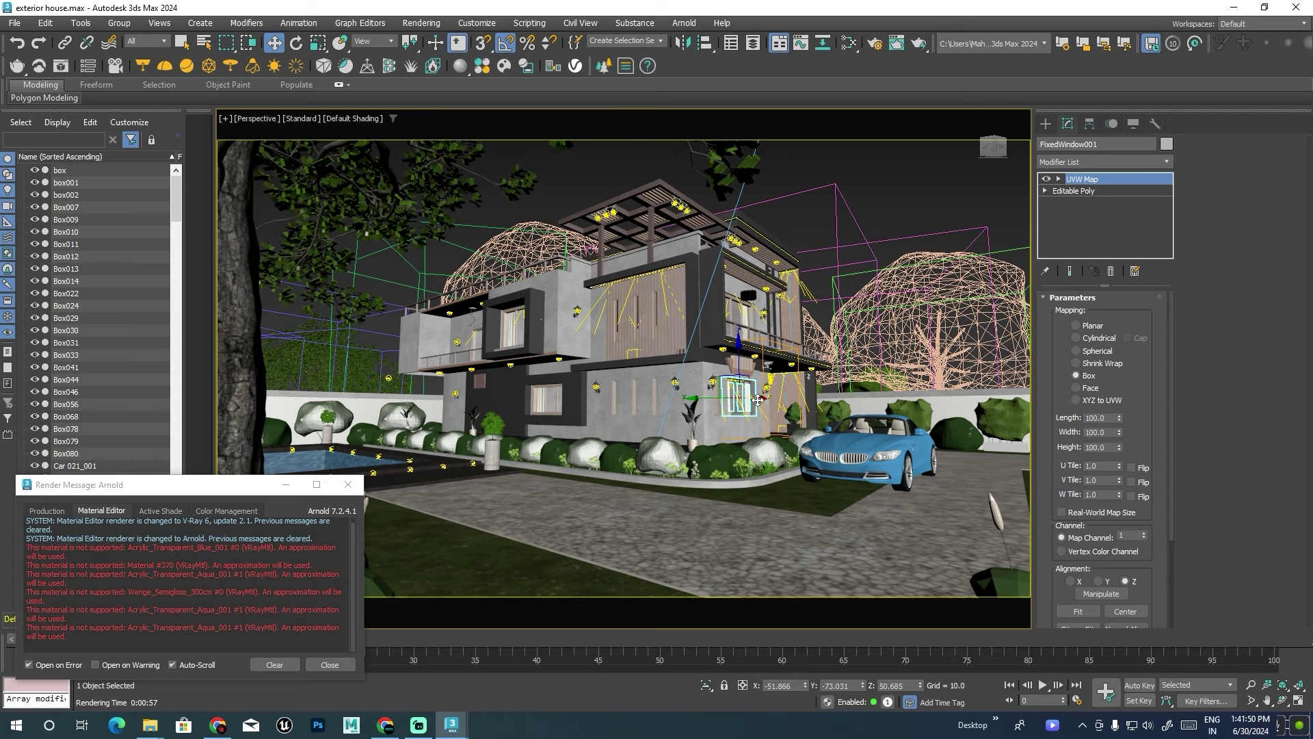
pyautogui.scroll(3, 760, 404)
pyautogui.scroll(3, 674, 428)
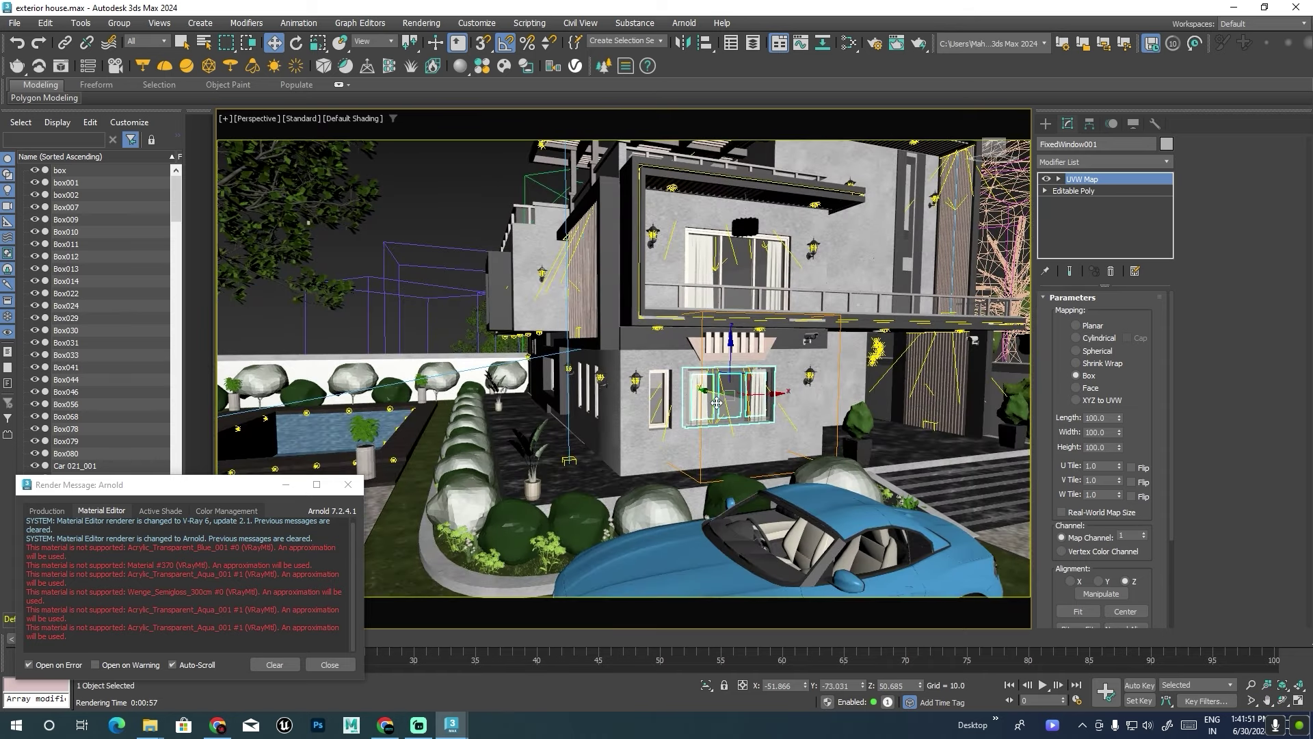
pyautogui.scroll(5, 674, 428)
pyautogui.moveTo(674, 427)
pyautogui.keyDown('alt'); pyautogui.mouseDown(button='middle')
pyautogui.moveTo(770, 340)
pyautogui.moveTo(768, 294)
pyautogui.moveTo(766, 307)
pyautogui.mouseUp(button='middle'); pyautogui.keyUp('alt')
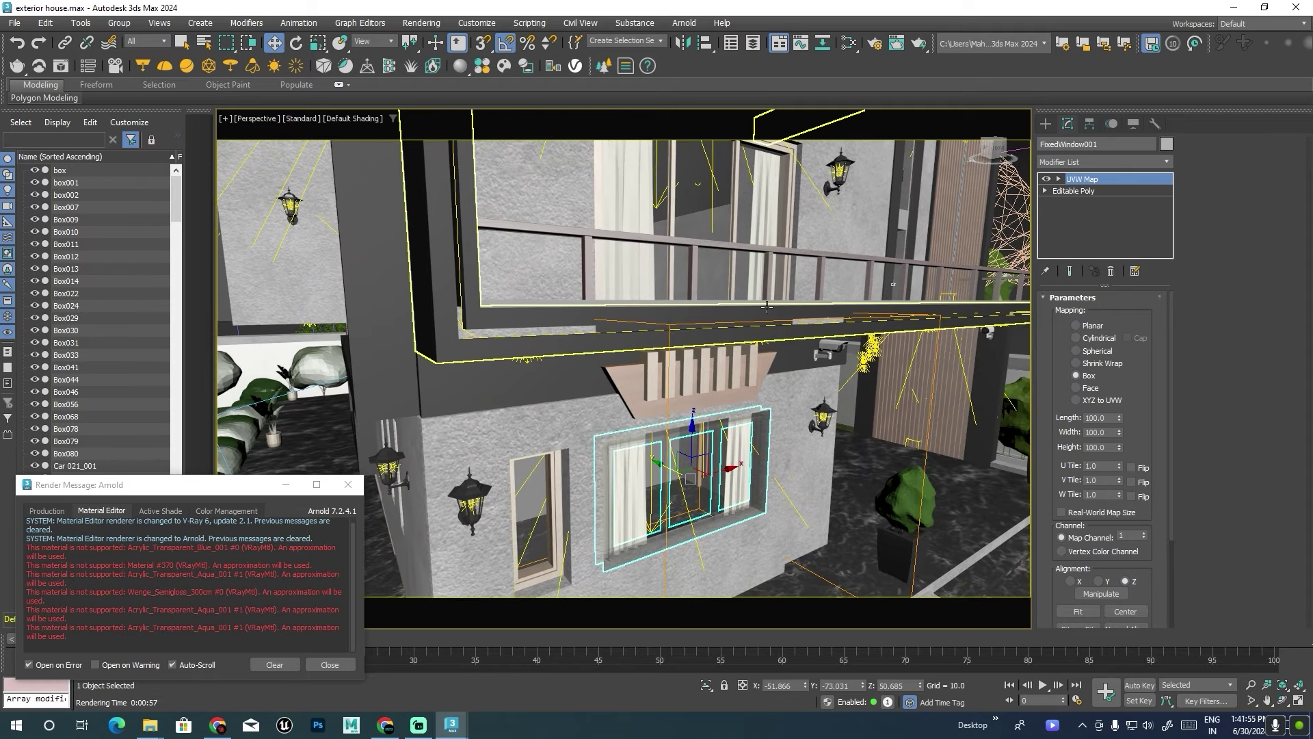
# Apply the scene's Oak_Honey wood material to the selected window.
pyautogui.press('m')
pyautogui.moveTo(669, 178); pyautogui.dragTo(1073, 187)
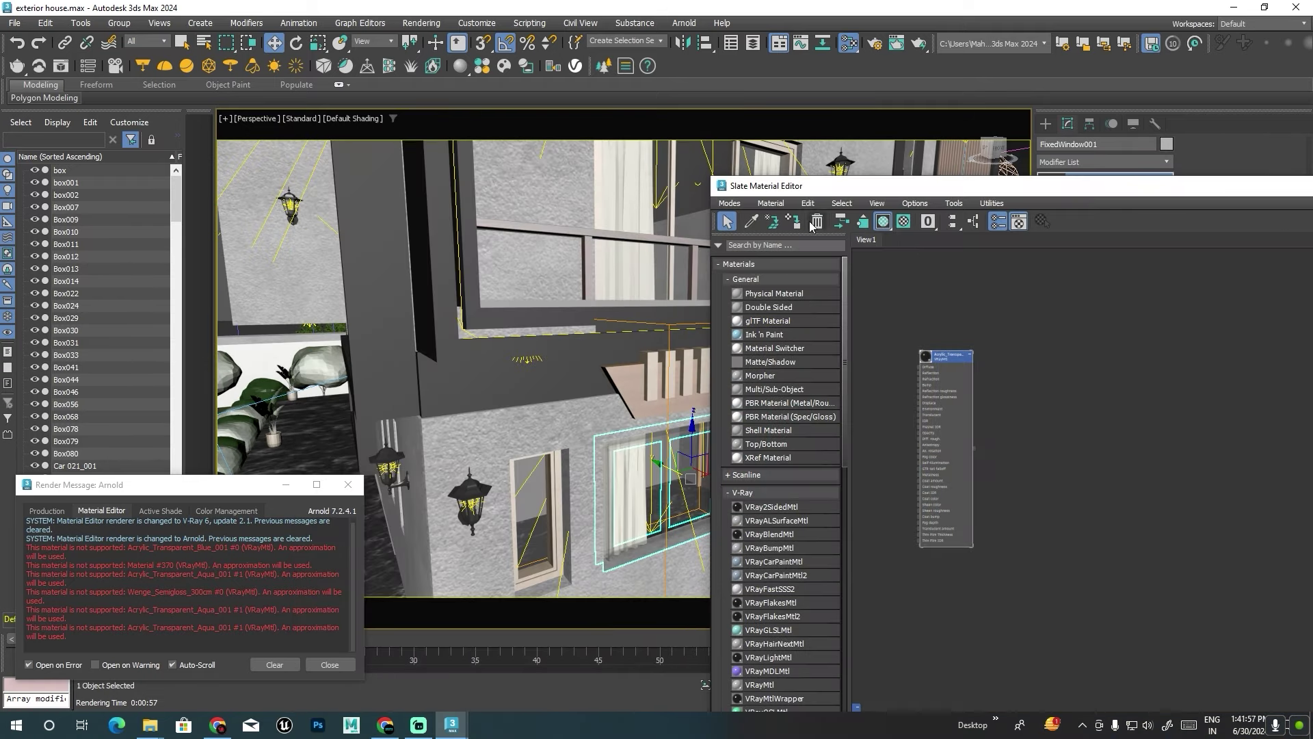
pyautogui.click(751, 221)
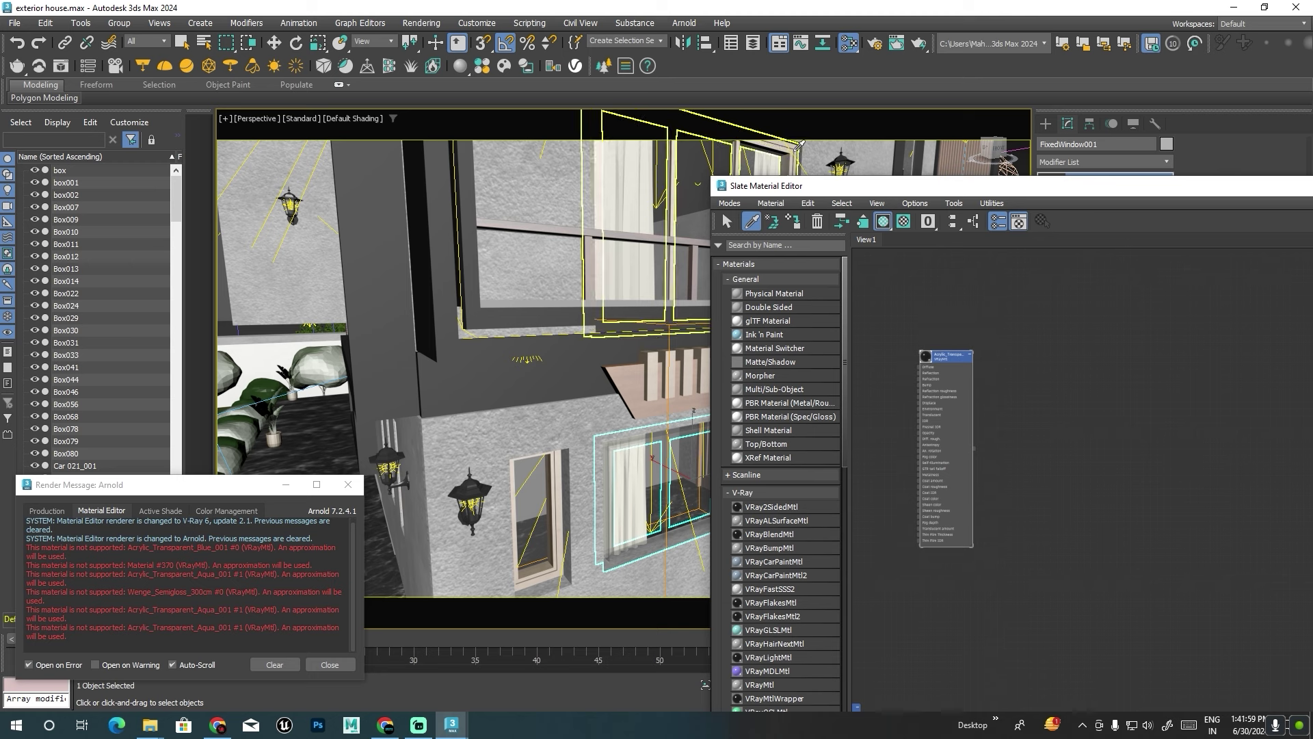
pyautogui.click(785, 163)
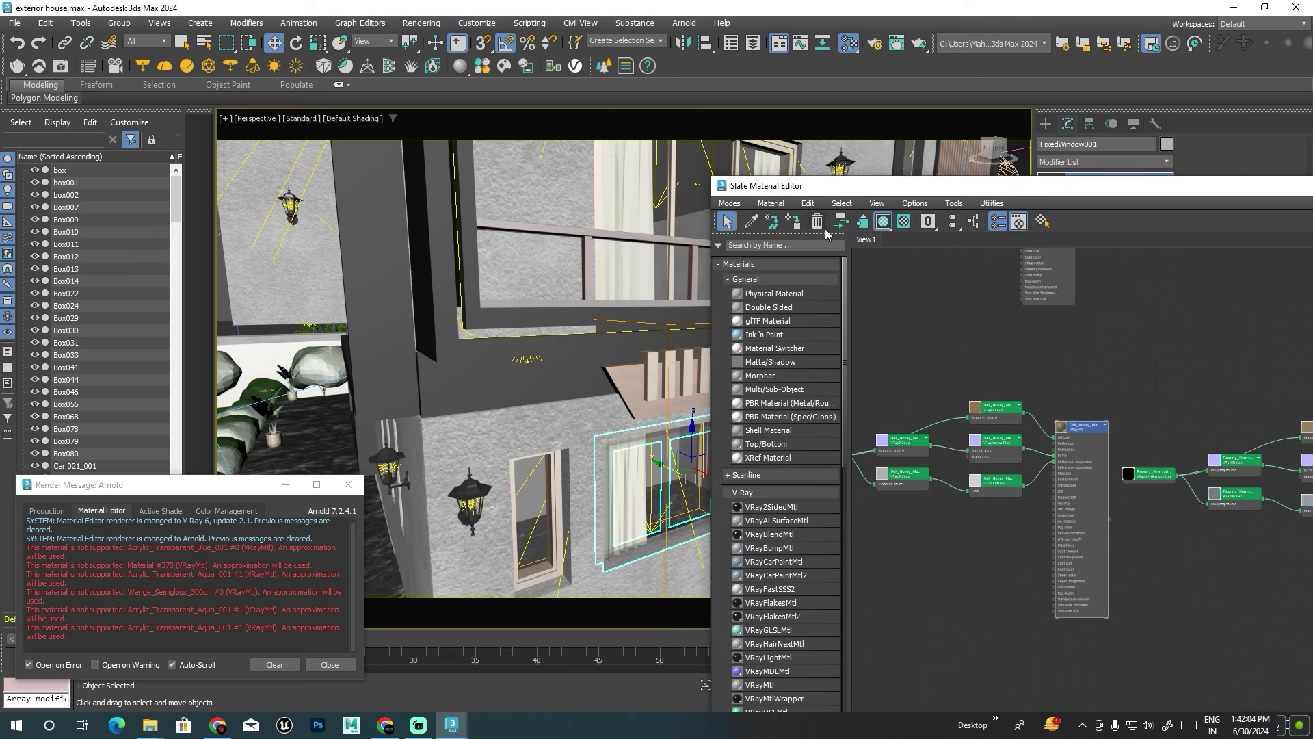
pyautogui.click(795, 221)
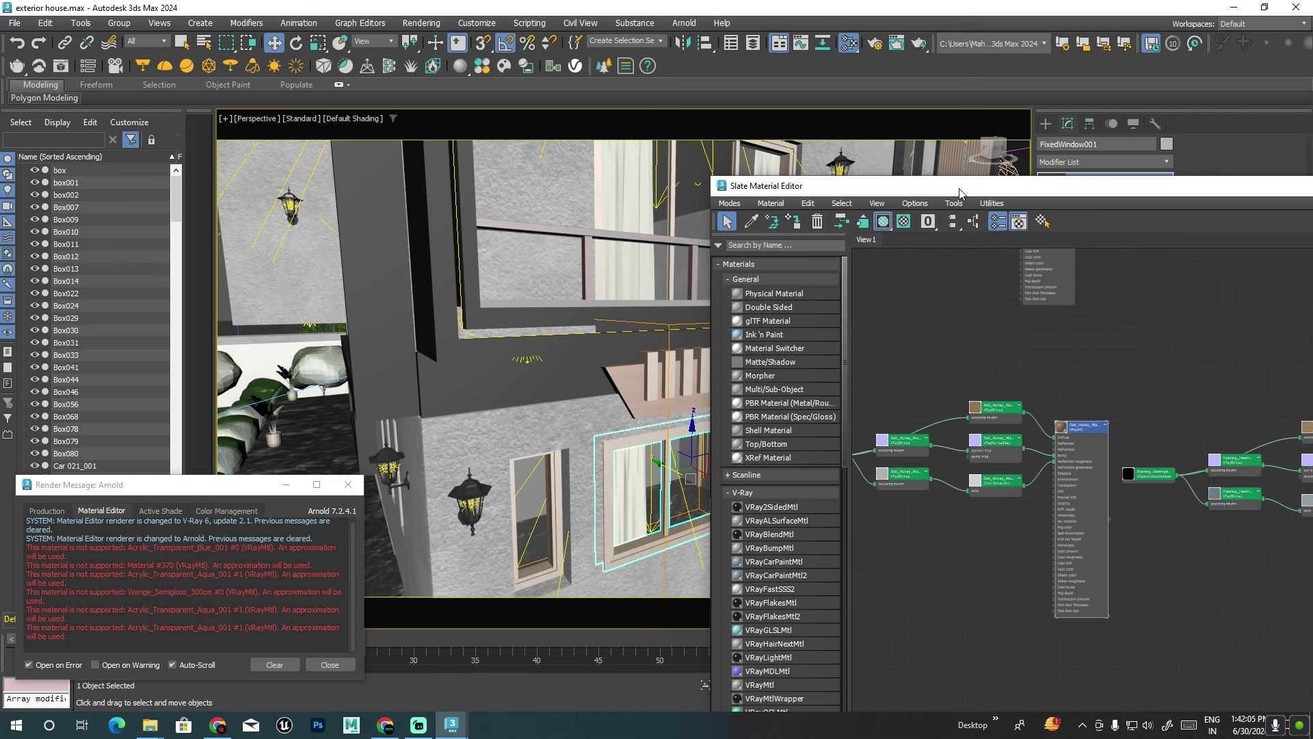
pyautogui.moveTo(821, 185); pyautogui.dragTo(483, 367)
pyautogui.click(1229, 372)
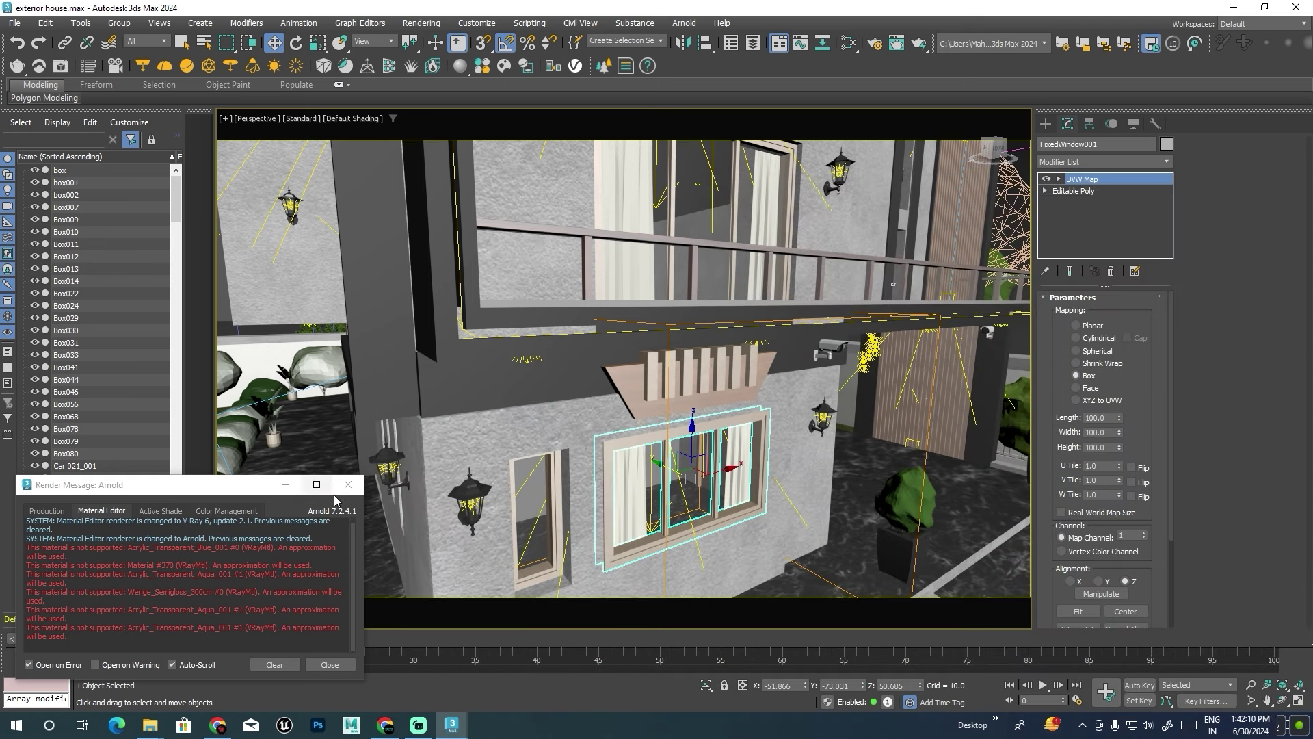
# Dismiss the render messages and render the PhysCamera001 view with V-Ray.
pyautogui.click(349, 485)
pyautogui.keyDown('alt'); pyautogui.moveTo(615, 411); pyautogui.dragTo(691, 424, button='middle'); pyautogui.keyUp('alt')
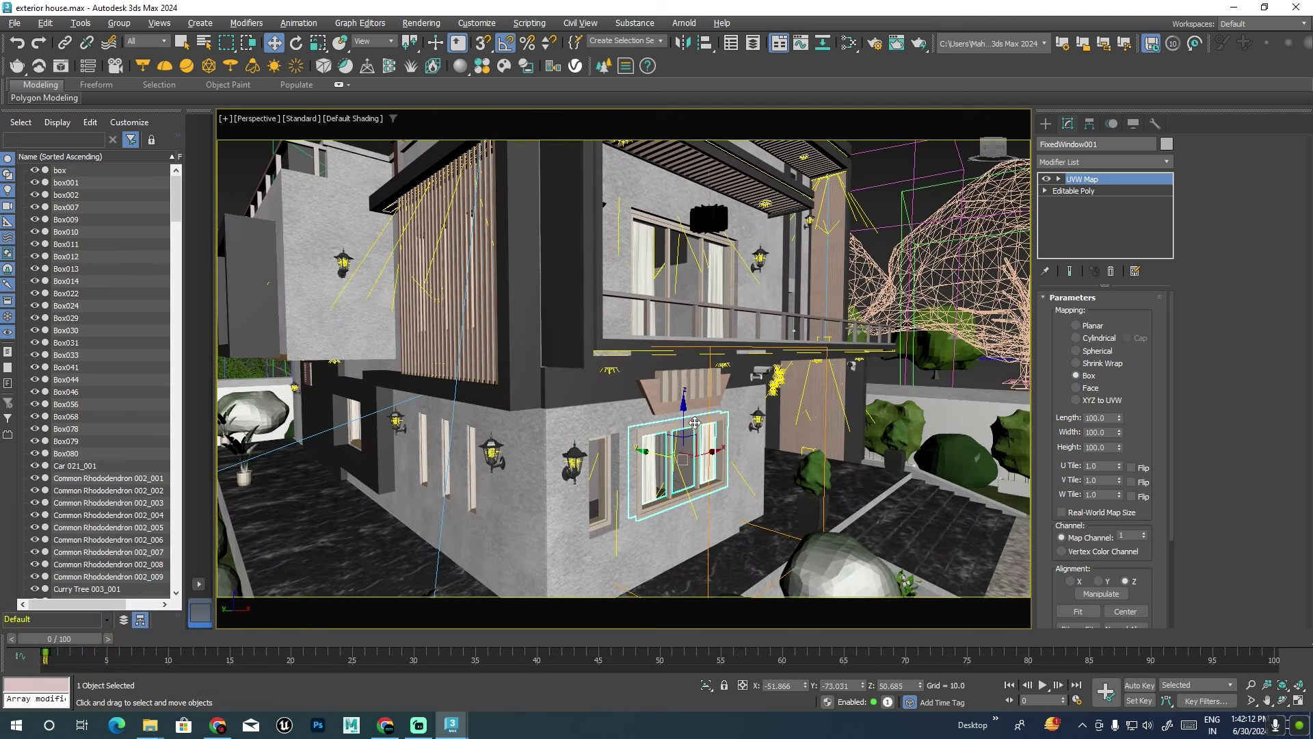
pyautogui.press('c')
pyautogui.hotkey('shift', 'q')
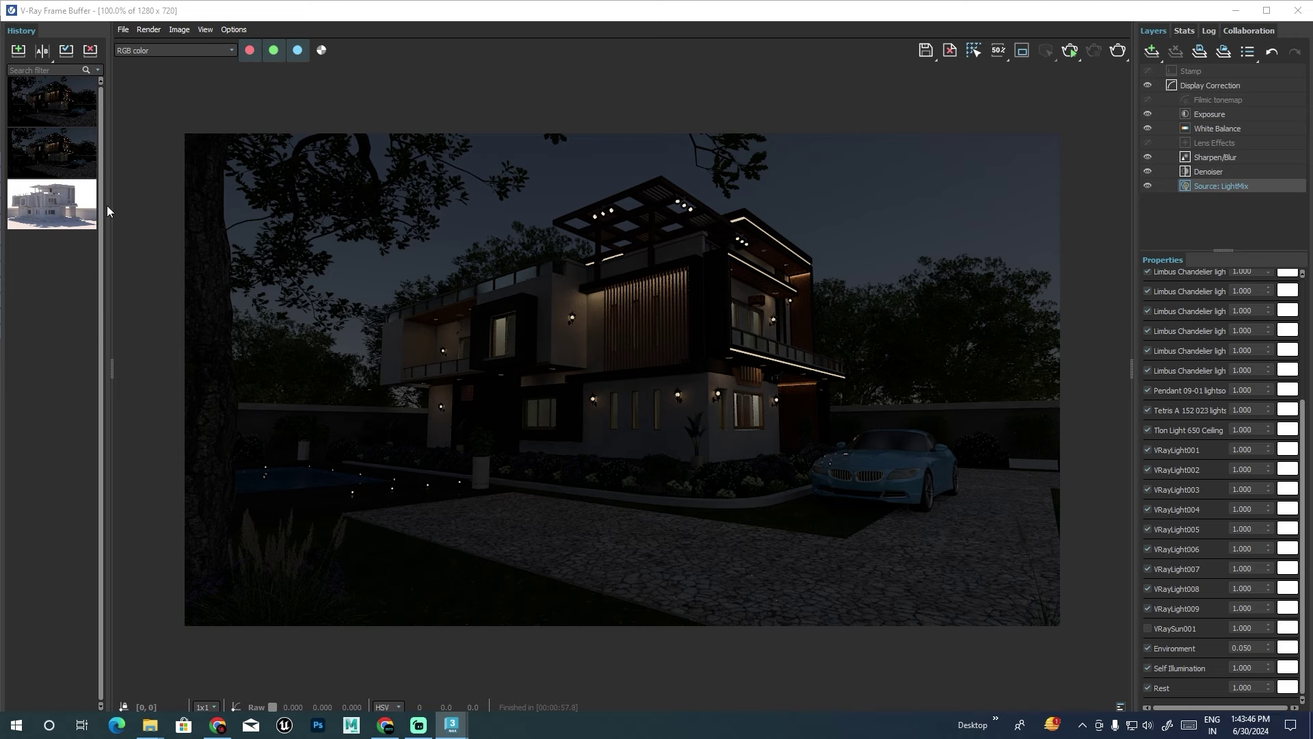
# Save the new render to history and compare it with the earlier one using the A|B split.
pyautogui.click(20, 53)
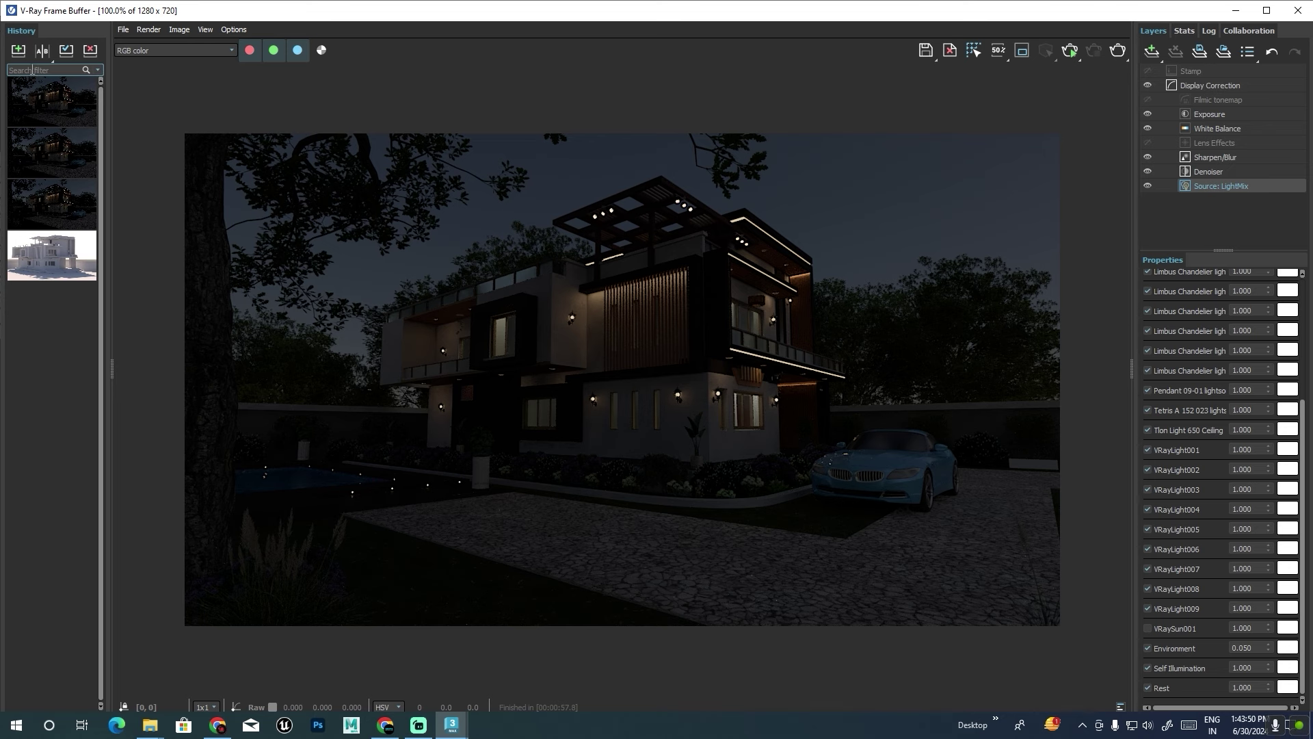
pyautogui.click(43, 57)
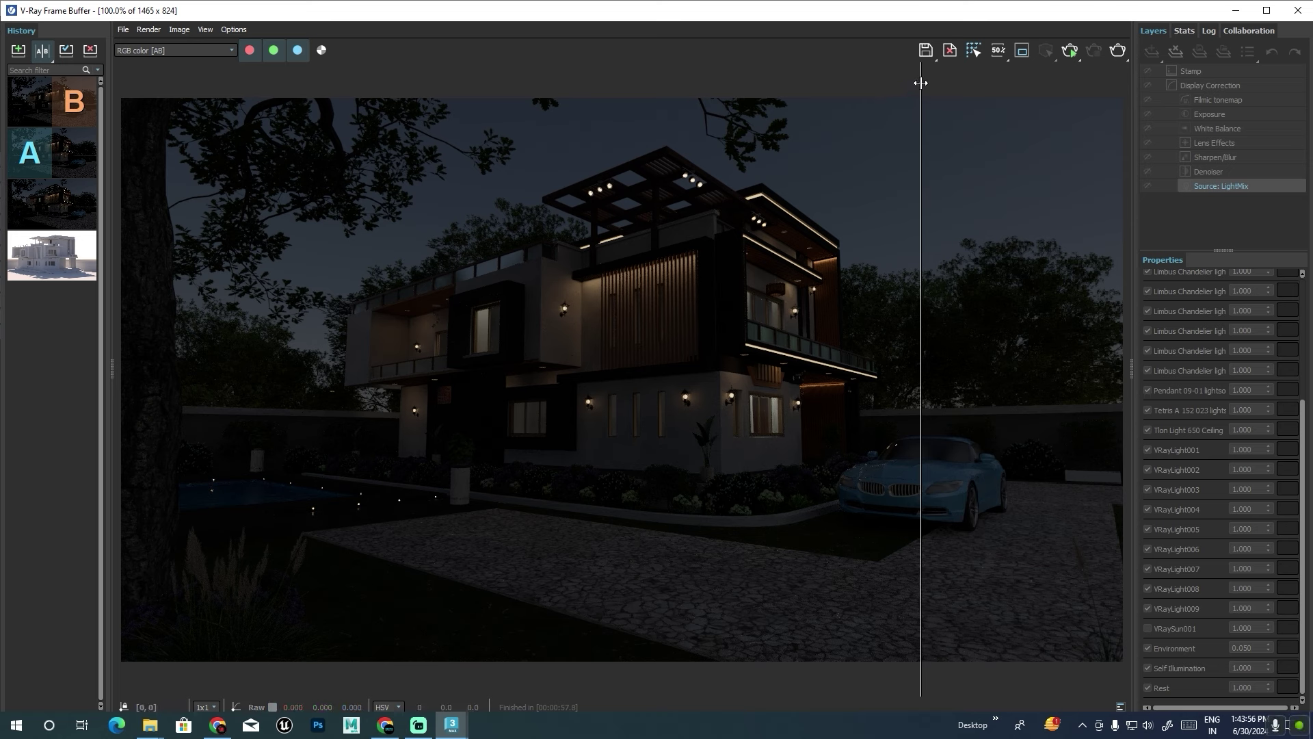
pyautogui.moveTo(921, 81)
pyautogui.mouseDown()
pyautogui.moveTo(966, 86)
pyautogui.moveTo(637, 106)
pyautogui.moveTo(1018, 117)
pyautogui.moveTo(382, 128)
pyautogui.moveTo(1003, 134)
pyautogui.moveTo(232, 132)
pyautogui.moveTo(917, 136)
pyautogui.moveTo(290, 140)
pyautogui.moveTo(1108, 171)
pyautogui.moveTo(306, 163)
pyautogui.moveTo(255, 164)
pyautogui.moveTo(932, 187)
pyautogui.moveTo(167, 197)
pyautogui.moveTo(985, 202)
pyautogui.mouseUp()
pyautogui.moveTo(985, 202)
pyautogui.mouseDown()
pyautogui.moveTo(191, 199)
pyautogui.moveTo(1013, 220)
pyautogui.moveTo(241, 192)
pyautogui.mouseUp()
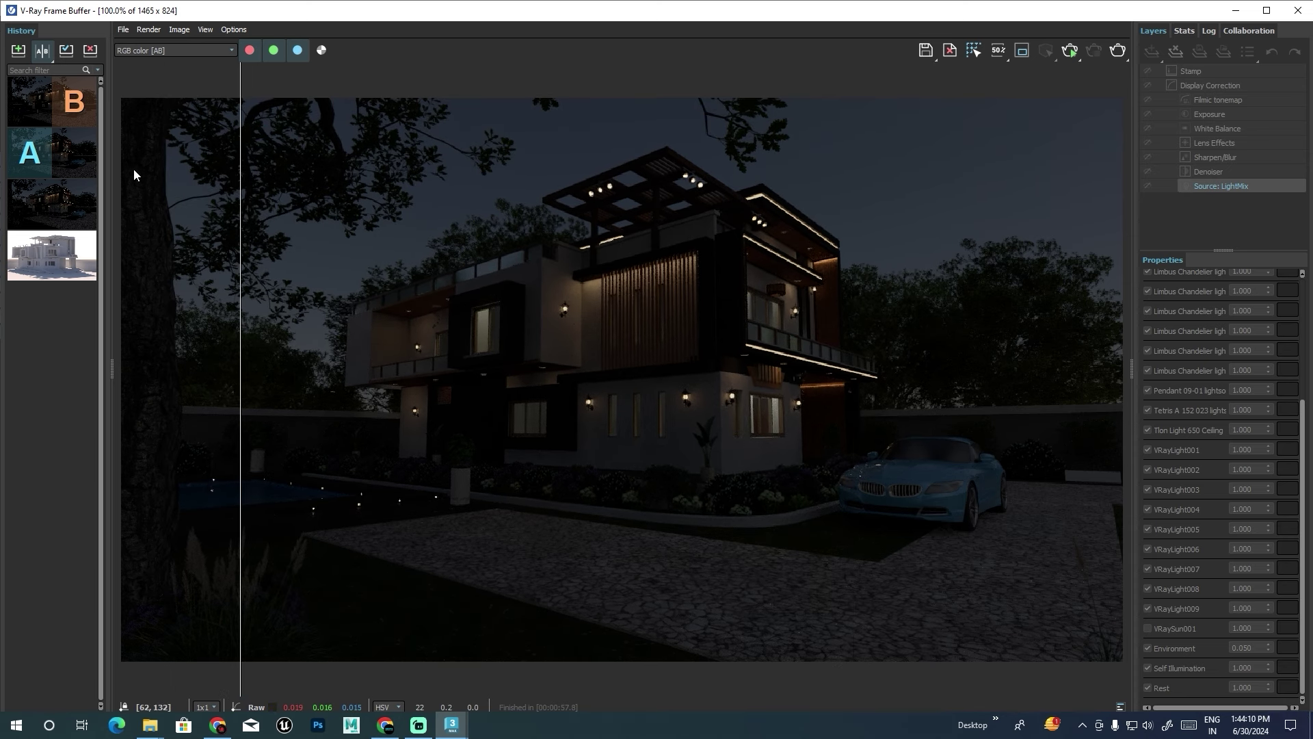
pyautogui.click(42, 50)
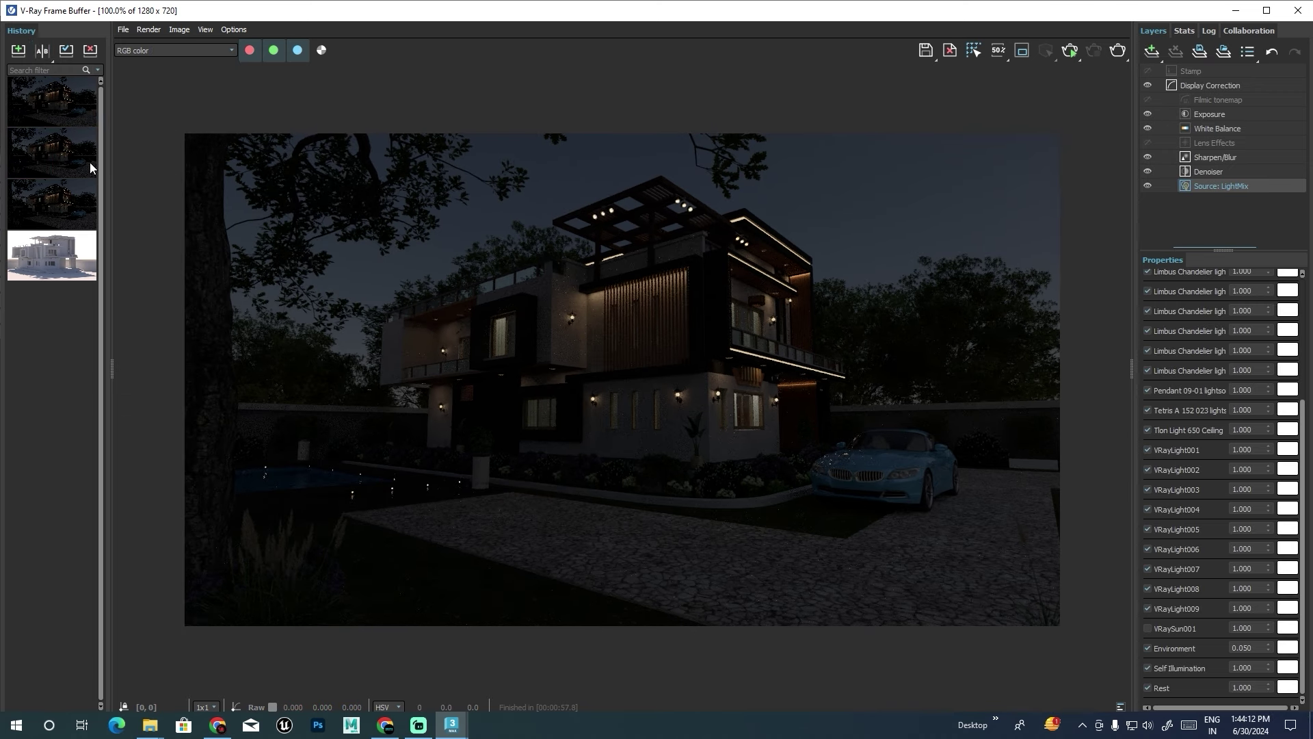
# Review the history renders, then close the V-Ray Frame Buffer.
pyautogui.click(85, 155)
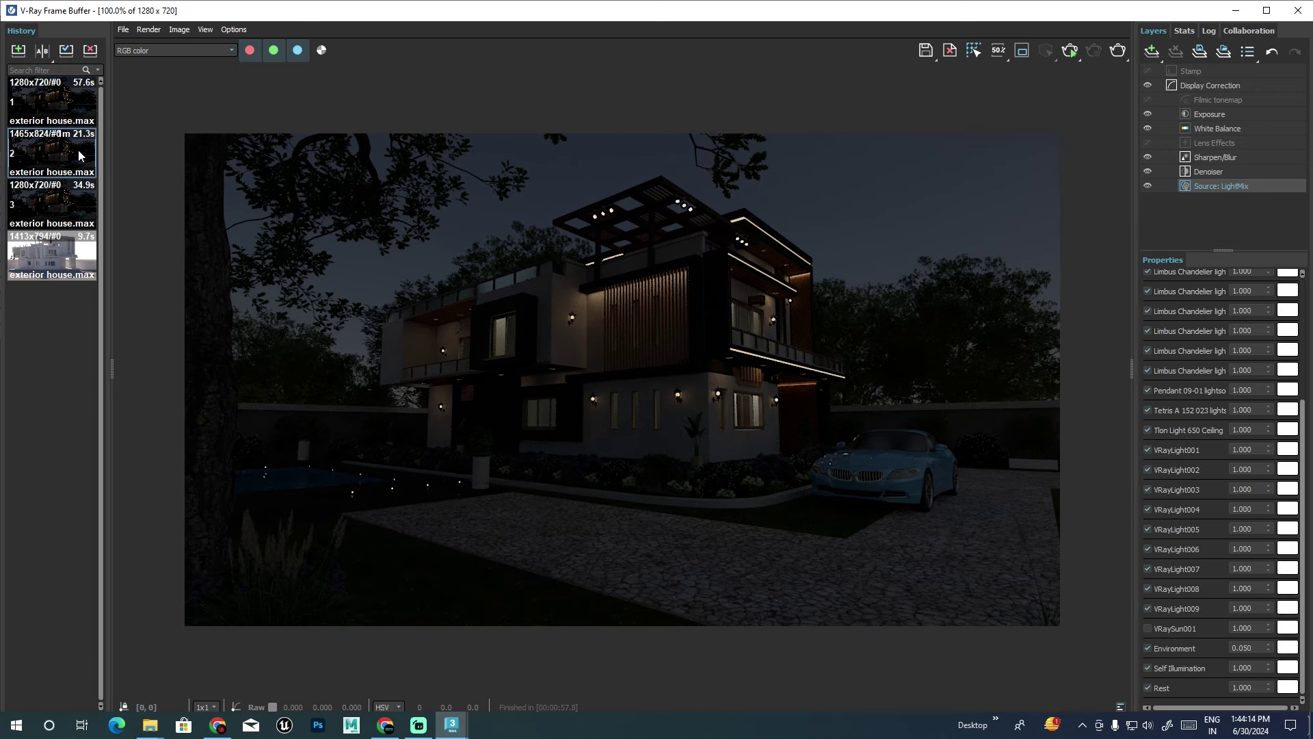
pyautogui.click(58, 110)
pyautogui.scroll(2, 431, 245)
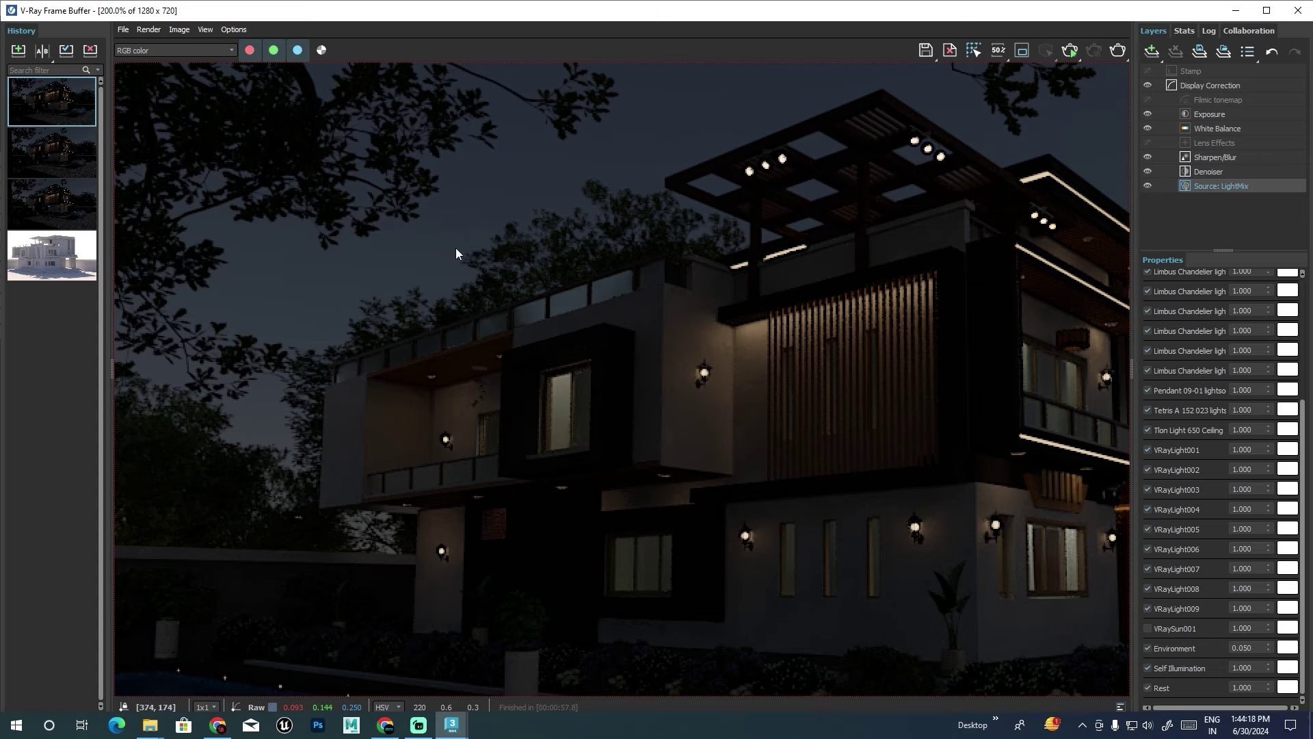
pyautogui.scroll(-2, 455, 247)
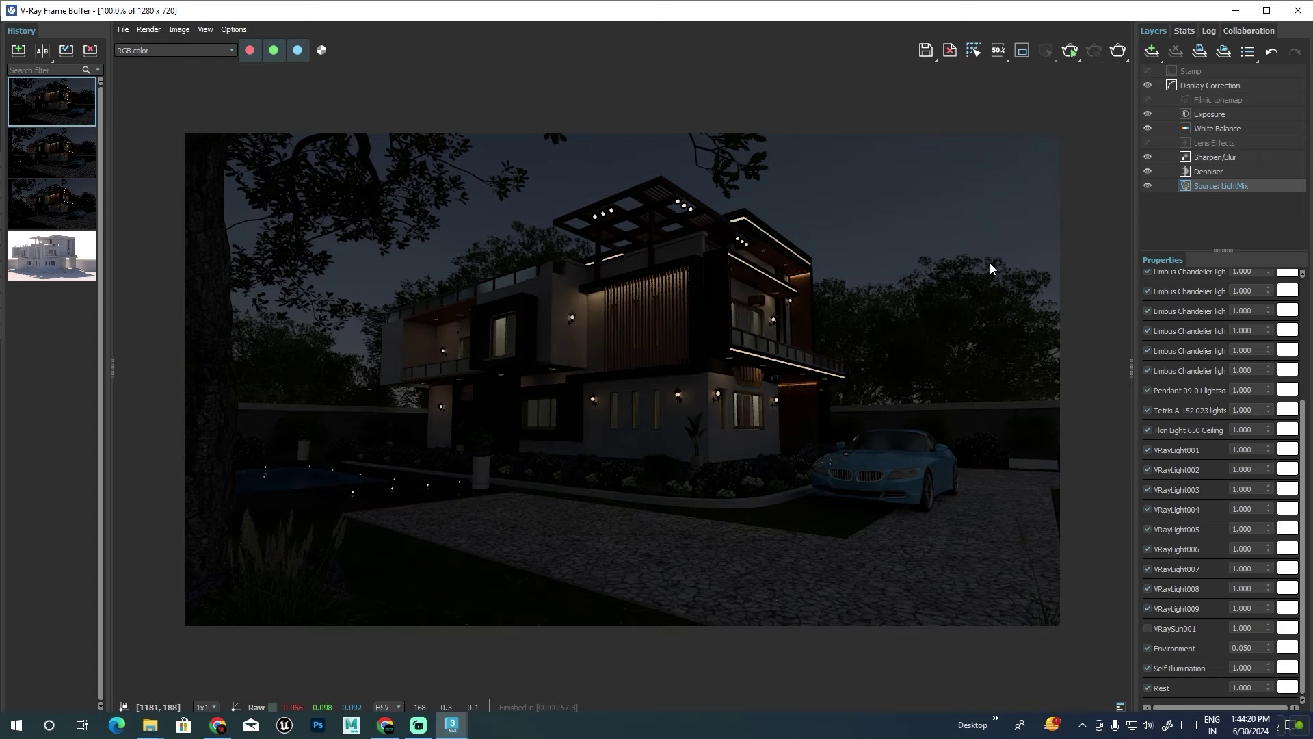
pyautogui.click(1298, 10)
# Select the balcony railing and orbit around the house.
pyautogui.click(704, 341)
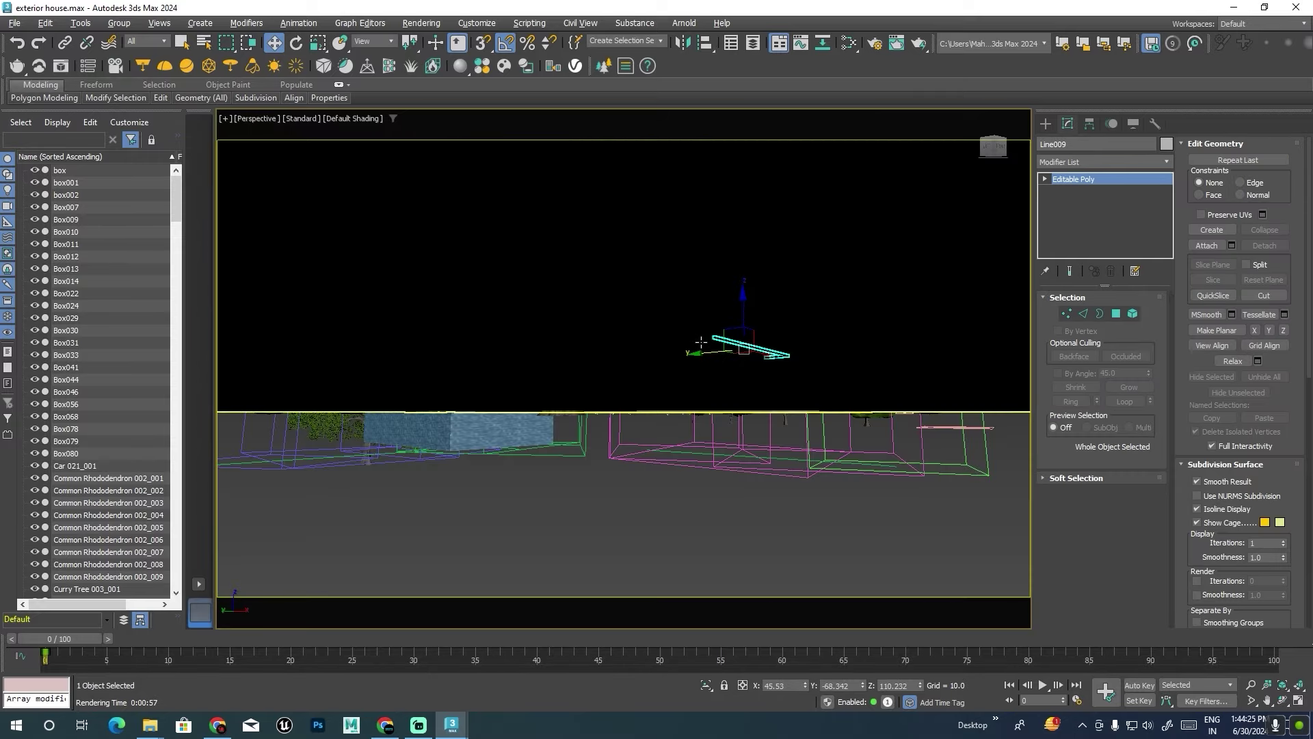
pyautogui.keyDown('alt'); pyautogui.moveTo(704, 341); pyautogui.dragTo(726, 375, button='middle'); pyautogui.keyUp('alt')
pyautogui.scroll(5, 715, 363)
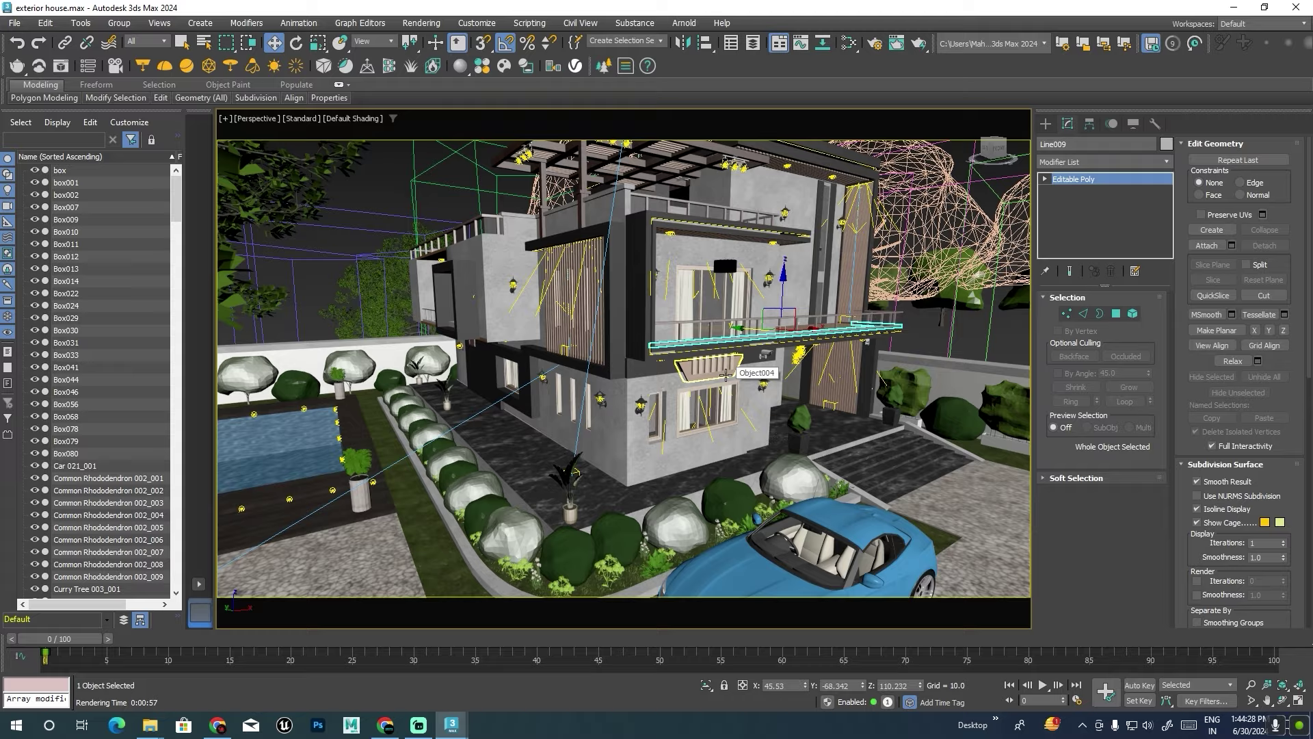
pyautogui.keyDown('alt'); pyautogui.moveTo(725, 375); pyautogui.dragTo(644, 350, button='middle'); pyautogui.keyUp('alt')
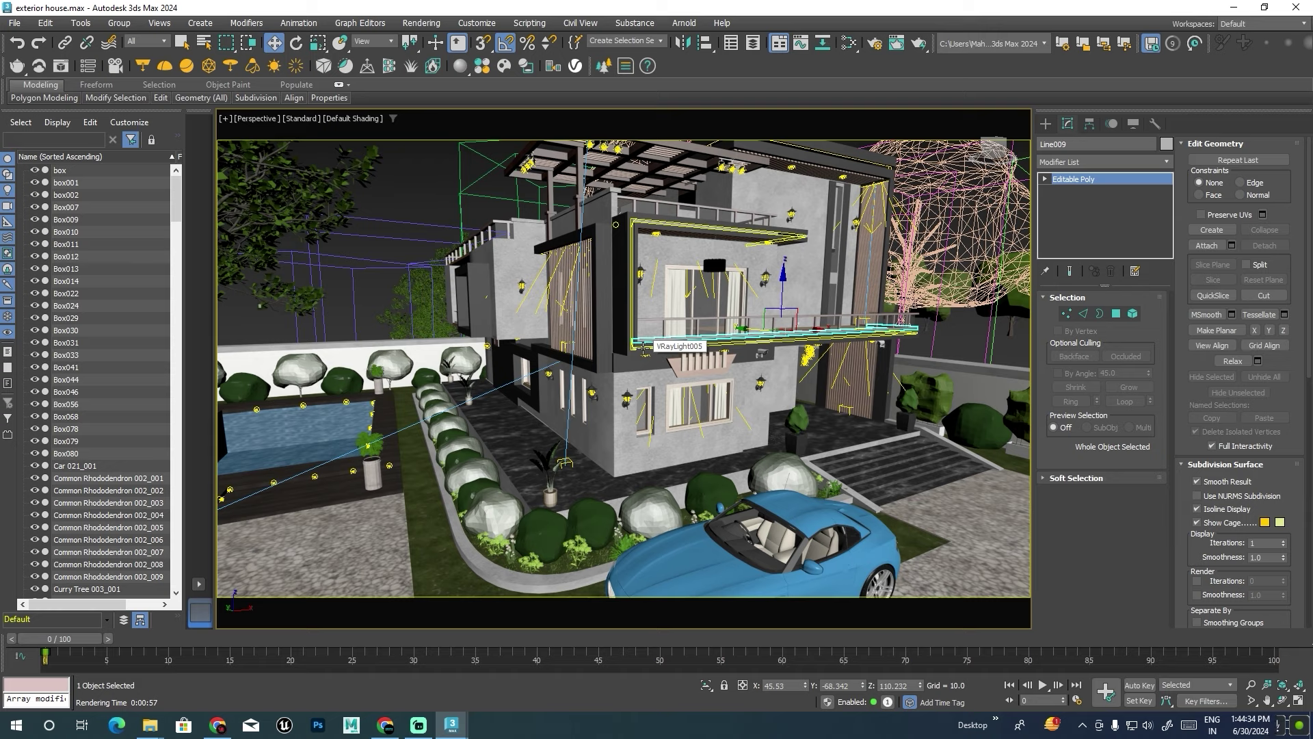
pyautogui.moveTo(643, 349)
pyautogui.keyDown('alt'); pyautogui.mouseDown(button='middle')
pyautogui.moveTo(675, 351)
pyautogui.moveTo(707, 304)
pyautogui.moveTo(683, 326)
pyautogui.moveTo(602, 335)
pyautogui.mouseUp(button='middle'); pyautogui.keyUp('alt')
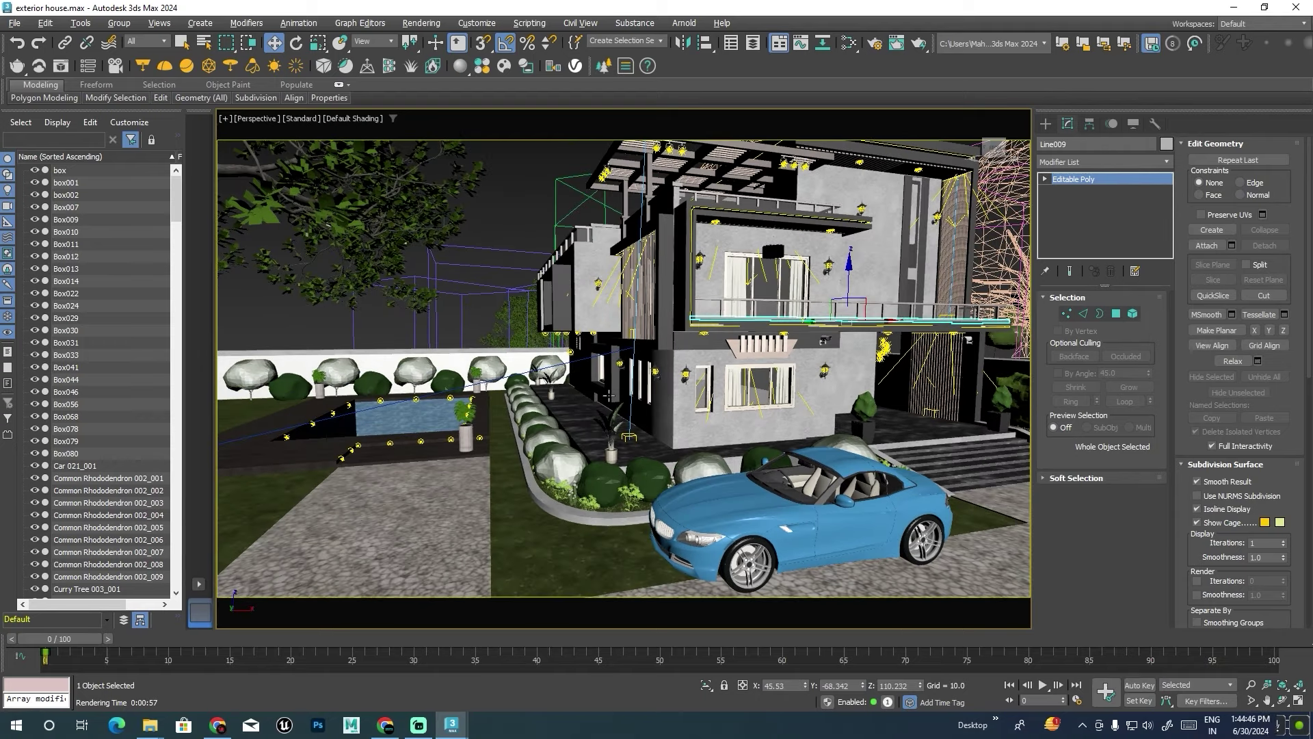
# Browse the downloaded assets in the Chaos Cosmos browser.
pyautogui.click(482, 65)
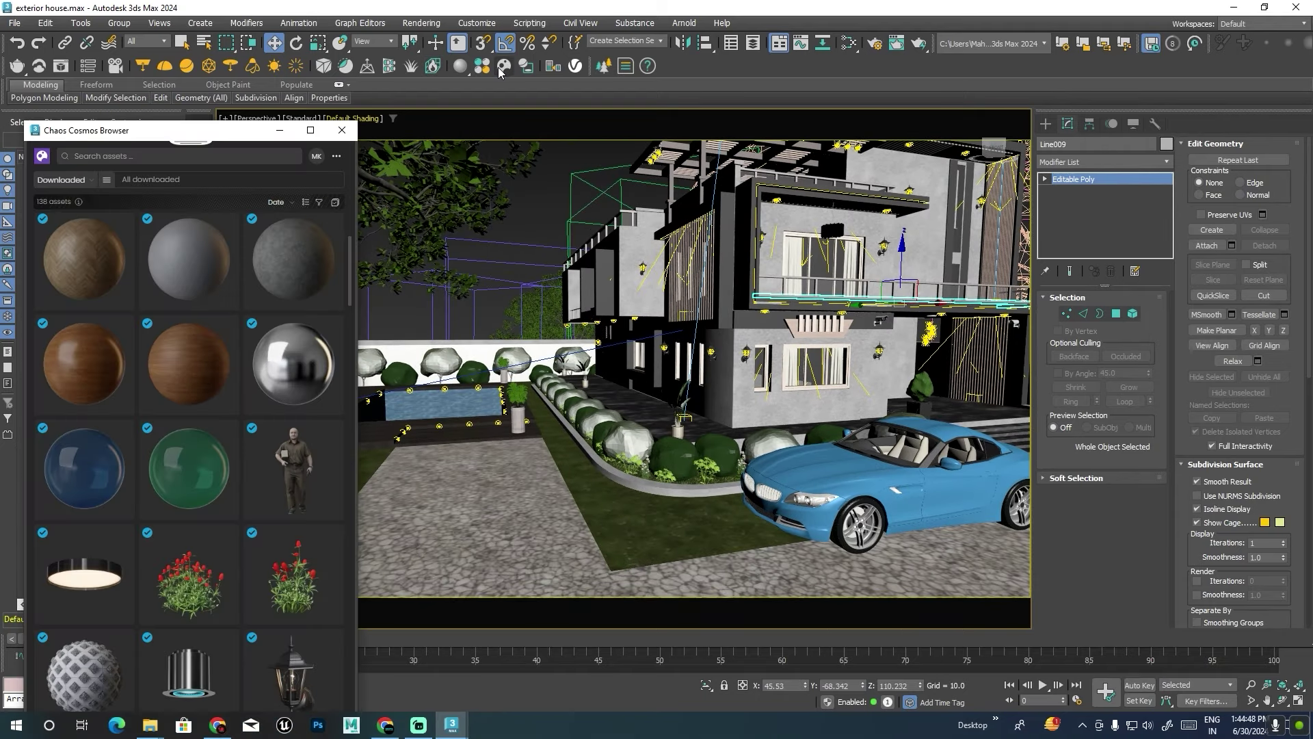
pyautogui.scroll(-2, 183, 363)
pyautogui.scroll(-3, 183, 363)
pyautogui.scroll(-2, 184, 363)
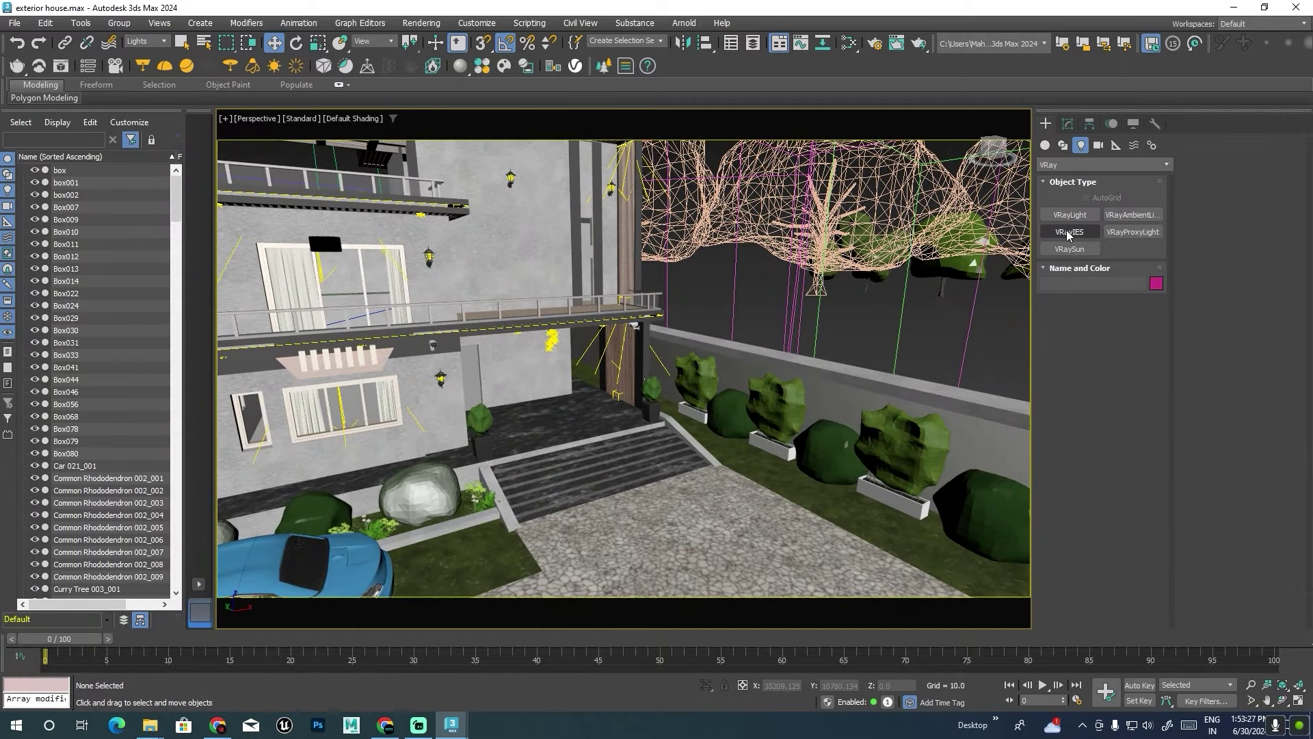
# Drag out a new targeted VRayIES light above the balcony.
pyautogui.click(1070, 231)
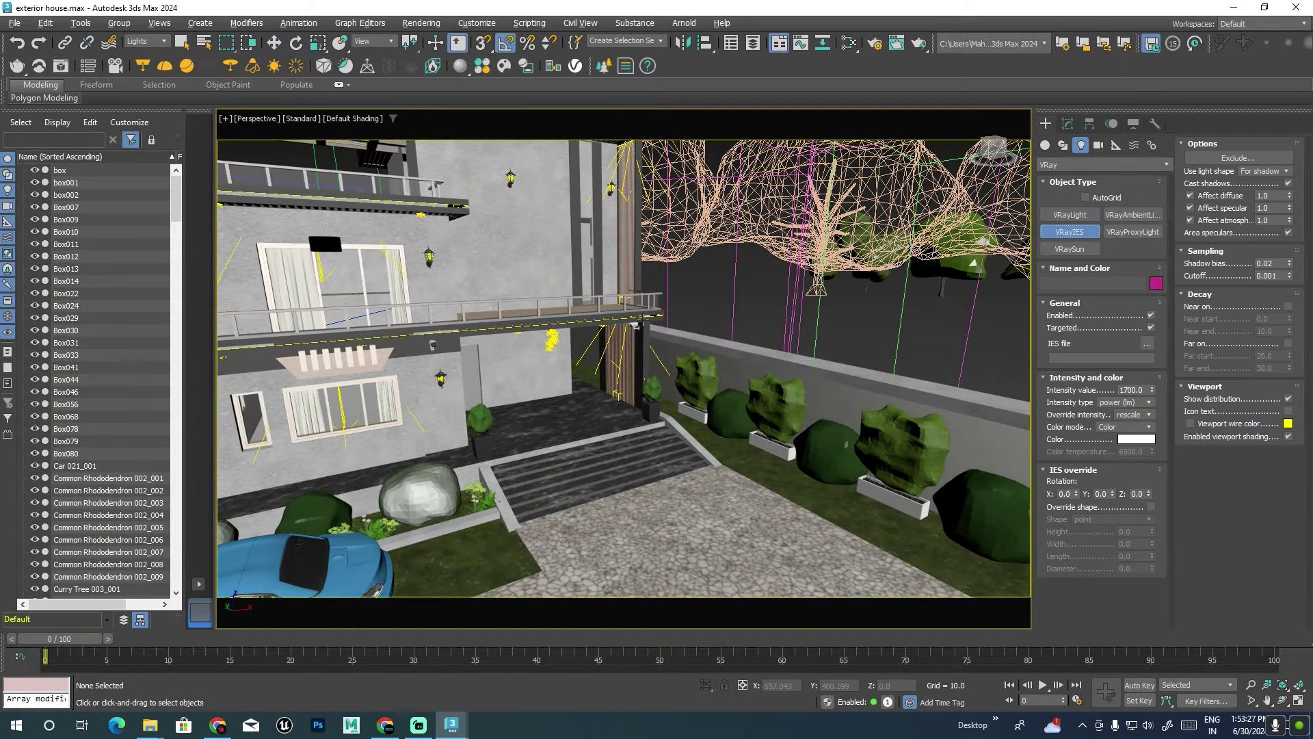
pyautogui.moveTo(602, 287)
pyautogui.keyDown('alt'); pyautogui.mouseDown(button='middle')
pyautogui.moveTo(552, 261)
pyautogui.moveTo(609, 481)
pyautogui.mouseUp(button='middle'); pyautogui.keyUp('alt')
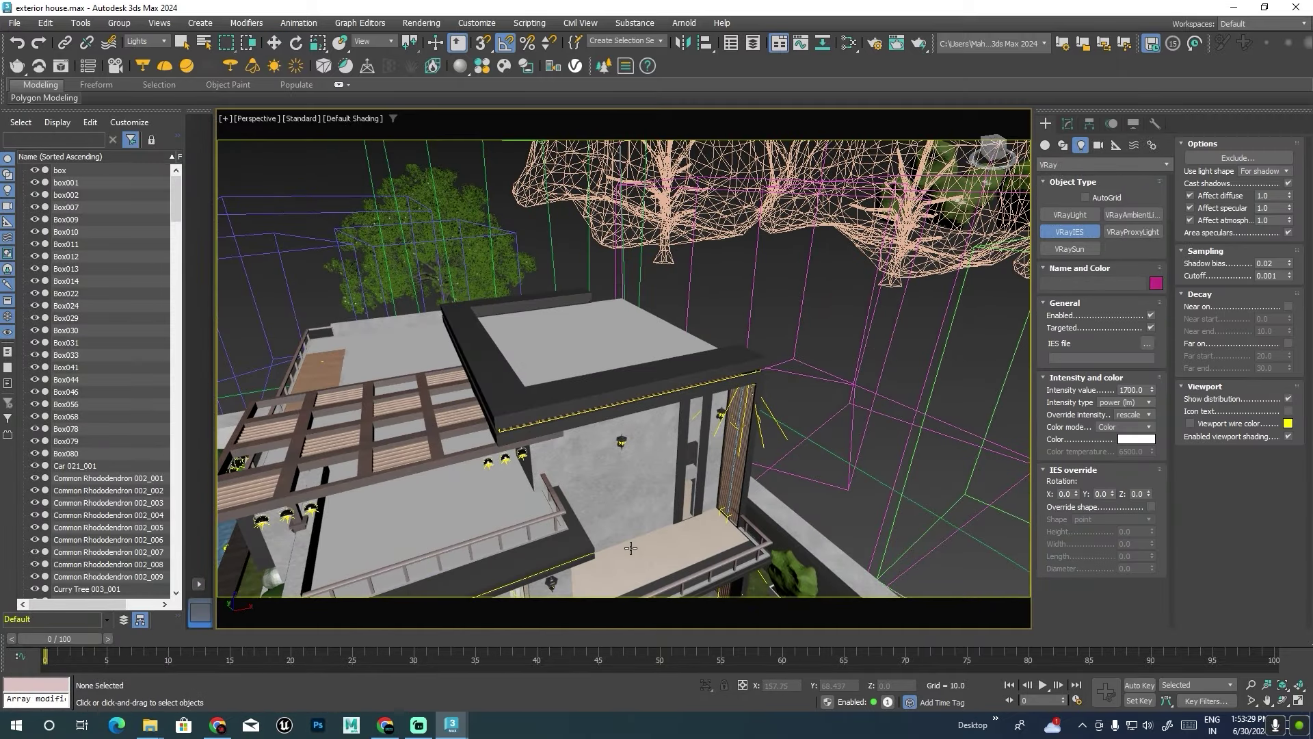
pyautogui.moveTo(631, 547); pyautogui.dragTo(628, 443)
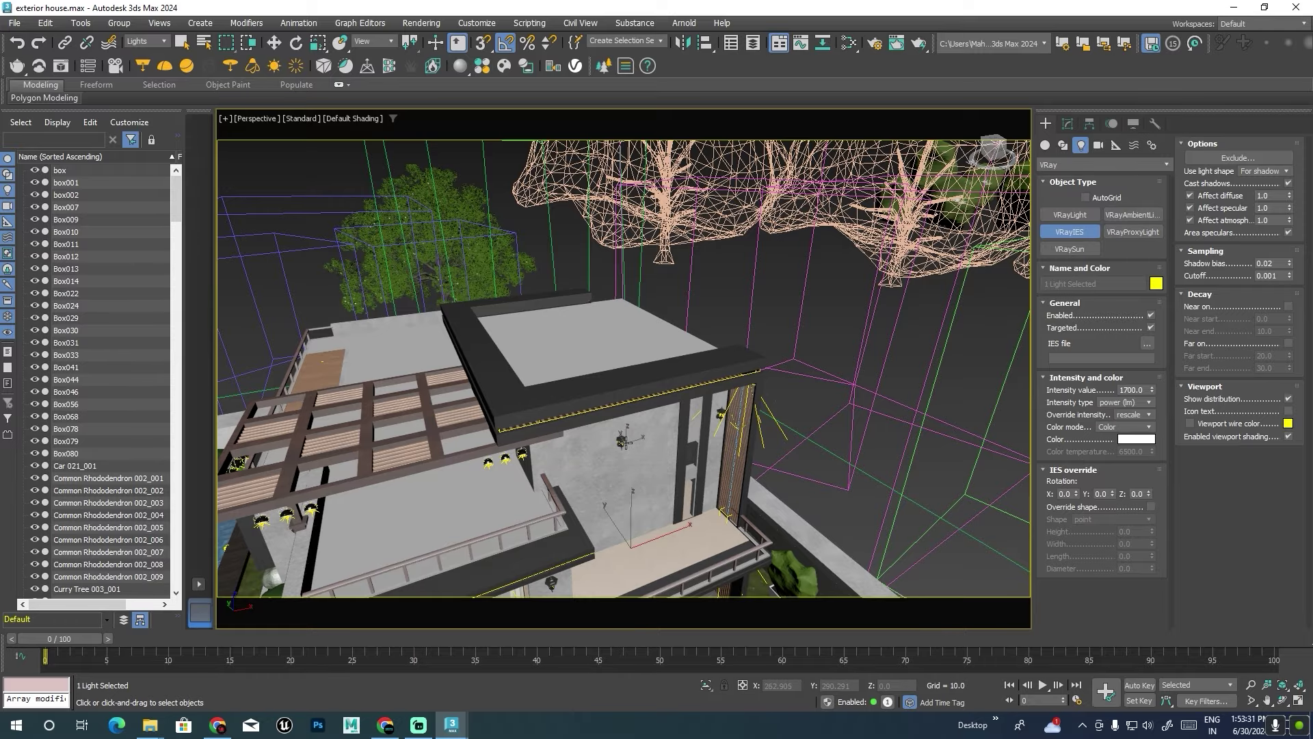
pyautogui.press('w')
pyautogui.keyDown('alt'); pyautogui.moveTo(628, 442); pyautogui.dragTo(635, 398, button='middle'); pyautogui.keyUp('alt')
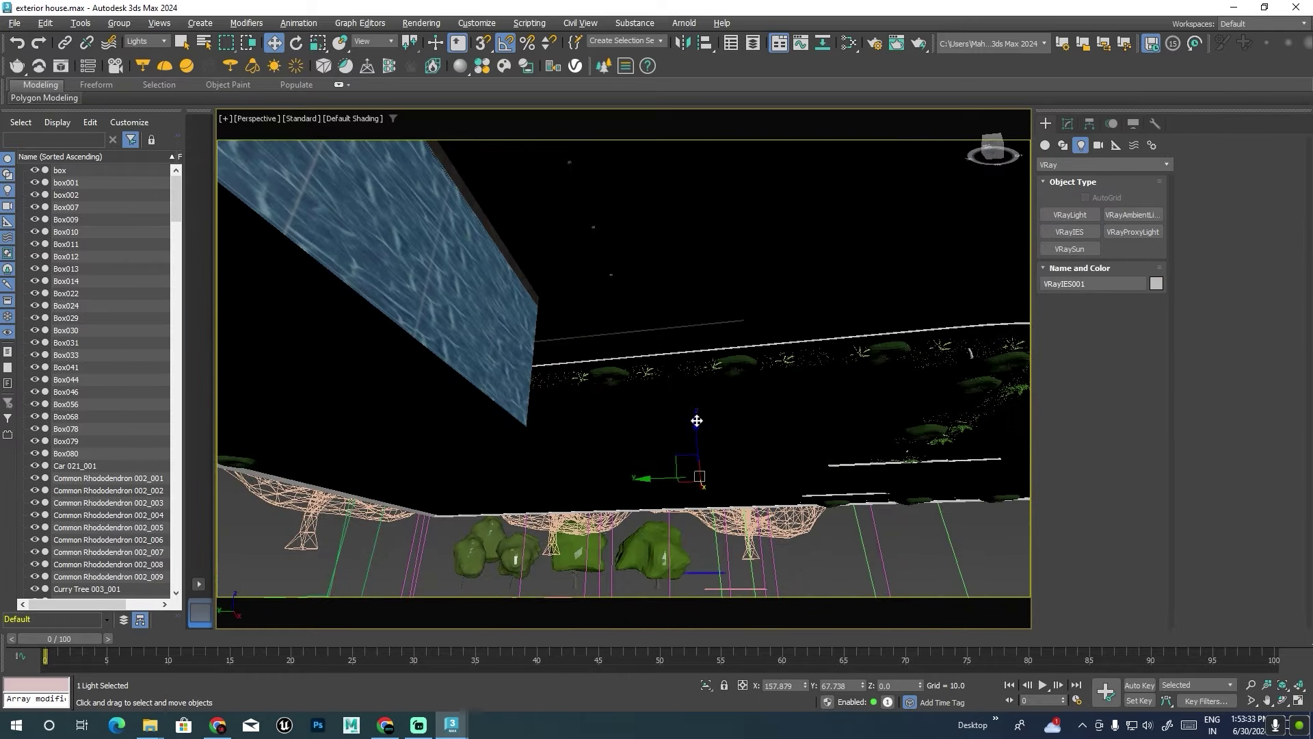
pyautogui.hotkey('shift', 'z')
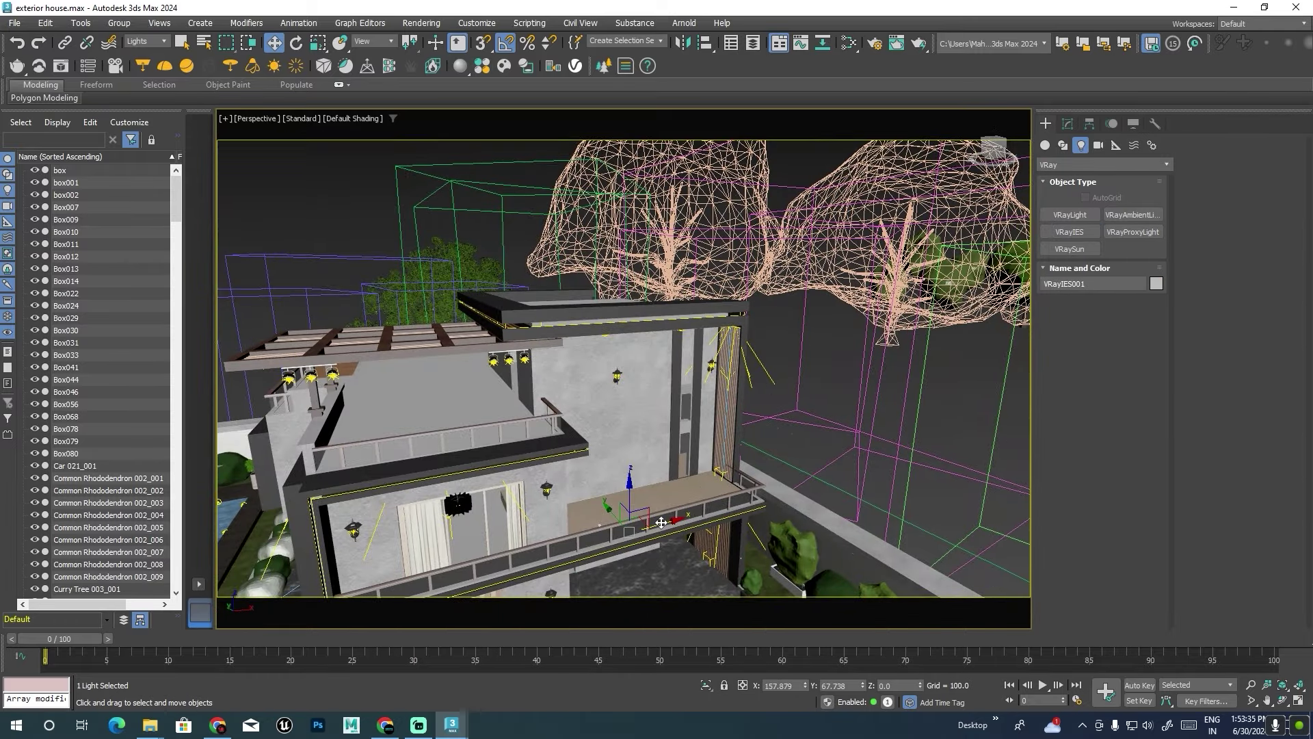
# Isolate the IES light and its target with Alt+Q to inspect them, then end isolation.
pyautogui.click(658, 522)
pyautogui.hotkey('alt', 'q')
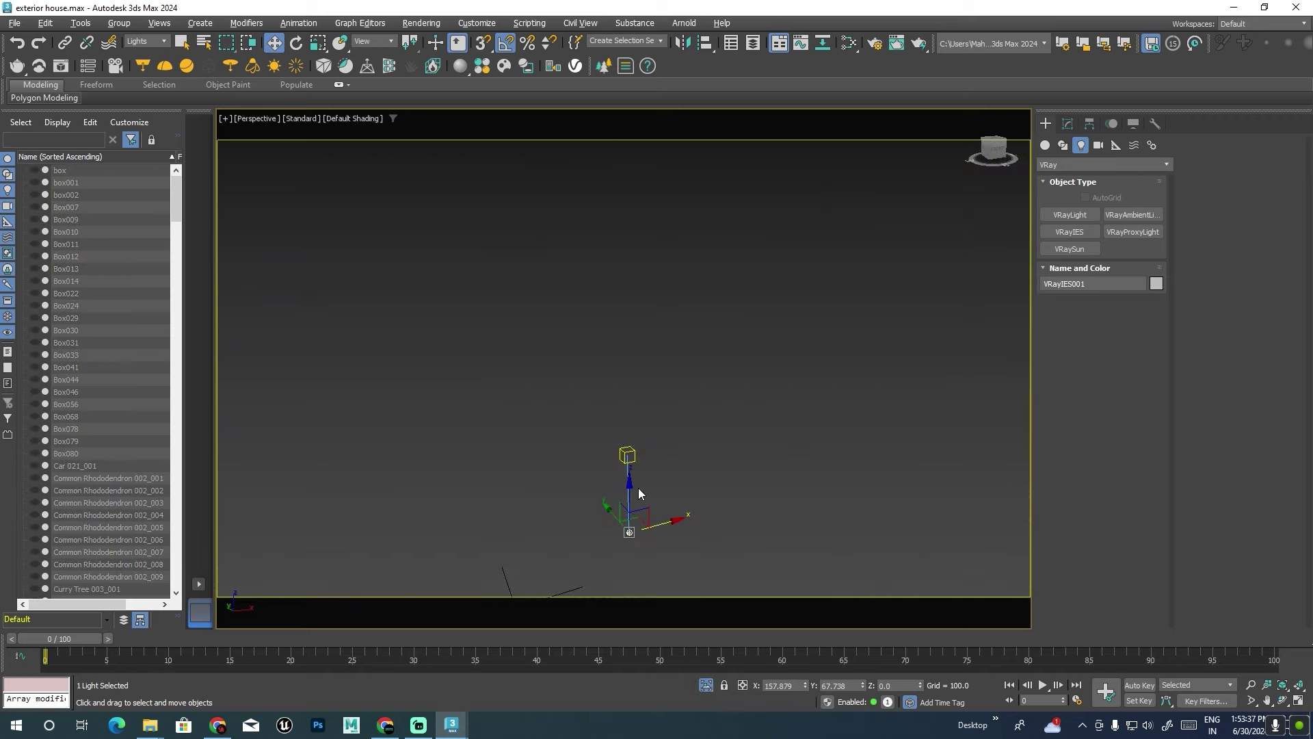
pyautogui.click(627, 454)
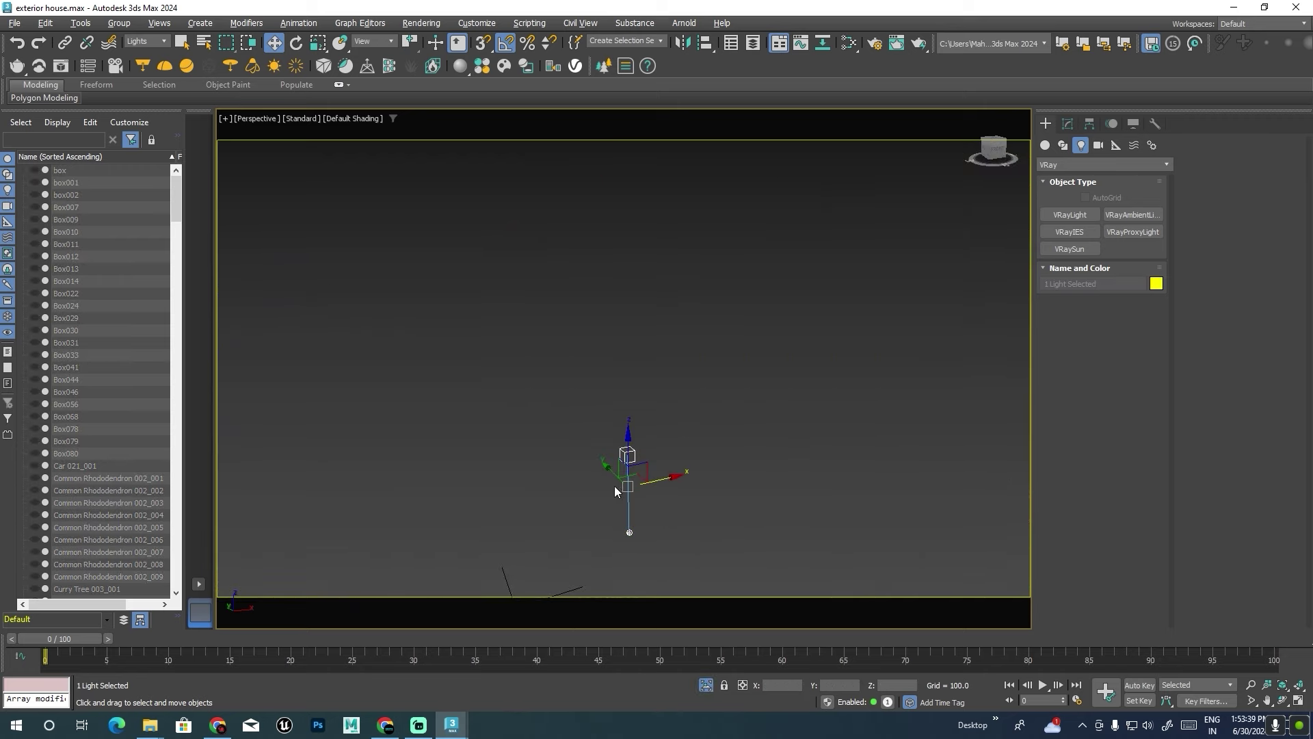
pyautogui.hotkey('alt', 'q')
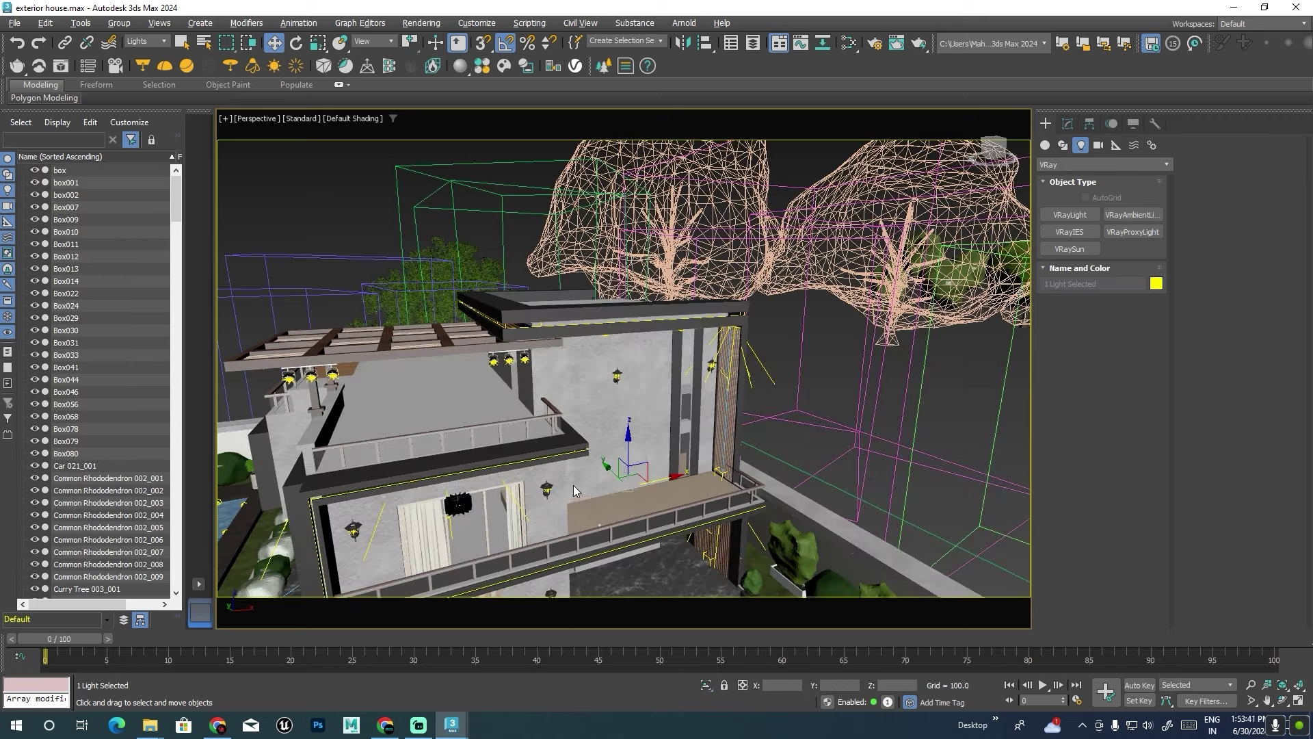
# Move VRayIES001 down onto the upper balcony beside the wall.
pyautogui.keyDown('alt'); pyautogui.moveTo(639, 511); pyautogui.dragTo(611, 468, button='middle'); pyautogui.keyUp('alt')
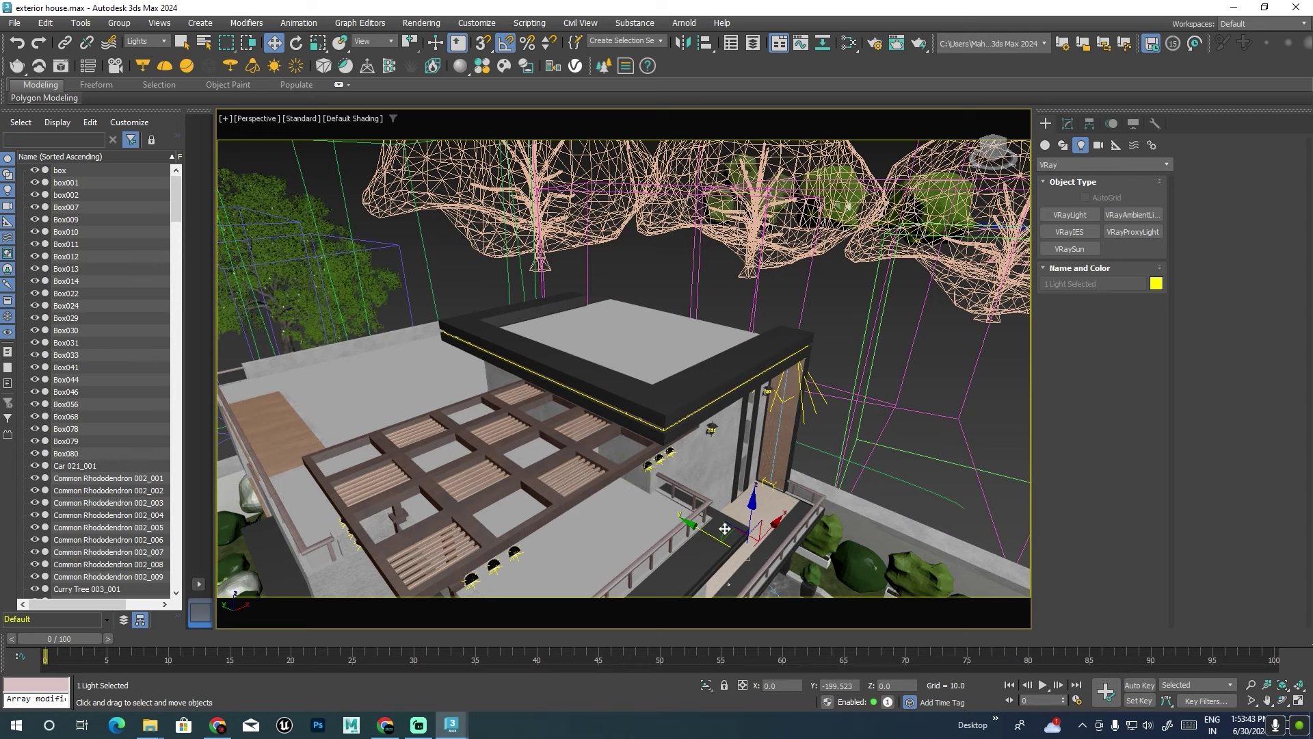
pyautogui.moveTo(712, 534)
pyautogui.keyDown('alt'); pyautogui.mouseDown(button='middle')
pyautogui.moveTo(673, 527)
pyautogui.moveTo(705, 534)
pyautogui.mouseUp(button='middle'); pyautogui.keyUp('alt')
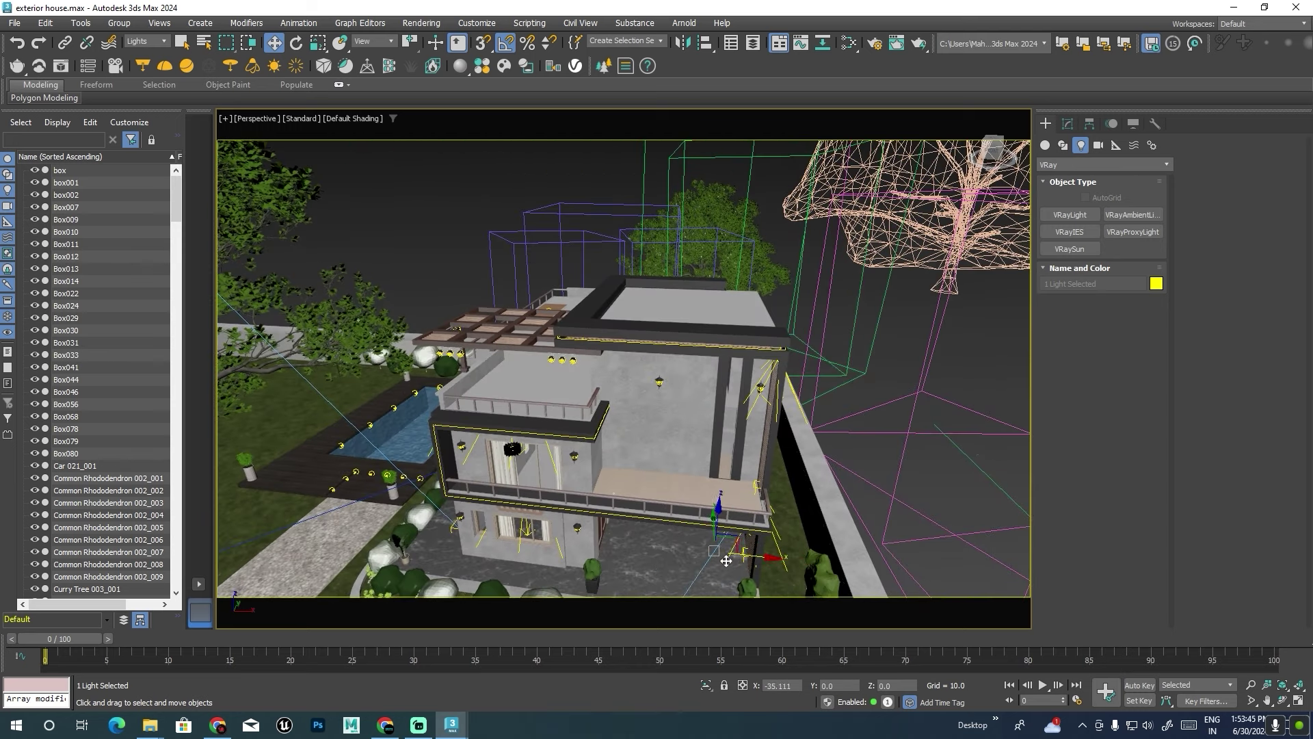
pyautogui.moveTo(705, 533)
pyautogui.mouseDown()
pyautogui.moveTo(659, 509)
pyautogui.moveTo(651, 209)
pyautogui.mouseUp()
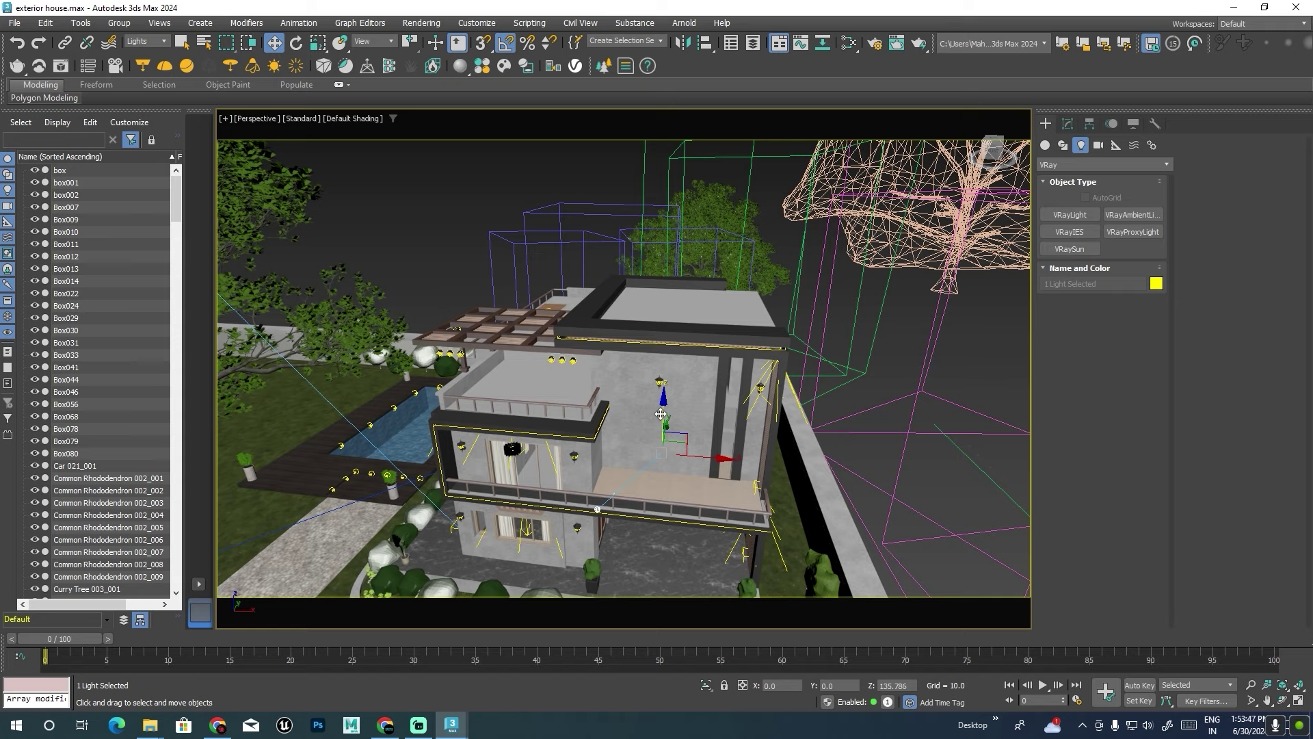
pyautogui.moveTo(651, 209)
pyautogui.keyDown('alt'); pyautogui.mouseDown(button='middle')
pyautogui.moveTo(586, 260)
pyautogui.moveTo(574, 219)
pyautogui.mouseUp(button='middle'); pyautogui.keyUp('alt')
pyautogui.click(586, 260)
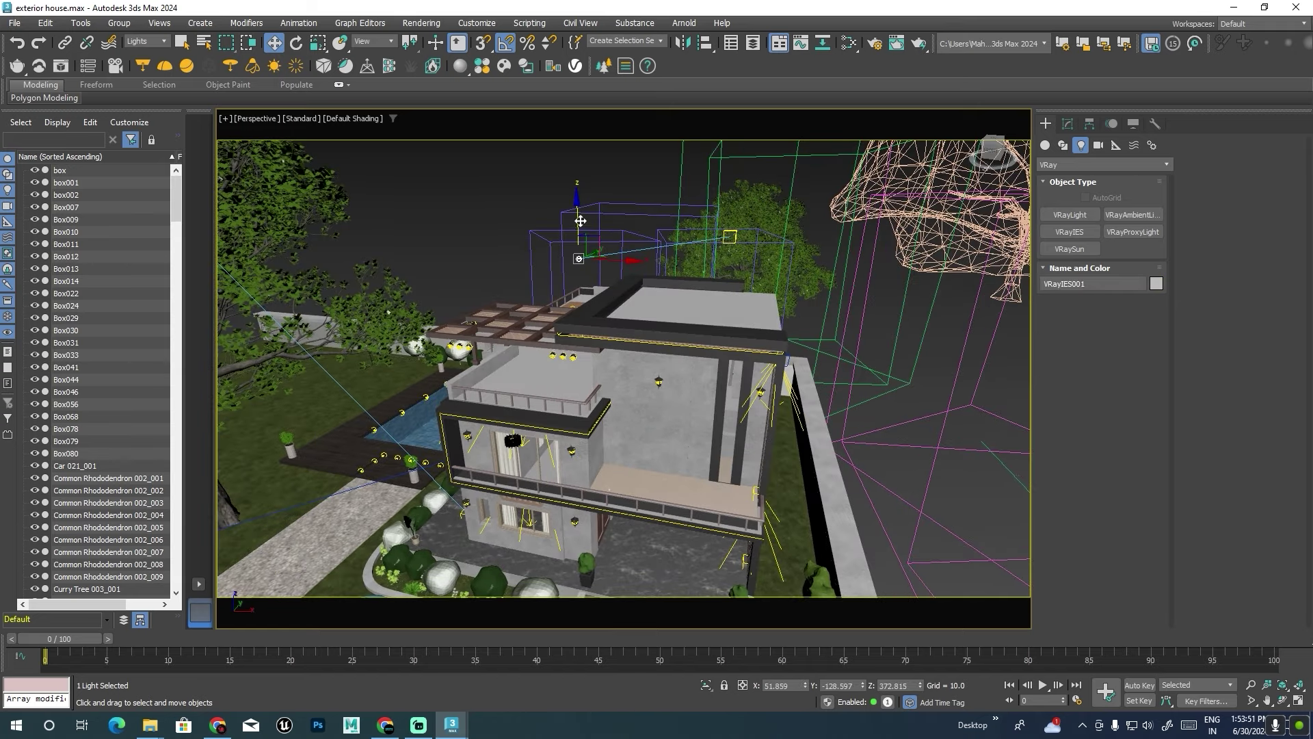
pyautogui.moveTo(574, 218); pyautogui.dragTo(681, 426)
pyautogui.keyDown('alt'); pyautogui.moveTo(680, 427); pyautogui.dragTo(605, 490, button='middle'); pyautogui.keyUp('alt')
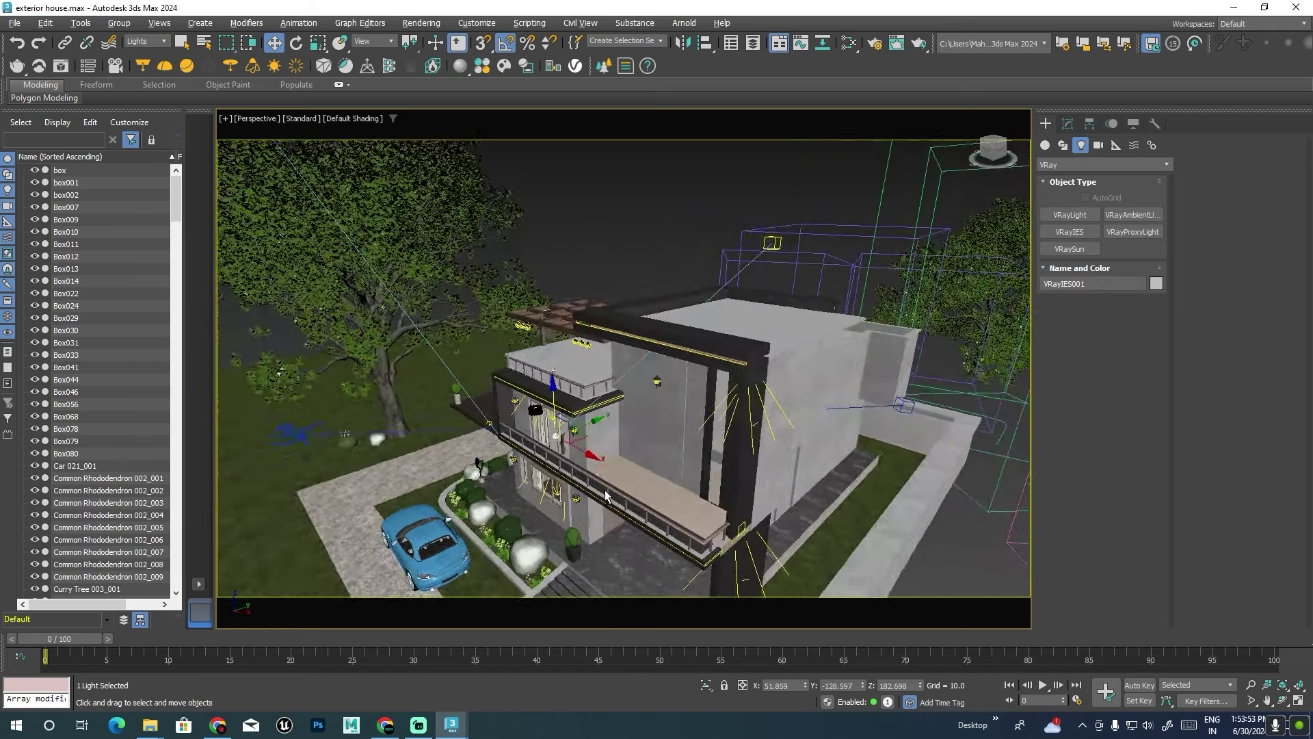
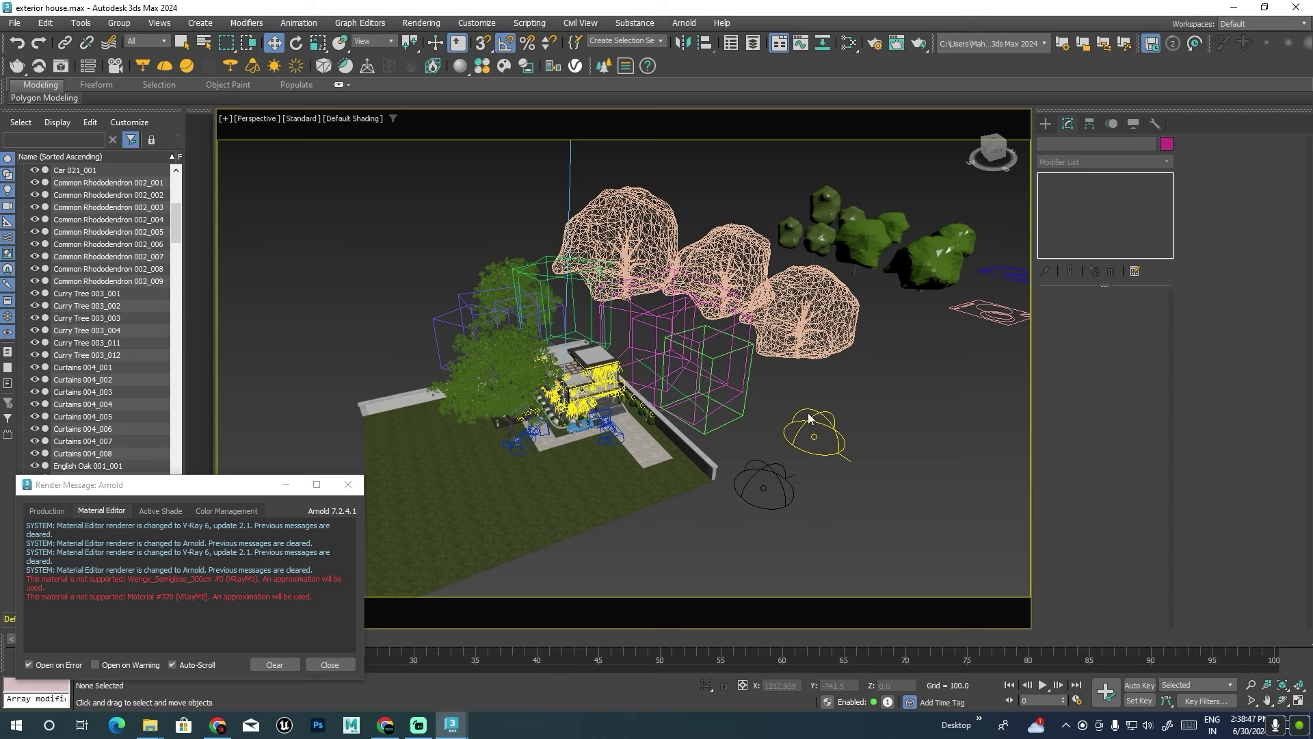
# Select the dome light and search all Chaos Cosmos assets for 'hdri'.
pyautogui.click(816, 422)
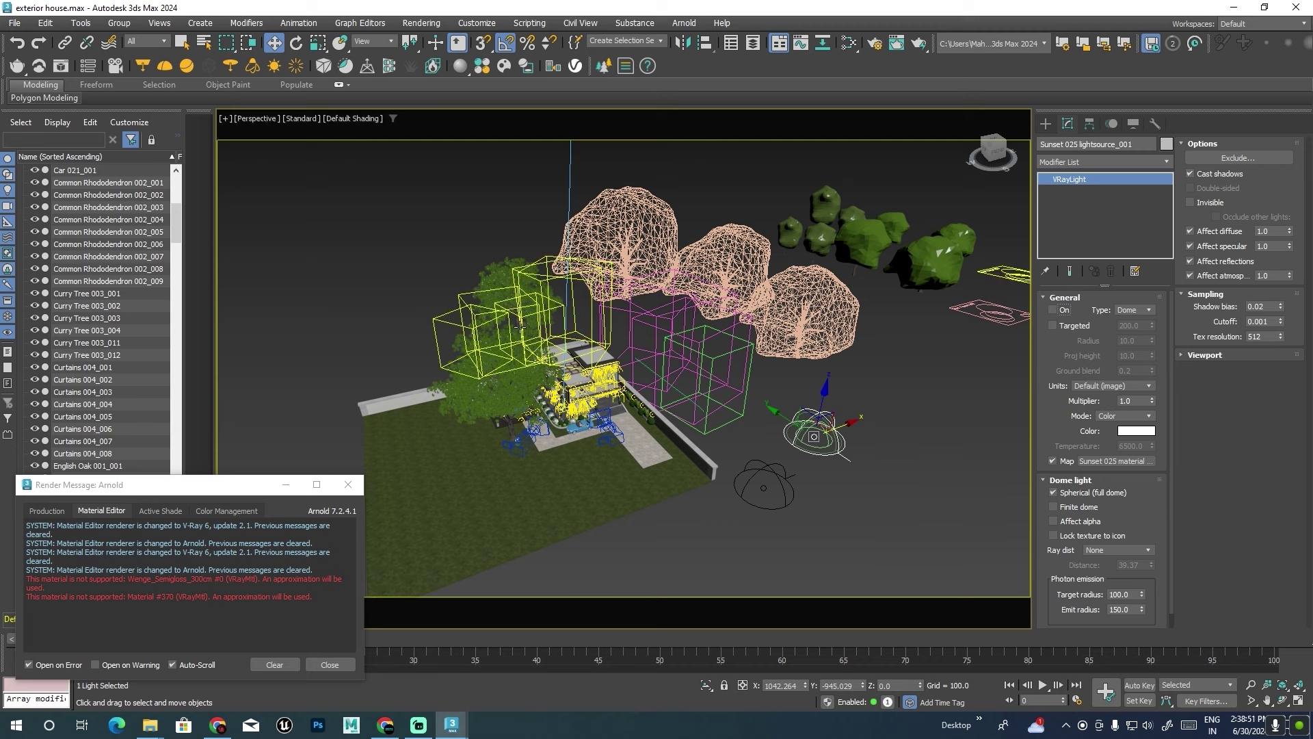
pyautogui.click(348, 484)
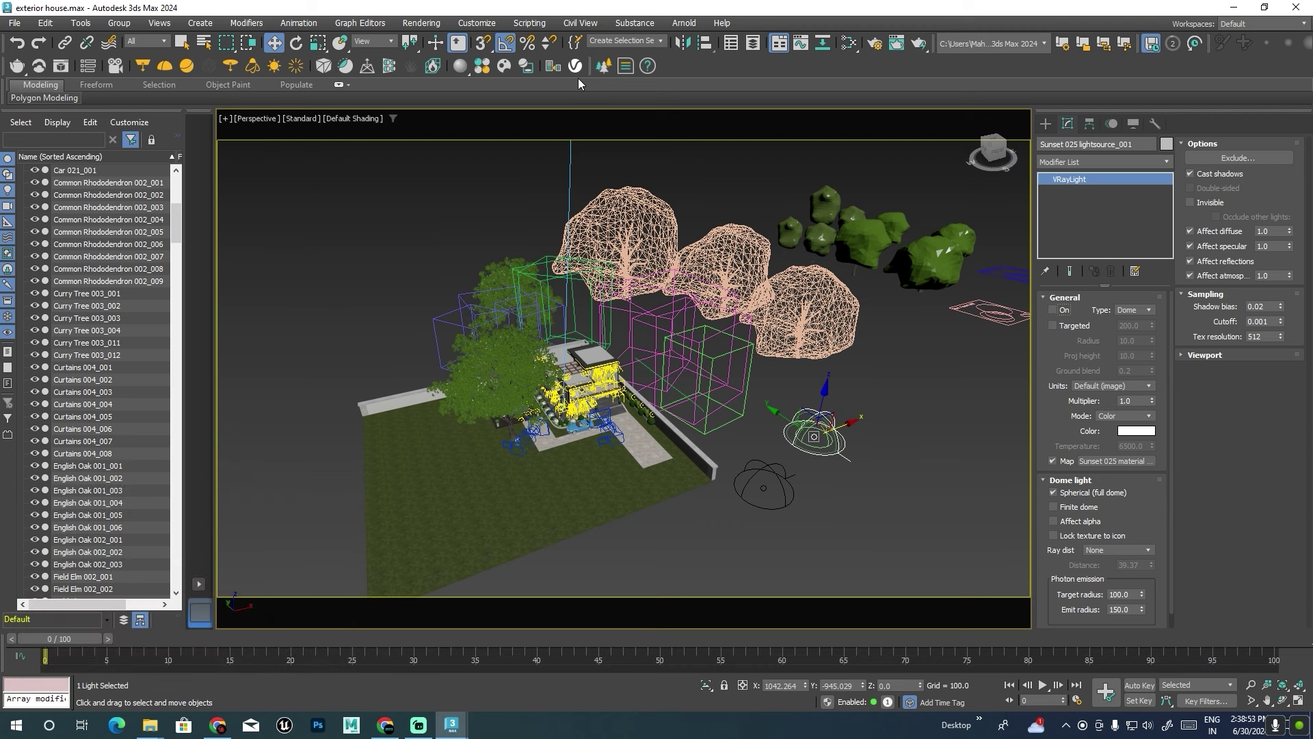
pyautogui.click(504, 65)
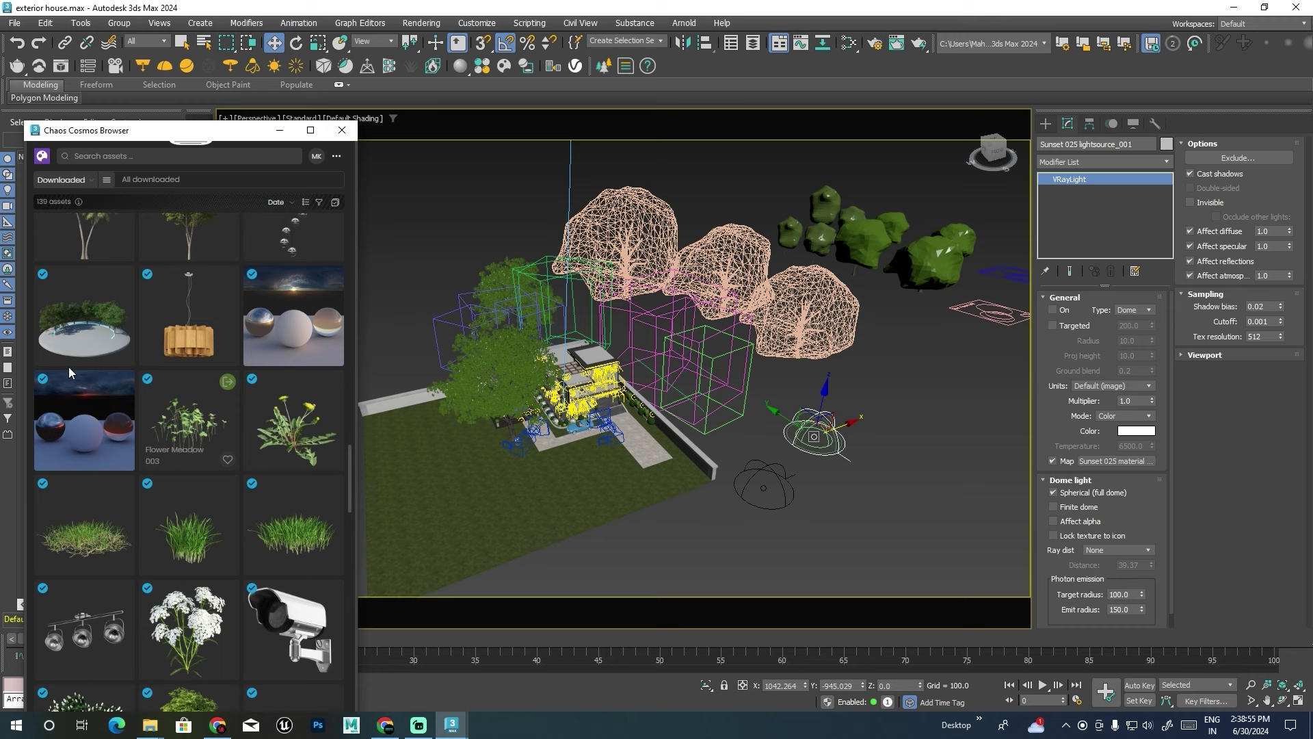
pyautogui.click(61, 179)
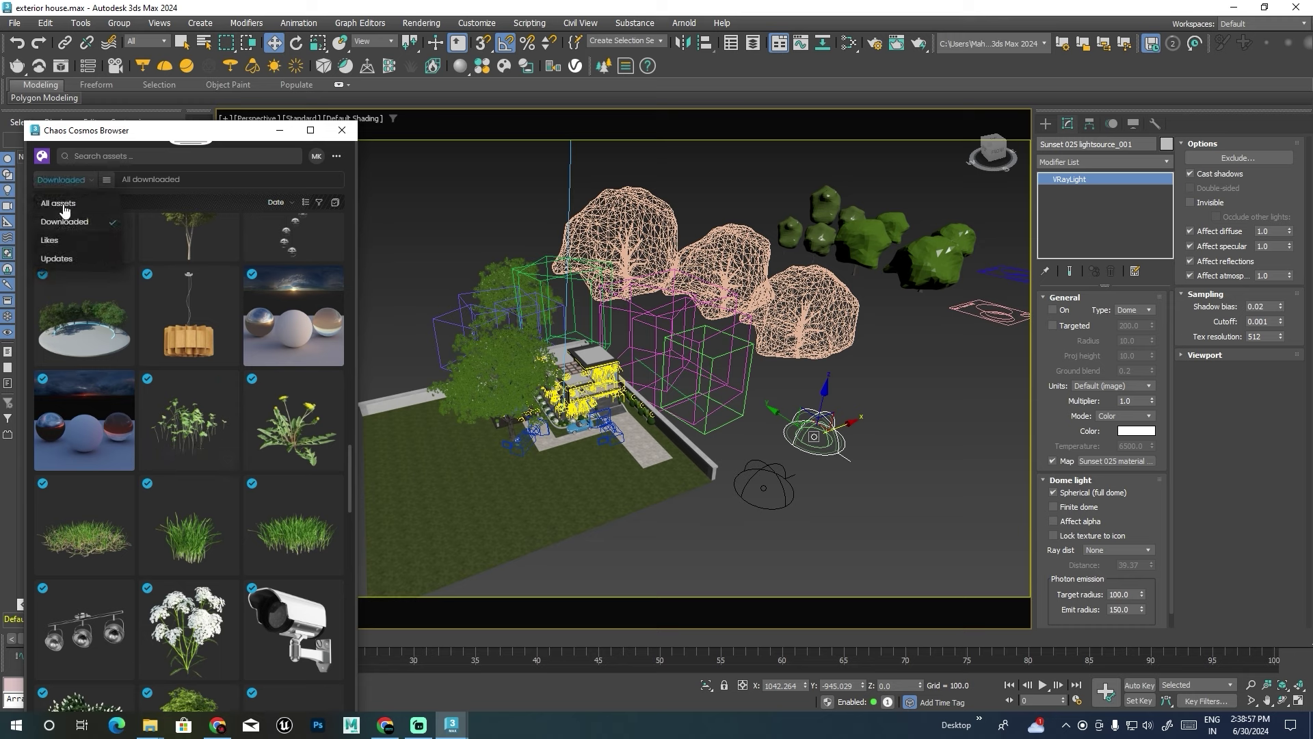
pyautogui.click(63, 204)
pyautogui.click(130, 156)
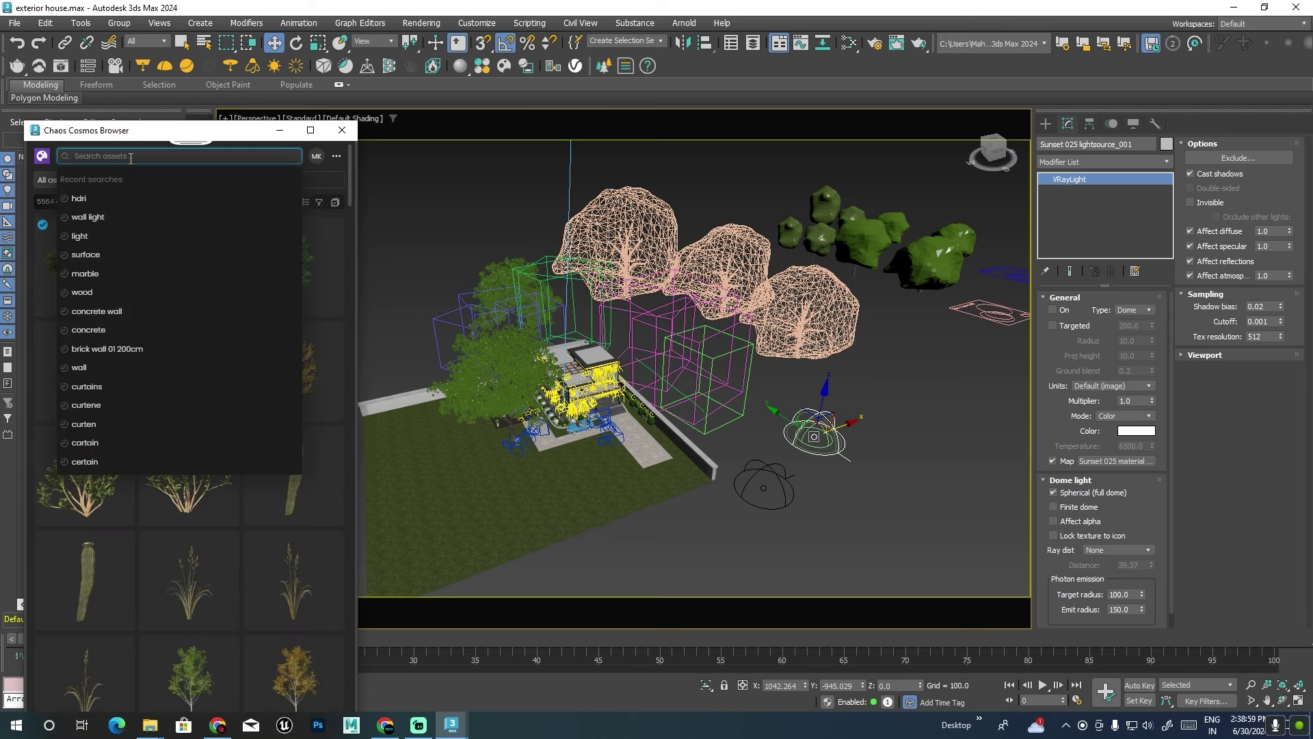
pyautogui.click(85, 198)
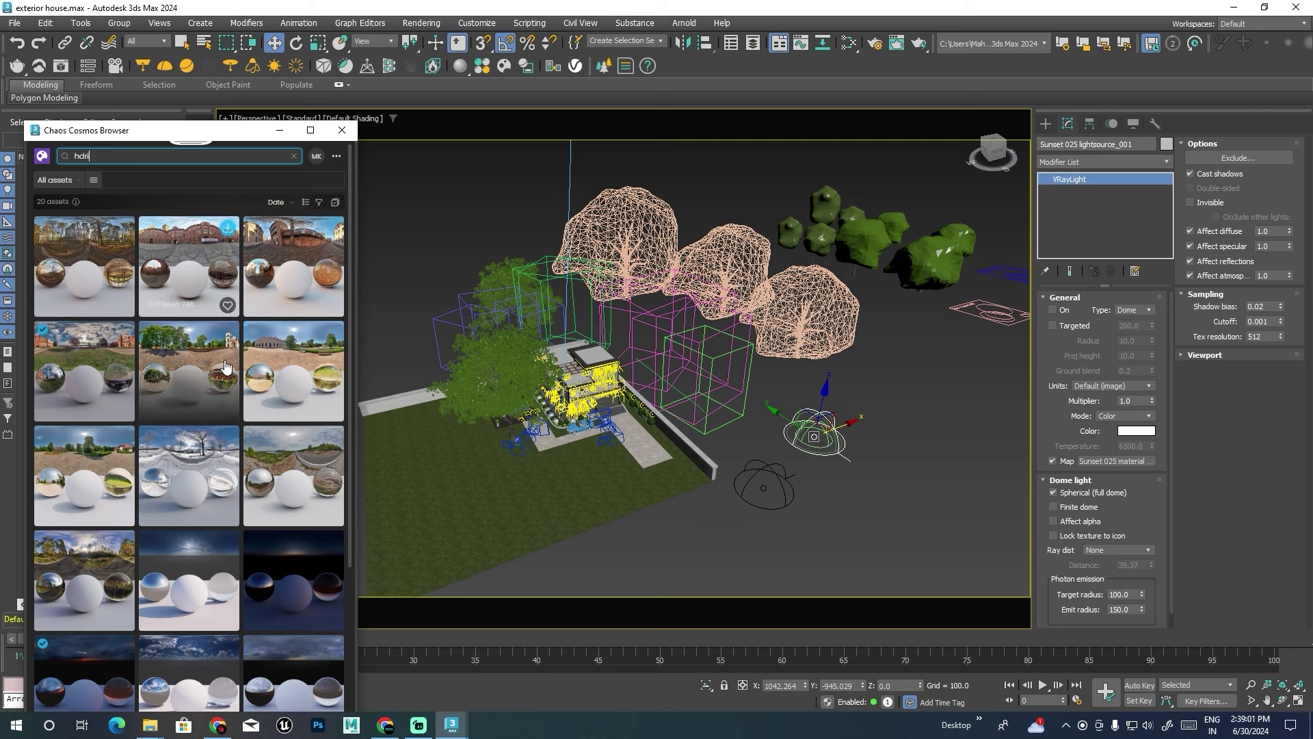
pyautogui.scroll(-2, 226, 368)
pyautogui.scroll(-1, 225, 367)
pyautogui.scroll(-1, 228, 366)
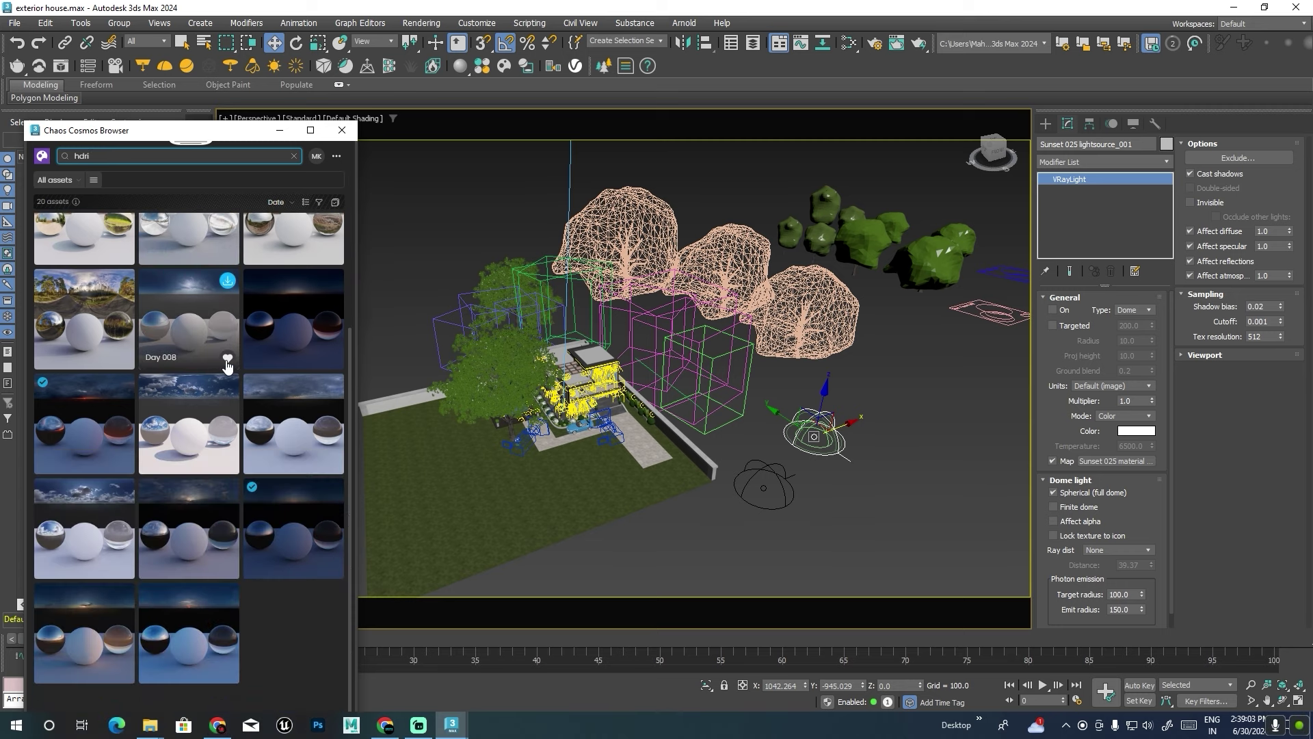
# Browse the Cosmos HDRIs category and import the Sun 024 HDRI.
pyautogui.click(41, 157)
pyautogui.click(215, 243)
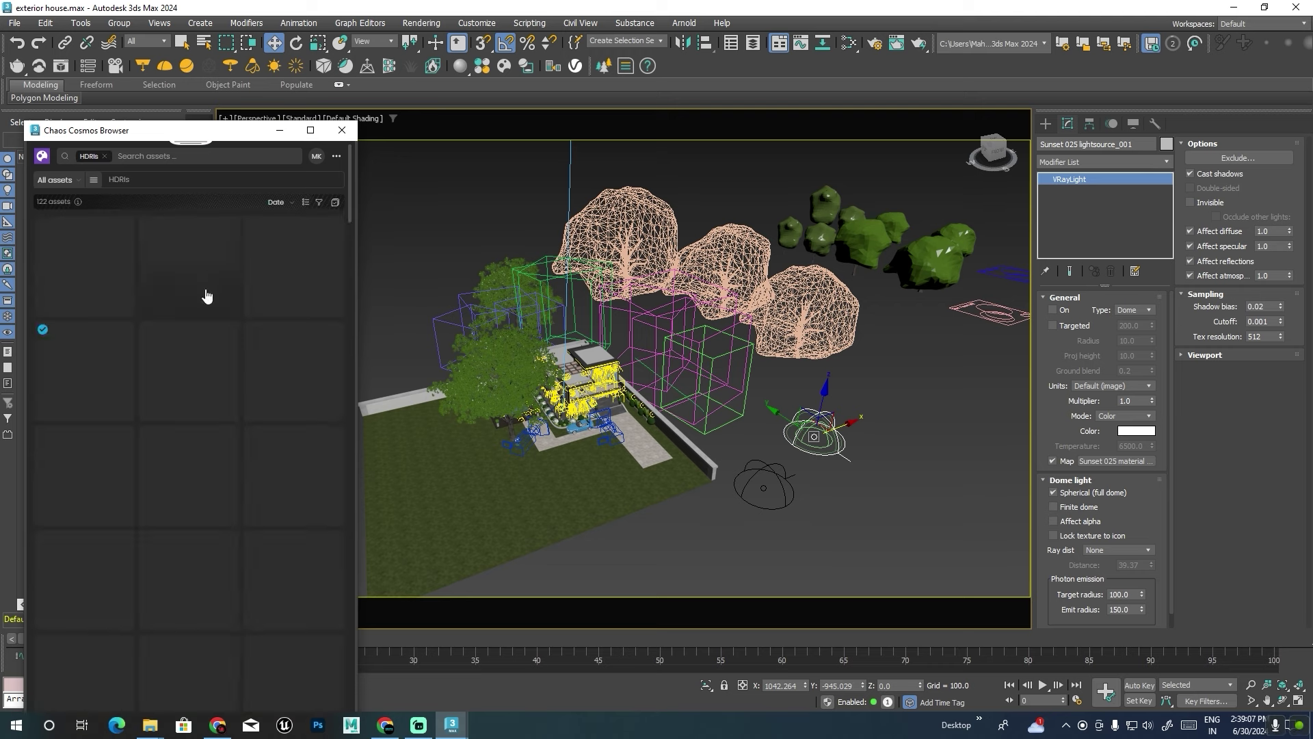
pyautogui.scroll(-3, 212, 315)
pyautogui.scroll(-2, 226, 362)
pyautogui.scroll(-1, 239, 410)
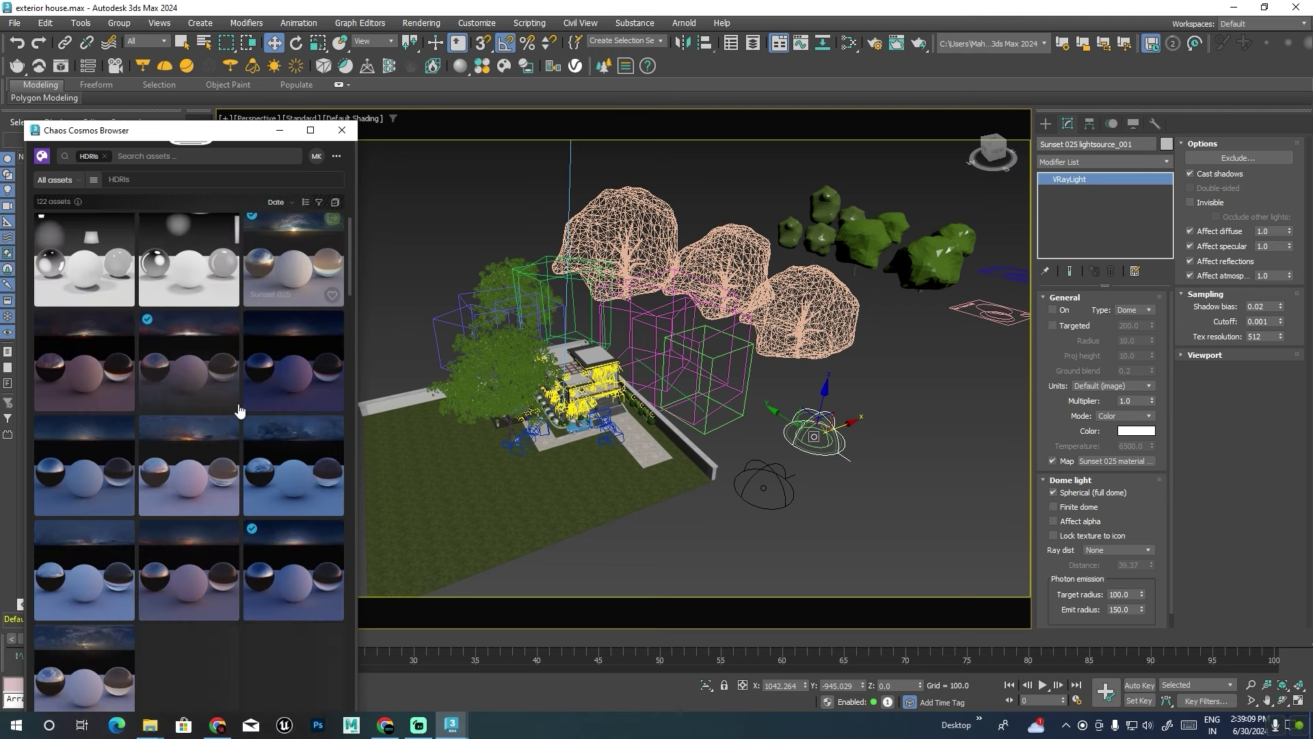
pyautogui.scroll(-1, 239, 410)
pyautogui.scroll(-1, 236, 403)
pyautogui.scroll(-1, 232, 408)
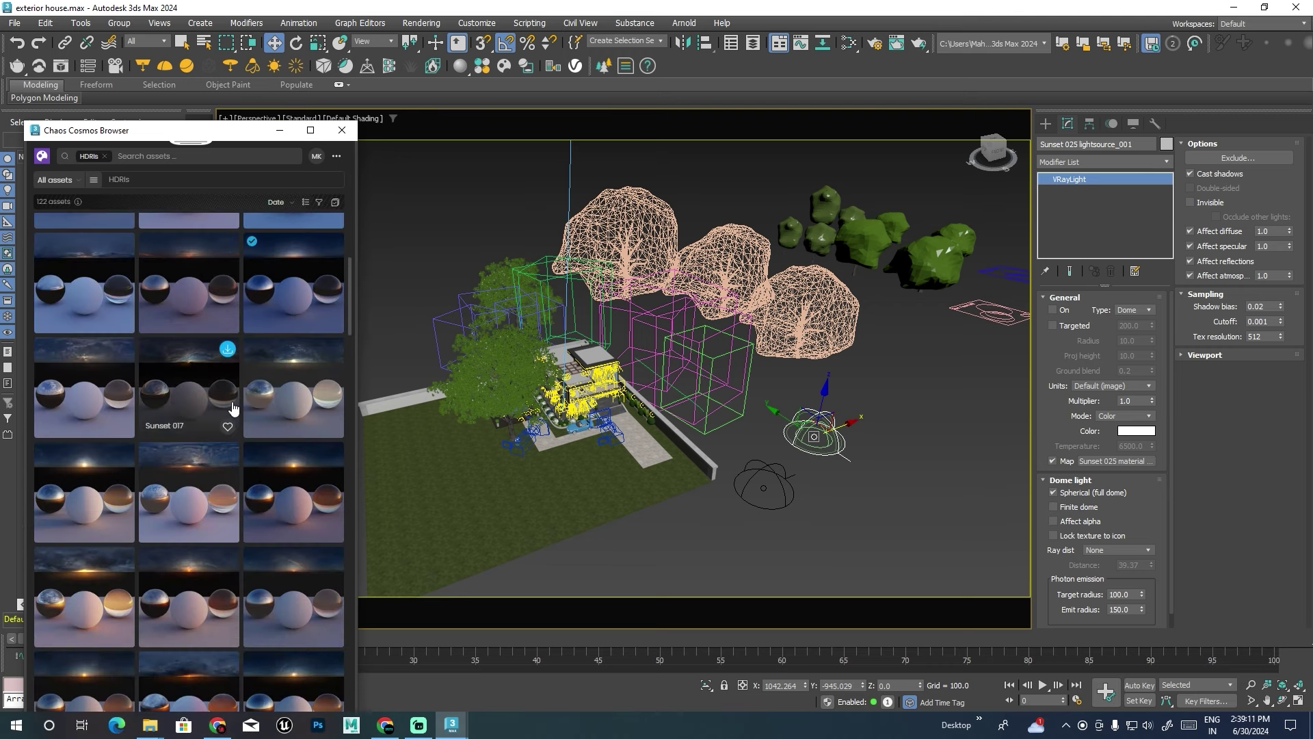
pyautogui.scroll(-1, 233, 408)
pyautogui.scroll(-1, 233, 404)
pyautogui.scroll(-1, 232, 402)
pyautogui.scroll(-1, 232, 407)
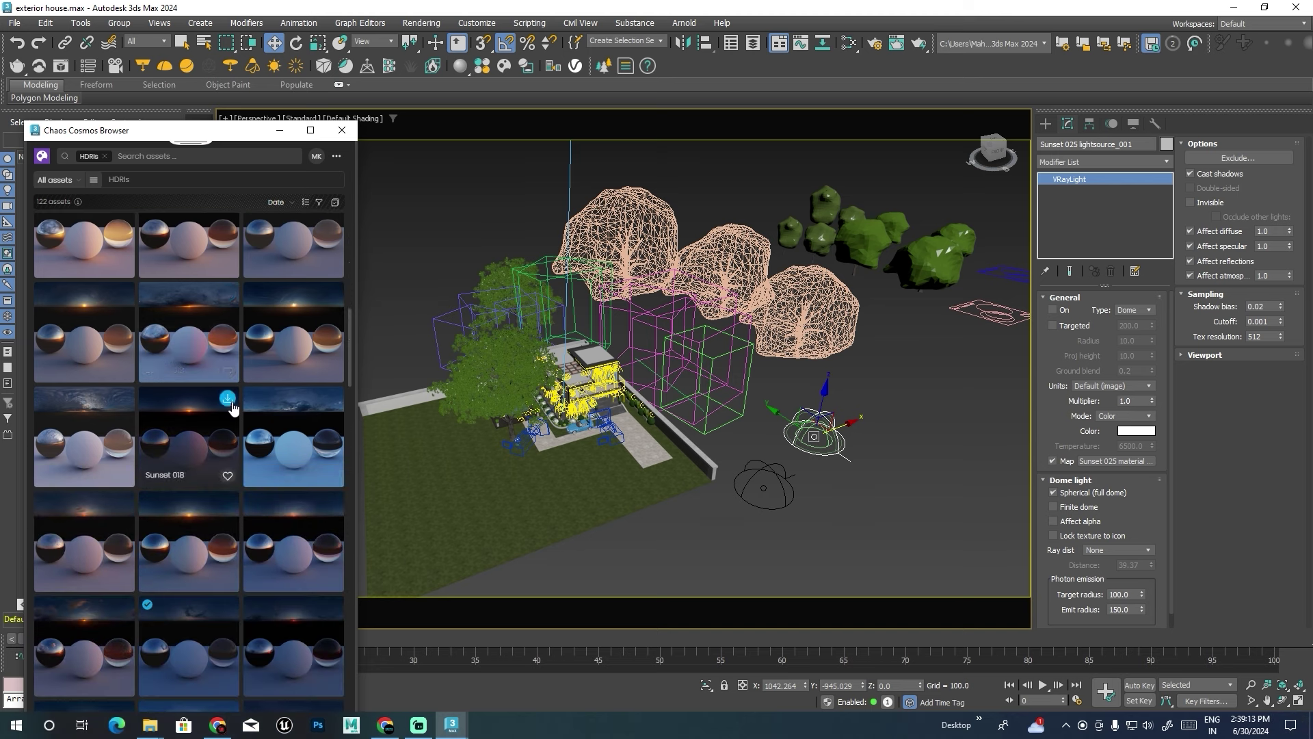
pyautogui.moveTo(294, 437)
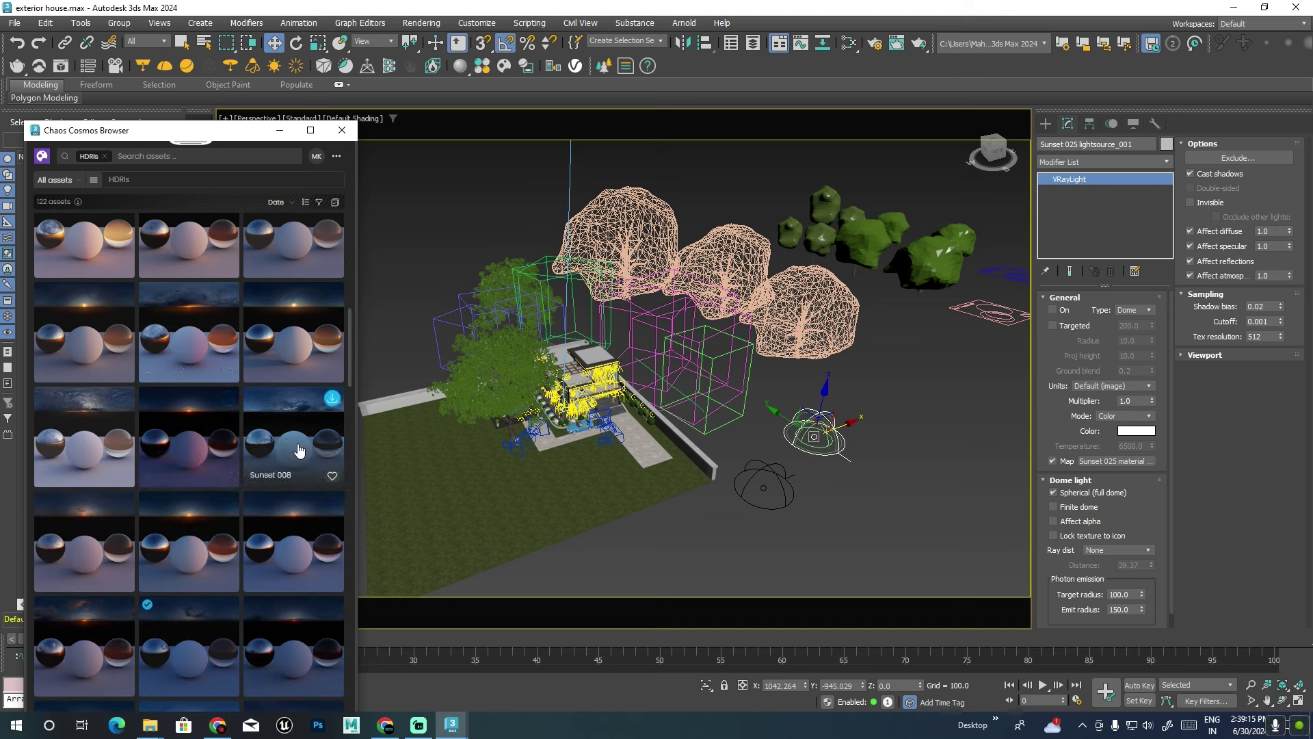
pyautogui.scroll(-2, 299, 449)
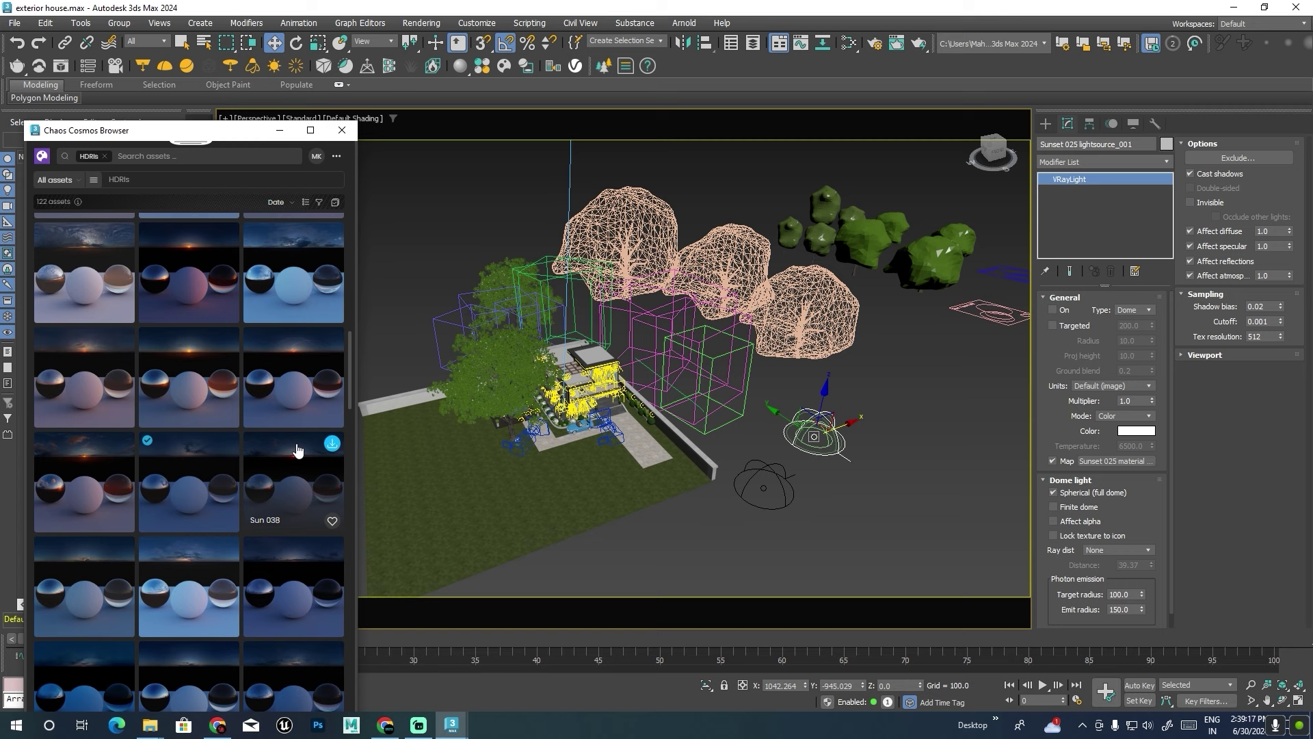
pyautogui.scroll(-2, 301, 558)
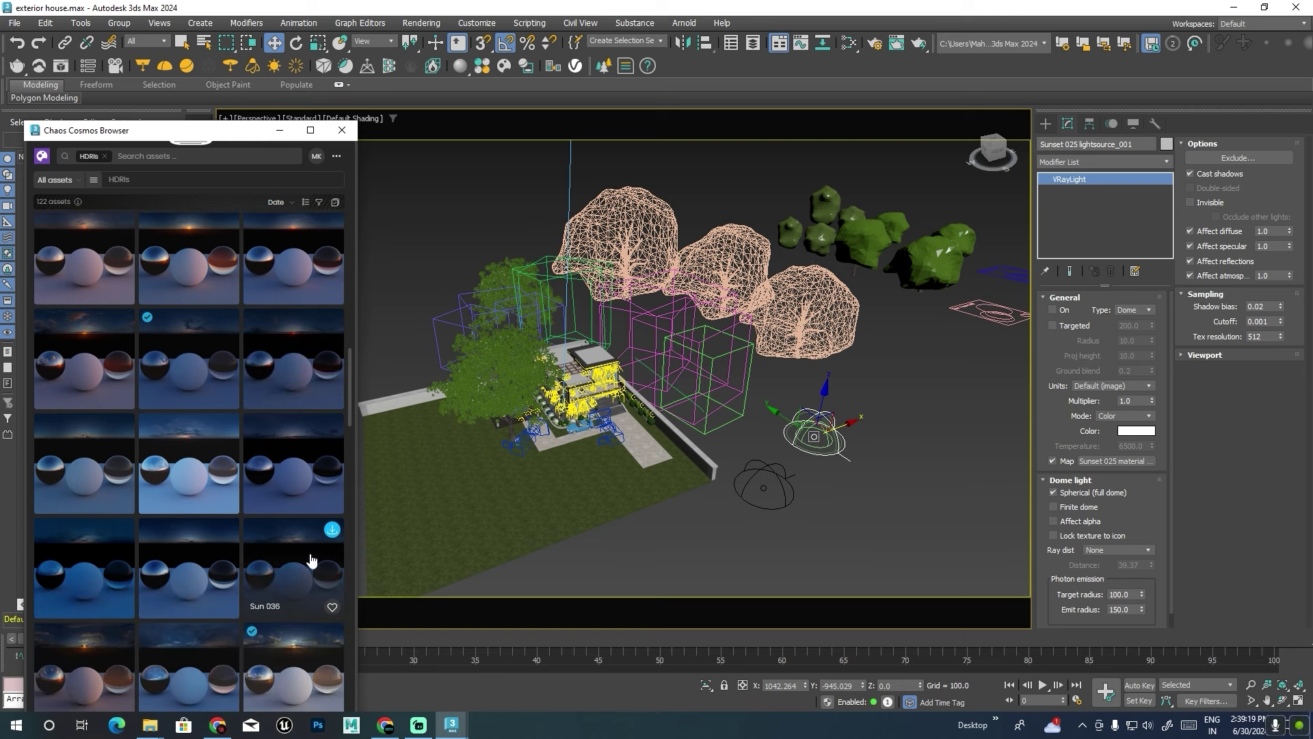
pyautogui.scroll(-2, 311, 559)
pyautogui.scroll(-1, 308, 557)
pyautogui.scroll(-1, 306, 556)
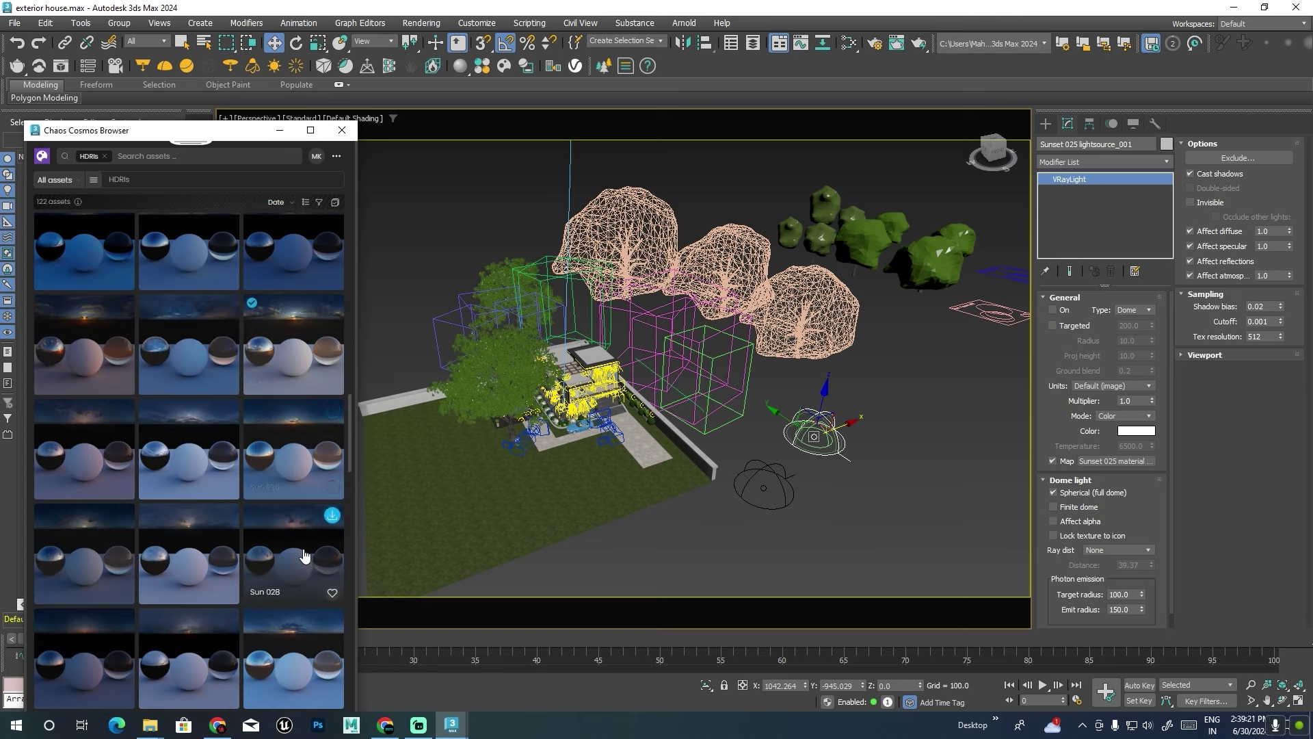
pyautogui.scroll(-1, 305, 556)
pyautogui.scroll(-2, 302, 551)
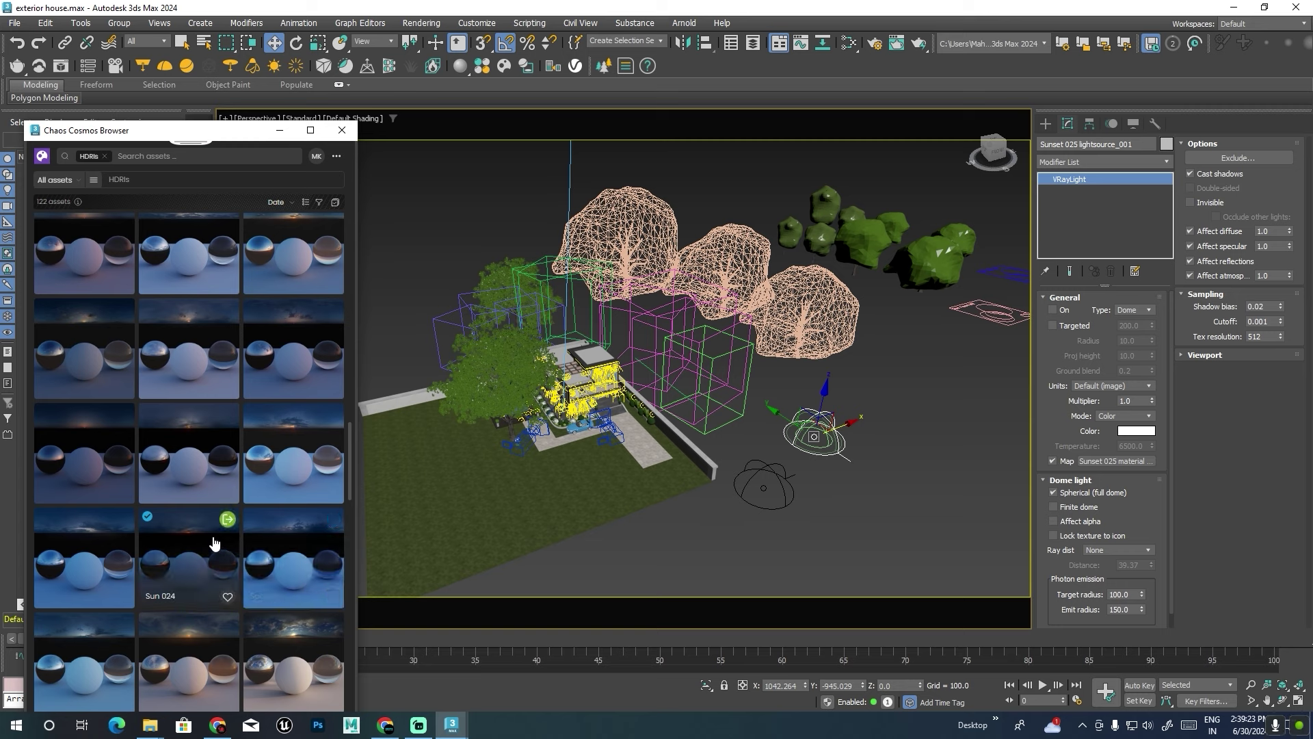
pyautogui.scroll(-1, 214, 542)
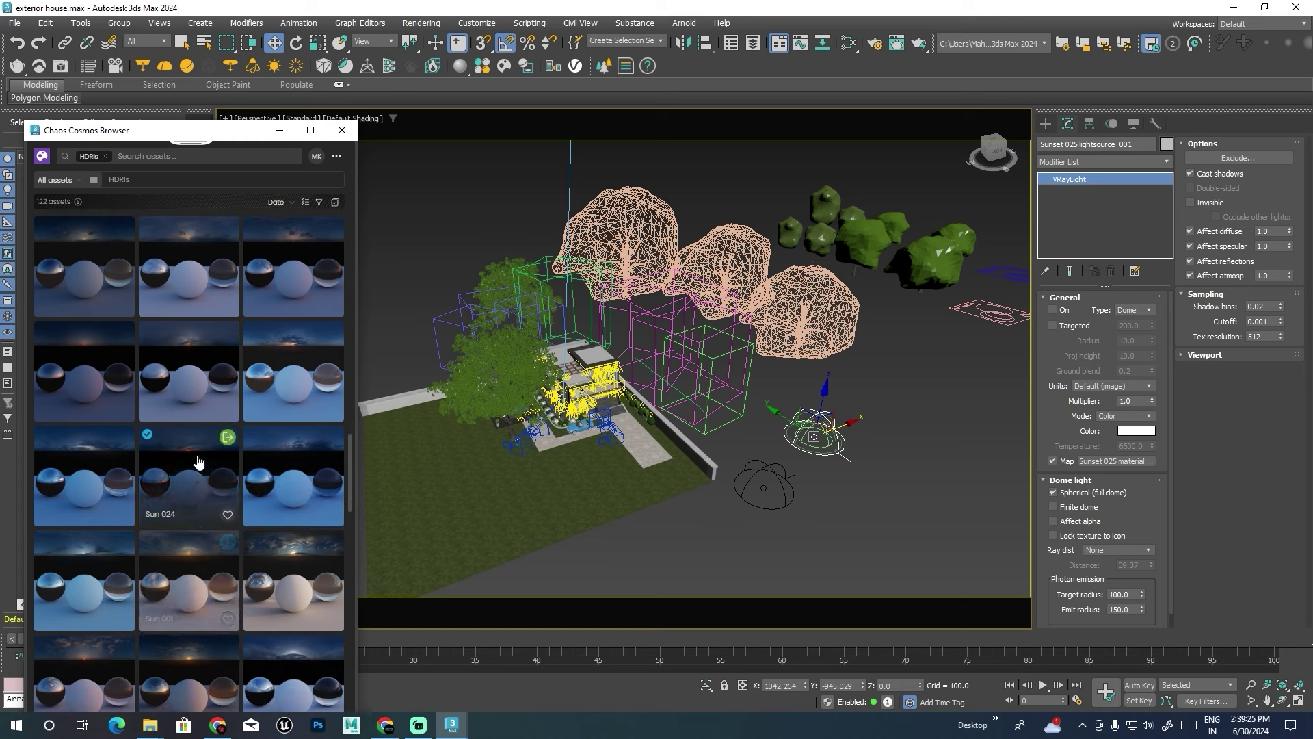
pyautogui.click(227, 443)
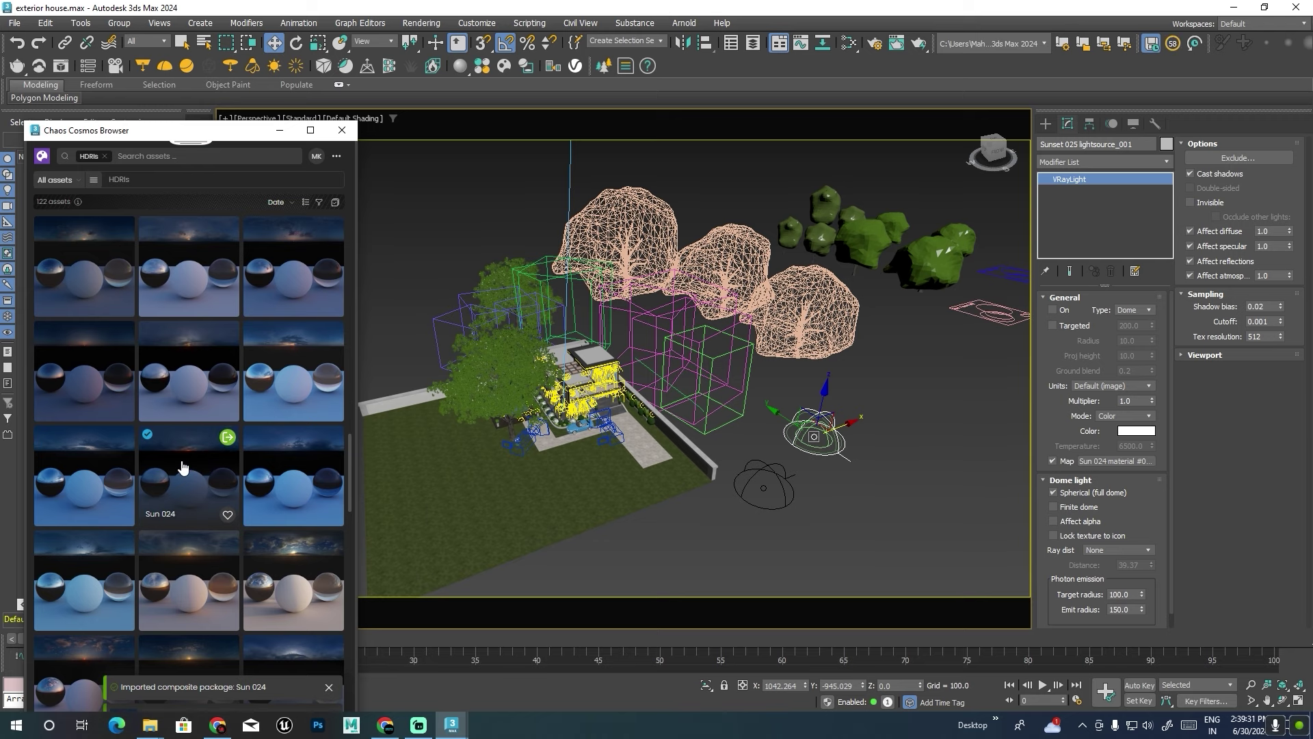
# Place the Sun 024 HDRI into the scene and close the Cosmos library.
pyautogui.keyDown('alt'); pyautogui.moveTo(347, 460); pyautogui.dragTo(360, 482, button='middle'); pyautogui.keyUp('alt')
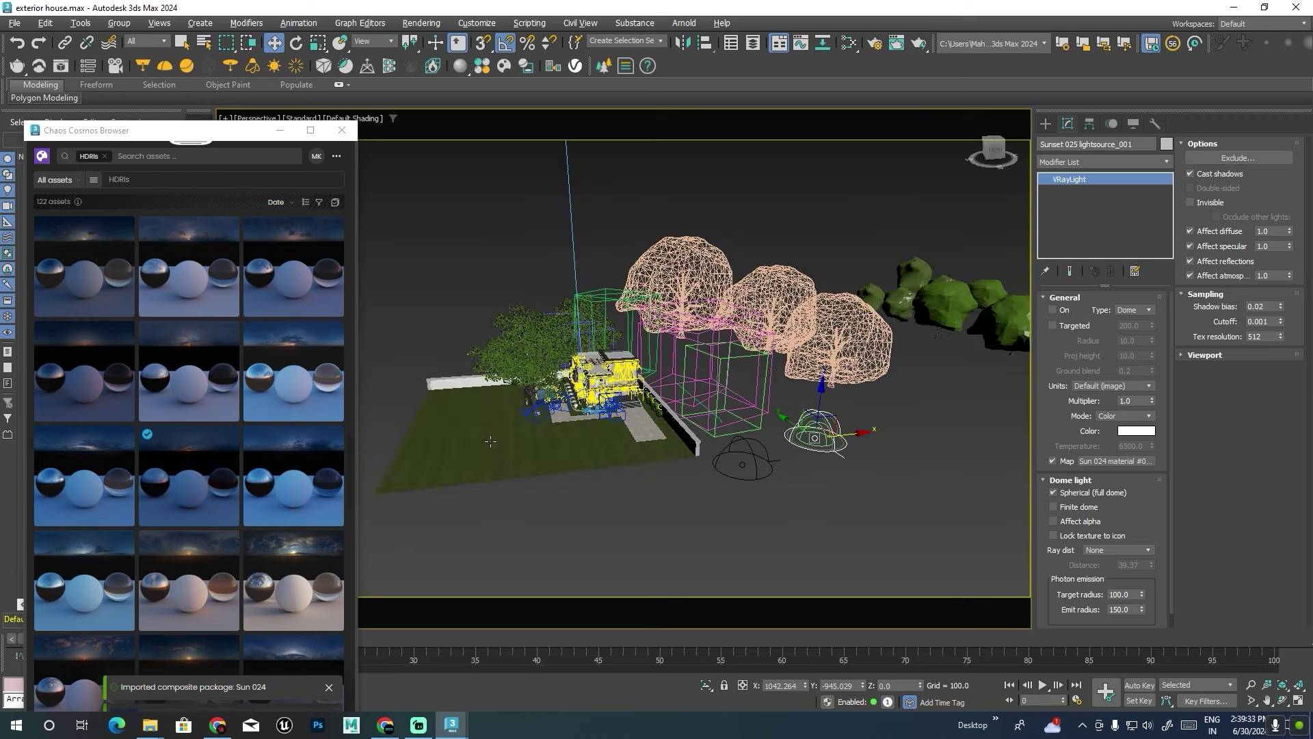
pyautogui.moveTo(185, 460)
pyautogui.mouseDown()
pyautogui.moveTo(888, 468)
pyautogui.moveTo(882, 491)
pyautogui.mouseUp()
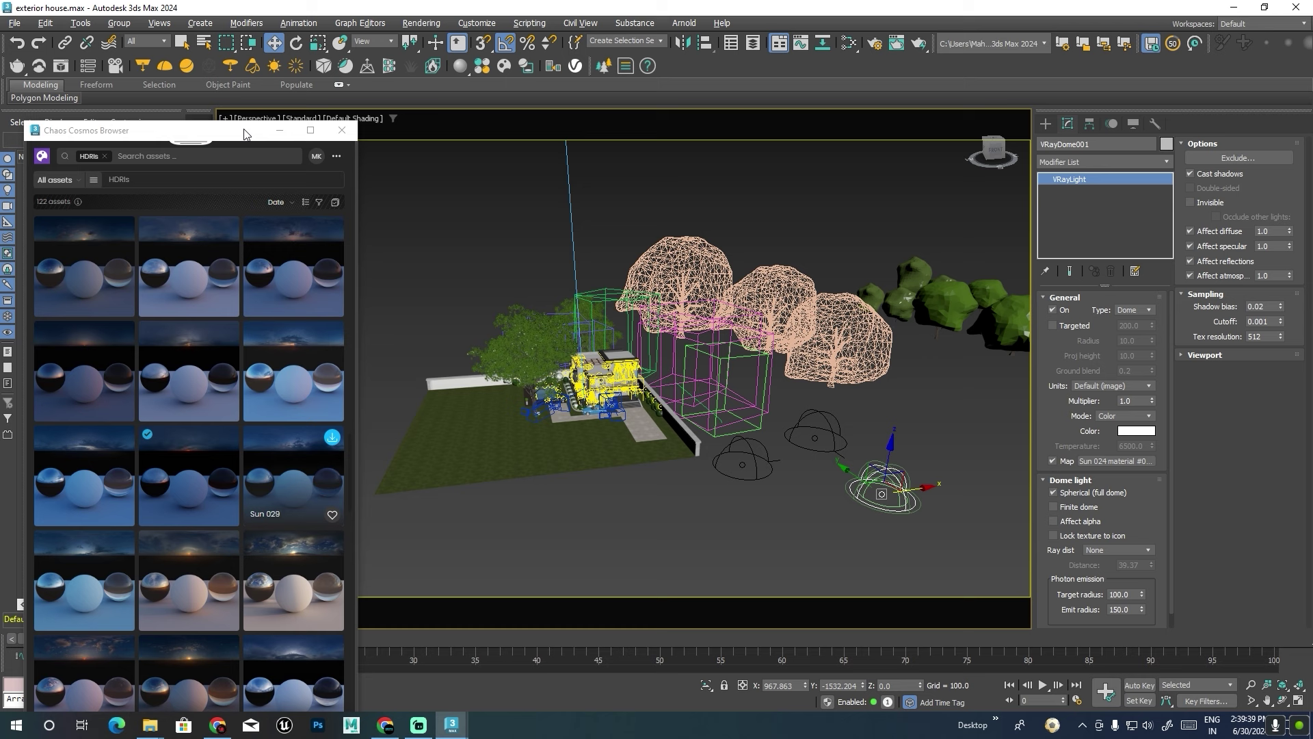
pyautogui.click(342, 130)
# Switch the viewport to PhysCamera001 and render it in the V-Ray Frame Buffer.
pyautogui.keyDown('alt'); pyautogui.moveTo(821, 442); pyautogui.dragTo(828, 442, button='middle'); pyautogui.keyUp('alt')
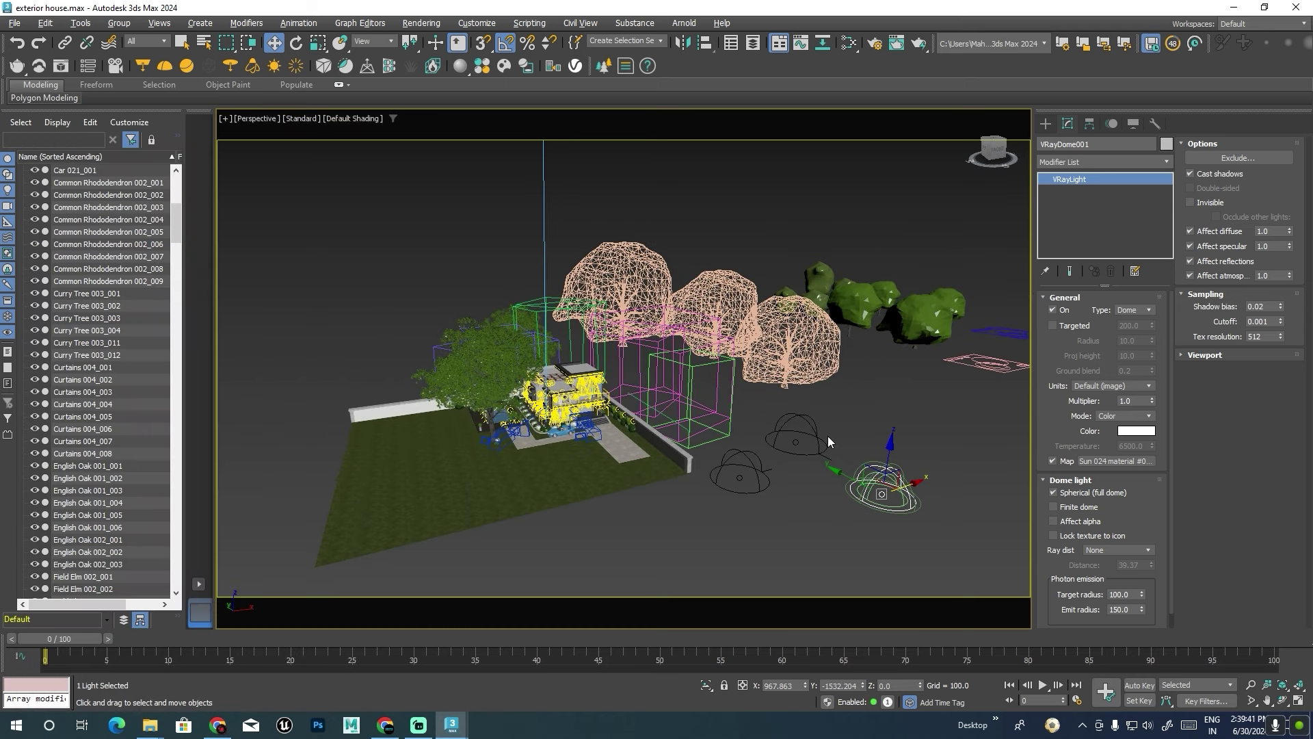
pyautogui.press('c')
pyautogui.click(622, 264)
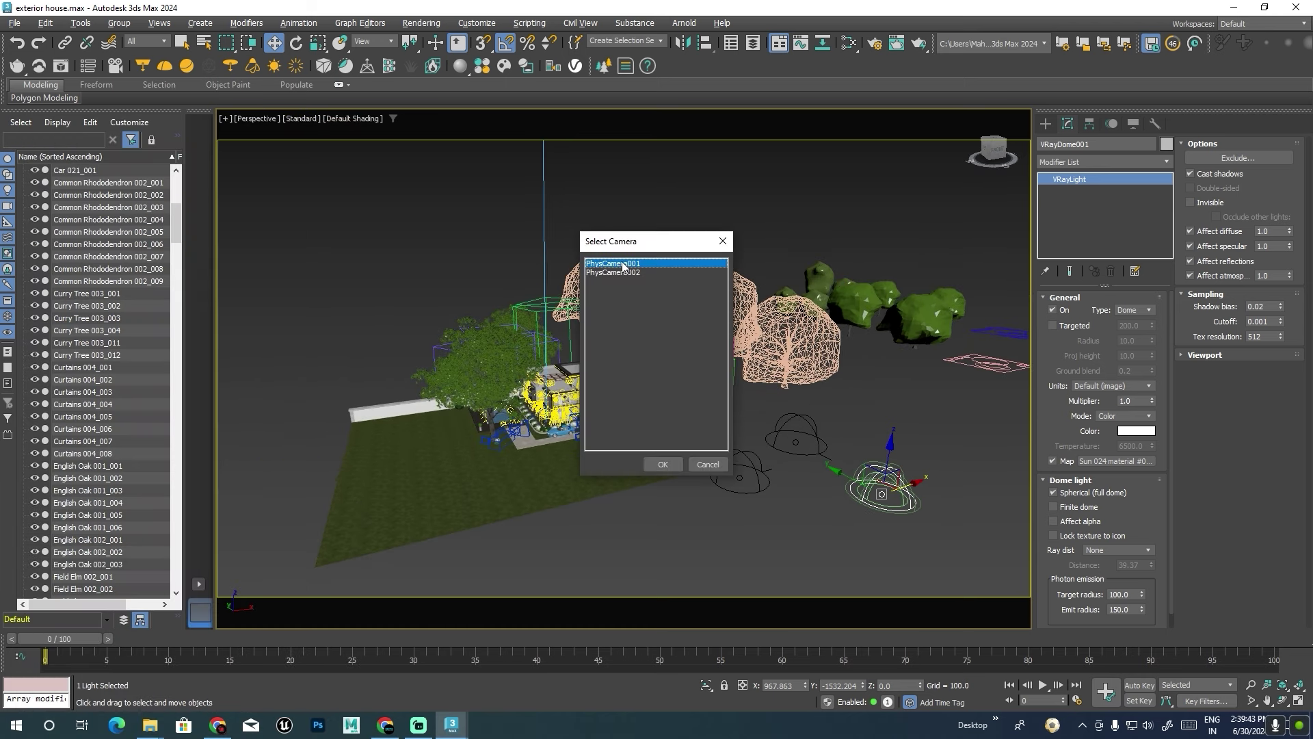
pyautogui.click(663, 463)
pyautogui.hotkey('shift', 'q')
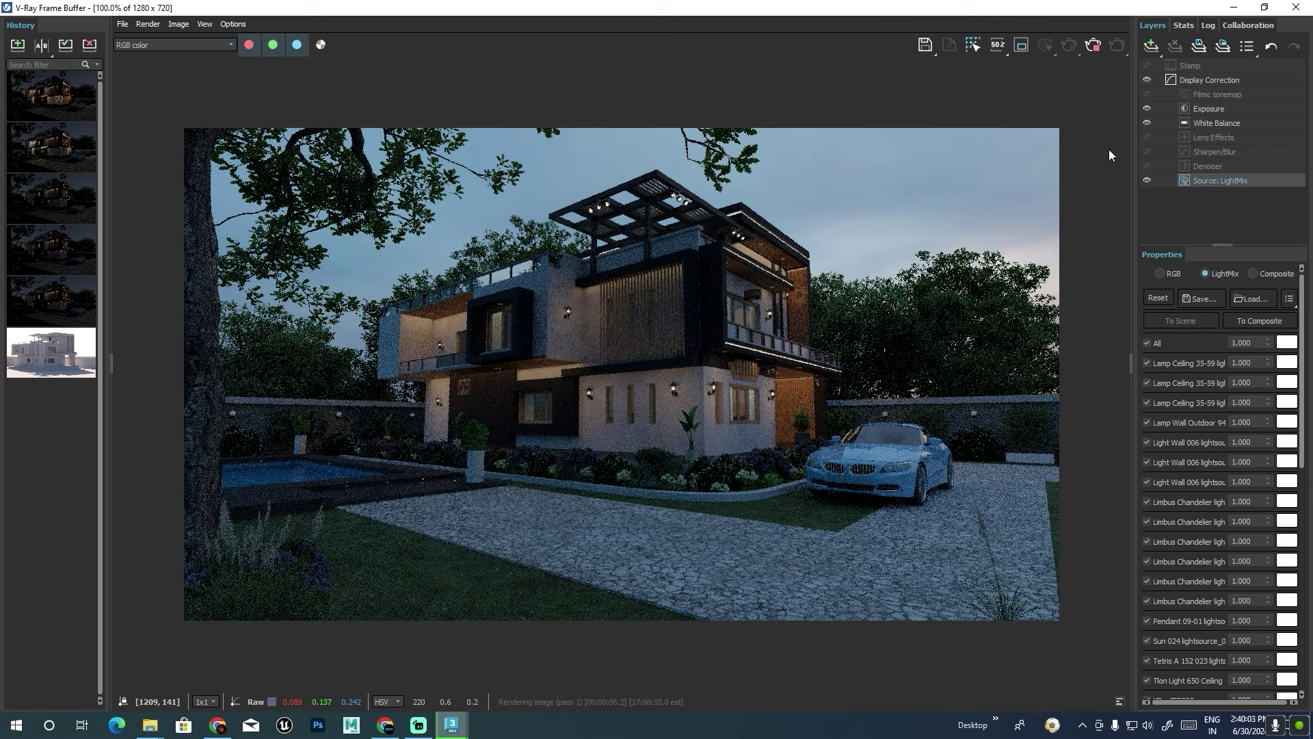
# Minimize the frame buffer, go to Top view, and open the Sun 024 light in Slate.
pyautogui.click(1264, 7)
pyautogui.press('t')
pyautogui.click(915, 420)
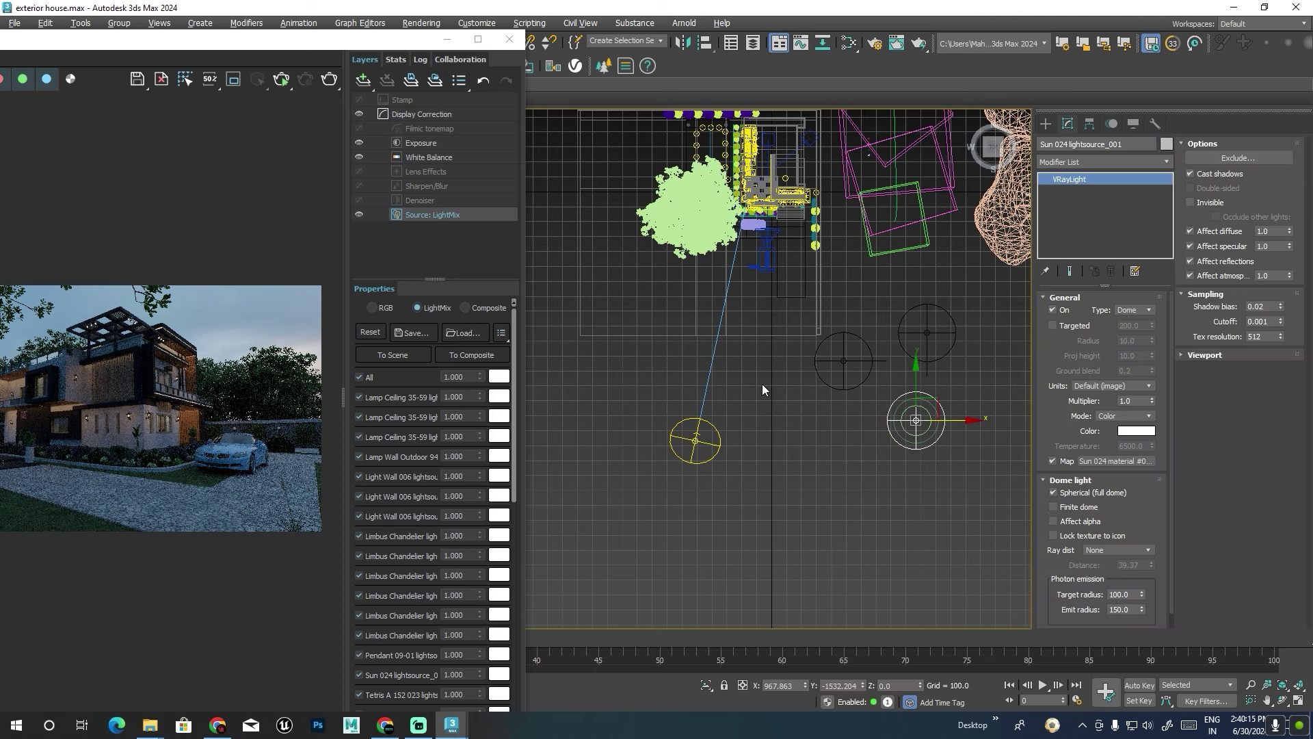
pyautogui.press('m')
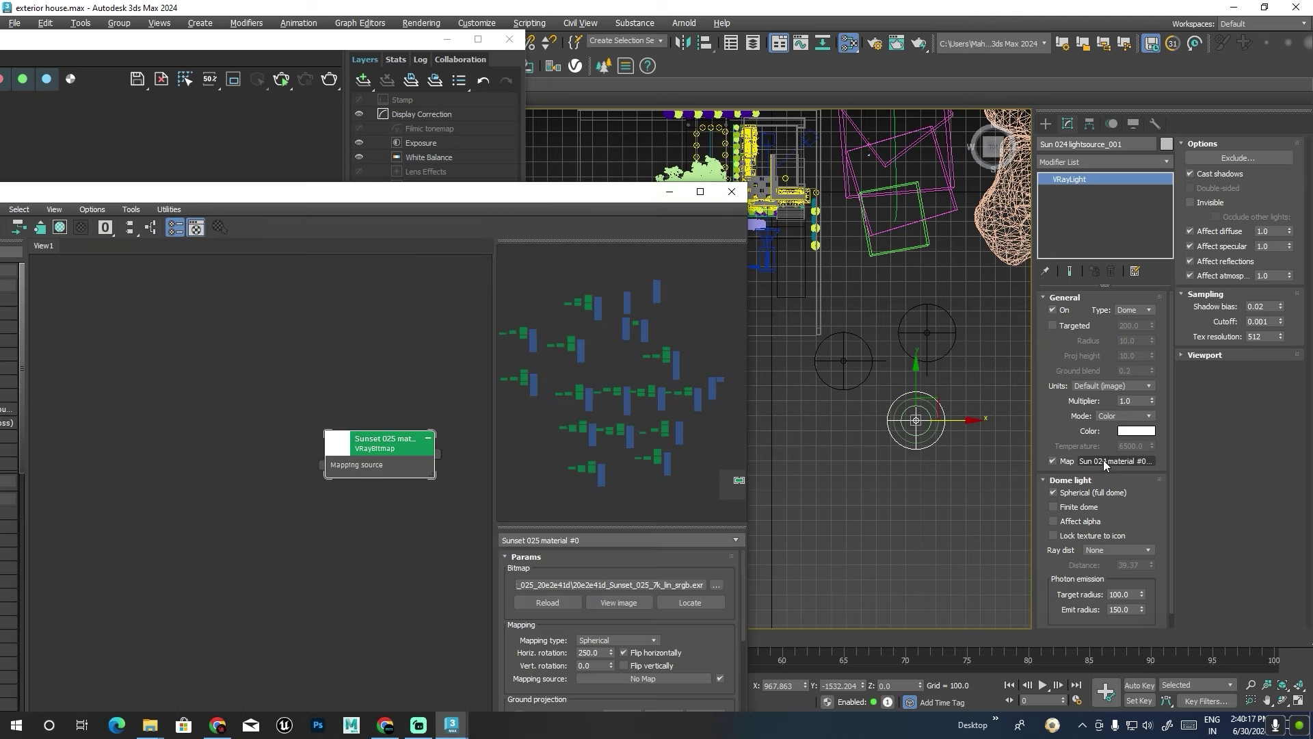
# Instance the light's HDRI map in Slate, set horizontal rotation 200 and flip it horizontally.
pyautogui.moveTo(1103, 460); pyautogui.dragTo(326, 335)
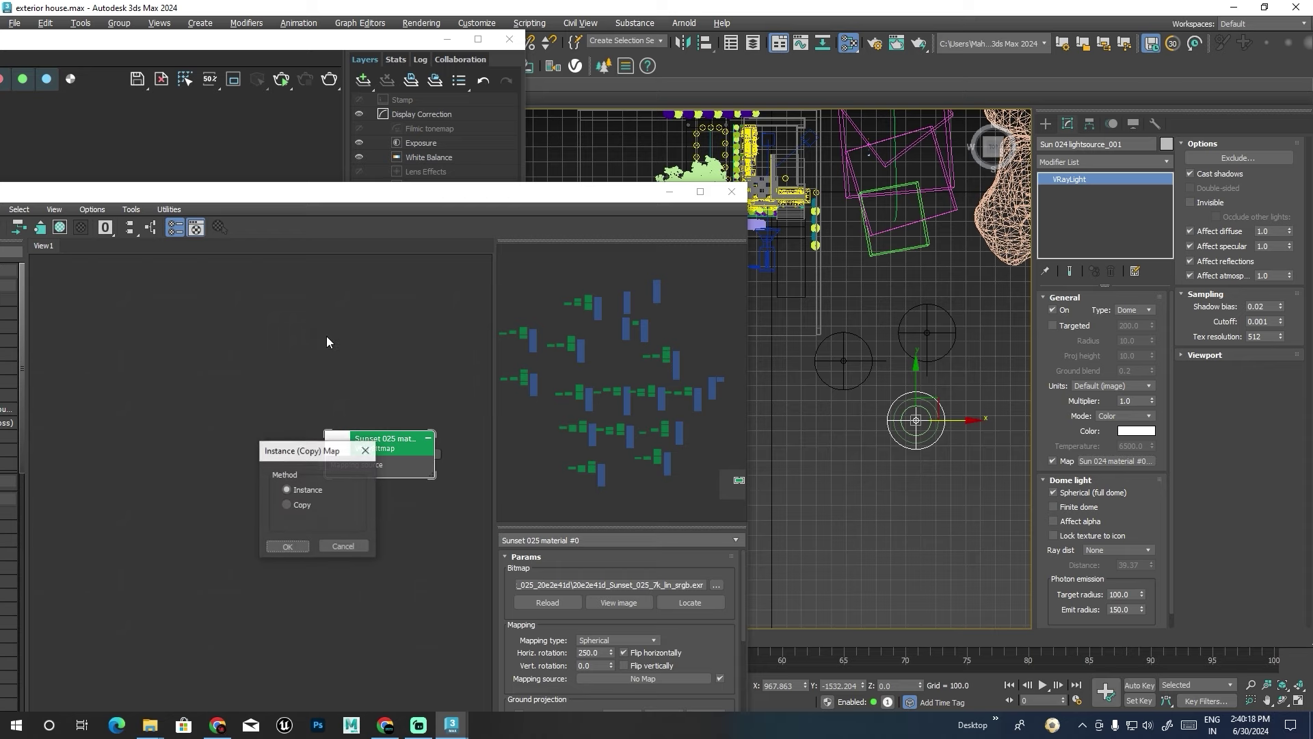
pyautogui.click(279, 544)
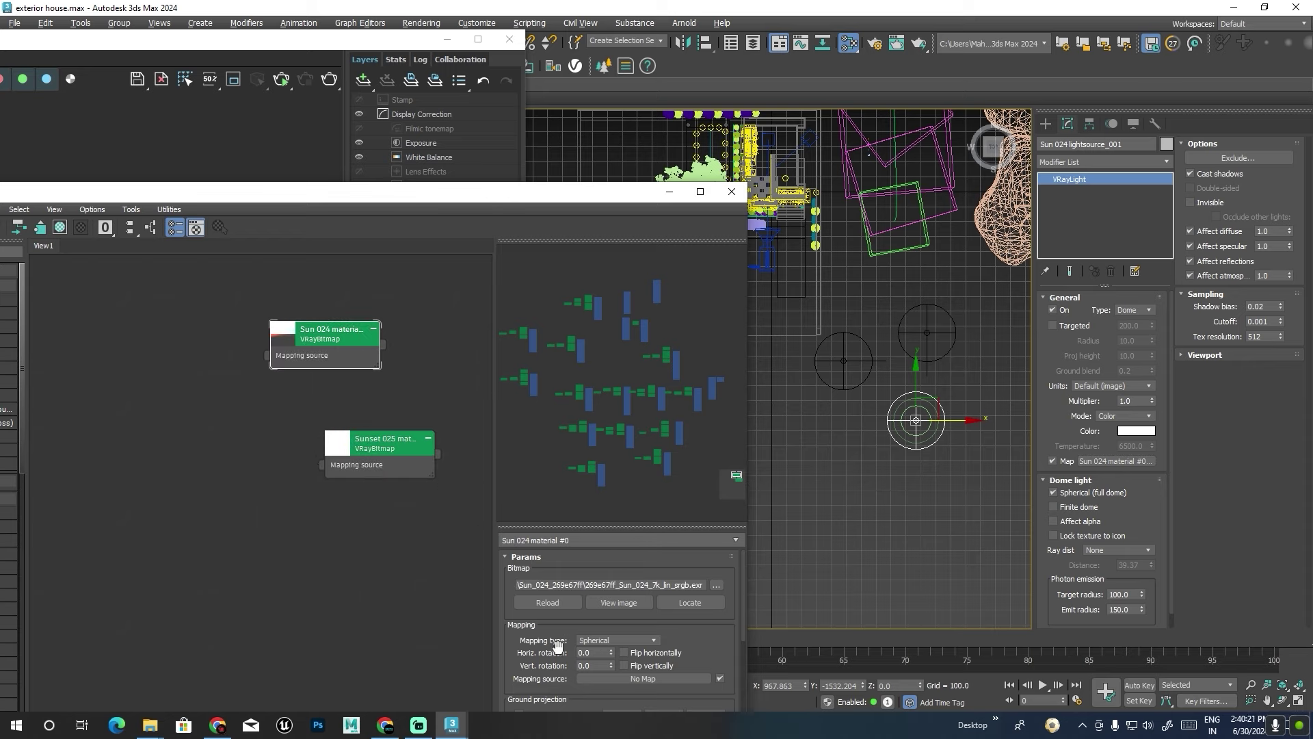
pyautogui.click(594, 653)
pyautogui.press('Return')
pyautogui.click(623, 652)
pyautogui.click(732, 191)
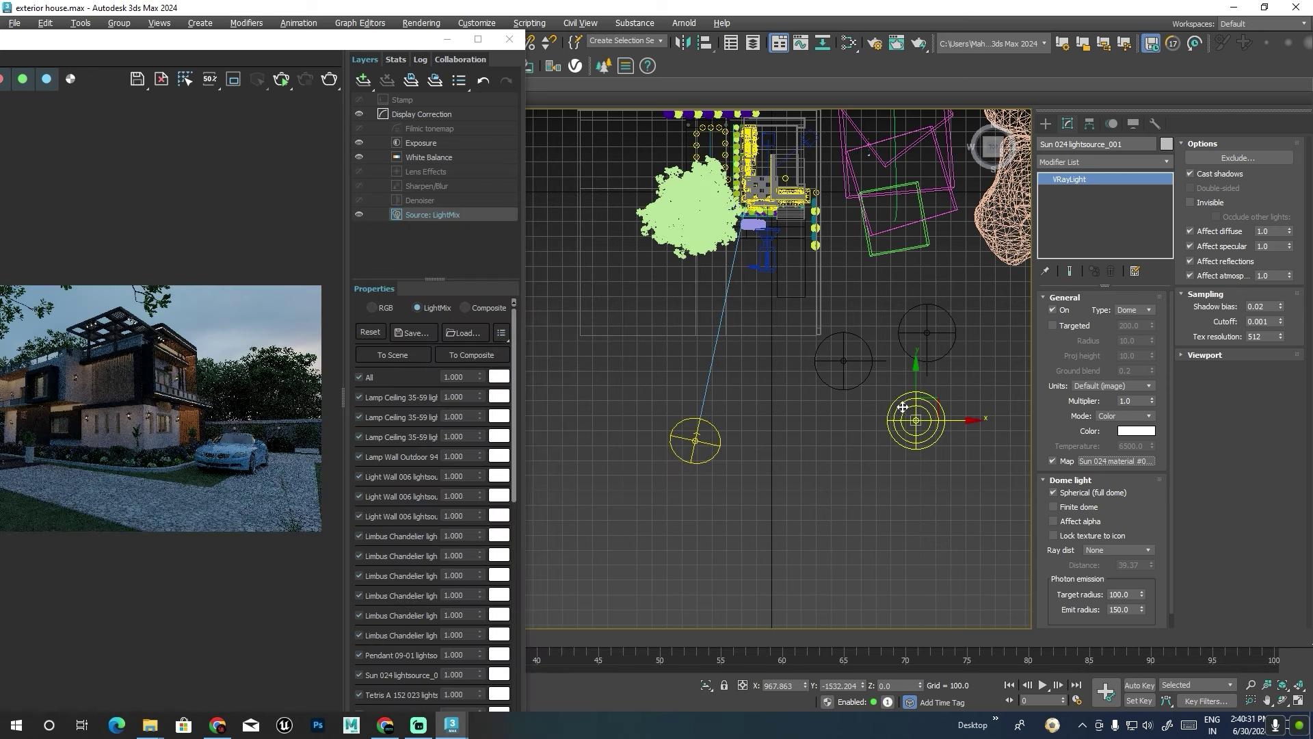
pyautogui.hotkey('alt', 'w')
pyautogui.hotkey('alt', 'w')
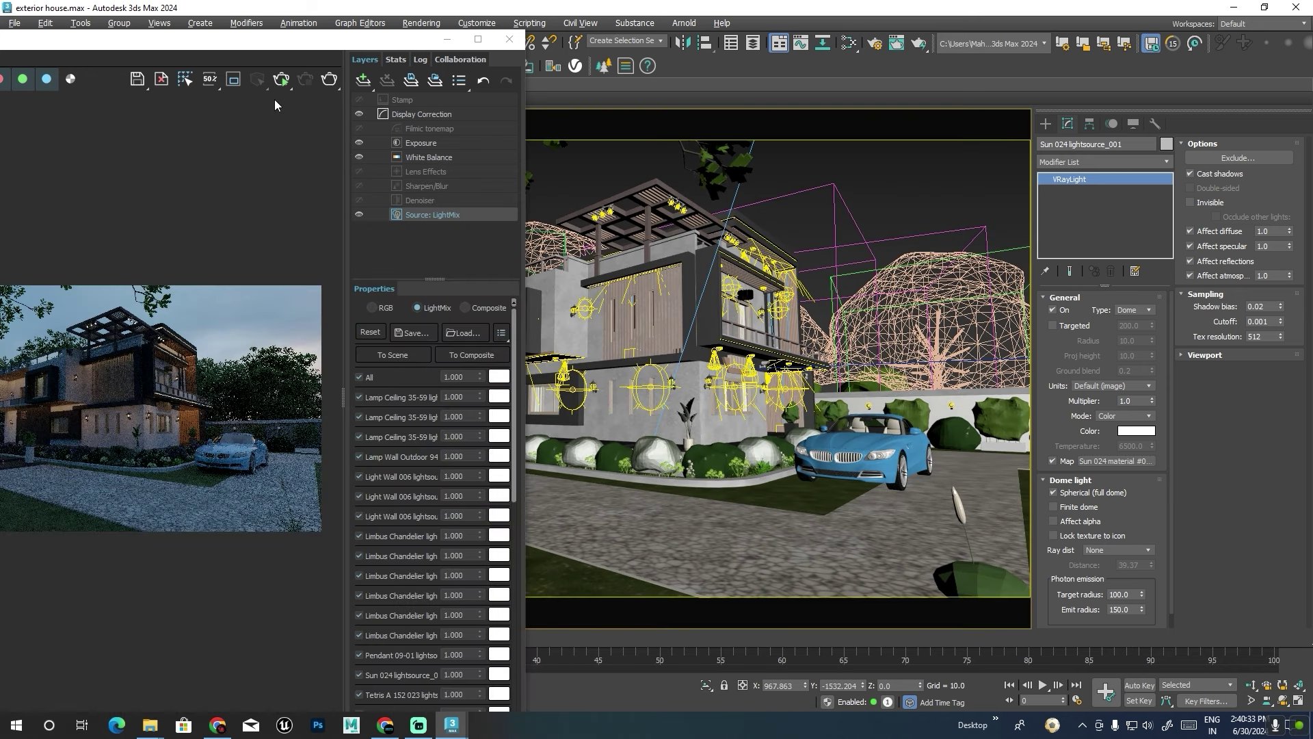
# Run an interactive render and turn Environment off and VRaySun001 on then off in LightMix.
pyautogui.click(282, 81)
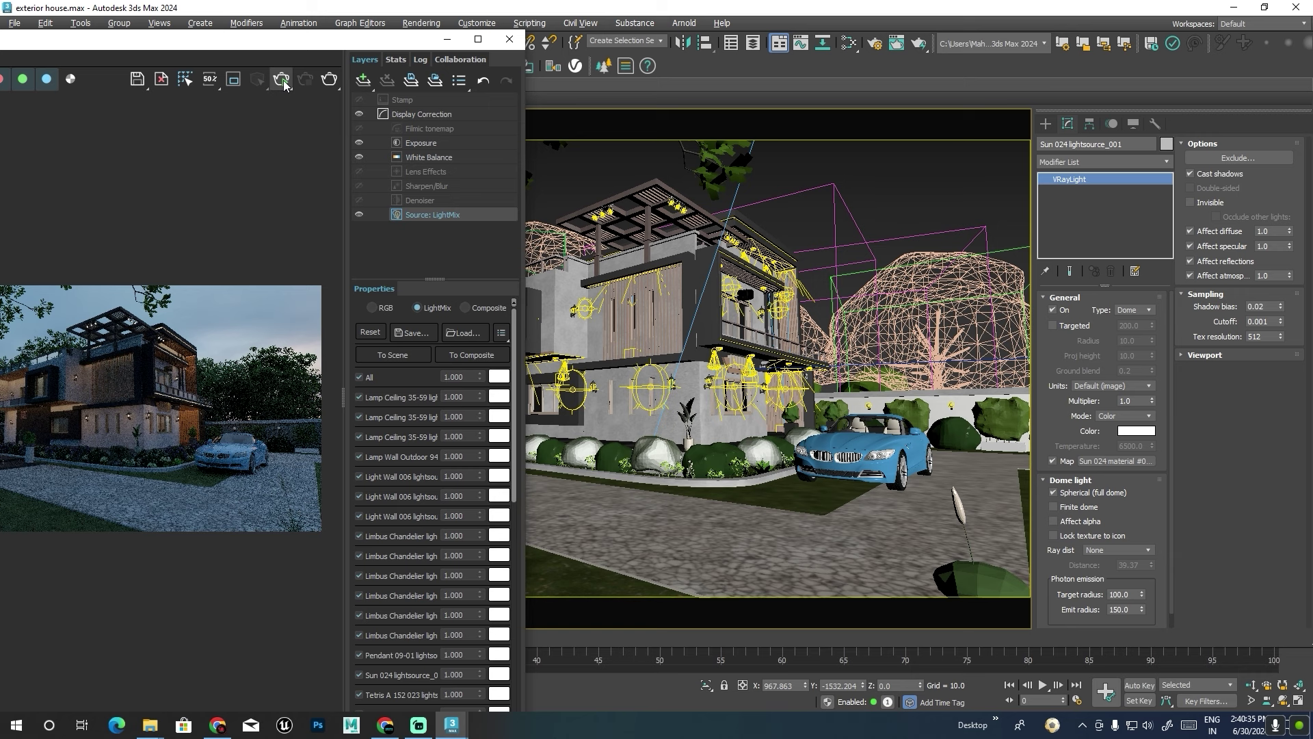
pyautogui.click(283, 80)
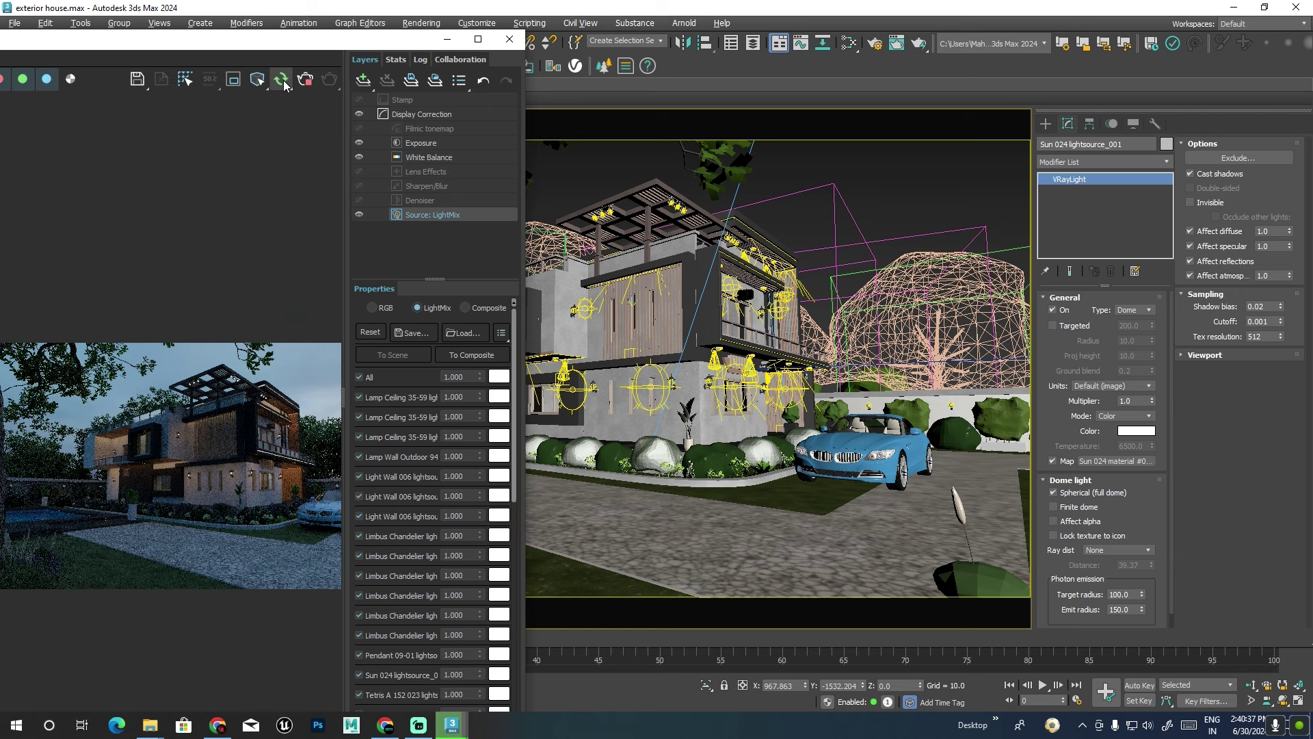
pyautogui.scroll(-1, 238, 413)
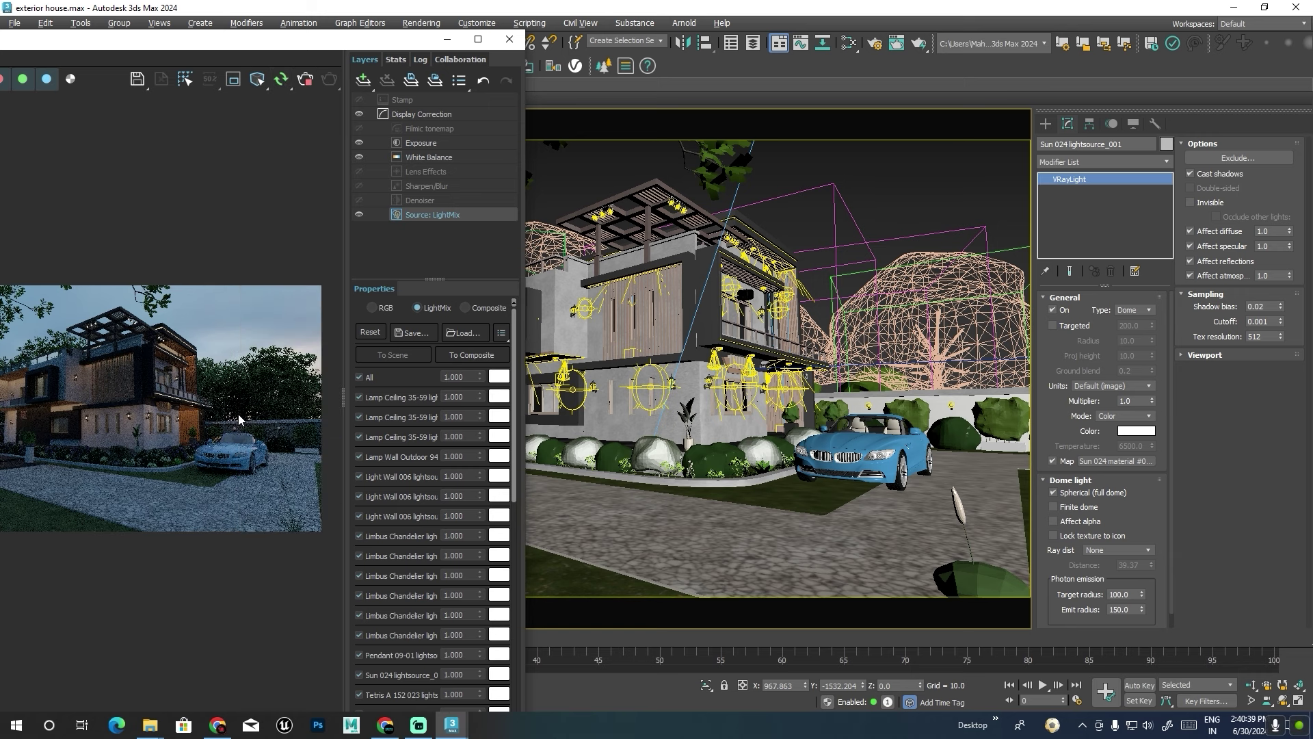
pyautogui.scroll(-3, 226, 414)
pyautogui.scroll(1, 137, 407)
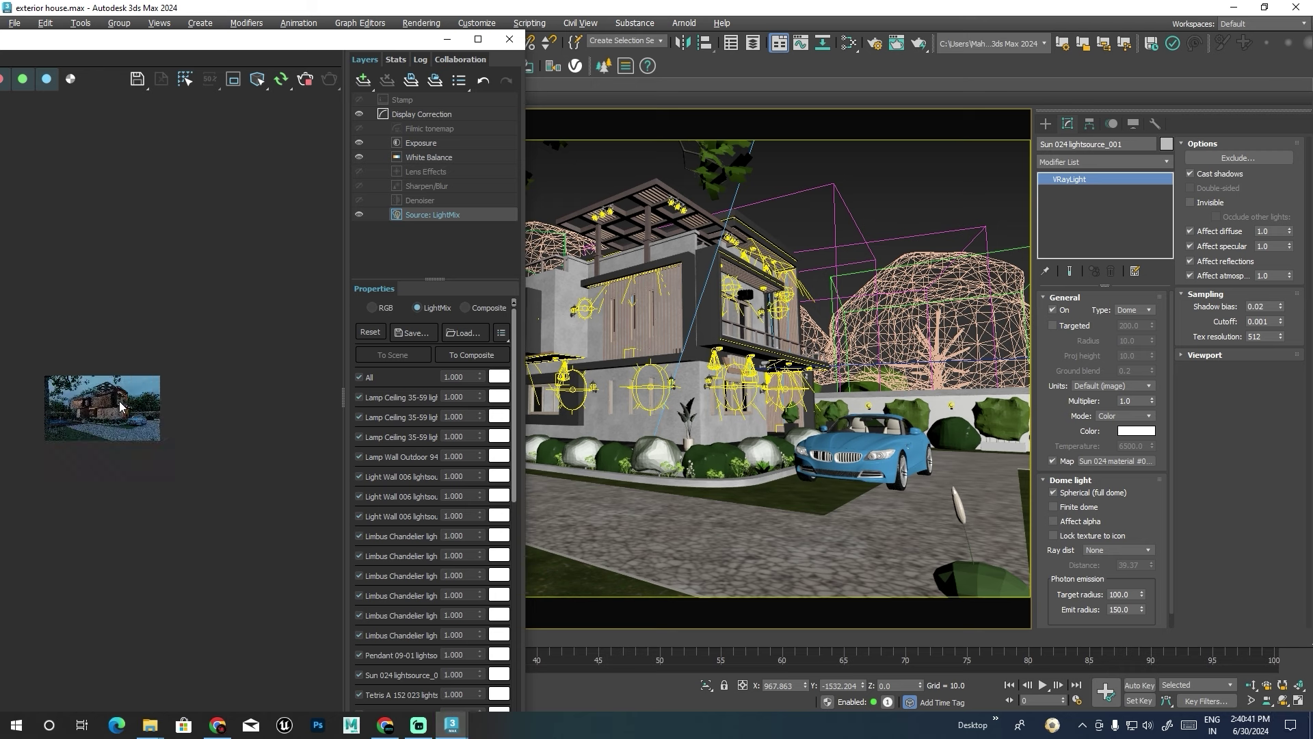
pyautogui.scroll(1, 120, 401)
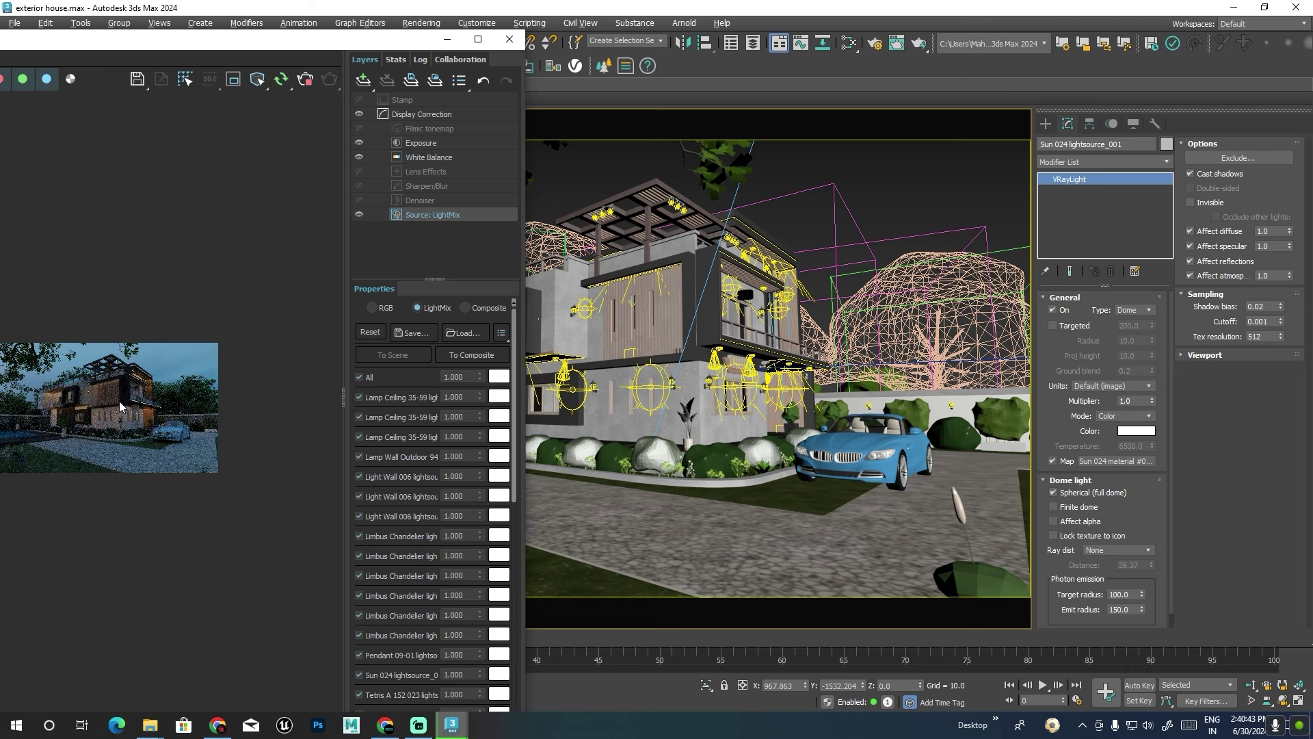
pyautogui.scroll(-2, 382, 485)
pyautogui.scroll(-1, 376, 475)
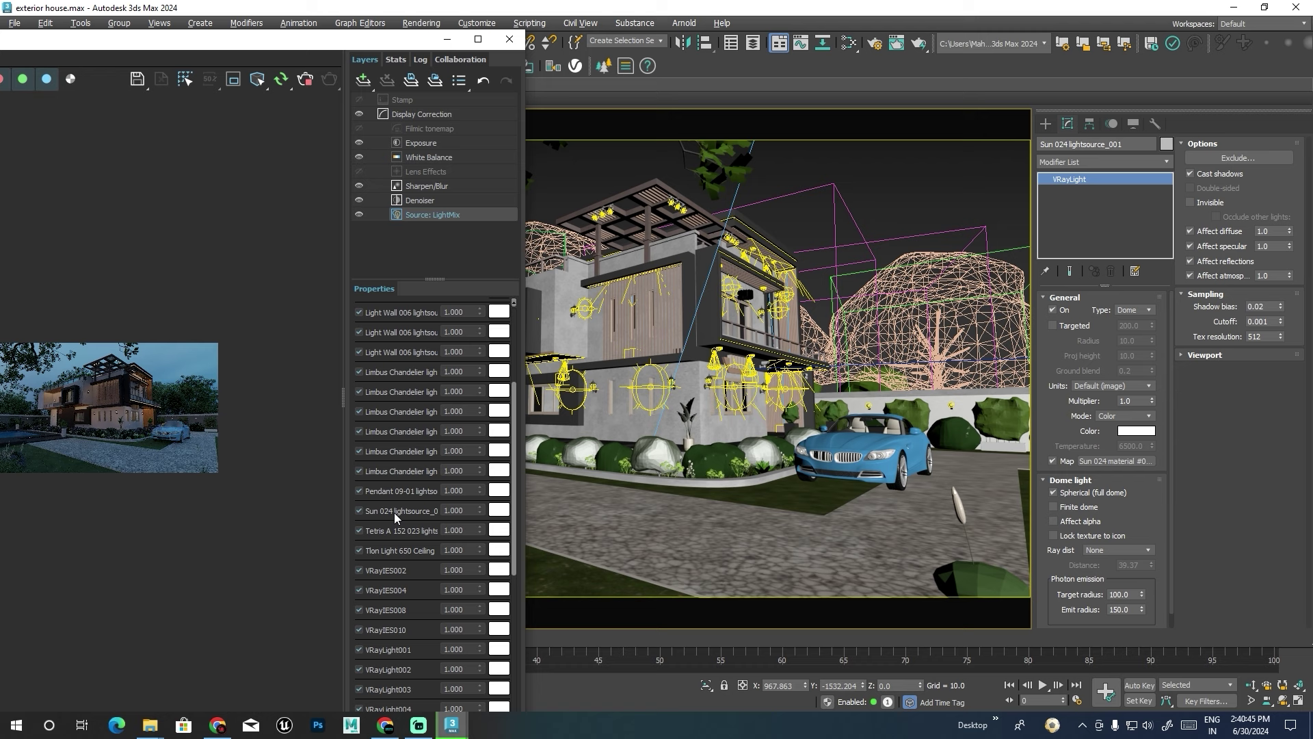
pyautogui.scroll(-1, 394, 512)
pyautogui.scroll(-4, 393, 547)
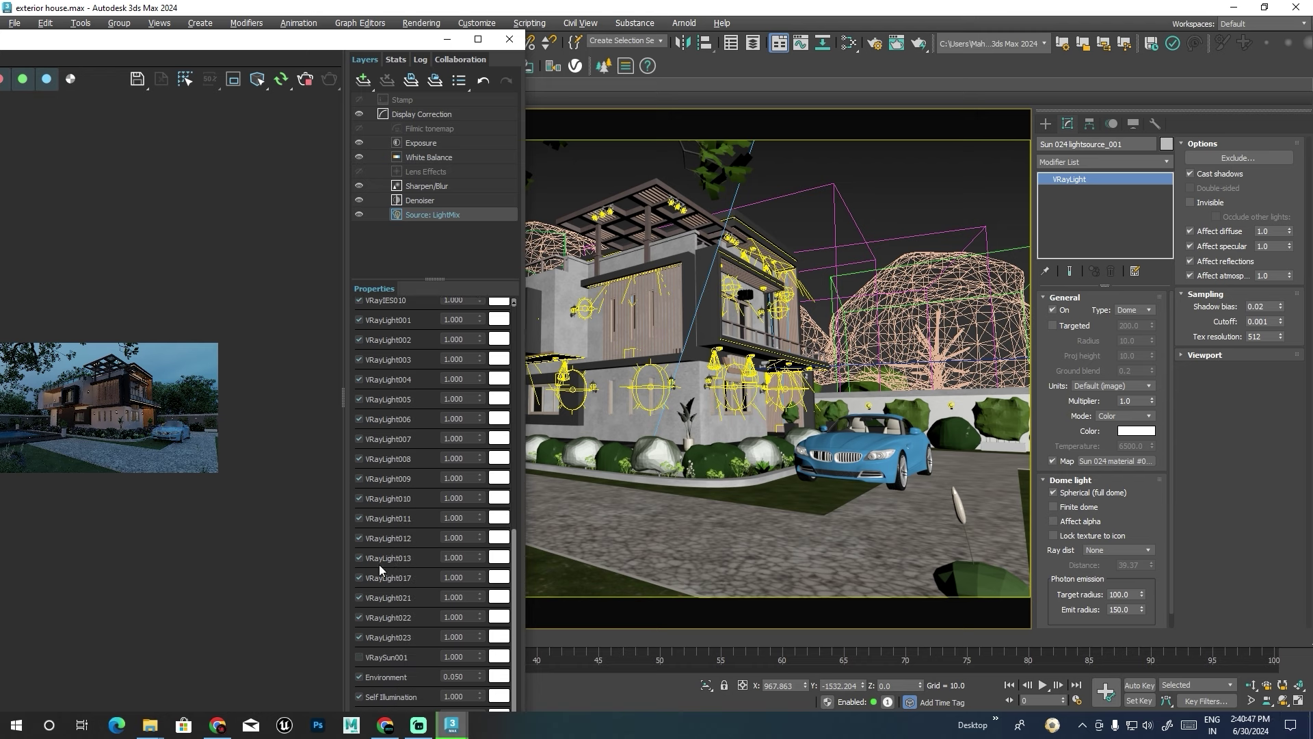
pyautogui.click(358, 678)
pyautogui.click(359, 658)
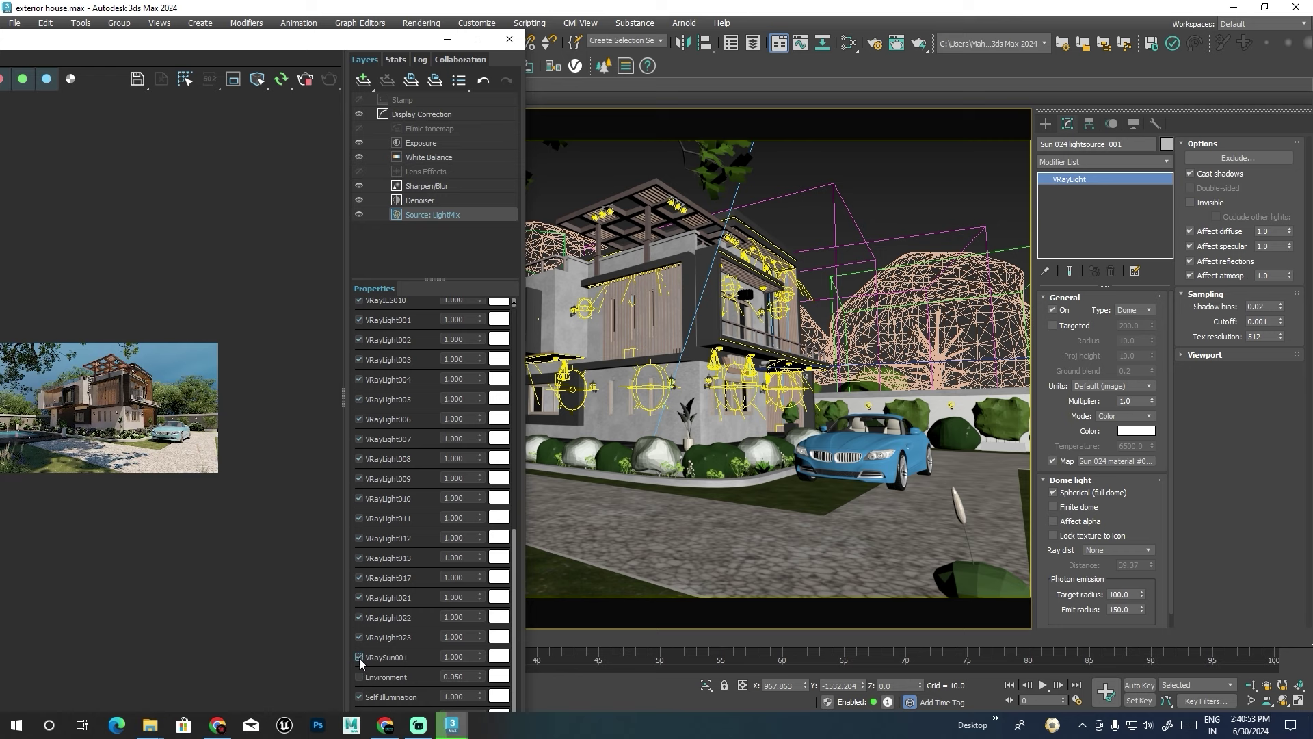
pyautogui.click(359, 657)
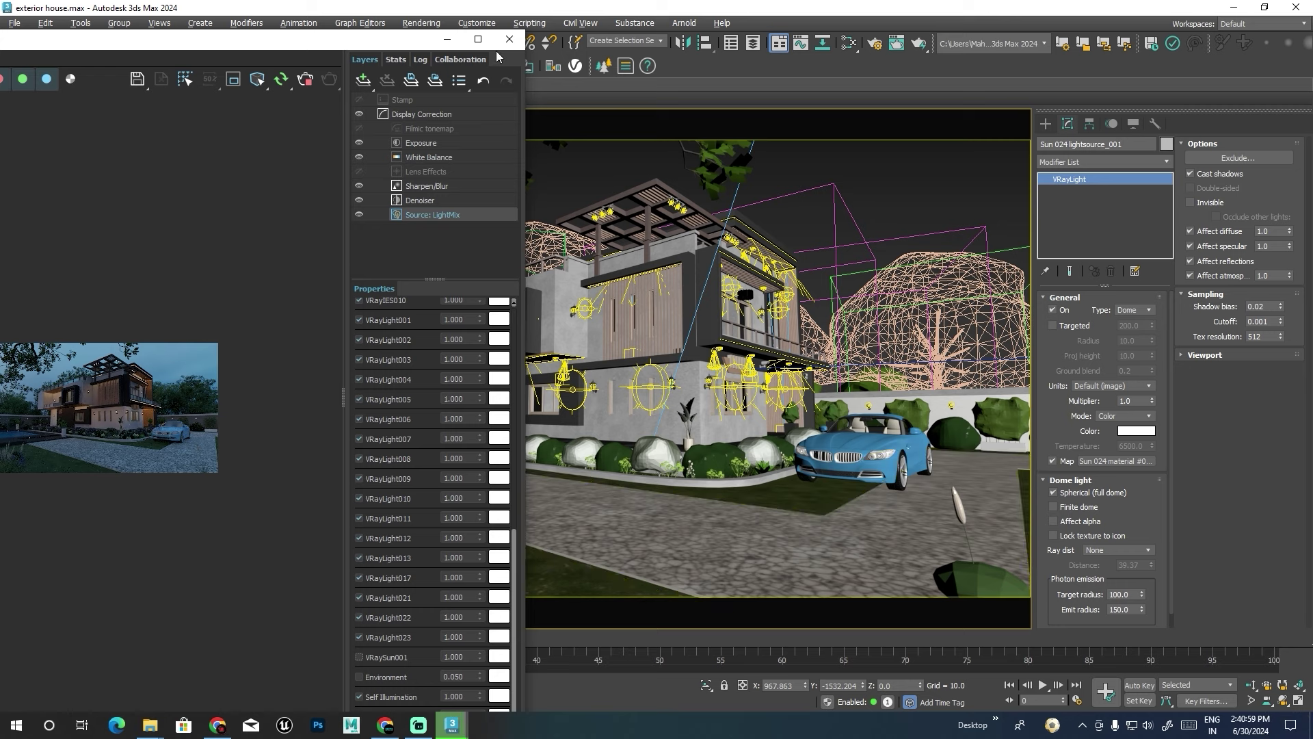
# Stop the interactive render, close the frame buffer, and orbit out to the whole site.
pyautogui.click(305, 81)
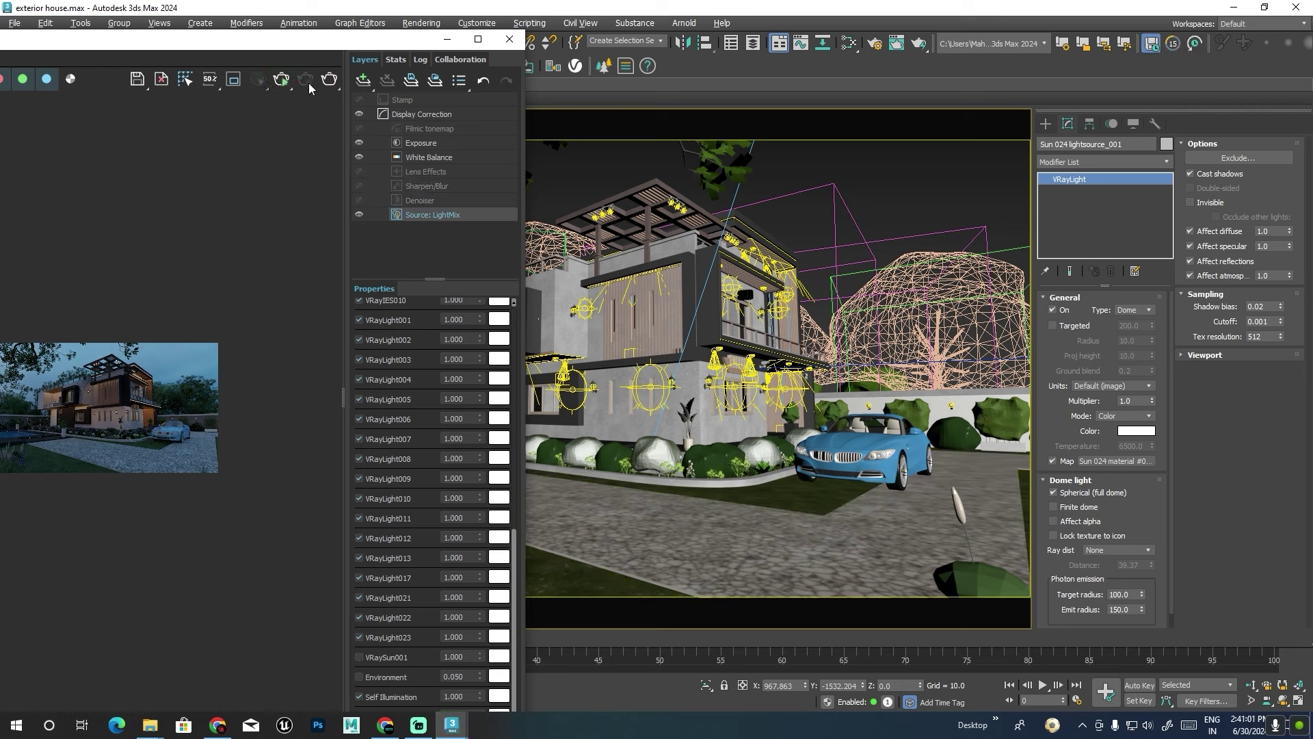
pyautogui.click(509, 40)
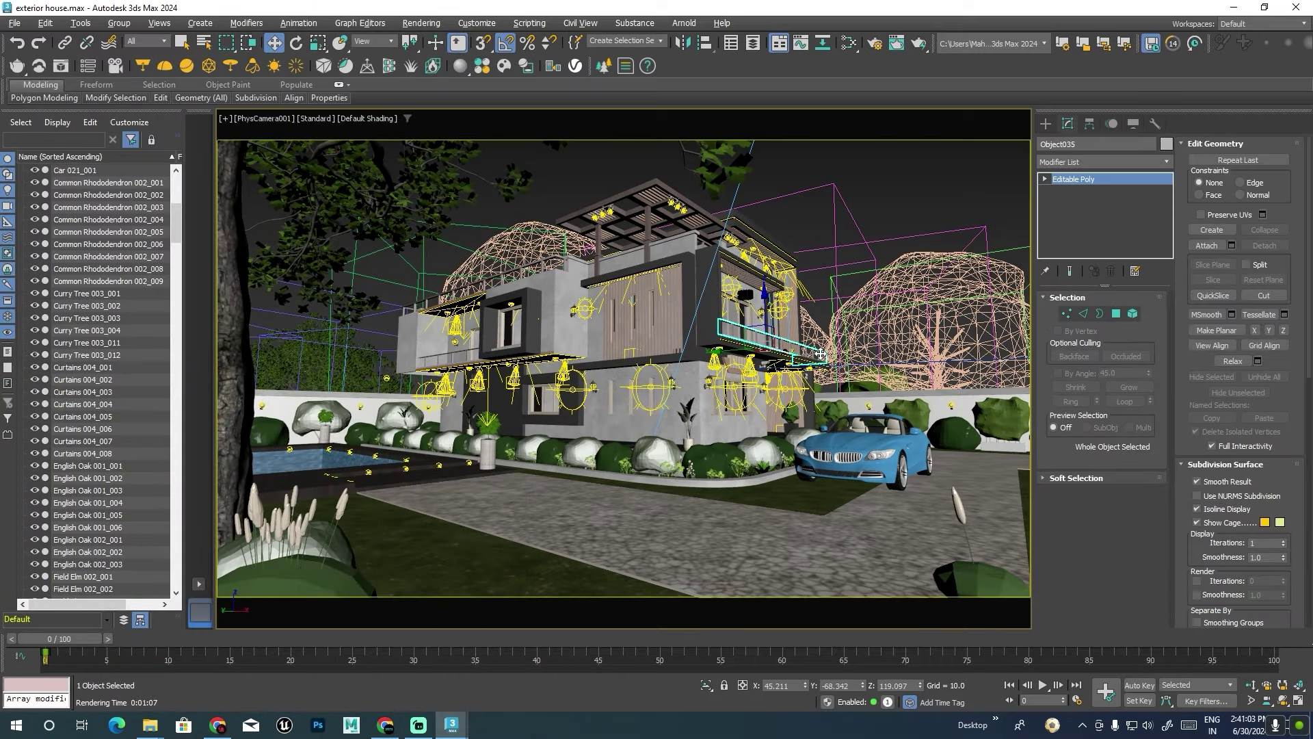
pyautogui.keyDown('alt'); pyautogui.moveTo(674, 419); pyautogui.dragTo(780, 435, button='middle'); pyautogui.keyUp('alt')
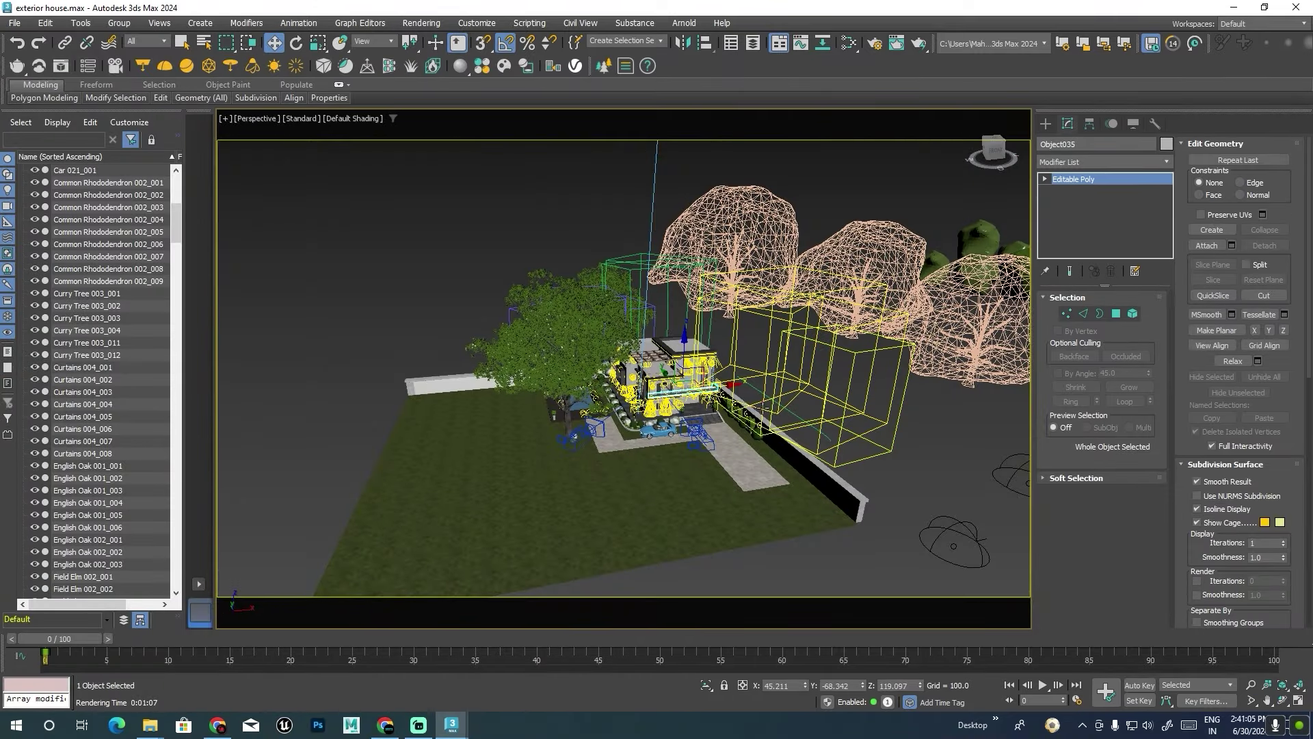
# Rename the dome light to Night_sky and reselect it.
pyautogui.click(746, 428)
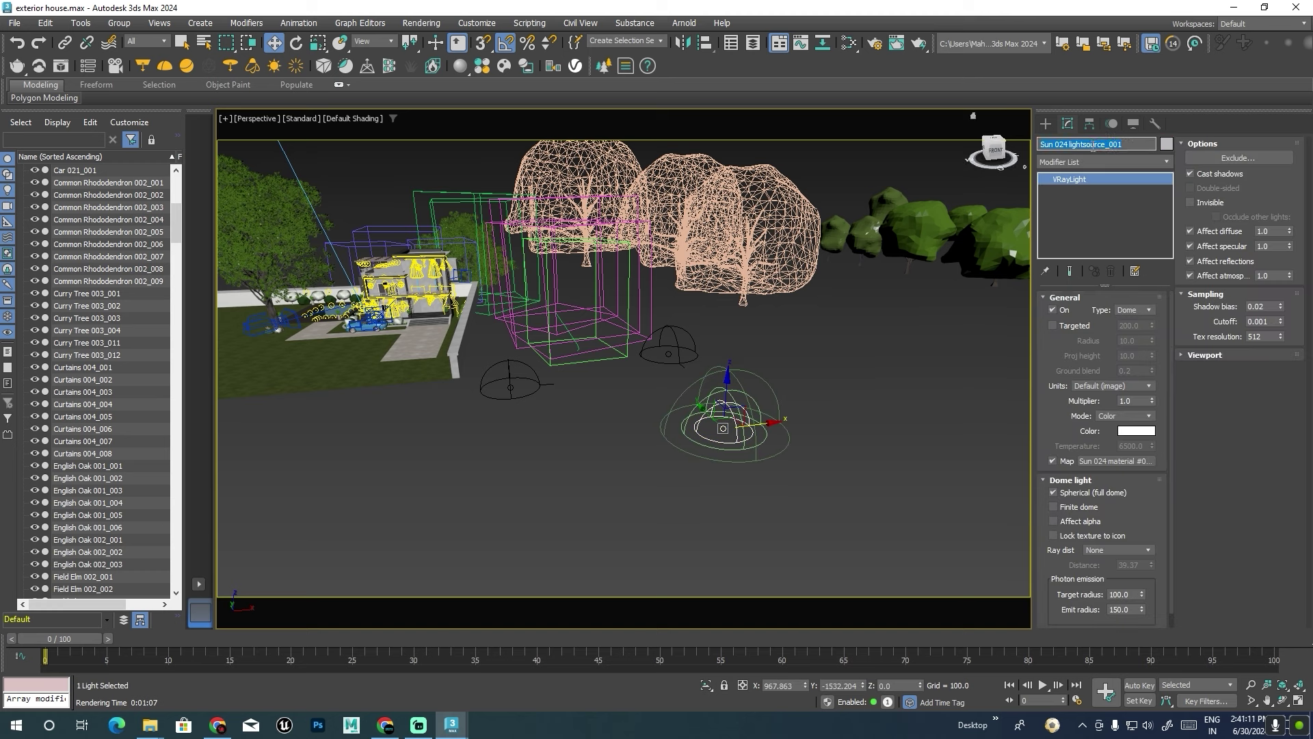
pyautogui.write('Night_sky')
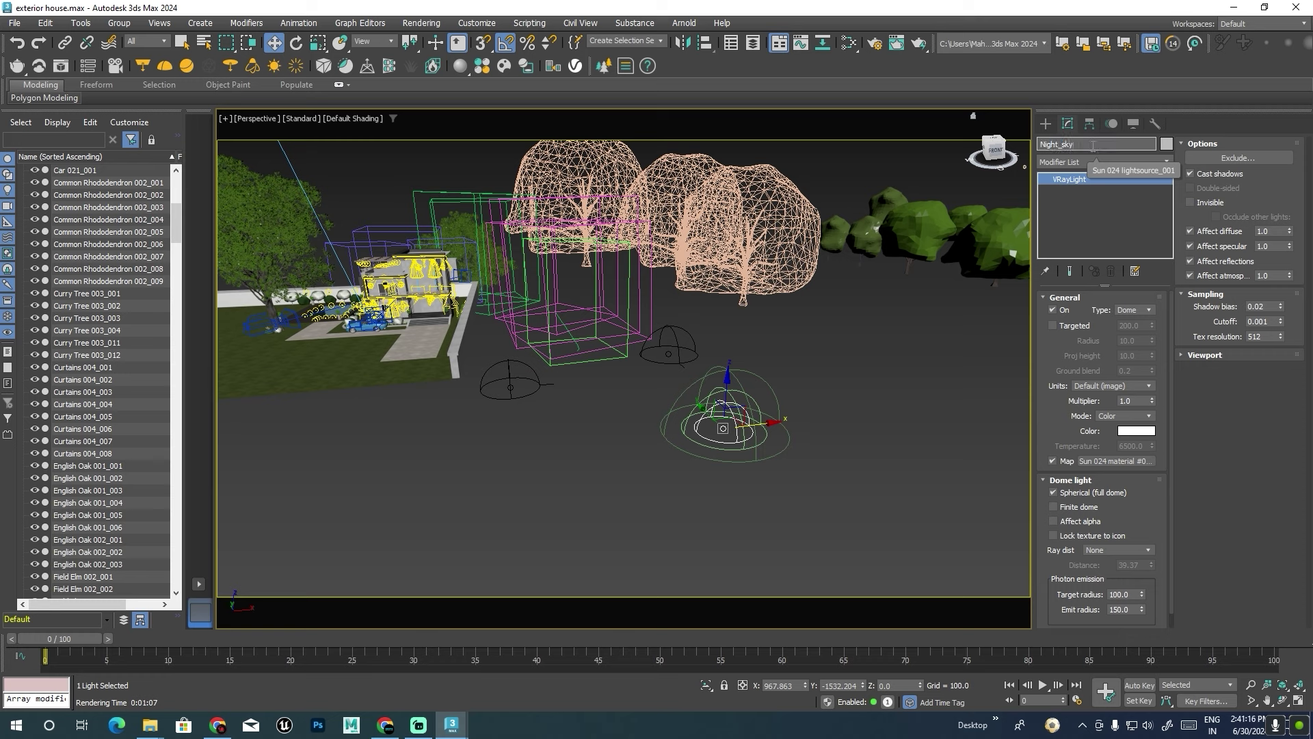
pyautogui.press('Return')
pyautogui.click(804, 400)
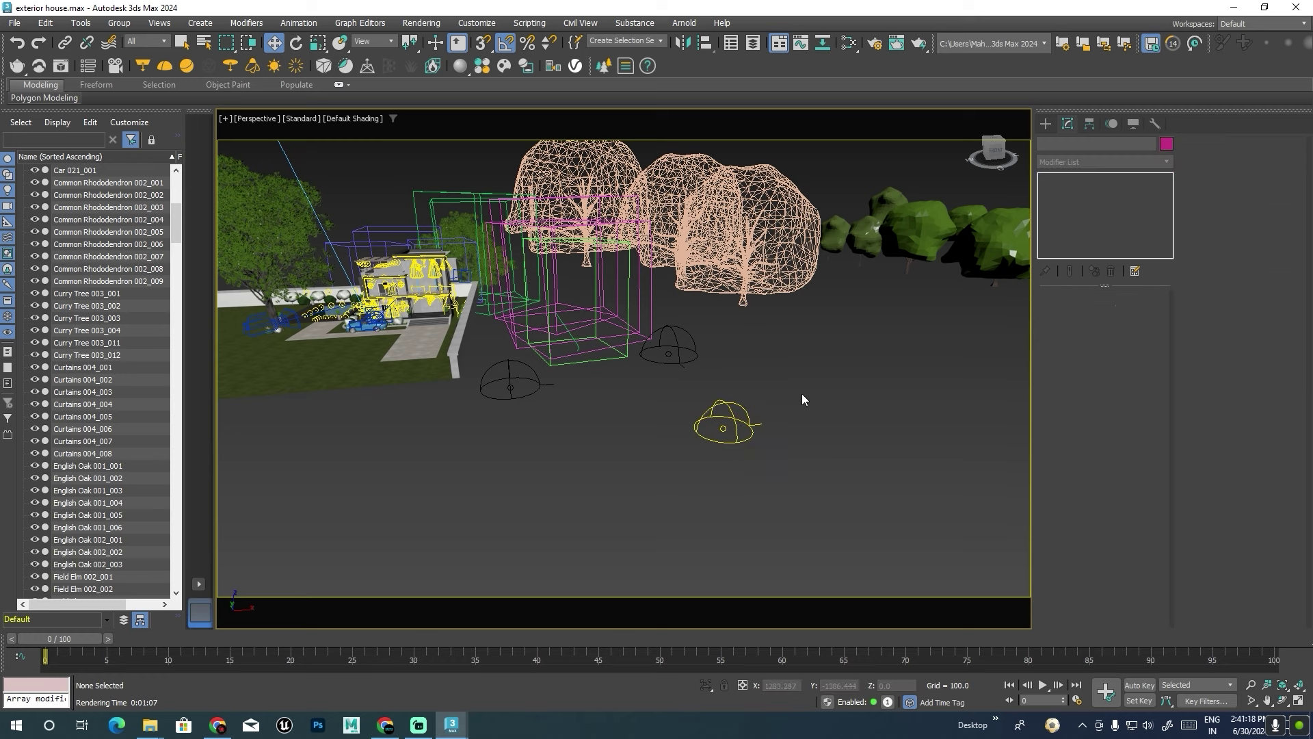
pyautogui.click(737, 428)
# Set the Night_sky map's horizontal rotation to 220 and turn off horizontal flip.
pyautogui.press('m')
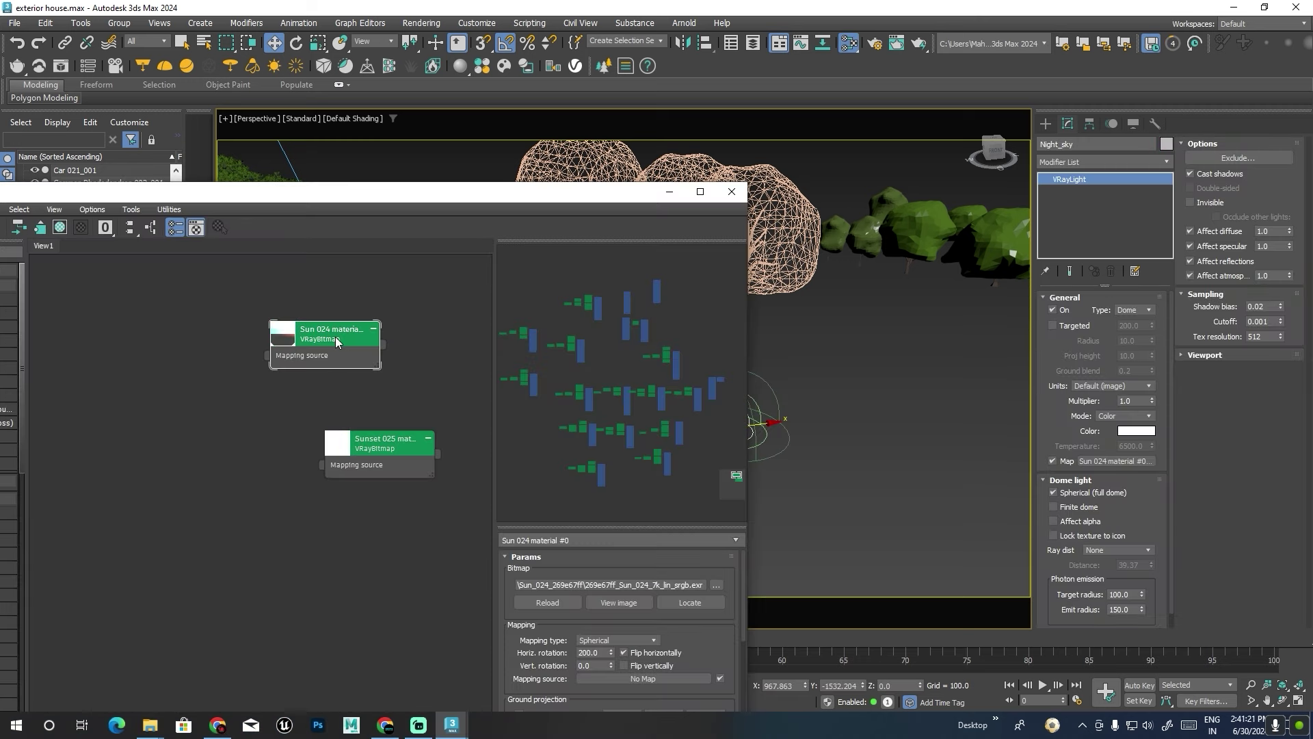
pyautogui.click(590, 652)
pyautogui.write('50')
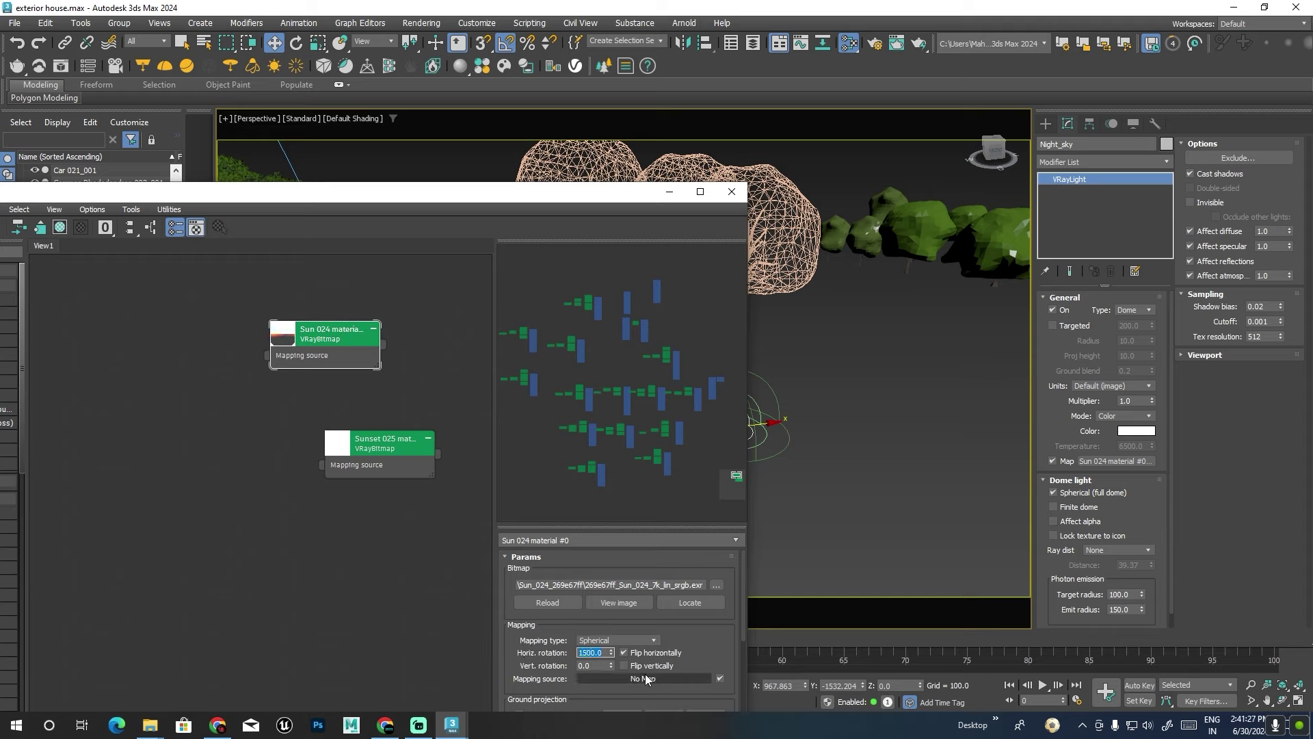
pyautogui.write('150')
pyautogui.press('Return')
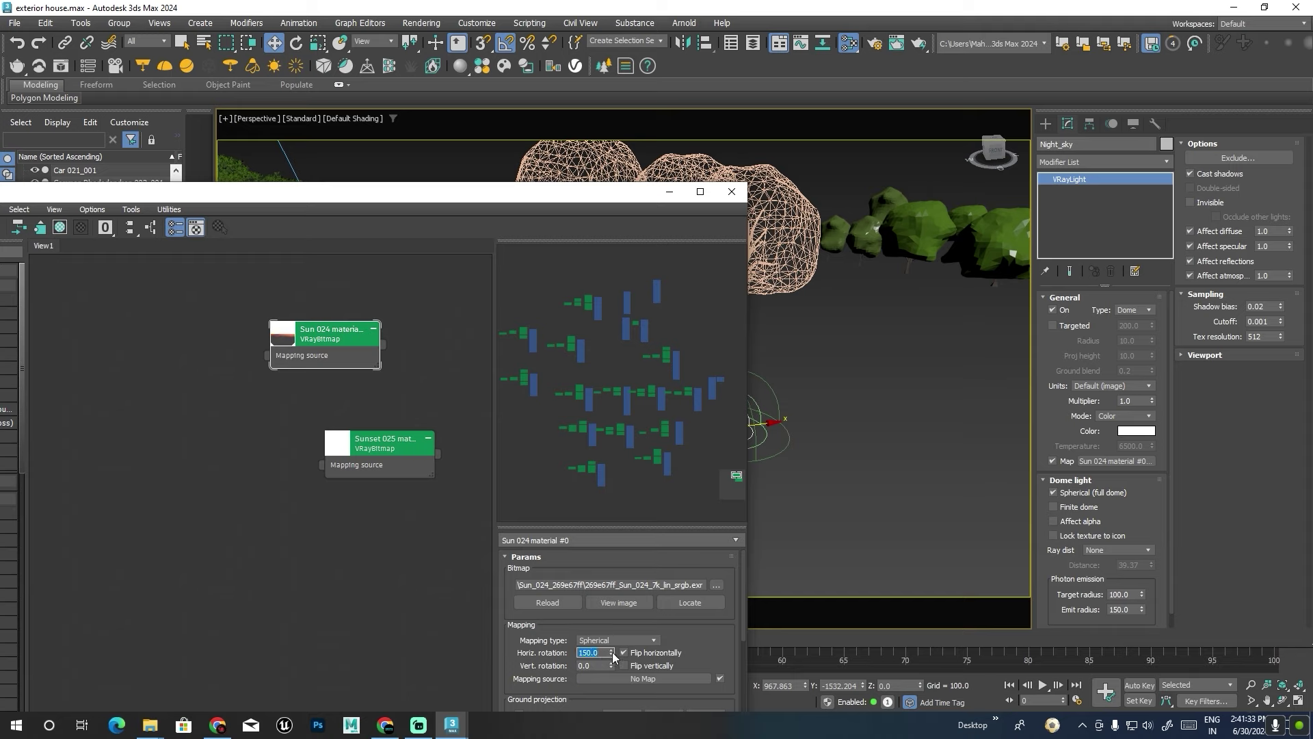
pyautogui.click(624, 653)
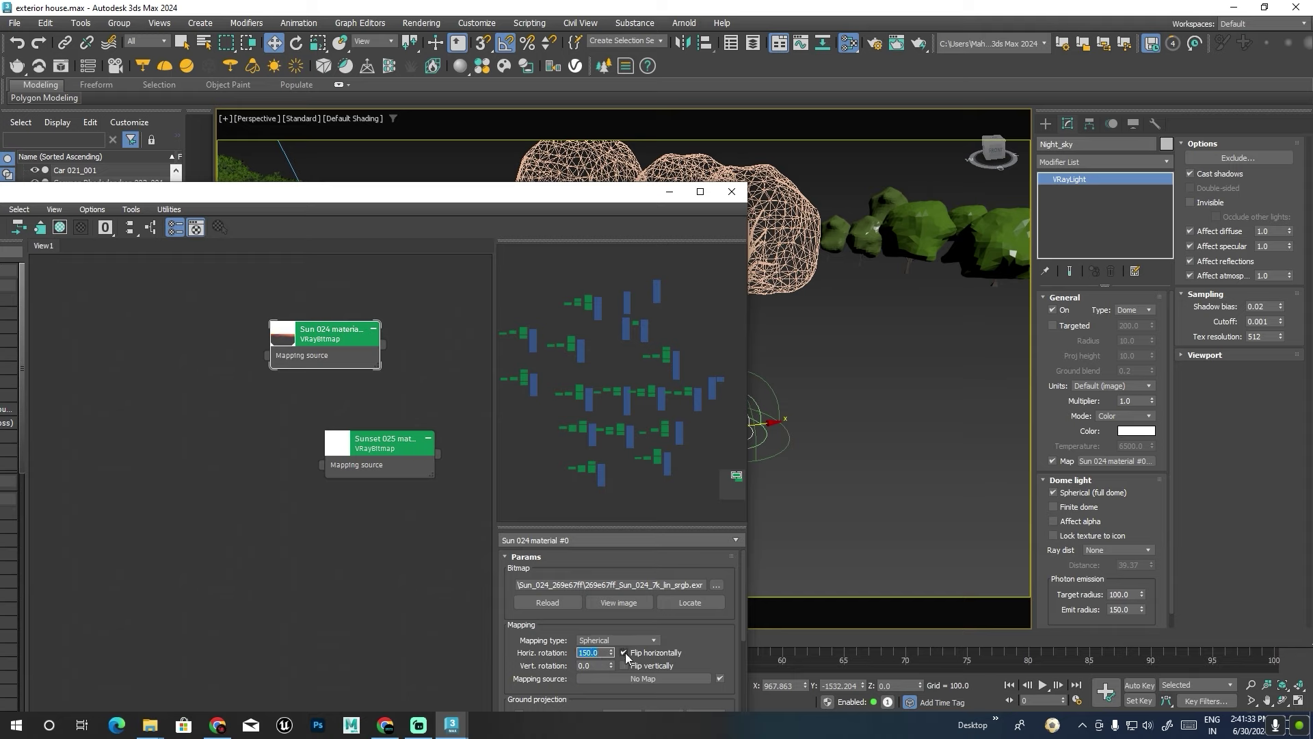
pyautogui.doubleClick(590, 652)
# Render a new dusk view from PhysCamera001 and move the frame buffer to reveal its history.
pyautogui.click(731, 192)
pyautogui.press('c')
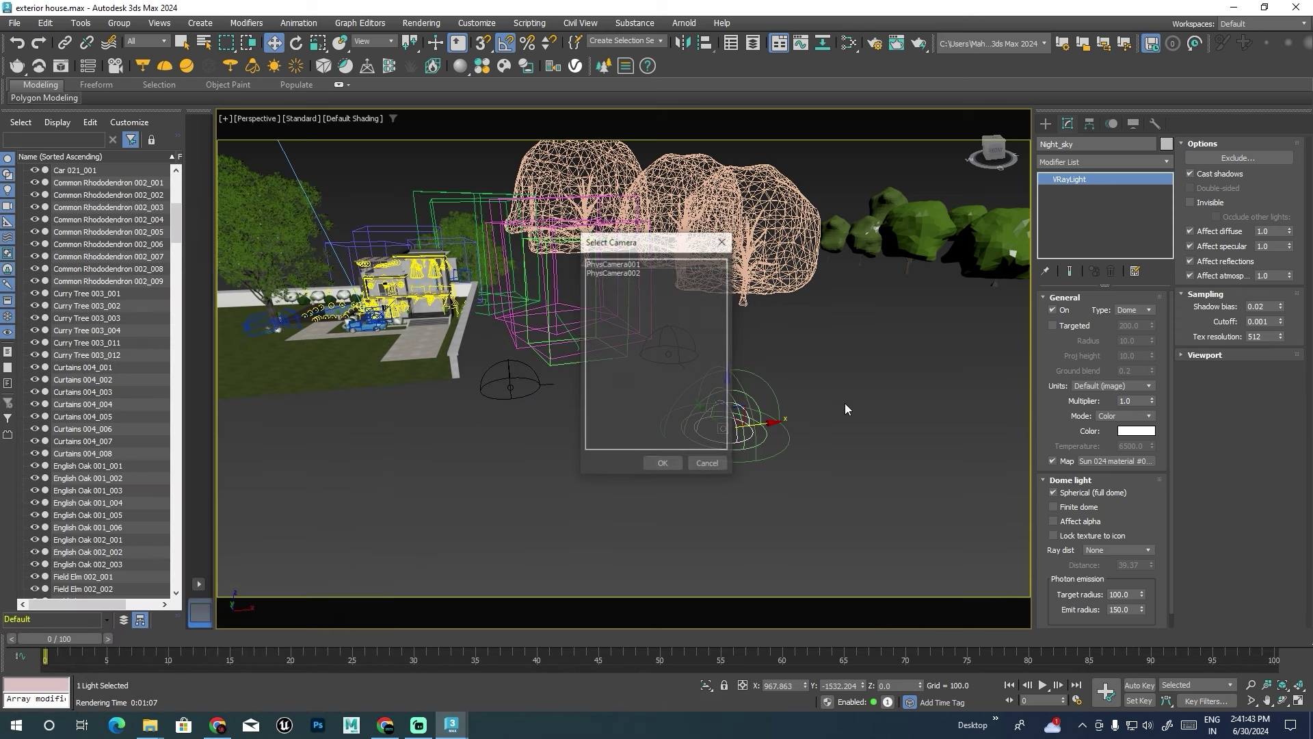
pyautogui.click(656, 264)
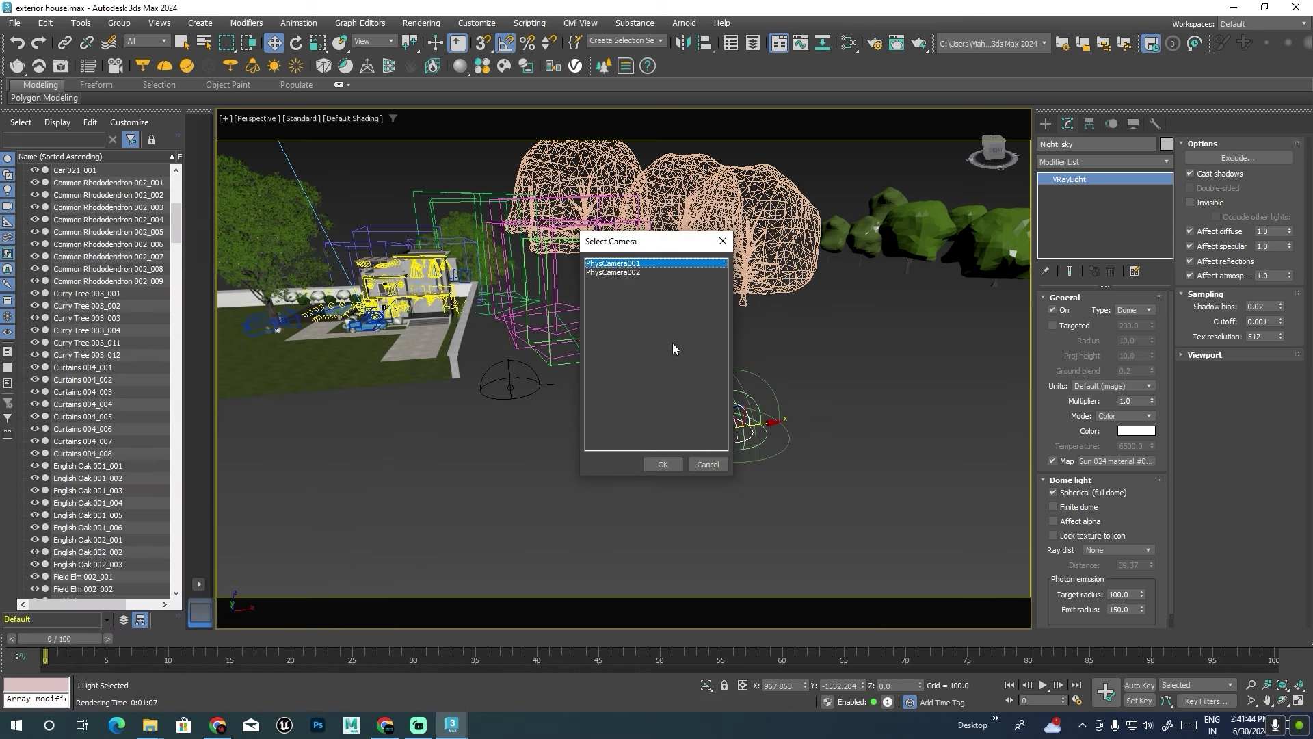
pyautogui.click(655, 465)
pyautogui.hotkey('shift', 'q')
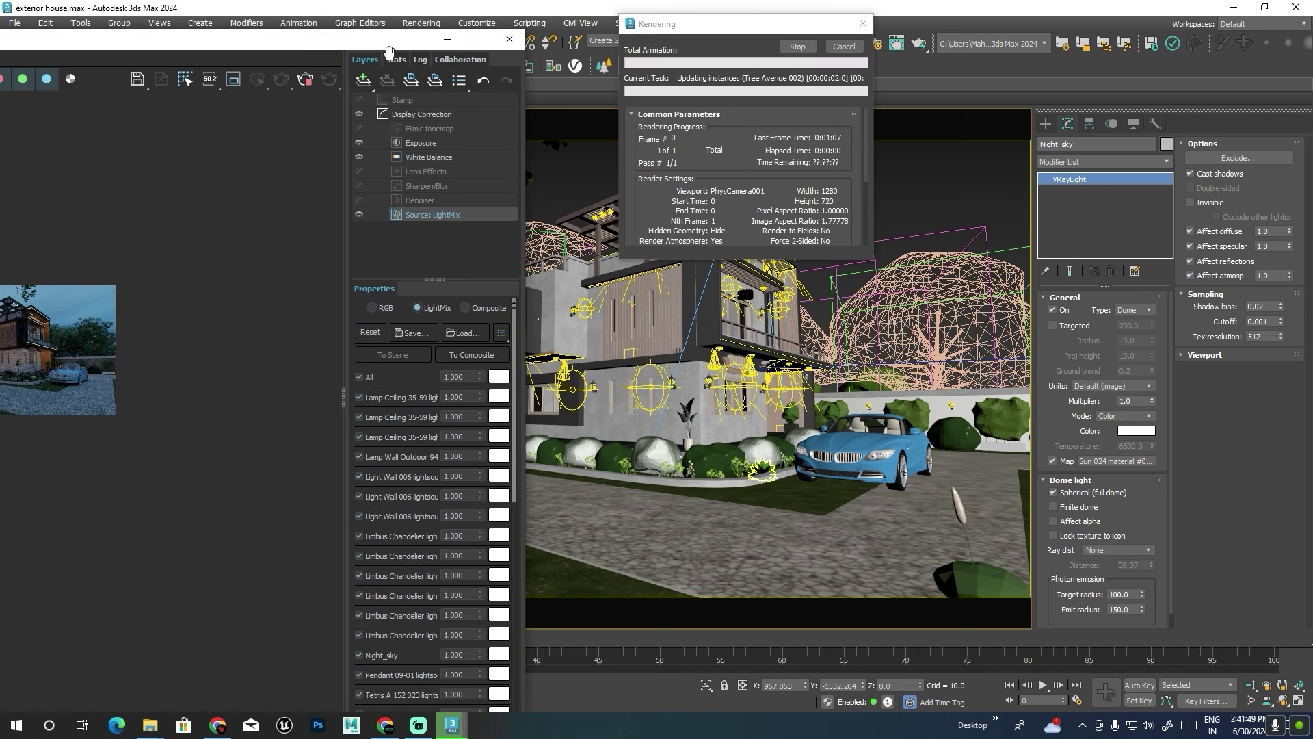
pyautogui.moveTo(346, 39); pyautogui.dragTo(735, 46)
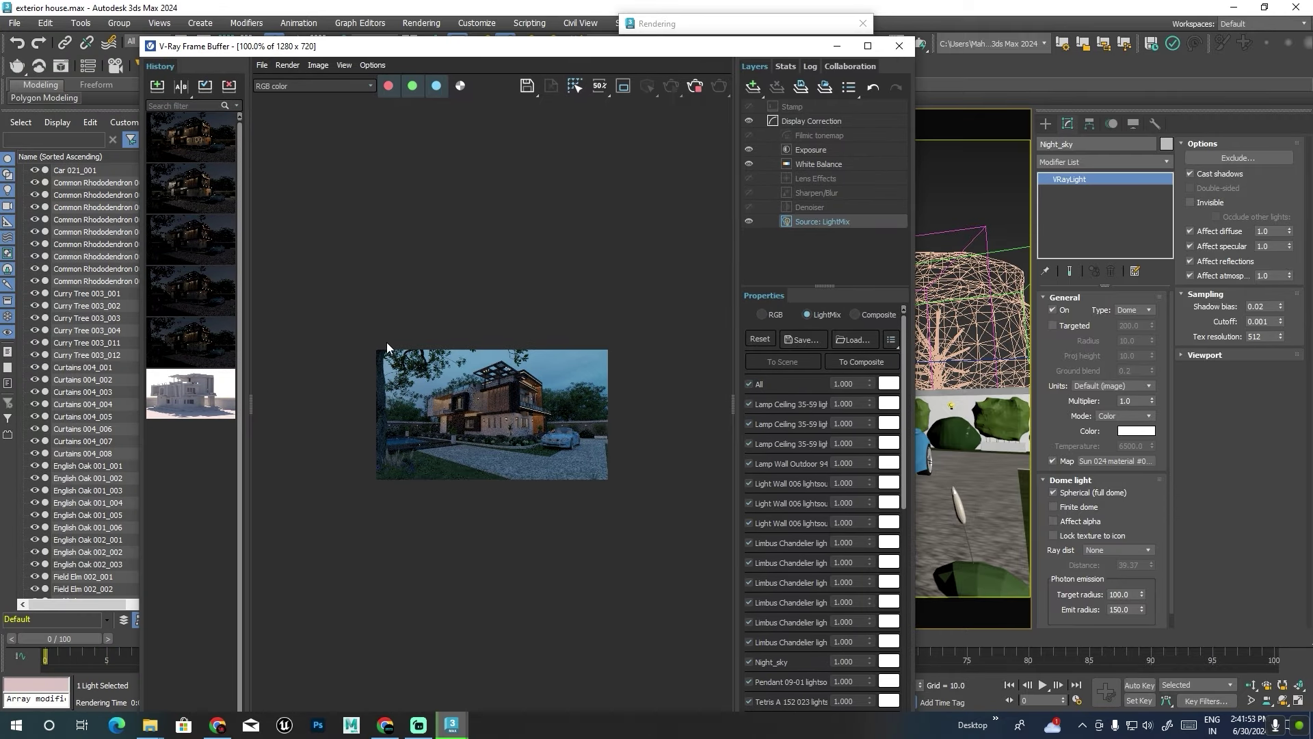
pyautogui.scroll(4, 472, 386)
pyautogui.scroll(-4, 477, 383)
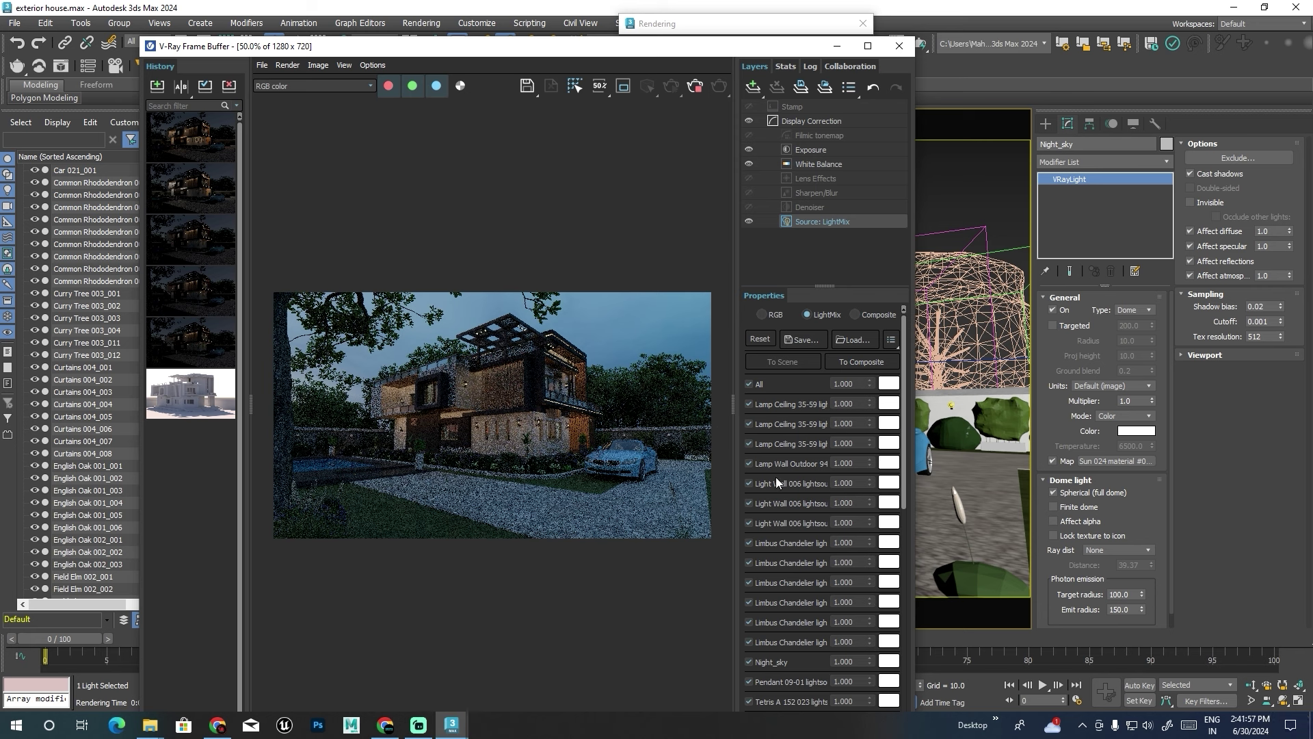
pyautogui.scroll(-2, 778, 511)
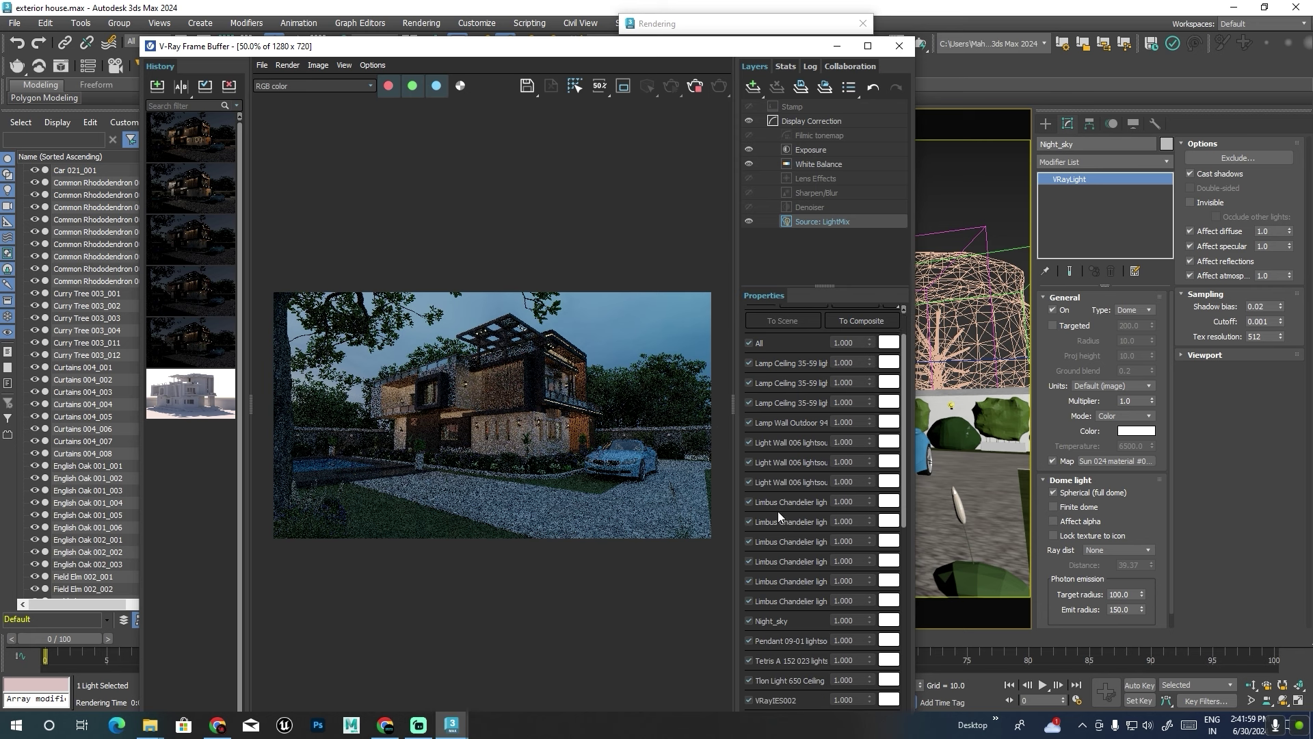
pyautogui.scroll(-3, 778, 511)
pyautogui.scroll(-4, 778, 511)
pyautogui.scroll(-3, 778, 511)
pyautogui.scroll(-1, 778, 511)
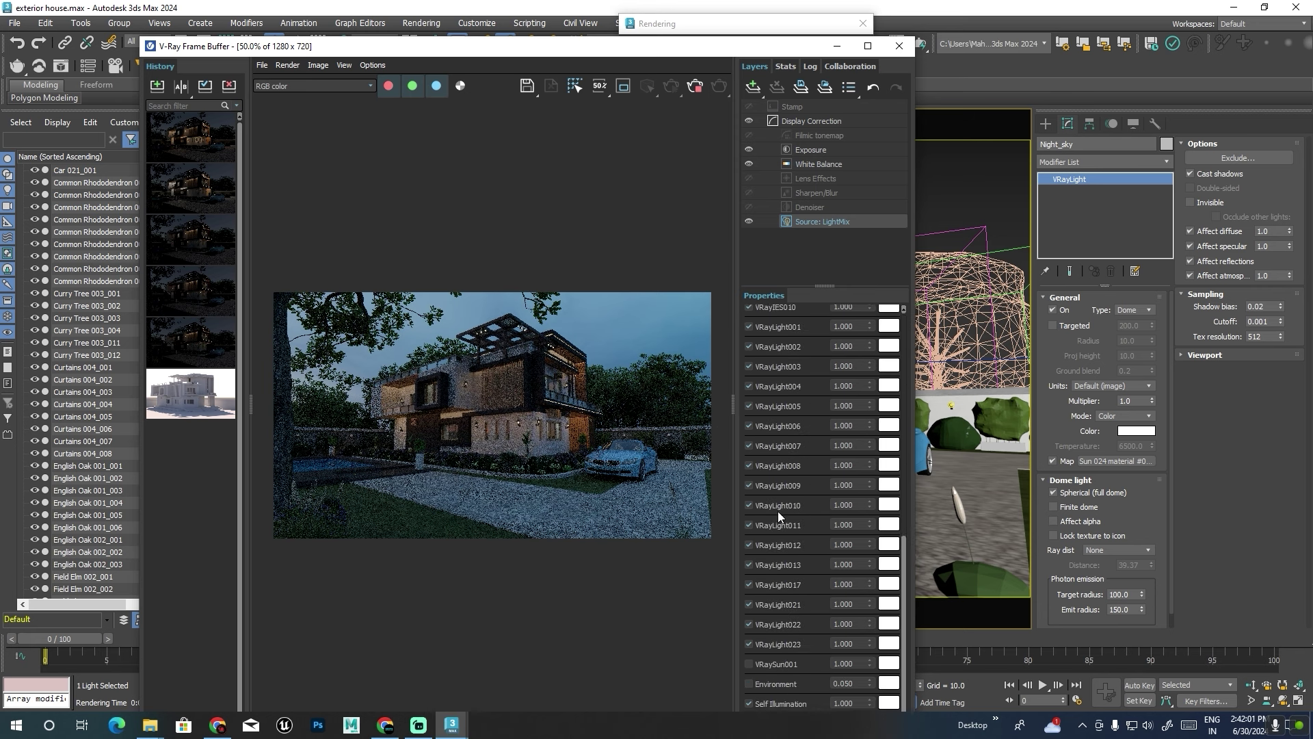
# Maximize the frame buffer and scroll through the render history and LightMix panel.
pyautogui.click(868, 46)
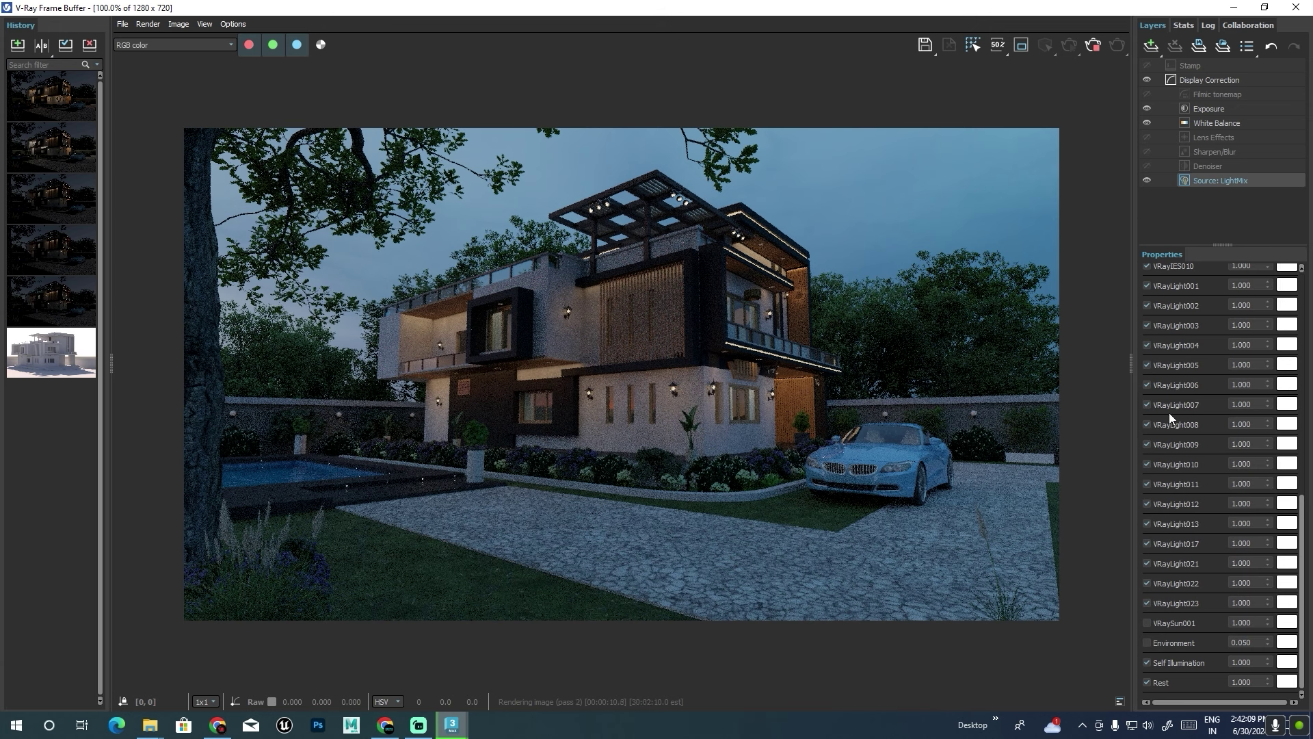
pyautogui.scroll(2, 1168, 412)
pyautogui.scroll(2, 1179, 389)
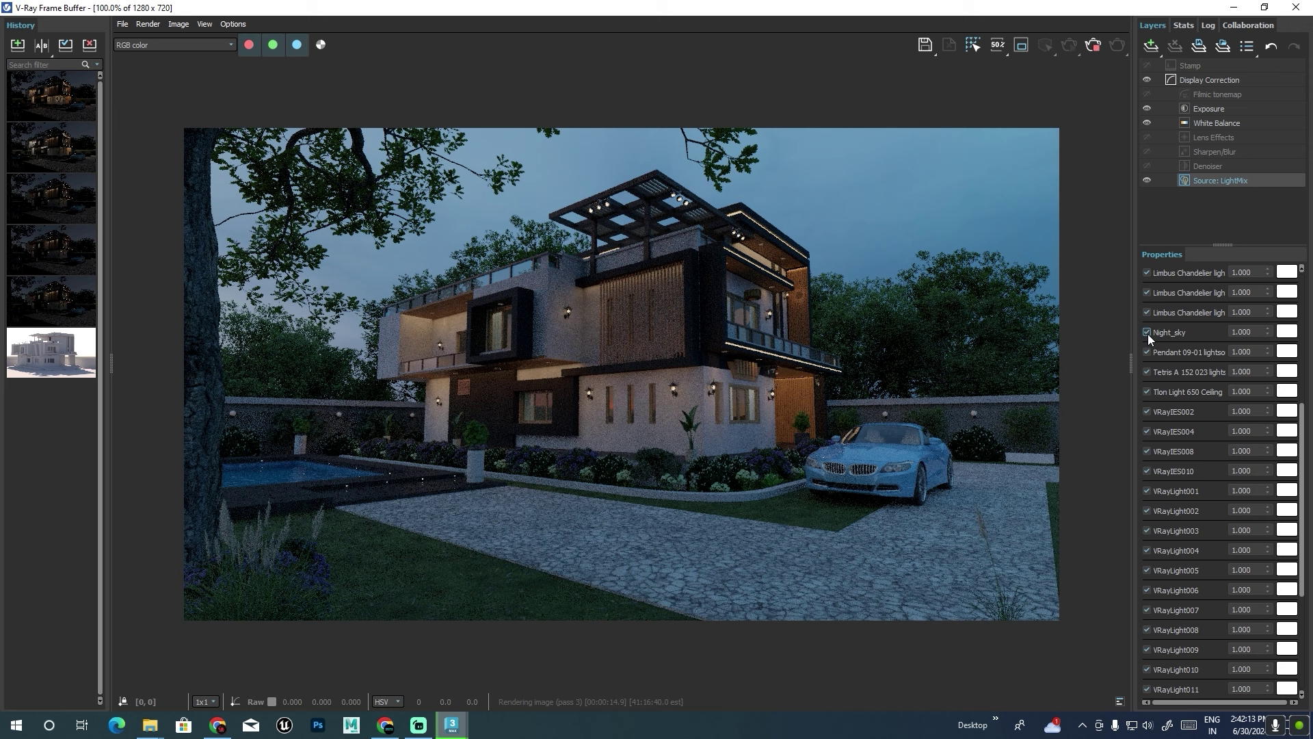
pyautogui.scroll(1, 1150, 331)
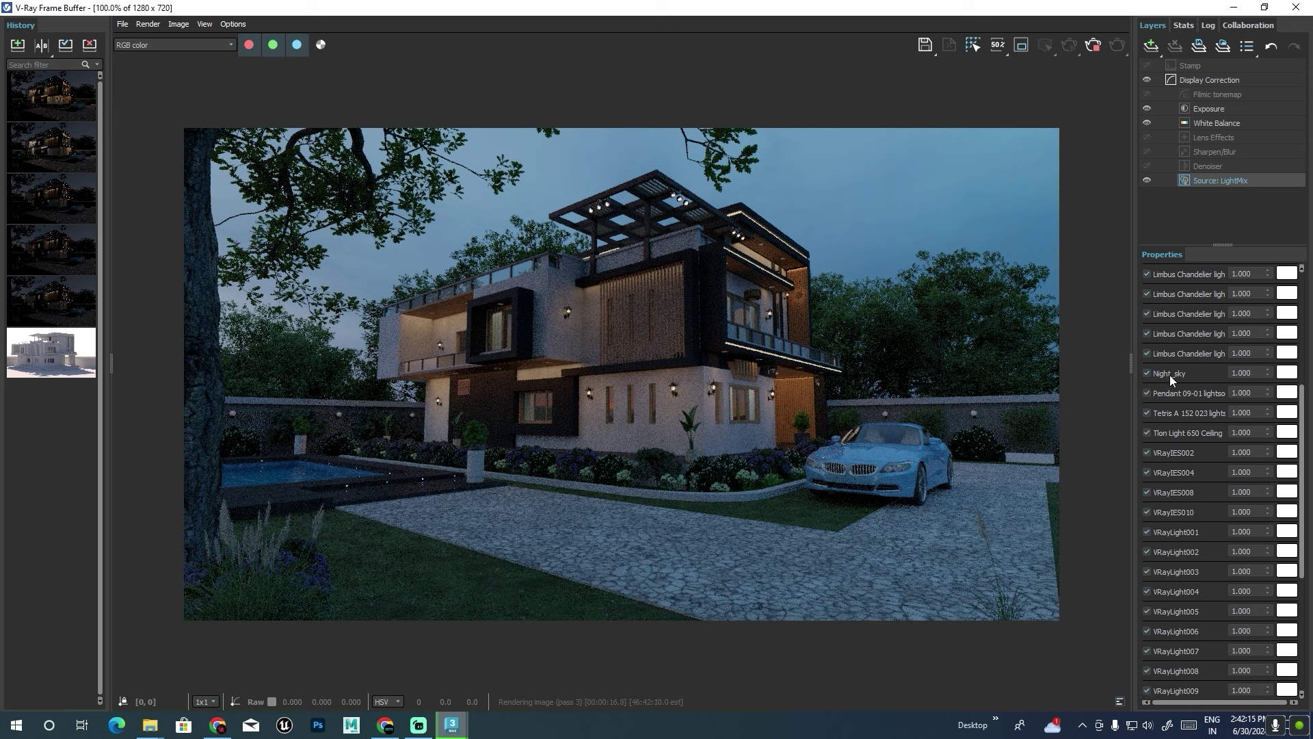
pyautogui.scroll(1, 1172, 403)
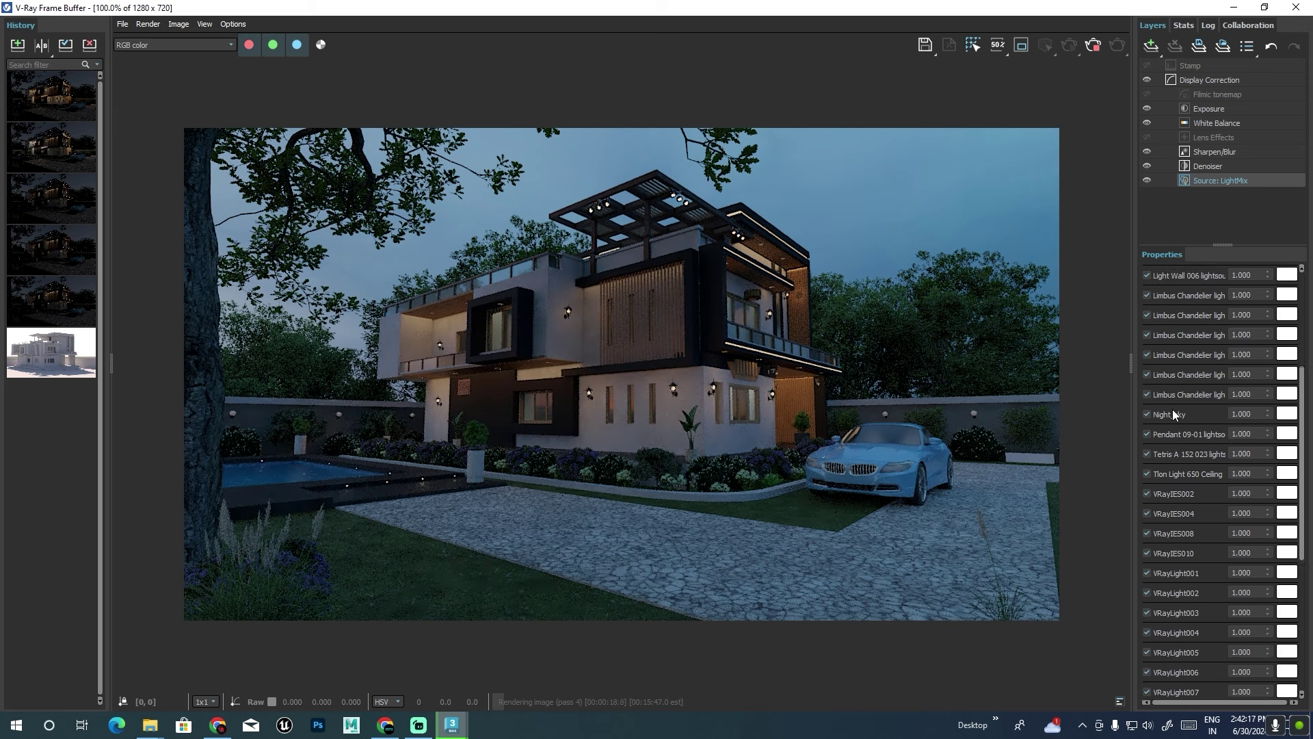
pyautogui.scroll(2, 1173, 409)
pyautogui.scroll(1, 1173, 409)
pyautogui.scroll(1, 1172, 408)
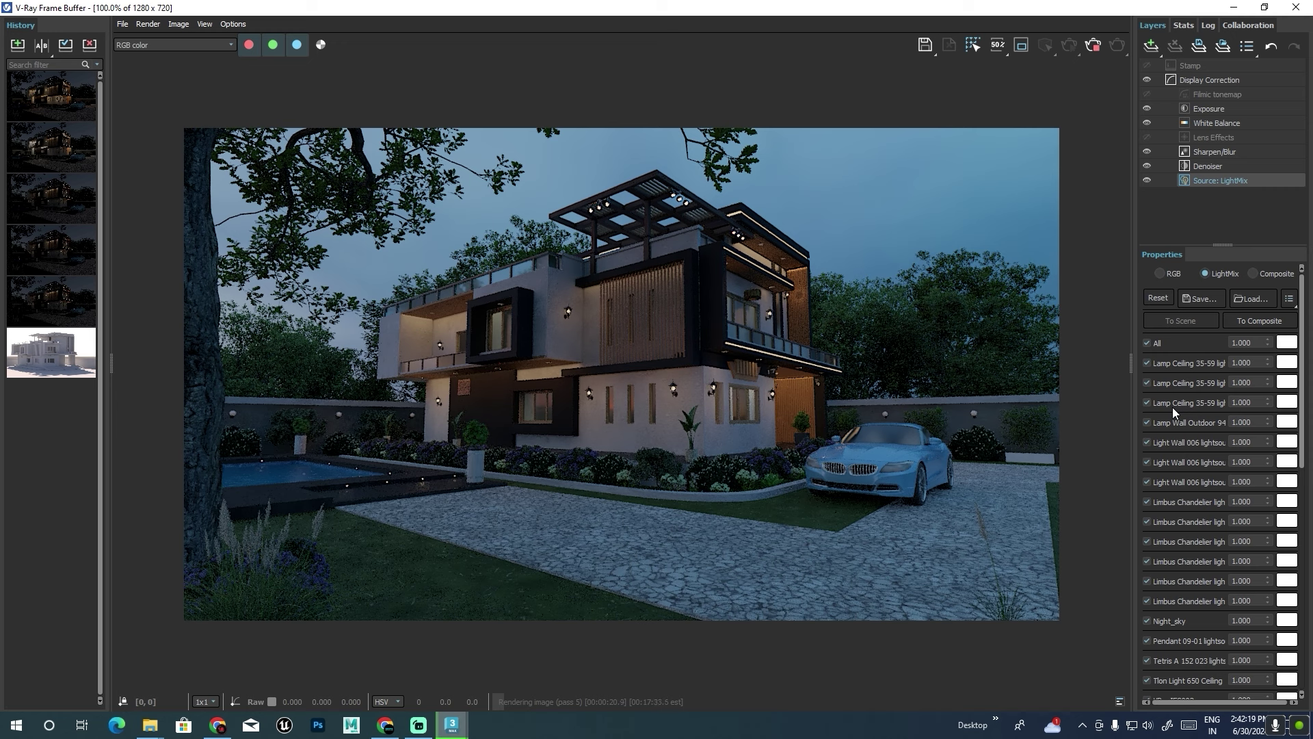
pyautogui.scroll(-1, 1173, 408)
pyautogui.scroll(-2, 1173, 408)
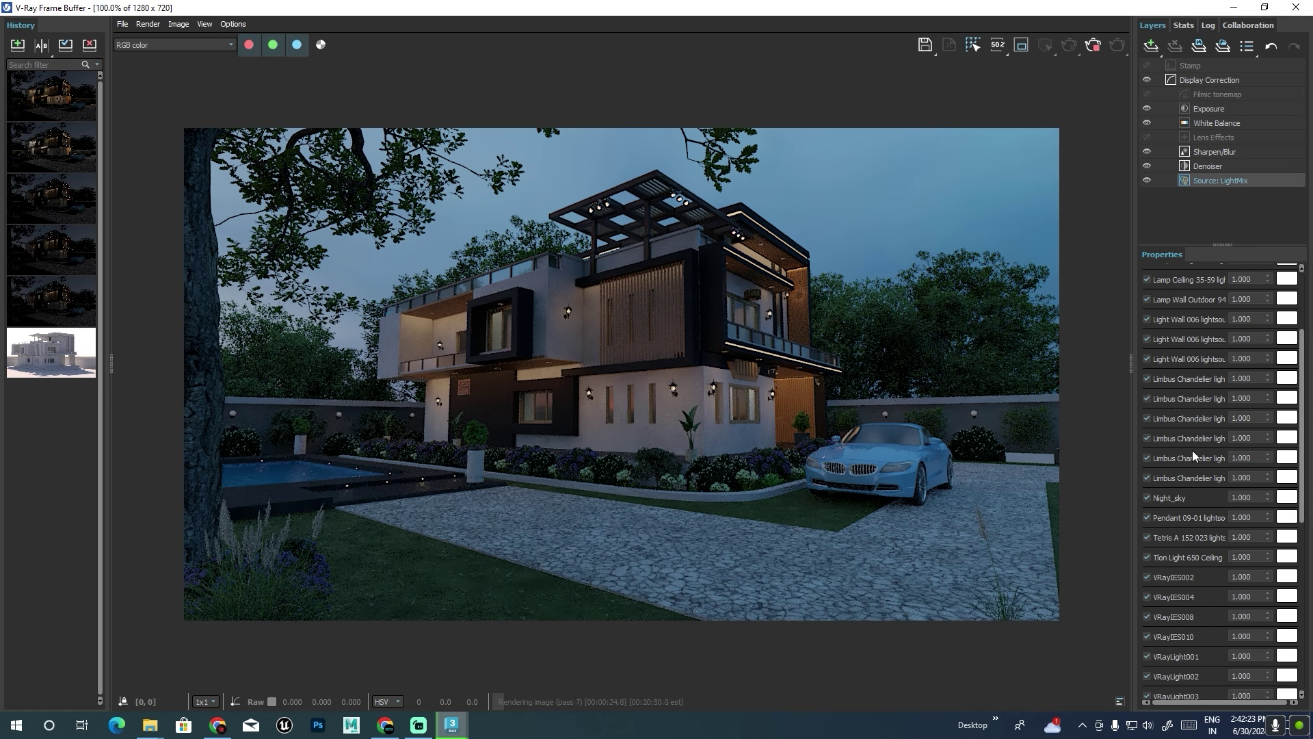
pyautogui.scroll(-1, 1172, 422)
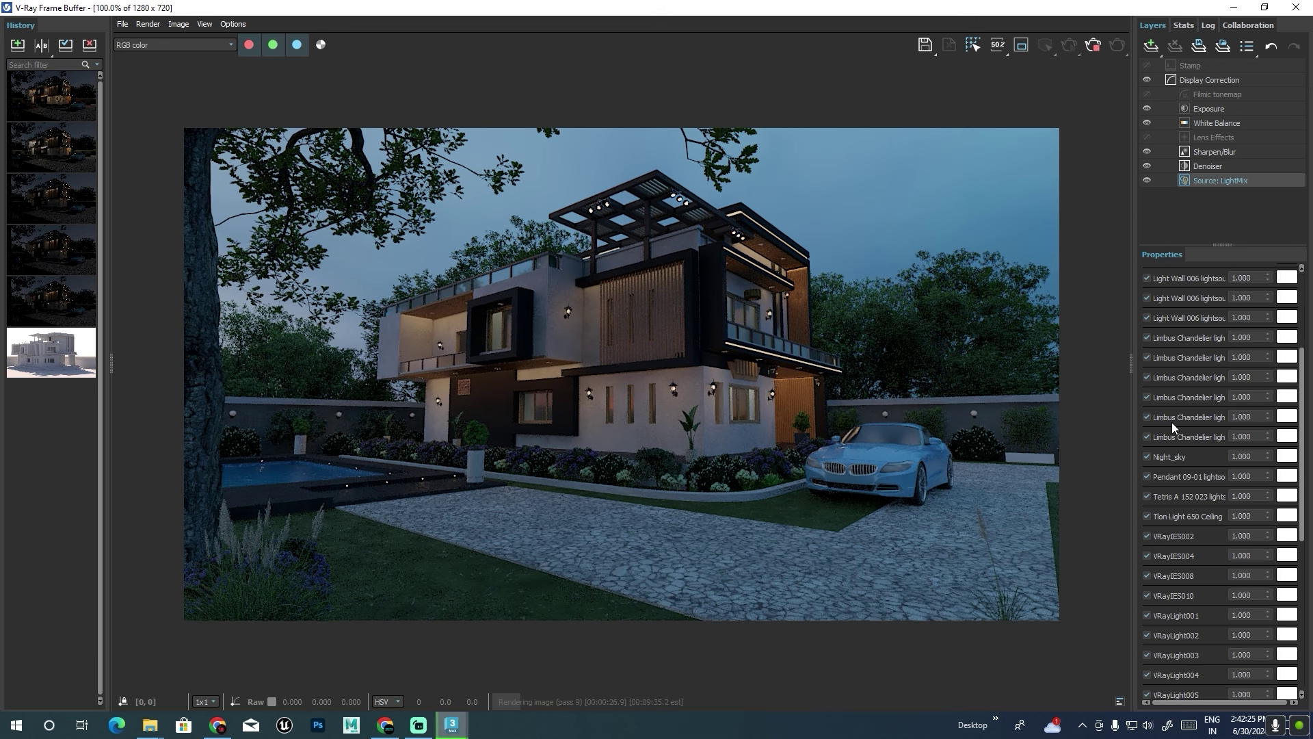
pyautogui.scroll(-1, 1171, 422)
pyautogui.scroll(-1, 1171, 423)
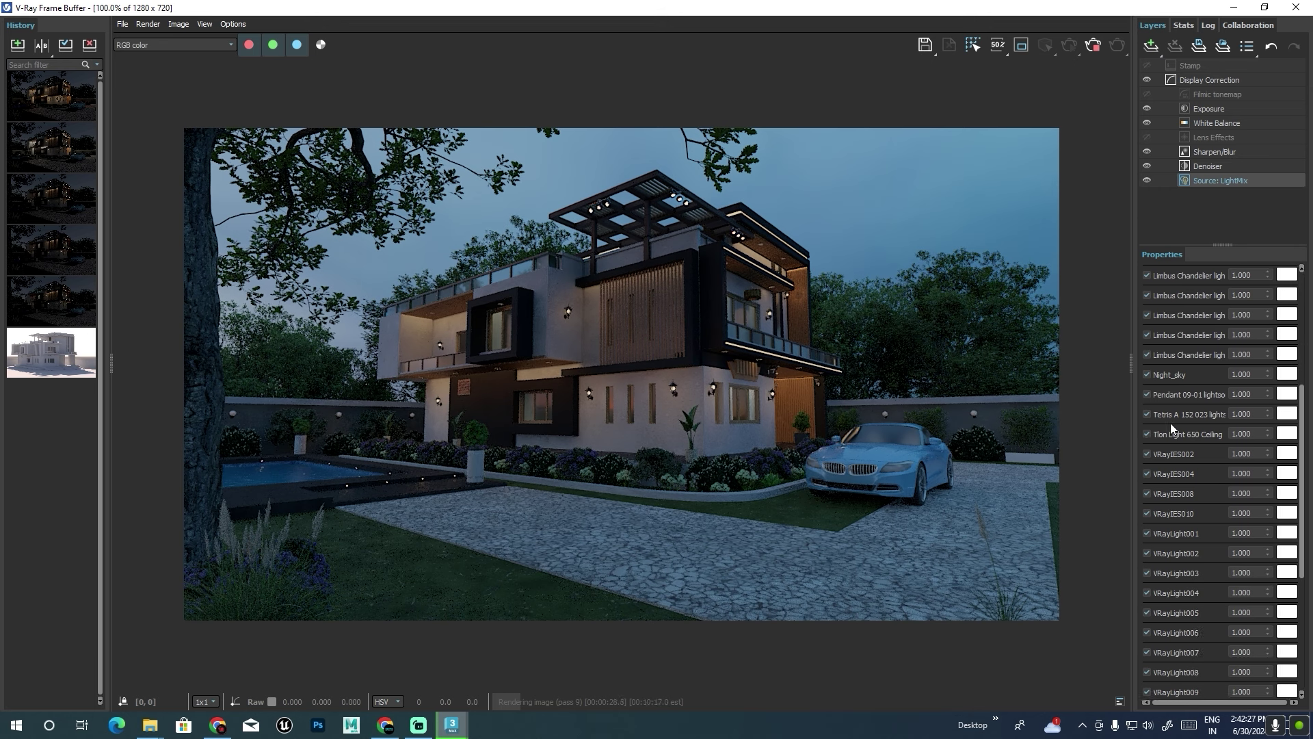
pyautogui.scroll(-1, 1171, 423)
pyautogui.scroll(-3, 1171, 423)
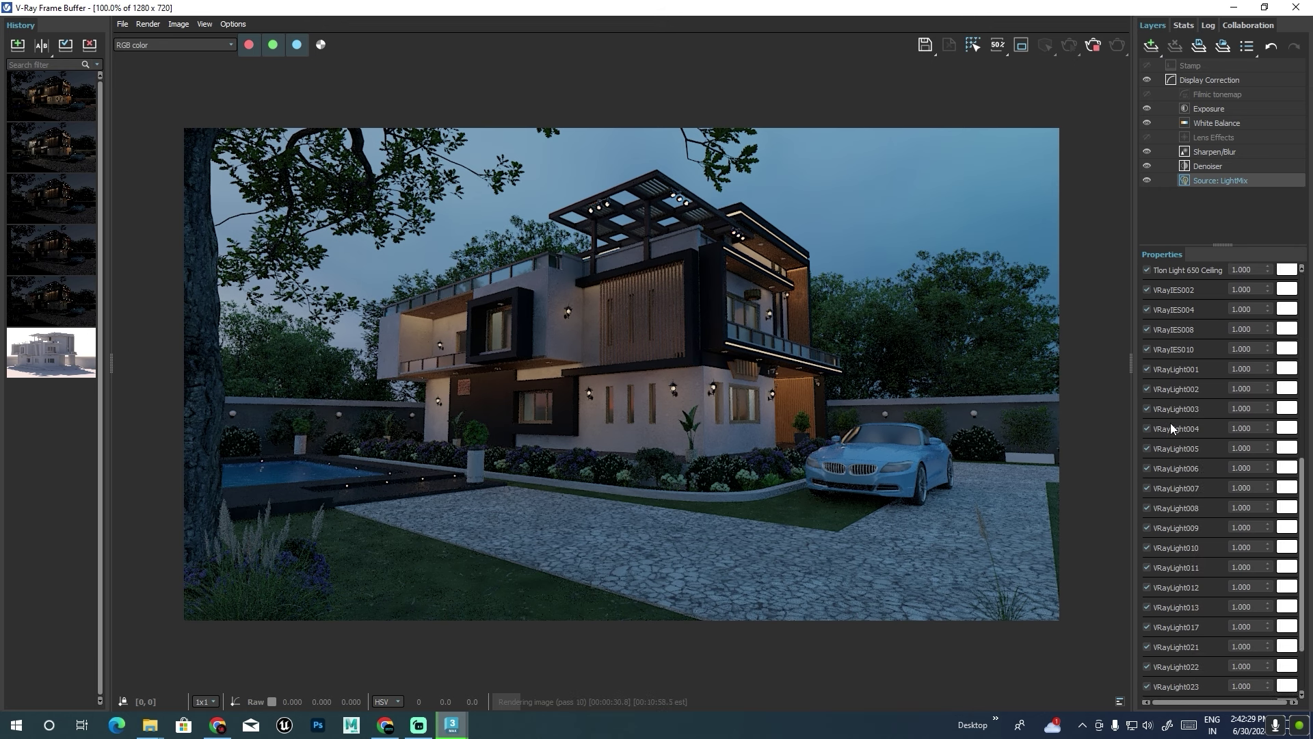
pyautogui.scroll(-2, 1170, 424)
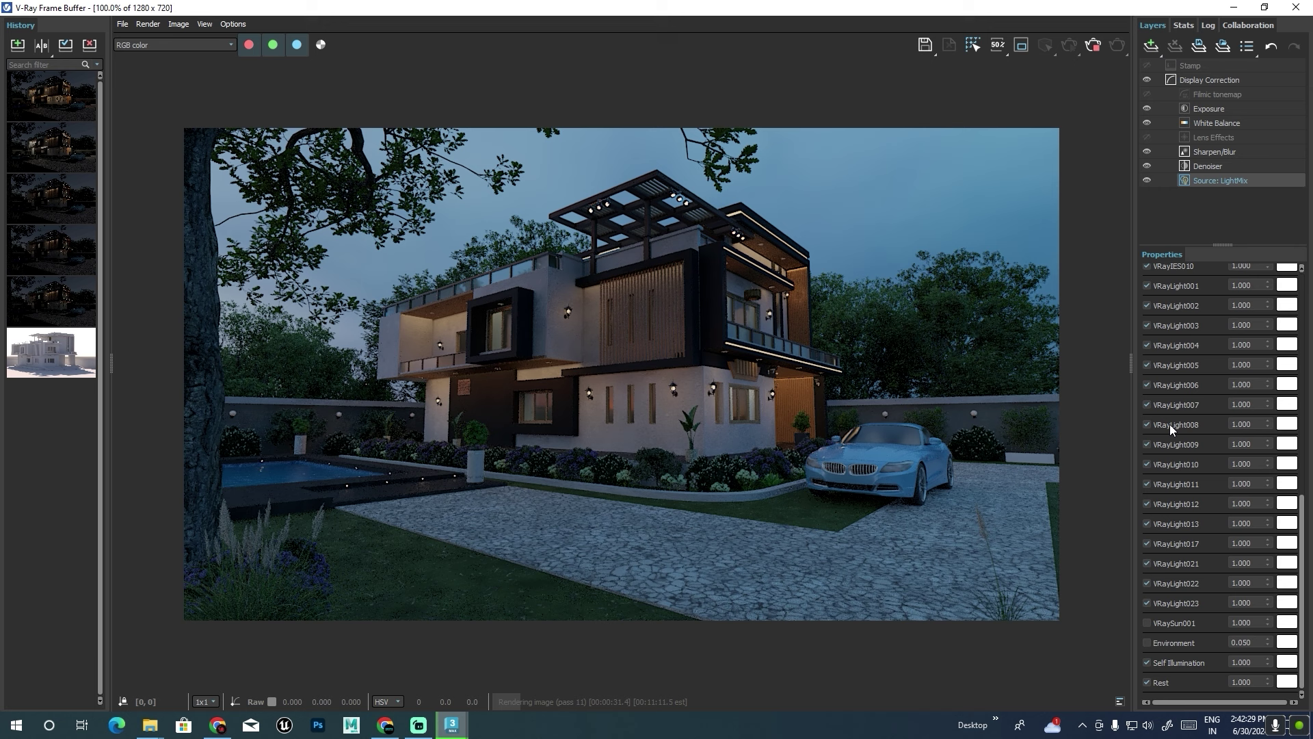
# Test Environment, VRaySun001 and Self Illumination in LightMix, keeping sun and environment off.
pyautogui.click(1143, 643)
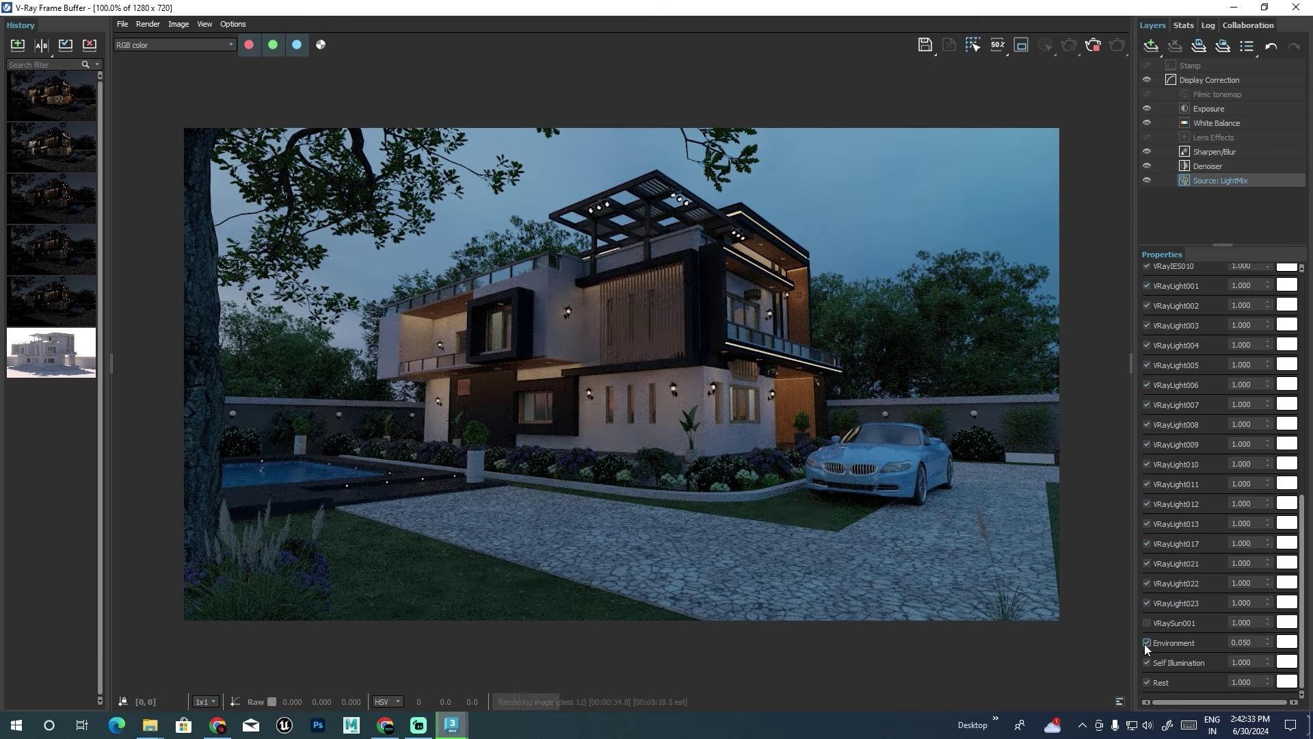
pyautogui.click(1147, 643)
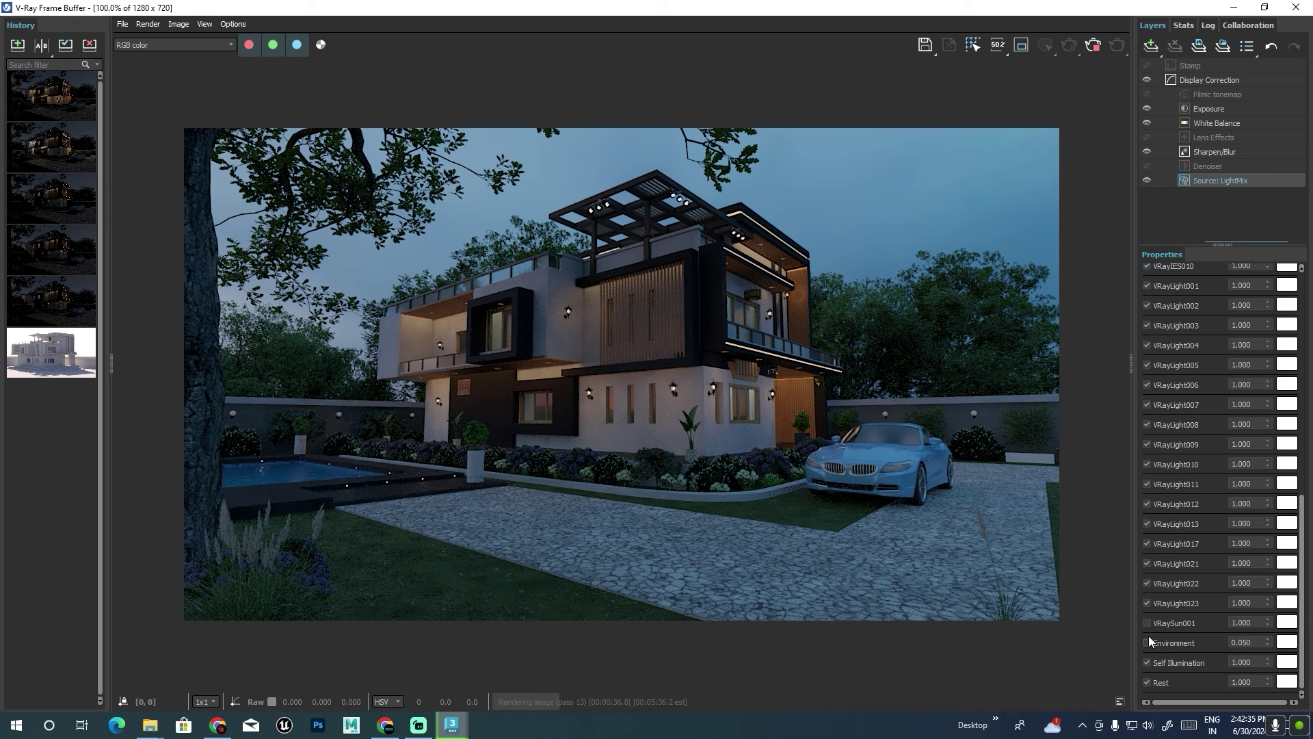
pyautogui.click(1147, 624)
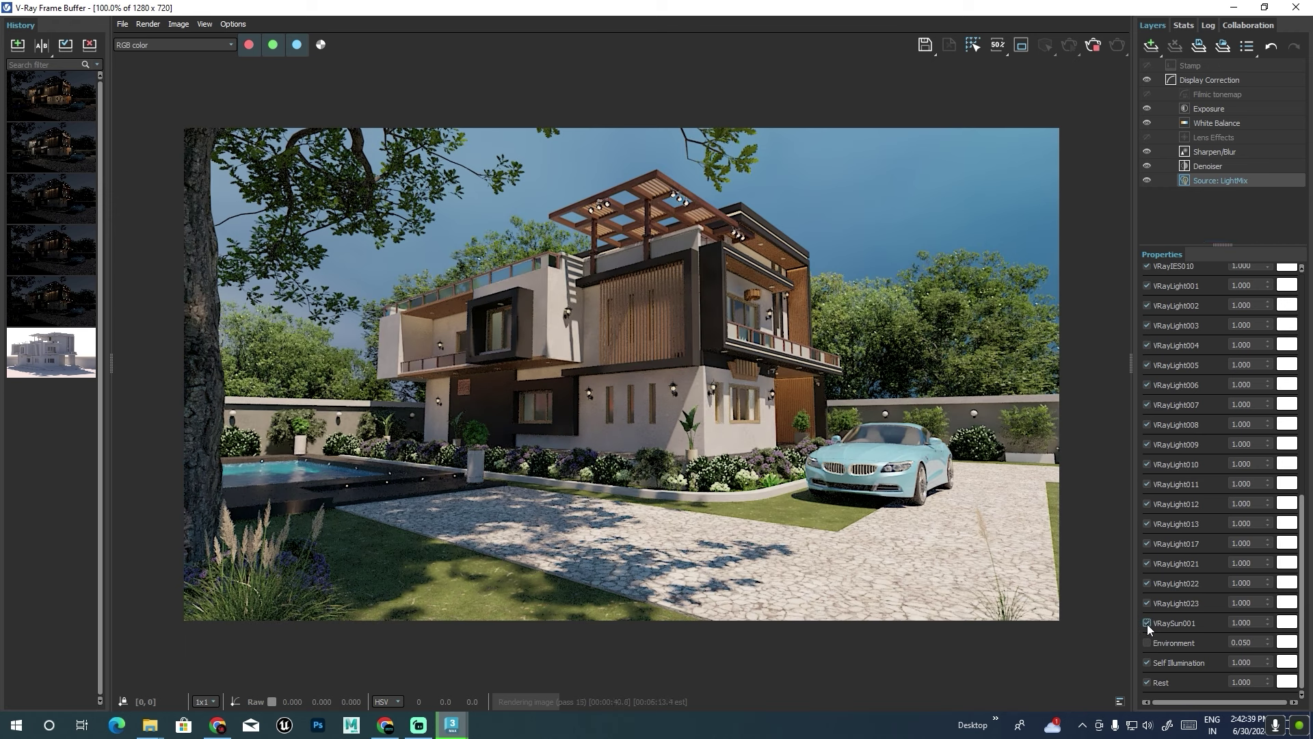
pyautogui.click(1148, 623)
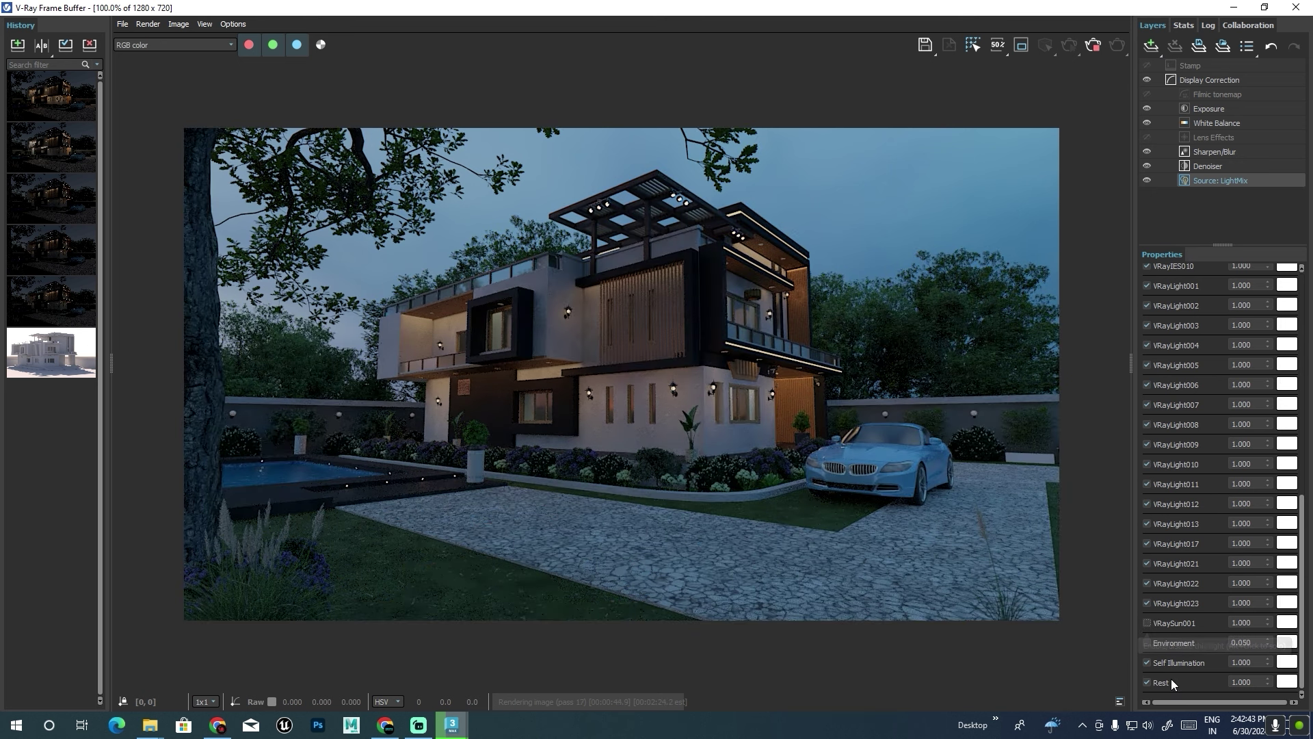
pyautogui.click(1148, 662)
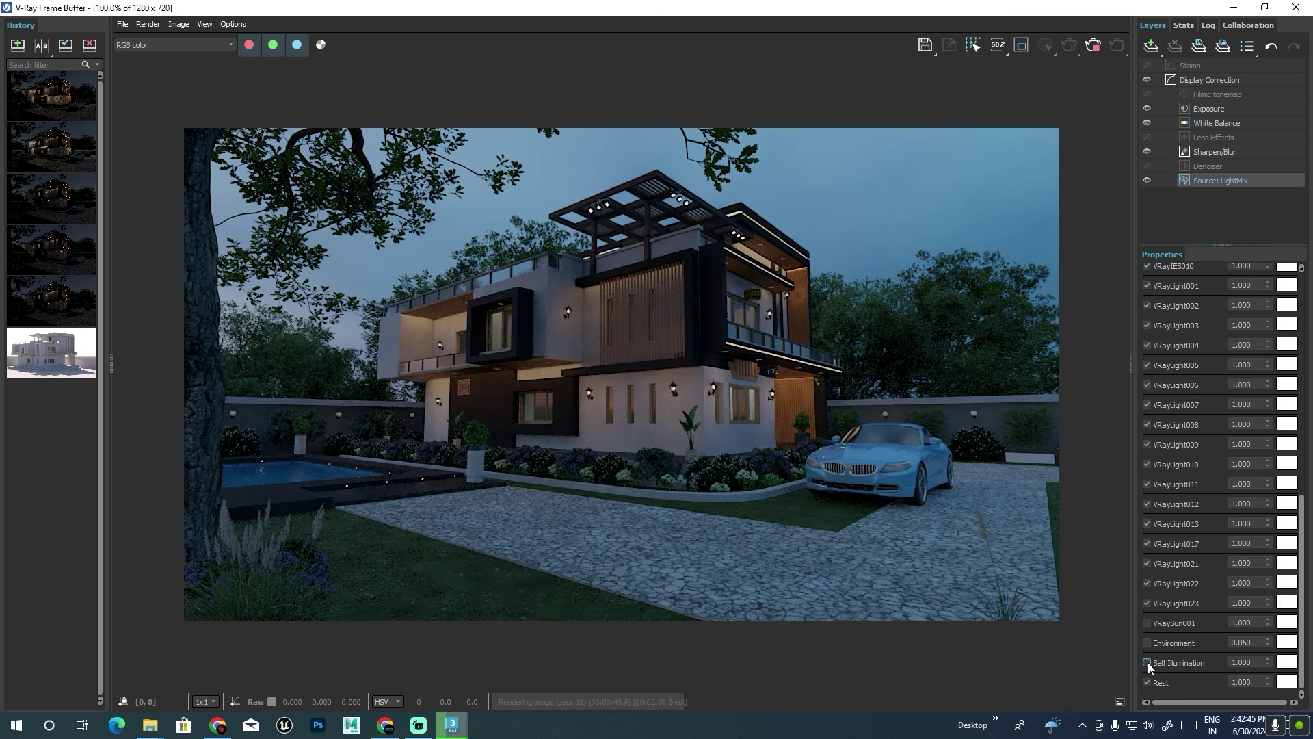
pyautogui.click(1147, 662)
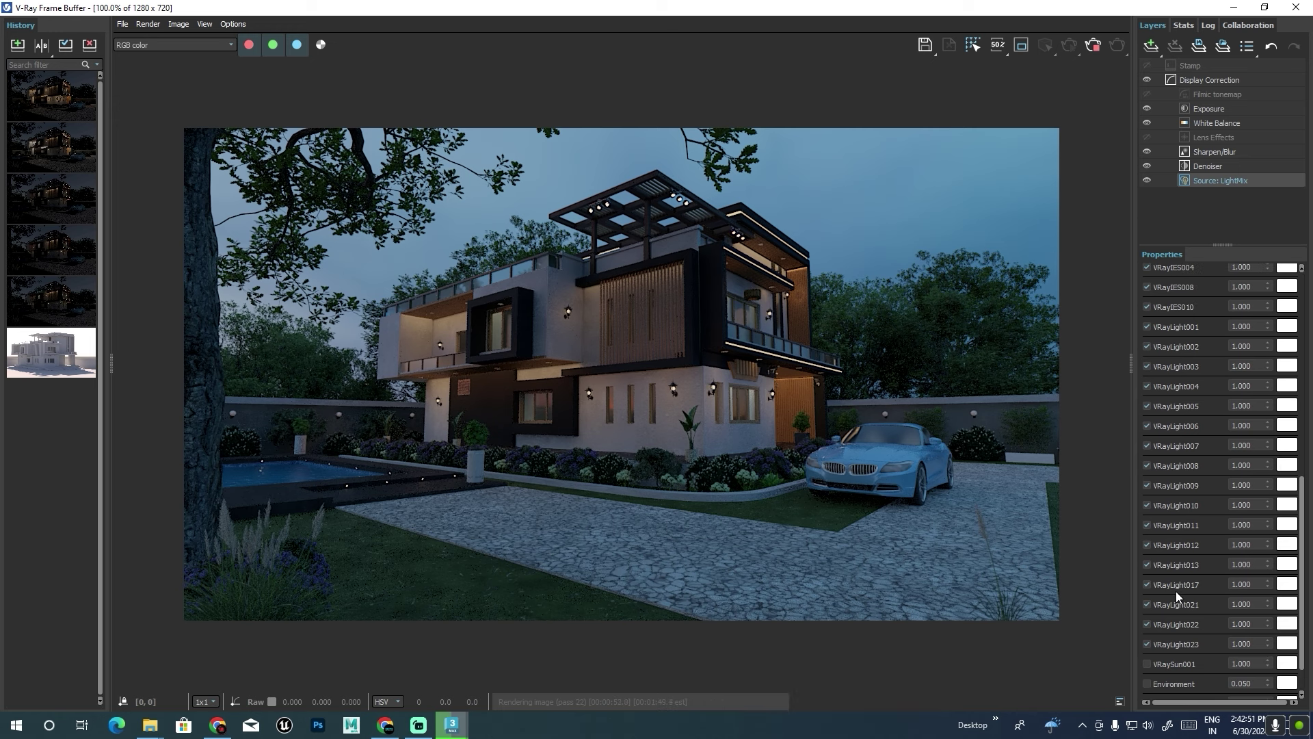
pyautogui.scroll(3, 1176, 591)
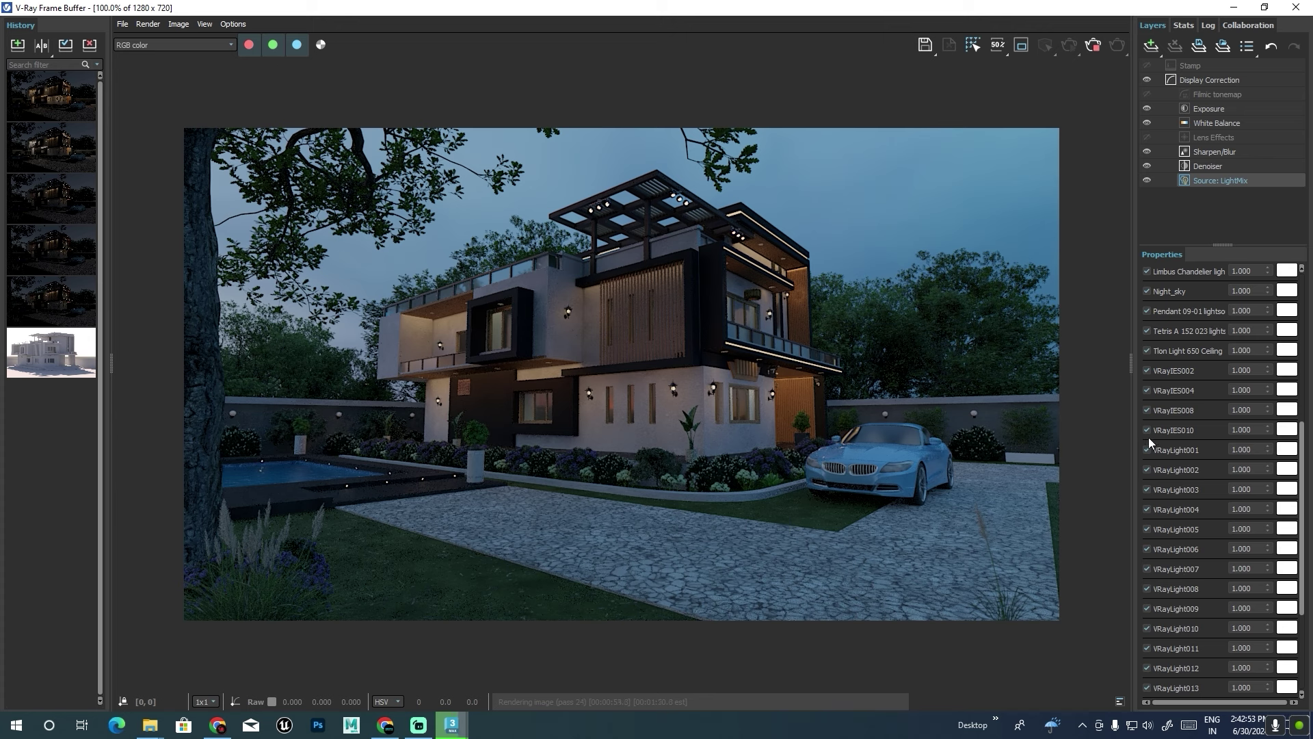
pyautogui.scroll(-1, 1149, 442)
pyautogui.scroll(-2, 1152, 442)
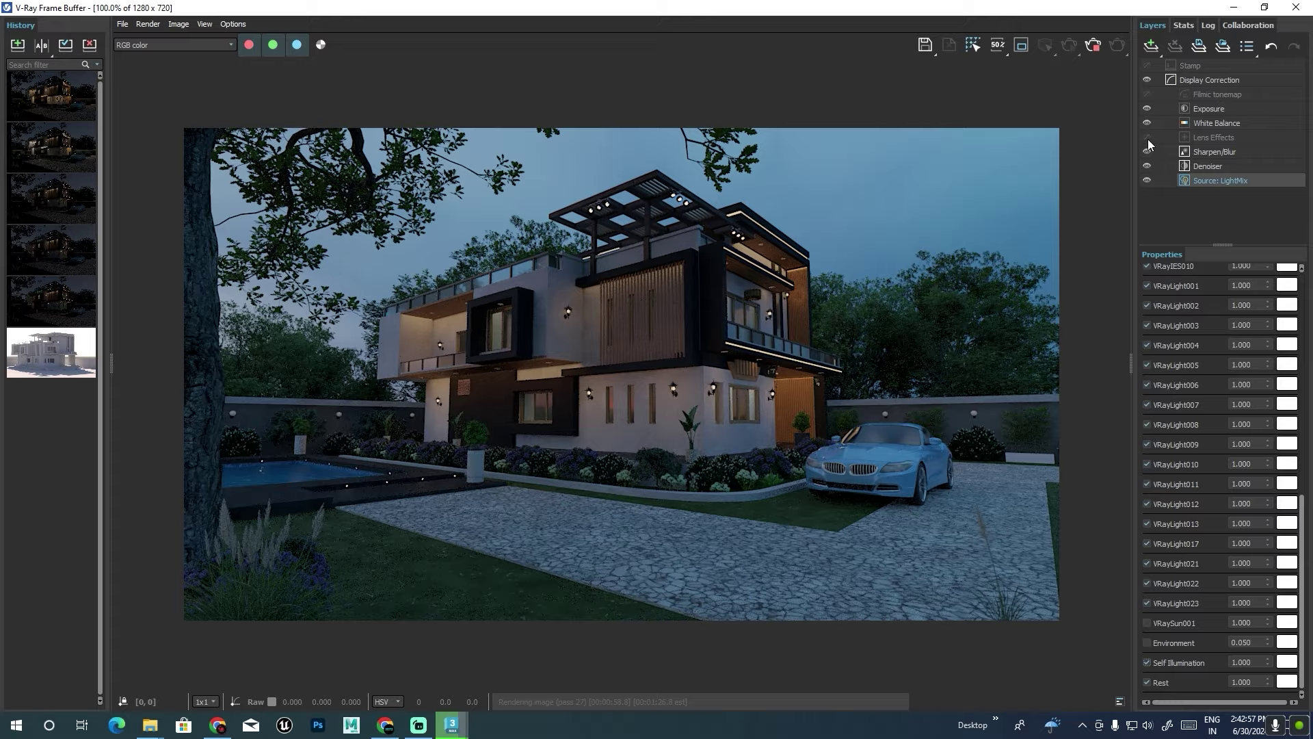
pyautogui.click(1093, 45)
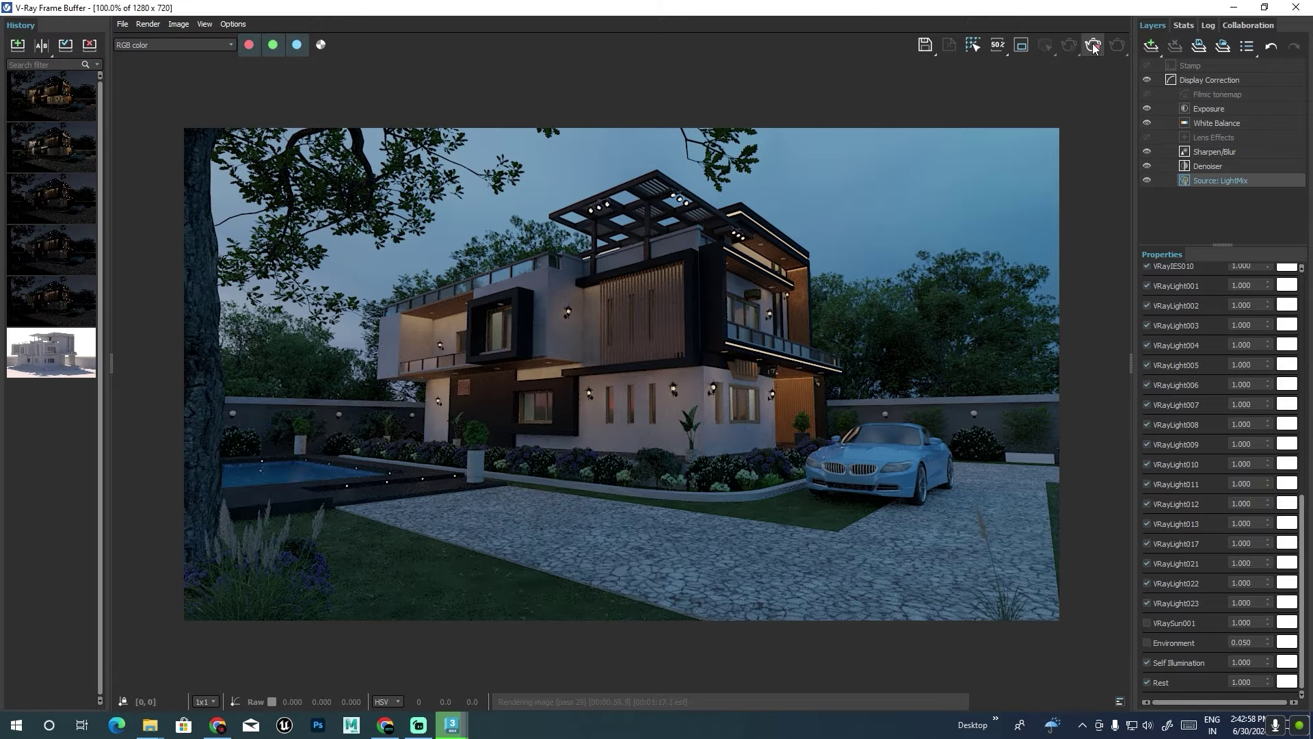
pyautogui.click(1291, 11)
# Return to Perspective and orbit to look down on the site.
pyautogui.press('p')
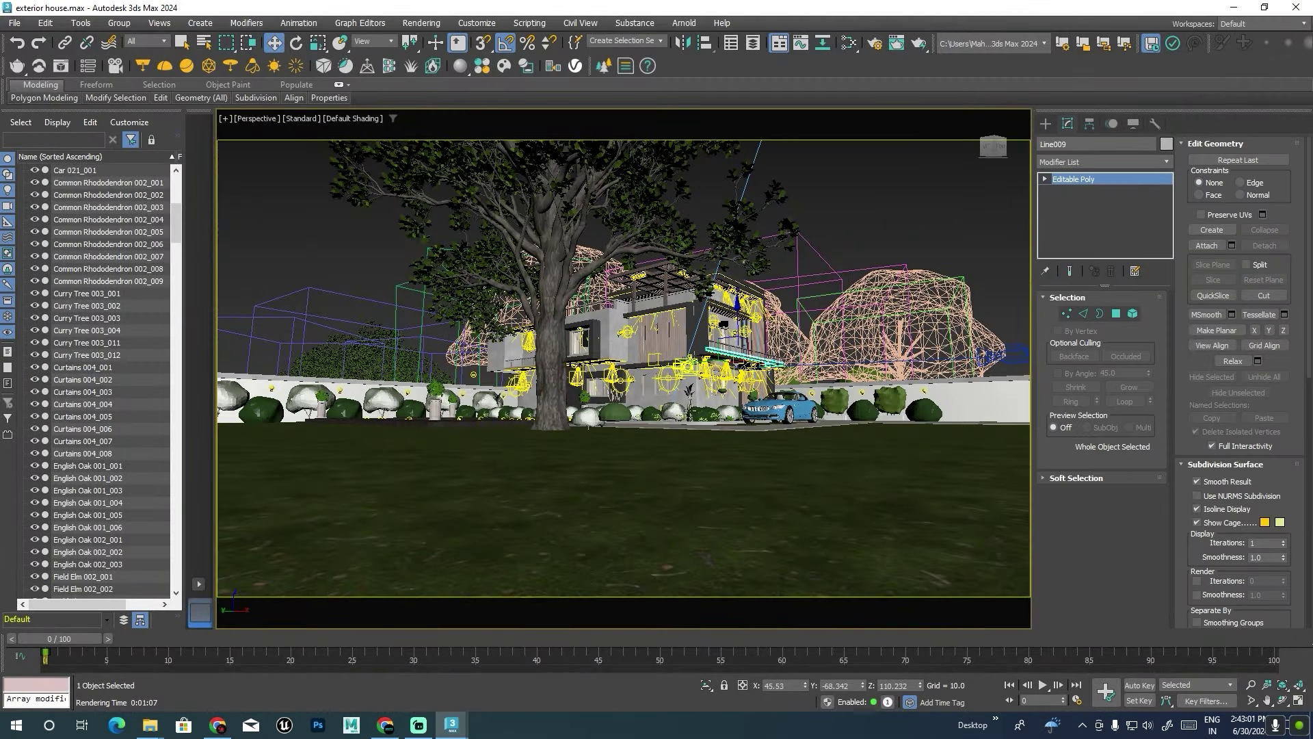
pyautogui.keyDown('alt'); pyautogui.moveTo(684, 383); pyautogui.dragTo(732, 472, button='middle'); pyautogui.keyUp('alt')
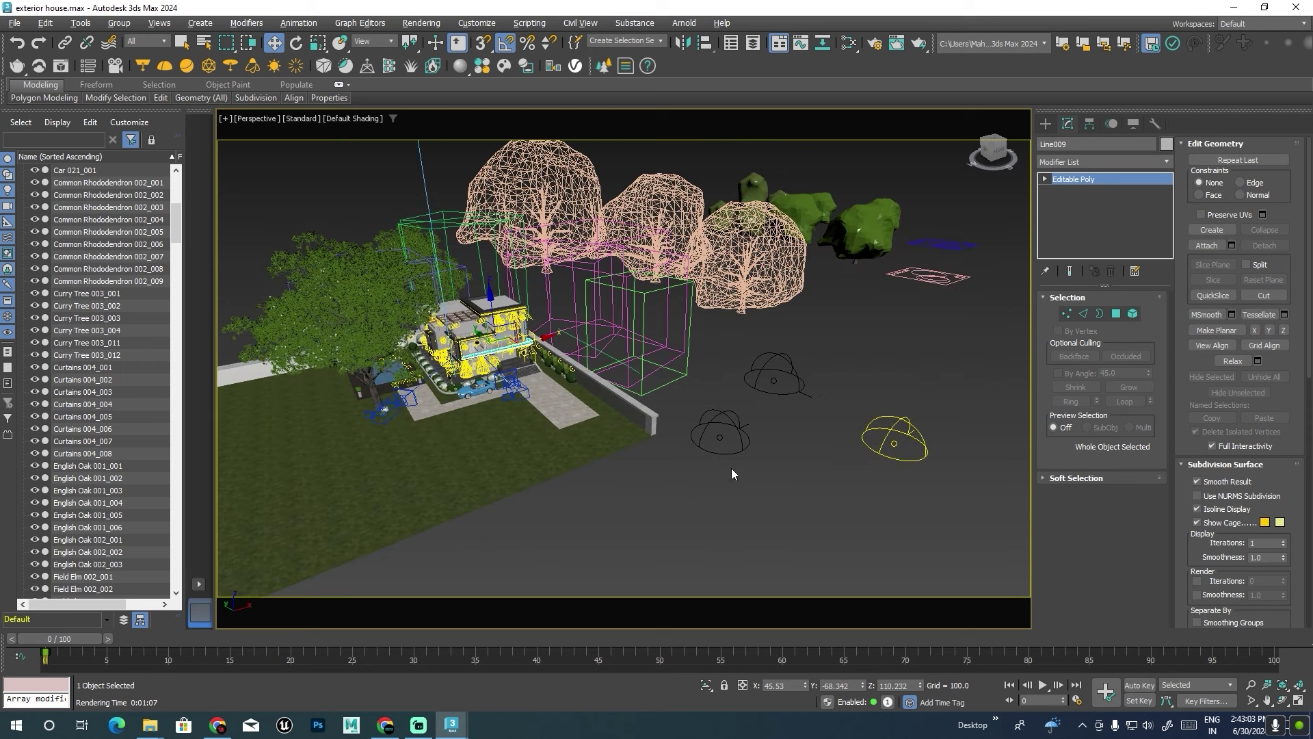
pyautogui.click(879, 420)
pyautogui.click(912, 458)
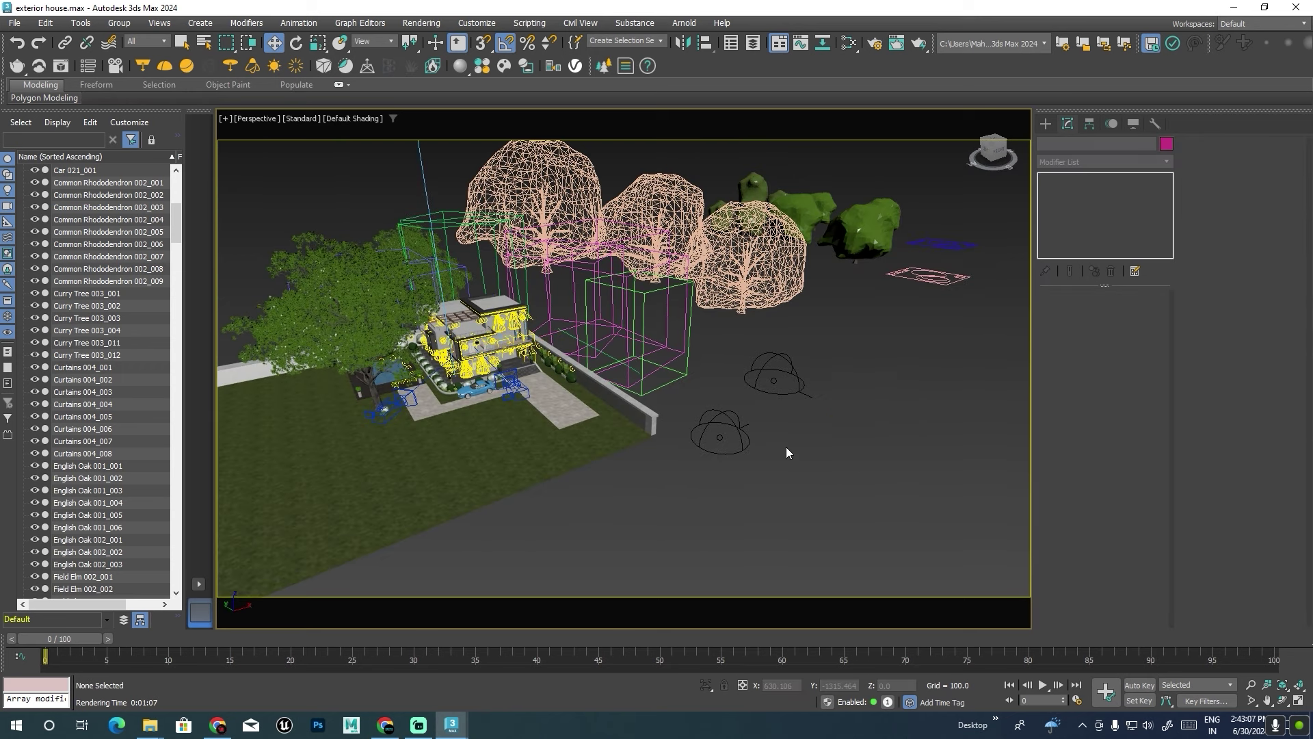
# Quick-render from PhysCamera001, close the frame buffer, and go back to Perspective view.
pyautogui.press('c')
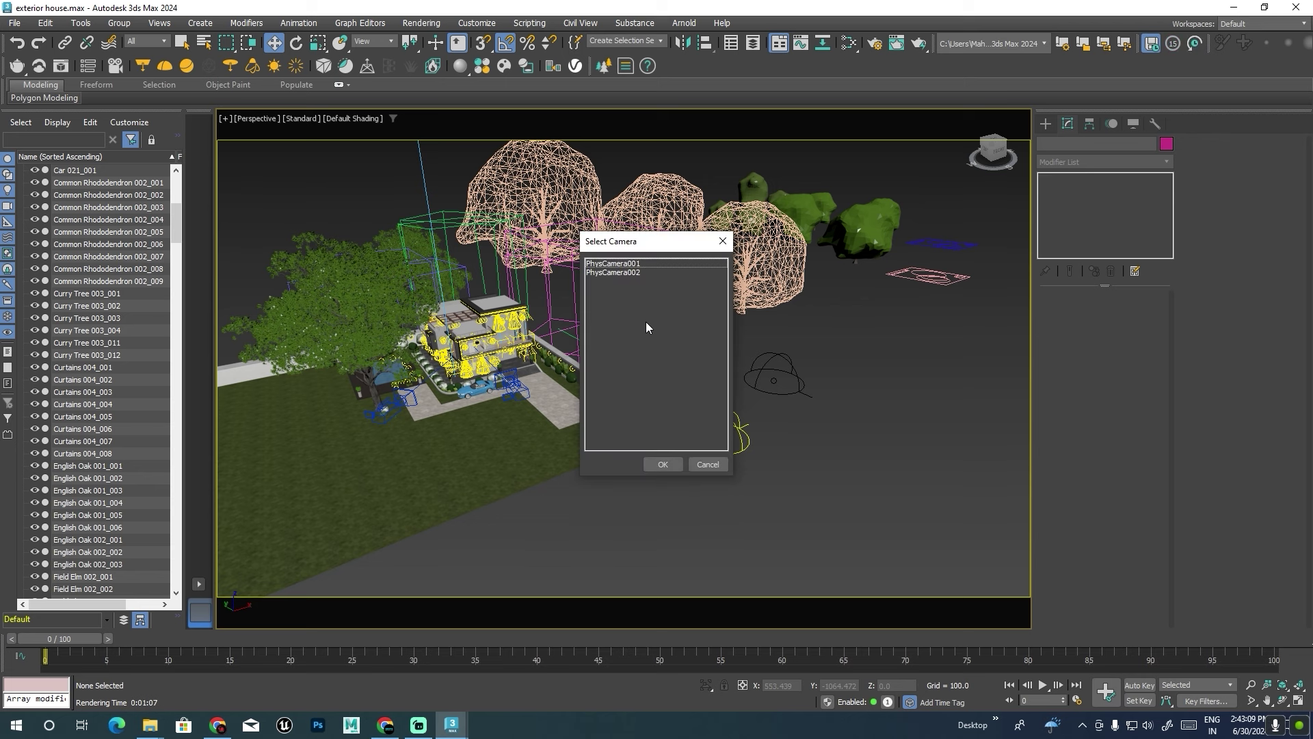
pyautogui.click(636, 268)
pyautogui.click(663, 465)
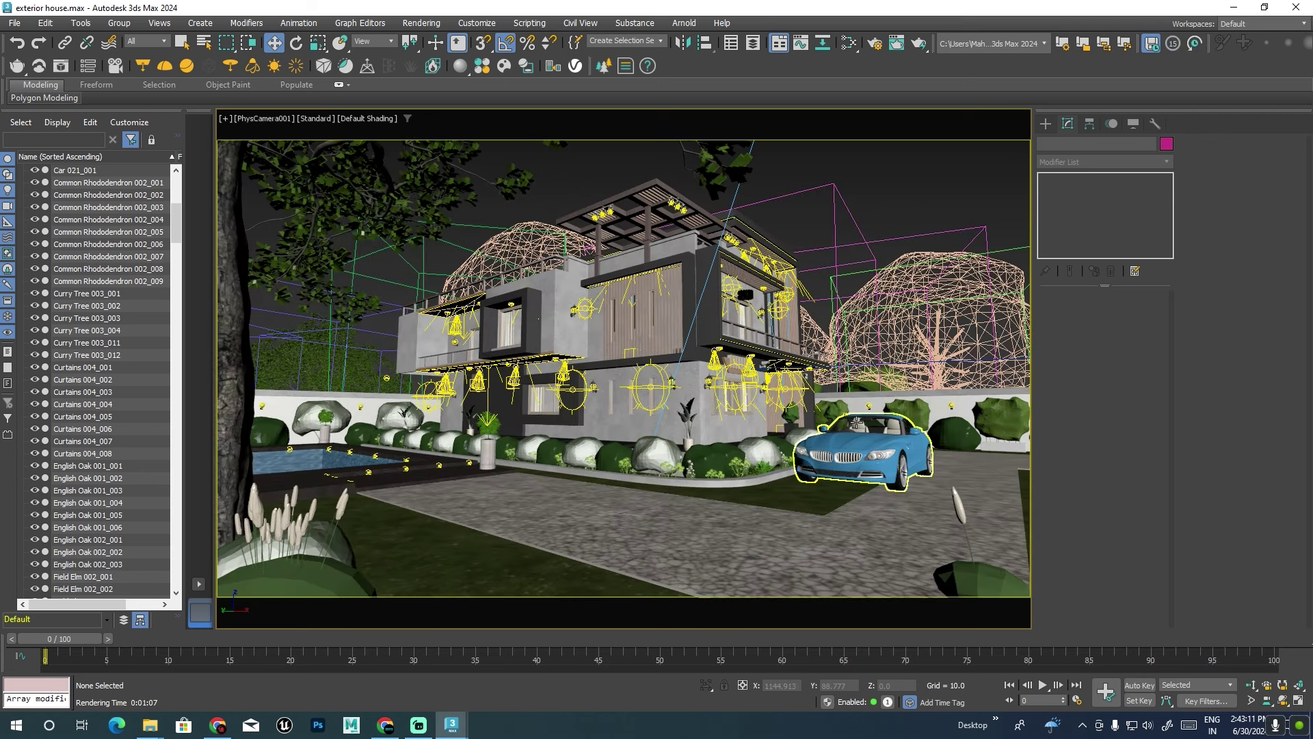
pyautogui.hotkey('shift', 'q')
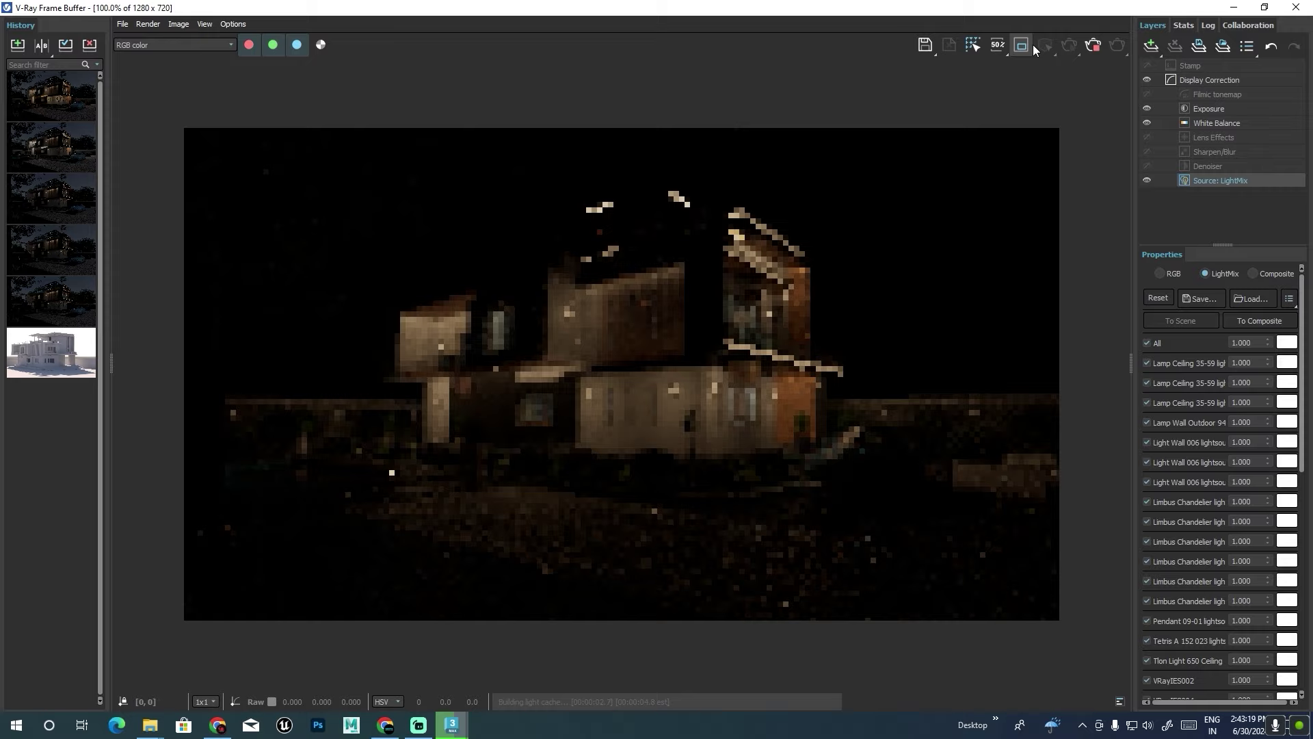
pyautogui.click(1295, 8)
pyautogui.click(752, 338)
pyautogui.press('p')
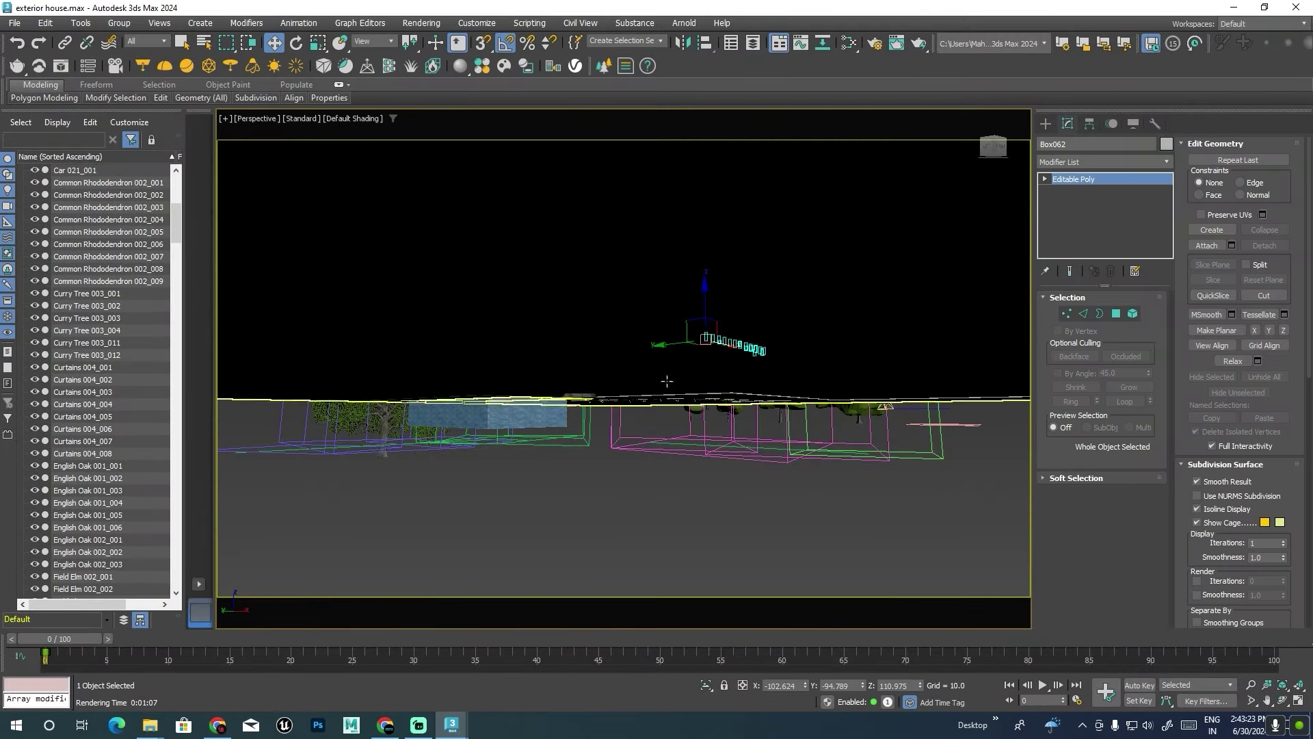
# Browse the Chaos Cosmos HDRI sky library to find Sunset 001.
pyautogui.click(504, 65)
pyautogui.scroll(-1, 235, 361)
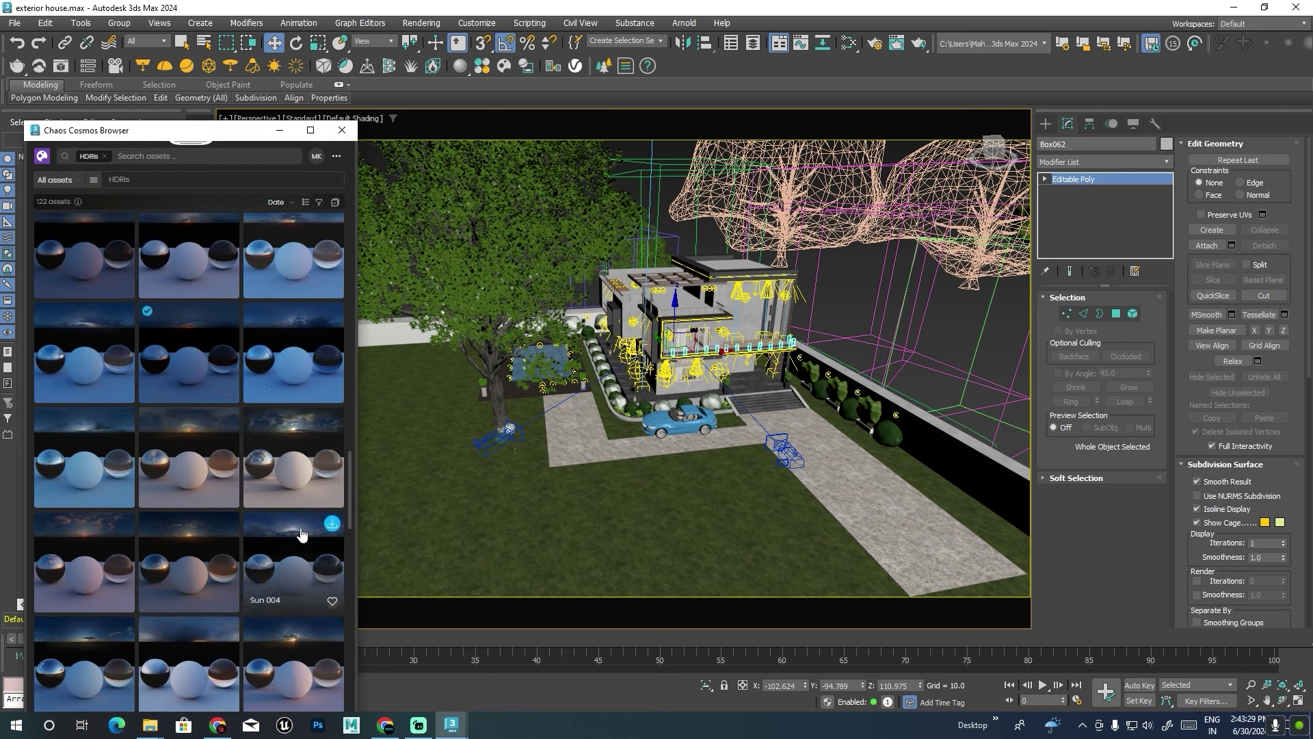
pyautogui.scroll(-5, 304, 537)
pyautogui.scroll(-5, 260, 479)
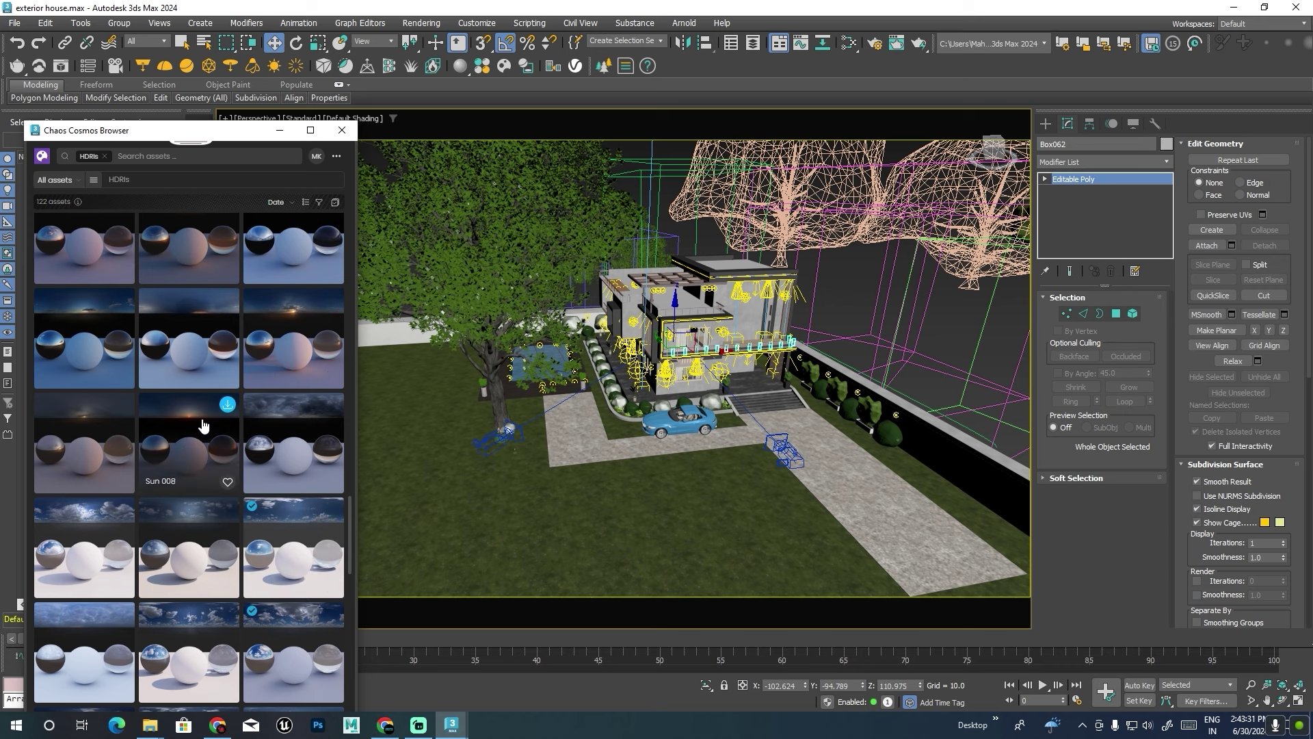
pyautogui.scroll(-3, 204, 426)
pyautogui.scroll(-3, 203, 425)
pyautogui.scroll(-3, 202, 425)
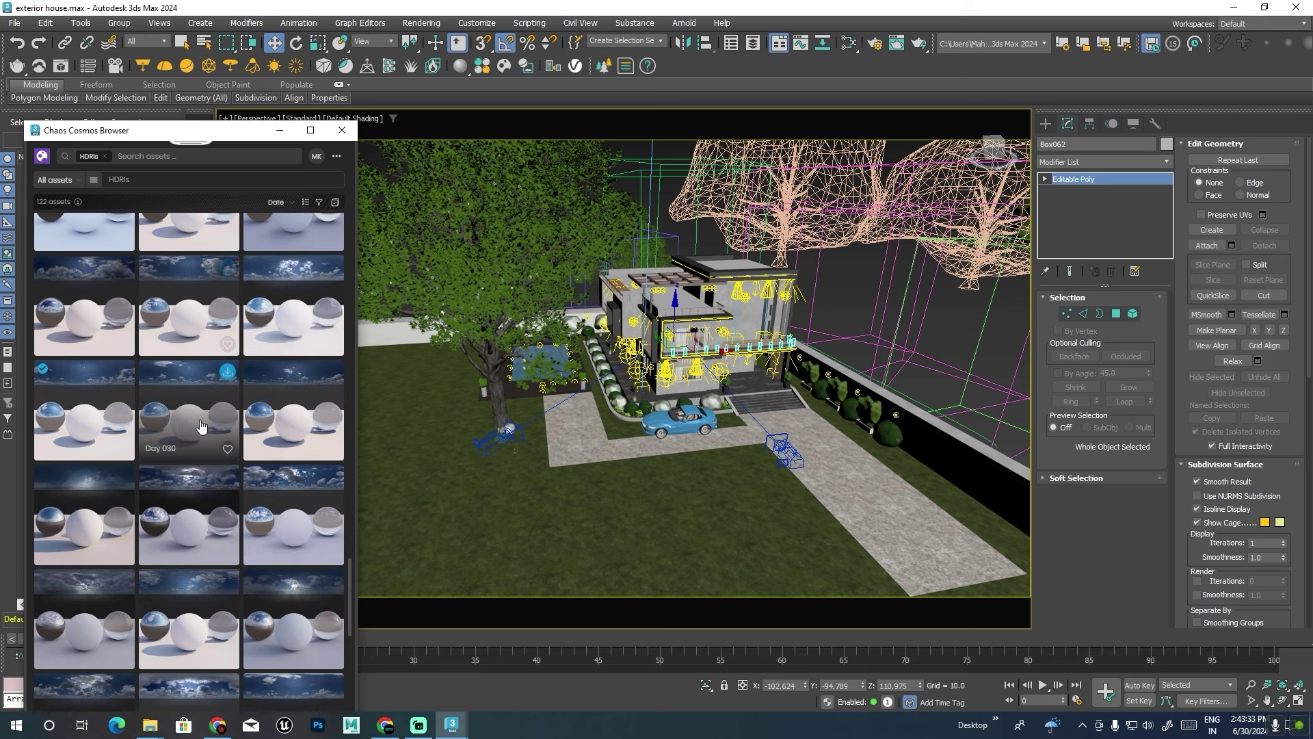
pyautogui.scroll(-3, 201, 426)
pyautogui.scroll(-3, 201, 425)
pyautogui.scroll(-3, 200, 426)
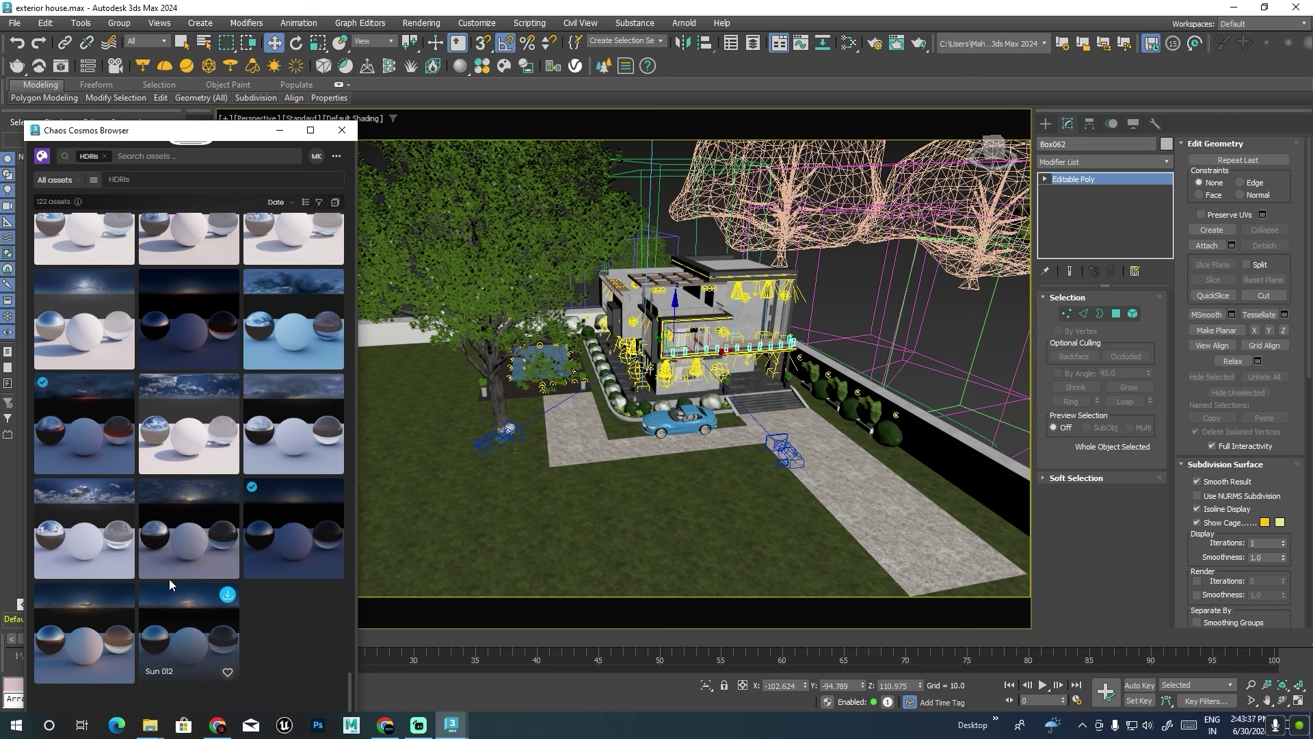
pyautogui.moveTo(84, 423)
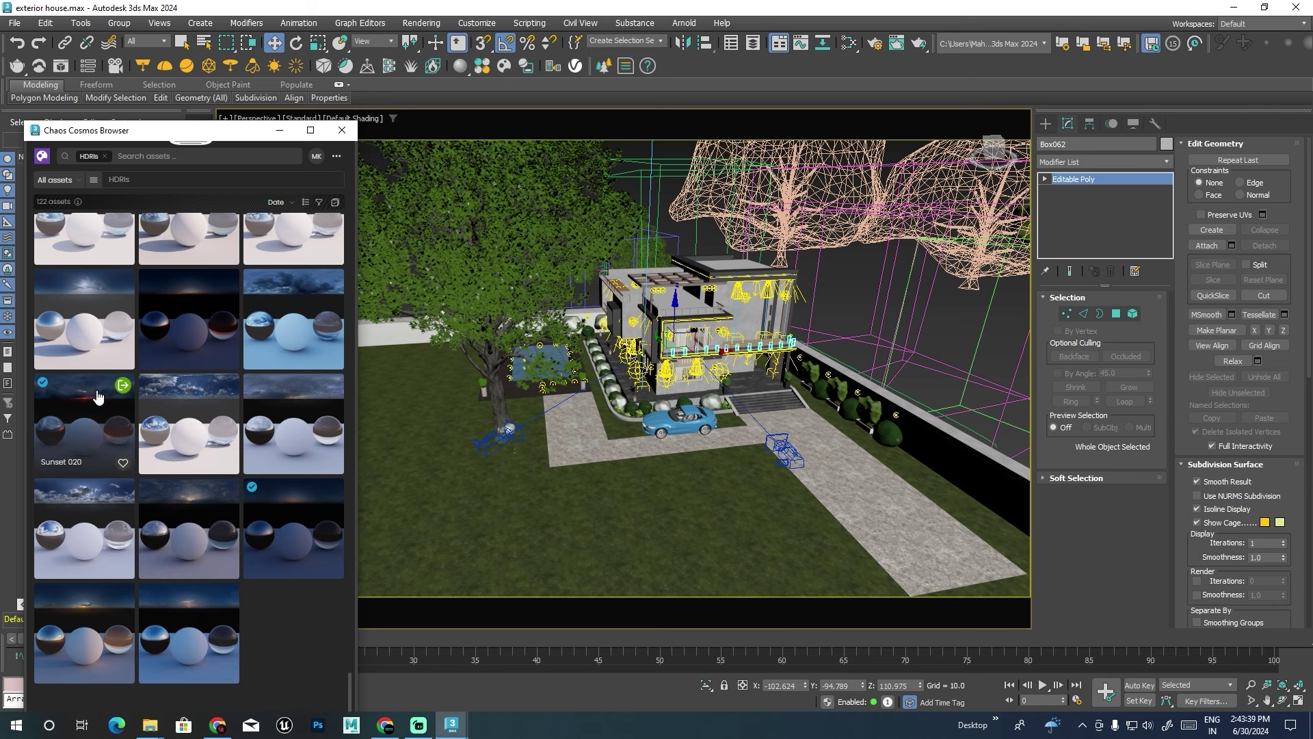
pyautogui.scroll(-5, 608, 432)
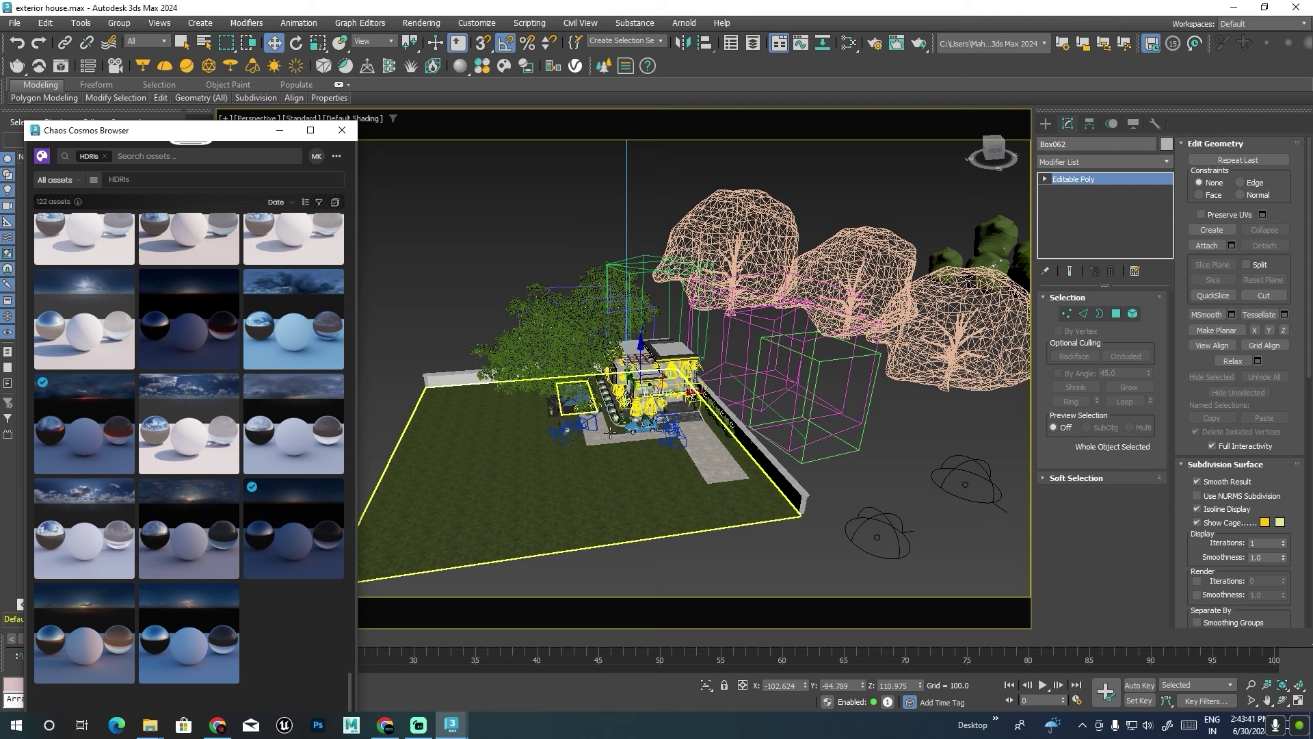
# Download the Sunset 001 sky and place it in the scene as a dome light.
pyautogui.keyDown('alt'); pyautogui.moveTo(607, 432); pyautogui.dragTo(561, 424, button='middle'); pyautogui.keyUp('alt')
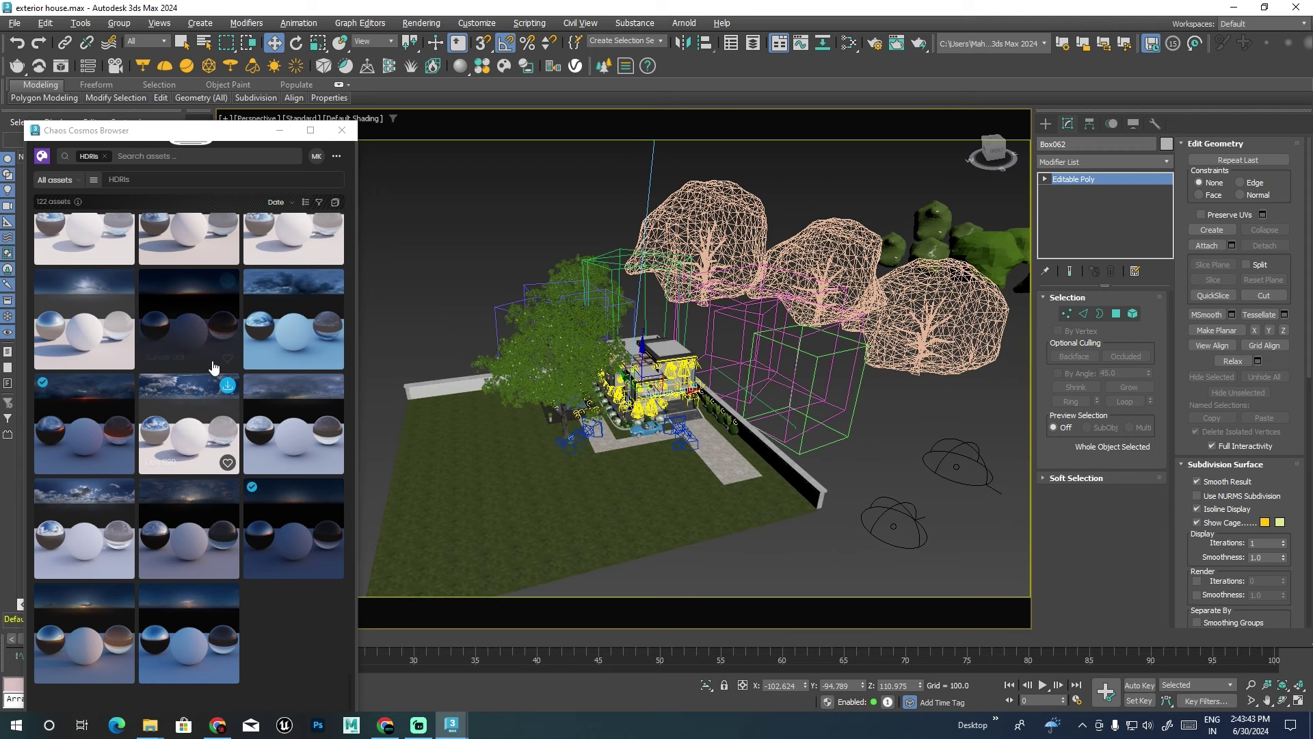
pyautogui.click(228, 280)
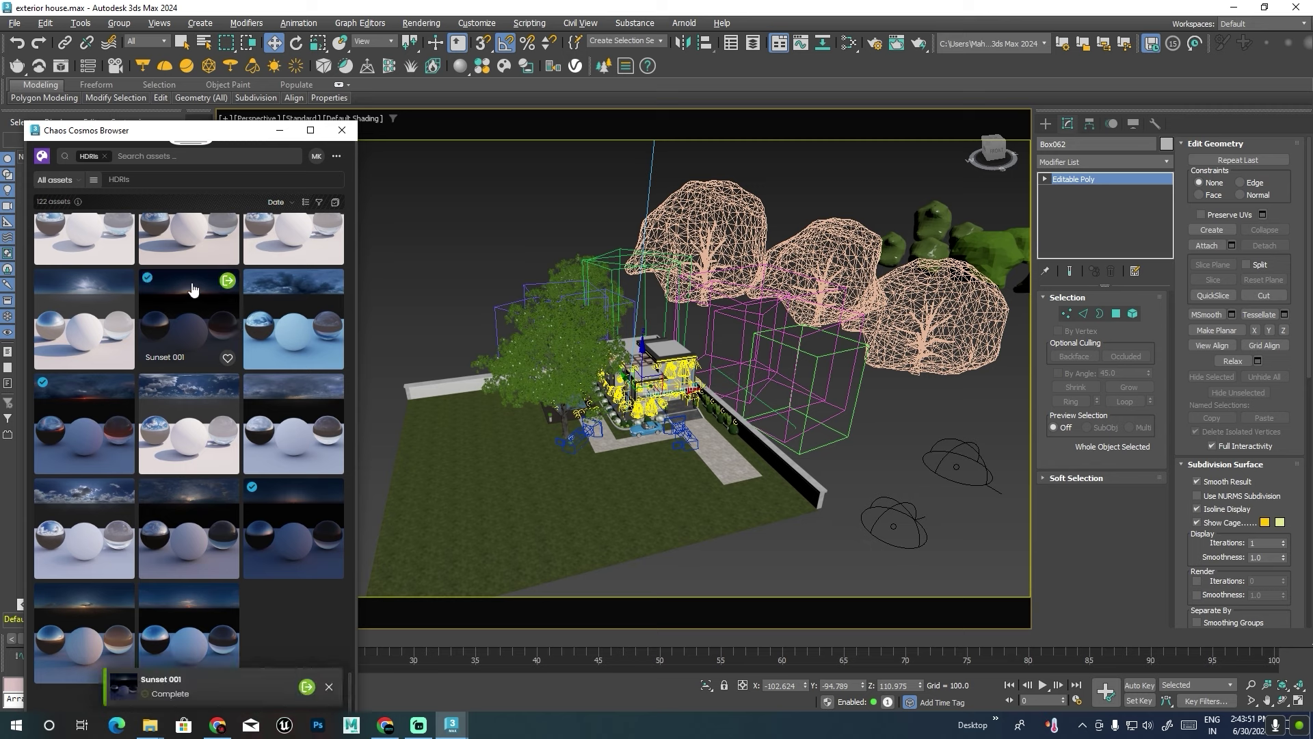
pyautogui.moveTo(201, 293); pyautogui.dragTo(916, 438)
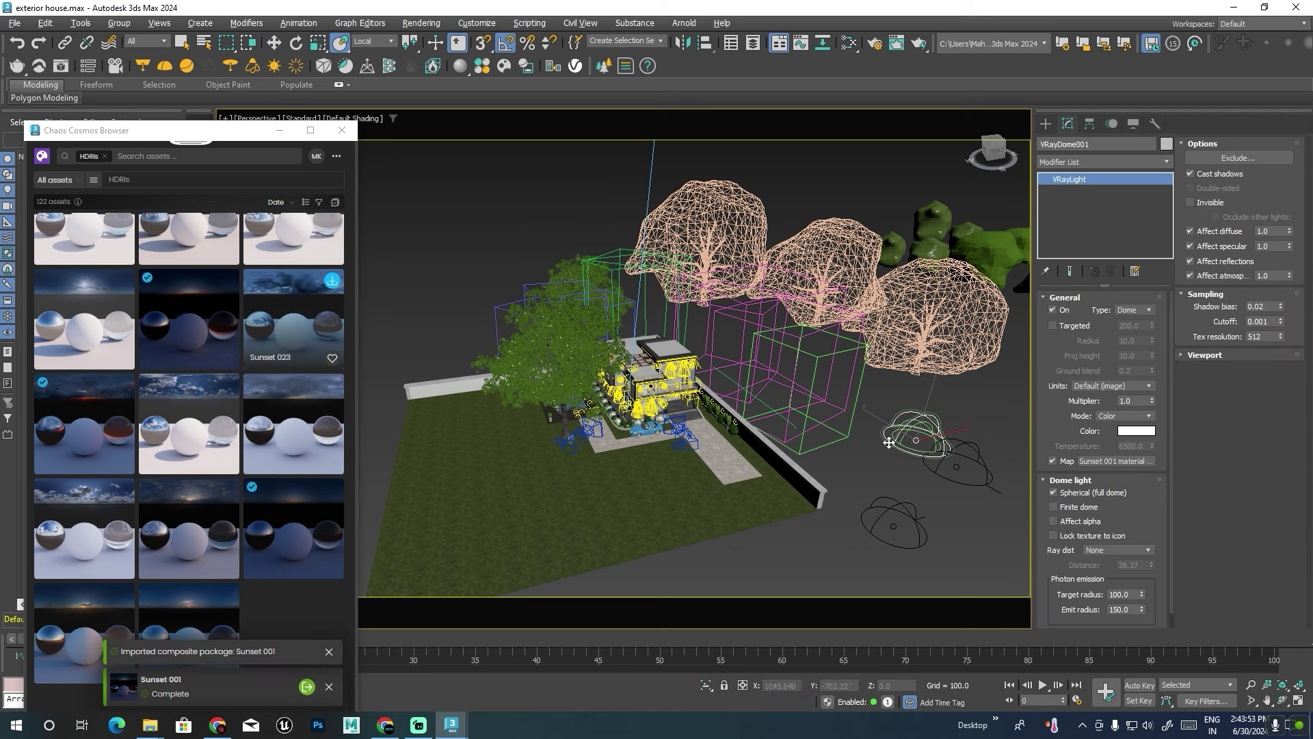
pyautogui.click(342, 130)
# Set the dome light multiplier to 0.5 and maximize the Perspective viewport.
pyautogui.hotkey('alt', 'w')
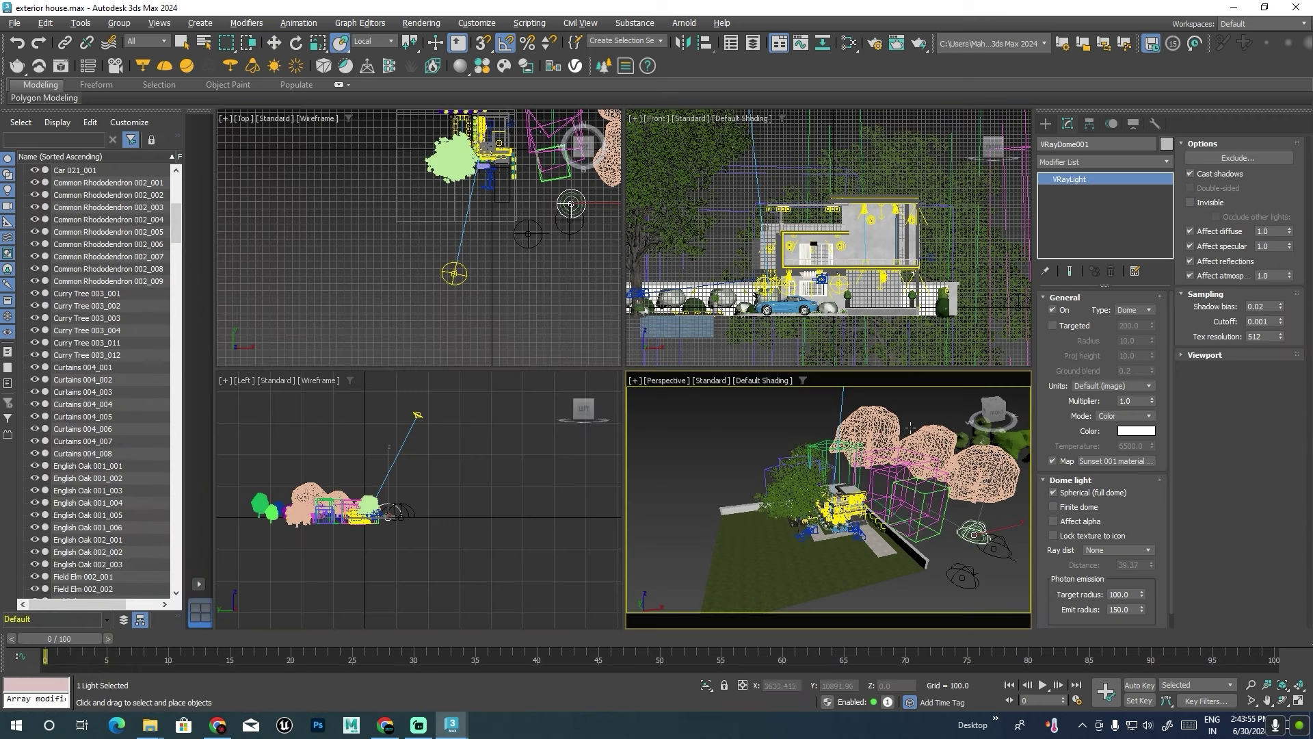
pyautogui.click(1125, 401)
pyautogui.write('0.5')
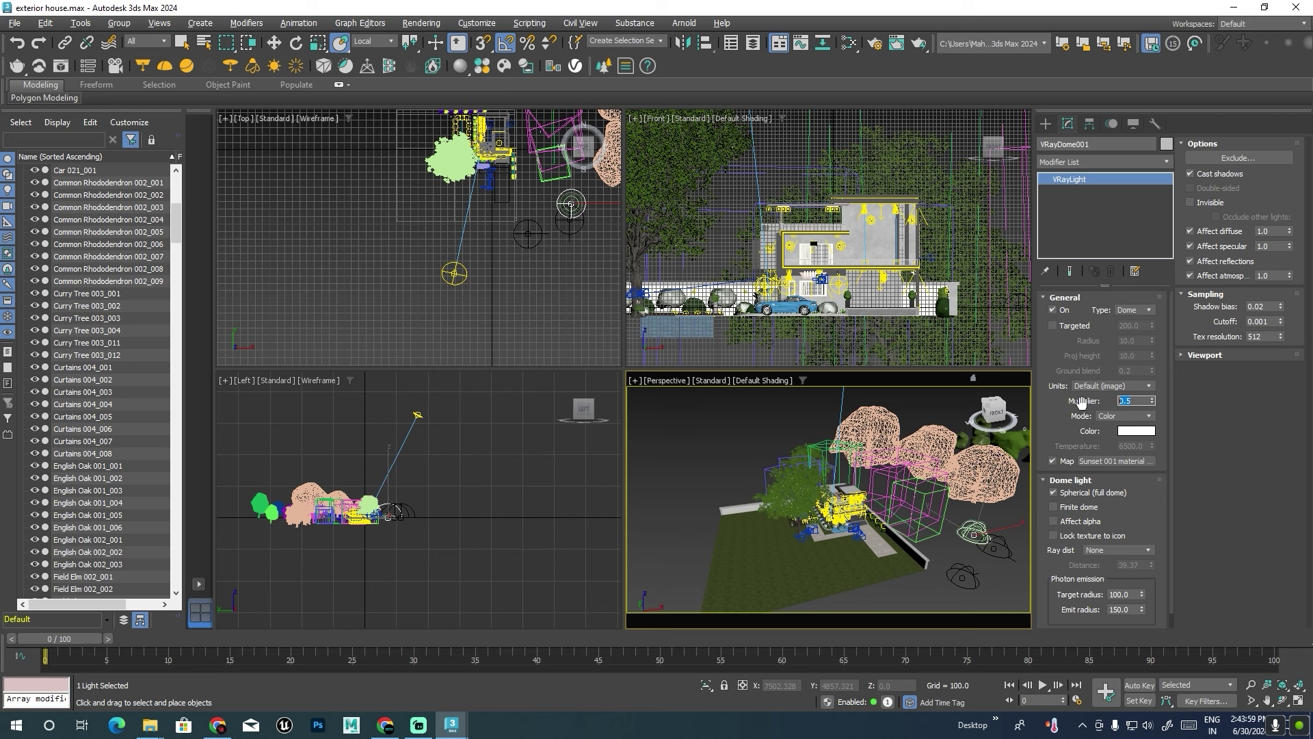
pyautogui.hotkey('alt', 'w')
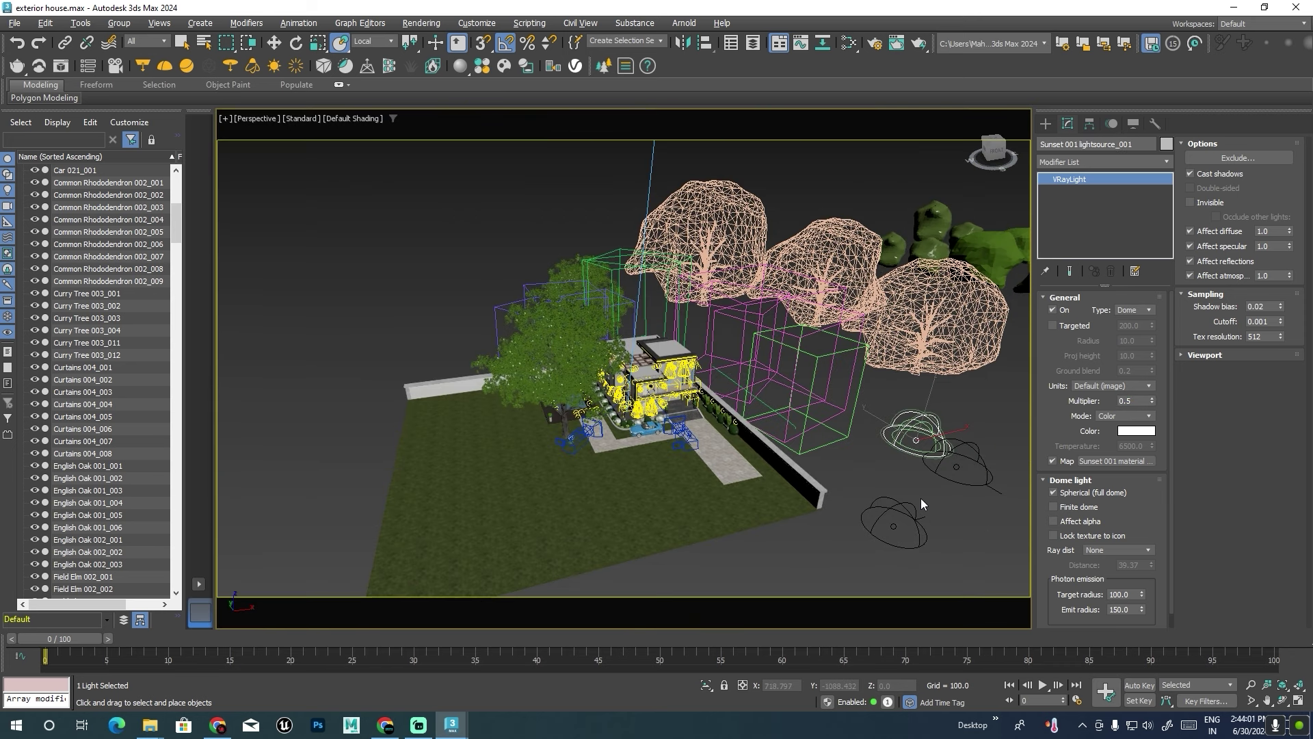
# In Slate, delete the unused Sun 024 node and instance the dome's Sunset 001 map.
pyautogui.press('m')
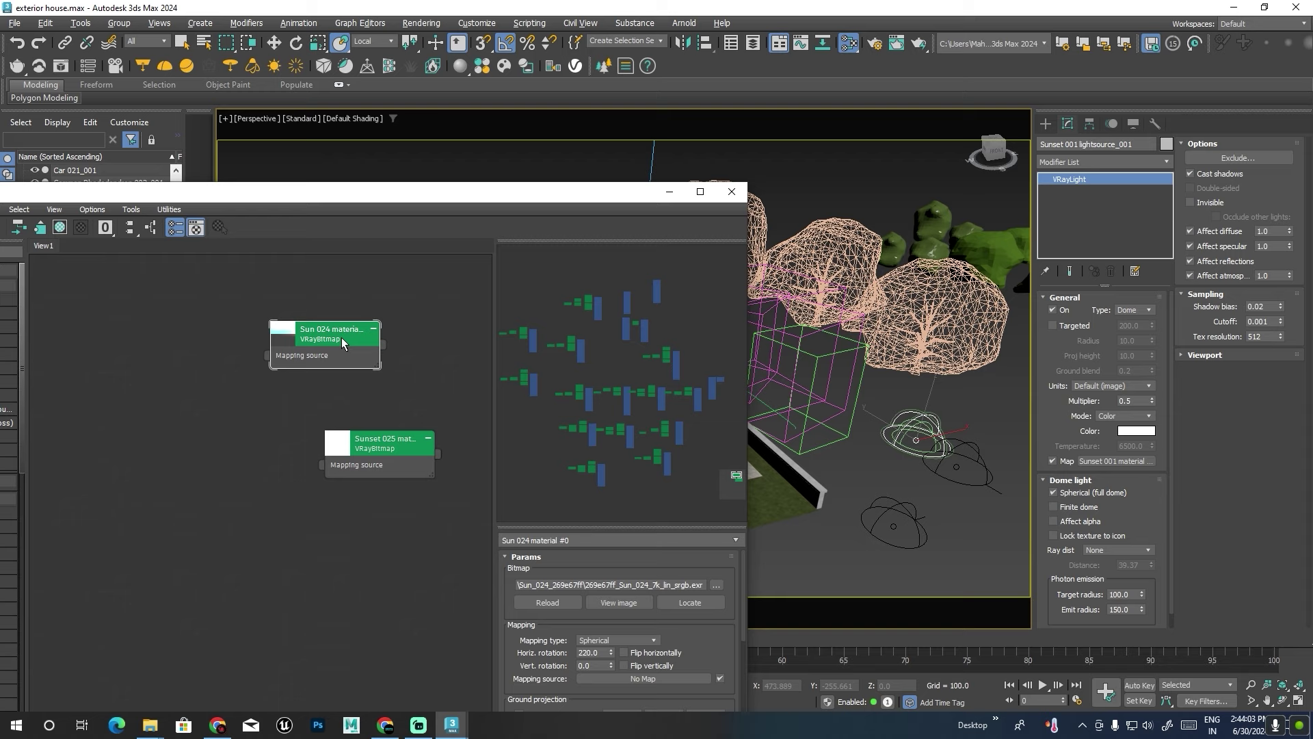
pyautogui.press('Delete')
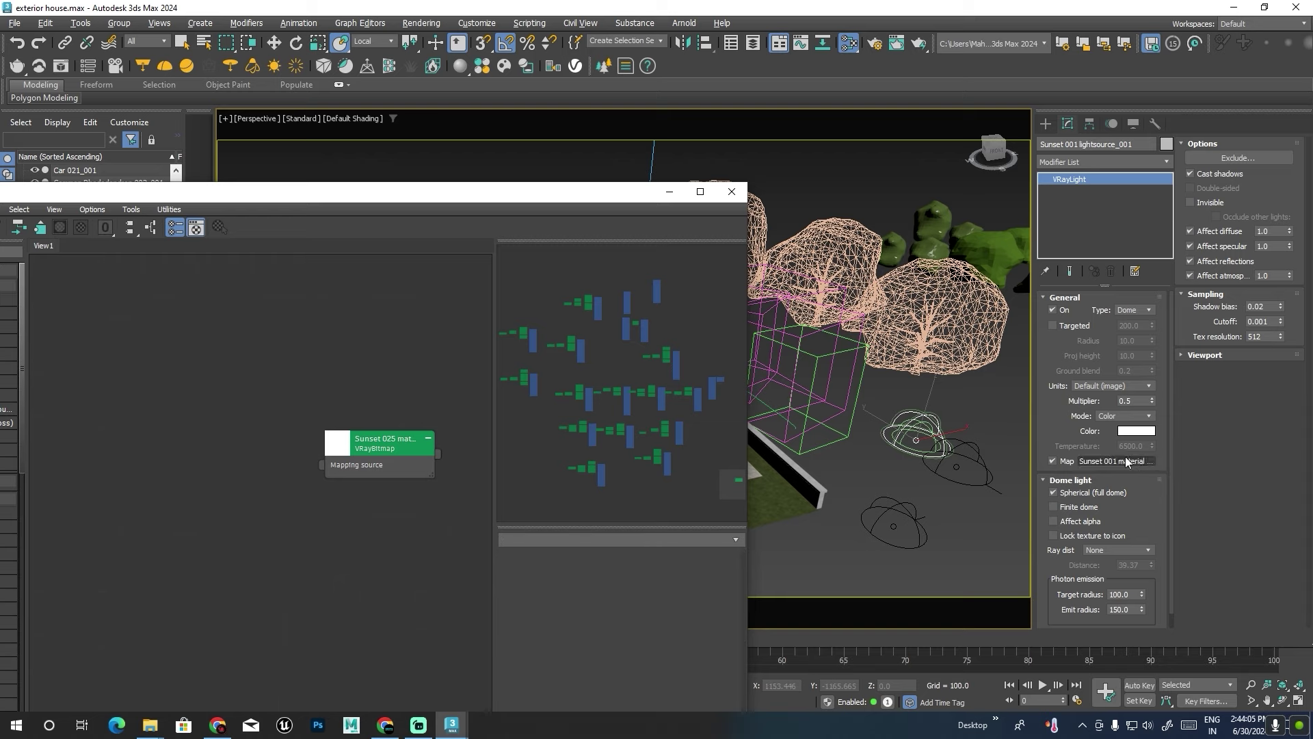
pyautogui.moveTo(1125, 462)
pyautogui.mouseDown()
pyautogui.moveTo(1026, 477)
pyautogui.moveTo(335, 361)
pyautogui.mouseUp()
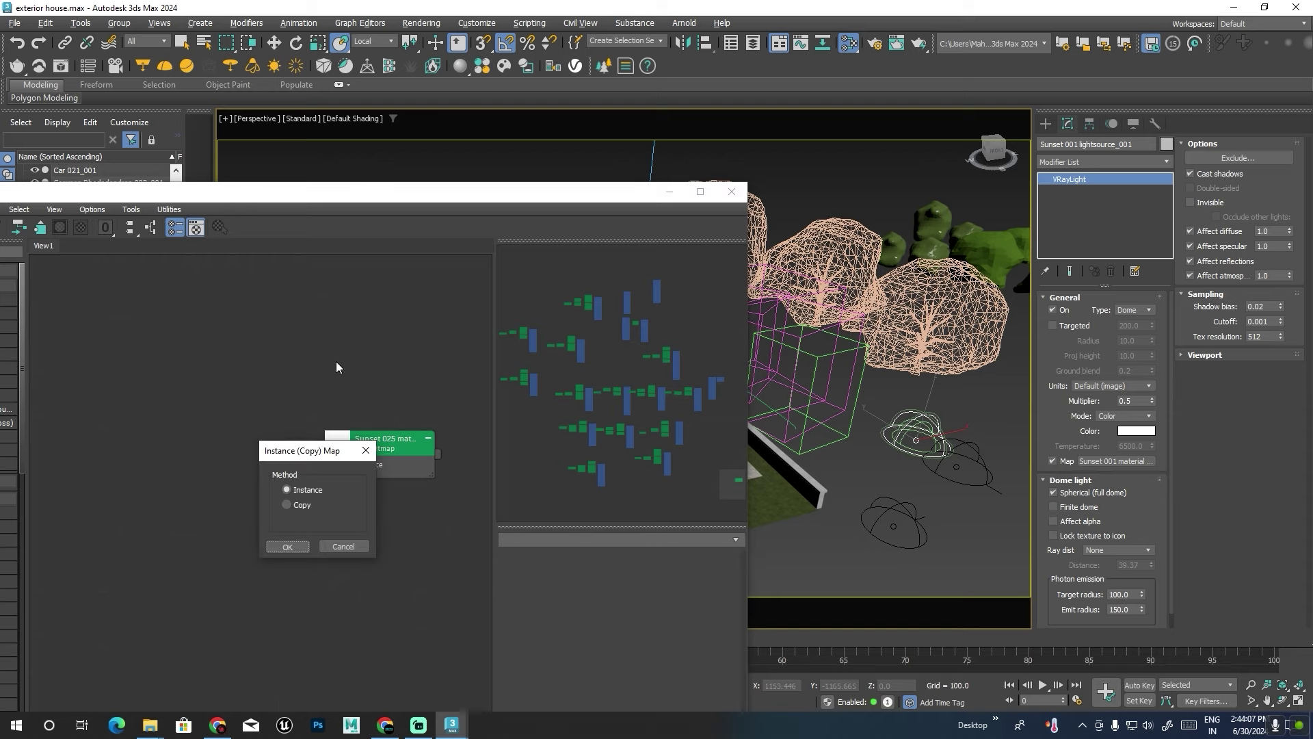
pyautogui.click(286, 544)
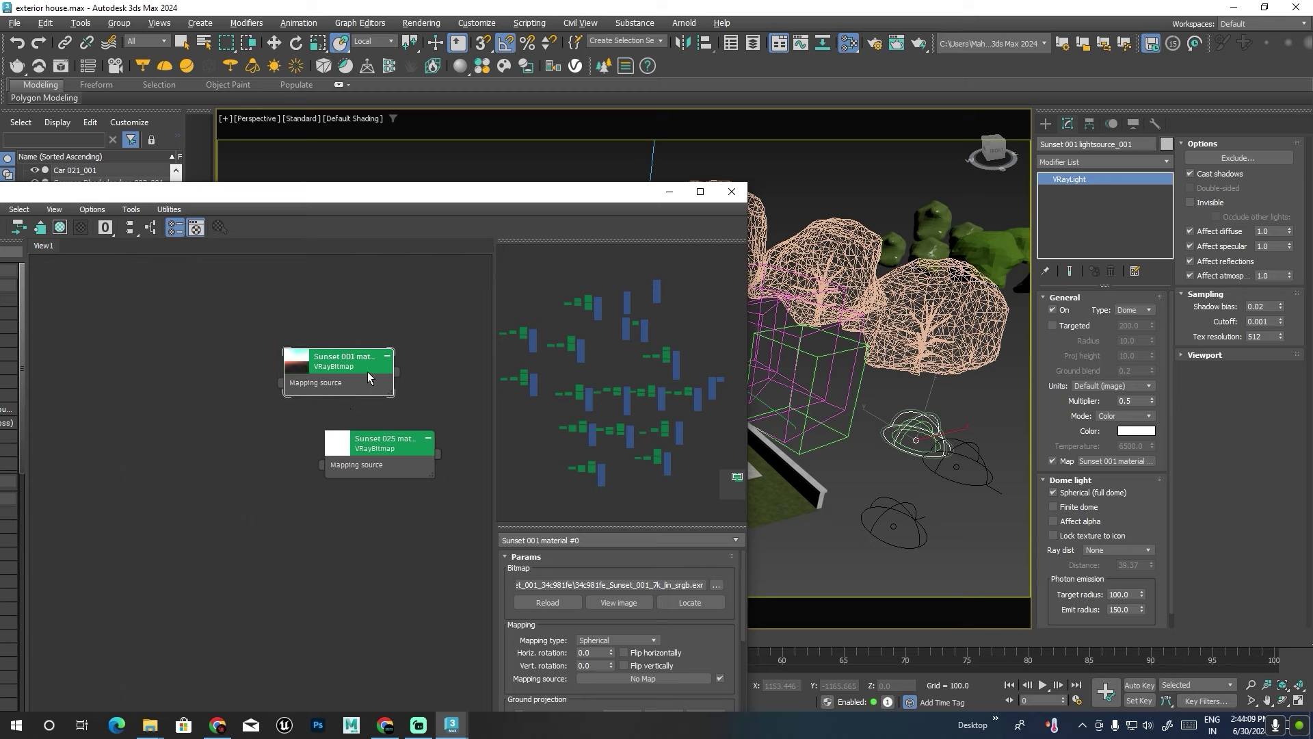
# Set the Sunset 001 map's horizontal rotation to 150 and close Slate.
pyautogui.click(596, 656)
pyautogui.write('0')
pyautogui.press('Return')
pyautogui.click(731, 192)
# Look through PhysCamera001 and start a test render.
pyautogui.press('c')
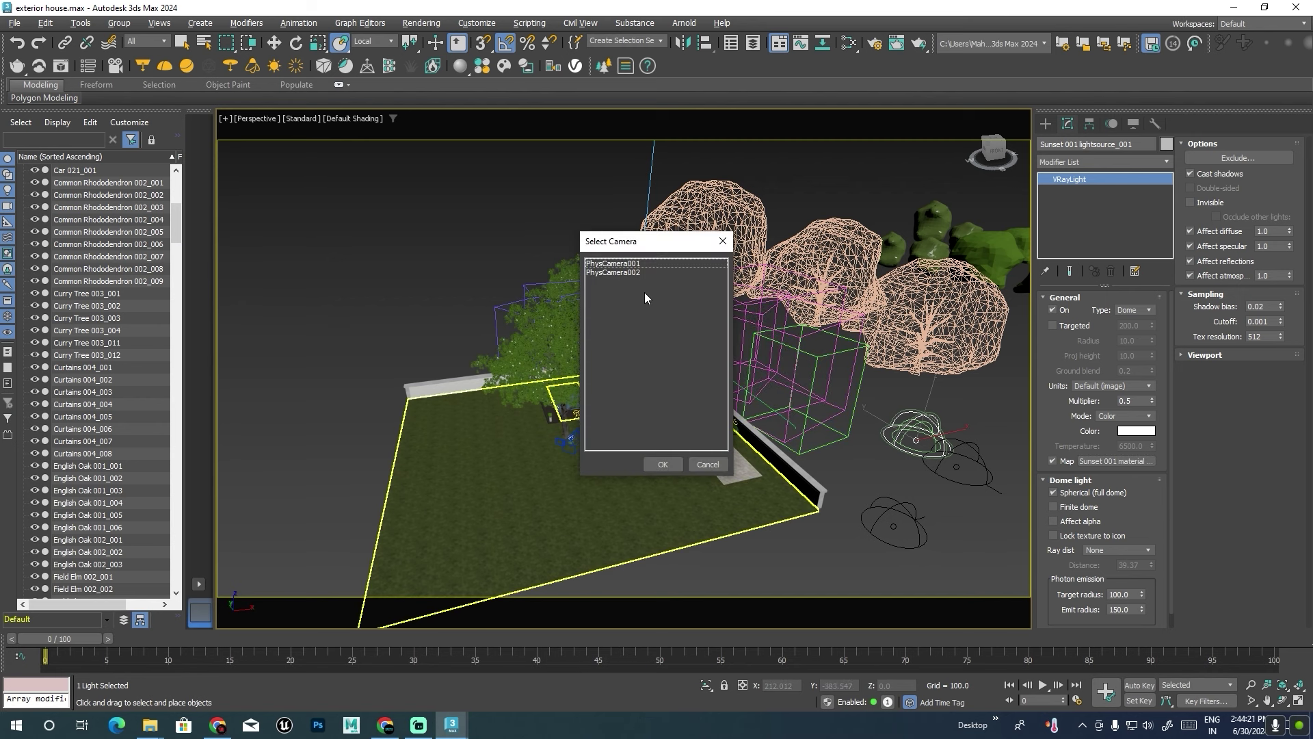
pyautogui.click(663, 465)
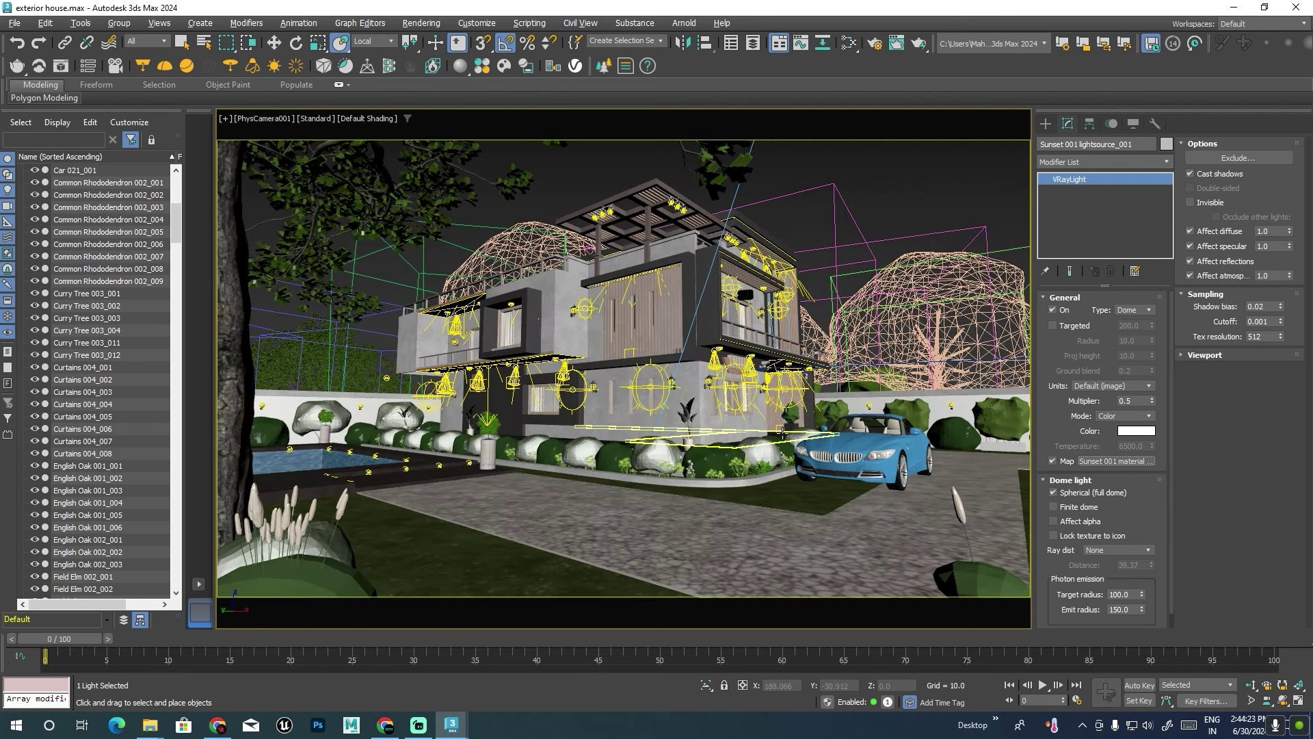
pyautogui.hotkey('shift', 'q')
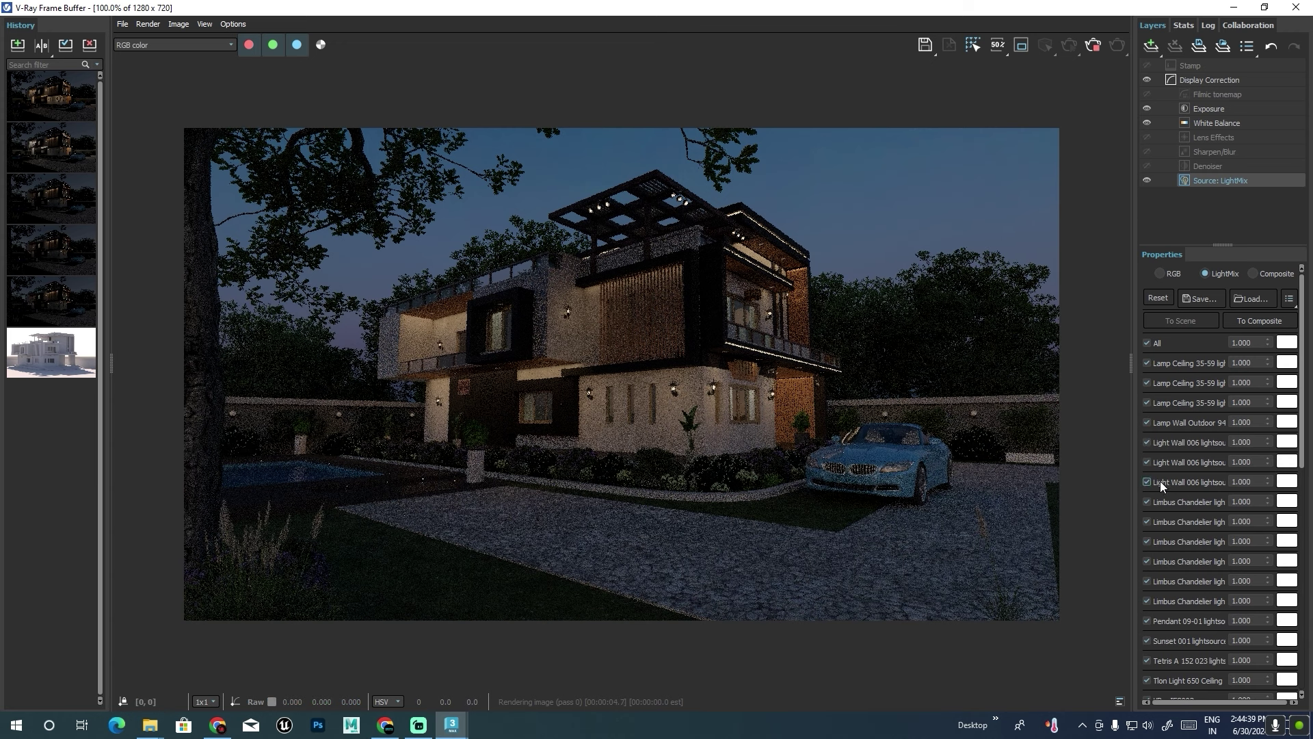
# Review the LightMix, Denoiser and Sharpen/Blur layers in the V-Ray Frame Buffer.
pyautogui.scroll(-1, 1163, 411)
pyautogui.scroll(-1, 1163, 411)
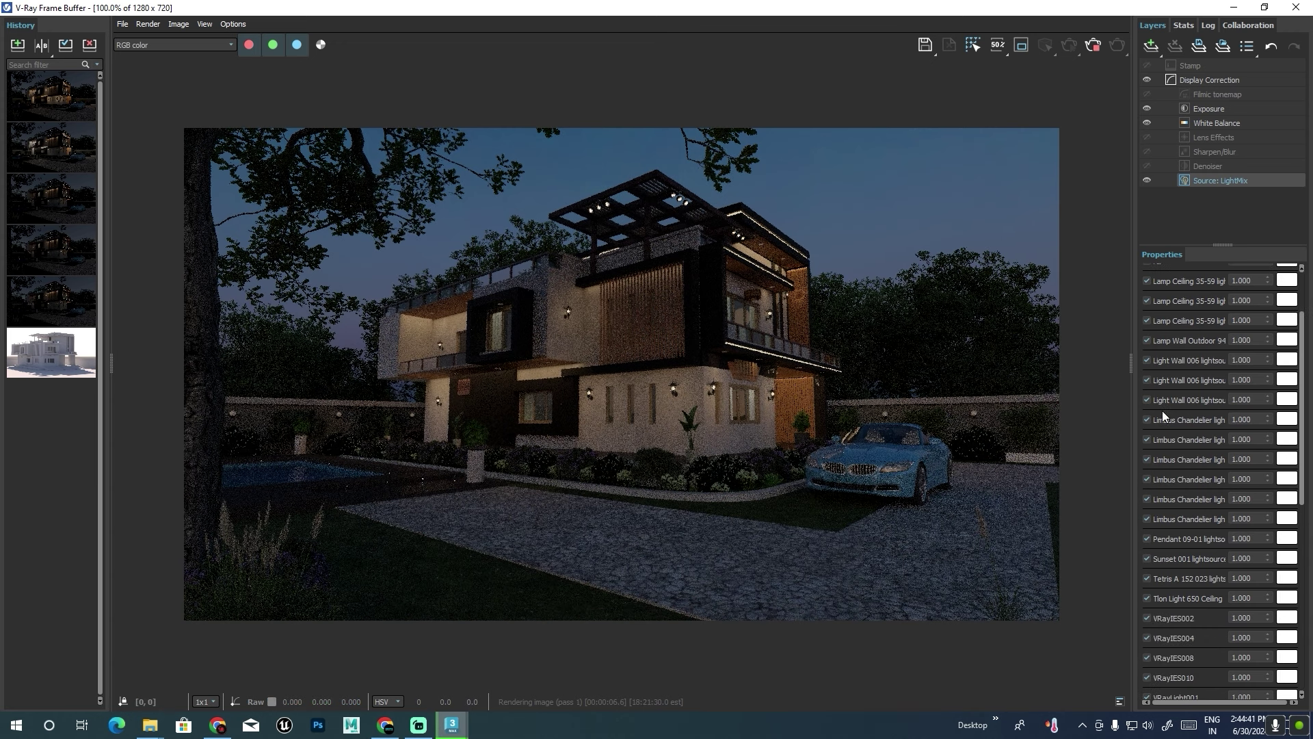
pyautogui.scroll(-1, 1163, 410)
pyautogui.scroll(-1, 1163, 412)
pyautogui.scroll(-1, 1160, 414)
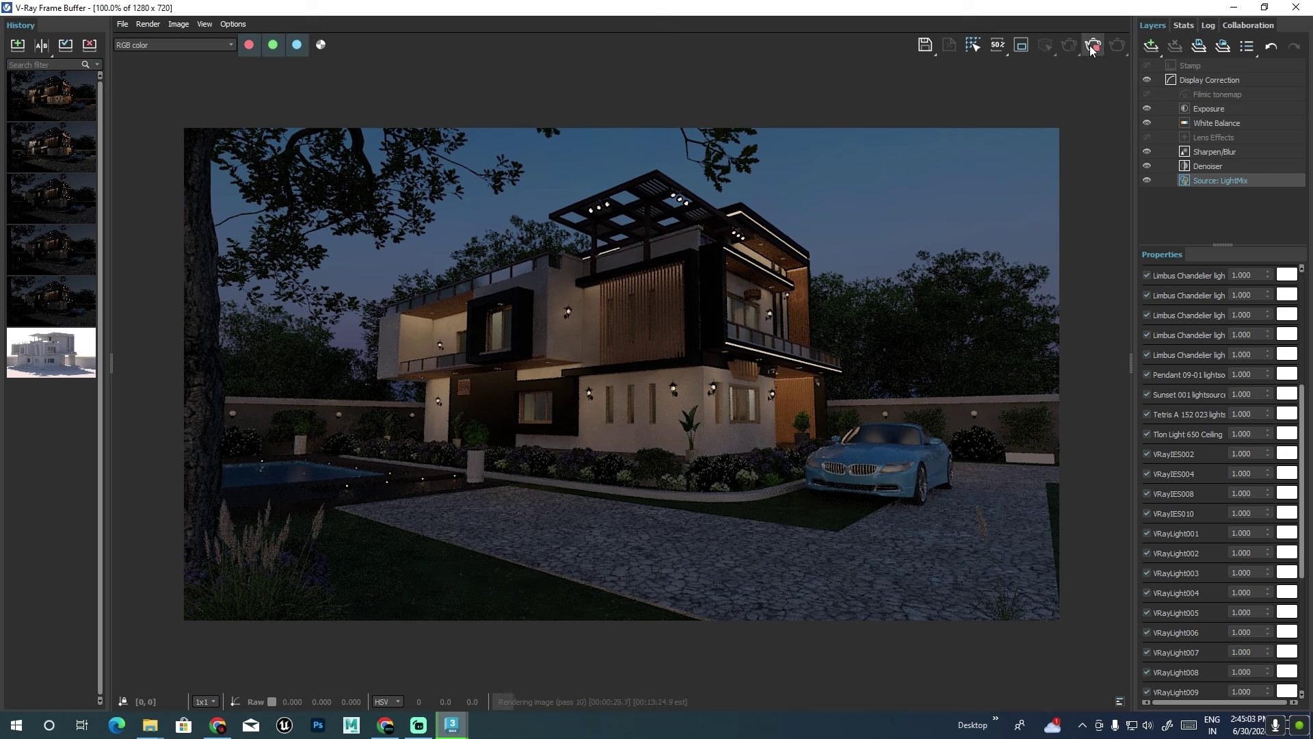
# Close the render window, switch the viewport to PhysCamera002, and render it.
pyautogui.click(1296, 8)
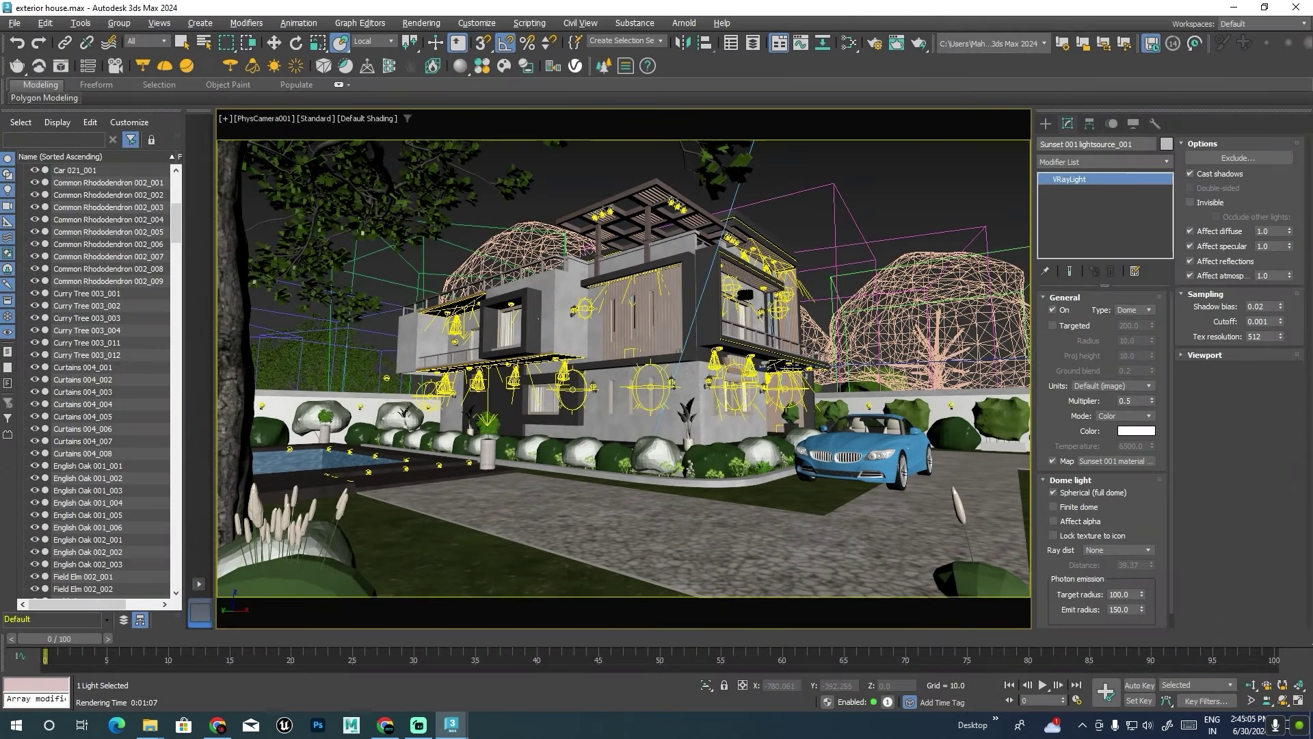
pyautogui.click(732, 398)
pyautogui.press('c')
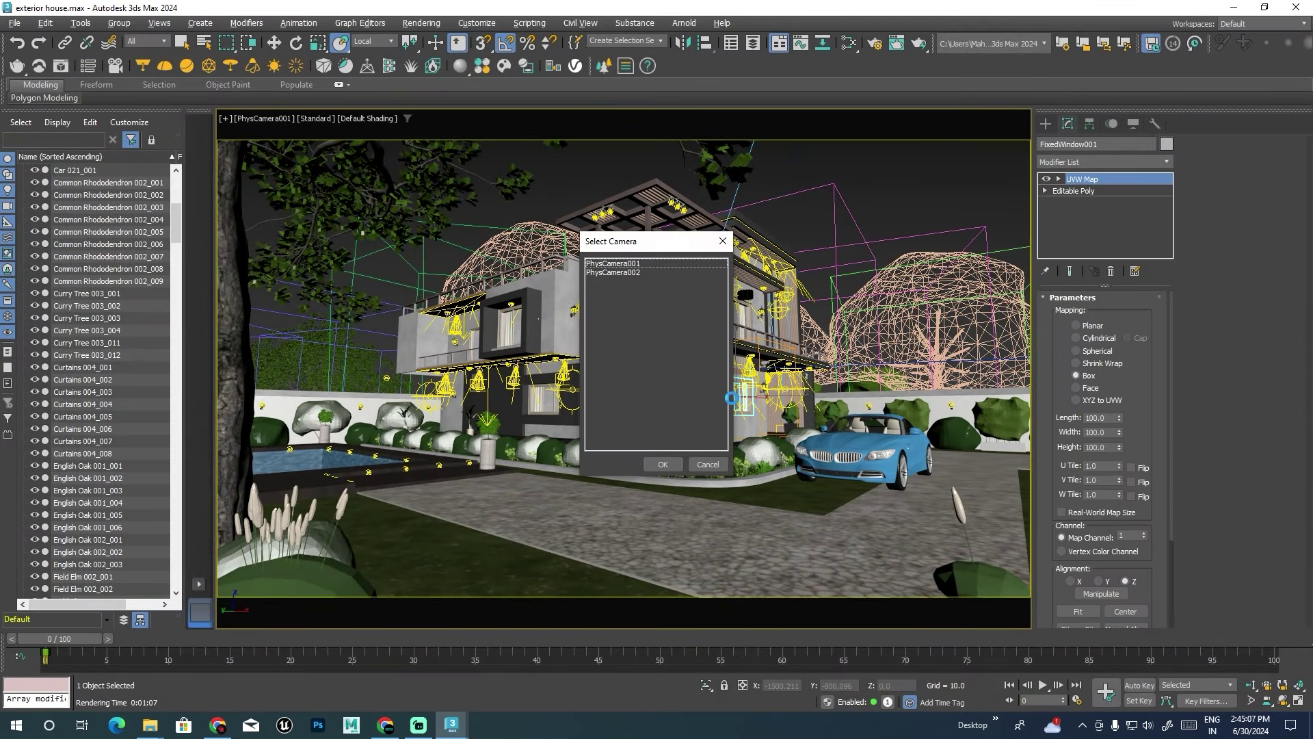
pyautogui.click(622, 268)
pyautogui.click(665, 465)
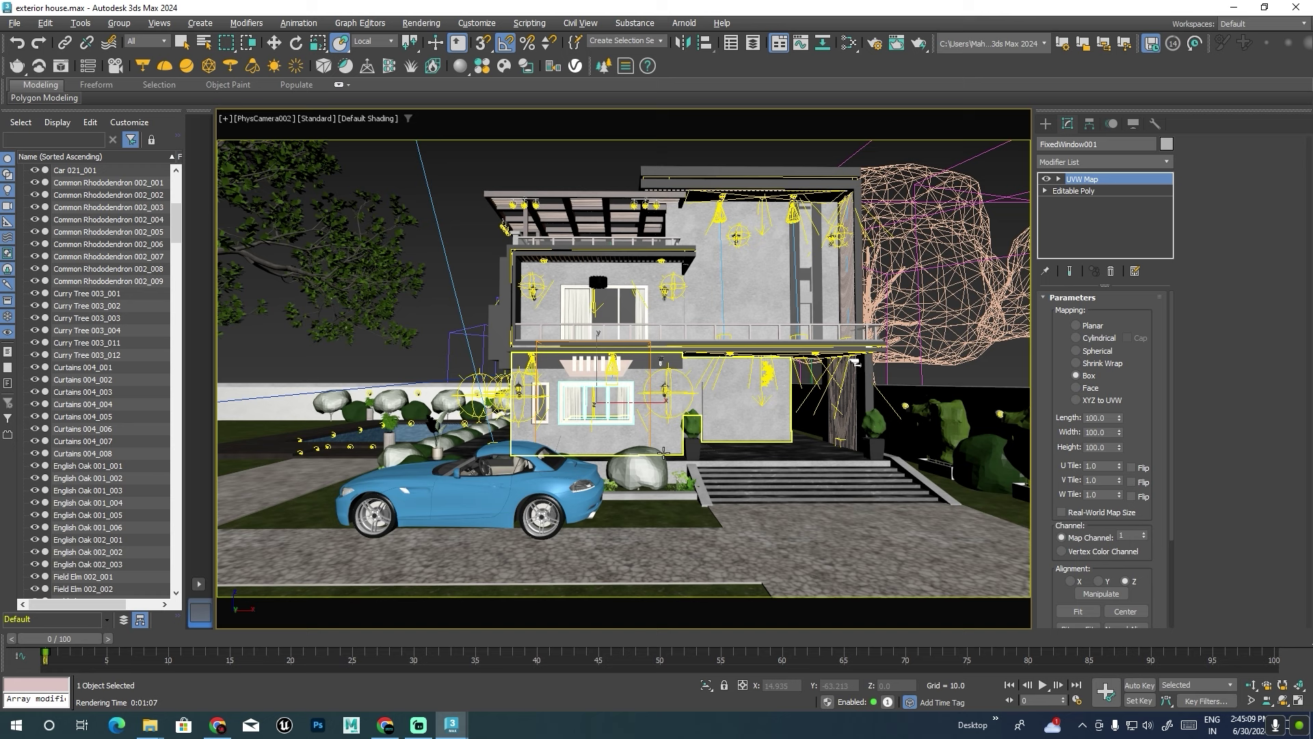
pyautogui.hotkey('shift', 'q')
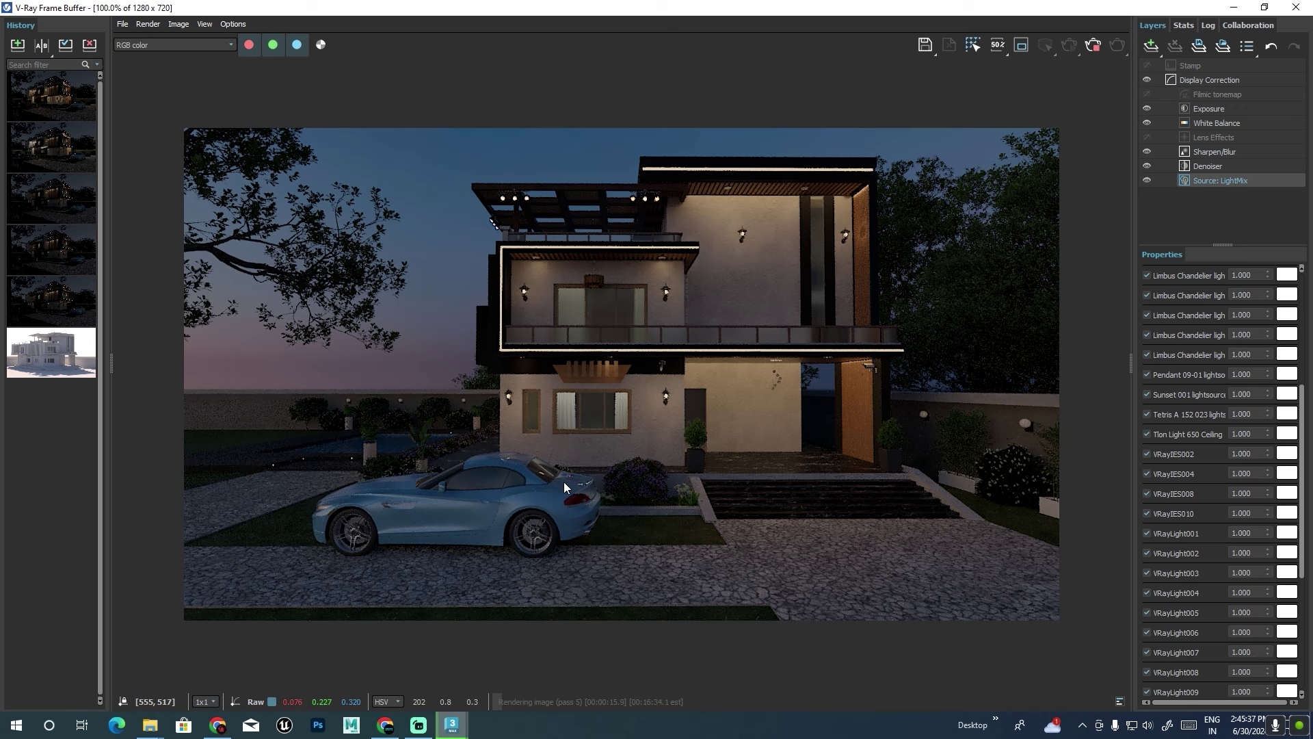
# Abort the PhysCamera002 render once it looks clean and close the frame buffer.
pyautogui.scroll(2, 564, 485)
pyautogui.scroll(-4, 564, 484)
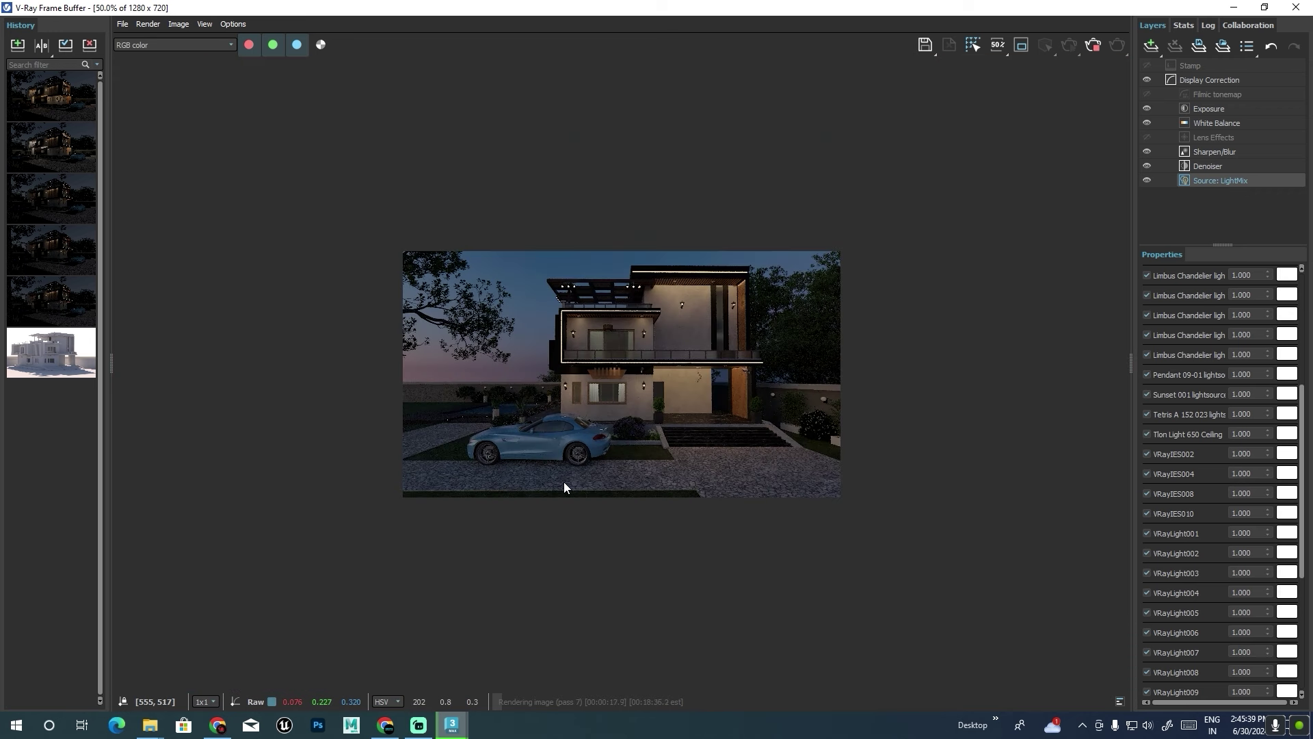
pyautogui.scroll(2, 564, 482)
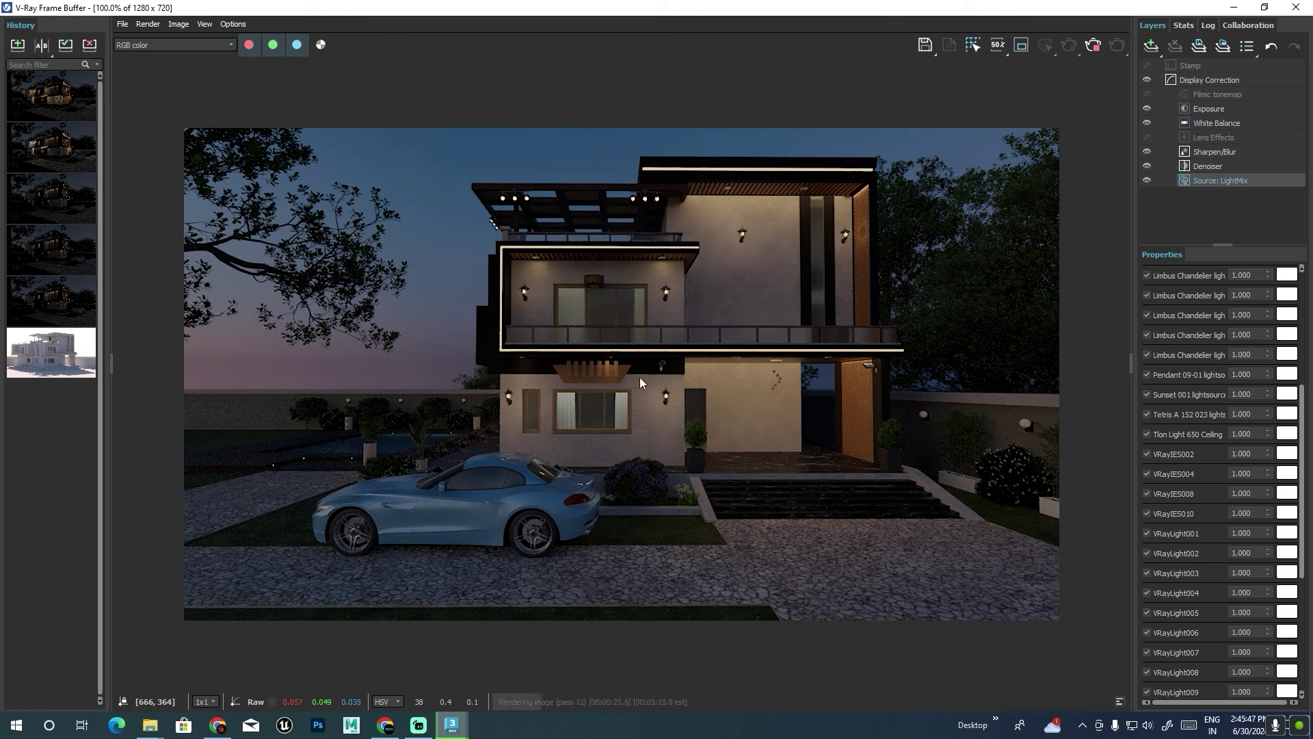
pyautogui.click(1095, 51)
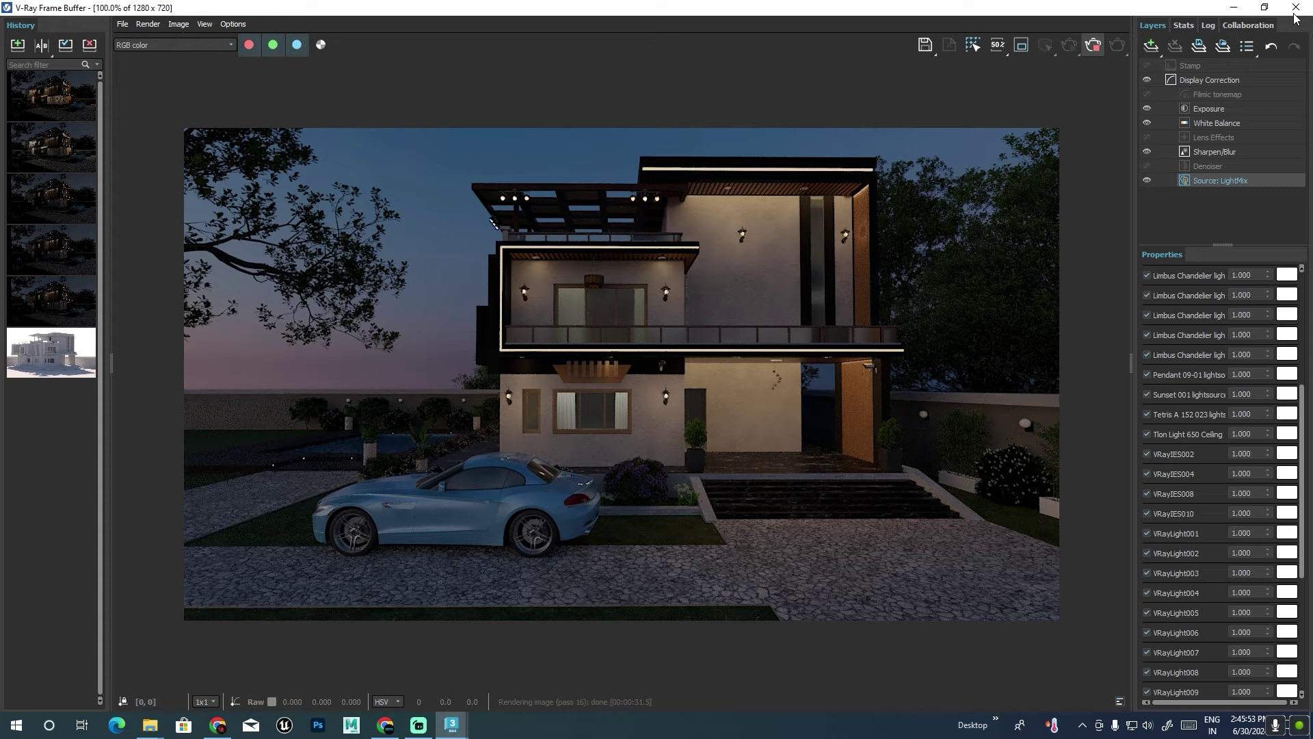
pyautogui.click(1298, 9)
# Return to four viewports and frame the oak trees in the Top view.
pyautogui.click(784, 340)
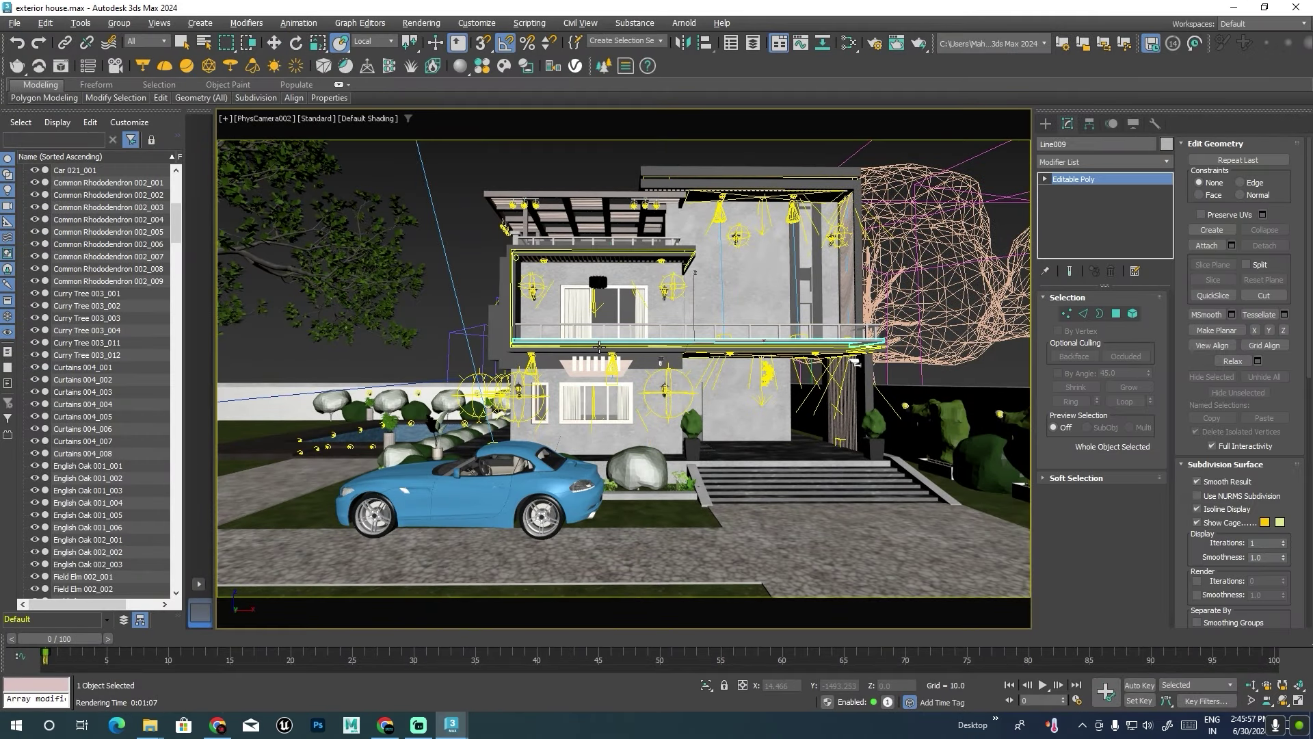
pyautogui.hotkey('alt', 'w')
pyautogui.hotkey('alt', 'w')
pyautogui.scroll(-2, 567, 264)
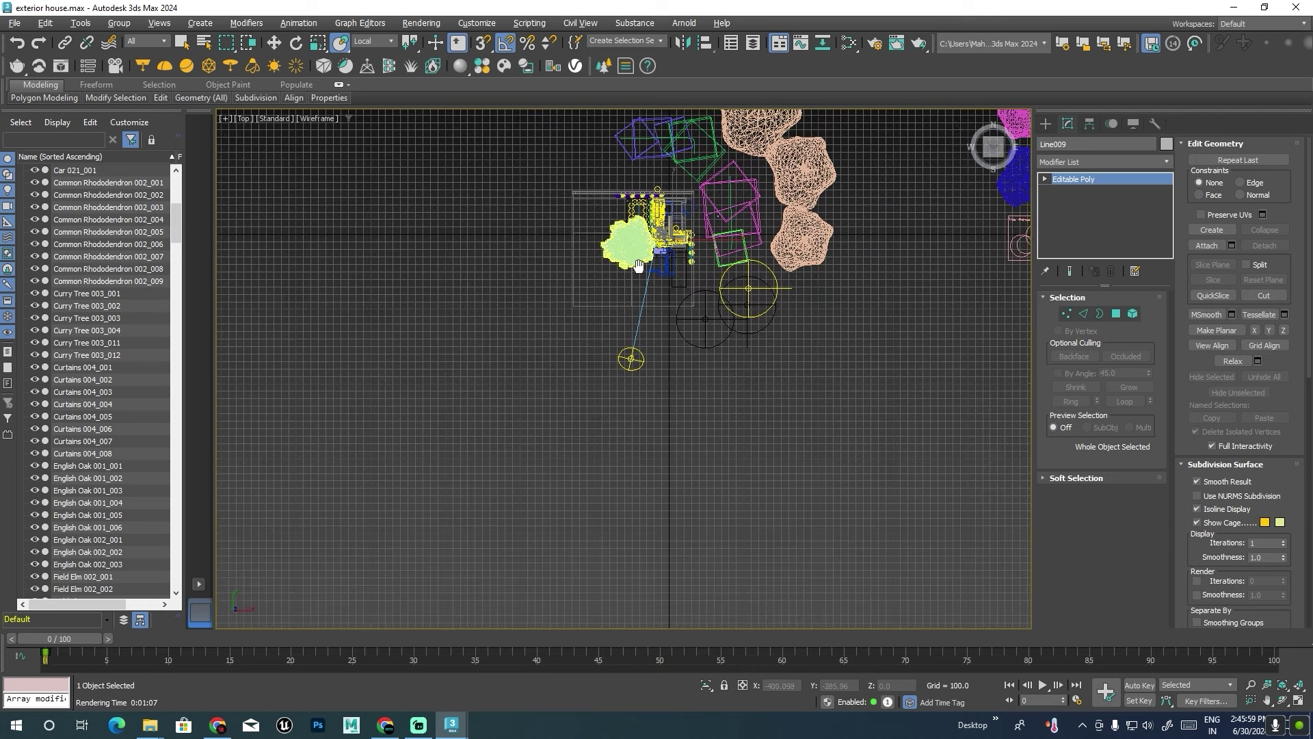
pyautogui.moveTo(566, 264)
pyautogui.mouseDown(button='middle')
pyautogui.moveTo(688, 258)
pyautogui.moveTo(673, 334)
pyautogui.mouseUp(button='middle')
pyautogui.scroll(2, 688, 258)
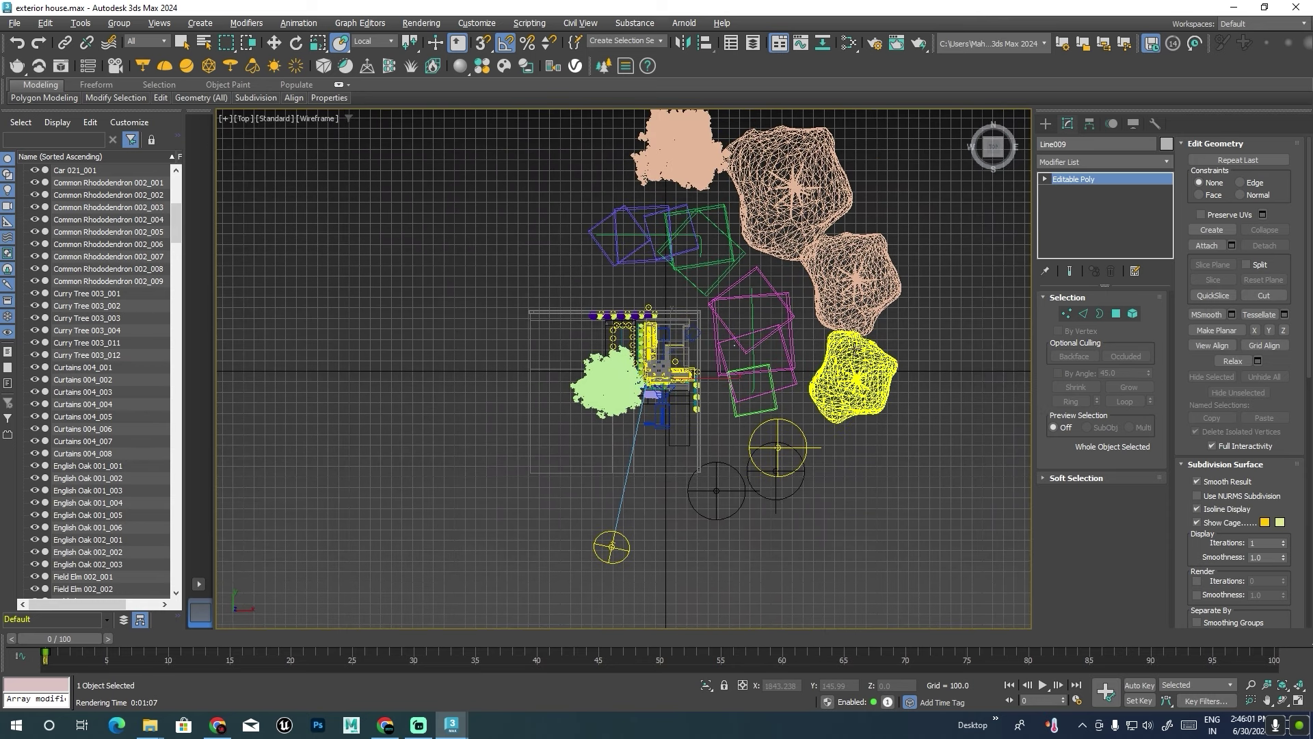
# Clone the two upper-left oak trees to the left as instances.
pyautogui.click(769, 229)
pyautogui.press('w')
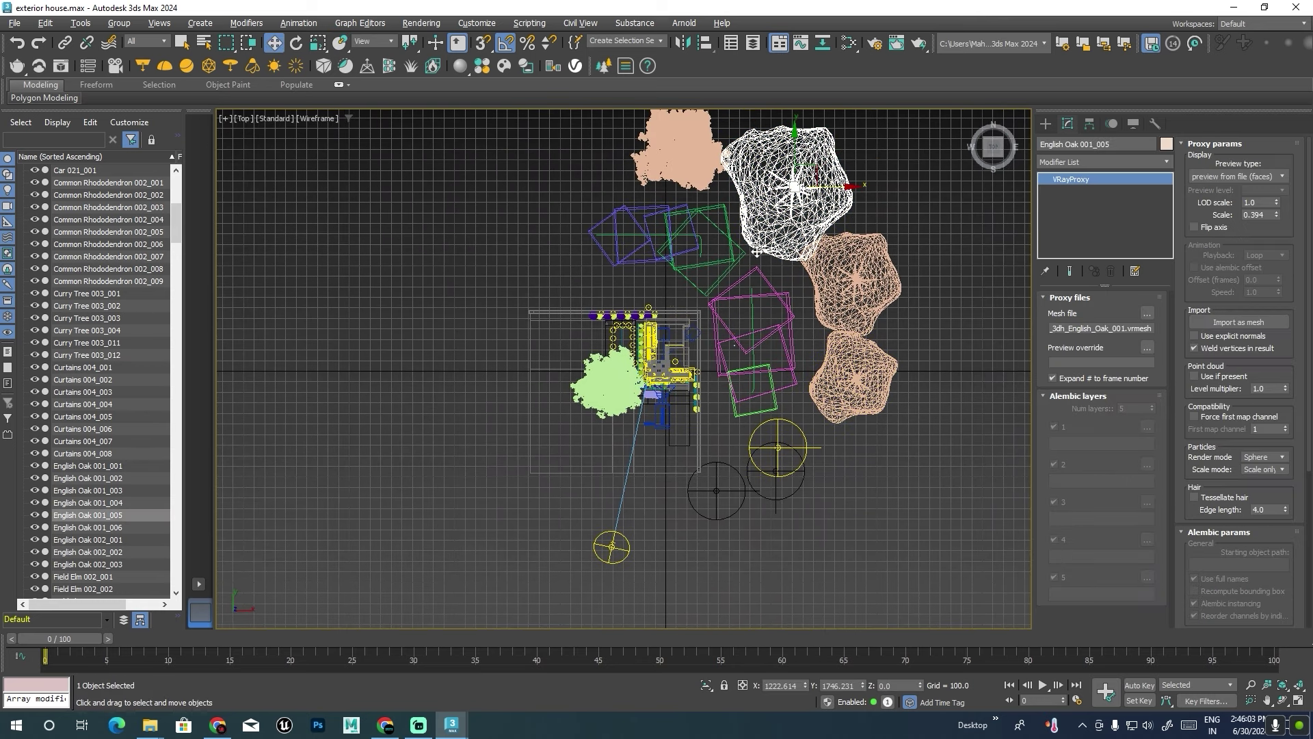
pyautogui.moveTo(756, 253); pyautogui.dragTo(754, 290, button='middle')
pyautogui.click(709, 236)
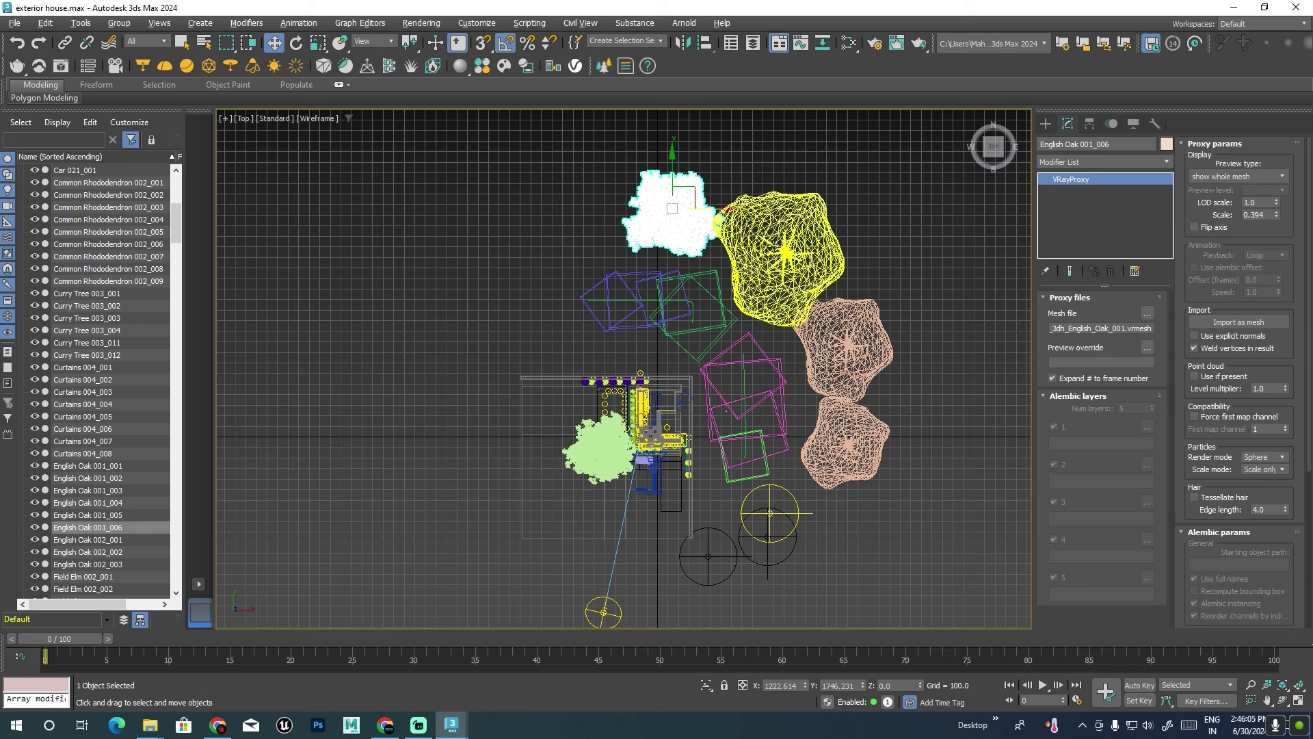
pyautogui.keyDown('ctrl'); pyautogui.click(715, 232); pyautogui.keyUp('ctrl')
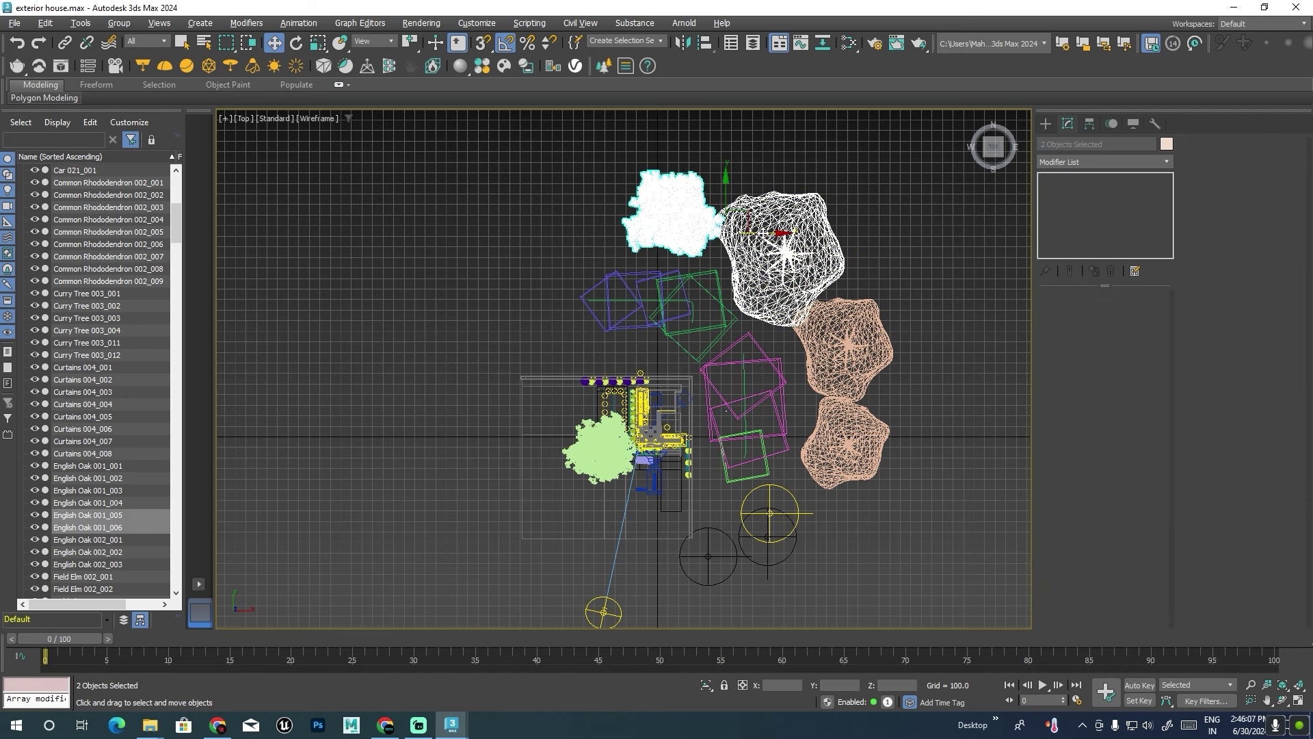
pyautogui.keyDown('shift'); pyautogui.moveTo(780, 233); pyautogui.dragTo(524, 233); pyautogui.keyUp('shift')
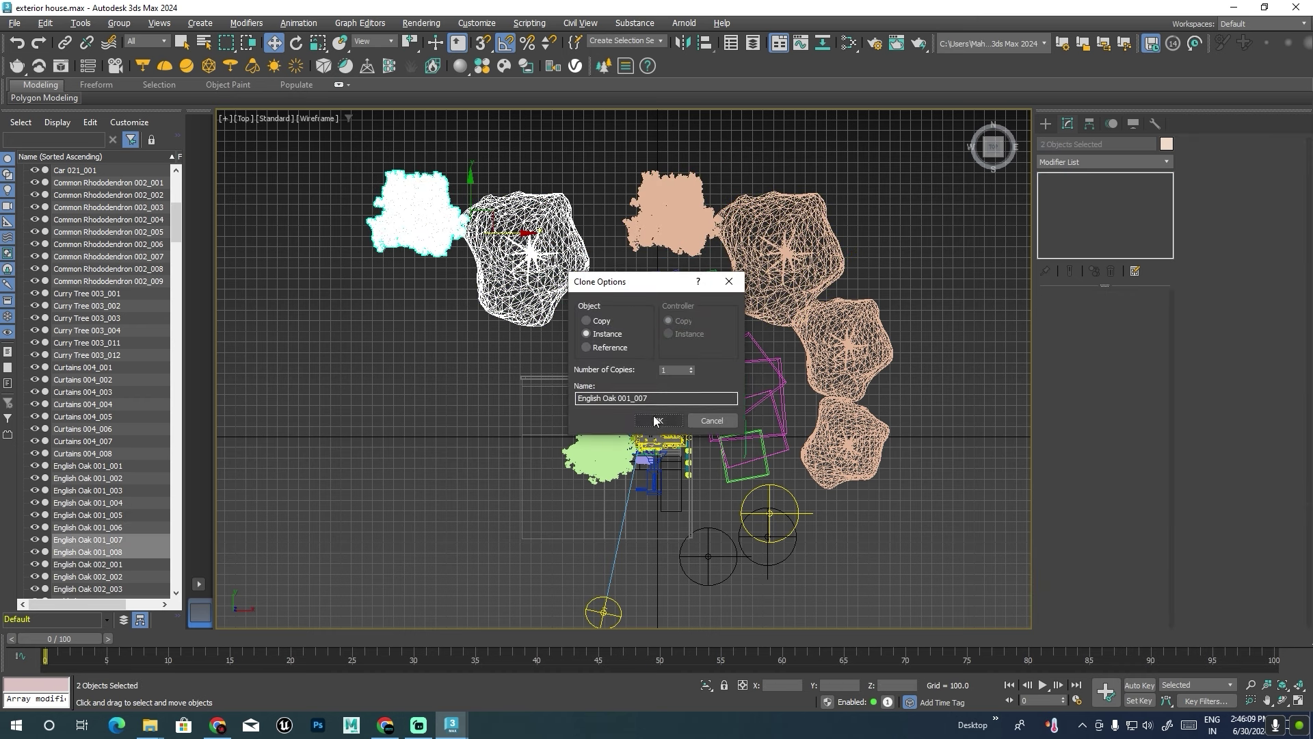
pyautogui.click(655, 420)
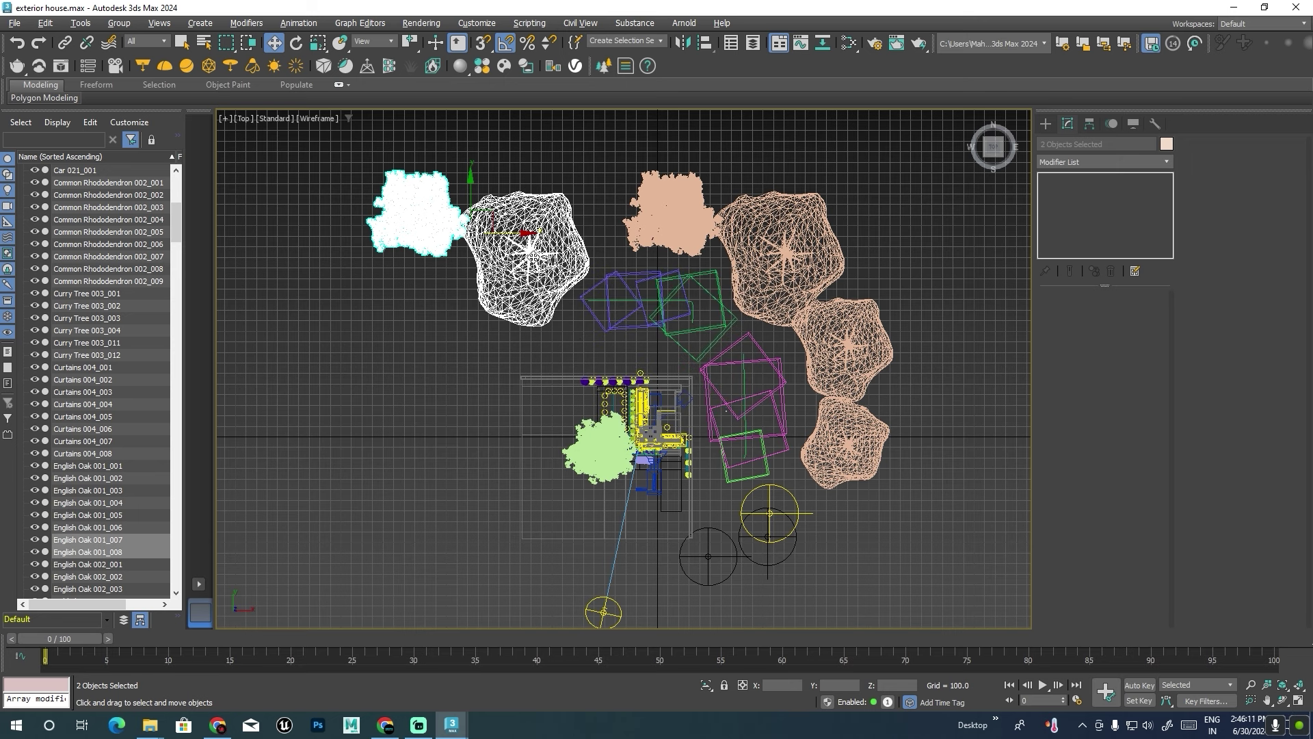
# Delete the newly cloned oak pair.
pyautogui.press('e')
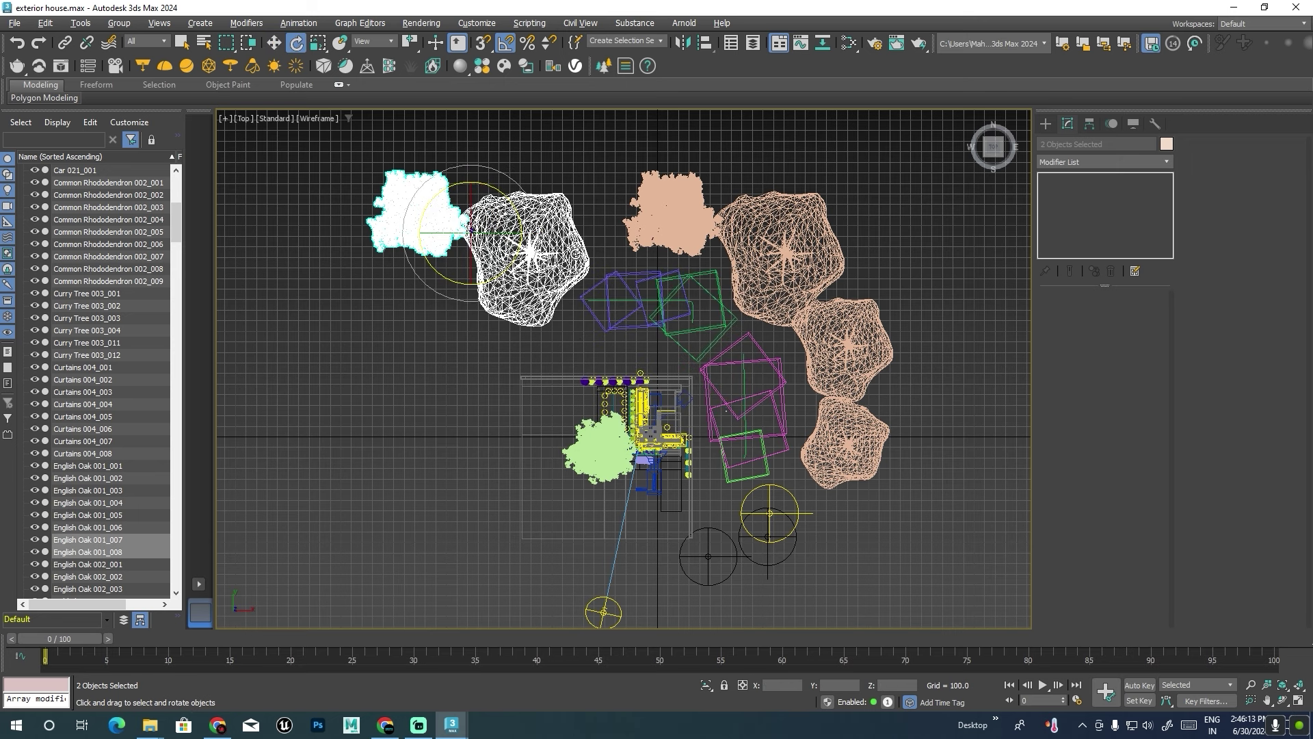
pyautogui.click(387, 171)
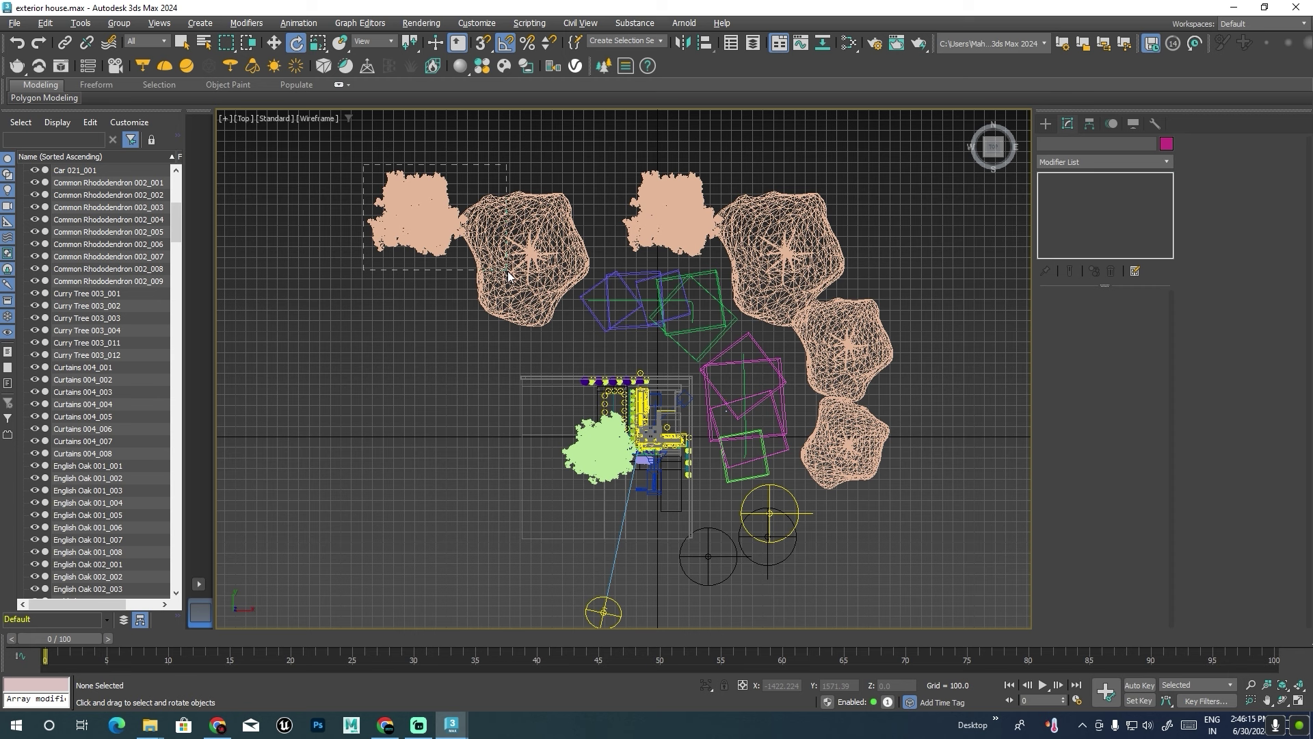
pyautogui.moveTo(508, 270); pyautogui.dragTo(509, 272)
pyautogui.press('Delete')
# Clone the original oak pair again, rotate the copies, and restore four viewports.
pyautogui.moveTo(619, 166)
pyautogui.mouseDown()
pyautogui.moveTo(726, 260)
pyautogui.moveTo(556, 233)
pyautogui.mouseUp()
pyautogui.press('w')
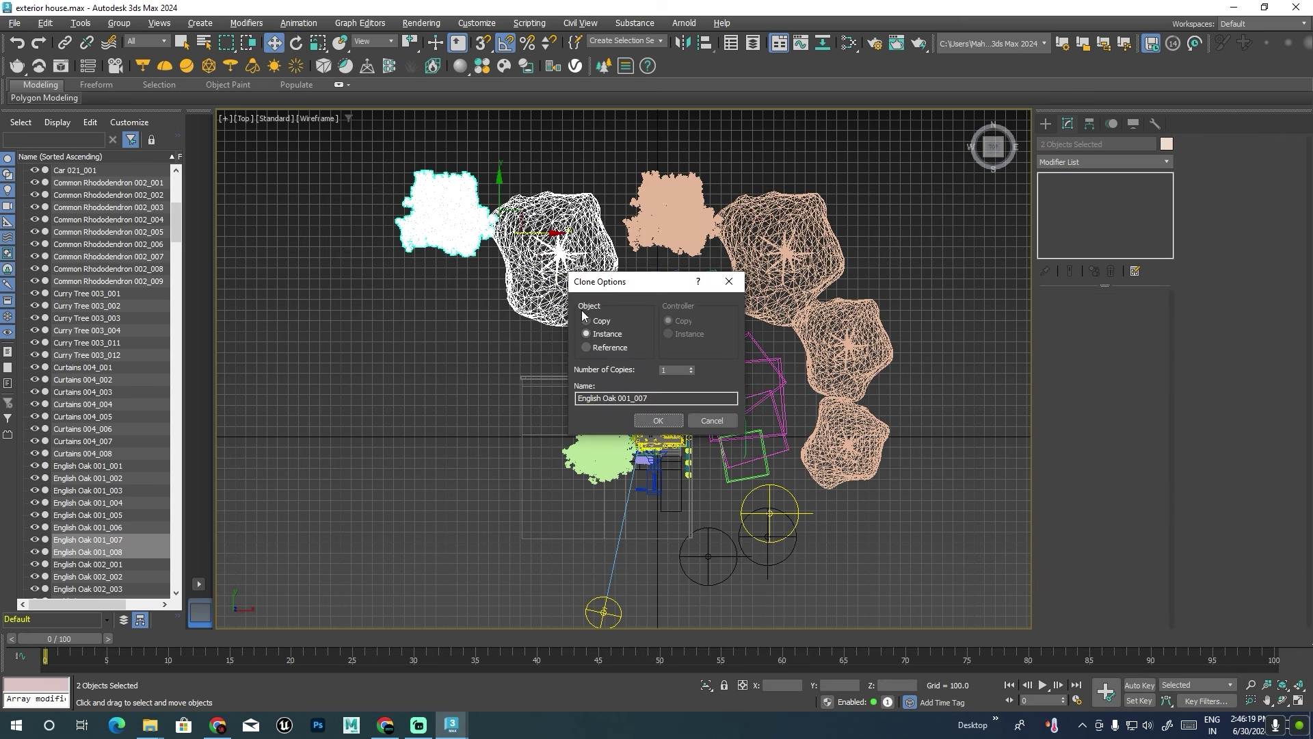
pyautogui.click(656, 420)
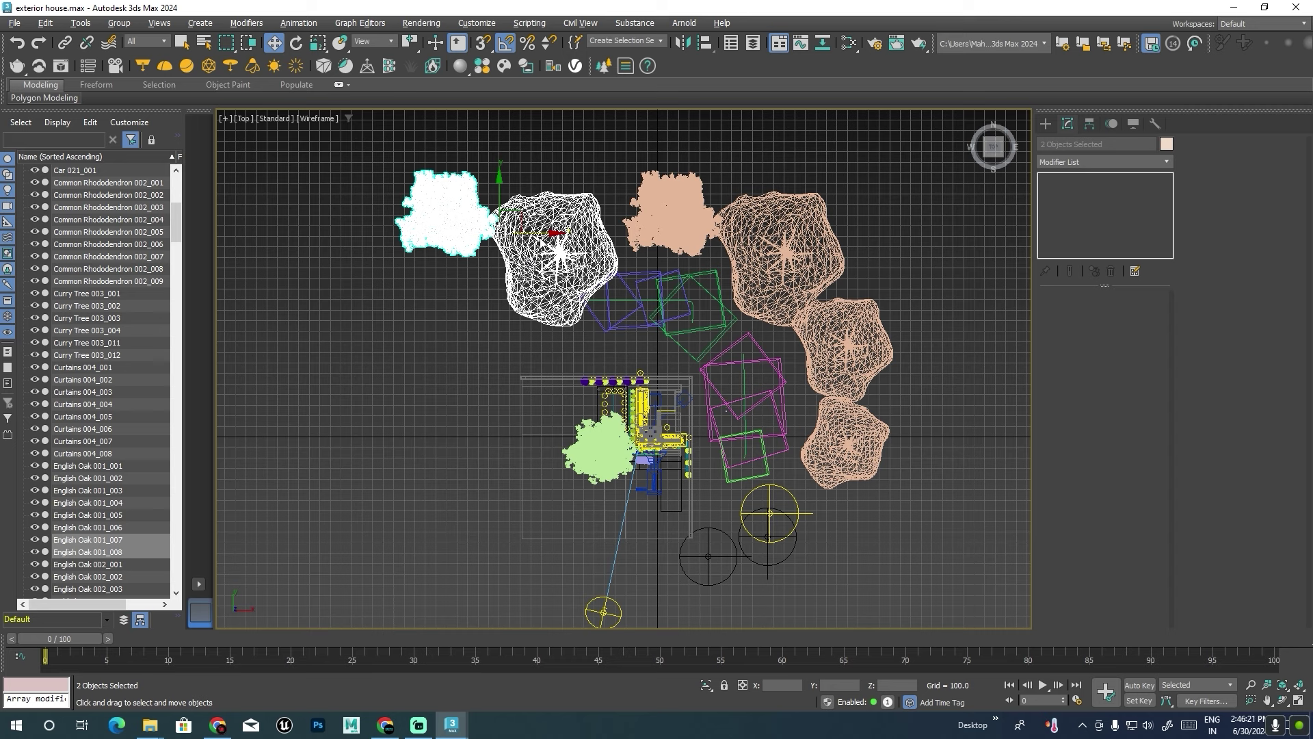
pyautogui.press('e')
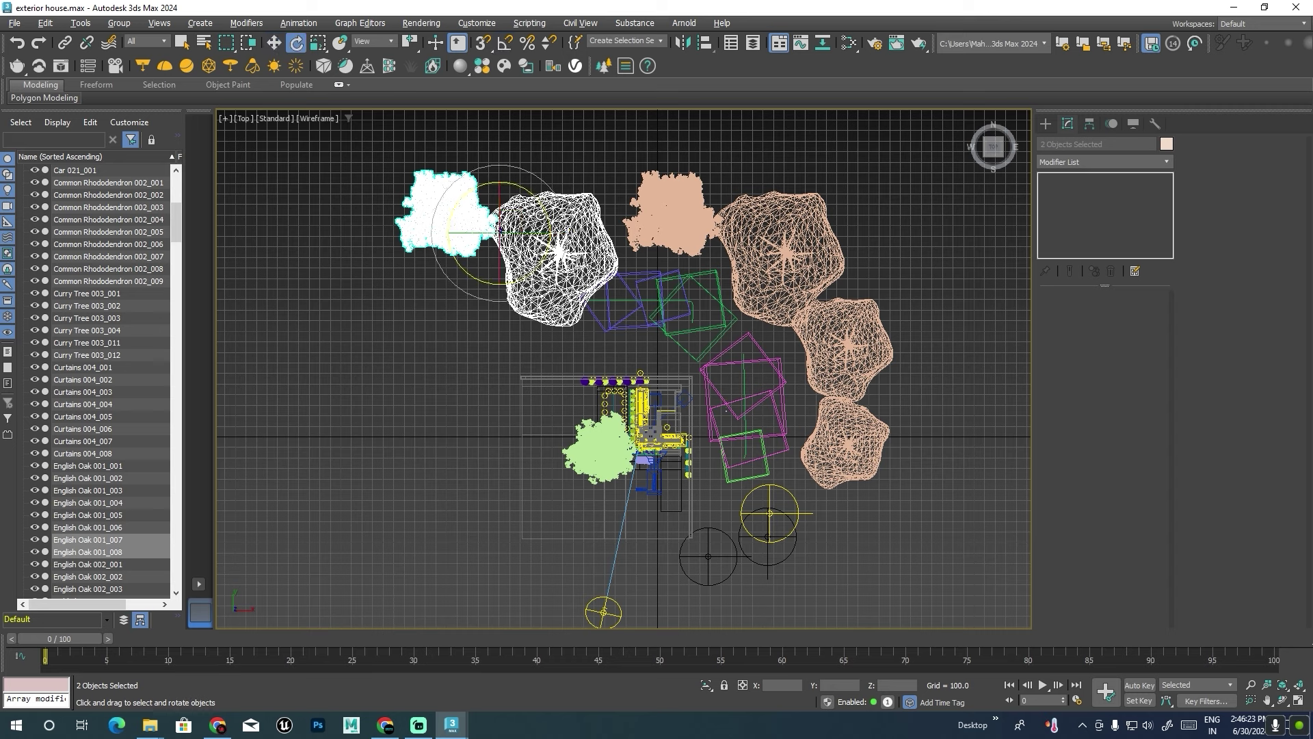
pyautogui.moveTo(534, 198); pyautogui.dragTo(489, 167)
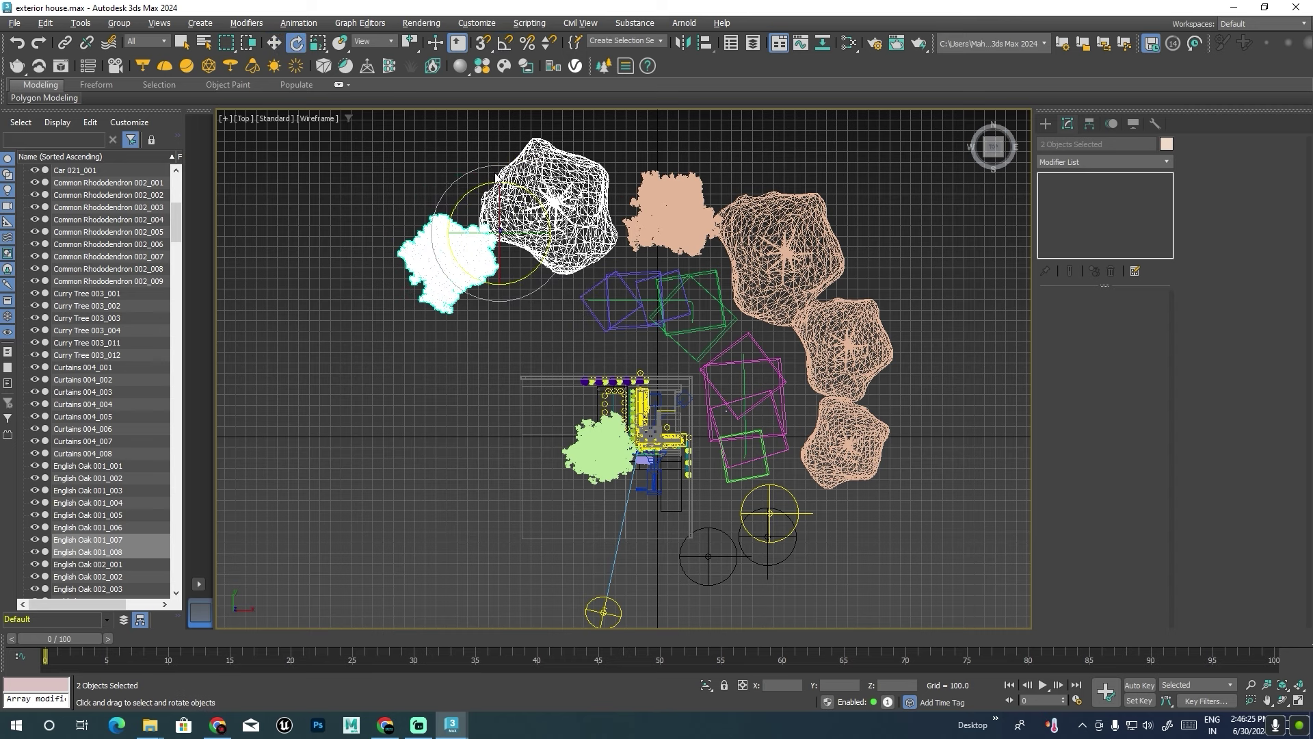
pyautogui.press('w')
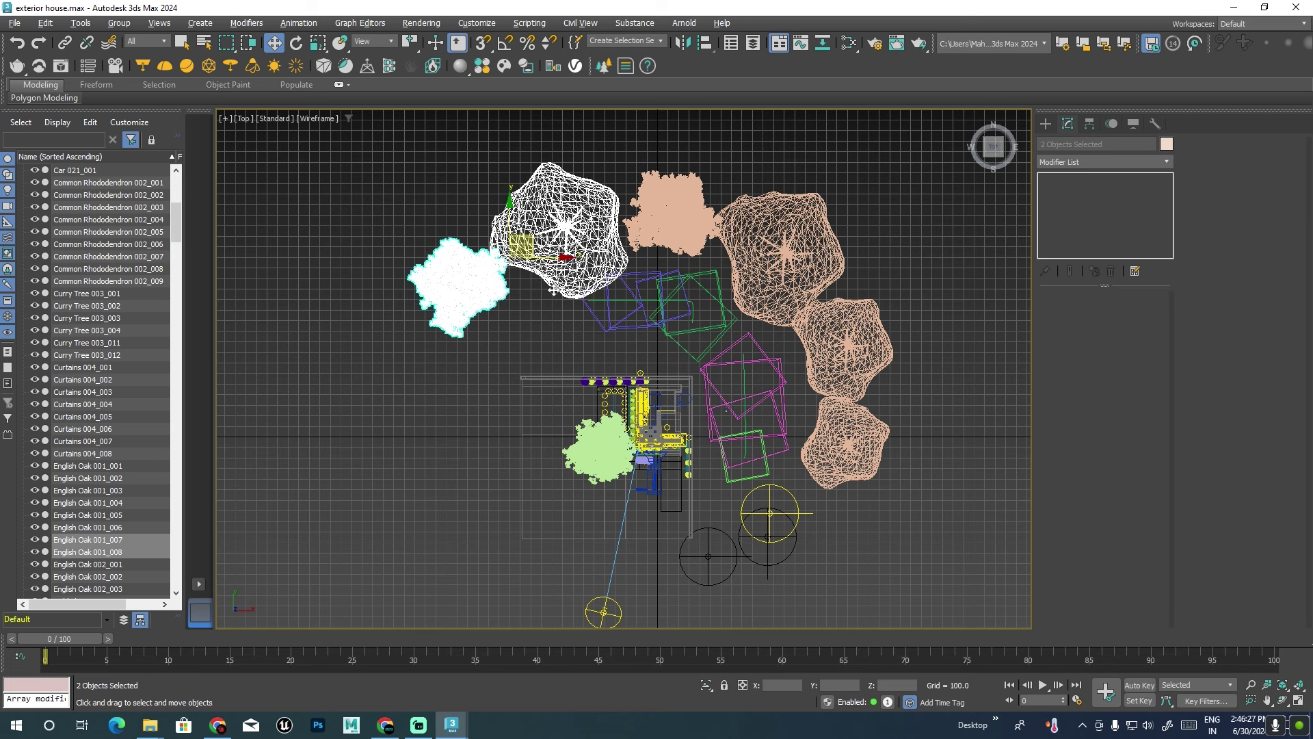
pyautogui.hotkey('alt', 'w')
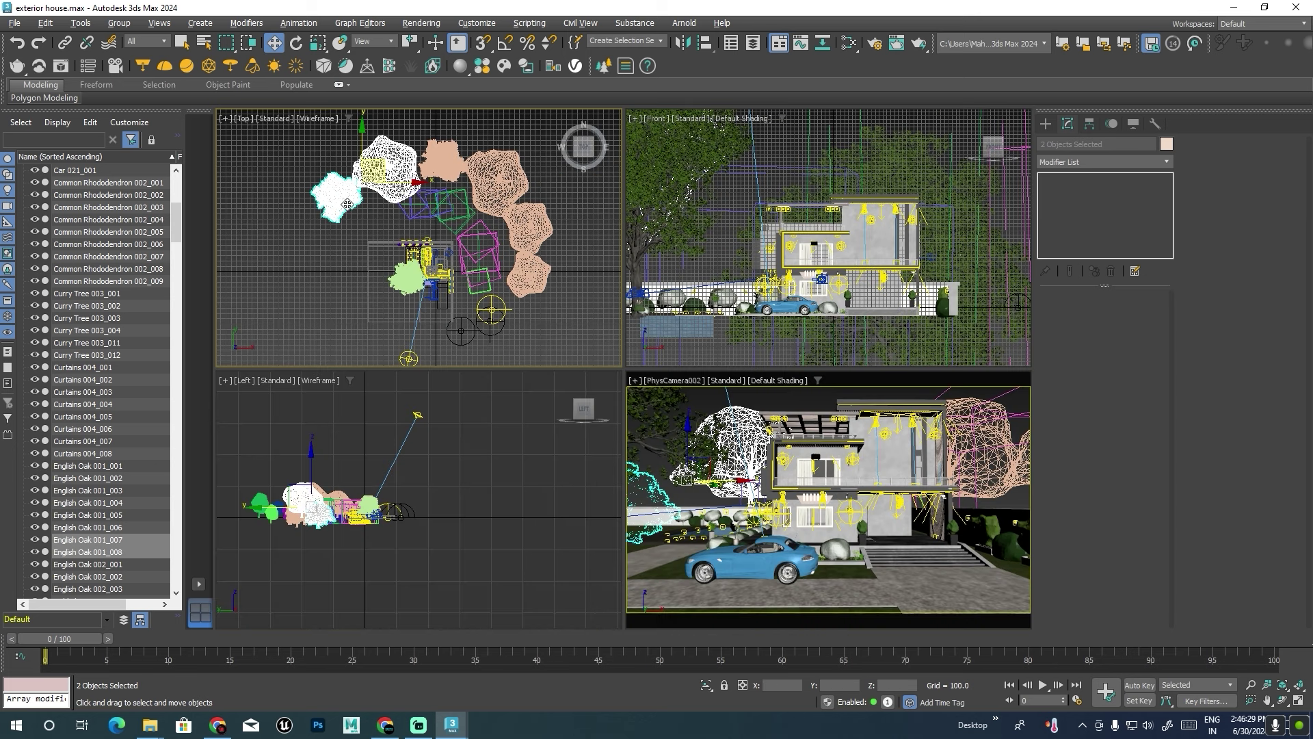
# Move English Oak 001_008 down in the plan and scale it to about 129%.
pyautogui.click(340, 205)
pyautogui.moveTo(342, 169); pyautogui.dragTo(402, 216)
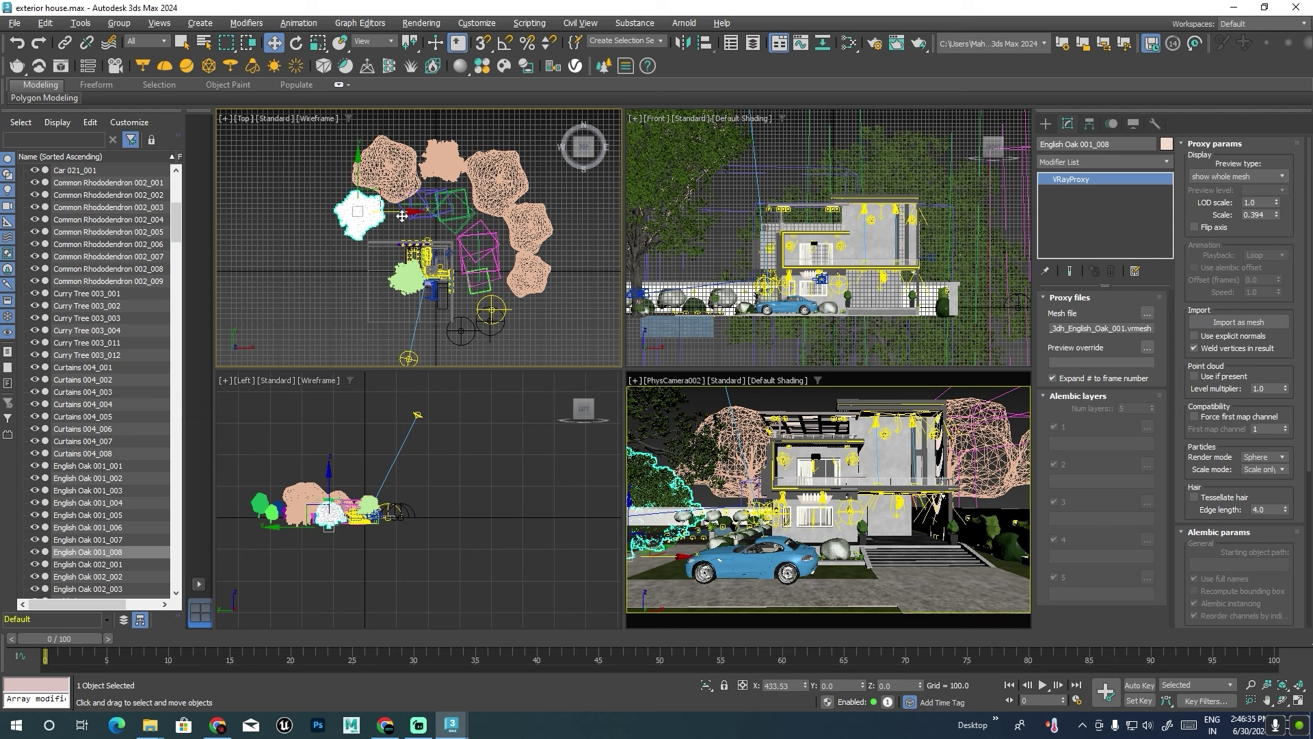
pyautogui.press('r')
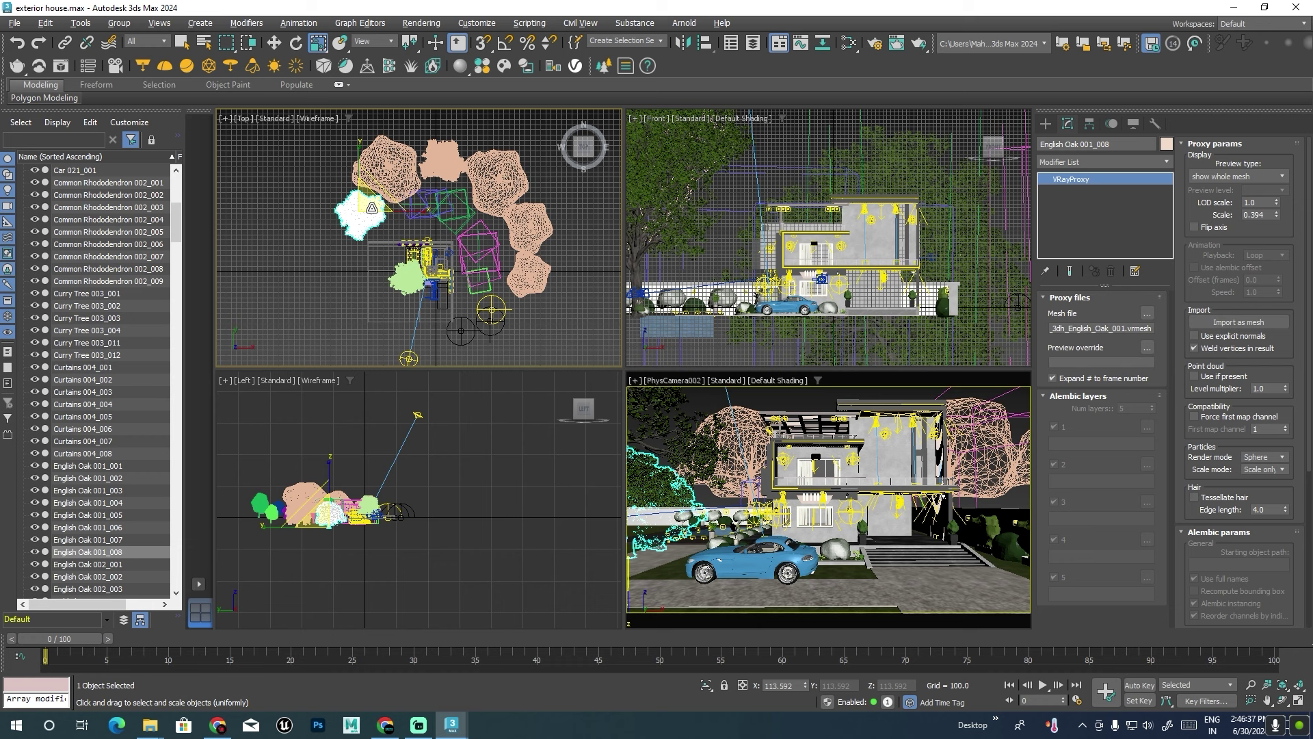
pyautogui.moveTo(373, 207); pyautogui.dragTo(388, 196)
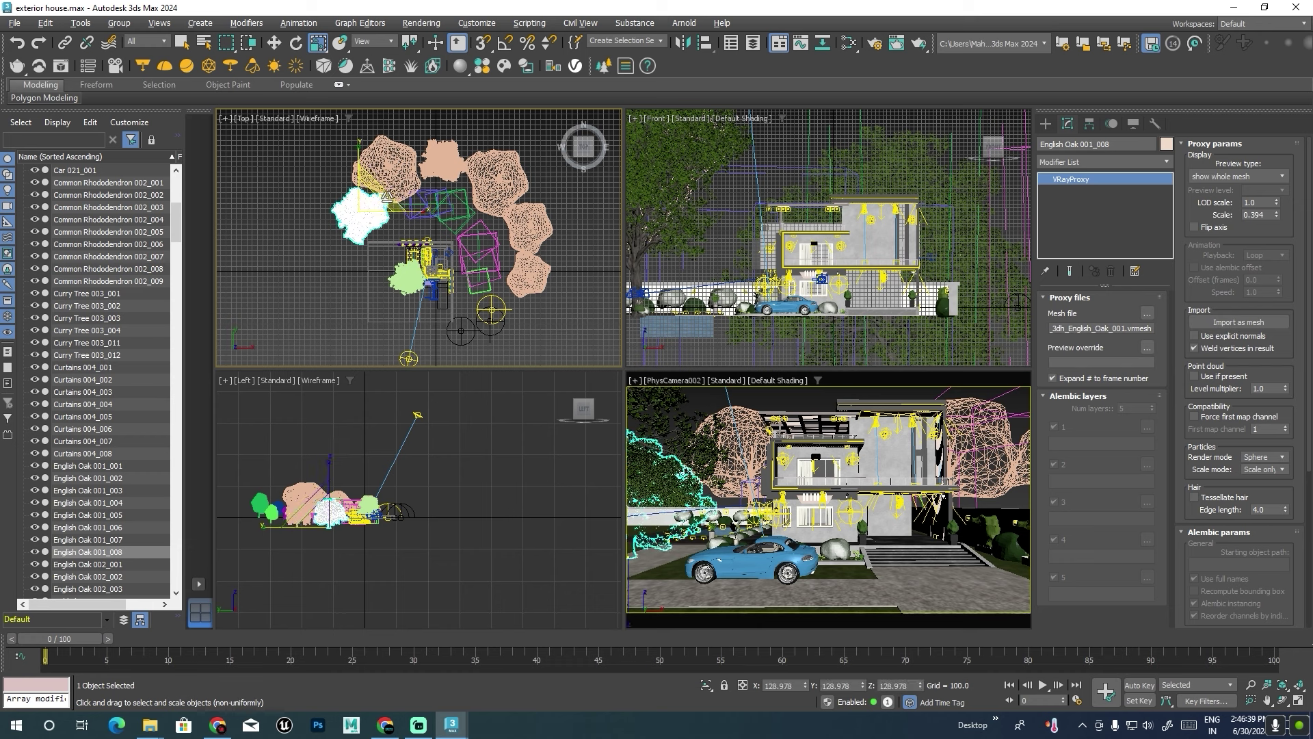
# Nudge English Oak 001_007 right in the Top view and vertically in the Left view.
pyautogui.click(421, 175)
pyautogui.press('w')
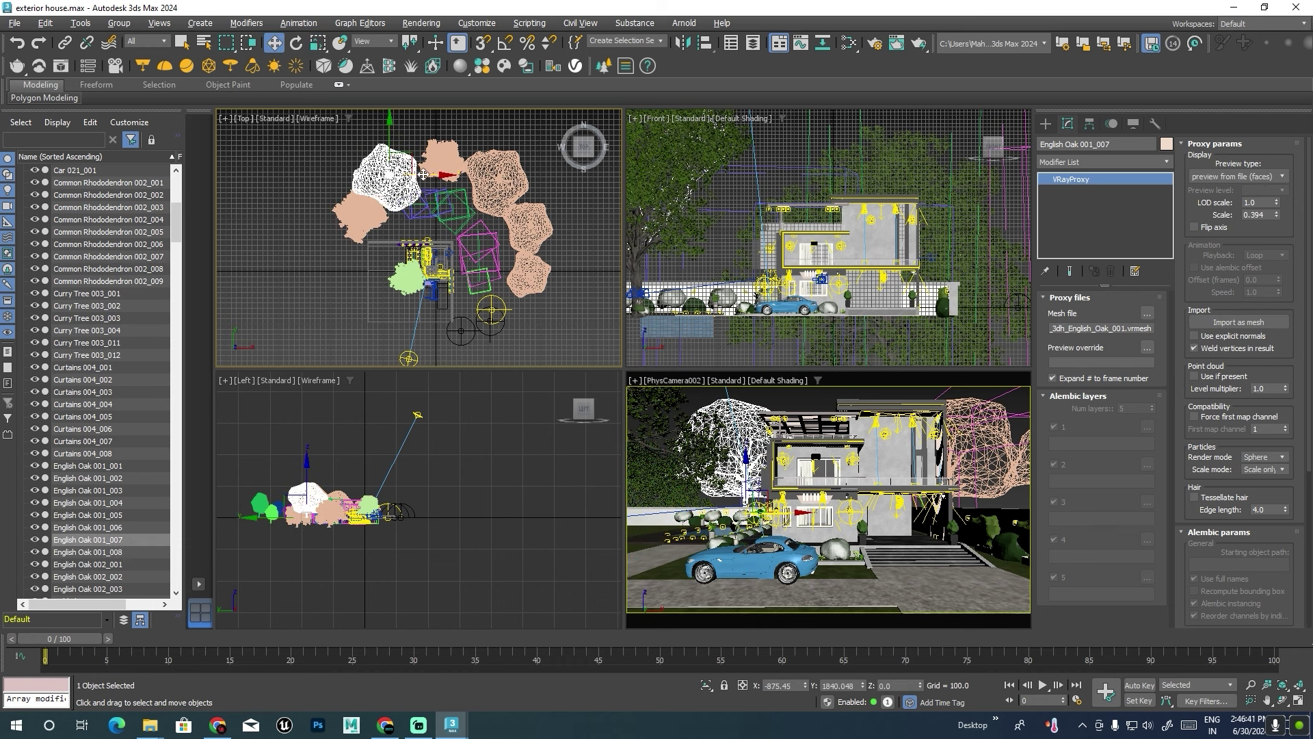
pyautogui.moveTo(424, 175); pyautogui.dragTo(426, 180)
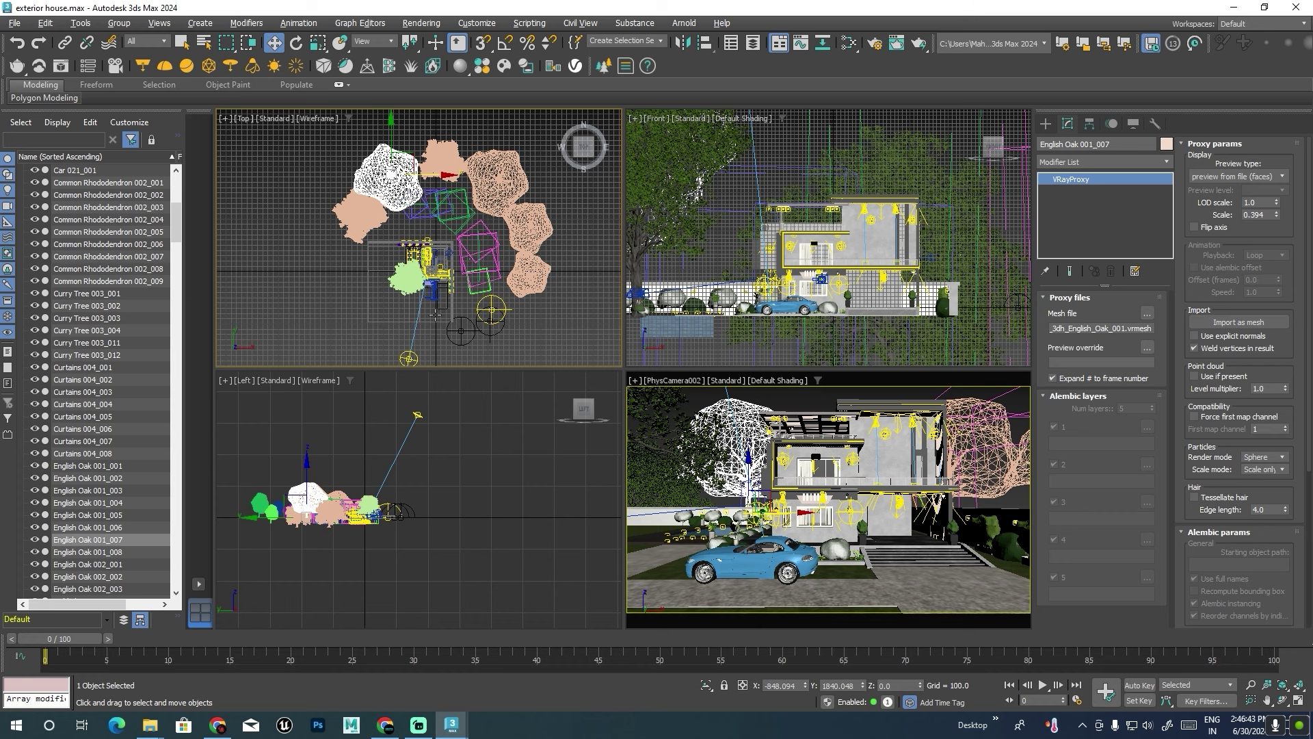
pyautogui.click(305, 466)
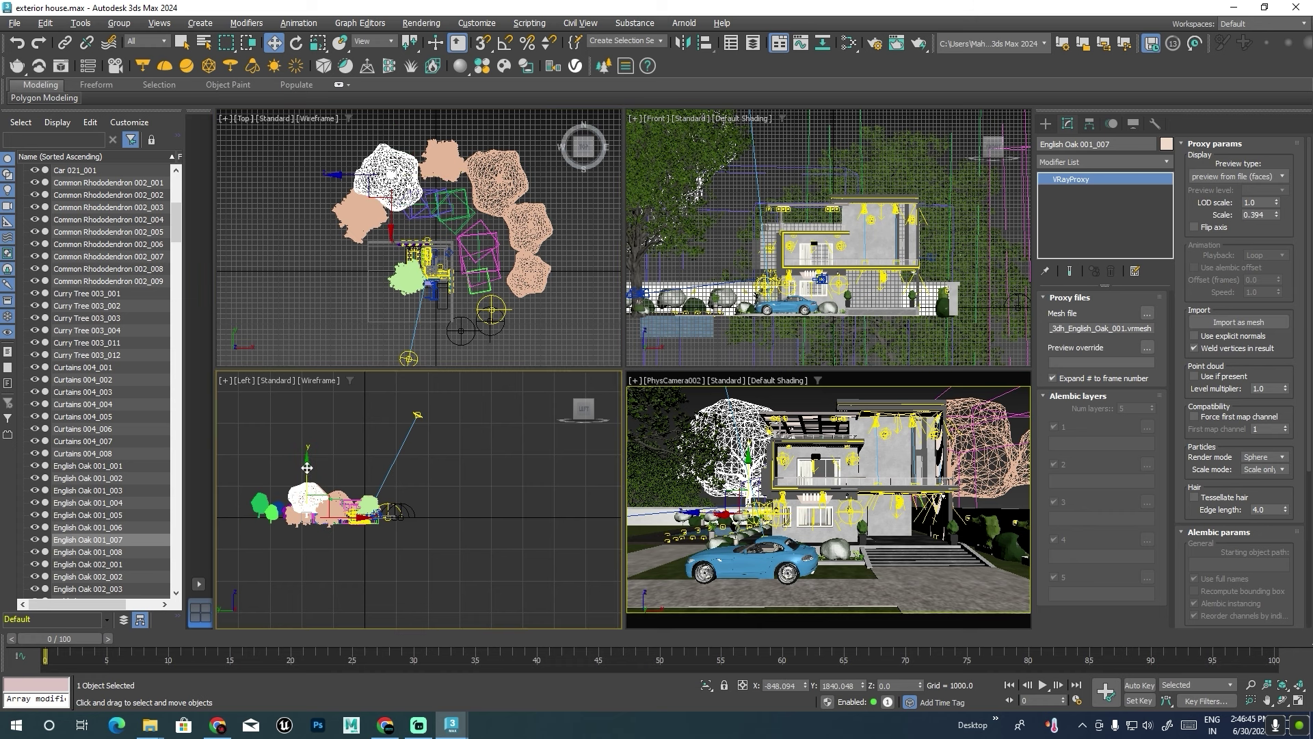
pyautogui.moveTo(307, 468); pyautogui.dragTo(307, 470)
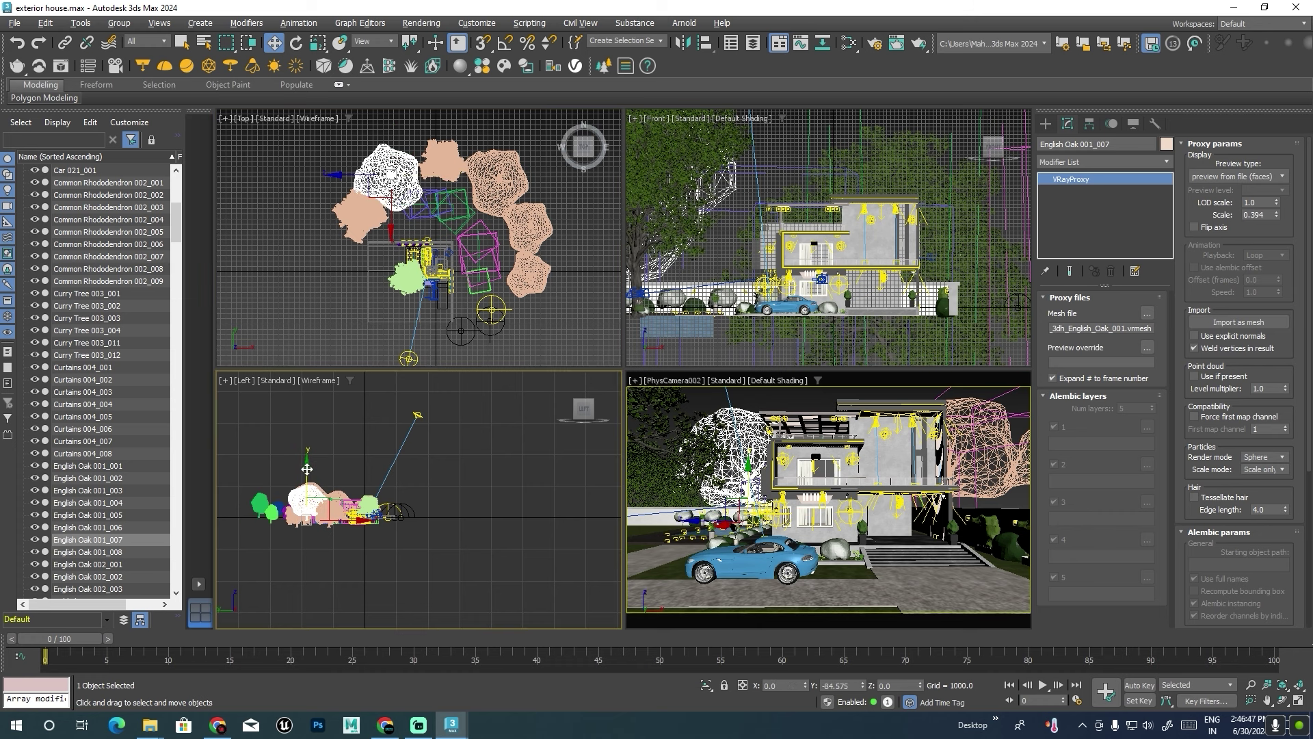
# Scale English Oak 001_008 down to about 119% and shift it left.
pyautogui.click(353, 227)
pyautogui.press('e')
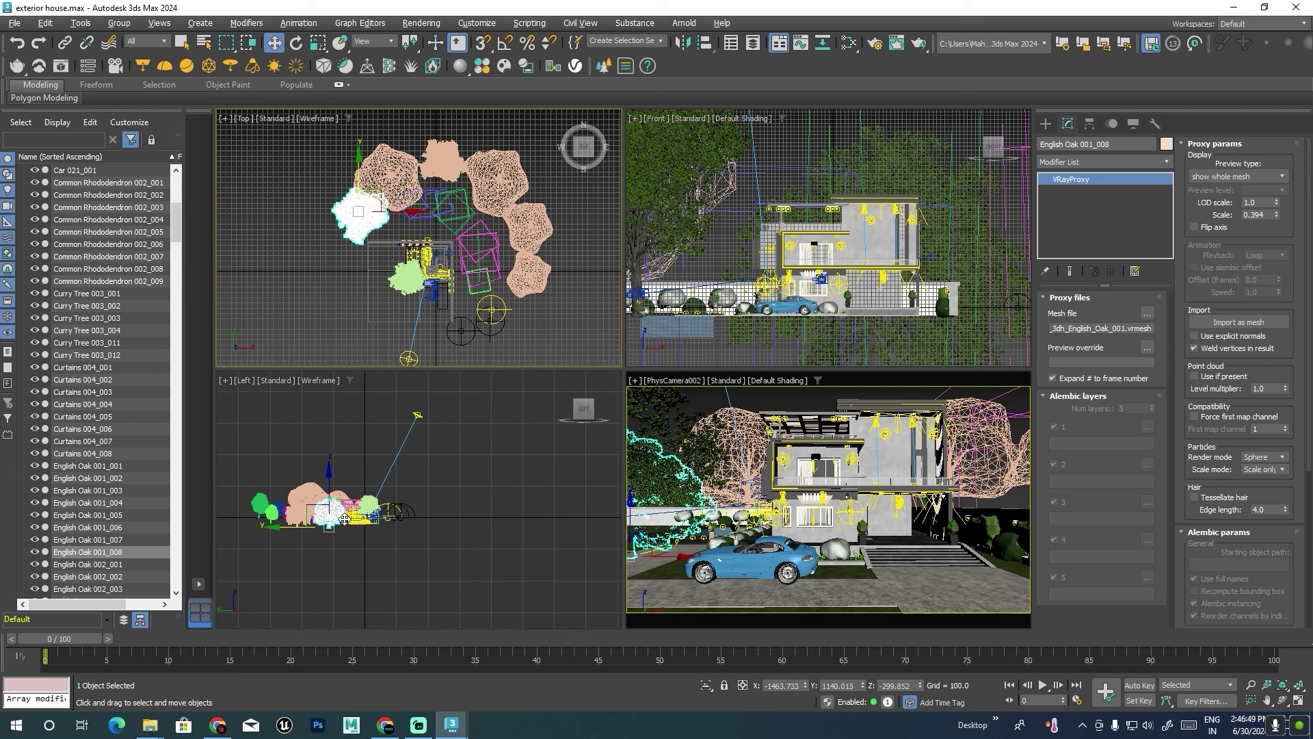
pyautogui.click(330, 517)
pyautogui.press('r')
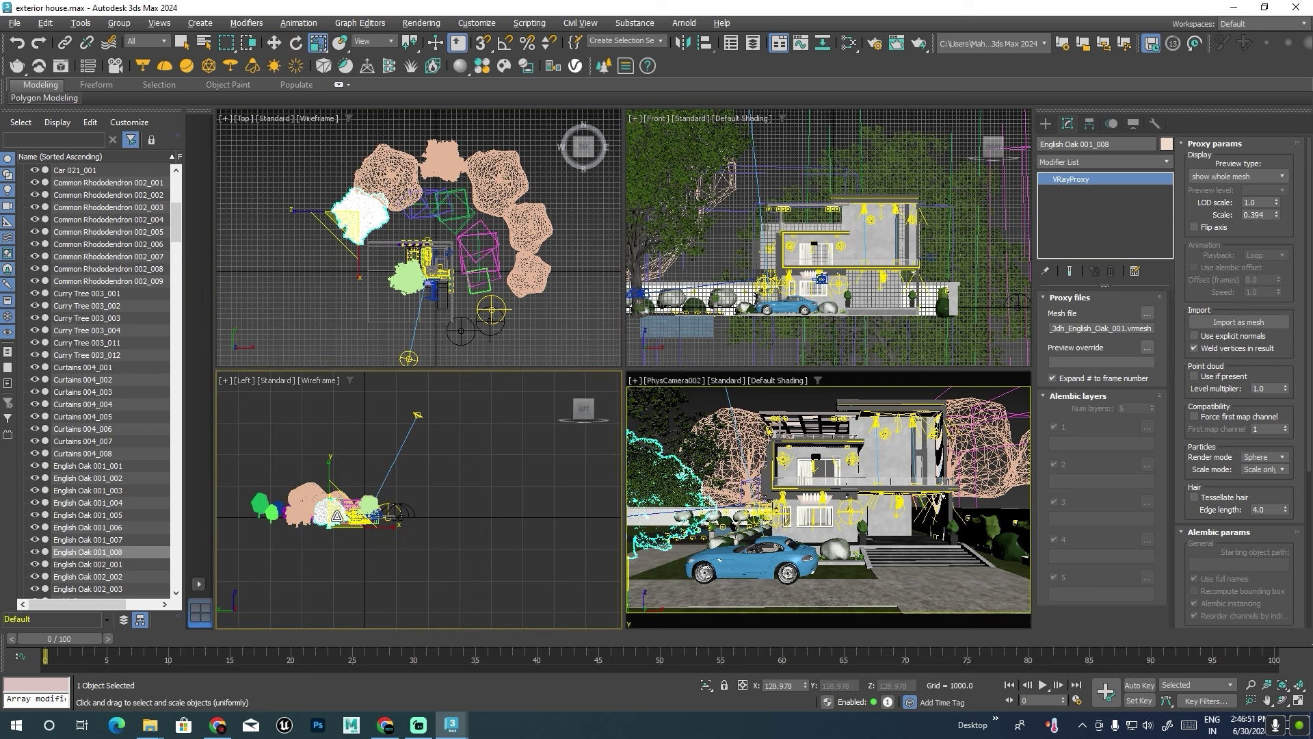
pyautogui.moveTo(338, 516); pyautogui.dragTo(346, 502)
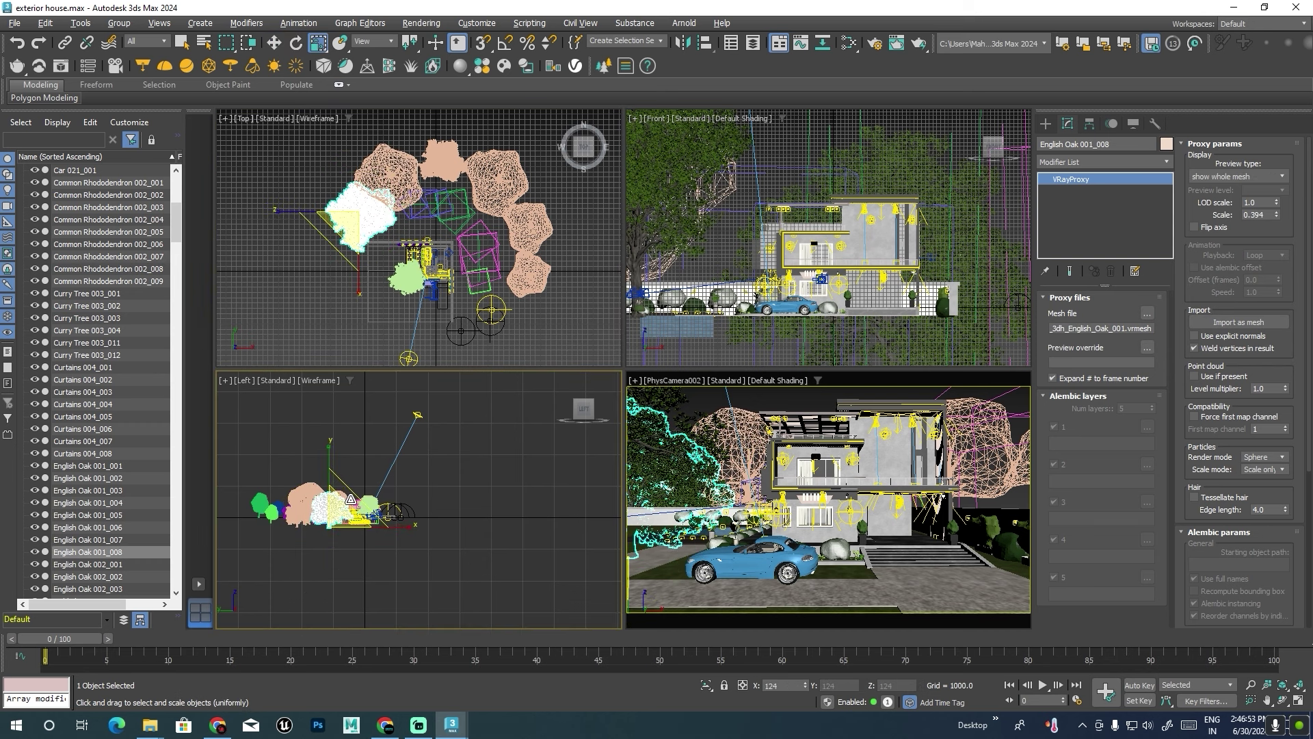
pyautogui.press('w')
pyautogui.moveTo(373, 528); pyautogui.dragTo(353, 528)
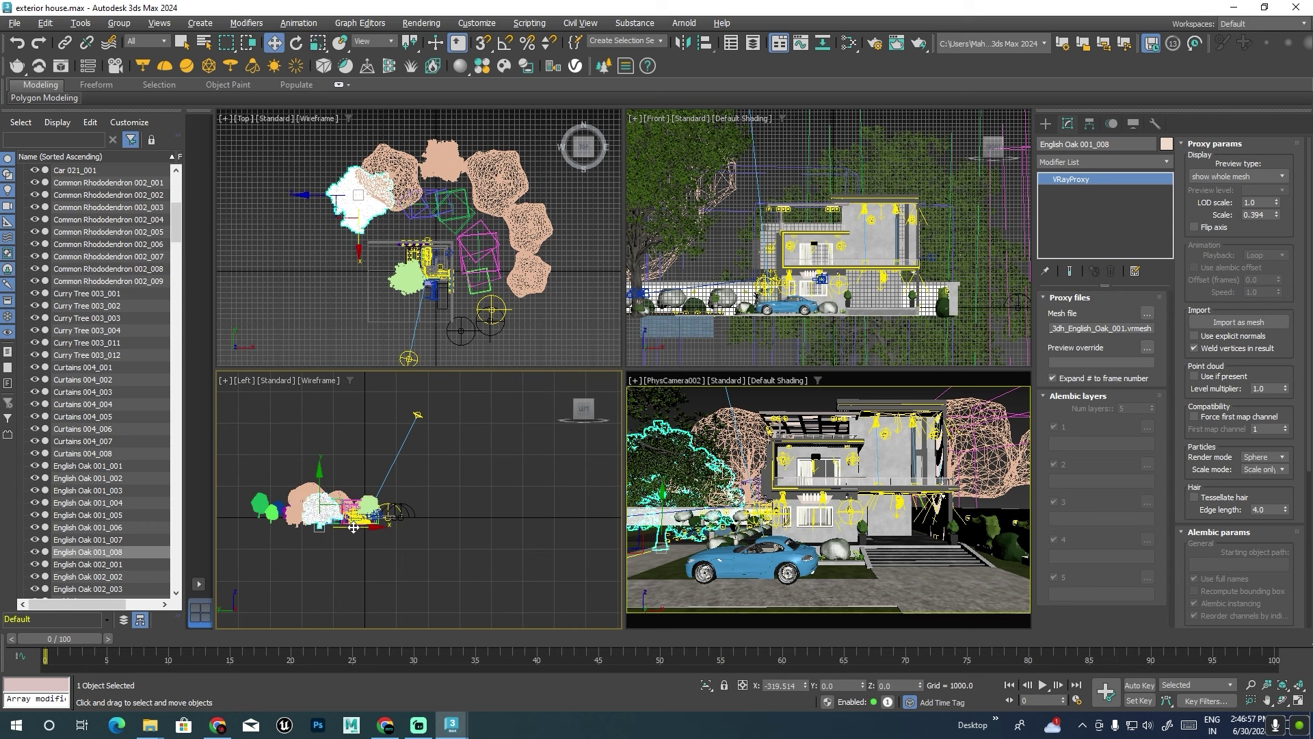
# Reposition the oak in the Top view and Shift-drag a copy of English Oak 001_005.
pyautogui.moveTo(357, 198); pyautogui.dragTo(344, 209)
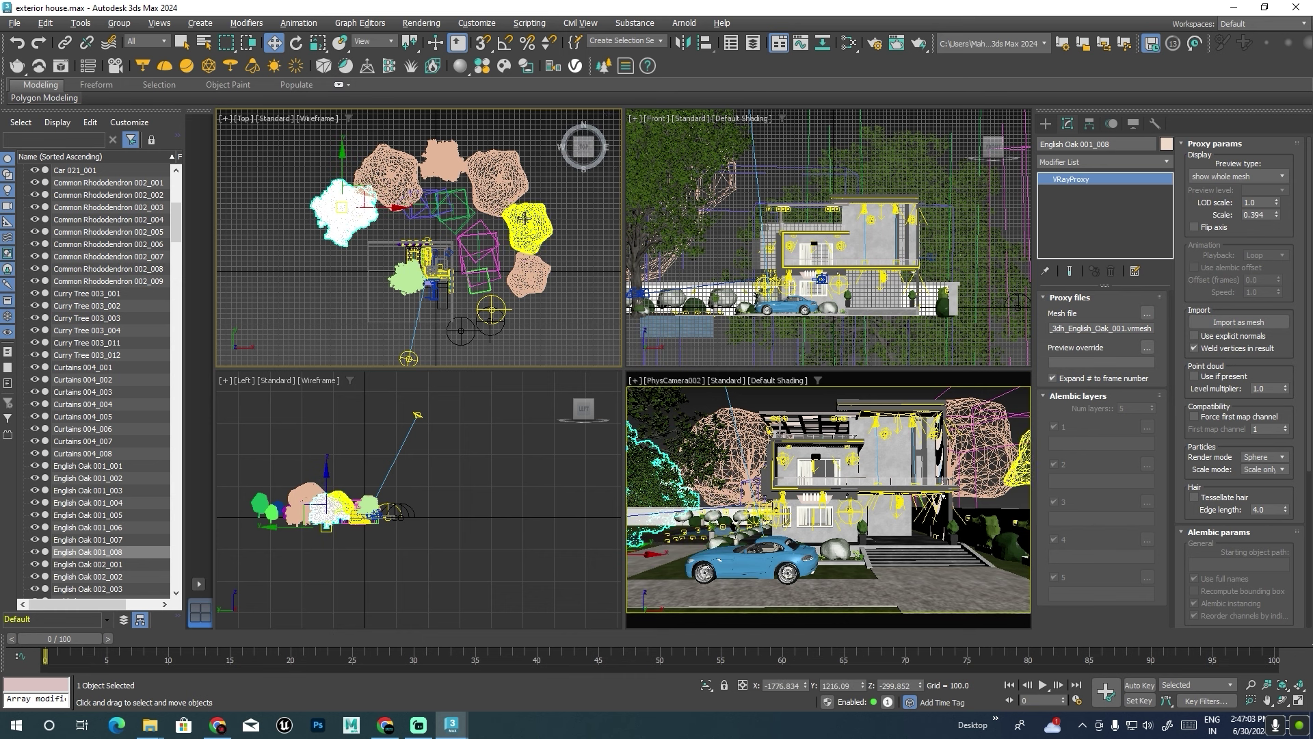
pyautogui.click(495, 179)
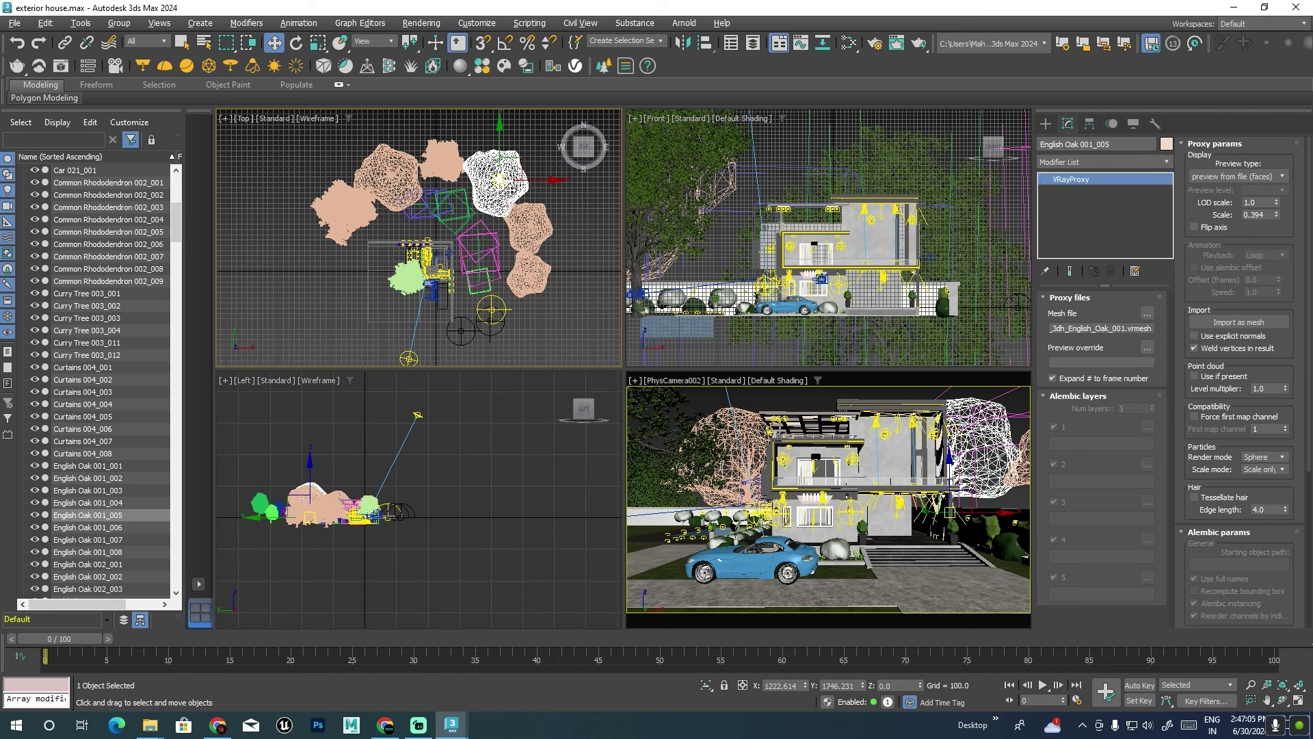
pyautogui.moveTo(527, 188)
pyautogui.keyDown('shift'); pyautogui.mouseDown()
pyautogui.moveTo(496, 234)
pyautogui.moveTo(538, 286)
pyautogui.mouseUp(); pyautogui.keyUp('shift')
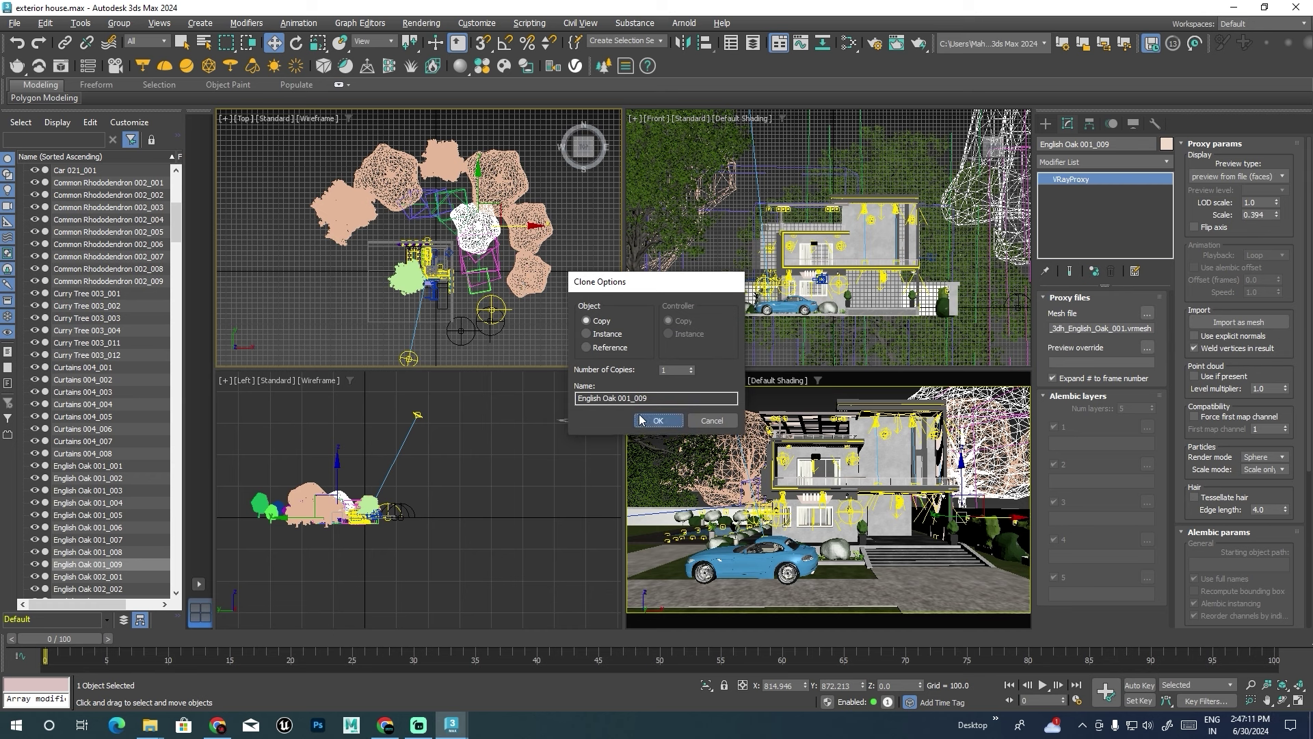
# Create English Oak 001_009, scale it to 96%, and move it into the tree ring.
pyautogui.press('Return')
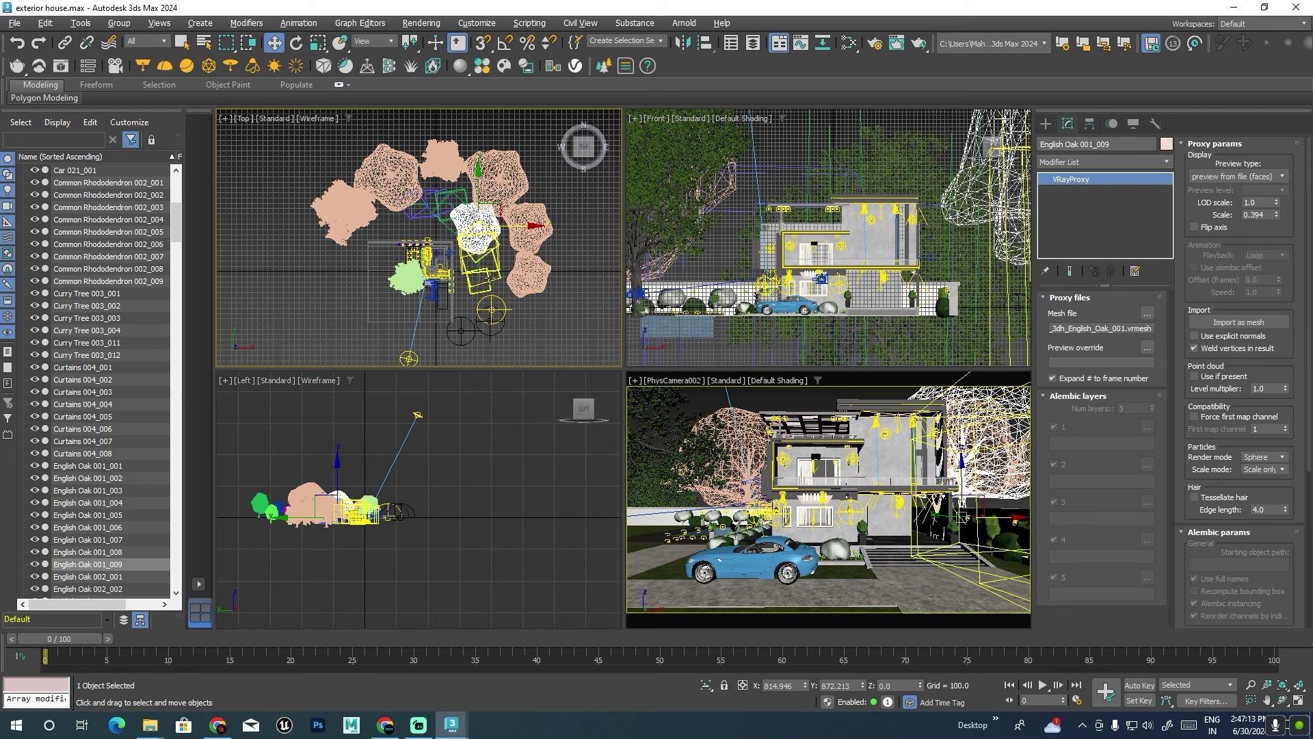
pyautogui.press('r')
pyautogui.moveTo(483, 218); pyautogui.dragTo(380, 288)
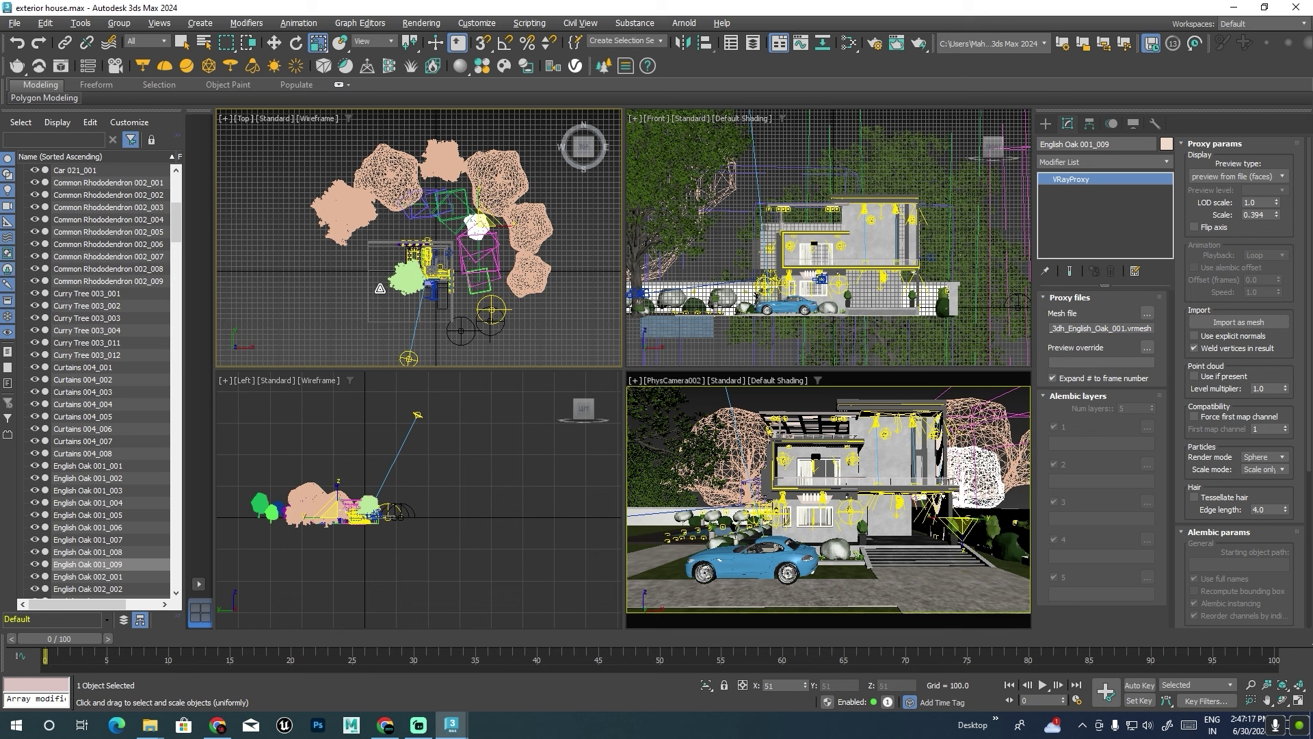
pyautogui.press('w')
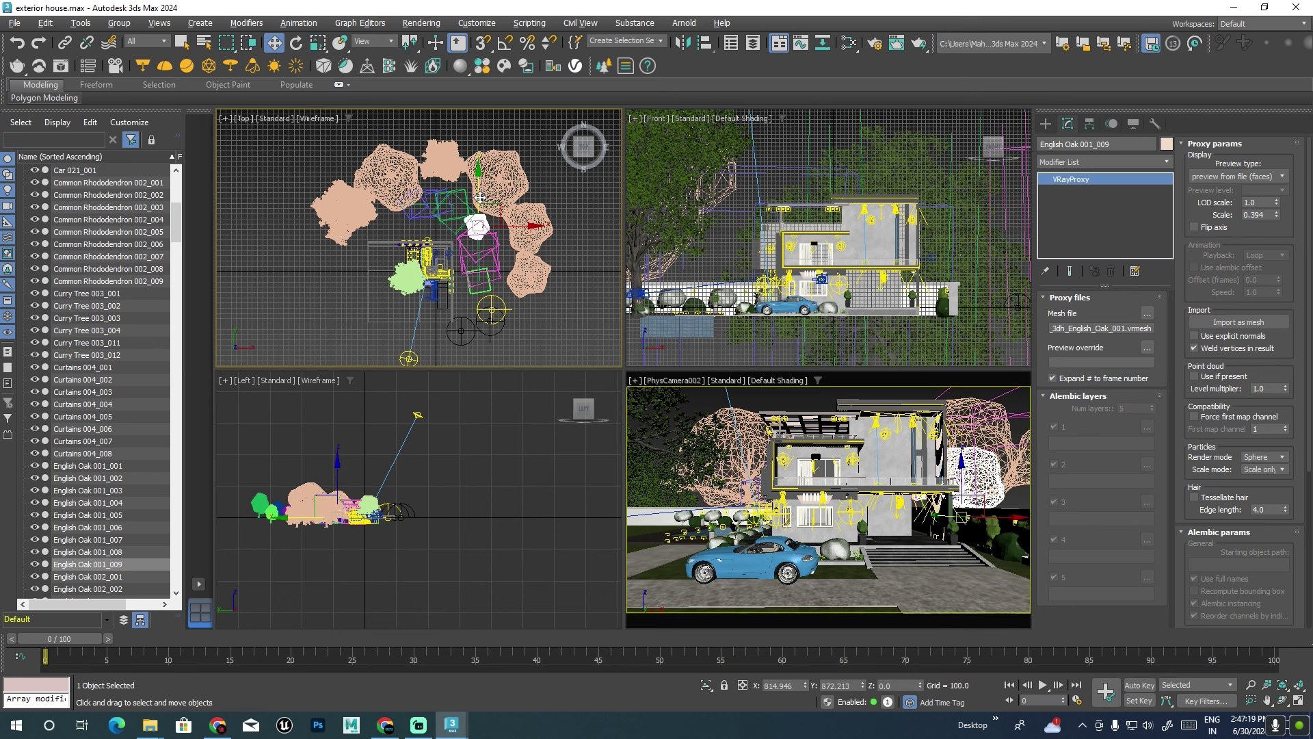
pyautogui.moveTo(480, 198); pyautogui.dragTo(483, 212)
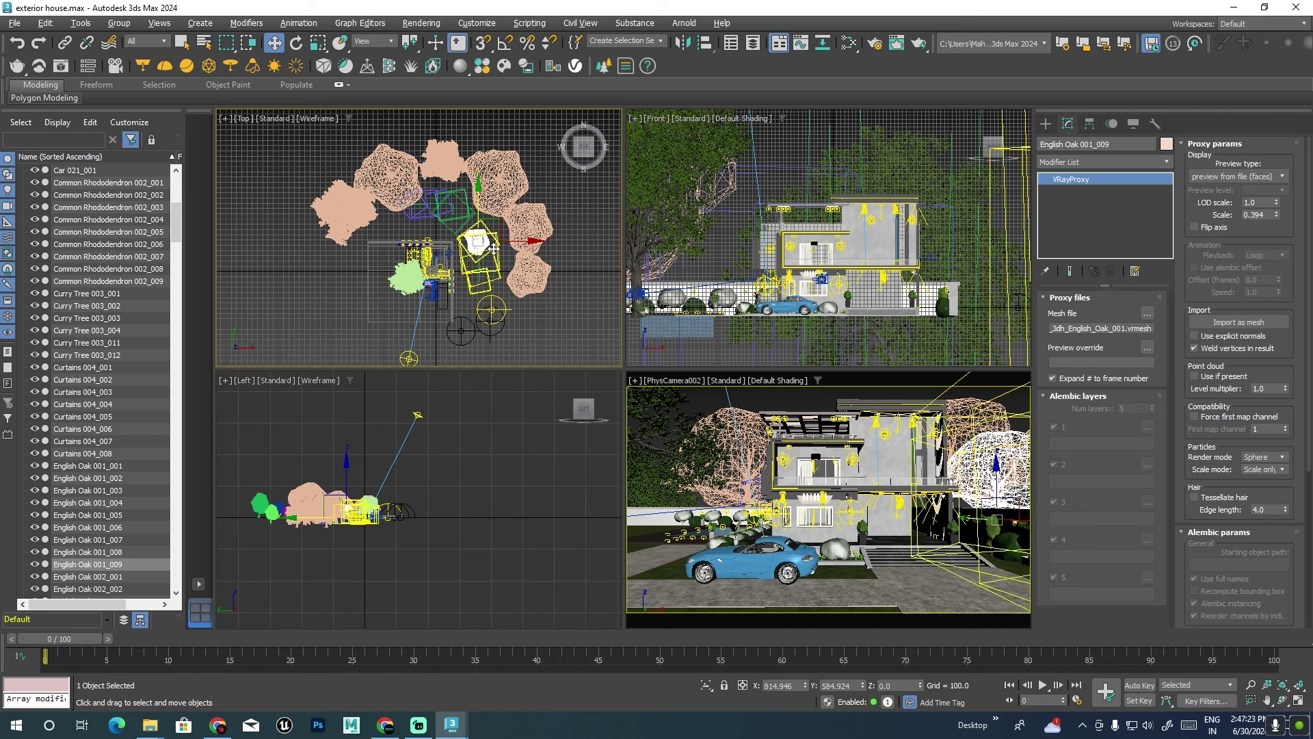
pyautogui.click(407, 193)
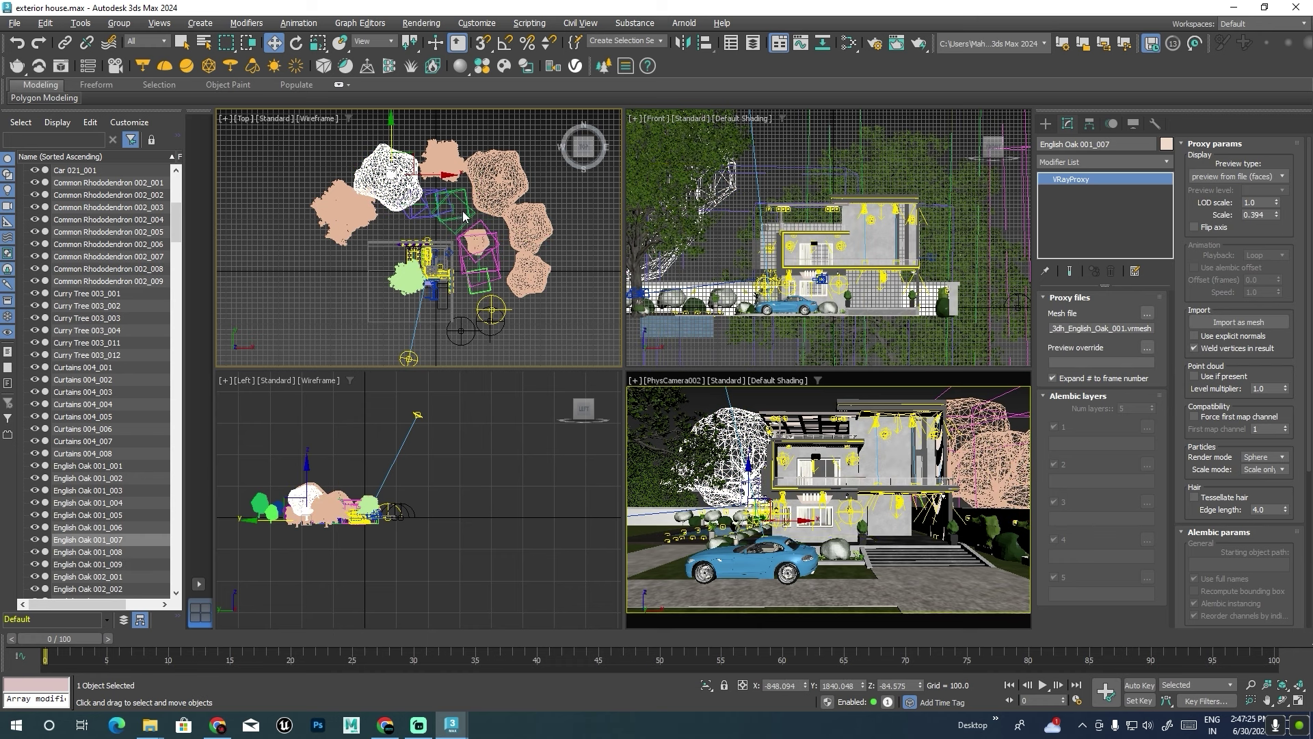
pyautogui.scroll(-2, 452, 224)
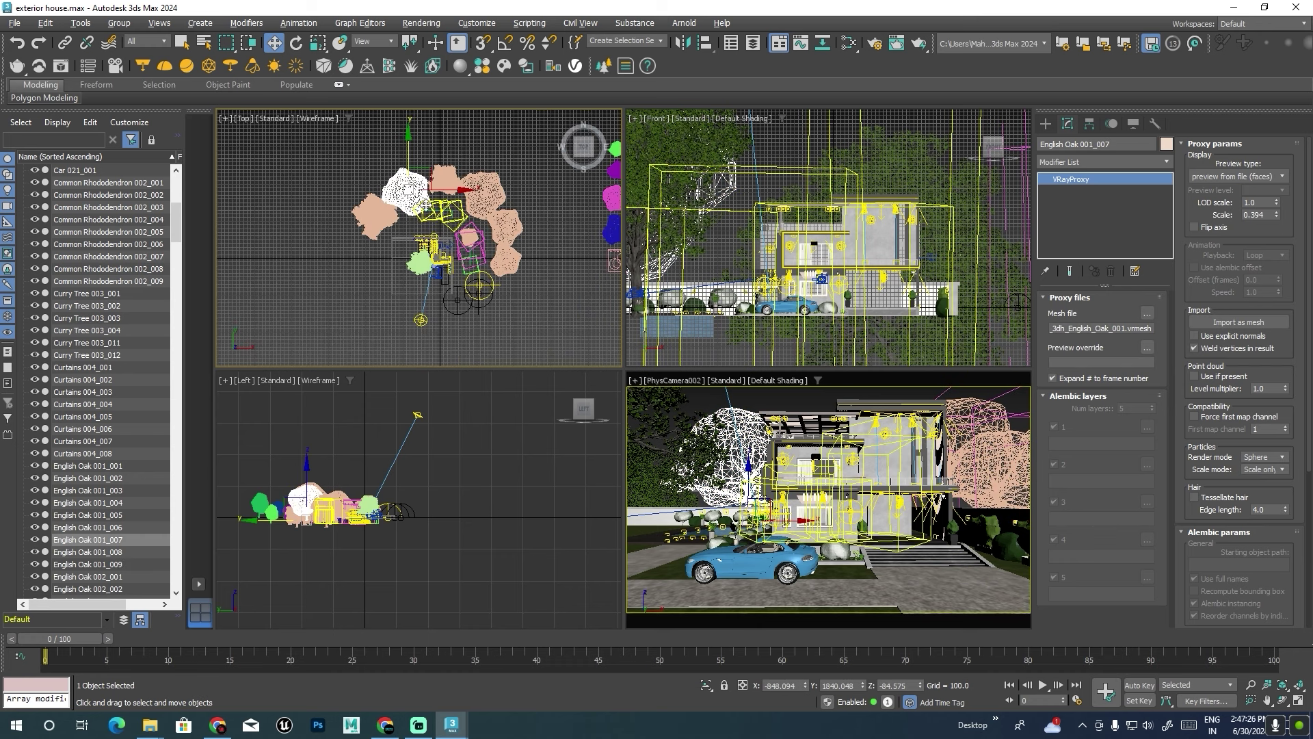
# Clone the three oaks upward in the plan and scale the copies to 157%.
pyautogui.keyDown('ctrl'); pyautogui.click(382, 205); pyautogui.keyUp('ctrl')
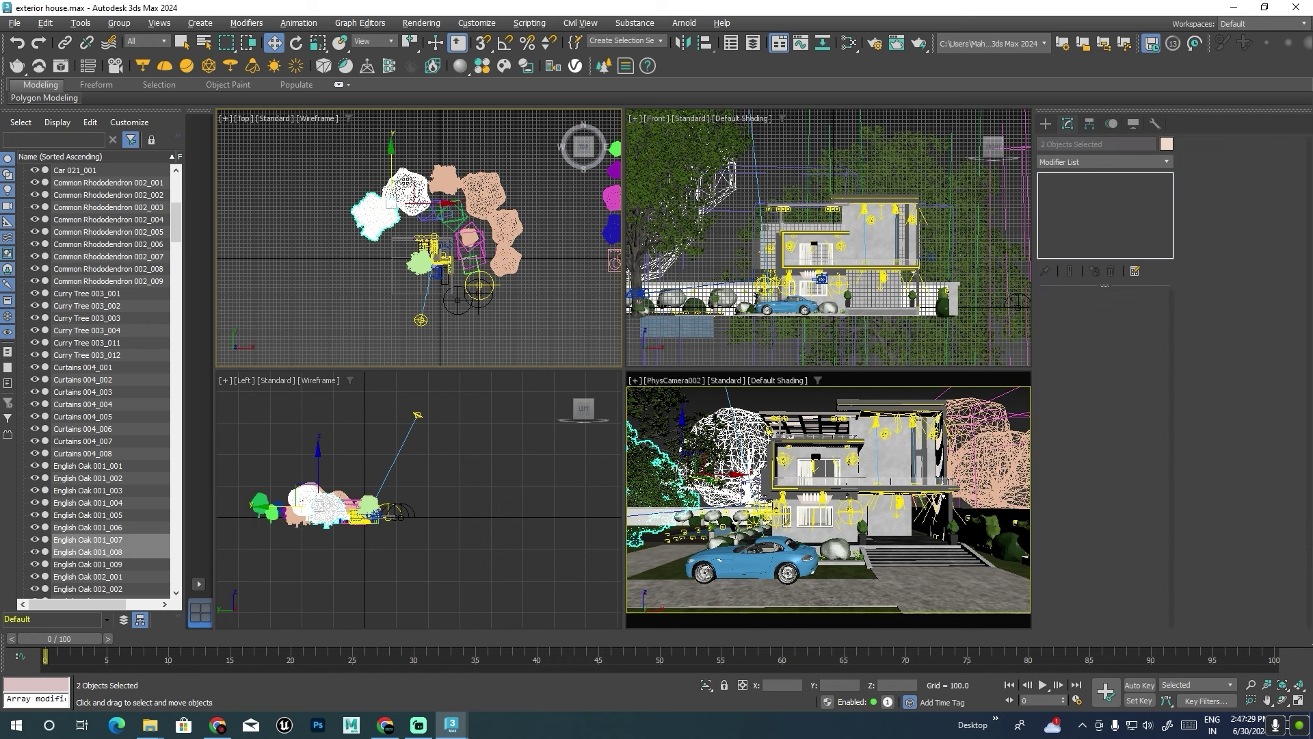
pyautogui.keyDown('ctrl'); pyautogui.click(445, 176); pyautogui.keyUp('ctrl')
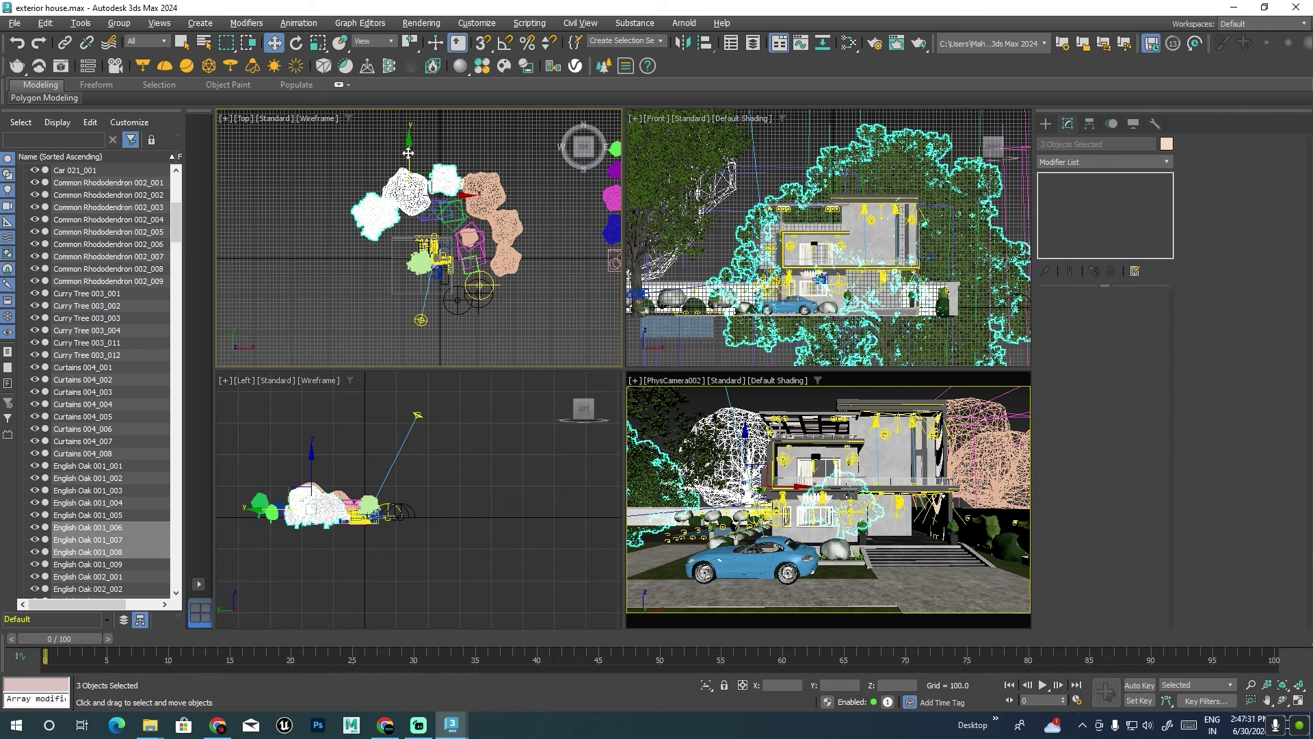
pyautogui.keyDown('shift'); pyautogui.moveTo(419, 166); pyautogui.dragTo(421, 104); pyautogui.keyUp('shift')
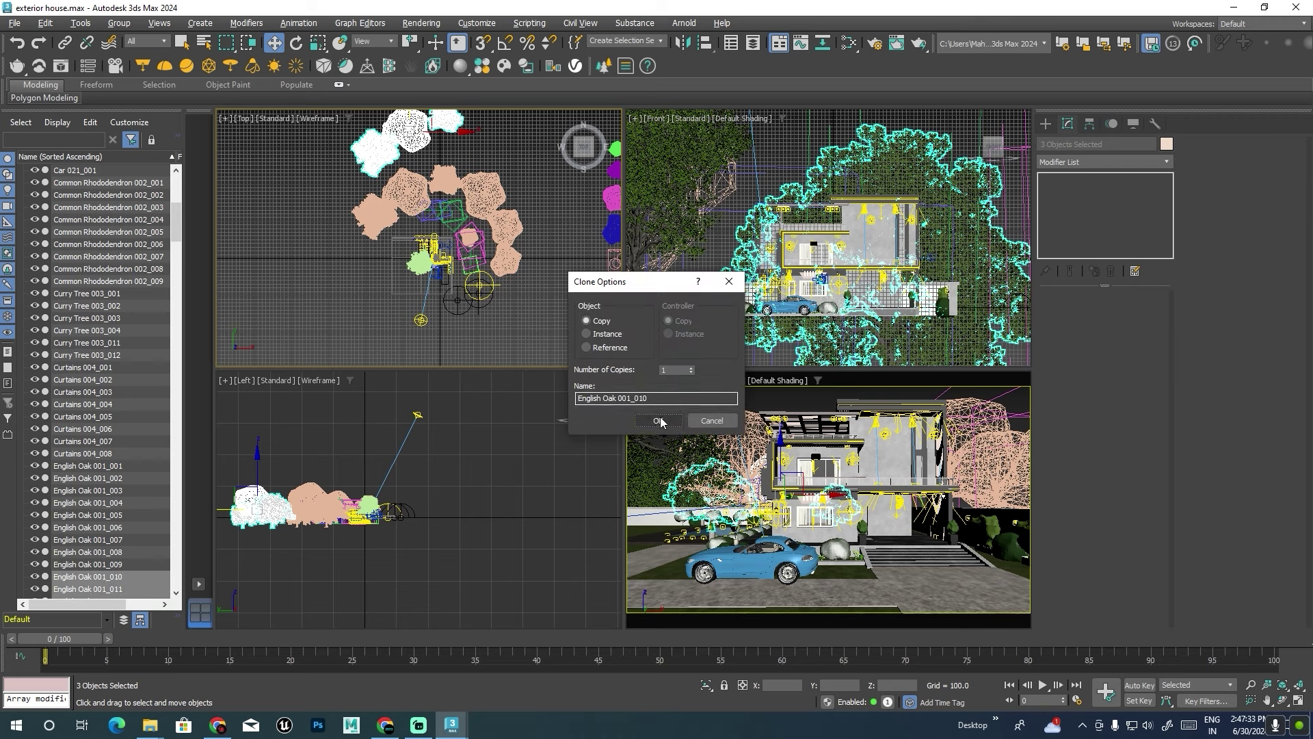
pyautogui.click(658, 420)
pyautogui.moveTo(430, 181); pyautogui.dragTo(427, 222, button='middle')
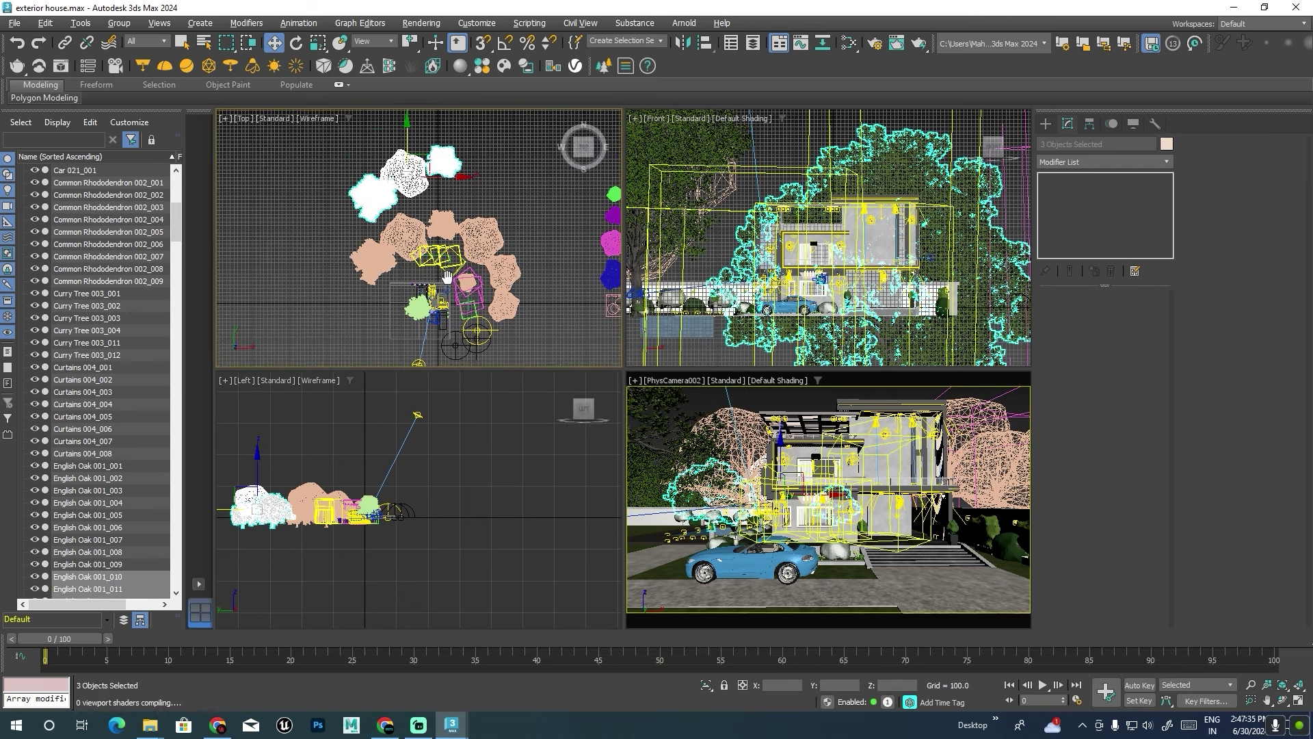
pyautogui.press('r')
pyautogui.moveTo(415, 169); pyautogui.dragTo(485, 129)
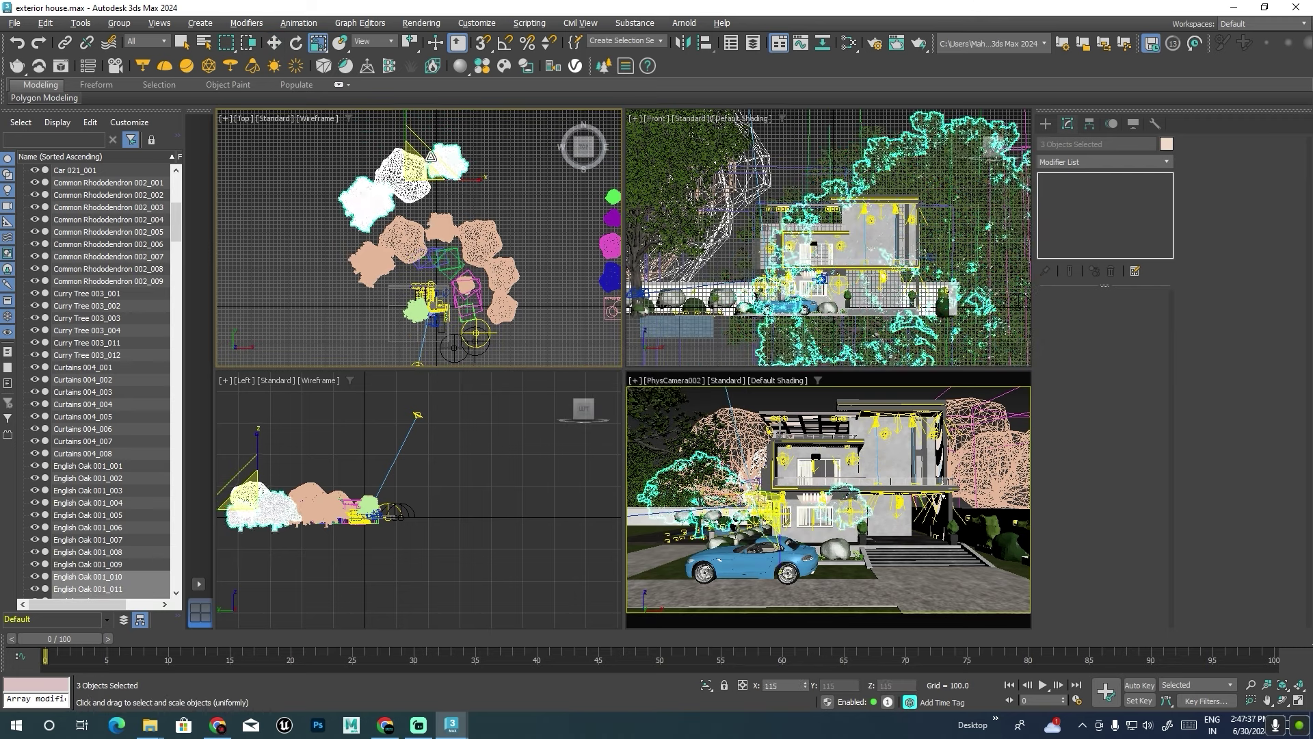
pyautogui.press('w')
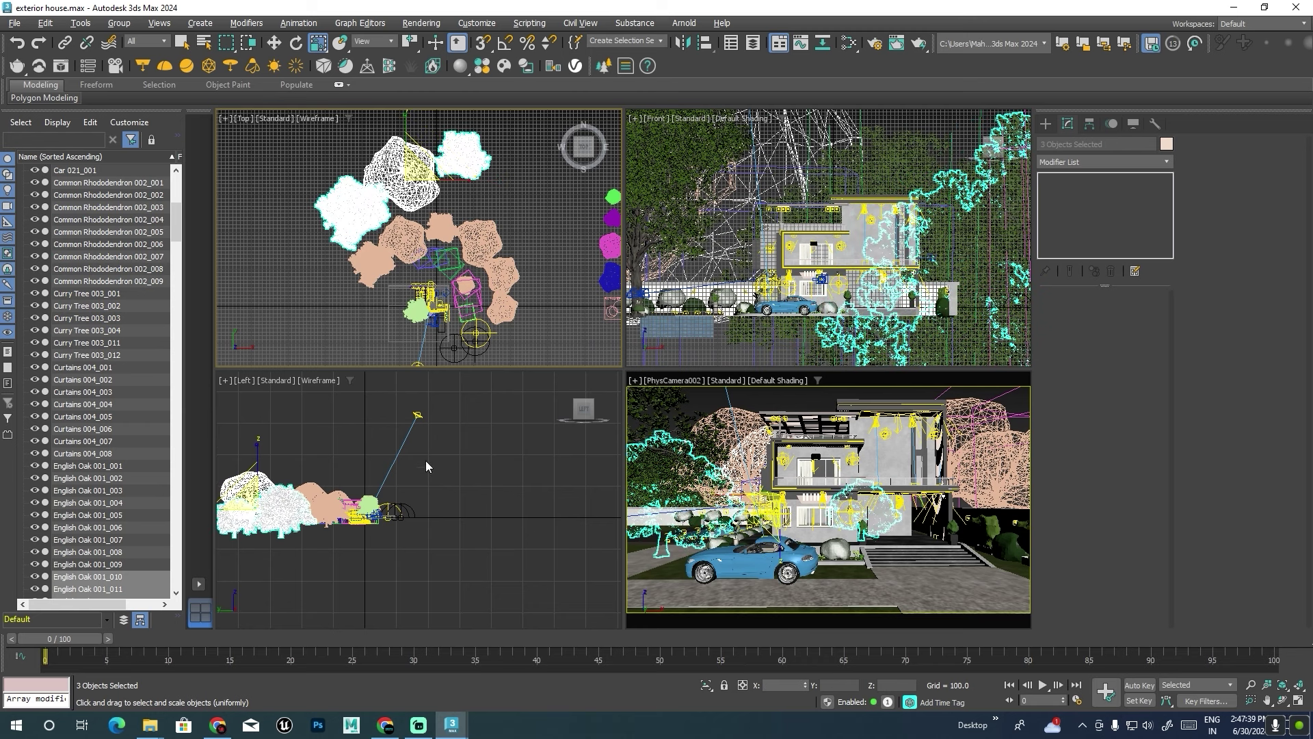
# Move the three enlarged trees back along Y and lower them.
pyautogui.scroll(-4, 409, 465)
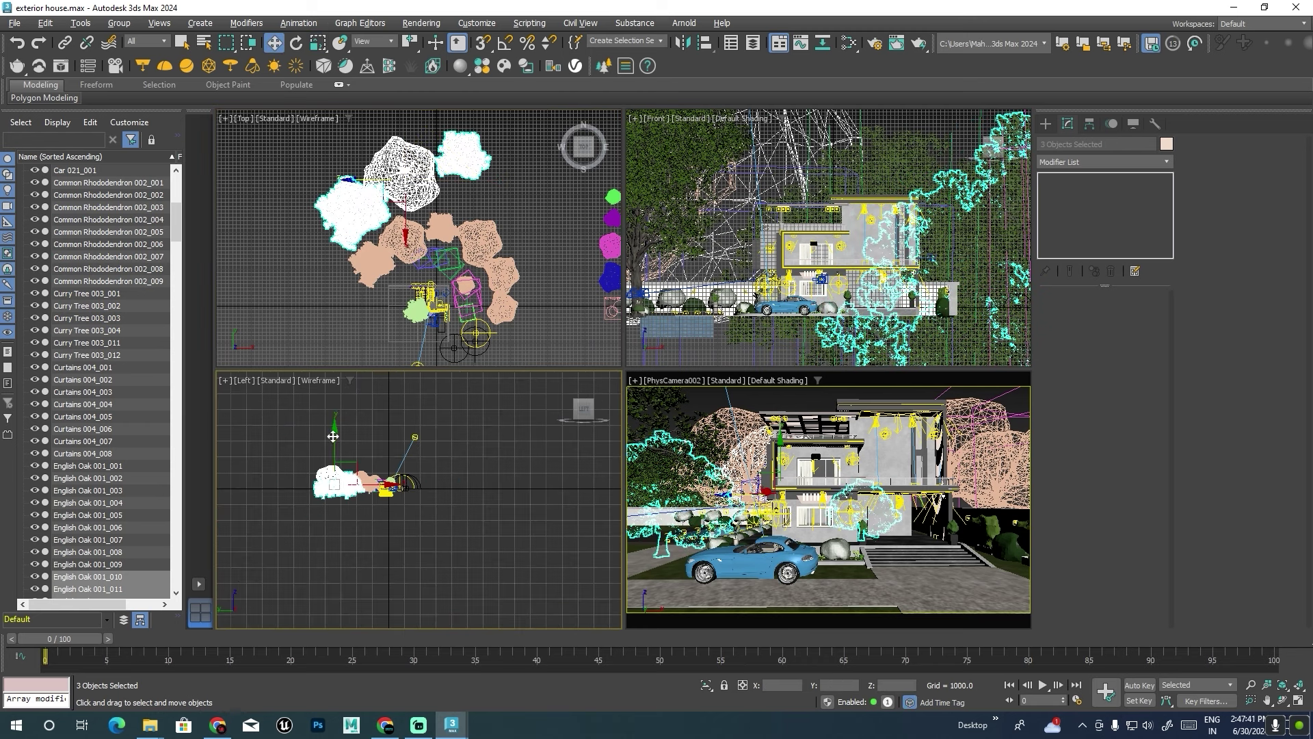
pyautogui.moveTo(334, 420); pyautogui.dragTo(335, 438)
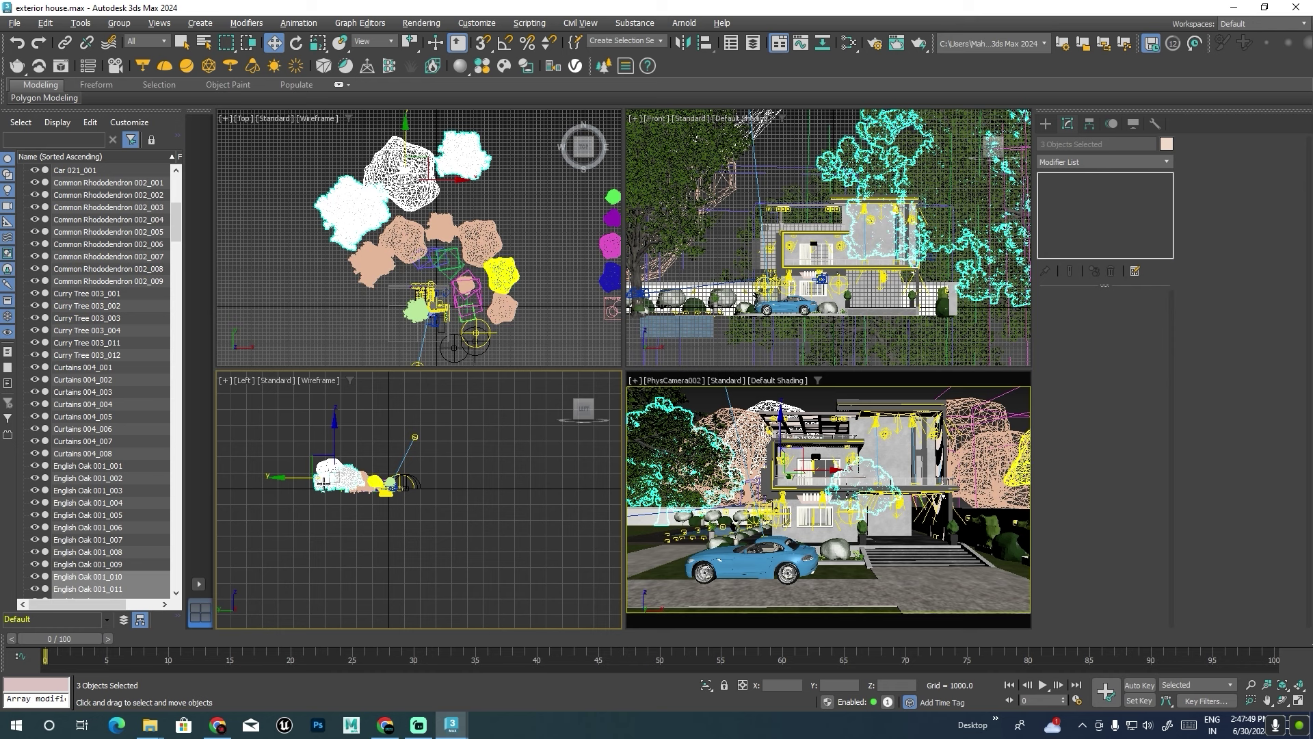
pyautogui.moveTo(354, 477)
pyautogui.mouseDown()
pyautogui.moveTo(332, 458)
pyautogui.moveTo(364, 478)
pyautogui.mouseUp()
pyautogui.press('r')
pyautogui.press('w')
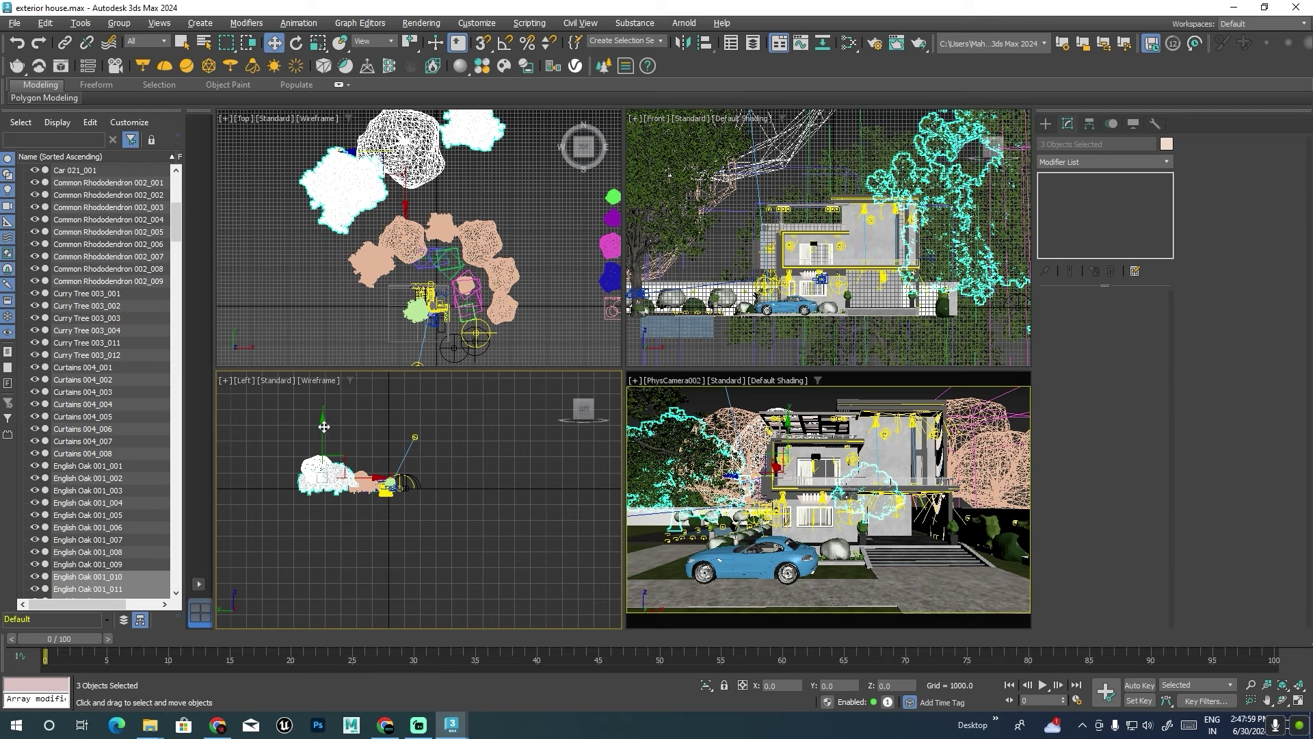
pyautogui.moveTo(322, 435); pyautogui.dragTo(322, 442)
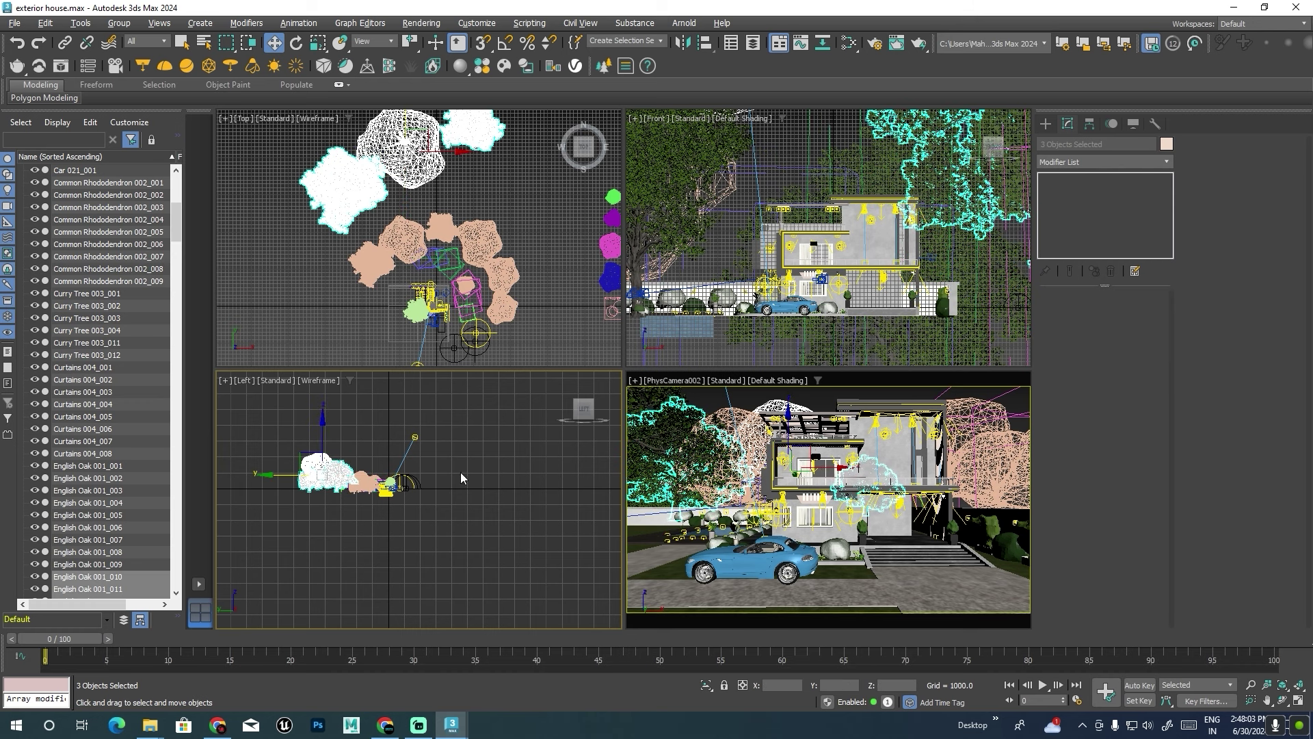
# Select PhysCamera002 and orbit the Top viewport into an angled view.
pyautogui.scroll(2, 438, 288)
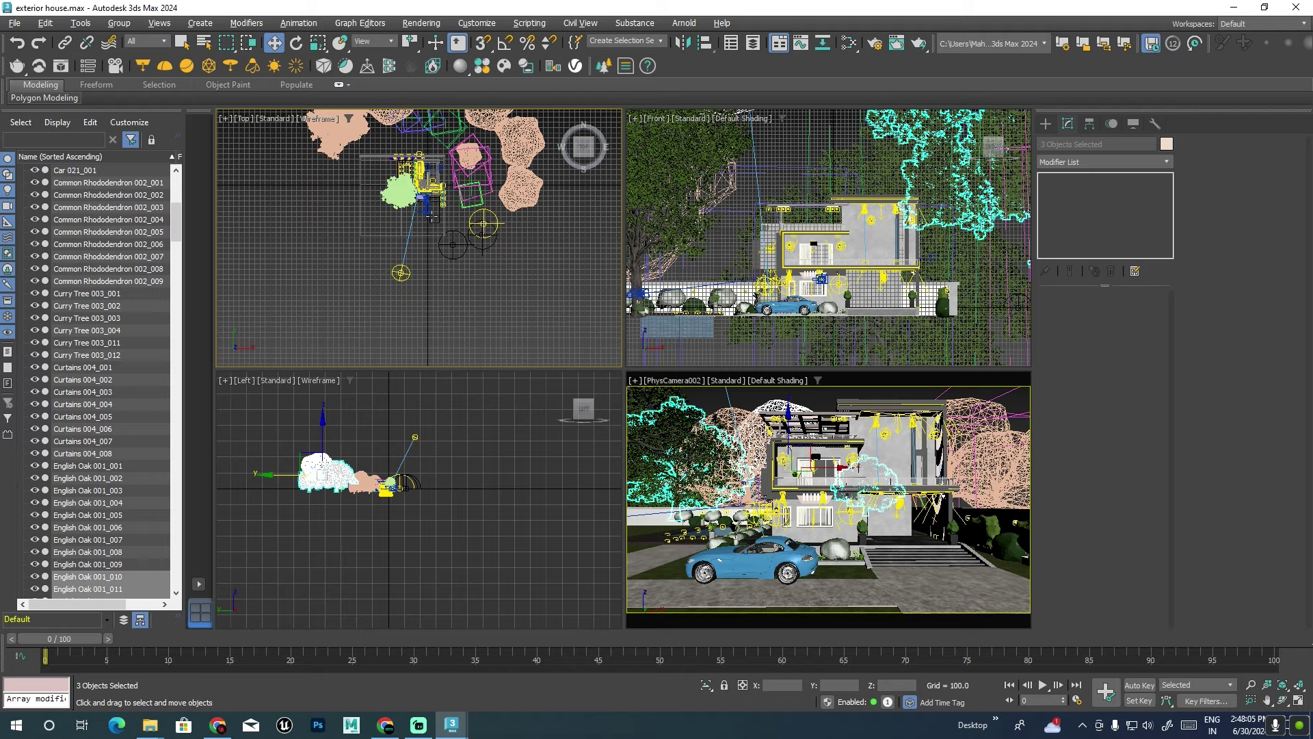
pyautogui.click(425, 202)
pyautogui.moveTo(437, 281)
pyautogui.keyDown('alt'); pyautogui.mouseDown(button='middle')
pyautogui.moveTo(424, 193)
pyautogui.moveTo(451, 201)
pyautogui.moveTo(434, 209)
pyautogui.mouseUp(button='middle'); pyautogui.keyUp('alt')
pyautogui.scroll(3, 425, 193)
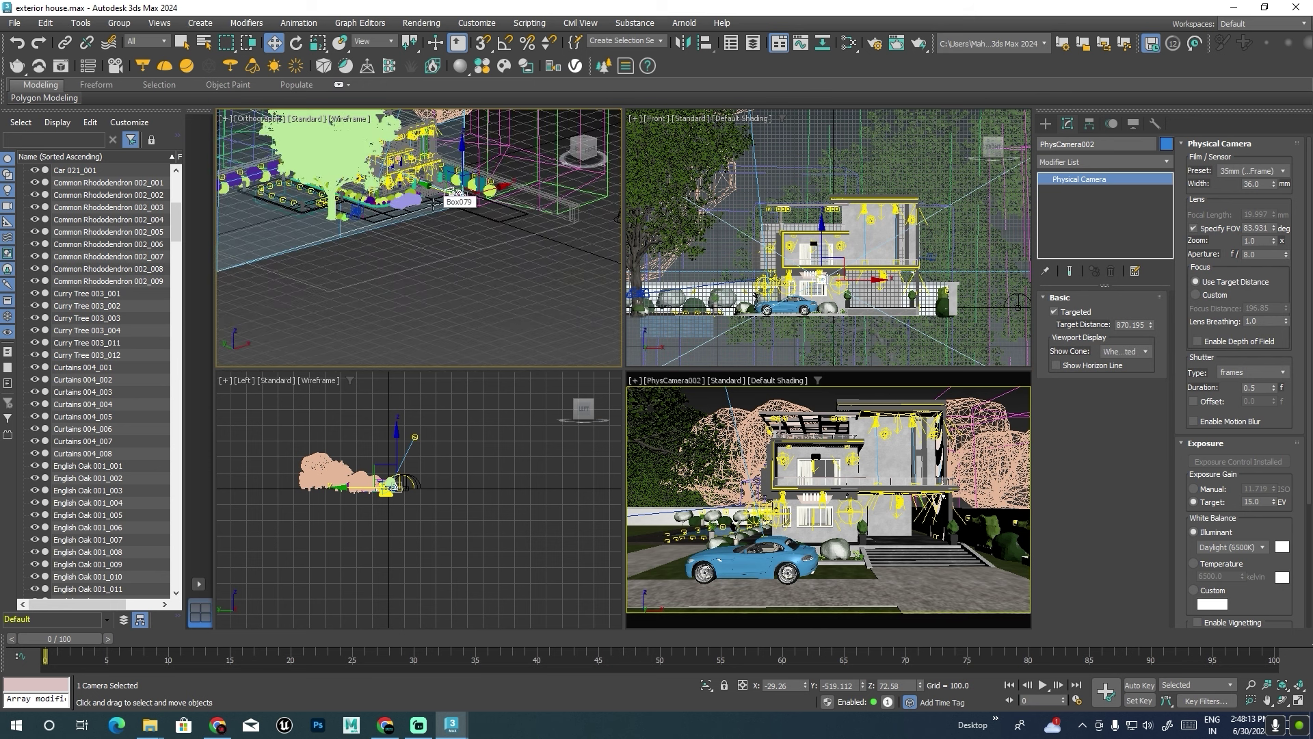
# Restore the plain Top view and lower PhysCamera002 in the Left viewport.
pyautogui.press('t')
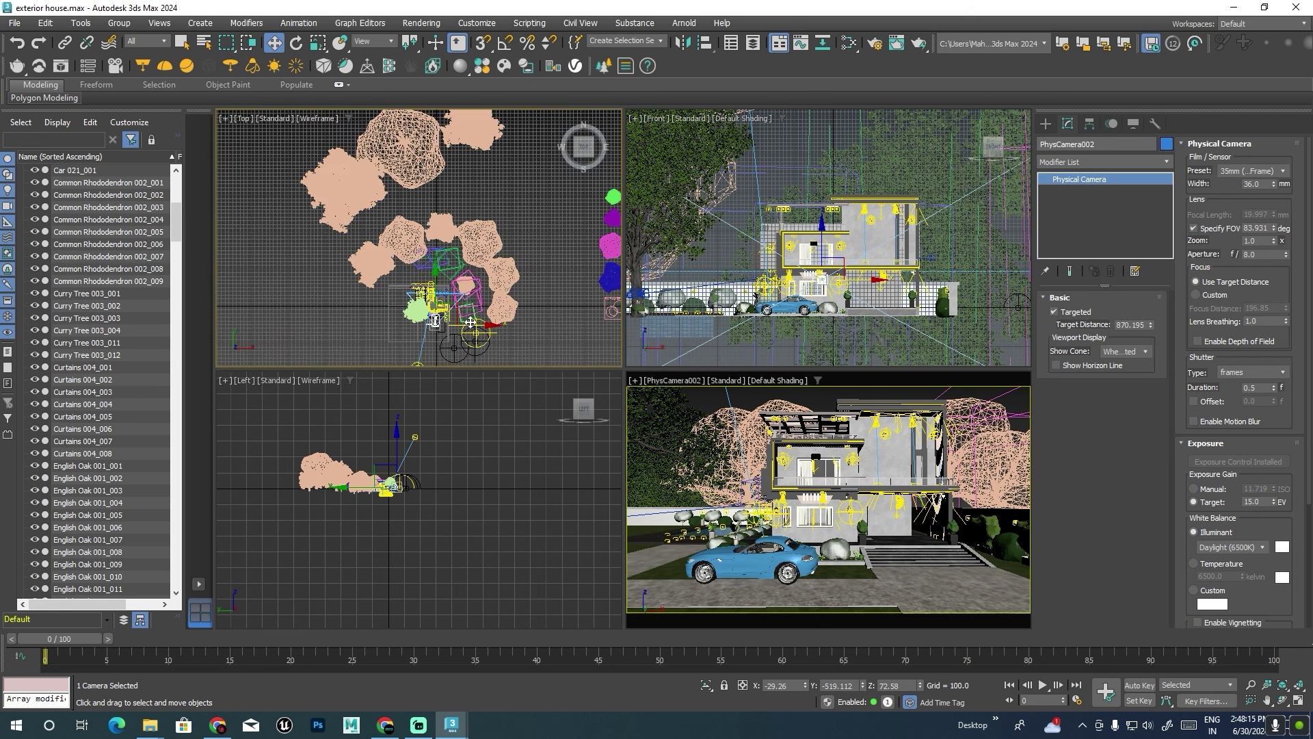
pyautogui.scroll(-2, 442, 224)
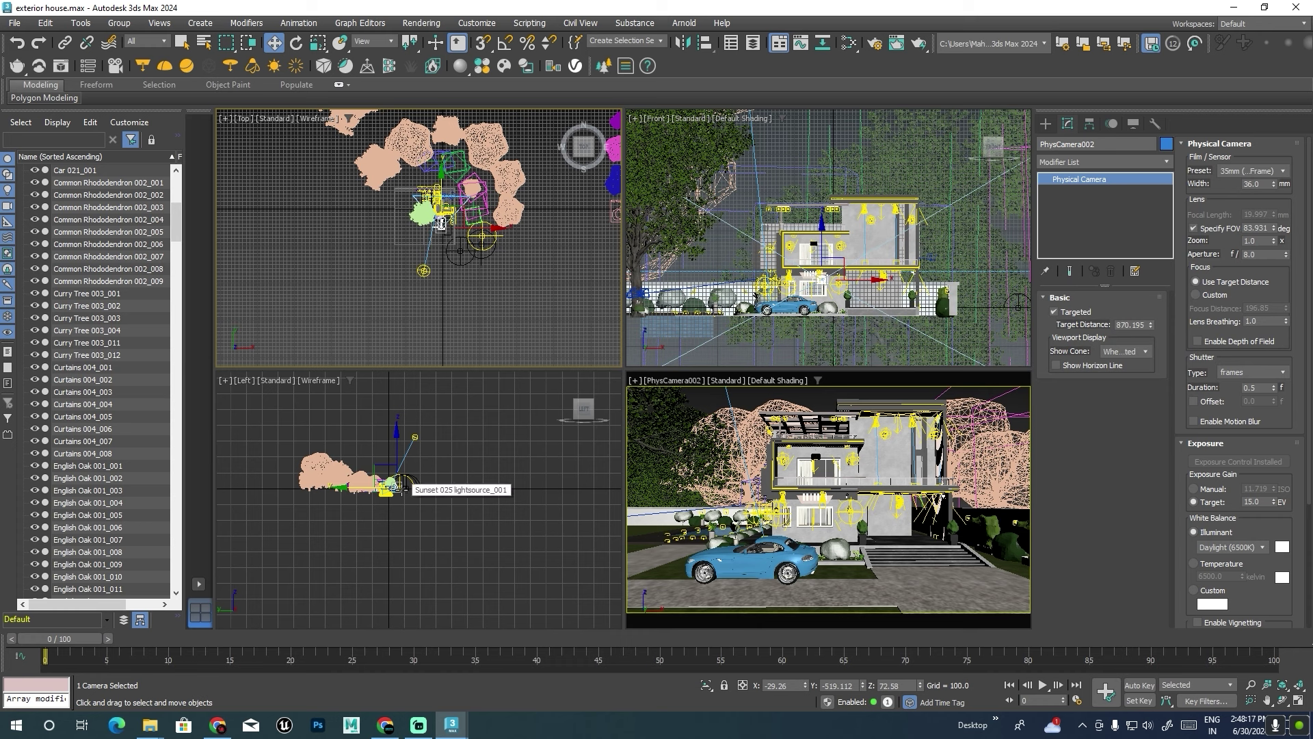
pyautogui.scroll(5, 402, 487)
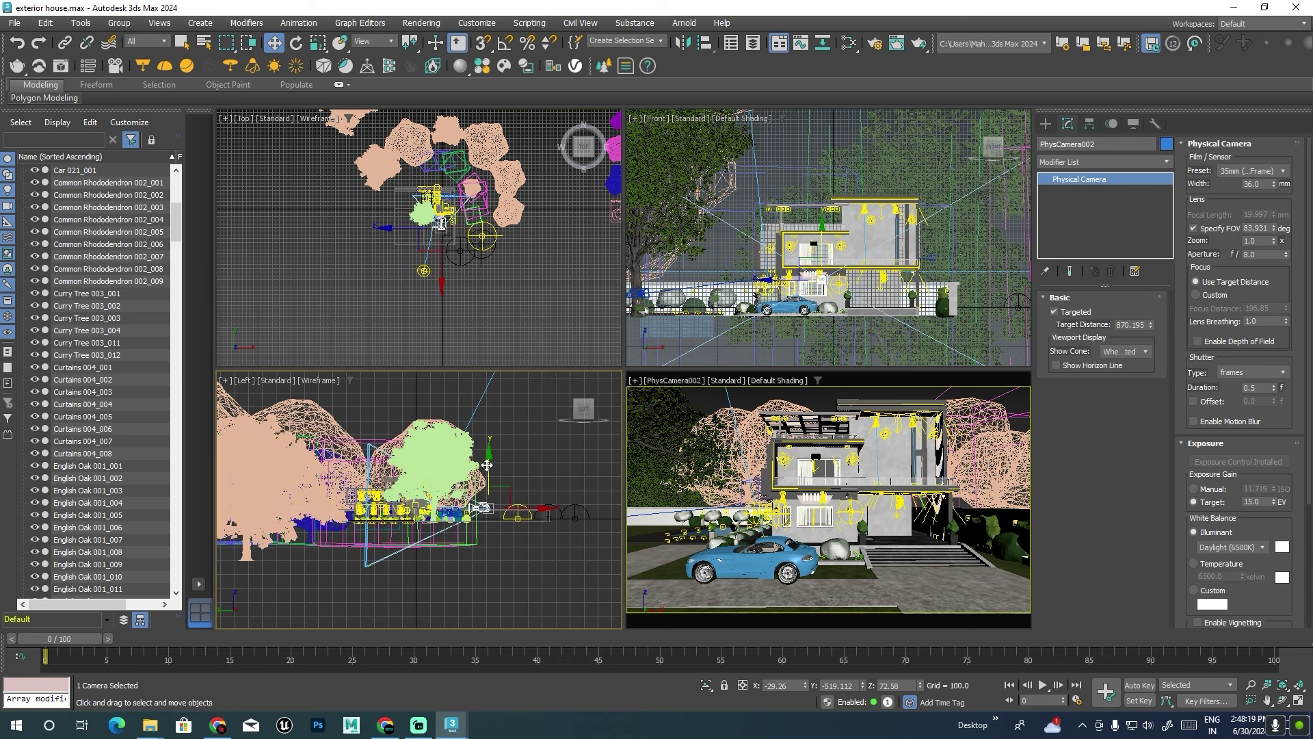
pyautogui.moveTo(487, 465); pyautogui.dragTo(488, 470)
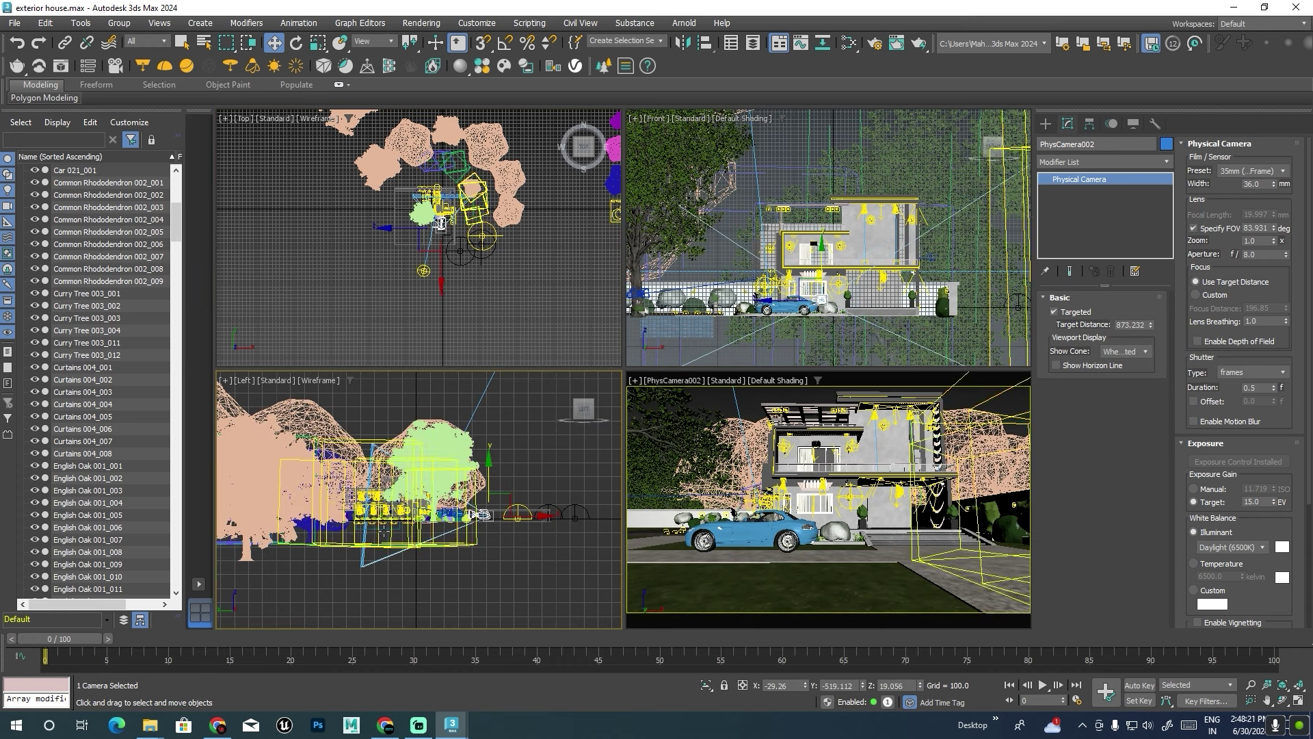
# Select and reposition the Object008 bar.
pyautogui.click(375, 395)
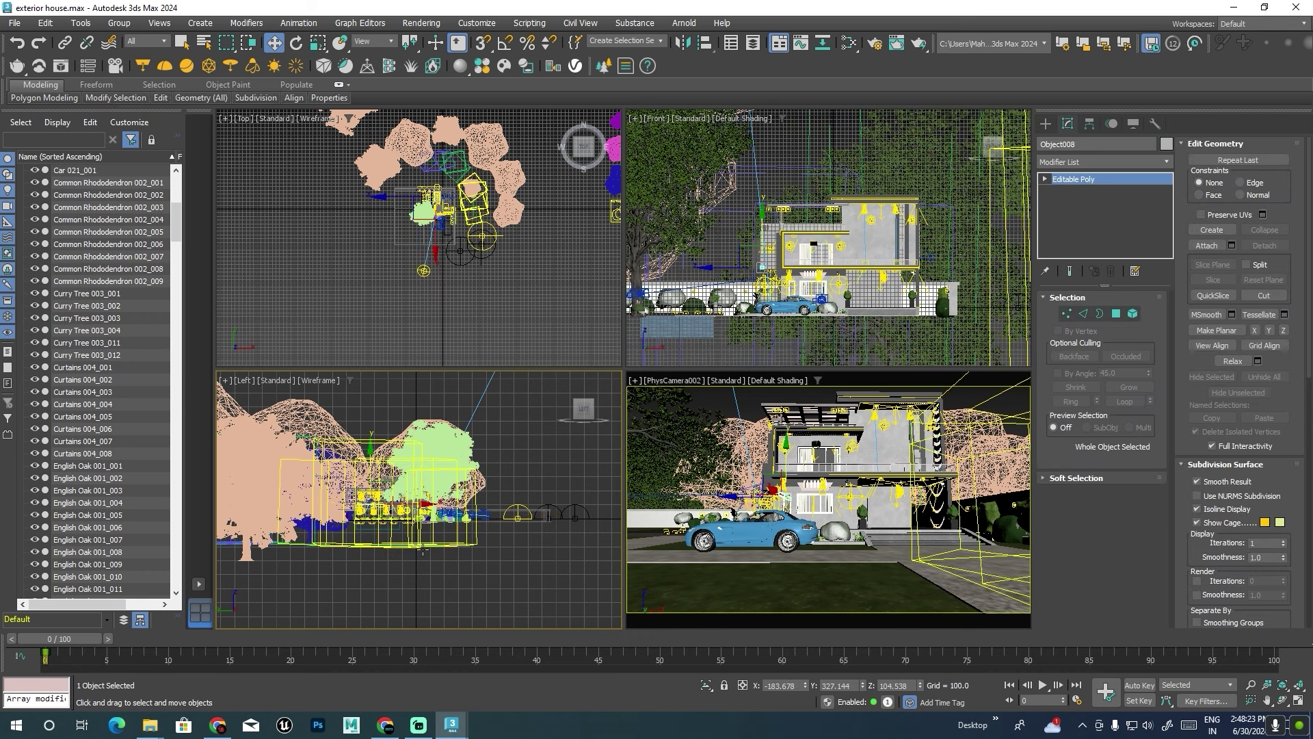
pyautogui.scroll(3, 390, 492)
pyautogui.scroll(2, 390, 492)
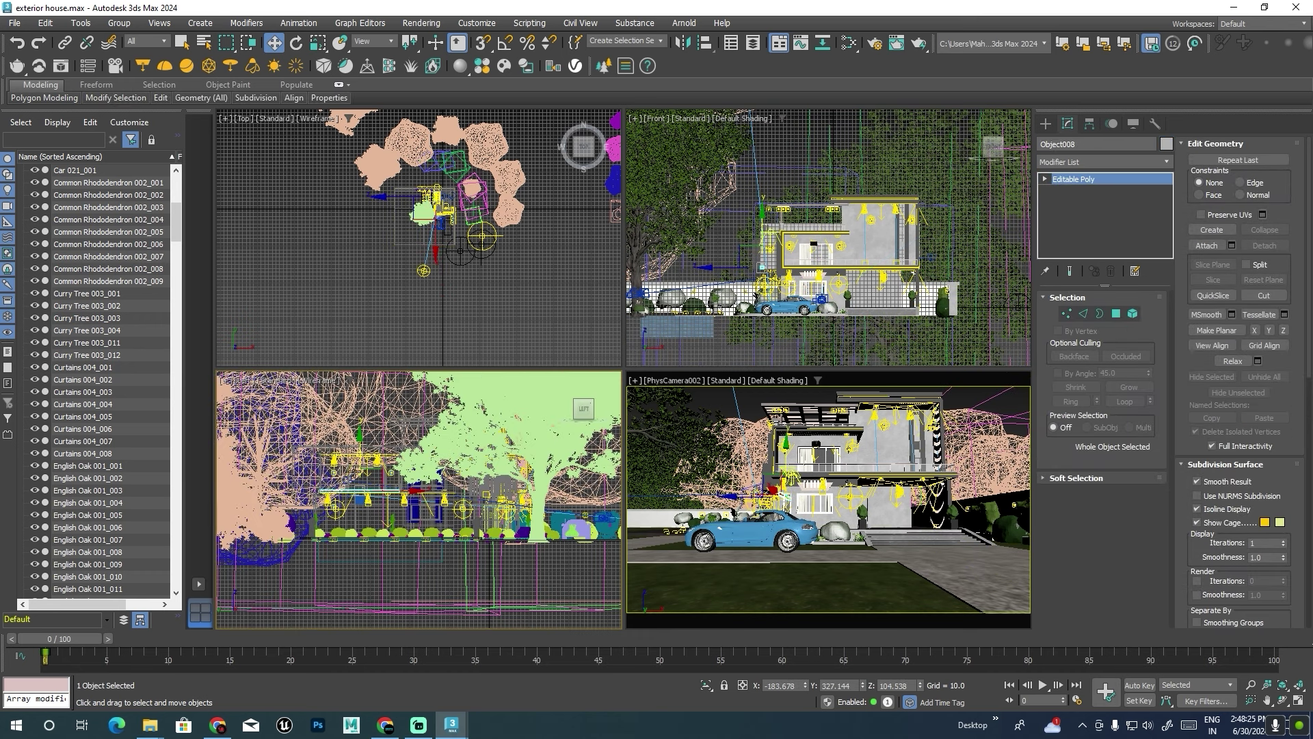
pyautogui.moveTo(390, 491); pyautogui.dragTo(359, 466)
pyautogui.click(321, 438)
# Set the Selection Filter to Cameras, then select and move the cameras.
pyautogui.click(119, 23)
pyautogui.click(234, 165)
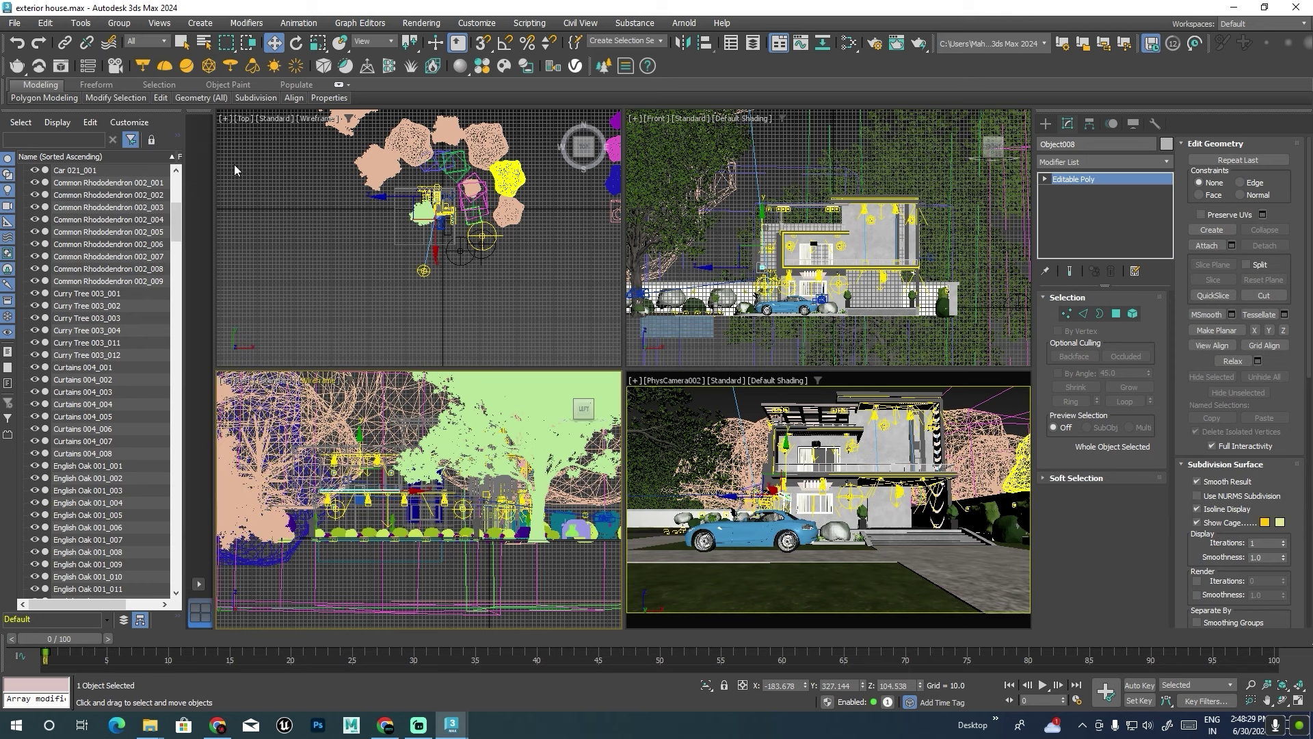
pyautogui.click(148, 41)
pyautogui.click(140, 89)
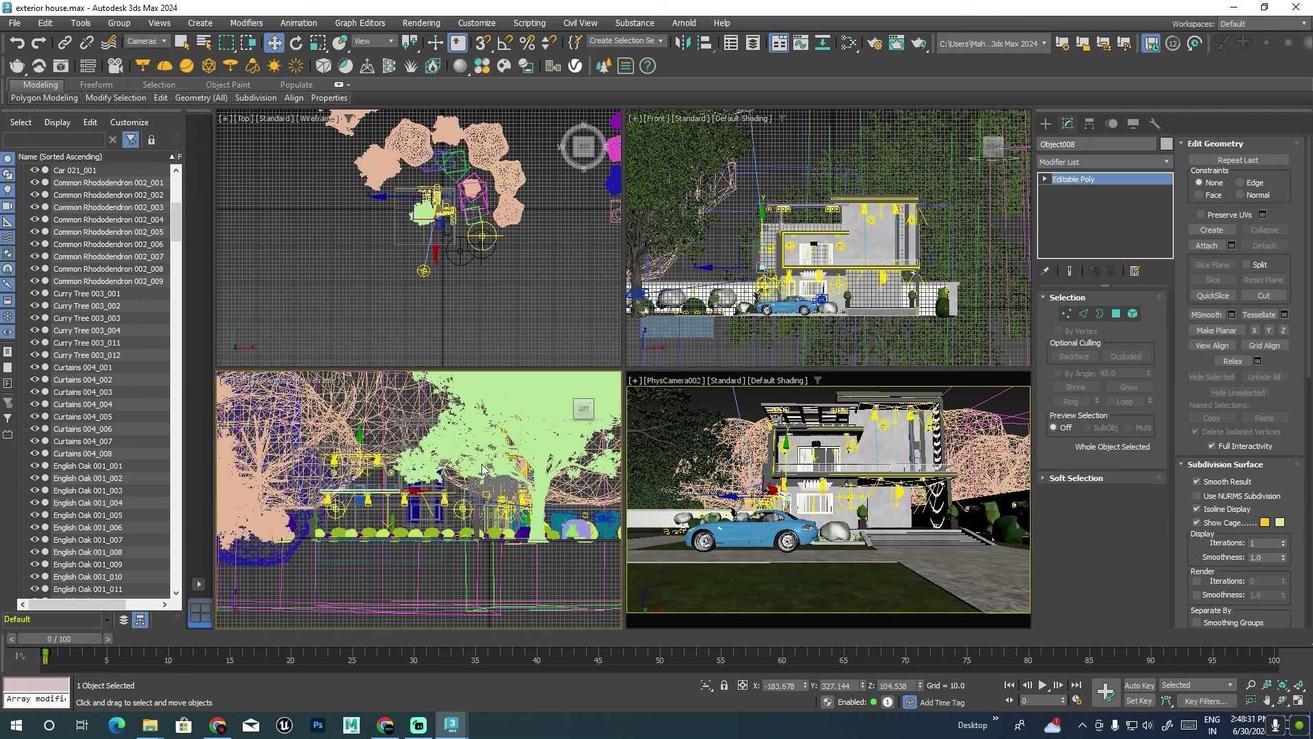
pyautogui.click(349, 441)
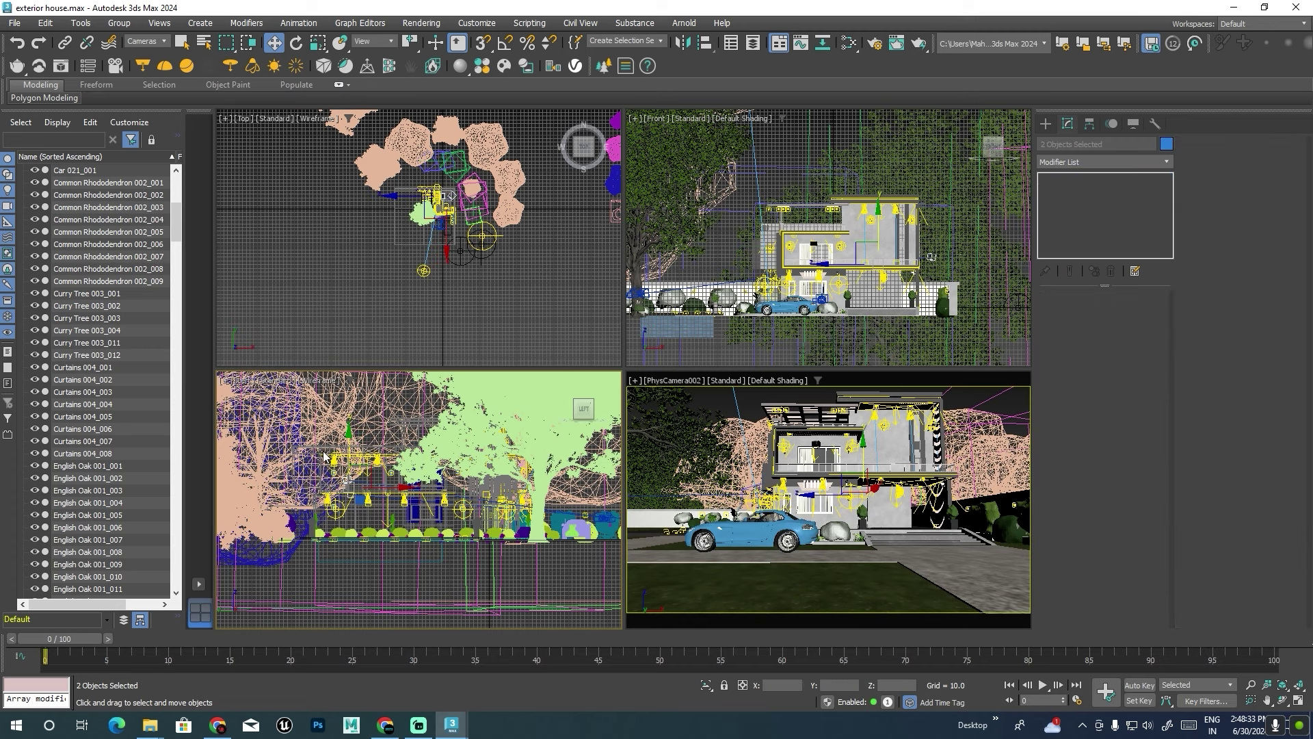
pyautogui.moveTo(349, 443); pyautogui.dragTo(349, 478)
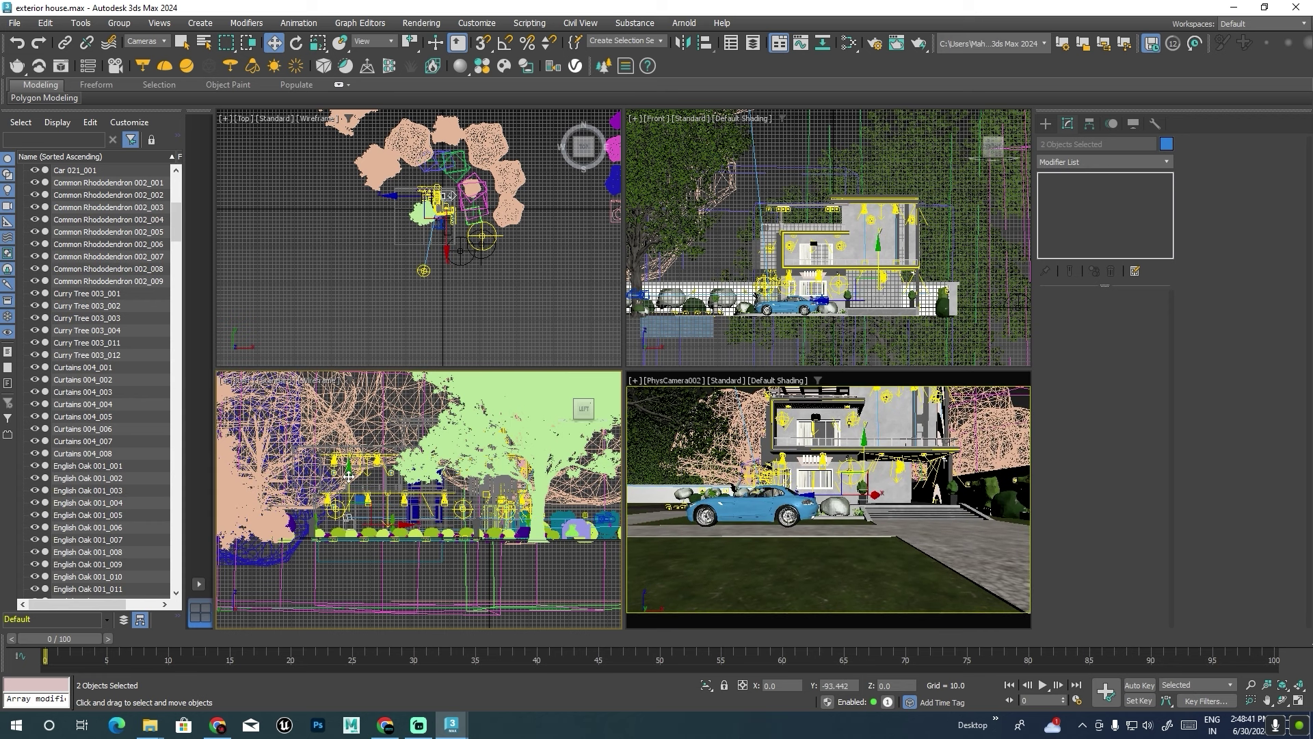
# Select PhysCamera002, lower it slightly in the side view and adjust its framing.
pyautogui.click(604, 518)
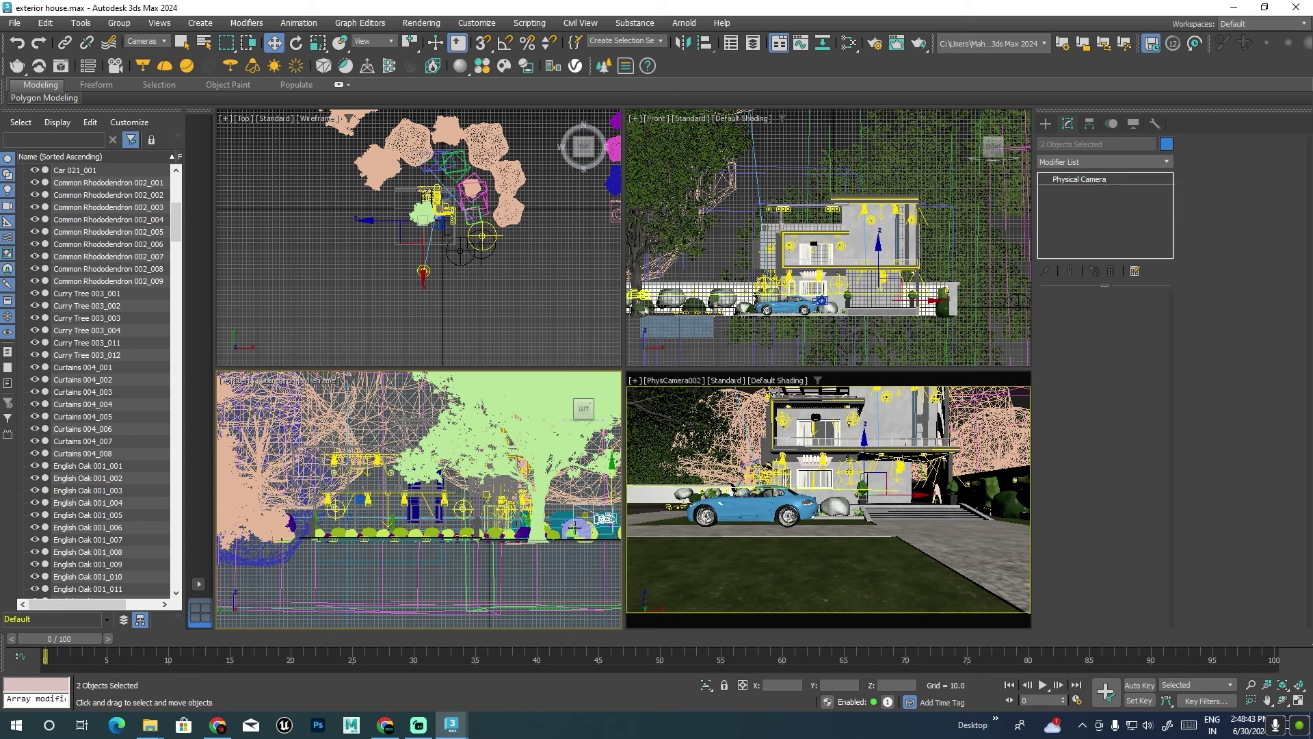
pyautogui.scroll(-2, 517, 498)
pyautogui.scroll(-1, 471, 507)
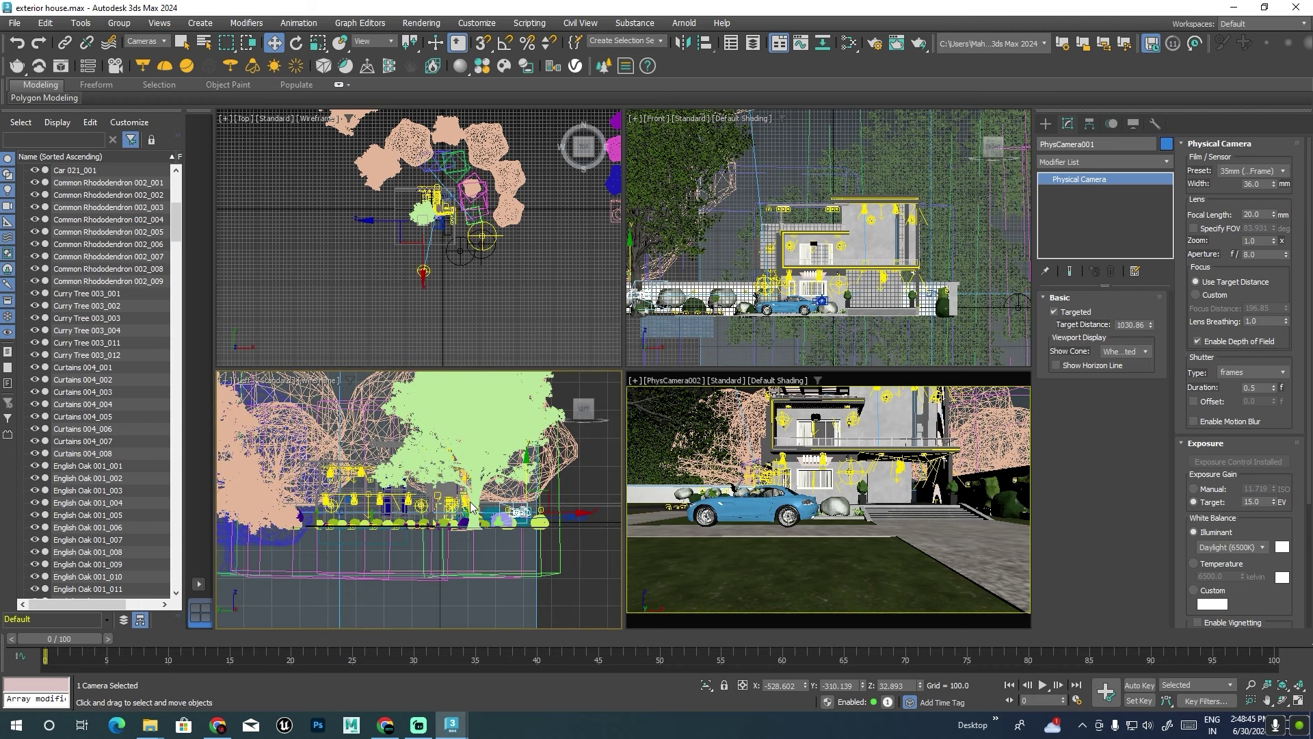
pyautogui.click(443, 226)
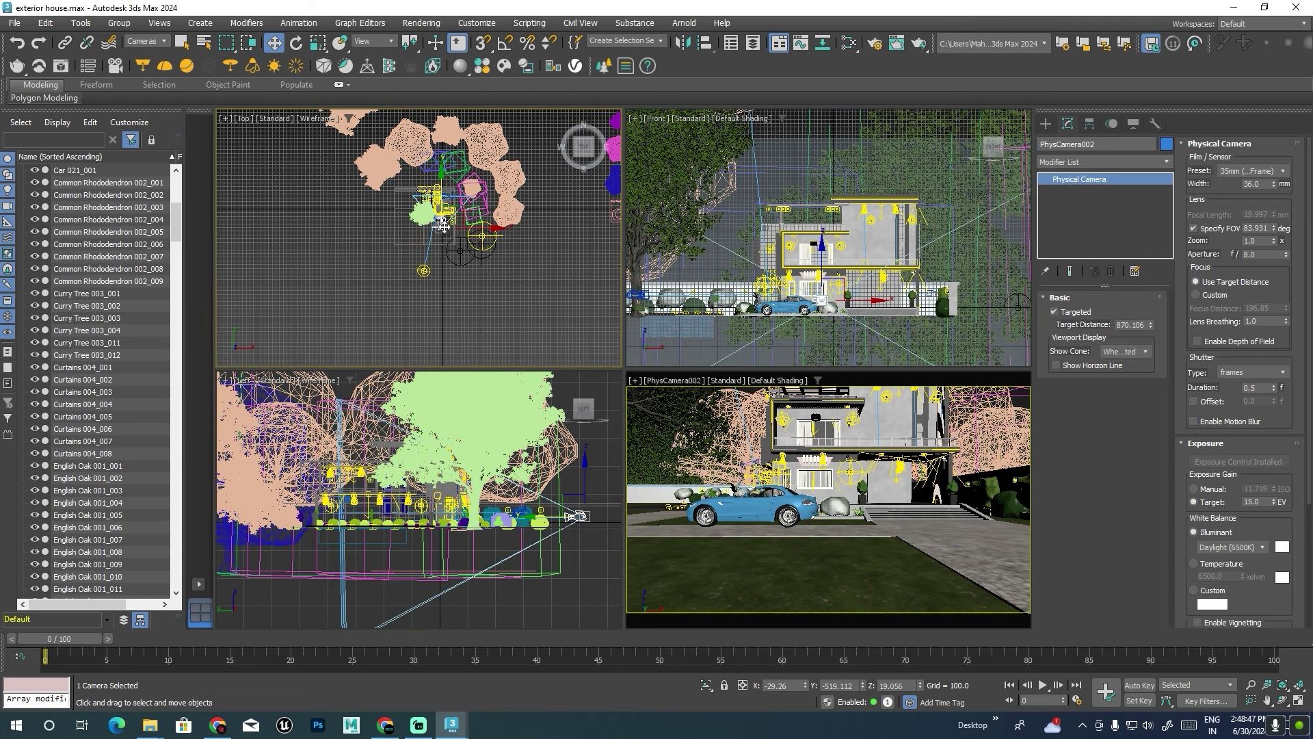
pyautogui.moveTo(480, 273); pyautogui.dragTo(467, 276, button='middle')
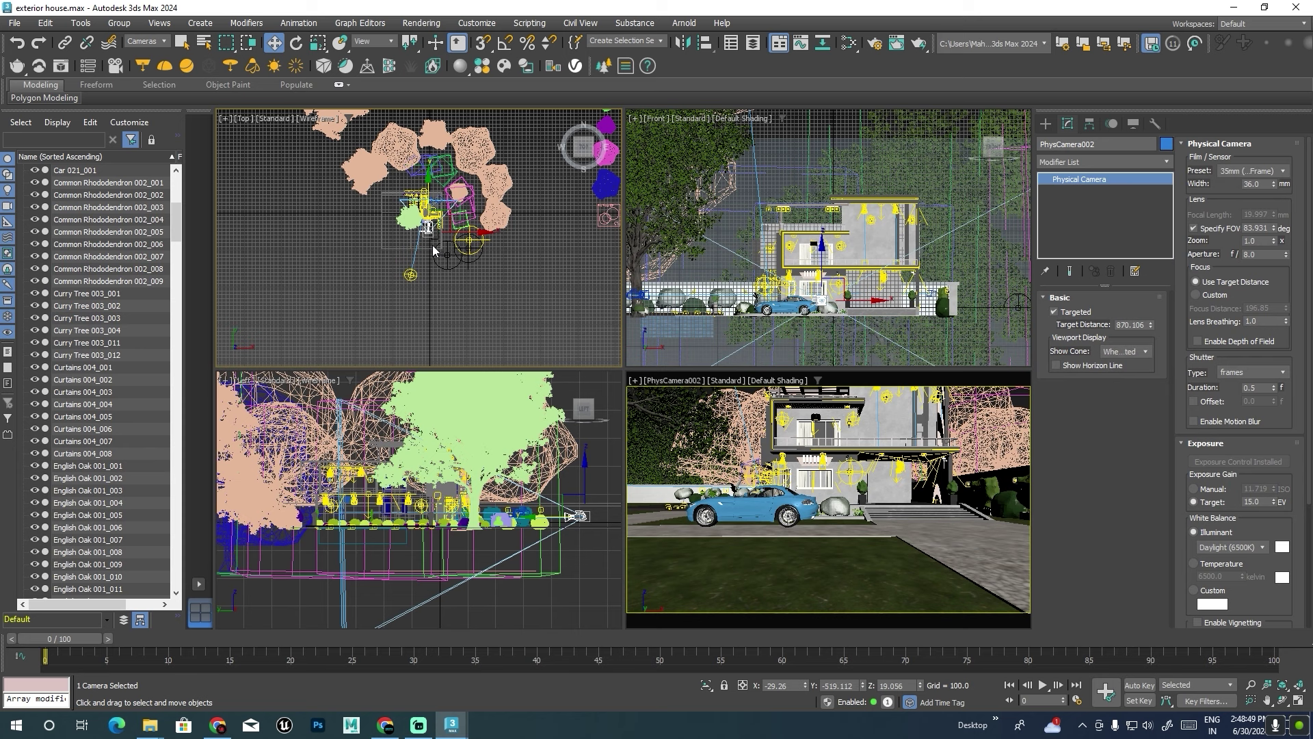
pyautogui.hotkey('alt', 'w')
pyautogui.hotkey('alt', 'w')
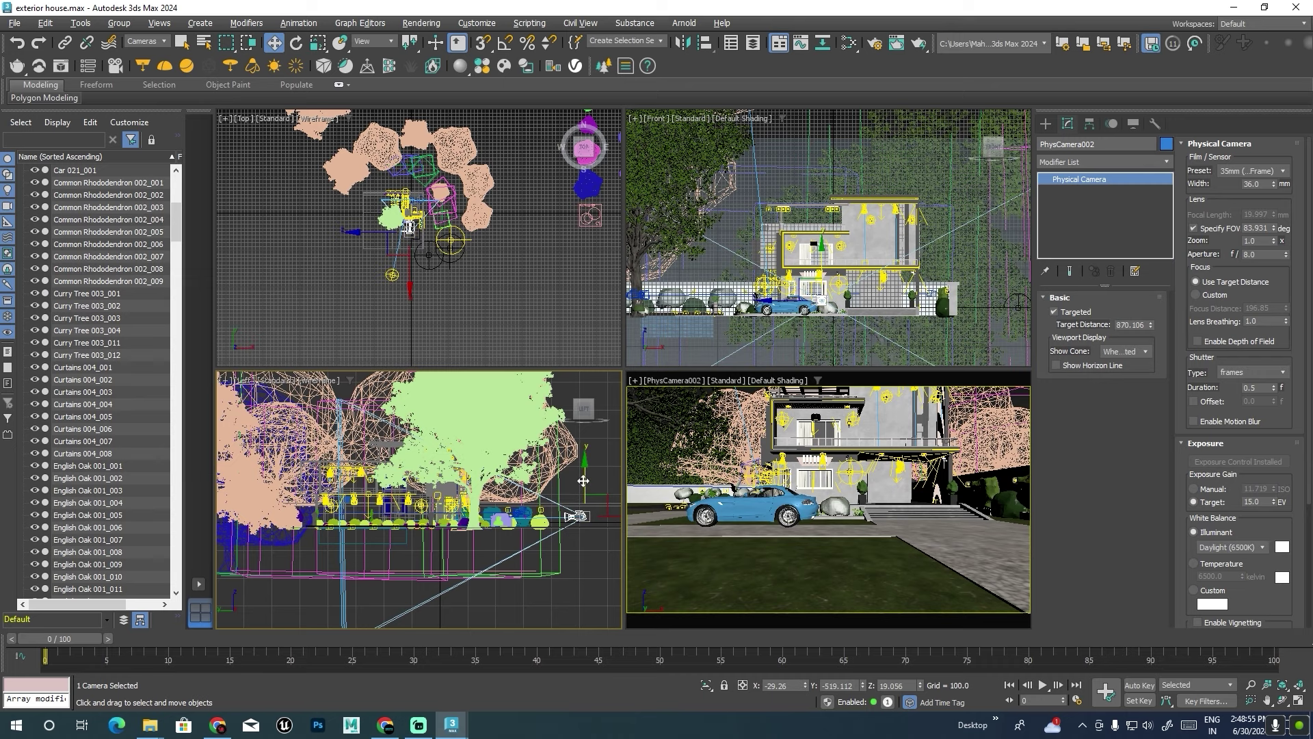
pyautogui.moveTo(582, 484); pyautogui.dragTo(583, 490)
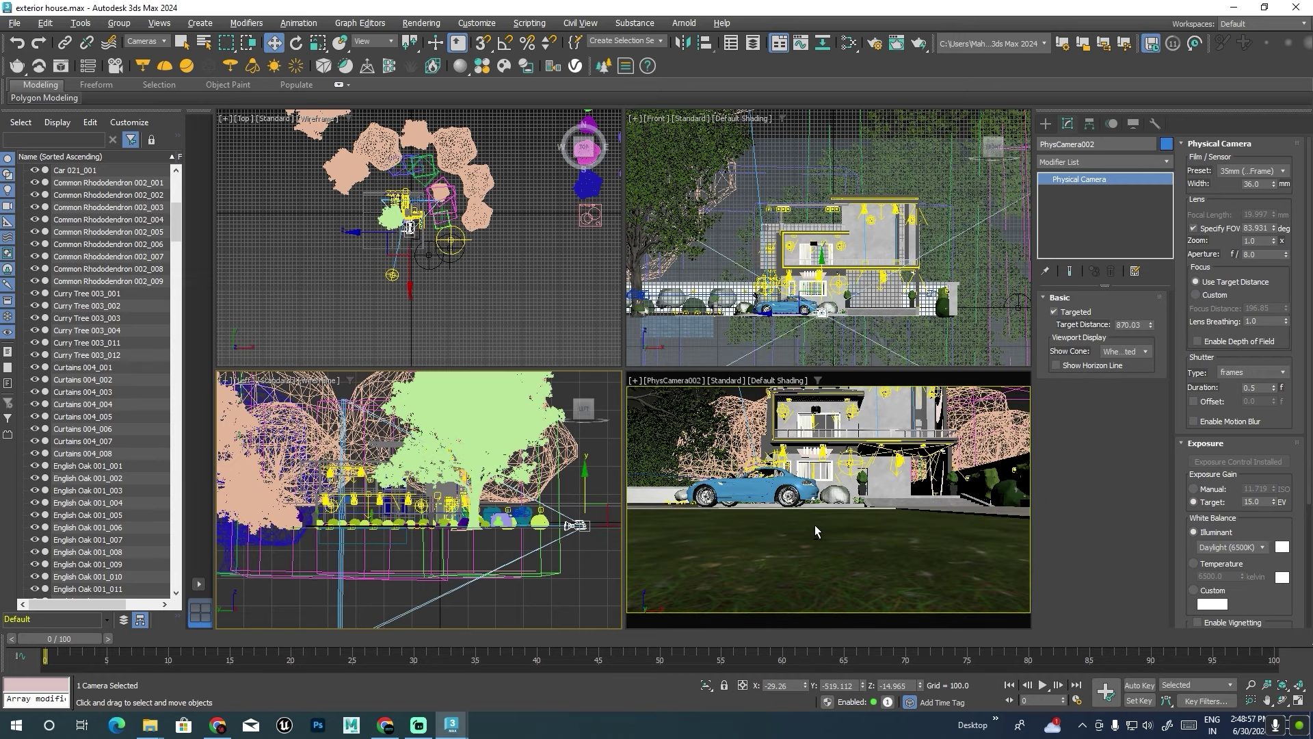
pyautogui.hotkey('alt', 'w')
pyautogui.moveTo(665, 417); pyautogui.dragTo(692, 422, button='middle')
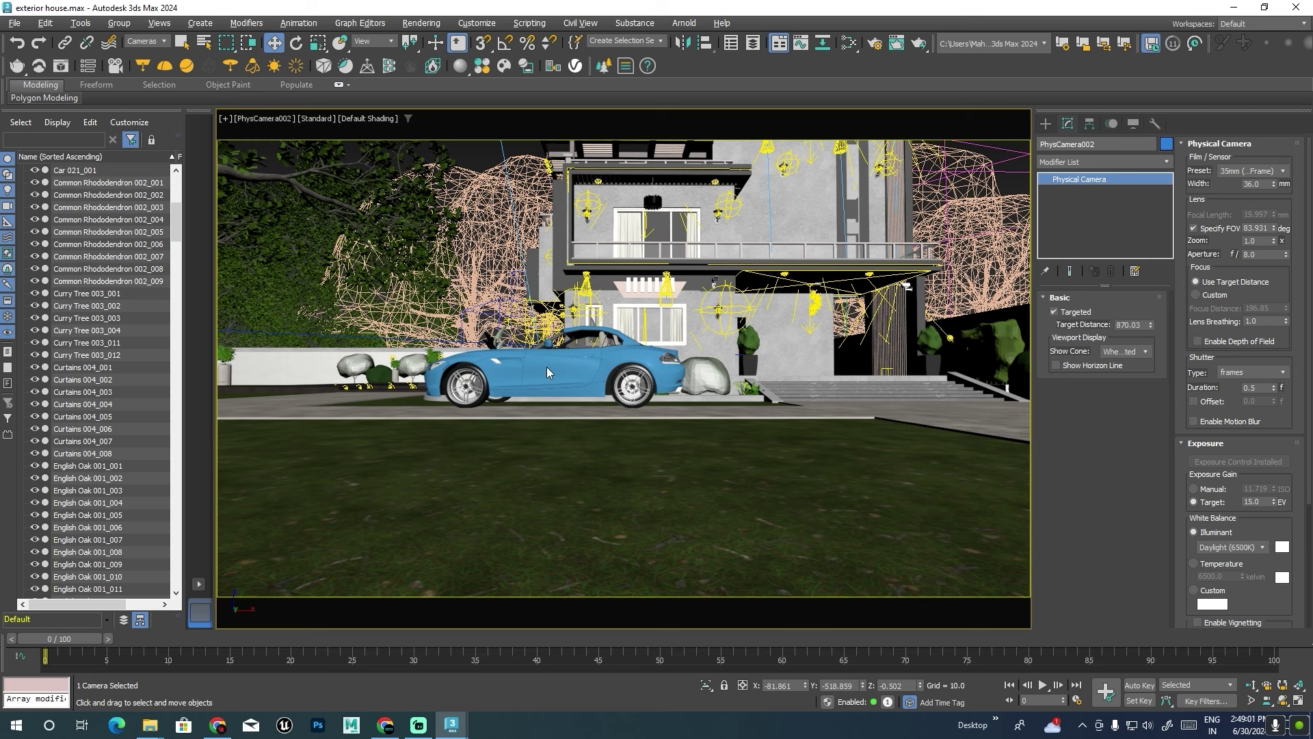
pyautogui.hotkey('alt', 'w')
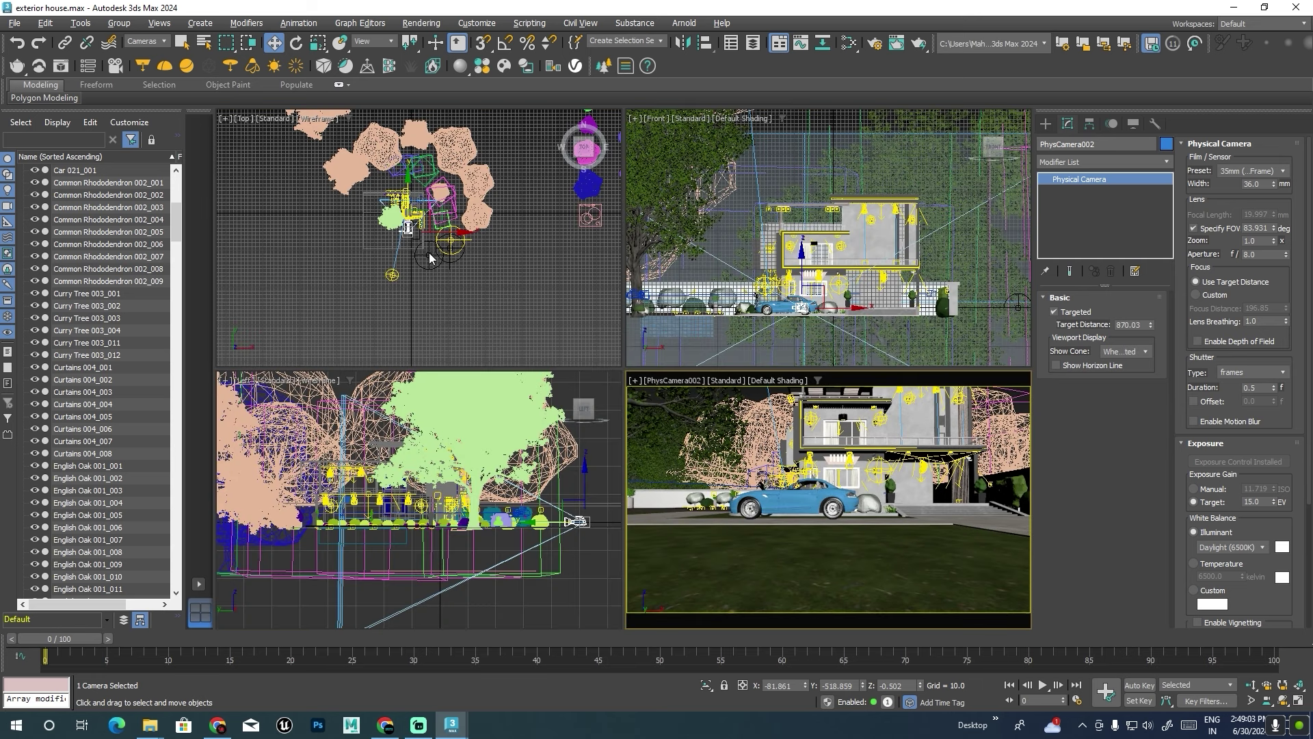
# Switch PhysCamera002 to focal length and test values, ending at 21.997 mm.
pyautogui.click(1194, 228)
pyautogui.click(1274, 214)
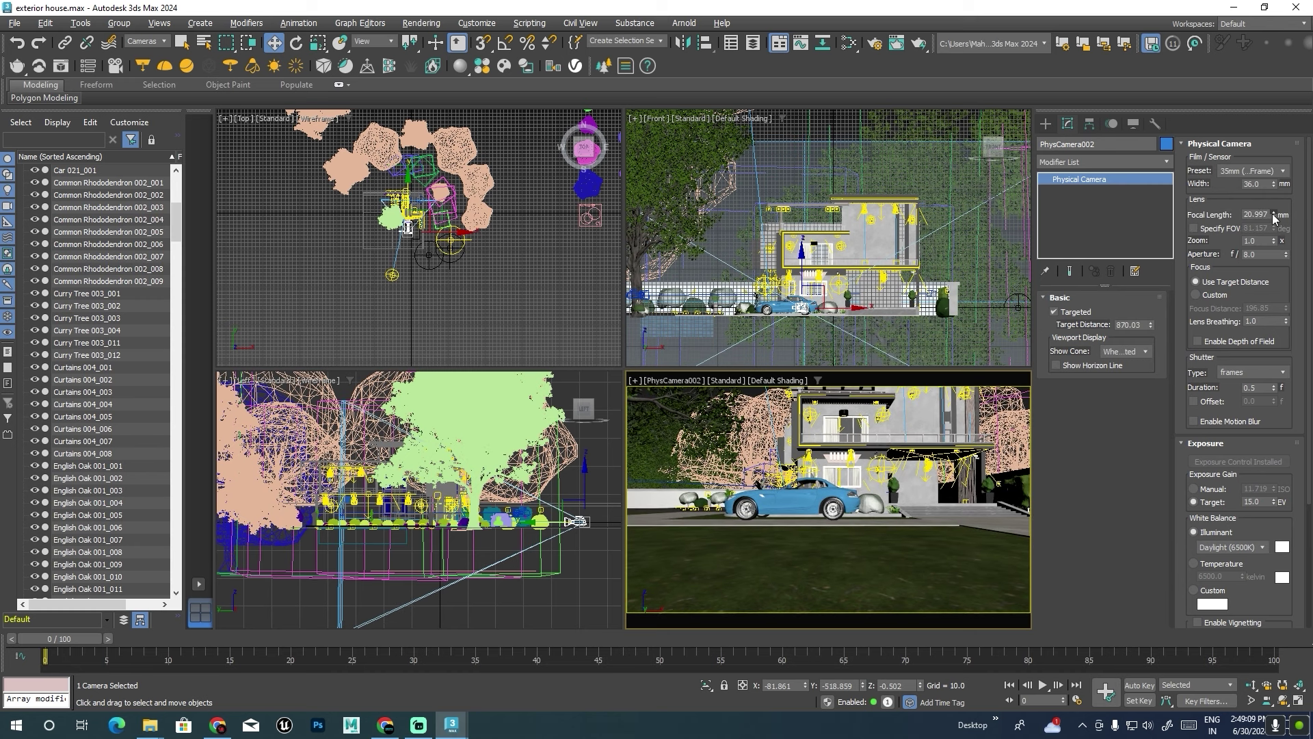
pyautogui.click(1274, 218)
pyautogui.click(1273, 217)
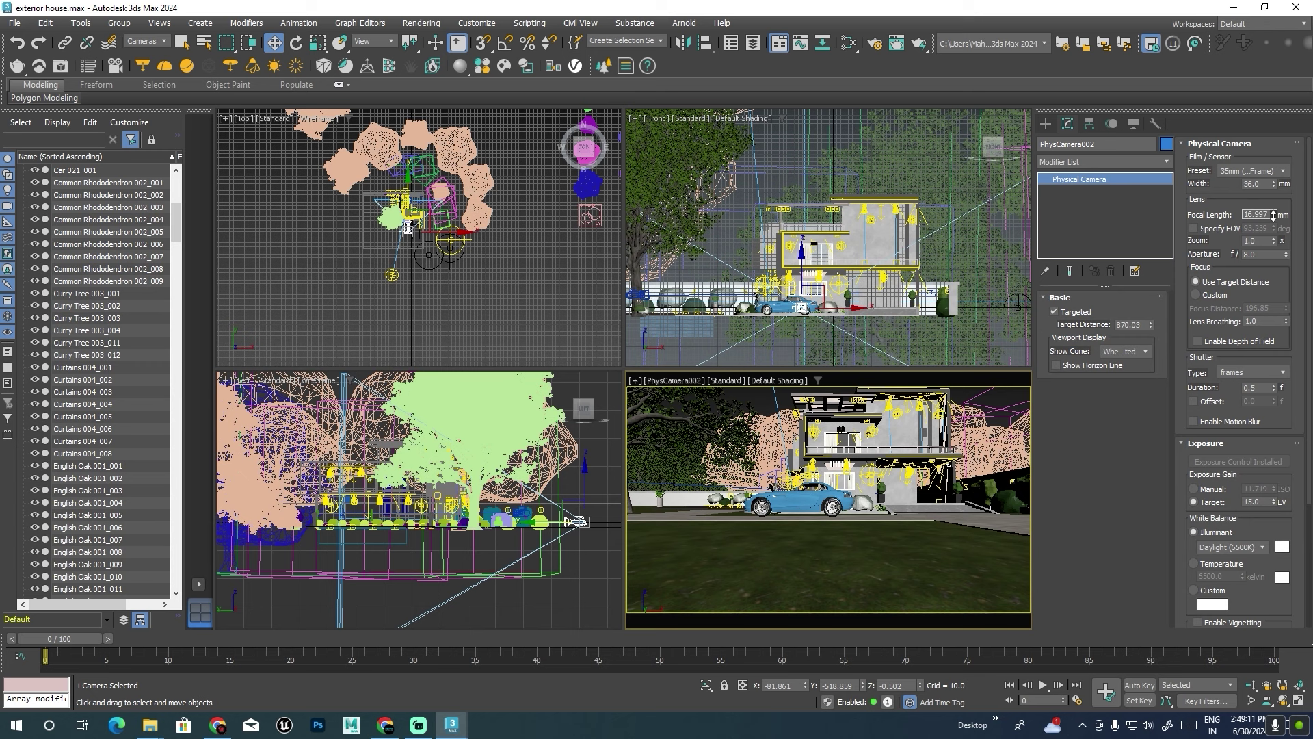
pyautogui.click(1274, 212)
pyautogui.click(1274, 212)
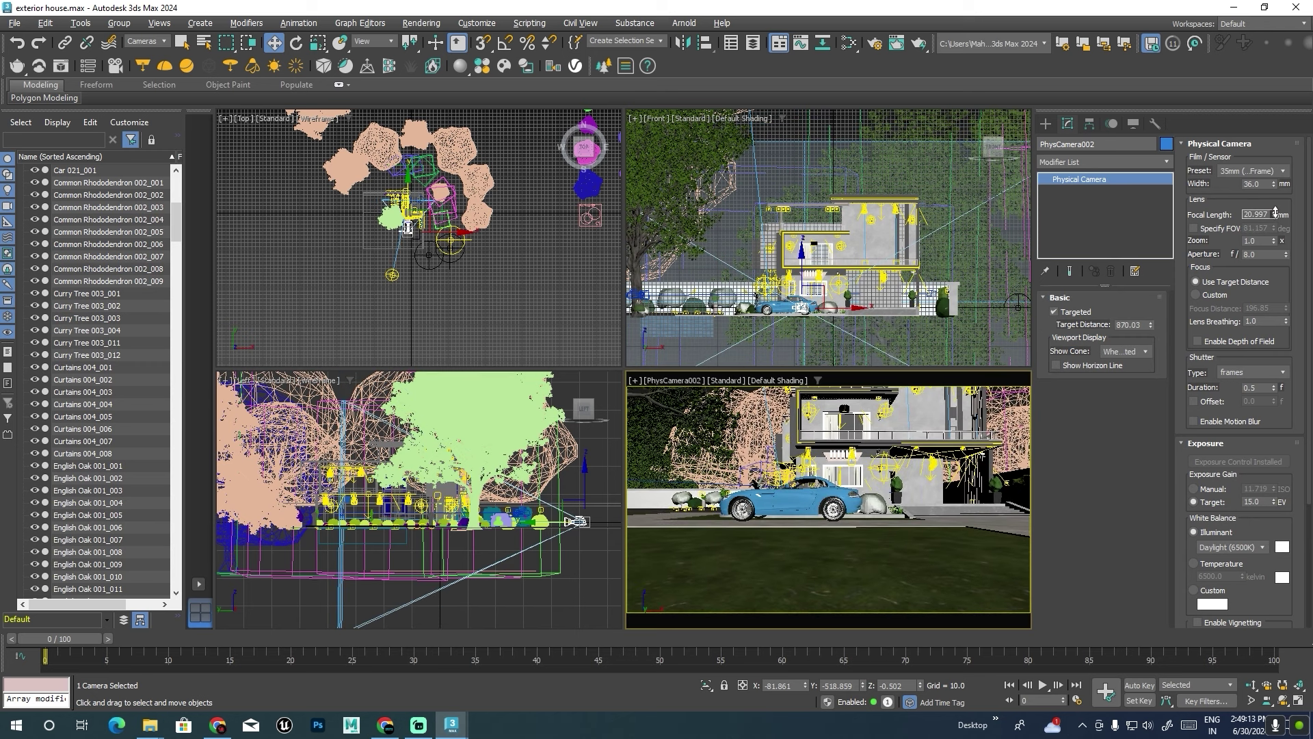
pyautogui.click(1276, 212)
pyautogui.click(1275, 212)
pyautogui.click(1276, 211)
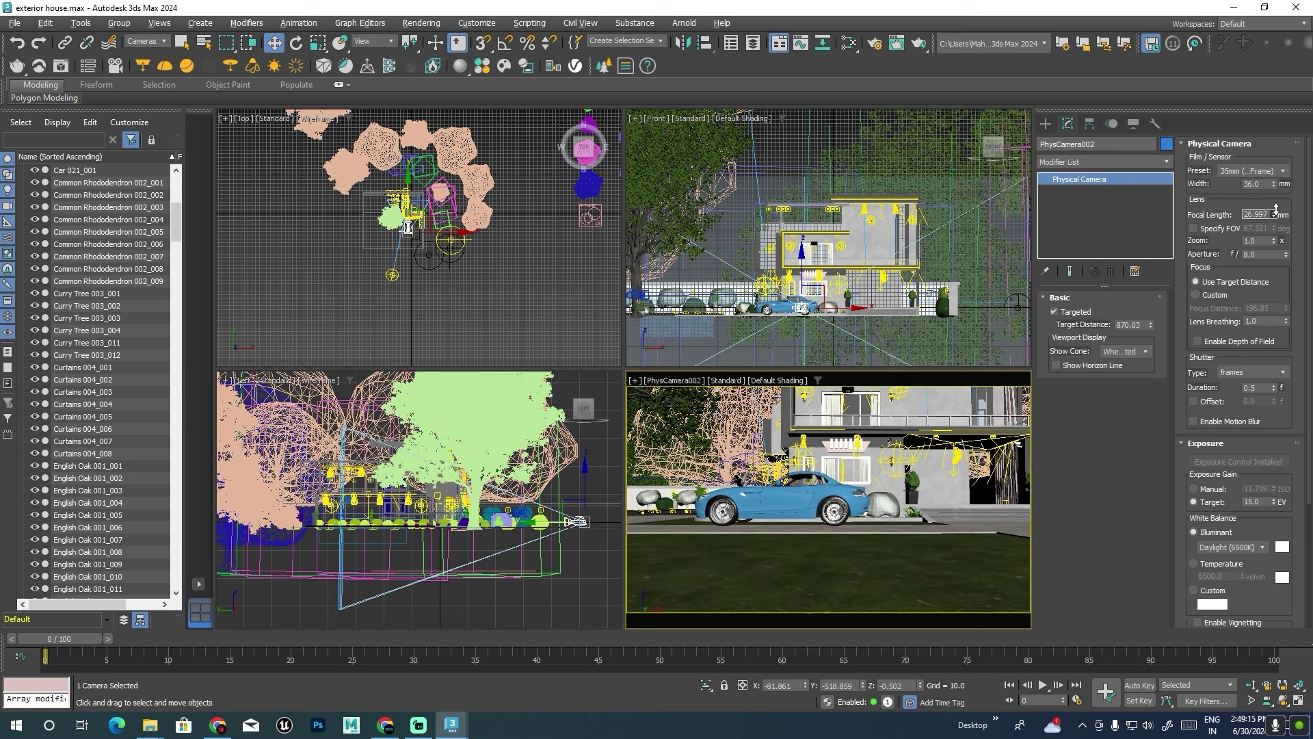
pyautogui.click(1277, 214)
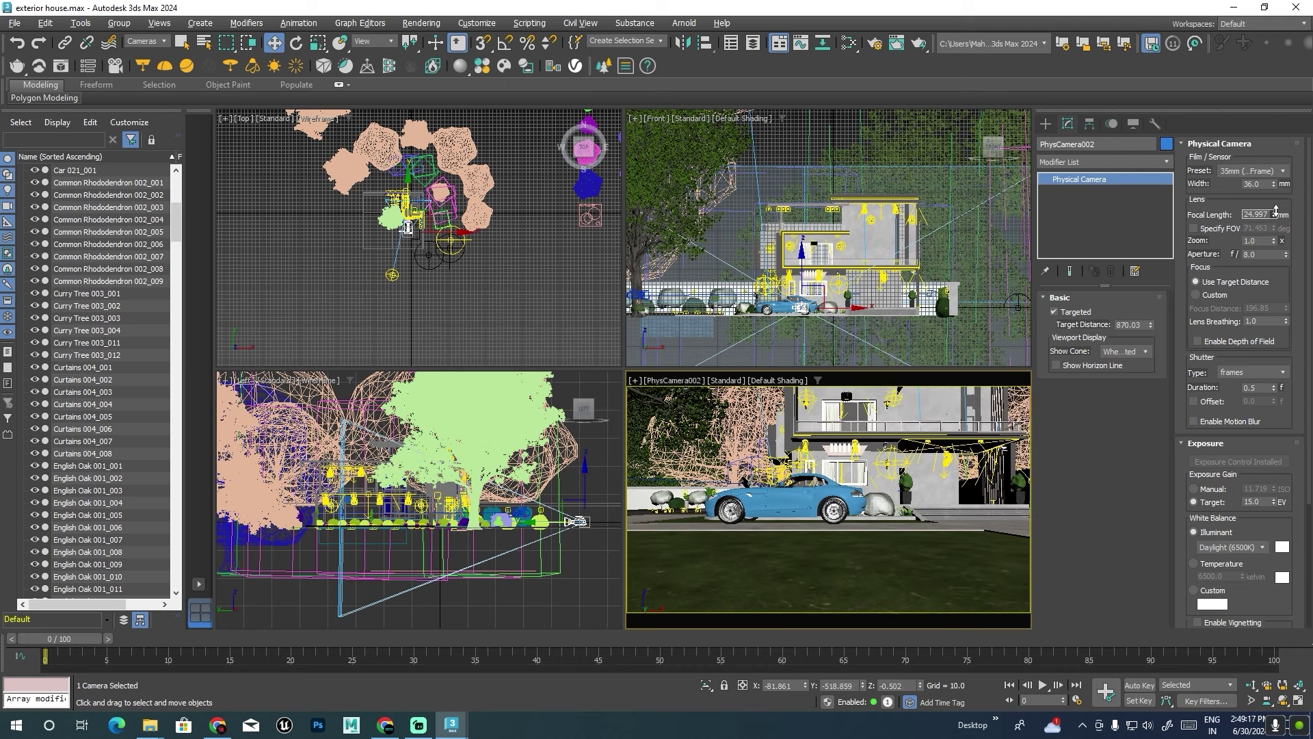
pyautogui.click(1277, 213)
pyautogui.click(1276, 214)
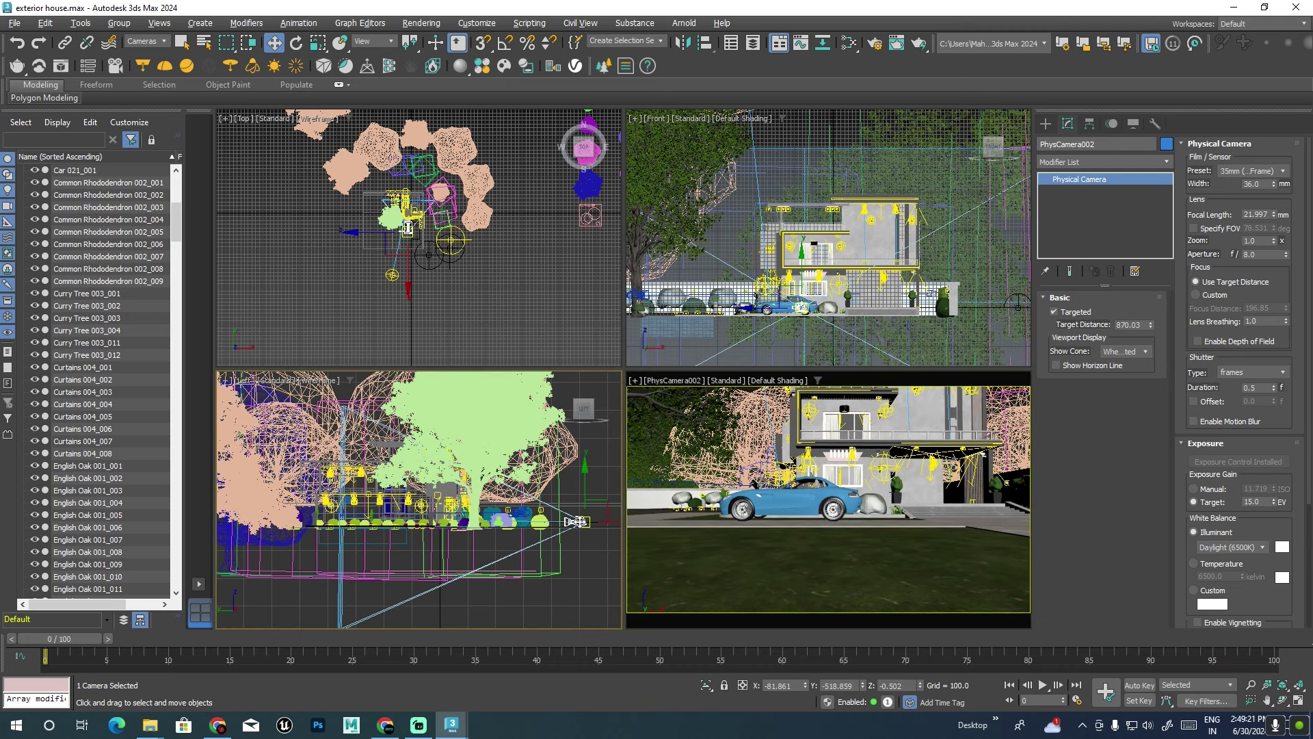
# Raise, then lower PhysCamera002 in the side view, checking the camera framing.
pyautogui.moveTo(585, 494); pyautogui.dragTo(585, 484)
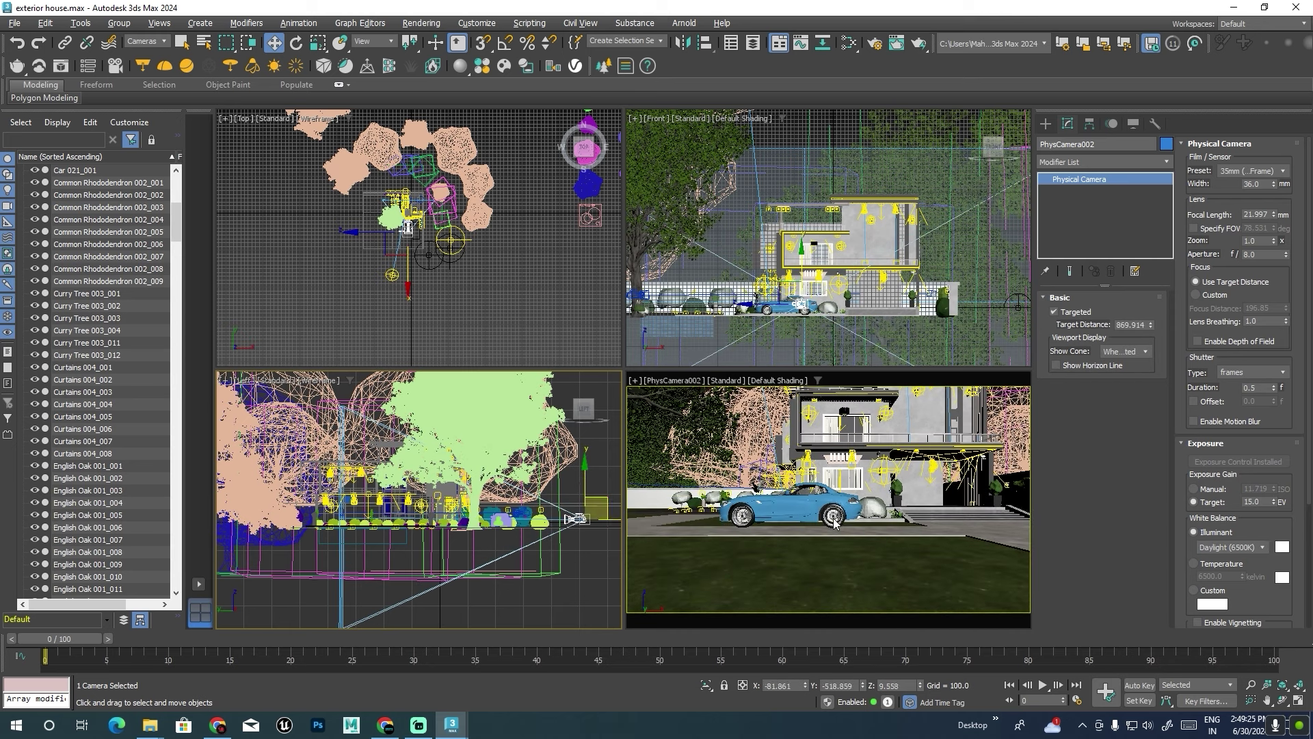
pyautogui.moveTo(834, 523); pyautogui.dragTo(832, 542, button='middle')
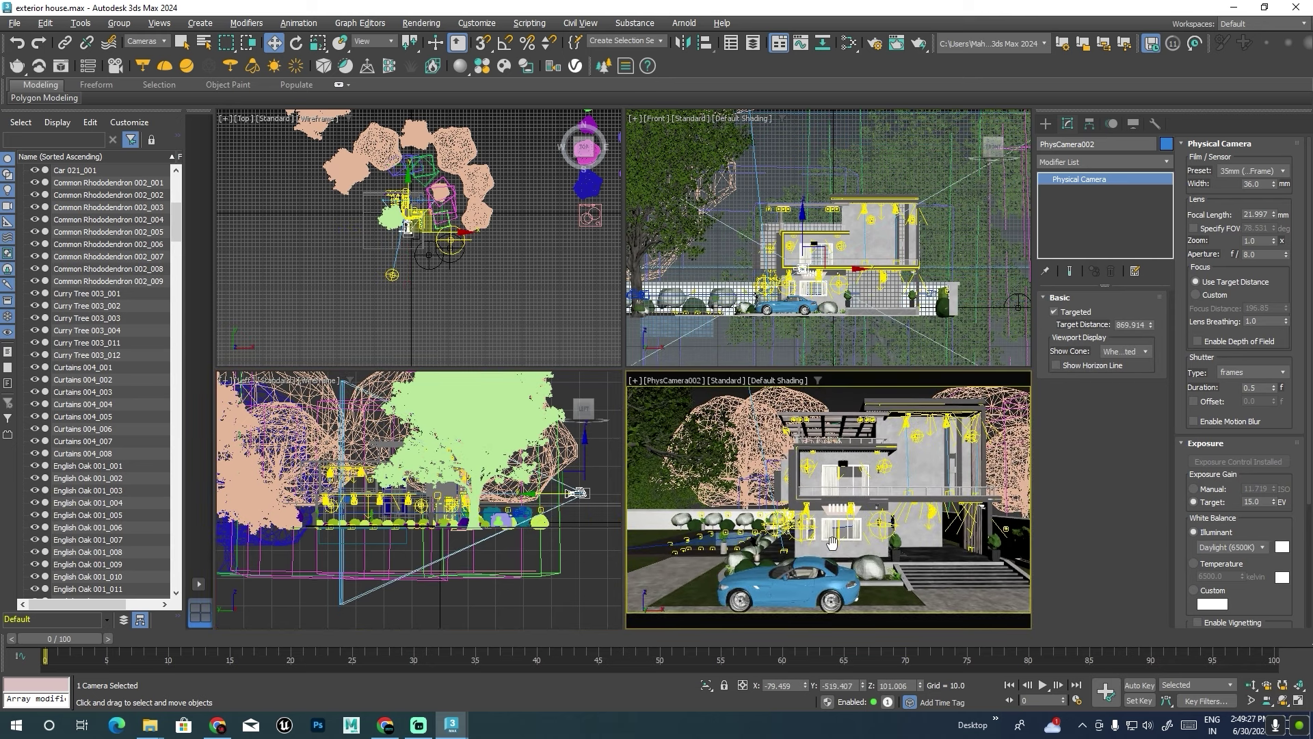
pyautogui.click(578, 494)
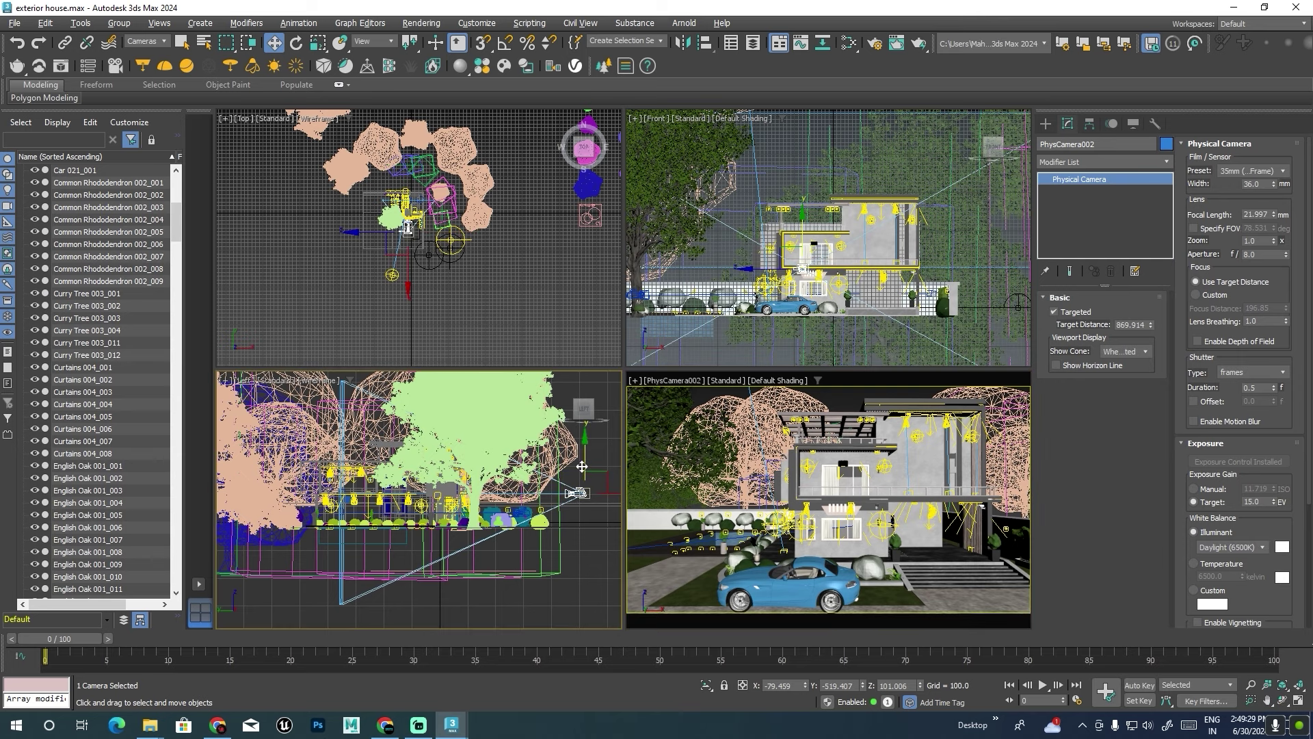
pyautogui.moveTo(582, 466); pyautogui.dragTo(582, 480)
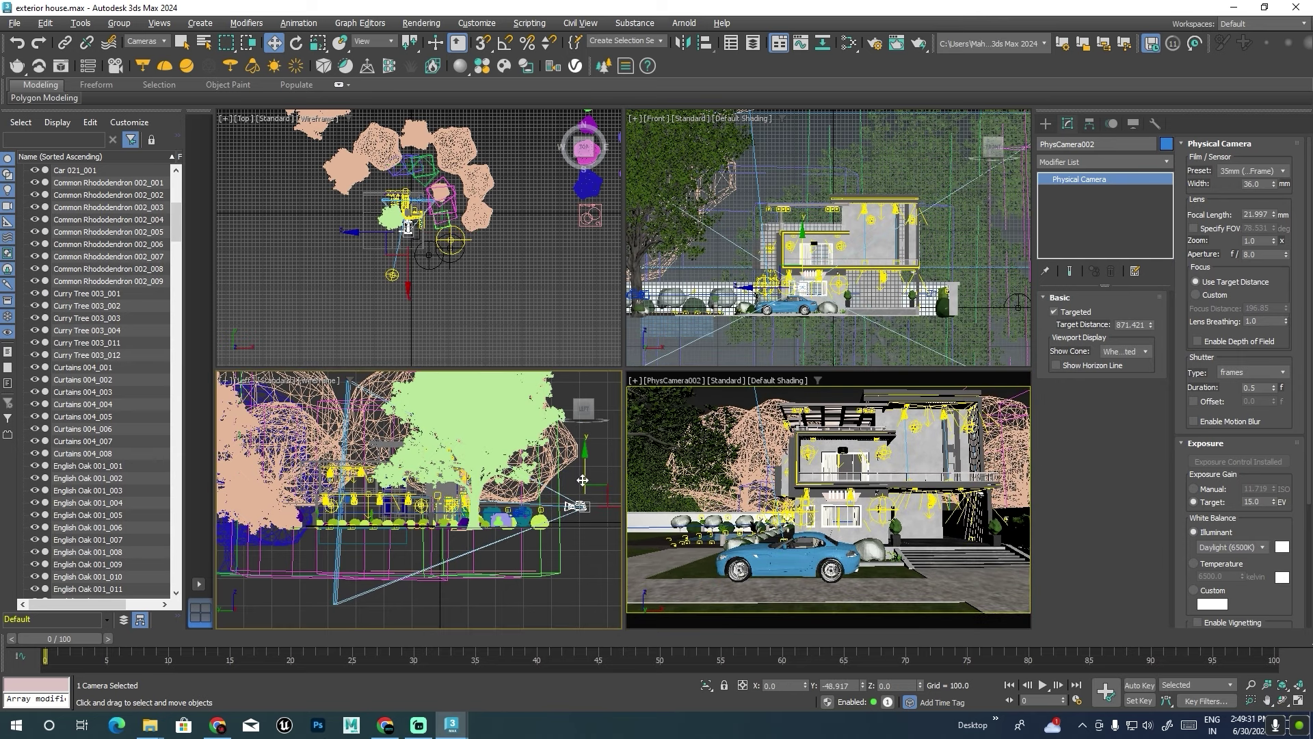
pyautogui.hotkey('alt', 'w')
pyautogui.moveTo(709, 441); pyautogui.dragTo(709, 449, button='middle')
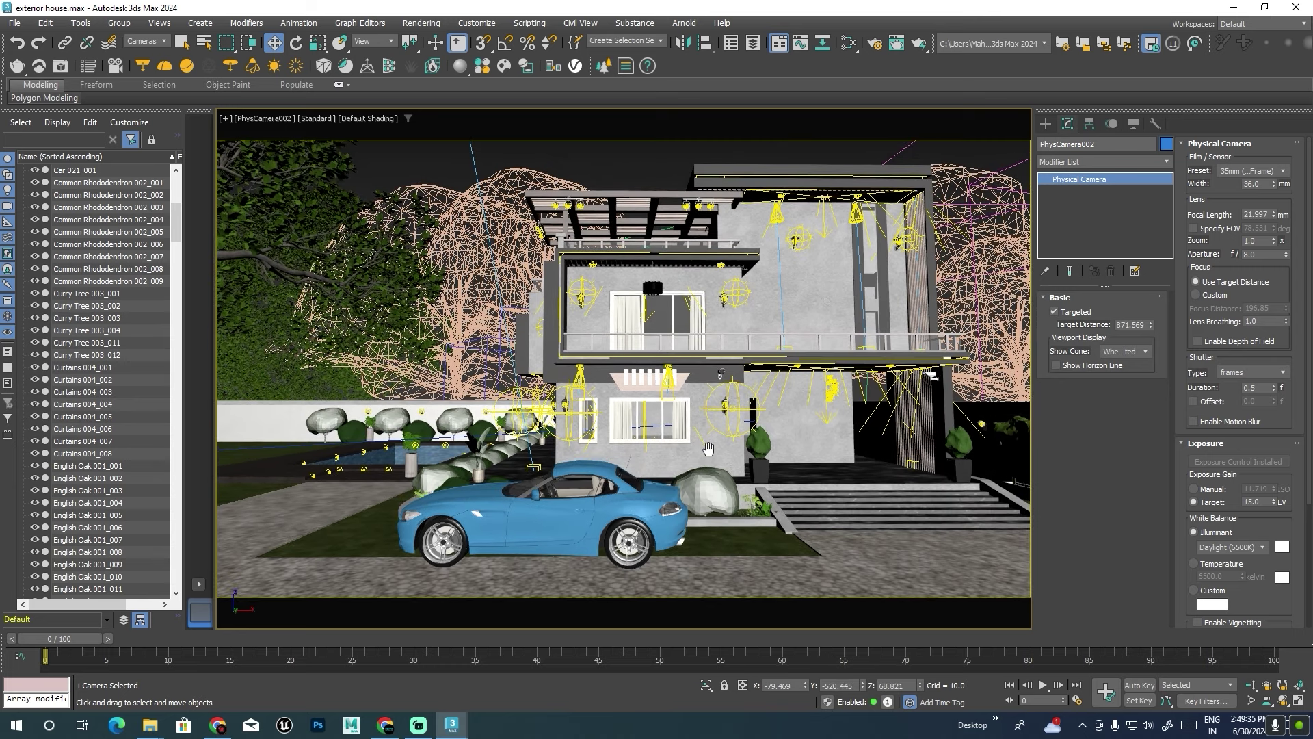
pyautogui.hotkey('alt', 'w')
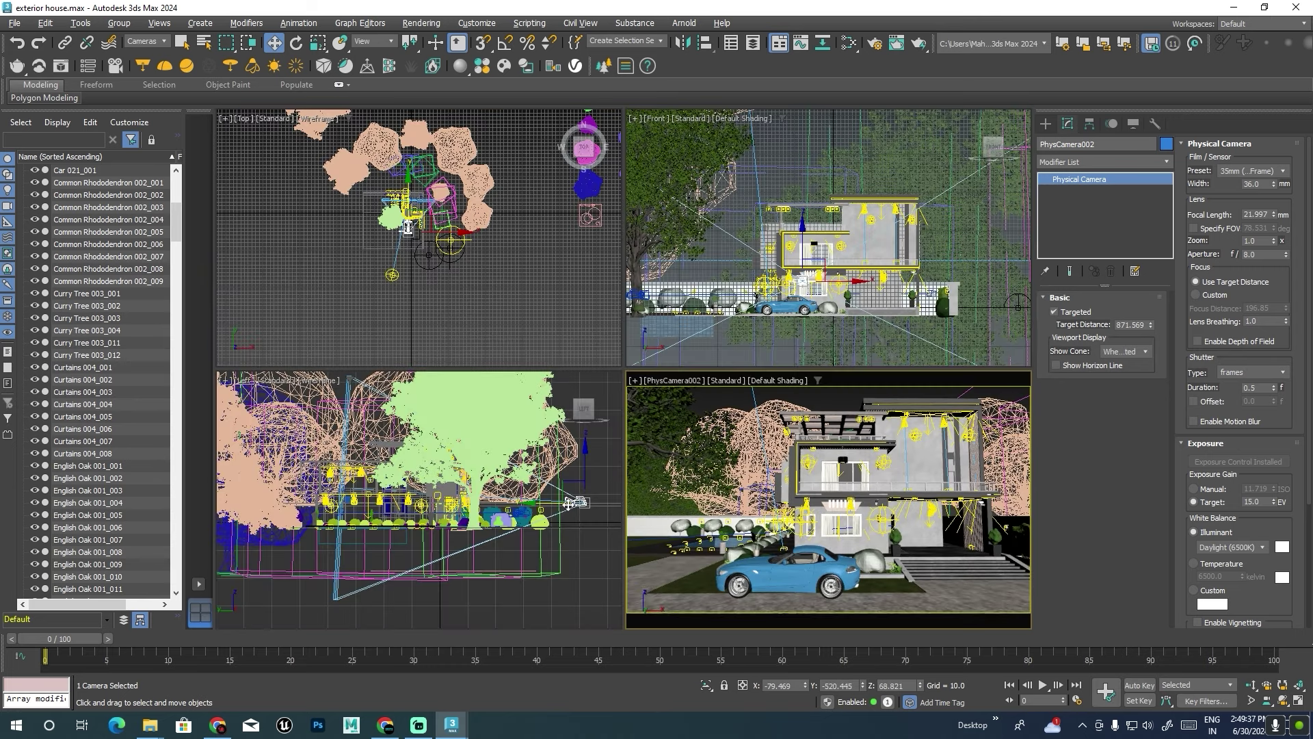
pyautogui.moveTo(582, 480); pyautogui.dragTo(582, 483)
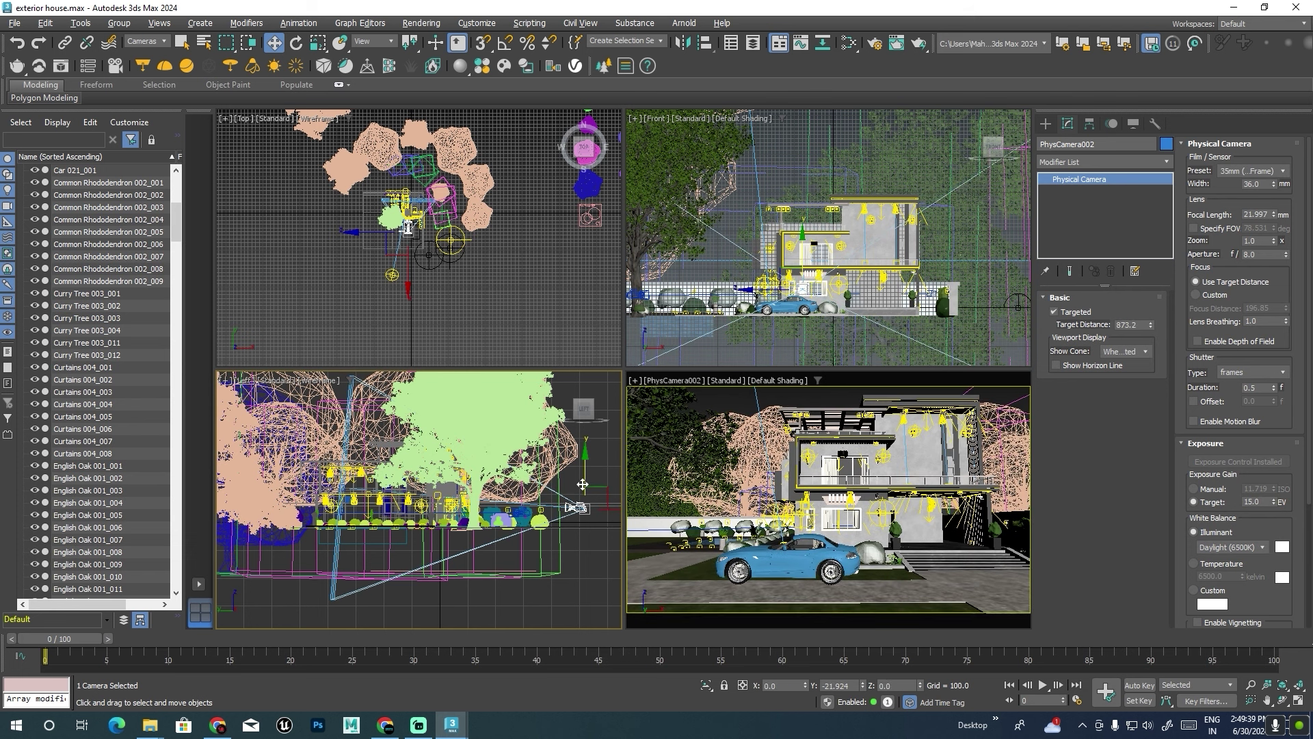
# Widen PhysCamera002 to 19.997 mm focal length and pan to frame the house.
pyautogui.click(1275, 213)
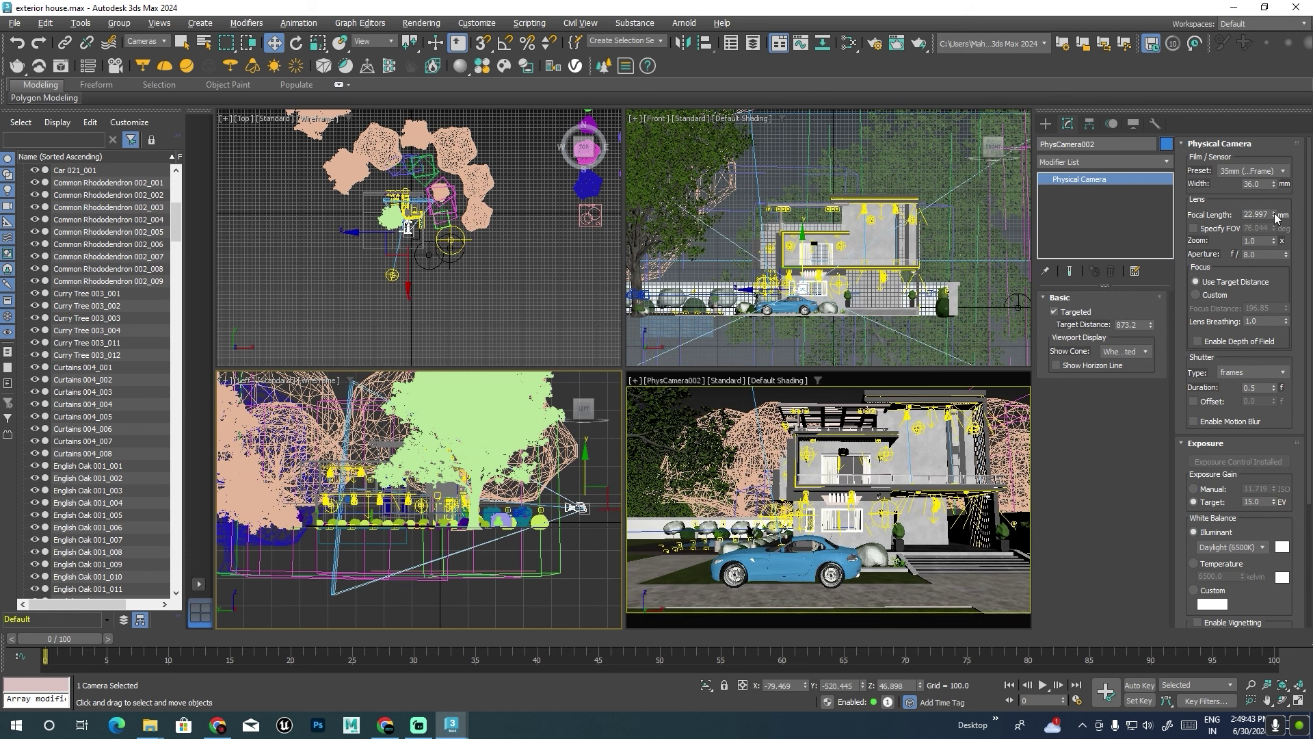
pyautogui.click(1275, 214)
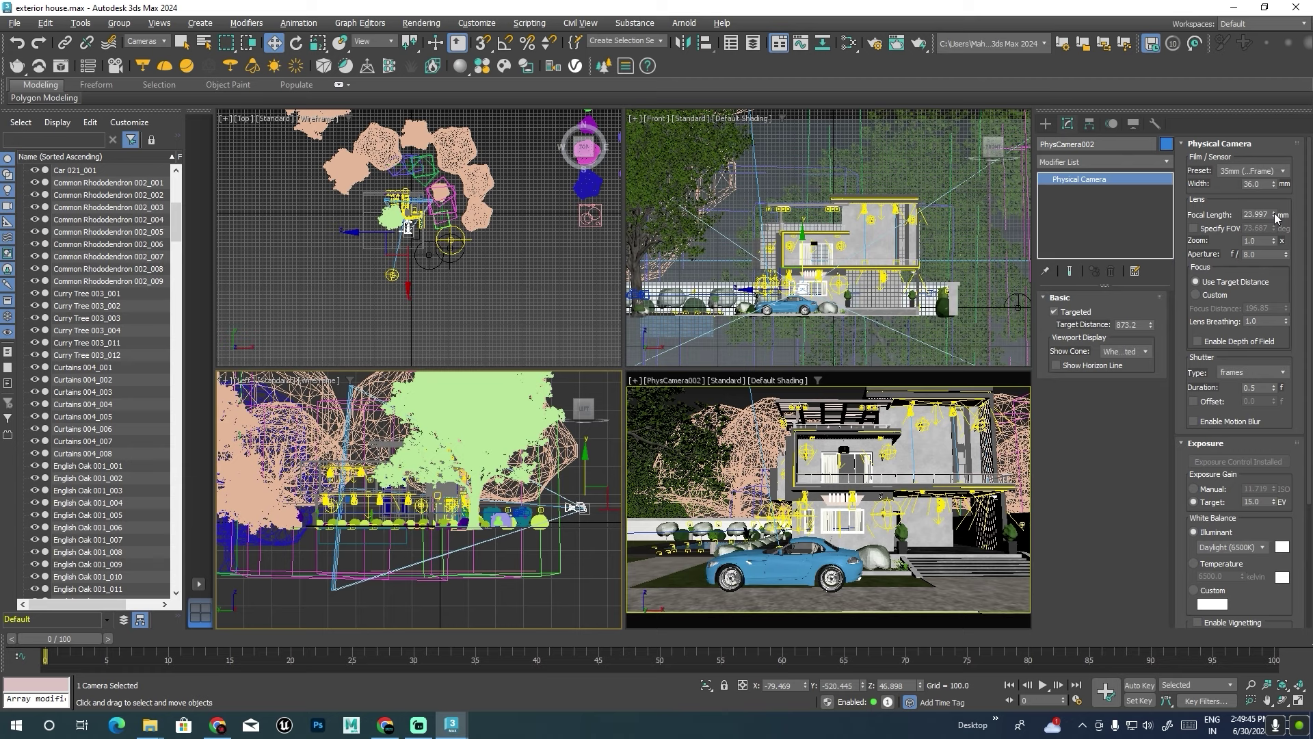
pyautogui.hotkey('alt', 'w')
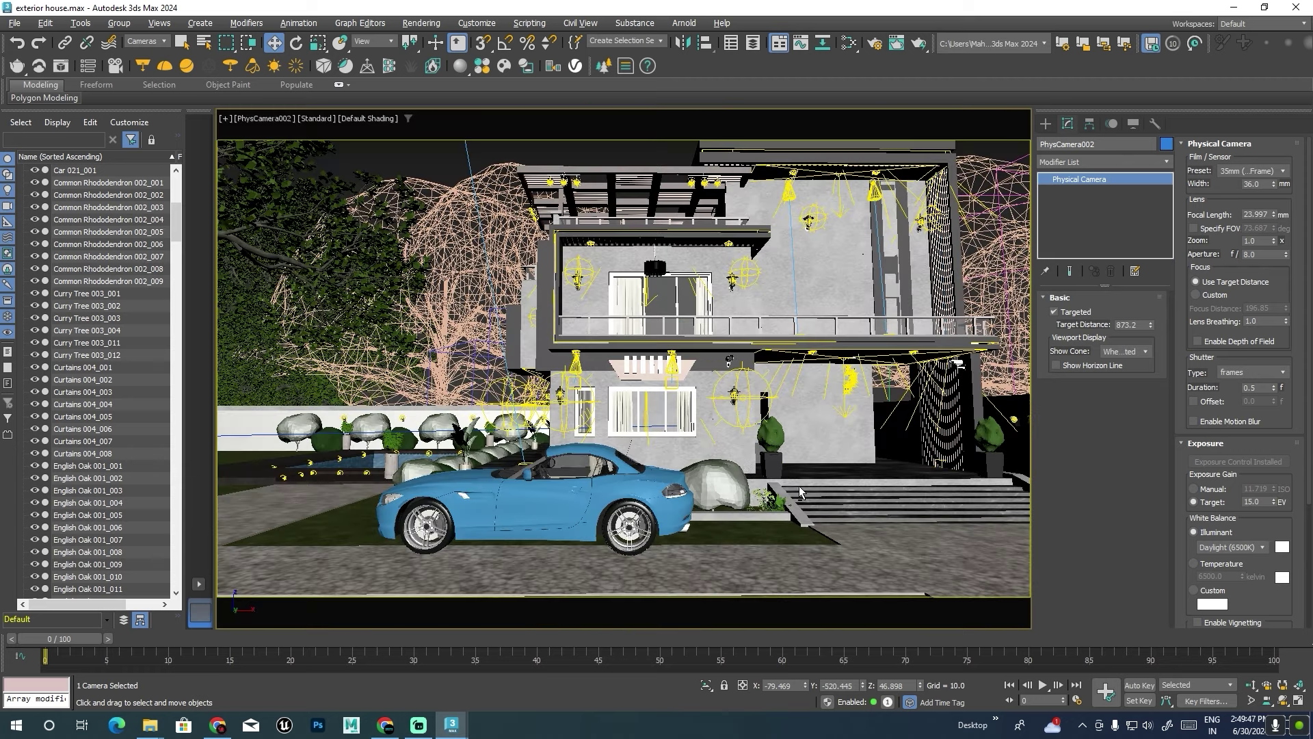
pyautogui.moveTo(767, 424); pyautogui.dragTo(759, 428, button='middle')
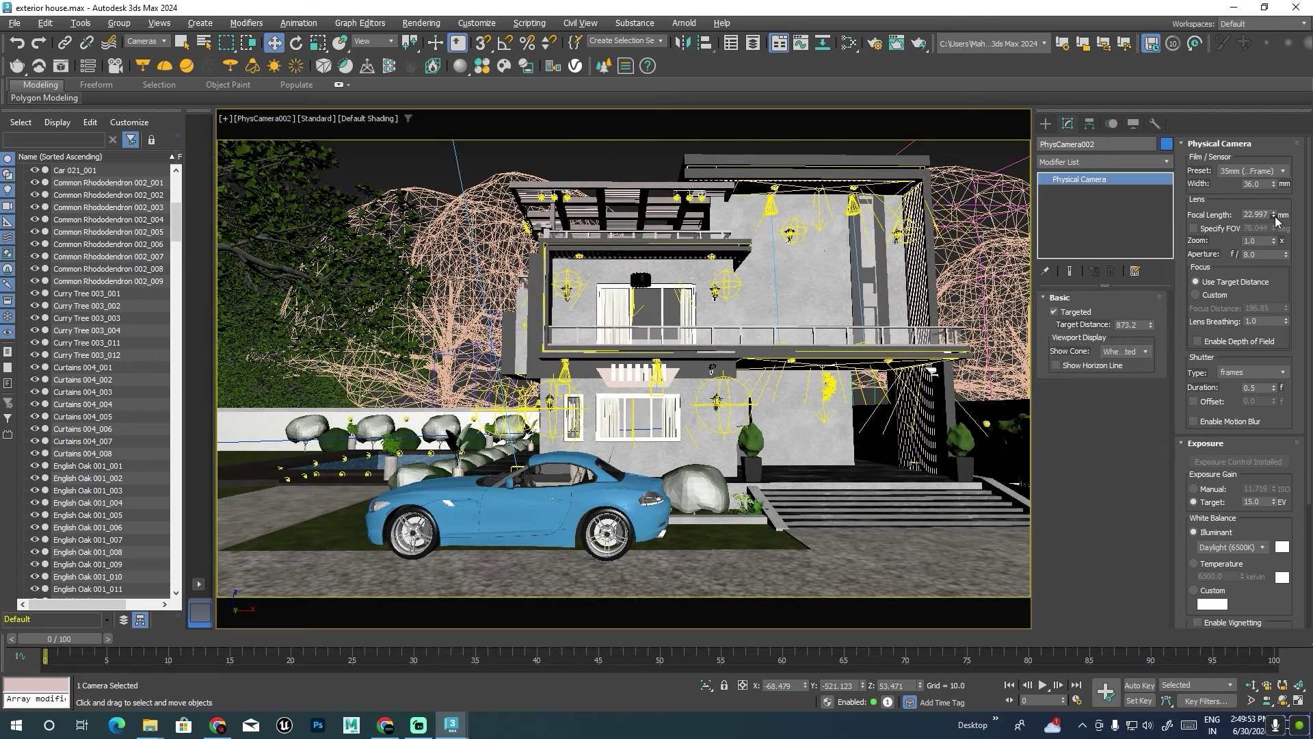
pyautogui.moveTo(1273, 217); pyautogui.dragTo(1274, 260)
pyautogui.moveTo(816, 365); pyautogui.dragTo(791, 345, button='middle')
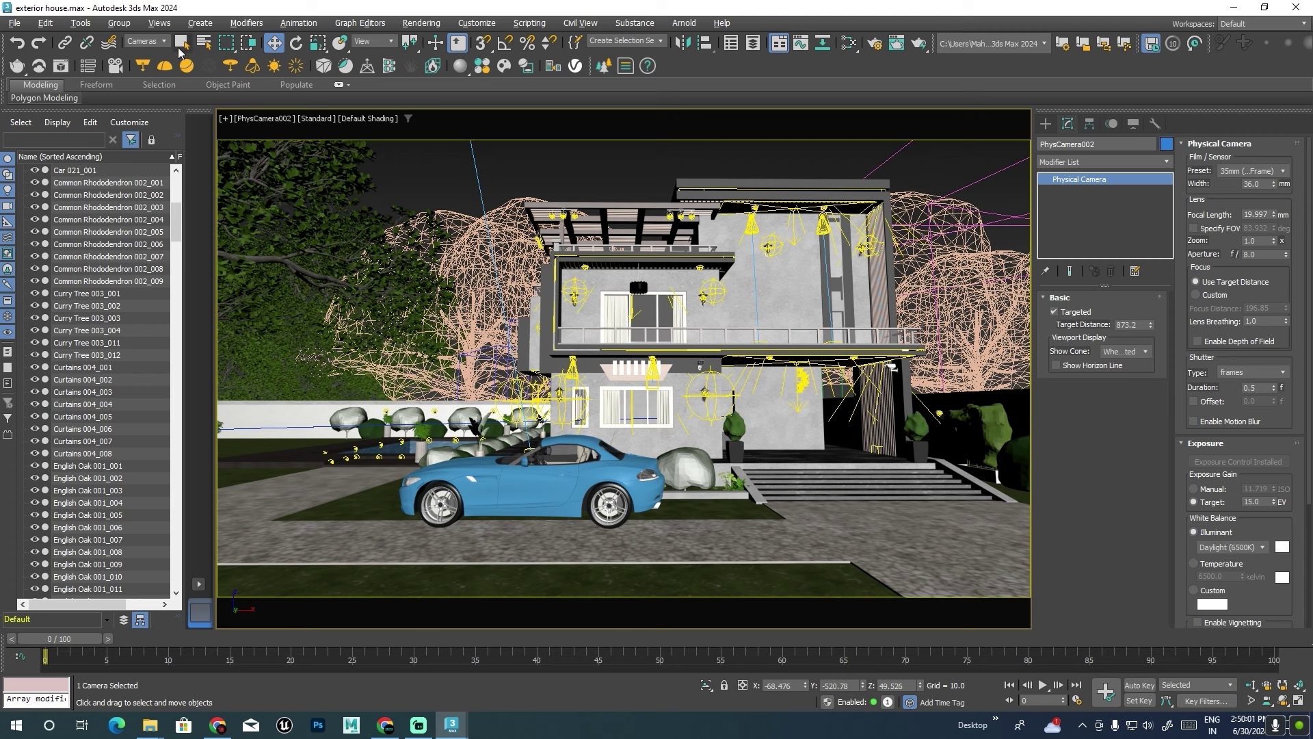
# With the selection filter on All, clone Curry Tree 003_004 leftward as 3 copies.
pyautogui.click(146, 41)
pyautogui.click(137, 55)
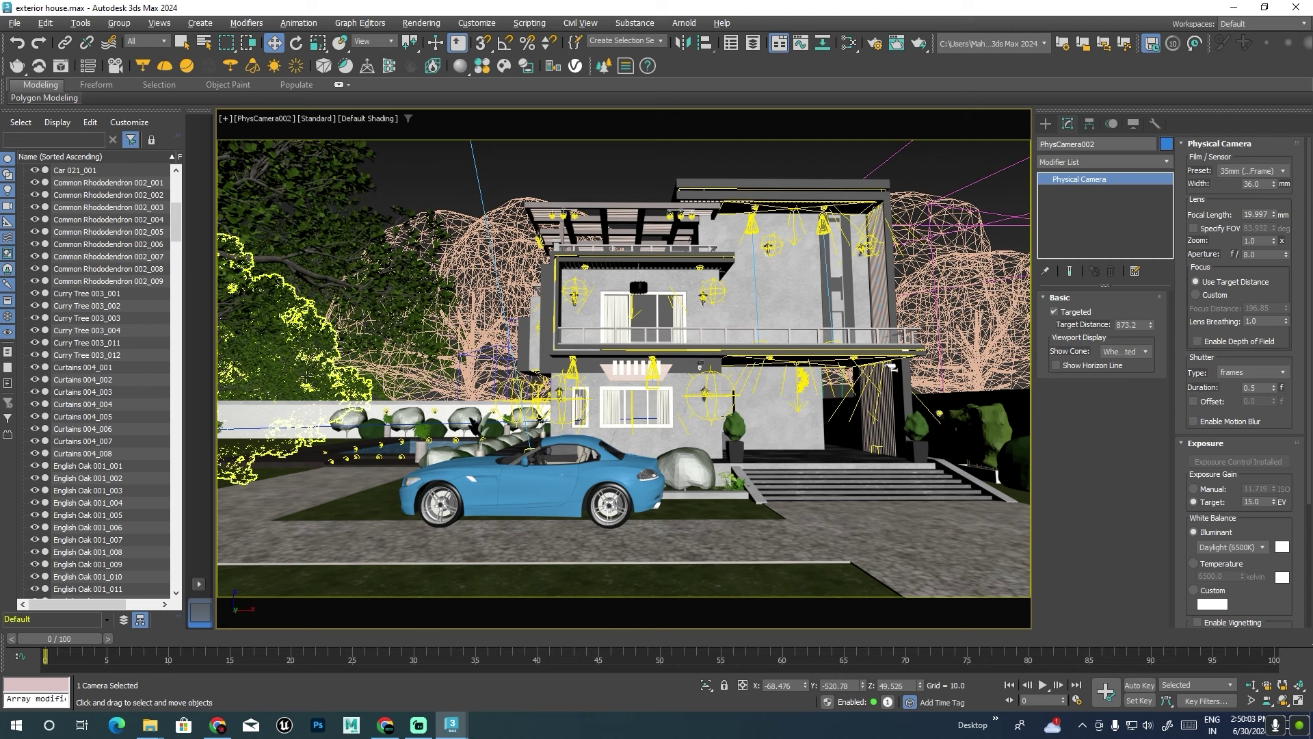
pyautogui.click(372, 437)
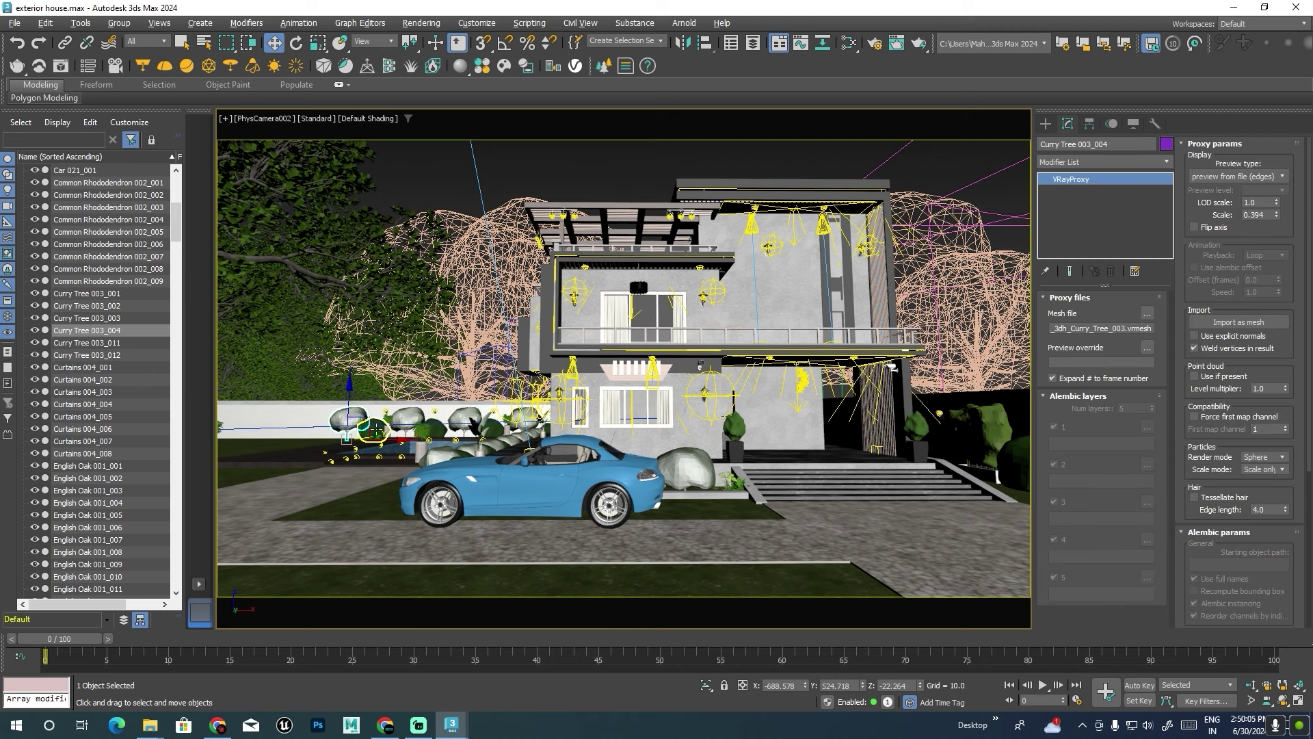
pyautogui.keyDown('ctrl'); pyautogui.click(380, 429); pyautogui.keyUp('ctrl')
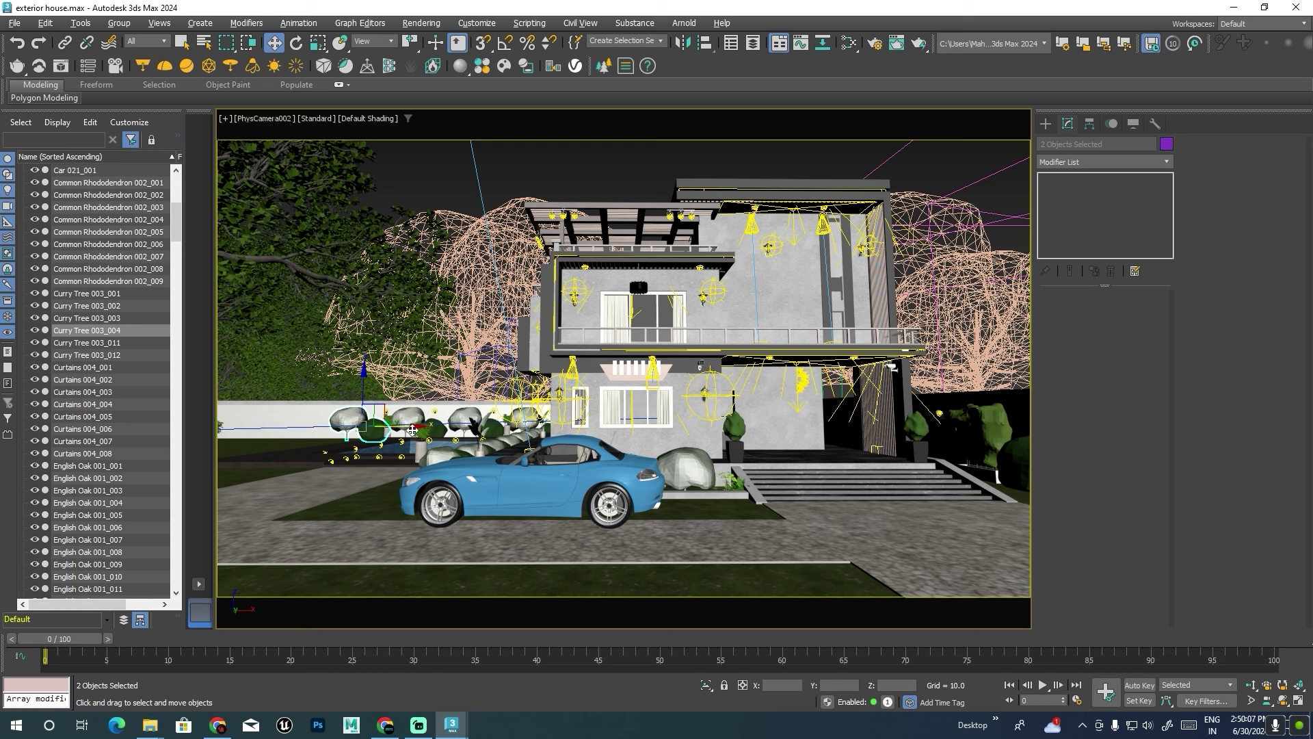
pyautogui.moveTo(397, 433); pyautogui.dragTo(352, 429)
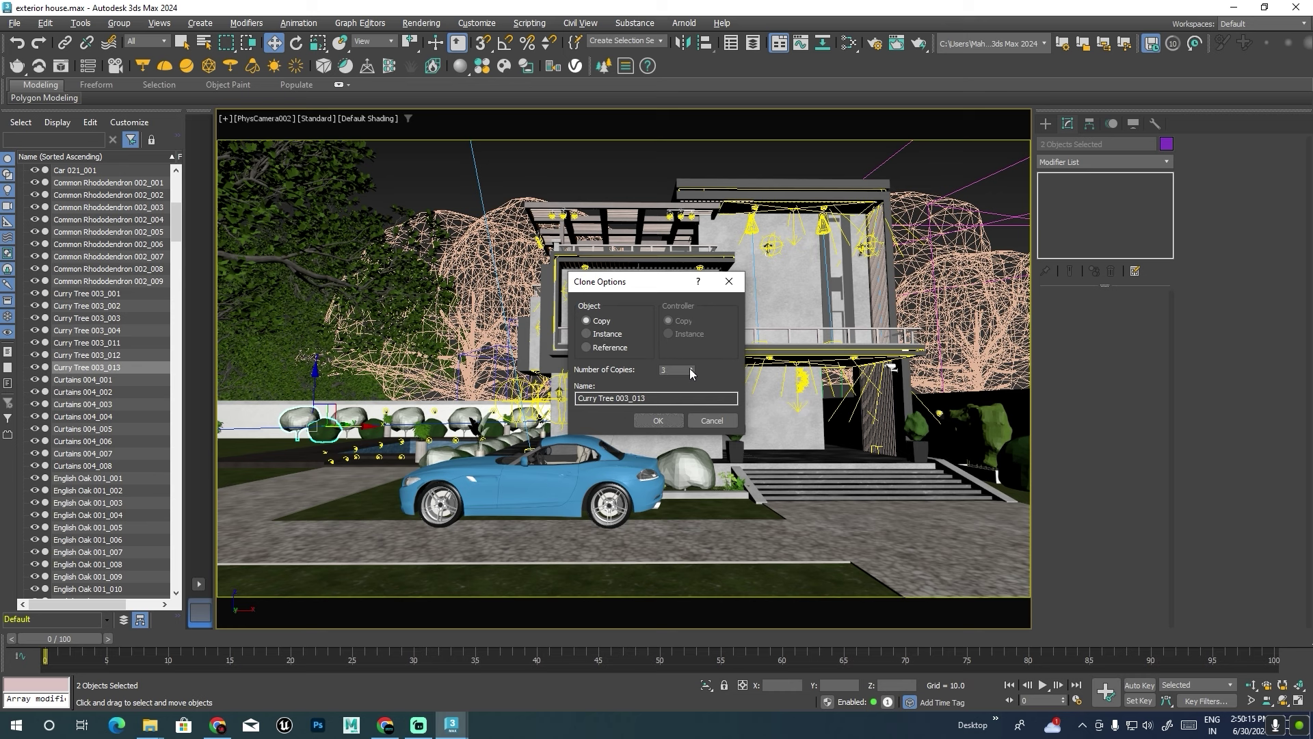
pyautogui.click(658, 420)
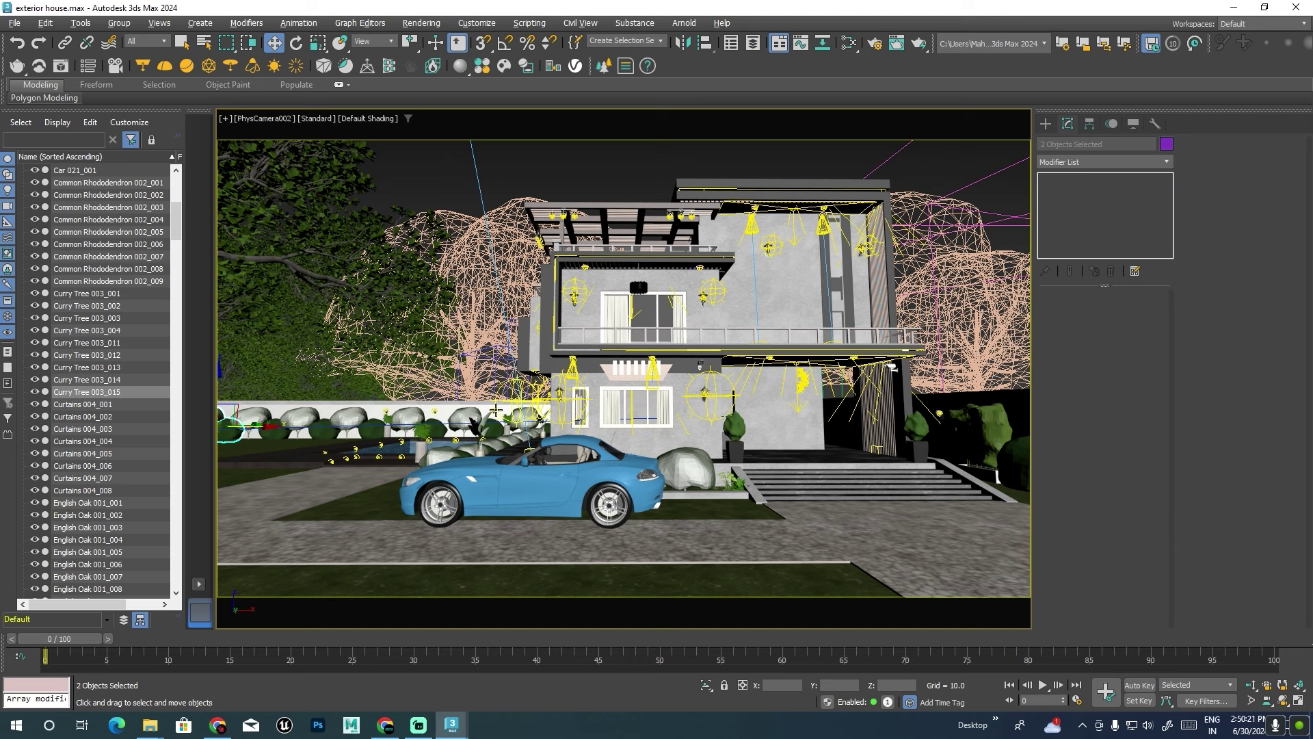
# Render a test of the camera view, close the frame buffer and deselect.
pyautogui.hotkey('shift', 'q')
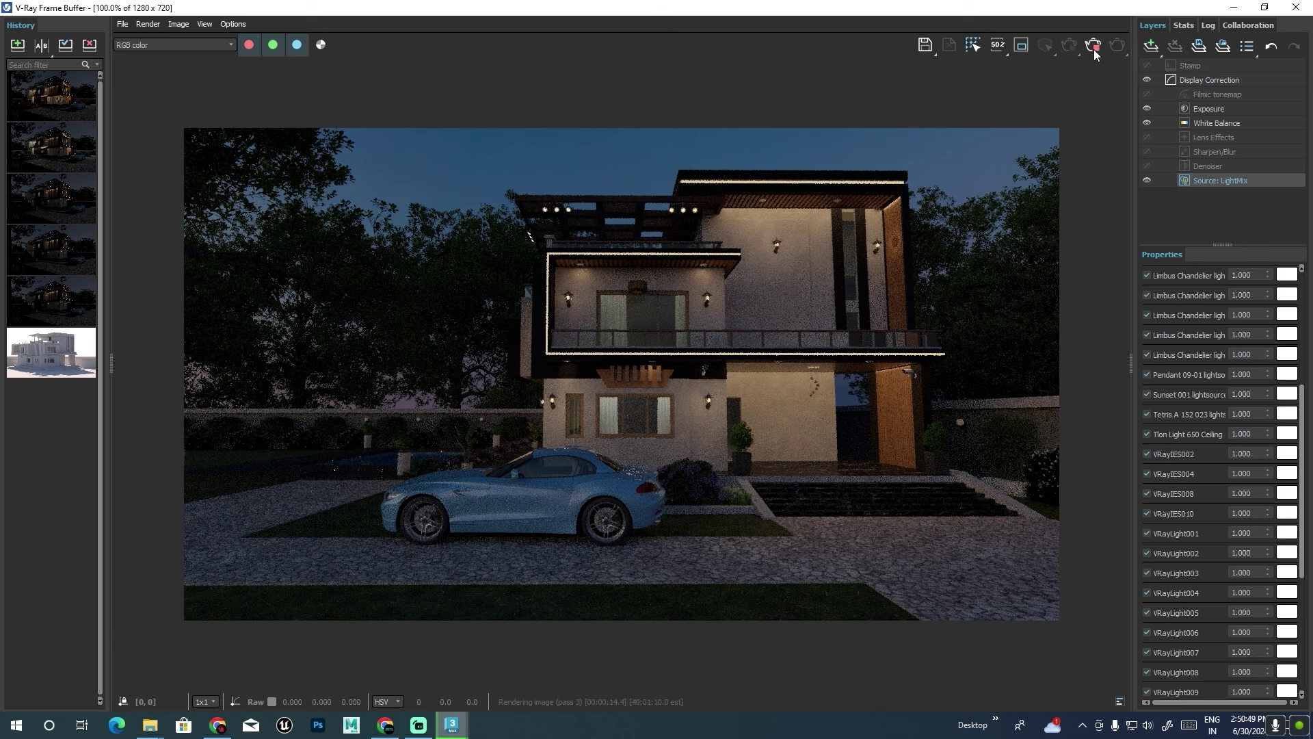
pyautogui.click(1290, 13)
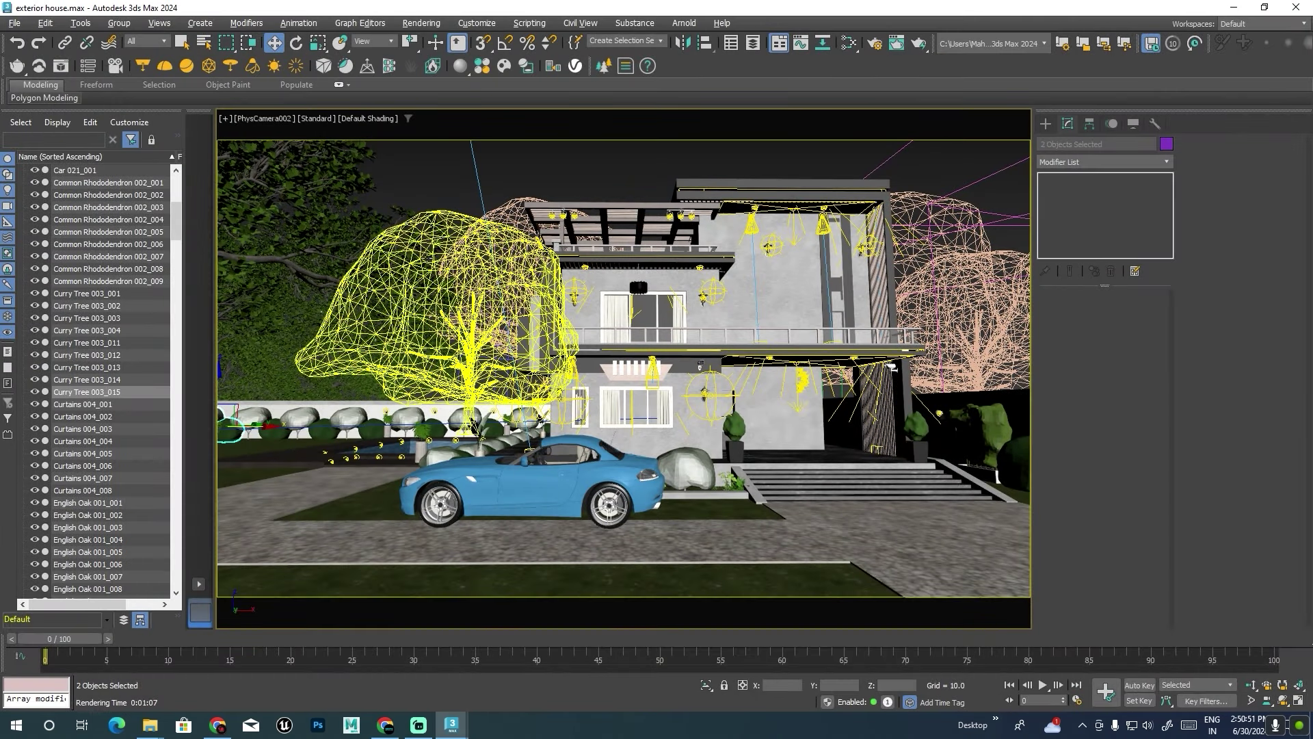
pyautogui.click(259, 195)
# Select English Oak 001_007 plus a second oak and scale them to 86%.
pyautogui.hotkey('alt', 'w')
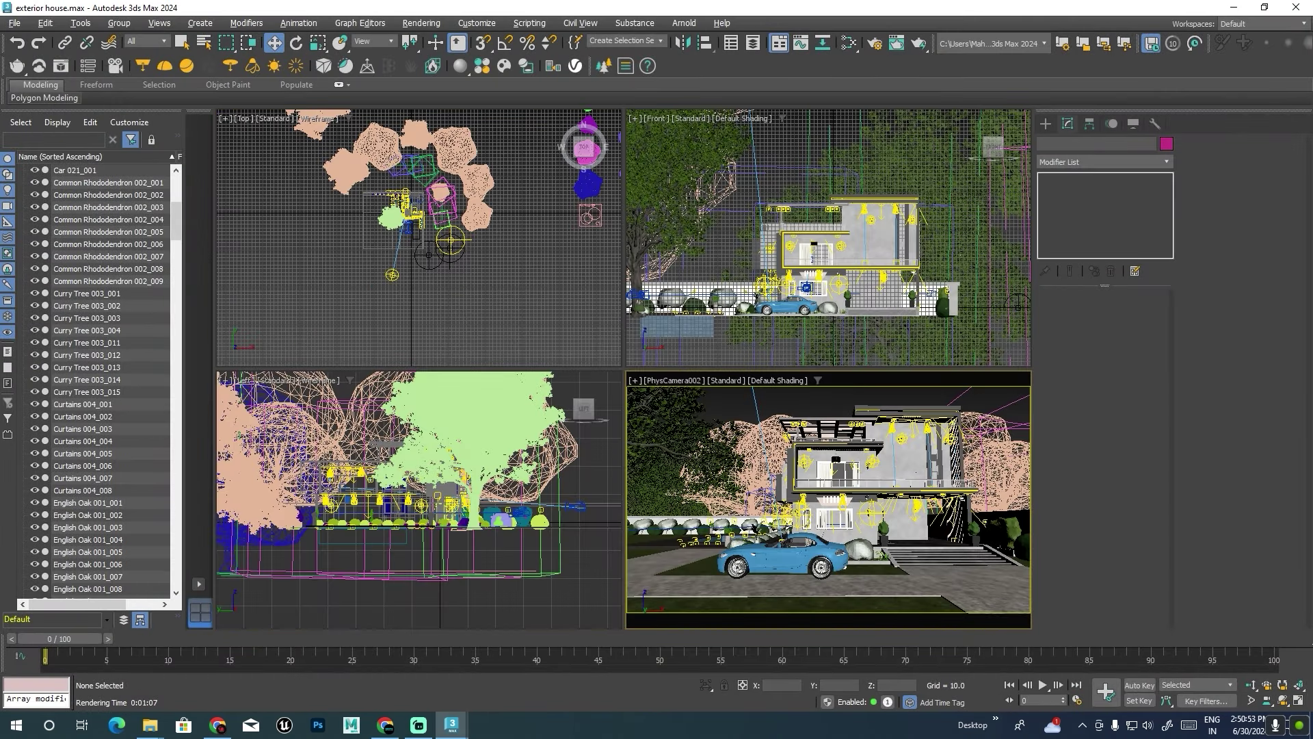
pyautogui.click(547, 209)
pyautogui.hotkey('alt', 'w')
pyautogui.scroll(1, 543, 238)
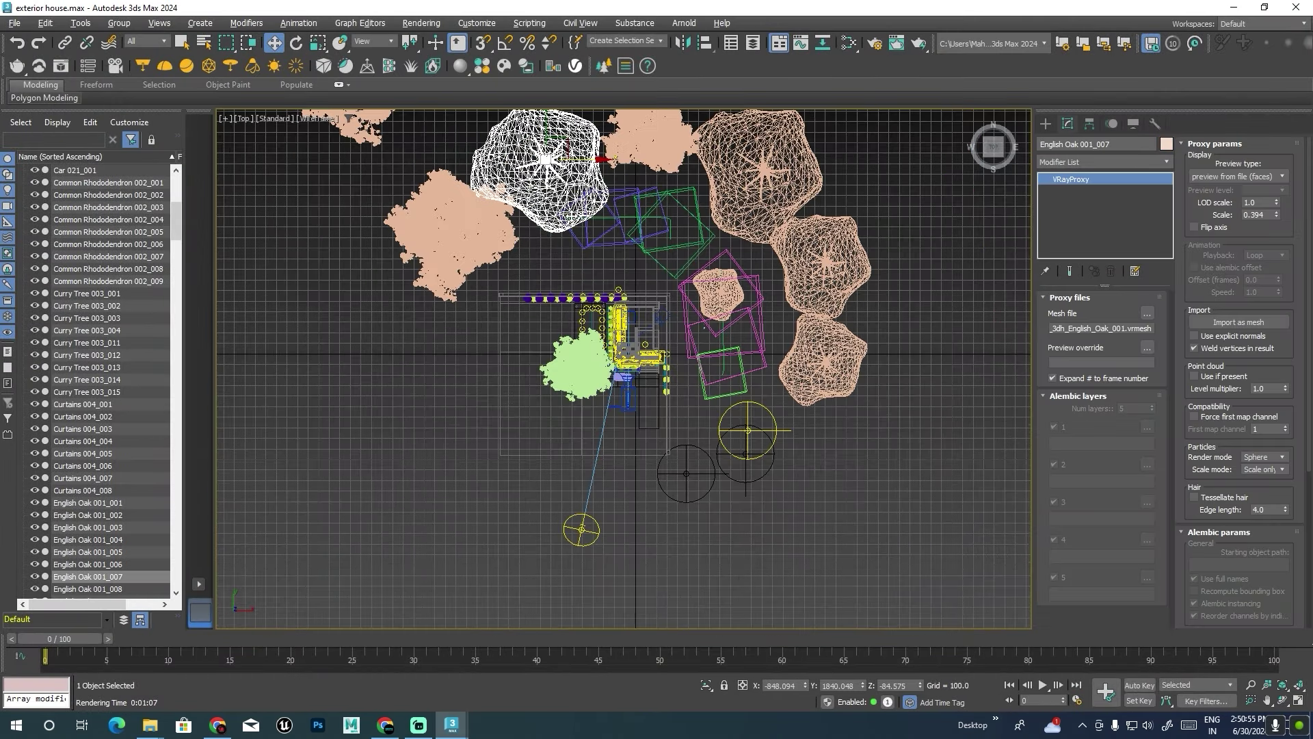
pyautogui.scroll(1, 541, 226)
pyautogui.keyDown('ctrl'); pyautogui.click(479, 277); pyautogui.keyUp('ctrl')
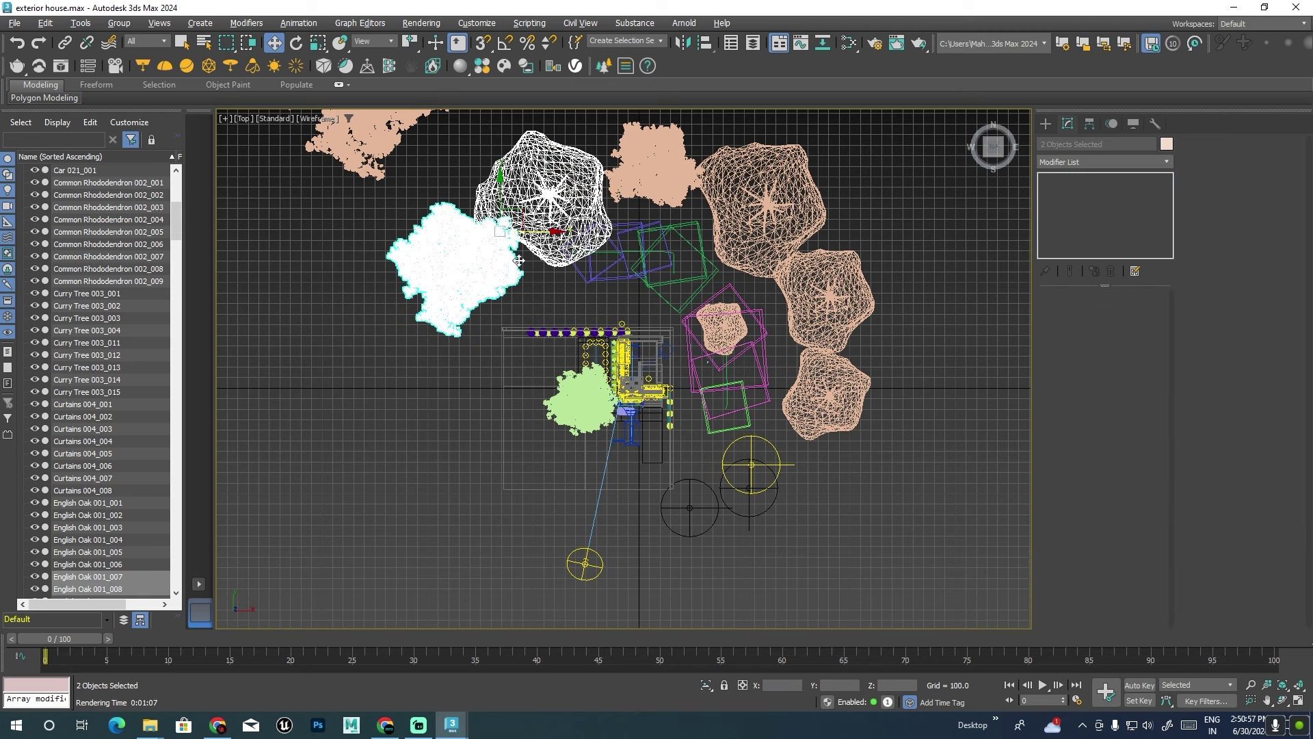
pyautogui.press('r')
pyautogui.moveTo(510, 229)
pyautogui.mouseDown()
pyautogui.moveTo(497, 240)
pyautogui.moveTo(531, 232)
pyautogui.moveTo(473, 217)
pyautogui.mouseUp()
pyautogui.press('e')
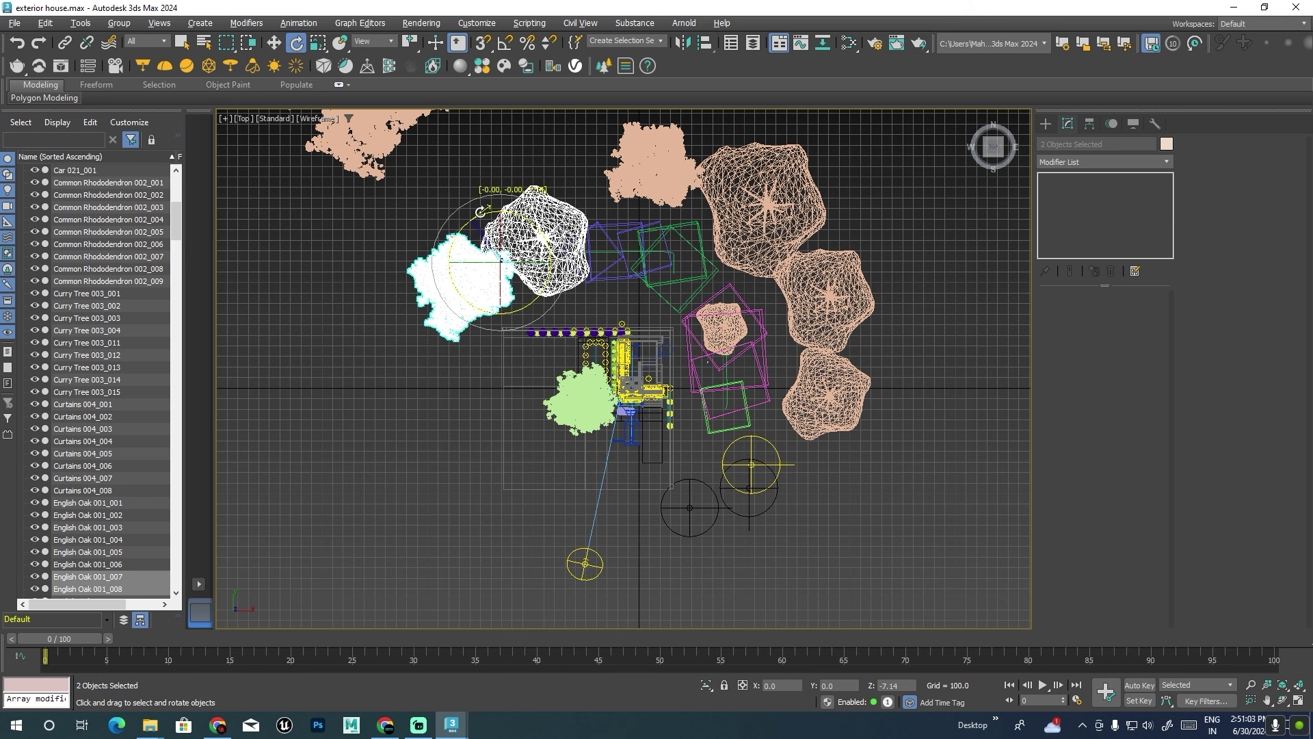
# Move the two oaks lower, back and right, then Shift-drag to copy them.
pyautogui.hotkey('alt', 'w')
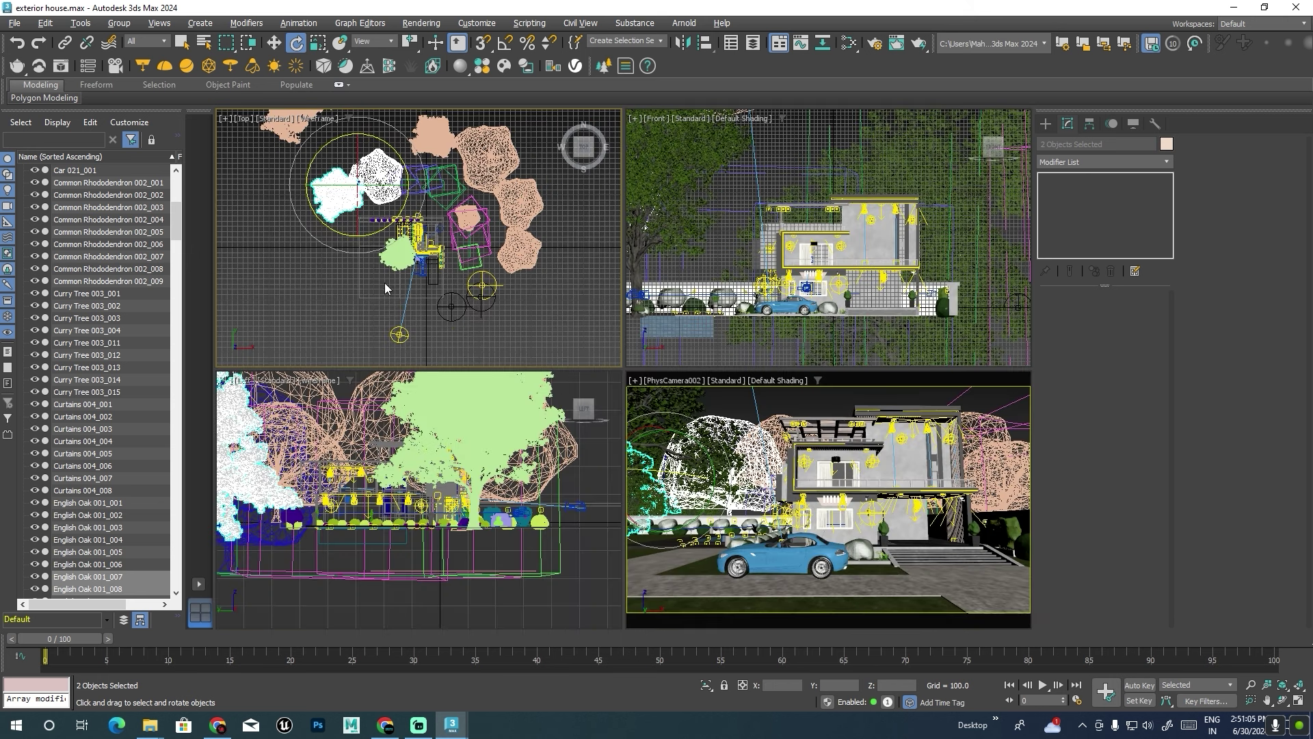
pyautogui.press('w')
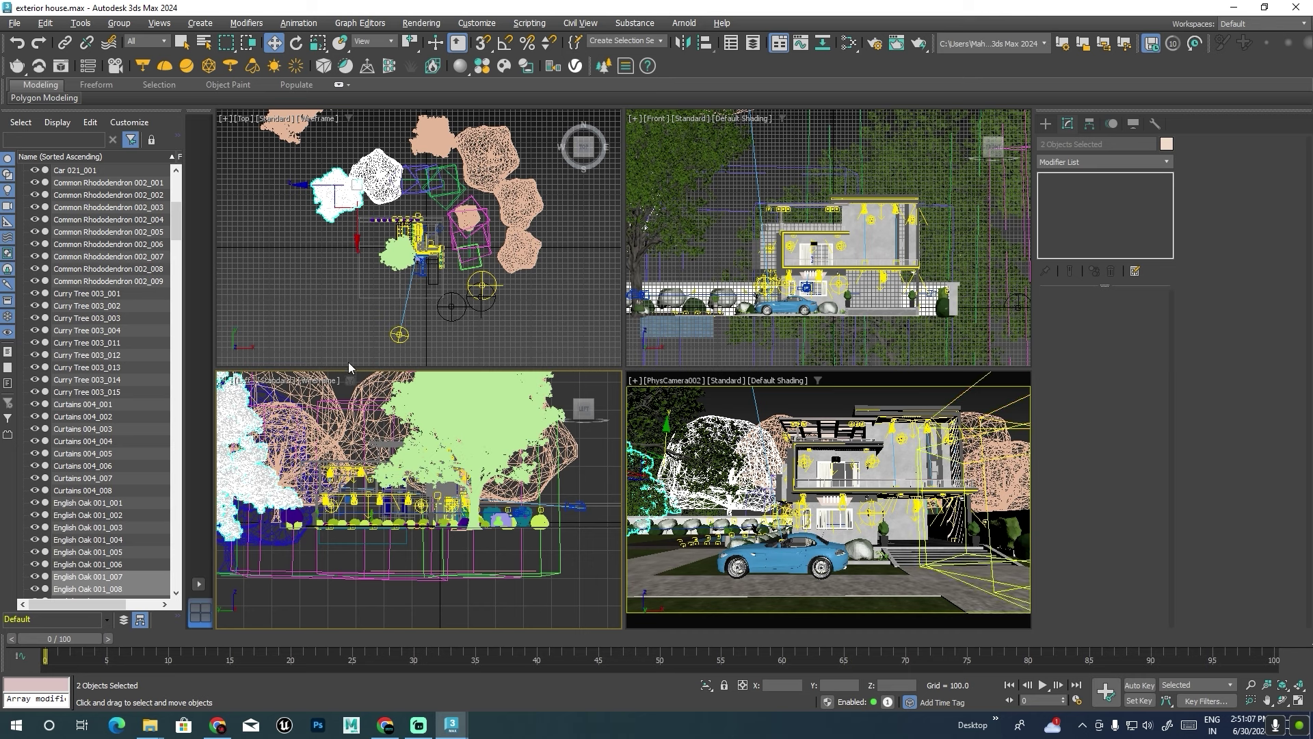
pyautogui.scroll(-3, 387, 475)
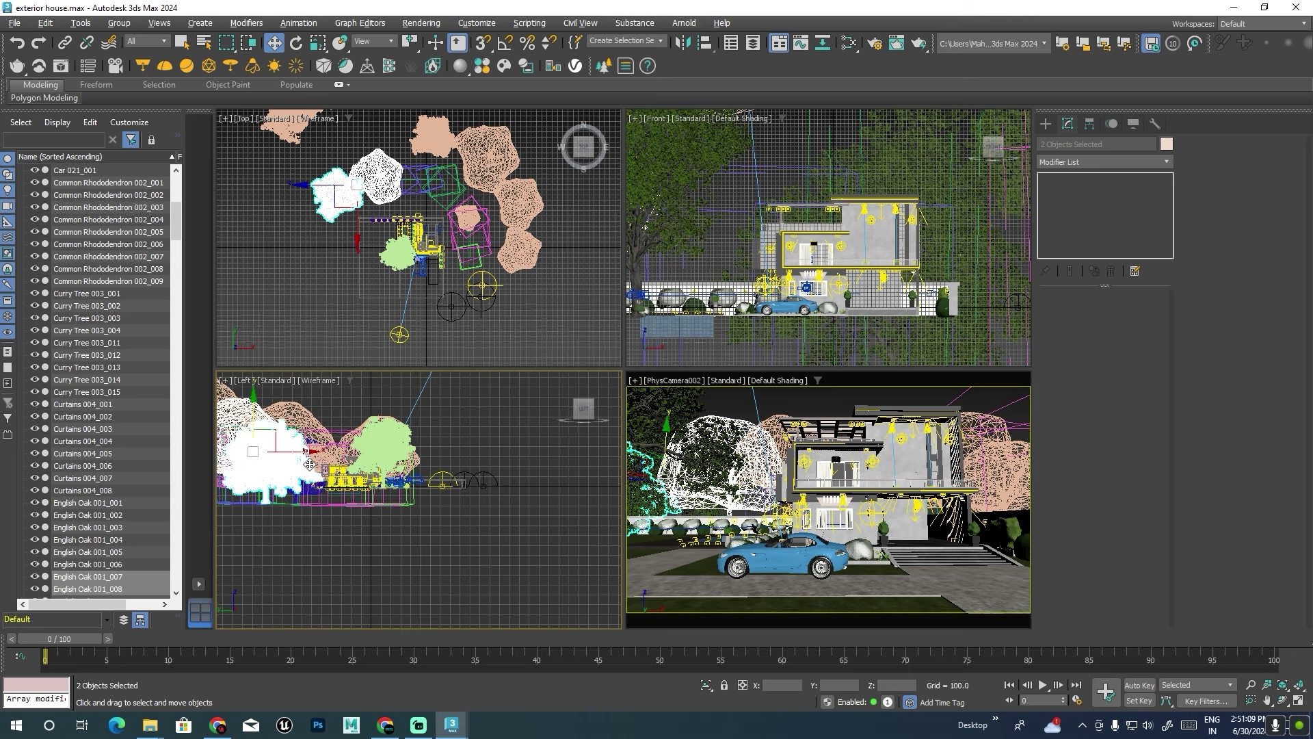
pyautogui.scroll(-3, 309, 464)
pyautogui.moveTo(254, 409); pyautogui.dragTo(255, 419)
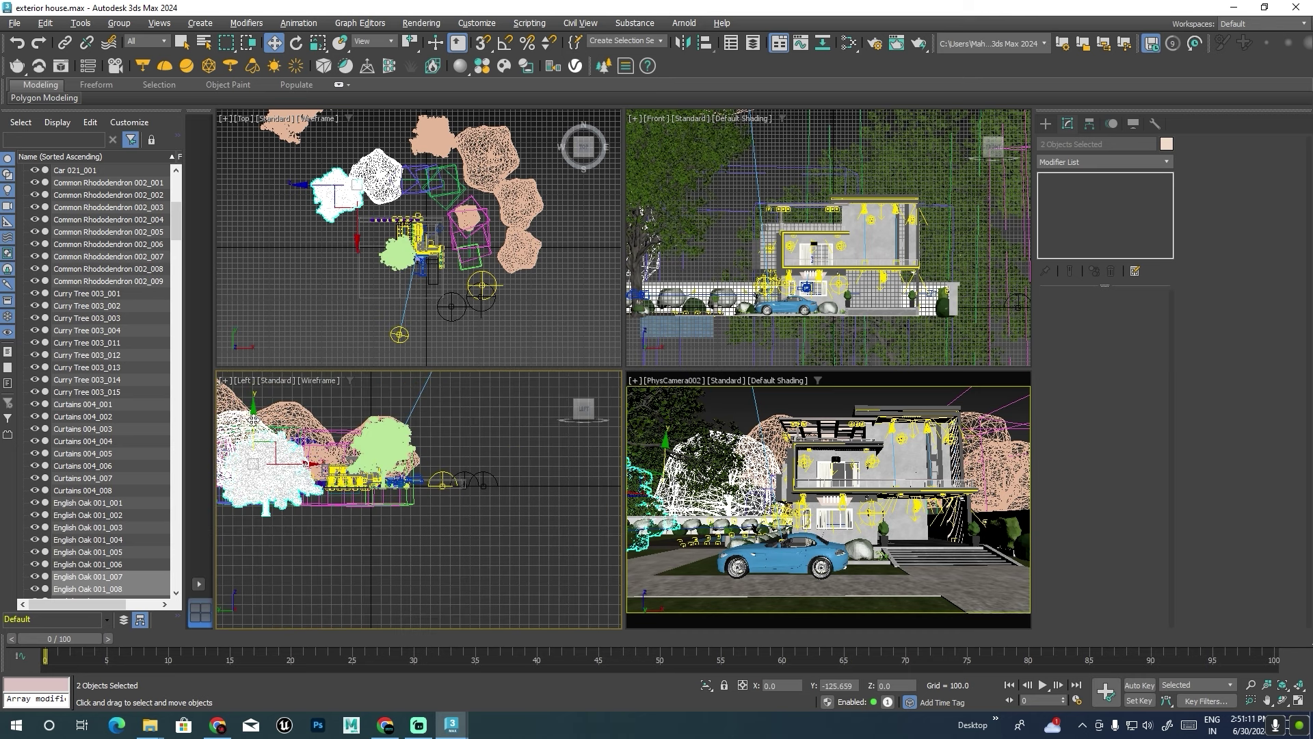
pyautogui.moveTo(445, 239); pyautogui.dragTo(465, 277, button='middle')
pyautogui.moveTo(418, 242); pyautogui.dragTo(415, 192)
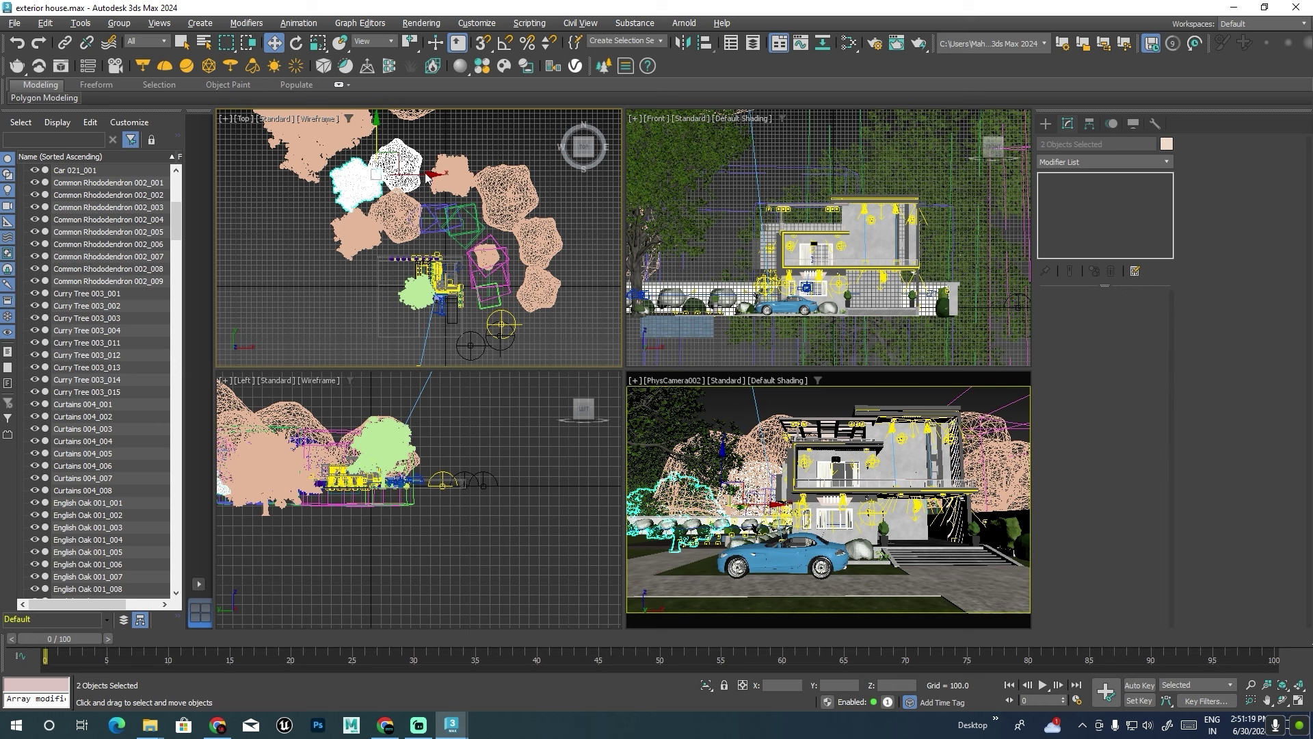
pyautogui.moveTo(419, 176); pyautogui.dragTo(427, 175)
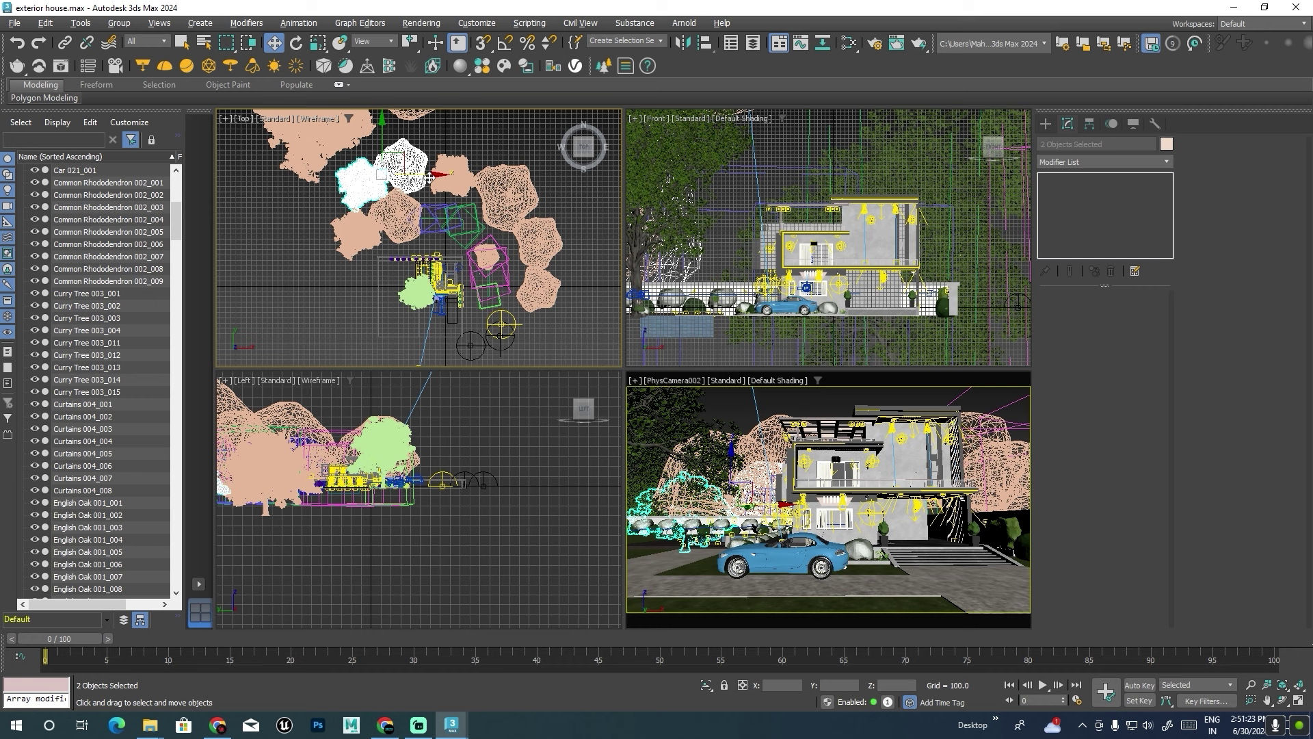
pyautogui.keyDown('shift'); pyautogui.moveTo(429, 176); pyautogui.dragTo(373, 174); pyautogui.keyUp('shift')
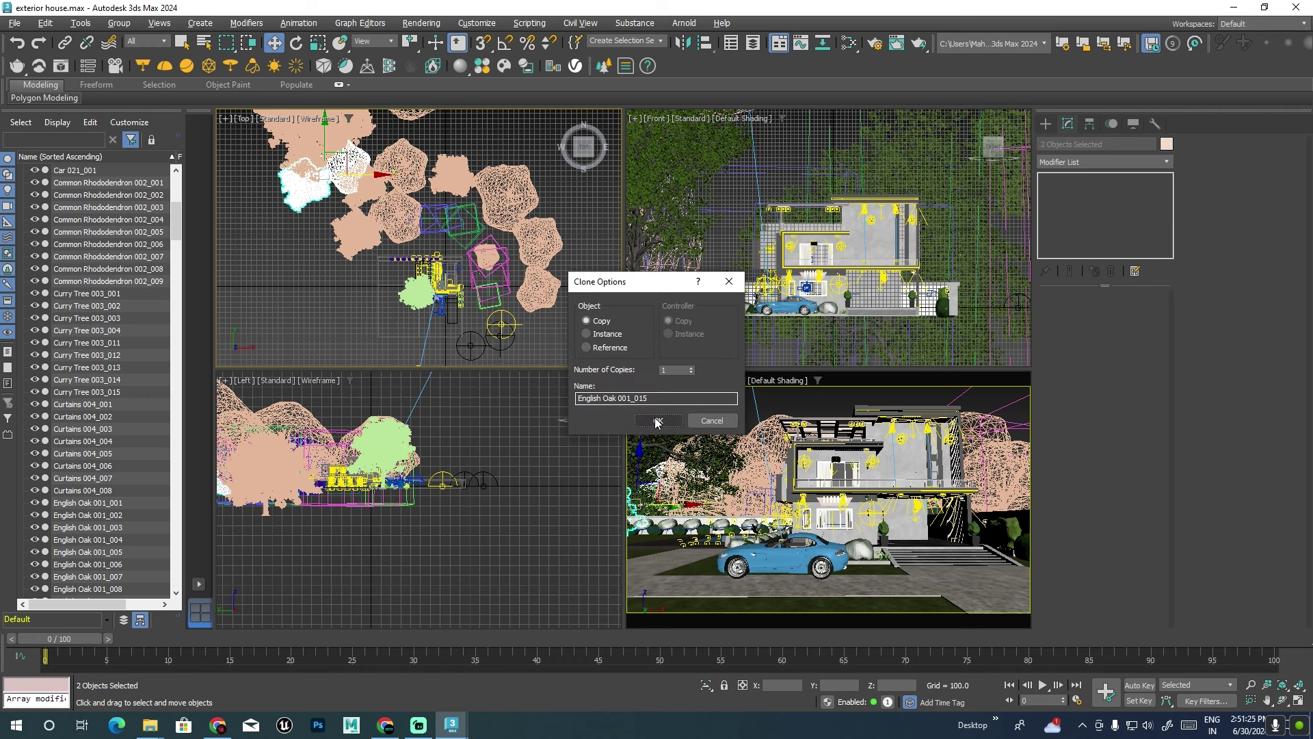
# Accept one copy of the oaks and move it down and left.
pyautogui.click(657, 422)
pyautogui.moveTo(345, 153)
pyautogui.mouseDown()
pyautogui.moveTo(329, 195)
pyautogui.moveTo(372, 272)
pyautogui.mouseUp()
pyautogui.press('e')
pyautogui.press('w')
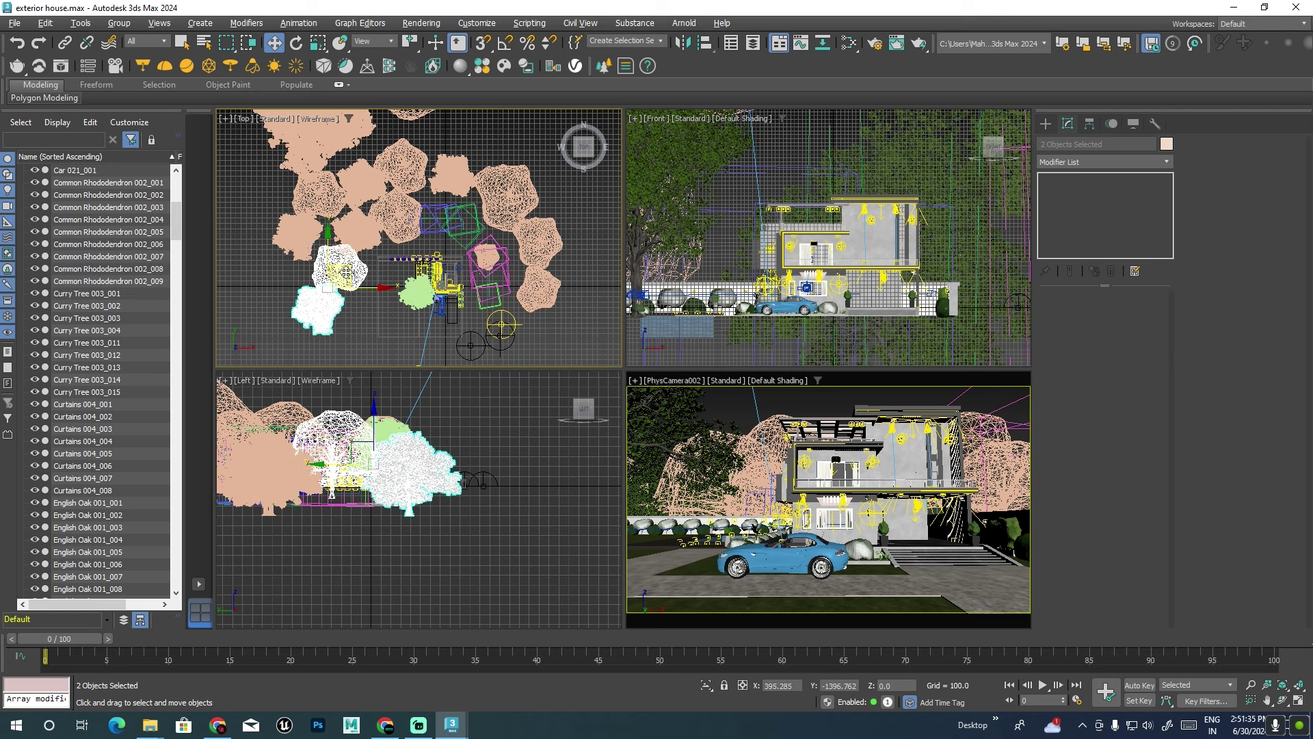
# Clone the oaks again and shift the new copies right into place.
pyautogui.keyDown('shift'); pyautogui.moveTo(373, 272); pyautogui.dragTo(335, 274); pyautogui.keyUp('shift')
pyautogui.click(653, 422)
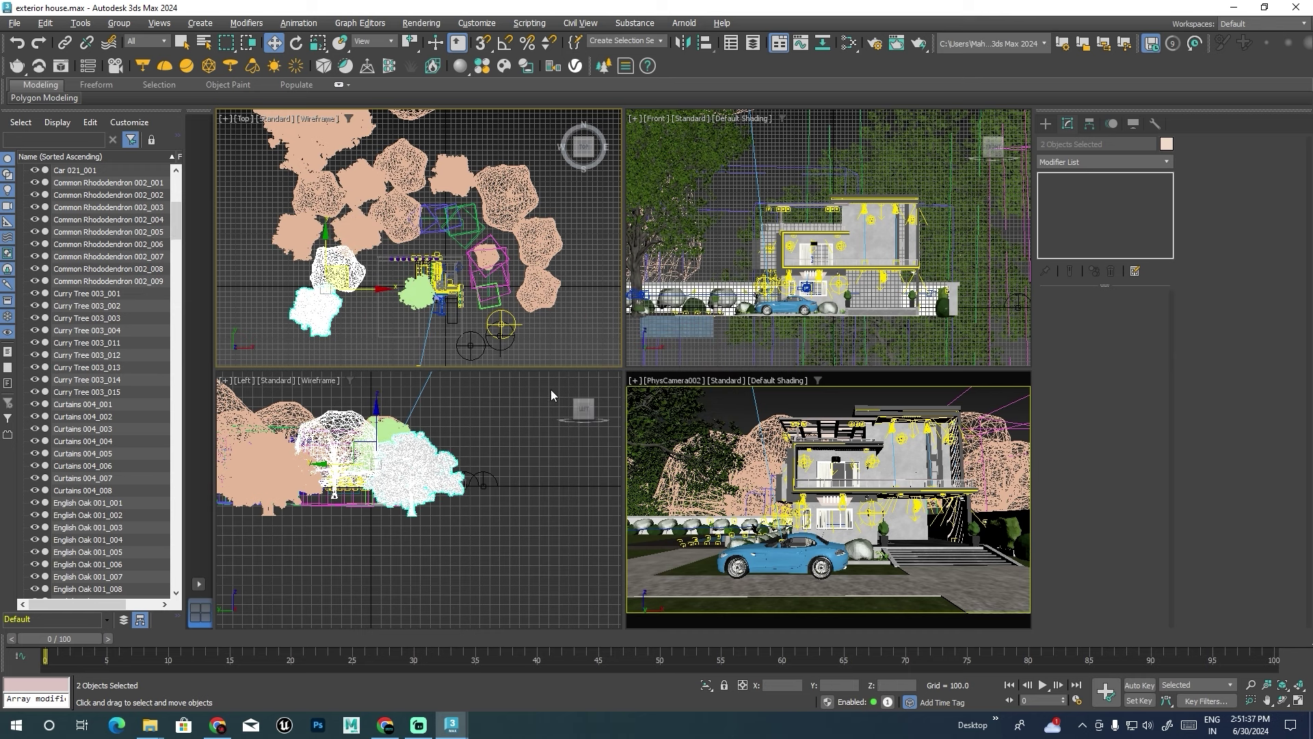
pyautogui.moveTo(359, 283); pyautogui.dragTo(373, 288)
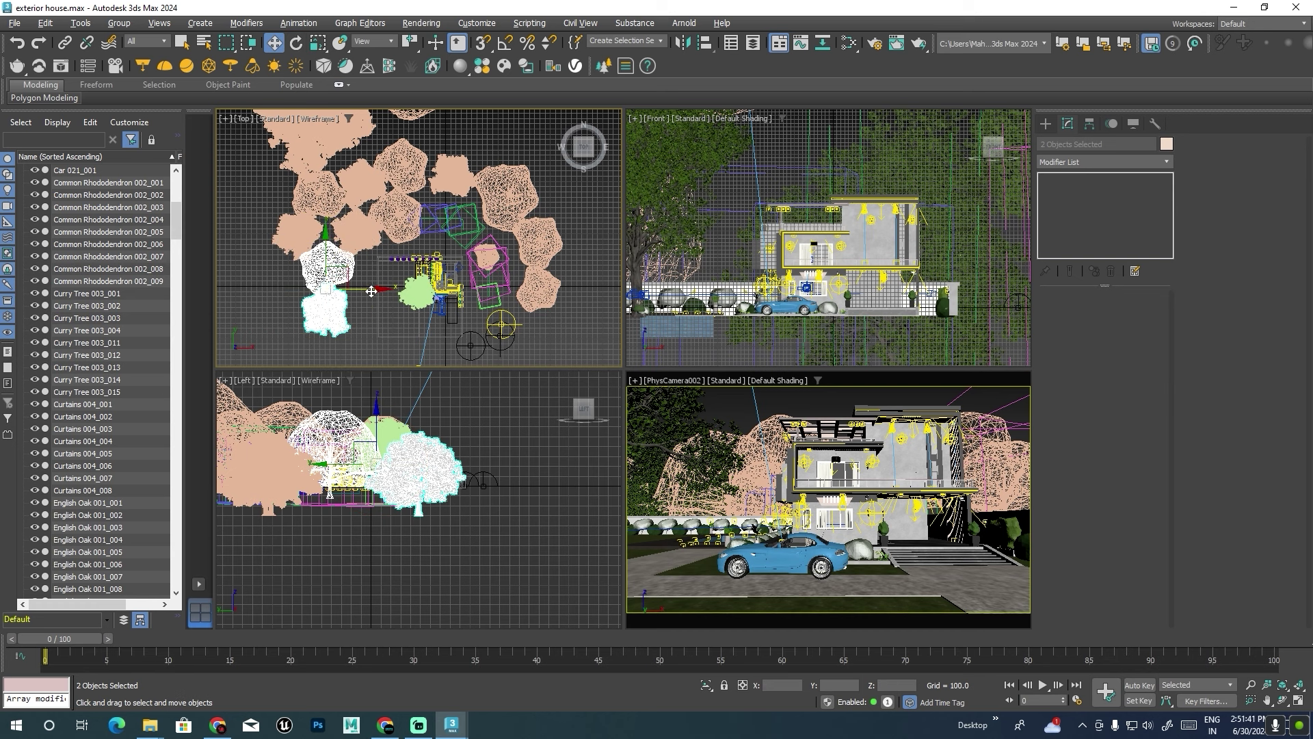
pyautogui.moveTo(370, 292); pyautogui.dragTo(385, 295)
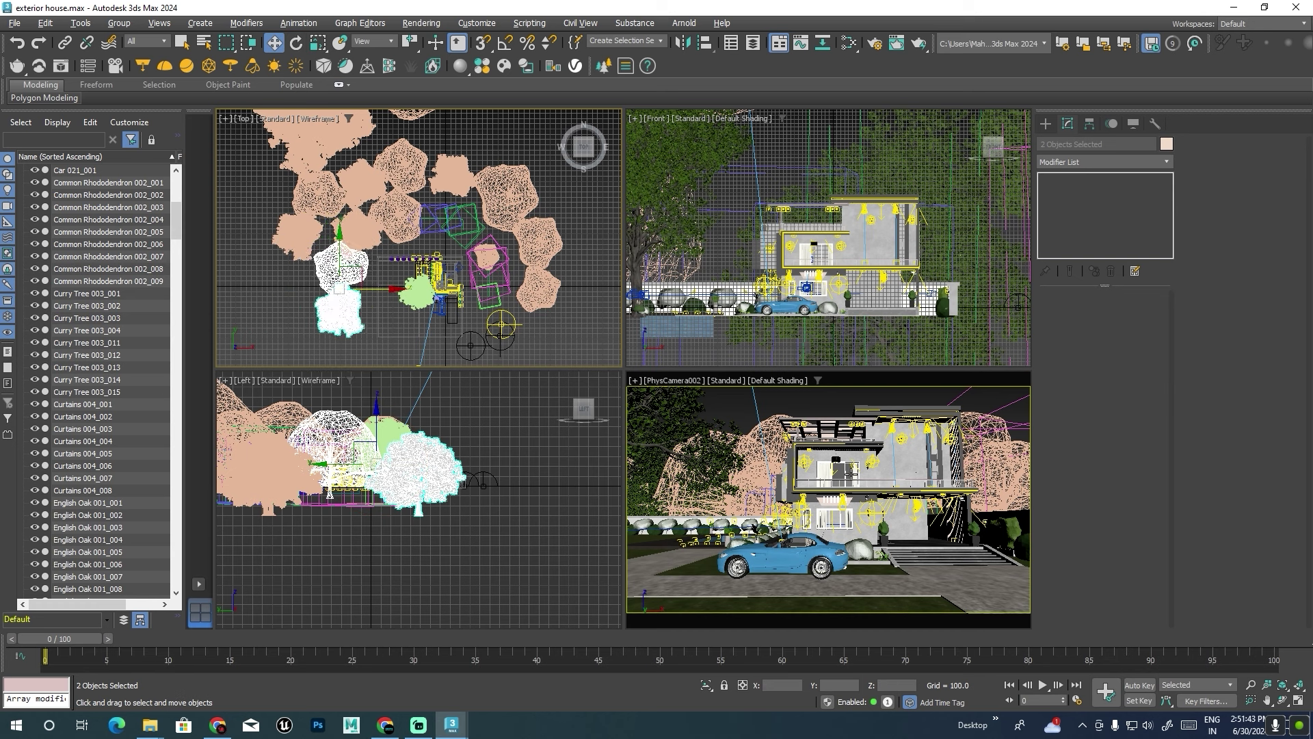
# Raise PhysCamera002, frame the house and blue car, and start a Shift+Q render.
pyautogui.click(483, 483)
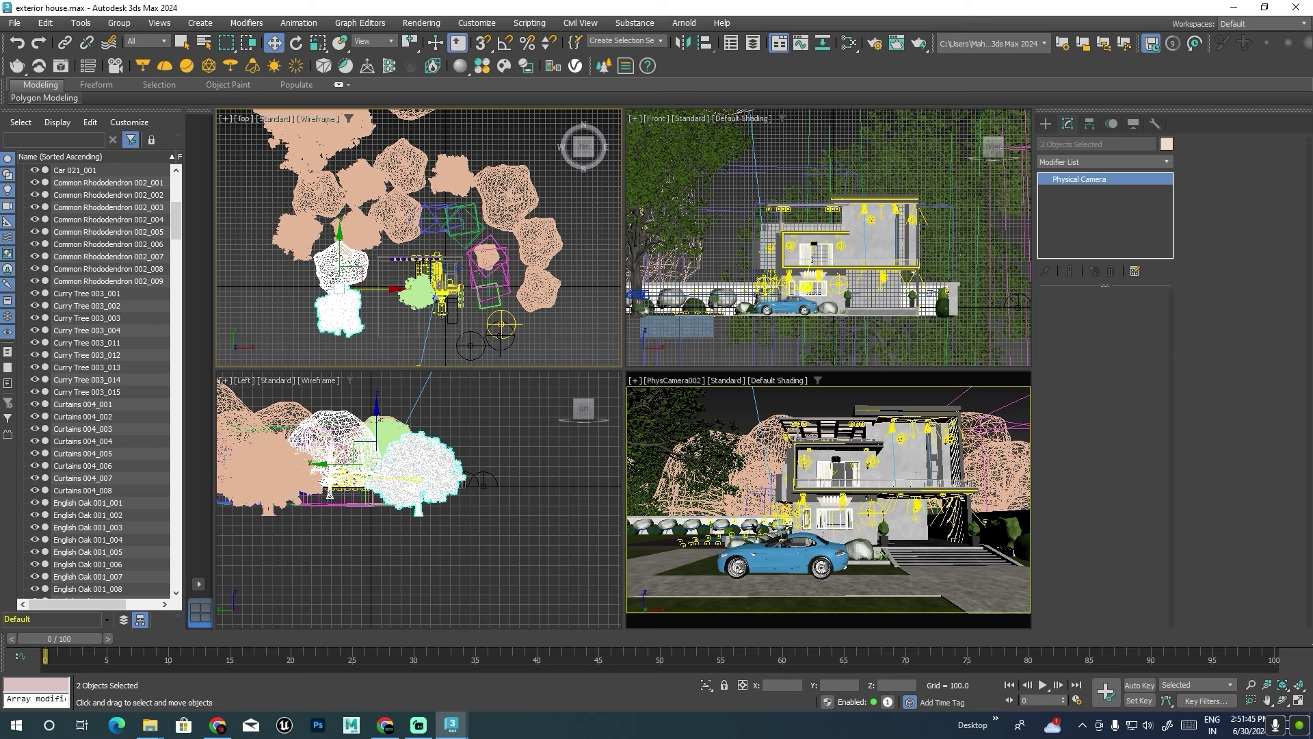
pyautogui.moveTo(425, 474); pyautogui.dragTo(424, 441)
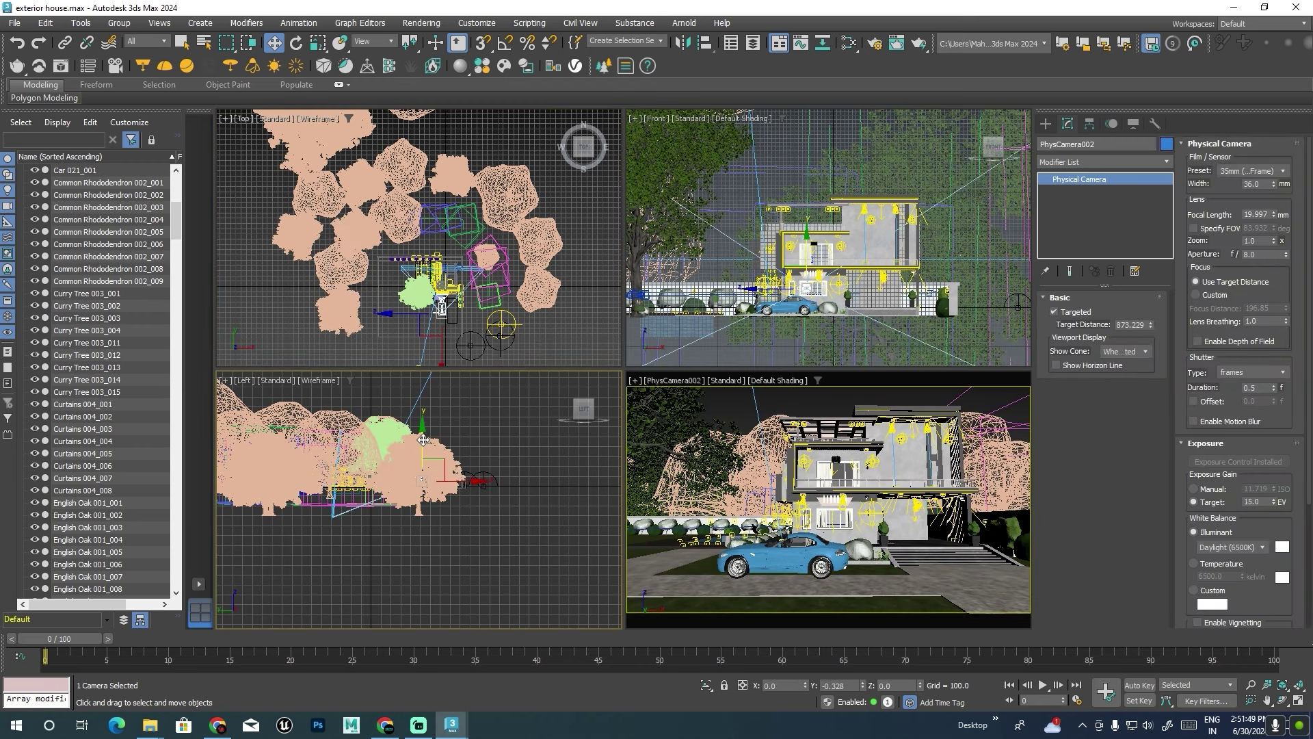
pyautogui.moveTo(424, 441); pyautogui.dragTo(423, 436)
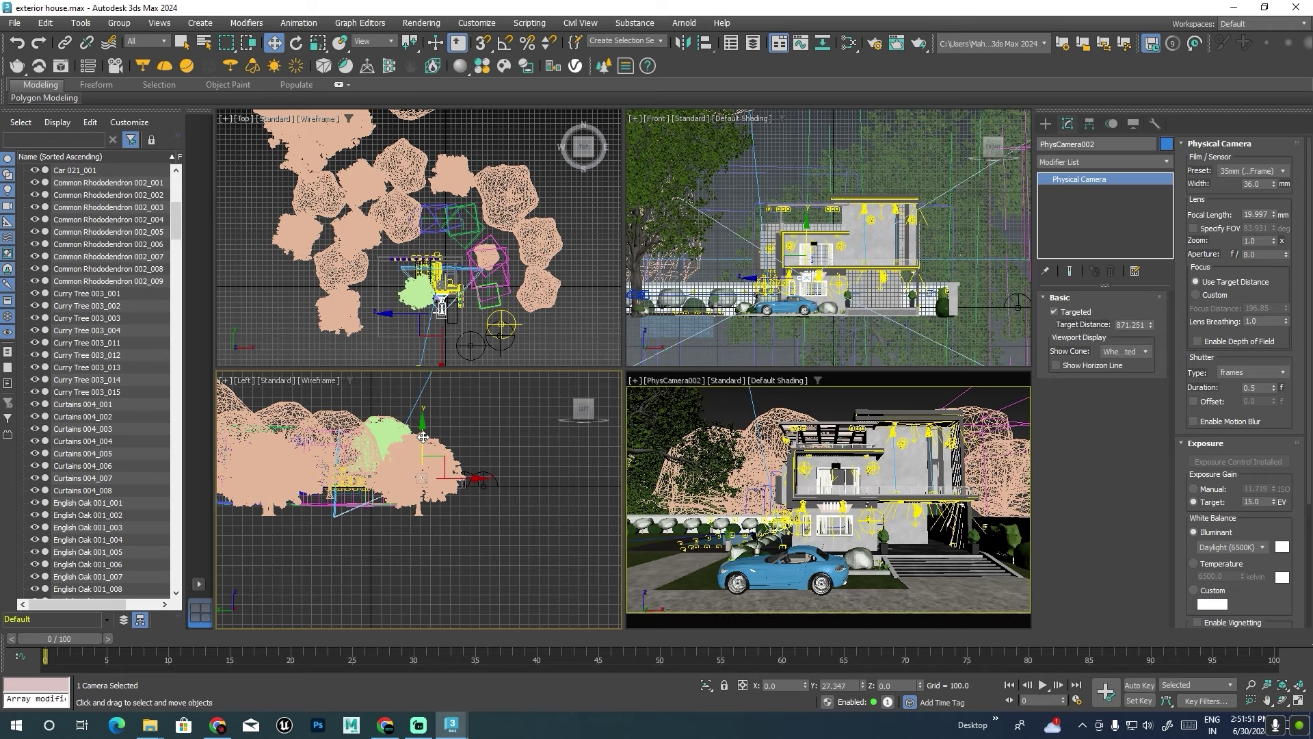
pyautogui.hotkey('alt', 'w')
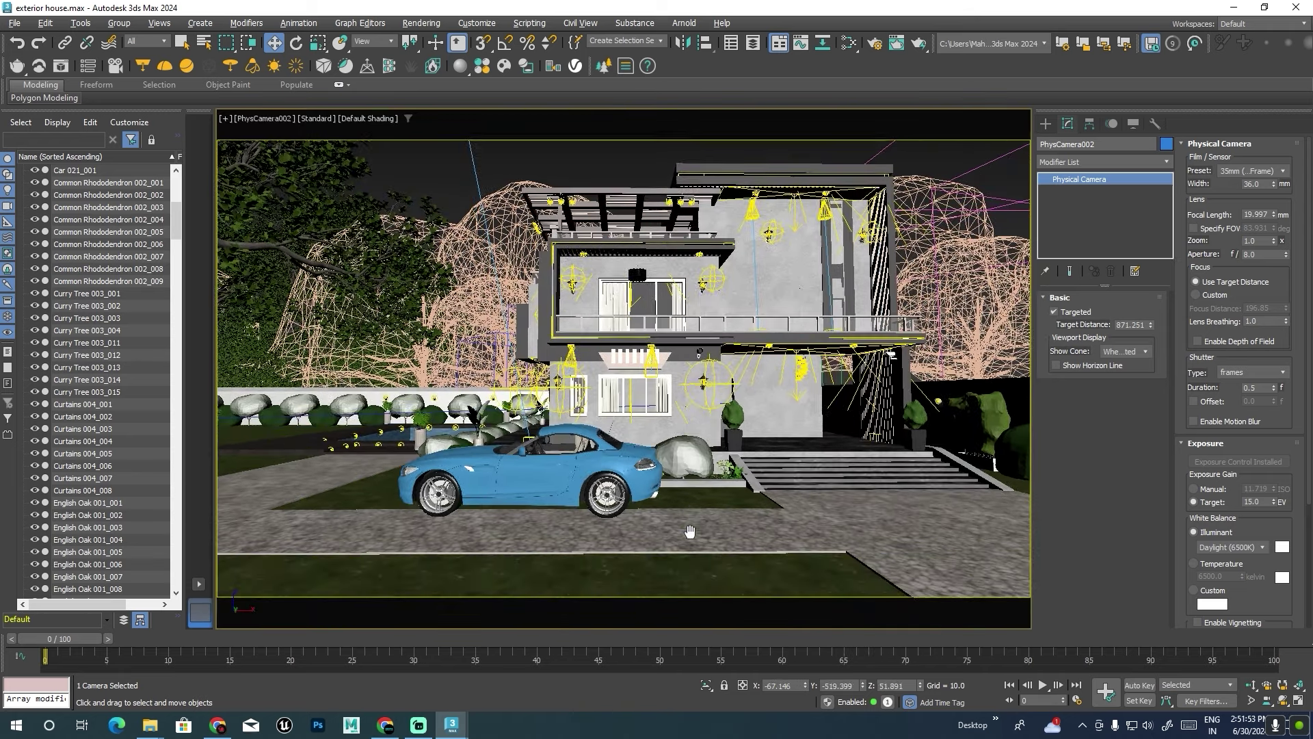
pyautogui.moveTo(677, 520); pyautogui.dragTo(689, 531, button='middle')
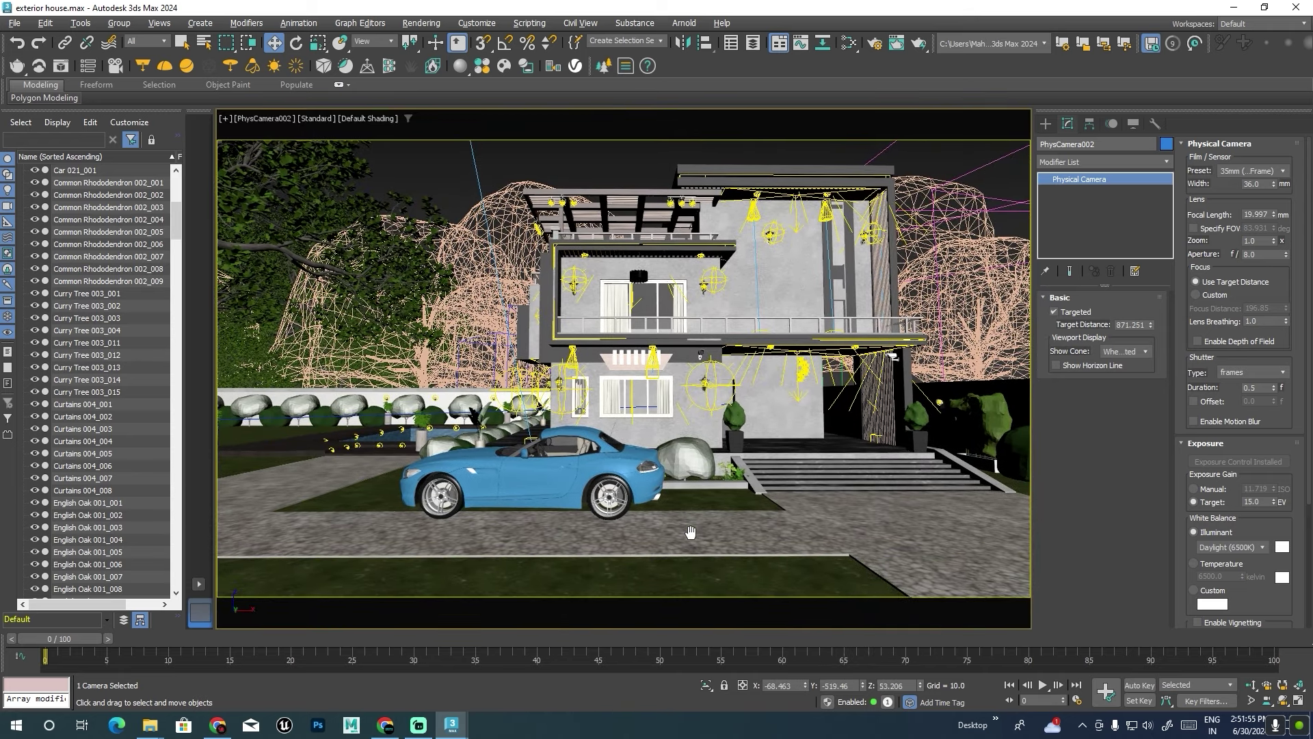
pyautogui.hotkey('alt', 'w')
pyautogui.hotkey('alt', 'w')
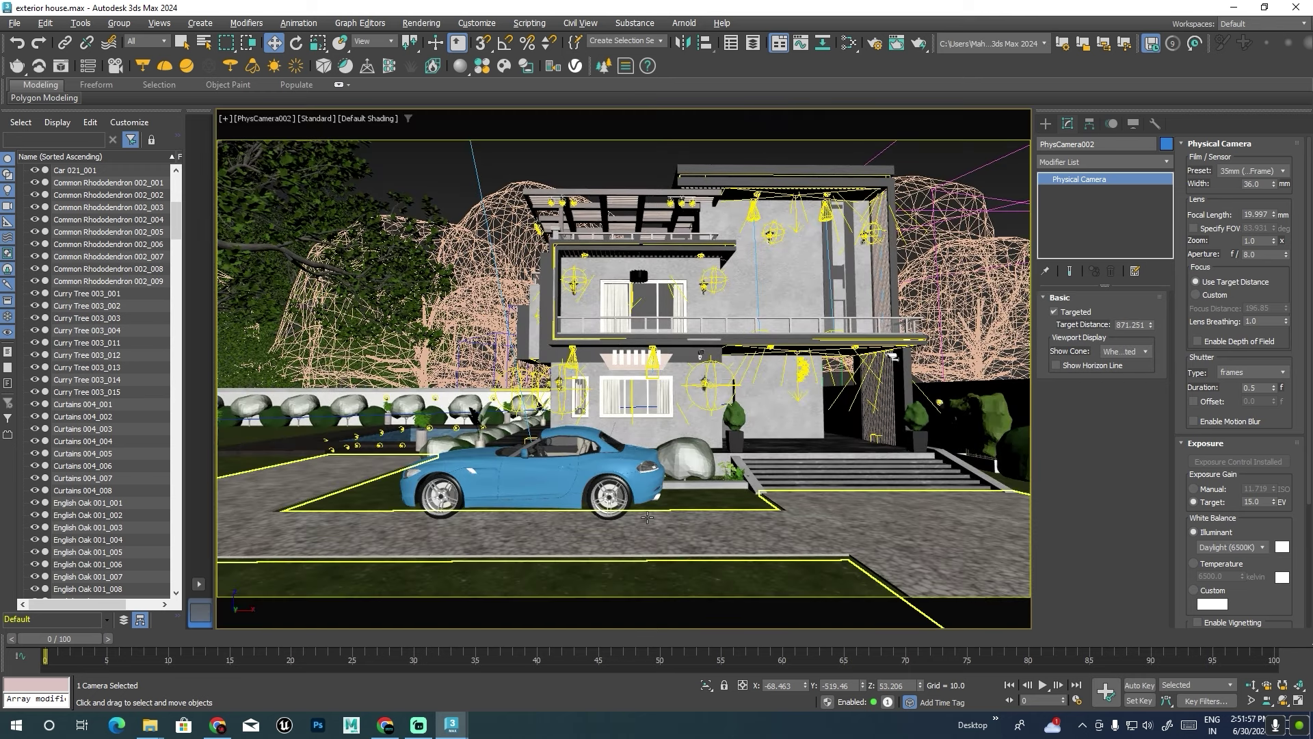
pyautogui.hotkey('shift', 'q')
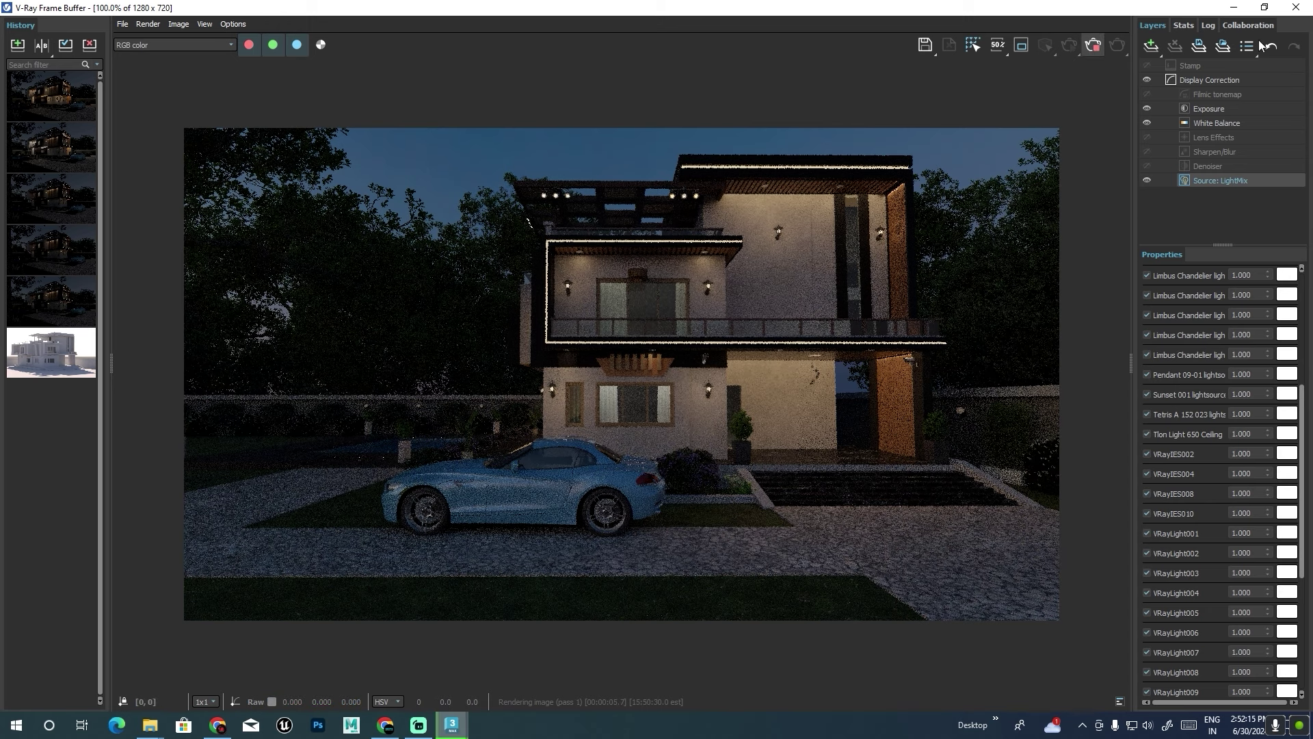
# Close the V-Ray Frame Buffer, view through PhysCamera001 and select the blue car.
pyautogui.click(1296, 8)
pyautogui.click(856, 334)
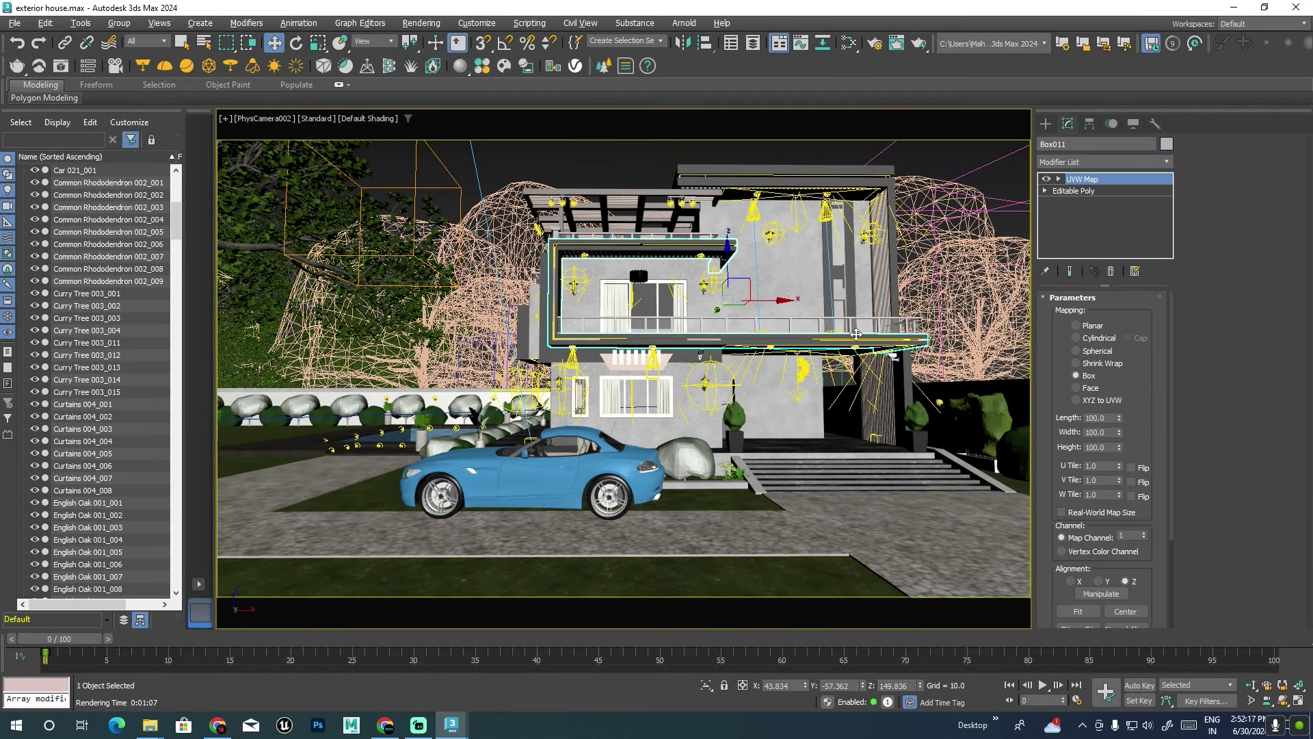
pyautogui.press('c')
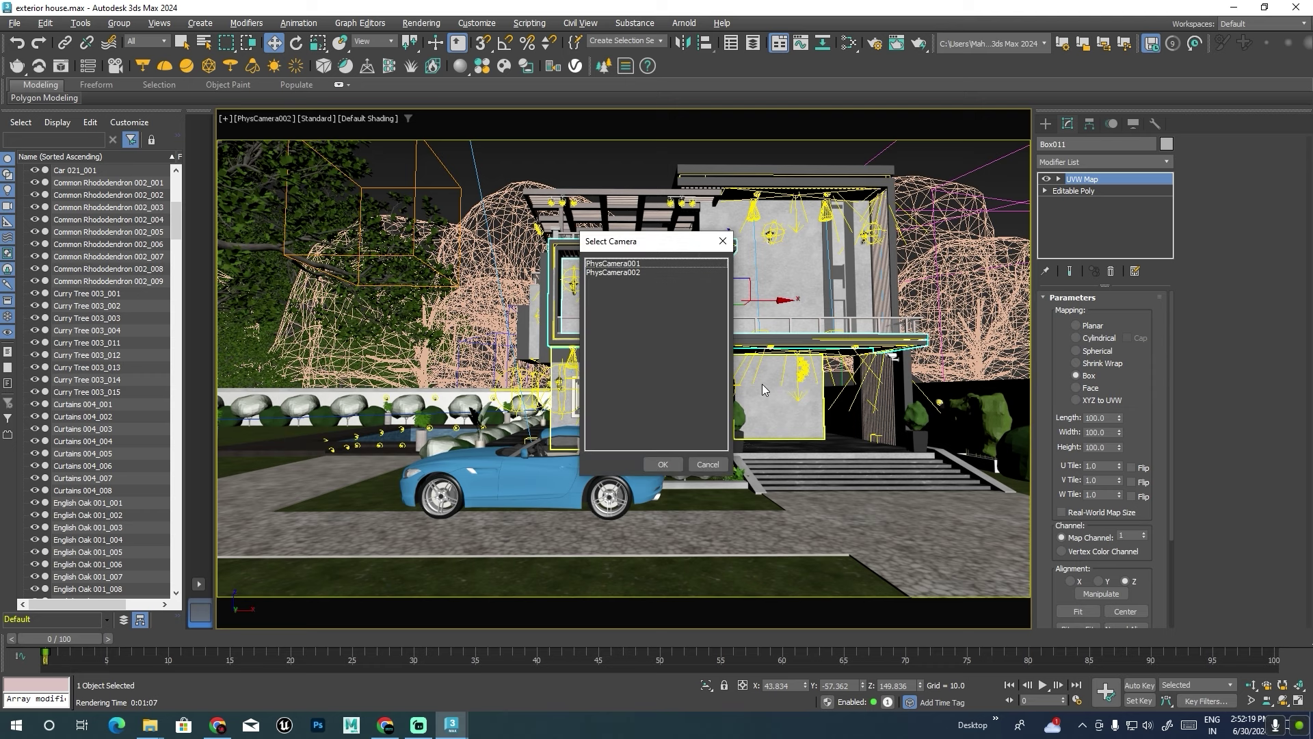
pyautogui.click(664, 464)
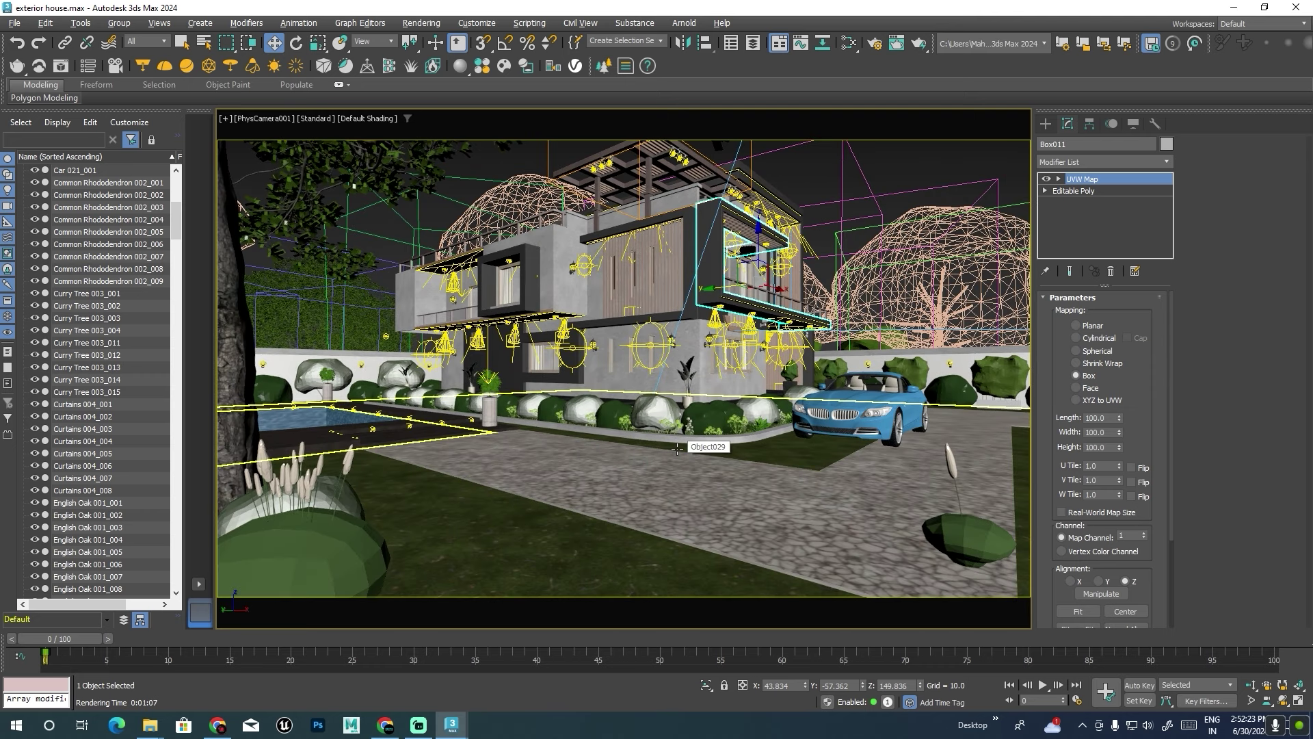
pyautogui.click(882, 389)
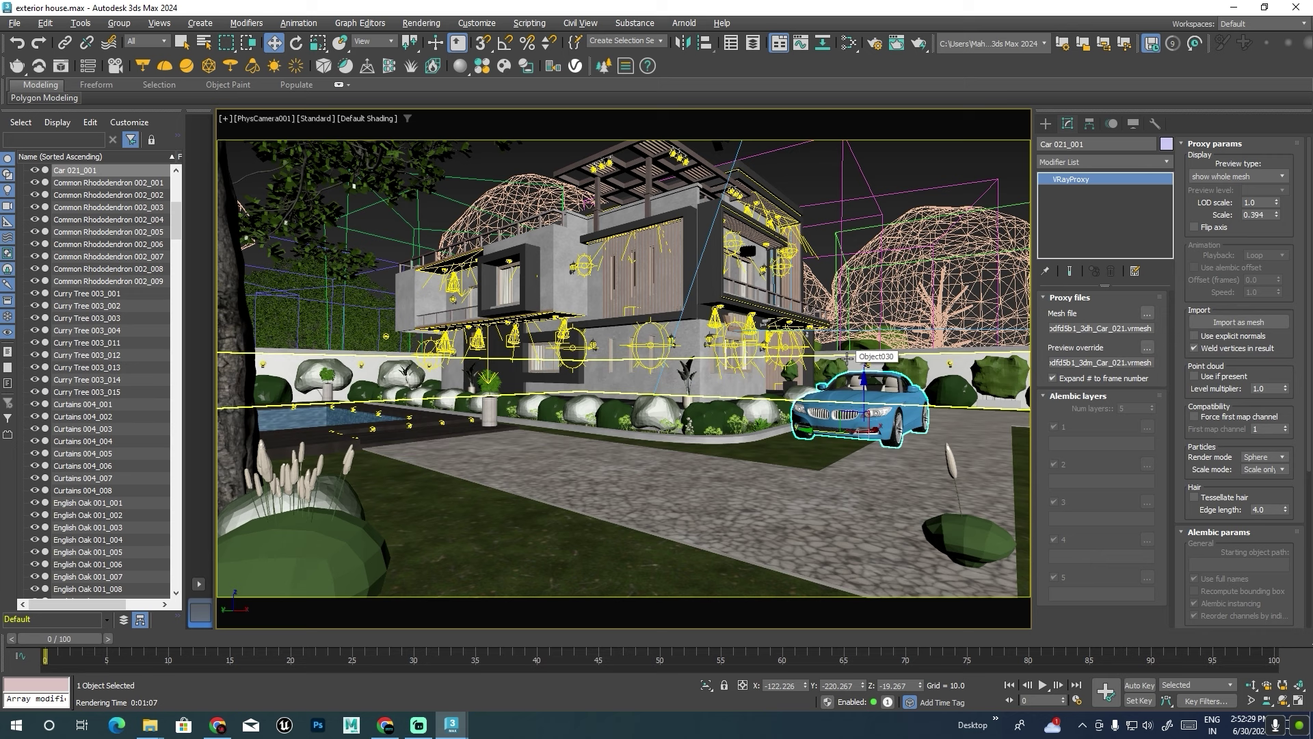
# Browse the Chaos Cosmos library's 3D Models and Office categories.
pyautogui.click(506, 68)
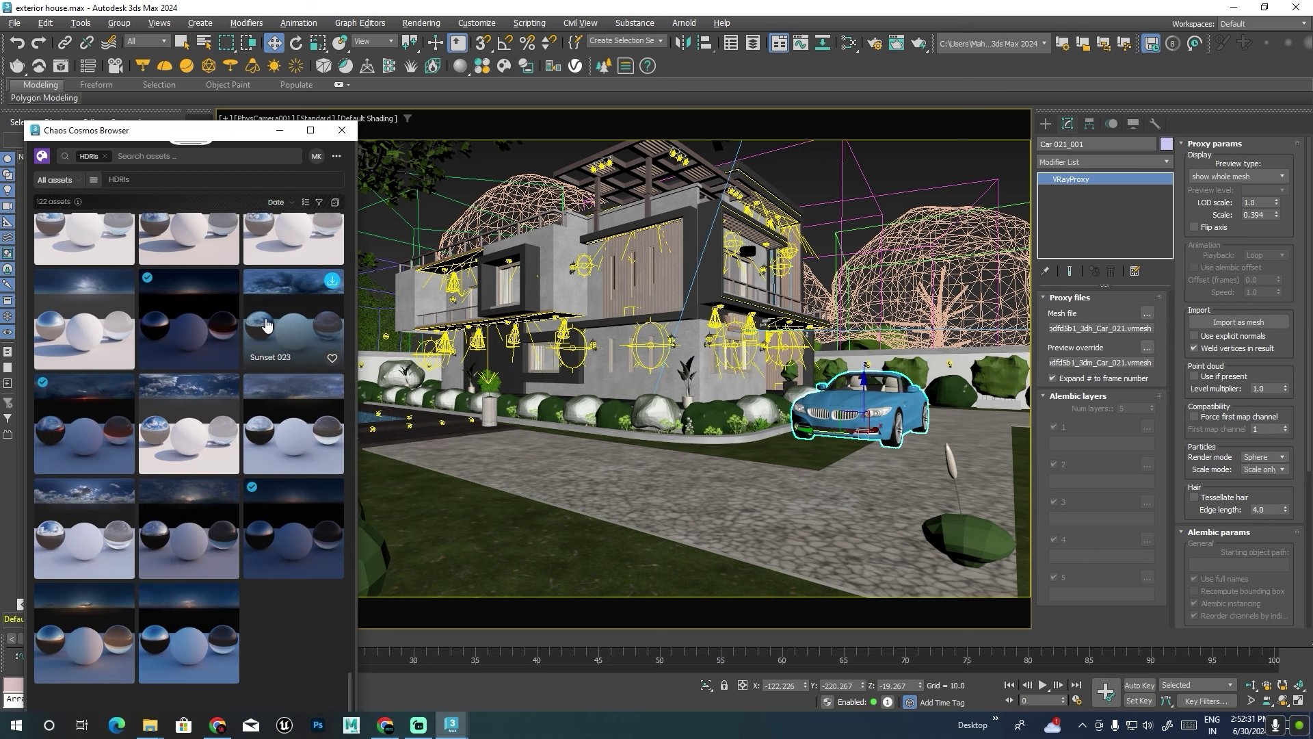
pyautogui.click(59, 185)
pyautogui.click(41, 163)
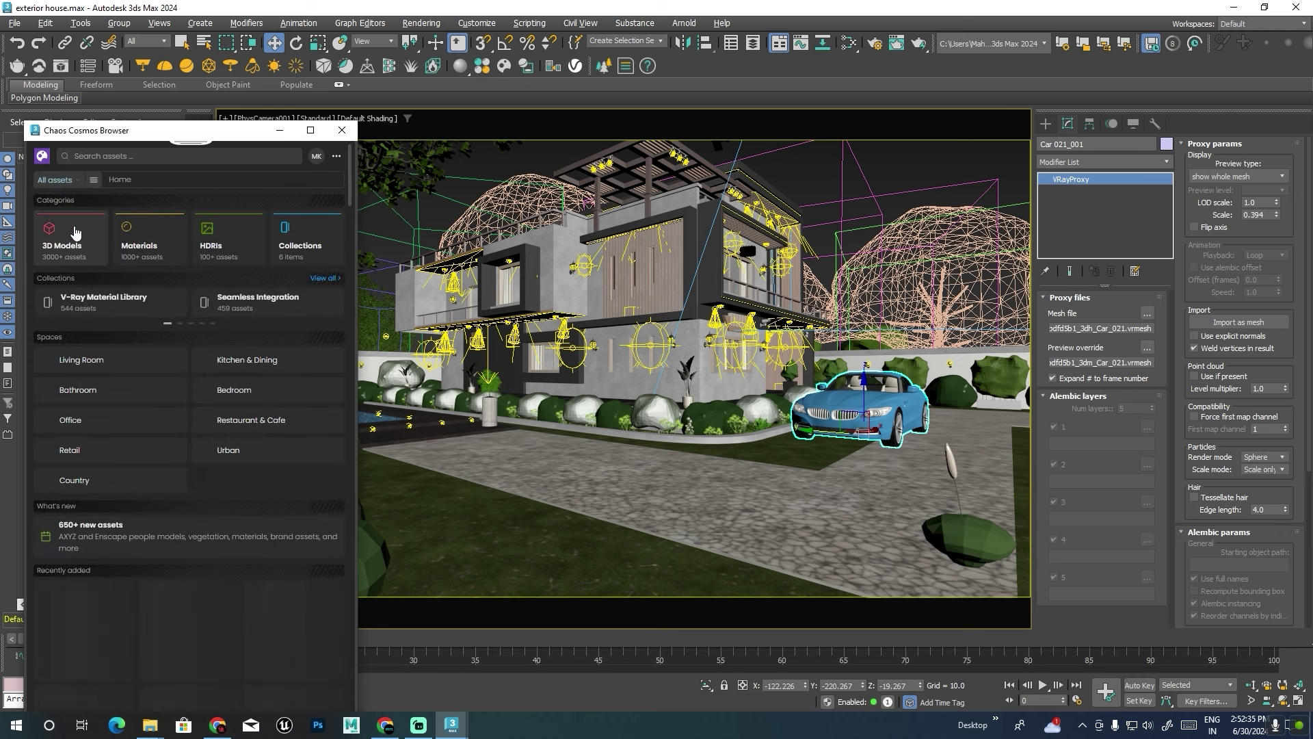
pyautogui.click(68, 246)
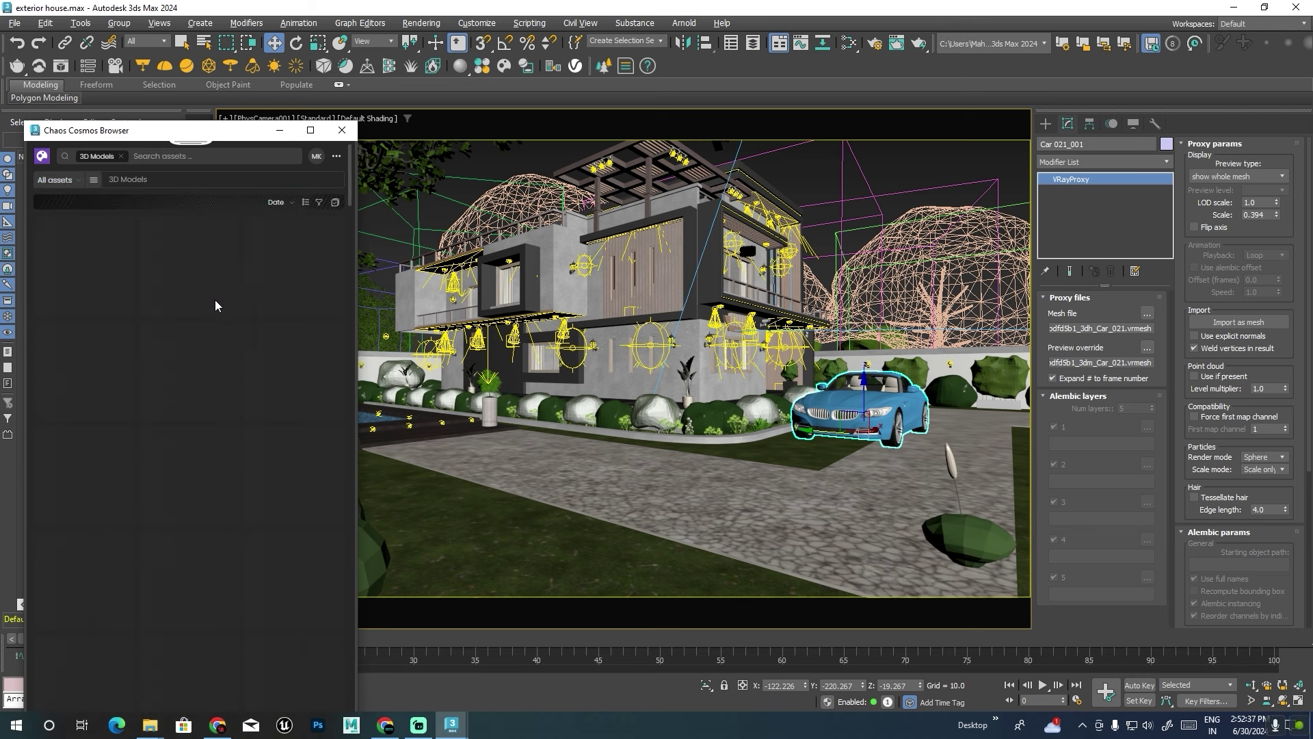
pyautogui.click(49, 185)
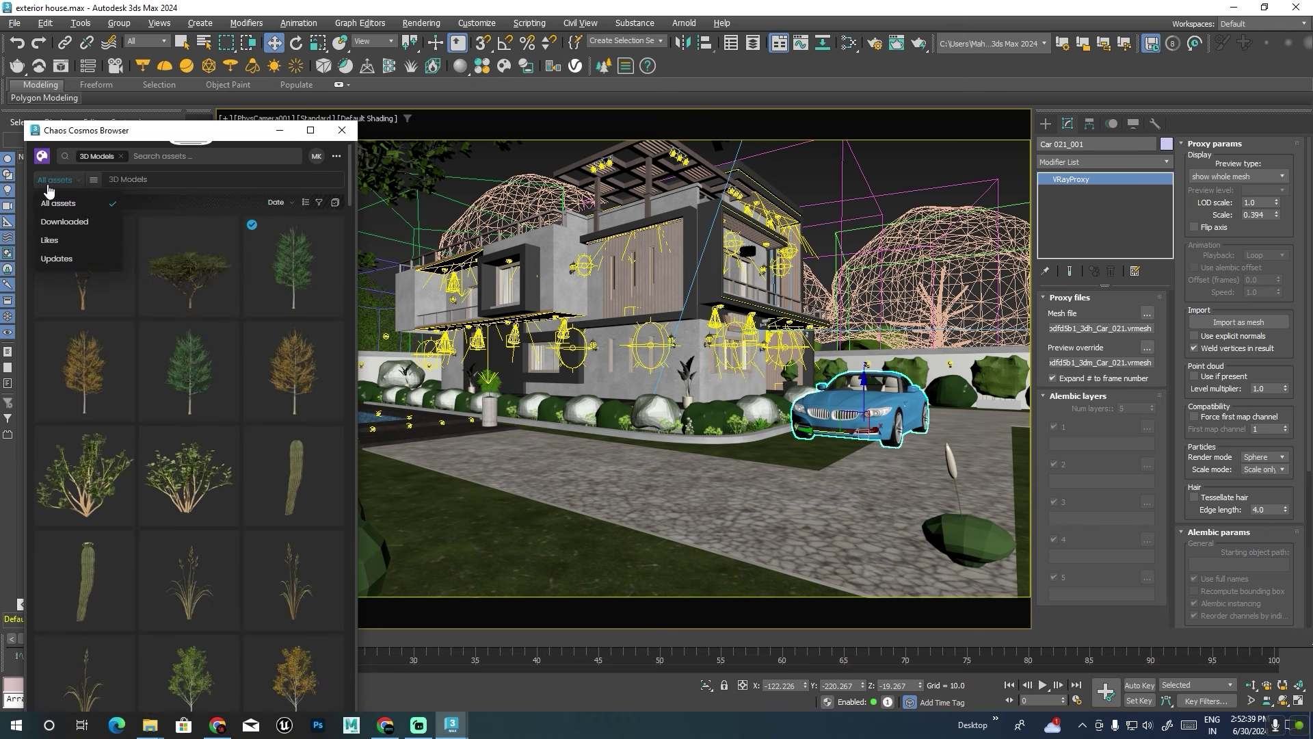
pyautogui.click(42, 156)
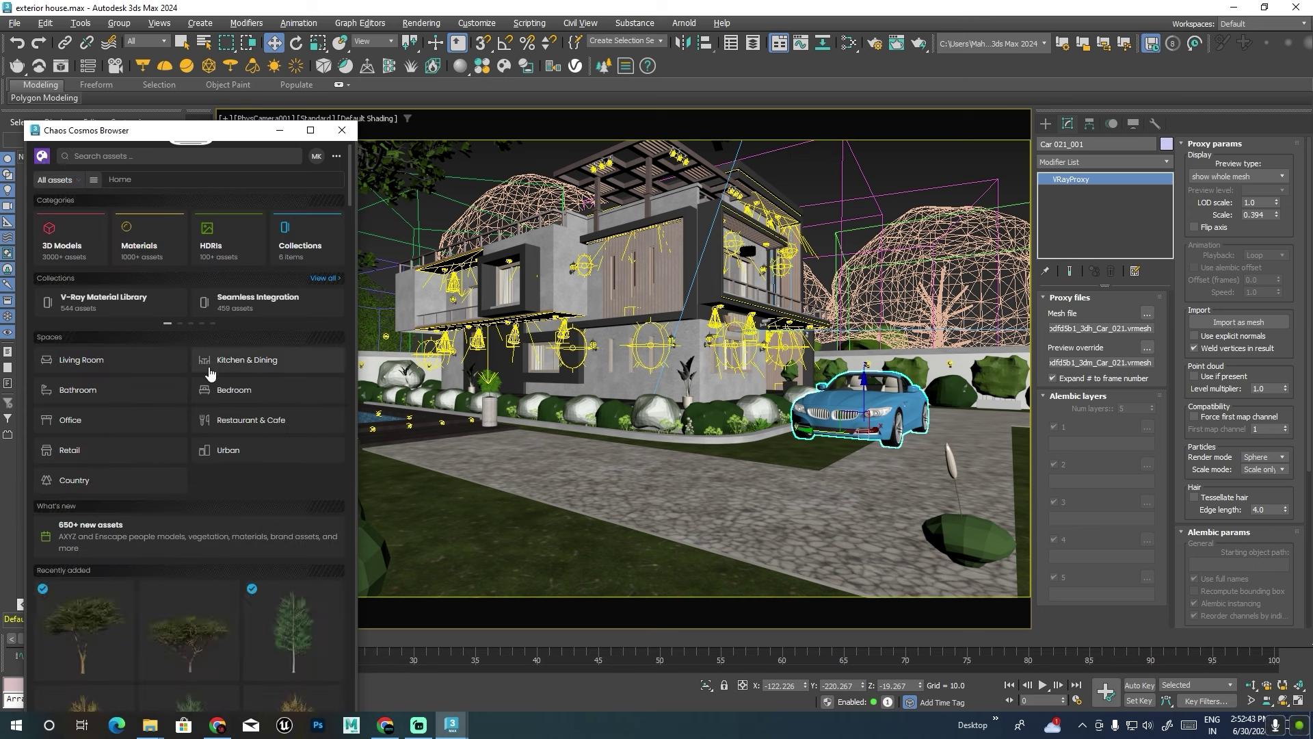
pyautogui.click(77, 419)
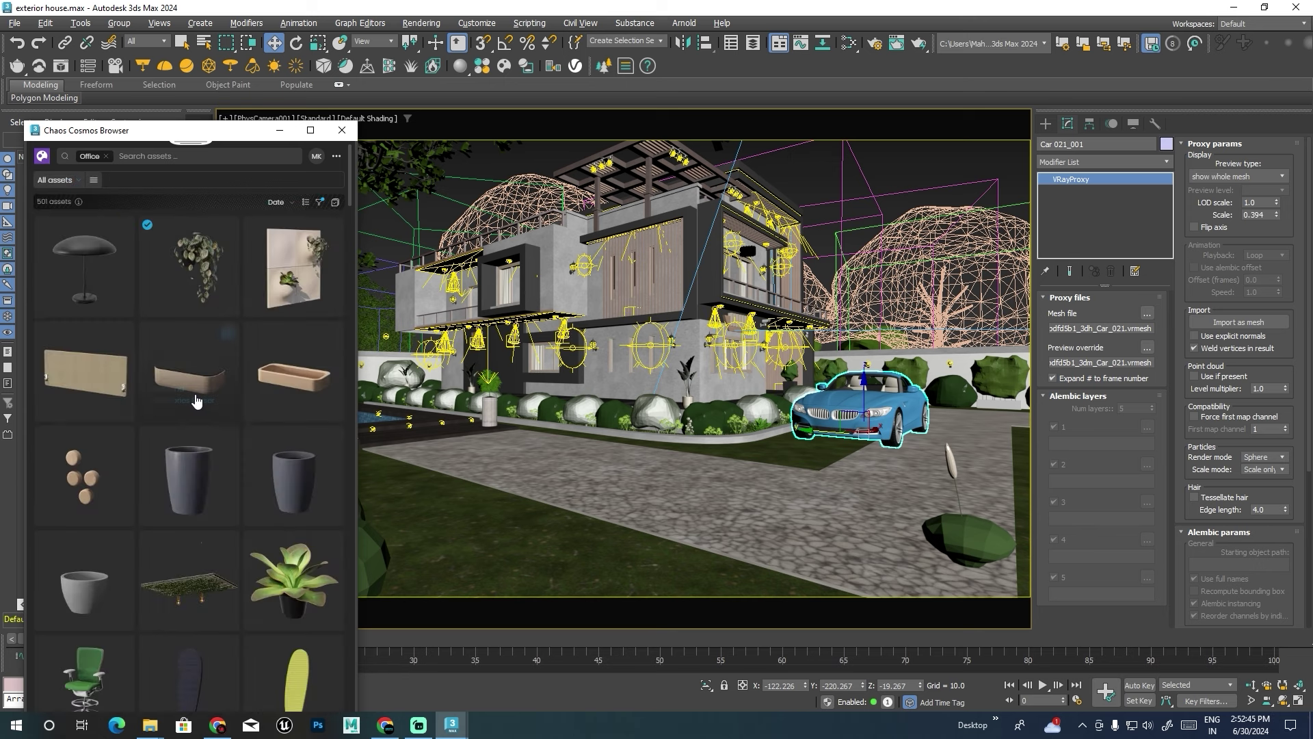
pyautogui.scroll(-5, 205, 400)
pyautogui.scroll(-5, 205, 400)
pyautogui.scroll(-5, 202, 404)
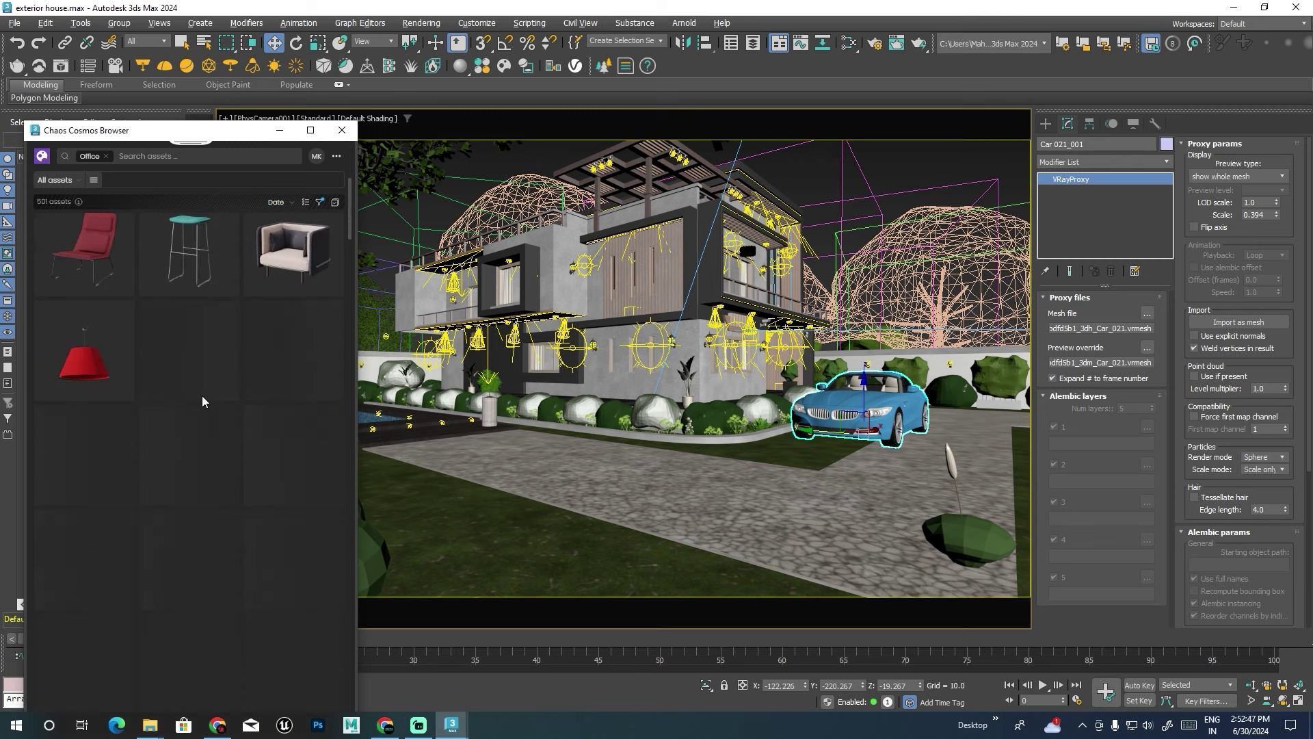
pyautogui.scroll(-2, 199, 389)
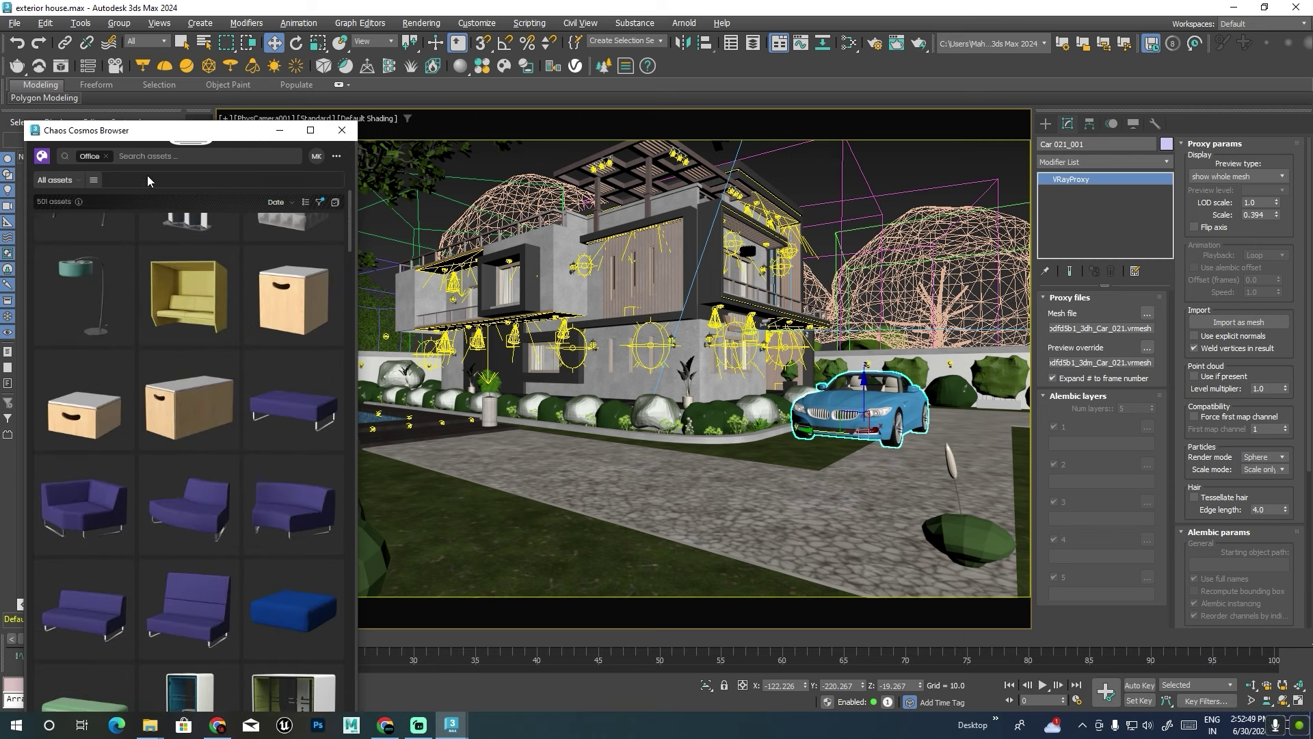
# Search Cosmos for 'car', then download and import the red Car 033.
pyautogui.click(108, 156)
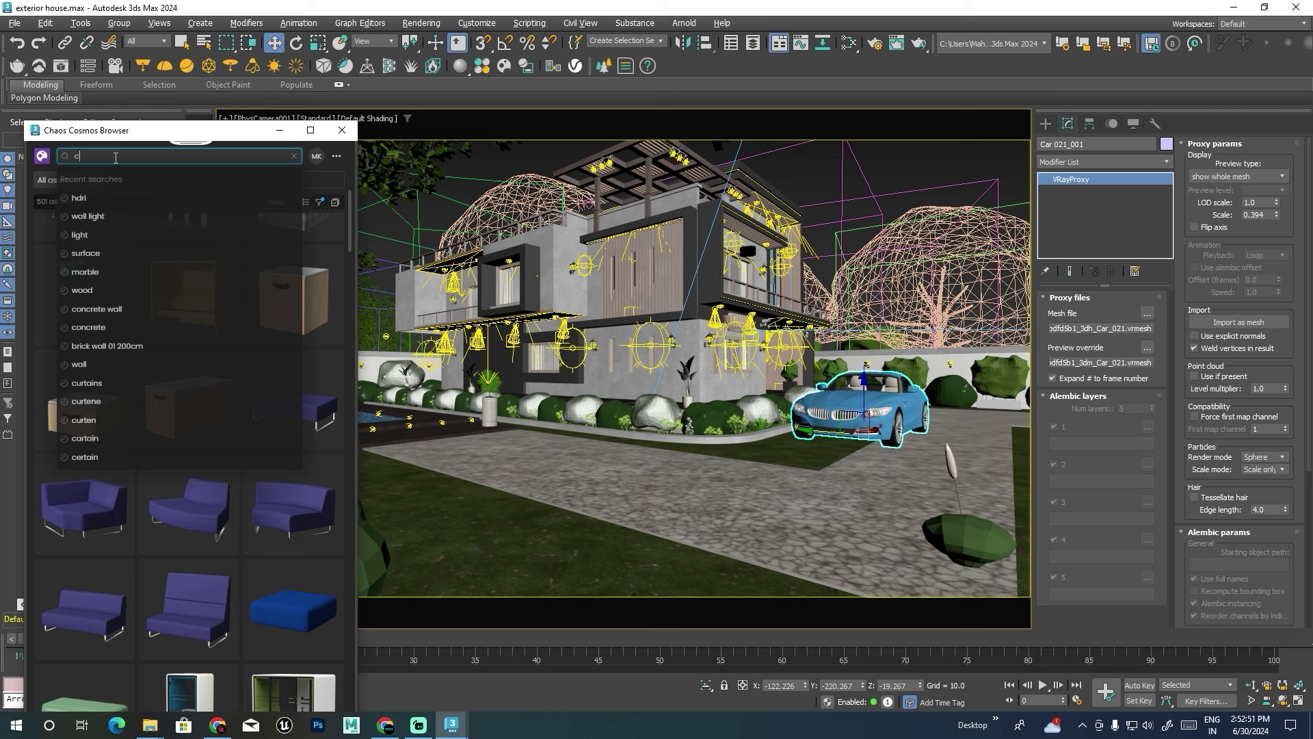
pyautogui.write('car')
pyautogui.press('Return')
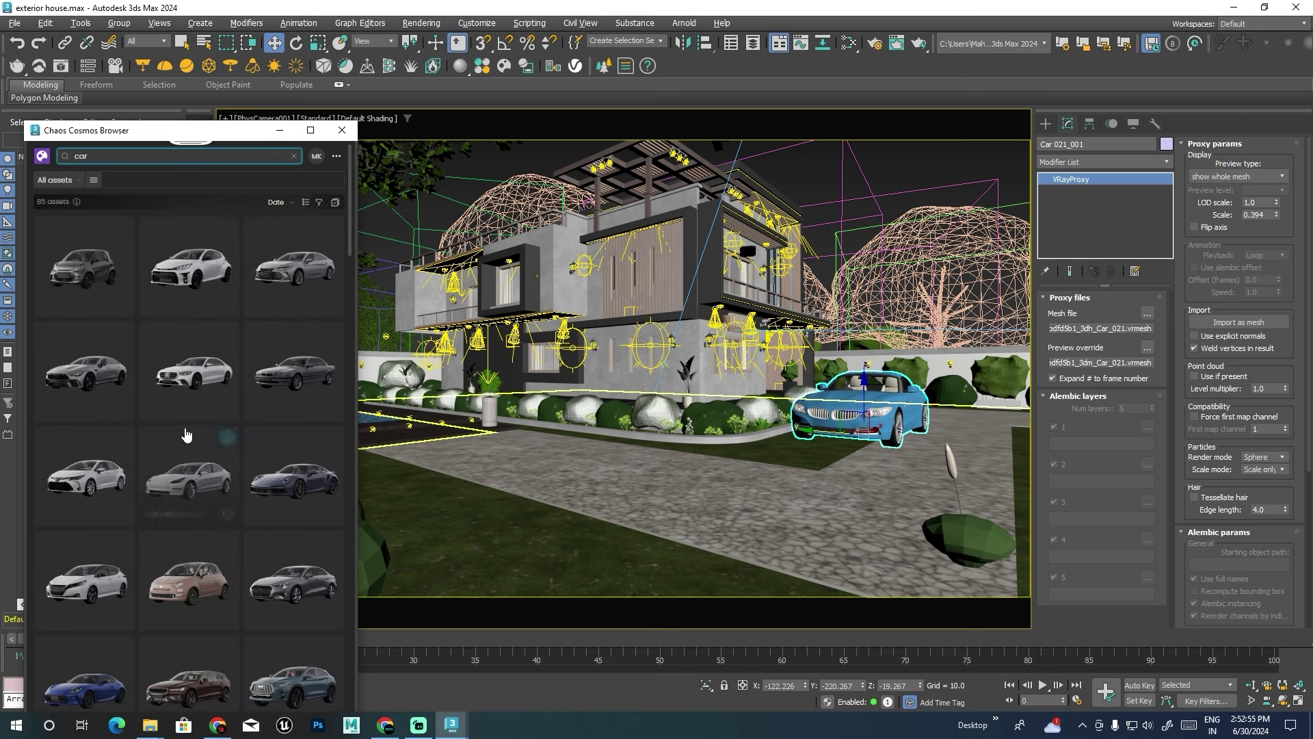
pyautogui.scroll(-3, 183, 433)
pyautogui.moveTo(294, 503)
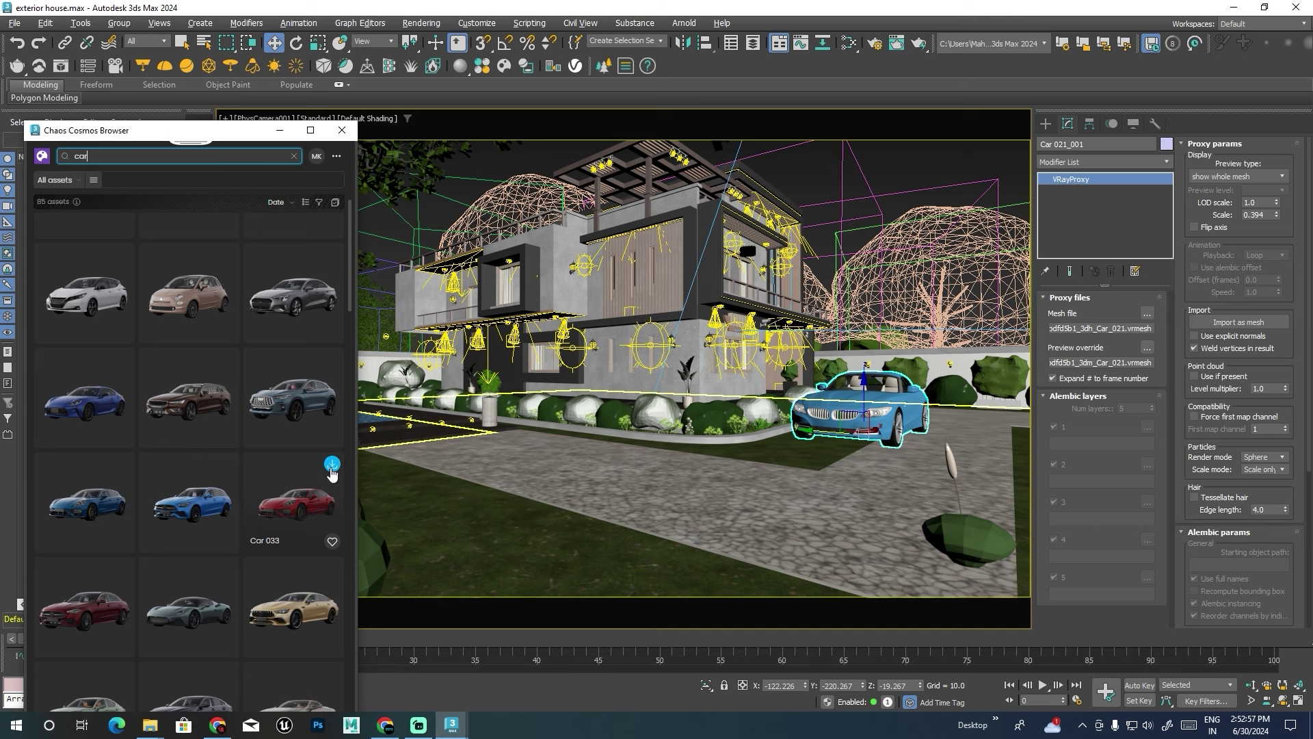
pyautogui.click(331, 466)
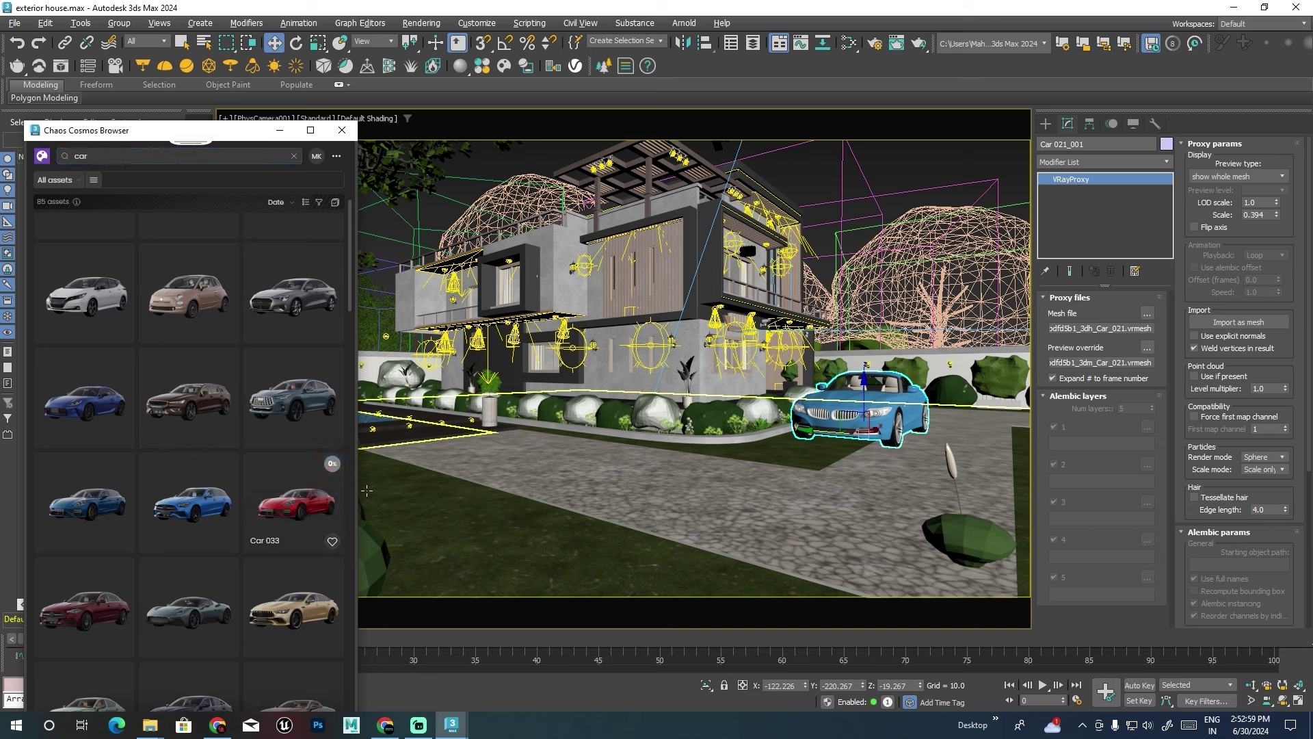
pyautogui.scroll(-2, 212, 494)
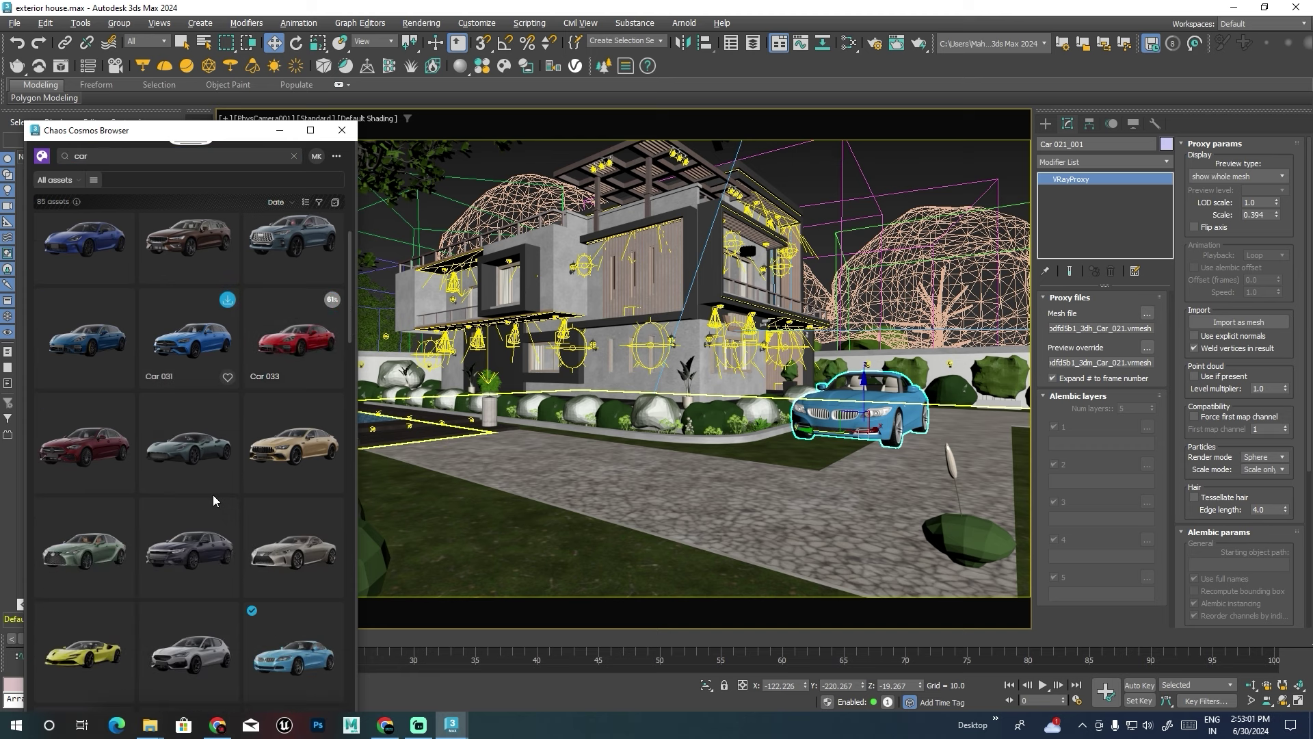
pyautogui.scroll(-1, 212, 495)
pyautogui.scroll(-1, 214, 502)
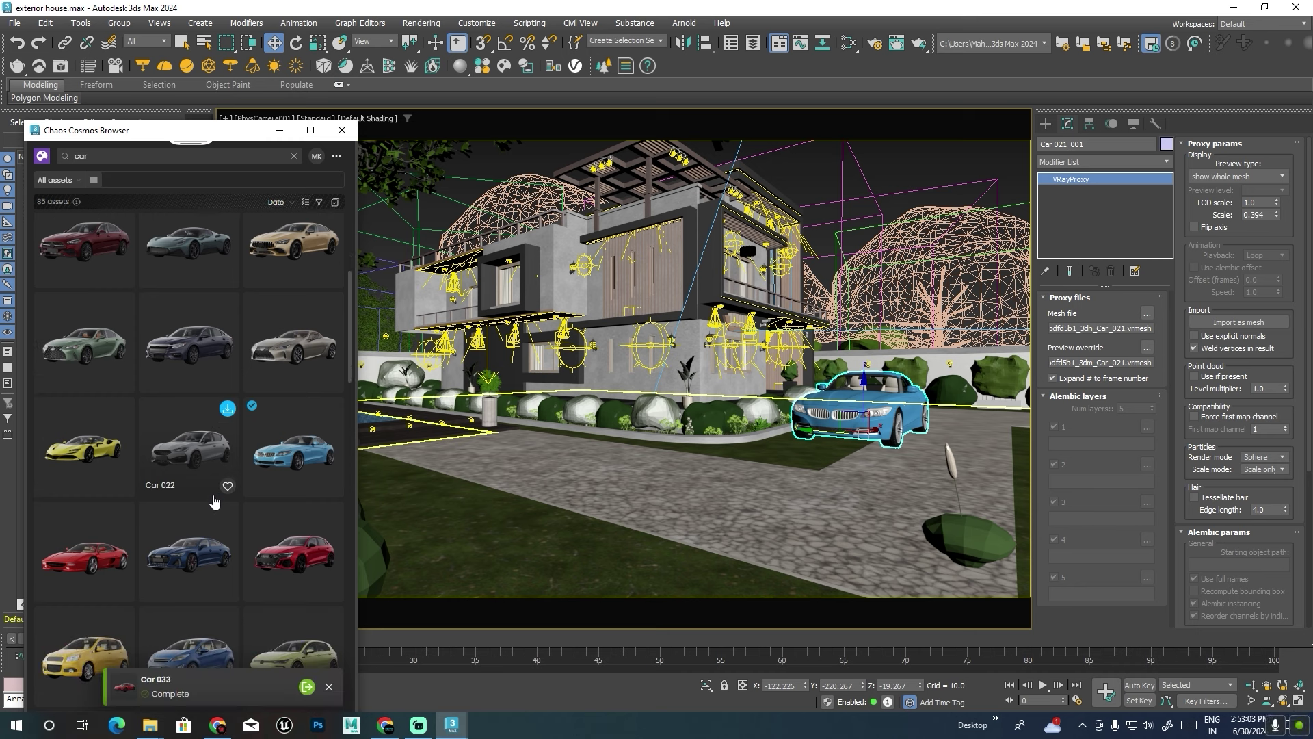
pyautogui.scroll(2, 214, 505)
pyautogui.scroll(1, 214, 504)
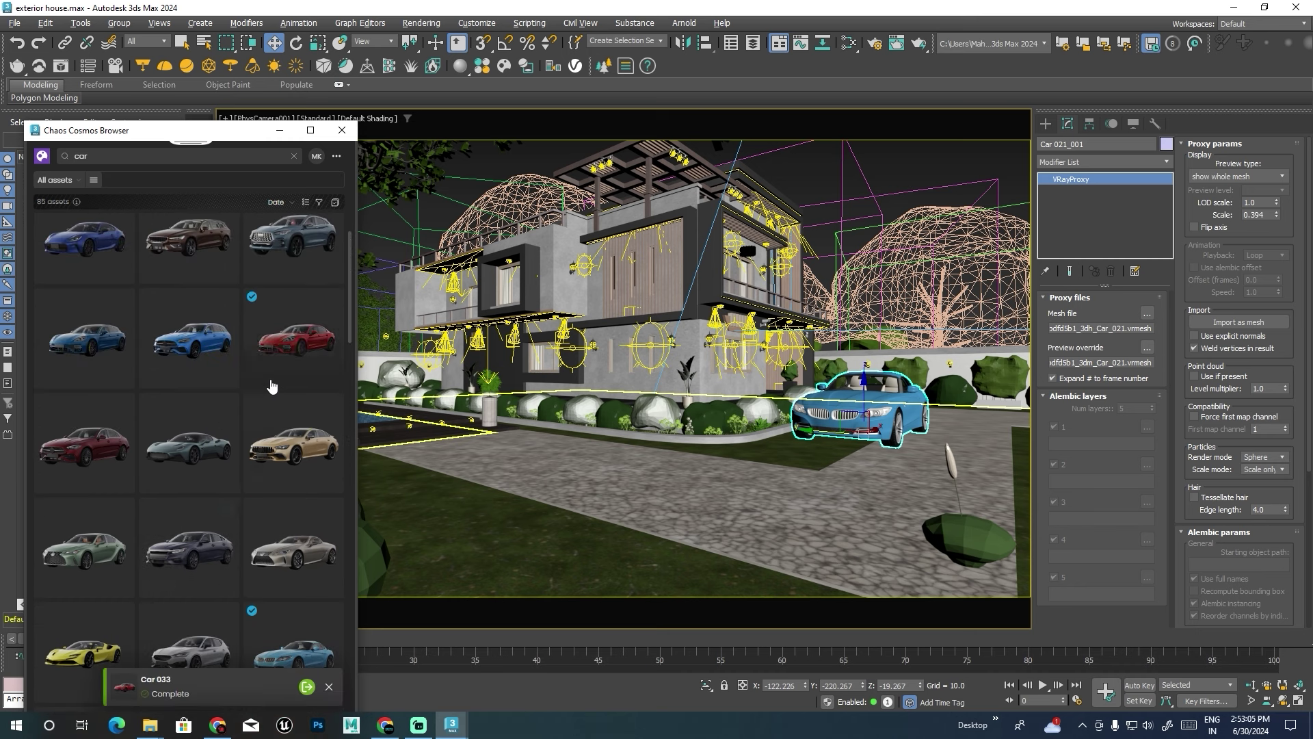
pyautogui.click(332, 299)
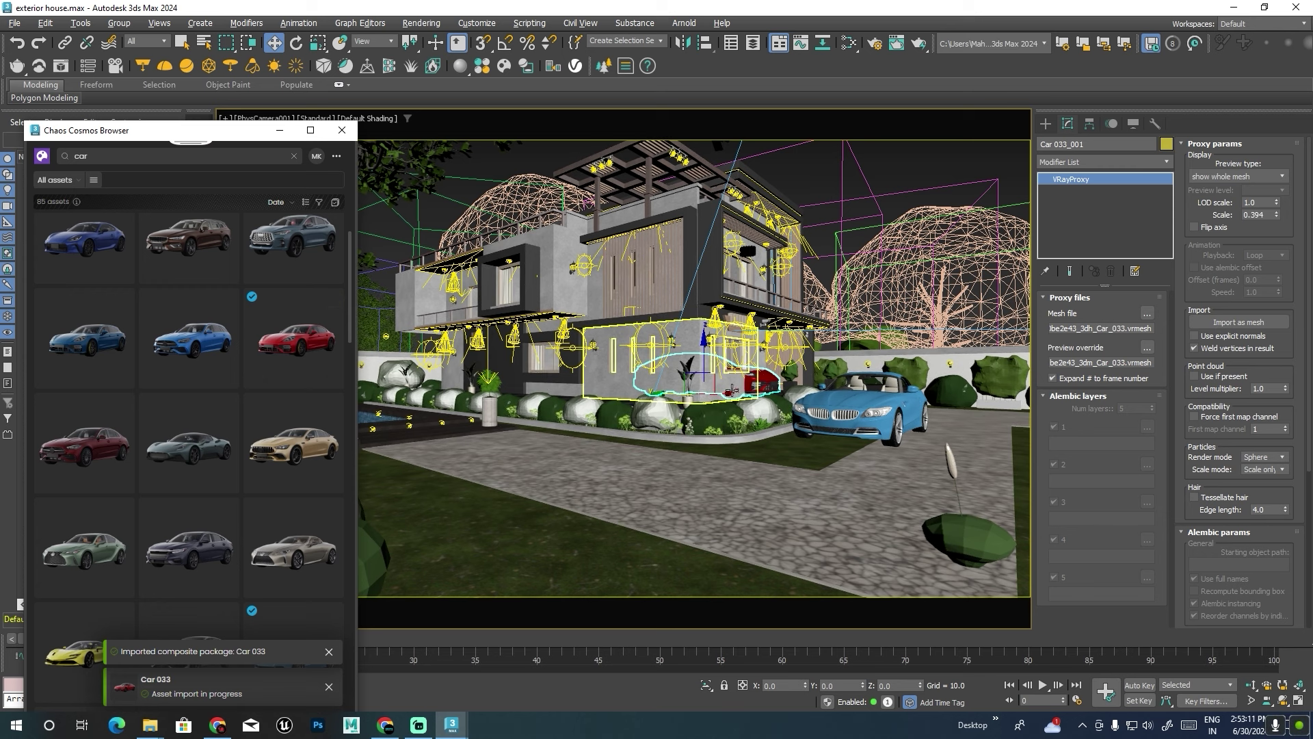
# Rotate Car 033 90° along the driveway and move it beside the blue car.
pyautogui.moveTo(732, 390); pyautogui.dragTo(588, 387)
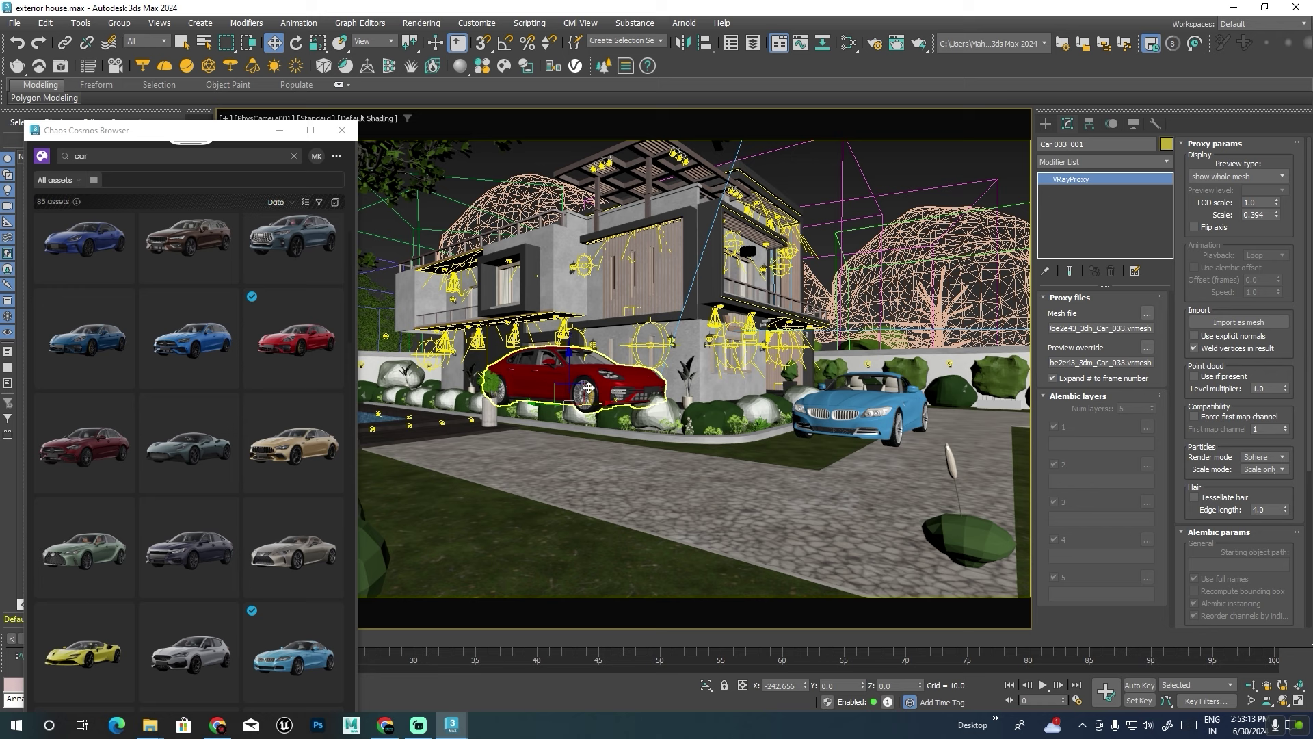
pyautogui.hotkey('alt', 'w')
pyautogui.hotkey('alt', 'w')
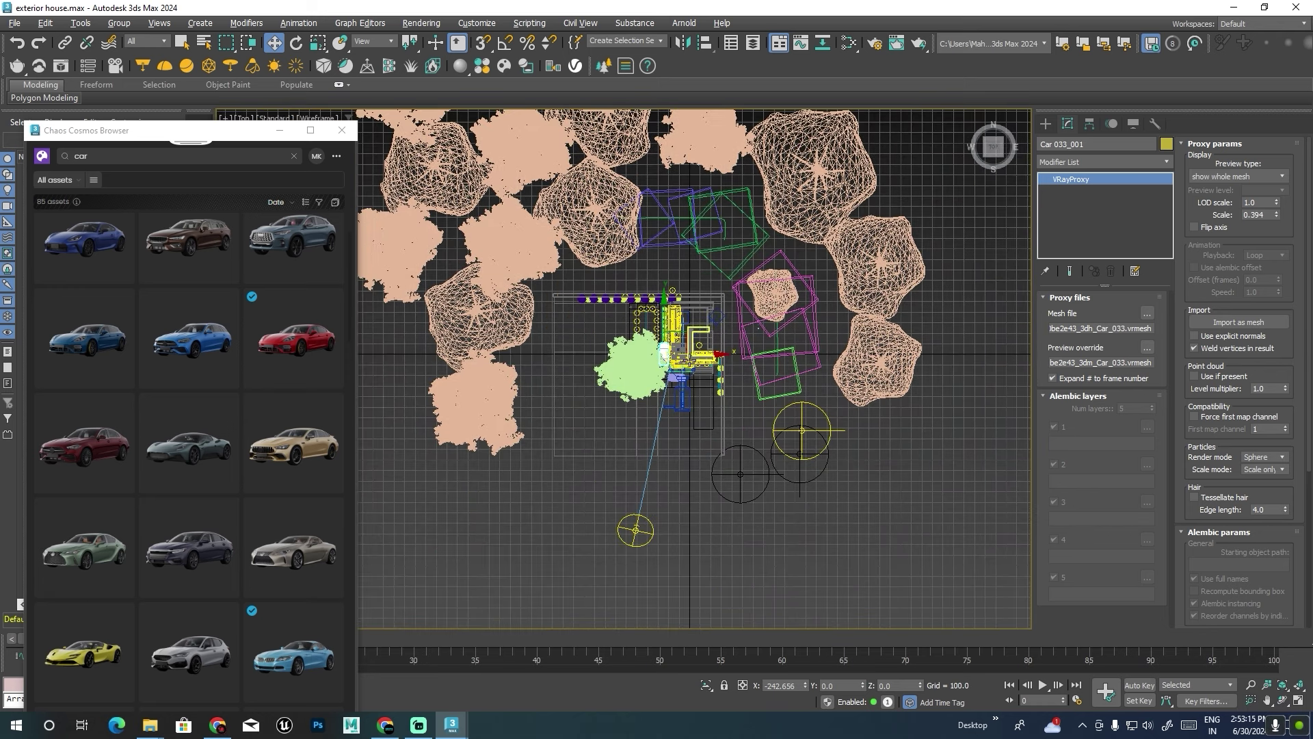
pyautogui.scroll(5, 674, 363)
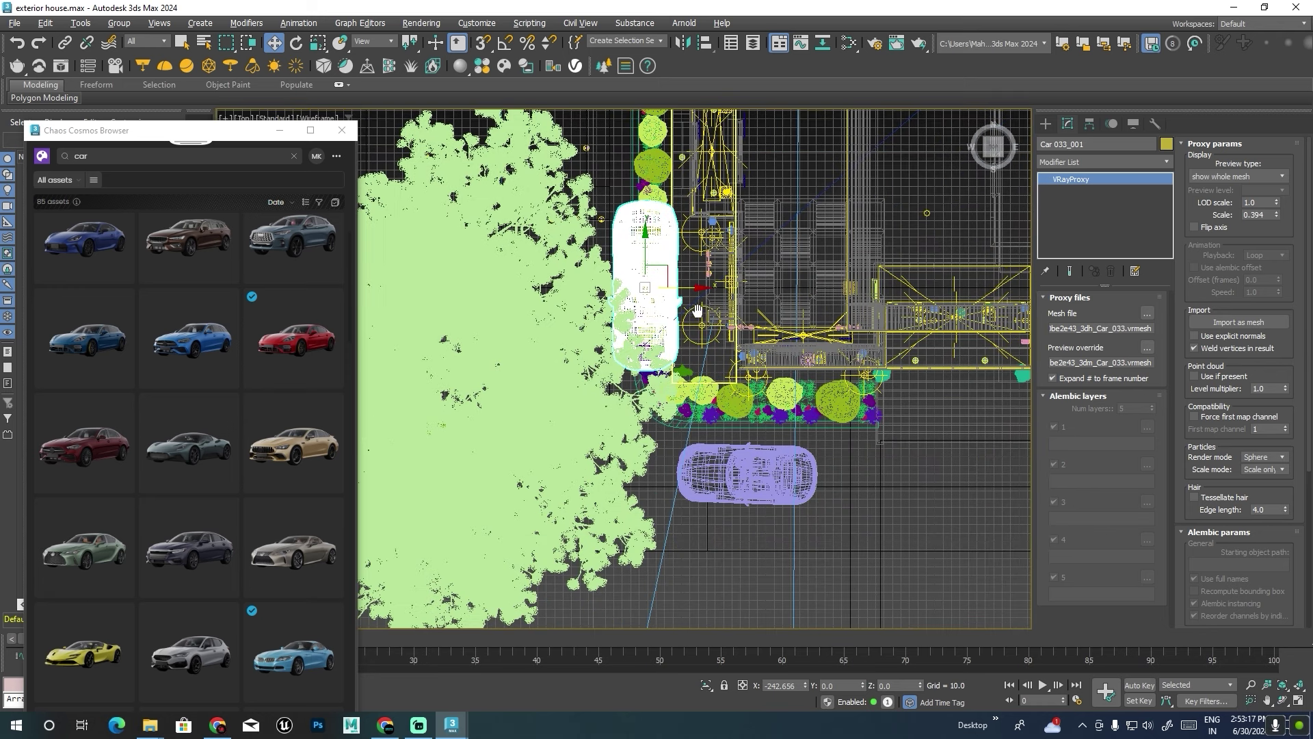
pyautogui.press('e')
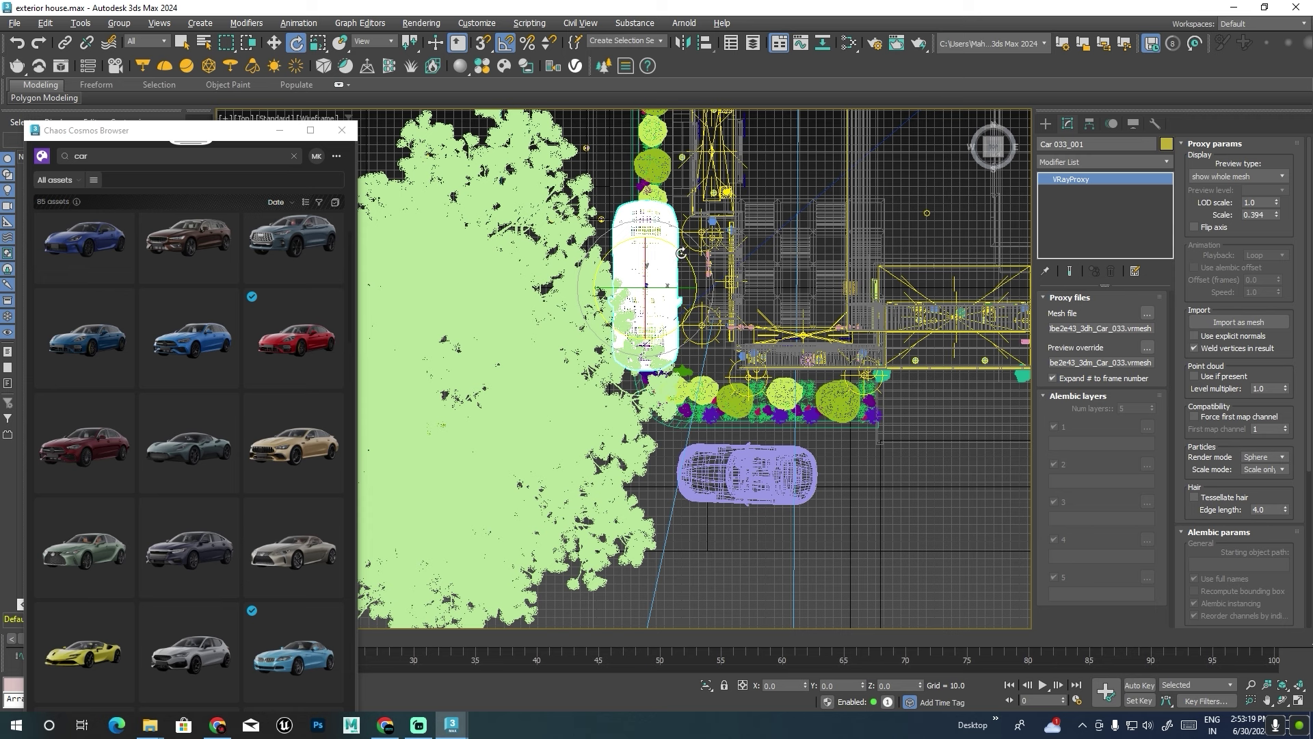
pyautogui.moveTo(681, 253); pyautogui.dragTo(657, 493)
pyautogui.press('w')
pyautogui.moveTo(709, 536); pyautogui.dragTo(642, 311, button='middle')
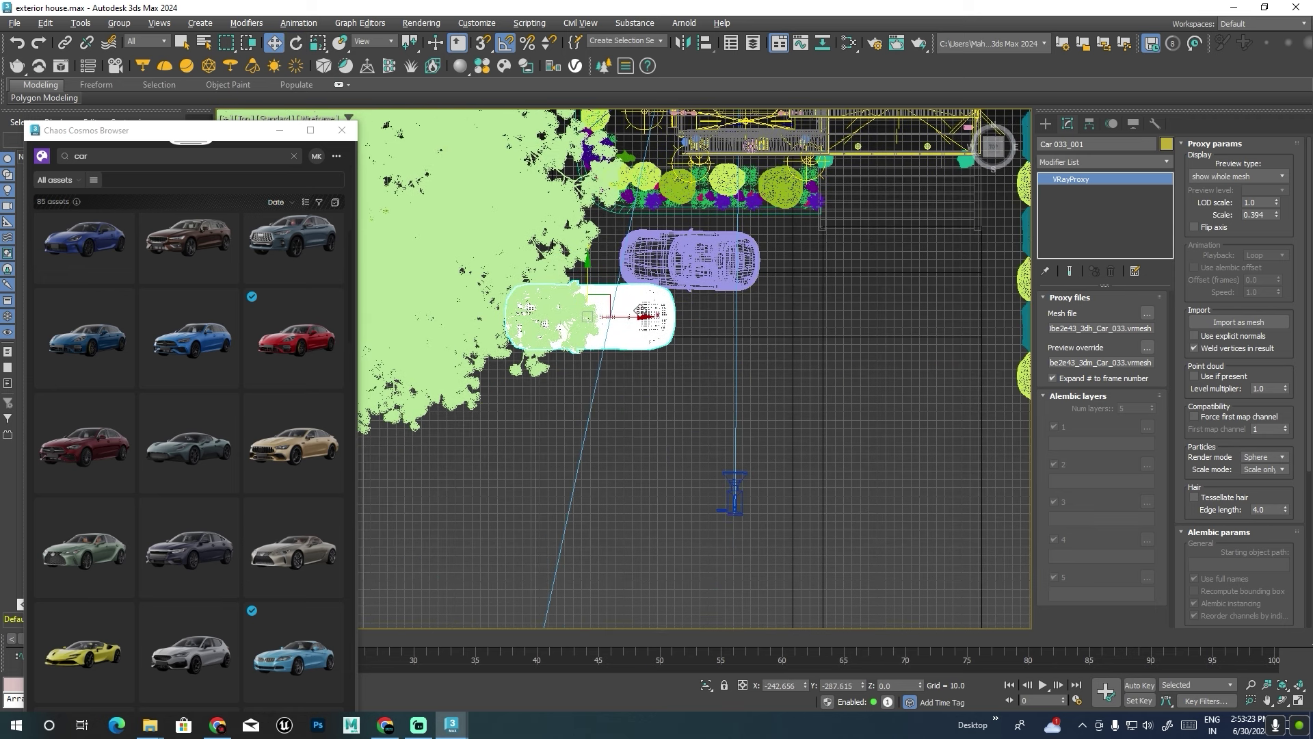
pyautogui.moveTo(640, 318); pyautogui.dragTo(728, 333)
# Check the red car in the camera and side views and nudge it forward.
pyautogui.hotkey('alt', 'w')
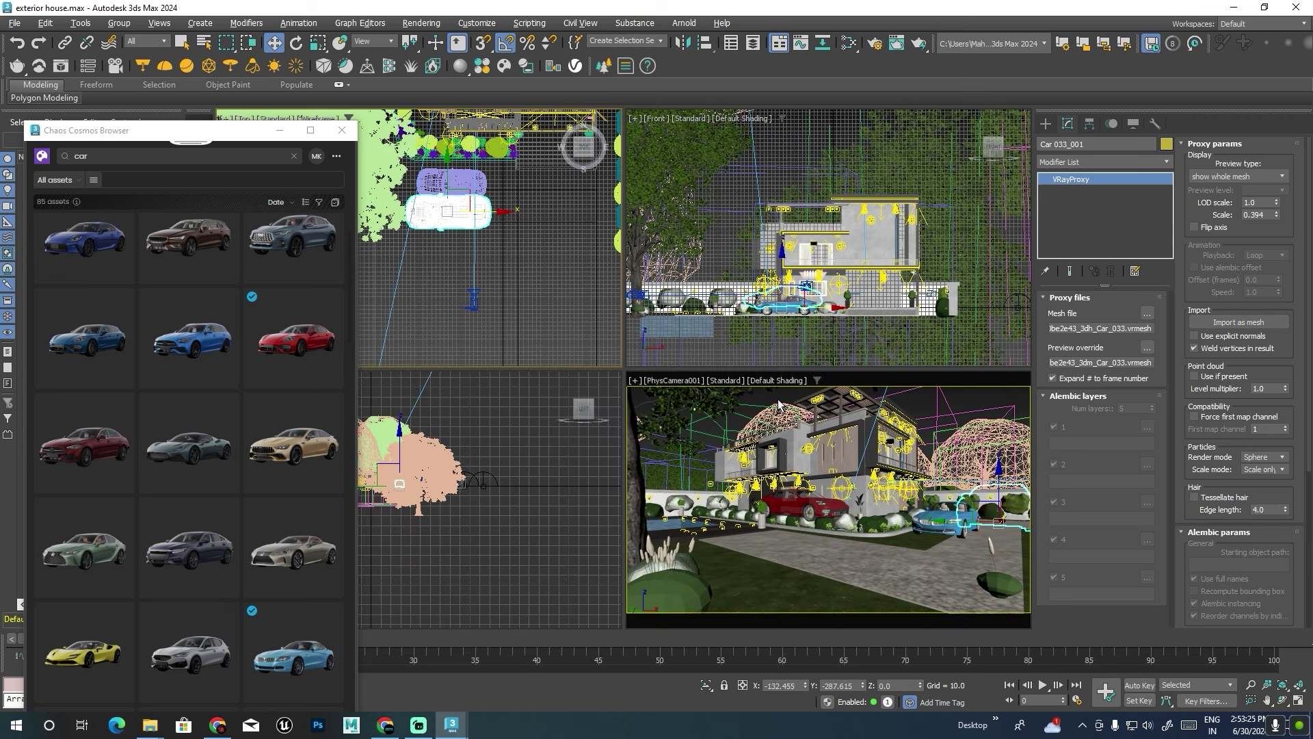
pyautogui.rightClick(981, 393)
pyautogui.hotkey('alt', 'w')
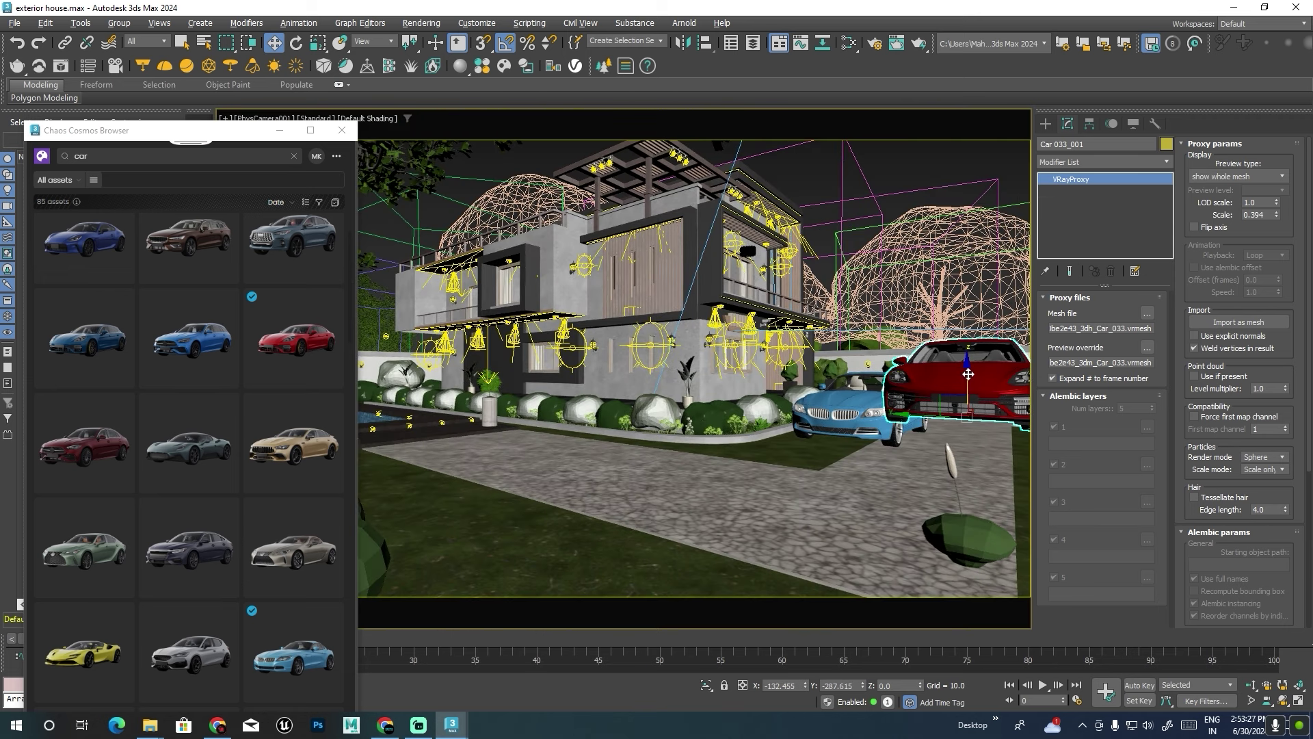
pyautogui.hotkey('alt', 'w')
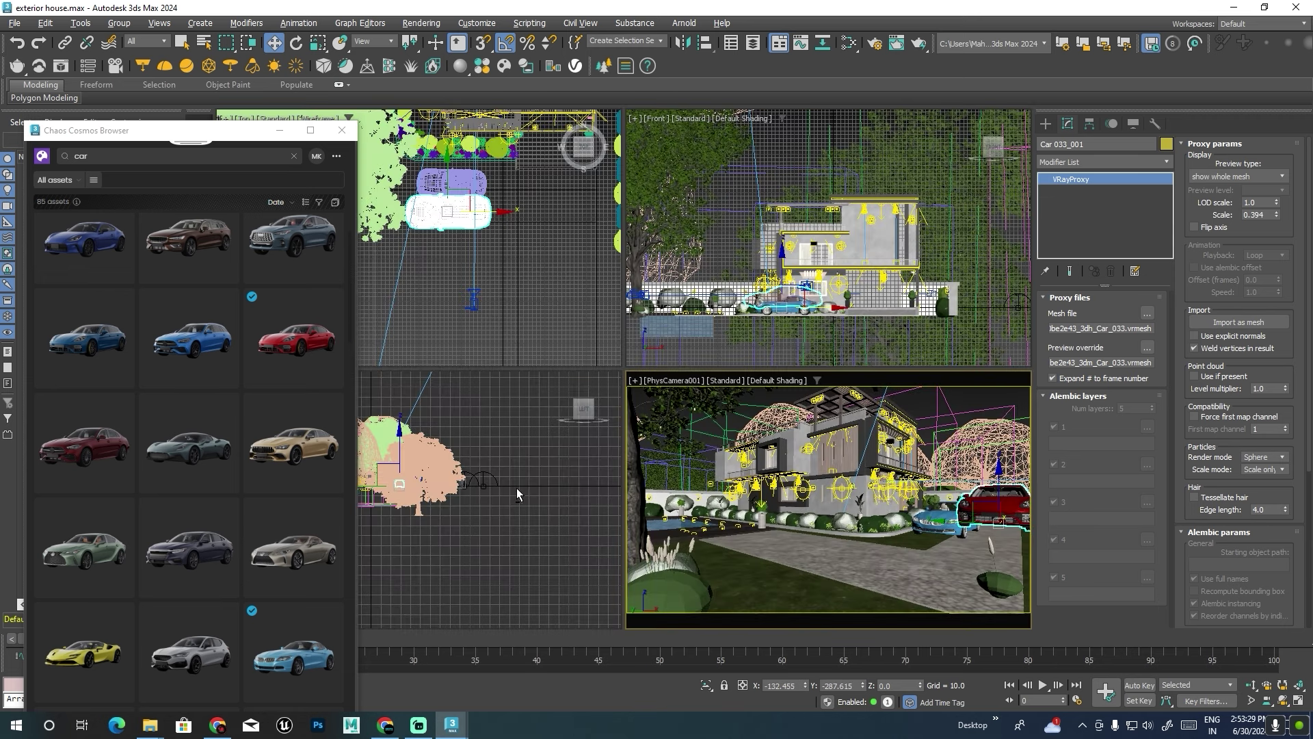
pyautogui.rightClick(727, 295)
pyautogui.hotkey('alt', 'w')
pyautogui.scroll(3, 727, 295)
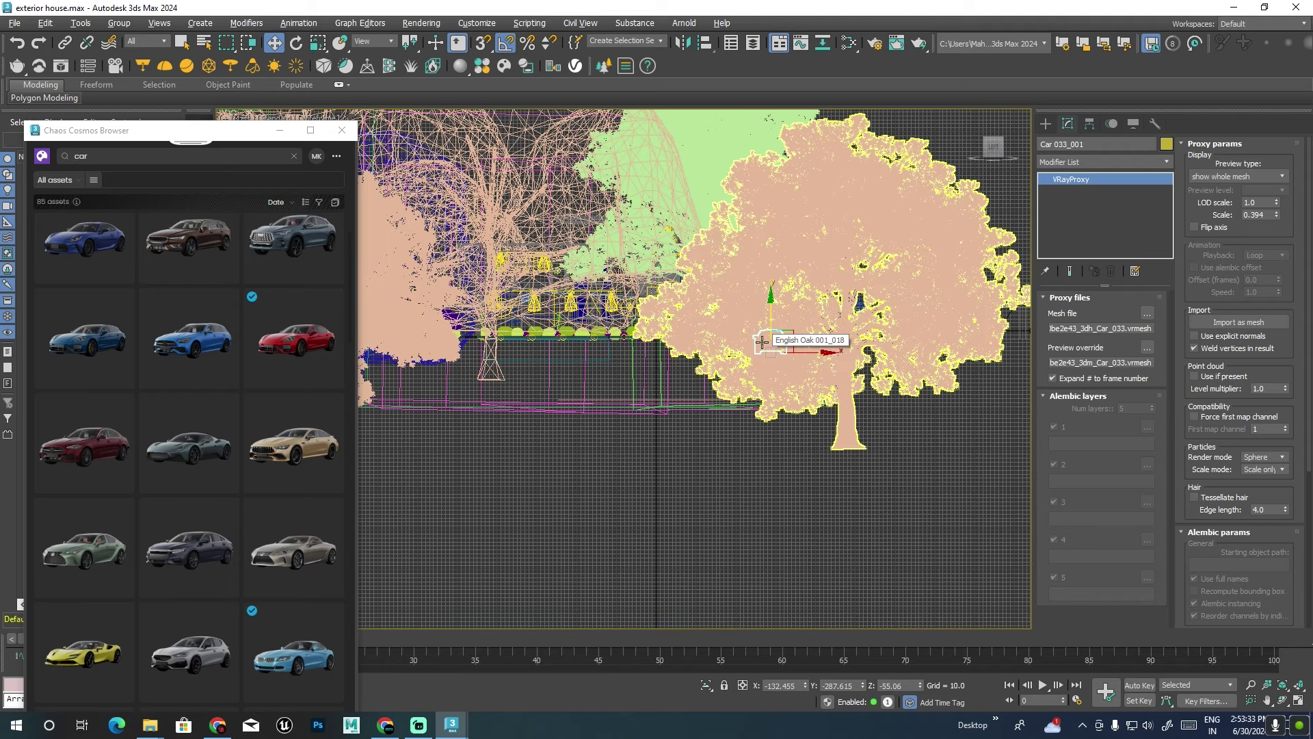
pyautogui.hotkey('alt', 'w')
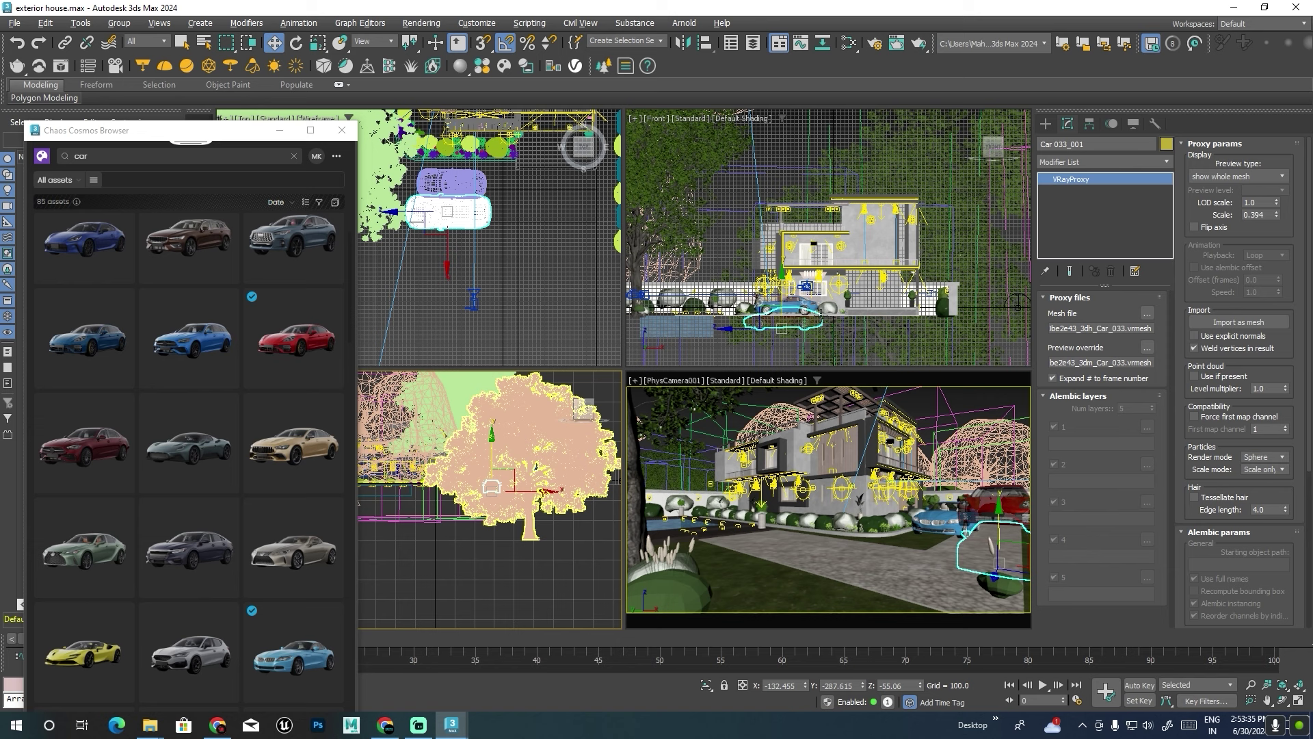
pyautogui.hotkey('alt', 'w')
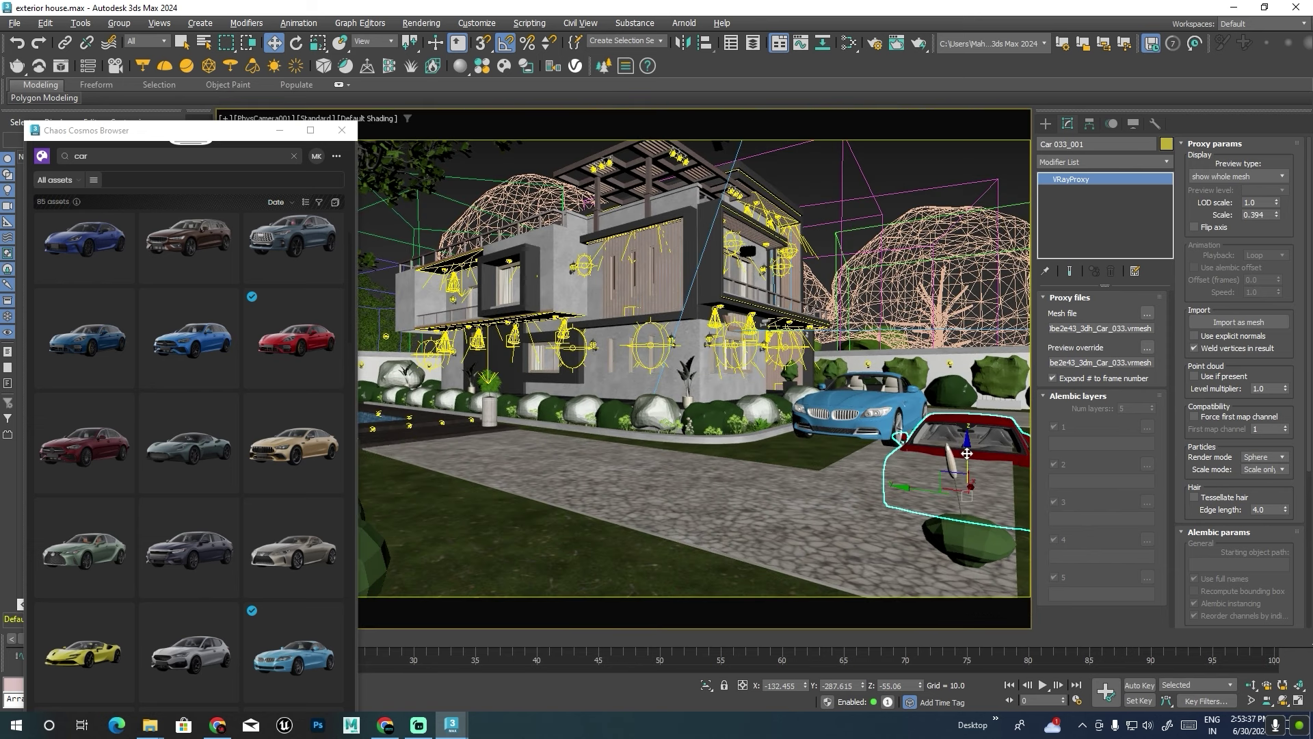
pyautogui.moveTo(967, 419); pyautogui.dragTo(937, 451)
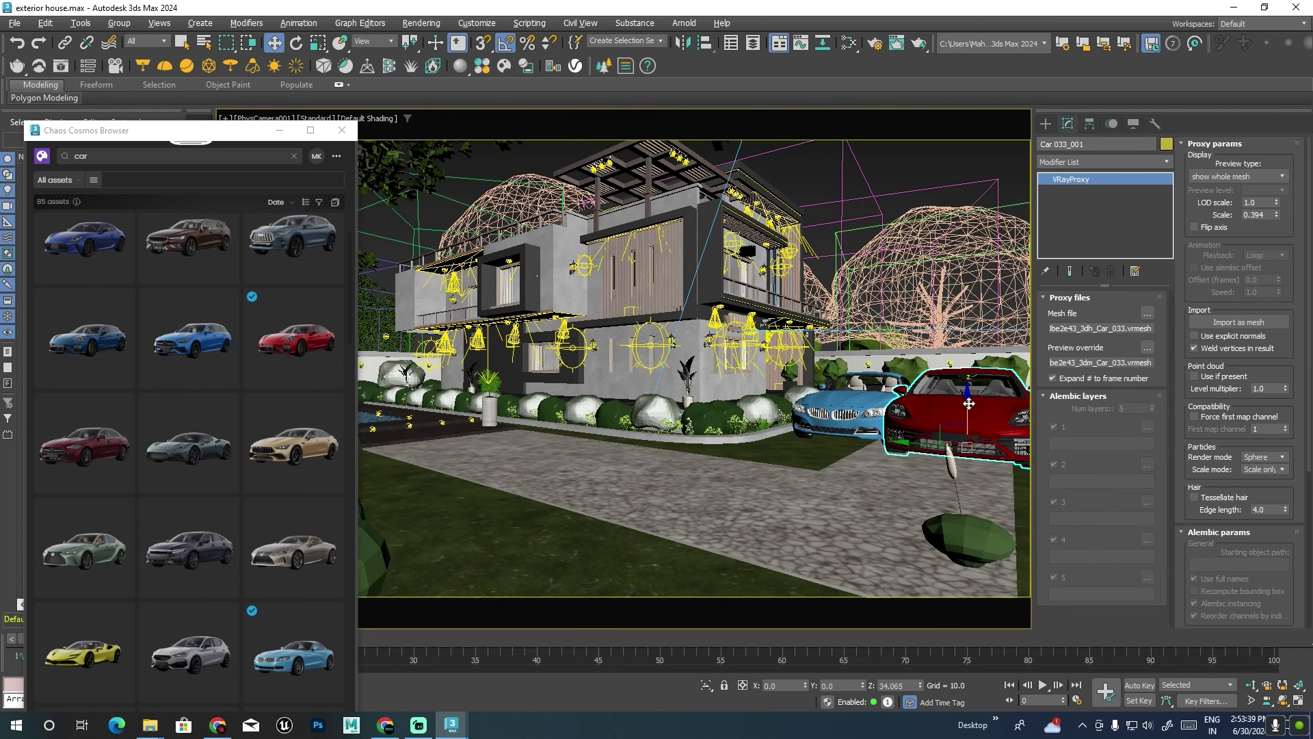
# Delete the blue car and slide the red car further along the driveway.
pyautogui.press('p')
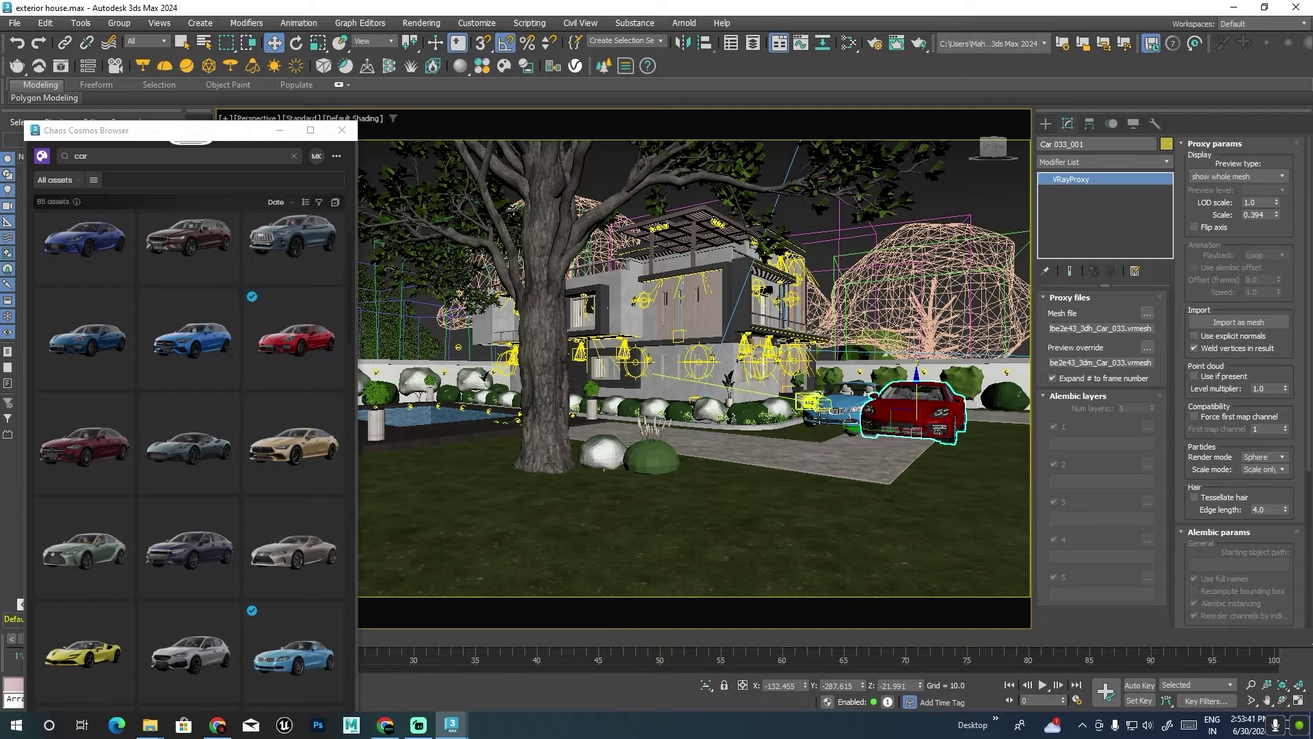
pyautogui.moveTo(870, 426)
pyautogui.keyDown('alt'); pyautogui.mouseDown(button='middle')
pyautogui.moveTo(834, 443)
pyautogui.moveTo(695, 382)
pyautogui.mouseUp(button='middle'); pyautogui.keyUp('alt')
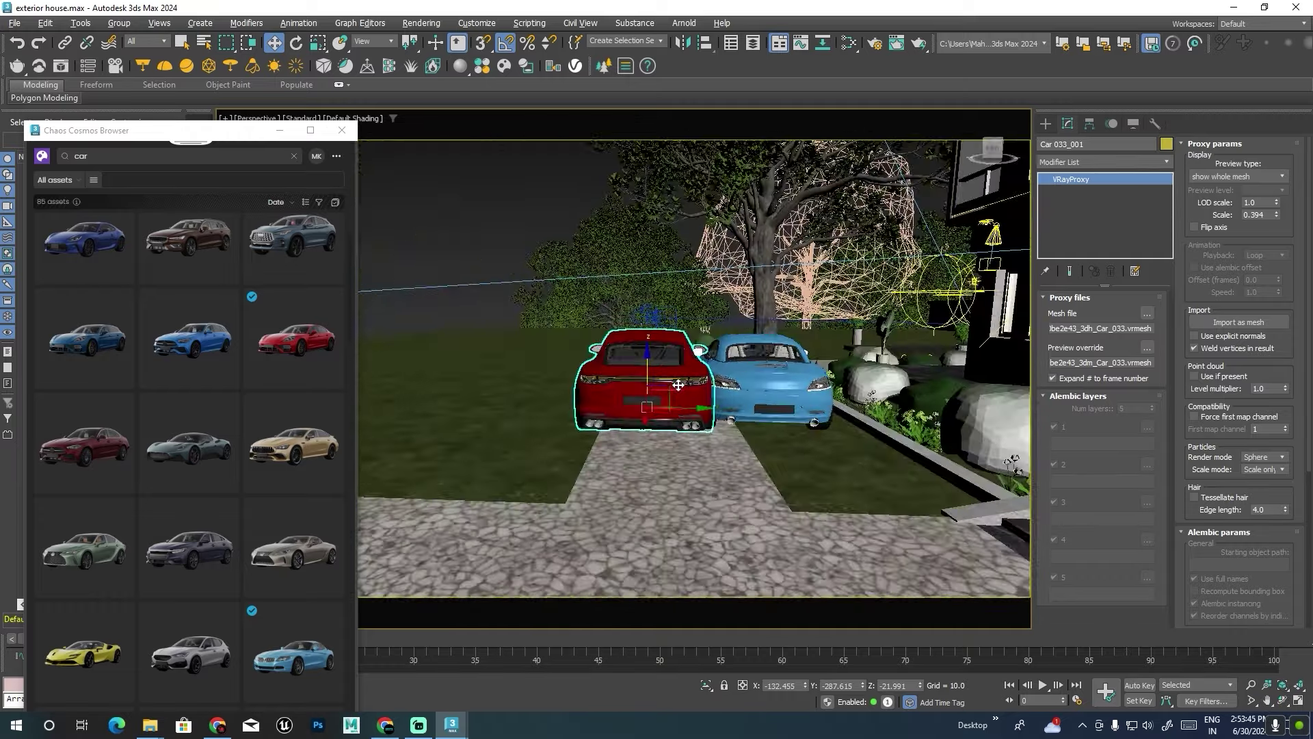
pyautogui.click(782, 383)
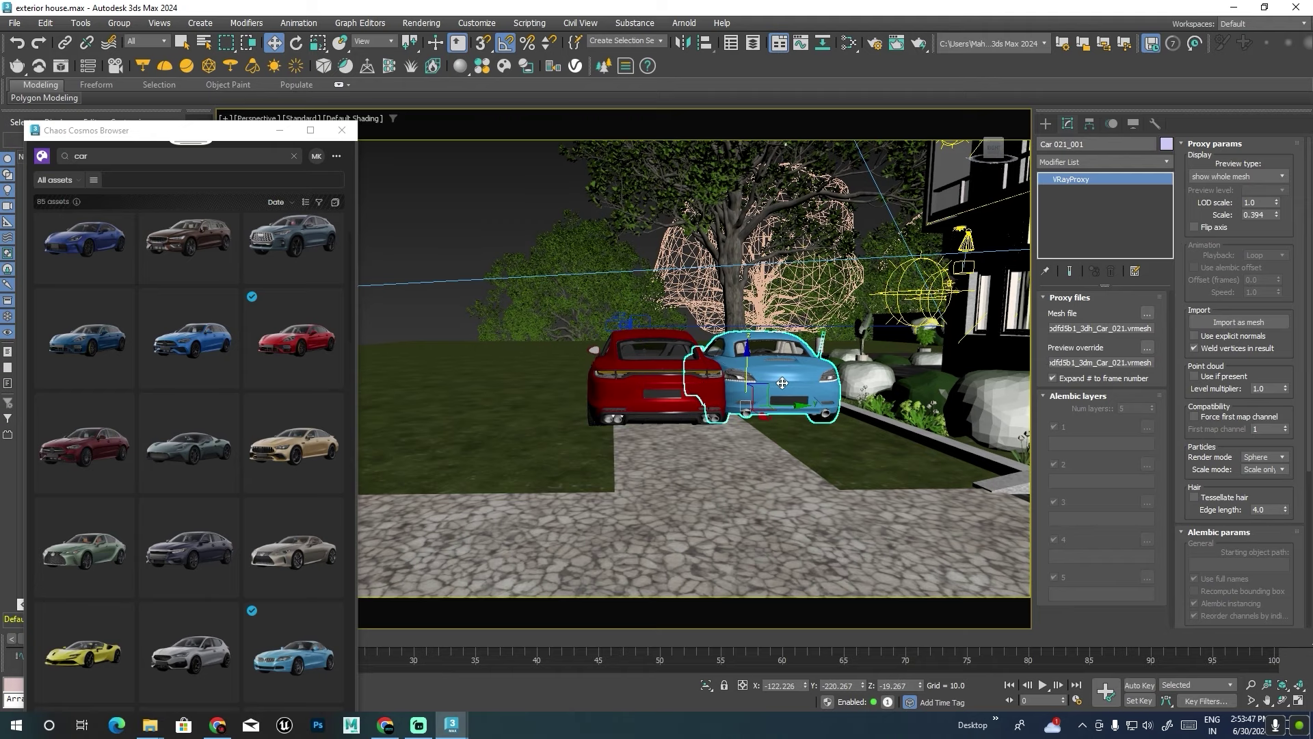
pyautogui.press('Delete')
pyautogui.click(650, 395)
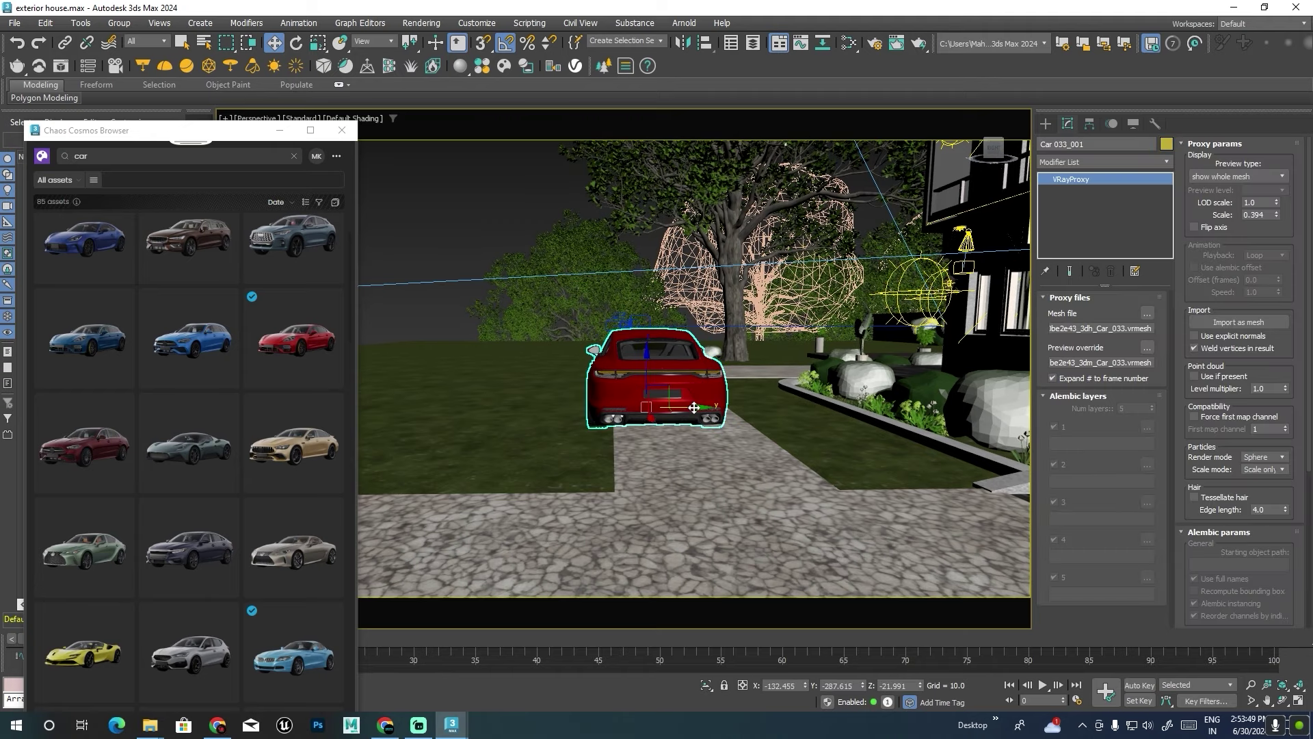
pyautogui.moveTo(694, 407); pyautogui.dragTo(751, 409)
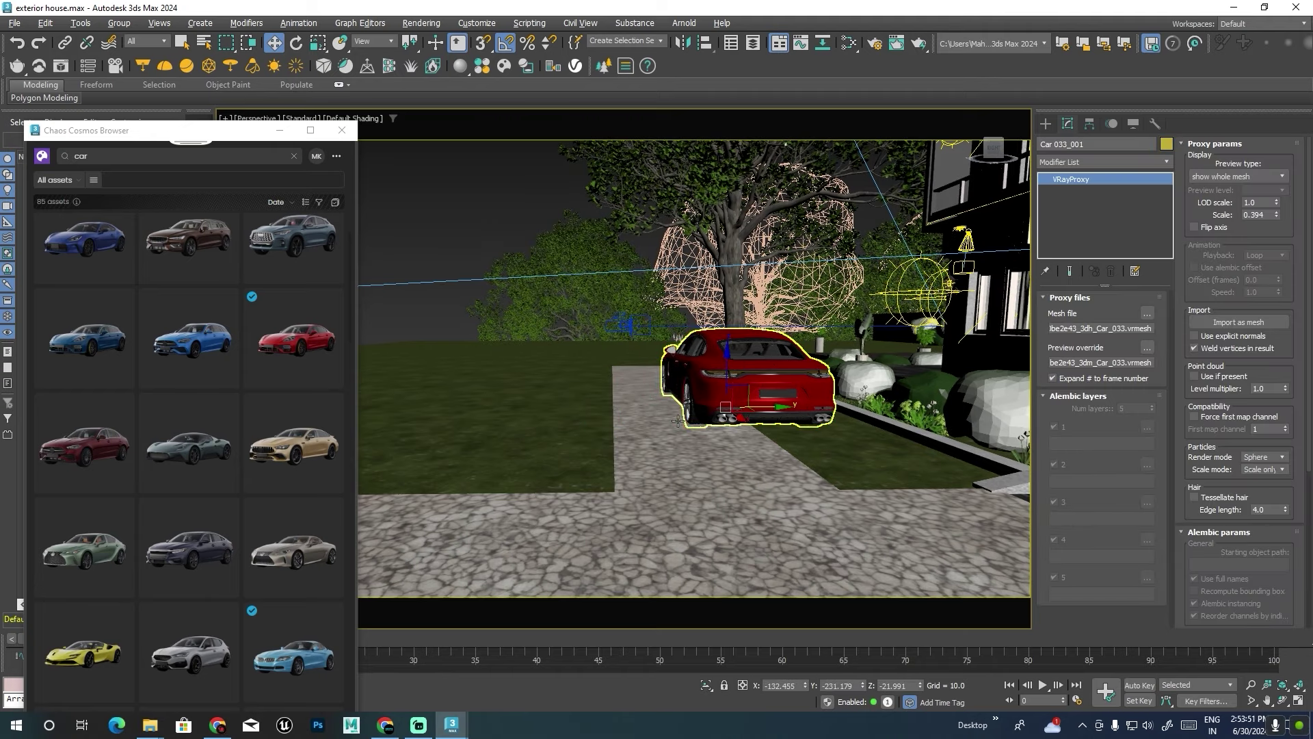
pyautogui.moveTo(772, 409)
pyautogui.keyDown('alt'); pyautogui.mouseDown(button='middle')
pyautogui.moveTo(905, 418)
pyautogui.moveTo(687, 407)
pyautogui.moveTo(689, 420)
pyautogui.mouseUp(button='middle'); pyautogui.keyUp('alt')
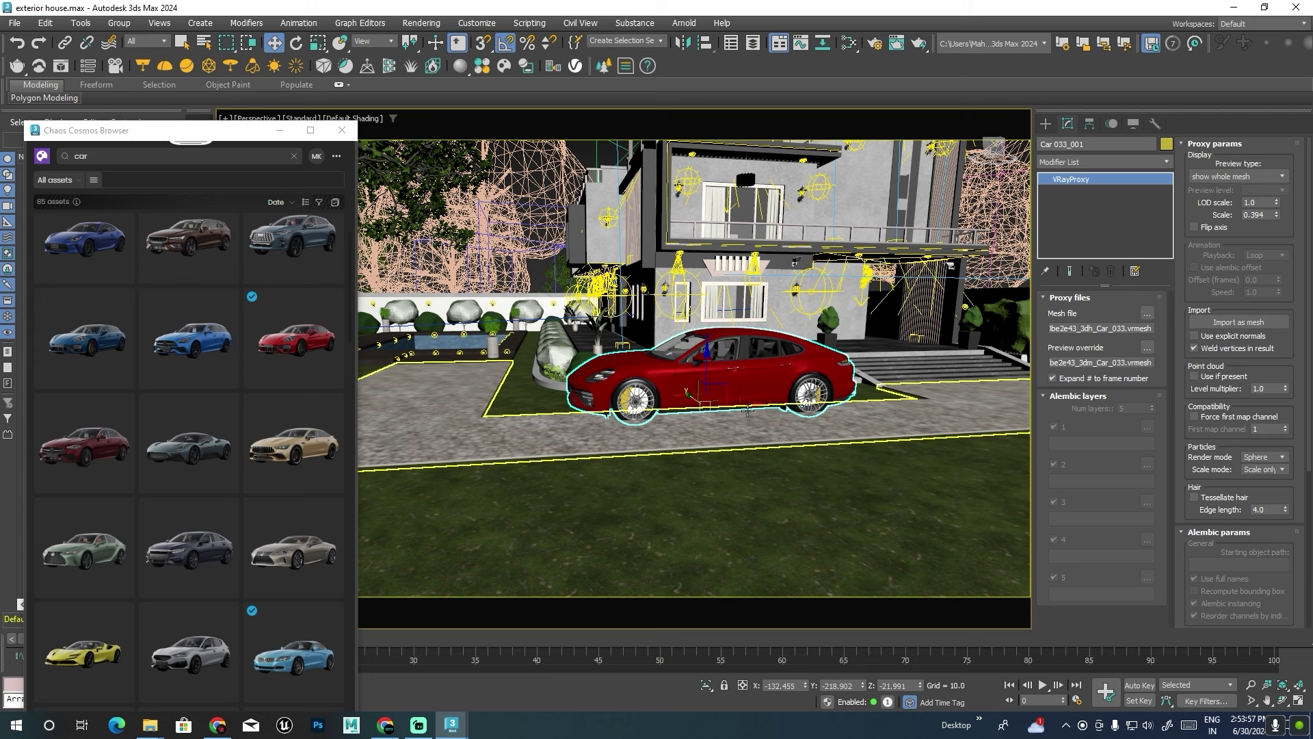
pyautogui.moveTo(689, 420); pyautogui.dragTo(741, 428)
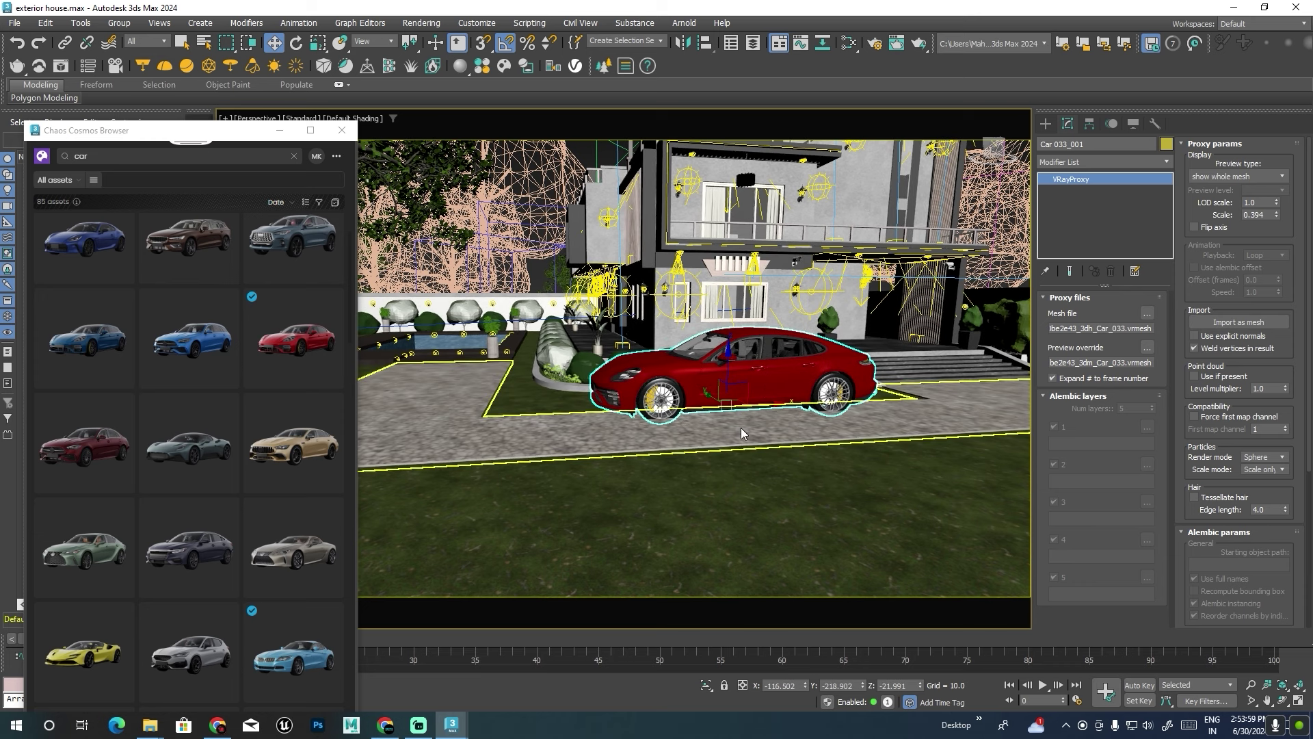
# Switch to PhysCamera001 and render the scene with Shift+Q.
pyautogui.press('c')
pyautogui.click(630, 267)
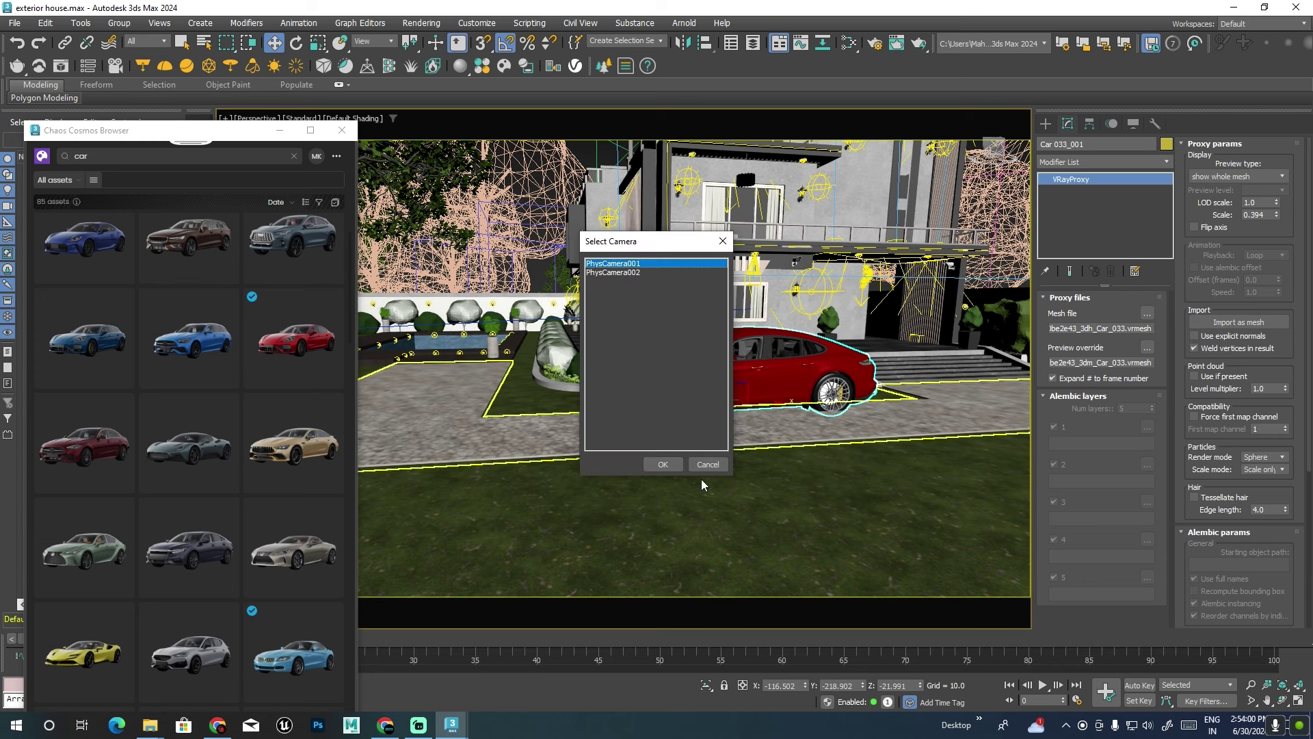
pyautogui.click(663, 463)
pyautogui.hotkey('shift', 'q')
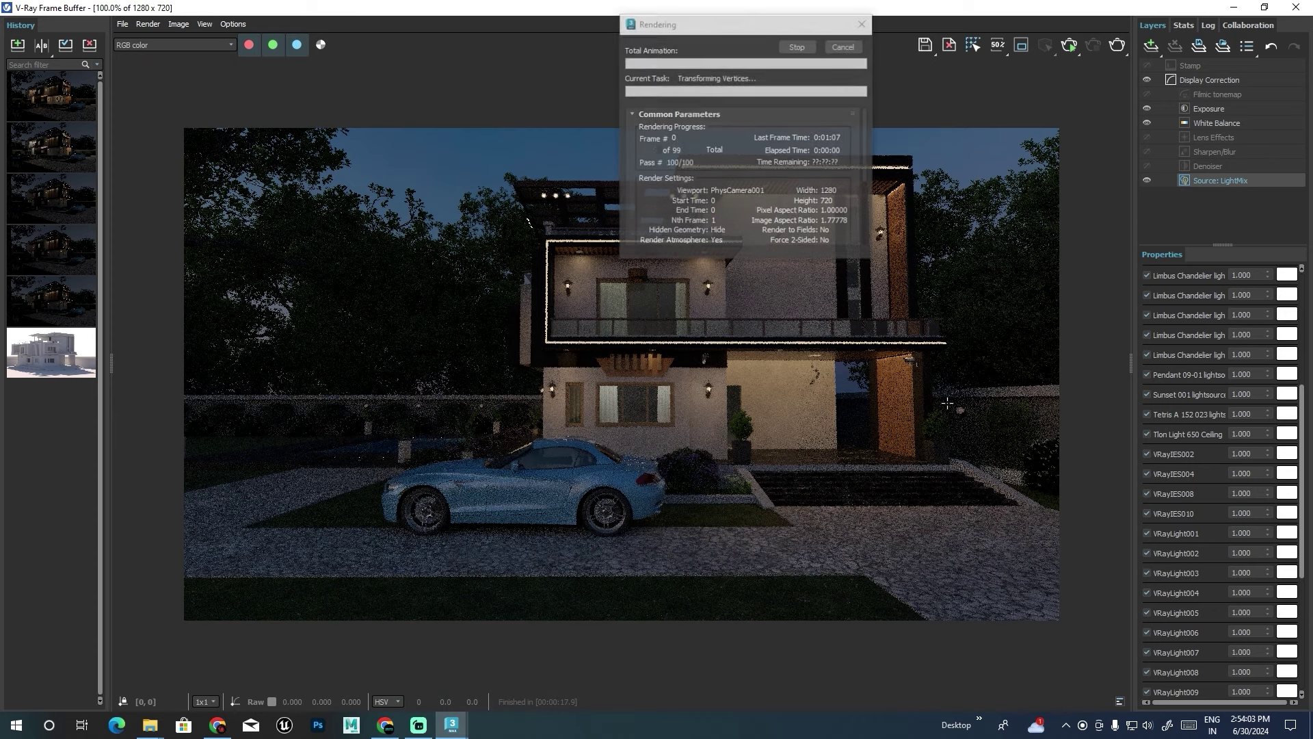
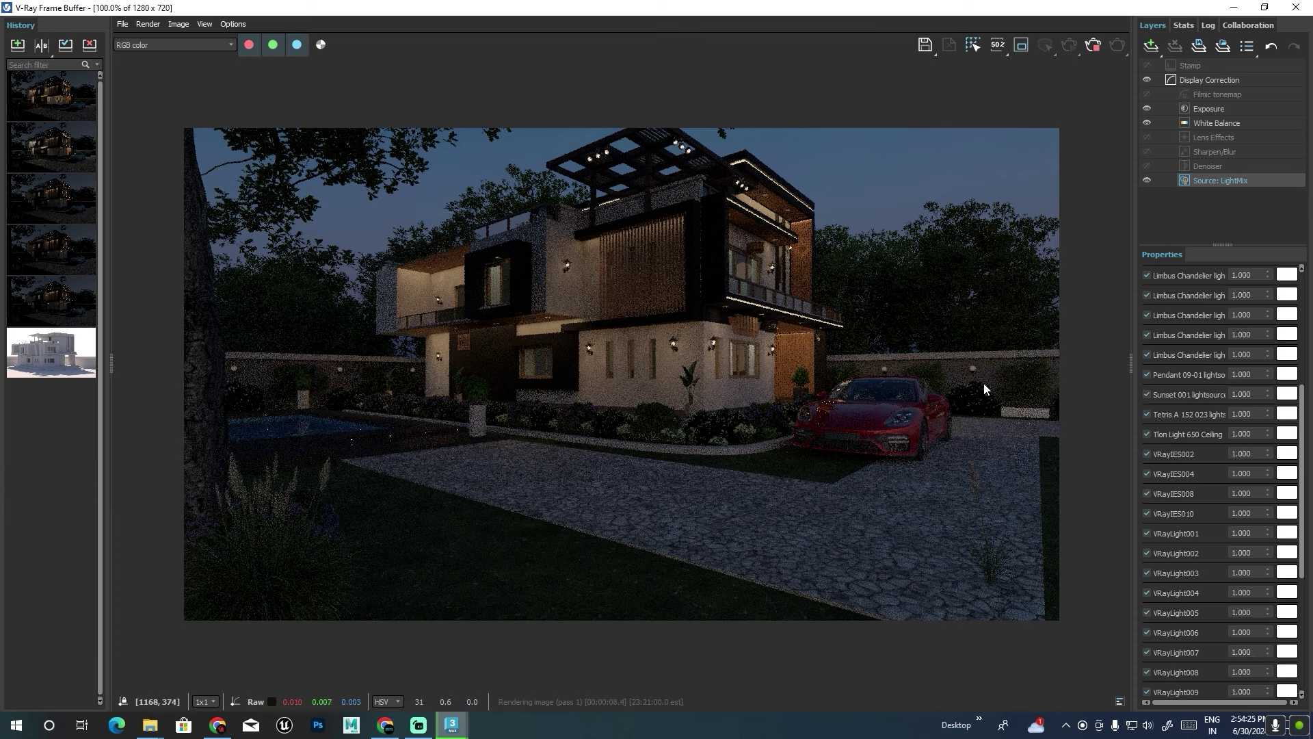
# Stop the in-progress night render and close the V-Ray Frame Buffer.
pyautogui.click(1089, 51)
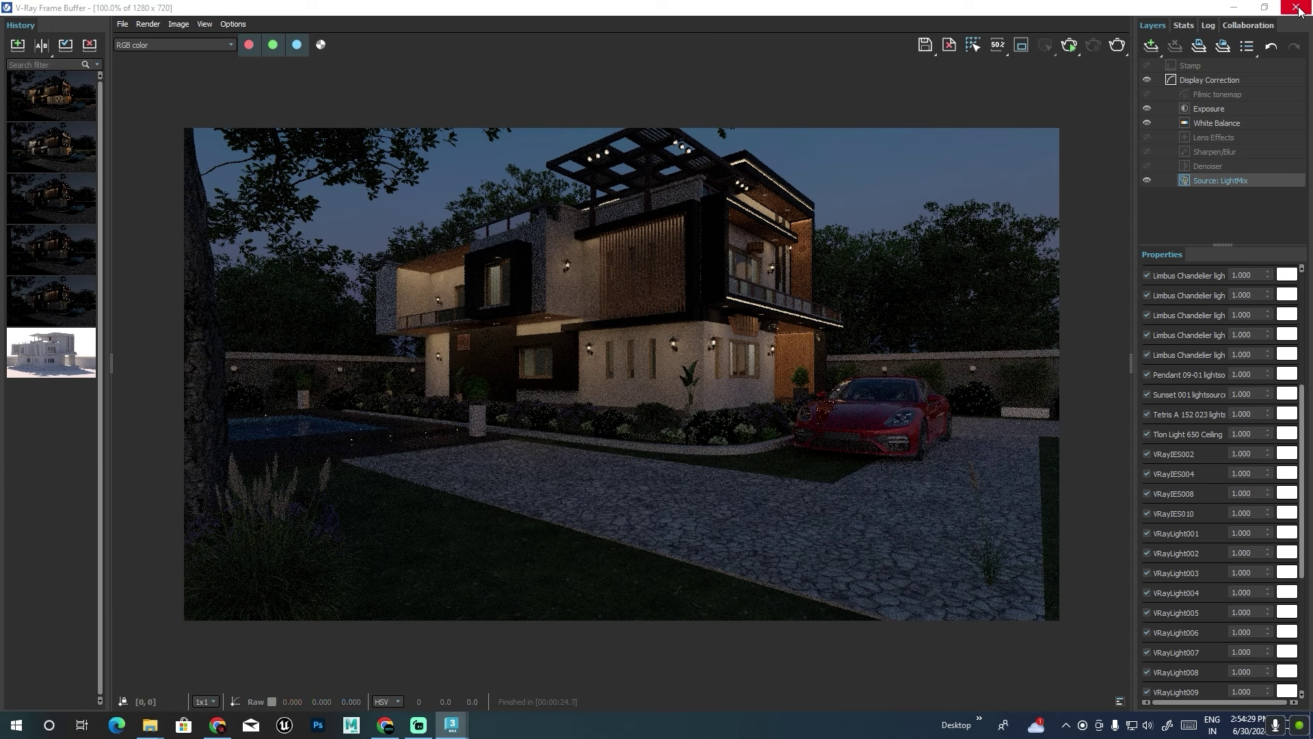
pyautogui.click(1297, 8)
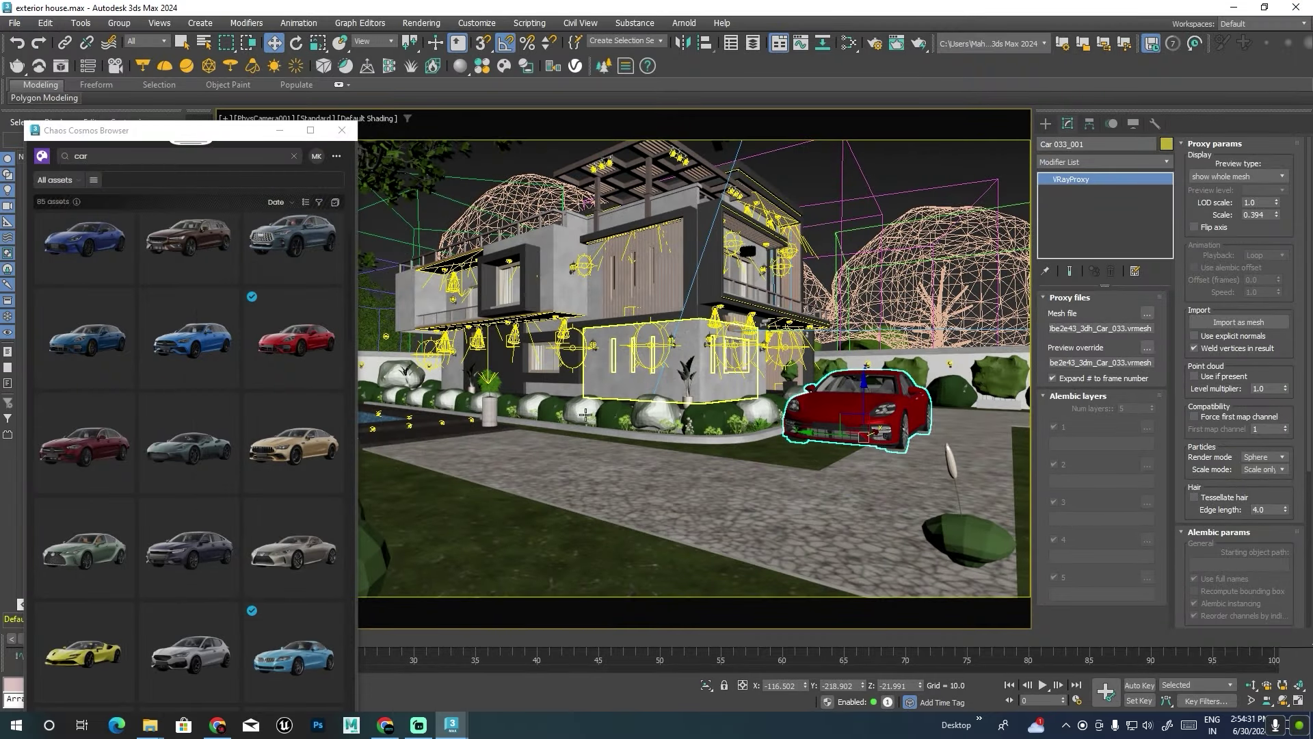
# Close the Cosmos browser, switch to four viewports, and raise the red car slightly.
pyautogui.moveTo(585, 414); pyautogui.dragTo(674, 435, button='middle')
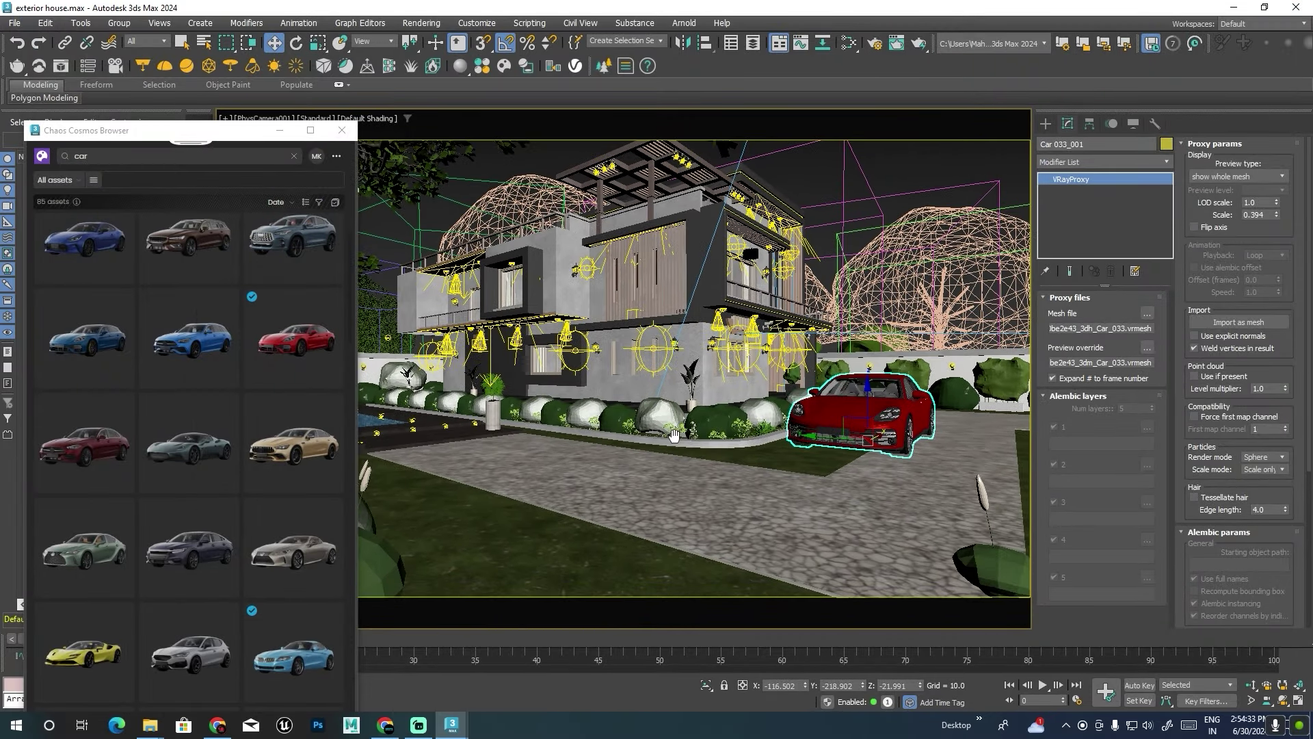
pyautogui.click(341, 130)
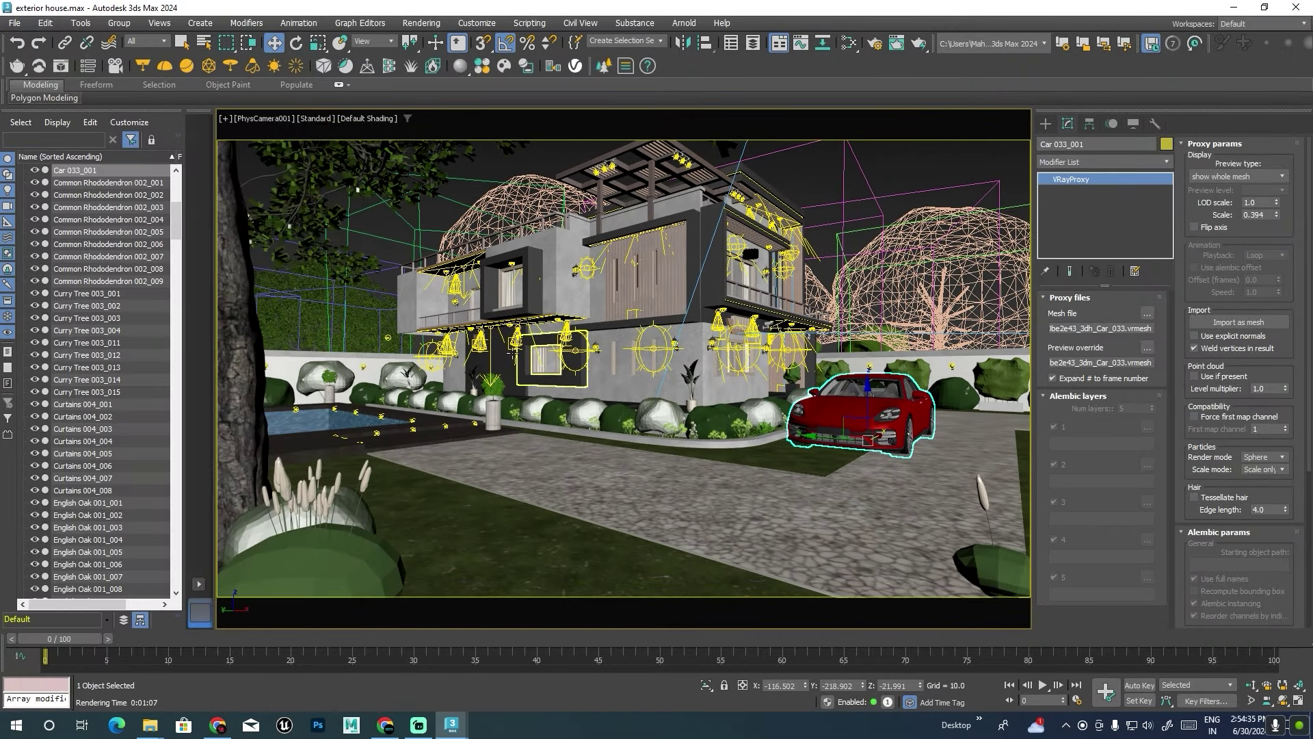
pyautogui.hotkey('alt', 'w')
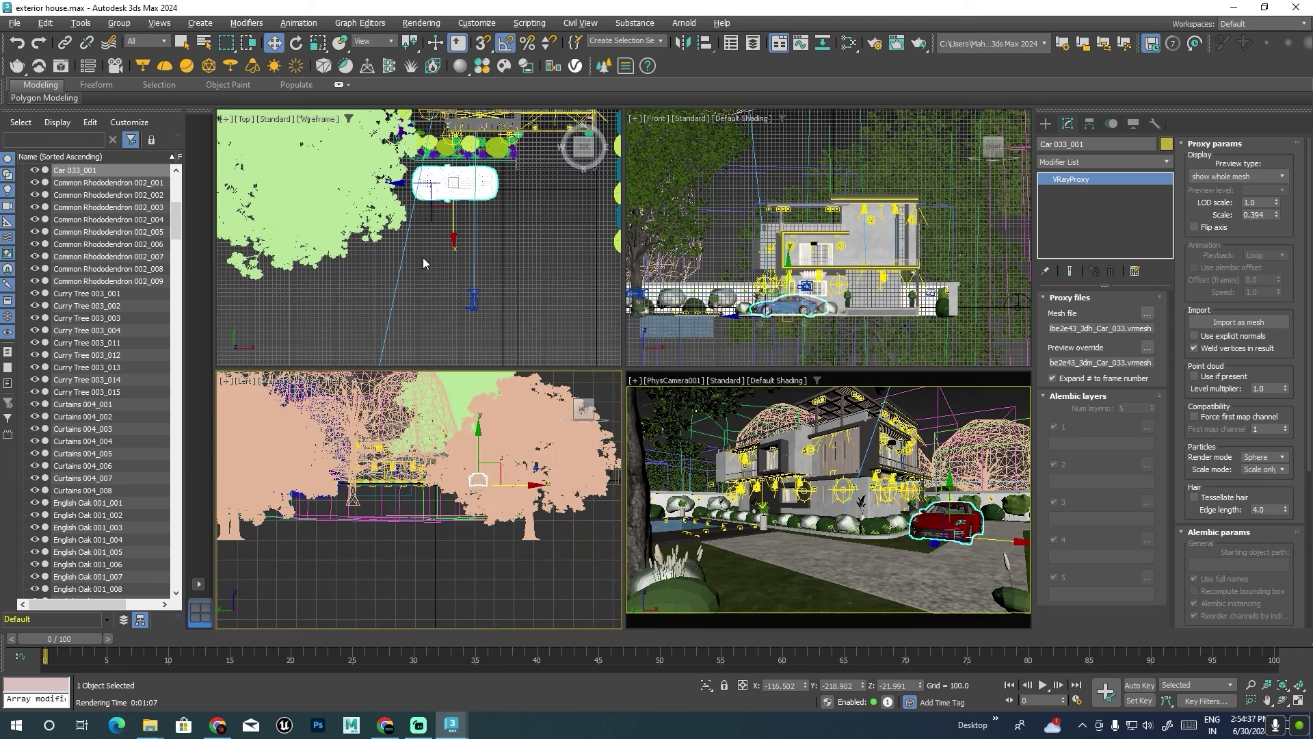
pyautogui.scroll(-2, 417, 246)
pyautogui.scroll(-2, 418, 247)
pyautogui.scroll(-2, 420, 249)
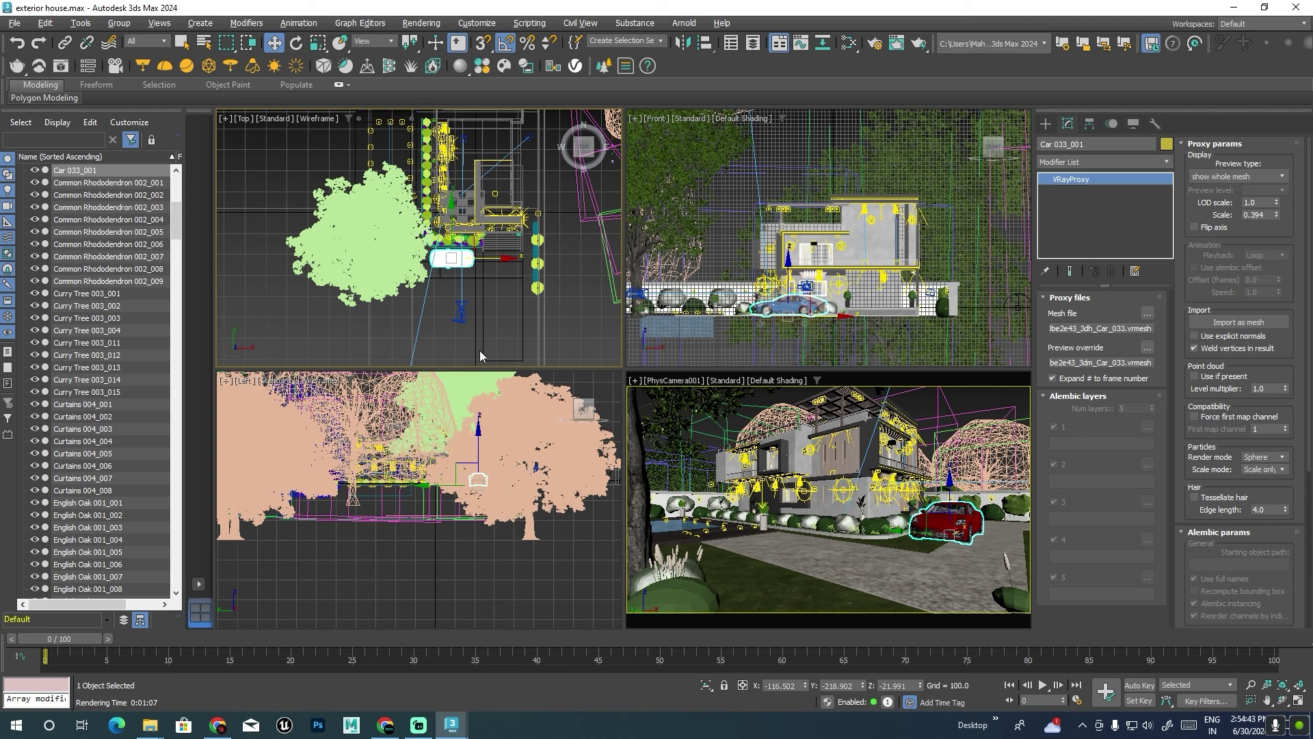
pyautogui.hotkey('alt', 'w')
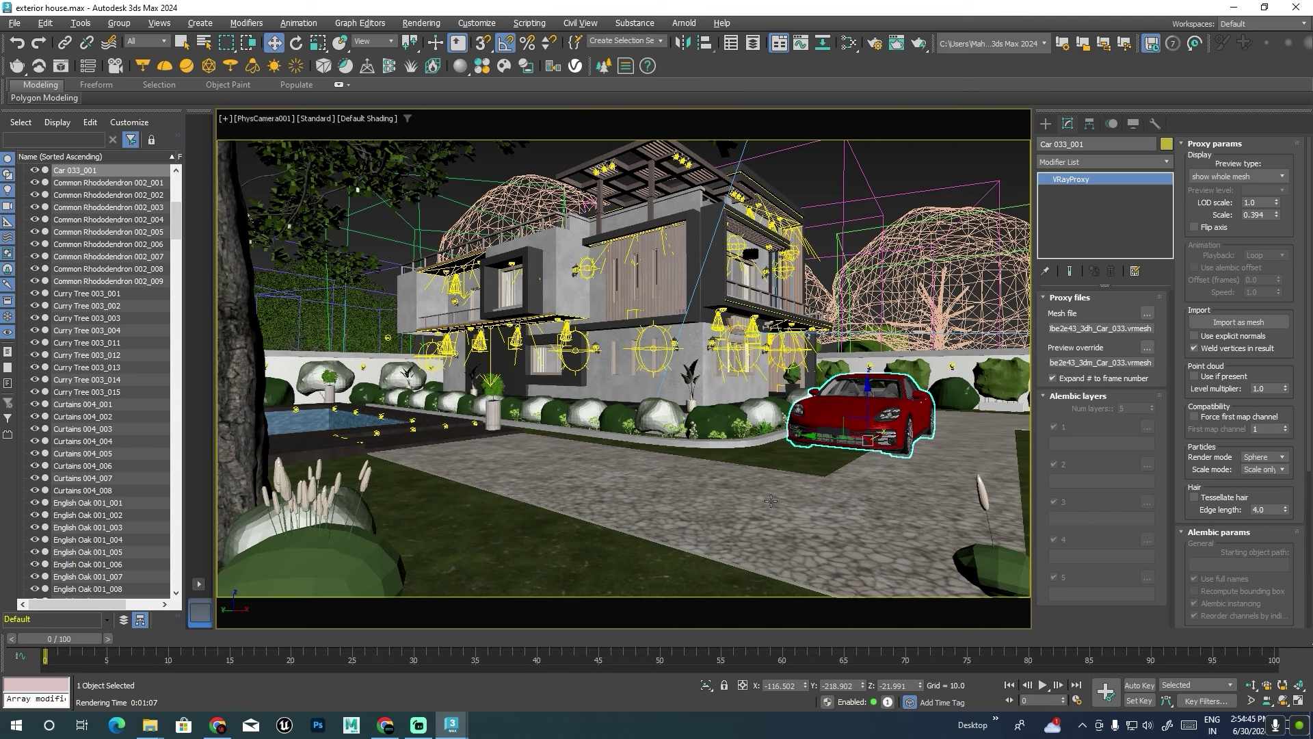
pyautogui.moveTo(870, 387); pyautogui.dragTo(870, 385)
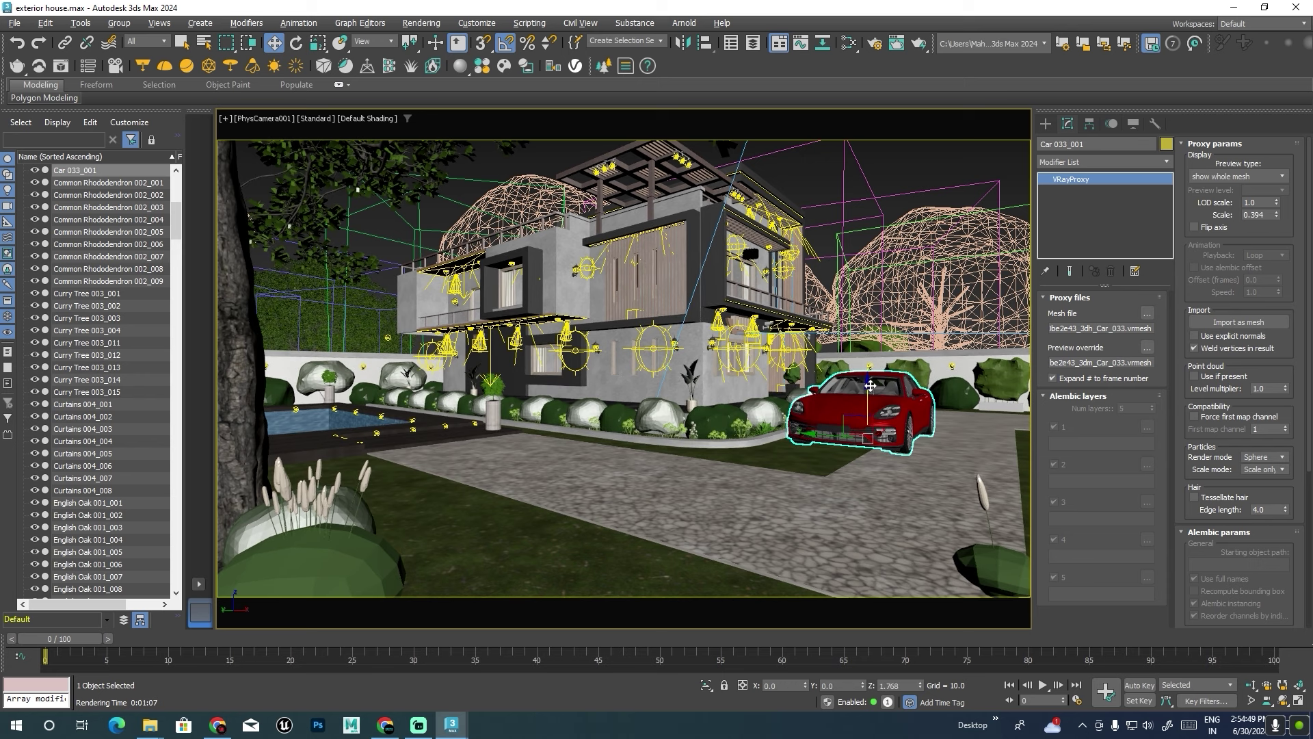
# Set the selection filter to Cameras and select PhysCamera001.
pyautogui.hotkey('alt', 'w')
pyautogui.hotkey('alt', 'w')
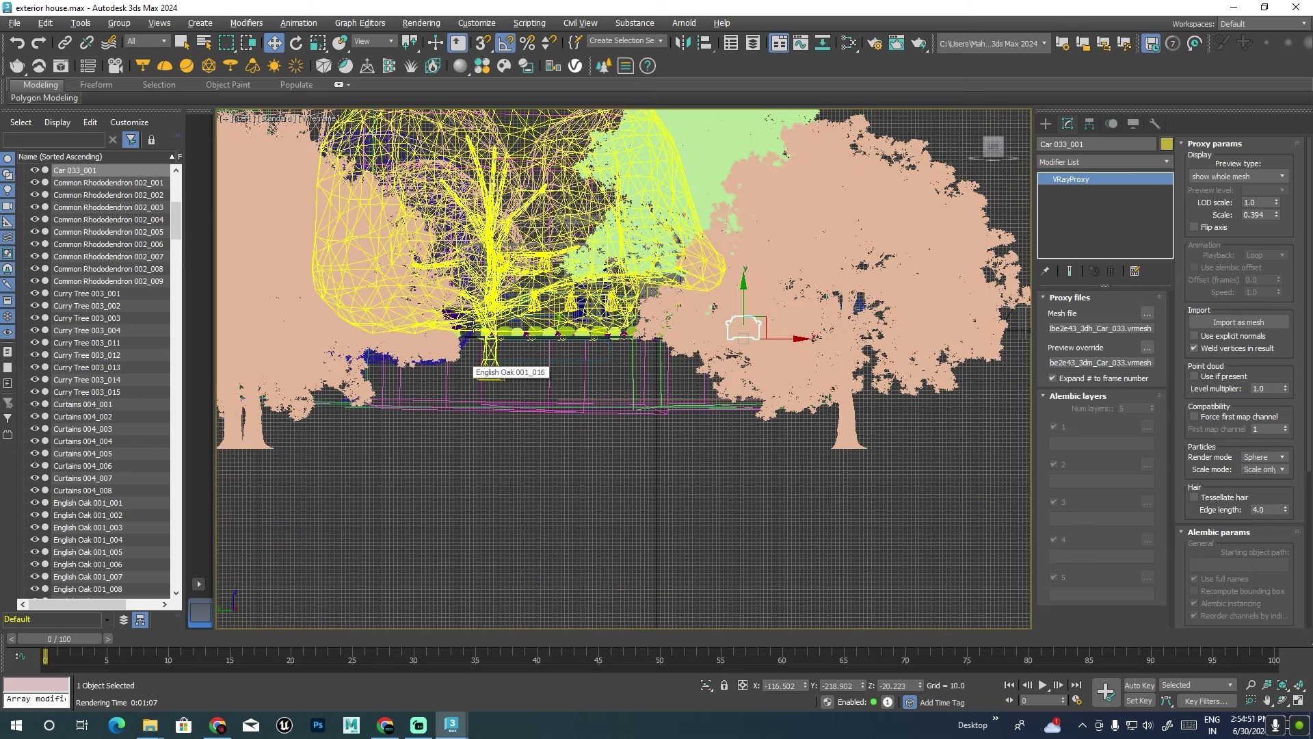
pyautogui.hotkey('alt', 'w')
pyautogui.click(146, 41)
pyautogui.click(144, 97)
pyautogui.hotkey('alt', 'w')
pyautogui.click(947, 484)
# Lower PhysCamera001 slightly in the Left view and adjust its framing through the camera.
pyautogui.hotkey('alt', 'w')
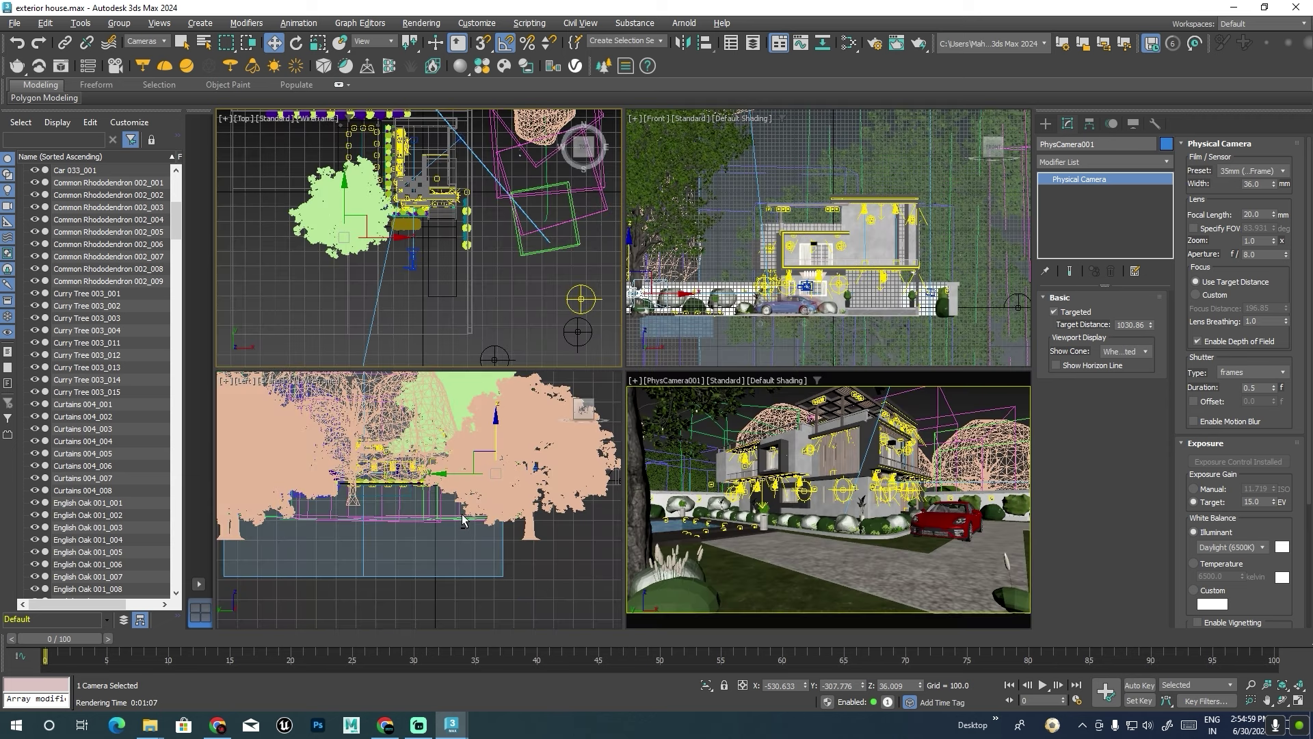
pyautogui.hotkey('alt', 'w')
pyautogui.hotkey('alt', 'w')
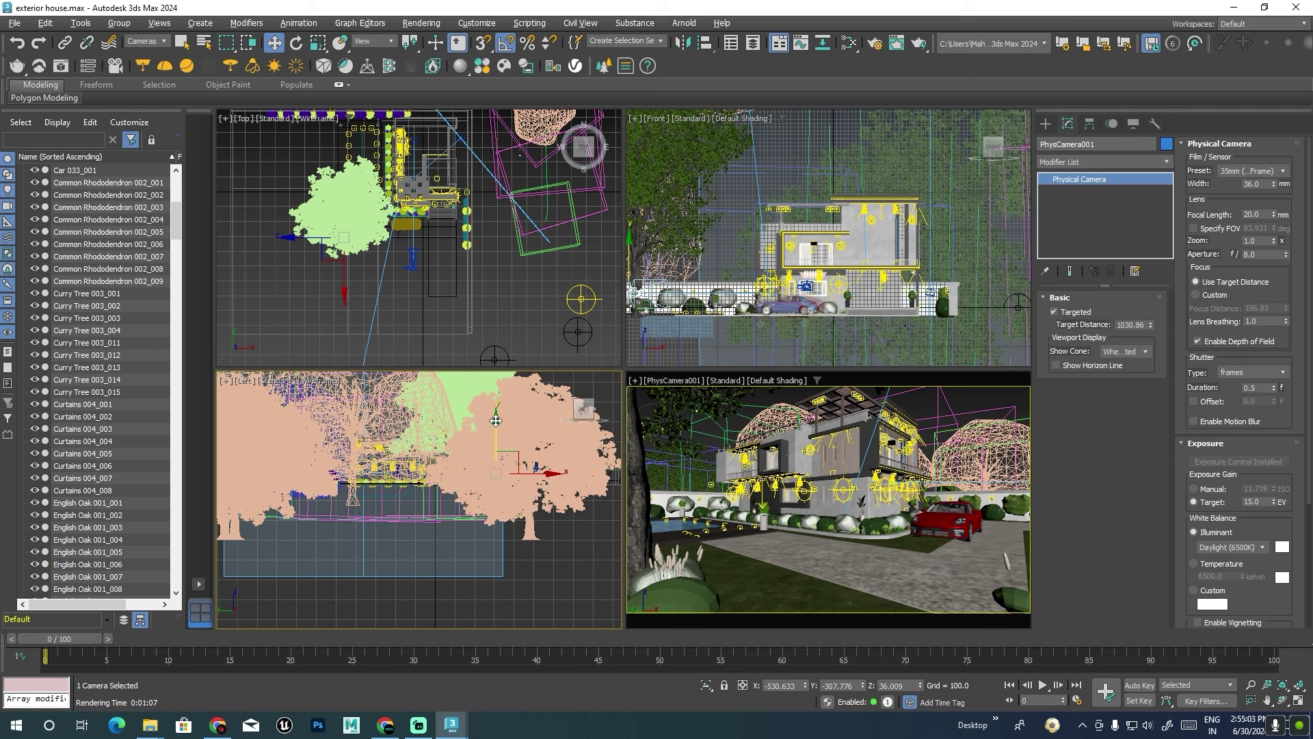
pyautogui.moveTo(496, 420); pyautogui.dragTo(496, 421)
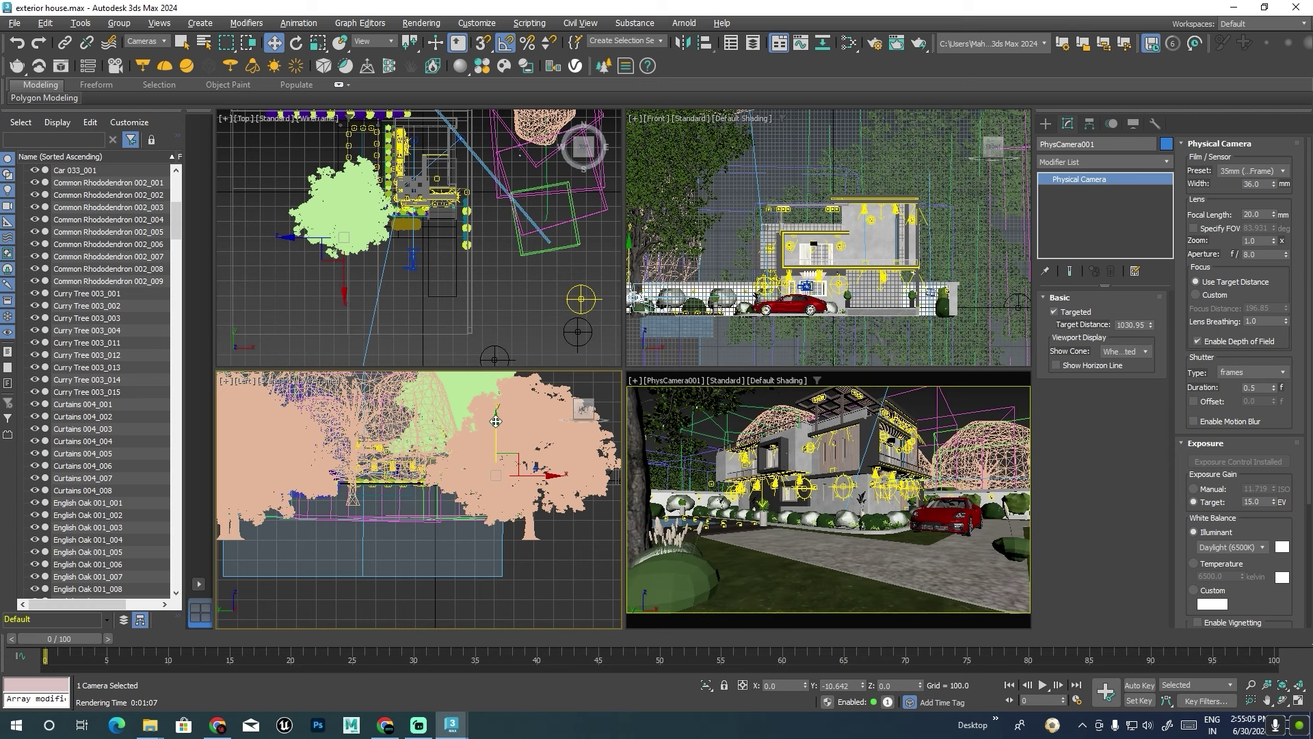
pyautogui.hotkey('alt', 'w')
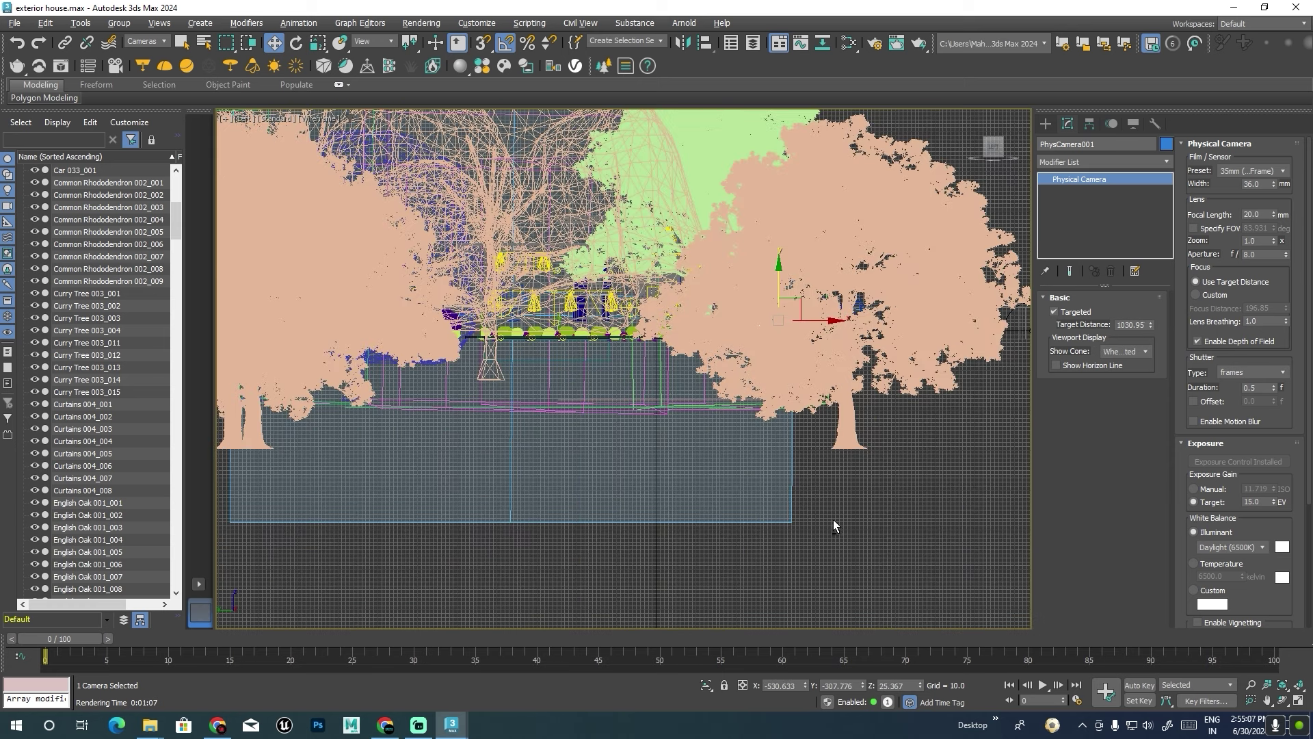
pyautogui.press('c')
pyautogui.moveTo(735, 473)
pyautogui.mouseDown(button='middle')
pyautogui.moveTo(721, 465)
pyautogui.moveTo(735, 477)
pyautogui.mouseUp(button='middle')
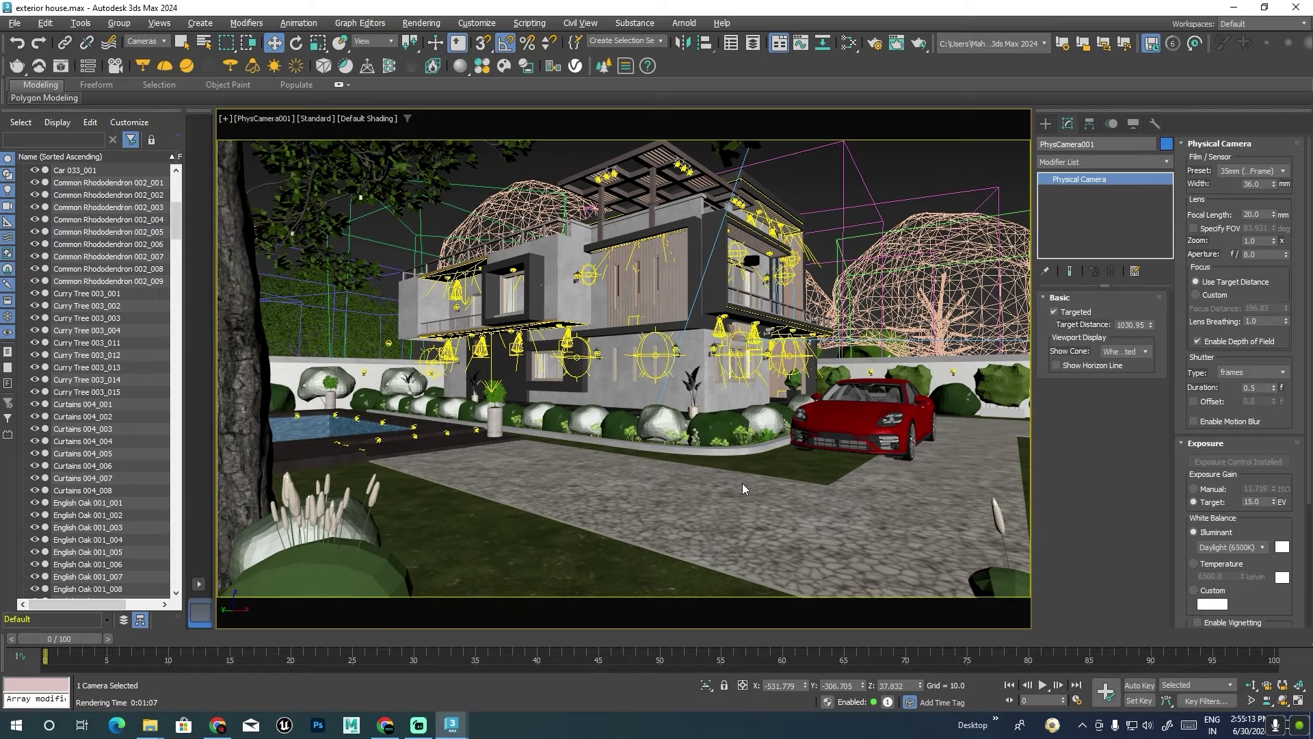
pyautogui.hotkey('alt', 'w')
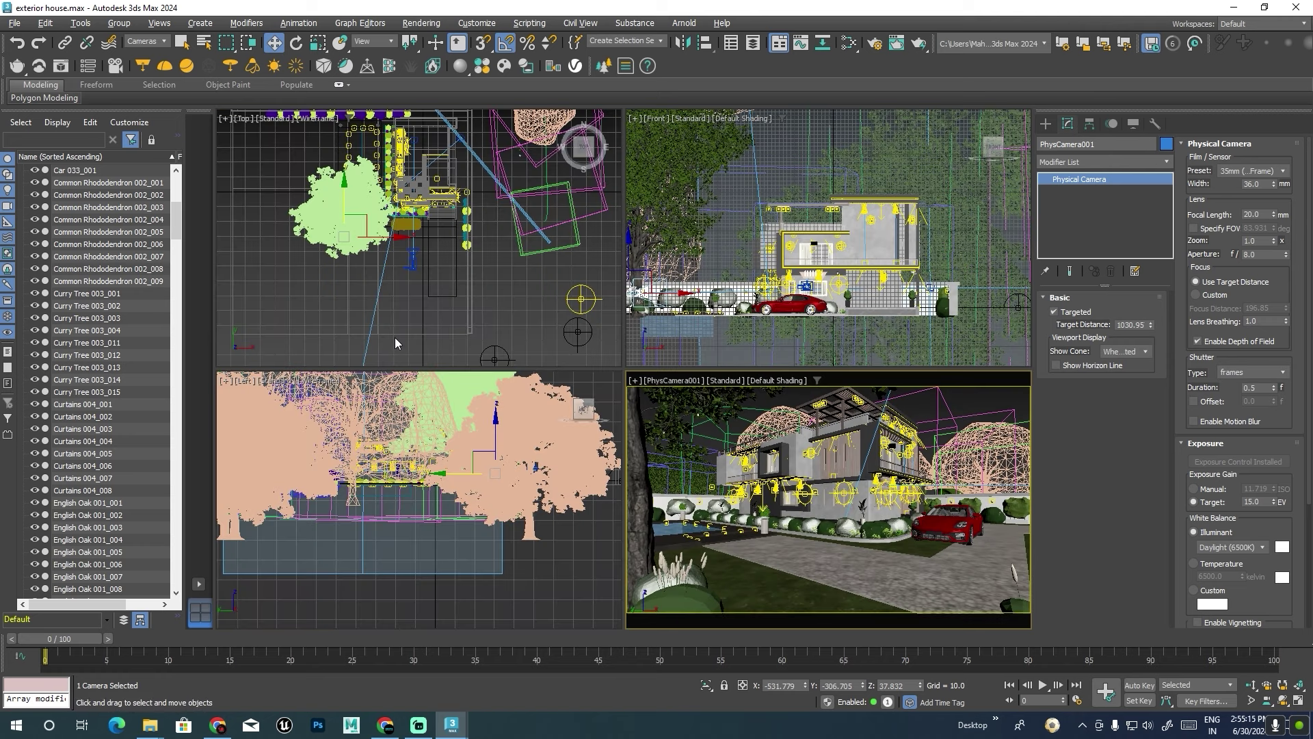
pyautogui.scroll(-2, 403, 315)
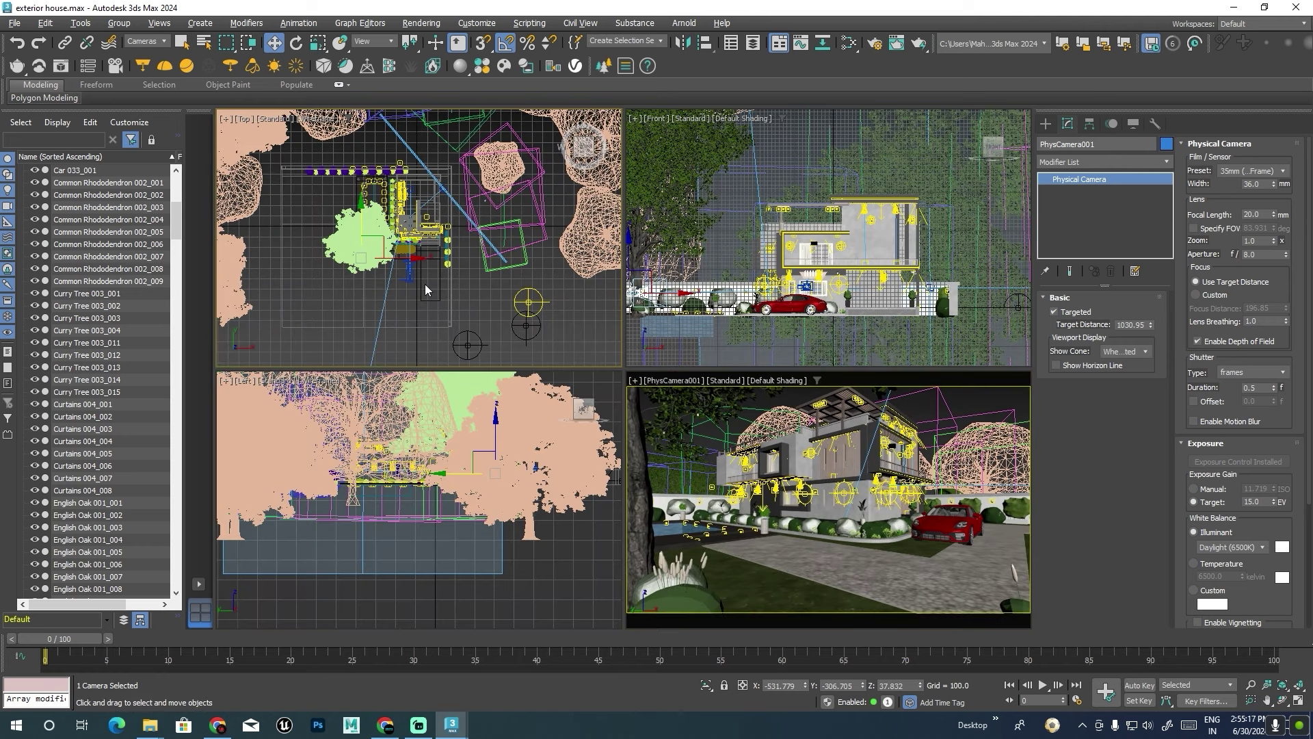
pyautogui.scroll(-2, 405, 285)
pyautogui.scroll(-2, 405, 287)
pyautogui.scroll(2, 407, 267)
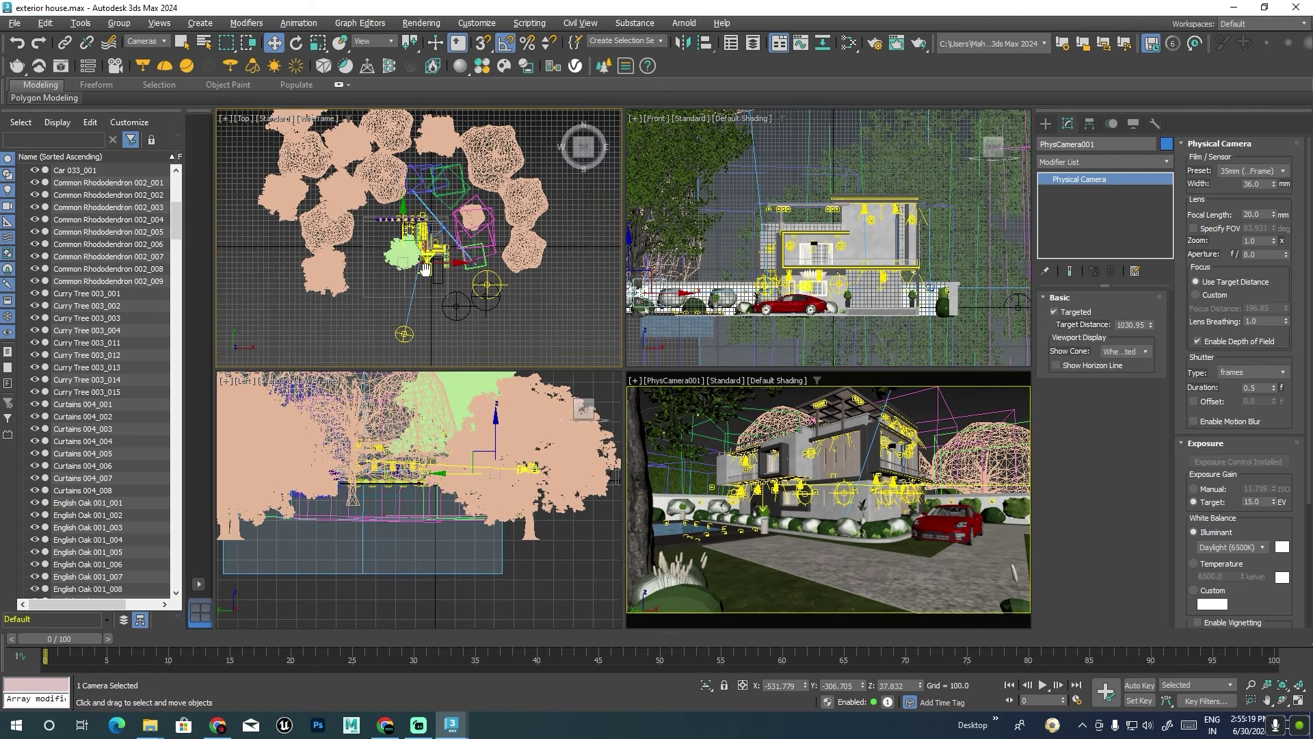
pyautogui.scroll(2, 410, 243)
pyautogui.scroll(2, 409, 244)
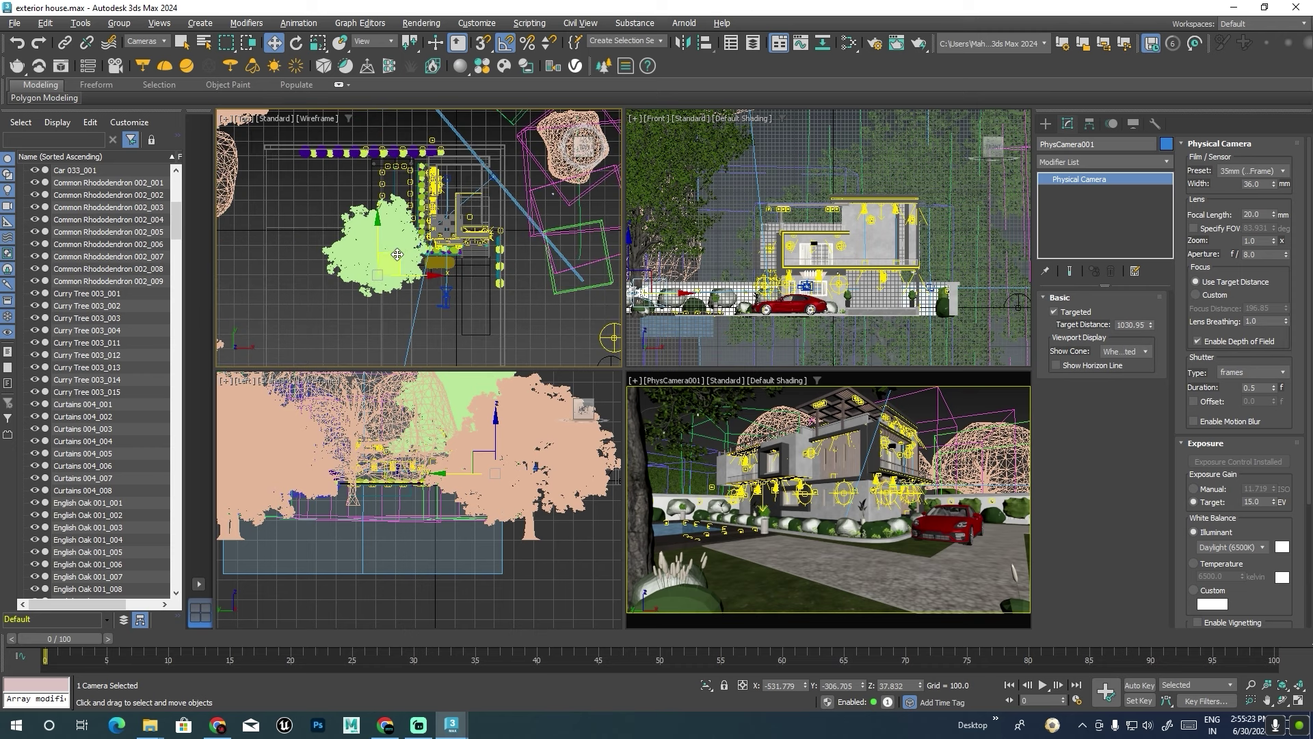
# Reposition the camera lower, higher and farther from the house across plan, side and camera views.
pyautogui.moveTo(397, 254); pyautogui.dragTo(398, 255)
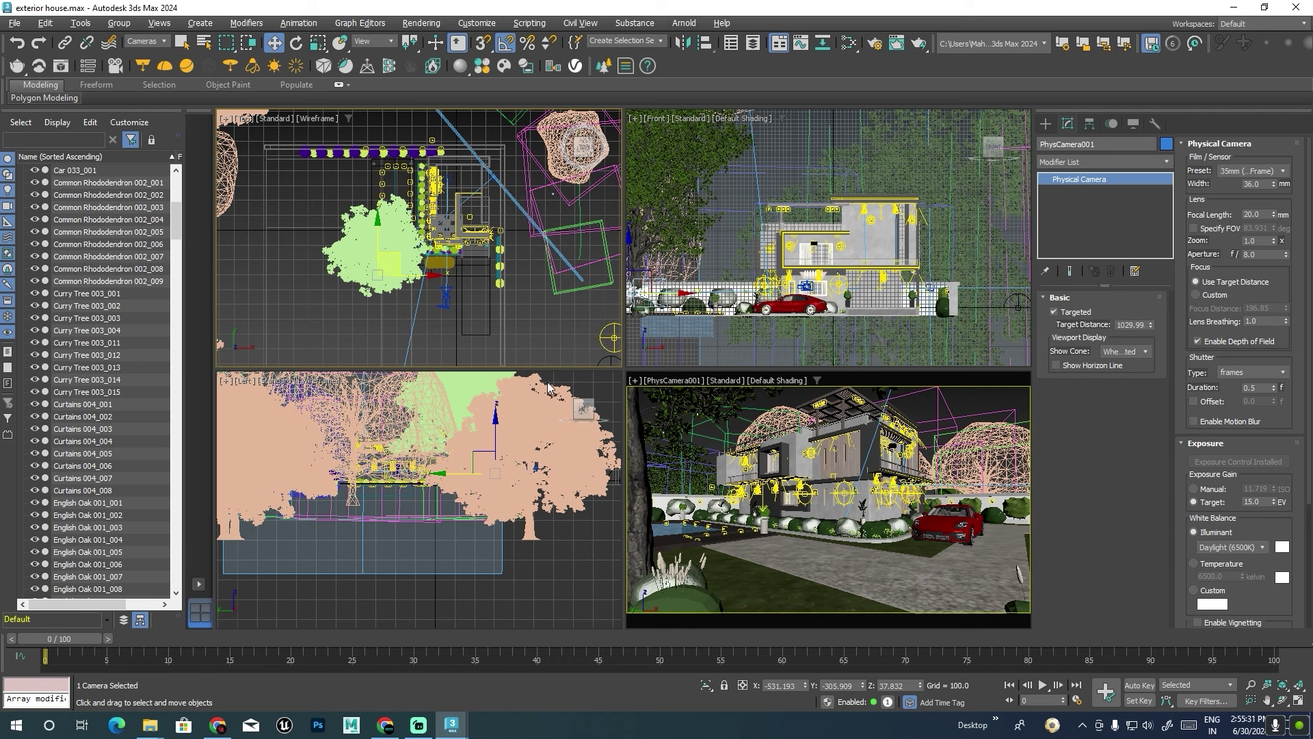
pyautogui.rightClick(397, 475)
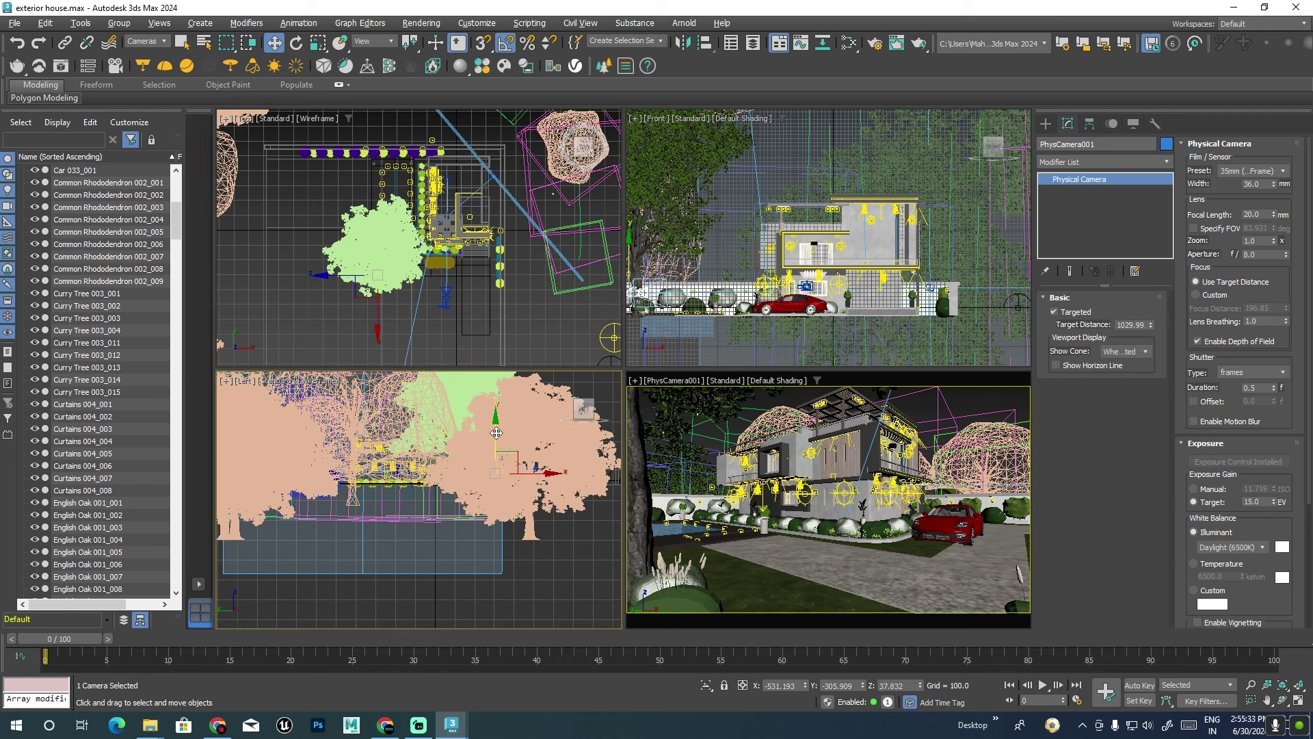
pyautogui.moveTo(496, 431); pyautogui.dragTo(496, 436)
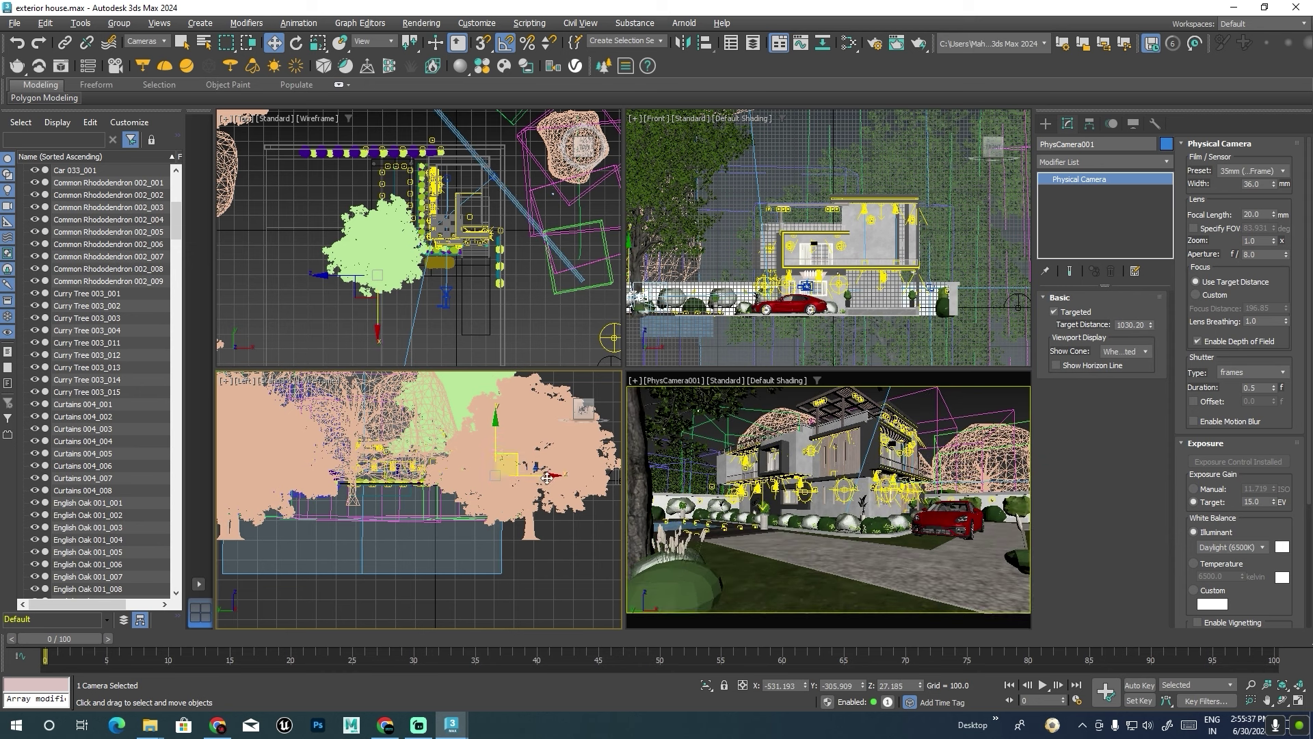
pyautogui.rightClick(906, 524)
pyautogui.moveTo(906, 524); pyautogui.dragTo(903, 515, button='middle')
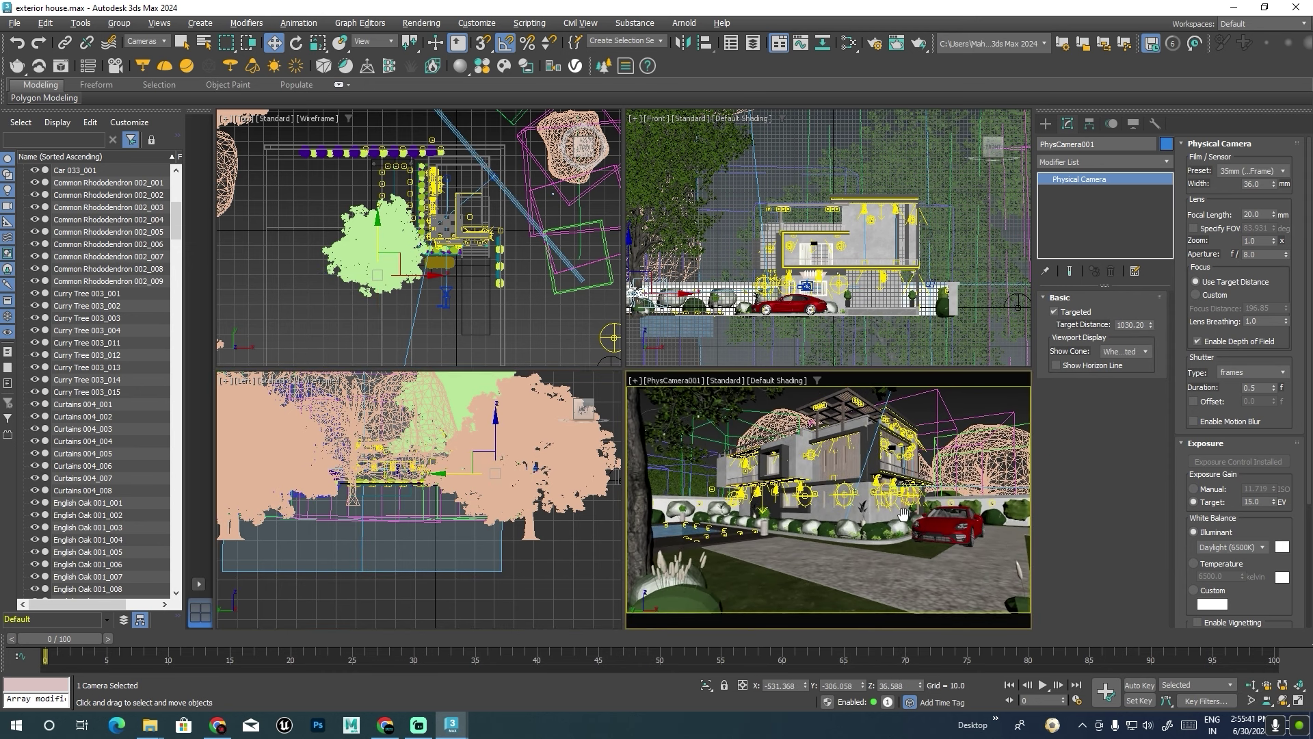
pyautogui.rightClick(418, 320)
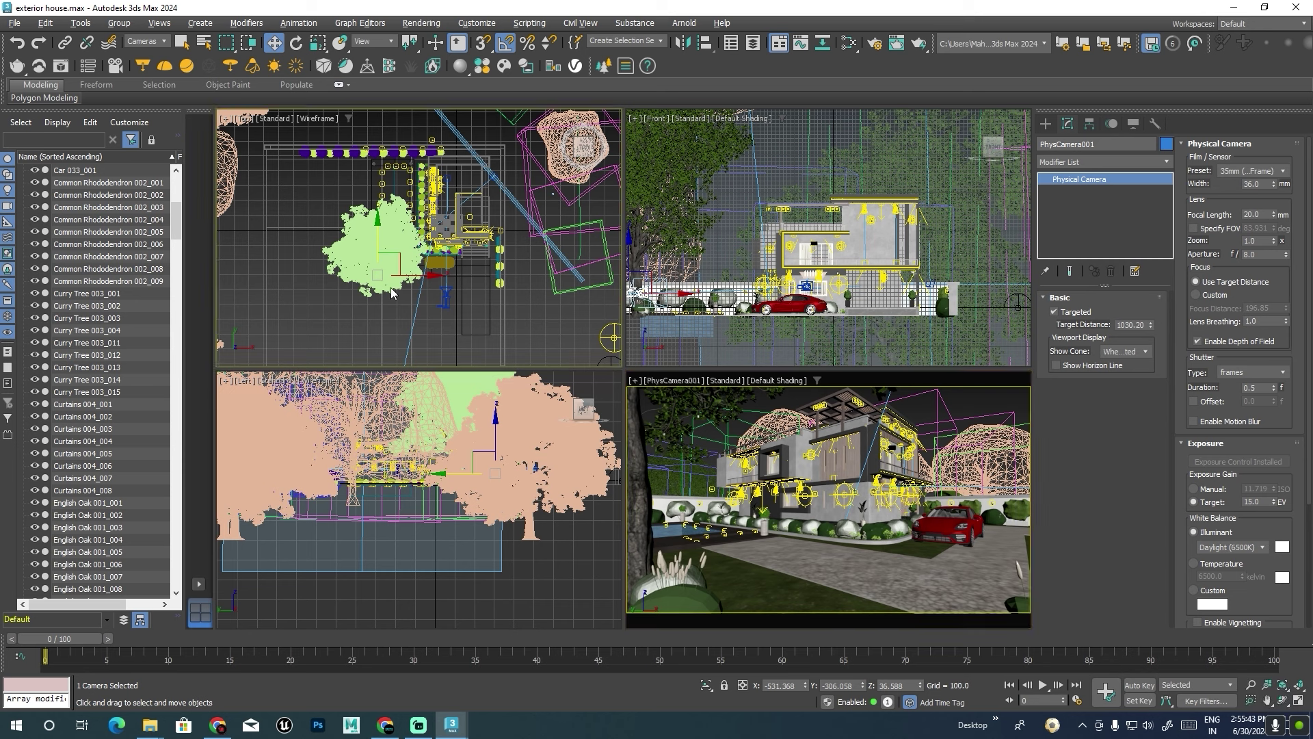
pyautogui.moveTo(393, 255); pyautogui.dragTo(414, 279)
# Set PhysCamera001's focal length to 19 mm in the maximized camera view.
pyautogui.hotkey('alt', 'w')
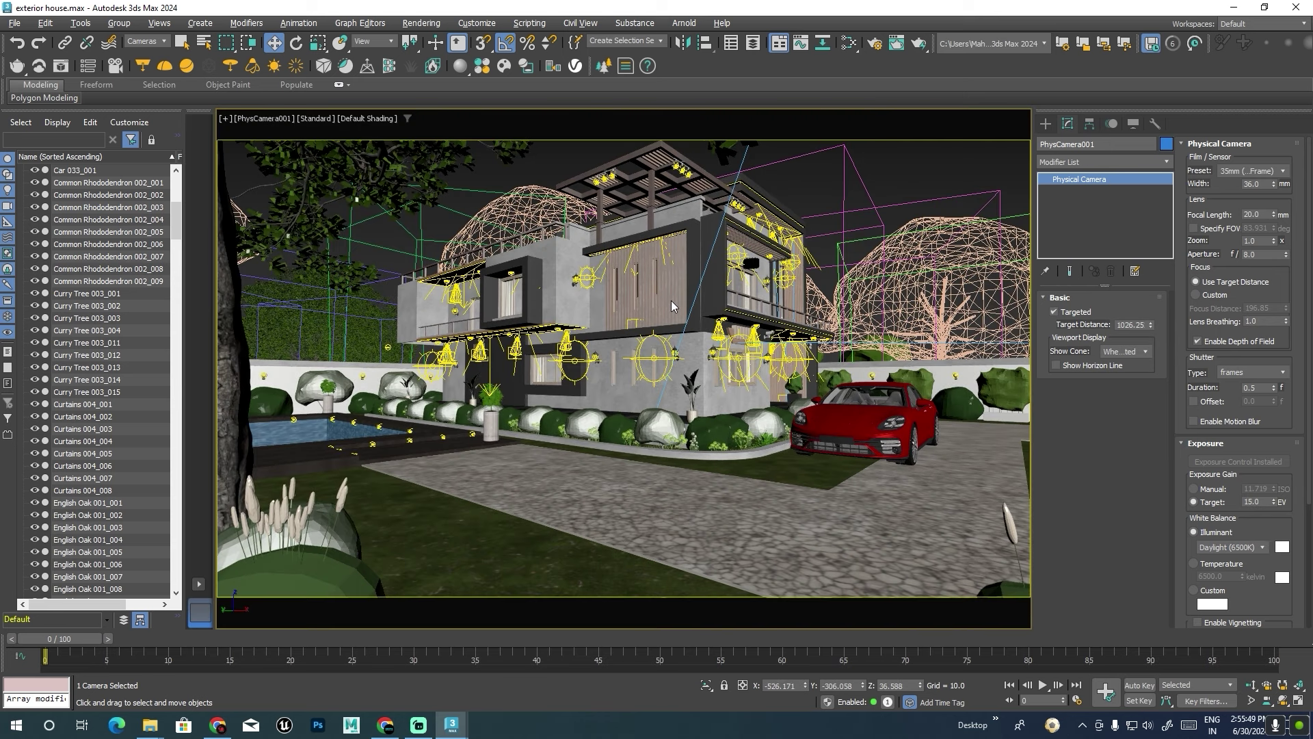
pyautogui.click(1274, 213)
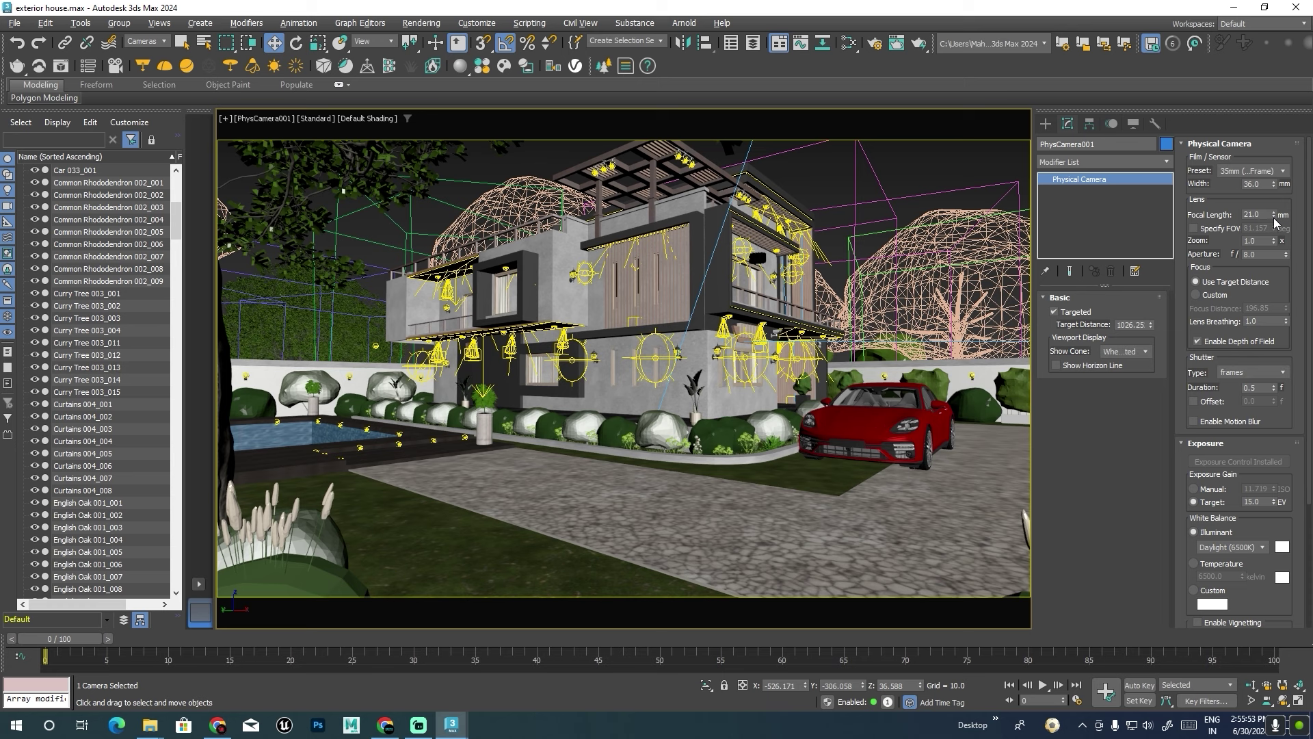
pyautogui.click(1274, 217)
pyautogui.click(1274, 217)
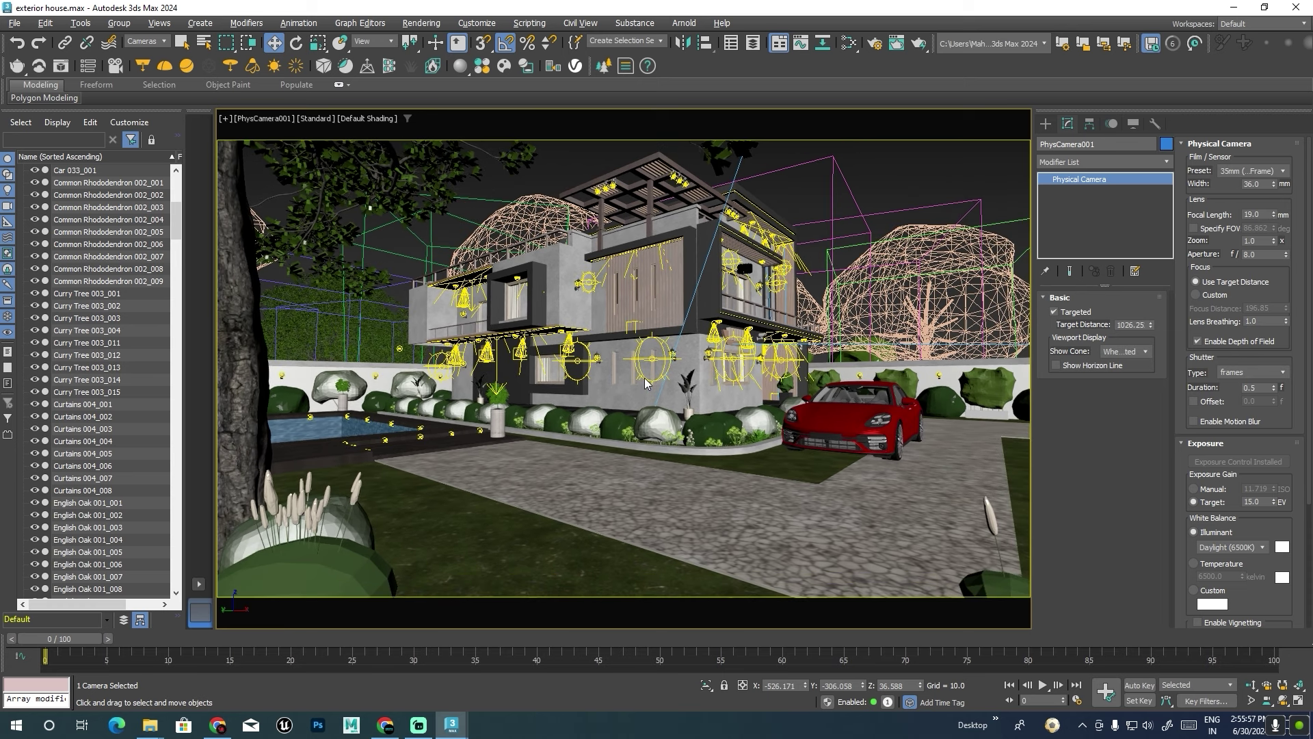
# Render the camera view, stop it, close the frame buffer and return to four viewports.
pyautogui.hotkey('alt', 'w')
pyautogui.hotkey('alt', 'w')
pyautogui.hotkey('shift', 'q')
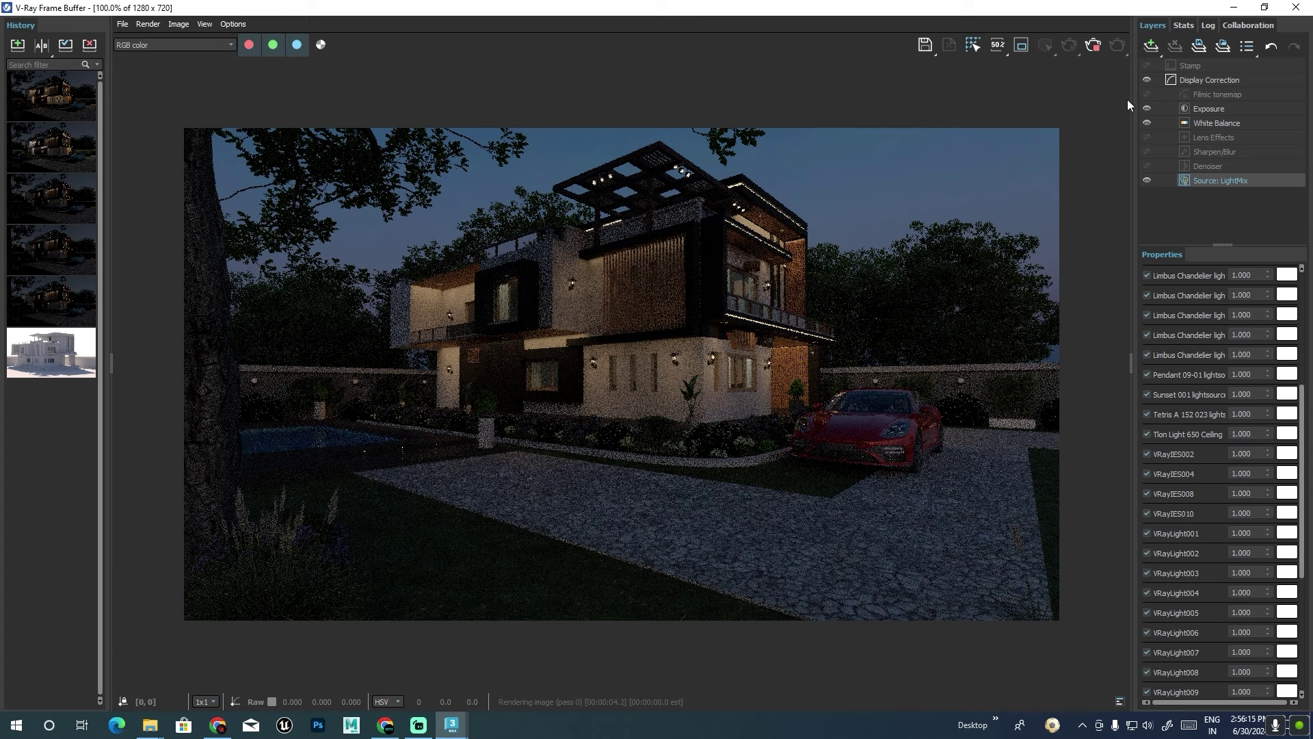
pyautogui.click(1098, 48)
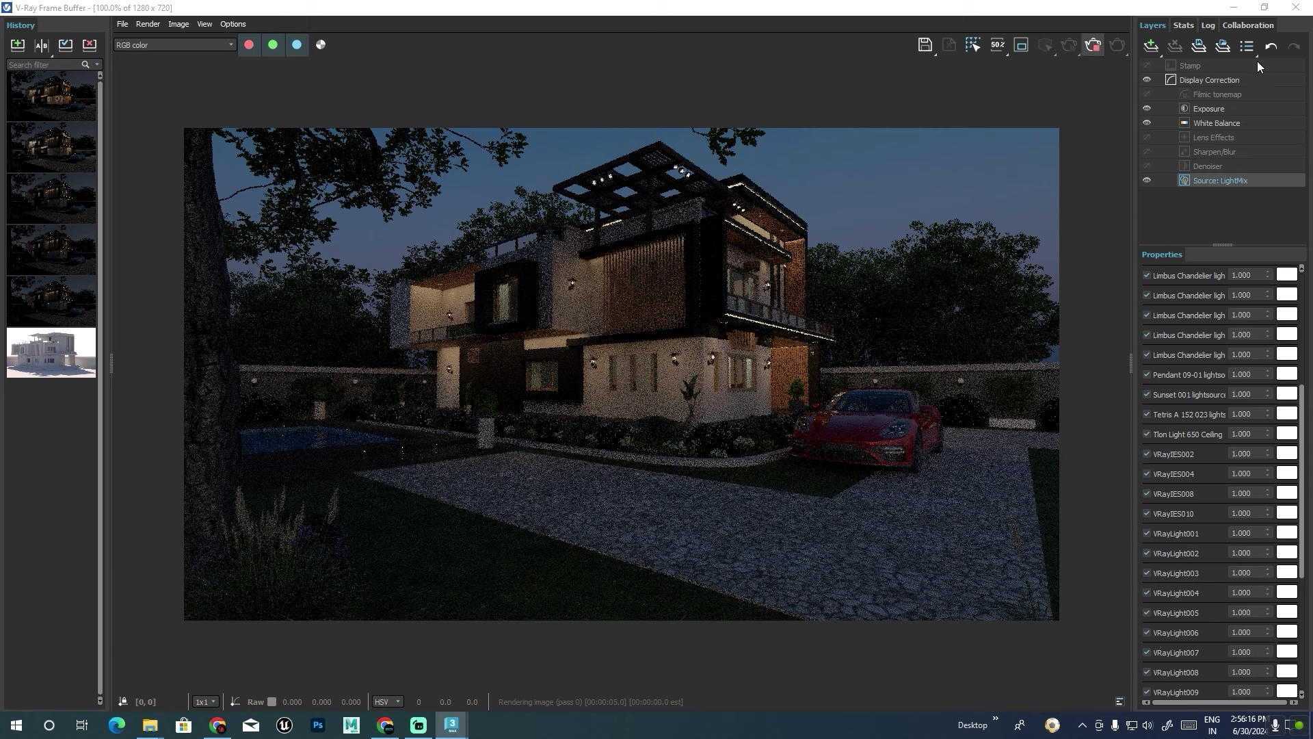
pyautogui.click(1290, 12)
pyautogui.hotkey('alt', 'w')
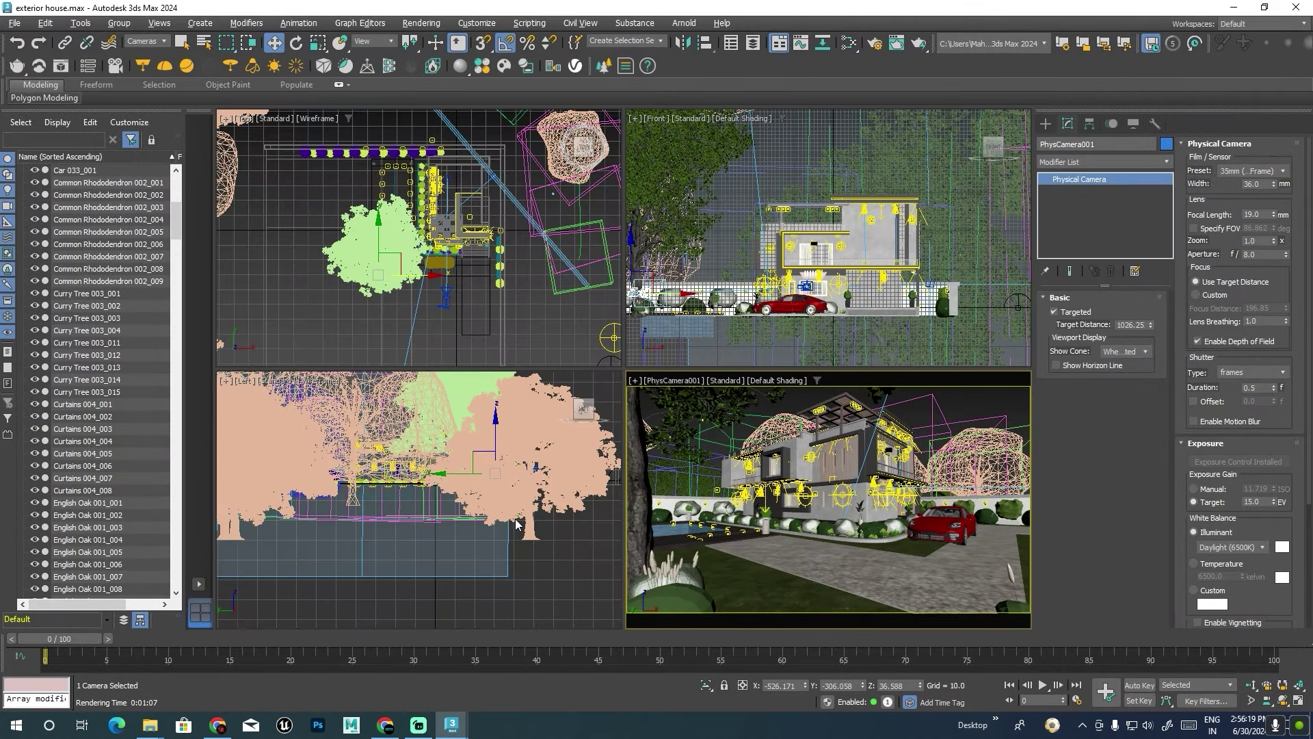
# Nudge and reframe the camera in the Left and camera views, undoing the height raise.
pyautogui.click(497, 427)
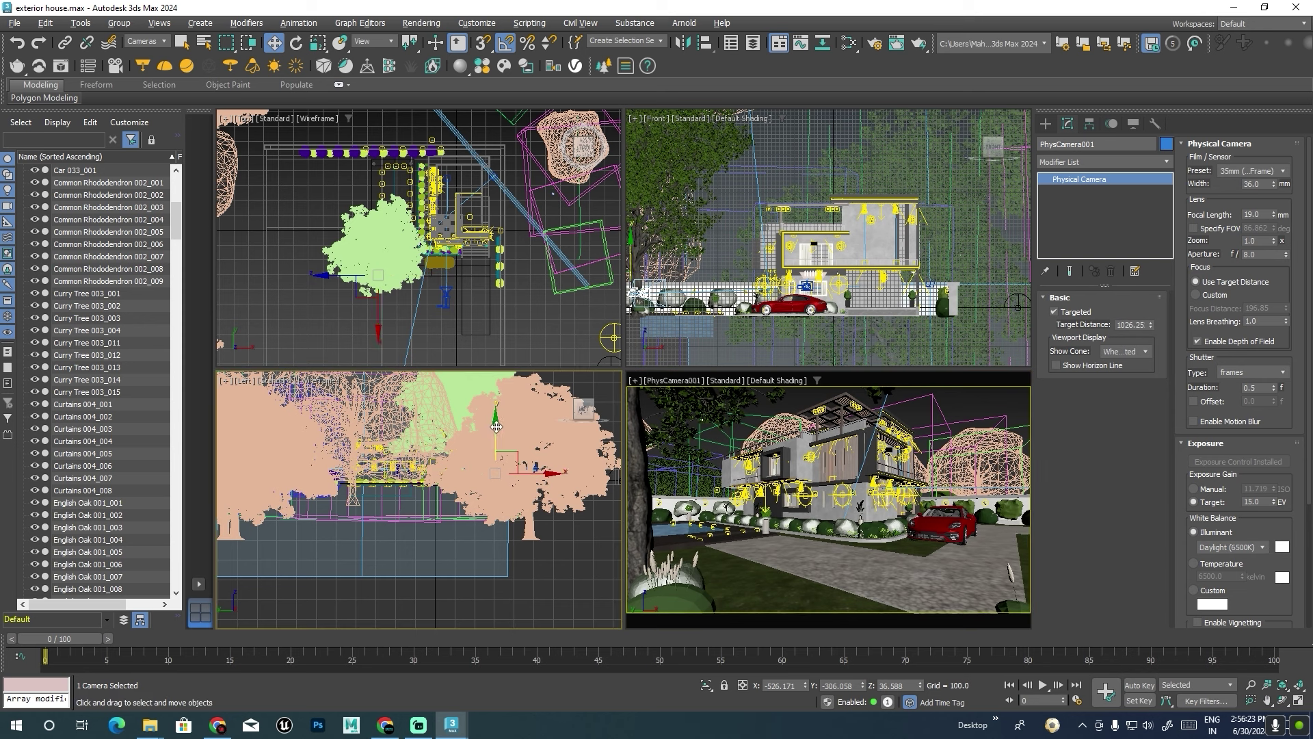
pyautogui.moveTo(497, 428); pyautogui.dragTo(497, 427)
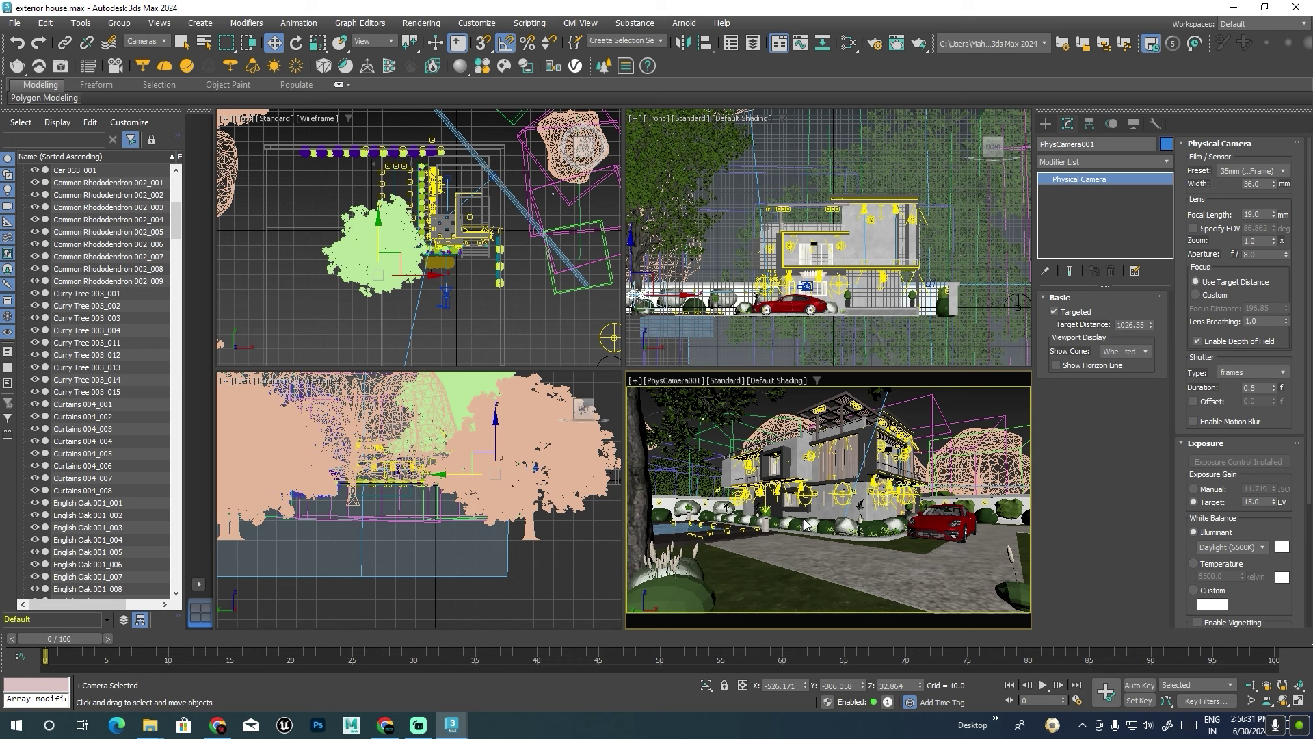
pyautogui.moveTo(823, 531); pyautogui.dragTo(801, 518, button='middle')
pyautogui.scroll(1, 802, 518)
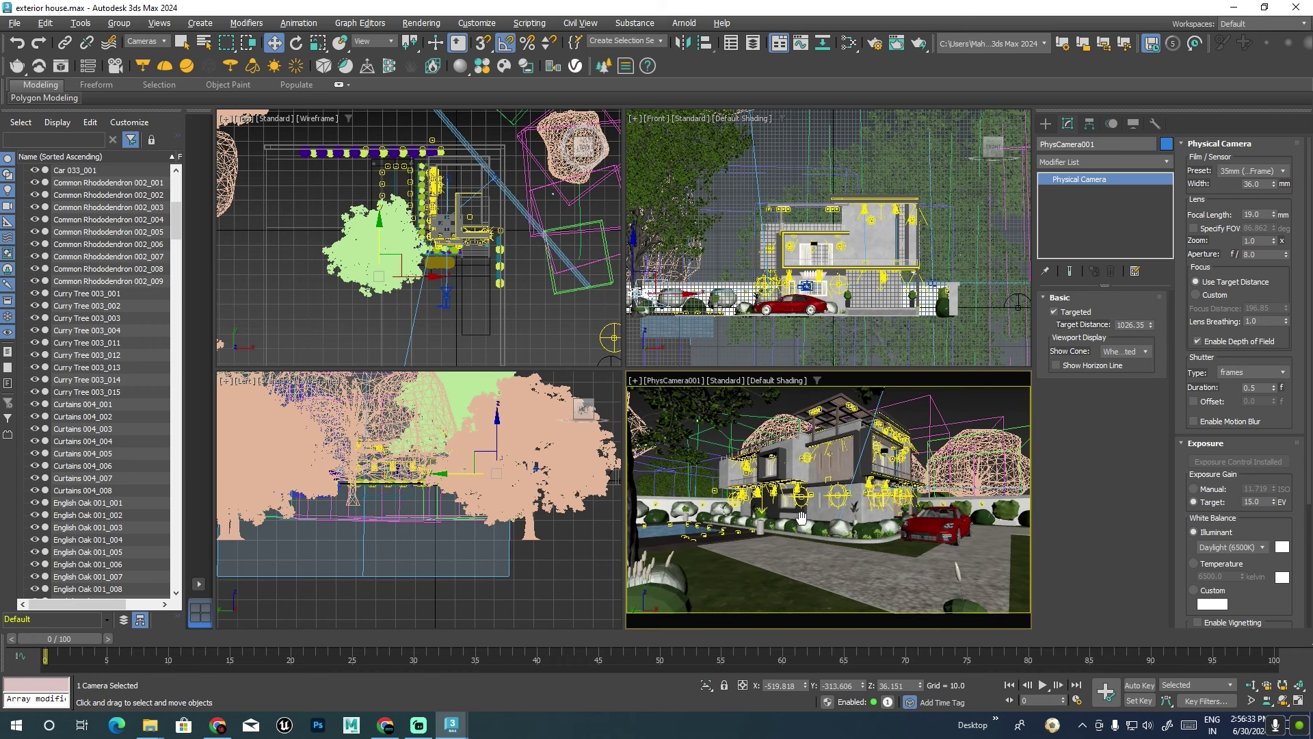
pyautogui.scroll(1, 802, 518)
pyautogui.moveTo(802, 518); pyautogui.dragTo(803, 519, button='middle')
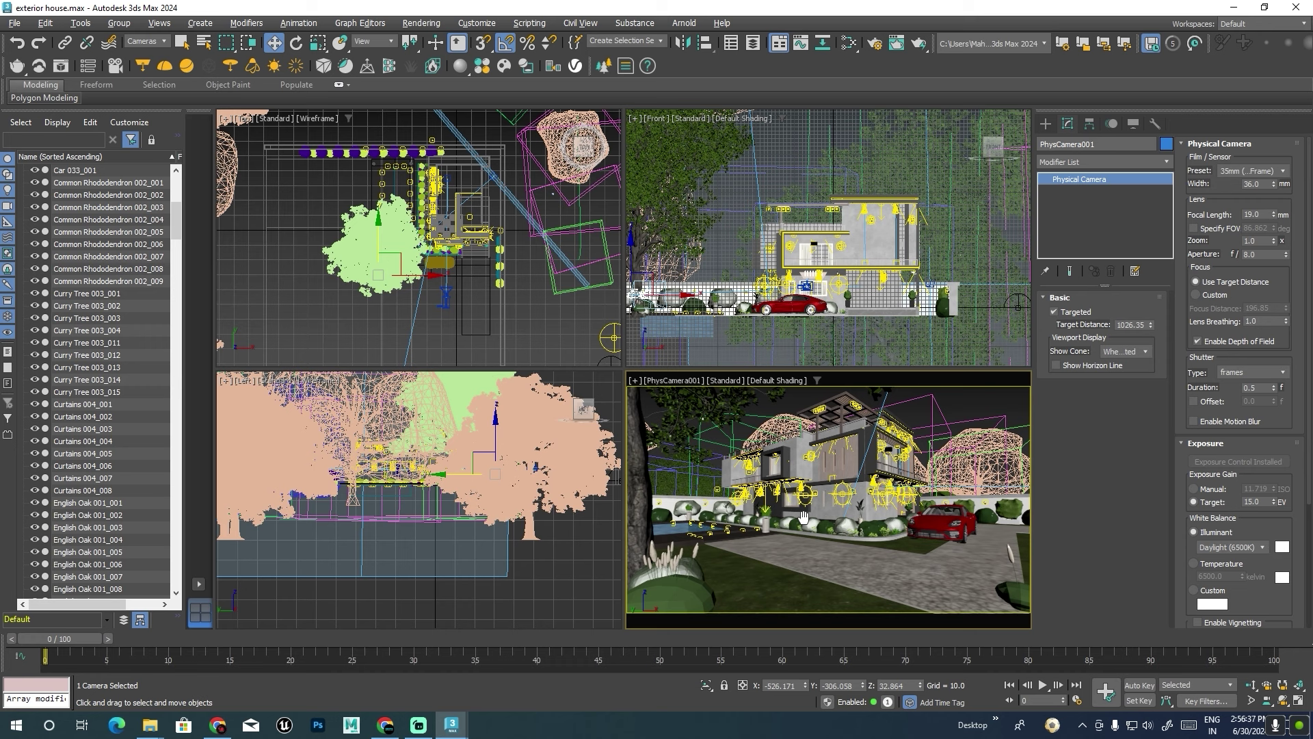
pyautogui.moveTo(803, 518); pyautogui.dragTo(810, 498, button='middle')
pyautogui.hotkey('ctrl', 'z')
pyautogui.hotkey('ctrl', 'z')
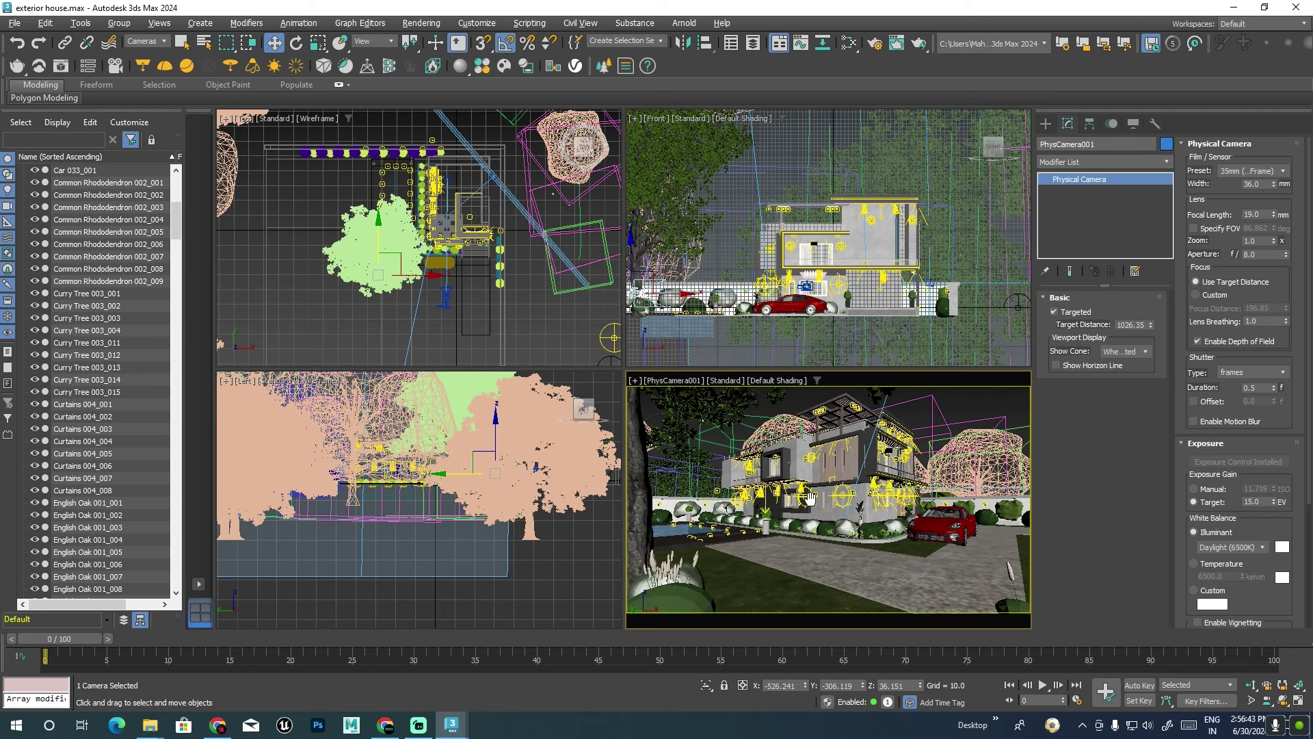
pyautogui.hotkey('alt', 'w')
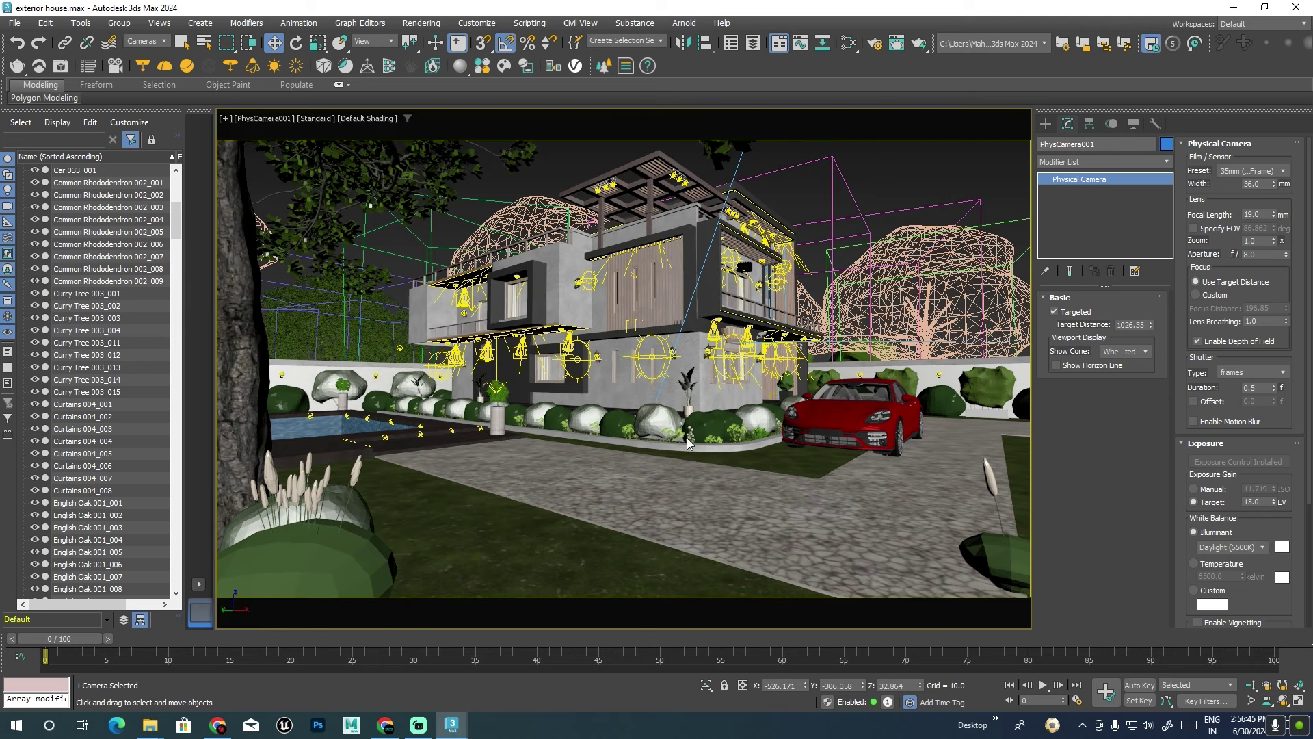
# Reset the selection filter to All and move the lower-right pampas grass bush down.
pyautogui.click(1003, 561)
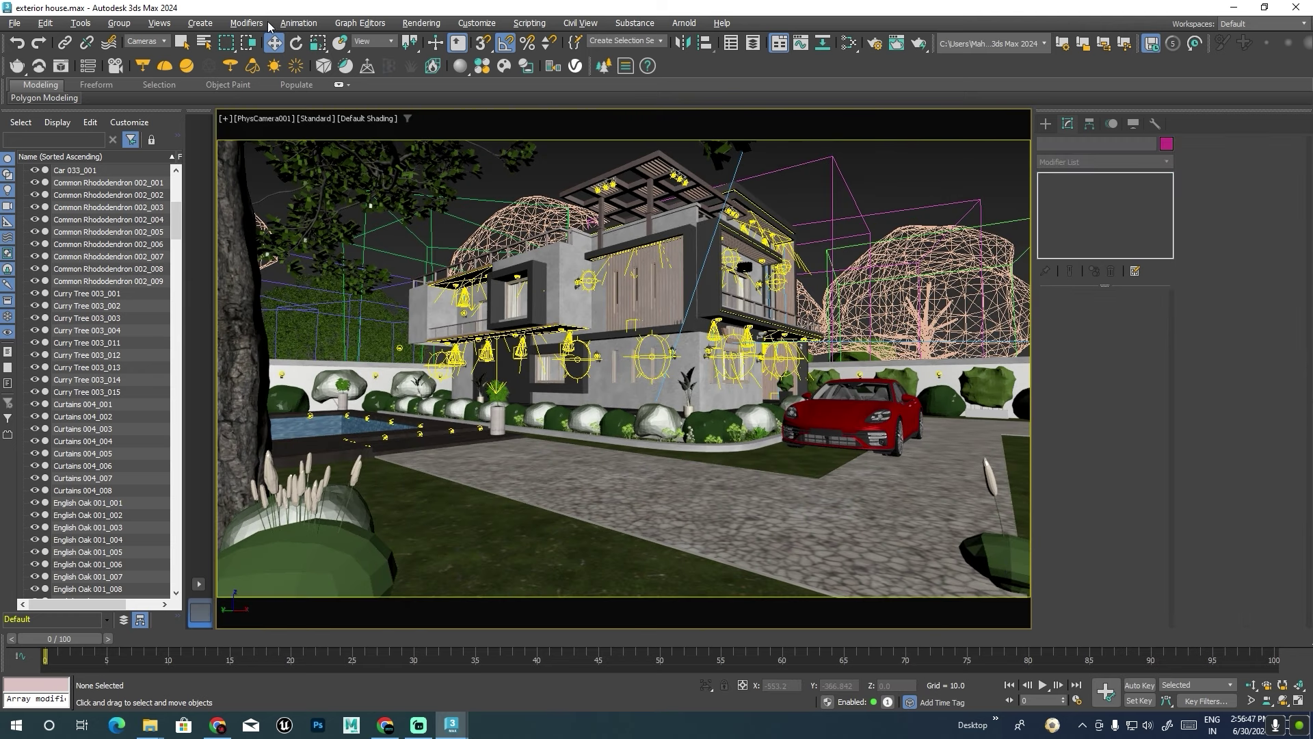
pyautogui.click(146, 41)
pyautogui.click(141, 63)
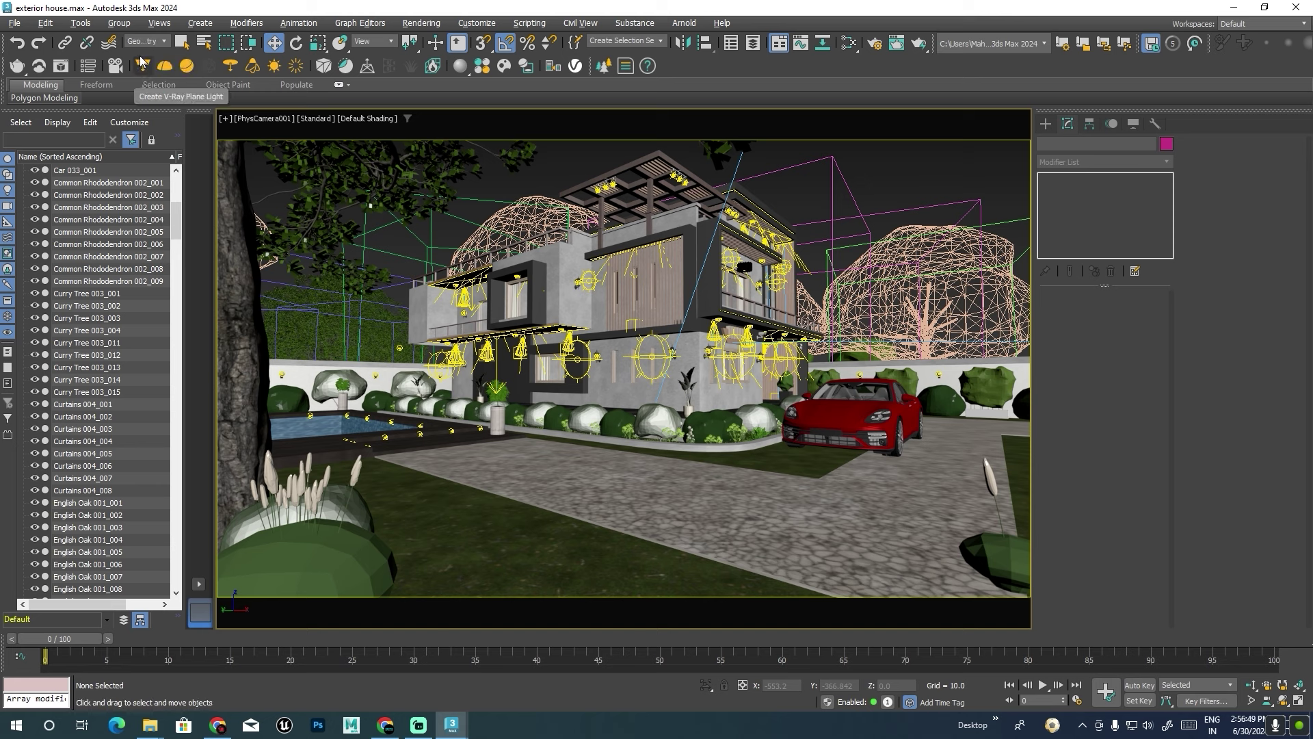
pyautogui.click(146, 41)
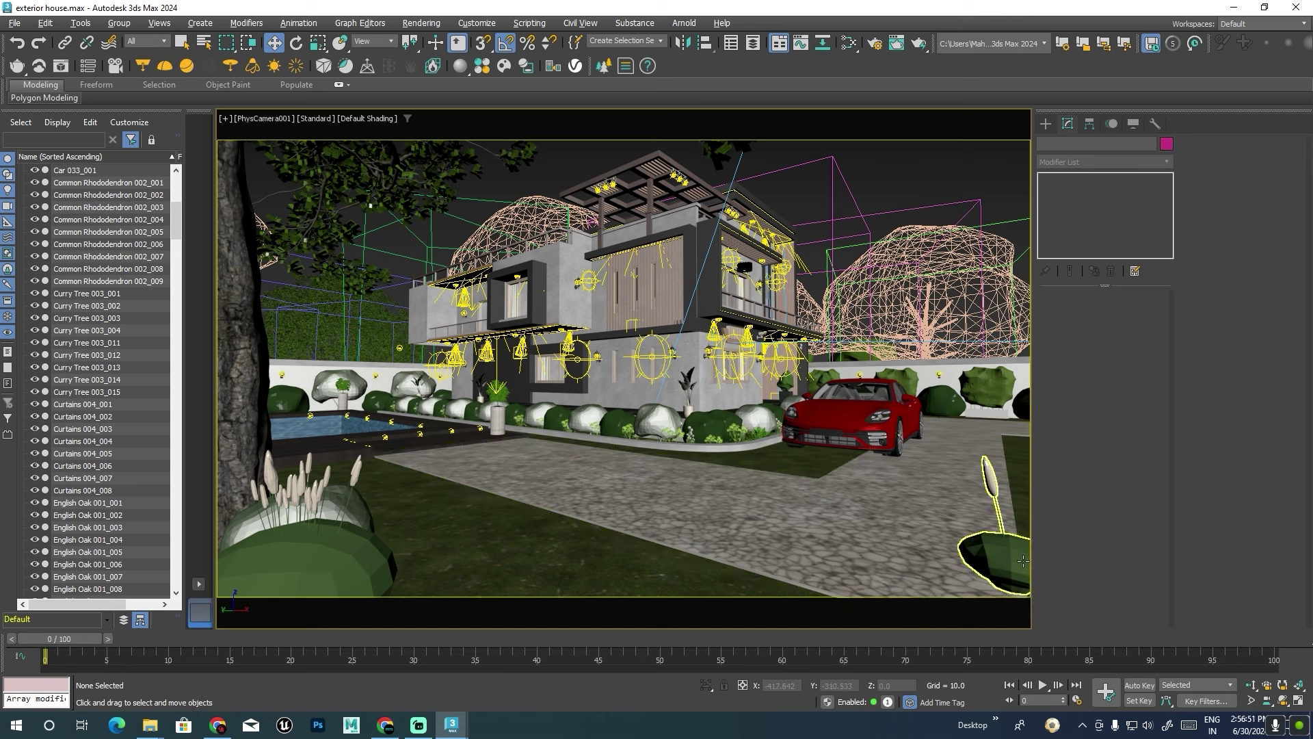
pyautogui.click(1008, 538)
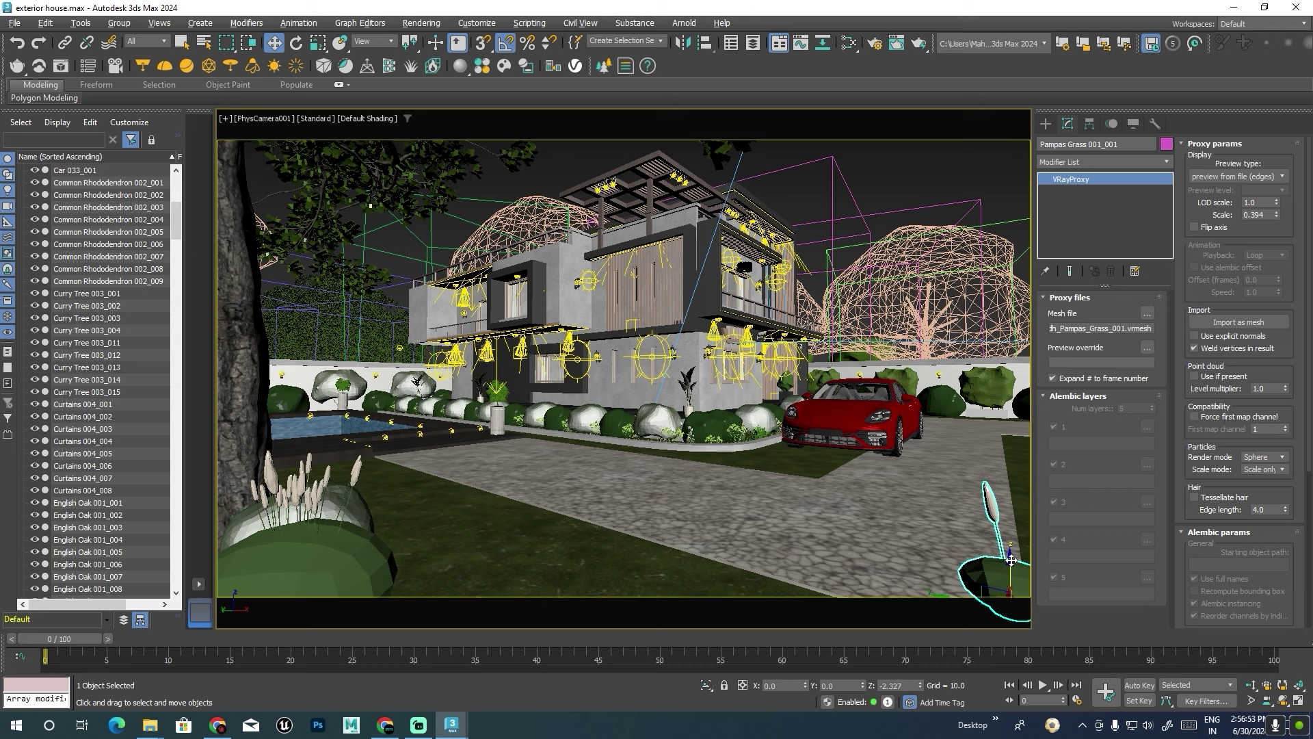
pyautogui.moveTo(1009, 540); pyautogui.dragTo(1009, 562)
# Copy the lower-left pampas bush onto the mid lawn using the Top view.
pyautogui.click(322, 595)
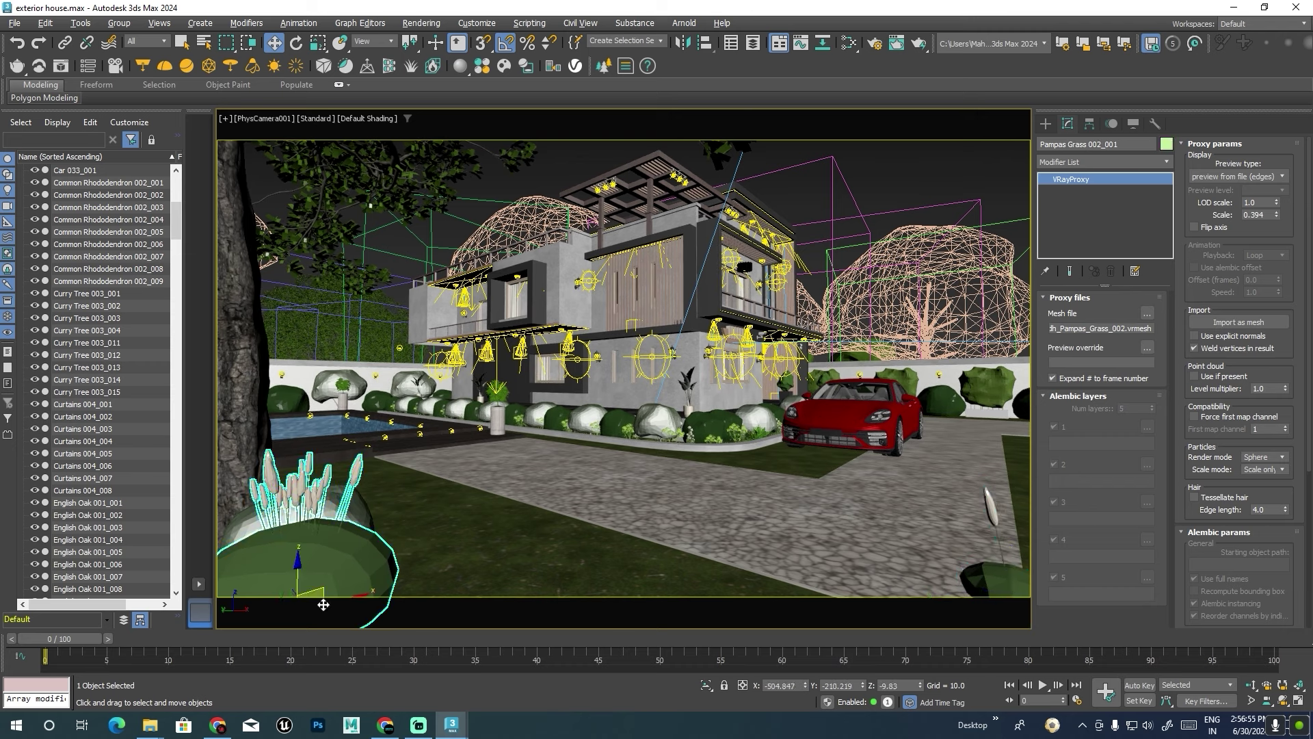
pyautogui.keyDown('shift'); pyautogui.moveTo(342, 601); pyautogui.dragTo(758, 632); pyautogui.keyUp('shift')
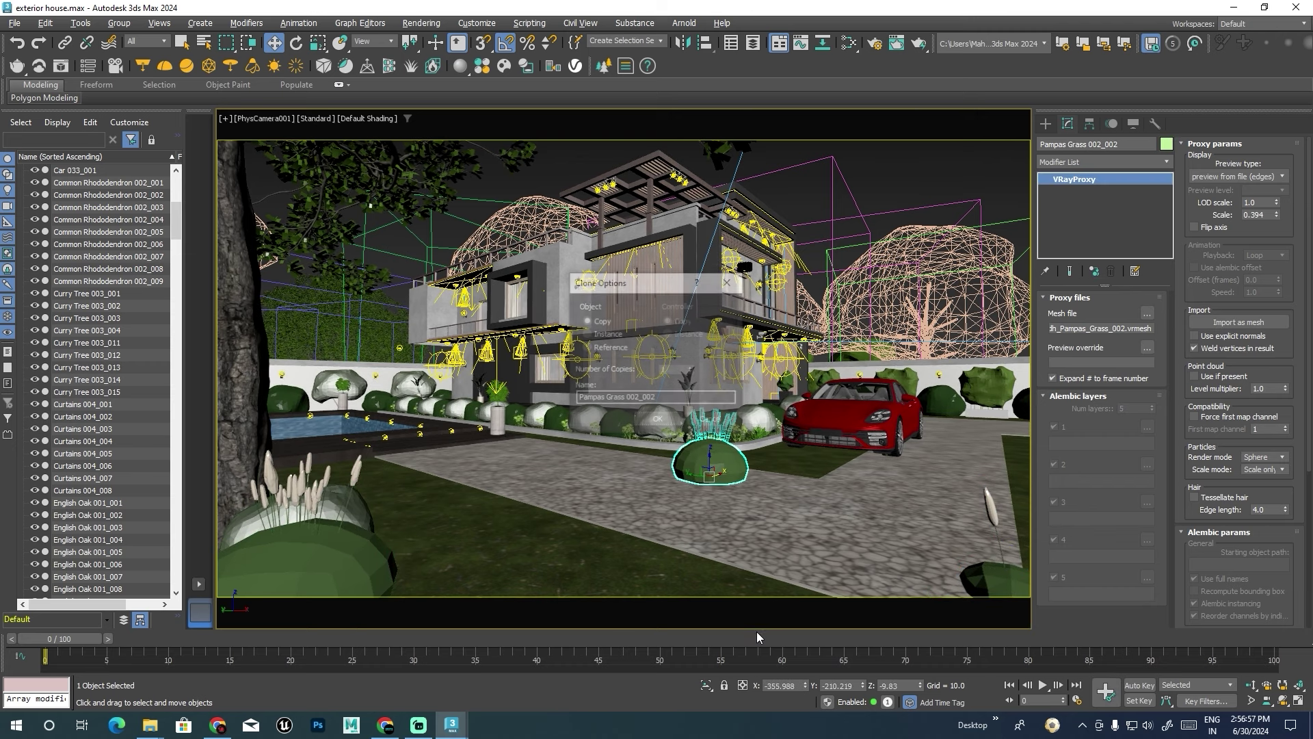
pyautogui.click(698, 423)
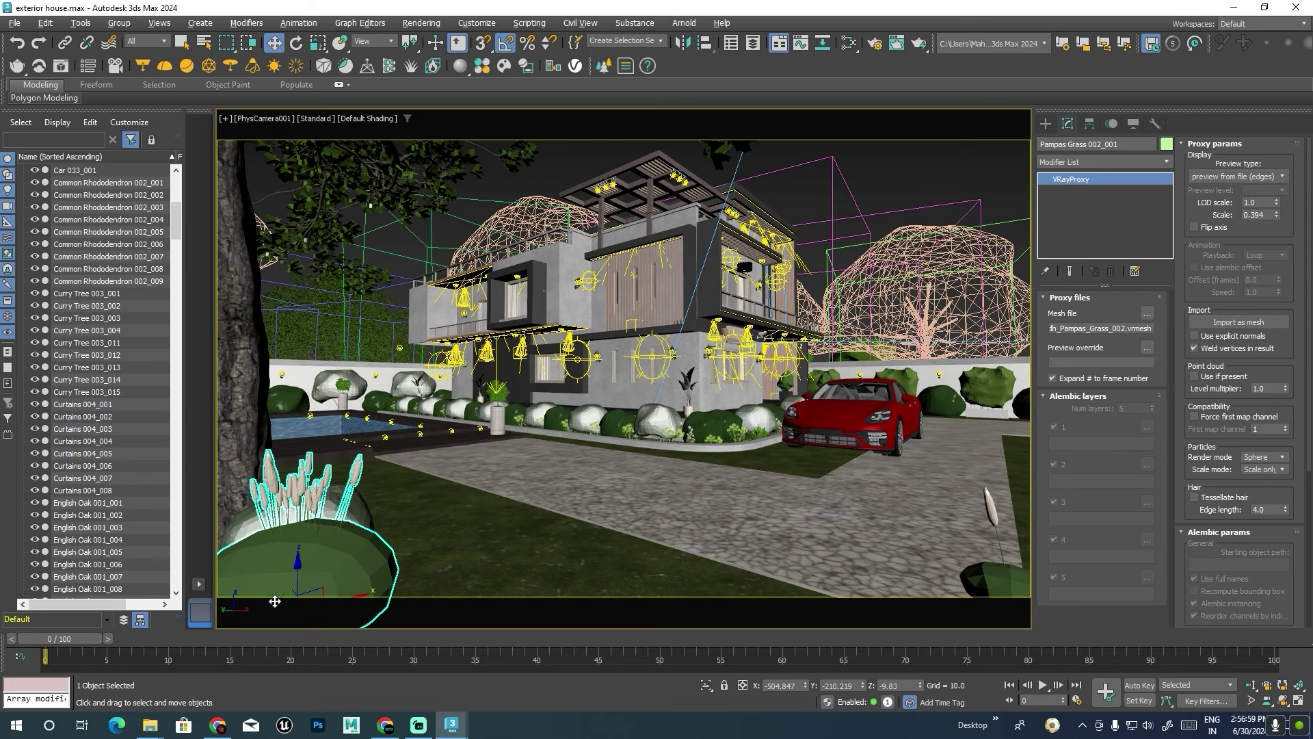
pyautogui.hotkey('alt', 'w')
pyautogui.hotkey('alt', 'w')
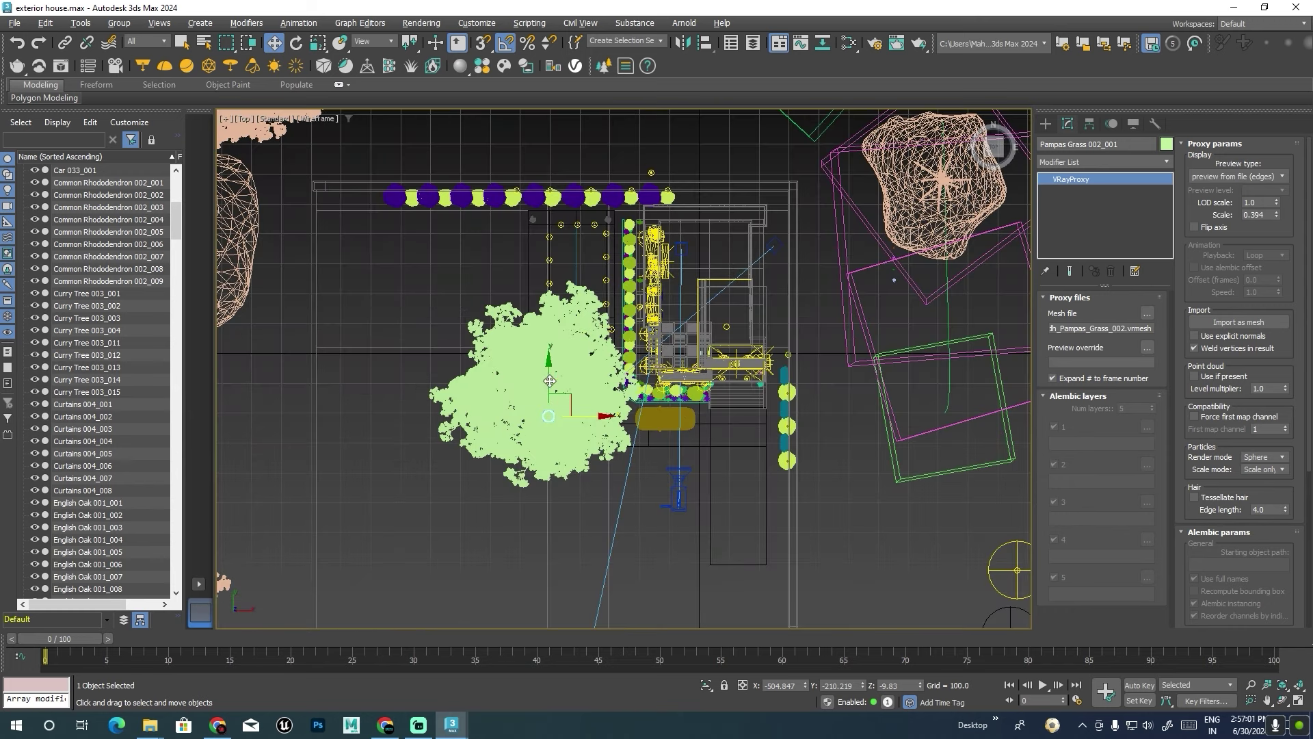
pyautogui.scroll(2, 560, 430)
pyautogui.scroll(2, 560, 429)
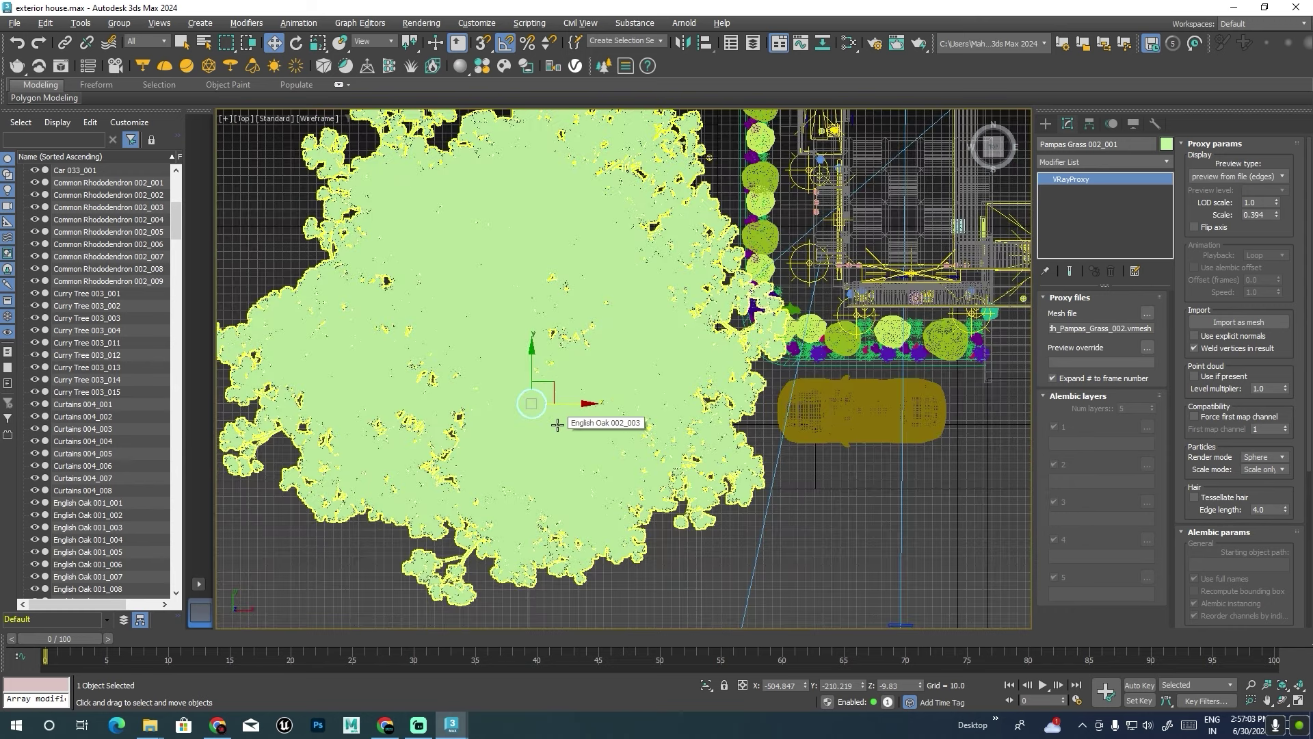
pyautogui.scroll(1, 557, 422)
pyautogui.scroll(-3, 554, 403)
pyautogui.keyDown('shift'); pyautogui.moveTo(553, 378); pyautogui.dragTo(561, 447); pyautogui.keyUp('shift')
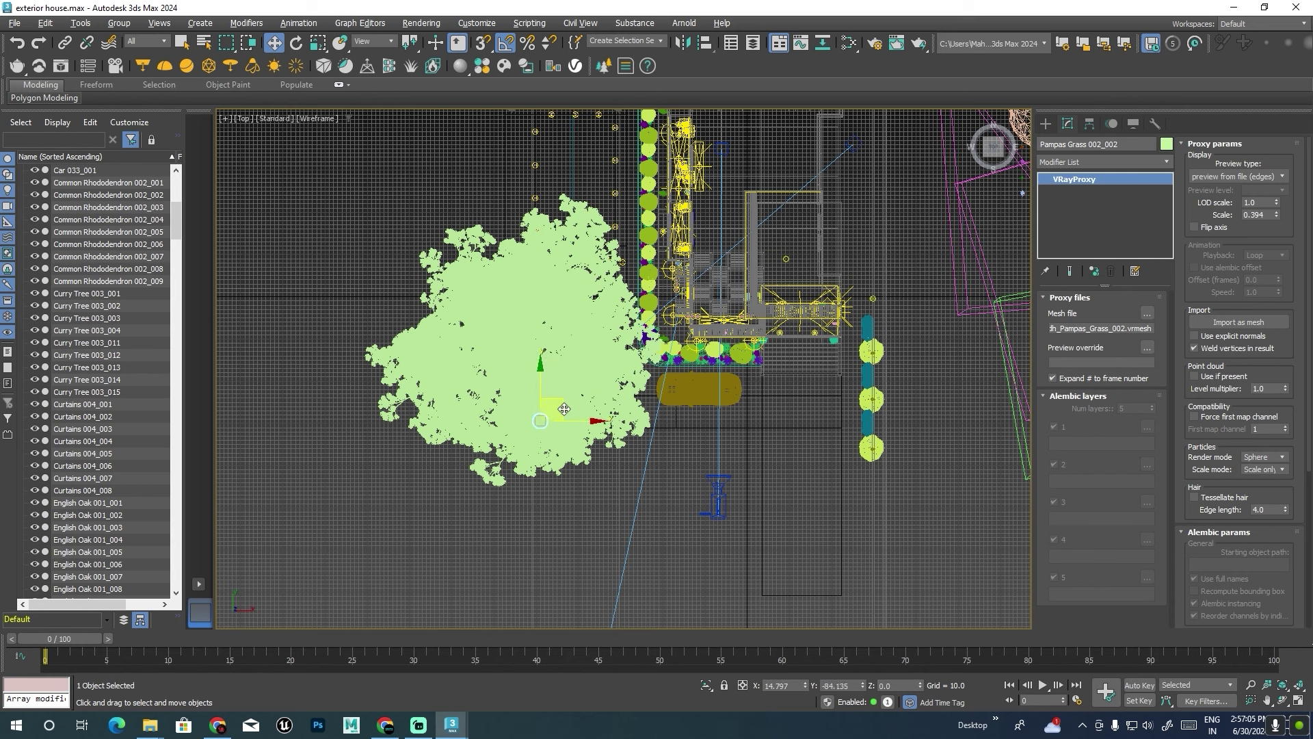
pyautogui.click(655, 422)
pyautogui.hotkey('alt', 'w')
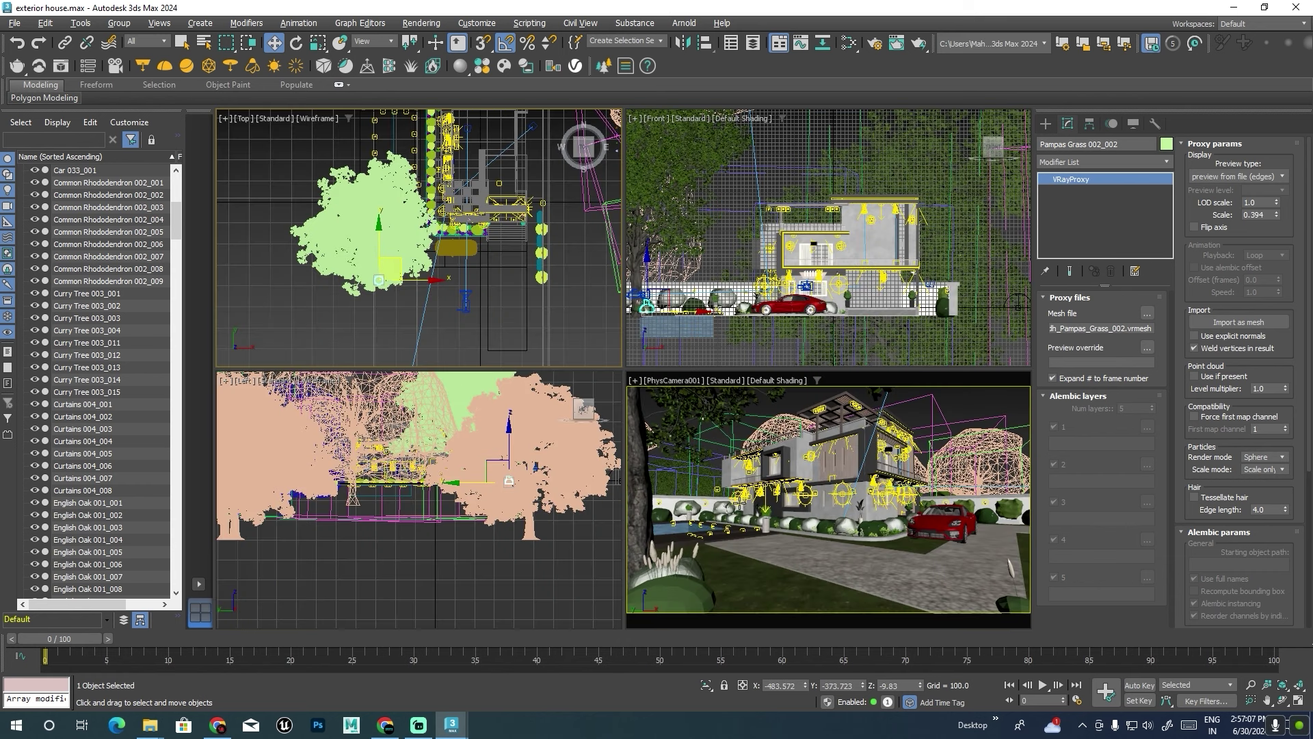
# Position the new pampas bush across the lawn and settle it onto the ground.
pyautogui.hotkey('alt', 'w')
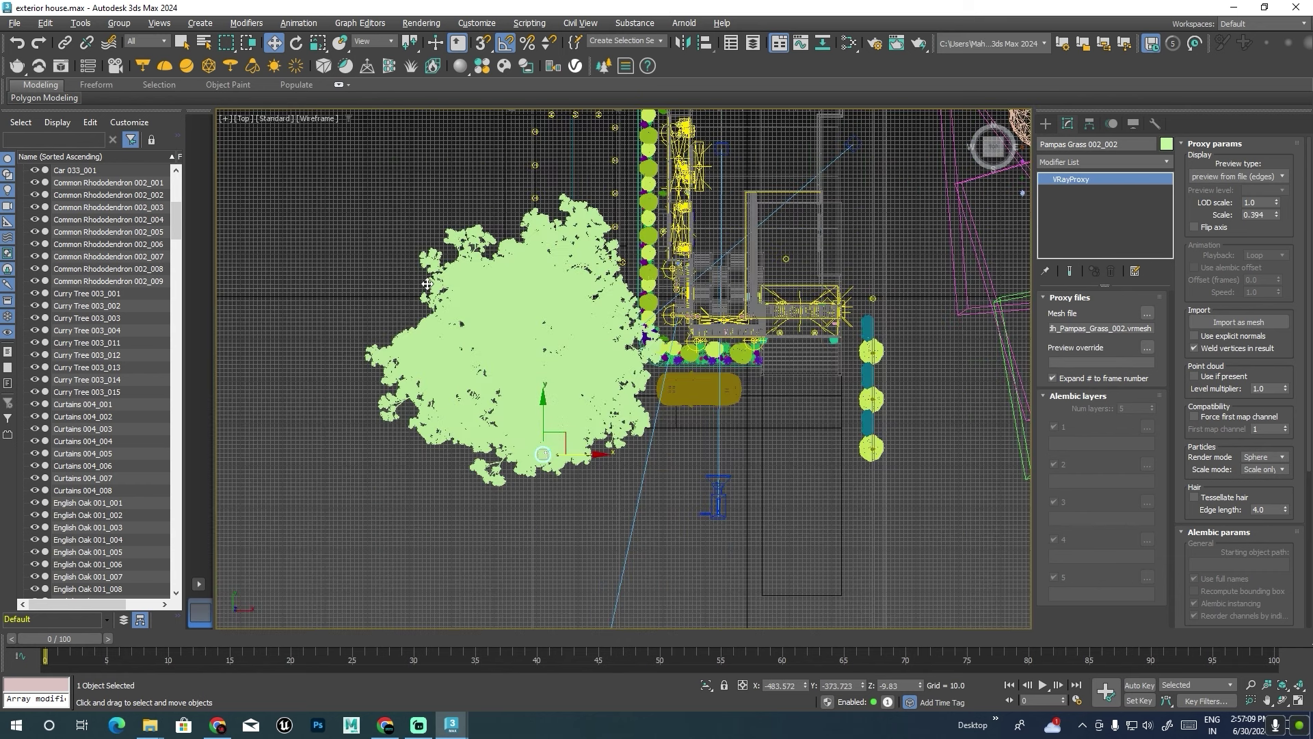
pyautogui.click(561, 438)
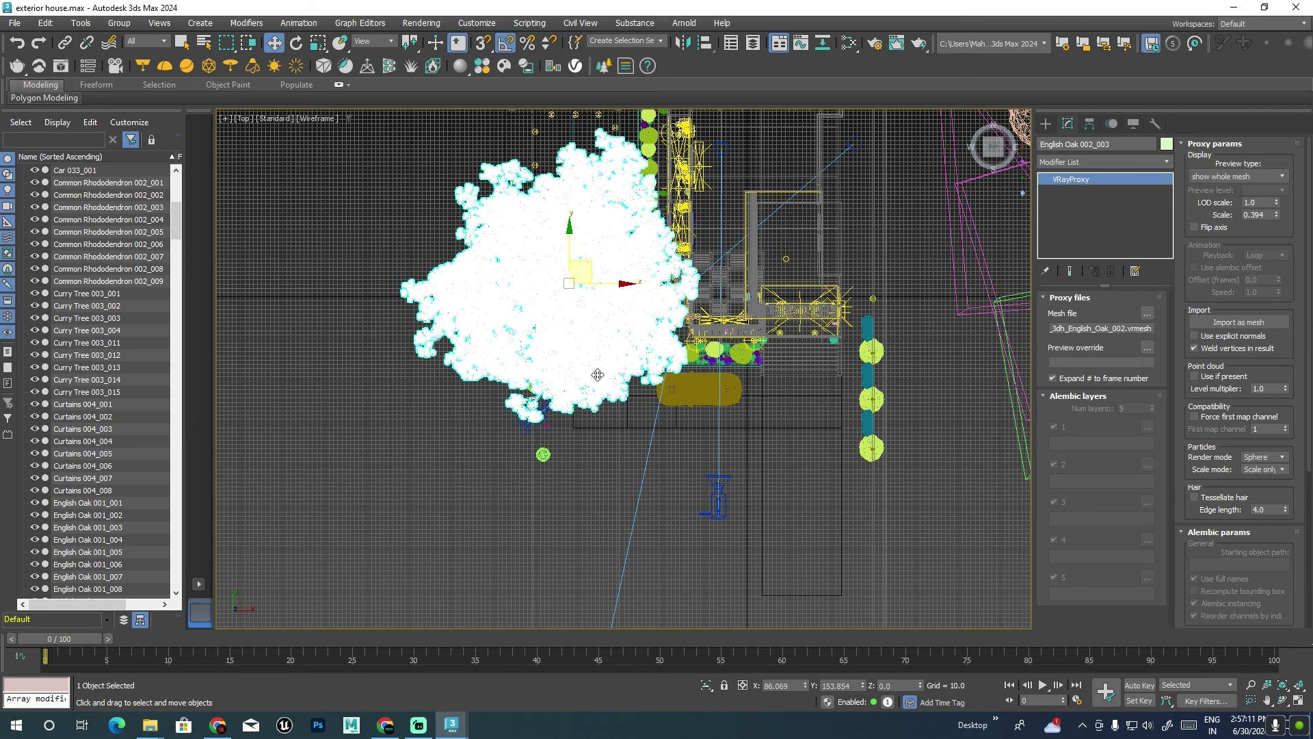
pyautogui.hotkey('ctrl', 'z')
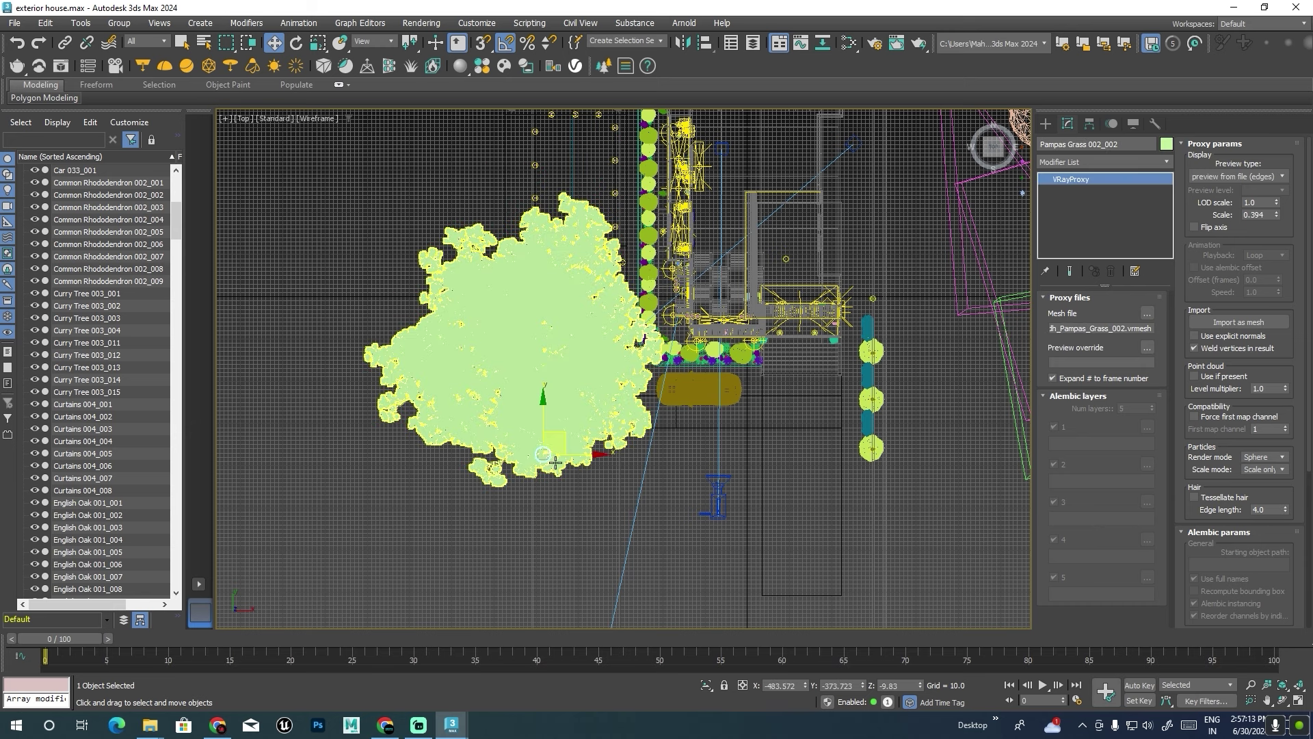
pyautogui.hotkey('alt', 'w')
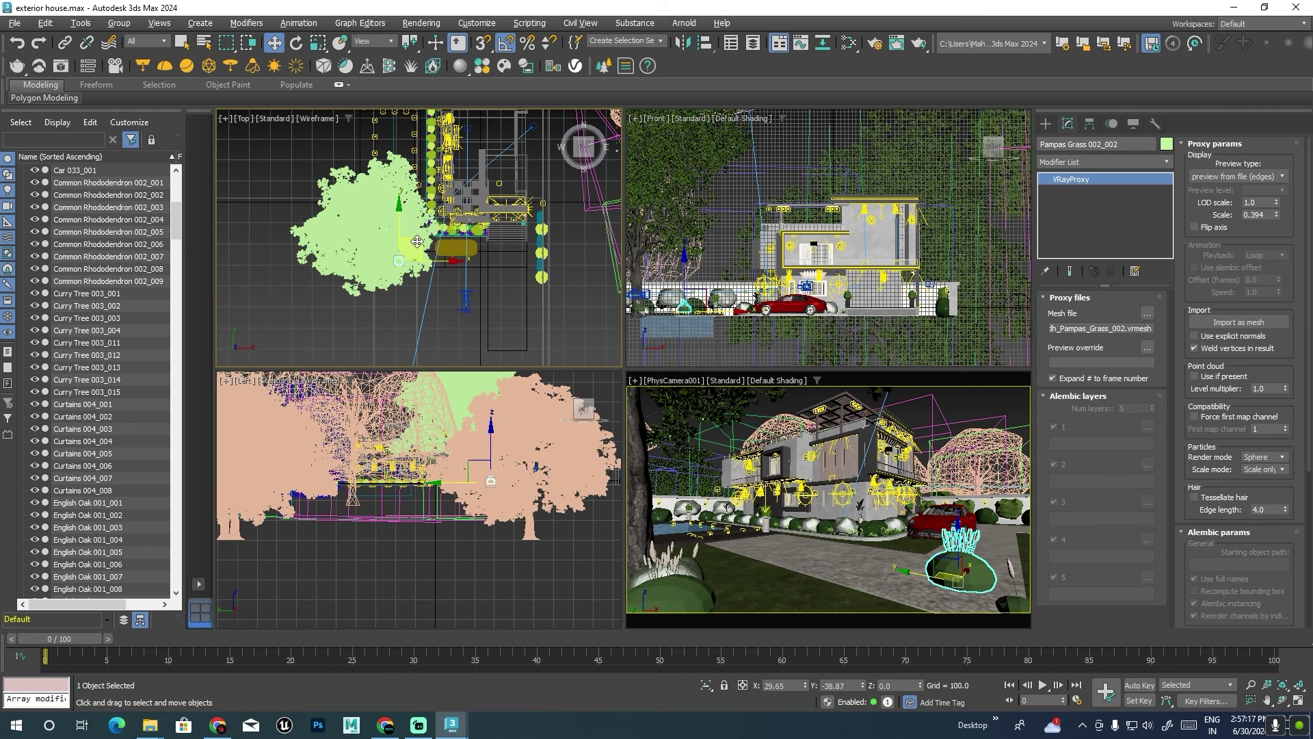
pyautogui.moveTo(409, 232); pyautogui.dragTo(422, 271)
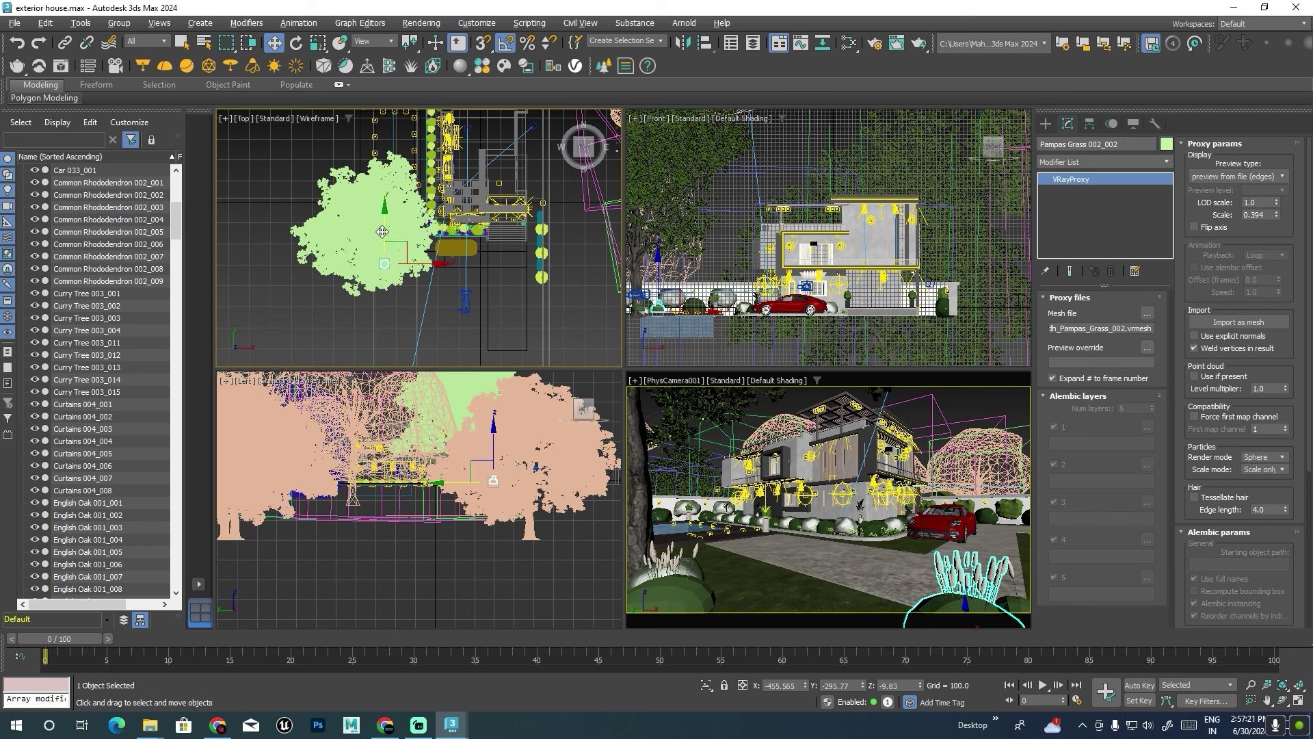
pyautogui.moveTo(383, 230); pyautogui.dragTo(382, 230)
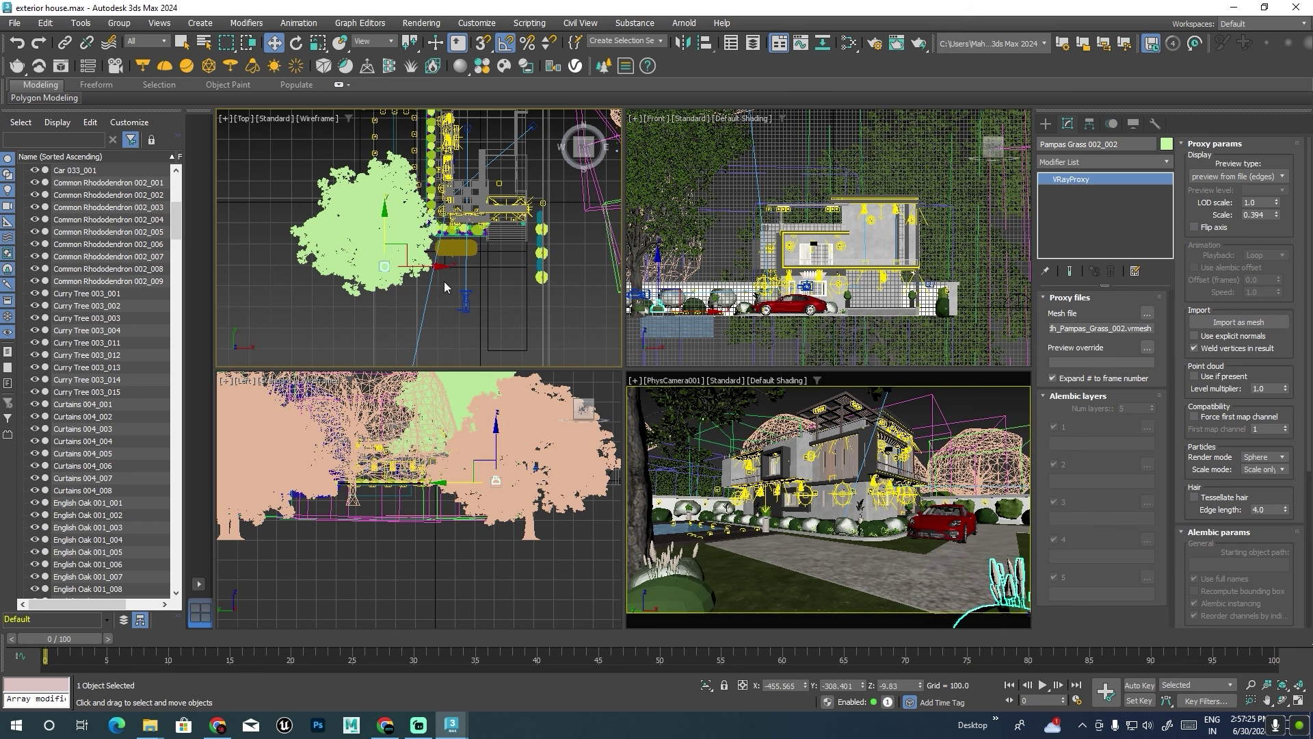
pyautogui.click(495, 444)
pyautogui.moveTo(496, 438); pyautogui.dragTo(494, 438)
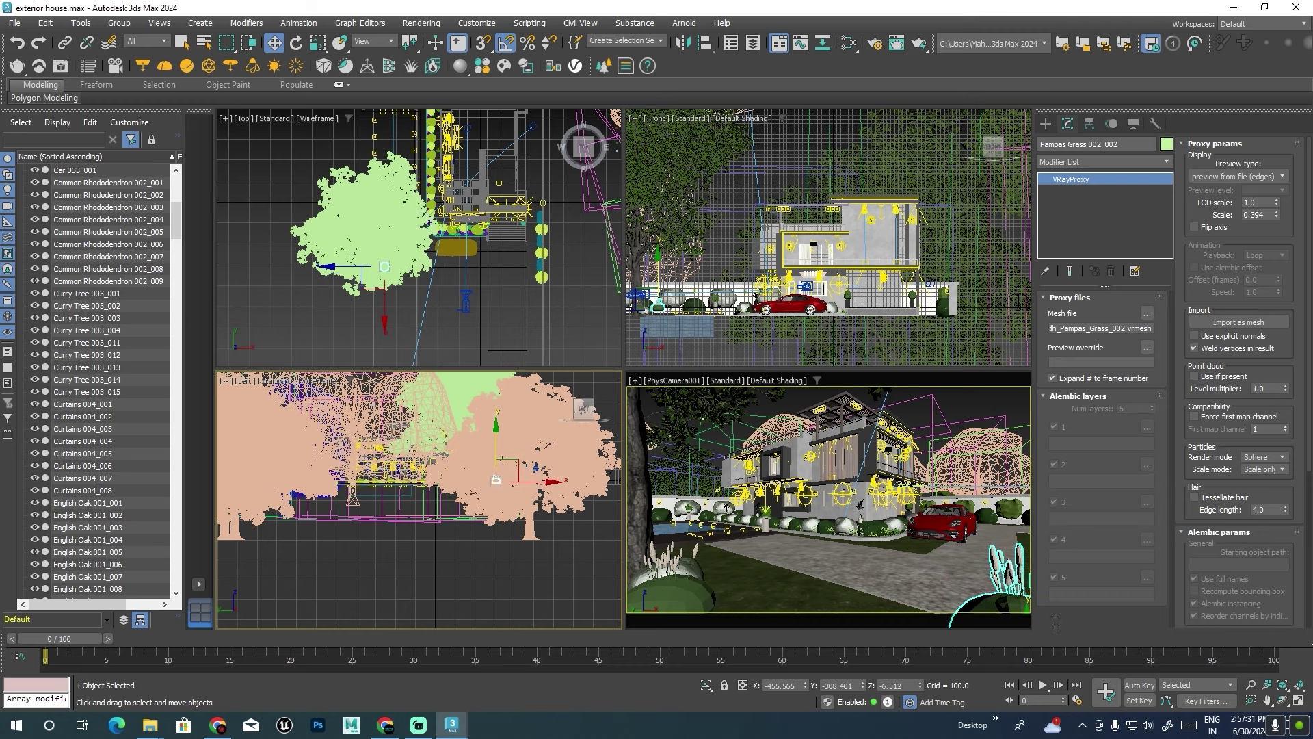
# Select Pampas Grass 001_001 and start a V-Ray render of the maximized camera view.
pyautogui.click(1010, 603)
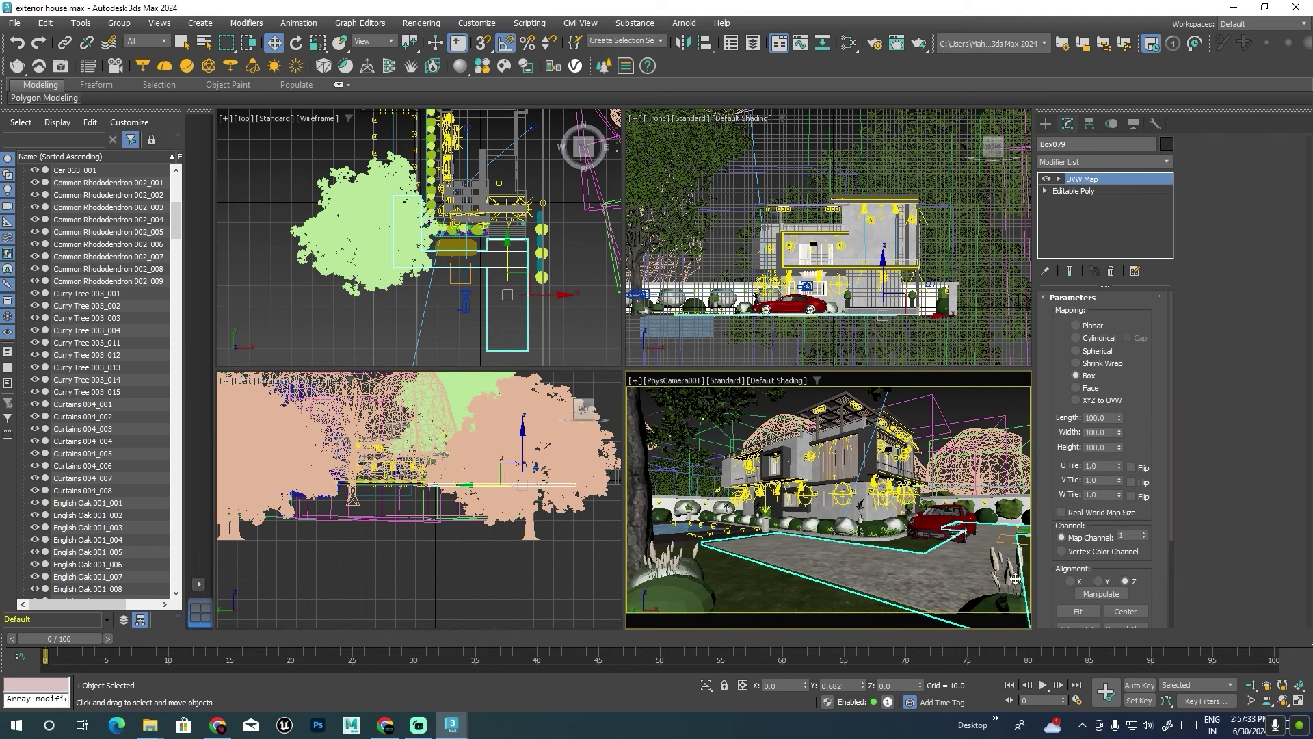
pyautogui.click(1023, 584)
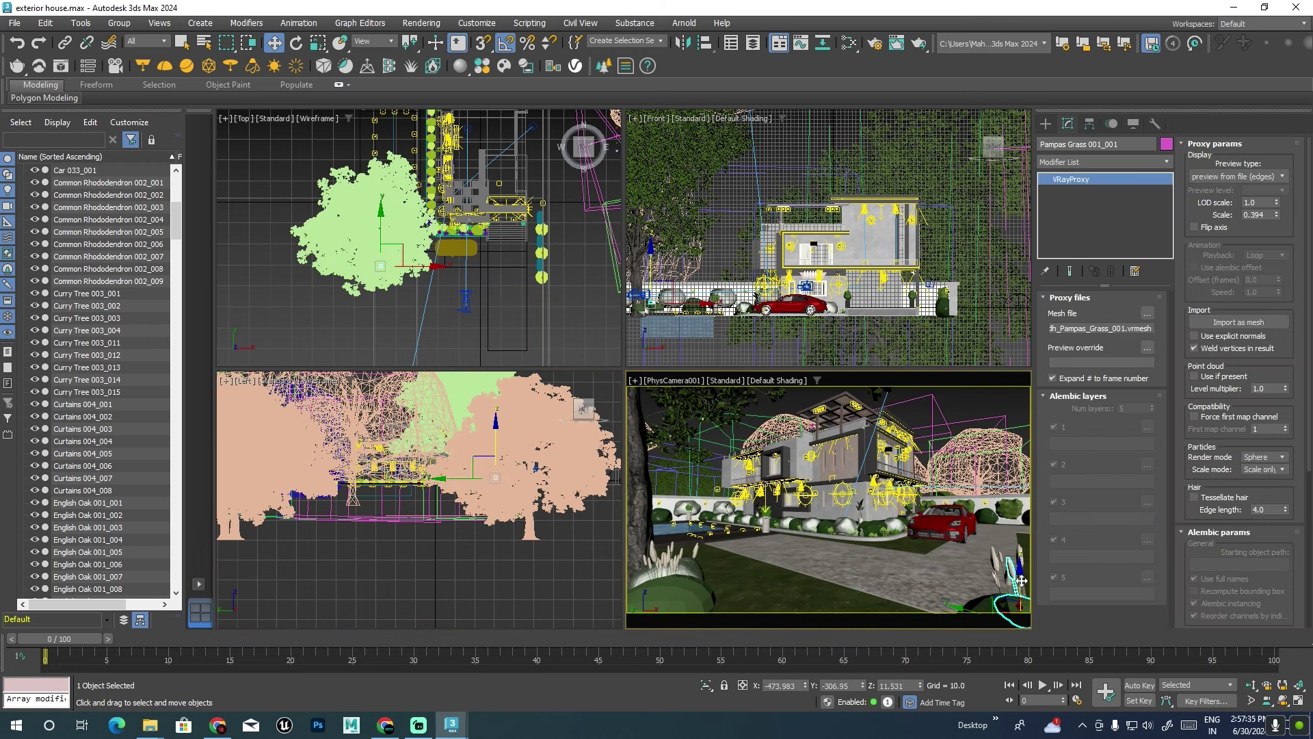
pyautogui.hotkey('alt', 'w')
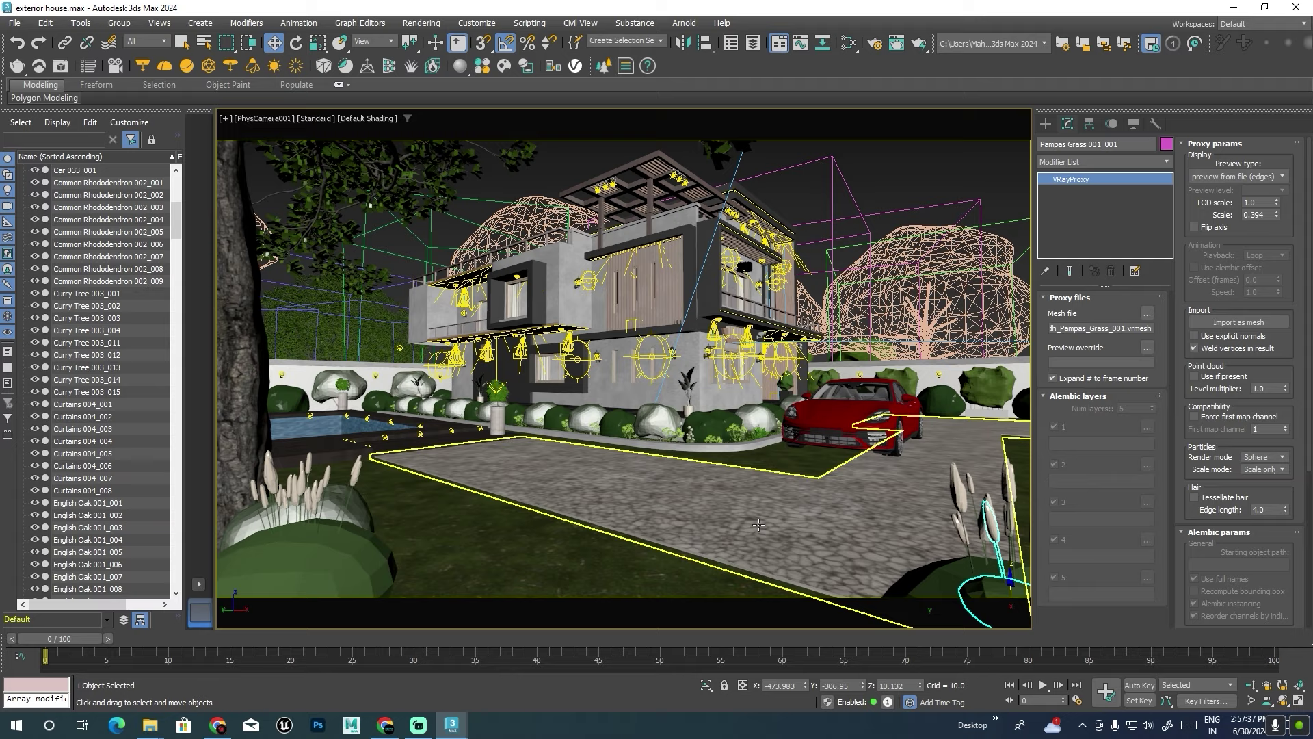
pyautogui.hotkey('shift', 'q')
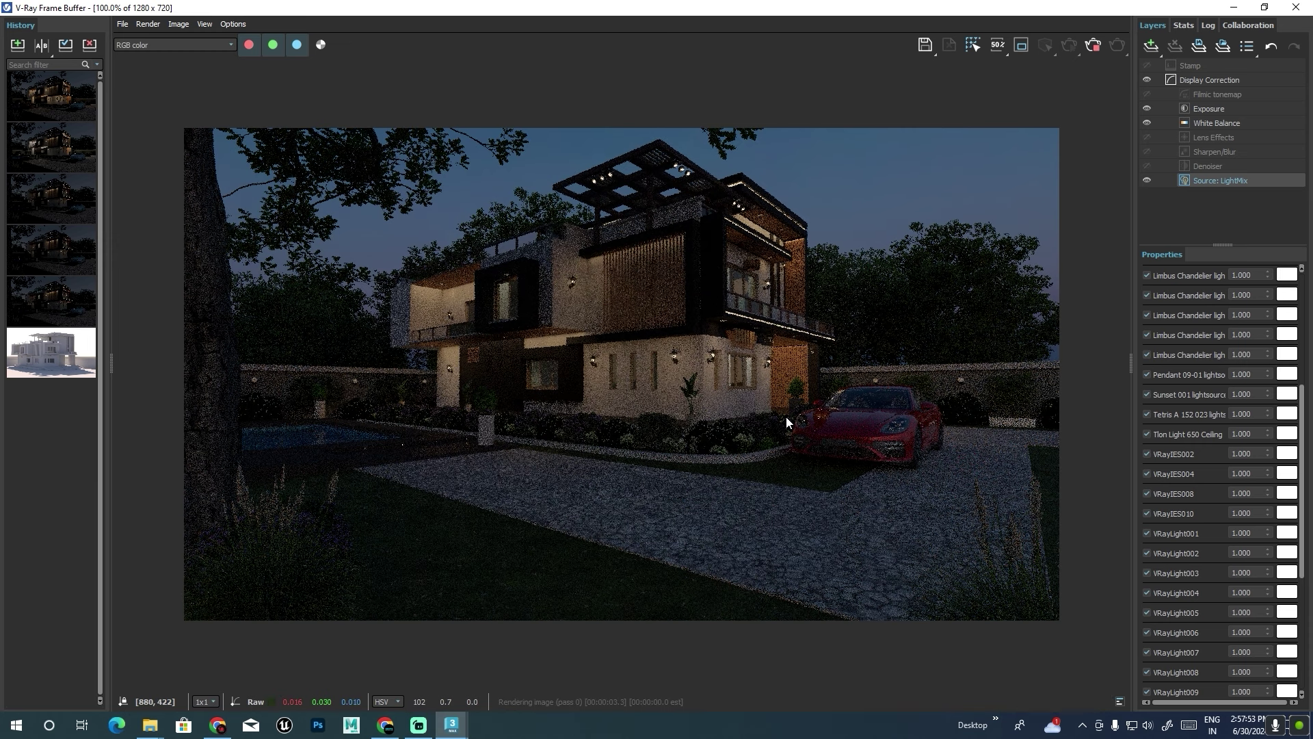
# Abort the dark test render, close the frame buffer, and restore the four viewports.
pyautogui.click(1097, 49)
pyautogui.click(1296, 7)
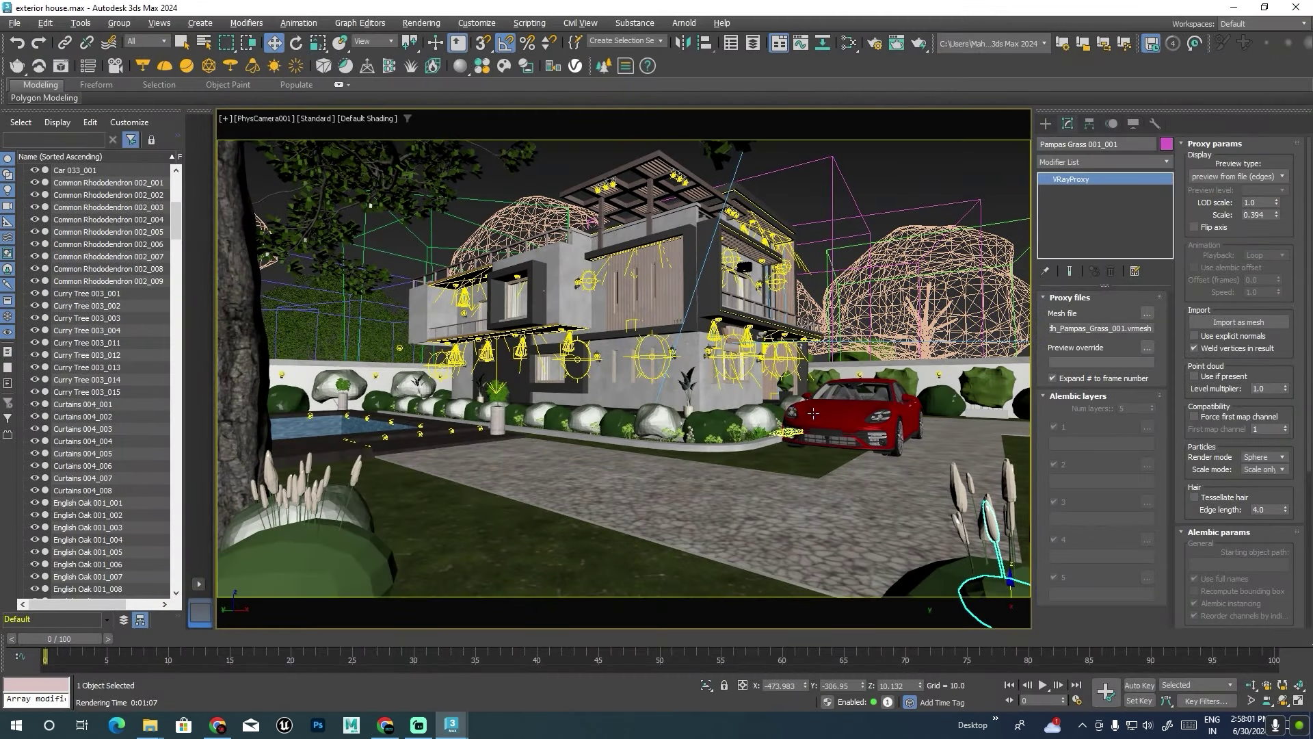
pyautogui.hotkey('alt', 'w')
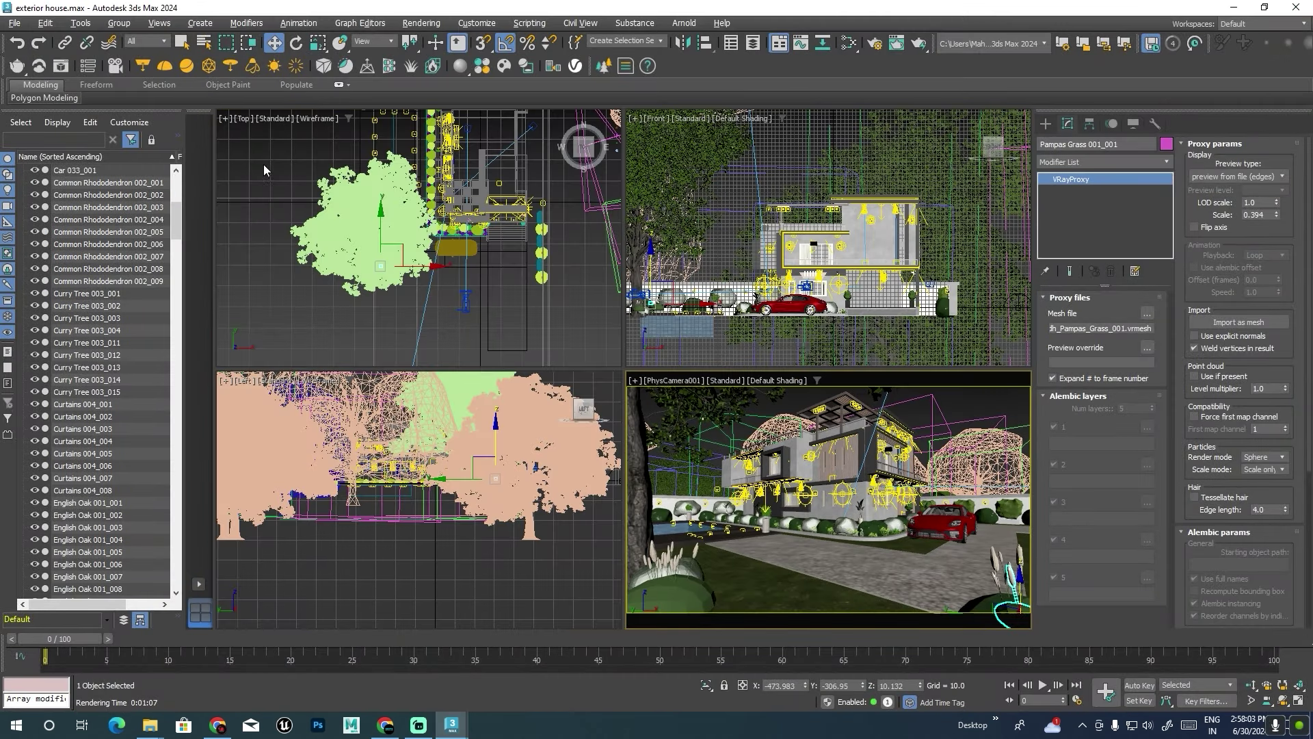
# Filter selection to Cameras, select PhysCamera001, and raise its focal length to 21 mm.
pyautogui.click(152, 41)
pyautogui.click(139, 59)
pyautogui.click(139, 41)
pyautogui.click(142, 92)
pyautogui.rightClick(319, 295)
pyautogui.click(394, 213)
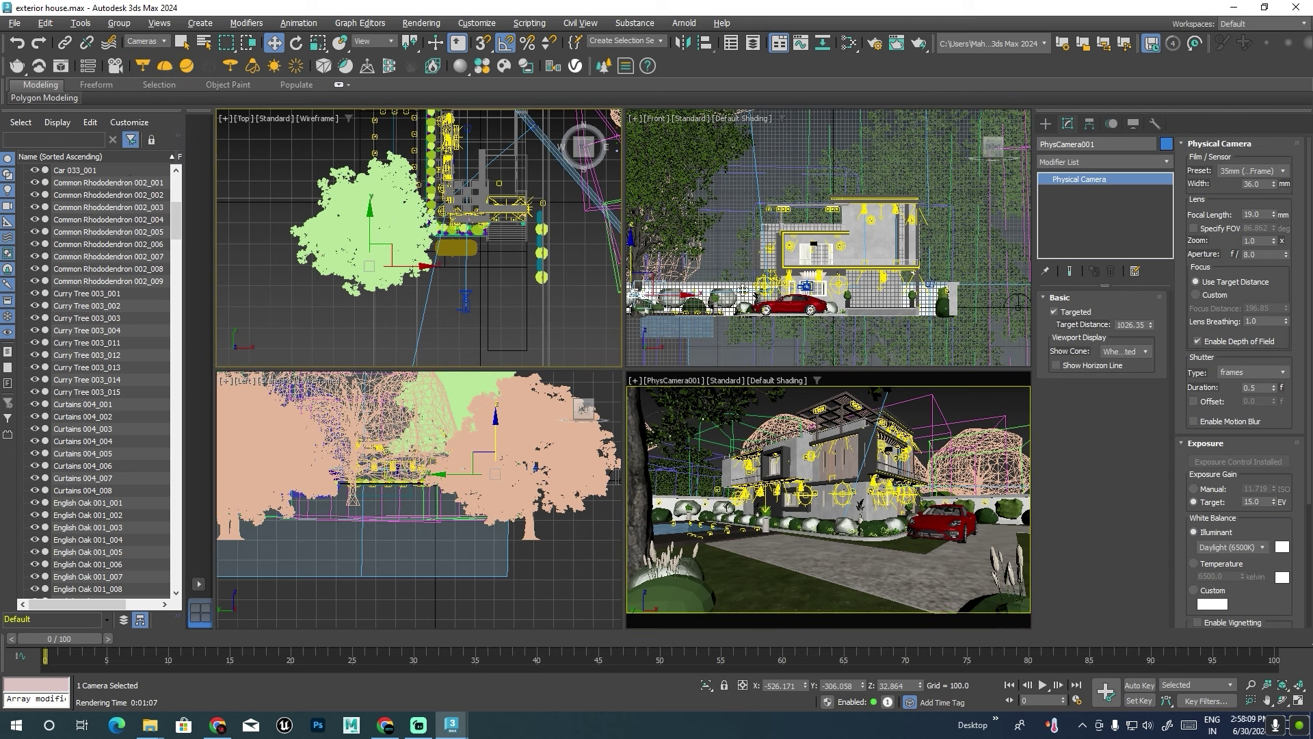
pyautogui.click(1274, 214)
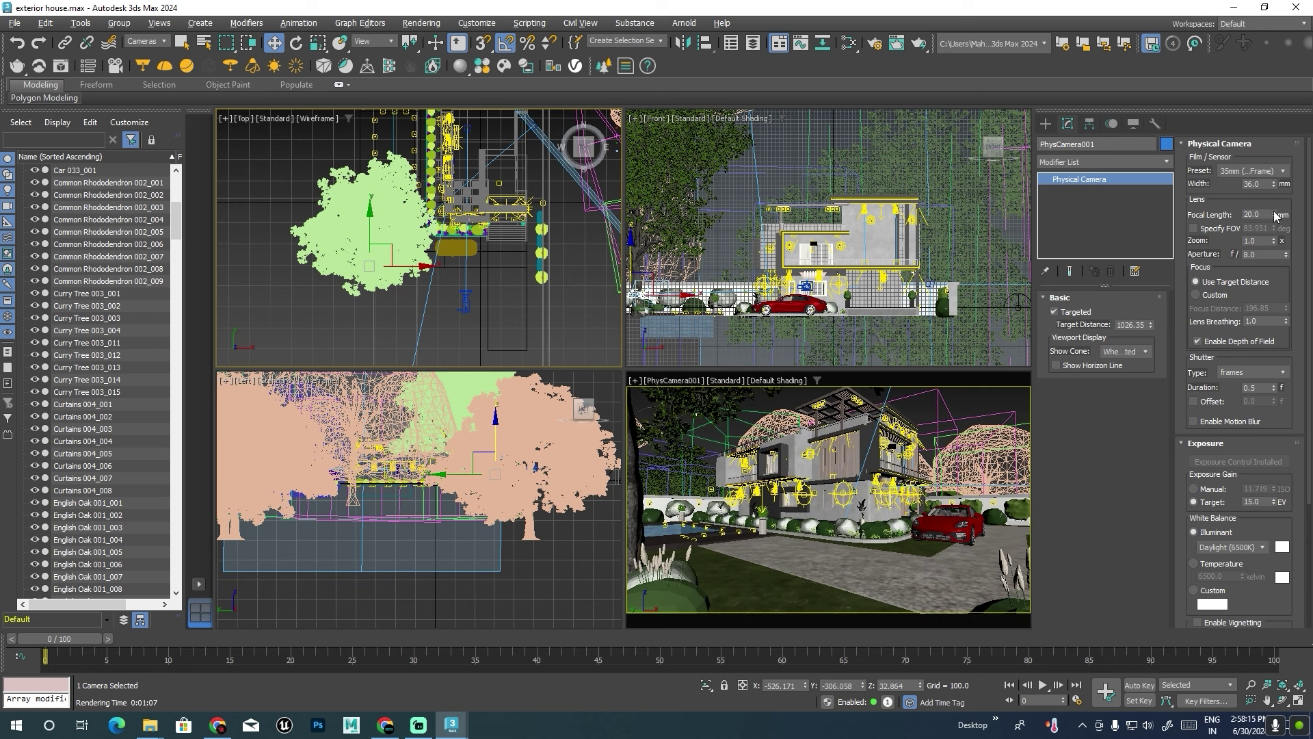
pyautogui.click(1274, 214)
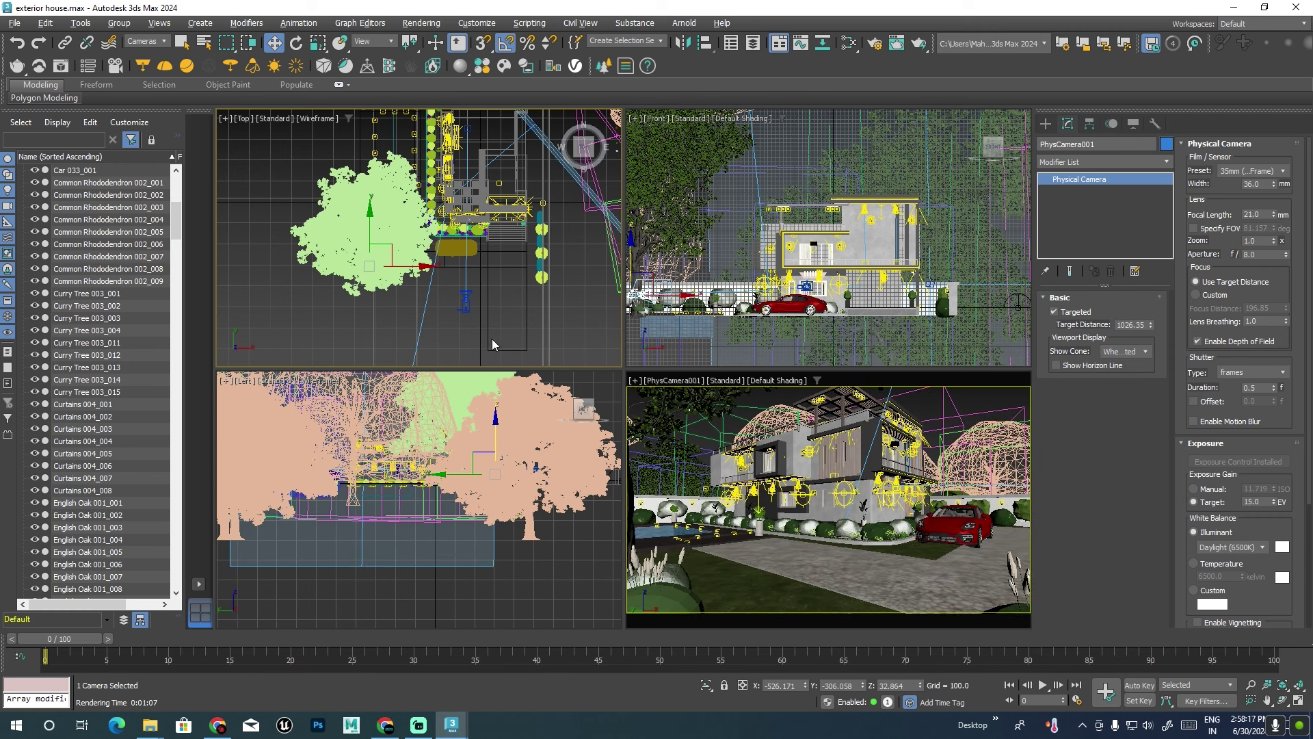
# Raise the camera target in the Left view and frame the house higher, full-size.
pyautogui.click(530, 127)
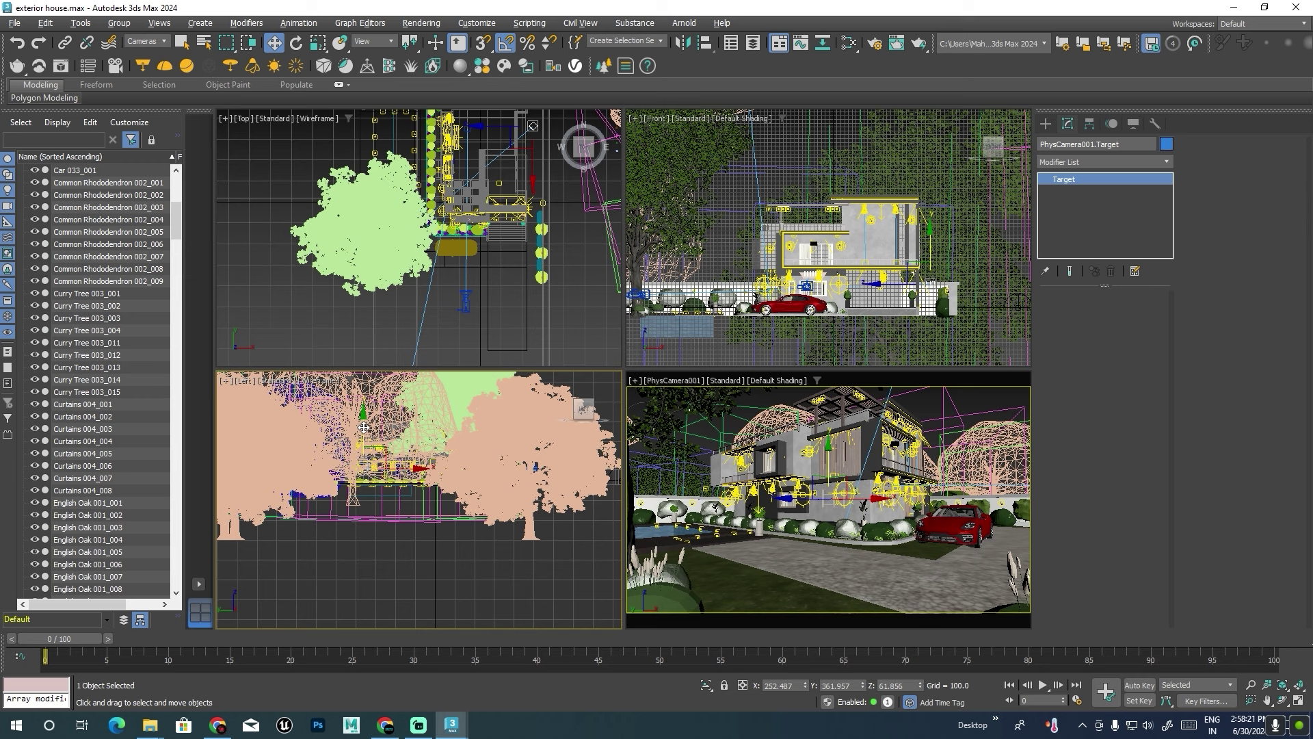
pyautogui.moveTo(364, 427); pyautogui.dragTo(366, 413)
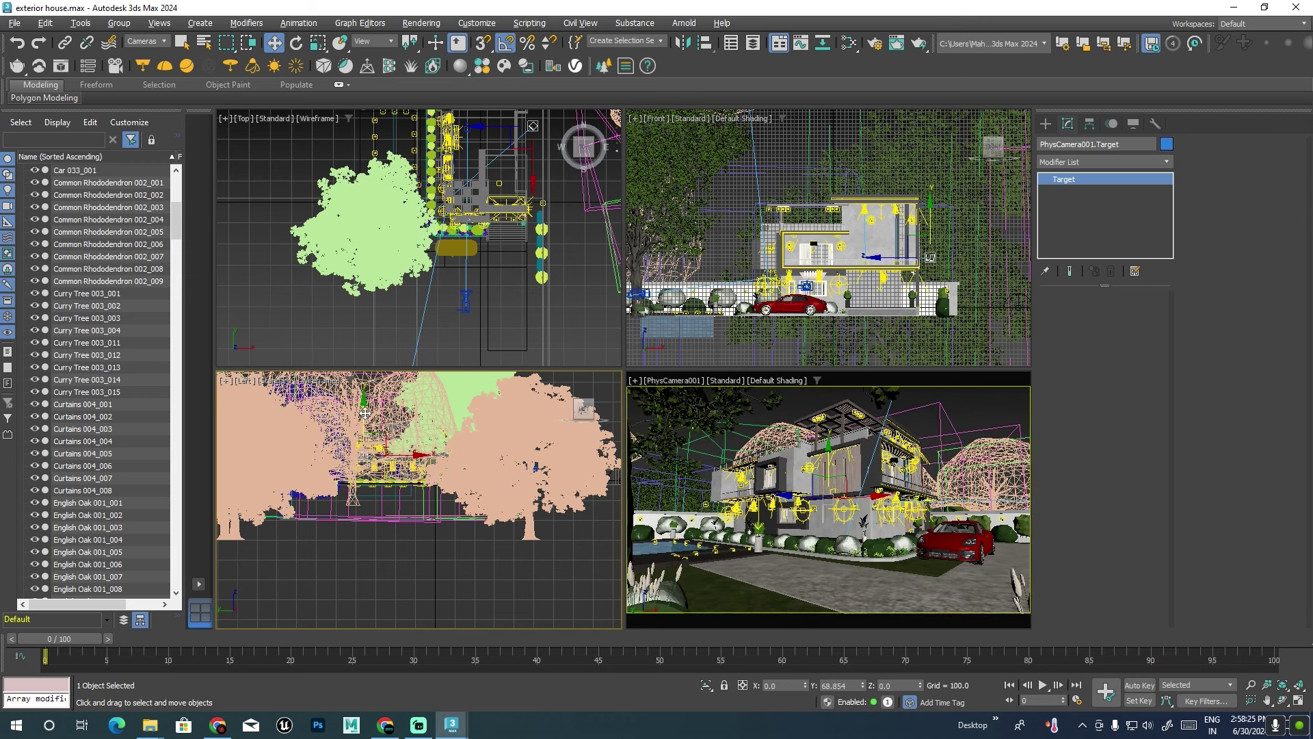
pyautogui.moveTo(365, 414); pyautogui.dragTo(365, 413)
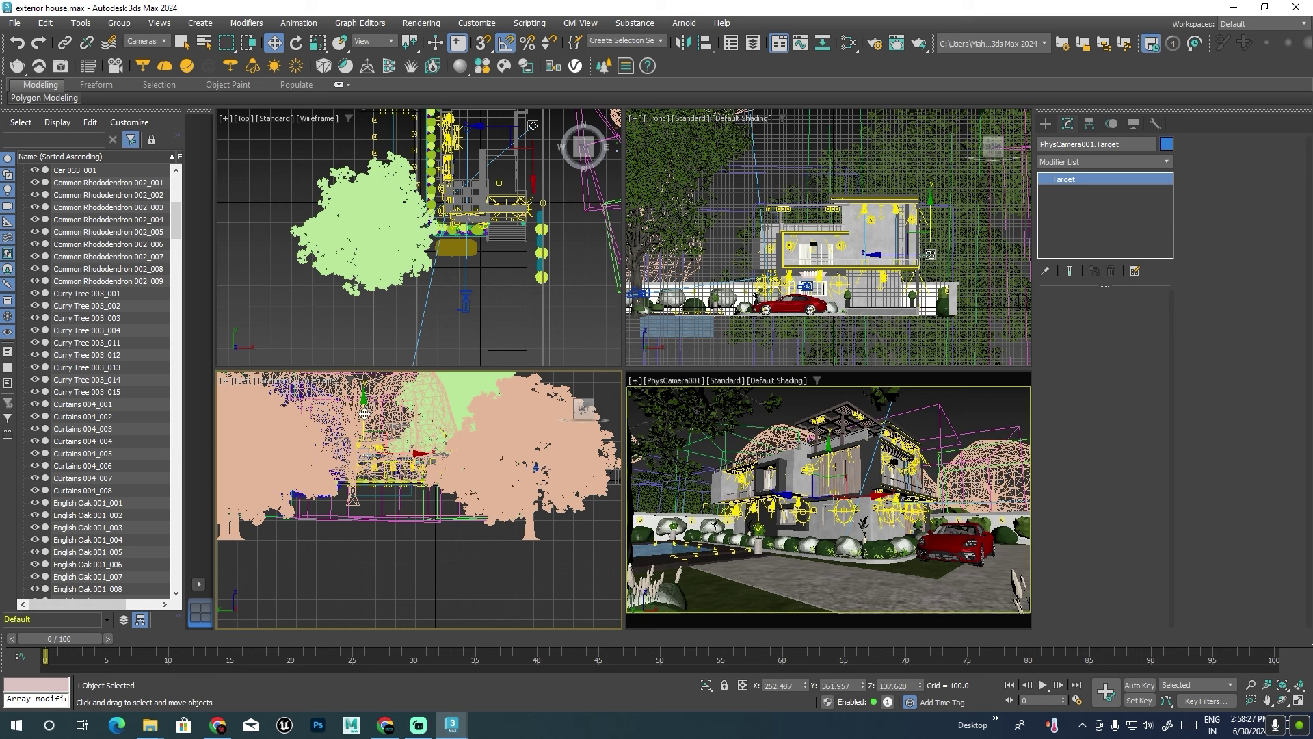
pyautogui.moveTo(790, 537); pyautogui.dragTo(787, 528, button='middle')
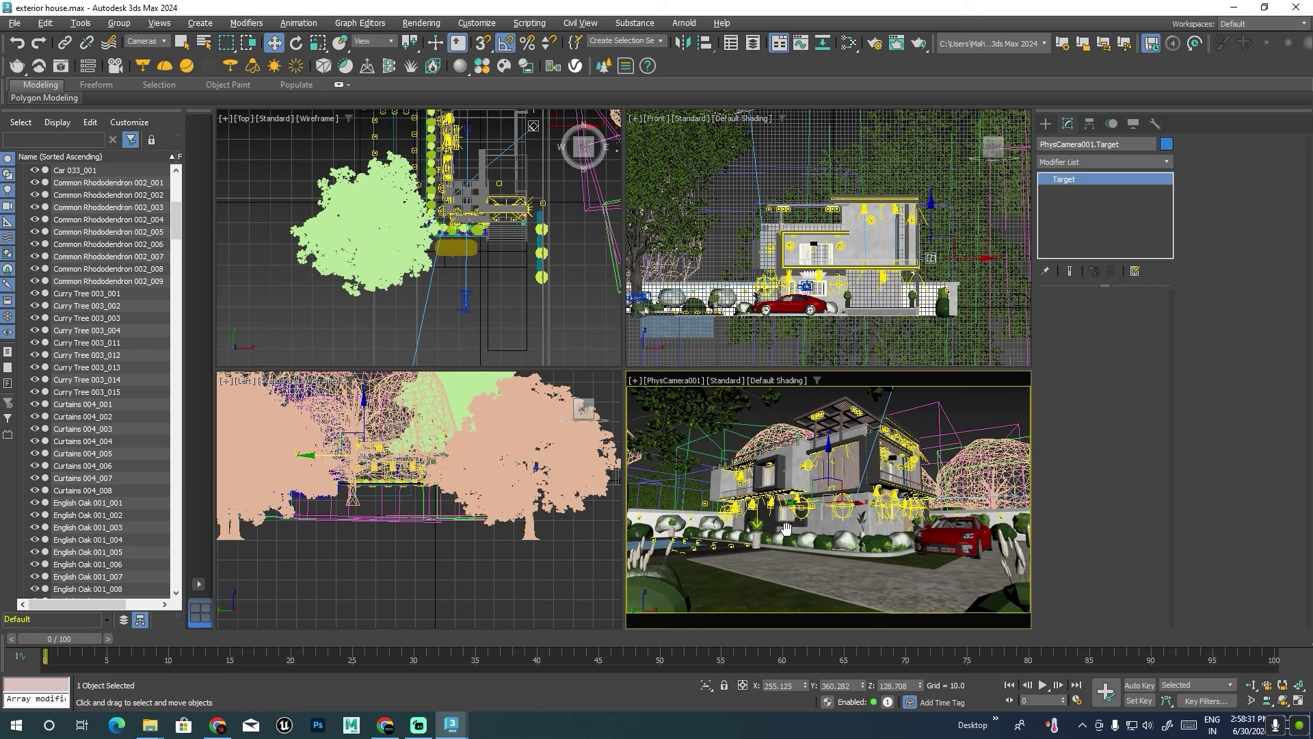
pyautogui.hotkey('alt', 'w')
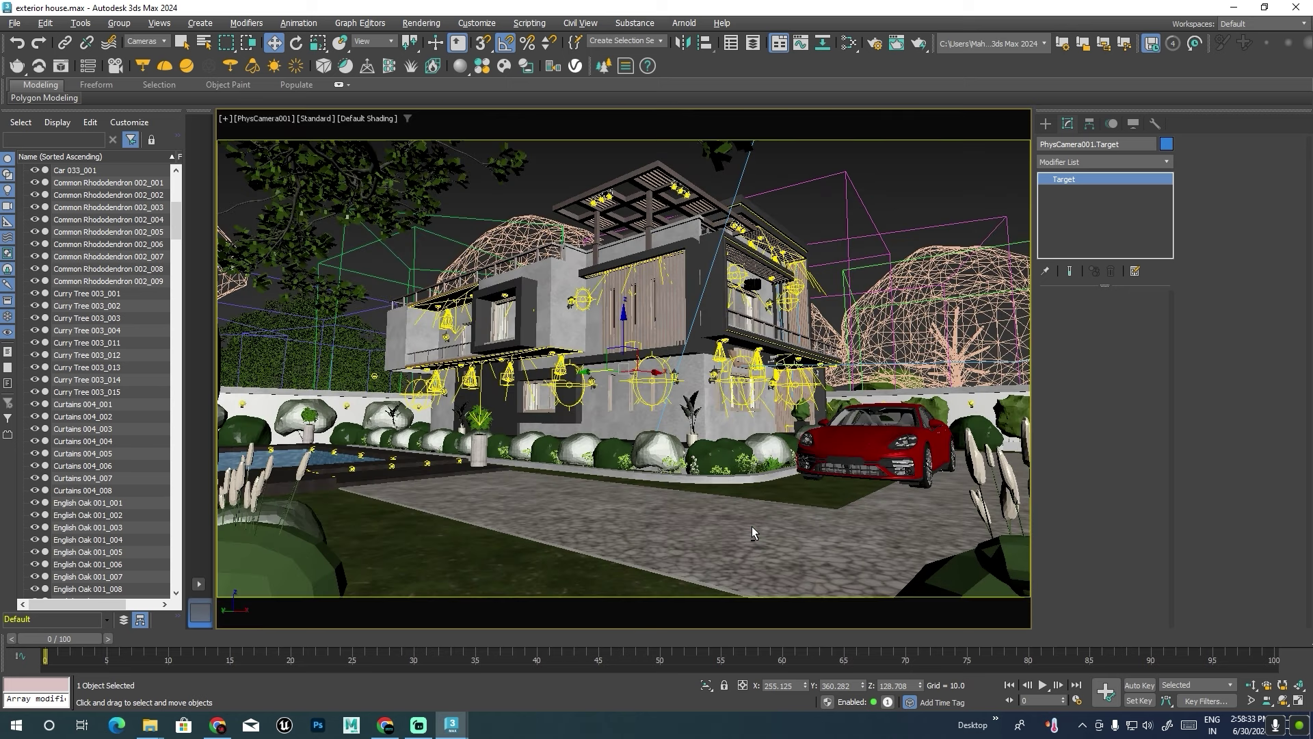
pyautogui.hotkey('shift', 'q')
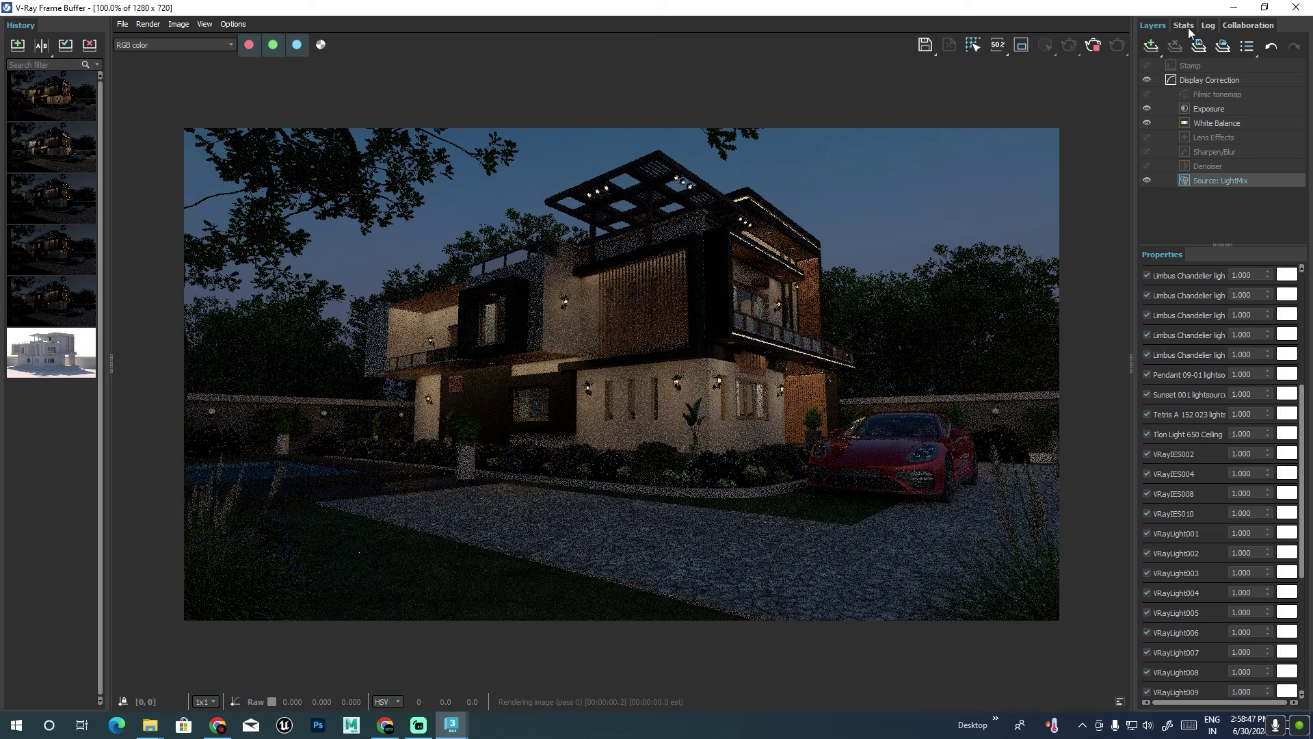
pyautogui.click(1297, 9)
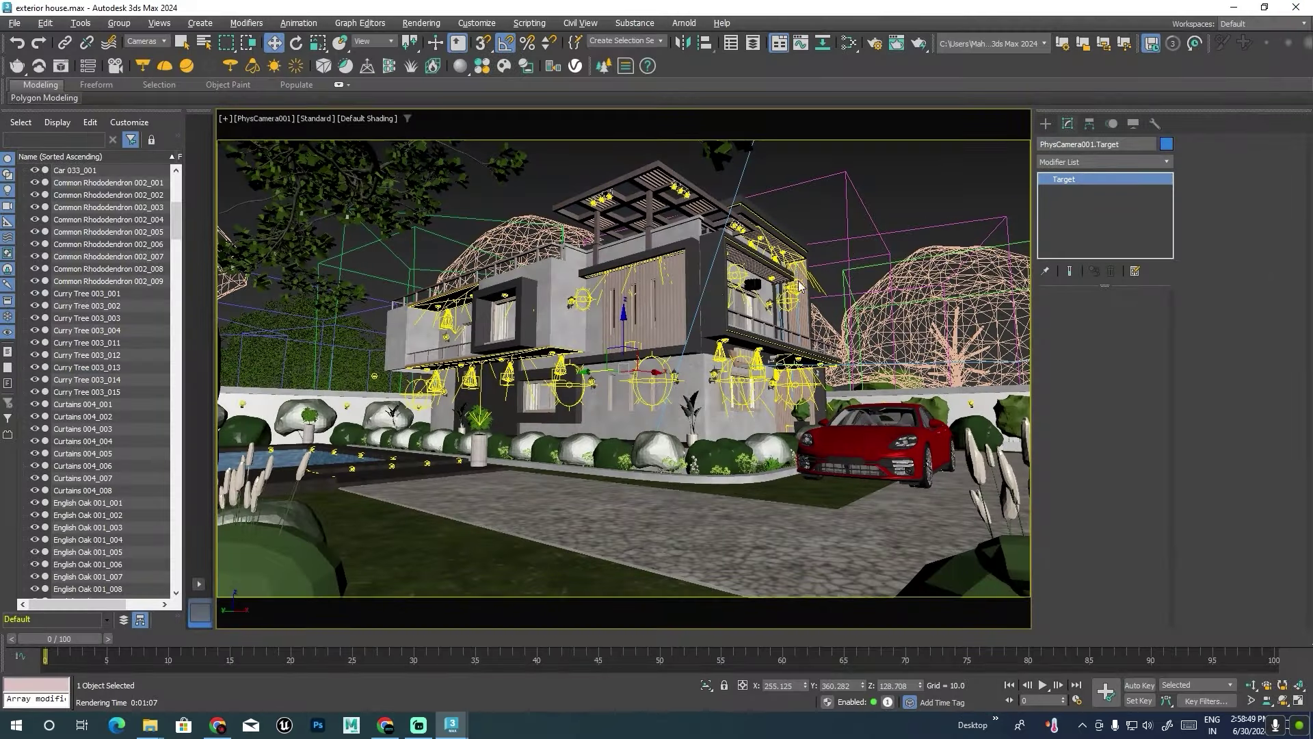
# Switch to an aerial Perspective view over the site with the selection filter set to All.
pyautogui.press('p')
pyautogui.keyDown('alt'); pyautogui.moveTo(764, 286); pyautogui.dragTo(763, 403, button='middle'); pyautogui.keyUp('alt')
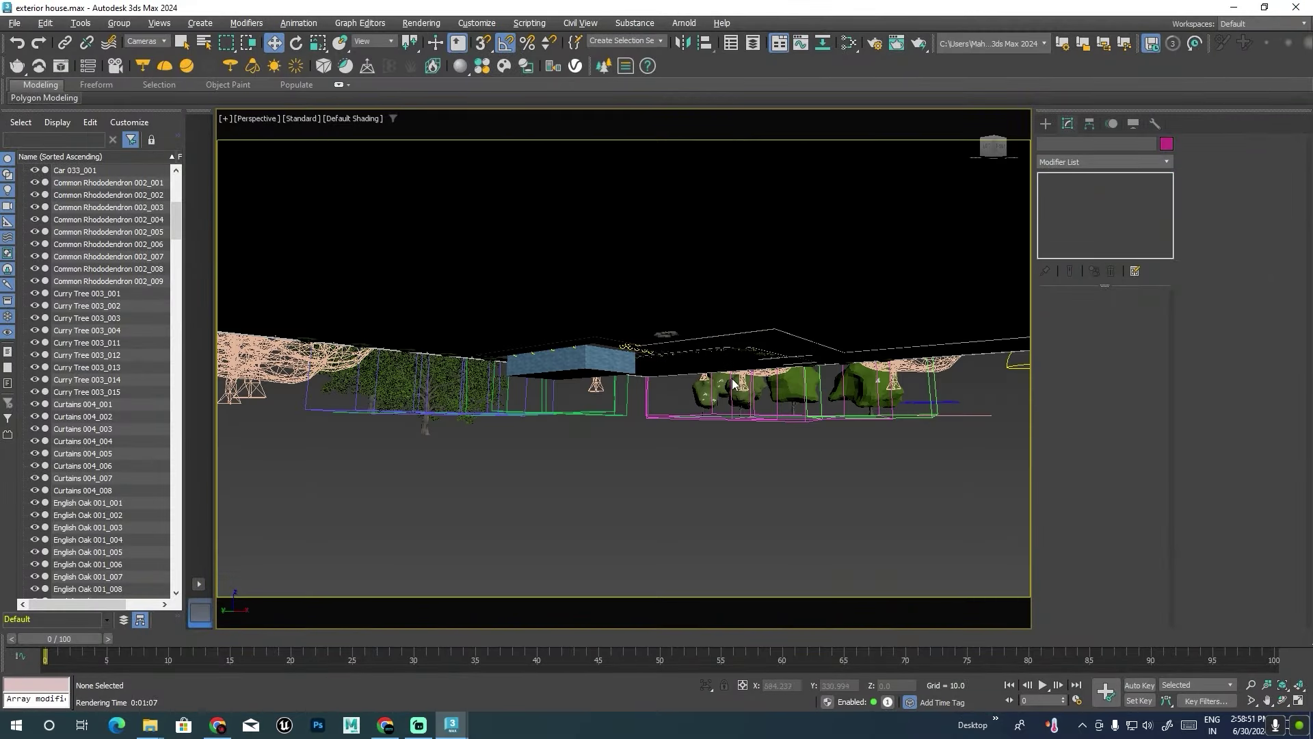
pyautogui.scroll(-6, 762, 402)
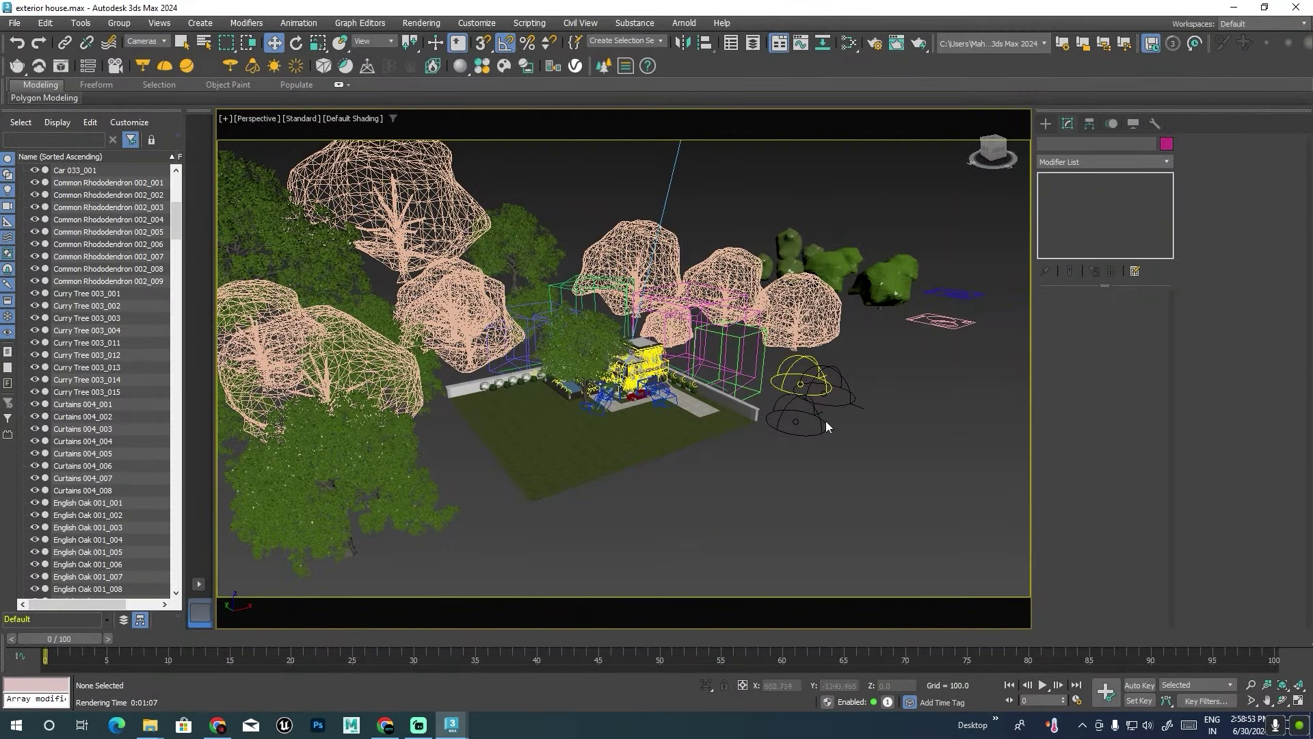
pyautogui.click(147, 41)
pyautogui.click(803, 427)
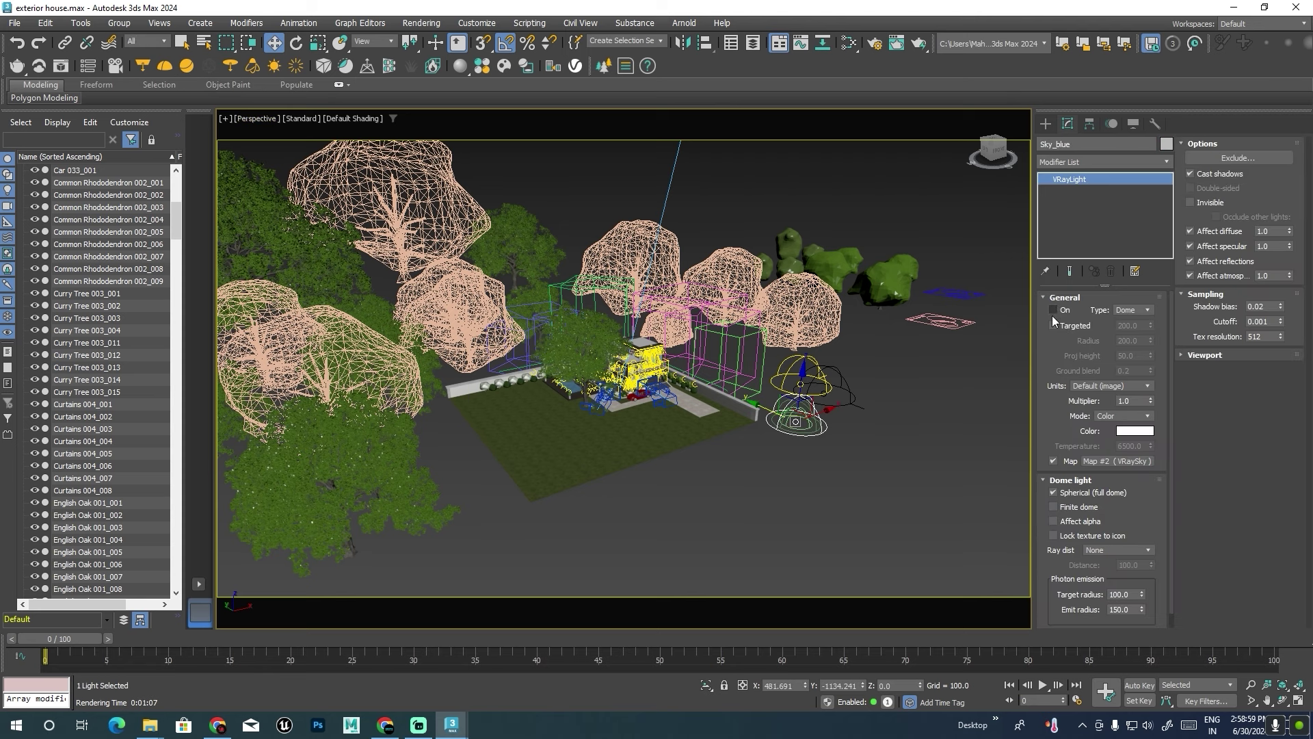
pyautogui.click(845, 383)
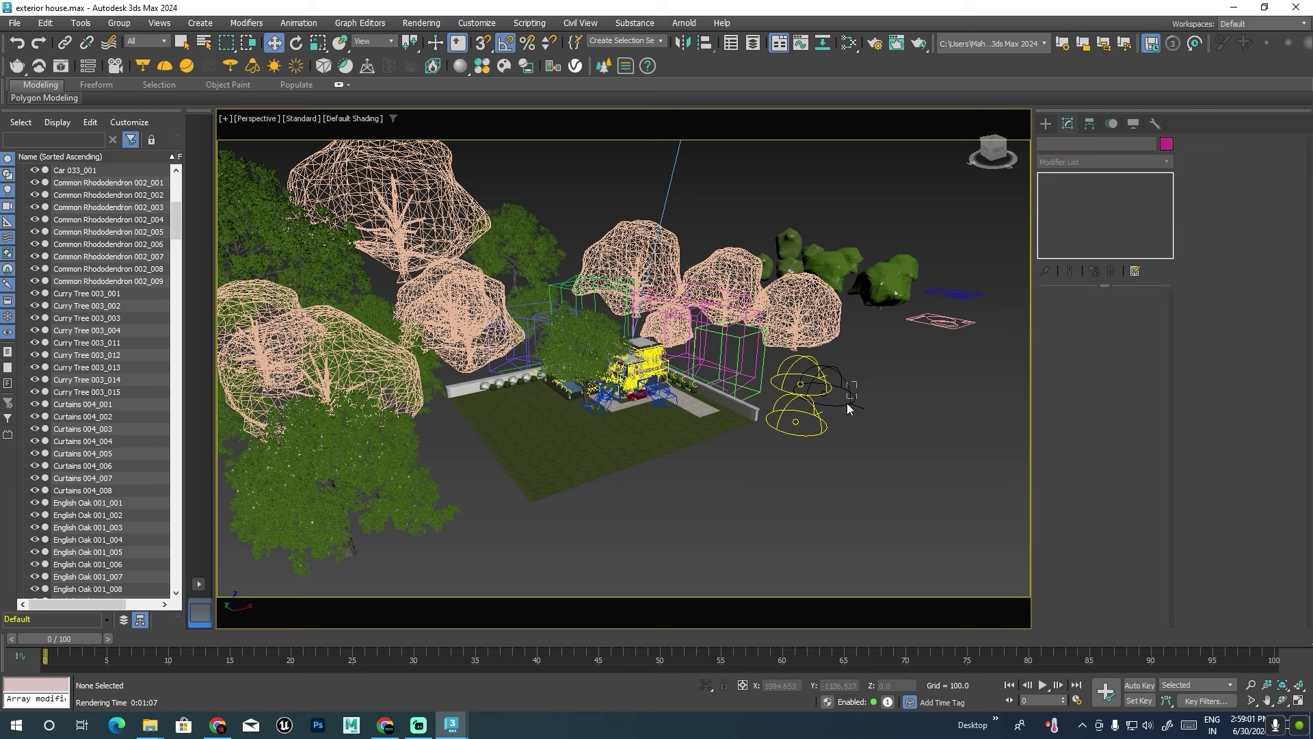
pyautogui.keyDown('alt'); pyautogui.moveTo(843, 379); pyautogui.dragTo(775, 483, button='middle'); pyautogui.keyUp('alt')
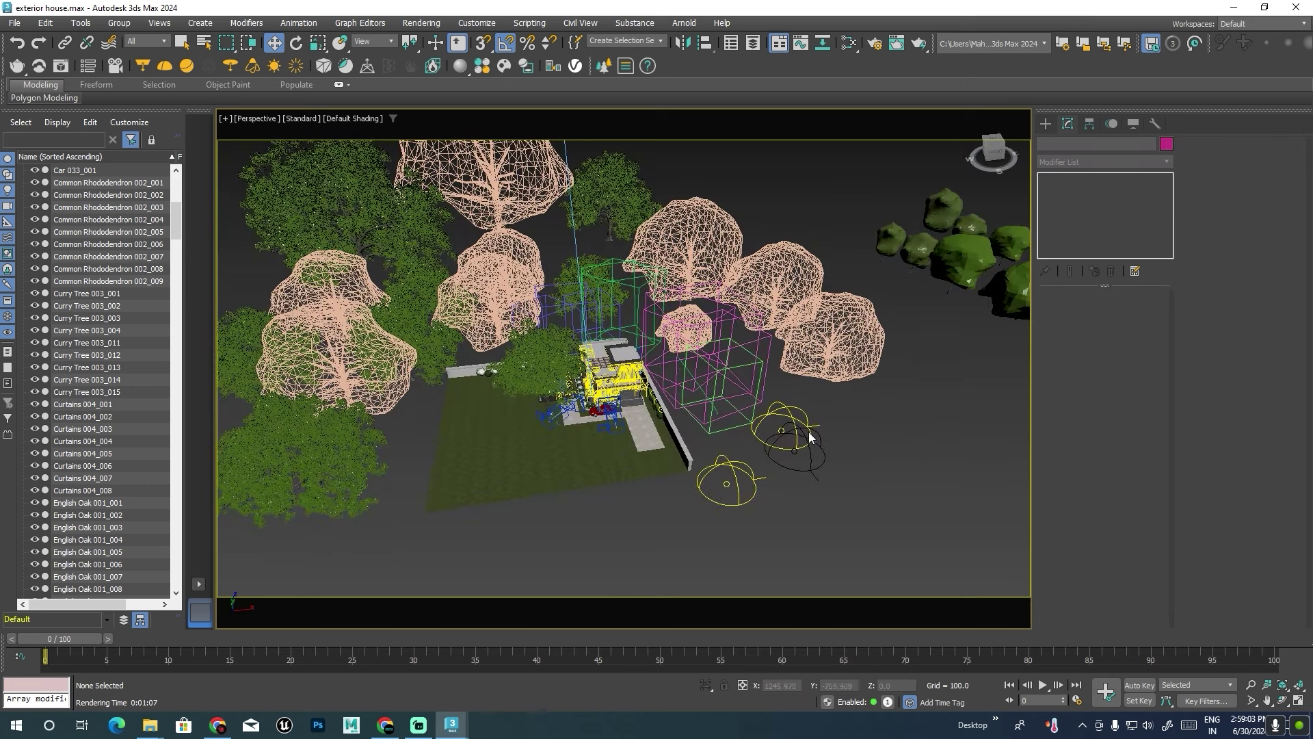
# Turn on the Sunset 025 lightsource_001 dome light.
pyautogui.click(777, 466)
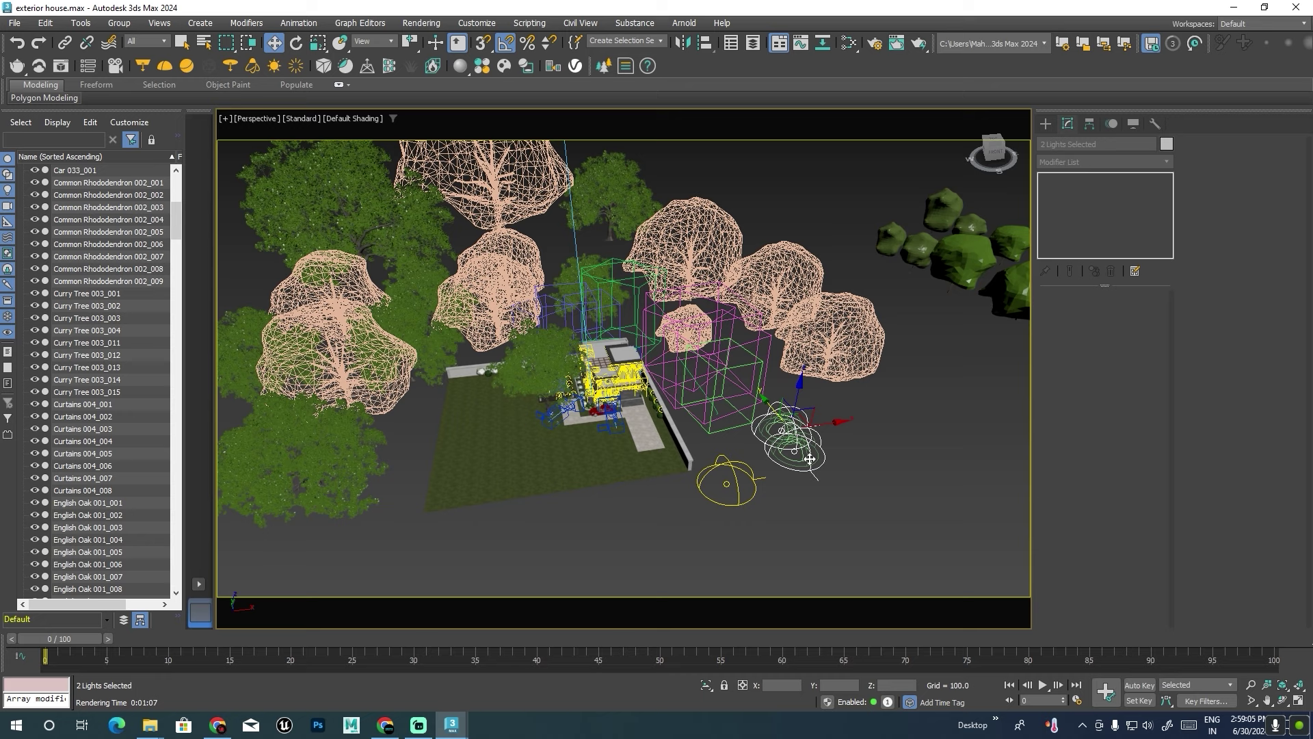
pyautogui.click(1054, 310)
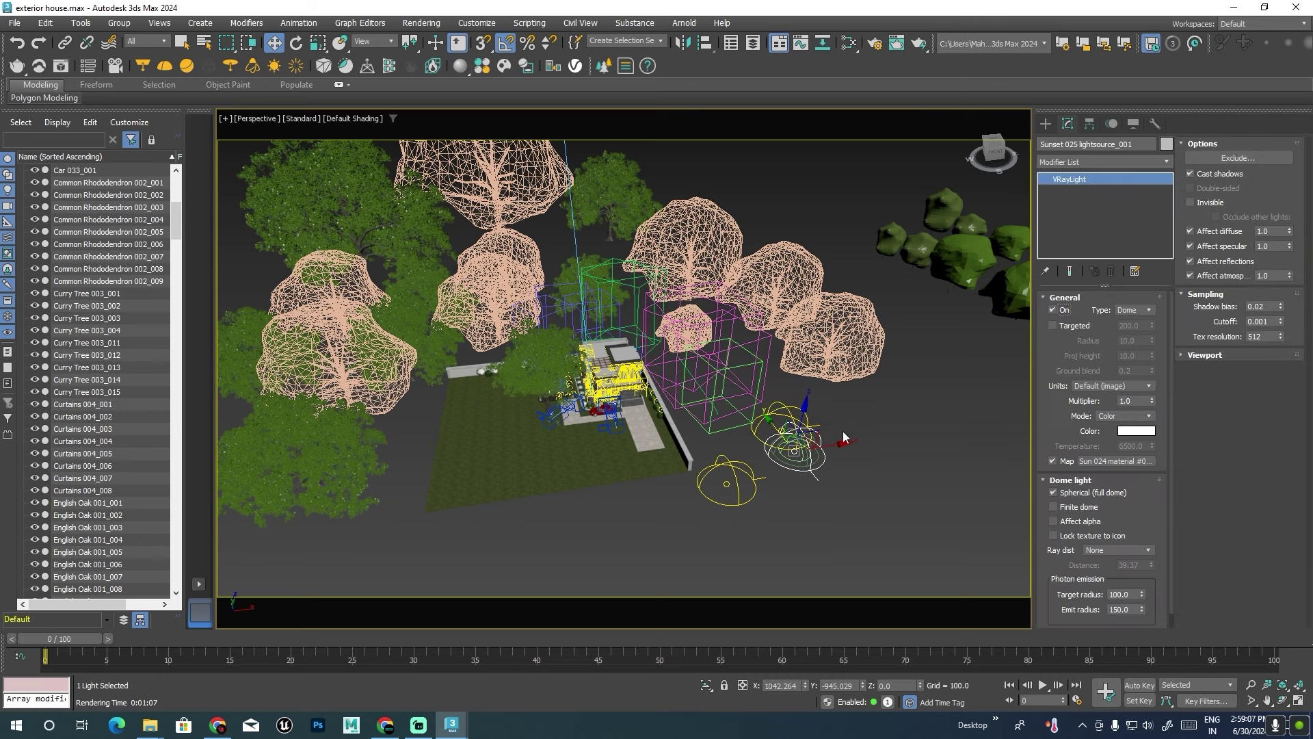
pyautogui.keyDown('alt'); pyautogui.moveTo(847, 437); pyautogui.dragTo(896, 457, button='middle'); pyautogui.keyUp('alt')
pyautogui.click(895, 457)
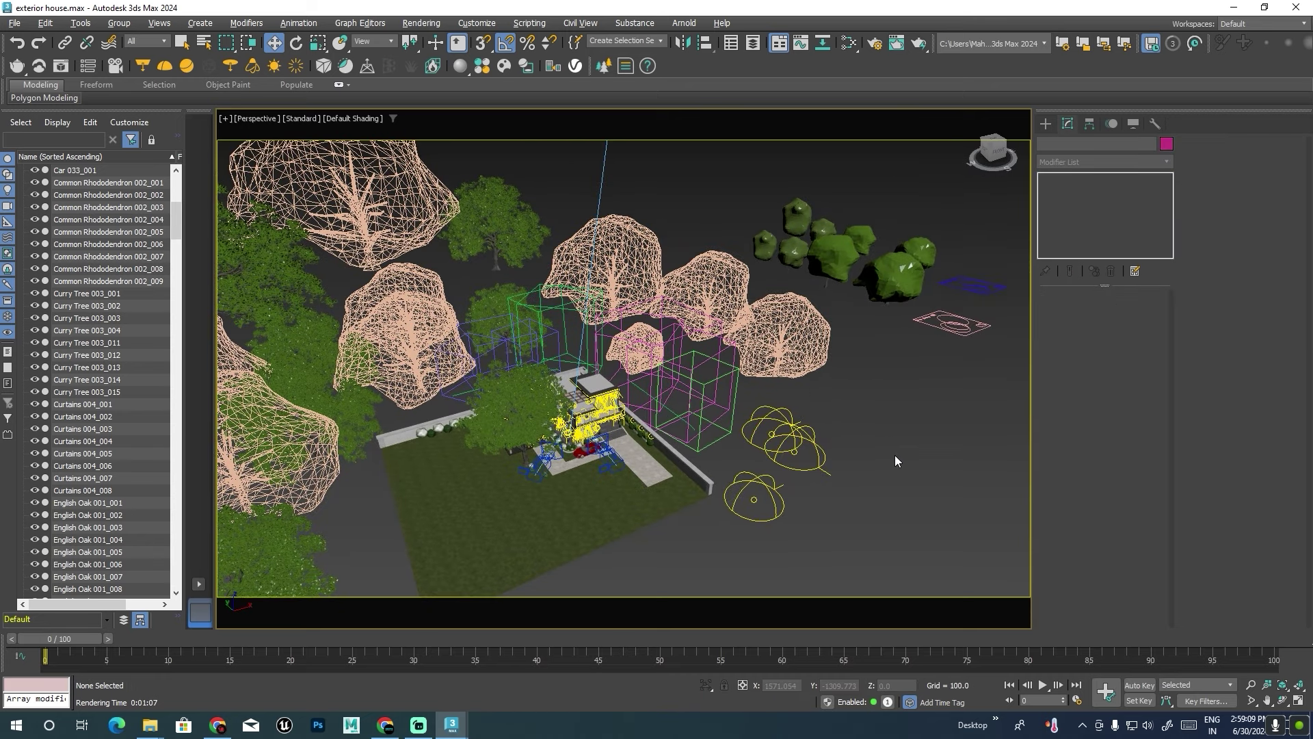
# Switch the viewport to PhysCamera001 and render it with the sunset light on.
pyautogui.press('c')
pyautogui.click(613, 263)
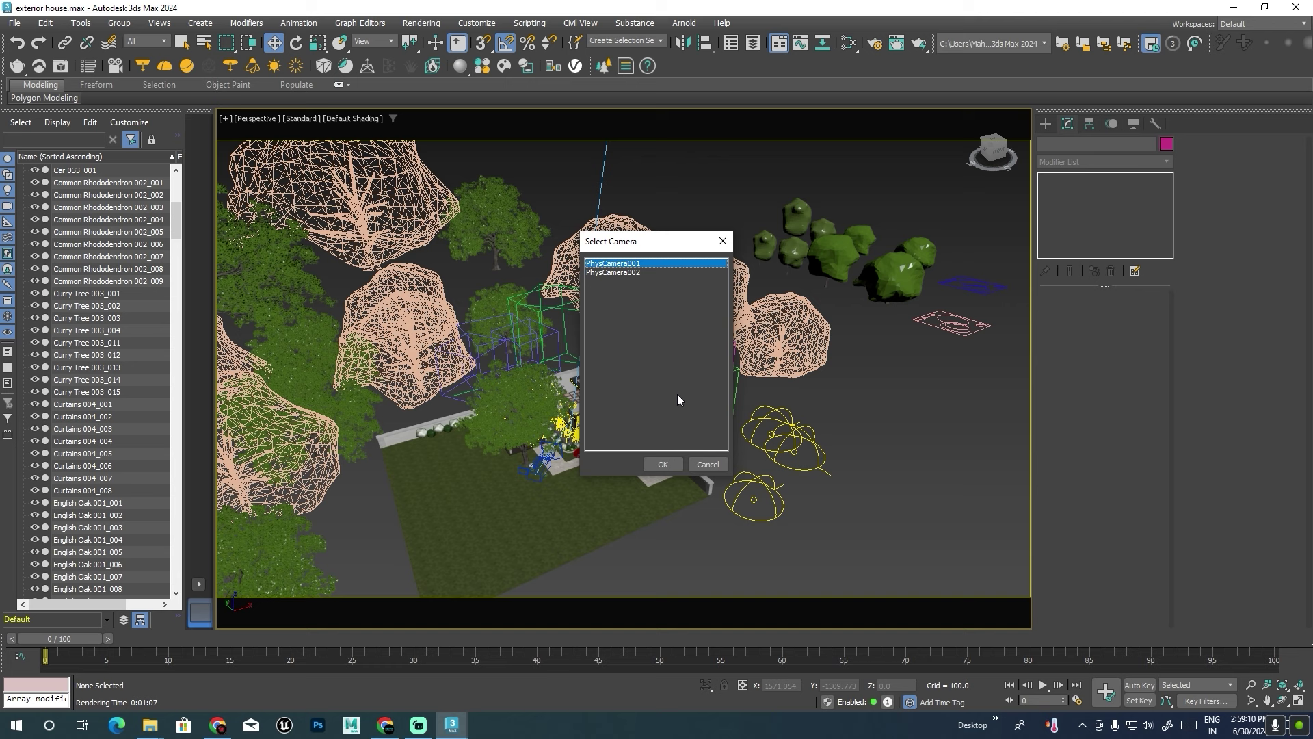
pyautogui.click(663, 464)
pyautogui.hotkey('shift', 'q')
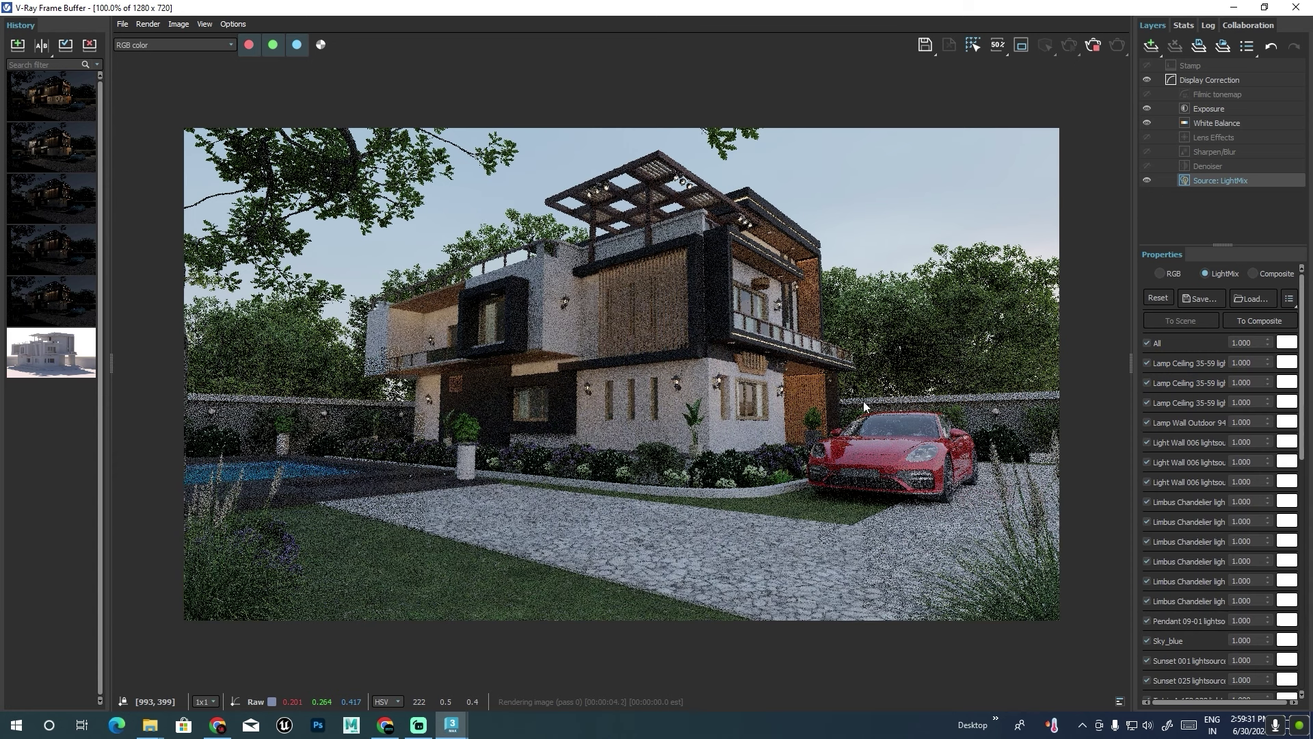
# Add Environment and VRaySun001 to the LightMix, switch the sun off, and close the frame buffer.
pyautogui.scroll(-3, 1119, 349)
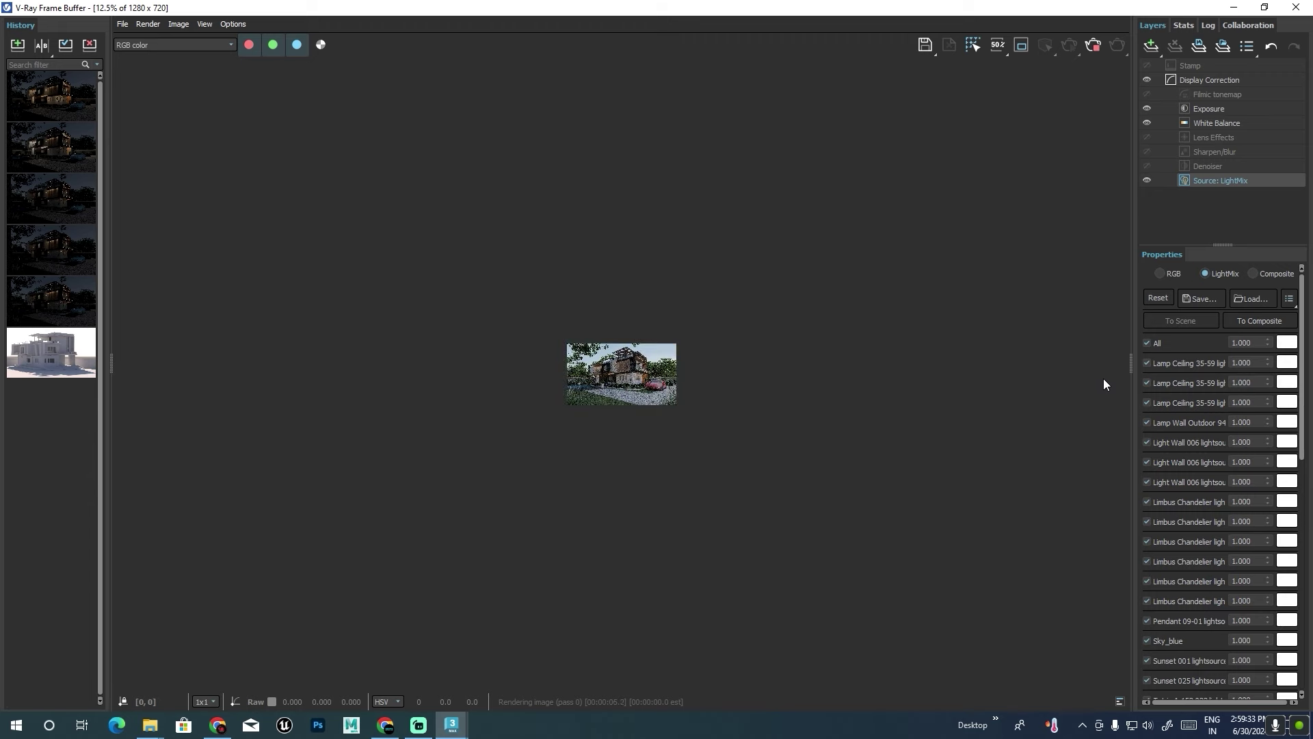
pyautogui.scroll(2, 635, 370)
pyautogui.scroll(1, 634, 370)
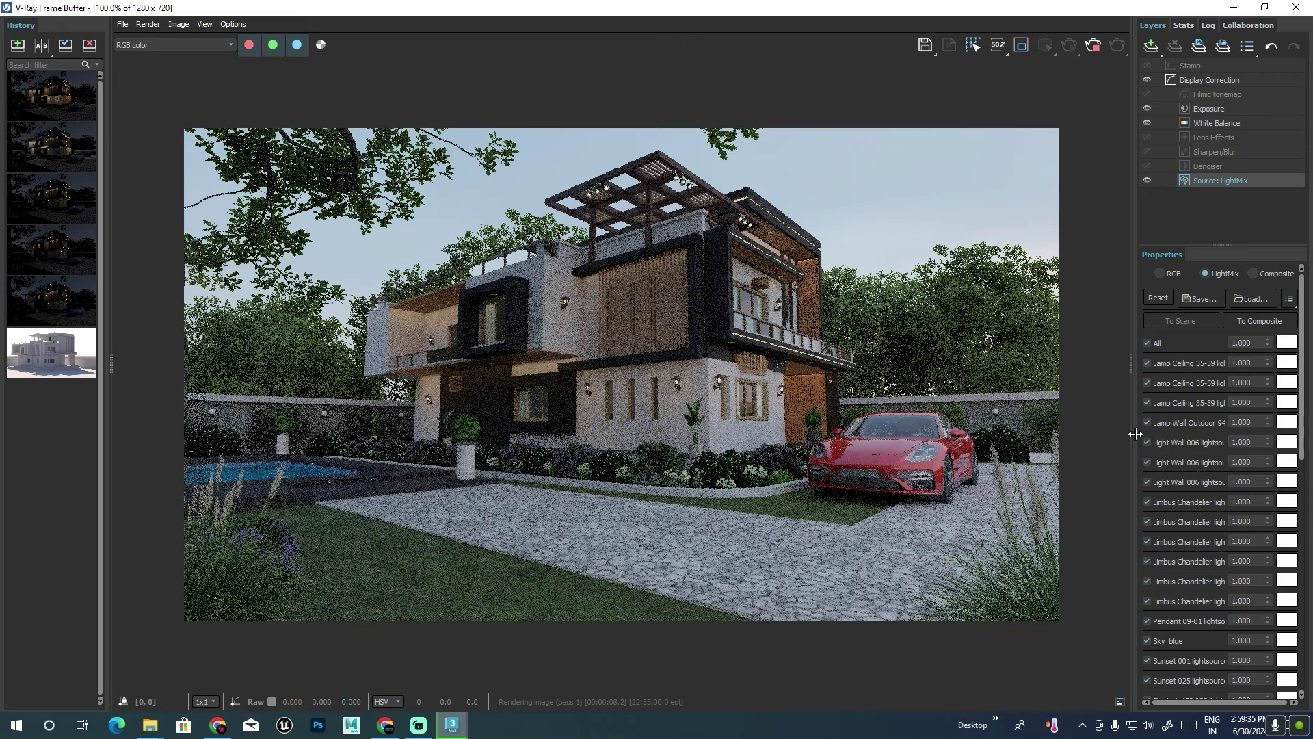
pyautogui.scroll(-2, 1173, 424)
pyautogui.scroll(-3, 1177, 457)
pyautogui.scroll(-3, 1170, 492)
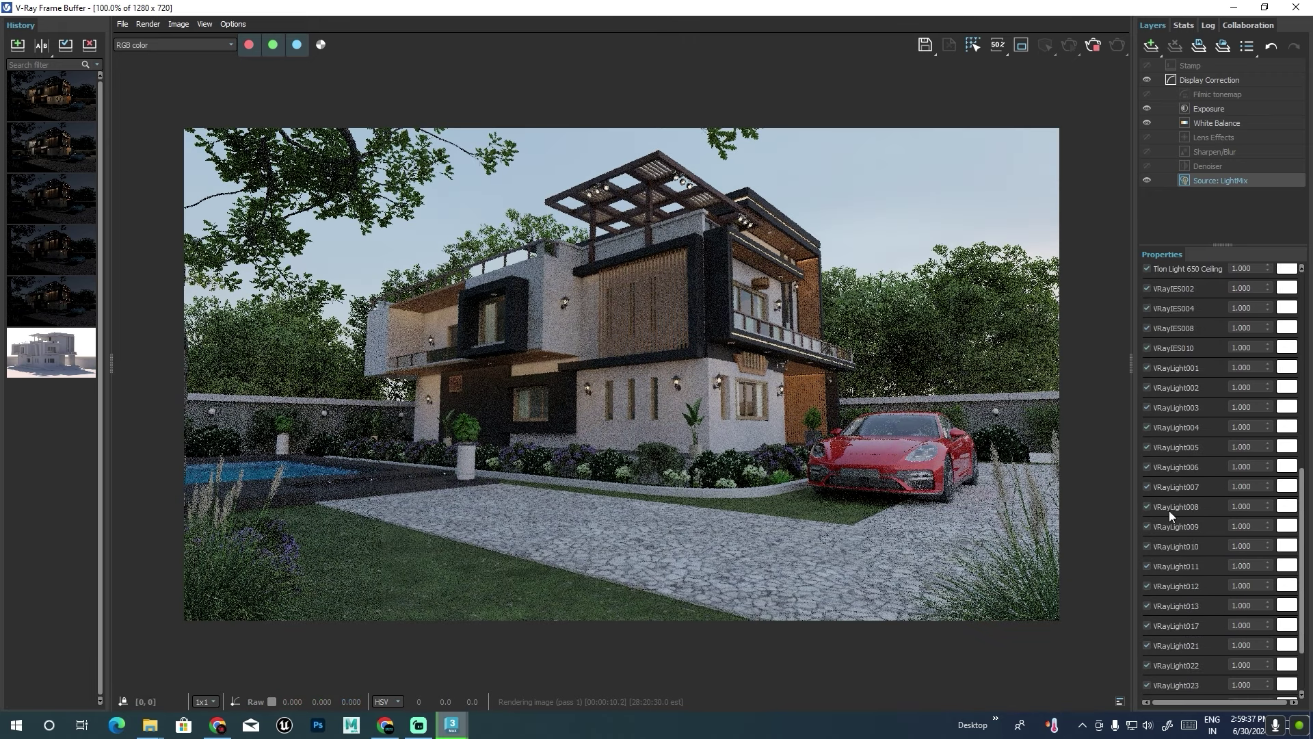
pyautogui.scroll(-2, 1167, 520)
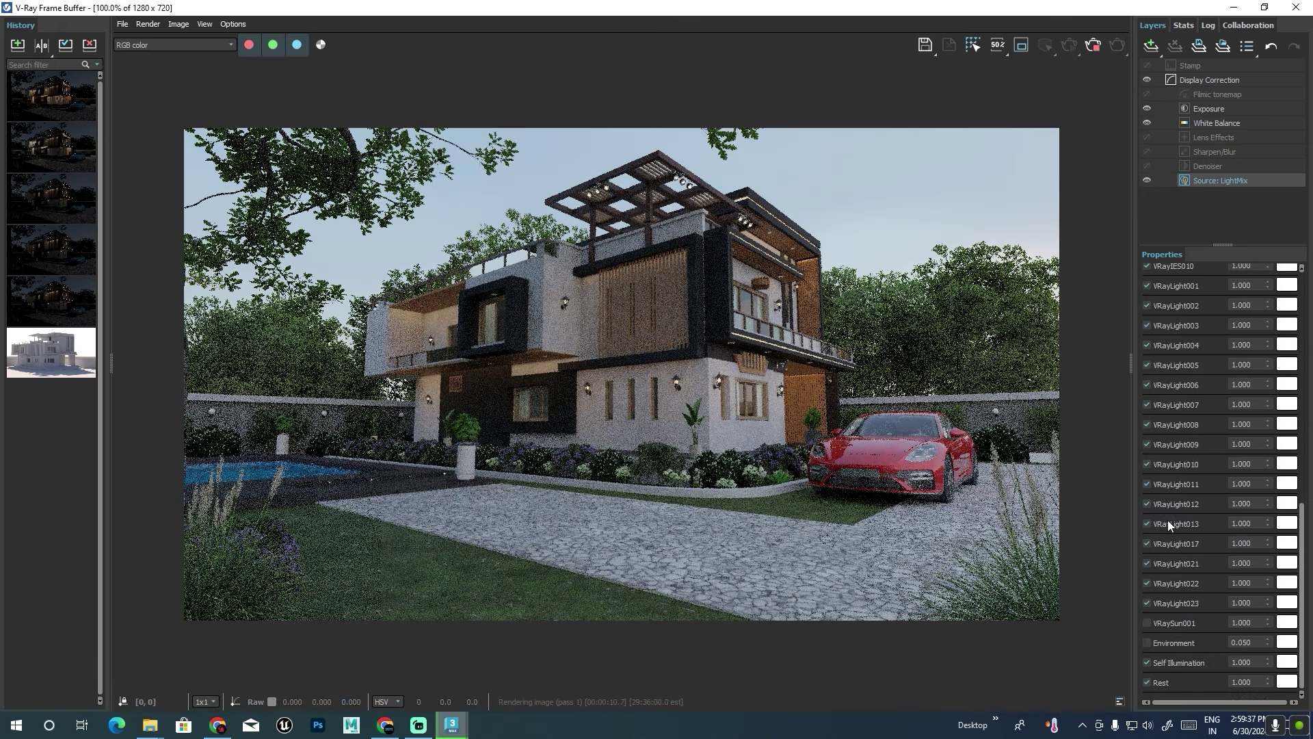
pyautogui.click(1147, 643)
pyautogui.click(1148, 622)
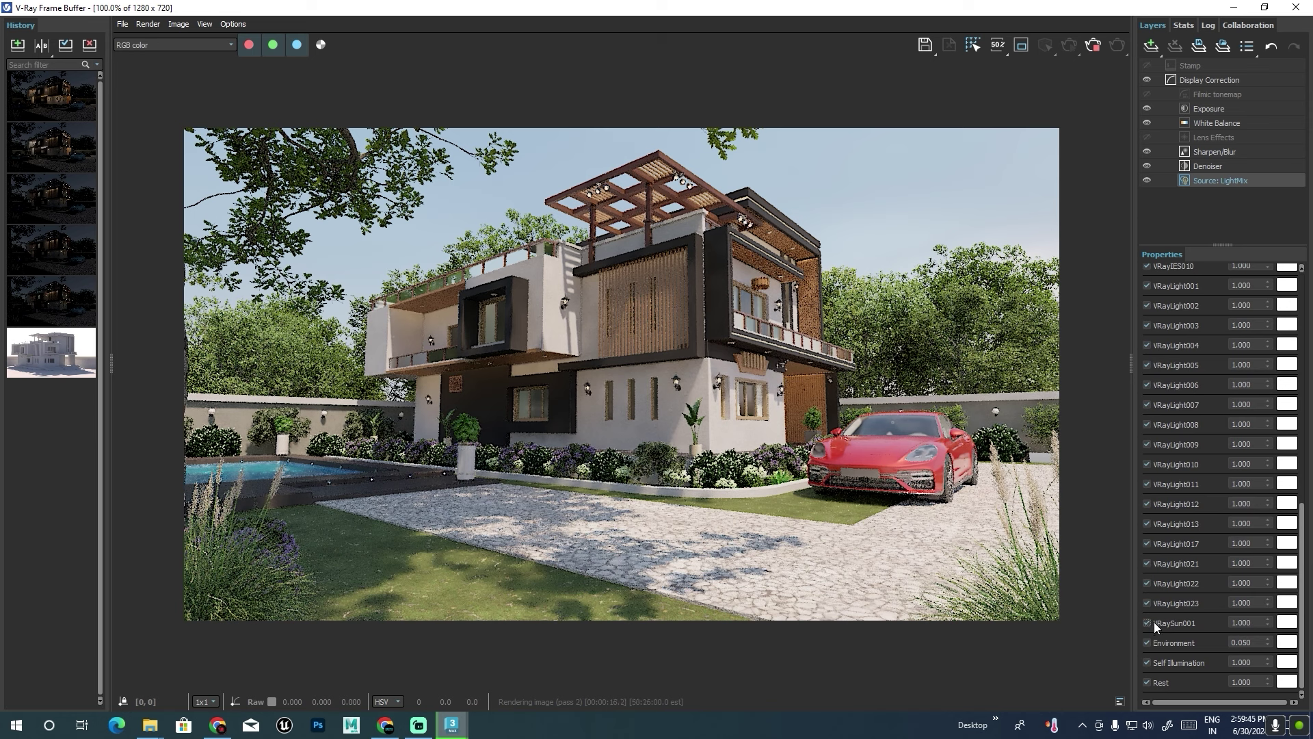
pyautogui.click(1161, 622)
pyautogui.click(1296, 7)
# Locate and select VRaySun001 in the enlarged Top view.
pyautogui.hotkey('alt', 'w')
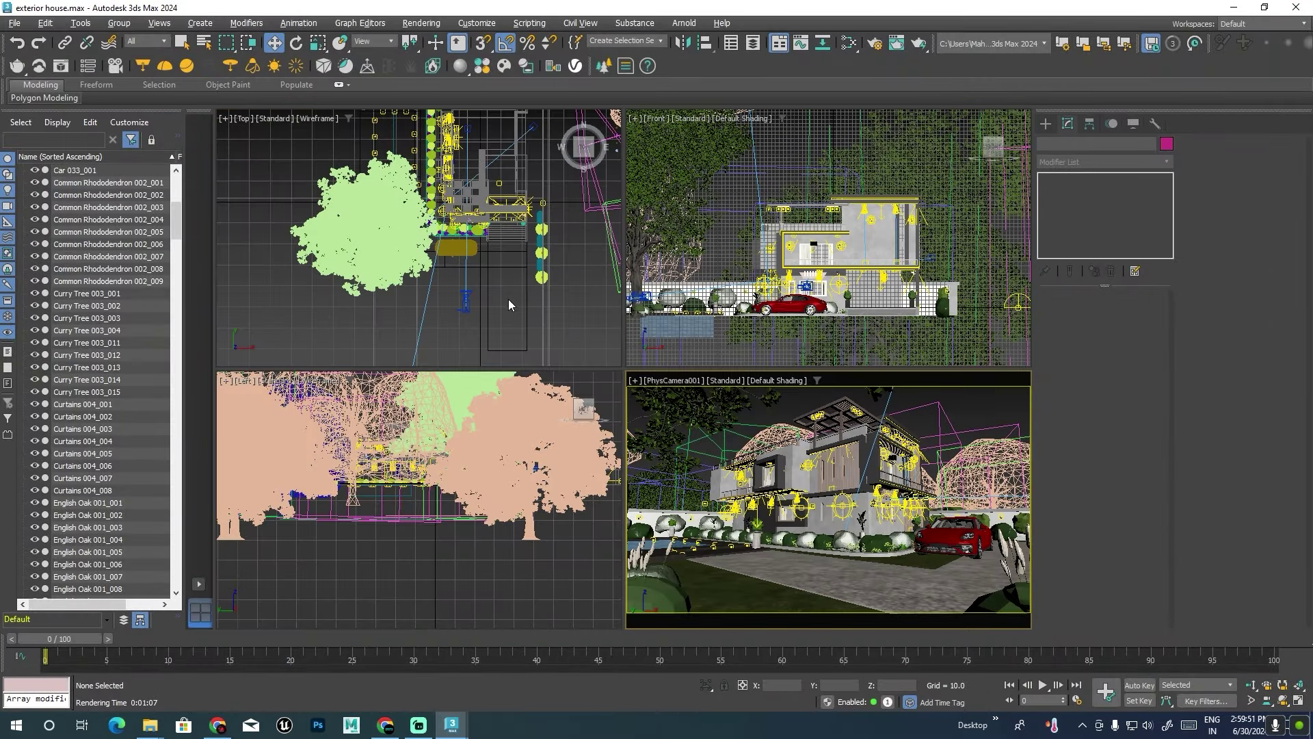
pyautogui.click(561, 251)
pyautogui.hotkey('alt', 'w')
pyautogui.scroll(-5, 562, 251)
pyautogui.moveTo(678, 437); pyautogui.dragTo(689, 544, button='middle')
pyautogui.click(689, 545)
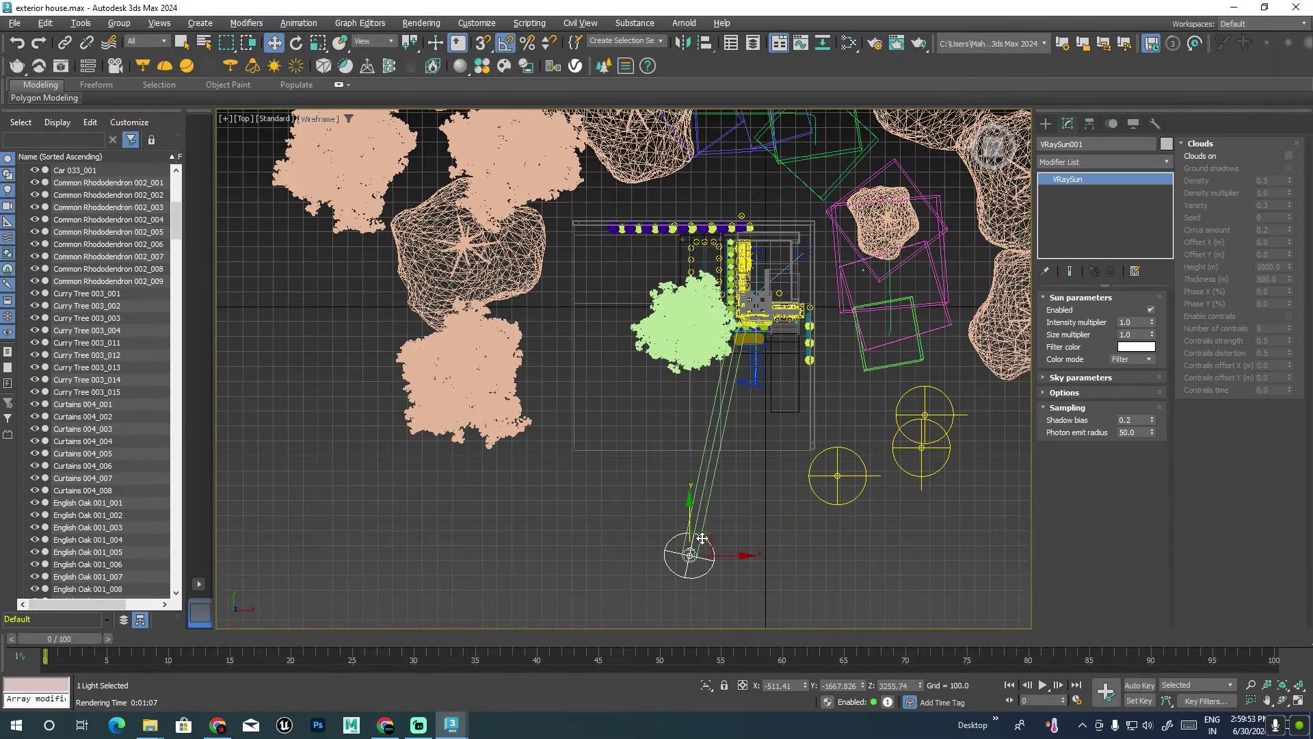
# Lower the sun to about Z 1269 in the Left view and start a new render.
pyautogui.hotkey('alt', 'w')
pyautogui.hotkey('alt', 'w')
pyautogui.scroll(-5, 479, 539)
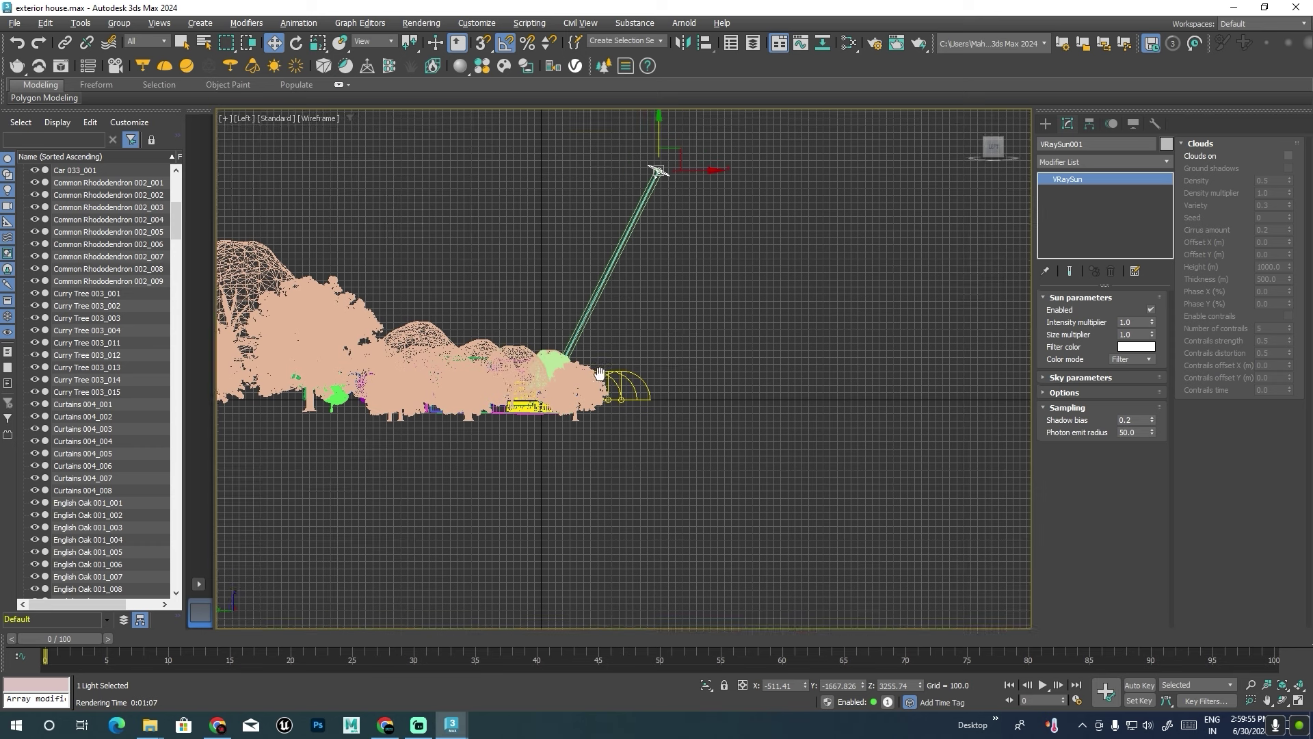
pyautogui.moveTo(658, 126); pyautogui.dragTo(680, 286)
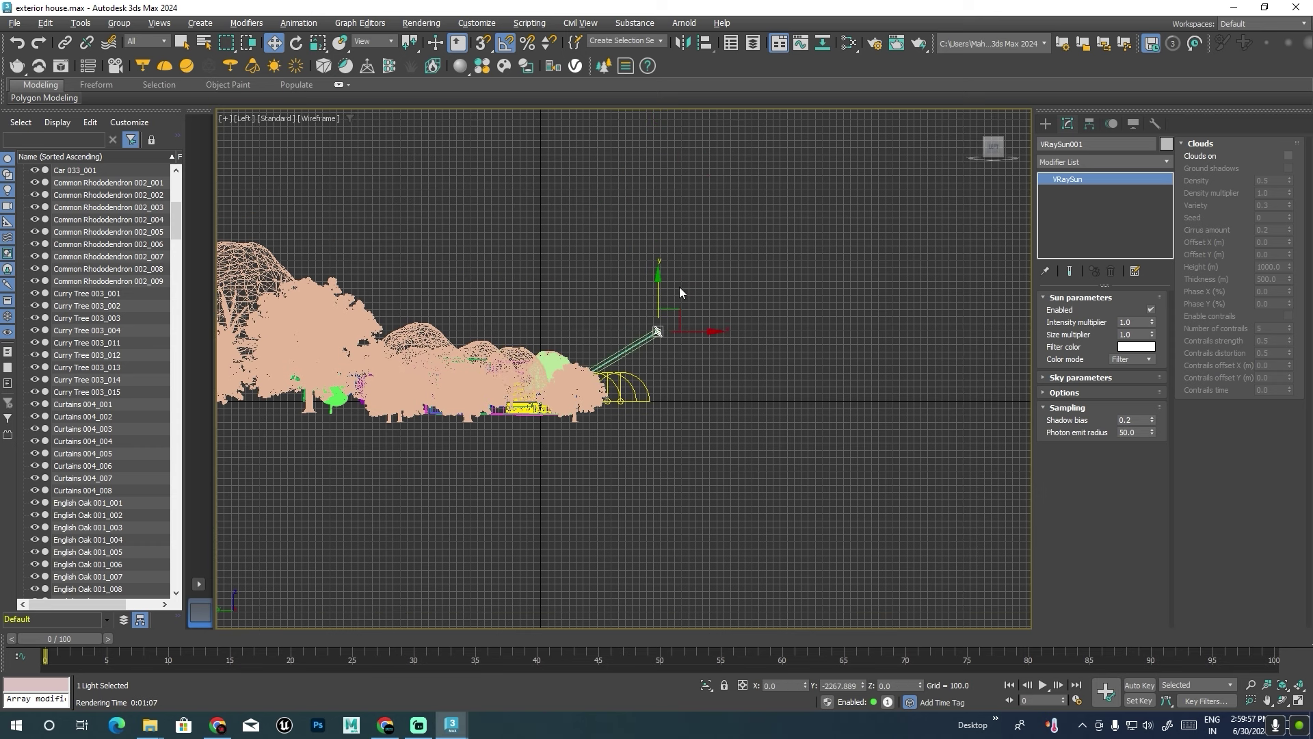
pyautogui.moveTo(708, 331); pyautogui.dragTo(705, 312)
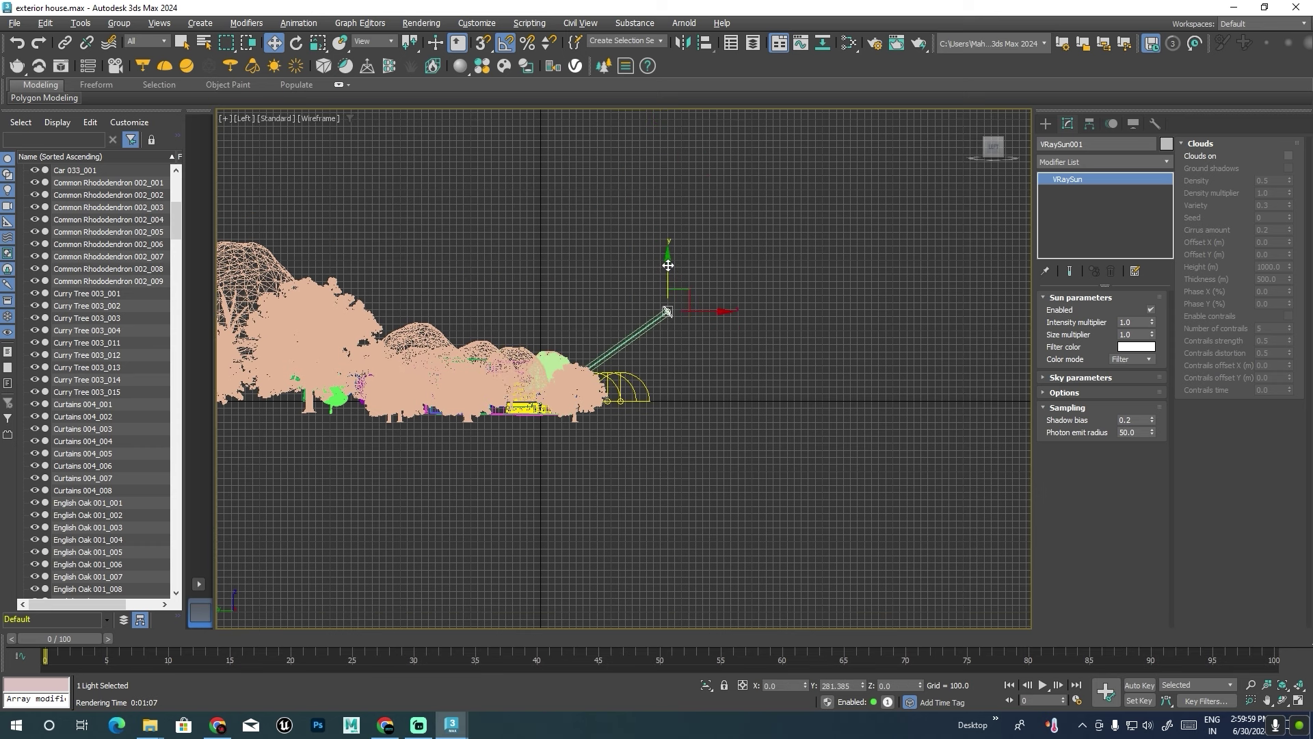
pyautogui.hotkey('alt', 'w')
pyautogui.hotkey('alt', 'w')
pyautogui.hotkey('shift', 'q')
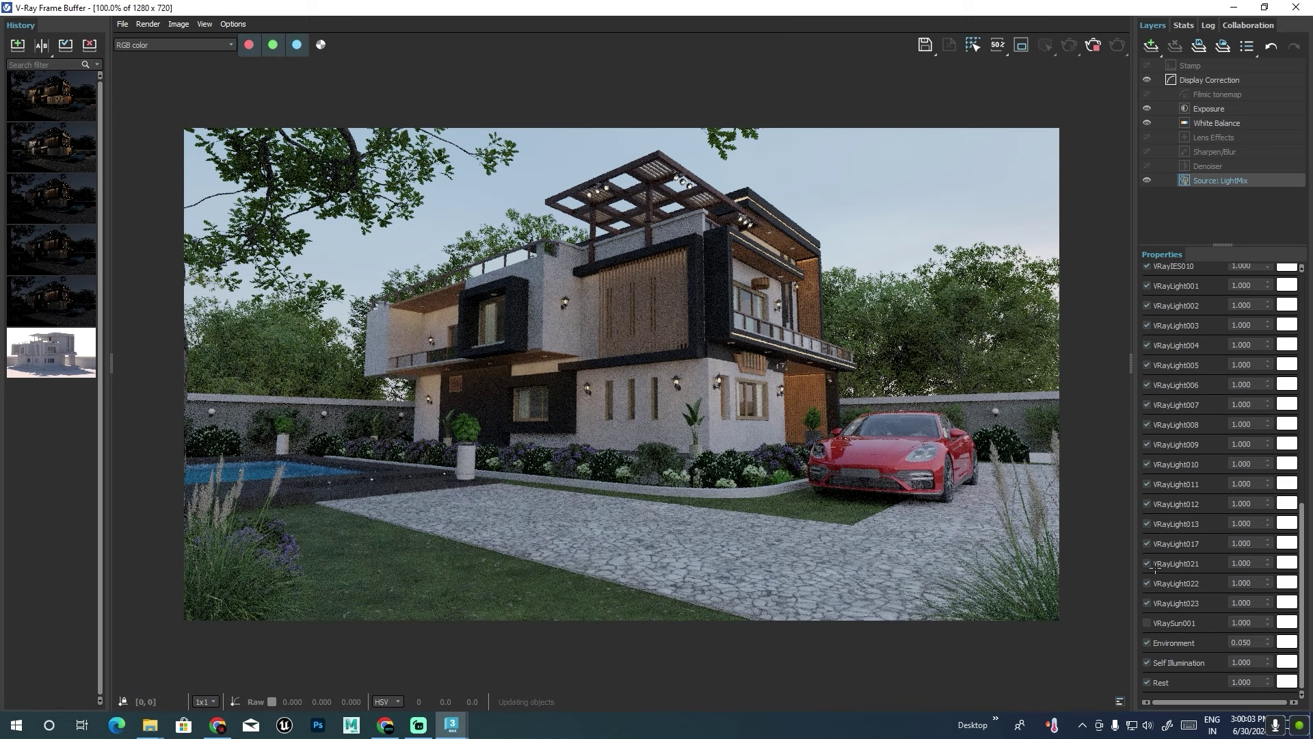
# Re-enable VRaySun001 in the LightMix to bring daylight back to the house render.
pyautogui.click(1147, 623)
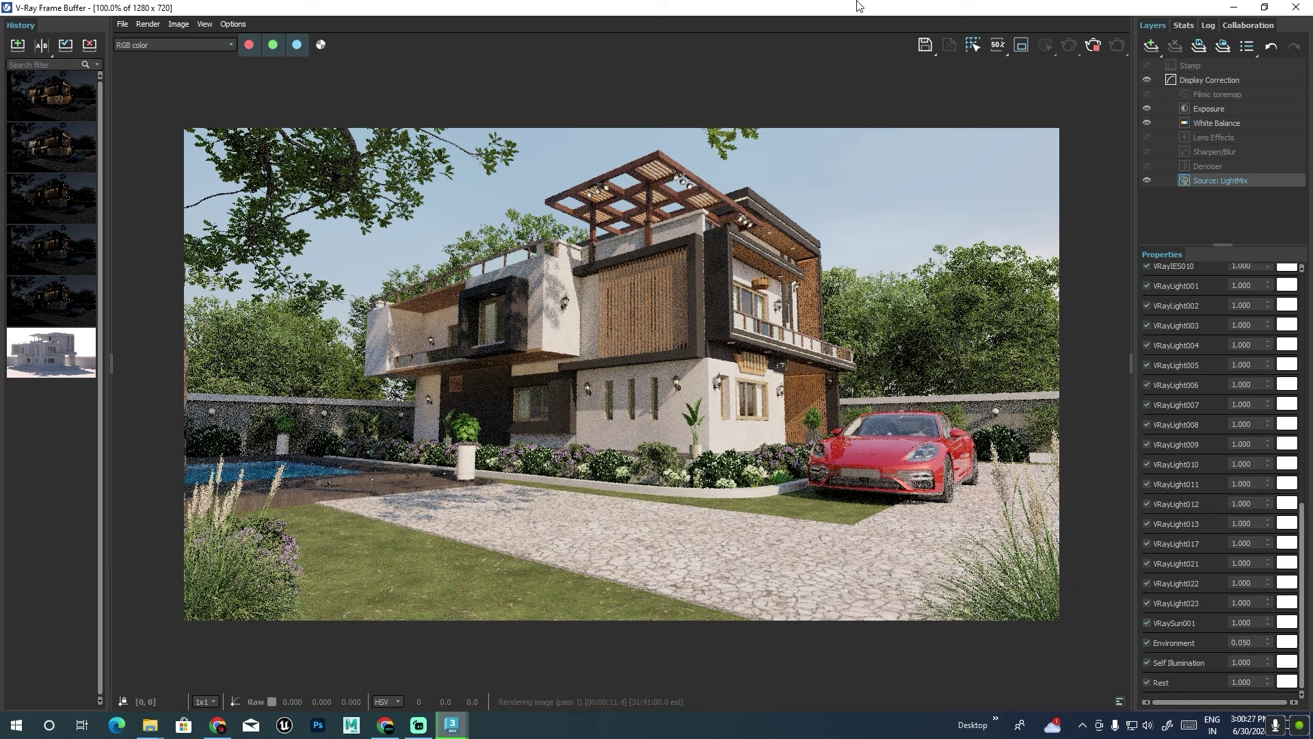
# Close the V-Ray Frame Buffer and re-render the camera view with the lowered sun.
pyautogui.click(1292, 8)
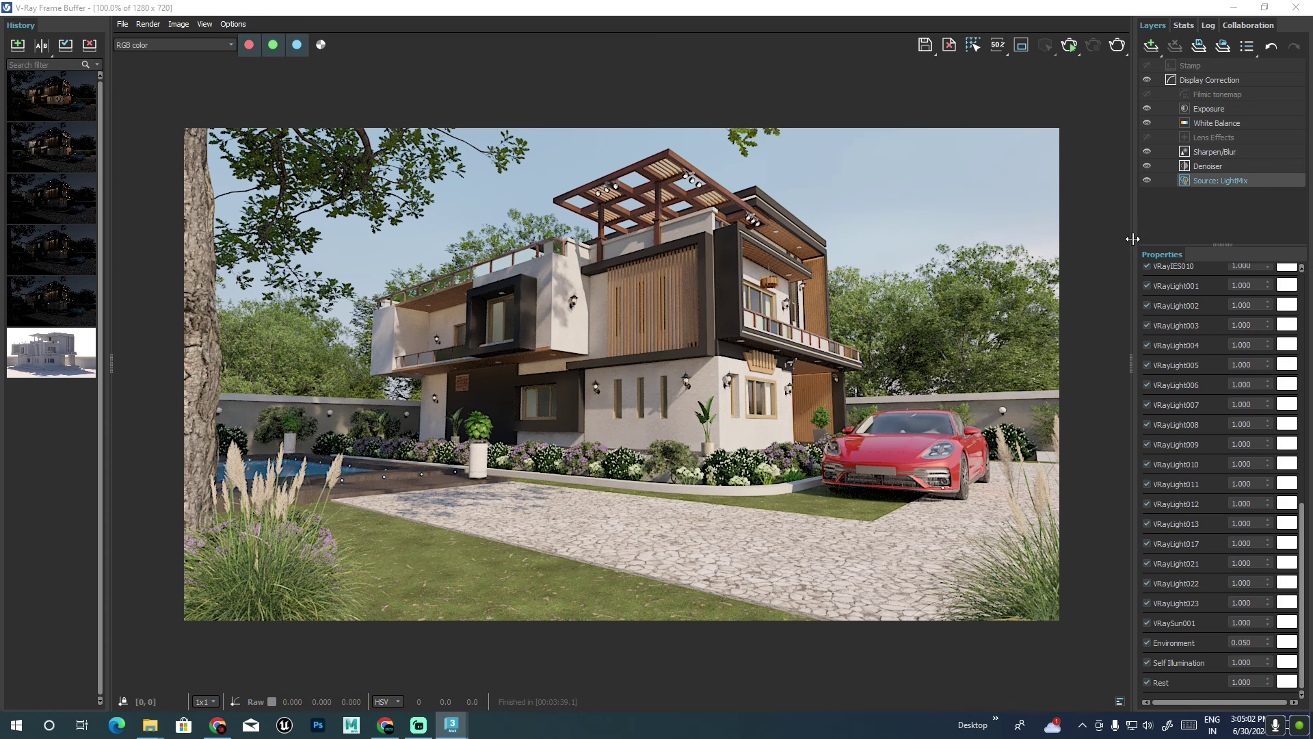
# Switch off every LightMix light and preview a single ceiling lamp's contribution.
pyautogui.moveTo(1132, 239); pyautogui.dragTo(1048, 239)
pyautogui.scroll(3, 1097, 295)
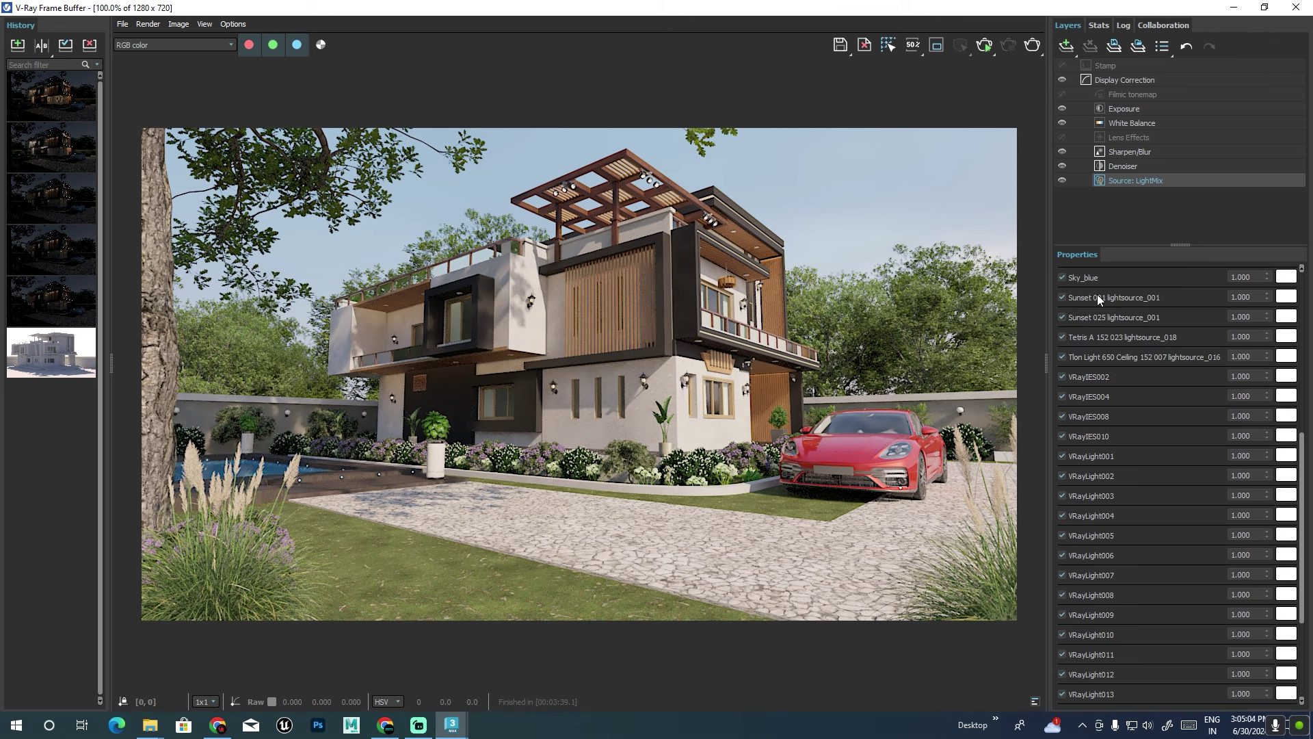
pyautogui.scroll(4, 1097, 295)
pyautogui.scroll(2, 1089, 298)
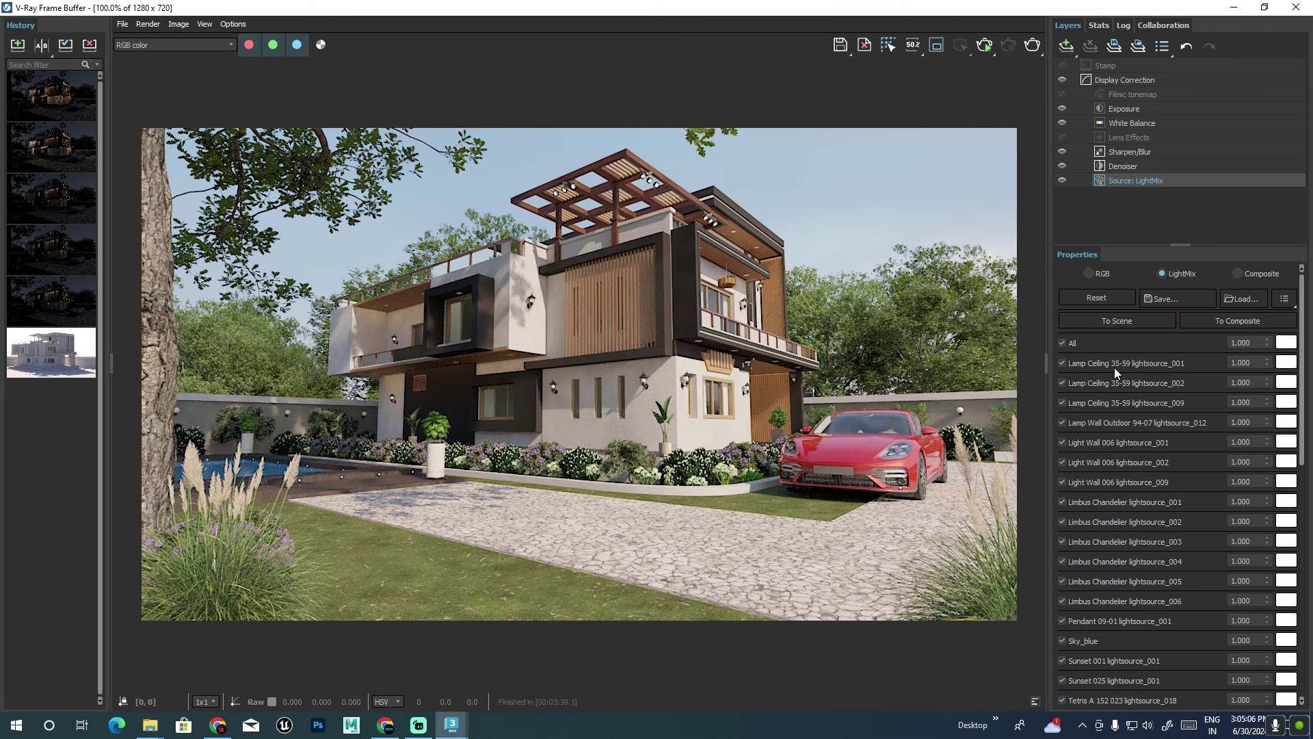
pyautogui.click(1061, 343)
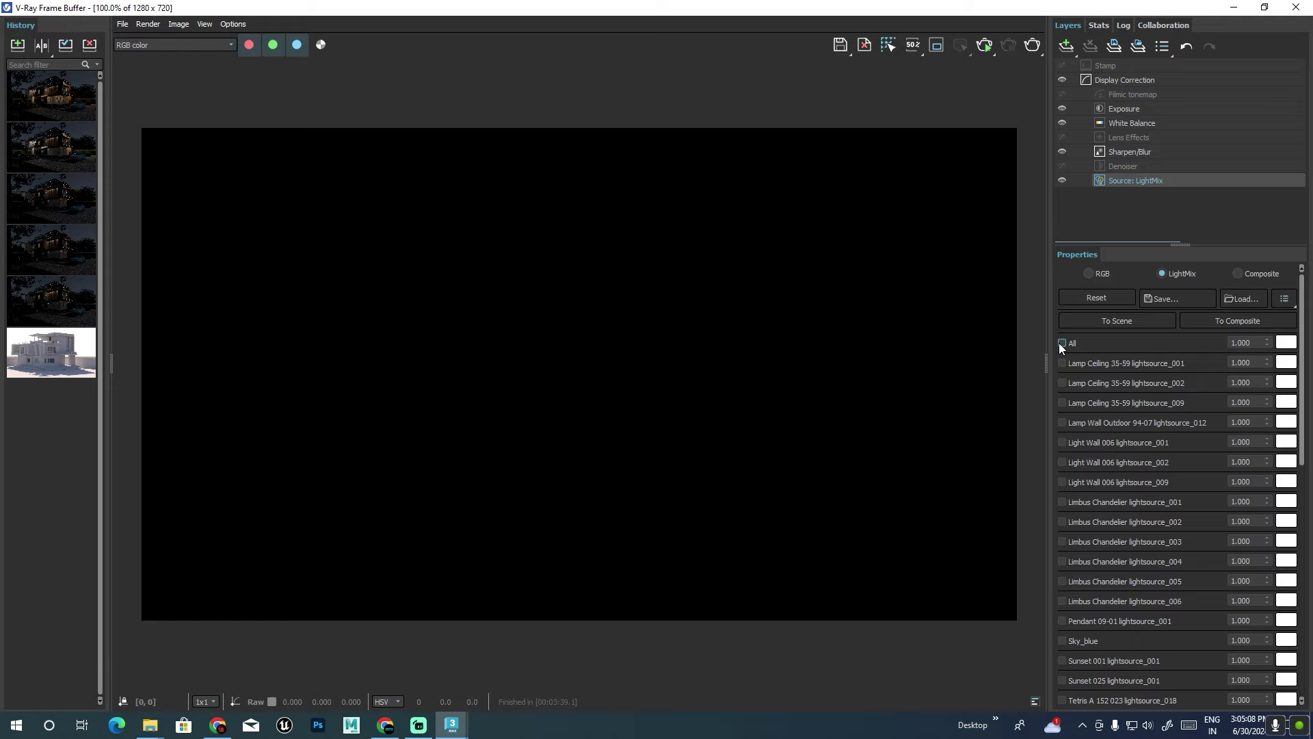
pyautogui.click(1062, 382)
# Enable Rest and Self Illumination, then preview the sun, VRayLight023 and VRayLight022 individually.
pyautogui.scroll(-3, 1115, 438)
pyautogui.scroll(-4, 1112, 447)
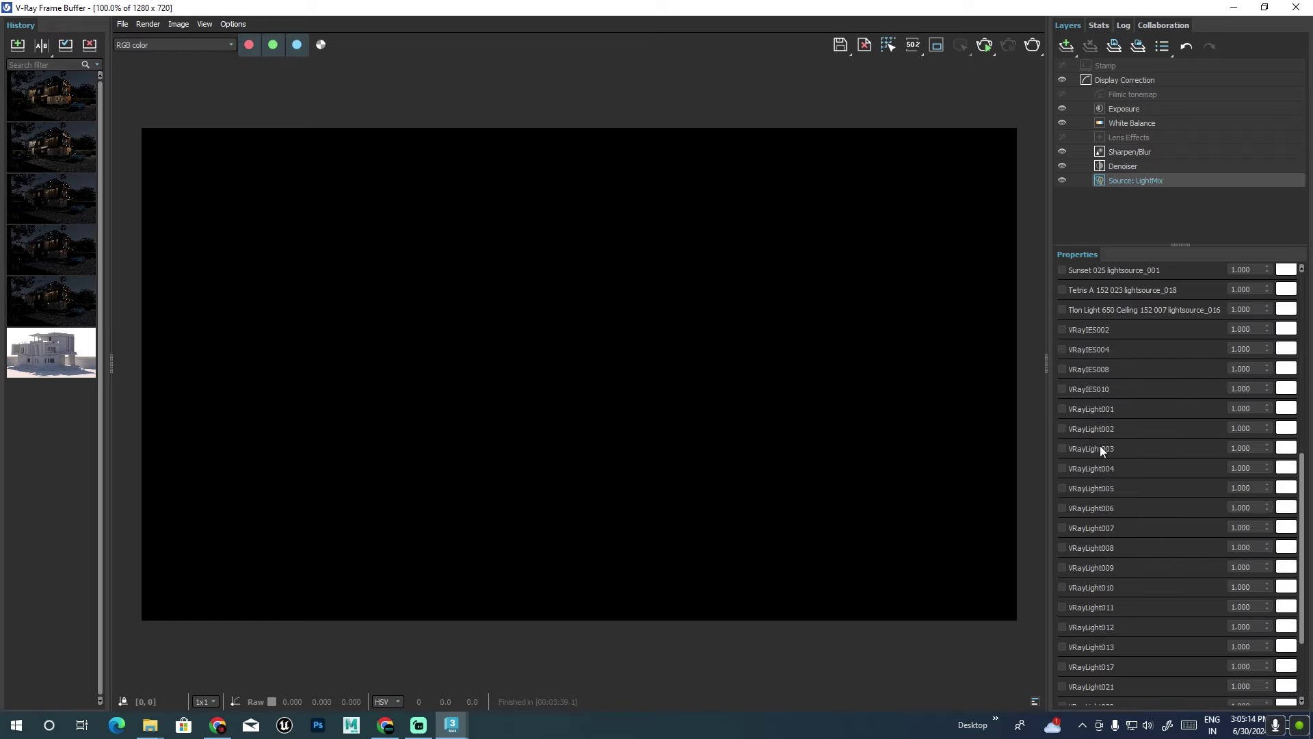
pyautogui.scroll(-2, 1100, 446)
pyautogui.click(1062, 689)
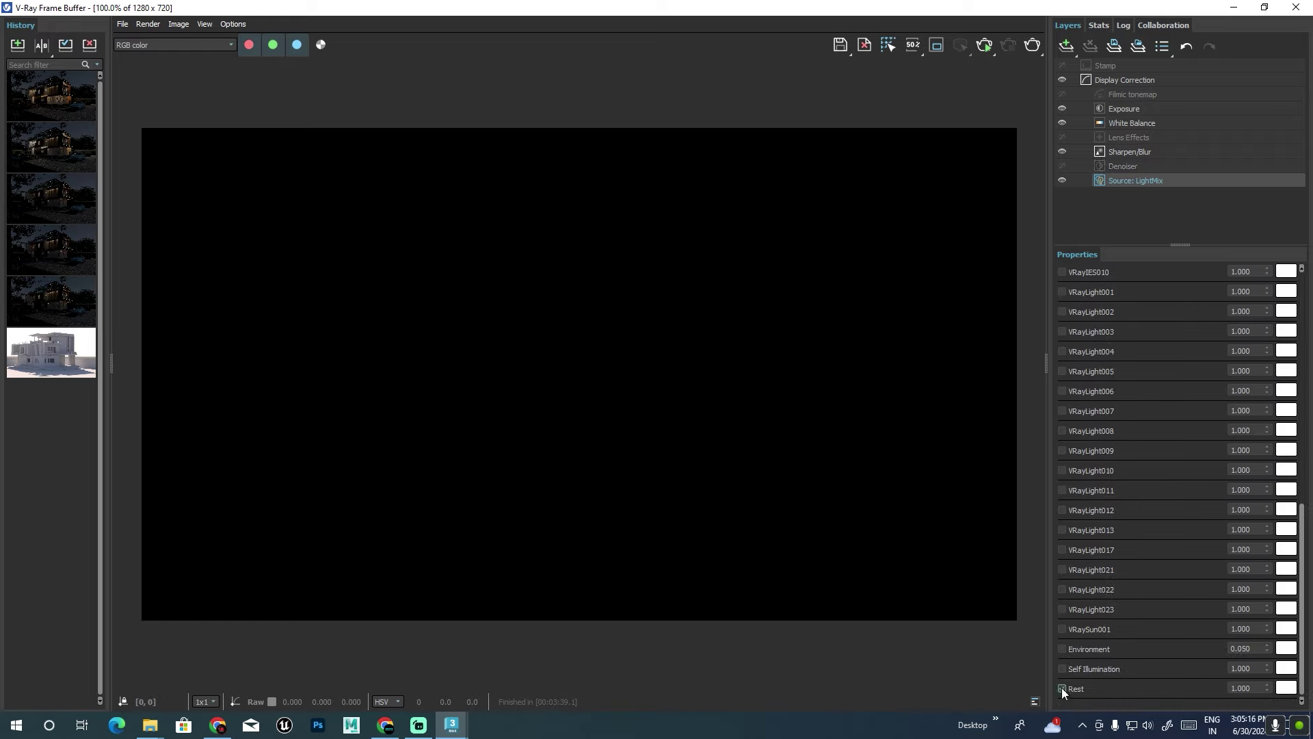
pyautogui.click(1062, 669)
pyautogui.click(1061, 628)
pyautogui.click(1062, 629)
pyautogui.click(1063, 609)
pyautogui.click(1062, 589)
# Preview Sunset 001, turn off Sky_blue, and leave Sunset 025 lightsource_001 on.
pyautogui.scroll(2, 1073, 438)
pyautogui.scroll(3, 1073, 438)
pyautogui.scroll(5, 1067, 438)
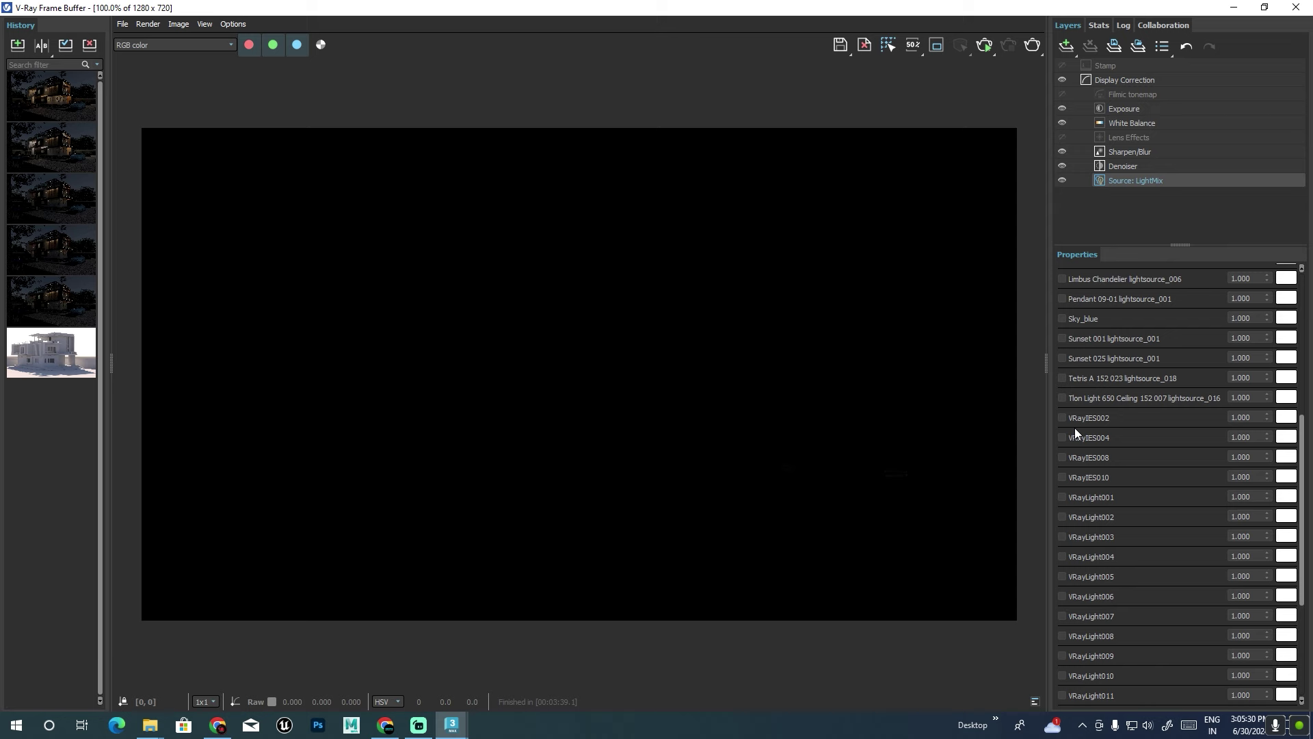
pyautogui.click(1061, 338)
pyautogui.click(1061, 338)
pyautogui.click(1062, 319)
pyautogui.click(1062, 359)
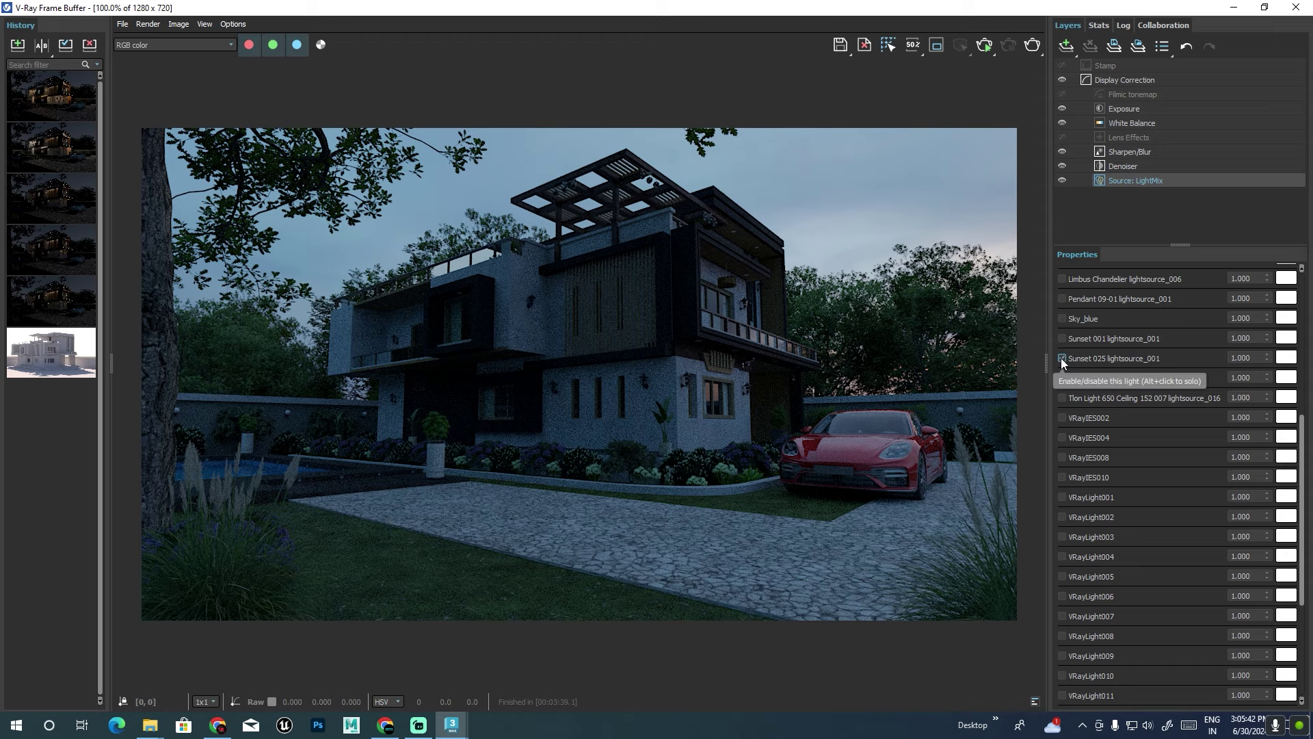
# Replace the Sunset 025 light with Sunset 001 lightsource_001 in LightMix.
pyautogui.click(1062, 359)
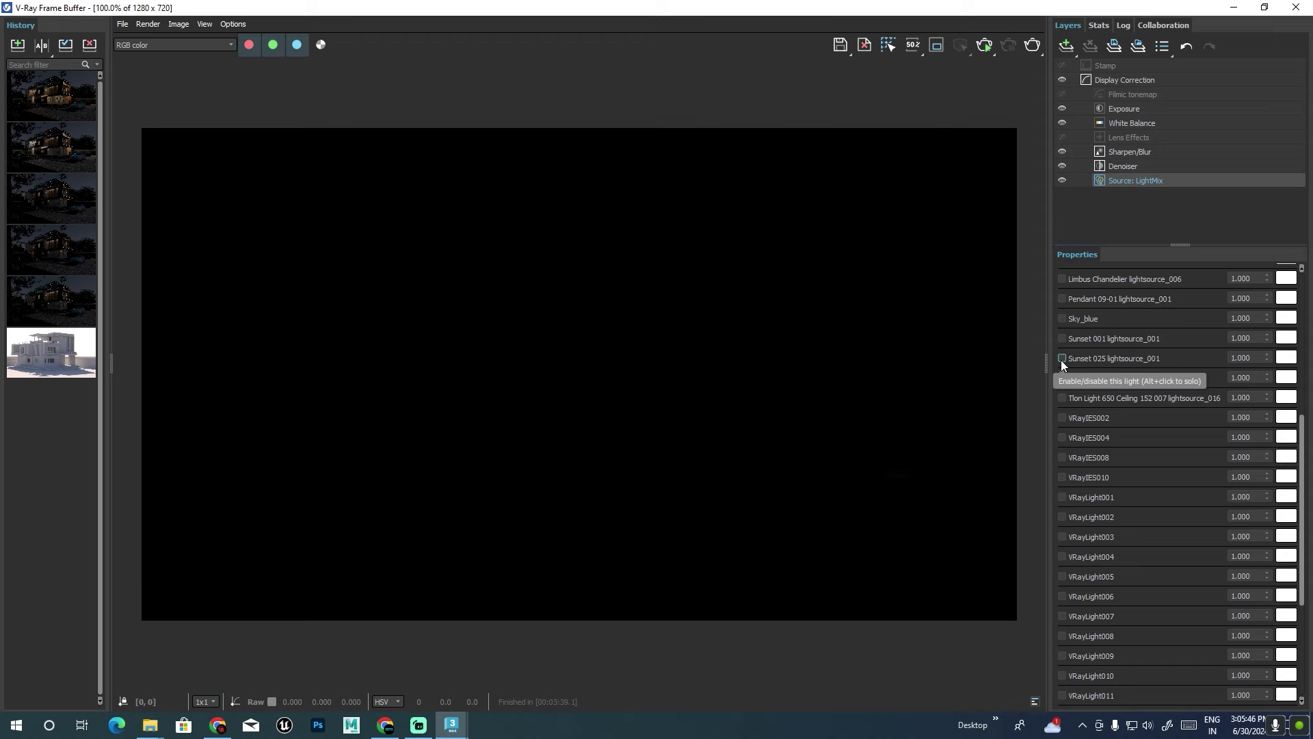
pyautogui.click(1062, 358)
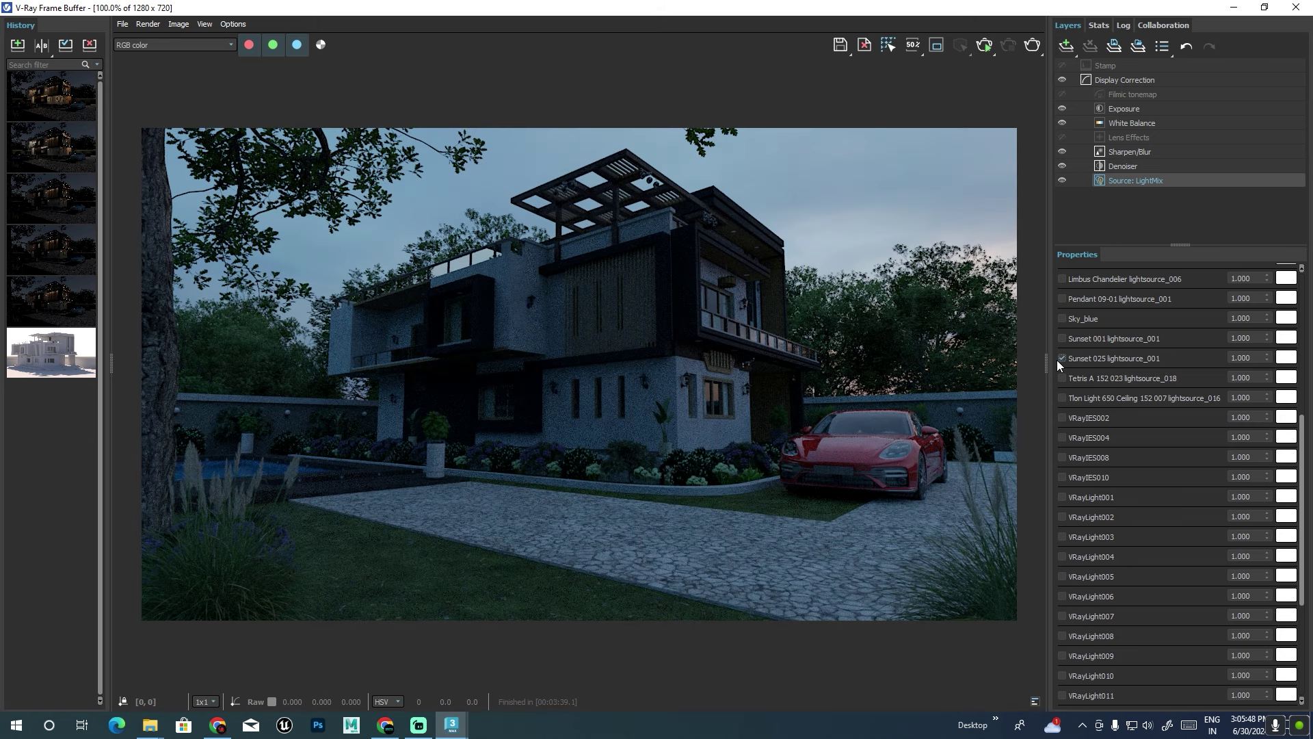
pyautogui.click(1061, 358)
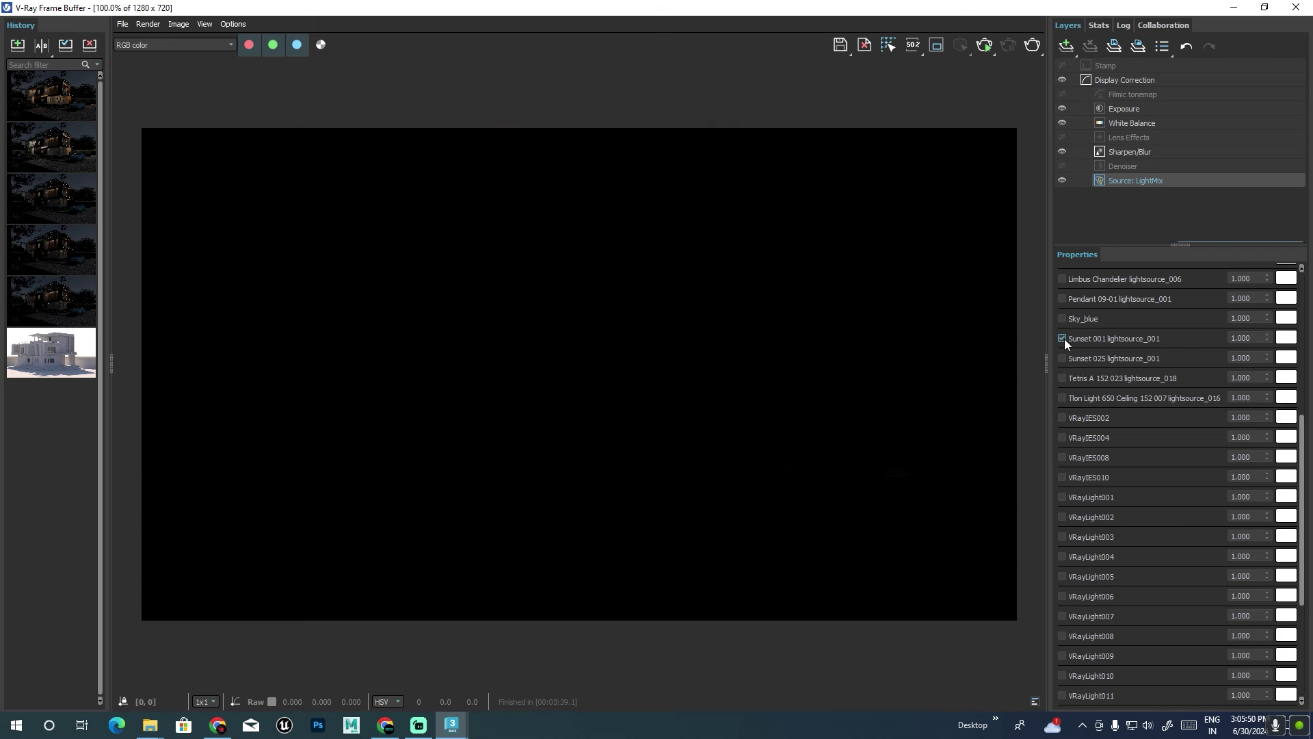
pyautogui.click(1064, 339)
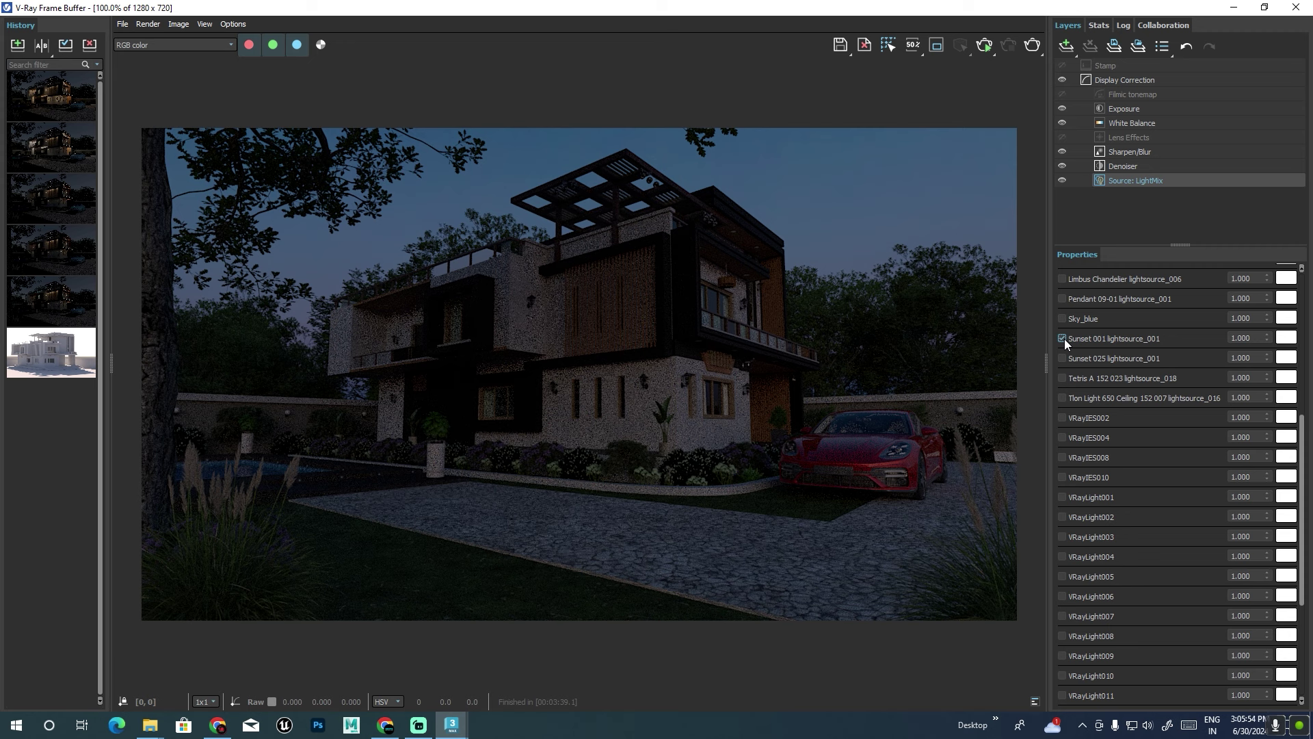
# Tint the Sunset 001 light a very dark navy in the colour picker.
pyautogui.click(1286, 337)
pyautogui.click(1093, 405)
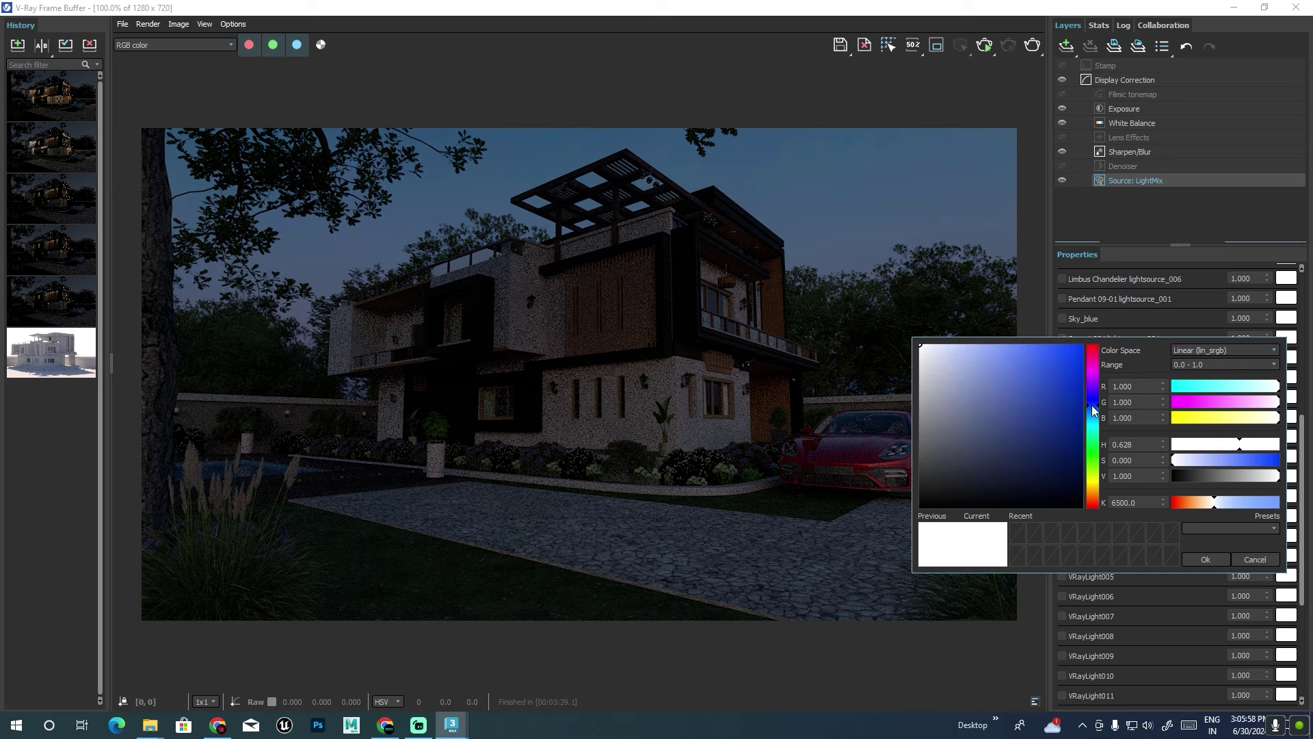
pyautogui.moveTo(952, 420)
pyautogui.mouseDown()
pyautogui.moveTo(937, 445)
pyautogui.moveTo(898, 444)
pyautogui.mouseUp()
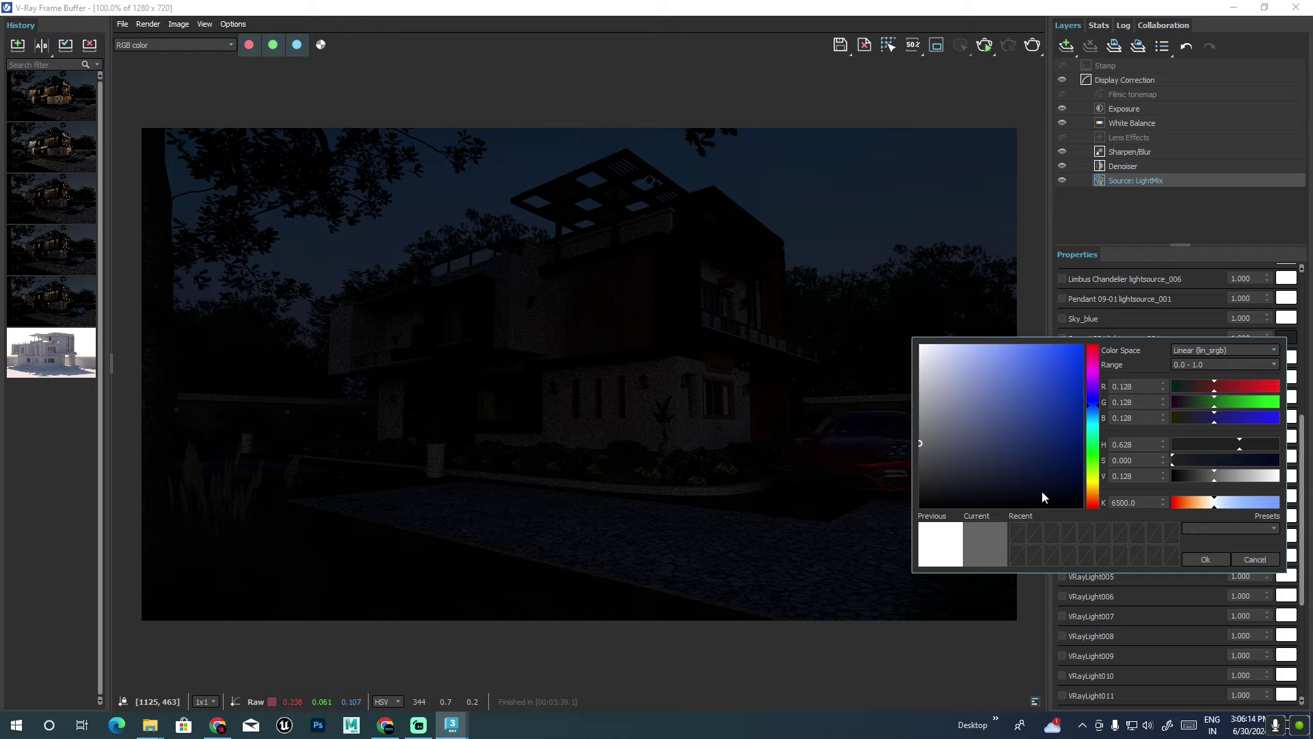
pyautogui.moveTo(1043, 496)
pyautogui.mouseDown()
pyautogui.moveTo(1066, 490)
pyautogui.moveTo(1062, 474)
pyautogui.moveTo(1011, 489)
pyautogui.moveTo(994, 463)
pyautogui.moveTo(985, 479)
pyautogui.moveTo(997, 488)
pyautogui.moveTo(962, 465)
pyautogui.moveTo(917, 473)
pyautogui.mouseUp()
# Confirm the navy Sunset 001 colour and enable the ceiling lamps and Light Wall lights.
pyautogui.click(1206, 560)
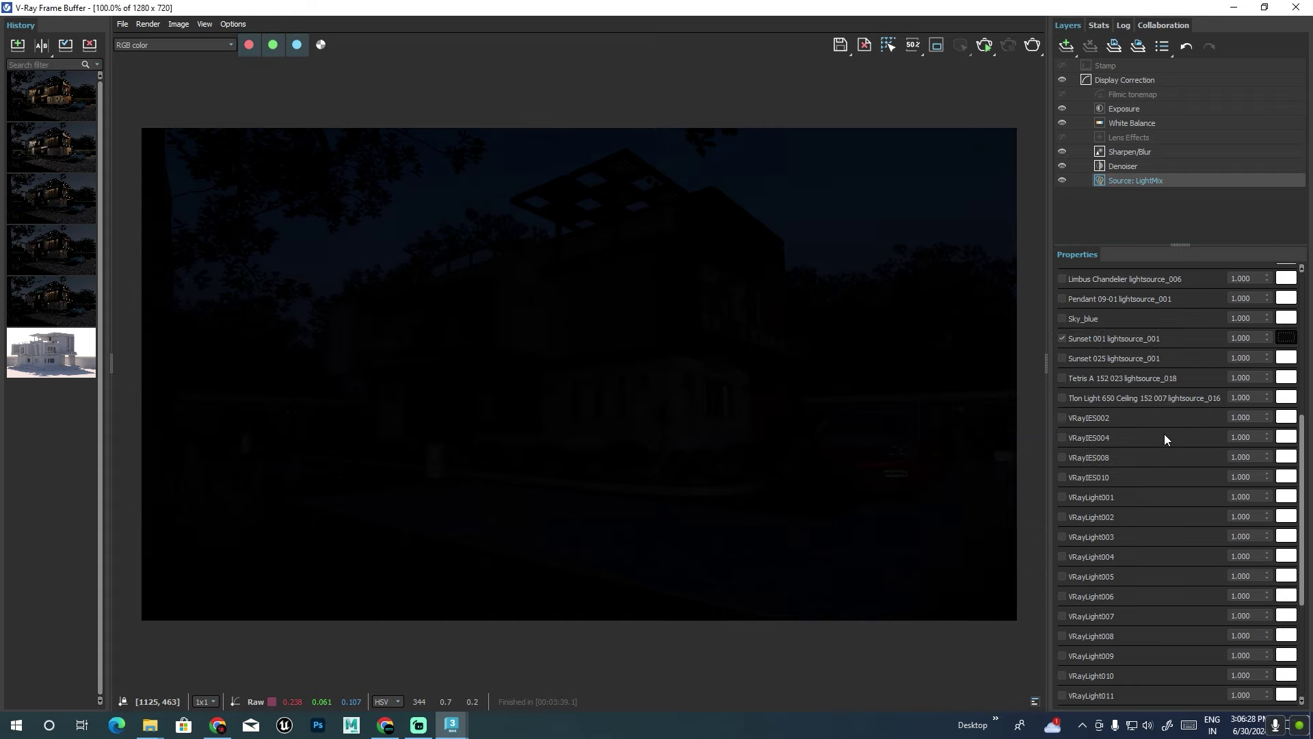
pyautogui.scroll(2, 1078, 376)
pyautogui.scroll(2, 1074, 365)
pyautogui.scroll(2, 1074, 368)
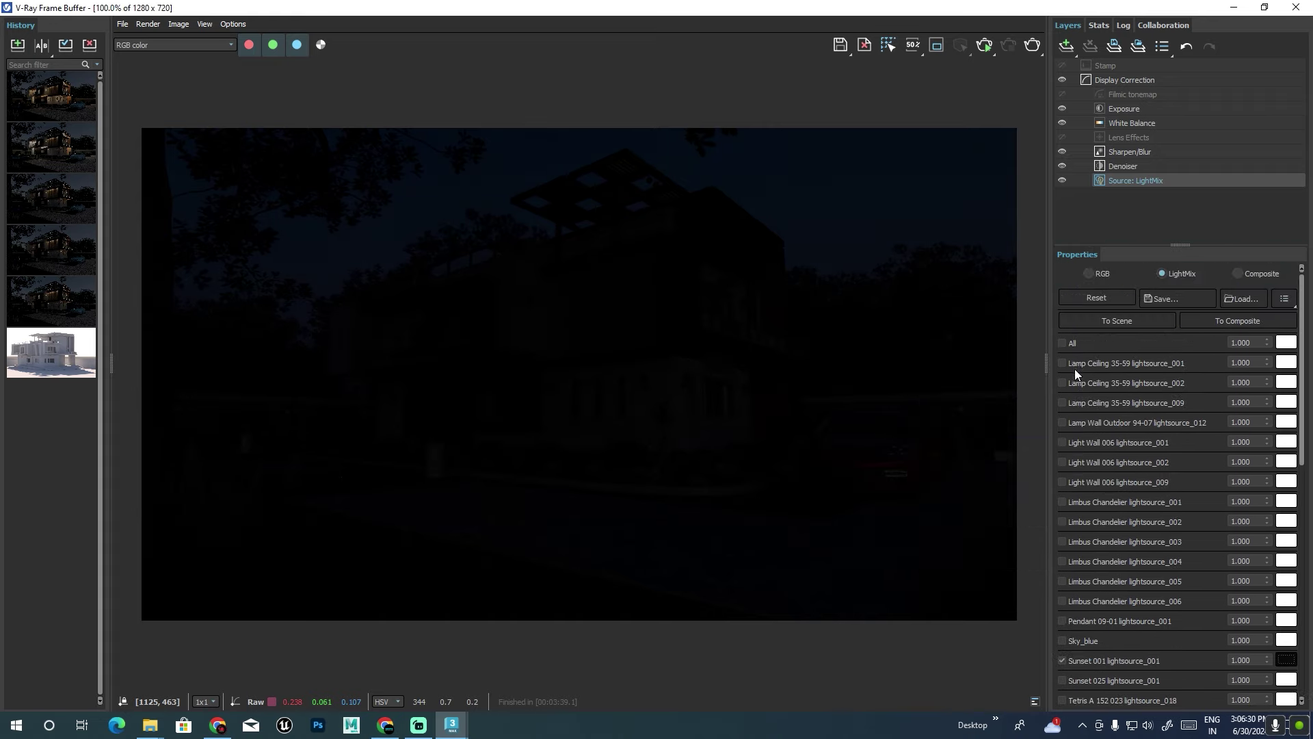
pyautogui.click(1063, 364)
pyautogui.click(1062, 402)
pyautogui.click(1062, 422)
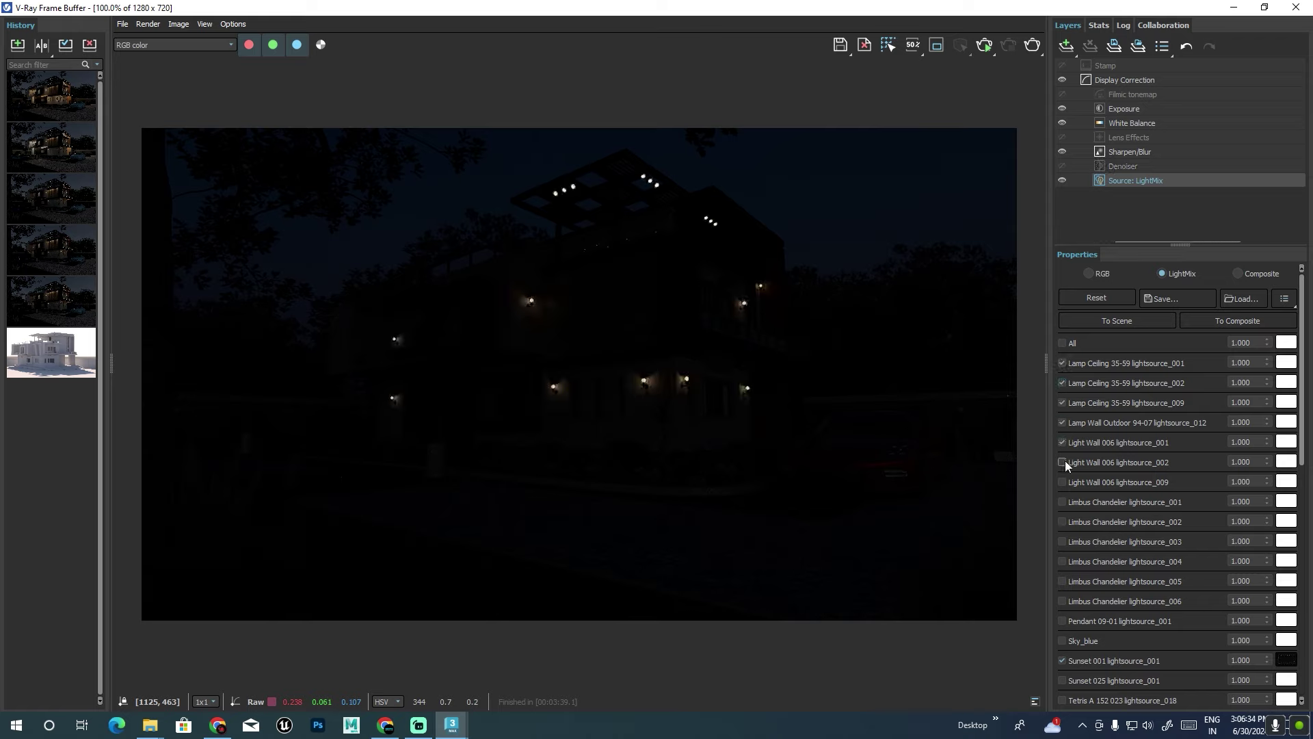
pyautogui.click(1062, 462)
pyautogui.click(1062, 481)
# Enable the Limbus Chandelier and pendant lights, leaving Sky_blue off after a preview.
pyautogui.scroll(-1, 1095, 486)
pyautogui.click(1062, 480)
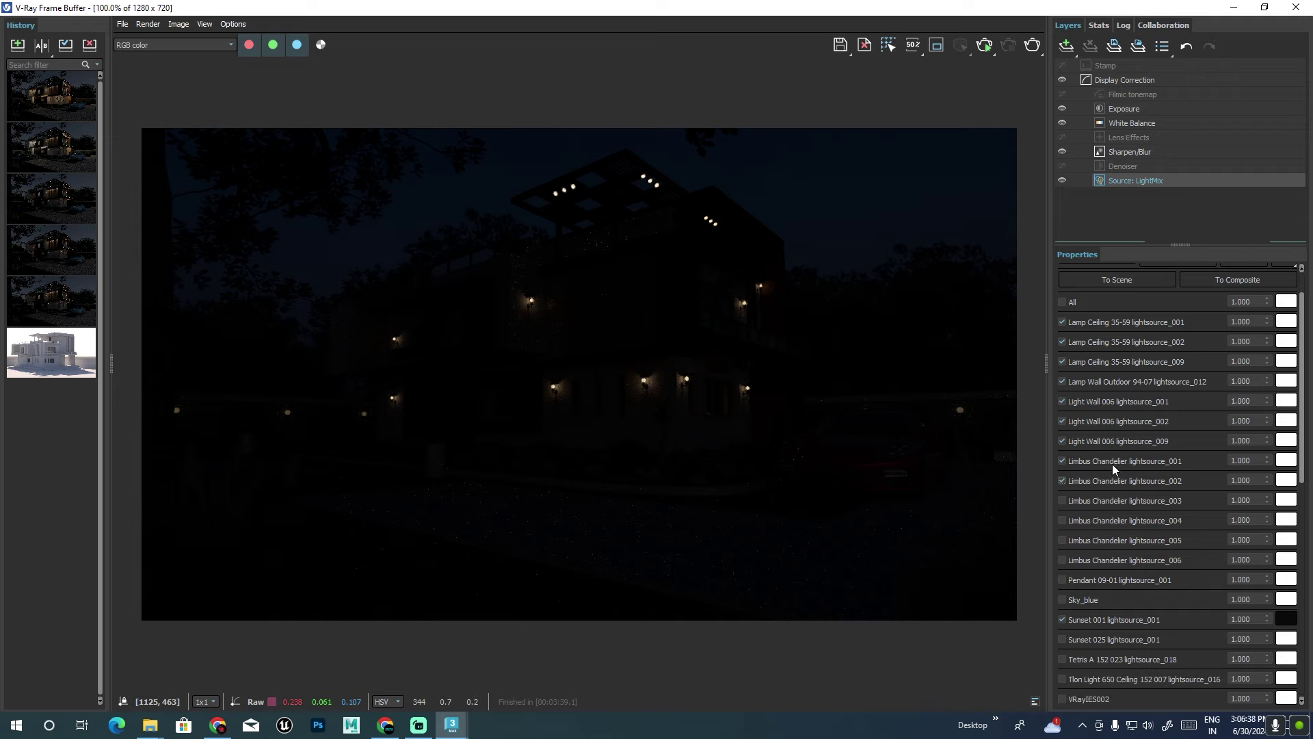
pyautogui.scroll(-2, 1105, 459)
pyautogui.click(1062, 418)
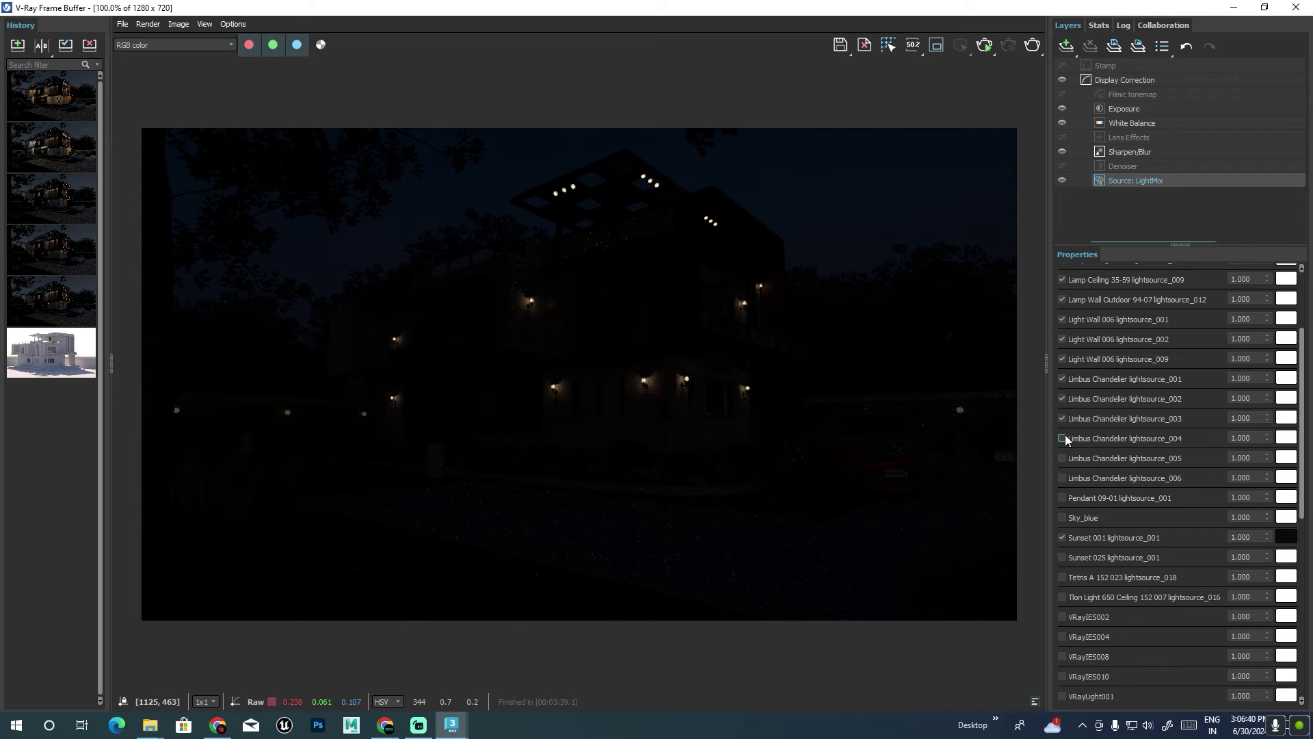
pyautogui.click(1062, 457)
pyautogui.click(1063, 478)
pyautogui.click(1063, 518)
pyautogui.scroll(-2, 1088, 506)
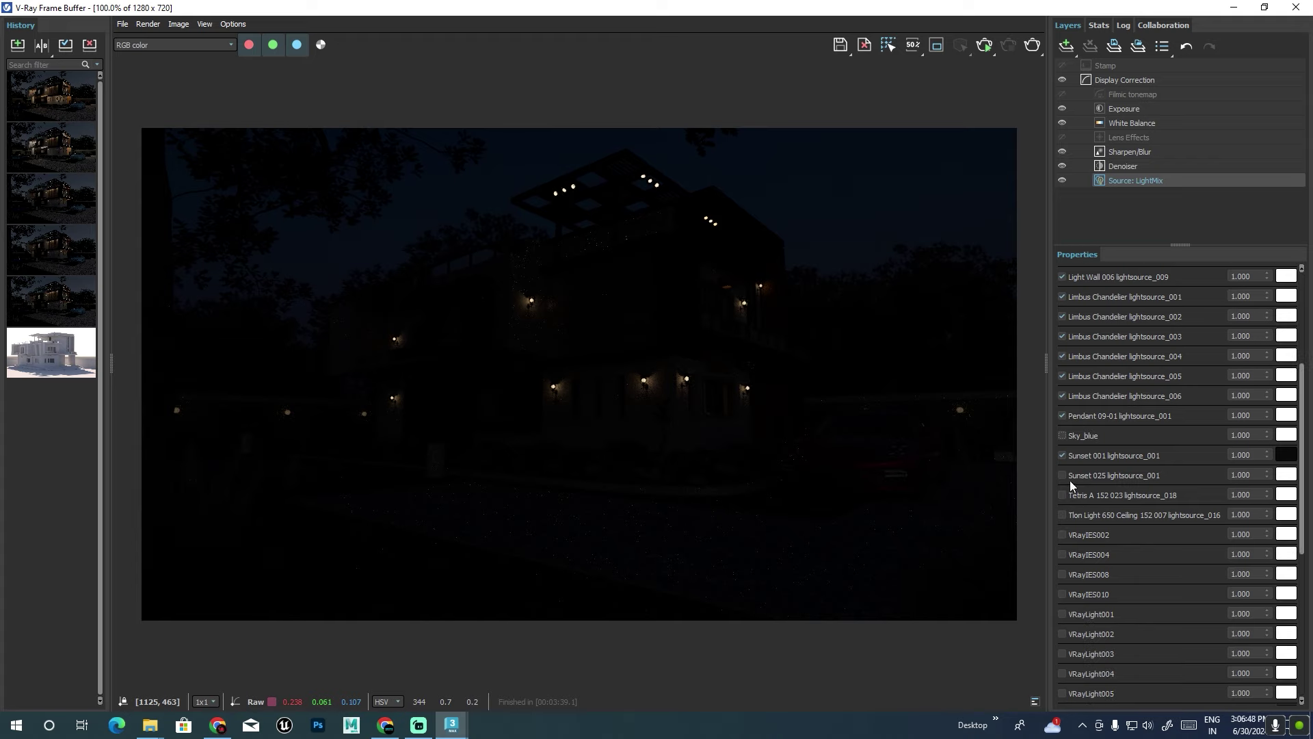
# Enable Tetris A, Tlon ceiling, VRayIES002–010 and VRayLight001–003 in LightMix.
pyautogui.click(1065, 494)
pyautogui.click(1062, 515)
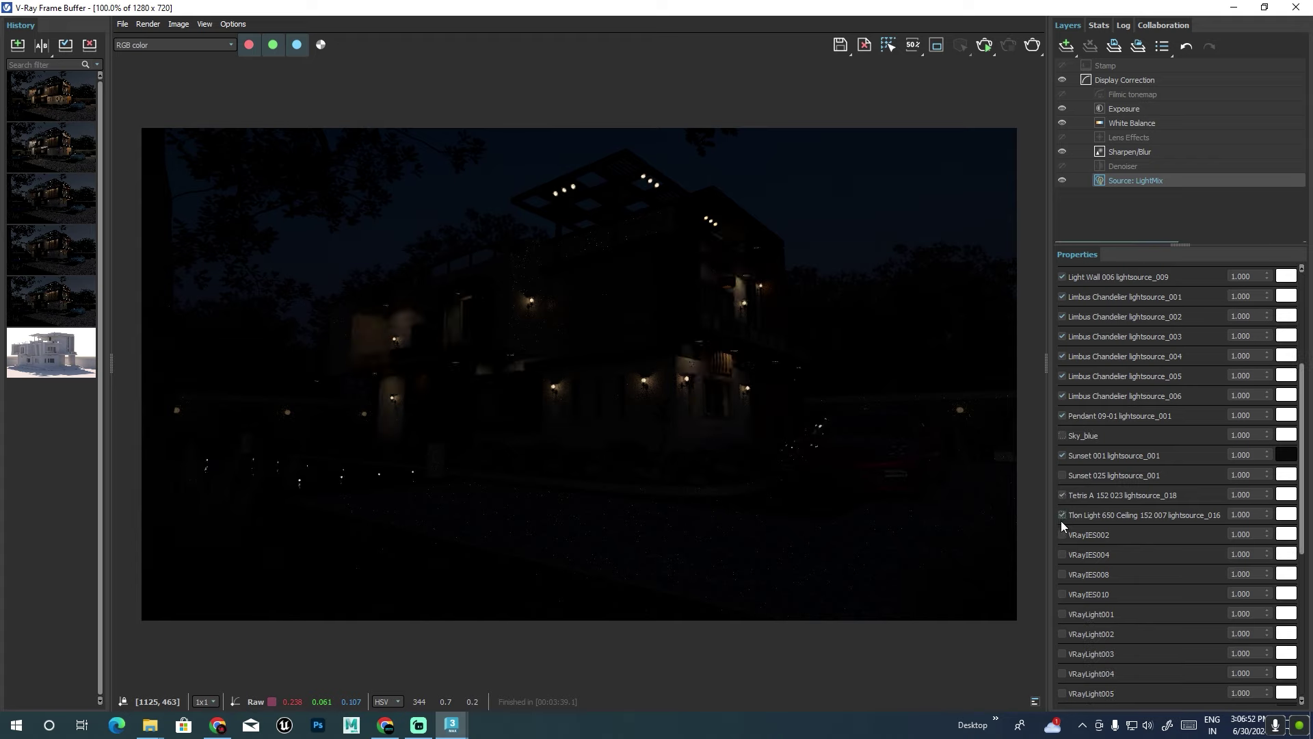
pyautogui.click(1062, 535)
pyautogui.click(1063, 554)
pyautogui.click(1063, 575)
pyautogui.scroll(-1, 1094, 572)
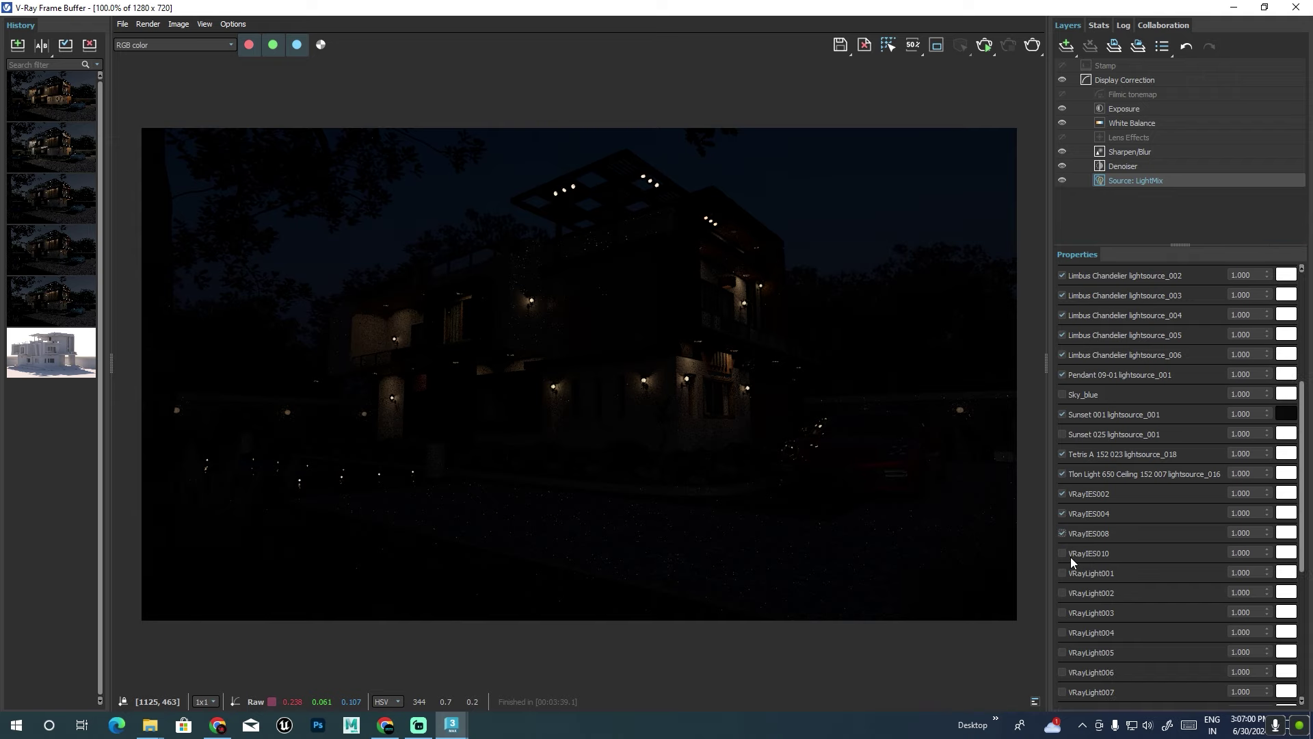
pyautogui.click(1064, 554)
pyautogui.click(1063, 572)
pyautogui.click(1062, 593)
pyautogui.click(1062, 611)
# Enable VRayLight004 through VRayLight012, including the roof strip light.
pyautogui.scroll(-1, 1065, 573)
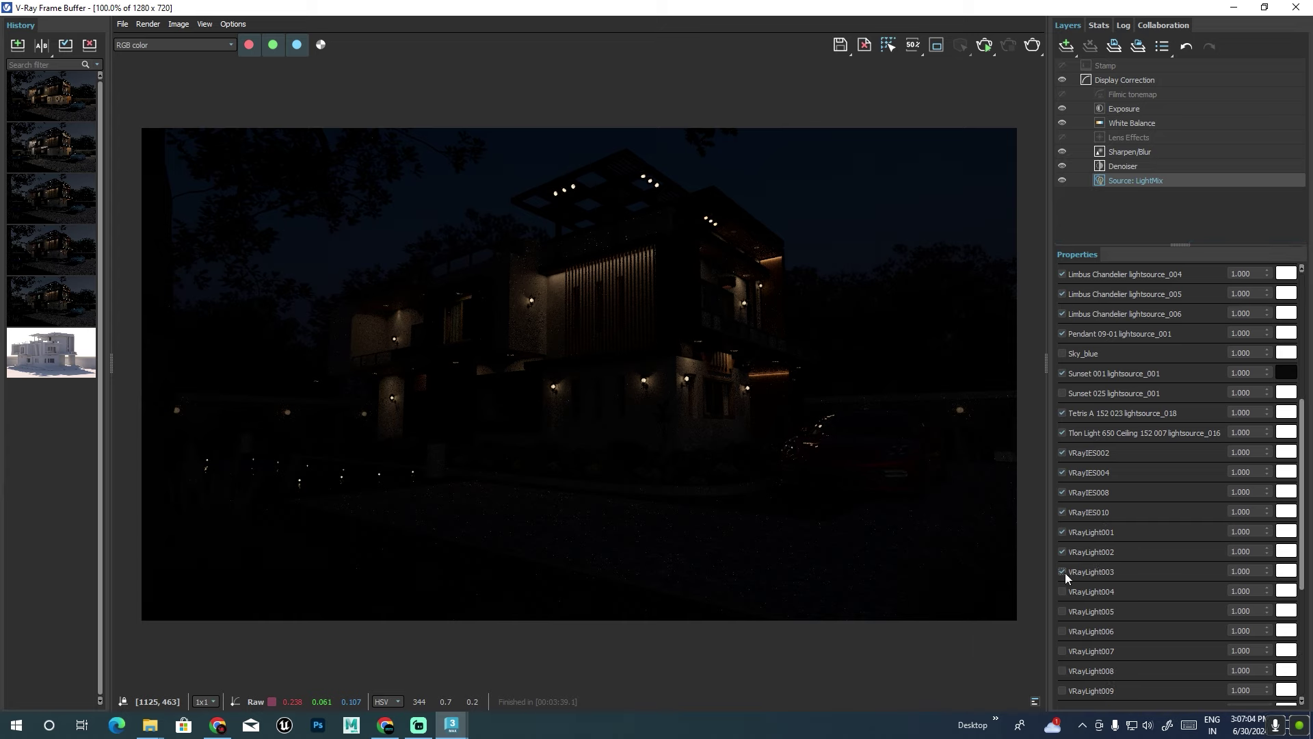
pyautogui.click(1063, 592)
pyautogui.click(1062, 612)
pyautogui.scroll(-1, 1092, 564)
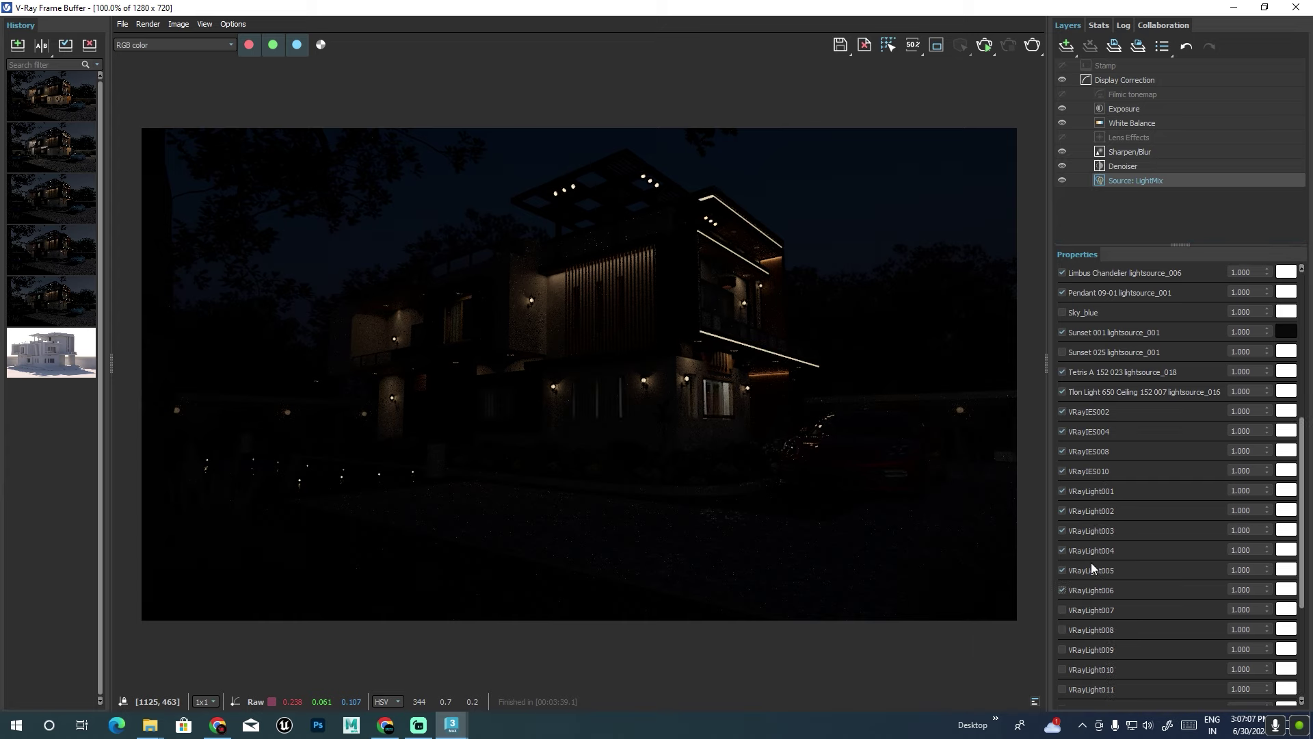
pyautogui.click(1061, 610)
pyautogui.click(1063, 628)
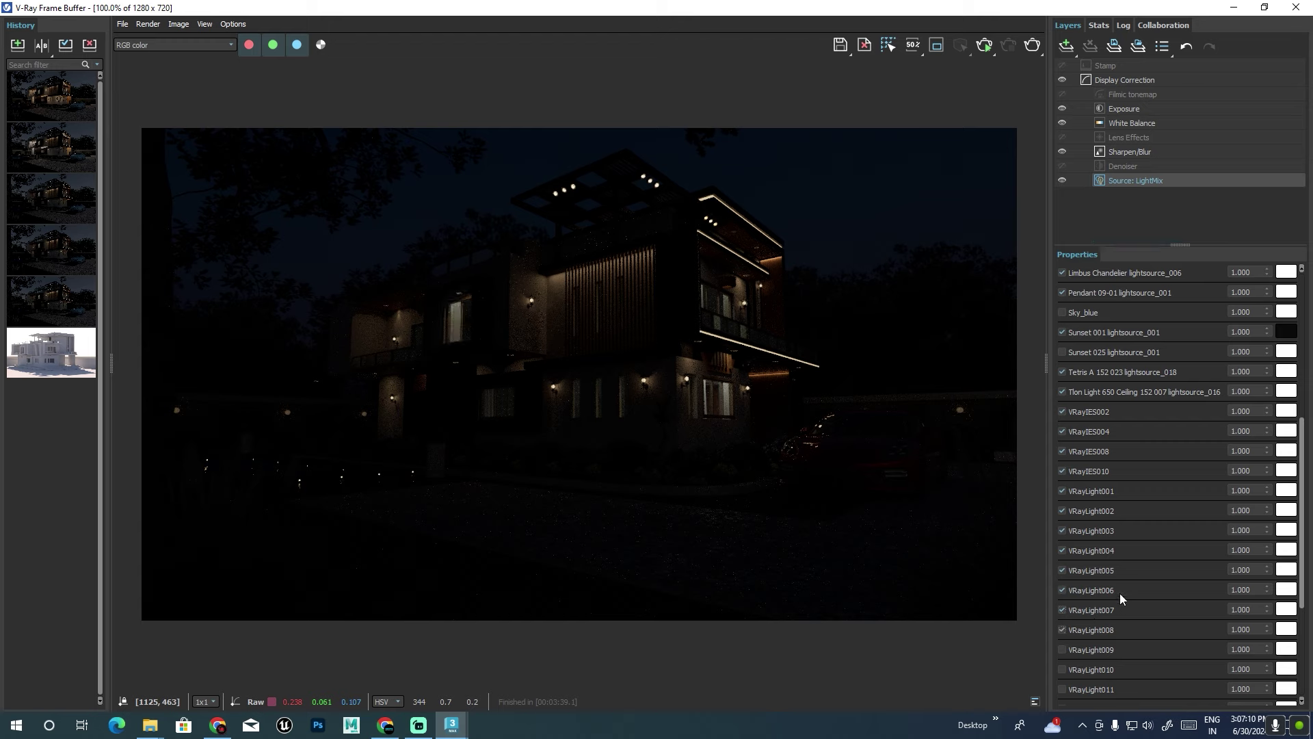
pyautogui.scroll(-1, 1120, 594)
pyautogui.click(1063, 609)
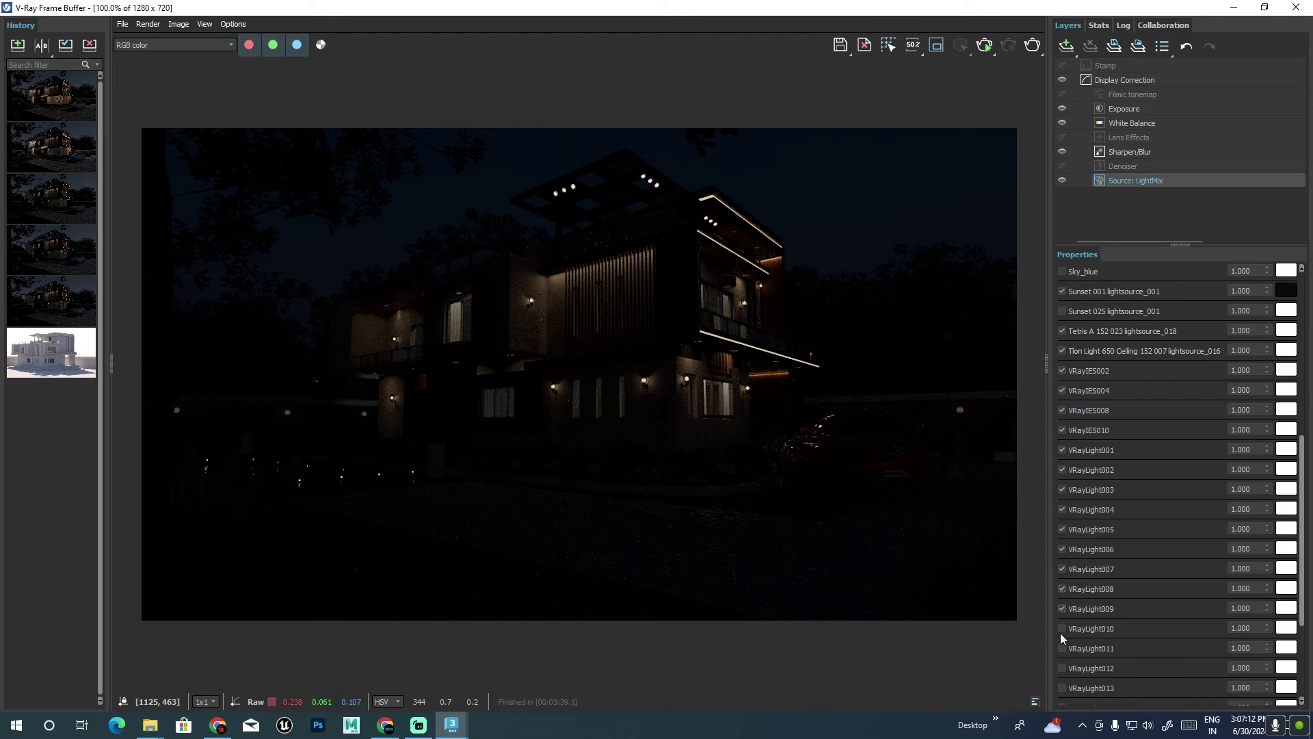
pyautogui.click(1062, 628)
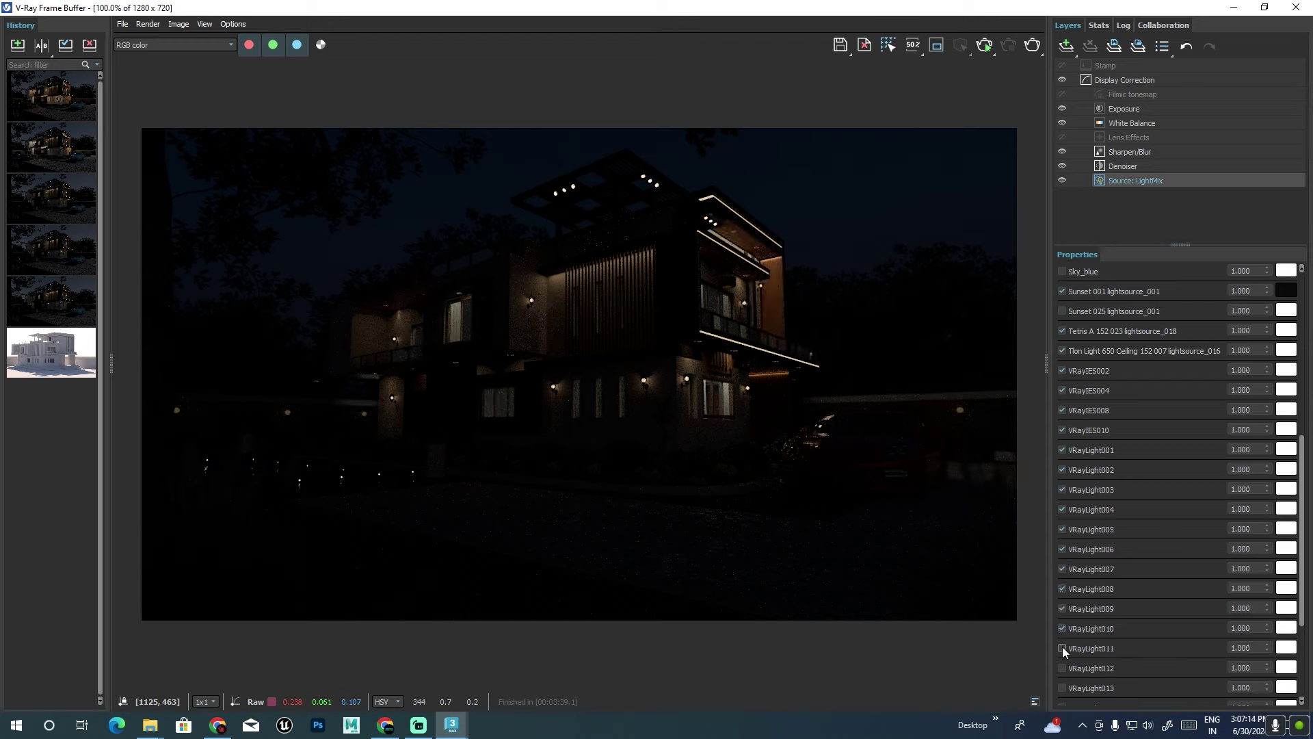
pyautogui.click(1061, 646)
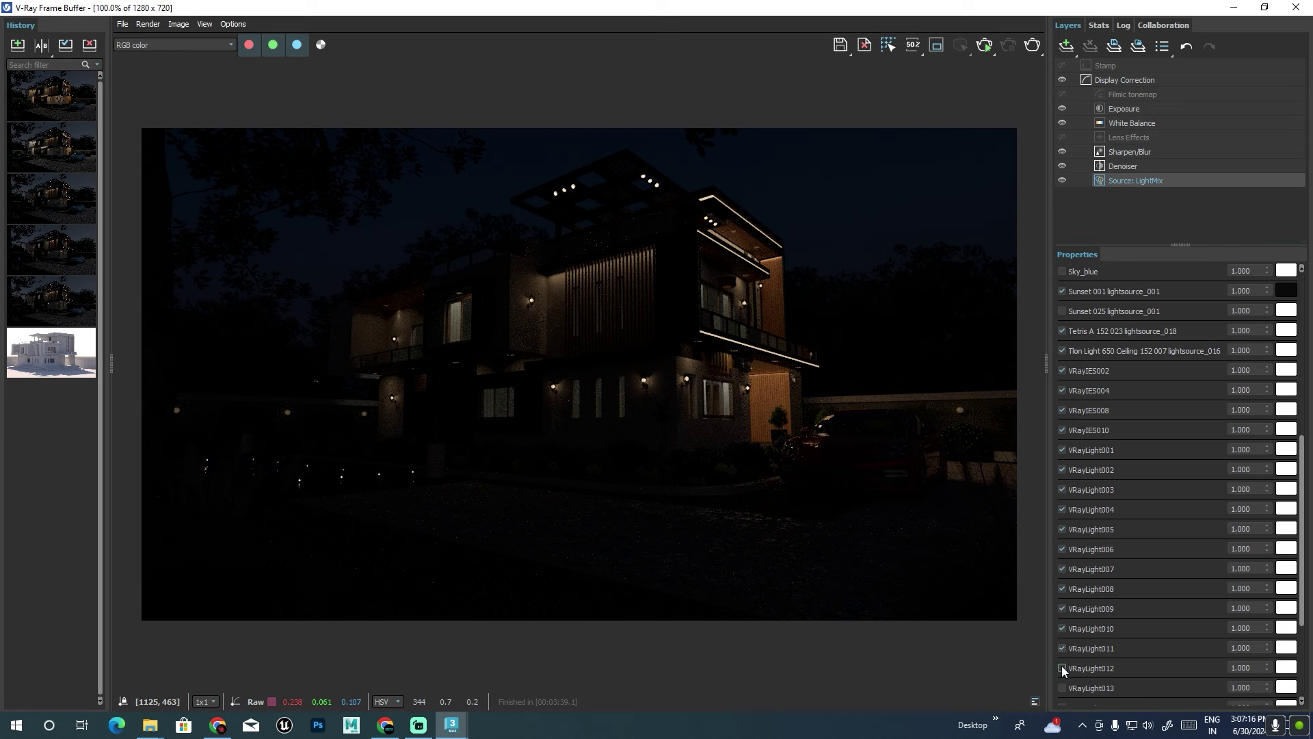
pyautogui.click(1063, 669)
# Enable VRayLight013, 017, 021, 022 and 023, keeping VRaySun001 off after a test.
pyautogui.scroll(-1, 1098, 582)
pyautogui.scroll(-1, 1101, 587)
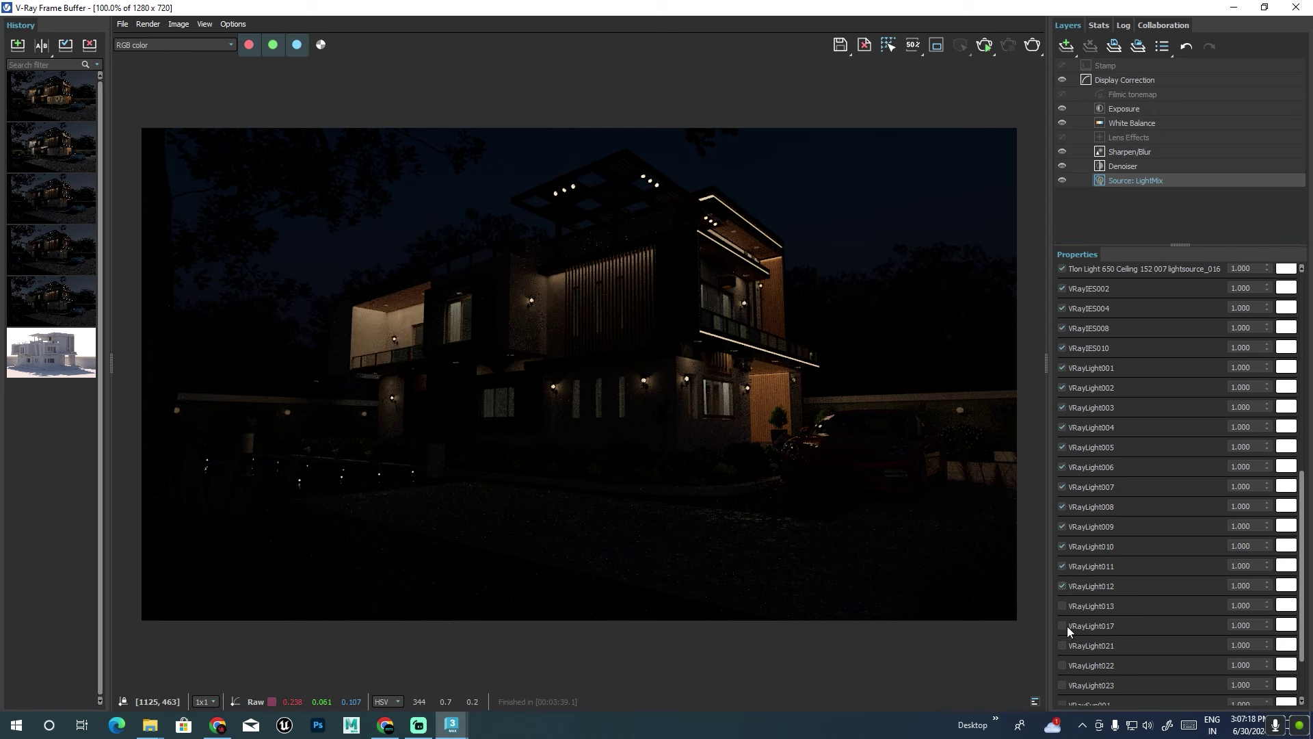
pyautogui.click(1063, 607)
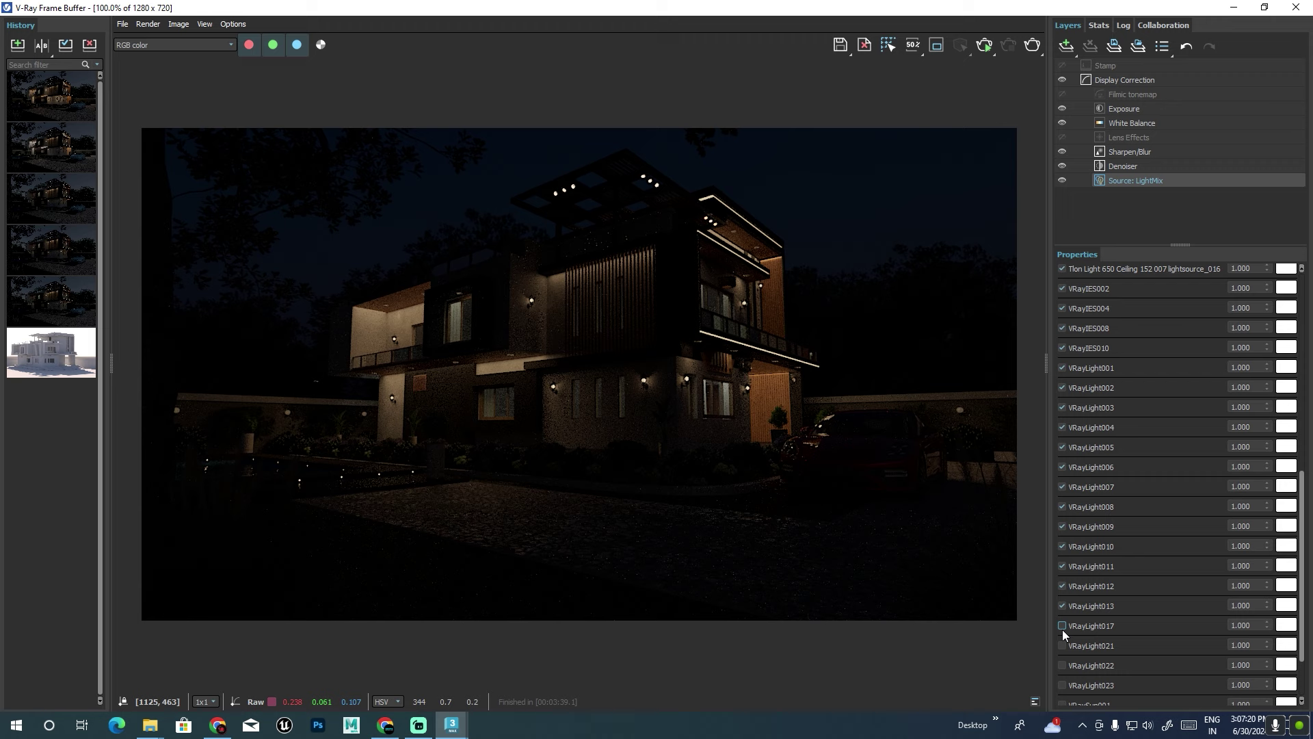
pyautogui.click(1063, 626)
pyautogui.click(1061, 644)
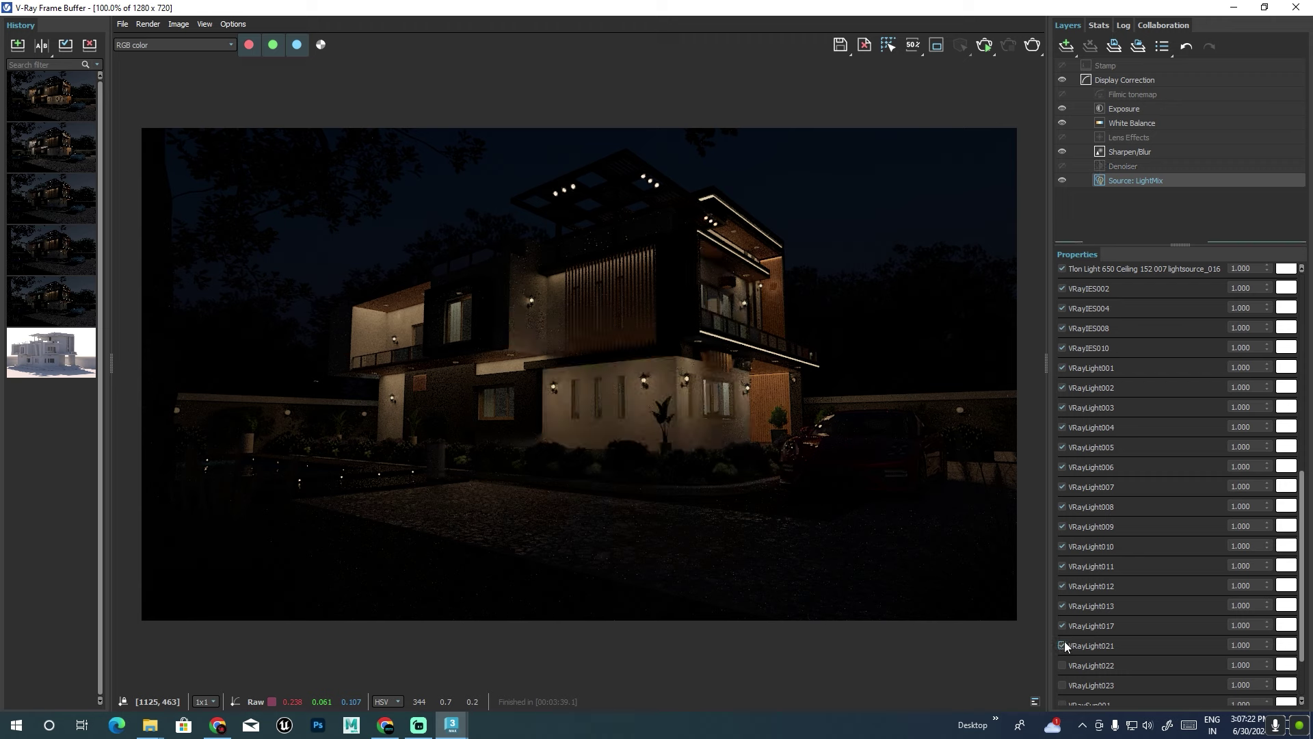
pyautogui.scroll(-1, 1095, 613)
pyautogui.click(1063, 624)
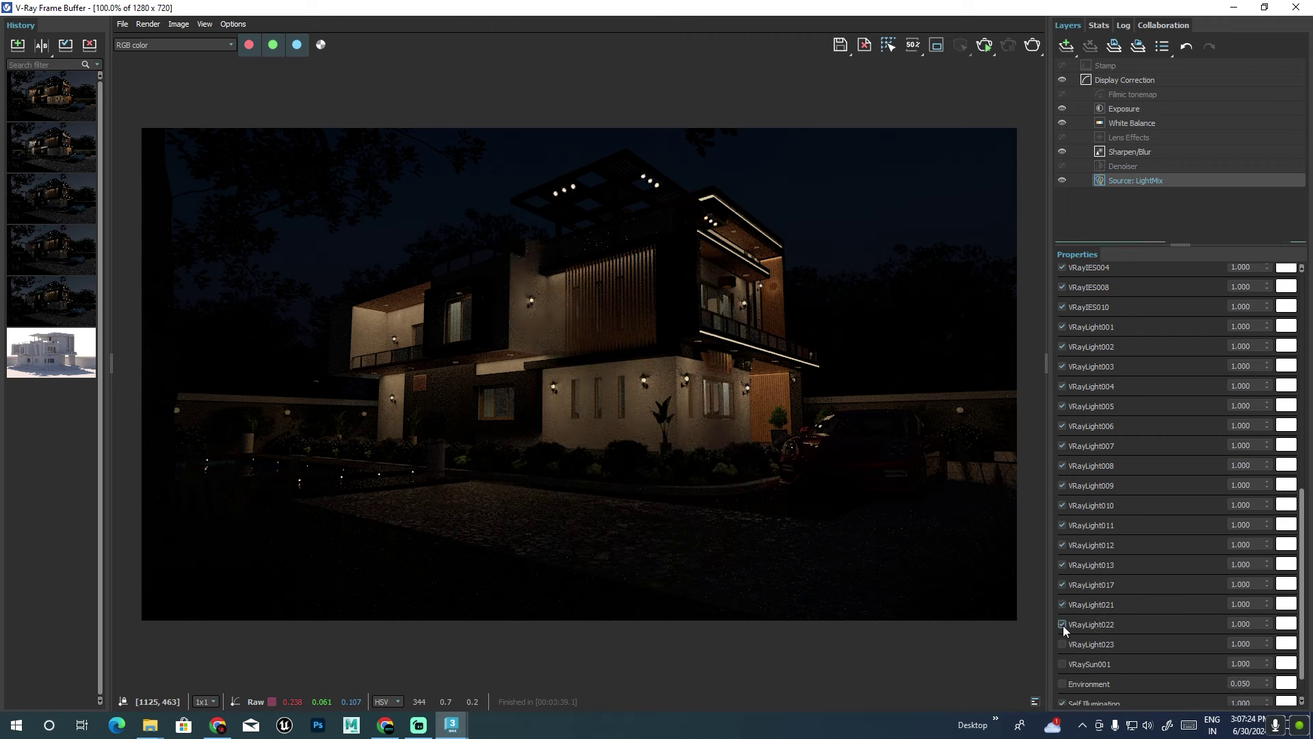
pyautogui.click(1062, 645)
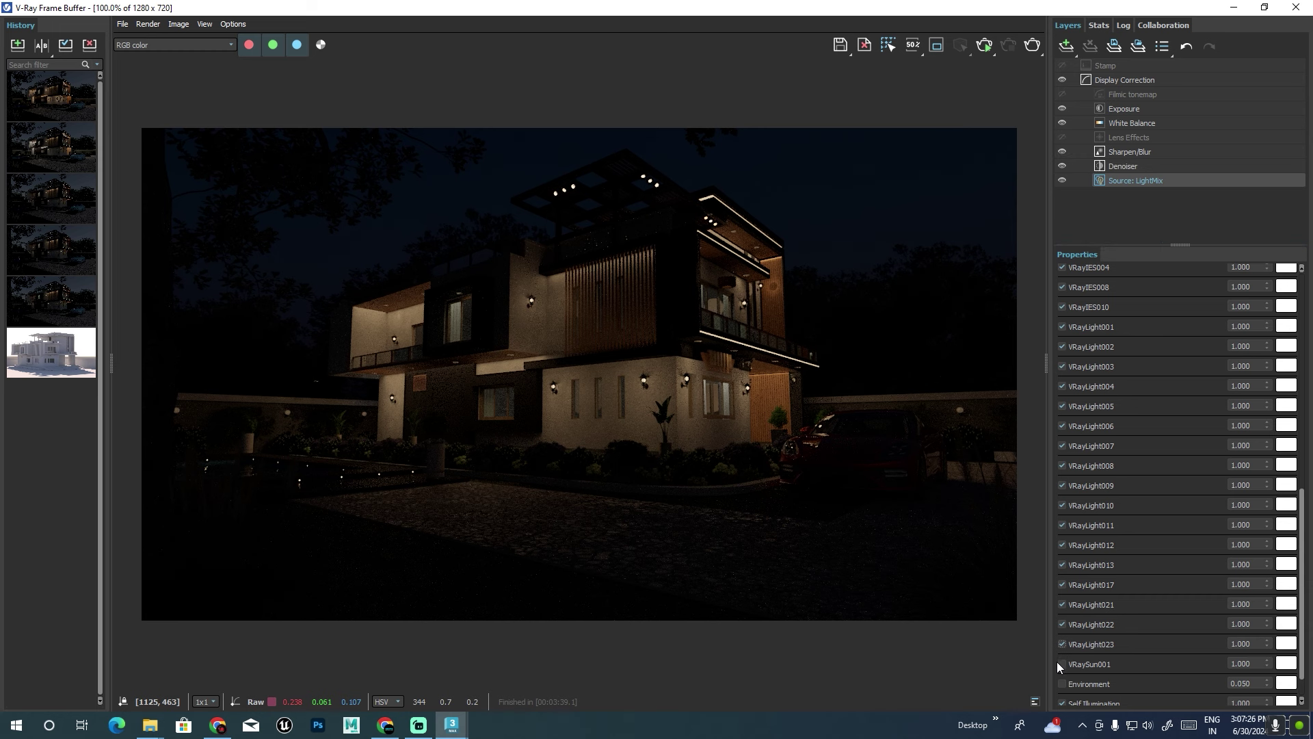
pyautogui.click(1062, 665)
pyautogui.click(1062, 664)
# Turn the Sky_blue light back on after comparing the night look with it off.
pyautogui.scroll(-1, 1123, 568)
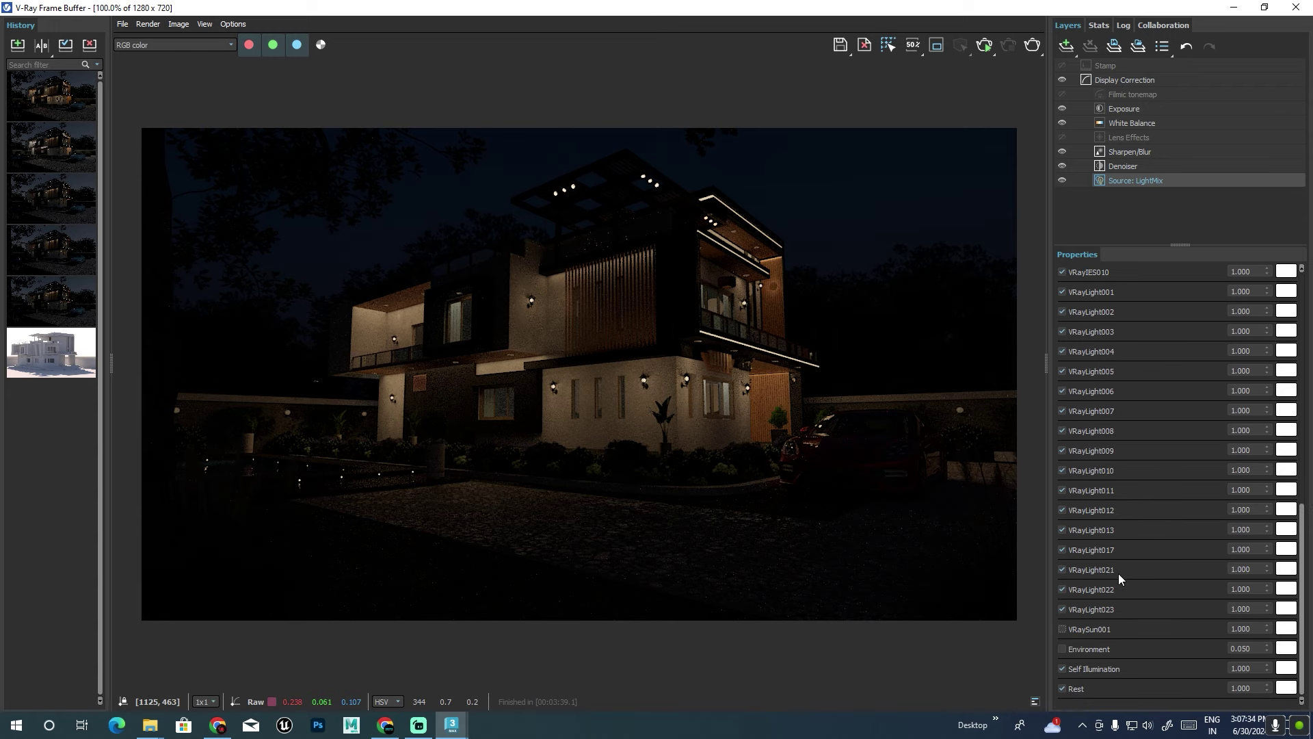
pyautogui.scroll(1, 1118, 573)
pyautogui.scroll(1, 1118, 573)
pyautogui.scroll(1, 1118, 573)
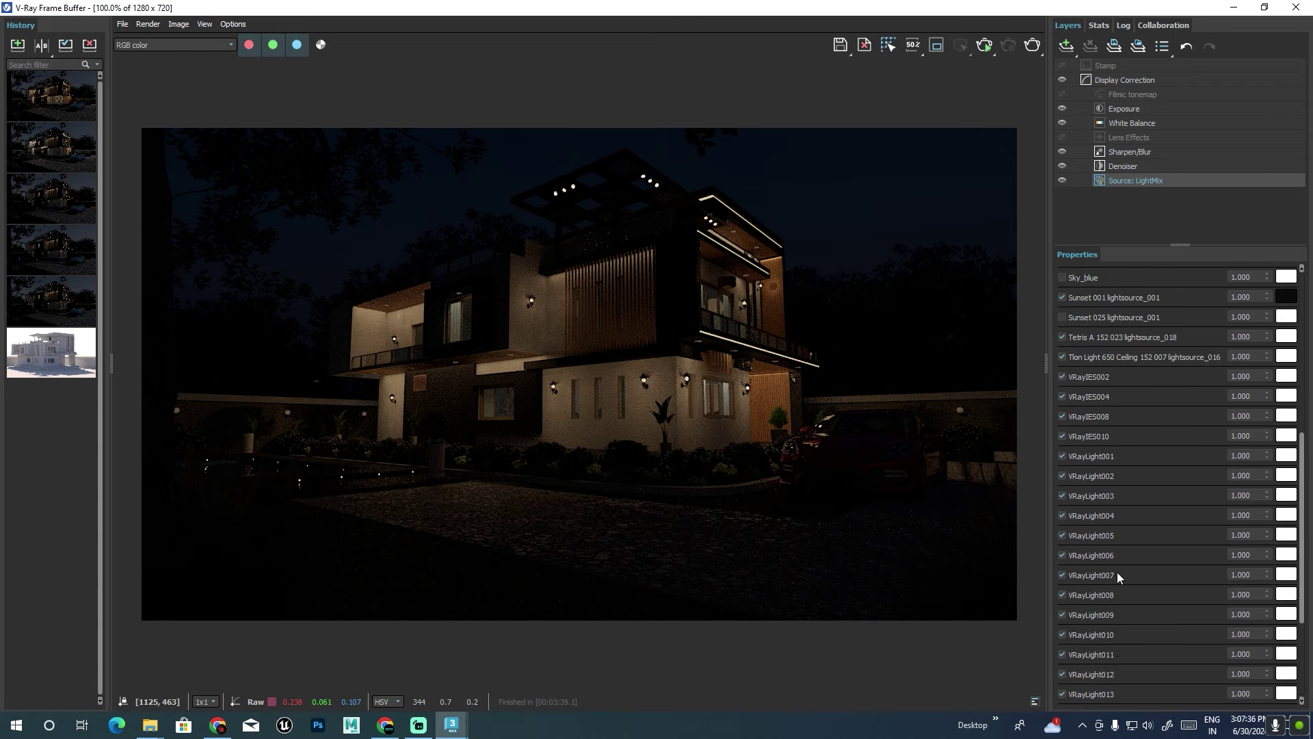
pyautogui.scroll(1, 1118, 572)
pyautogui.scroll(1, 1118, 572)
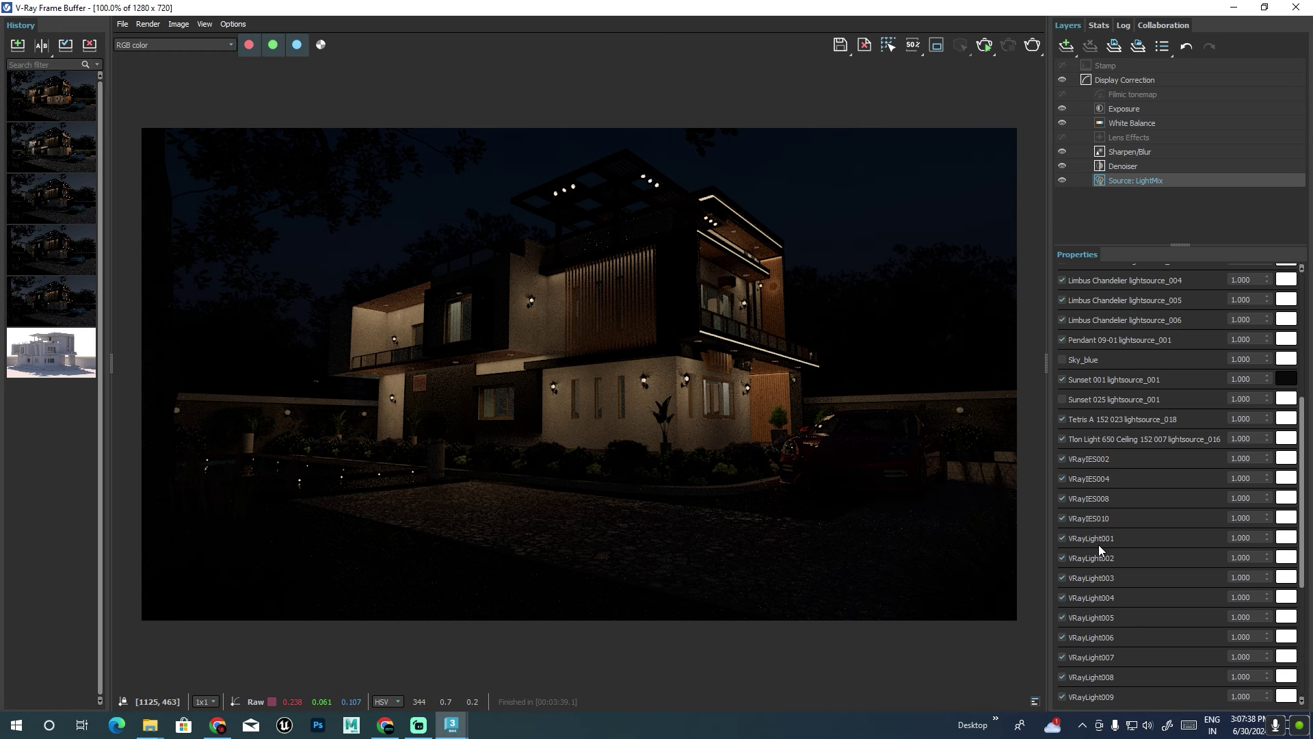
pyautogui.scroll(1, 1099, 545)
pyautogui.scroll(1, 1099, 545)
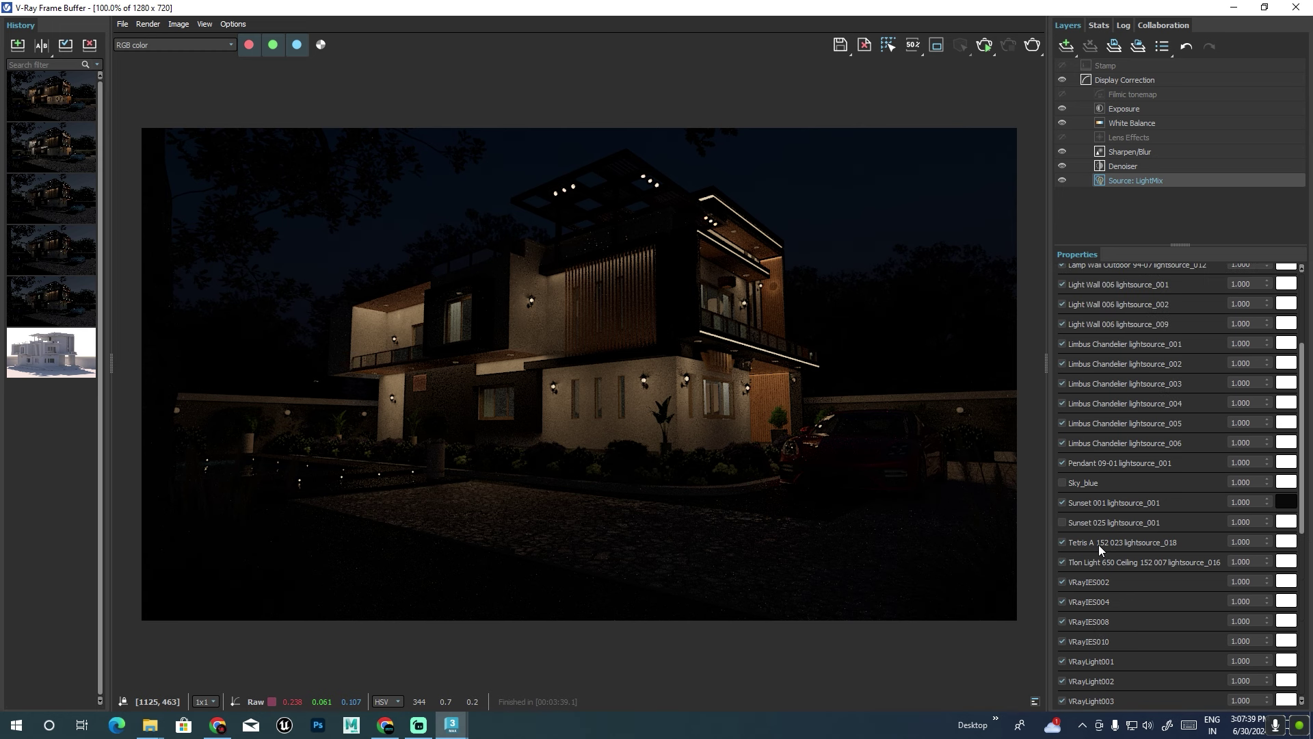
pyautogui.click(1063, 482)
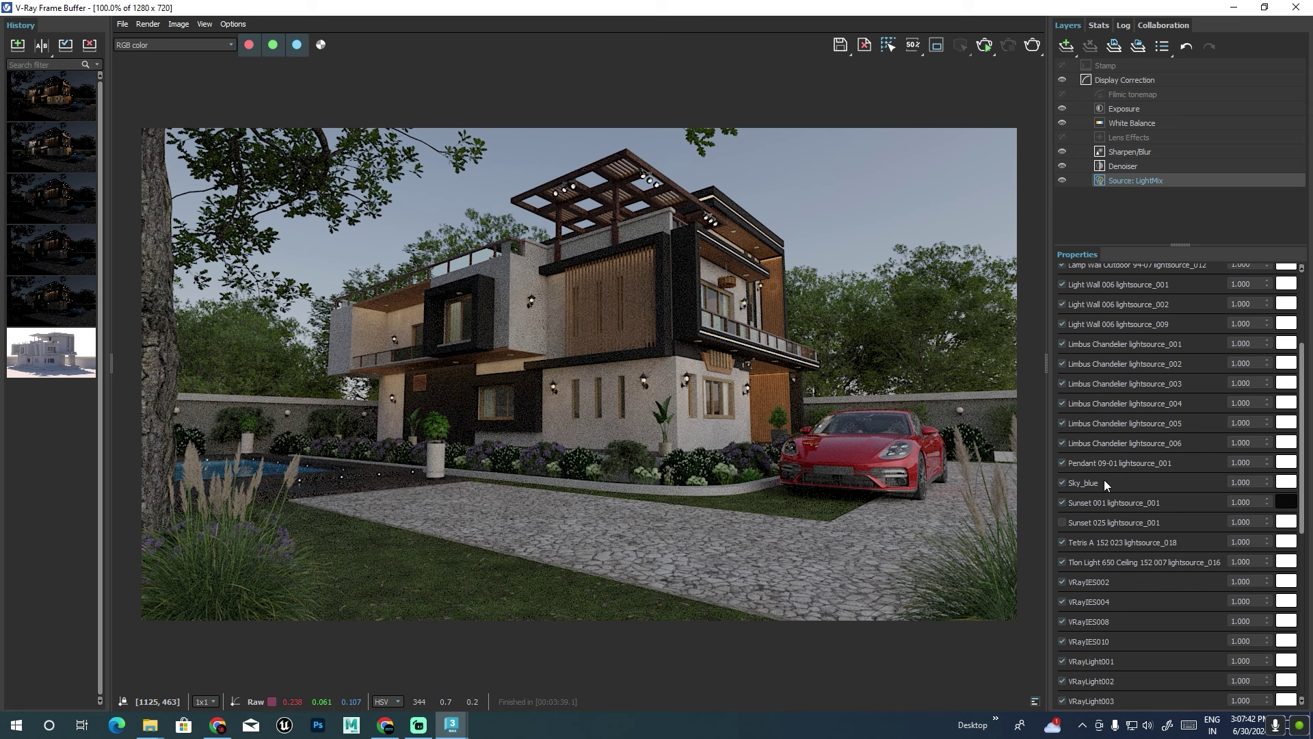
pyautogui.click(1104, 479)
pyautogui.click(1062, 483)
# Set Sky_blue intensity to 0.1 and tint its colour a near-black dark blue.
pyautogui.press('Tab')
pyautogui.write('0')
pyautogui.press('Return')
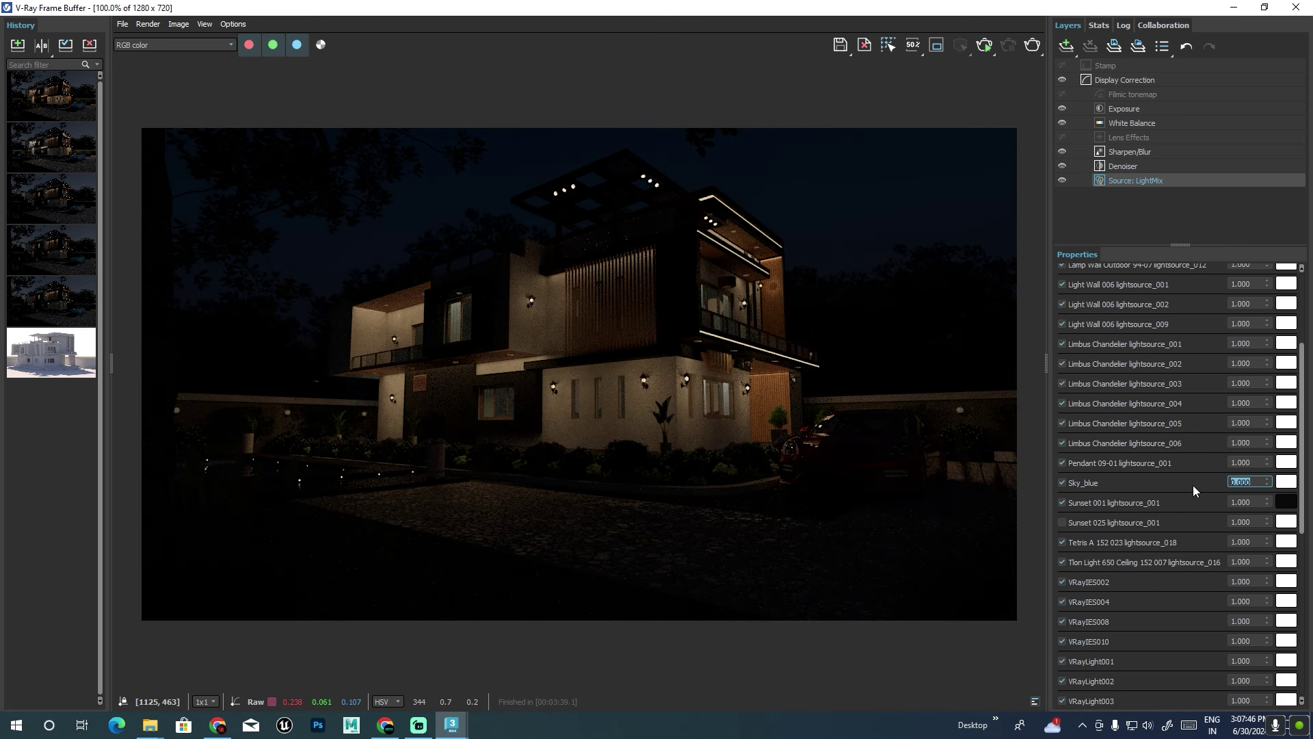
pyautogui.write('0.1')
pyautogui.press('Return')
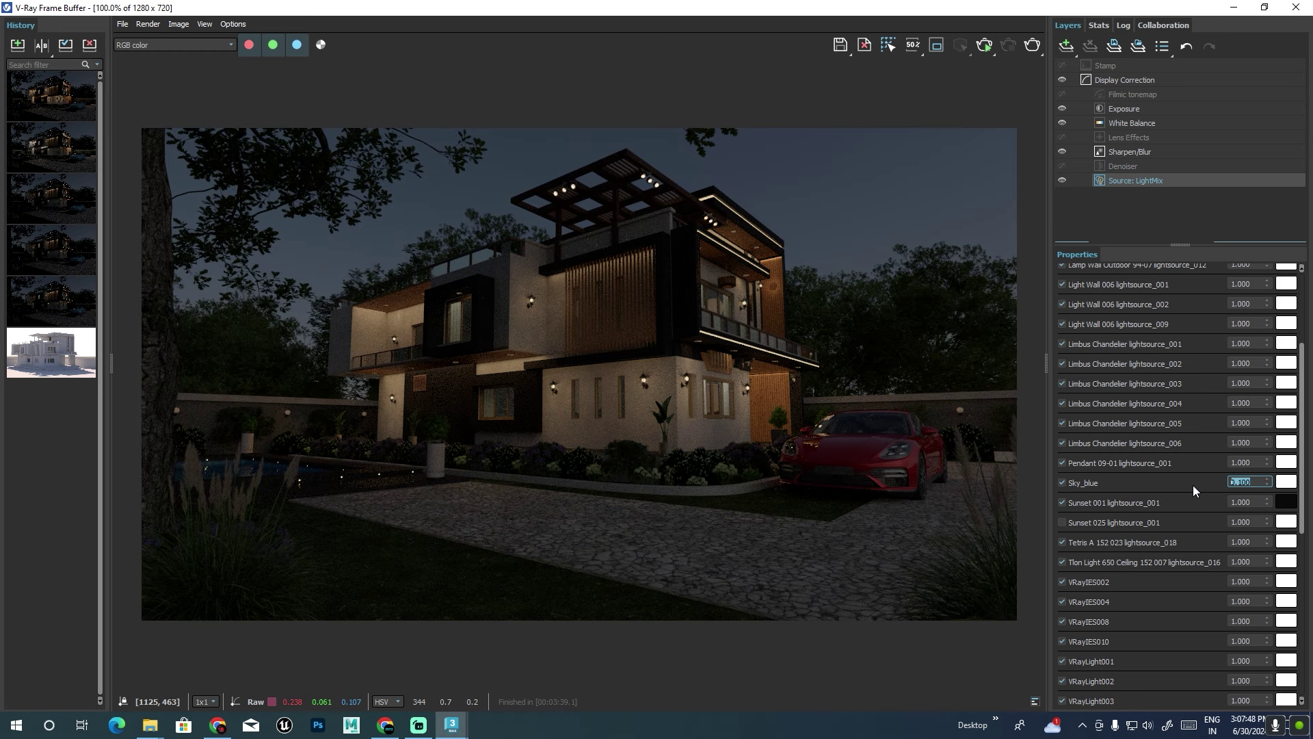
pyautogui.click(1286, 483)
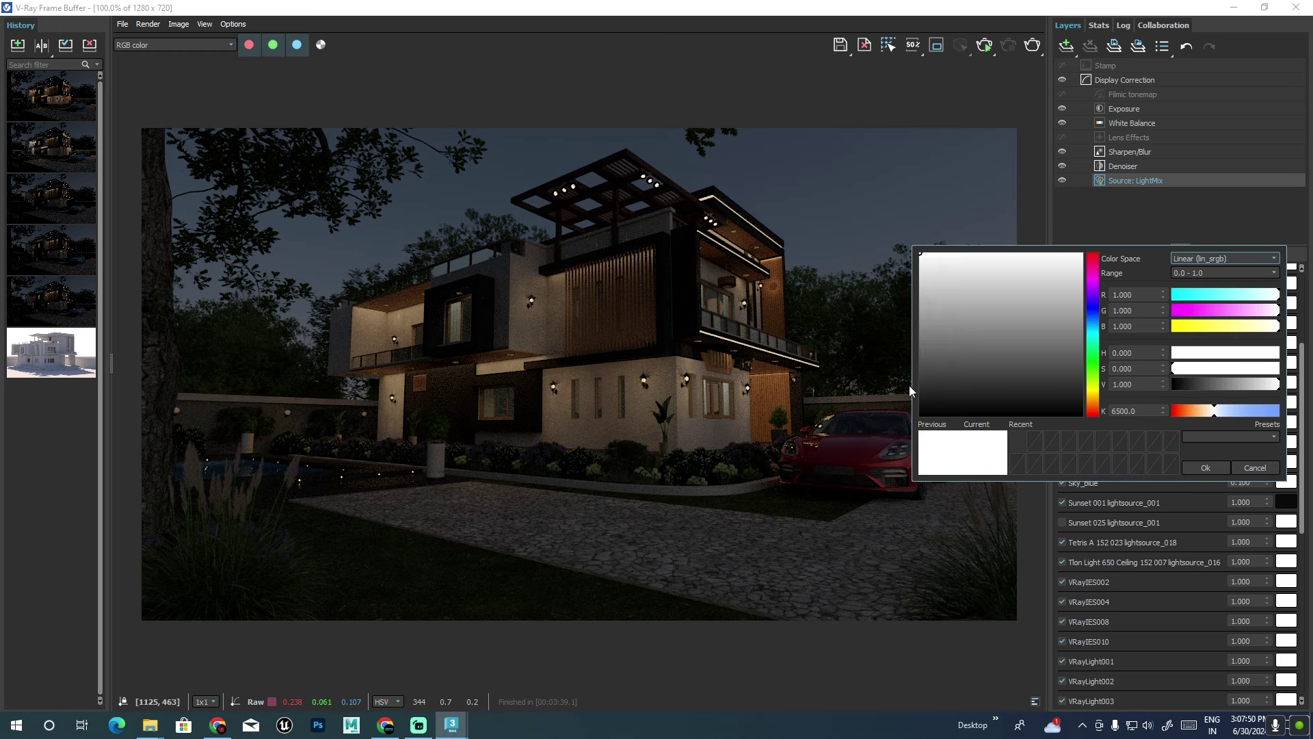
pyautogui.moveTo(929, 376)
pyautogui.mouseDown()
pyautogui.moveTo(1065, 396)
pyautogui.moveTo(932, 413)
pyautogui.mouseUp()
pyautogui.click(1092, 310)
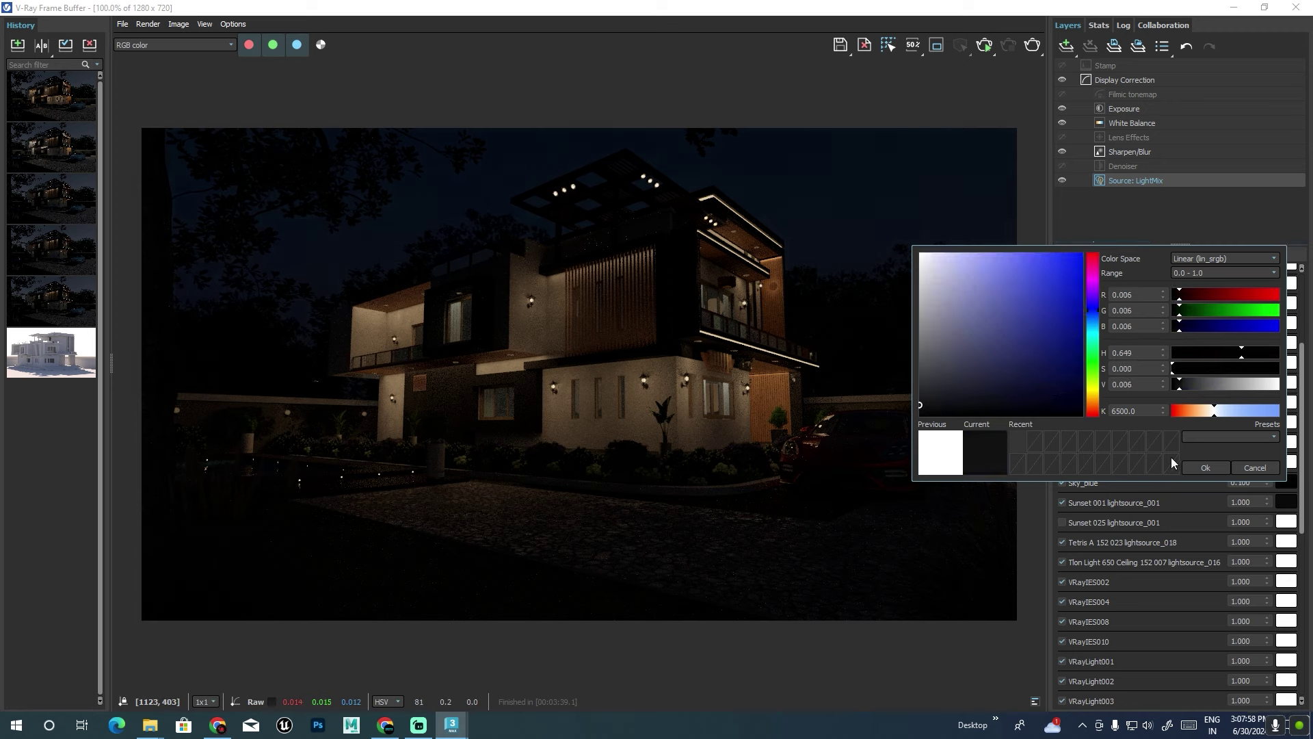
pyautogui.click(1196, 468)
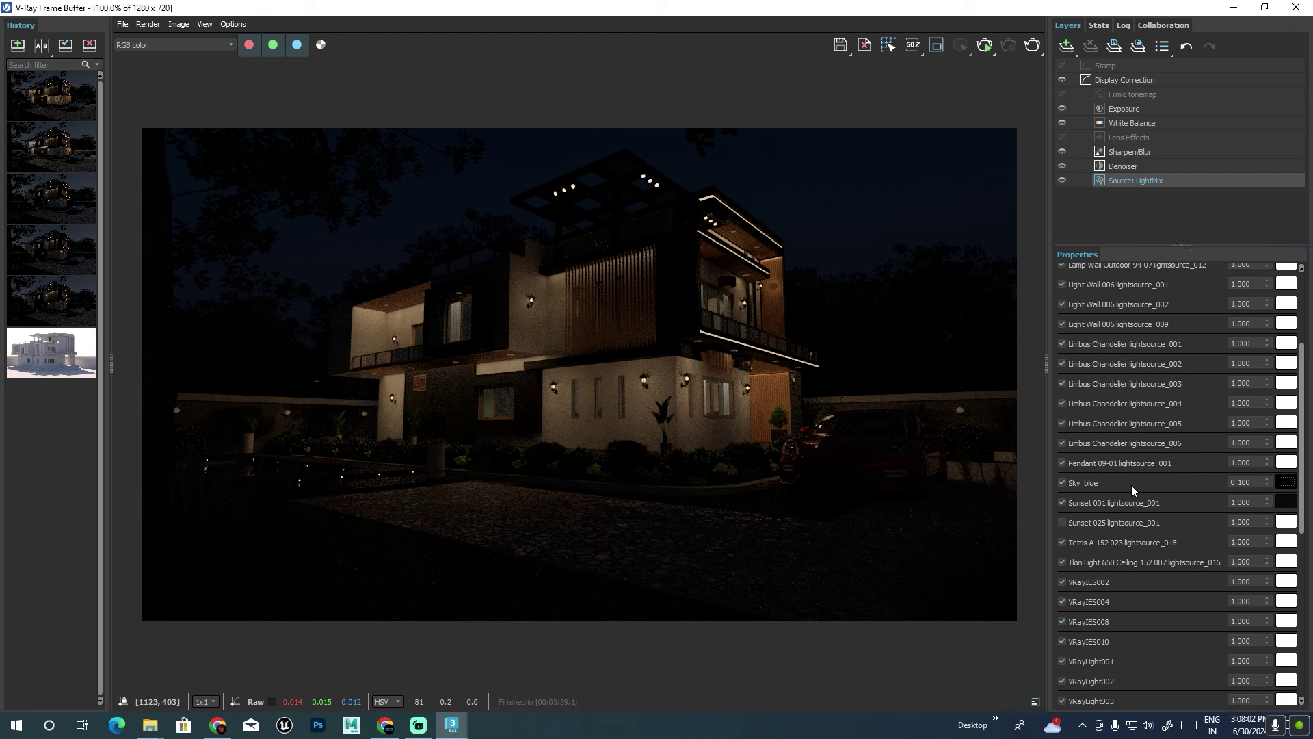
# Restore Sky_blue to 1.0 intensity and white colour, then switch it off.
pyautogui.hotkey('shift', 'Tab')
pyautogui.write('1')
pyautogui.press('Return')
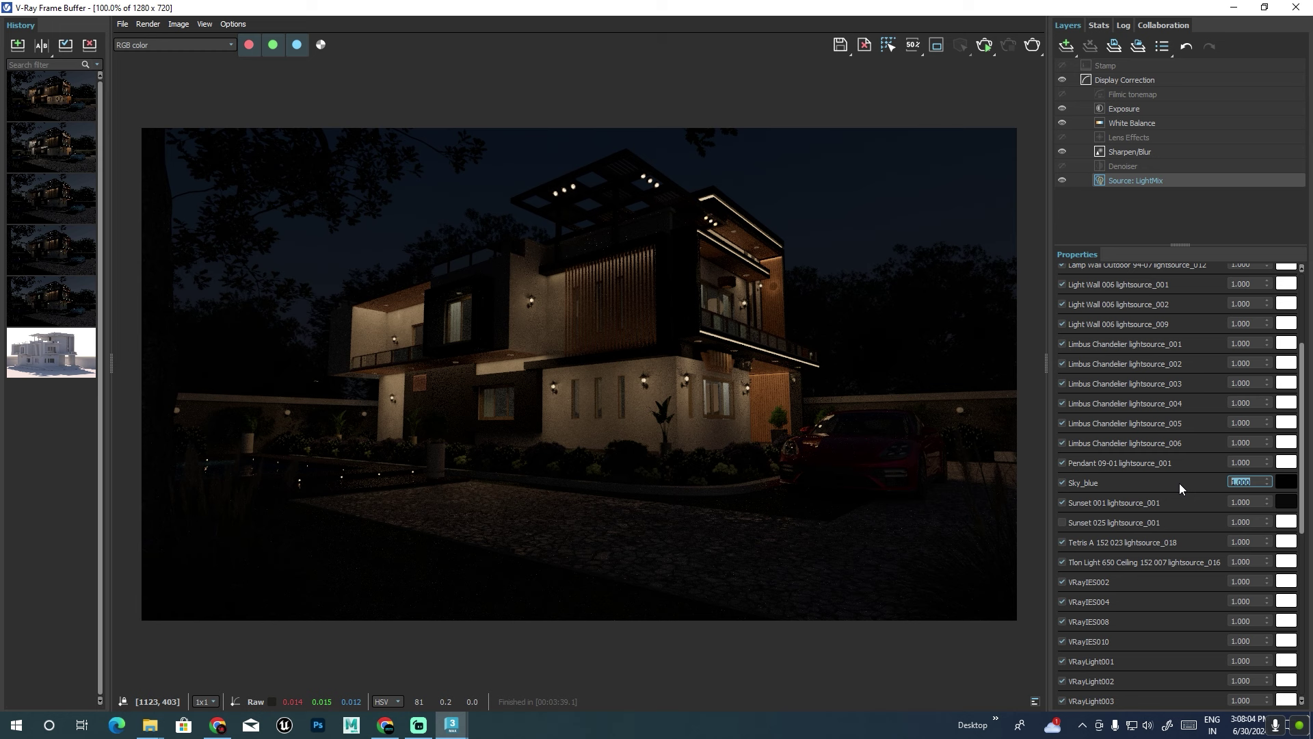
pyautogui.click(1286, 482)
pyautogui.moveTo(1028, 410); pyautogui.dragTo(923, 256)
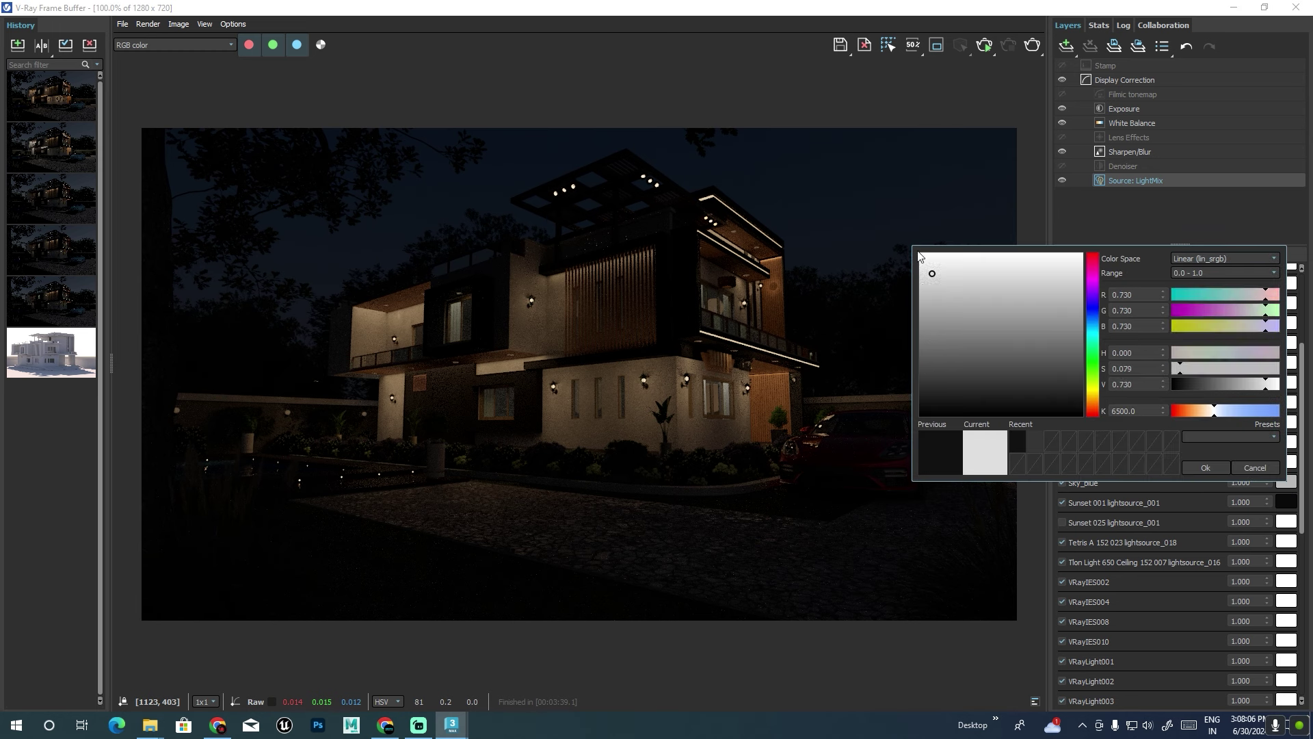
pyautogui.click(1205, 467)
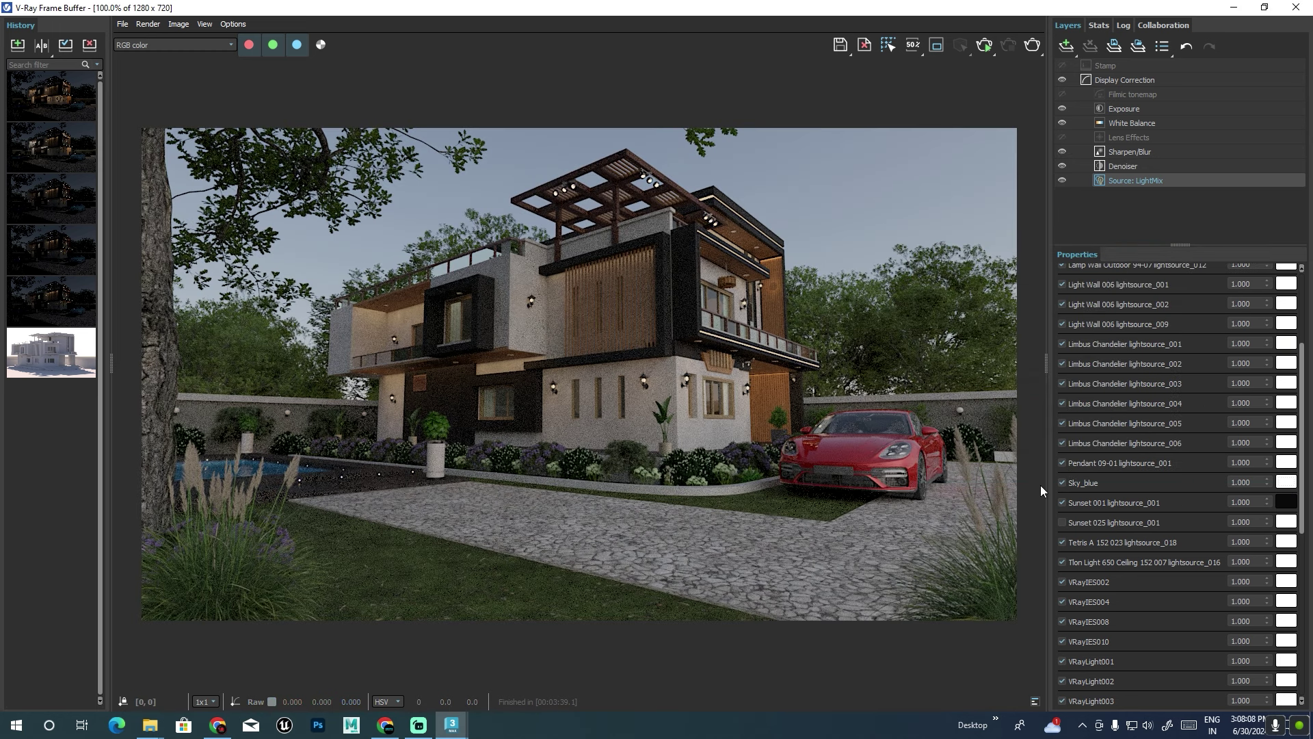
pyautogui.click(1061, 483)
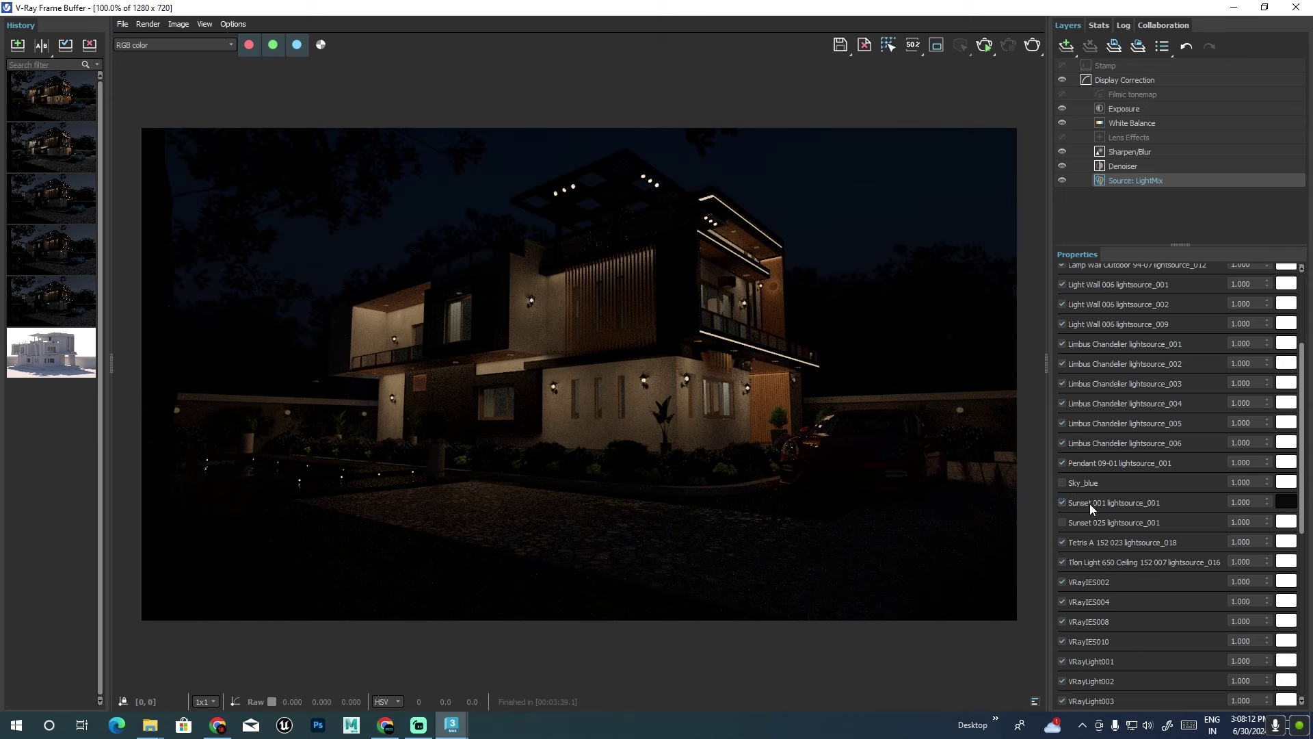
# Try several blue and cyan colours for Sunset 001, then cancel to keep its dark colour.
pyautogui.click(1286, 502)
pyautogui.click(945, 367)
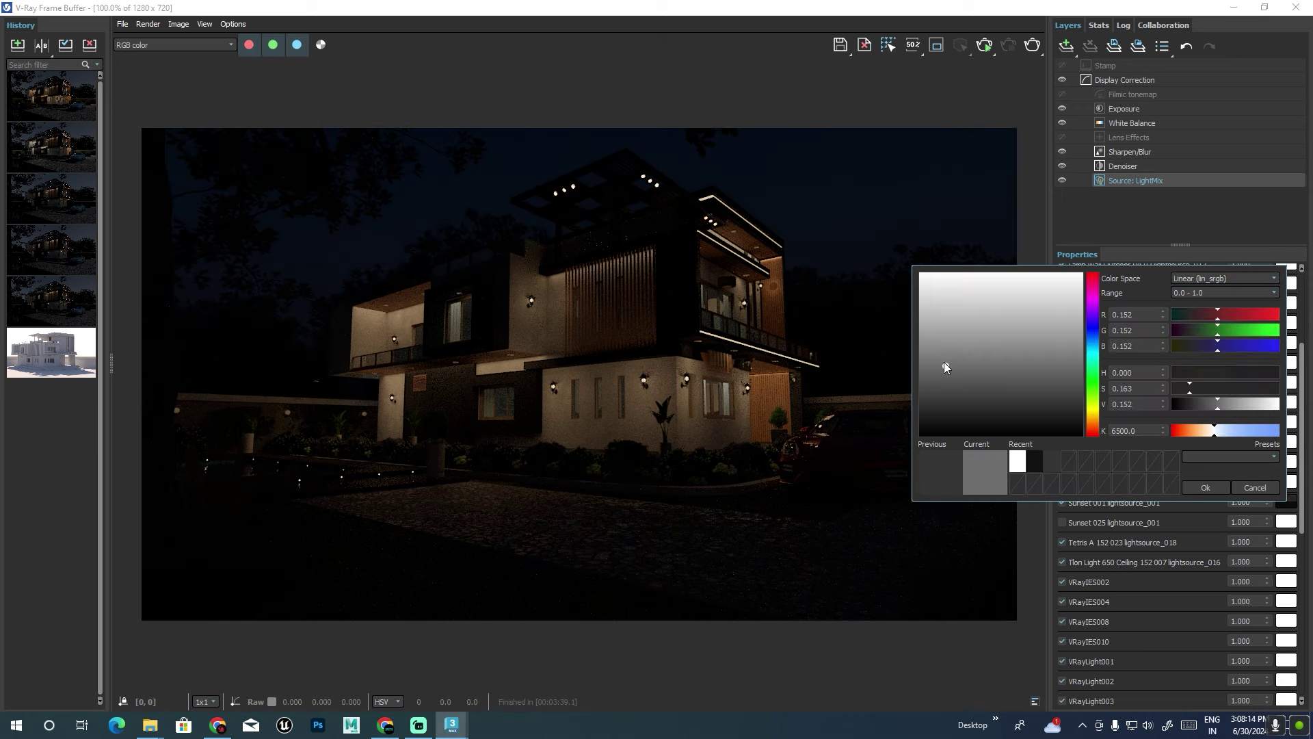
pyautogui.click(1045, 407)
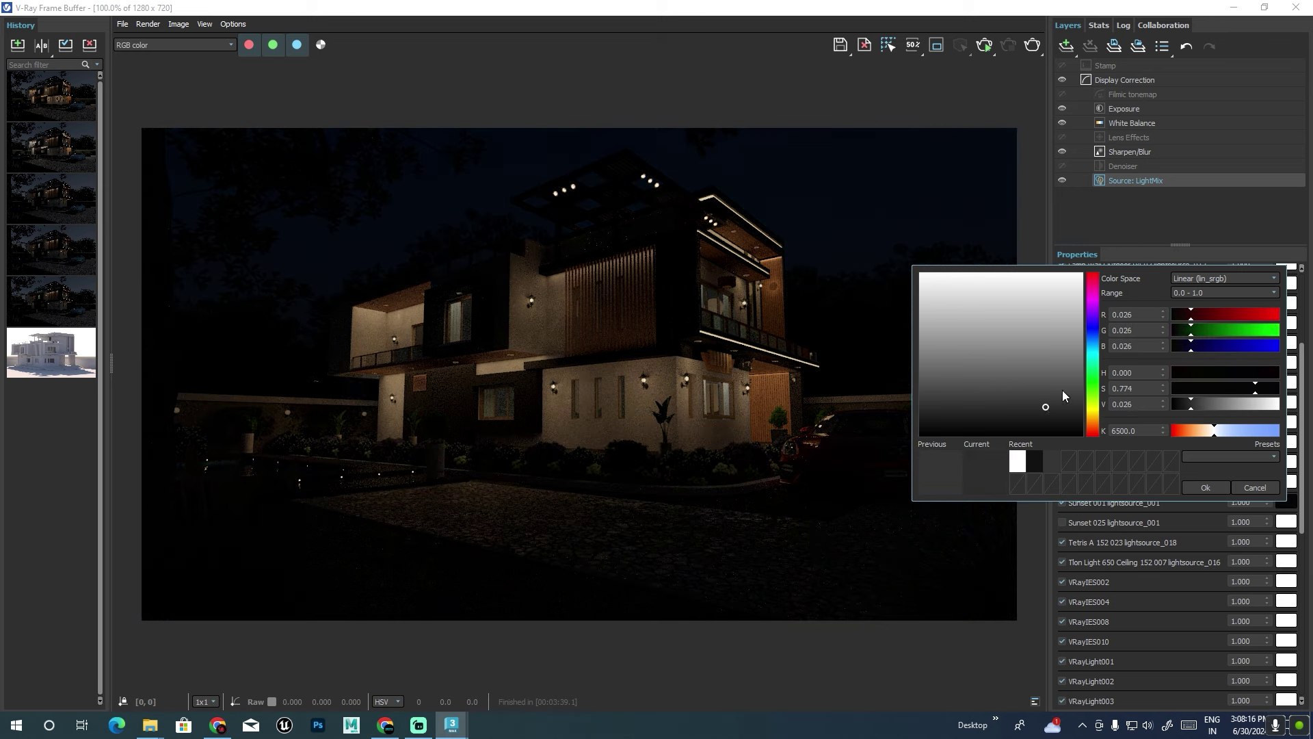
pyautogui.click(1093, 327)
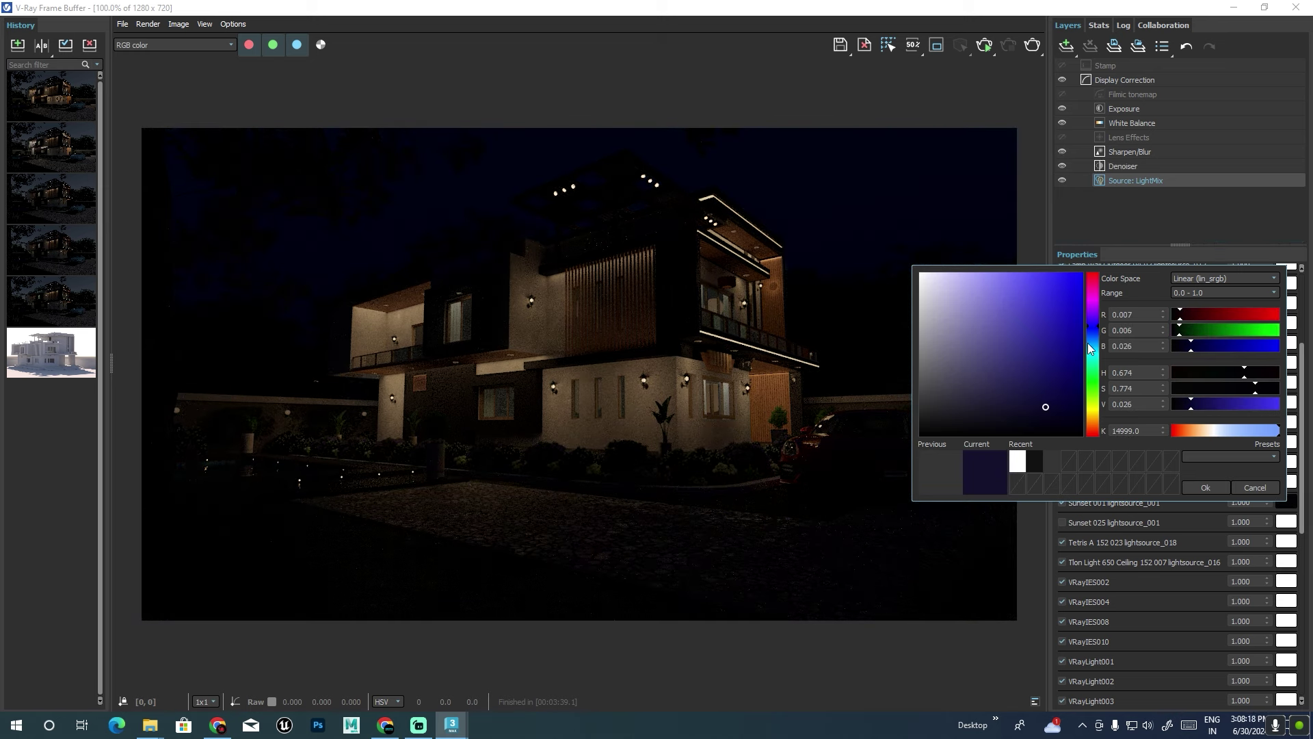
pyautogui.click(1088, 345)
pyautogui.click(1052, 407)
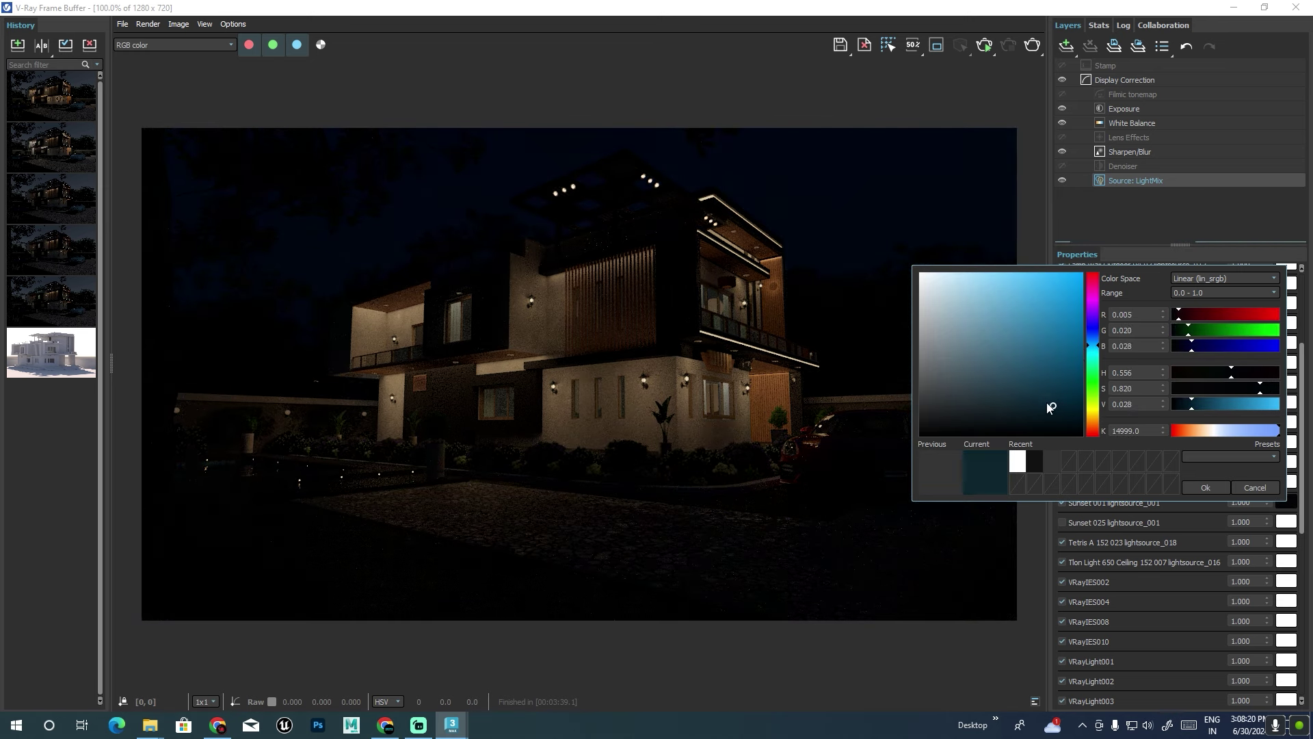
pyautogui.moveTo(1051, 407); pyautogui.dragTo(946, 358)
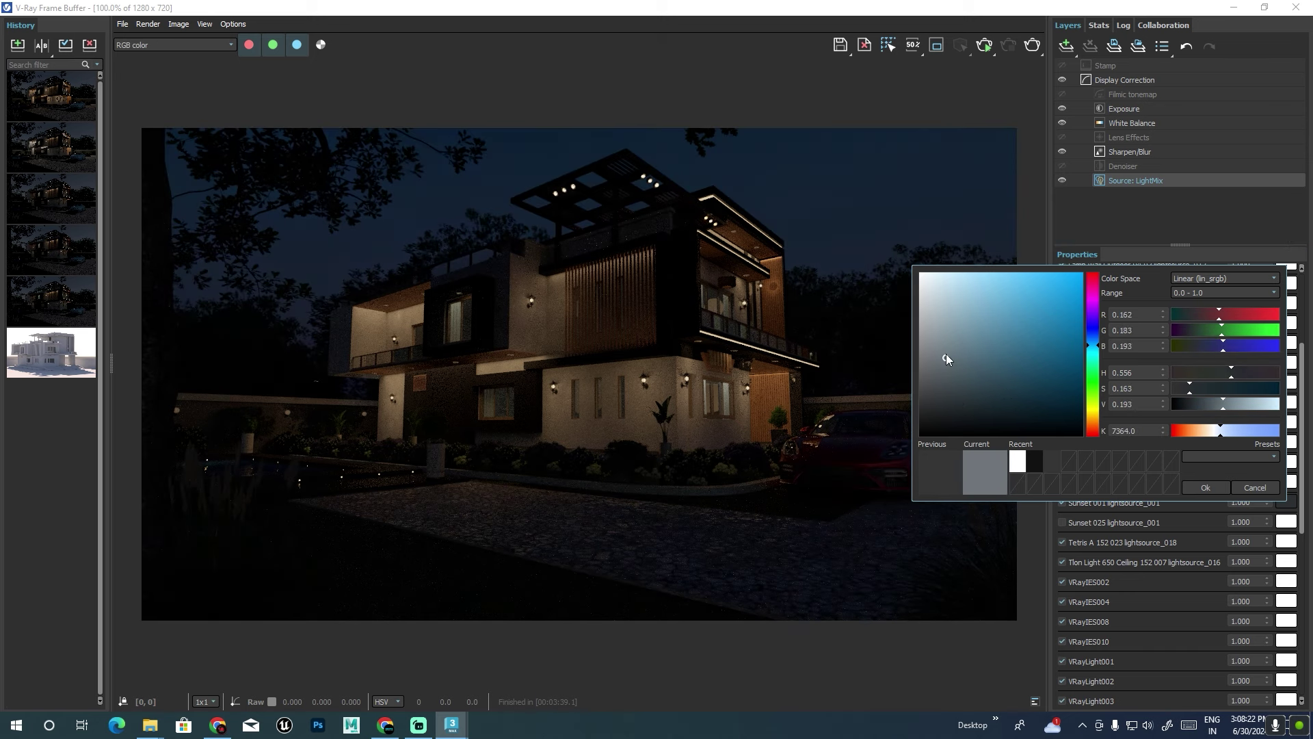
pyautogui.moveTo(946, 358)
pyautogui.mouseDown()
pyautogui.moveTo(922, 371)
pyautogui.moveTo(937, 382)
pyautogui.mouseUp()
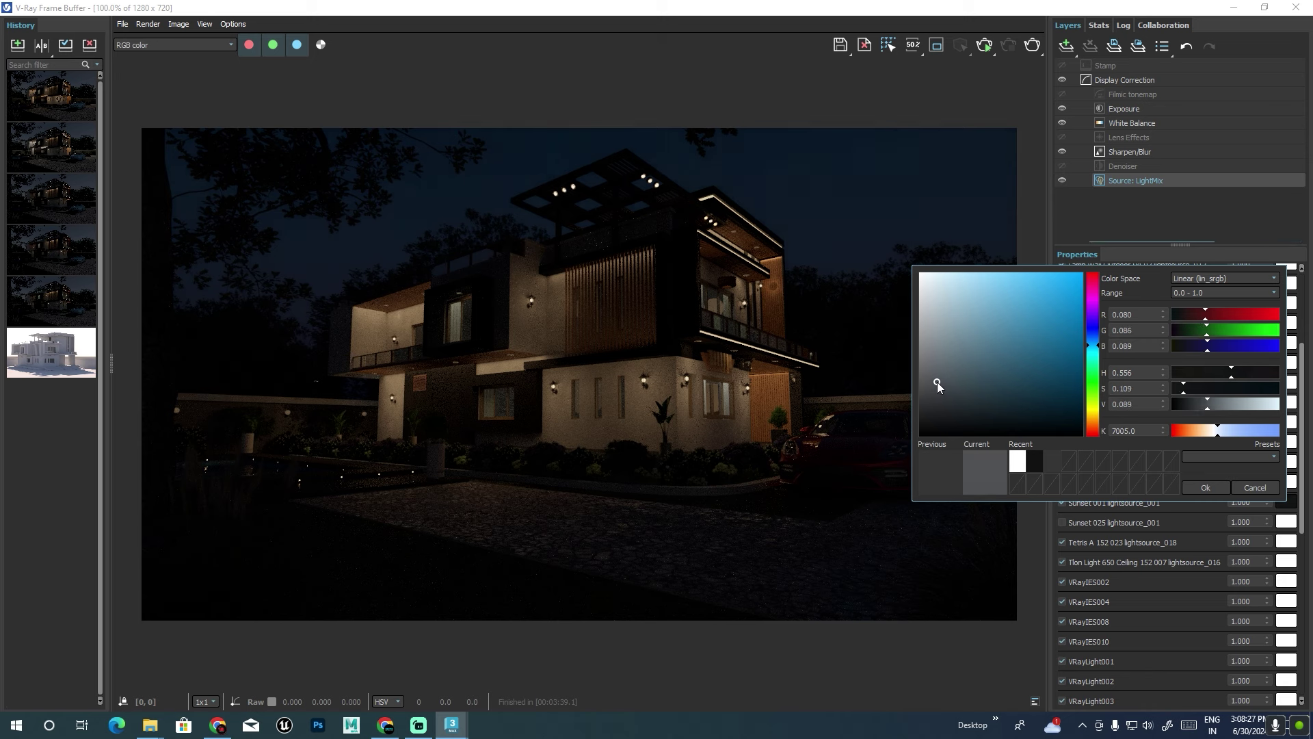
pyautogui.click(1242, 492)
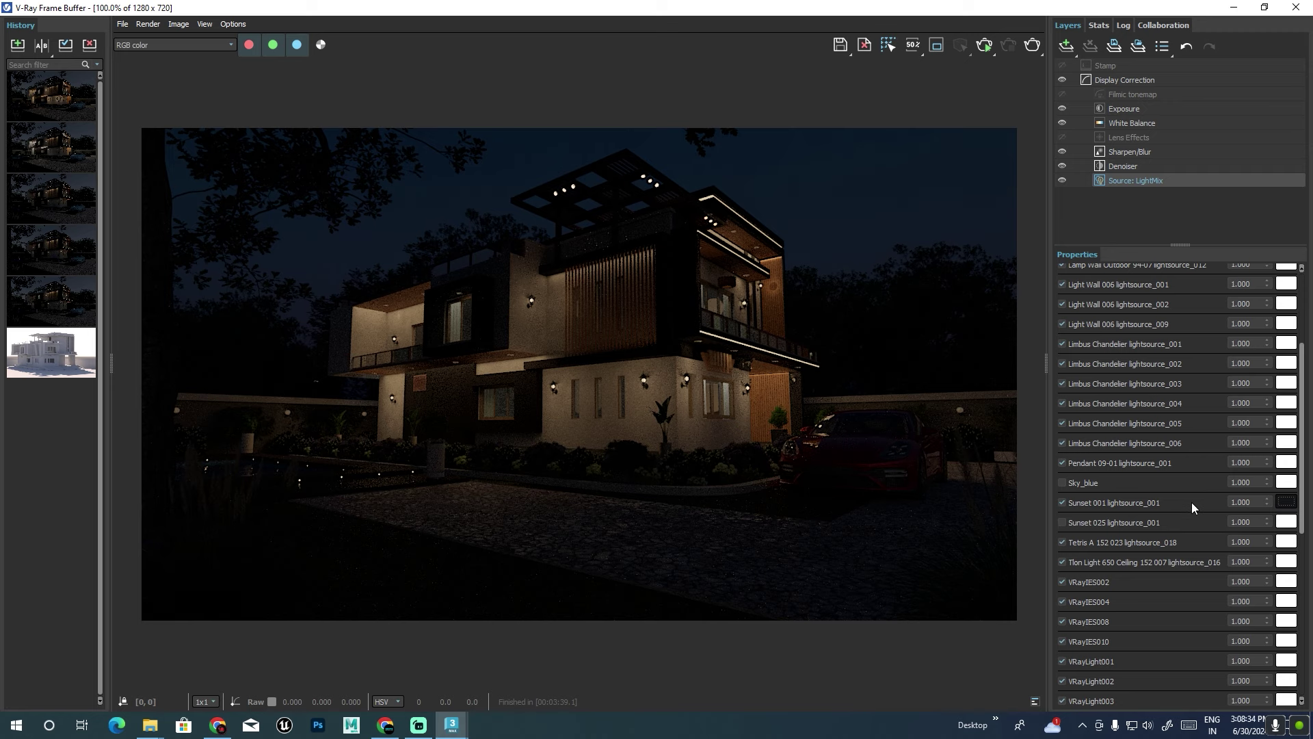
pyautogui.scroll(4, 1118, 368)
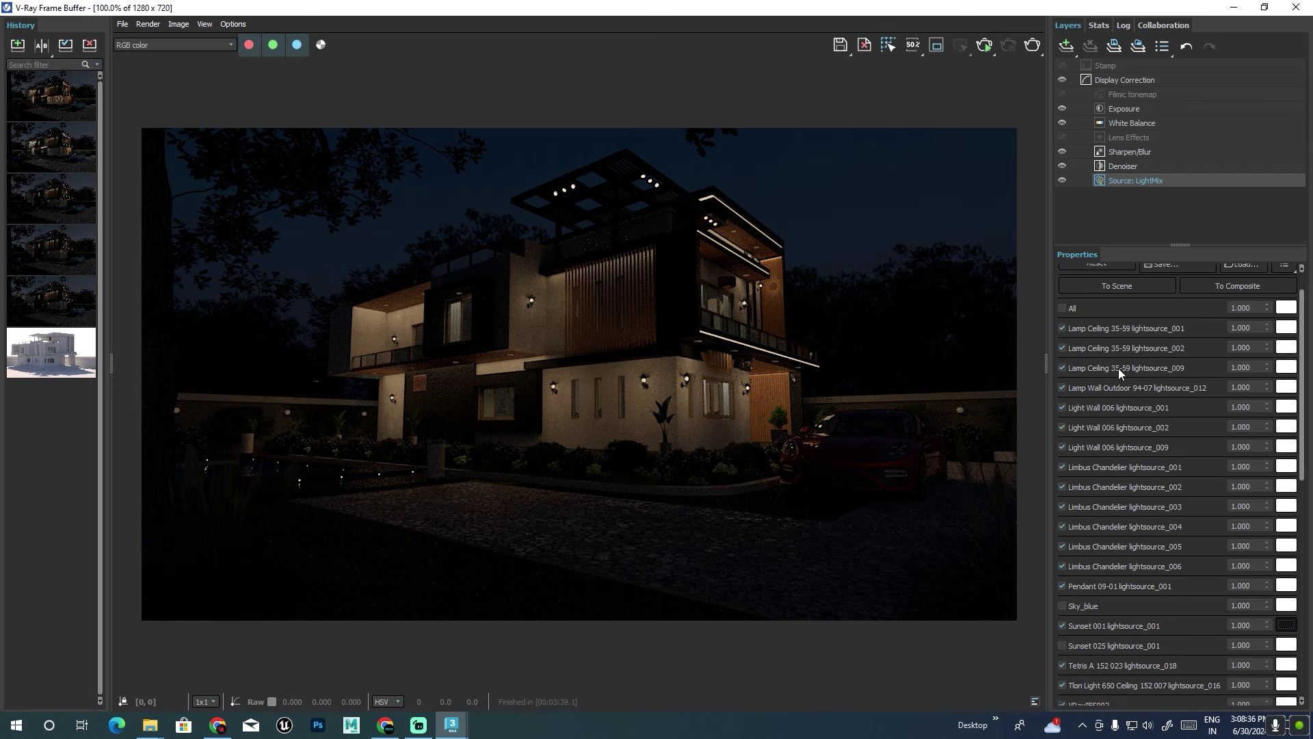
pyautogui.scroll(1, 1118, 368)
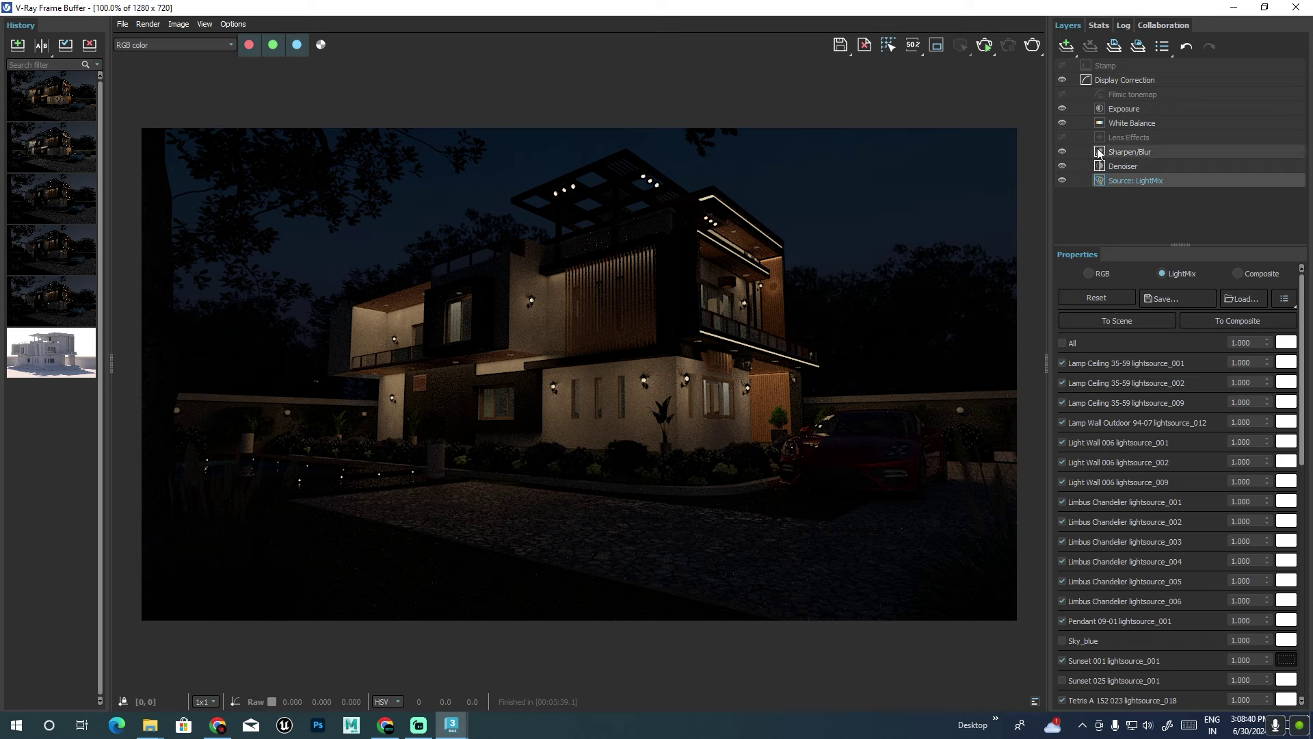
# Set the Exposure layer to 3.273 exposure with 0.025 highlight burn.
pyautogui.click(1124, 112)
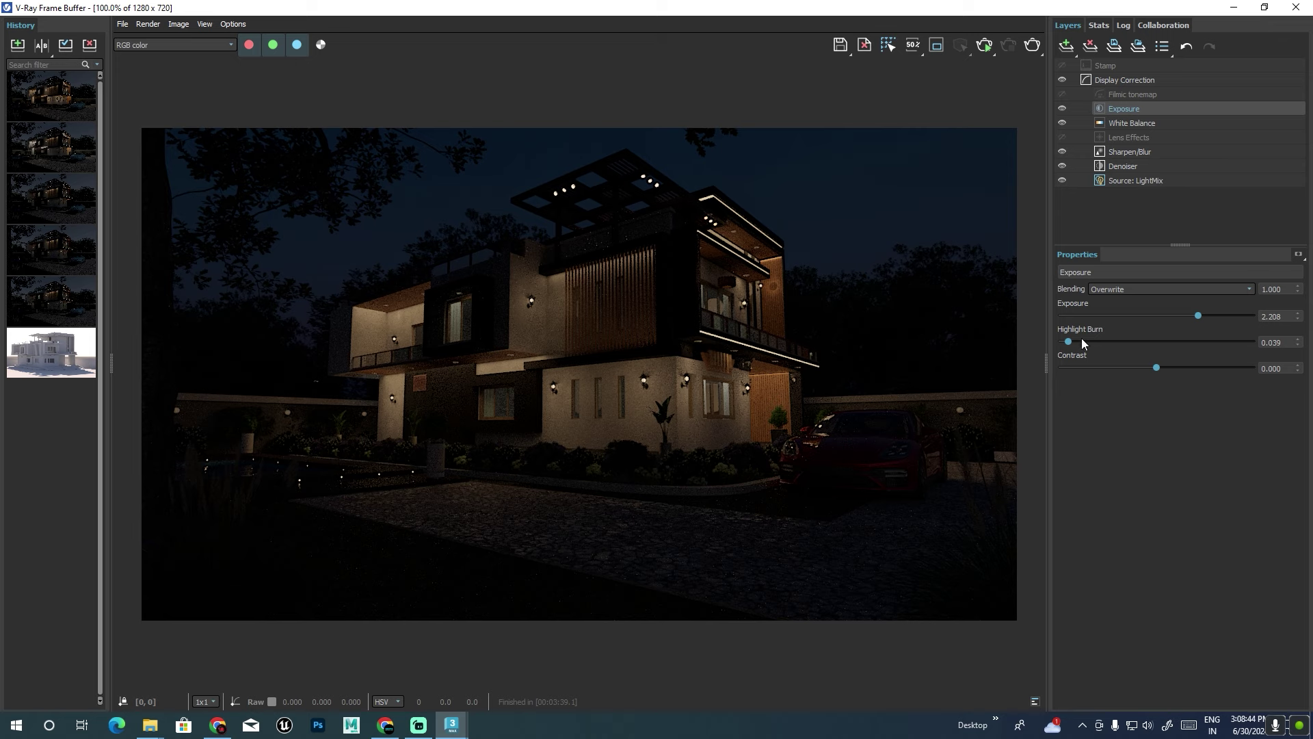
pyautogui.moveTo(1069, 341)
pyautogui.mouseDown()
pyautogui.moveTo(1187, 342)
pyautogui.moveTo(1157, 342)
pyautogui.moveTo(1227, 315)
pyautogui.mouseUp()
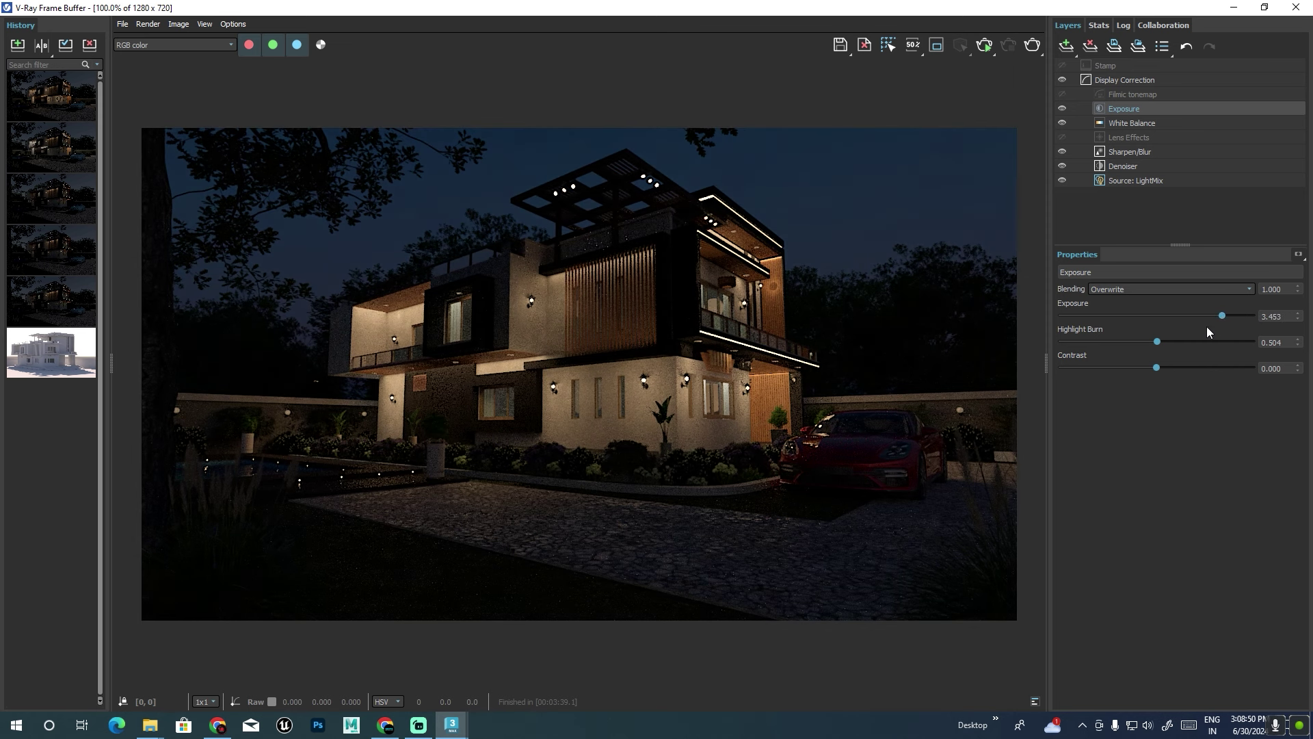
pyautogui.moveTo(1158, 341)
pyautogui.mouseDown()
pyautogui.moveTo(1219, 342)
pyautogui.moveTo(989, 343)
pyautogui.moveTo(1256, 342)
pyautogui.moveTo(1010, 339)
pyautogui.moveTo(1066, 342)
pyautogui.mouseUp()
pyautogui.moveTo(1223, 316); pyautogui.dragTo(1220, 316)
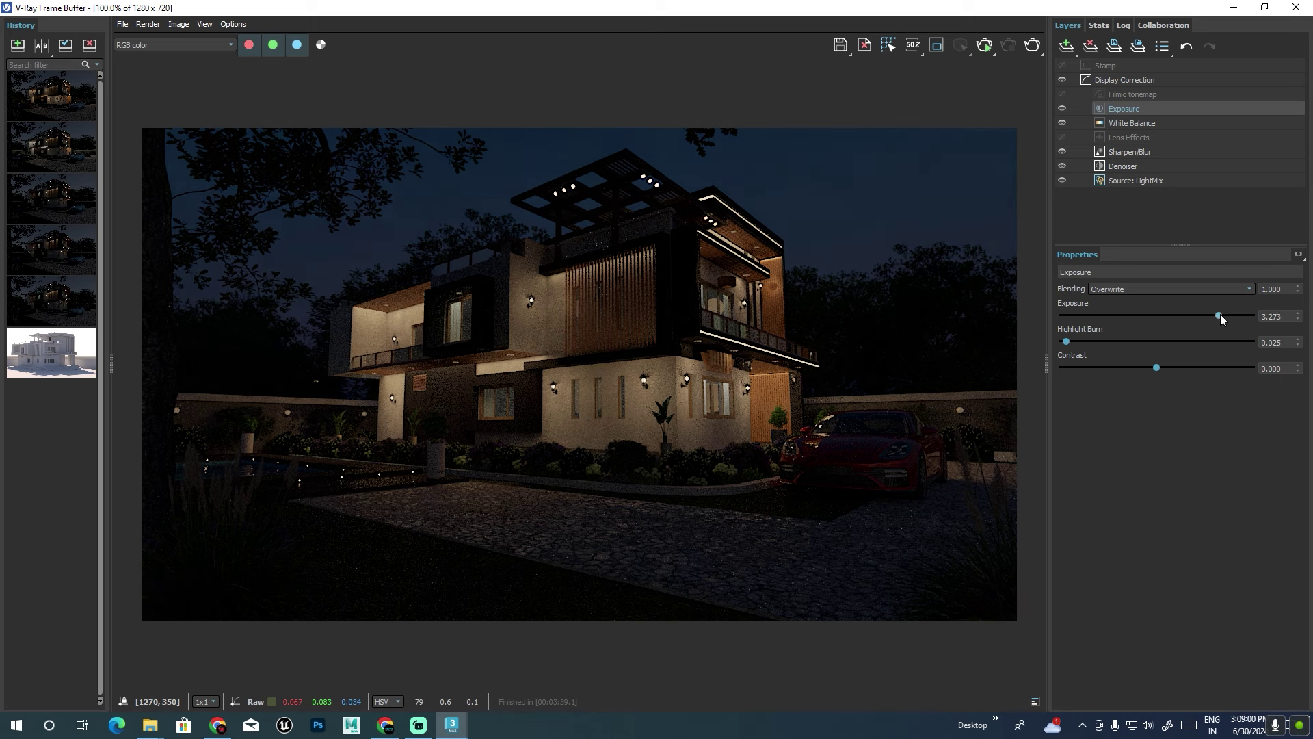
# Dim the Sunset 001 LightMix intensity to 0.300 after testing it off and on.
pyautogui.click(1130, 179)
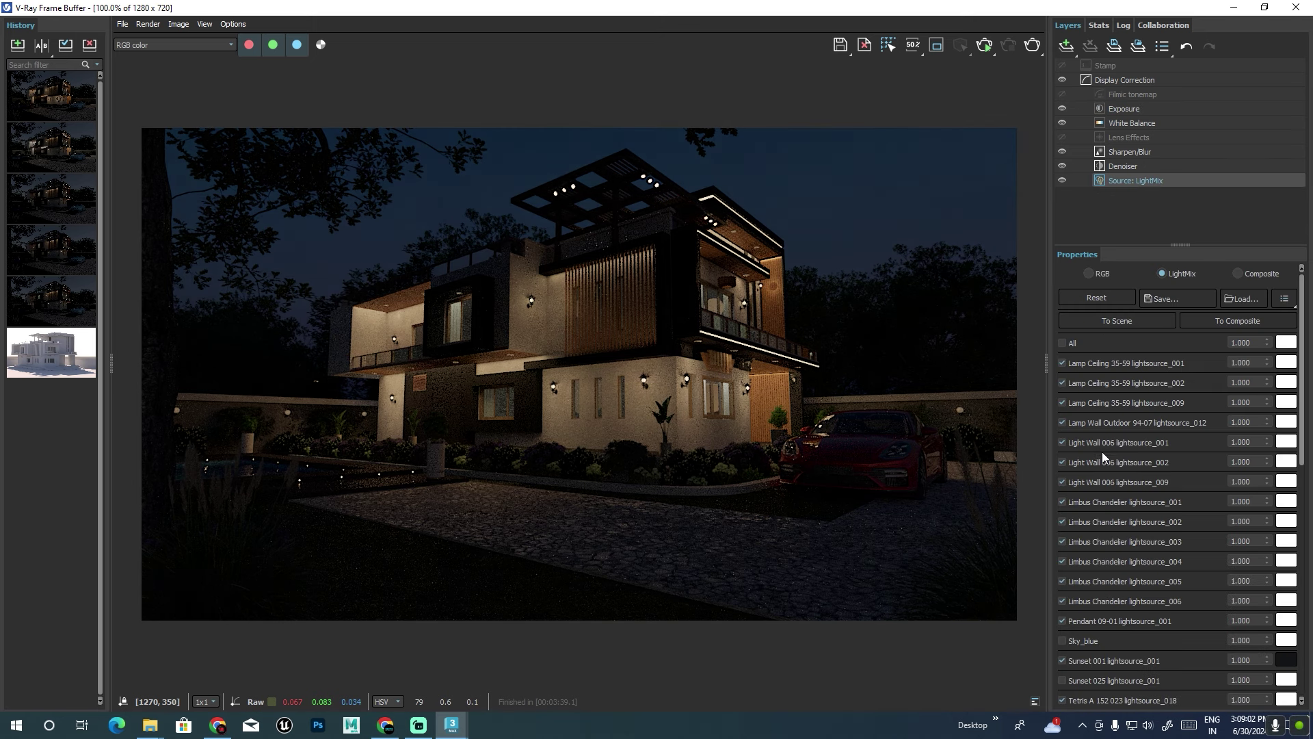
pyautogui.scroll(-2, 1134, 572)
pyautogui.scroll(-2, 1130, 606)
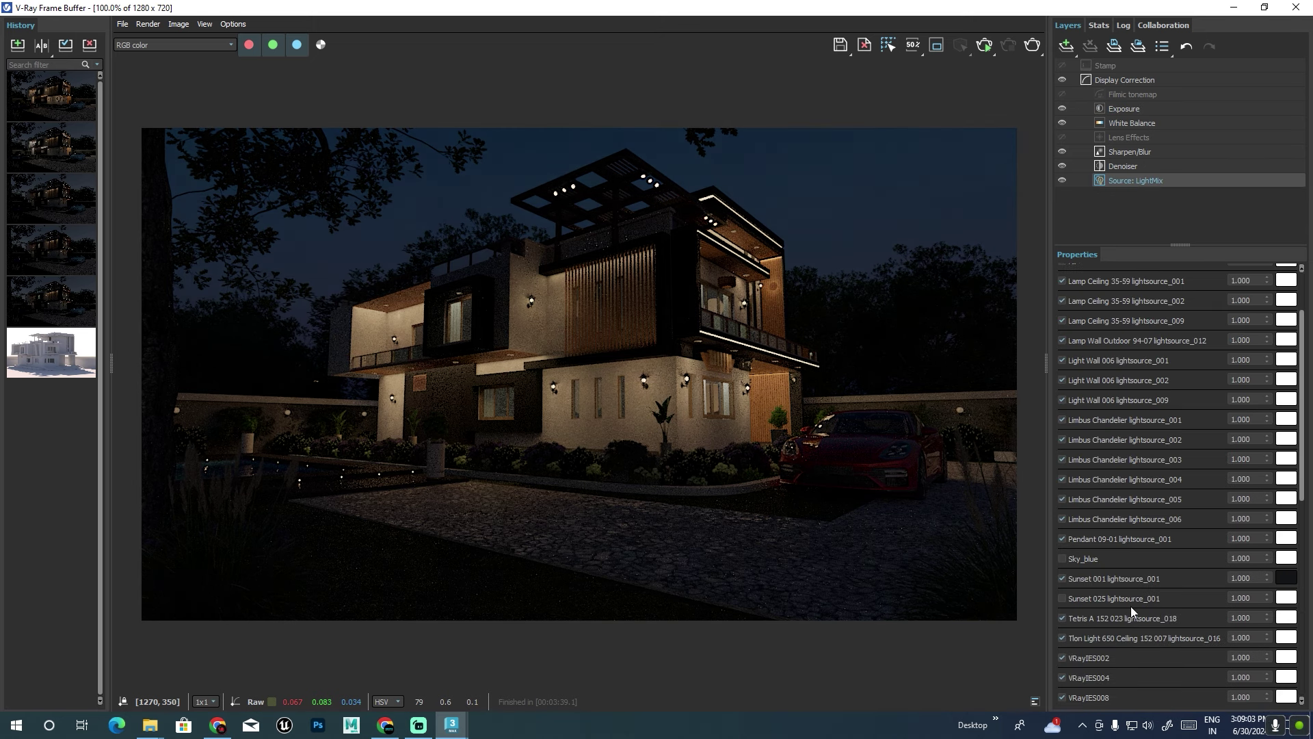
pyautogui.click(1093, 581)
pyautogui.click(1070, 575)
pyautogui.doubleClick(1241, 578)
pyautogui.write('0.2')
pyautogui.press('Return')
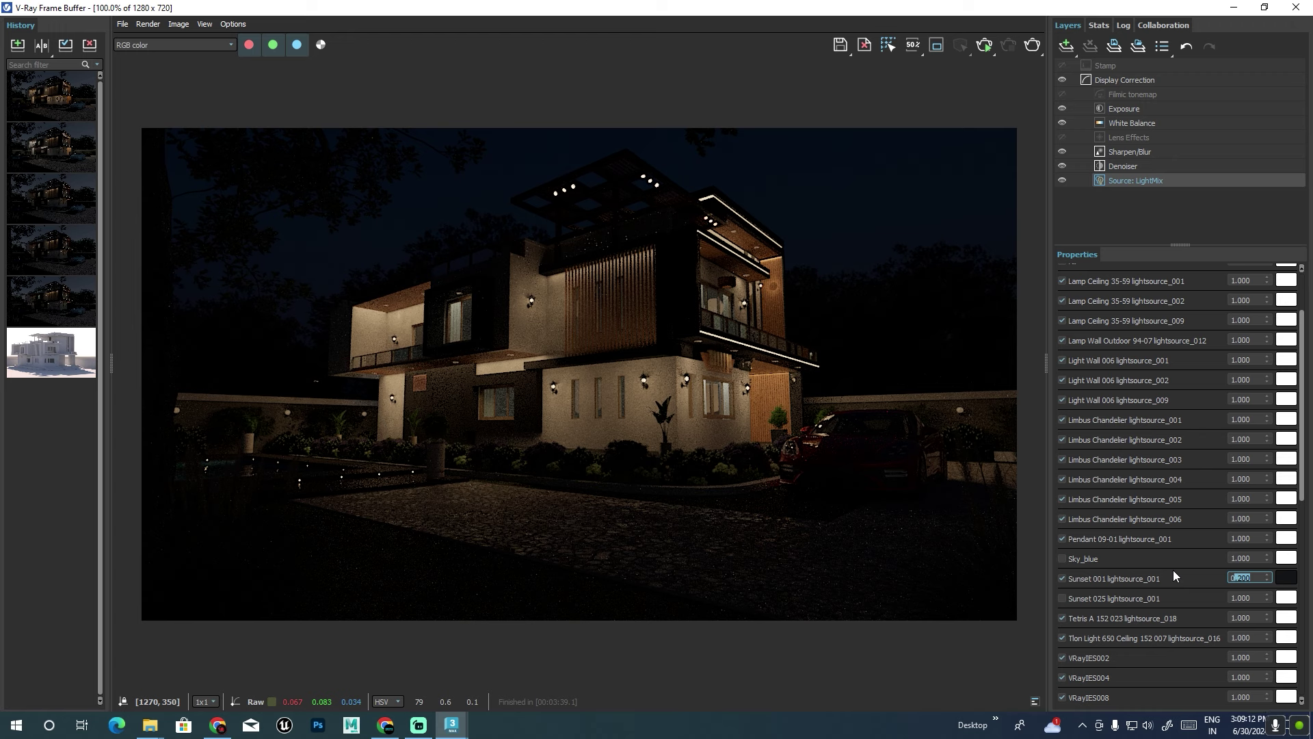
pyautogui.write('0.3')
pyautogui.press('Return')
# Set the White Balance temperature to about 7935 and open the Add Layer list.
pyautogui.click(1123, 108)
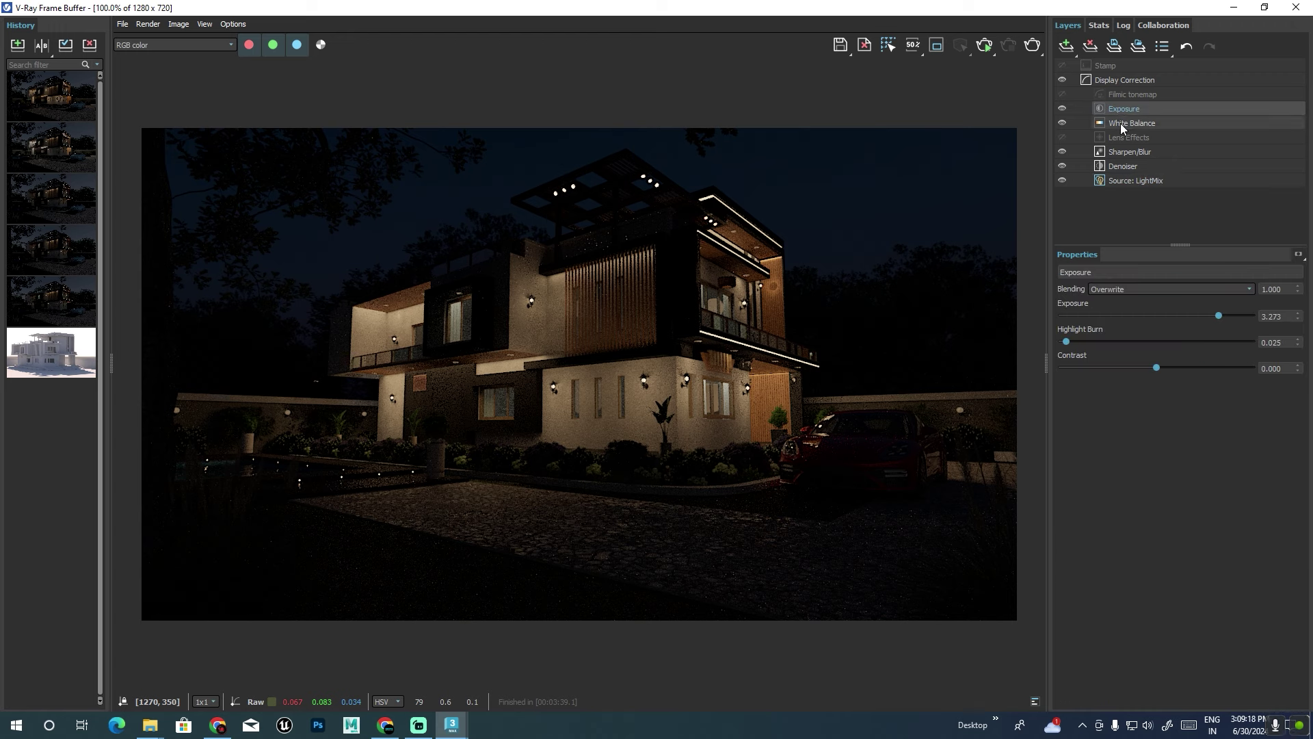
pyautogui.moveTo(1205, 315)
pyautogui.mouseDown()
pyautogui.moveTo(1147, 317)
pyautogui.moveTo(1197, 324)
pyautogui.mouseUp()
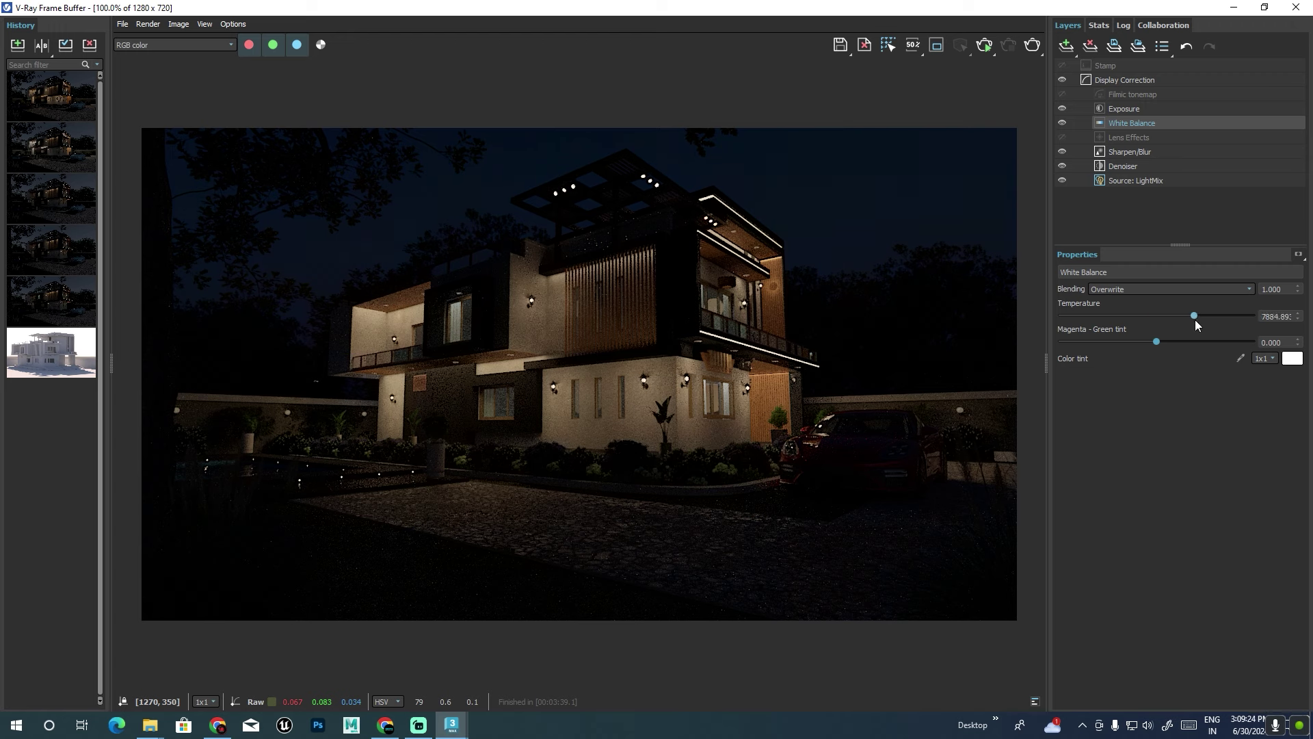
pyautogui.click(1065, 47)
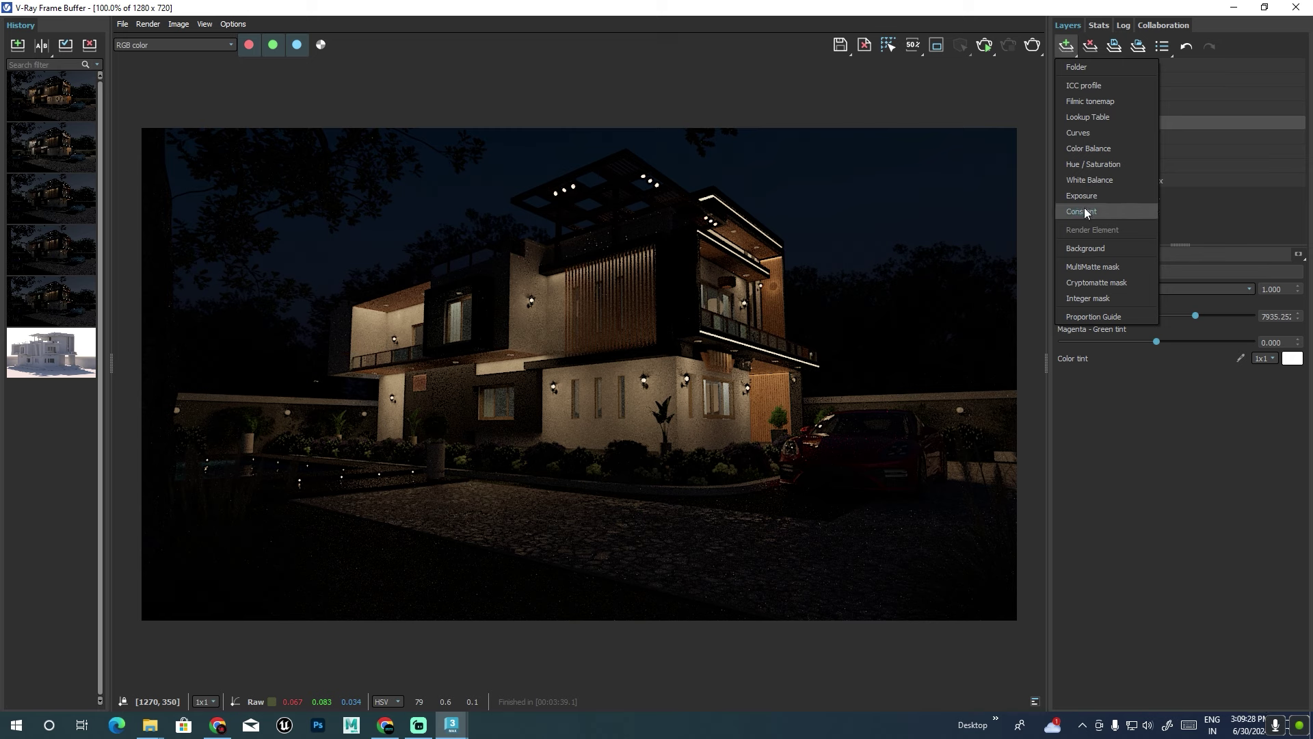
# Add a Filmic tonemap layer: linear angle 0.248, lower linear strength, more shoulder, toe strength 0.065.
pyautogui.click(1110, 103)
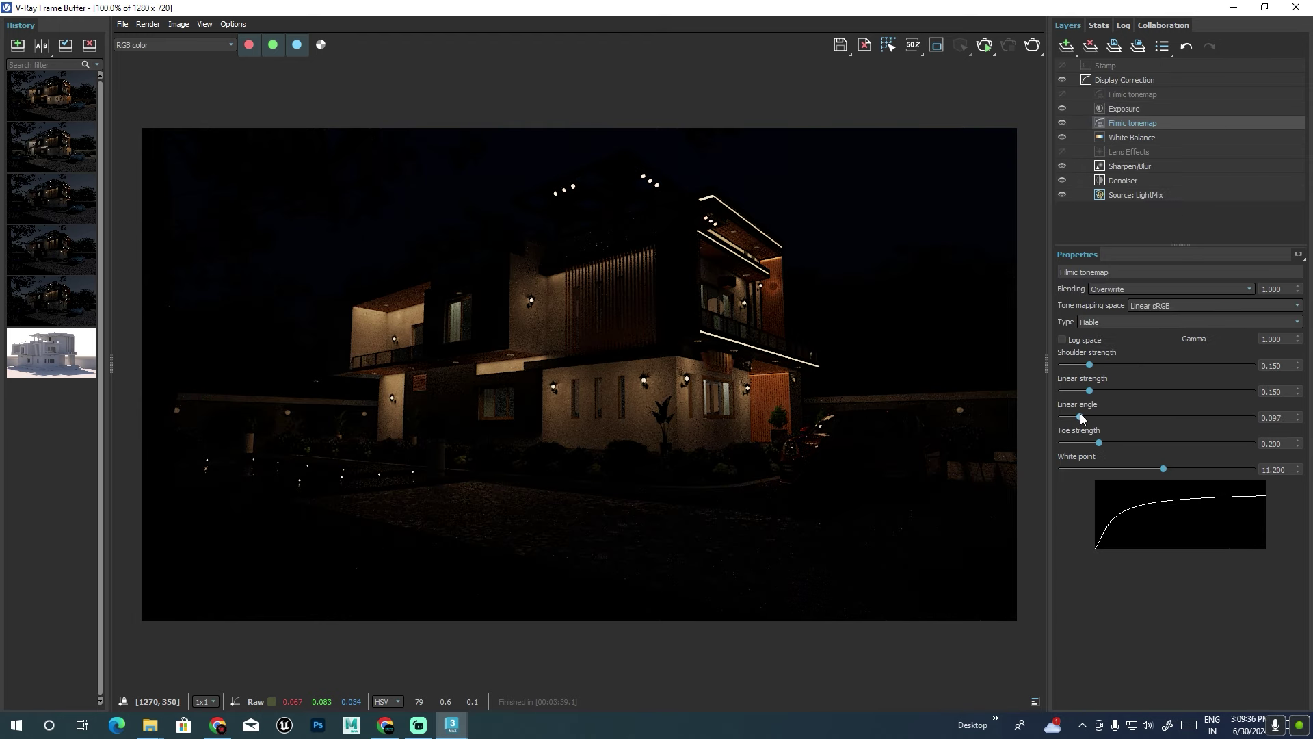
pyautogui.moveTo(1081, 414); pyautogui.dragTo(1110, 417)
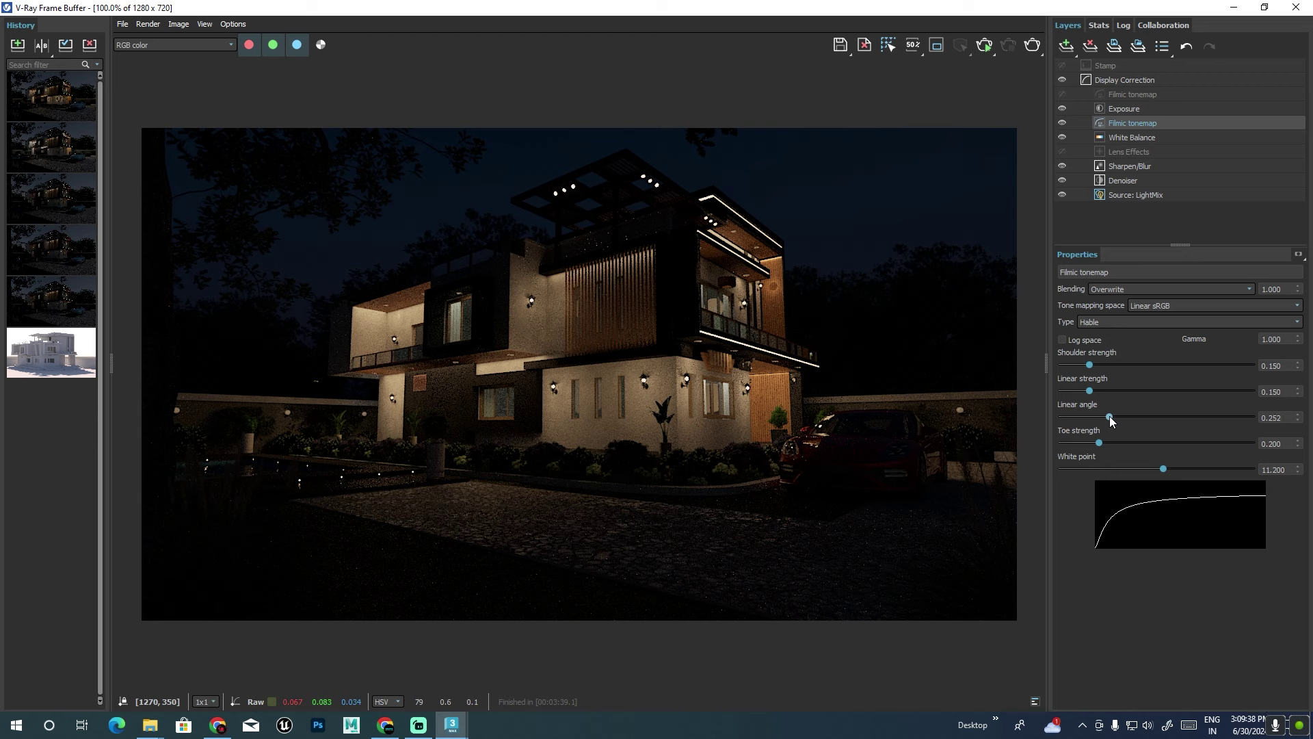
pyautogui.moveTo(1090, 390); pyautogui.dragTo(1094, 394)
pyautogui.moveTo(1089, 366)
pyautogui.mouseDown()
pyautogui.moveTo(1107, 372)
pyautogui.moveTo(1081, 370)
pyautogui.mouseUp()
pyautogui.moveTo(1101, 443)
pyautogui.mouseDown()
pyautogui.moveTo(1182, 436)
pyautogui.moveTo(1073, 438)
pyautogui.mouseUp()
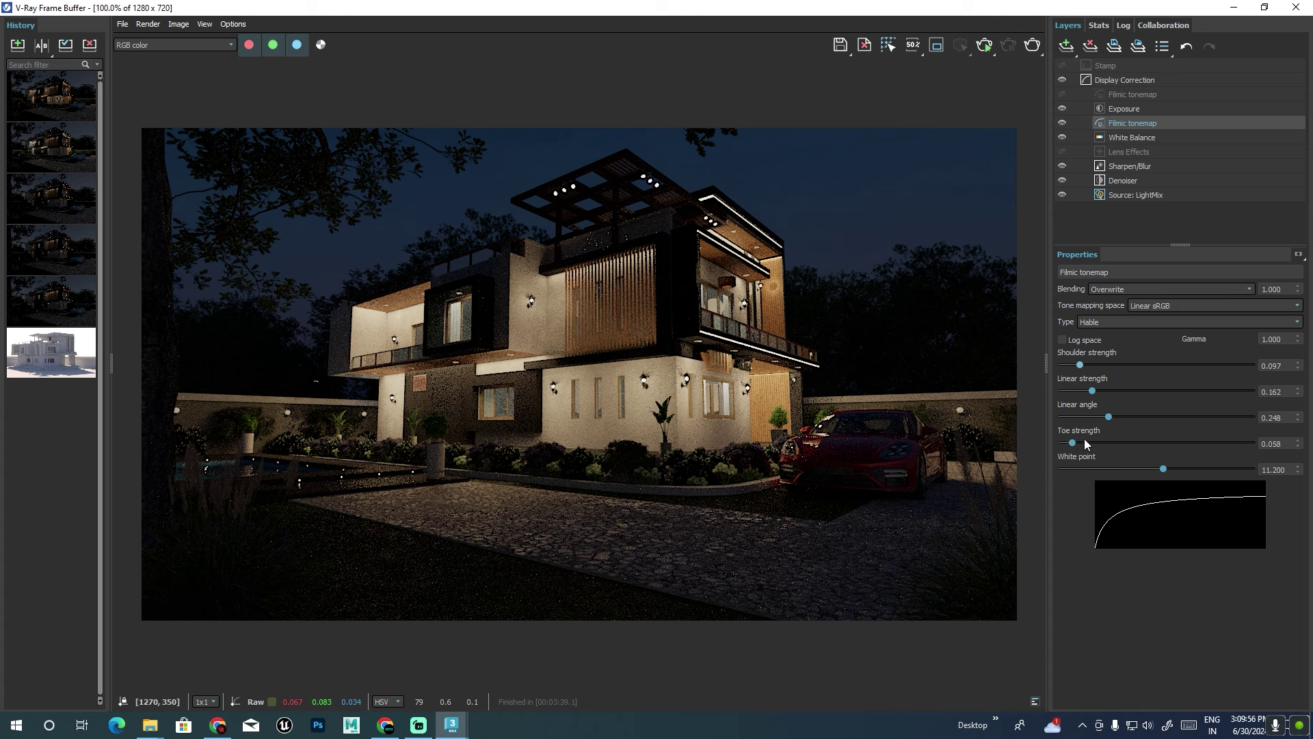
pyautogui.moveTo(1073, 443); pyautogui.dragTo(1075, 443)
# Set the Denoiser layer's preset to Strong.
pyautogui.click(1122, 182)
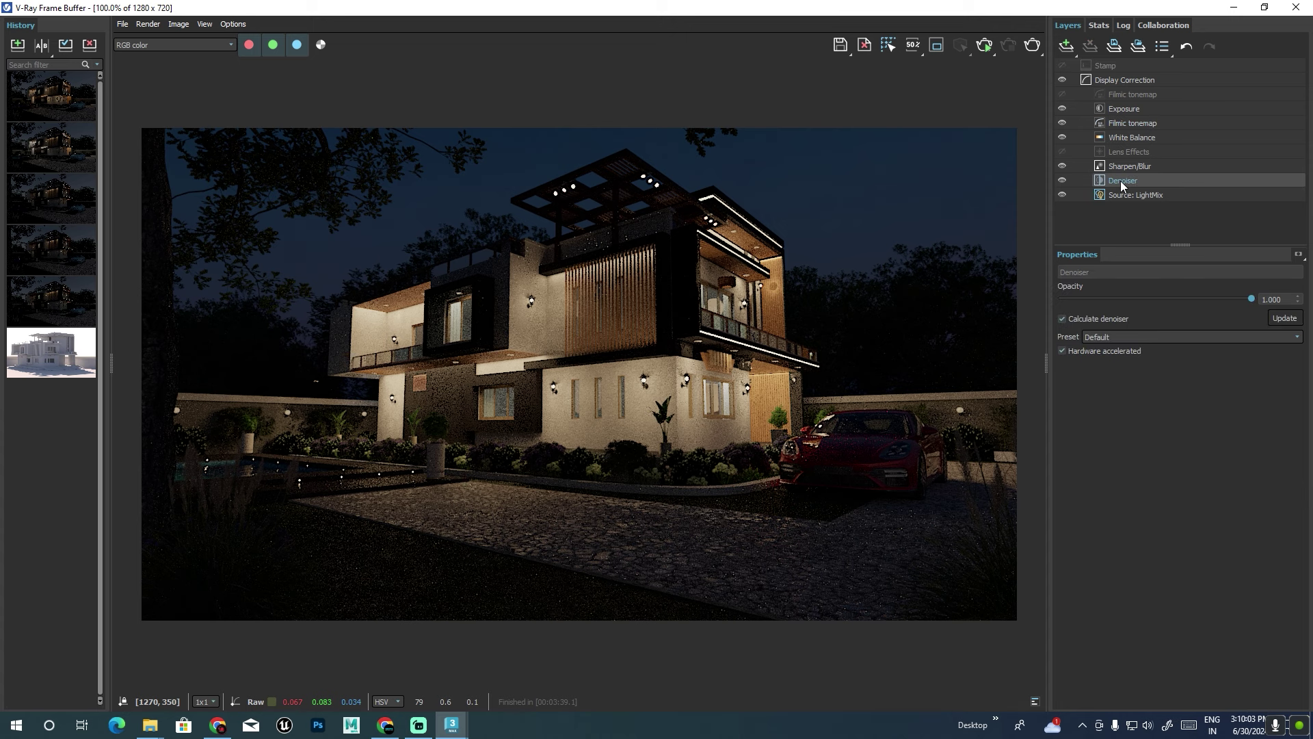
pyautogui.click(1152, 336)
pyautogui.click(1119, 374)
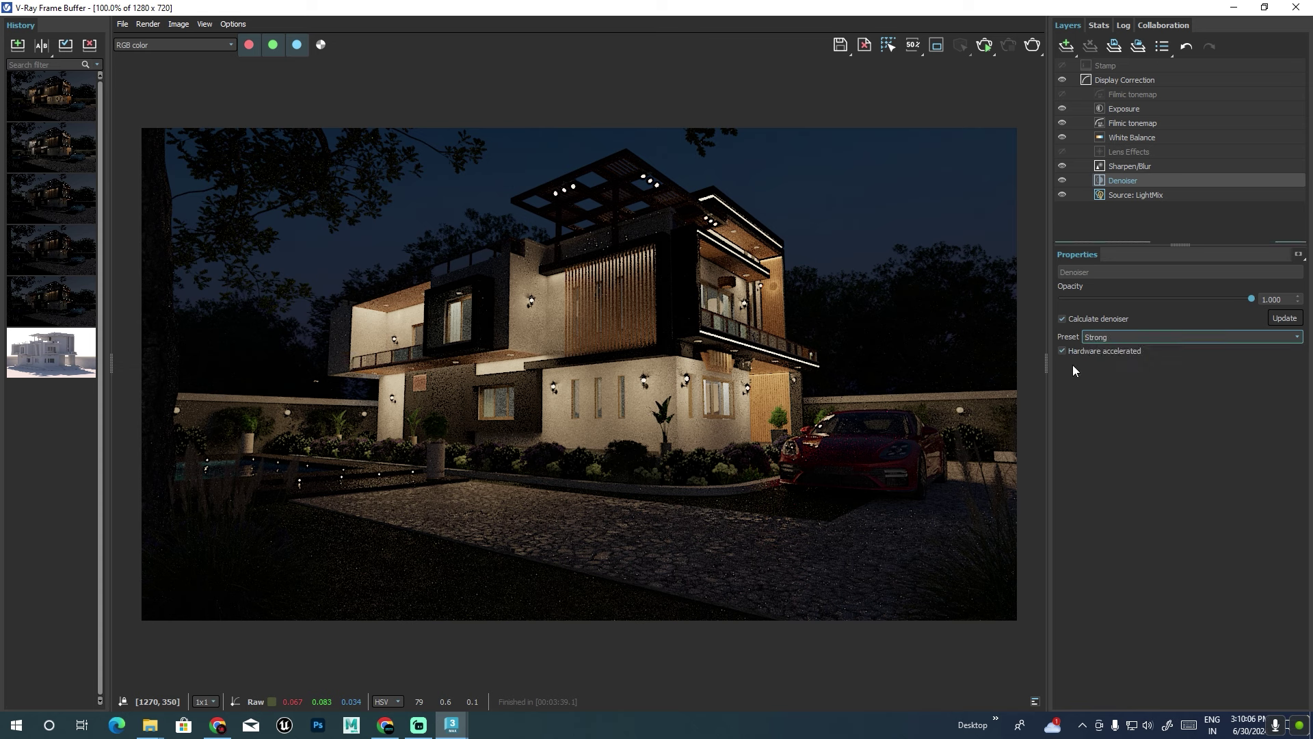